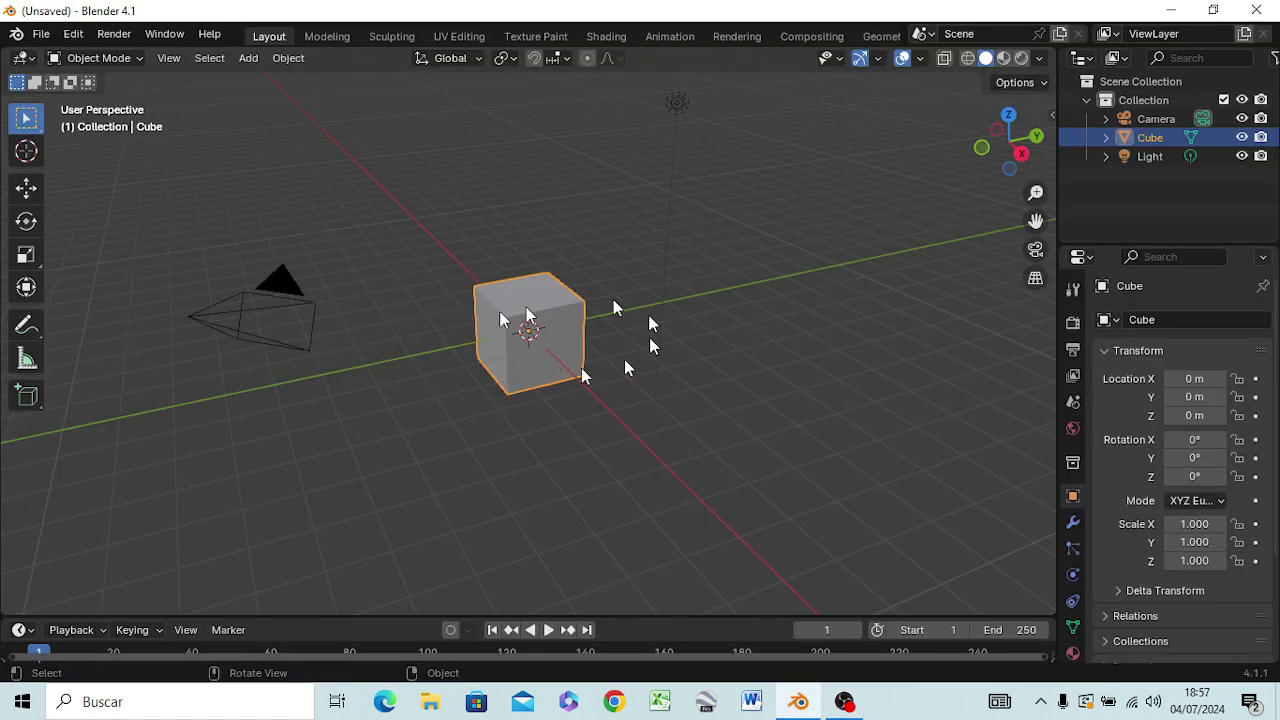
- Deselect the default cube by clicking empty space in the viewport
{"action": "left_click", "coordinate": [717, 394]}
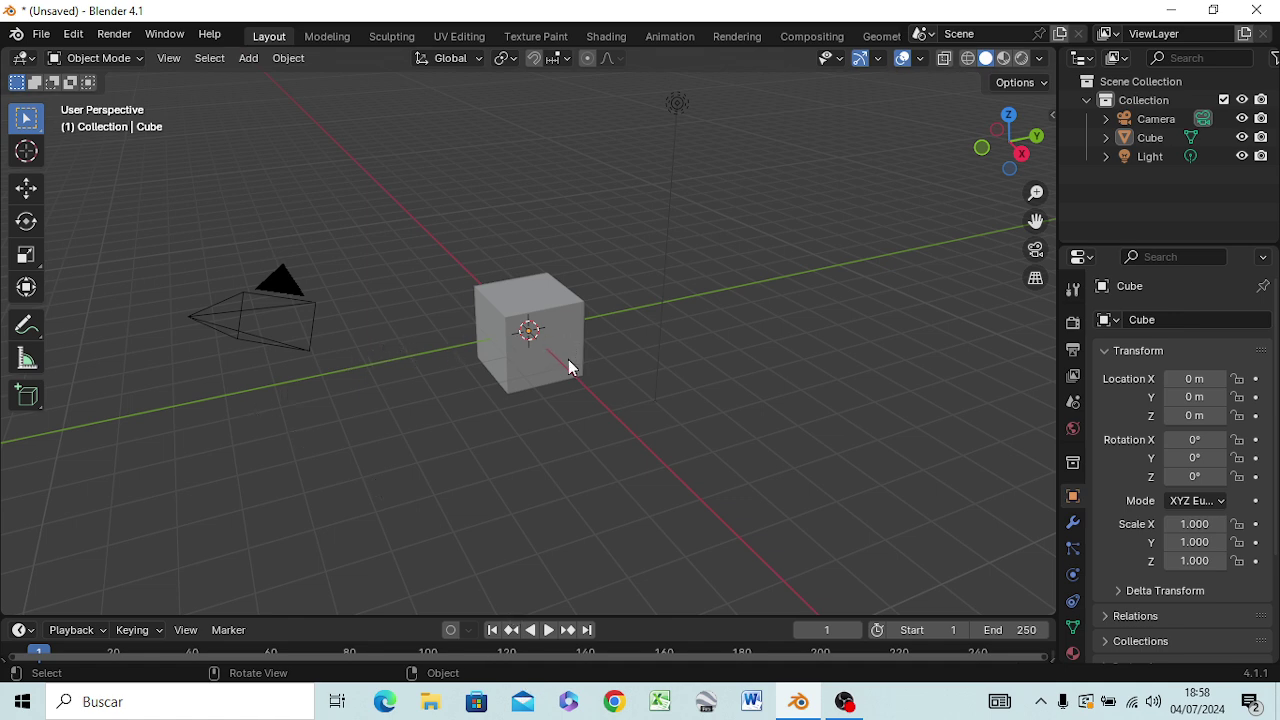
- View the cube from the front zoomed in, then from the right, and orbit into perspective
{"action": "key", "text": "KP_1"}
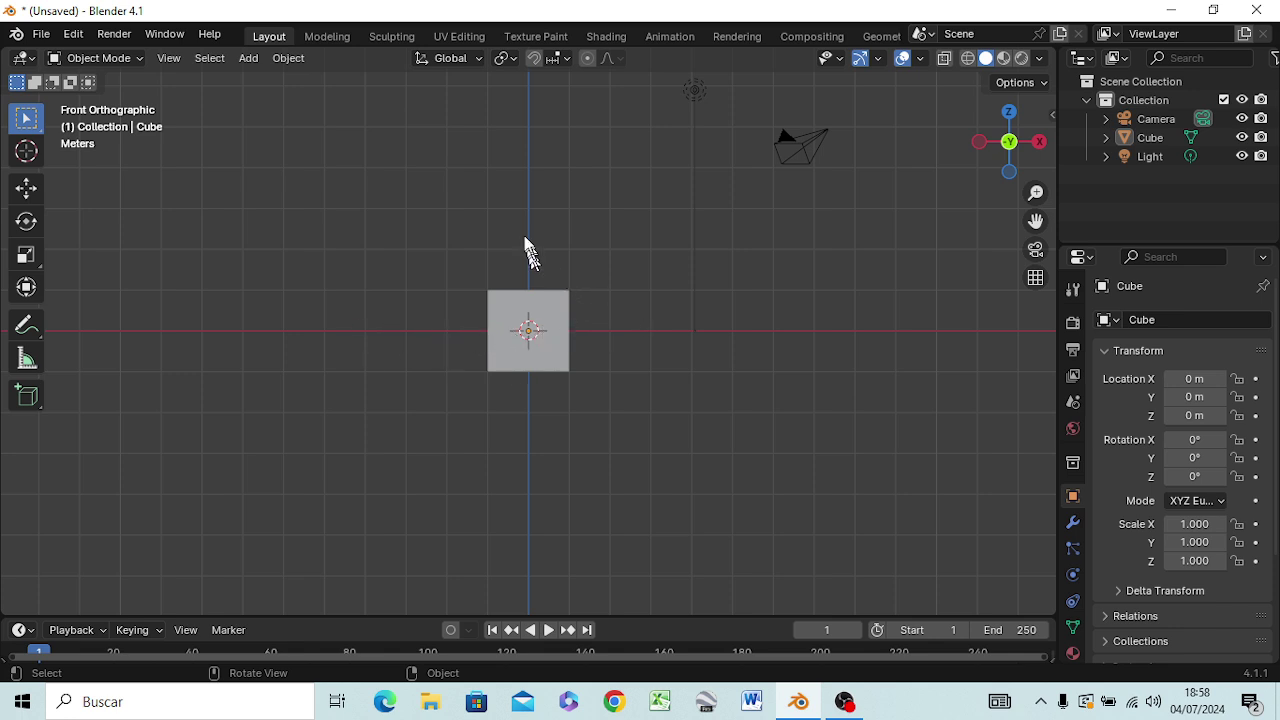
{"action": "scroll", "coordinate": [527, 350], "scroll_direction": "up", "scroll_amount": 5}
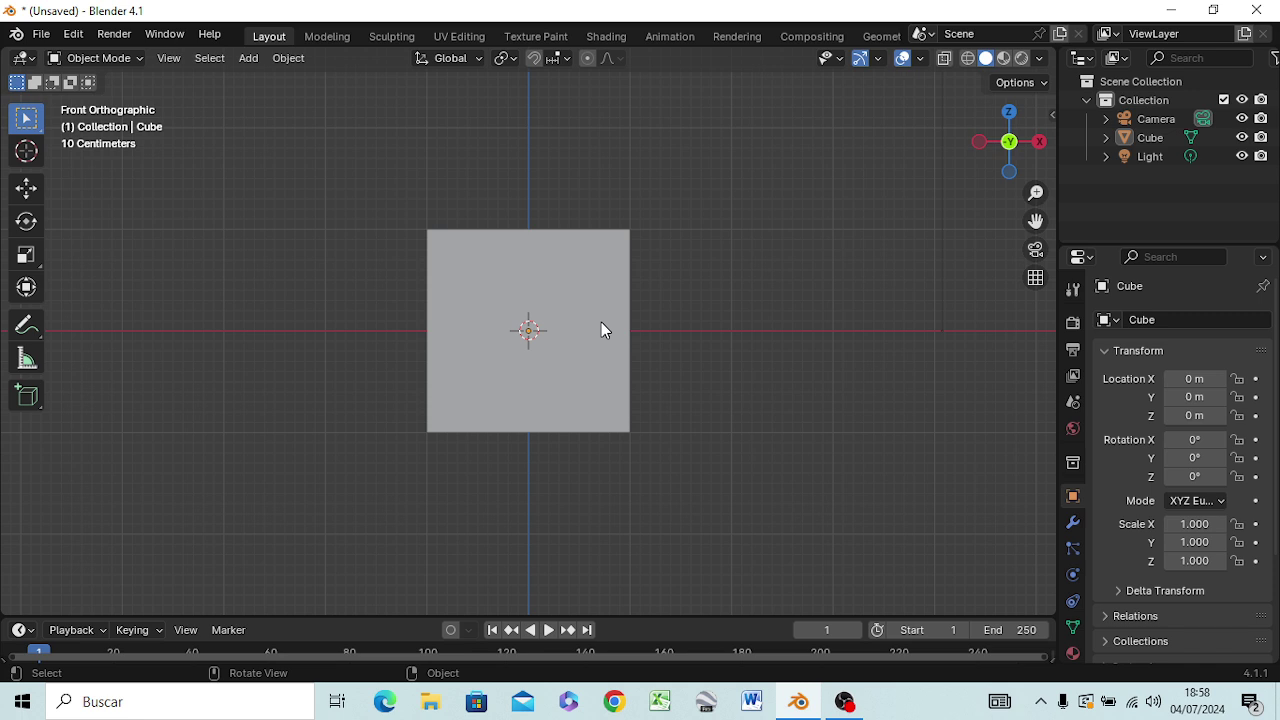
{"action": "key", "text": "KP_3"}
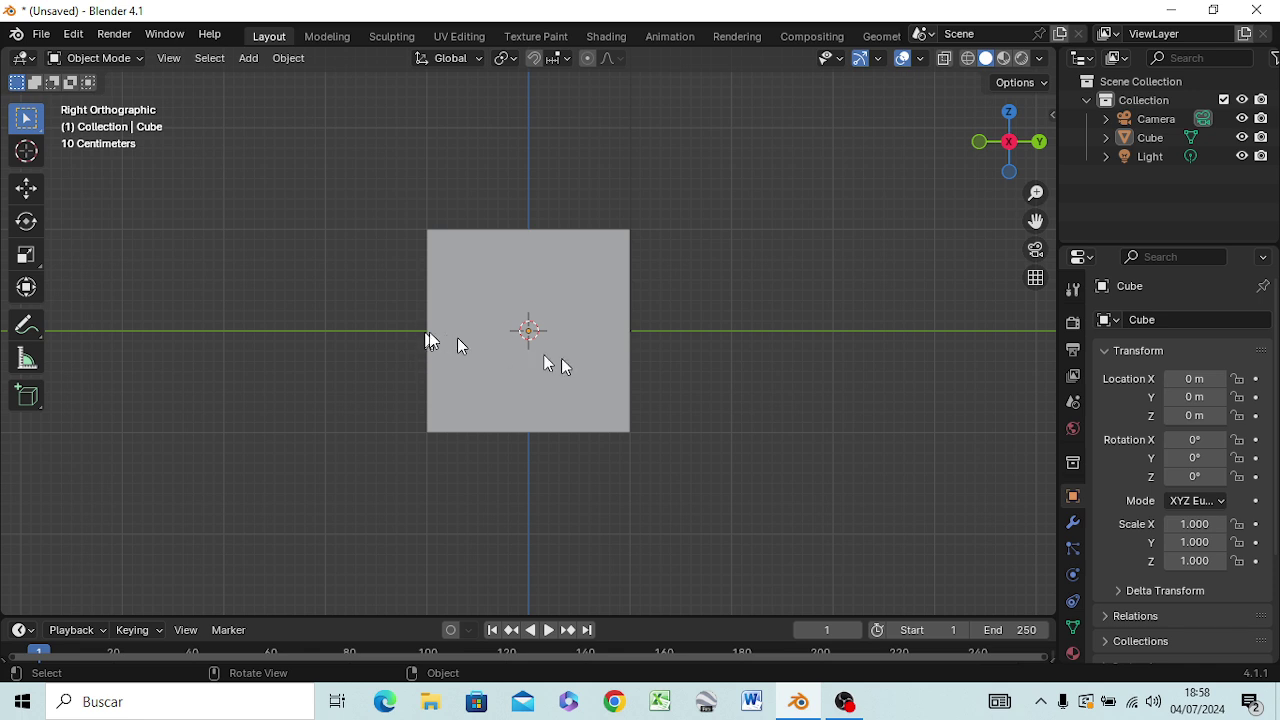
{"action": "middle_click_drag", "start_coordinate": [491, 352], "coordinate": [571, 363]}
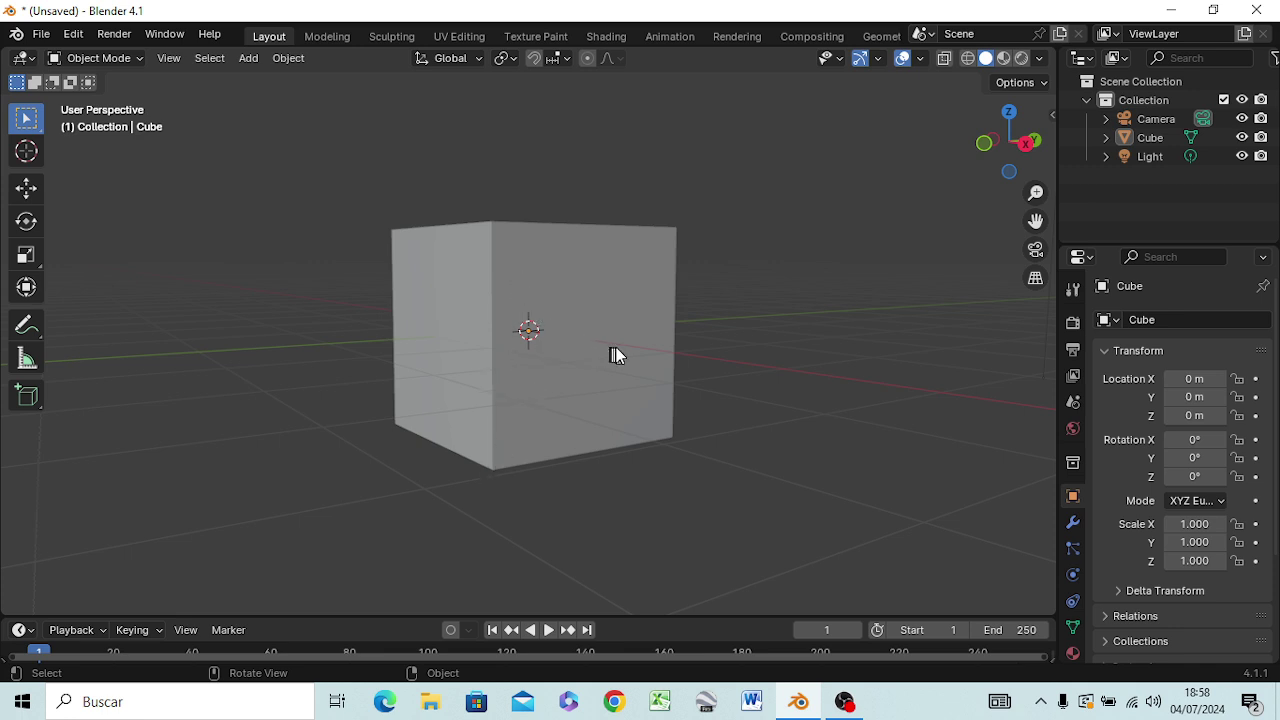
{"action": "middle_click_drag", "start_coordinate": [613, 350], "coordinate": [697, 390]}
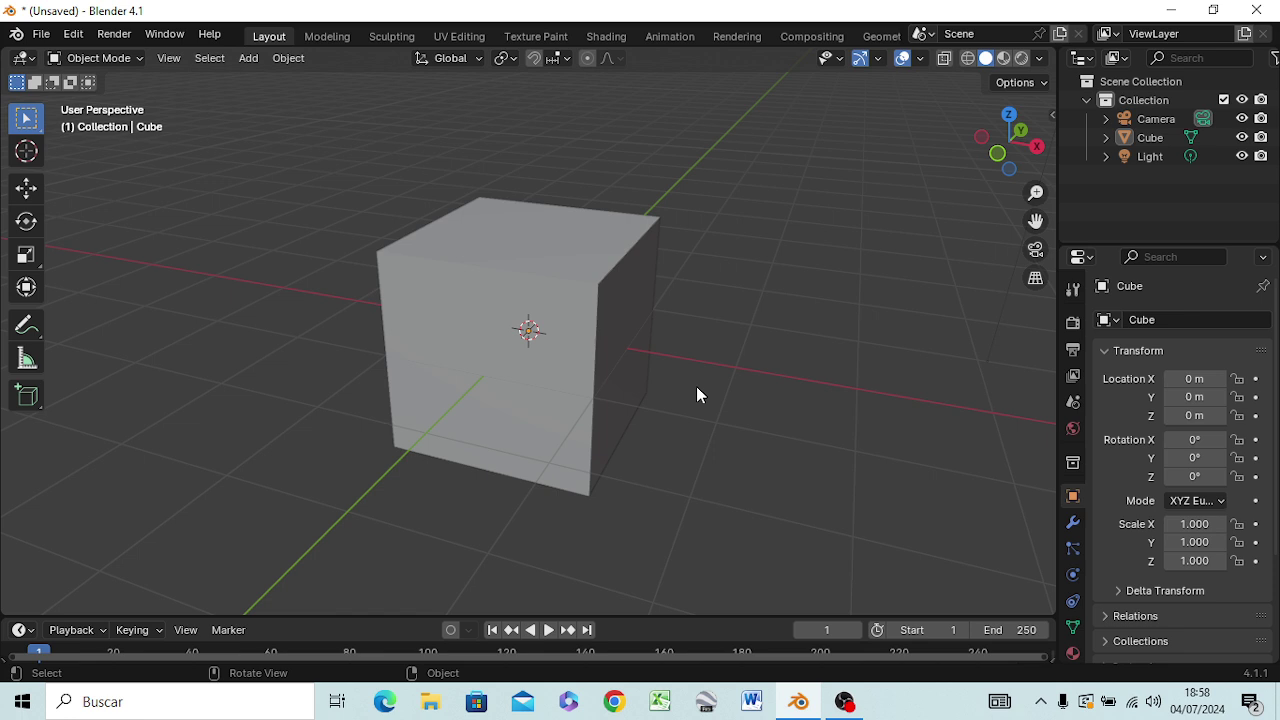
- Return to front view, toggle Edit Mode on and off, and zoom in on the cube
{"action": "key", "text": "KP_1"}
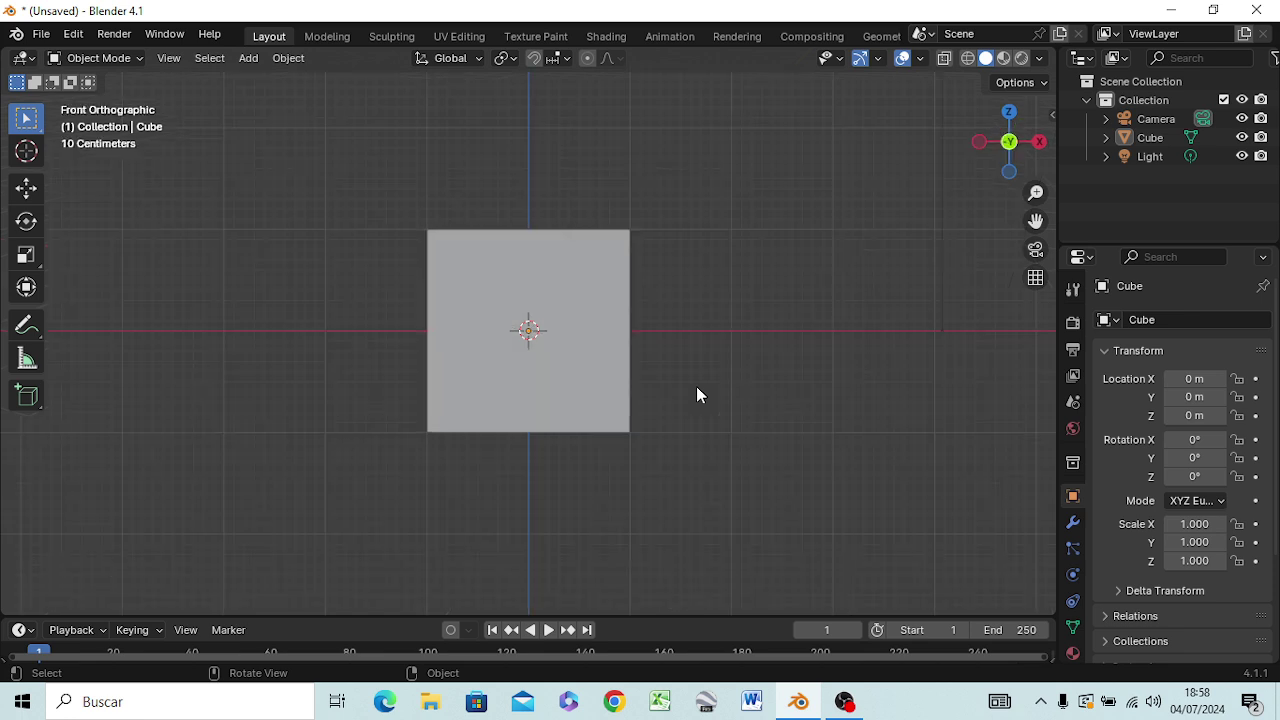
{"action": "key", "text": "Tab"}
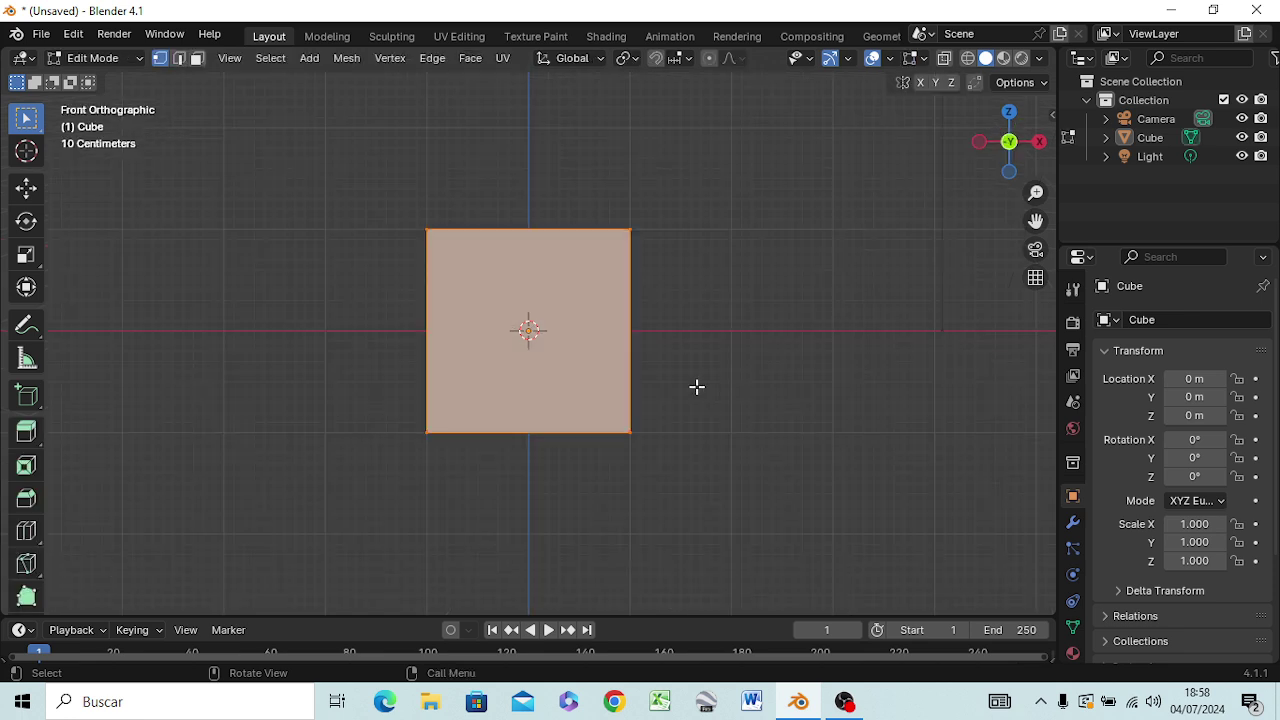
{"action": "key", "text": "Tab"}
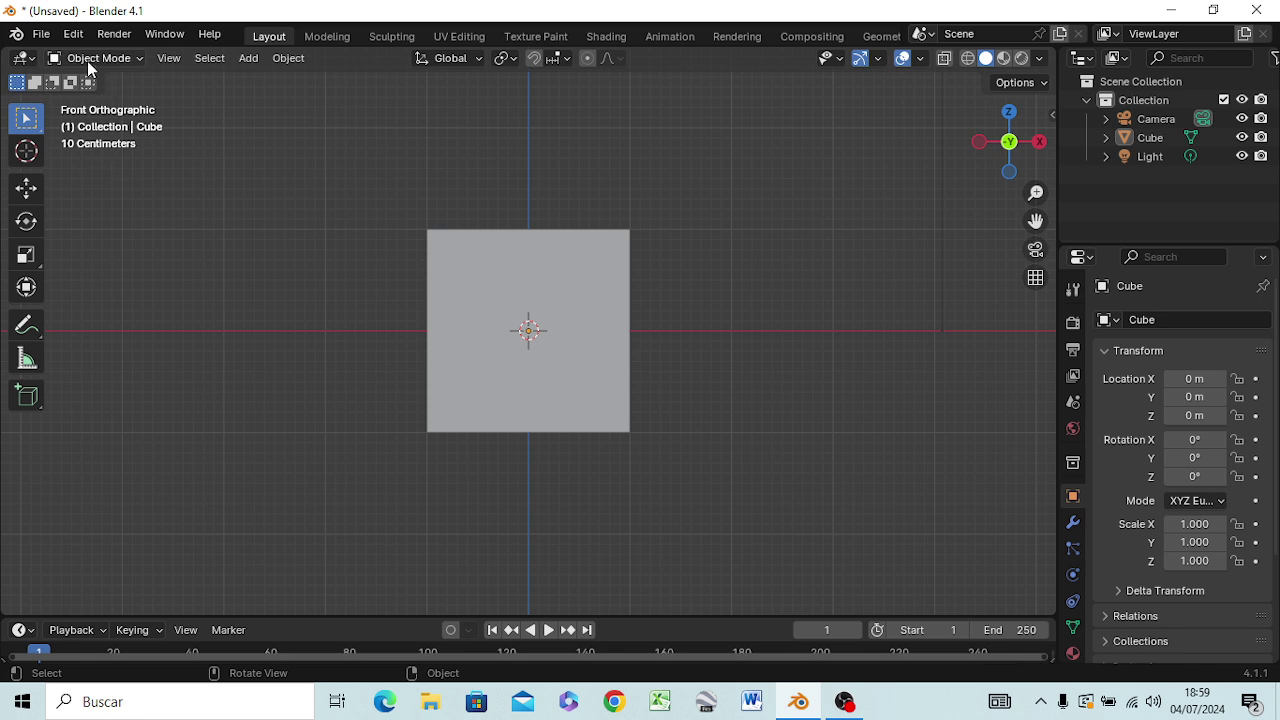
{"action": "scroll", "coordinate": [398, 237], "scroll_direction": "down", "scroll_amount": 2}
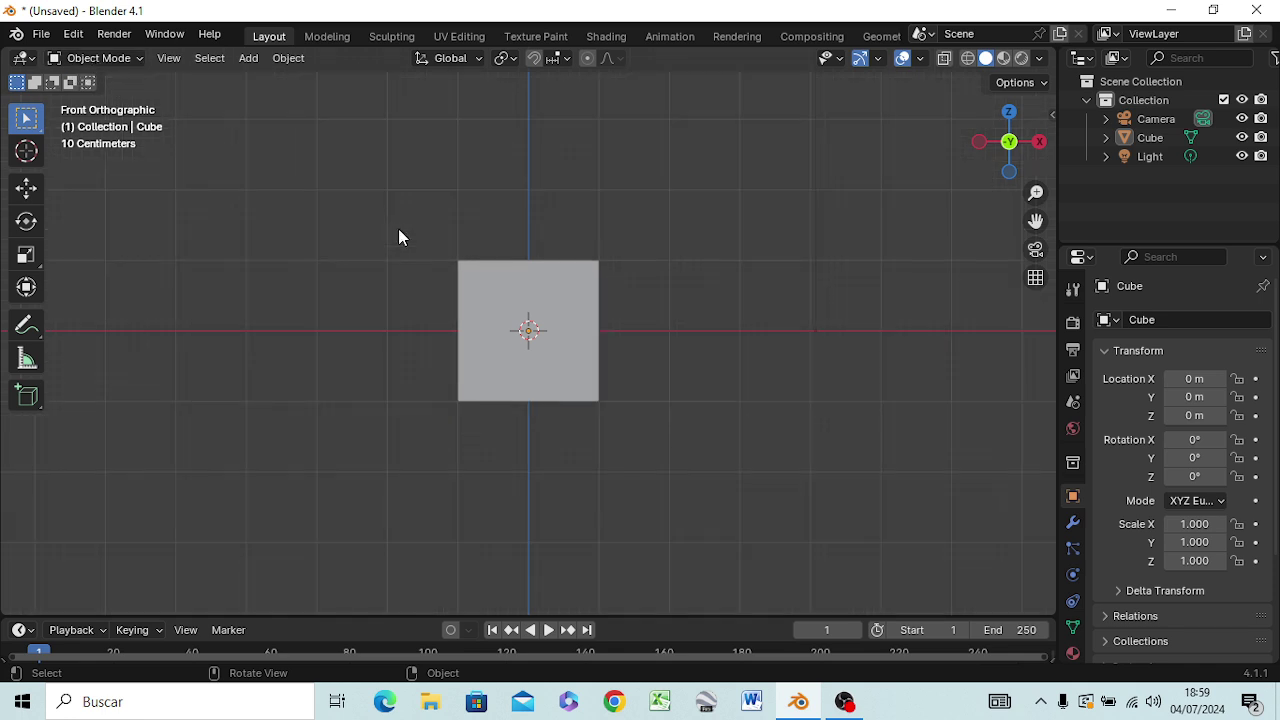
{"action": "scroll", "coordinate": [398, 237], "scroll_direction": "up", "scroll_amount": 1}
{"action": "scroll", "coordinate": [398, 237], "scroll_direction": "up", "scroll_amount": 1}
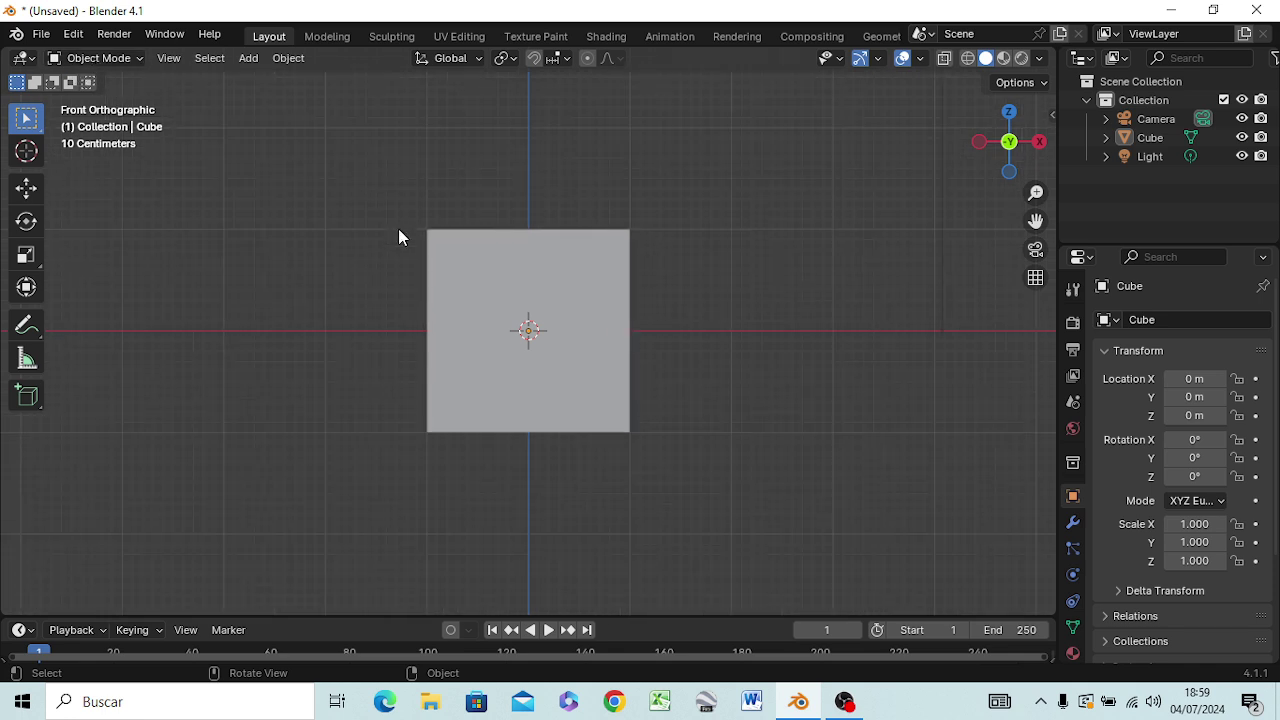
{"action": "scroll", "coordinate": [398, 237], "scroll_direction": "up", "scroll_amount": 1}
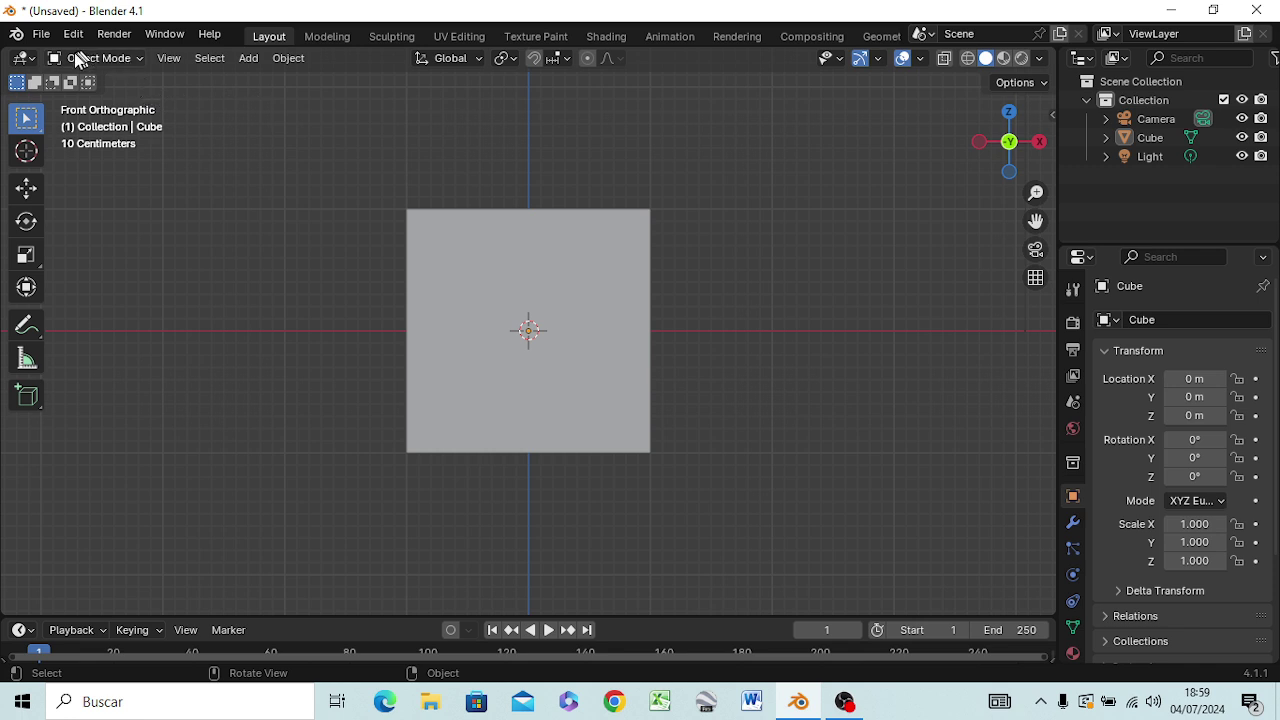
- Re-enter Edit Mode on the cube and select its entire mesh
{"action": "key", "text": "Tab"}
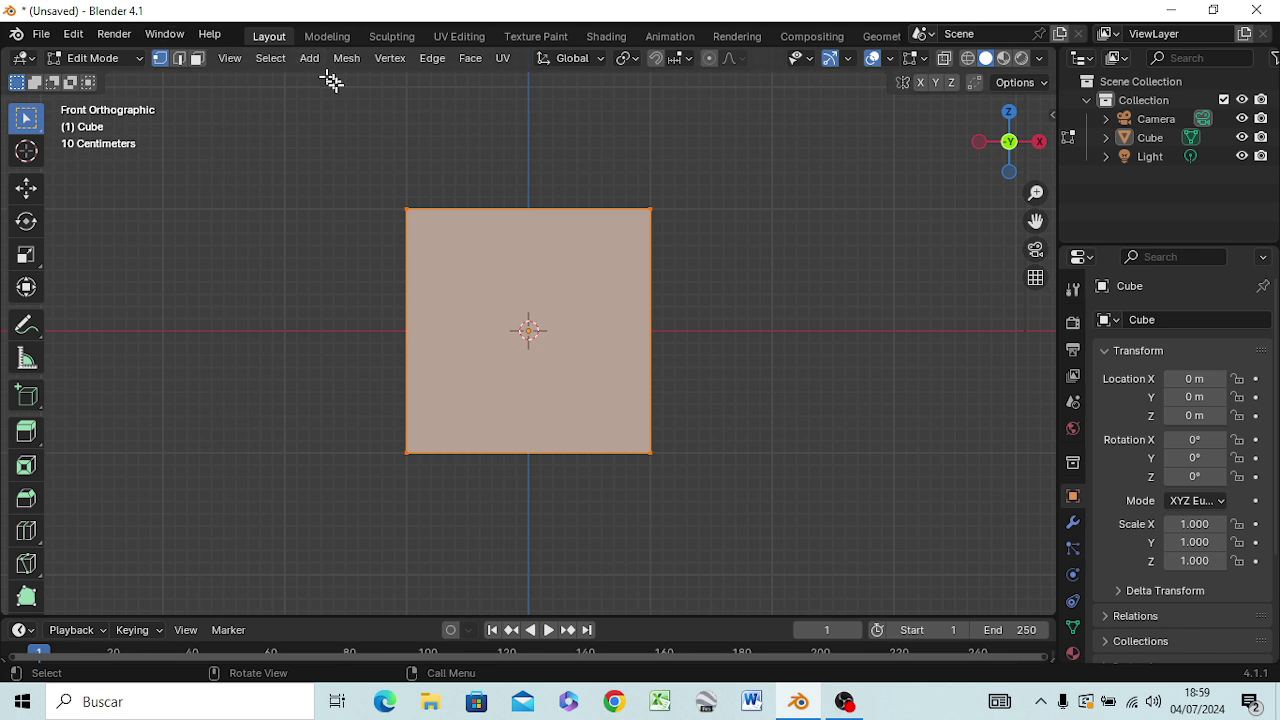
{"action": "left_click", "coordinate": [772, 299]}
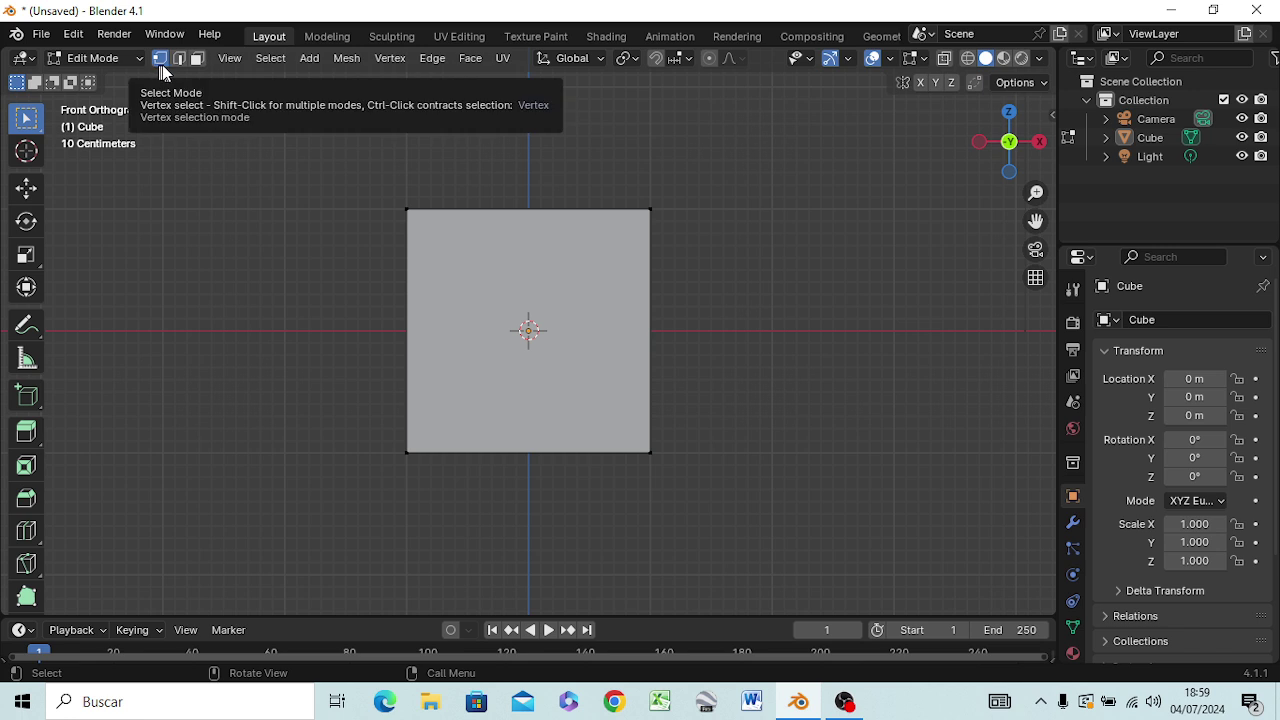
{"action": "key", "text": "a"}
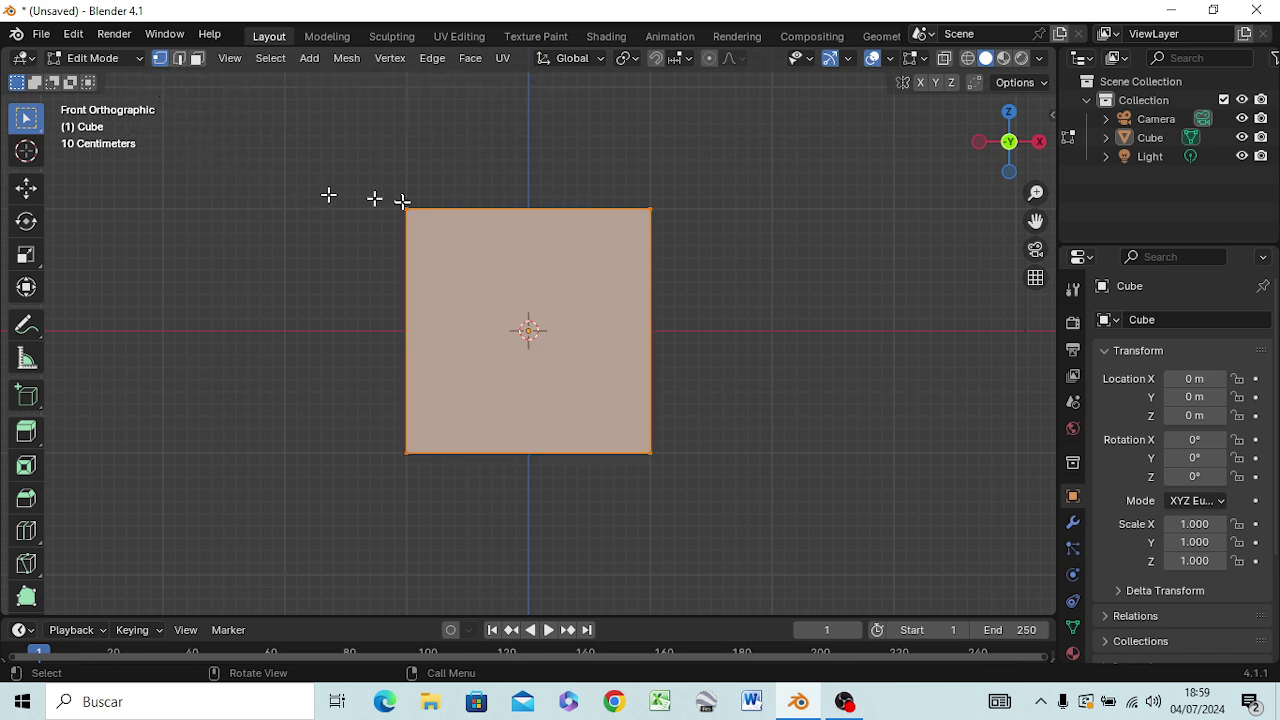
- Practise selecting the cube's top-left and top-right front corner vertices in vertex select mode
{"action": "left_click", "coordinate": [407, 210]}
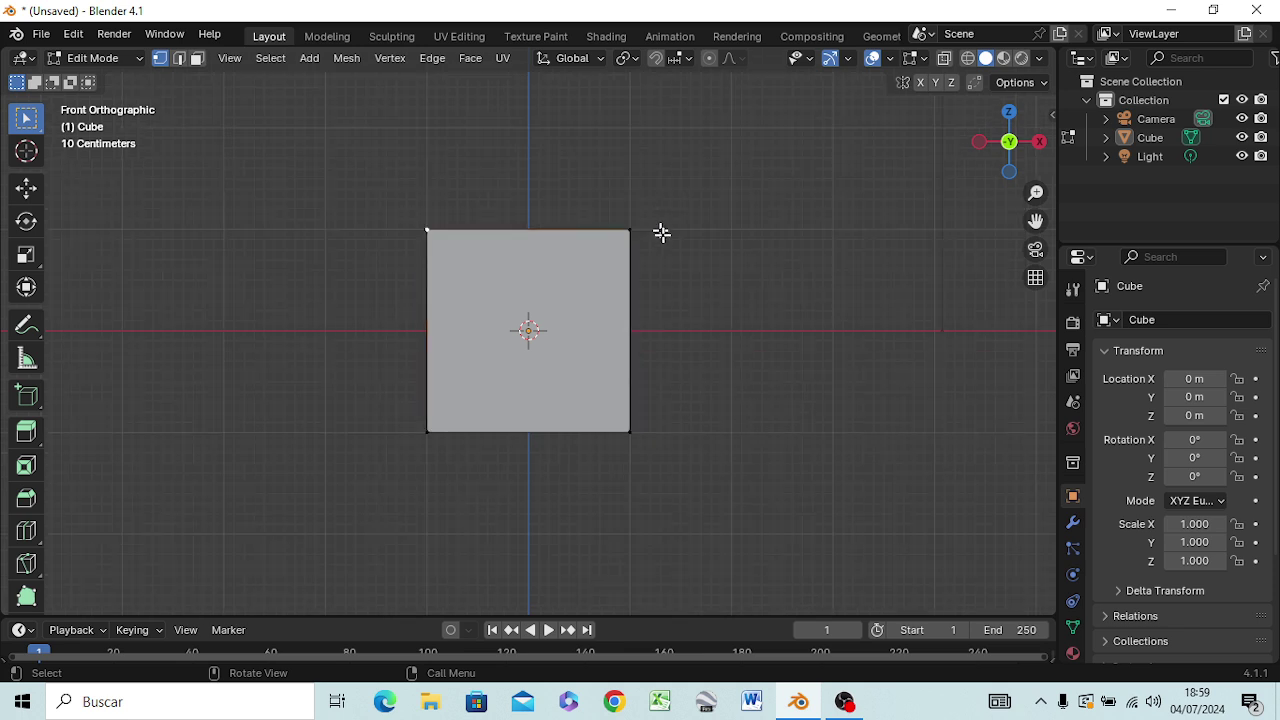
{"action": "mouse_move", "coordinate": [663, 231]}
{"action": "middle_mouse_down"}
{"action": "mouse_move", "coordinate": [654, 308]}
{"action": "mouse_move", "coordinate": [651, 294]}
{"action": "middle_mouse_up"}
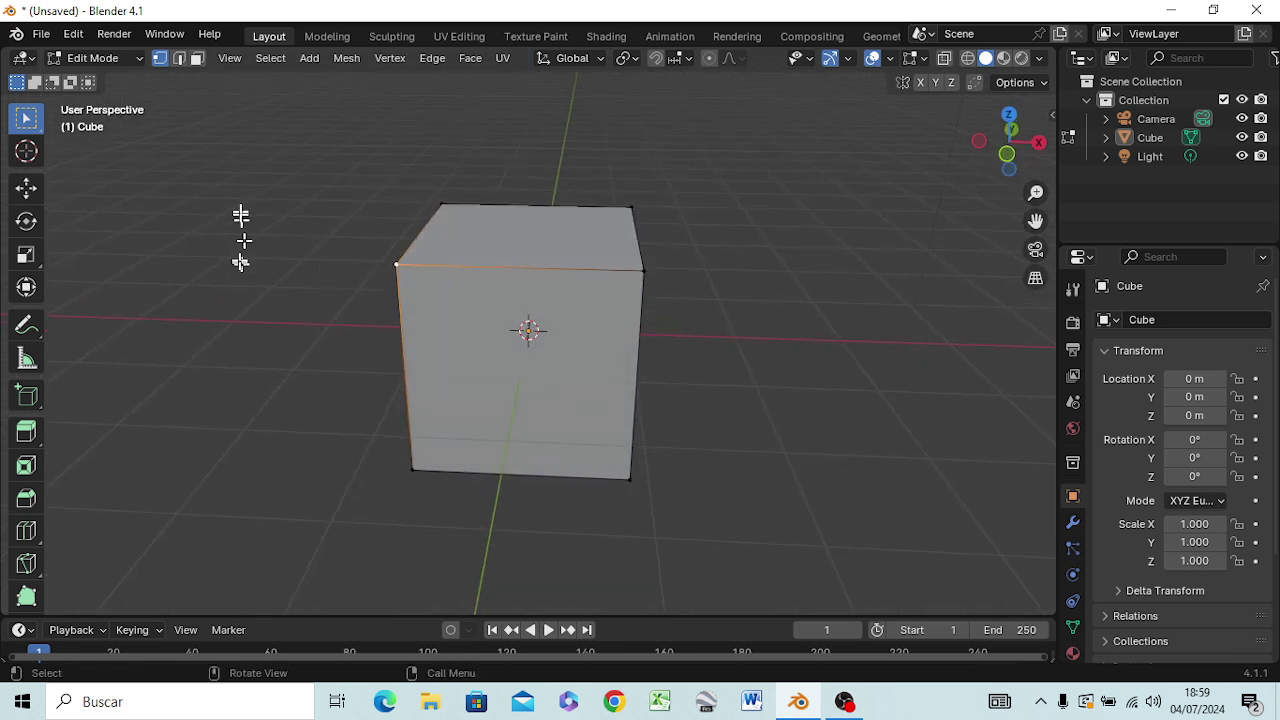
{"action": "left_click", "coordinate": [643, 268]}
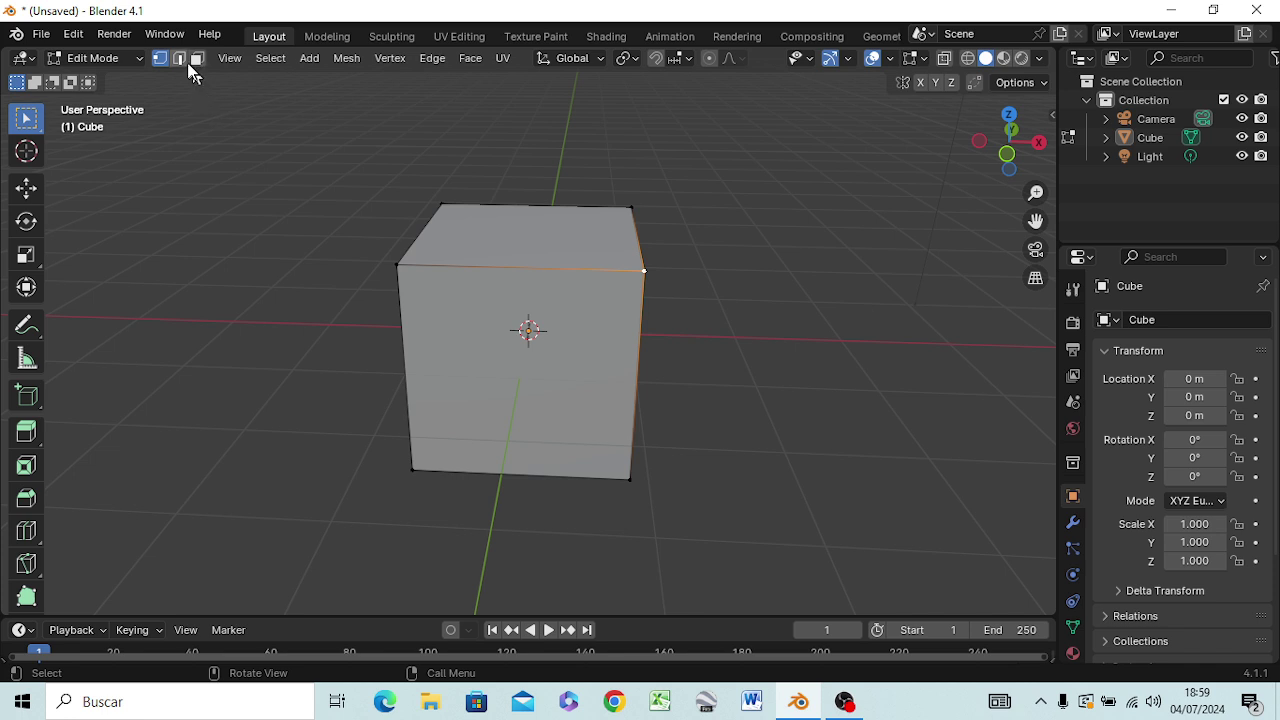
{"action": "left_click", "coordinate": [175, 62]}
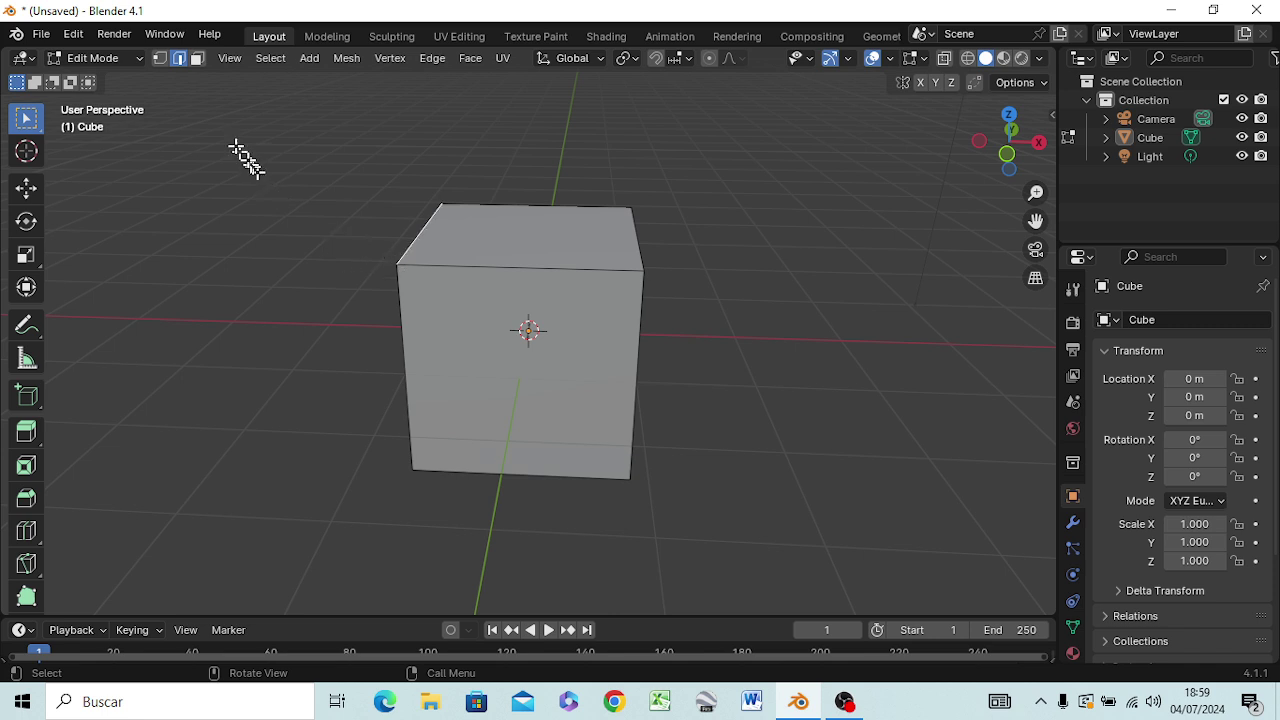
{"action": "left_click", "coordinate": [162, 64]}
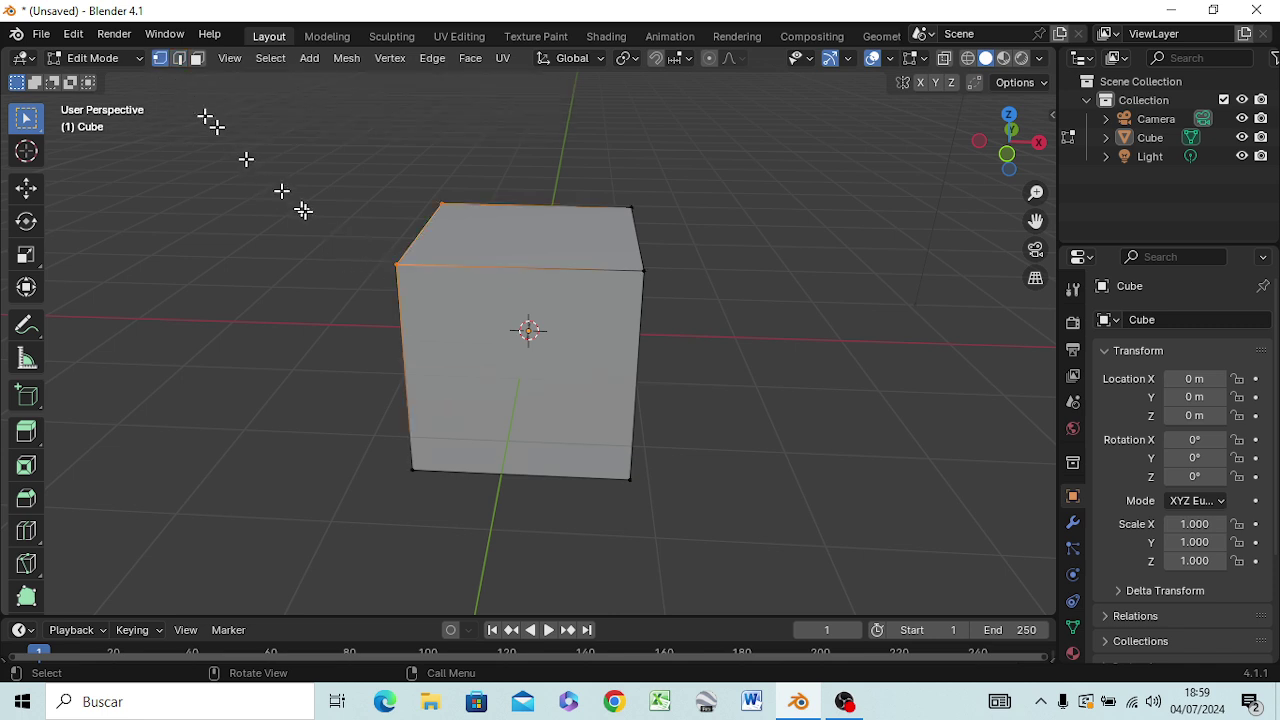
{"action": "left_click", "coordinate": [406, 266]}
{"action": "left_click", "coordinate": [406, 266]}
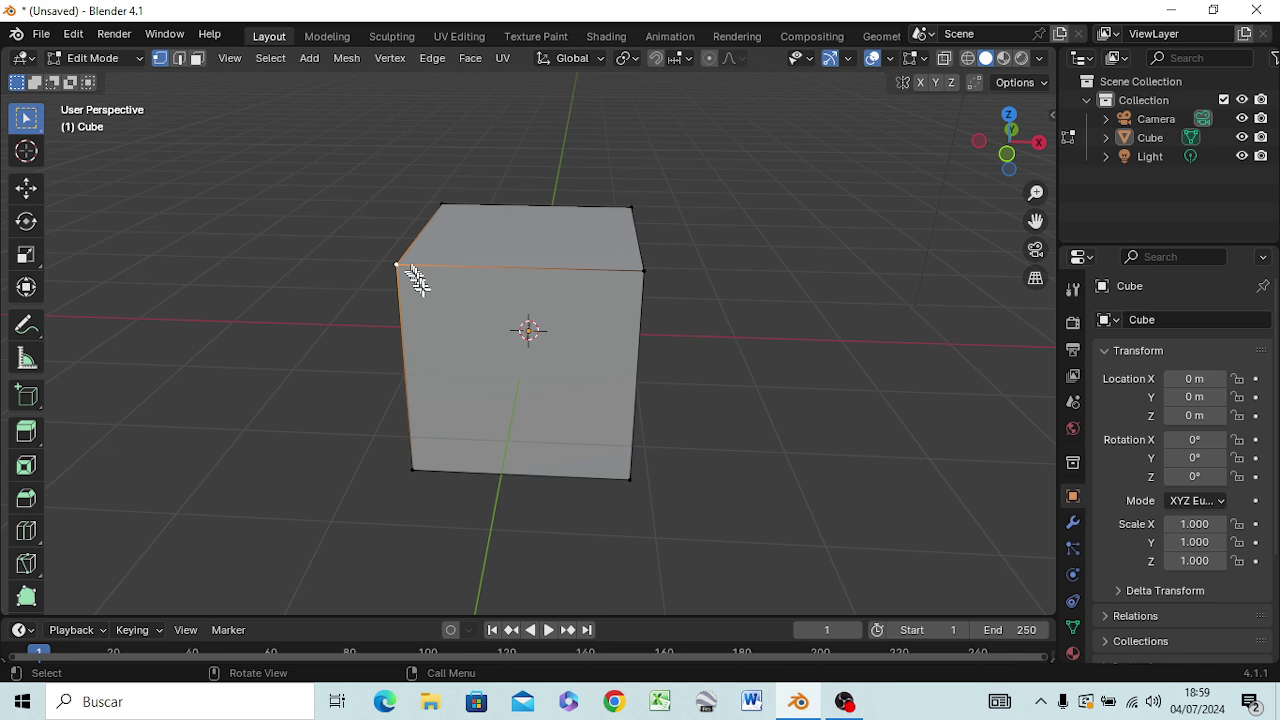
{"action": "left_click", "coordinate": [634, 271]}
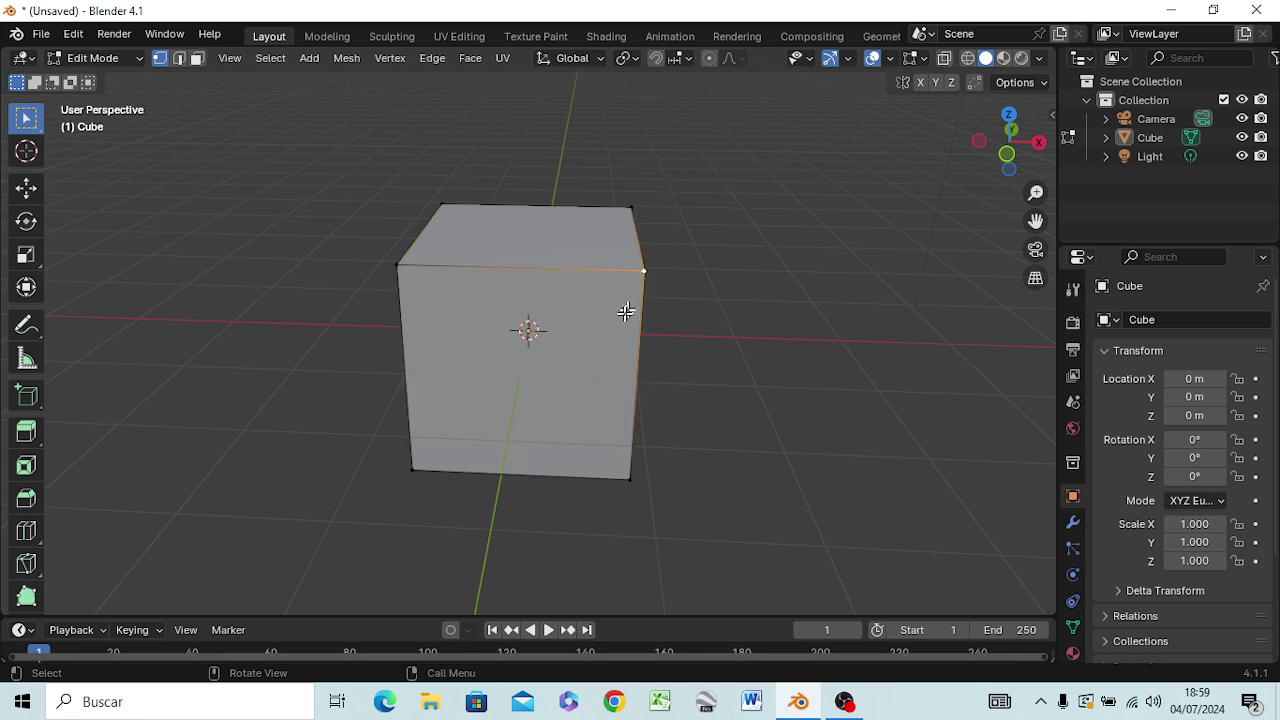
{"action": "left_click", "coordinate": [397, 267]}
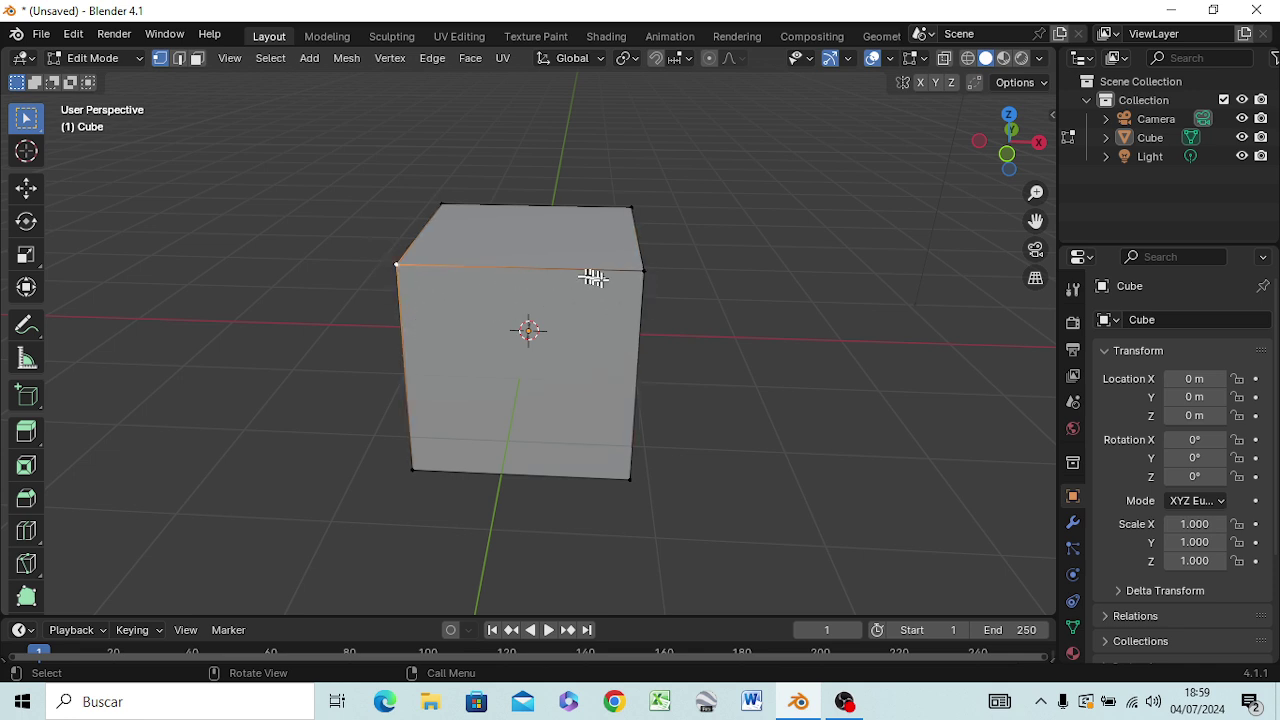
{"action": "left_click", "coordinate": [644, 270]}
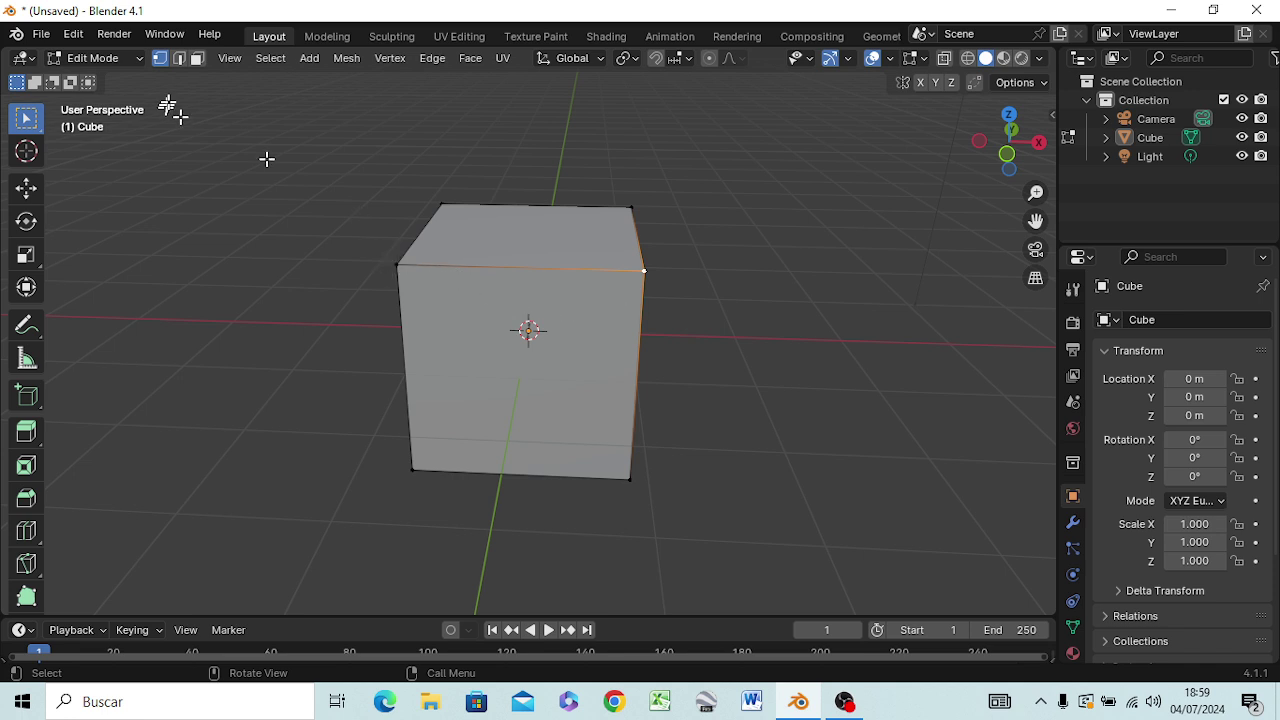
- In edge select mode, select the top and right vertical edges, plus a shortest path to the left edge
{"action": "left_click", "coordinate": [179, 60]}
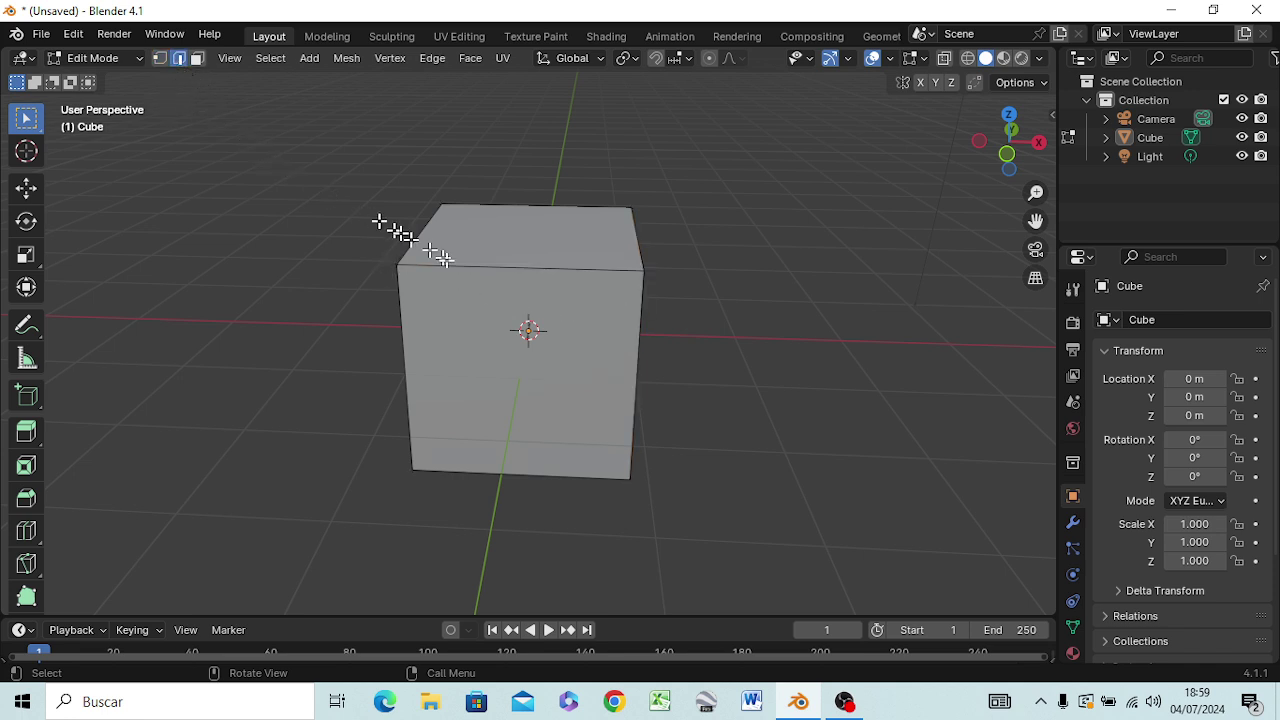
{"action": "left_click", "coordinate": [526, 265]}
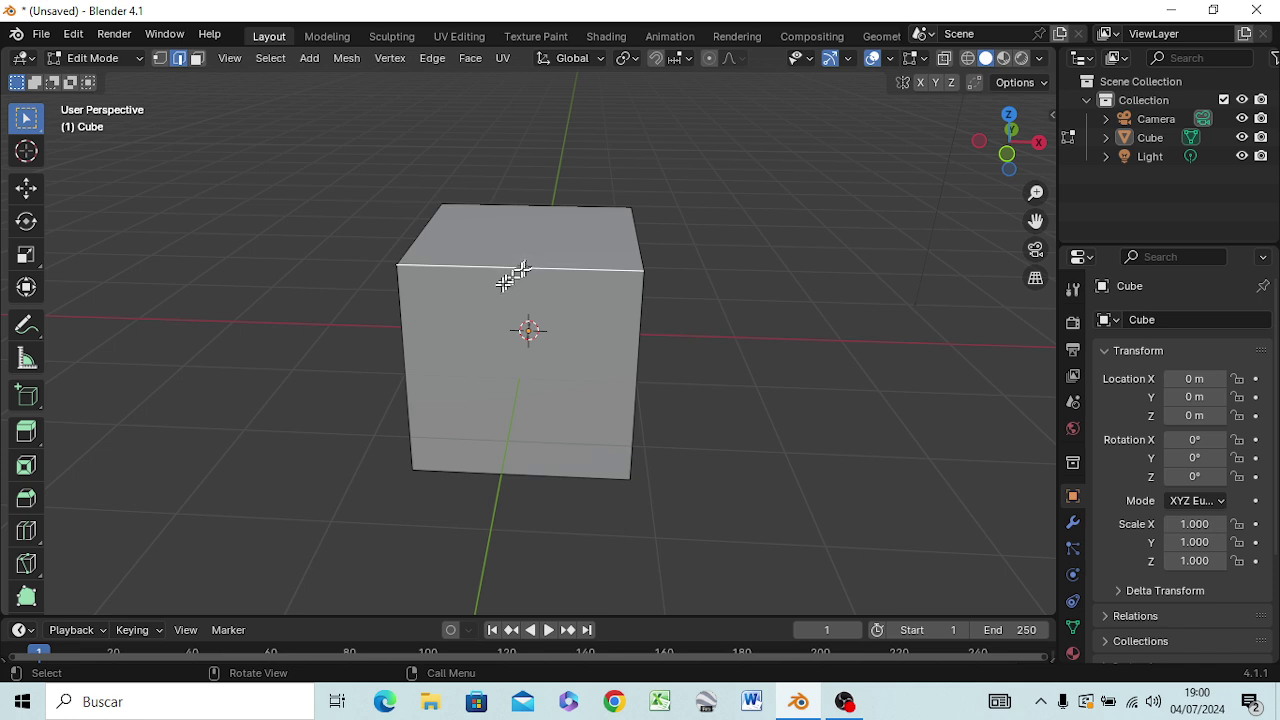
{"action": "left_click", "coordinate": [534, 211]}
{"action": "left_click", "coordinate": [626, 257]}
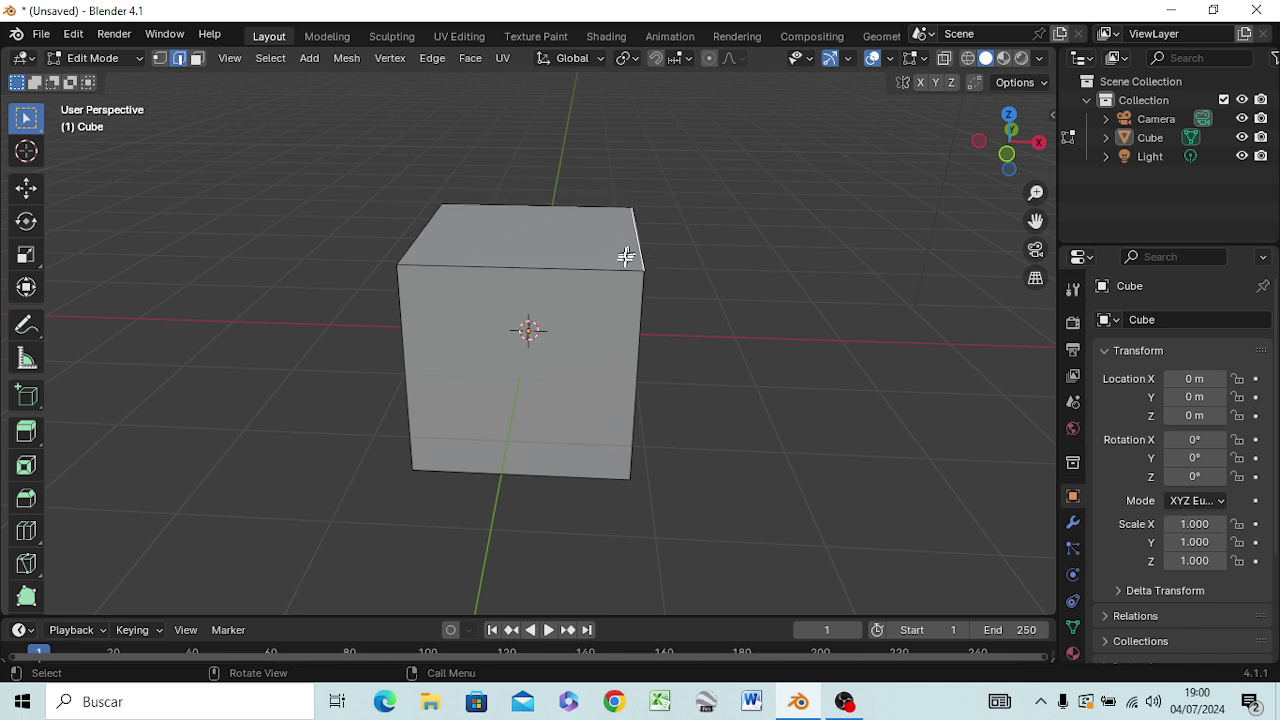
{"action": "left_click", "coordinate": [627, 342]}
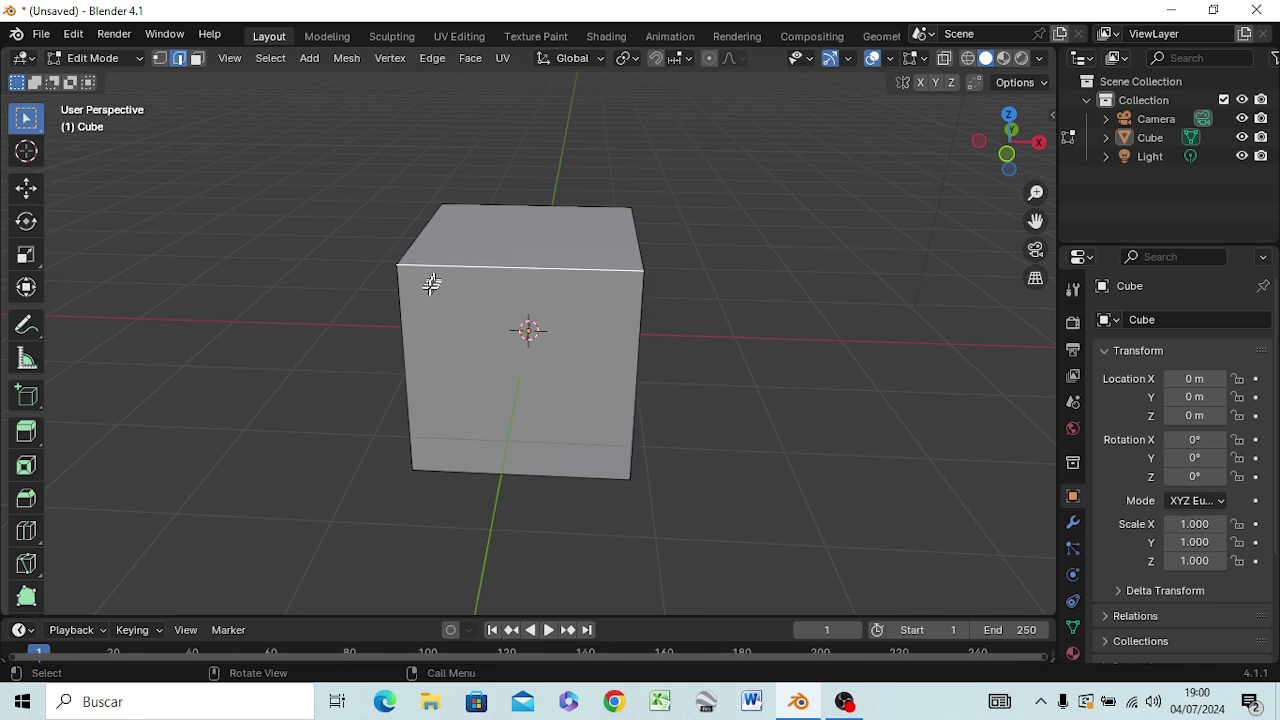
{"action": "left_click", "coordinate": [414, 302], "text": "ctrl"}
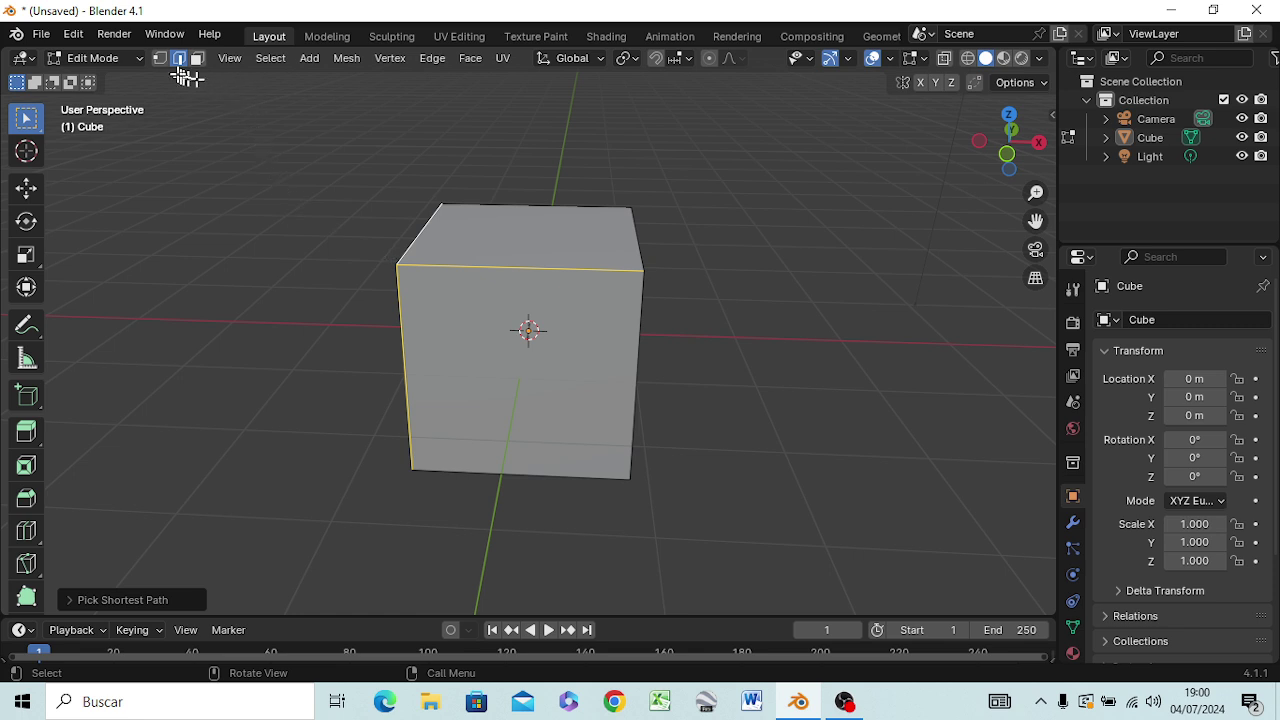
- Select the top-left front vertex, then in face select mode pick the top and front faces
{"action": "left_click", "coordinate": [160, 57]}
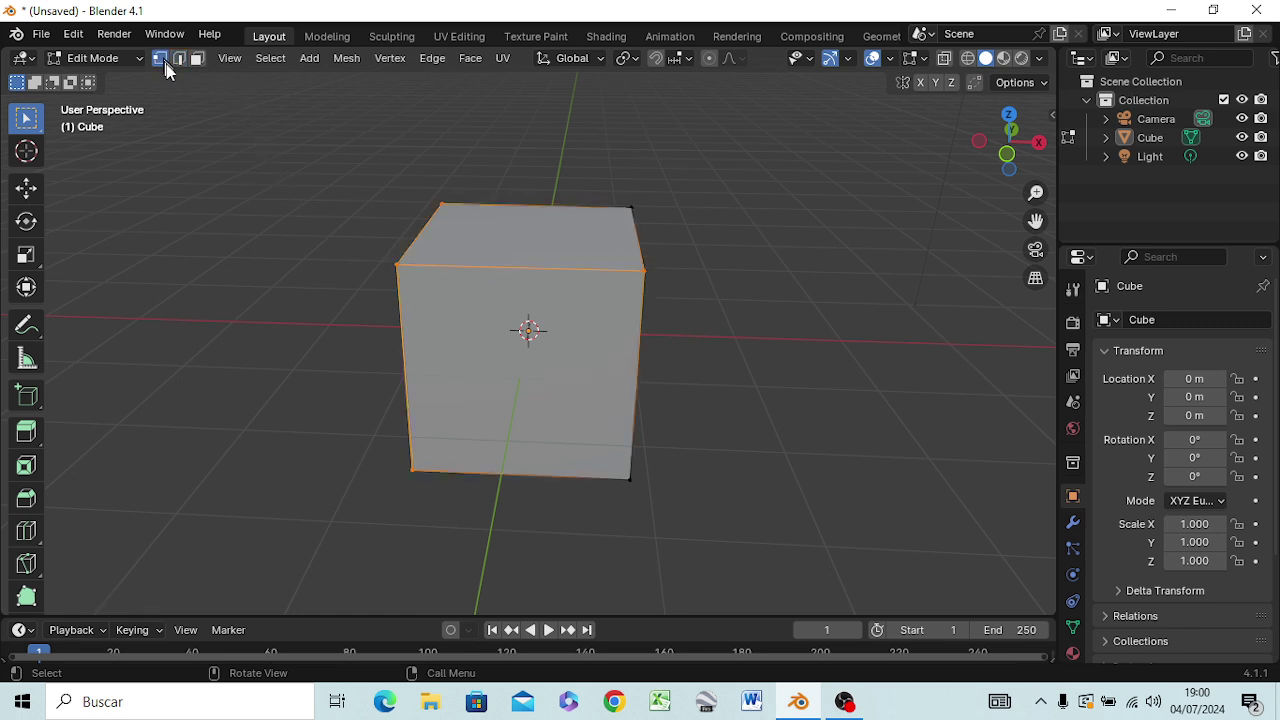
{"action": "left_click", "coordinate": [398, 266]}
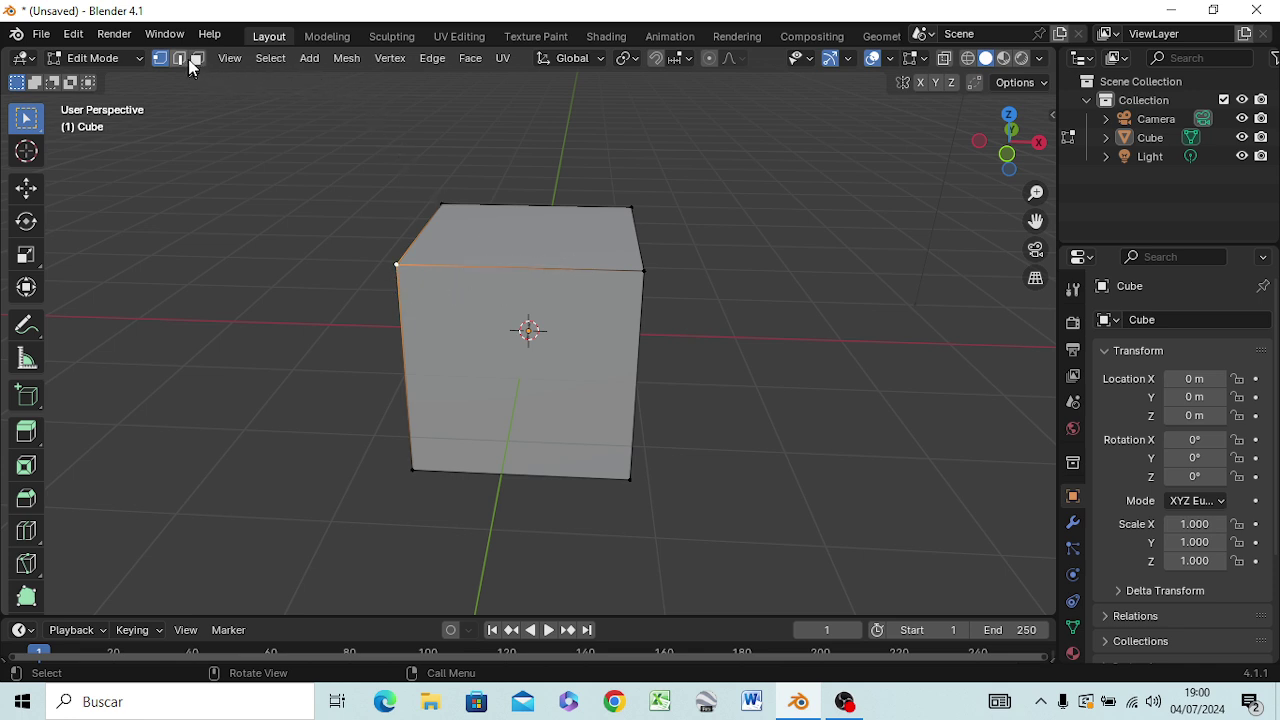
{"action": "left_click", "coordinate": [192, 60]}
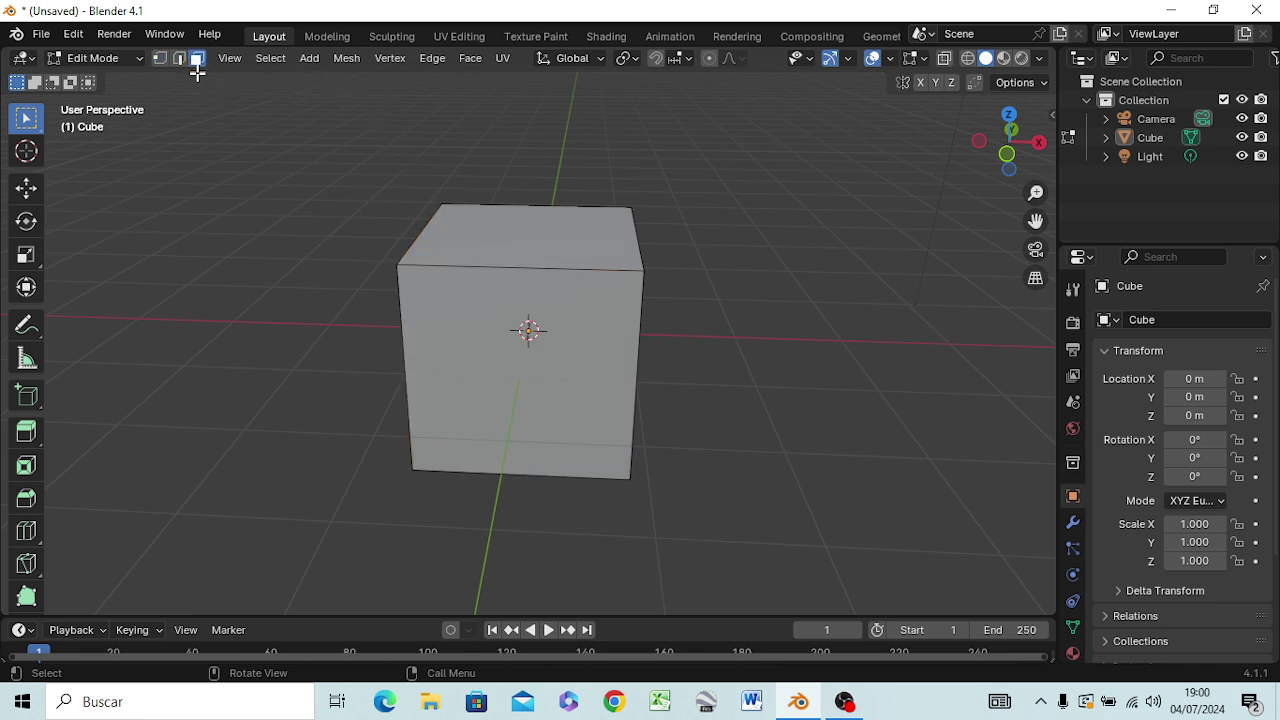
{"action": "left_click", "coordinate": [477, 243]}
{"action": "left_click", "coordinate": [530, 350], "text": "shift"}
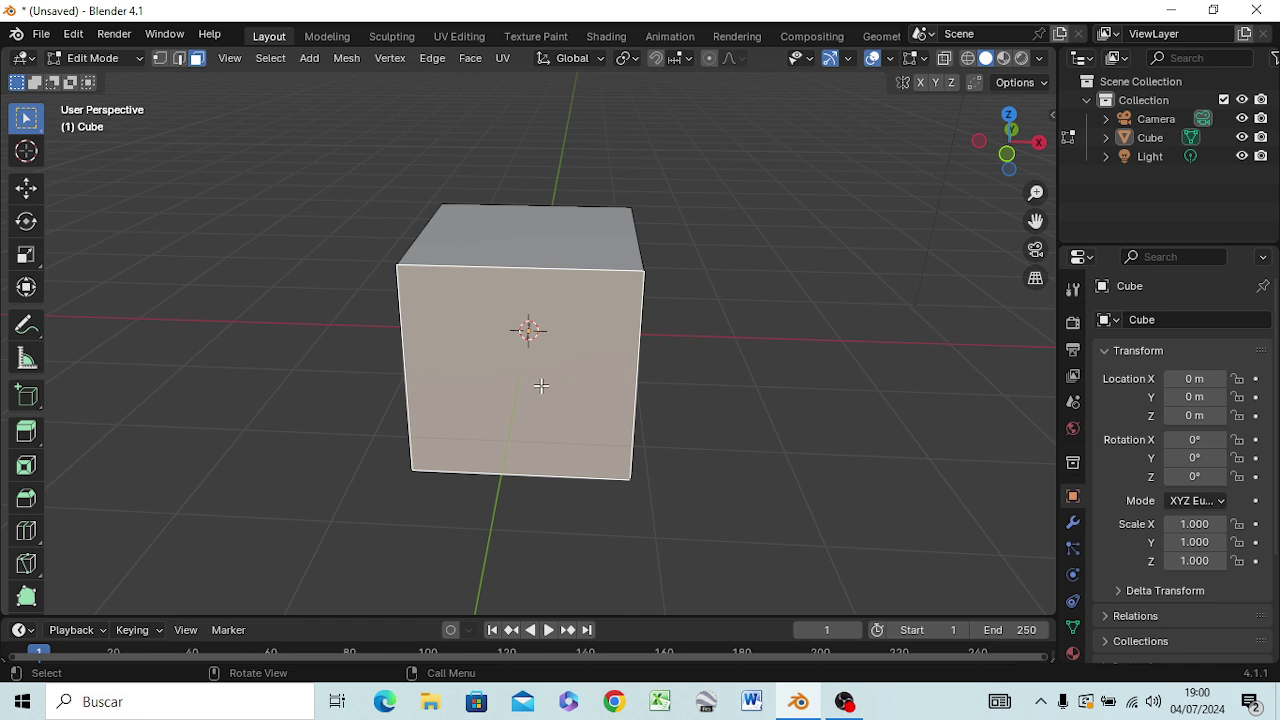
- Check the front and right views, then switch to Object Mode and select all objects
{"action": "key", "text": "KP_1"}
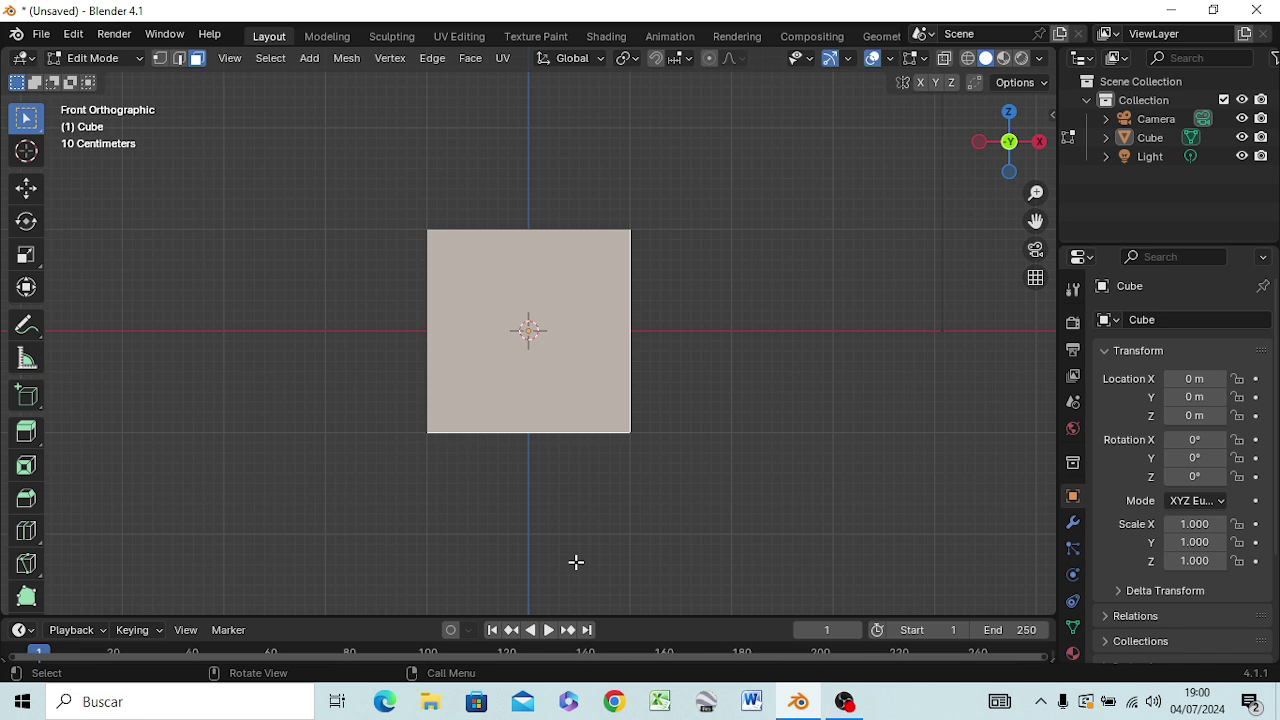
{"action": "key", "text": "KP_3"}
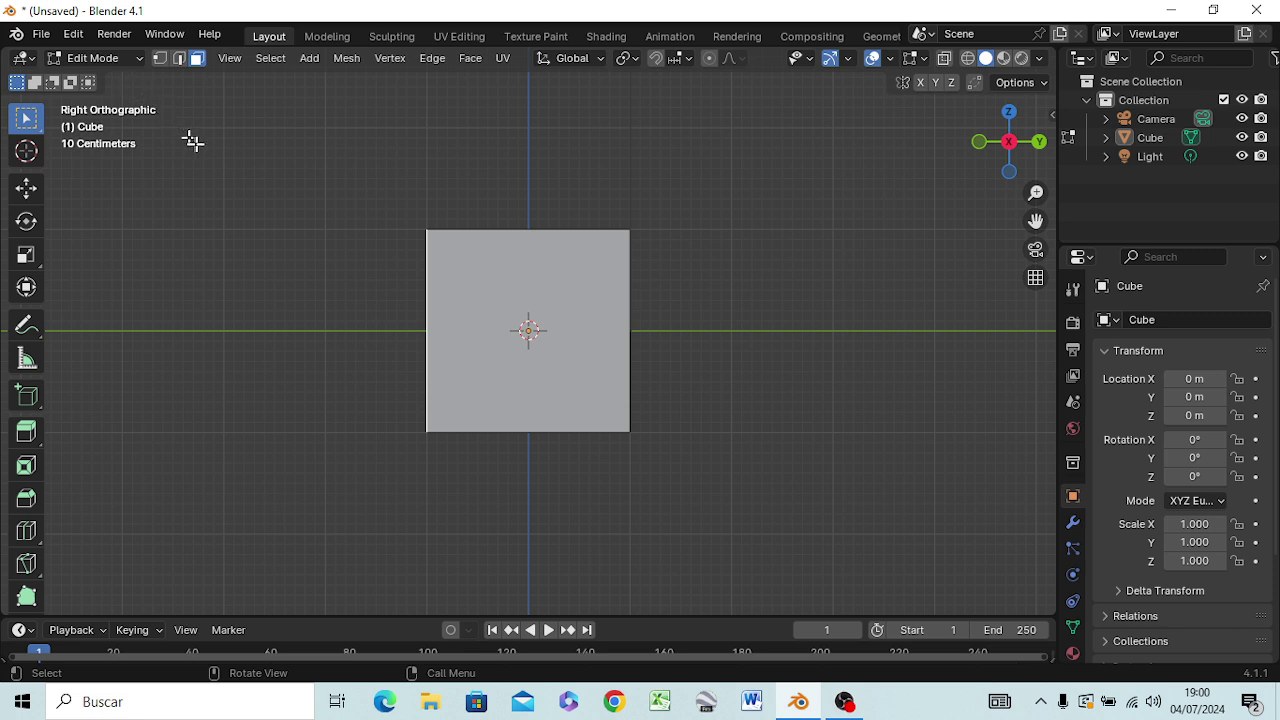
{"action": "key", "text": "Tab"}
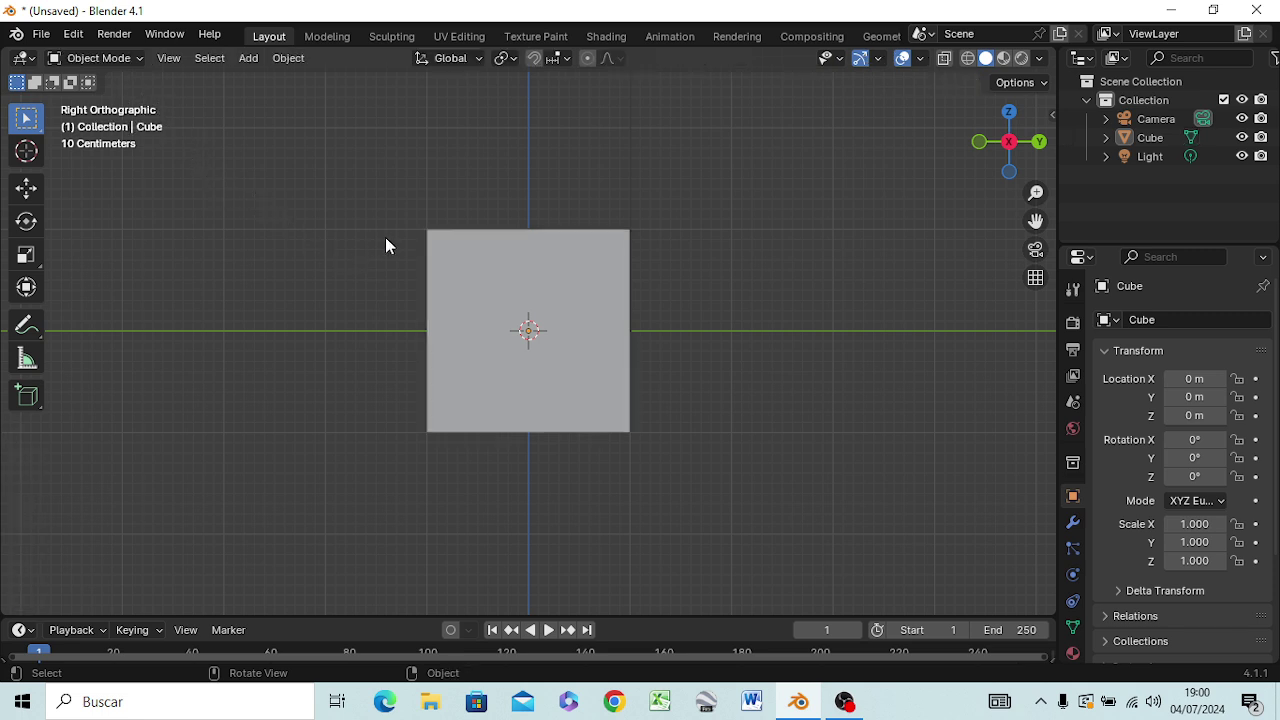
{"action": "key", "text": "a"}
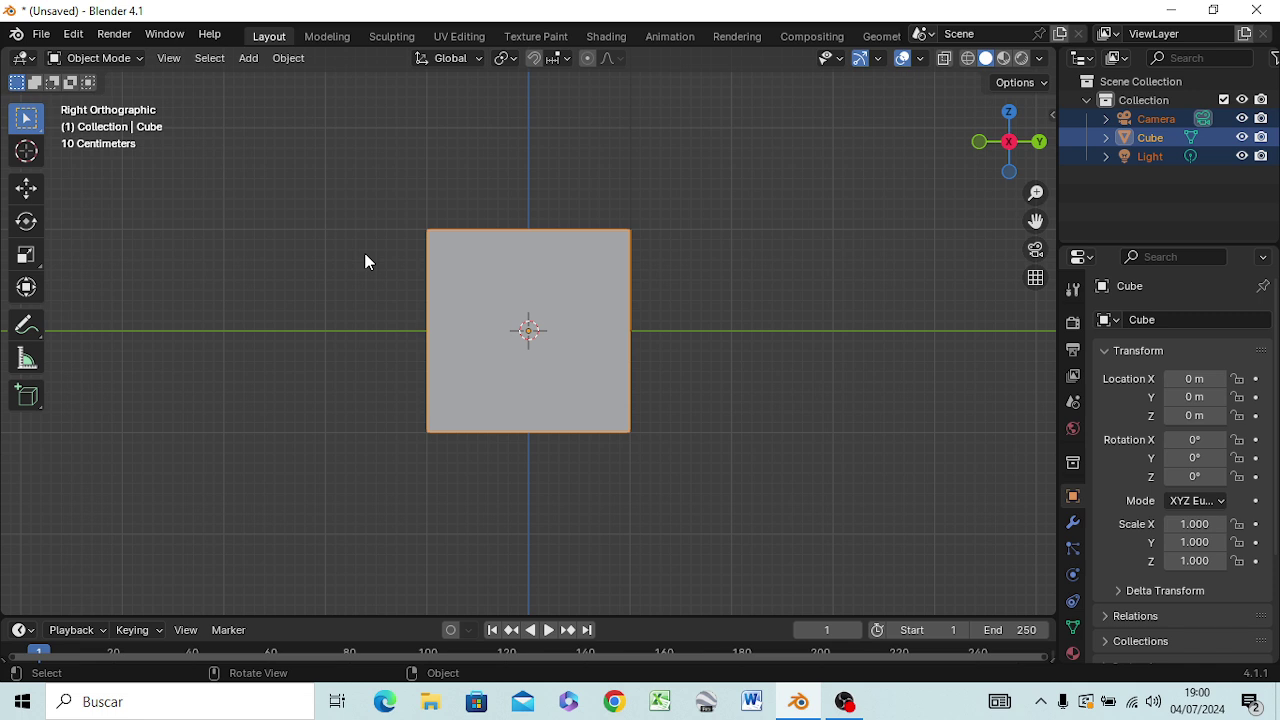
- Delete the cube, camera and light, add a Suzanne monkey mesh, and orbit to face it
{"action": "key", "text": "x"}
{"action": "left_click", "coordinate": [361, 253]}
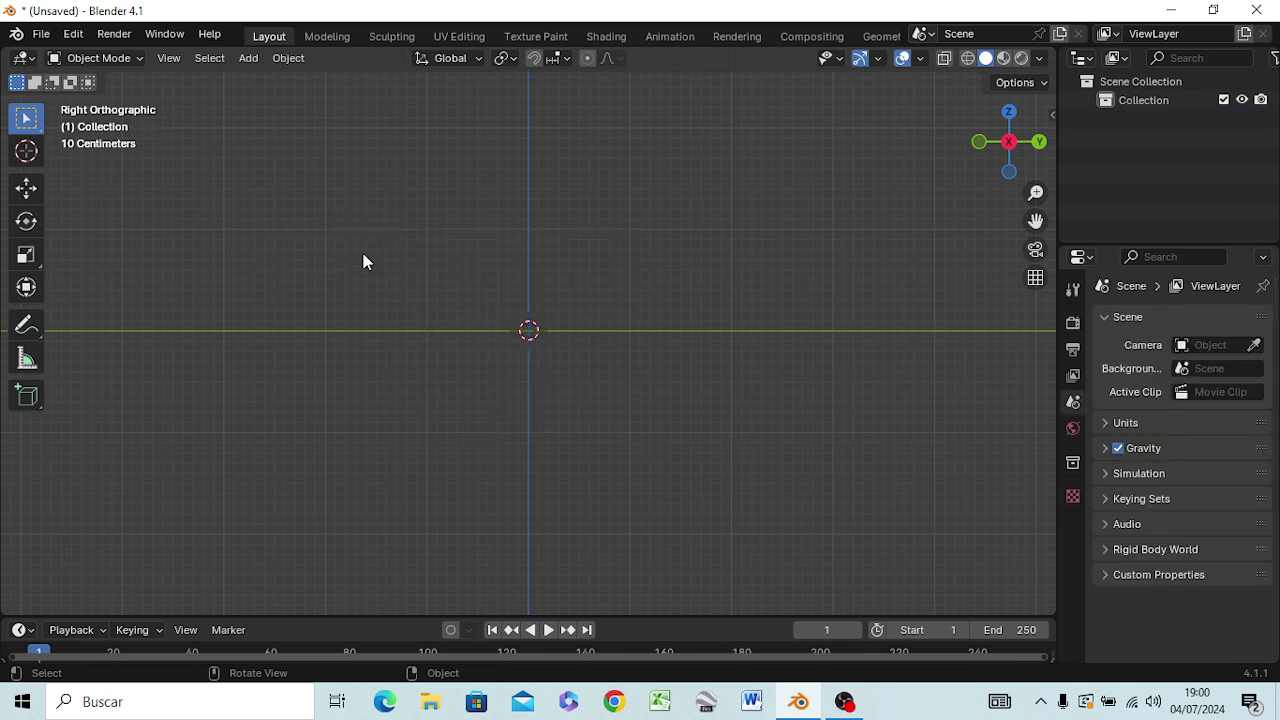
{"action": "key", "text": "shift"}
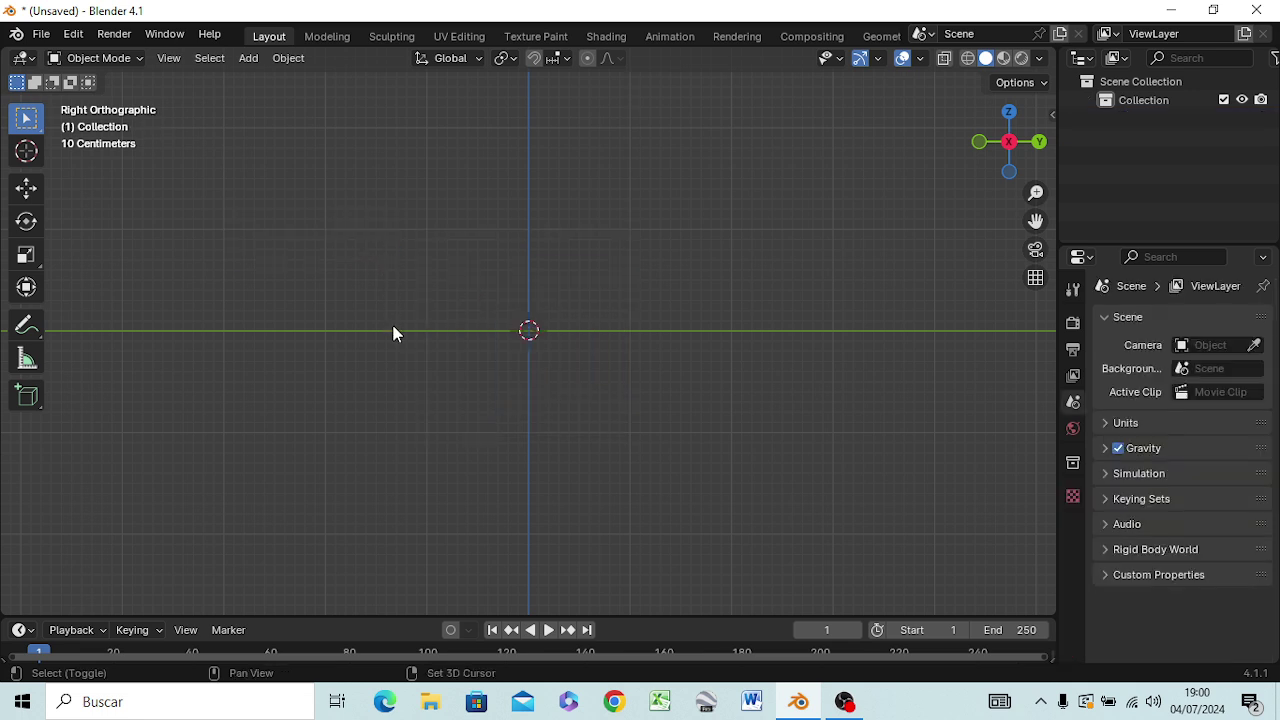
{"action": "key", "text": "shift+a"}
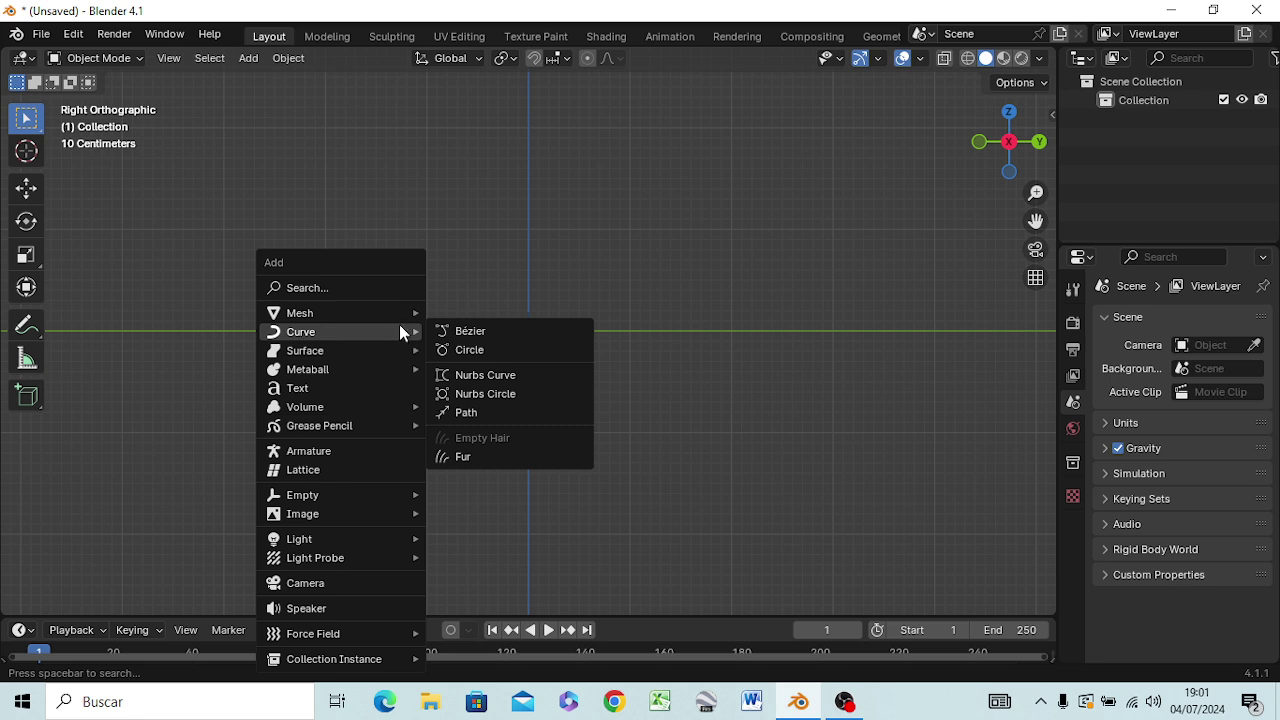
{"action": "mouse_move", "coordinate": [300, 313]}
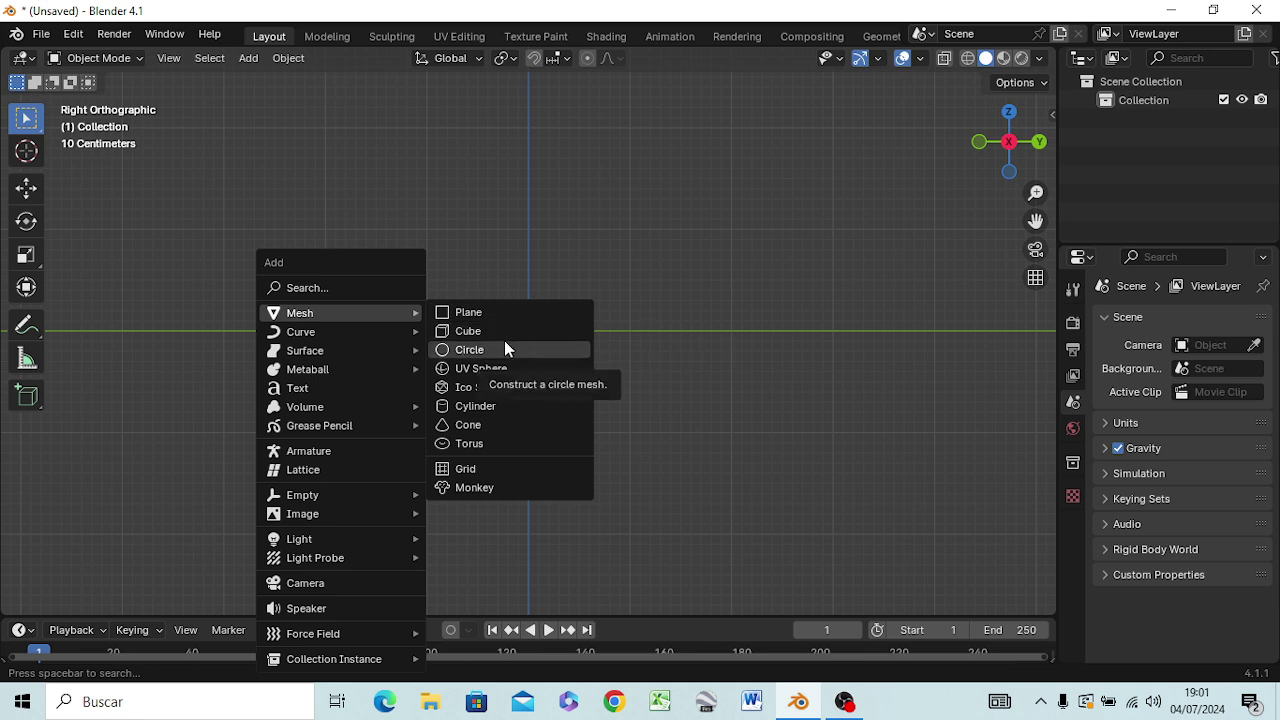
{"action": "left_click", "coordinate": [473, 487]}
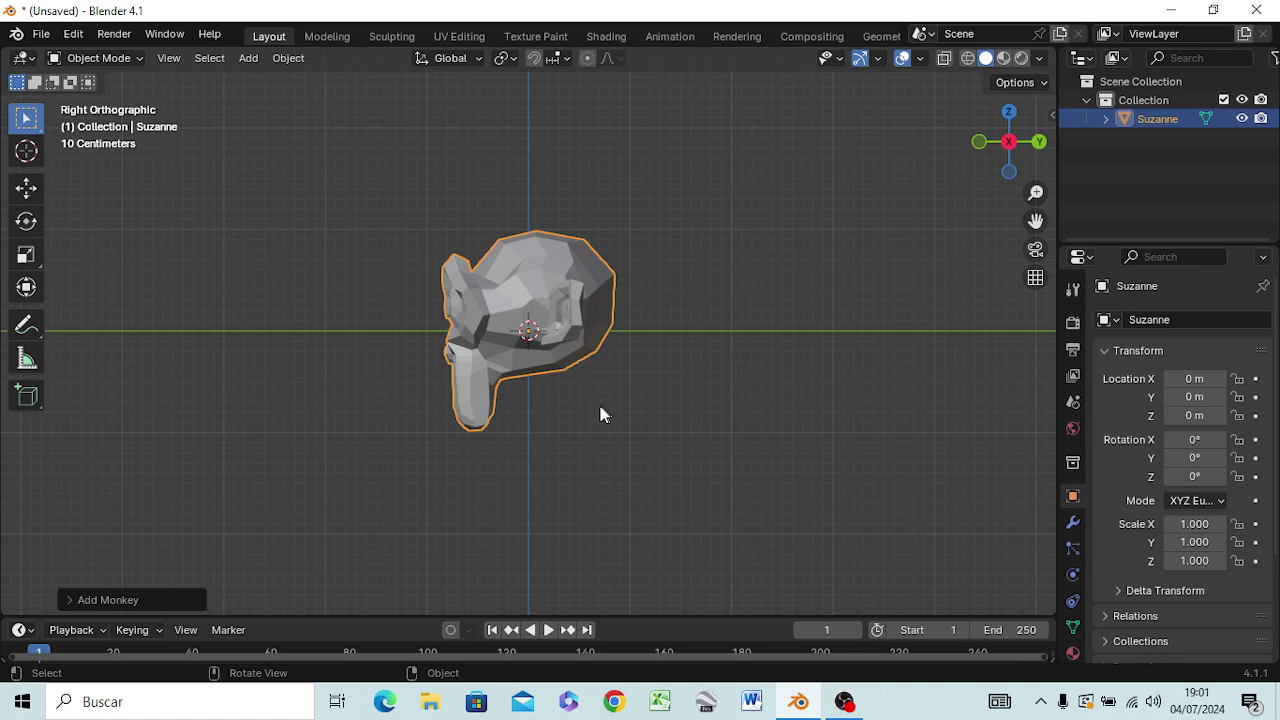
{"action": "mouse_move", "coordinate": [601, 407]}
{"action": "middle_mouse_down"}
{"action": "mouse_move", "coordinate": [857, 425]}
{"action": "mouse_move", "coordinate": [786, 429]}
{"action": "mouse_move", "coordinate": [854, 414]}
{"action": "mouse_move", "coordinate": [820, 449]}
{"action": "mouse_move", "coordinate": [827, 378]}
{"action": "mouse_move", "coordinate": [823, 446]}
{"action": "mouse_move", "coordinate": [700, 443]}
{"action": "mouse_move", "coordinate": [838, 421]}
{"action": "mouse_move", "coordinate": [740, 446]}
{"action": "mouse_move", "coordinate": [787, 434]}
{"action": "mouse_move", "coordinate": [748, 437]}
{"action": "mouse_move", "coordinate": [786, 413]}
{"action": "middle_mouse_up"}
{"action": "scroll", "coordinate": [640, 402], "scroll_direction": "up", "scroll_amount": 2}
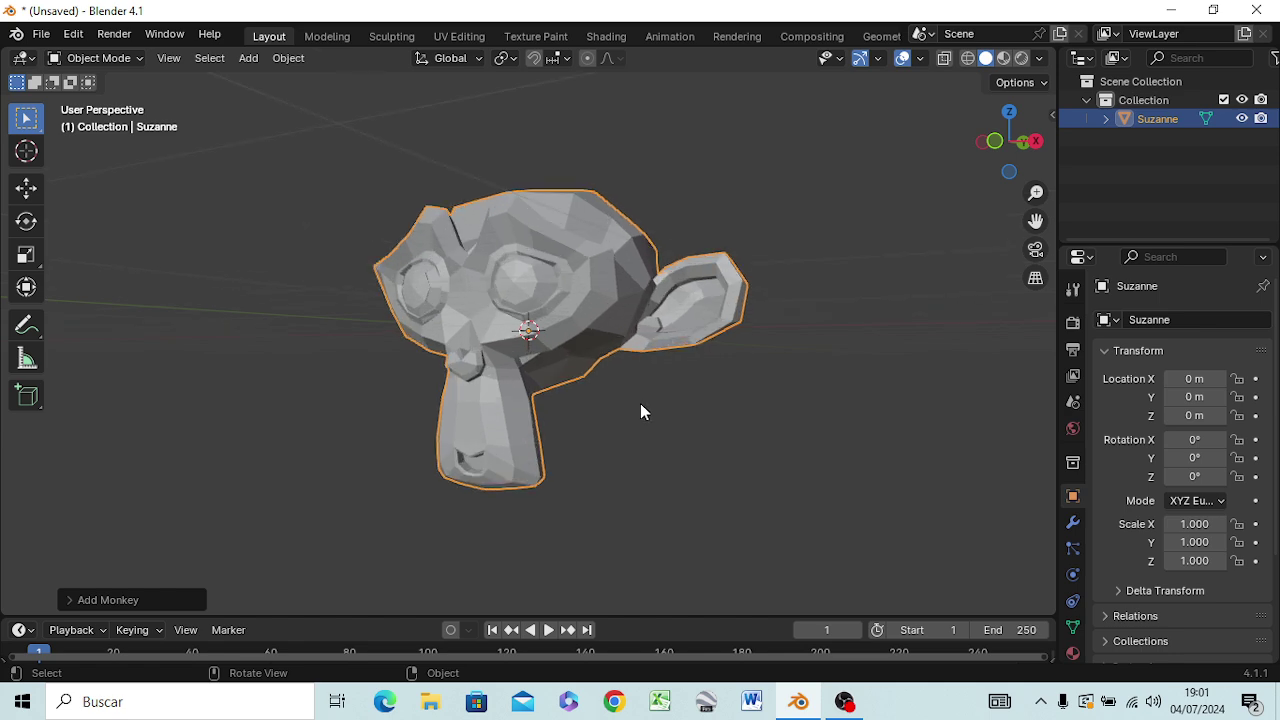
{"action": "mouse_move", "coordinate": [641, 410]}
{"action": "middle_mouse_down"}
{"action": "mouse_move", "coordinate": [757, 457]}
{"action": "mouse_move", "coordinate": [709, 429]}
{"action": "mouse_move", "coordinate": [705, 452]}
{"action": "mouse_move", "coordinate": [714, 409]}
{"action": "mouse_move", "coordinate": [712, 434]}
{"action": "middle_mouse_up"}
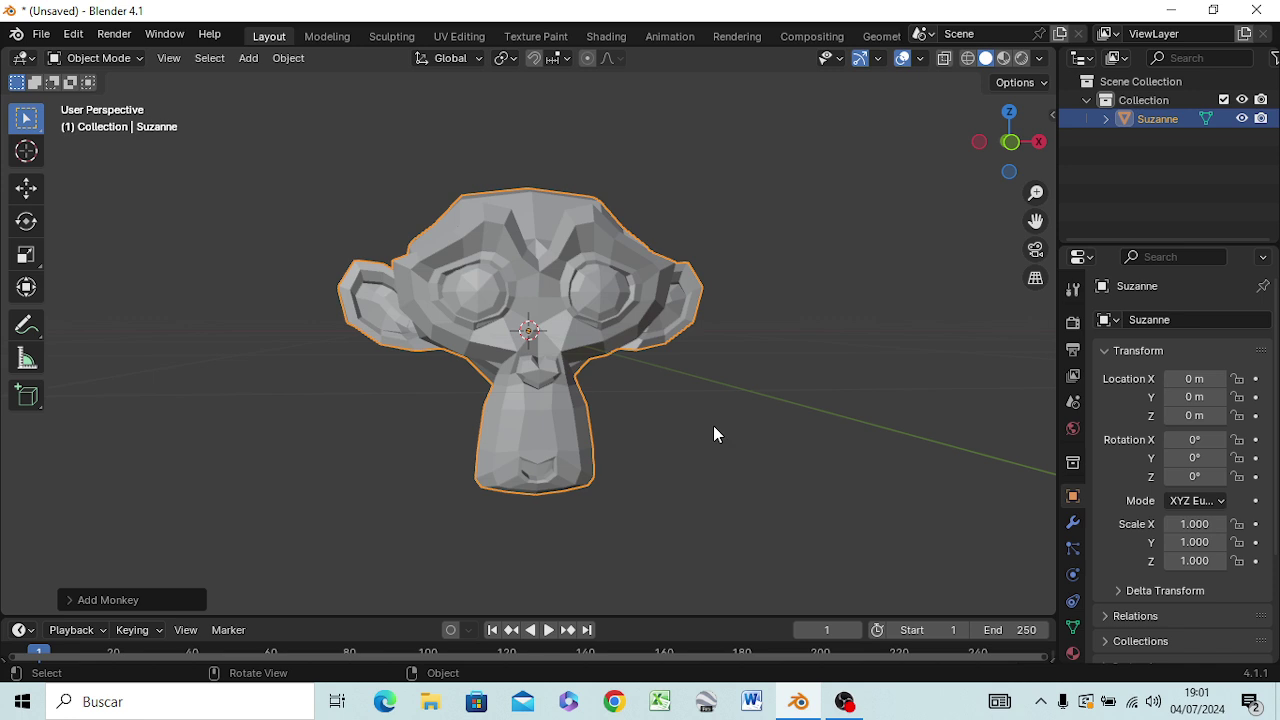
{"action": "key", "text": "KP_1"}
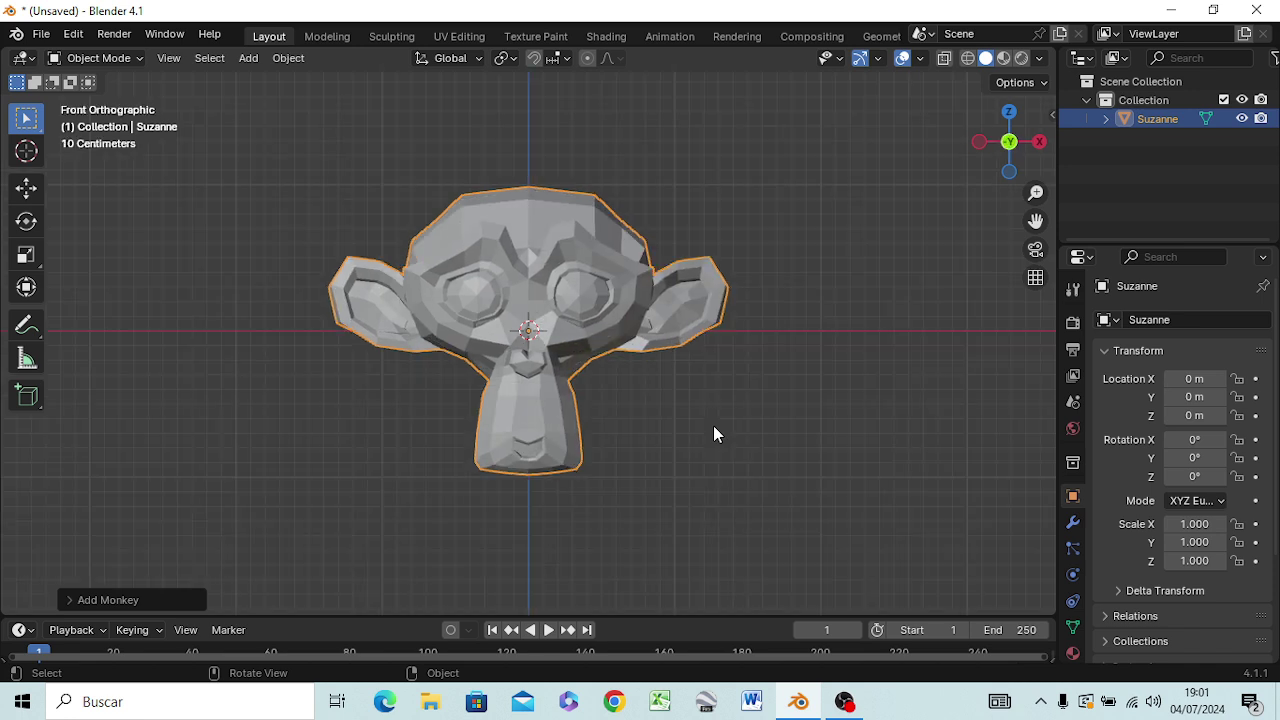
{"action": "key", "text": "KP_3"}
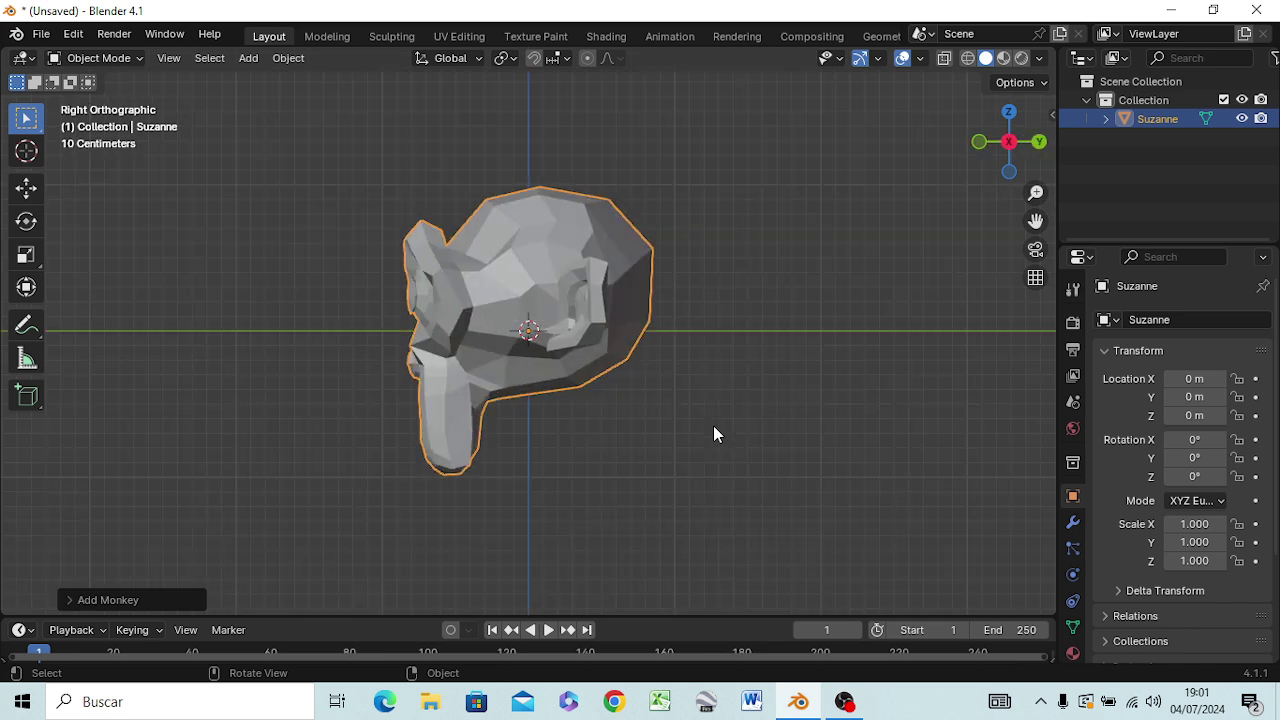
{"action": "key", "text": "KP_1"}
{"action": "key", "text": "KP_3"}
{"action": "key", "text": "KP_7"}
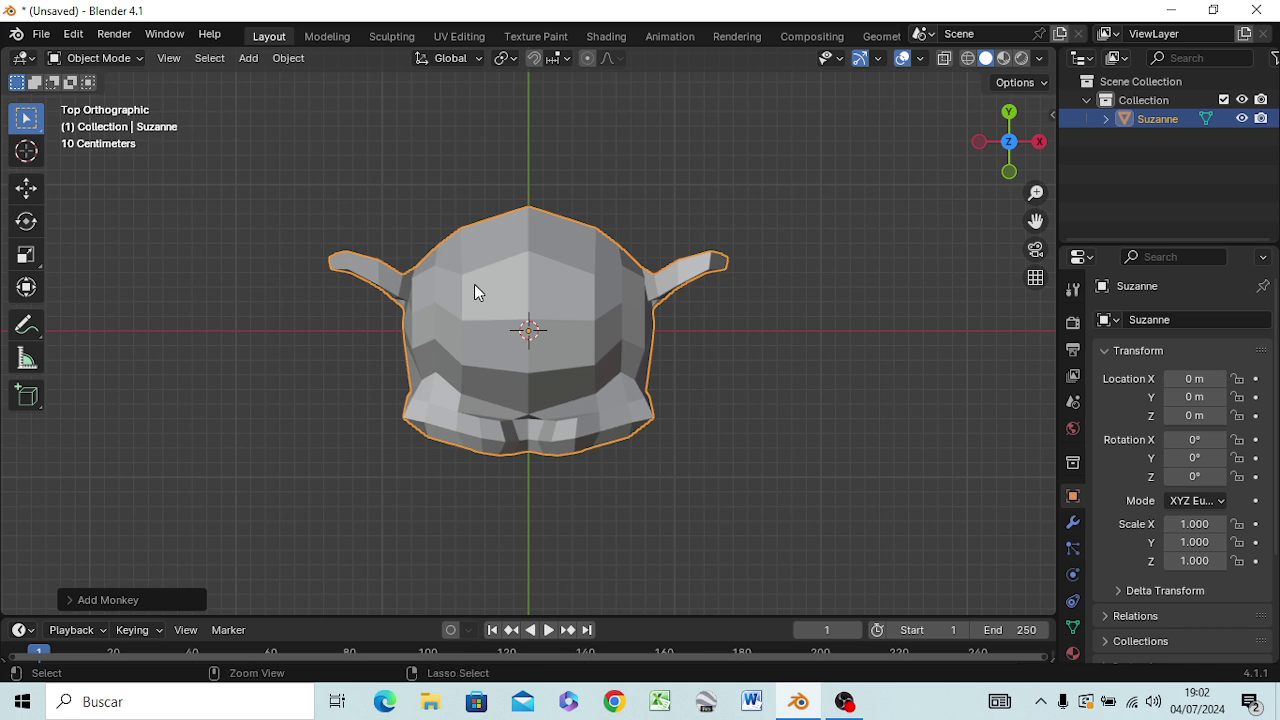
{"action": "key", "text": "ctrl+KP_1"}
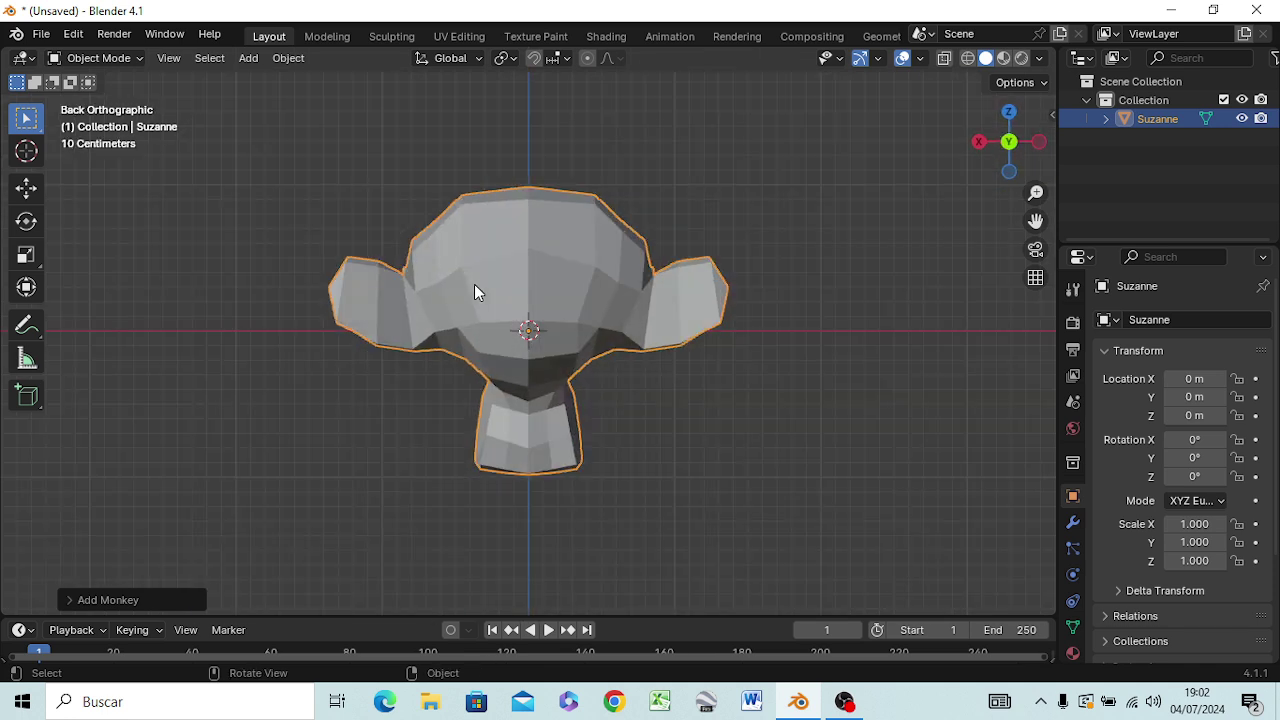
{"action": "key", "text": "KP_1"}
{"action": "key", "text": "KP_3"}
{"action": "key", "text": "ctrl+KP_1"}
{"action": "key", "text": "KP_3"}
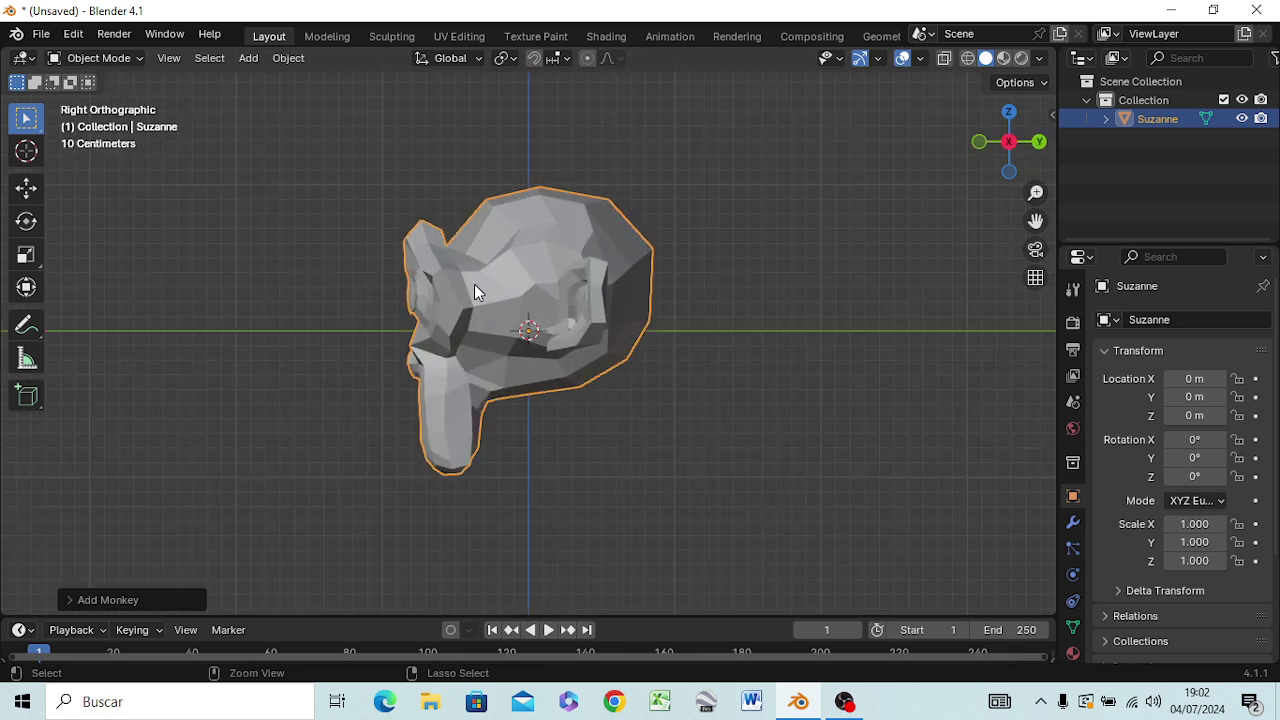
{"action": "key", "text": "ctrl+KP_3"}
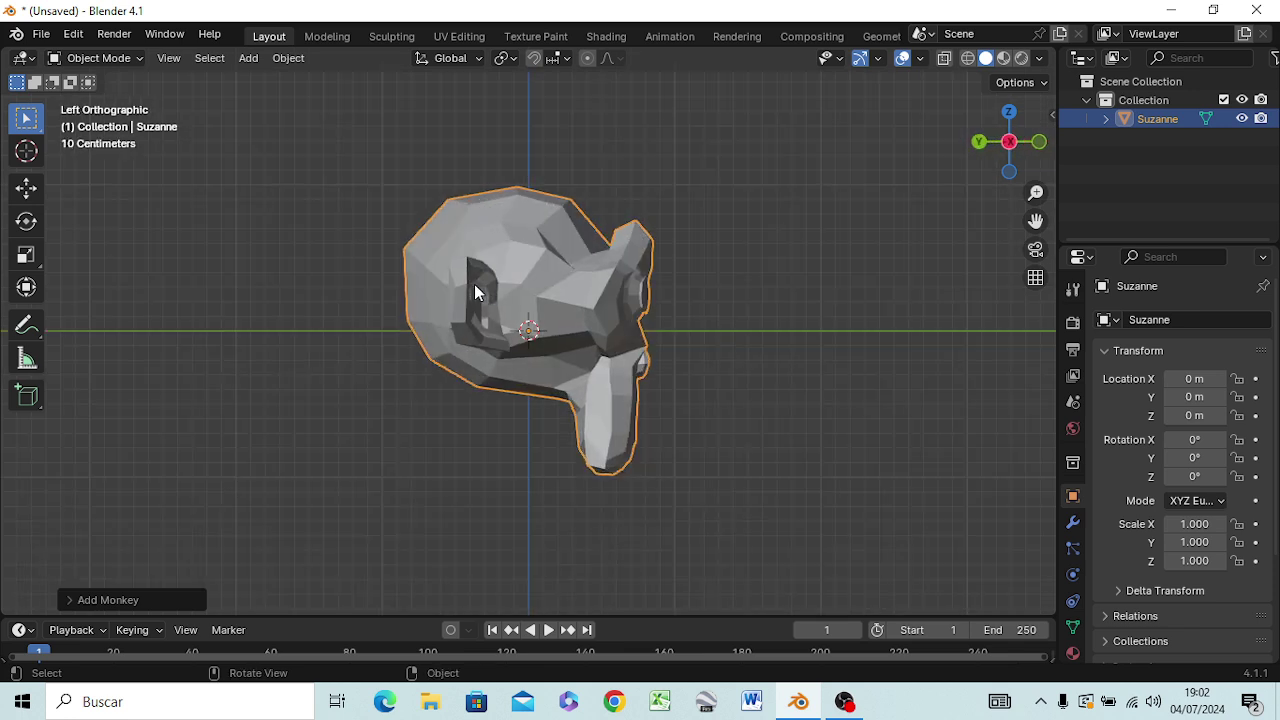
{"action": "key", "text": "KP_7"}
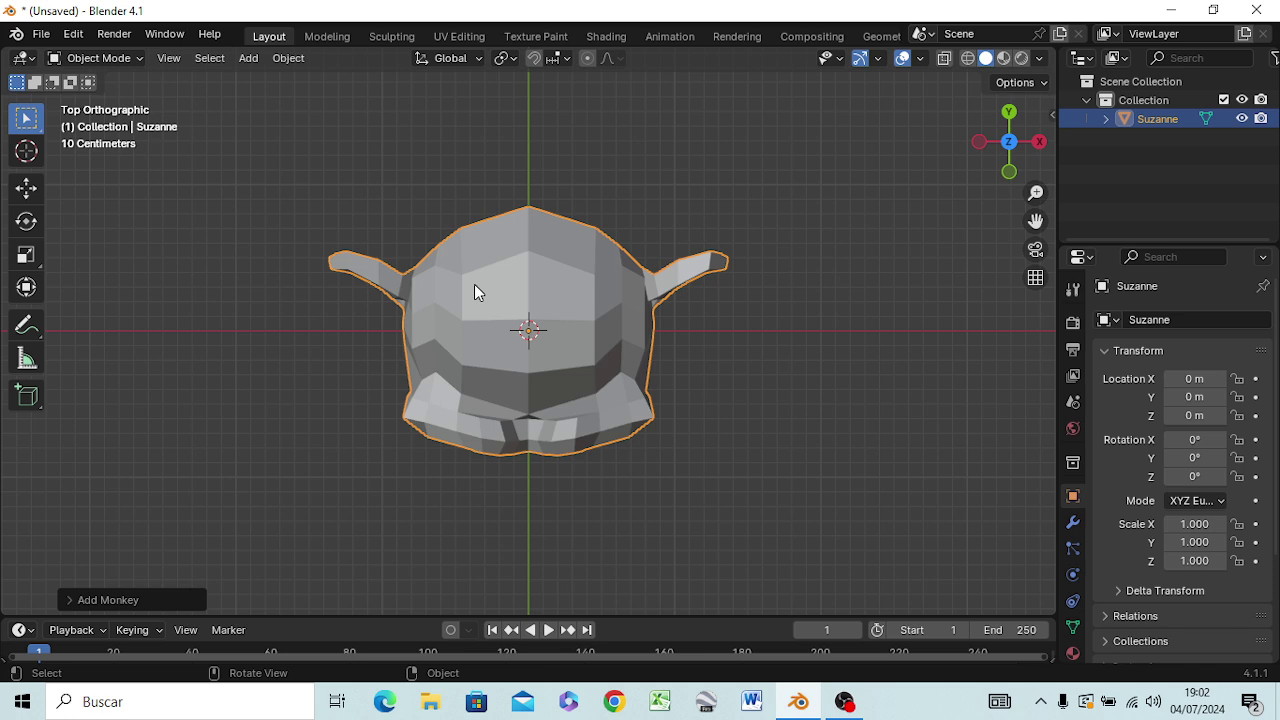
{"action": "key", "text": "ctrl+KP_7"}
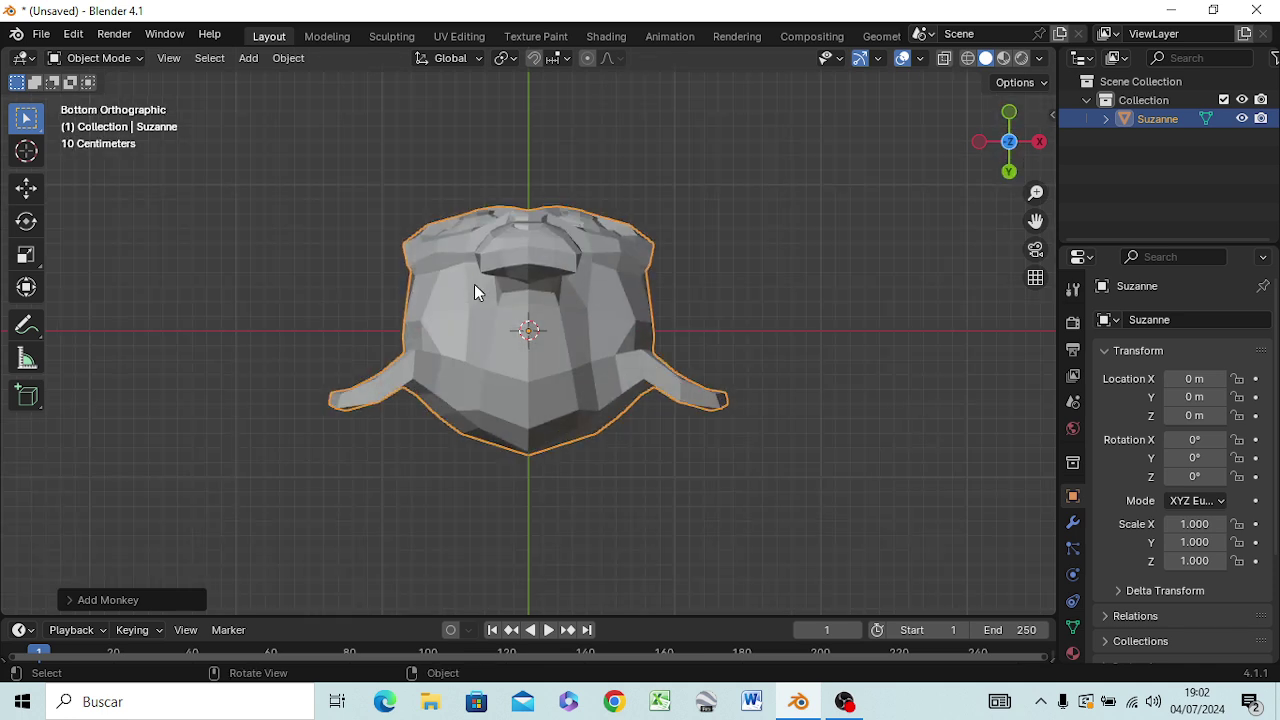
{"action": "key", "text": "KP_7"}
{"action": "key", "text": "KP_1"}
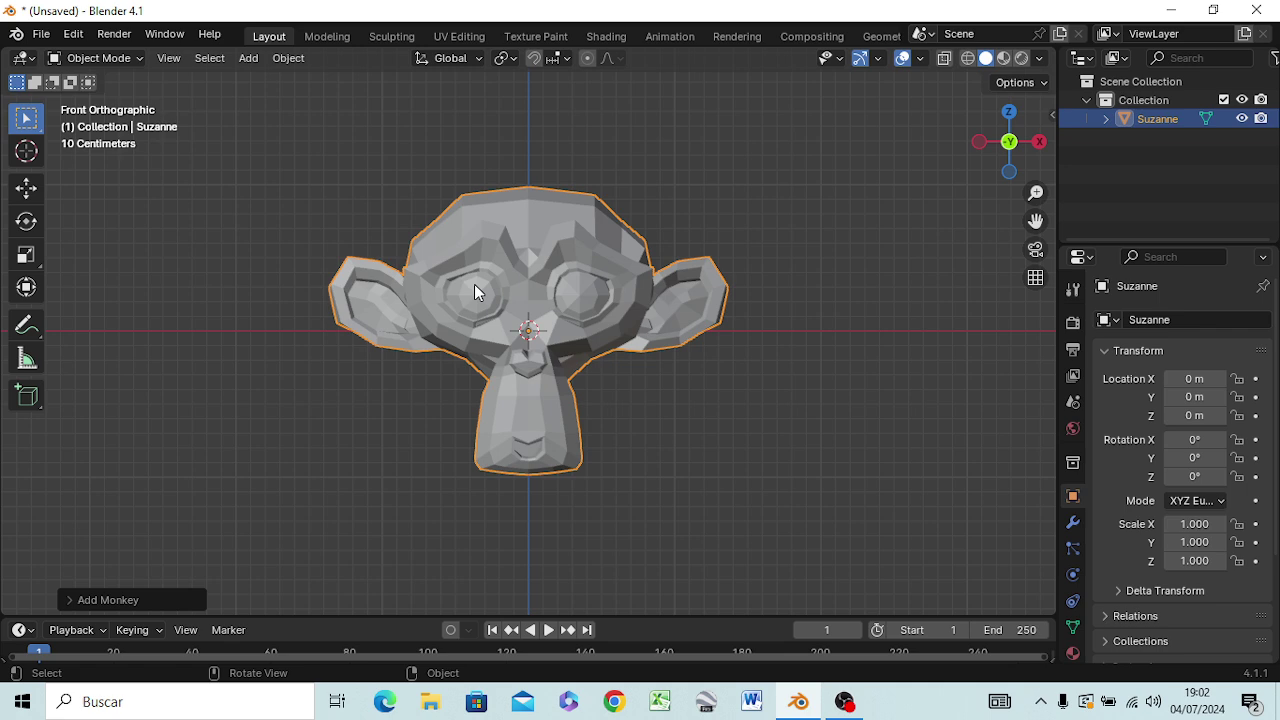
{"action": "key", "text": "ctrl+KP_1"}
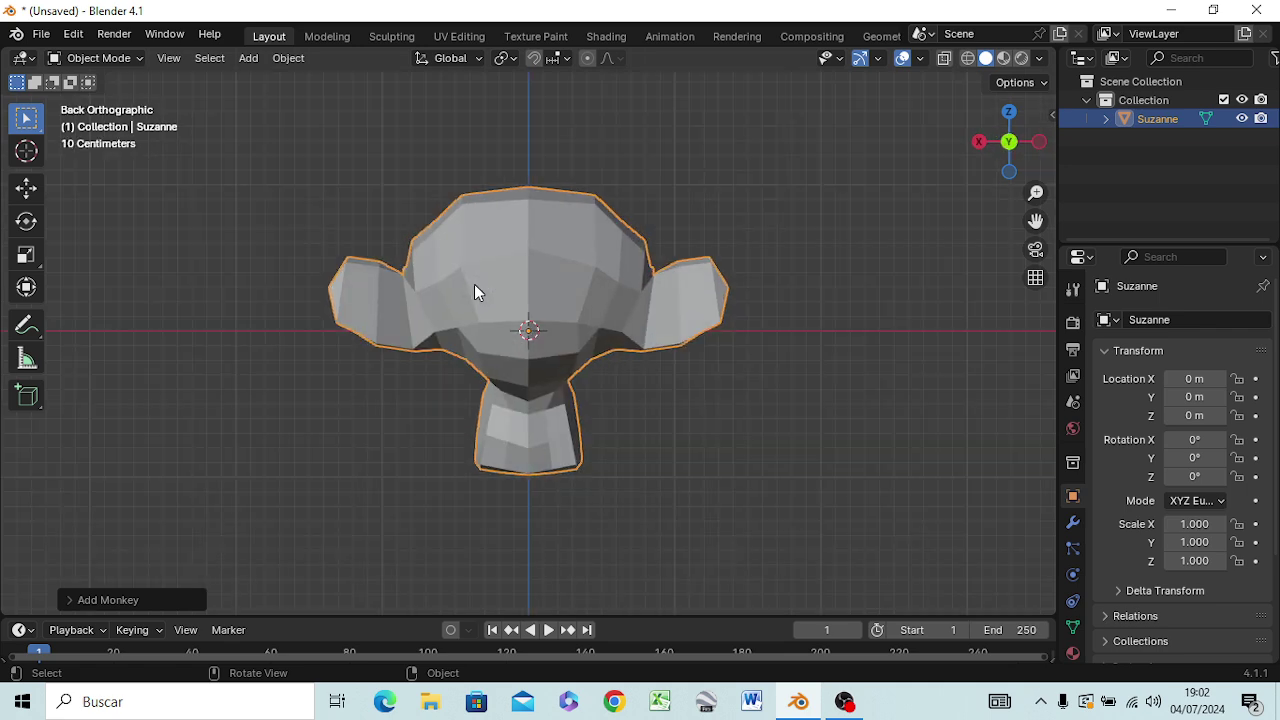
{"action": "key", "text": "KP_1"}
{"action": "middle_click_drag", "start_coordinate": [474, 284], "coordinate": [474, 284]}
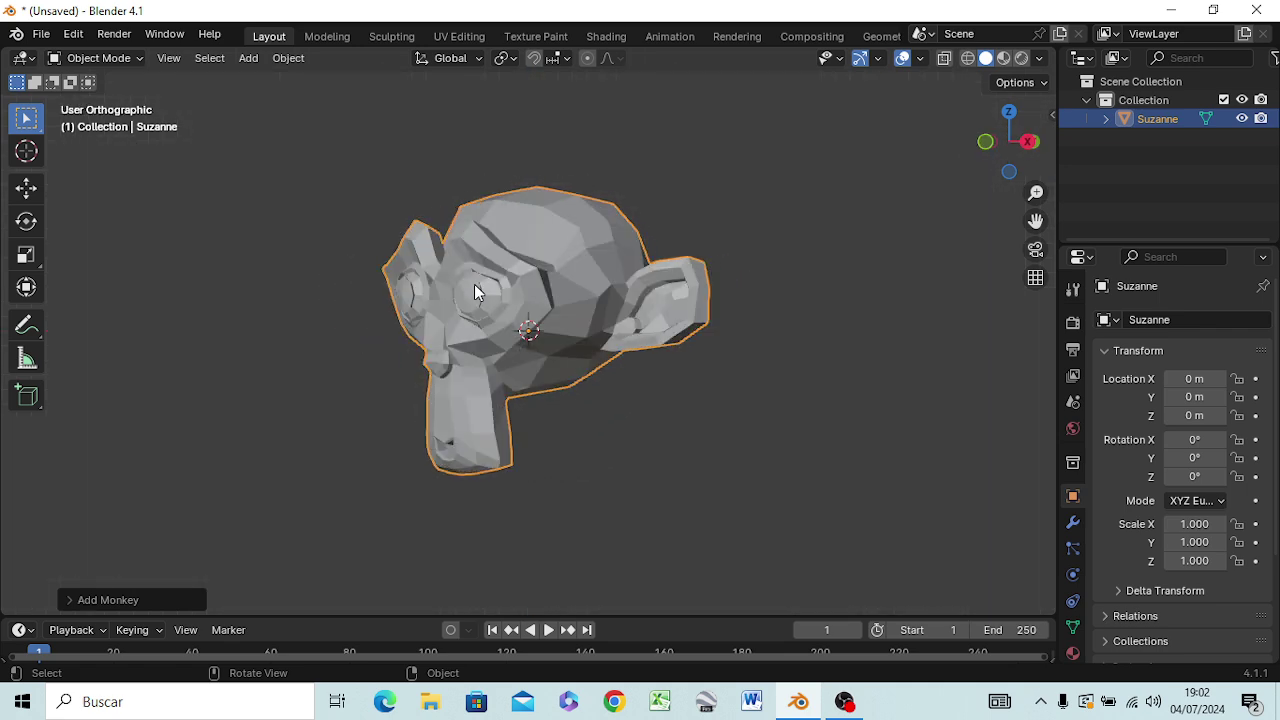
{"action": "key", "text": "KP_1"}
{"action": "key", "text": "ctrl+KP_1"}
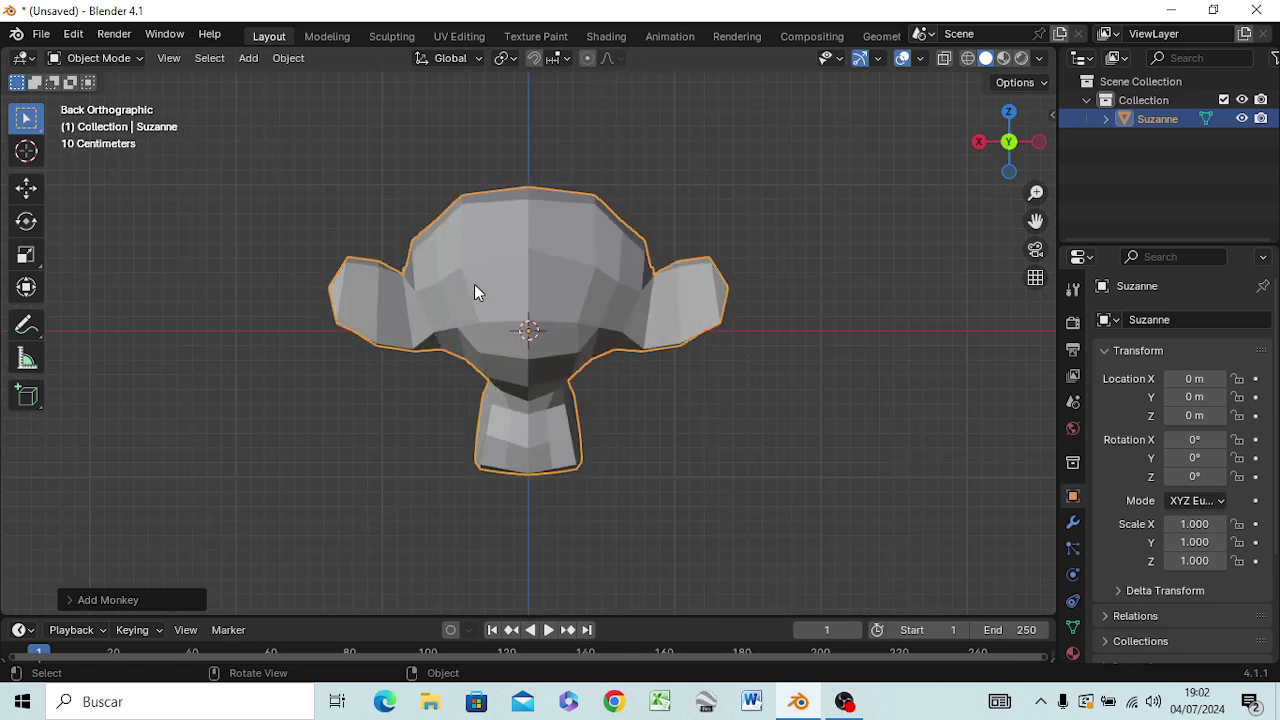
{"action": "key", "text": "KP_4"}
{"action": "key", "text": "KP_8"}
{"action": "key", "text": "KP_1"}
{"action": "key", "text": "ctrl+KP_1"}
{"action": "key", "text": "KP_4"}
{"action": "key", "text": "KP_8"}
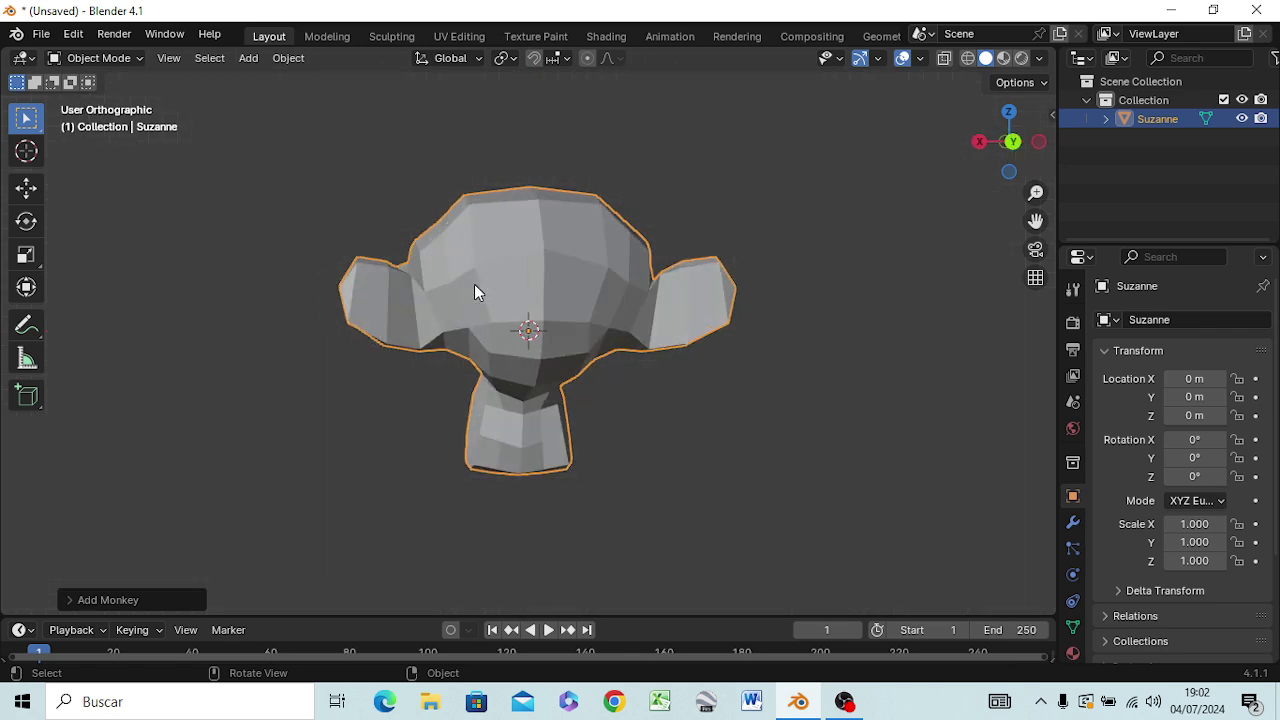
{"action": "key", "text": "KP_1"}
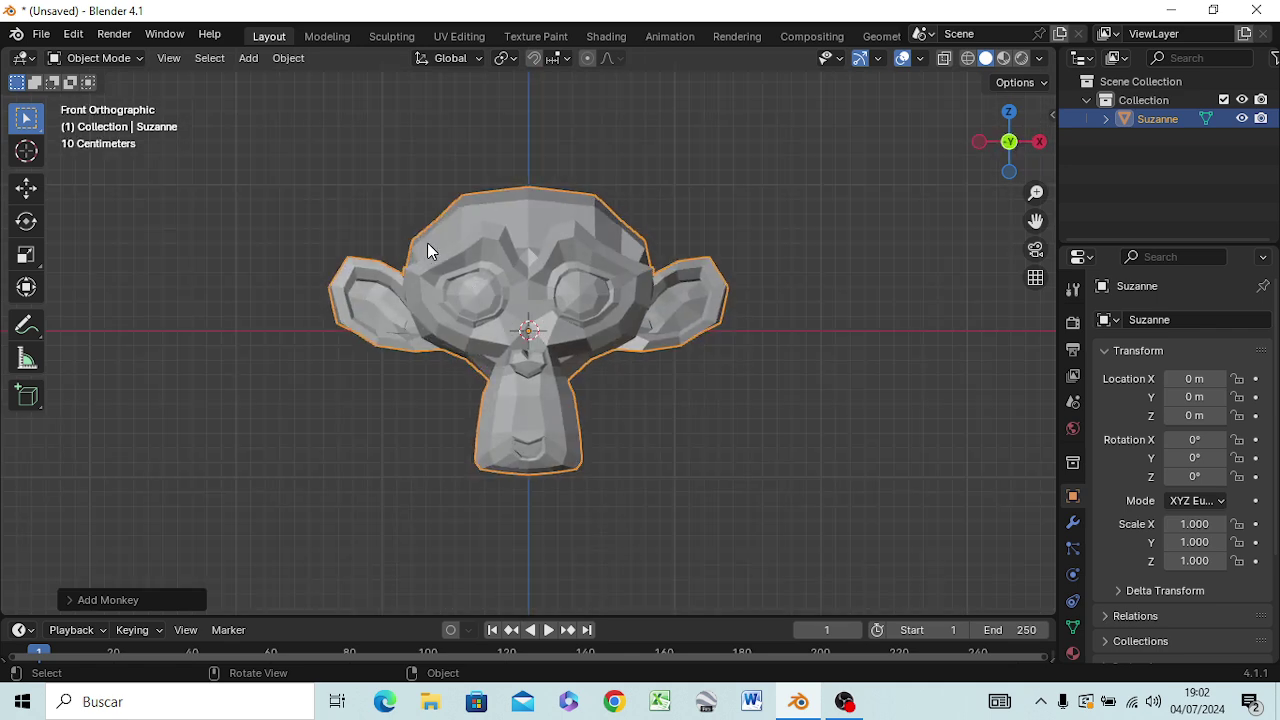
{"action": "key", "text": "KP_3"}
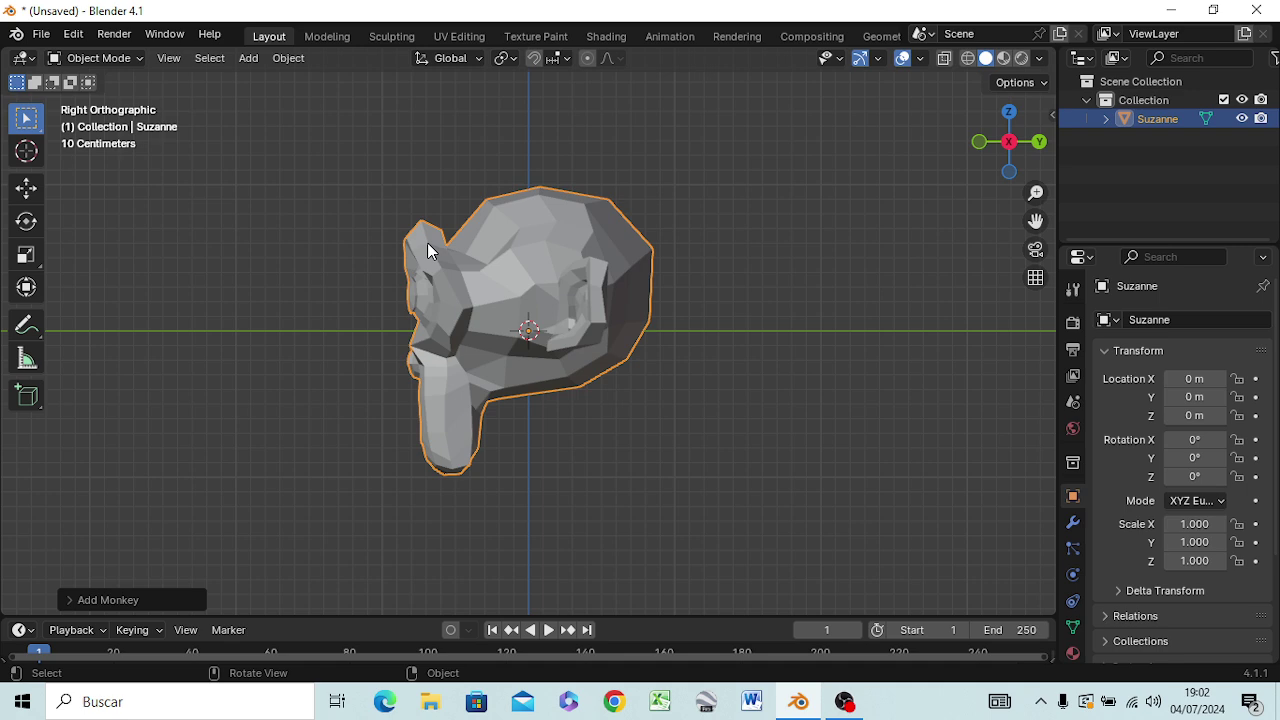
{"action": "key", "text": "ctrl+KP_3"}
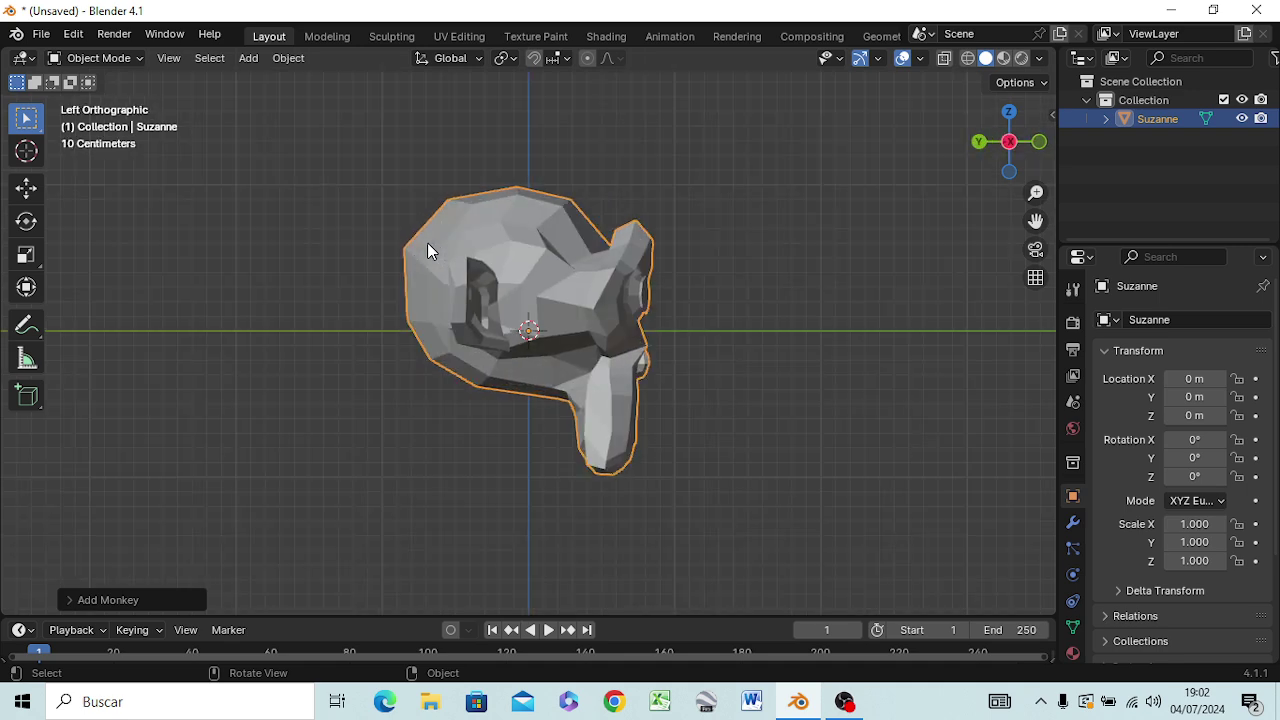
{"action": "key", "text": "KP_3"}
{"action": "key", "text": "ctrl+KP_3"}
{"action": "key", "text": "KP_6"}
{"action": "key", "text": "KP_6"}
{"action": "key", "text": "KP_6"}
{"action": "key", "text": "KP_6"}
{"action": "key", "text": "KP_6"}
{"action": "key", "text": "KP_6"}
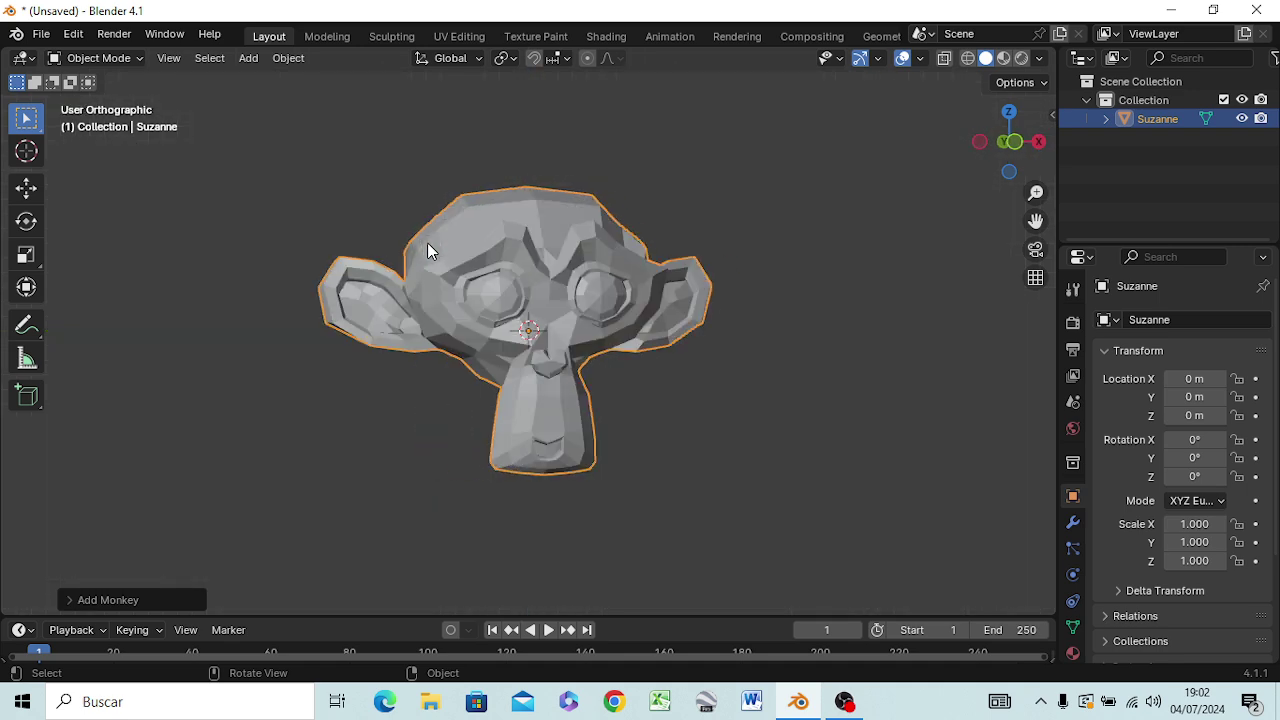
{"action": "key", "text": "KP_6"}
{"action": "key", "text": "KP_6"}
{"action": "key", "text": "ctrl+KP_3"}
{"action": "key", "text": "KP_6"}
{"action": "key", "text": "KP_6"}
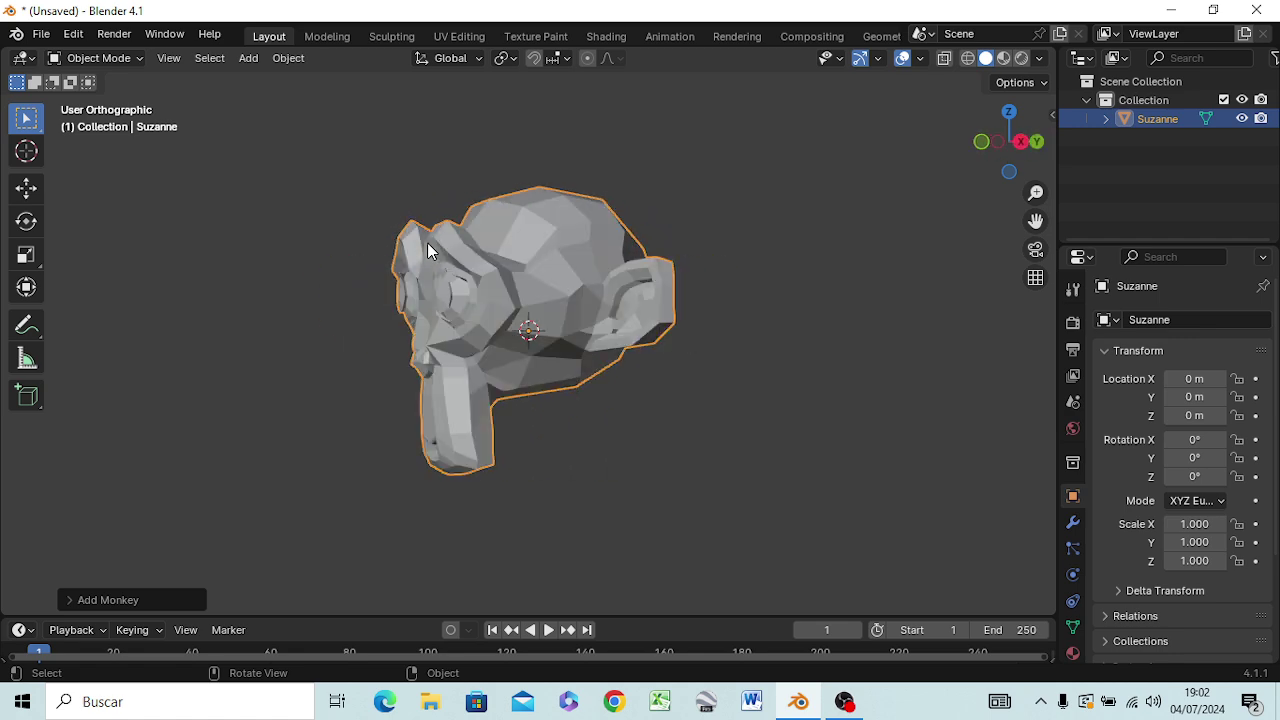
{"action": "key", "text": "KP_6"}
{"action": "key", "text": "KP_3"}
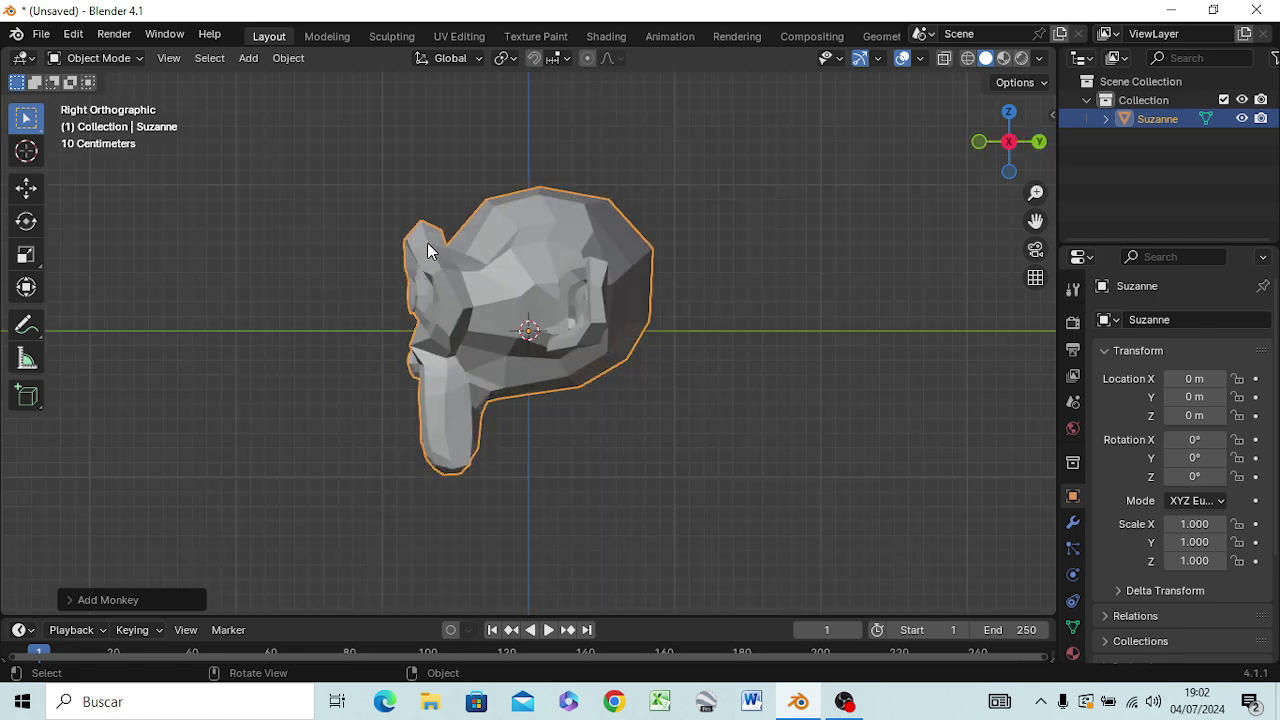
{"action": "key", "text": "KP_7"}
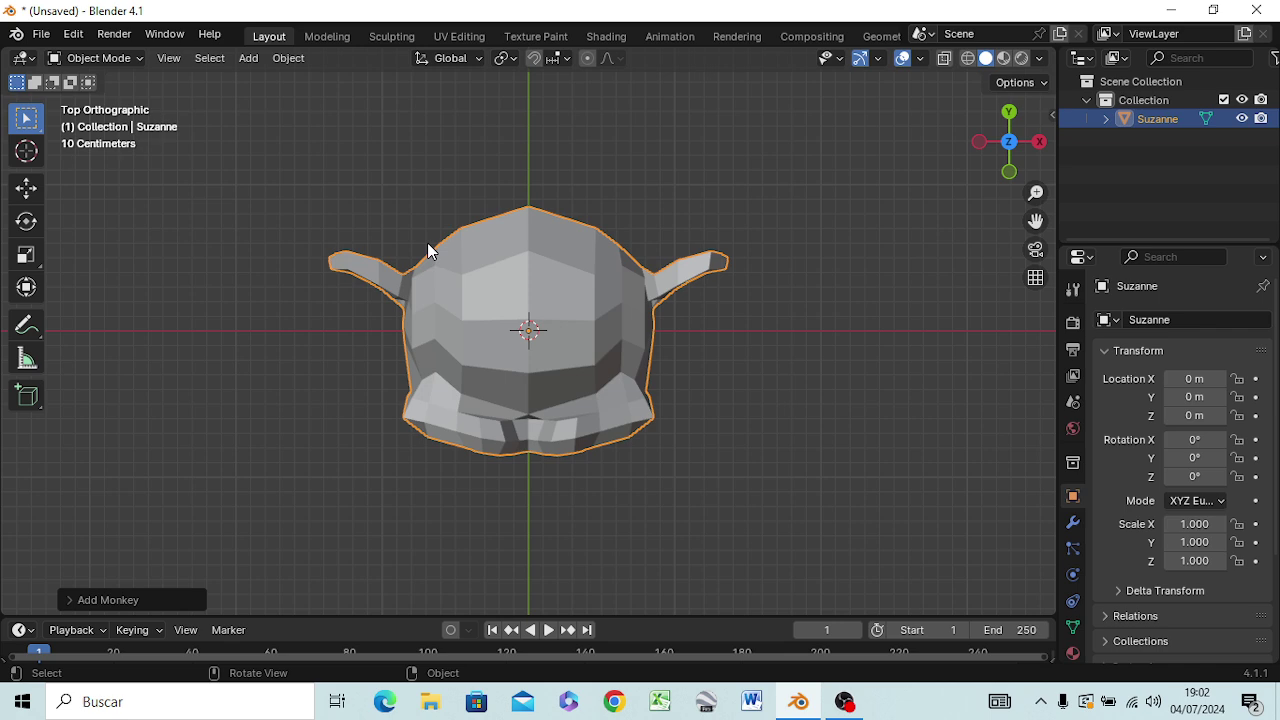
{"action": "key", "text": "ctrl+KP_7"}
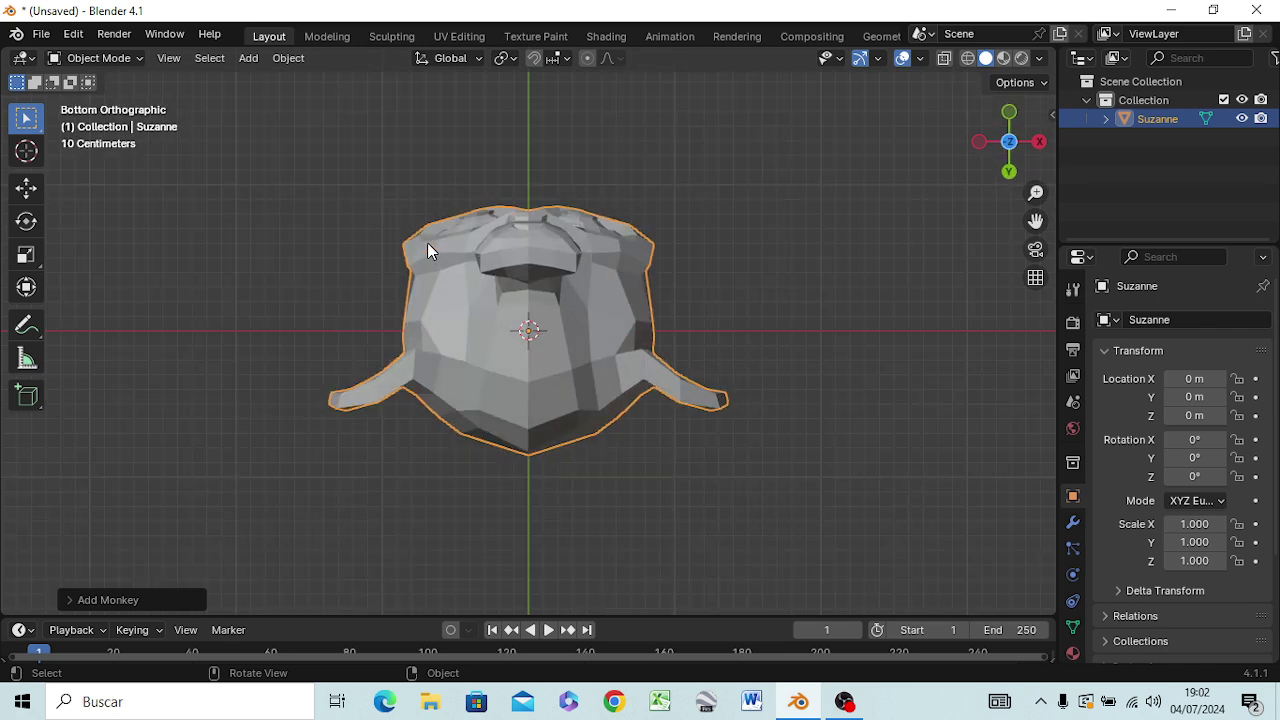
{"action": "key", "text": "KP_7"}
{"action": "key", "text": "ctrl+KP_7"}
{"action": "key", "text": "KP_7"}
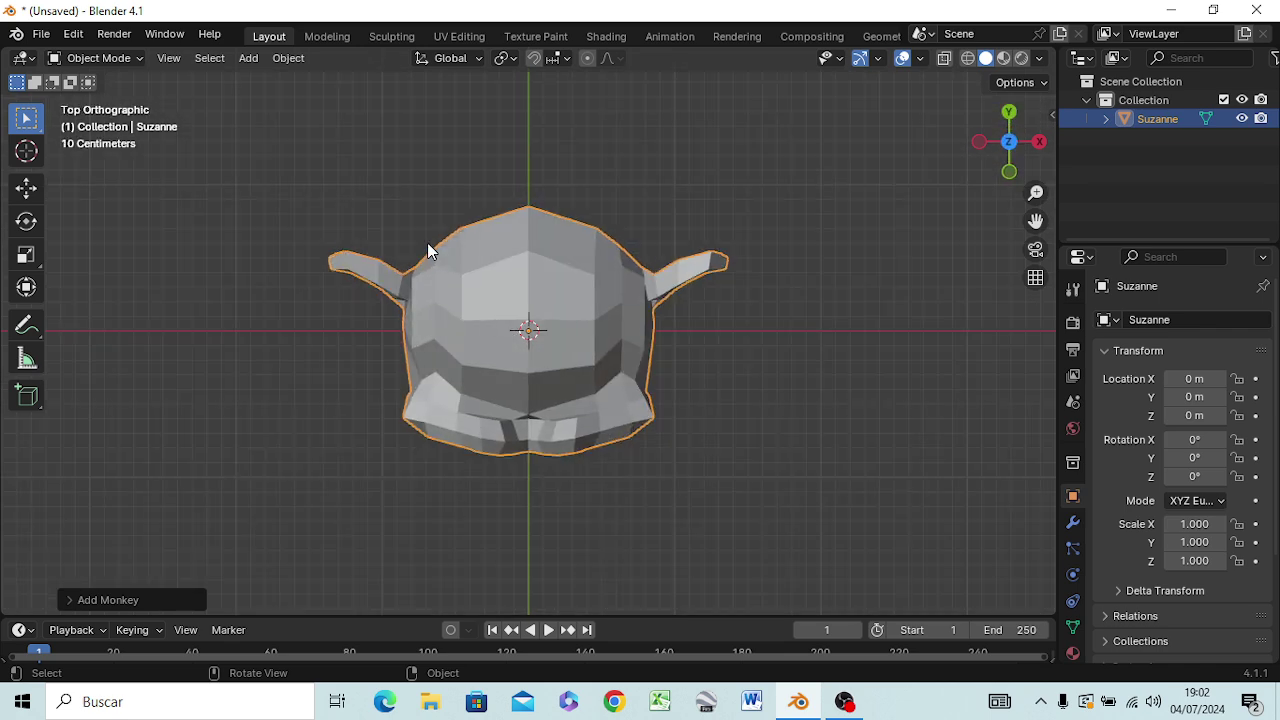
{"action": "key", "text": "KP_8"}
{"action": "key", "text": "KP_8"}
{"action": "key", "text": "KP_8"}
{"action": "key", "text": "KP_8"}
{"action": "key", "text": "KP_8"}
{"action": "key", "text": "KP_8"}
{"action": "key", "text": "KP_8"}
{"action": "key", "text": "KP_8"}
{"action": "key", "text": "KP_8"}
{"action": "key", "text": "KP_8"}
{"action": "key", "text": "KP_8"}
{"action": "key", "text": "KP_8"}
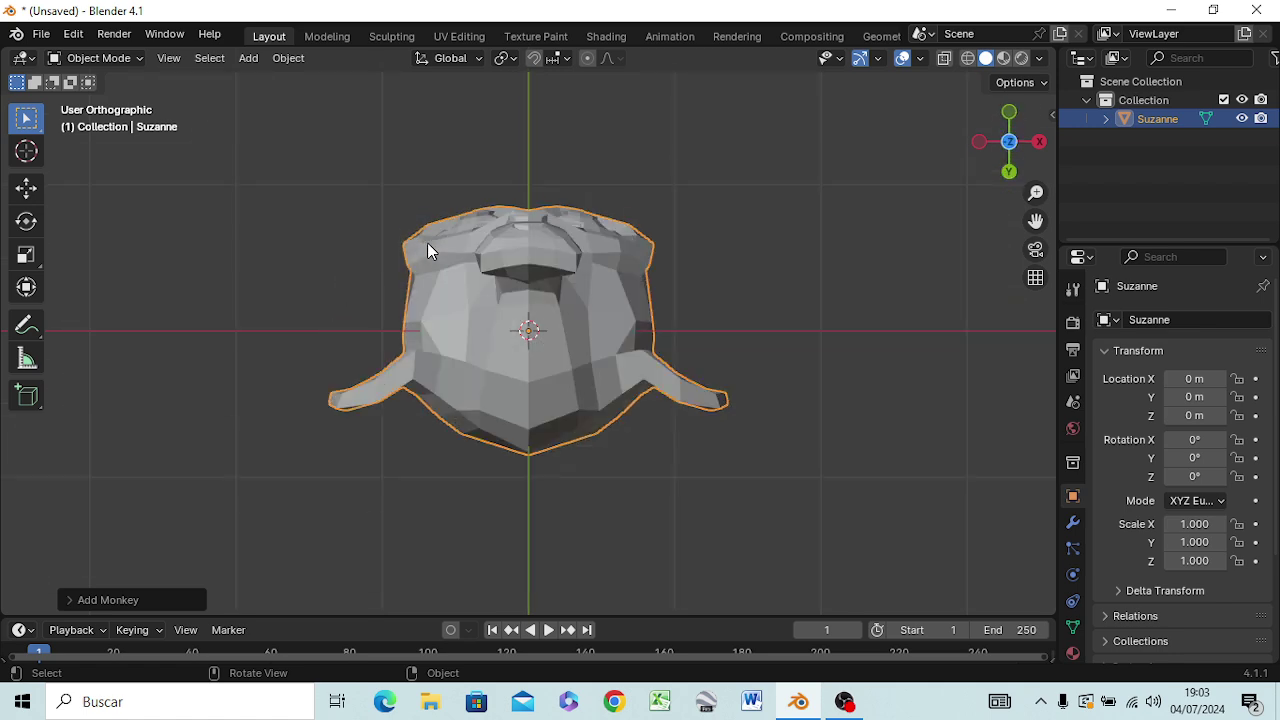
{"action": "key", "text": "KP_8"}
{"action": "key", "text": "KP_8"}
{"action": "key", "text": "KP_8"}
{"action": "key", "text": "KP_8"}
{"action": "key", "text": "KP_8"}
{"action": "key", "text": "KP_8"}
{"action": "key", "text": "KP_7"}
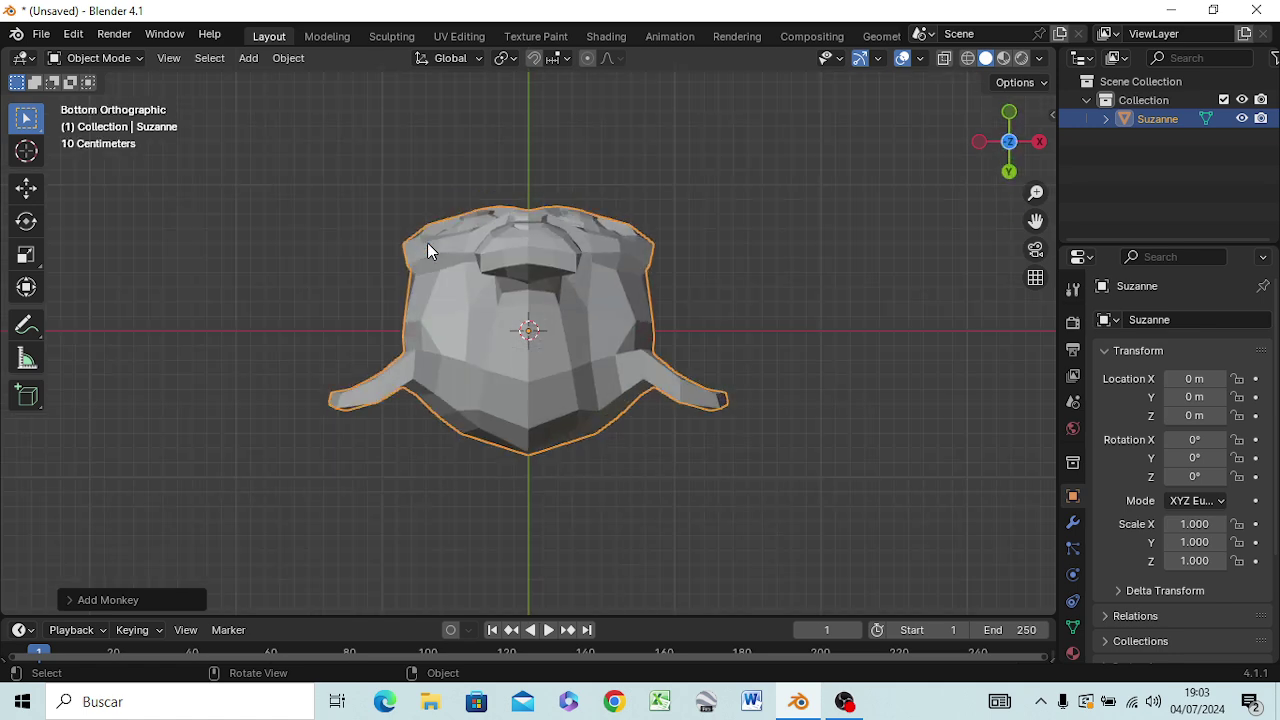
{"action": "key", "text": "ctrl+KP_7"}
{"action": "key", "text": "KP_7"}
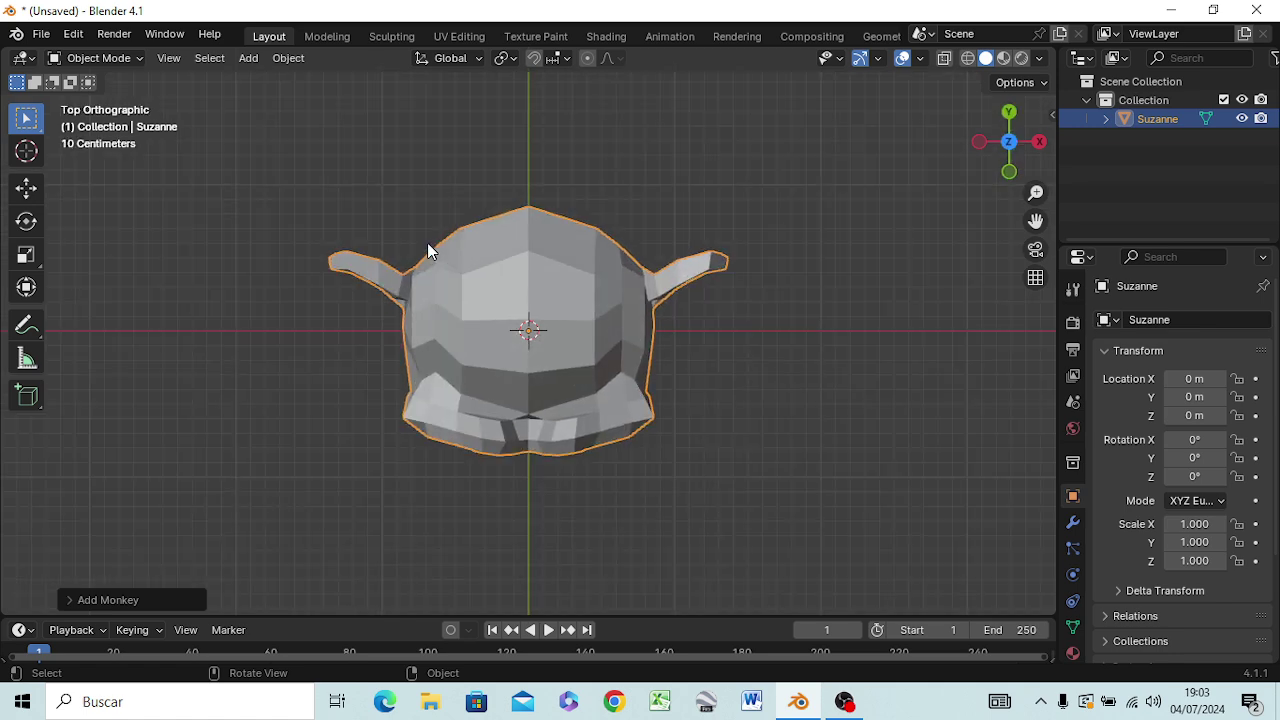
{"action": "key", "text": "KP_1"}
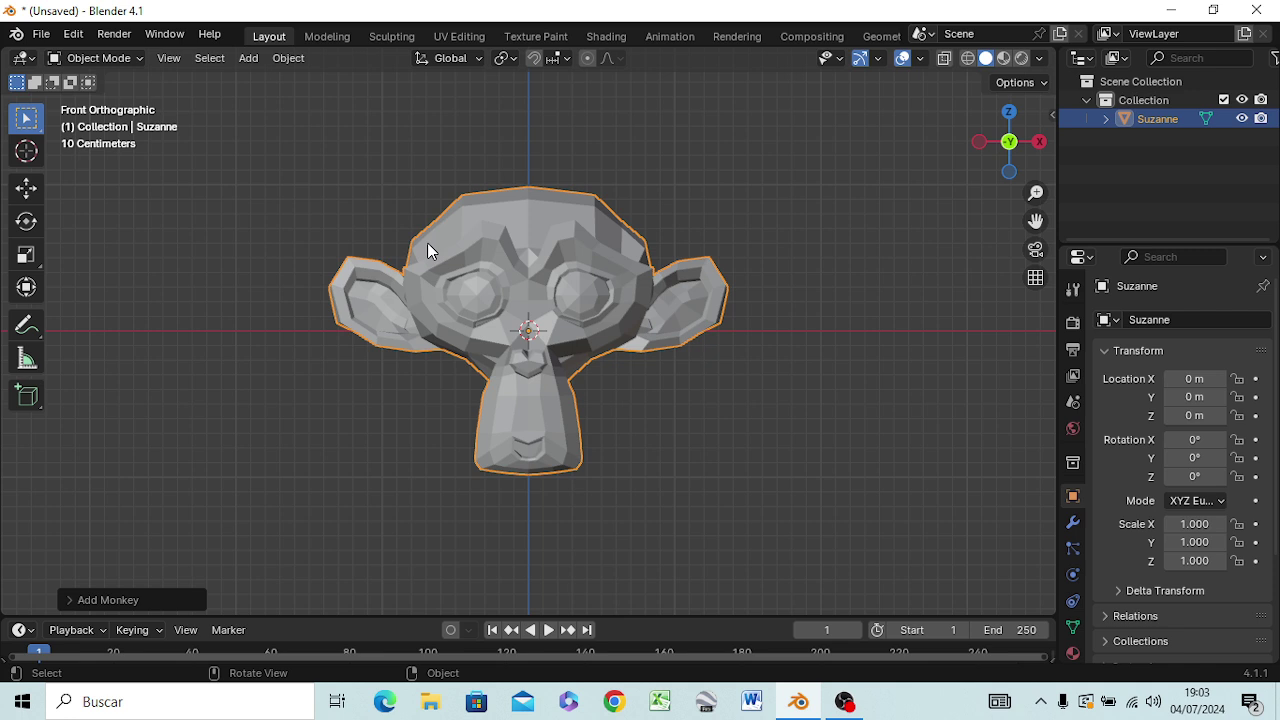
{"action": "key", "text": "KP_8"}
- Orbit vertically all the way around Suzanne with numpad 8, then around her sides with numpad 4
{"action": "key", "text": "KP_8"}
{"action": "key", "text": "KP_8"}
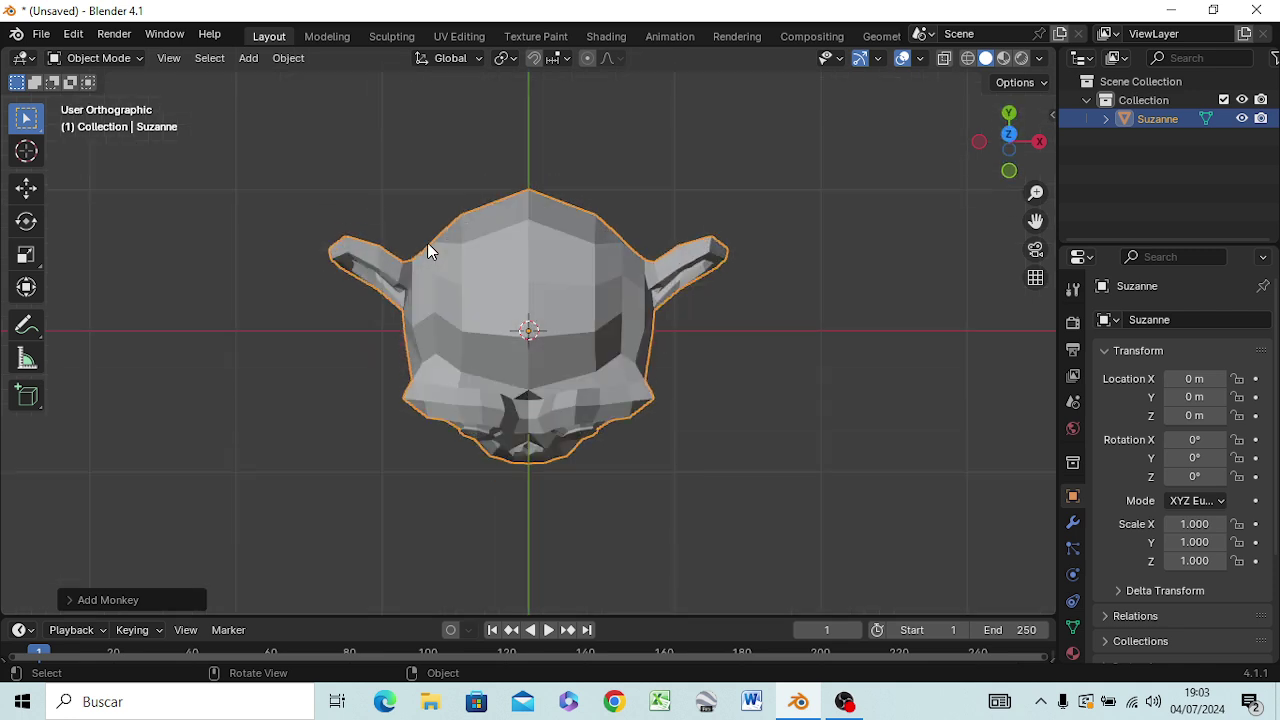
{"action": "key", "text": "KP_8"}
{"action": "key", "text": "KP_8"}
{"action": "key", "text": "KP_8"}
{"action": "key", "text": "KP_8"}
{"action": "key", "text": "KP_8"}
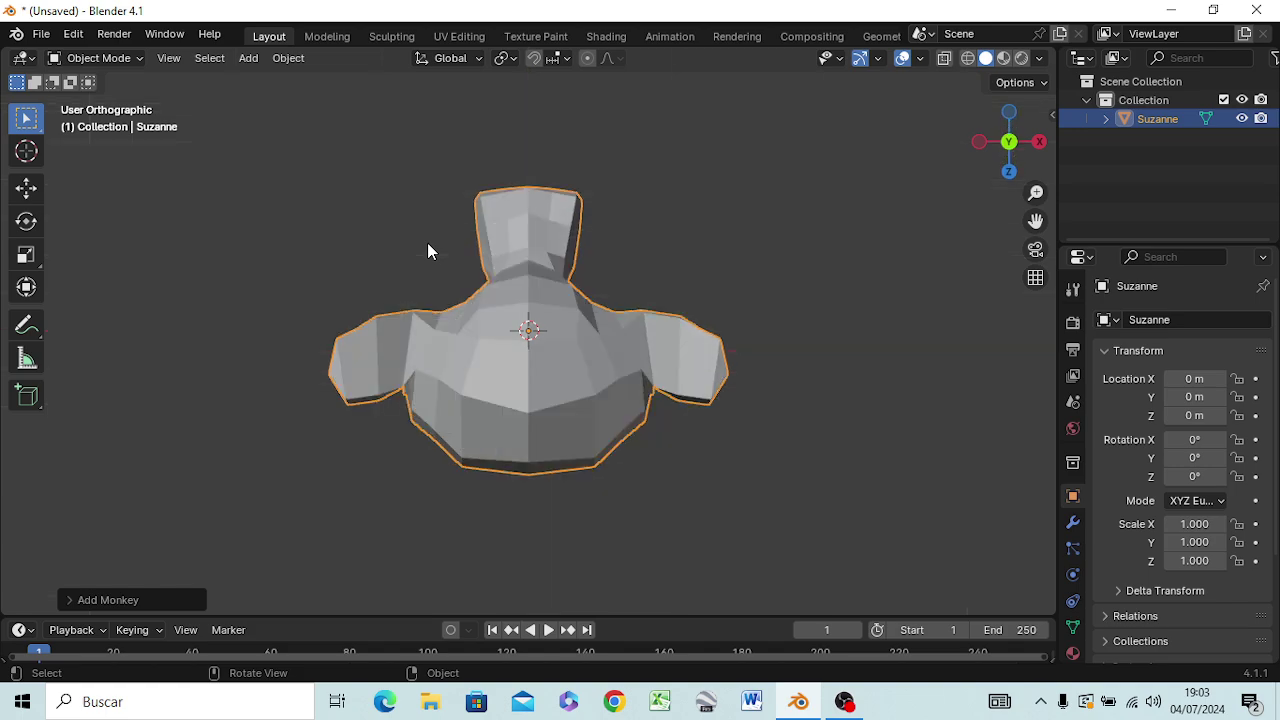
{"action": "key", "text": "KP_8"}
{"action": "key", "text": "KP_8"}
{"action": "key", "text": "KP_8"}
{"action": "key", "text": "KP_8"}
{"action": "key", "text": "KP_8"}
{"action": "key", "text": "KP_8"}
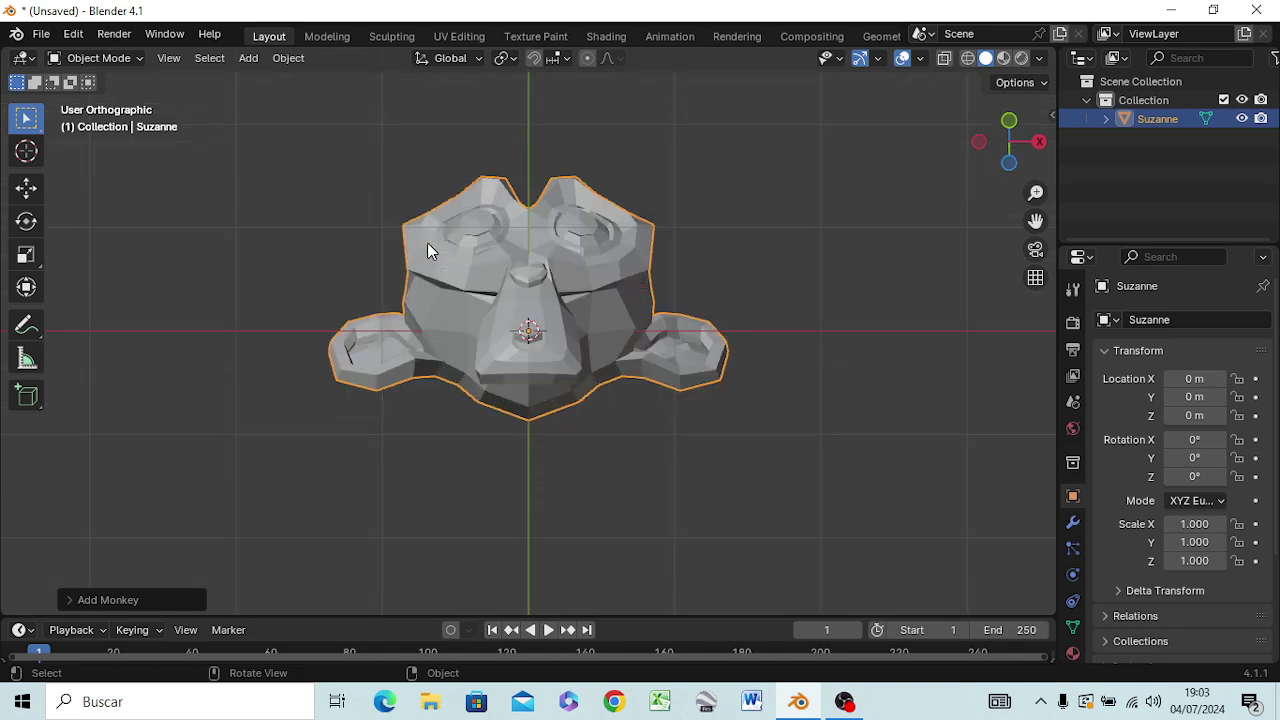
{"action": "key", "text": "KP_8"}
{"action": "key", "text": "KP_8"}
{"action": "key", "text": "KP_8"}
{"action": "key", "text": "KP_8"}
{"action": "key", "text": "KP_8"}
{"action": "key", "text": "KP_8"}
{"action": "key", "text": "KP_8"}
{"action": "key", "text": "KP_8"}
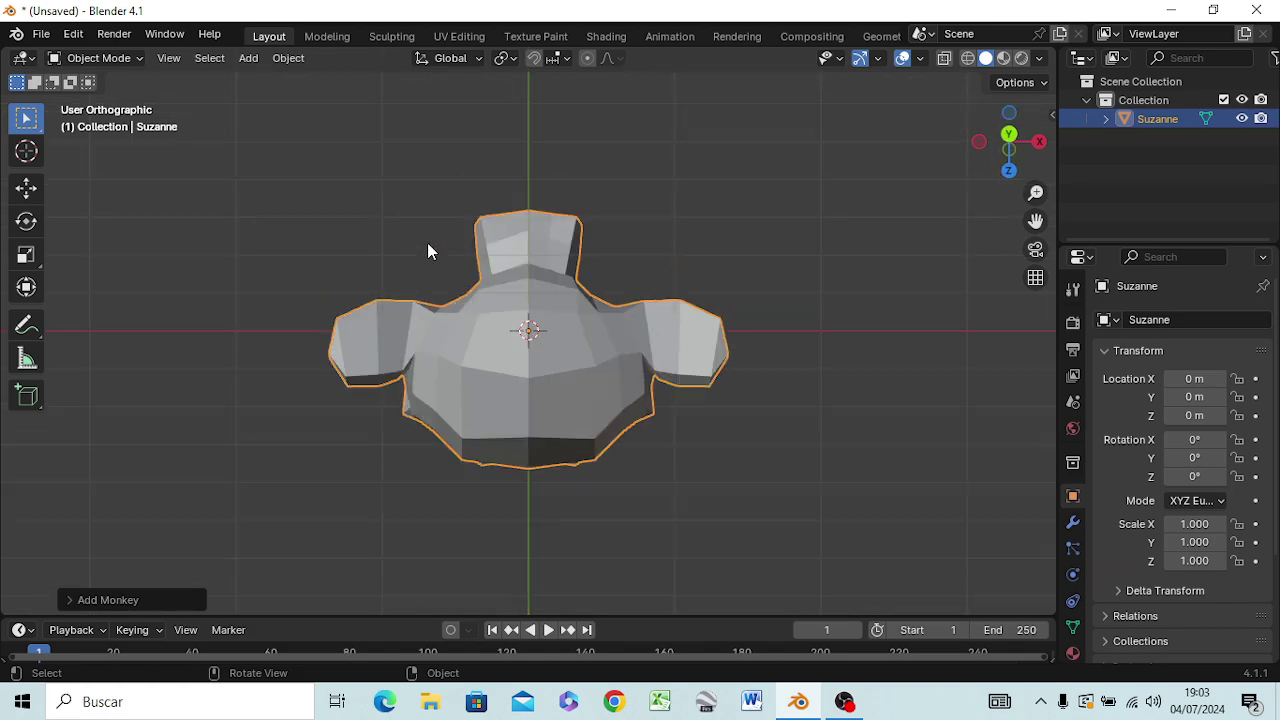
{"action": "key", "text": "KP_8"}
{"action": "key", "text": "KP_8"}
{"action": "key", "text": "KP_8"}
{"action": "key", "text": "KP_8"}
{"action": "key", "text": "KP_8"}
{"action": "key", "text": "KP_8"}
{"action": "key", "text": "KP_8"}
{"action": "key", "text": "KP_8"}
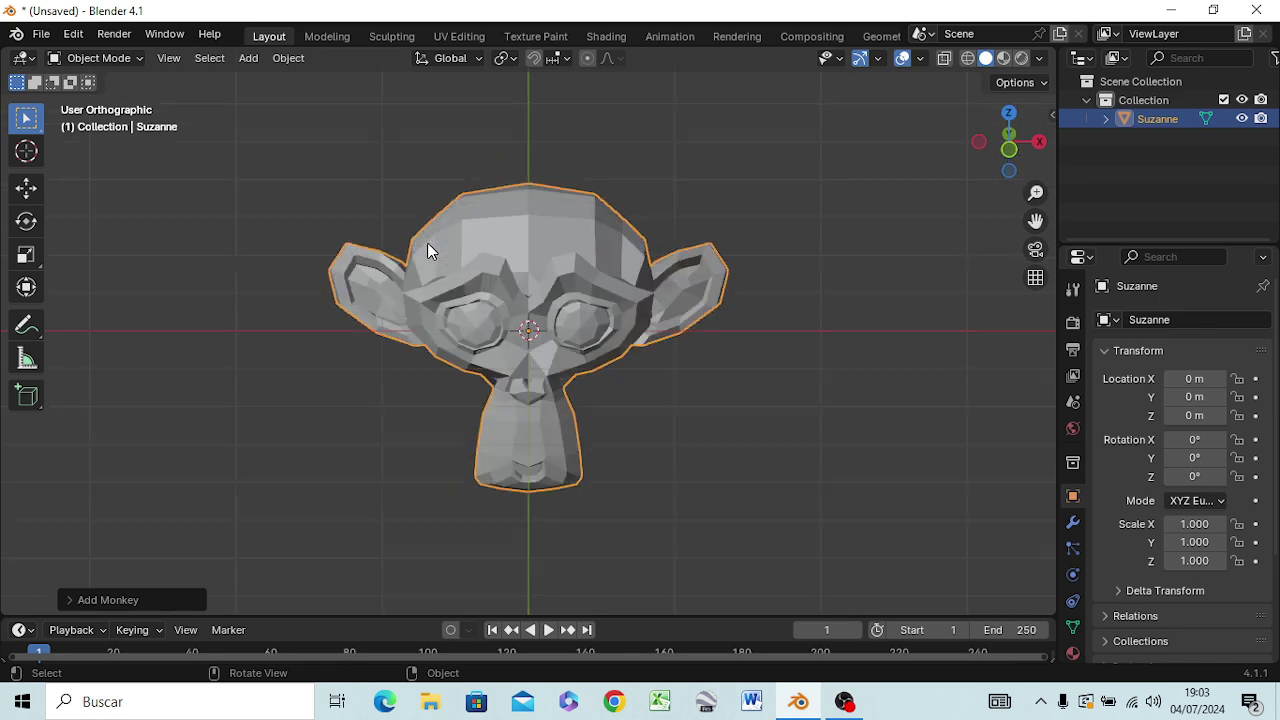
{"action": "key", "text": "KP_8"}
{"action": "key", "text": "KP_8"}
{"action": "key", "text": "KP_8"}
{"action": "key", "text": "KP_8"}
{"action": "key", "text": "KP_8"}
{"action": "key", "text": "KP_8"}
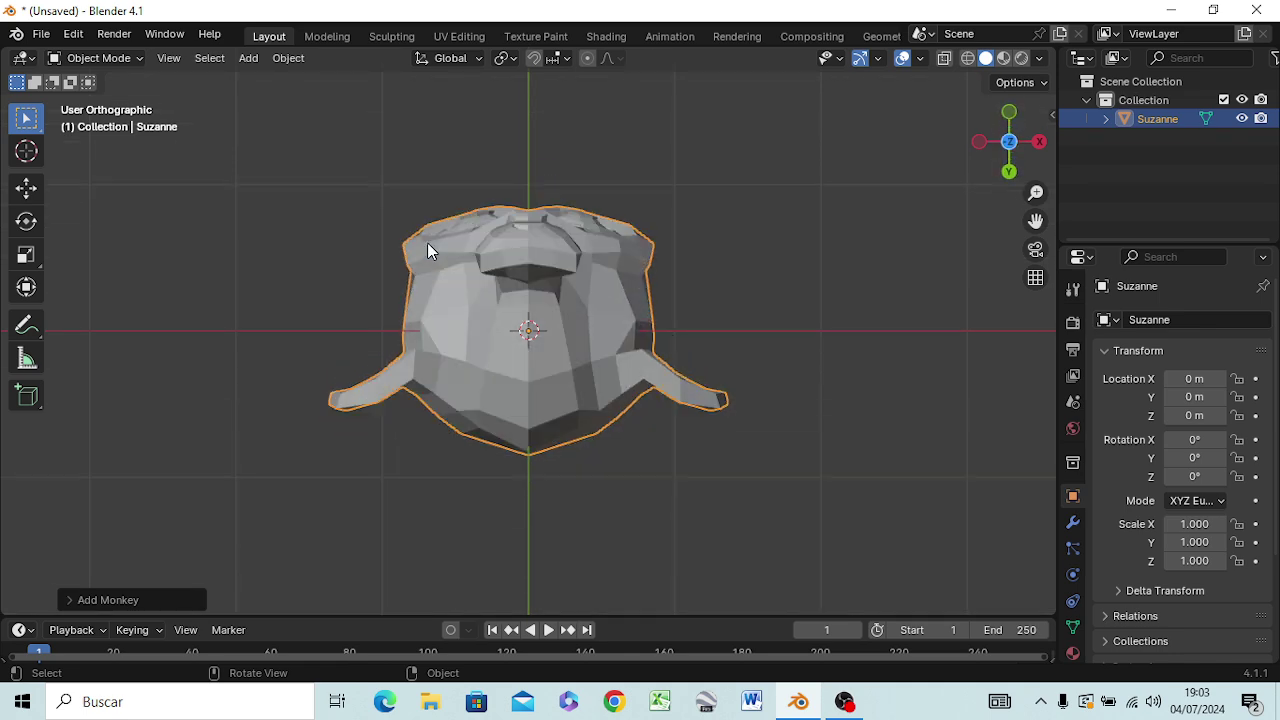
{"action": "key", "text": "KP_8"}
{"action": "key", "text": "KP_8"}
{"action": "key", "text": "KP_8"}
{"action": "key", "text": "KP_8"}
{"action": "key", "text": "KP_8"}
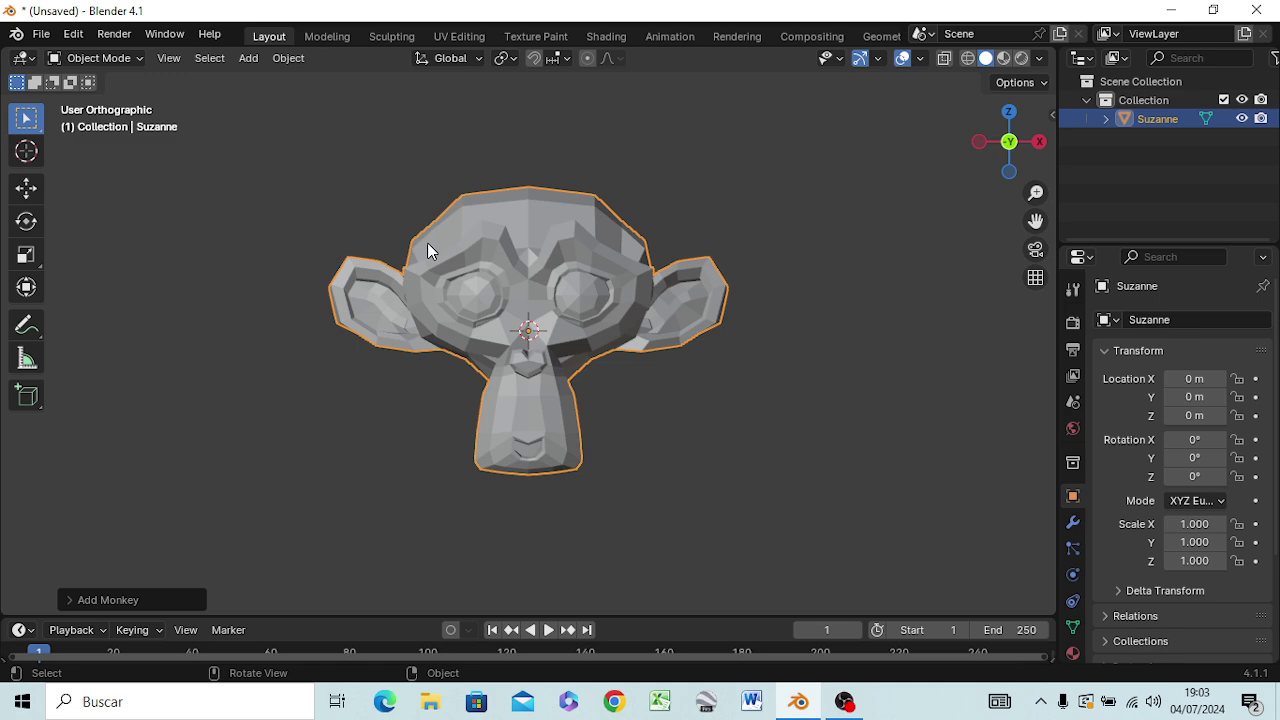
{"action": "key", "text": "KP_4"}
{"action": "key", "text": "KP_4"}
{"action": "key", "text": "KP_4"}
{"action": "key", "text": "KP_4"}
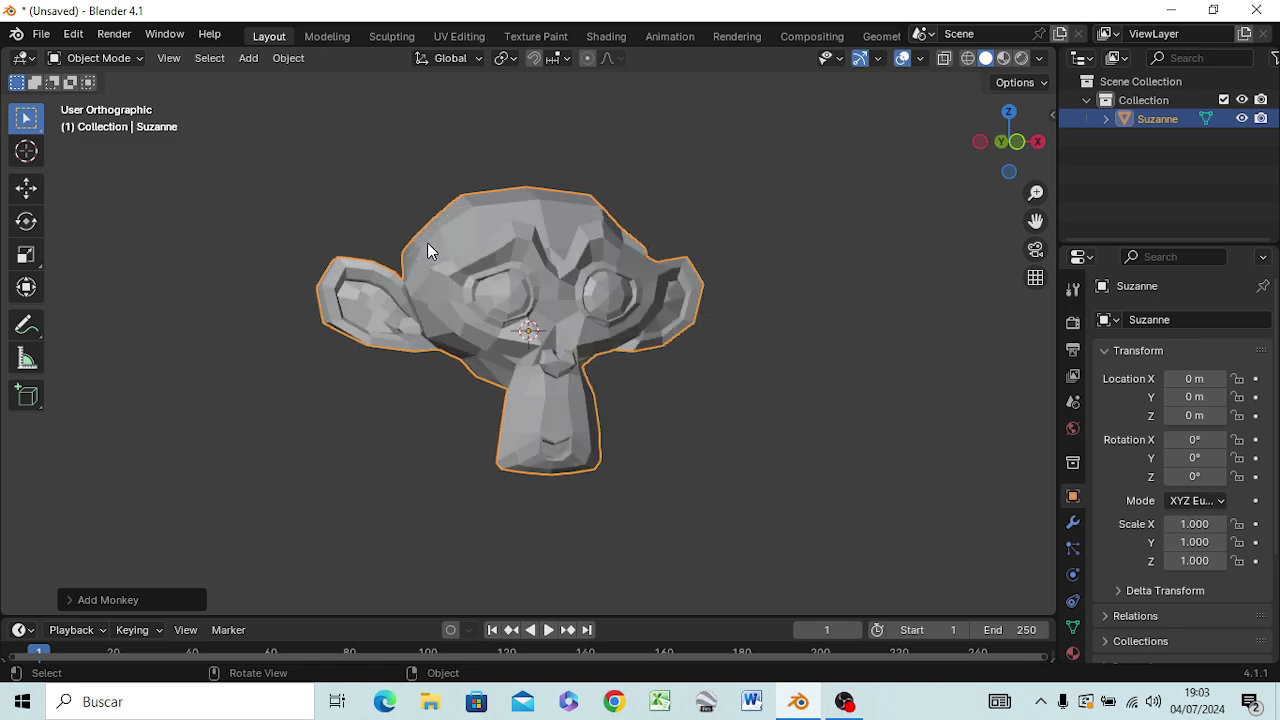
{"action": "key", "text": "KP_4"}
{"action": "key", "text": "KP_4"}
{"action": "key", "text": "KP_4"}
{"action": "key", "text": "KP_4"}
{"action": "key", "text": "KP_4"}
{"action": "key", "text": "KP_4"}
{"action": "key", "text": "KP_4"}
{"action": "key", "text": "KP_4"}
{"action": "key", "text": "KP_4"}
{"action": "key", "text": "KP_4"}
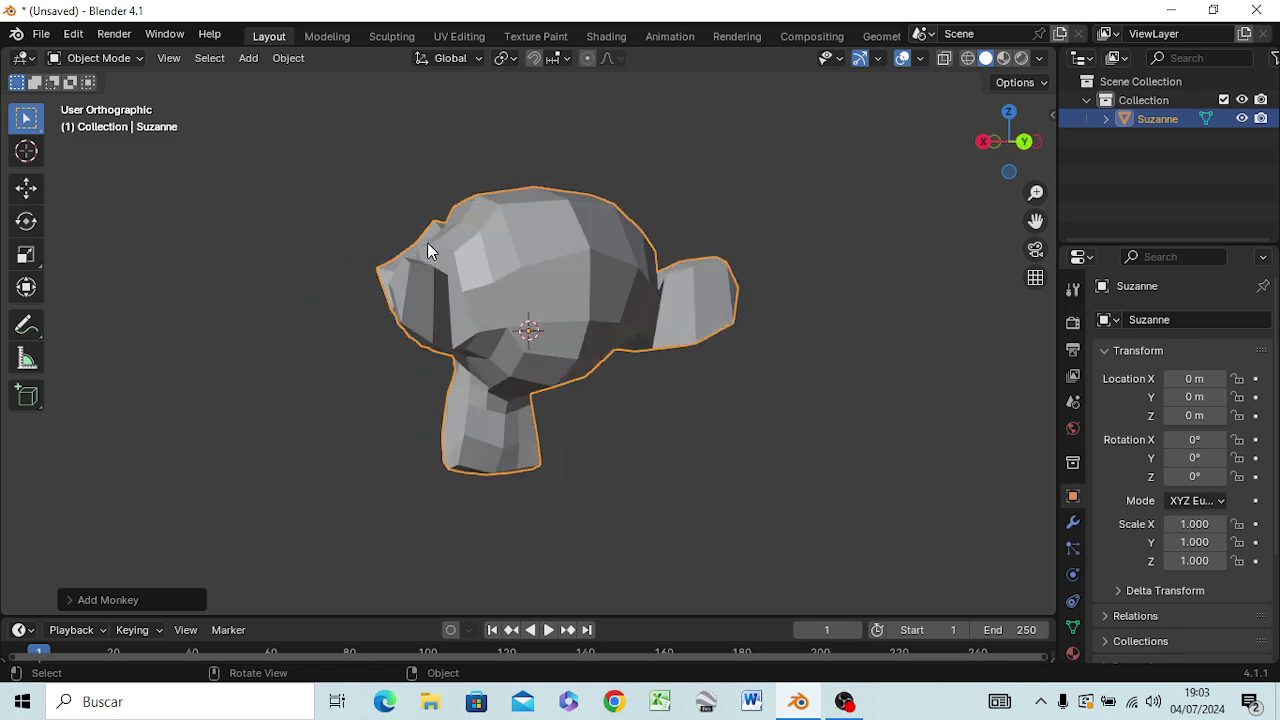
{"action": "key", "text": "KP_4"}
{"action": "key", "text": "KP_4"}
{"action": "key", "text": "KP_4"}
{"action": "key", "text": "KP_4"}
{"action": "key", "text": "KP_4"}
{"action": "key", "text": "KP_4"}
{"action": "key", "text": "KP_4"}
{"action": "key", "text": "KP_4"}
{"action": "key", "text": "KP_4"}
{"action": "key", "text": "KP_4"}
{"action": "key", "text": "KP_4"}
{"action": "key", "text": "KP_4"}
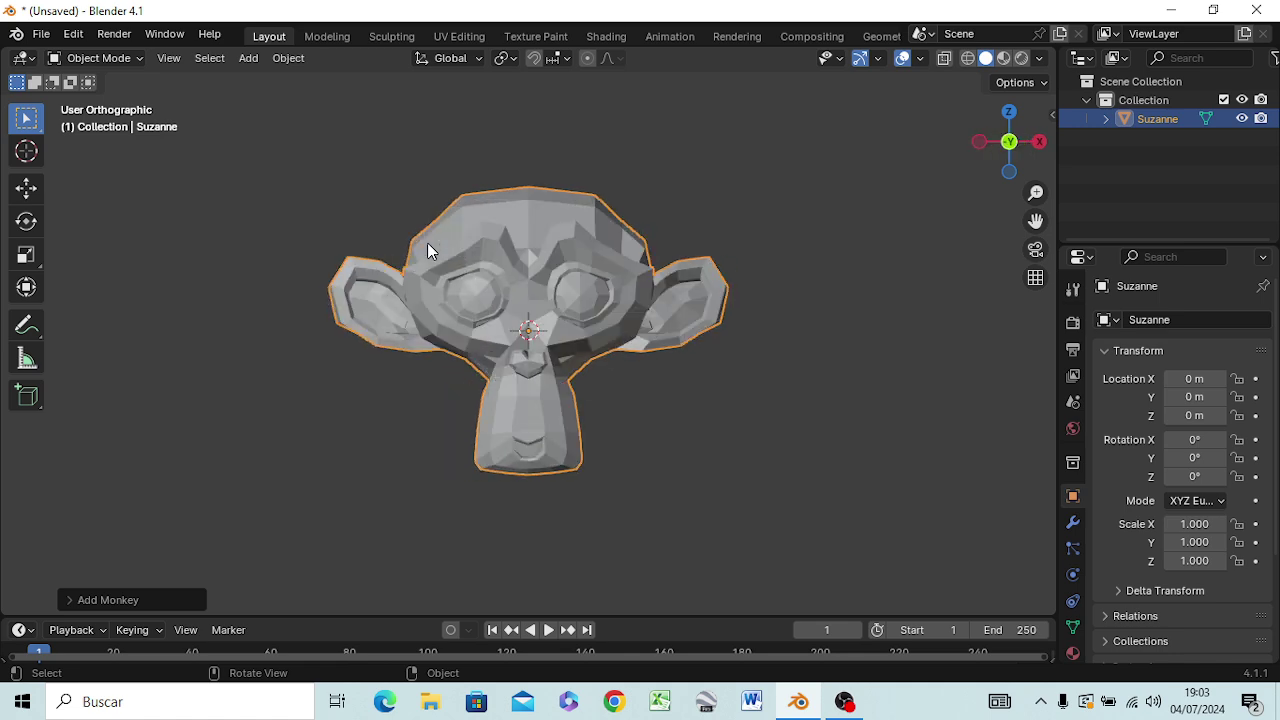
{"action": "key", "text": "KP_4"}
{"action": "key", "text": "KP_4"}
{"action": "key", "text": "KP_4"}
{"action": "key", "text": "KP_4"}
{"action": "key", "text": "KP_4"}
{"action": "key", "text": "KP_4"}
{"action": "key", "text": "KP_4"}
{"action": "key", "text": "KP_4"}
{"action": "key", "text": "KP_4"}
{"action": "key", "text": "KP_4"}
{"action": "key", "text": "KP_4"}
{"action": "key", "text": "KP_4"}
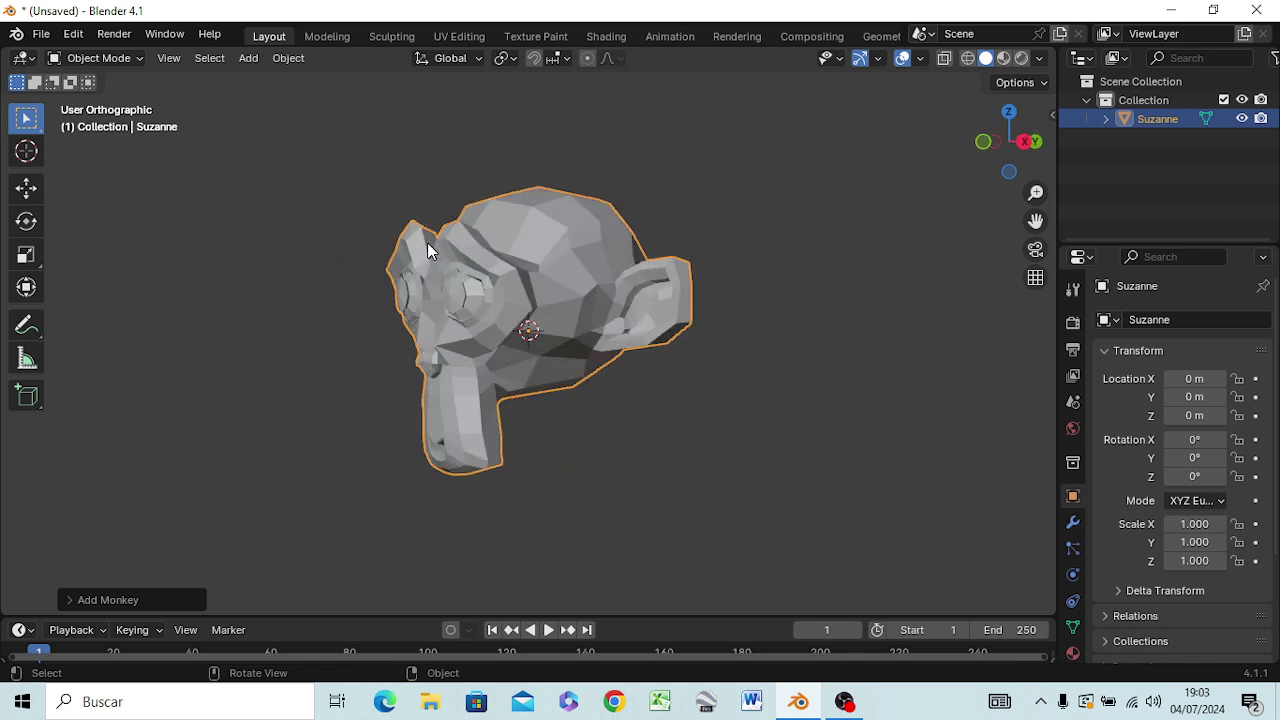
{"action": "key", "text": "KP_4"}
{"action": "key", "text": "KP_4"}
{"action": "key", "text": "KP_4"}
{"action": "key", "text": "KP_4"}
{"action": "key", "text": "KP_4"}
{"action": "key", "text": "KP_4"}
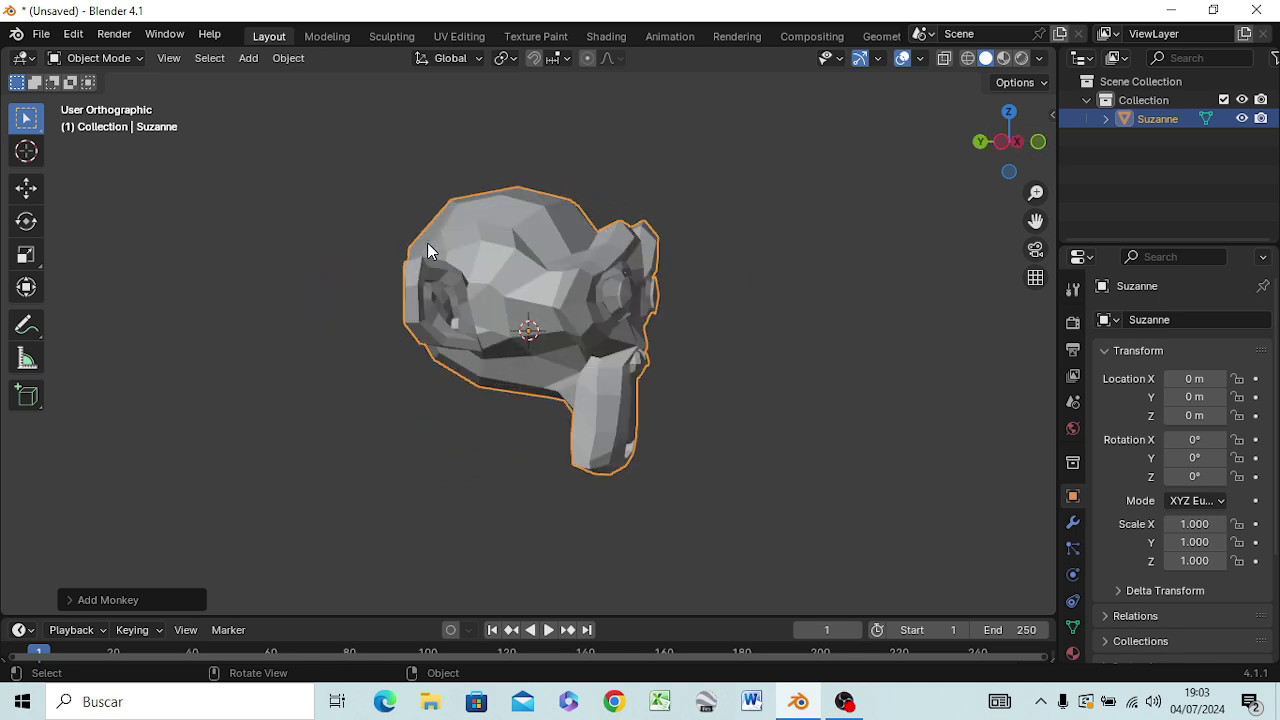
{"action": "key", "text": "KP_4"}
{"action": "key", "text": "KP_4"}
{"action": "key", "text": "KP_4"}
{"action": "key", "text": "KP_4"}
{"action": "key", "text": "KP_4"}
{"action": "key", "text": "KP_4"}
{"action": "key", "text": "KP_4"}
{"action": "key", "text": "KP_4"}
{"action": "key", "text": "KP_4"}
{"action": "key", "text": "KP_4"}
{"action": "key", "text": "KP_4"}
{"action": "key", "text": "KP_4"}
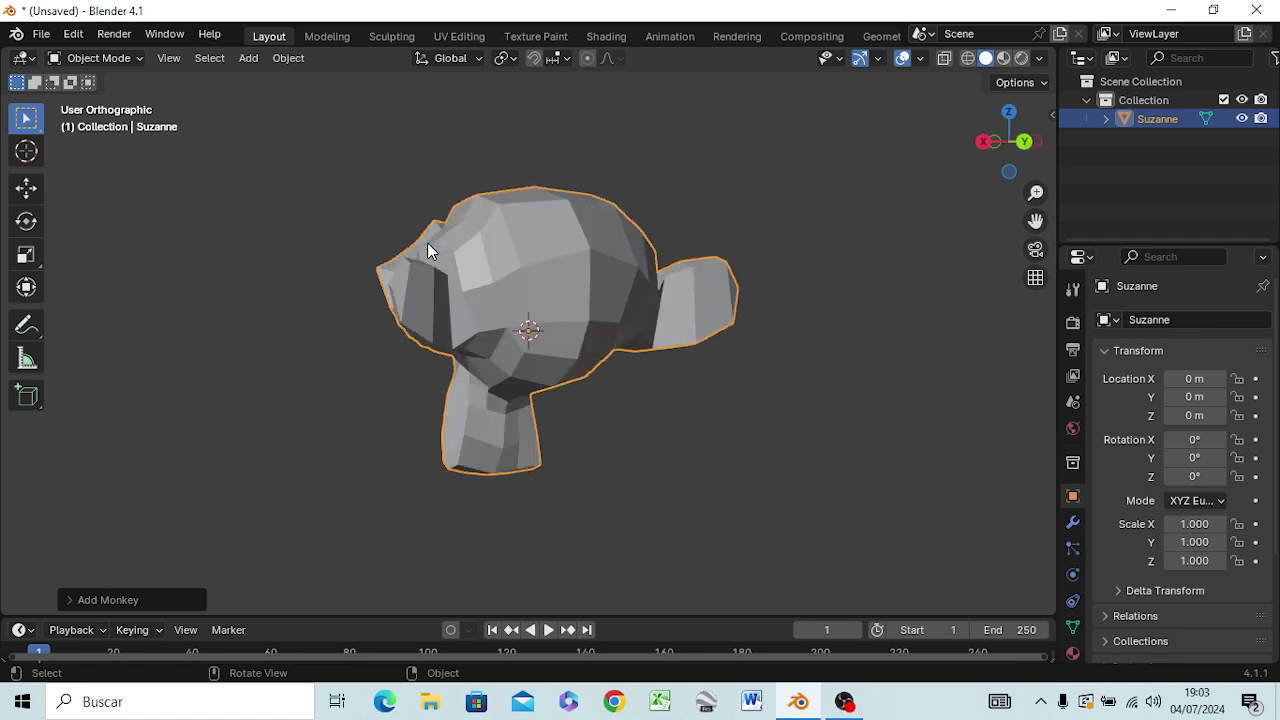
{"action": "key", "text": "KP_4"}
{"action": "key", "text": "KP_4"}
{"action": "key", "text": "KP_4"}
{"action": "key", "text": "KP_4"}
{"action": "key", "text": "KP_4"}
{"action": "key", "text": "KP_4"}
- Tilt and turn the view further around Suzanne, then snap back to front view and orbit slightly
{"action": "key", "text": "KP_8"}
{"action": "key", "text": "KP_8"}
{"action": "key", "text": "KP_8"}
{"action": "key", "text": "KP_8"}
{"action": "key", "text": "KP_8"}
{"action": "key", "text": "KP_8"}
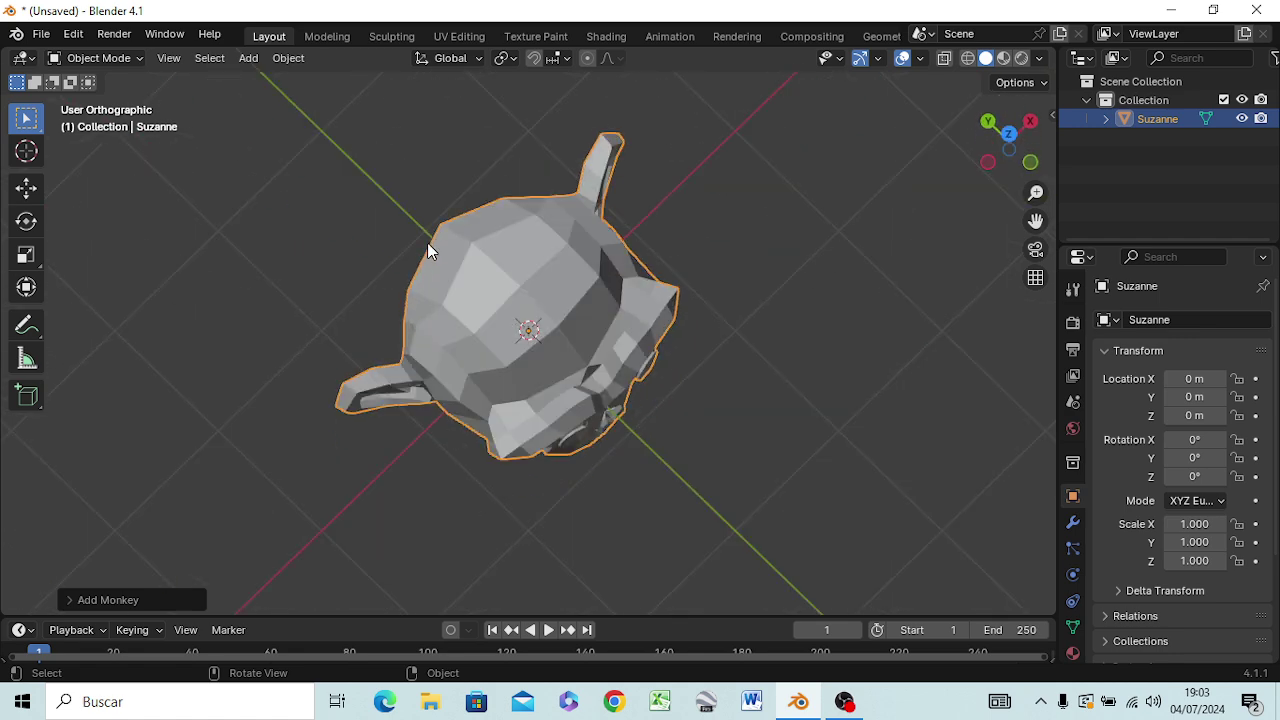
{"action": "key", "text": "KP_8"}
{"action": "key", "text": "KP_8"}
{"action": "key", "text": "KP_8"}
{"action": "key", "text": "KP_8"}
{"action": "key", "text": "KP_8"}
{"action": "key", "text": "KP_8"}
{"action": "key", "text": "KP_8"}
{"action": "key", "text": "KP_8"}
{"action": "key", "text": "KP_8"}
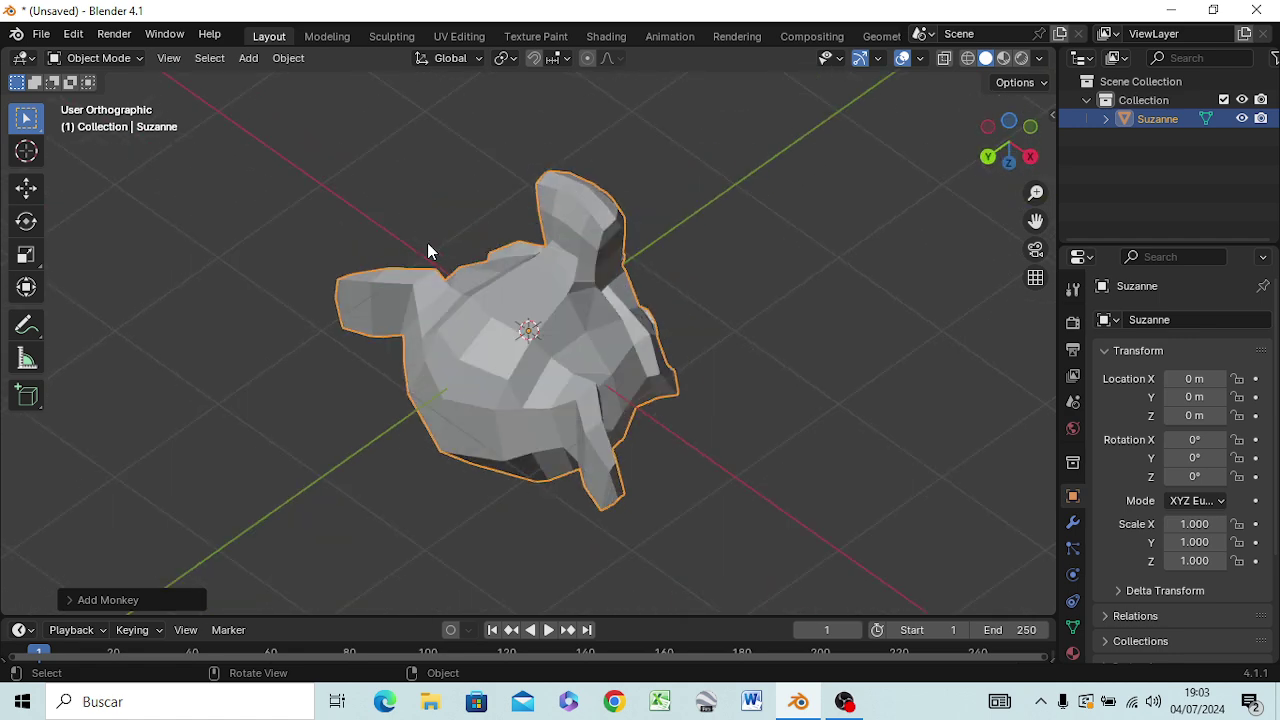
{"action": "key", "text": "KP_8"}
{"action": "key", "text": "KP_8"}
{"action": "key", "text": "KP_8"}
{"action": "key", "text": "KP_8"}
{"action": "key", "text": "KP_8"}
{"action": "key", "text": "KP_8"}
{"action": "key", "text": "KP_4"}
{"action": "key", "text": "KP_4"}
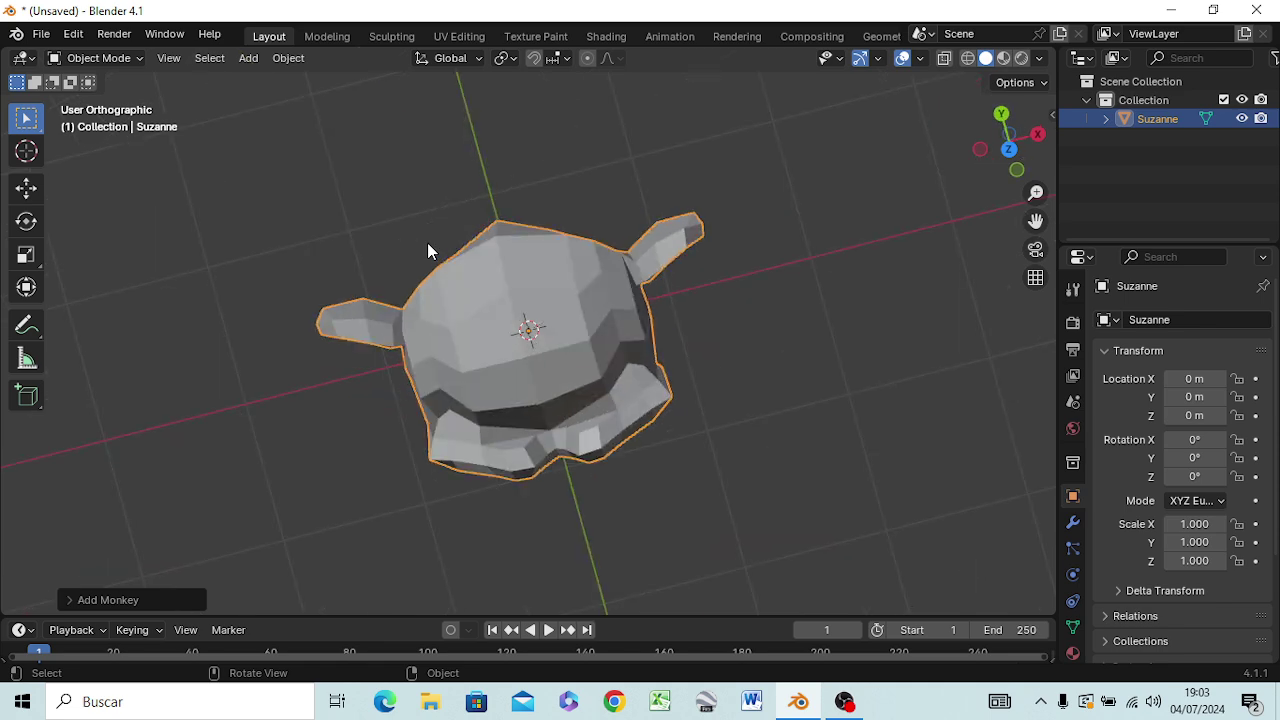
{"action": "key", "text": "KP_4"}
{"action": "key", "text": "KP_1"}
{"action": "key", "text": "KP_8"}
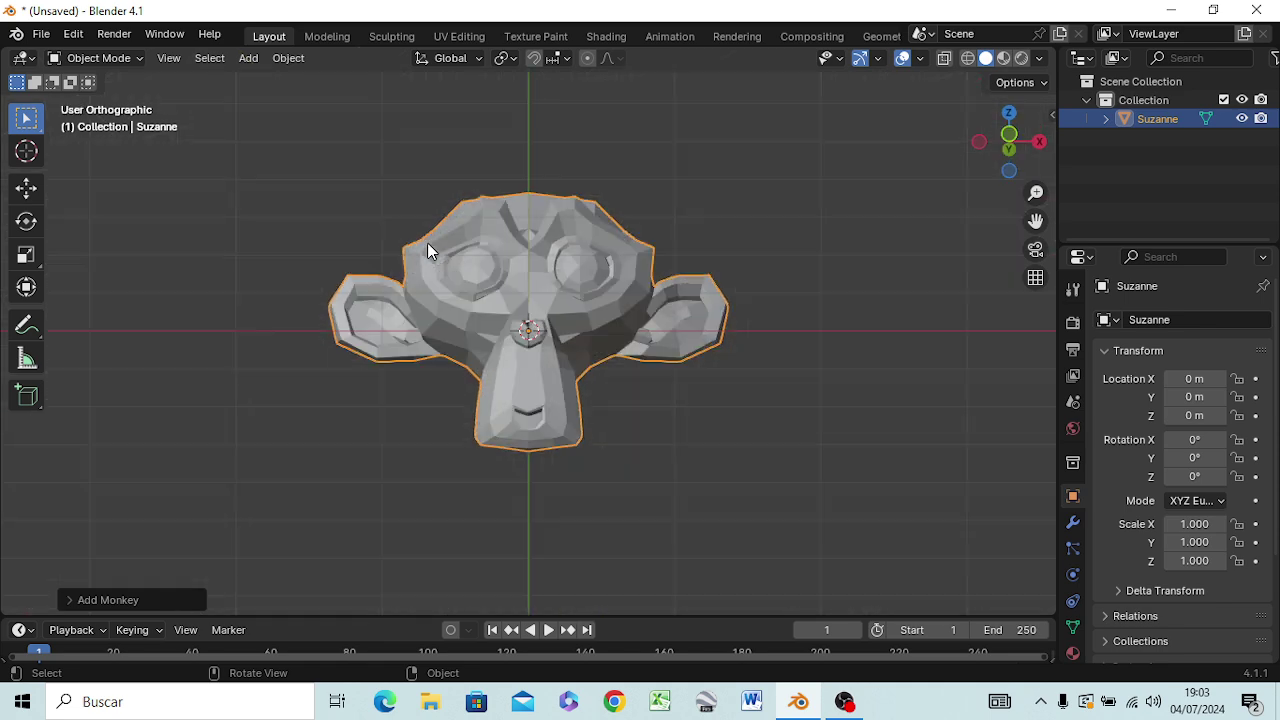
{"action": "key", "text": "KP_8"}
{"action": "middle_click_drag", "start_coordinate": [427, 250], "coordinate": [427, 250]}
{"action": "key", "text": "KP_1"}
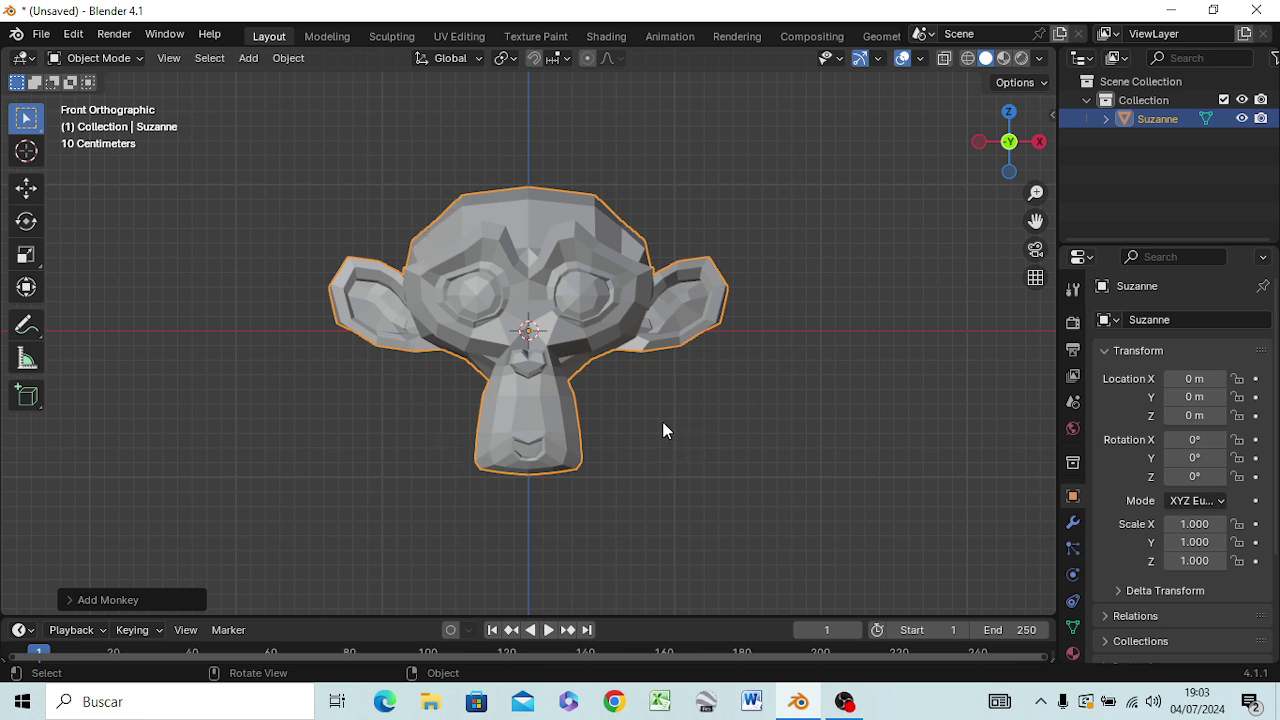
{"action": "mouse_move", "coordinate": [662, 431]}
{"action": "middle_mouse_down"}
{"action": "mouse_move", "coordinate": [700, 431]}
{"action": "mouse_move", "coordinate": [680, 449]}
{"action": "mouse_move", "coordinate": [614, 443]}
{"action": "mouse_move", "coordinate": [737, 437]}
{"action": "mouse_move", "coordinate": [674, 423]}
{"action": "mouse_move", "coordinate": [757, 431]}
{"action": "mouse_move", "coordinate": [671, 428]}
{"action": "middle_mouse_up"}
- Delete Suzanne and add a new mesh cube at the origin, viewing it from another angle
{"action": "key", "text": "x"}
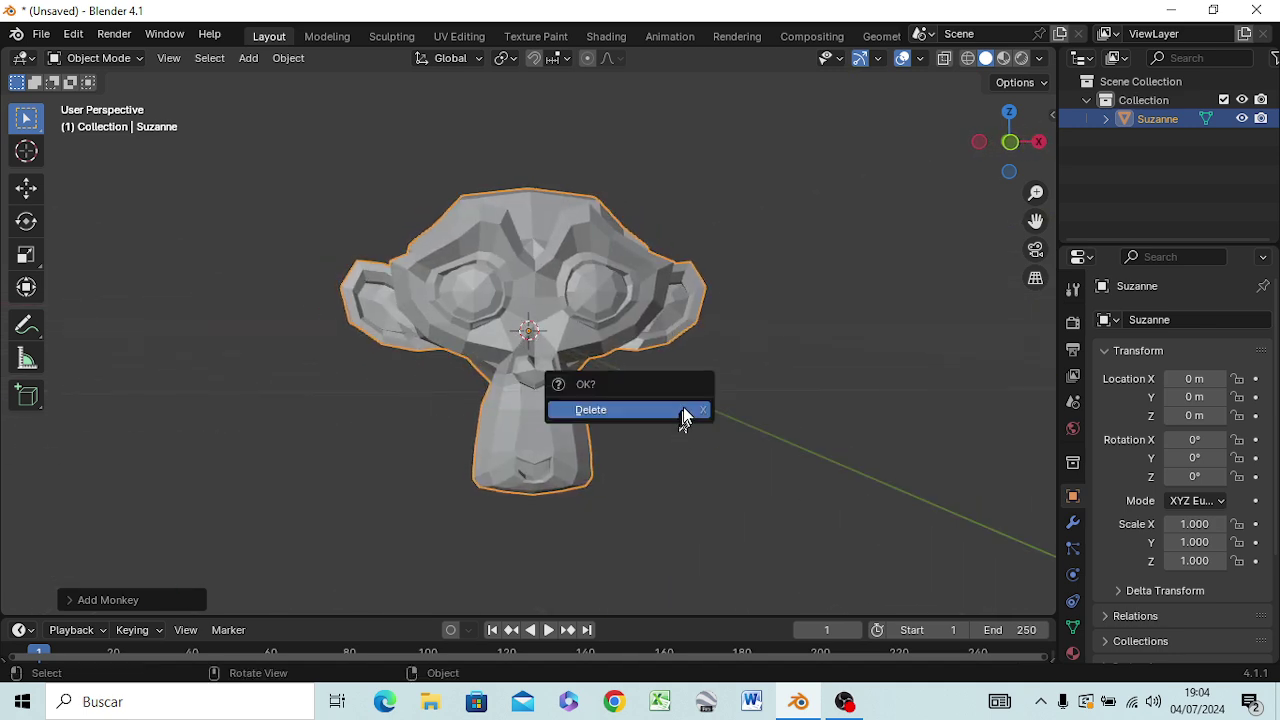
{"action": "left_click", "coordinate": [654, 417]}
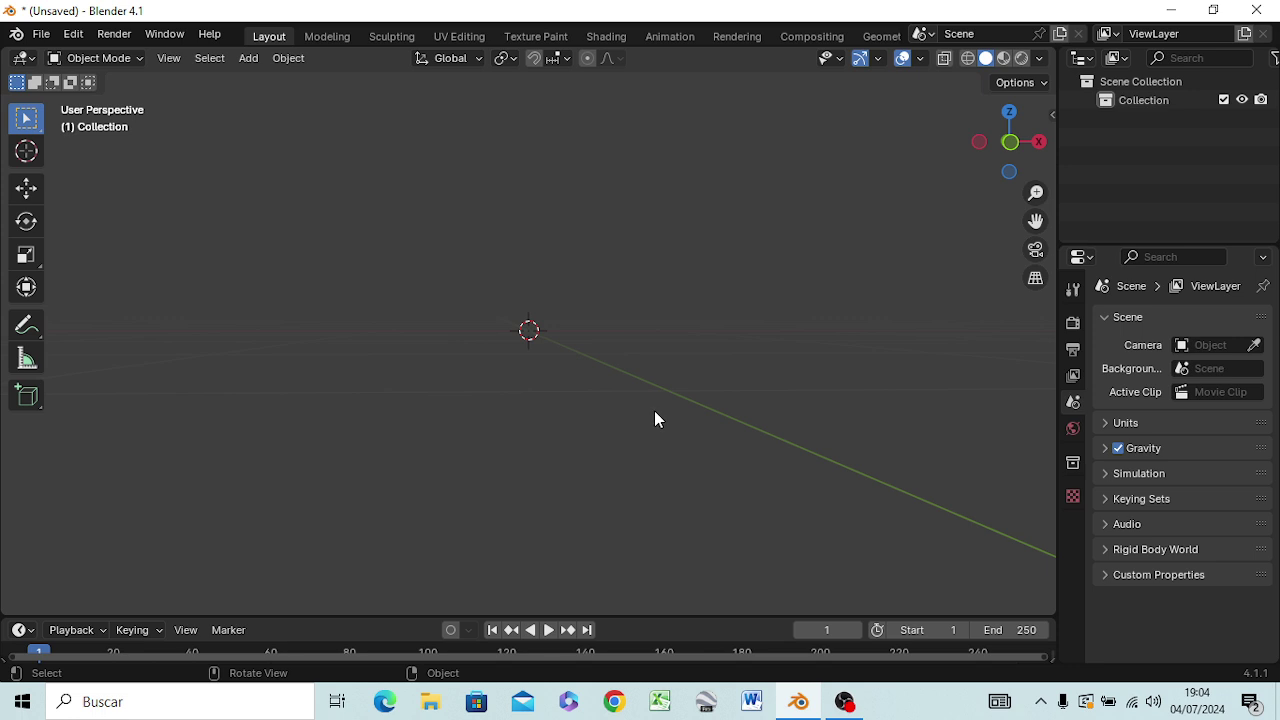
{"action": "mouse_move", "coordinate": [574, 314]}
{"action": "middle_mouse_down"}
{"action": "mouse_move", "coordinate": [570, 357]}
{"action": "mouse_move", "coordinate": [530, 409]}
{"action": "mouse_move", "coordinate": [500, 397]}
{"action": "mouse_move", "coordinate": [503, 386]}
{"action": "middle_mouse_up"}
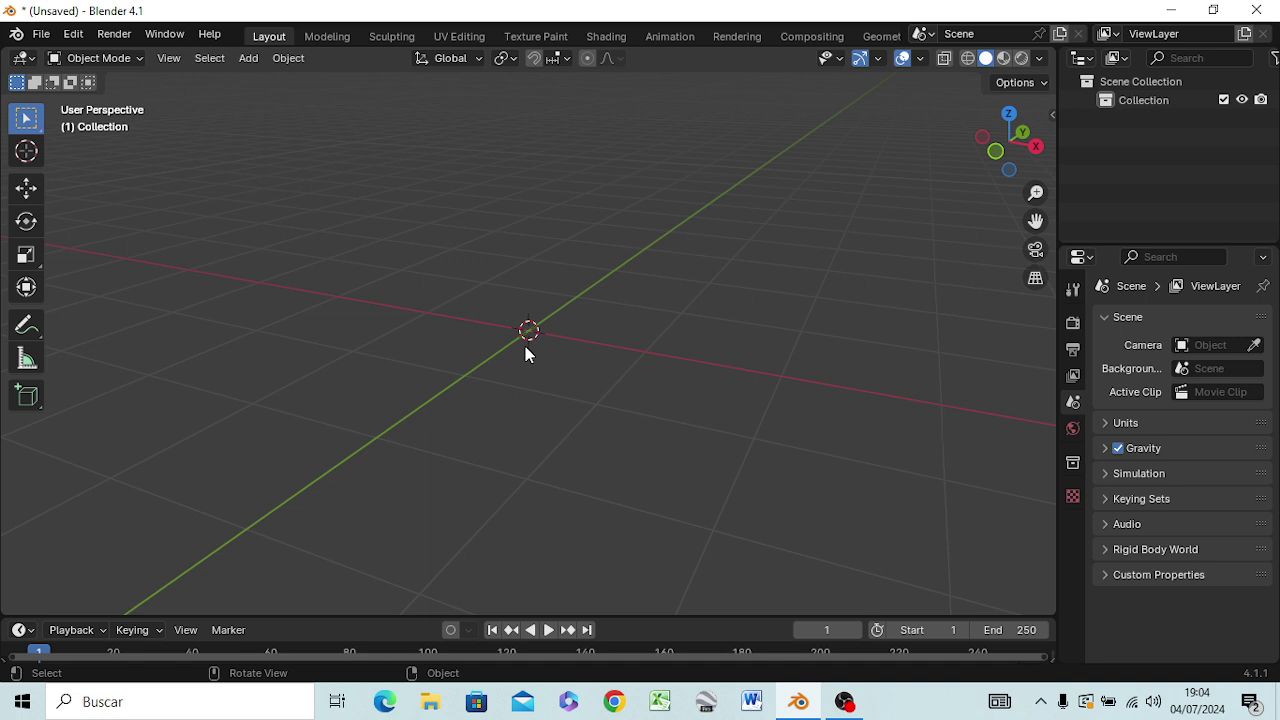
{"action": "key", "text": "shift+a"}
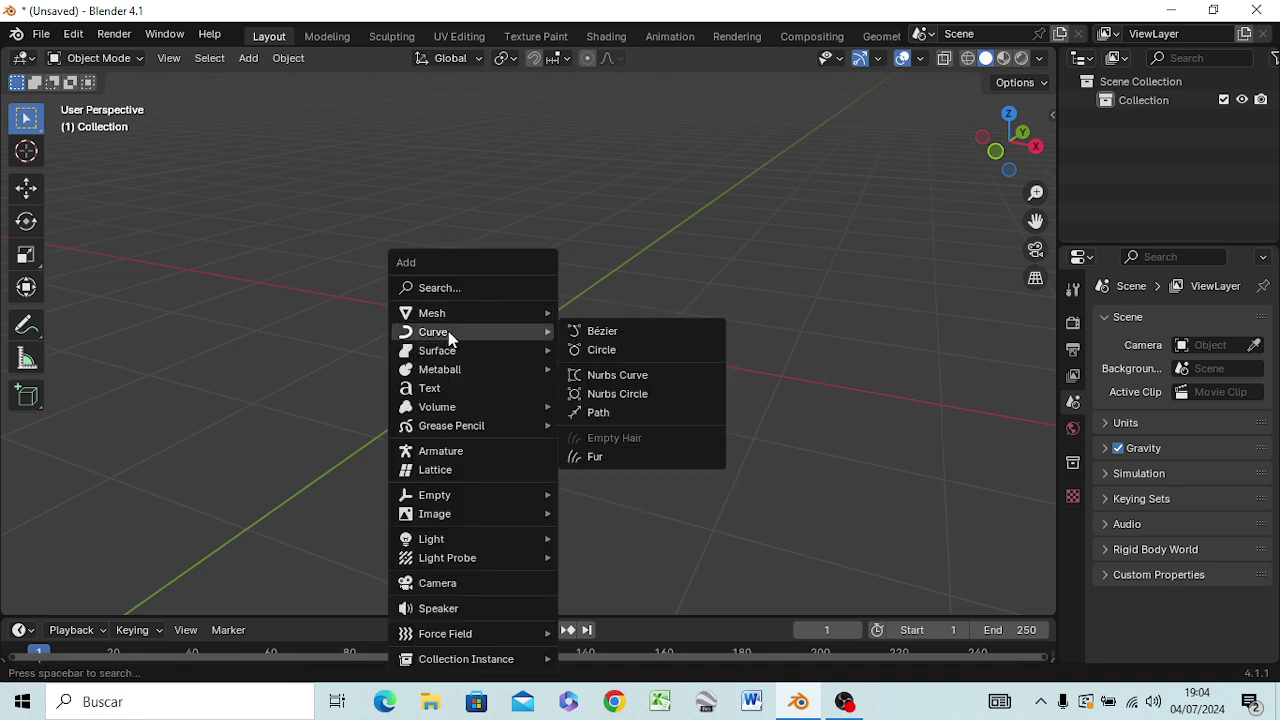
{"action": "mouse_move", "coordinate": [440, 313]}
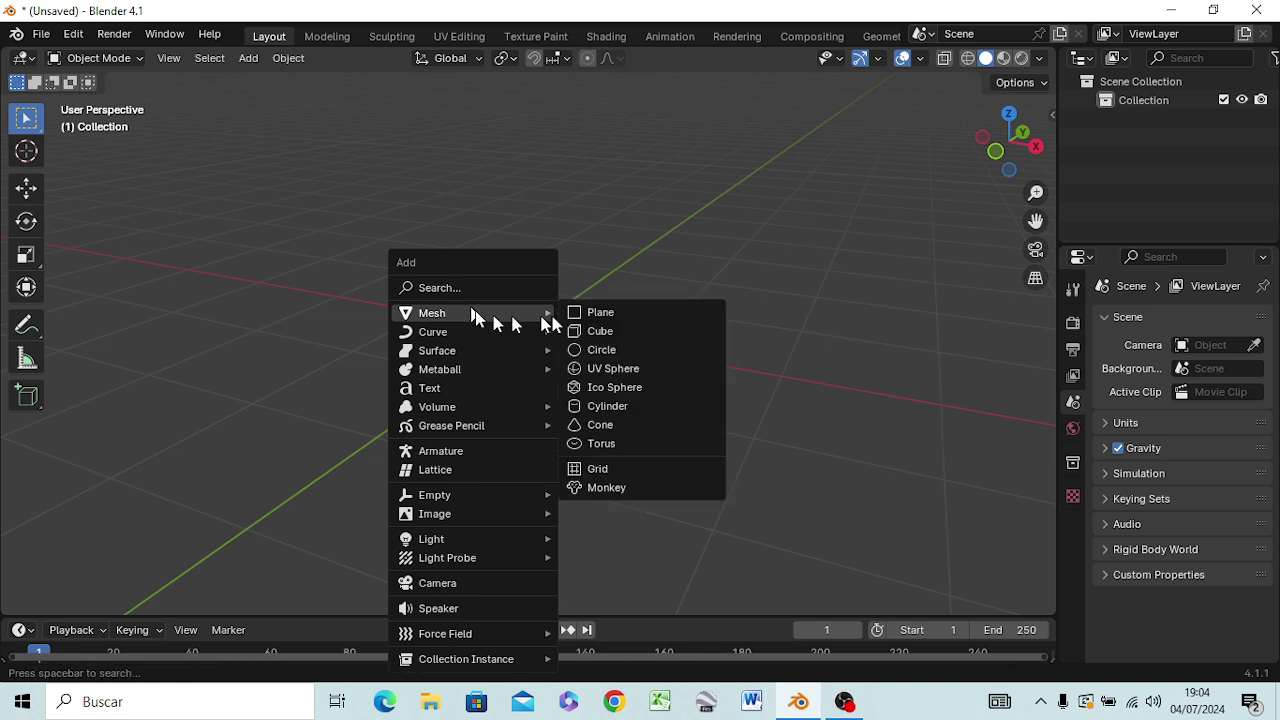
{"action": "left_click", "coordinate": [617, 331]}
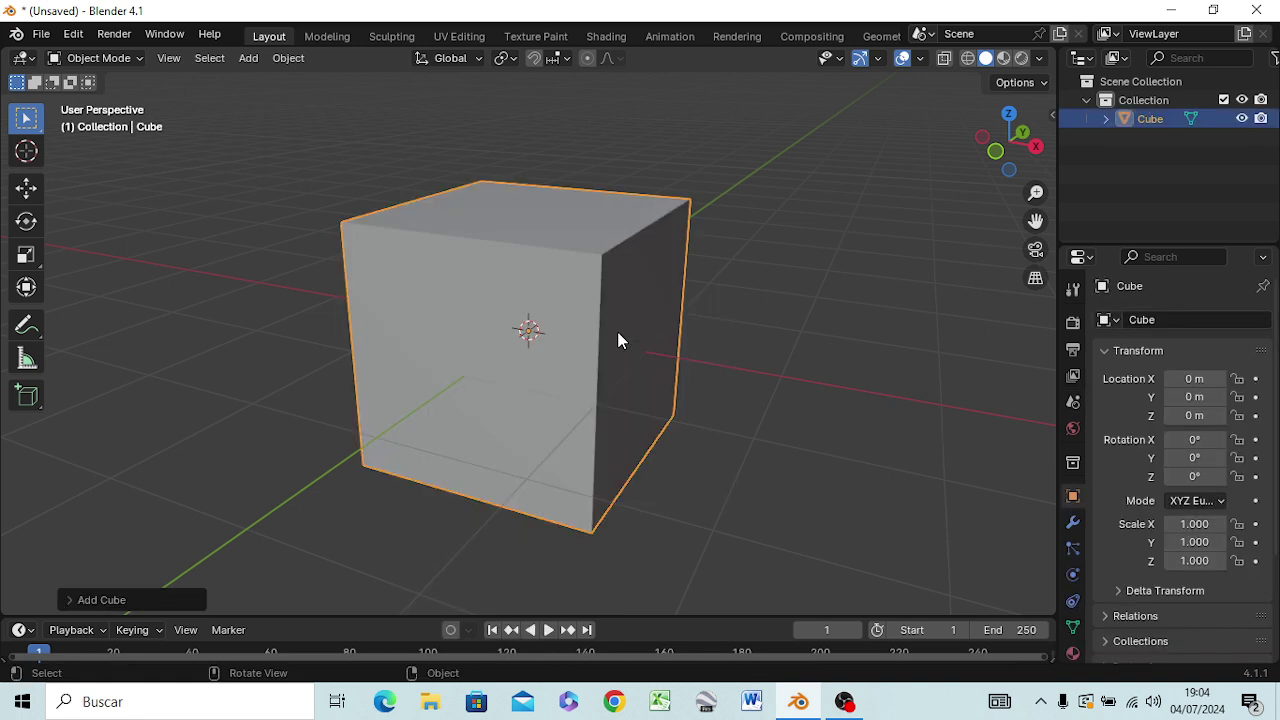
{"action": "scroll", "coordinate": [696, 396], "scroll_direction": "down", "scroll_amount": 3}
{"action": "scroll", "coordinate": [696, 396], "scroll_direction": "up", "scroll_amount": 1}
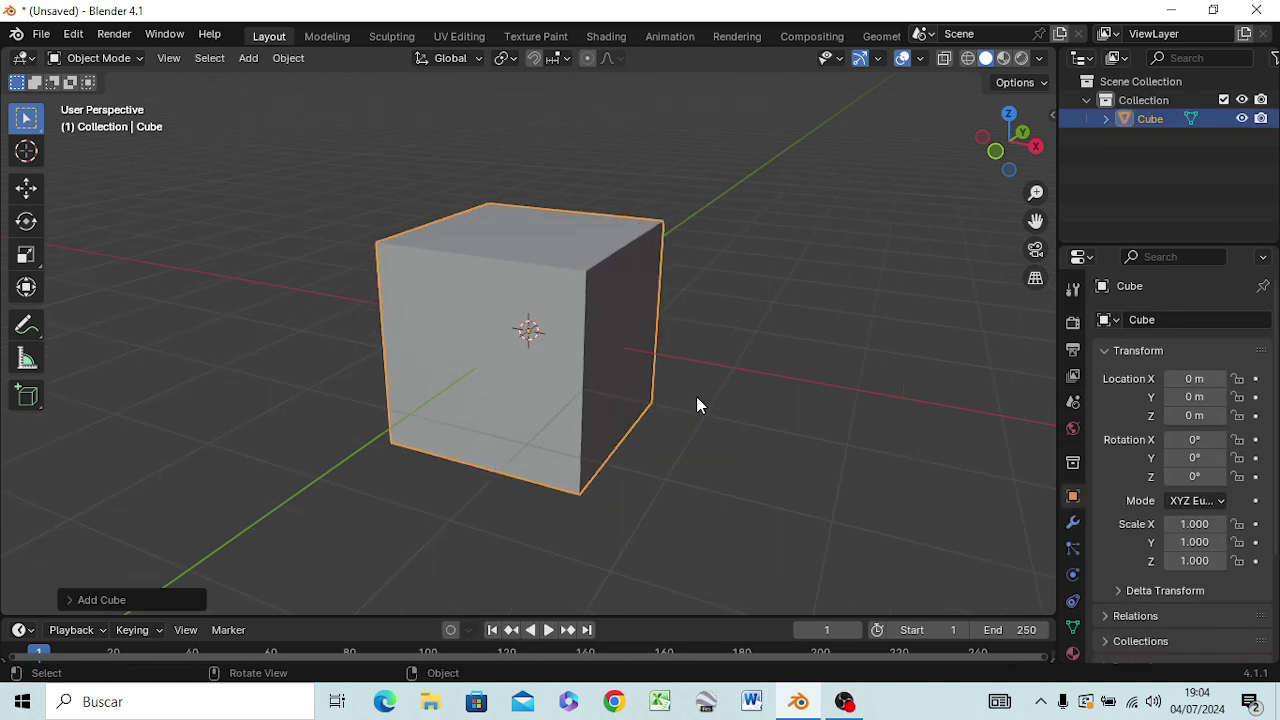
{"action": "scroll", "coordinate": [696, 396], "scroll_direction": "up", "scroll_amount": 2}
{"action": "mouse_move", "coordinate": [696, 396]}
{"action": "middle_mouse_down"}
{"action": "mouse_move", "coordinate": [602, 410]}
{"action": "mouse_move", "coordinate": [877, 315]}
{"action": "mouse_move", "coordinate": [881, 340]}
{"action": "mouse_move", "coordinate": [874, 314]}
{"action": "middle_mouse_up"}
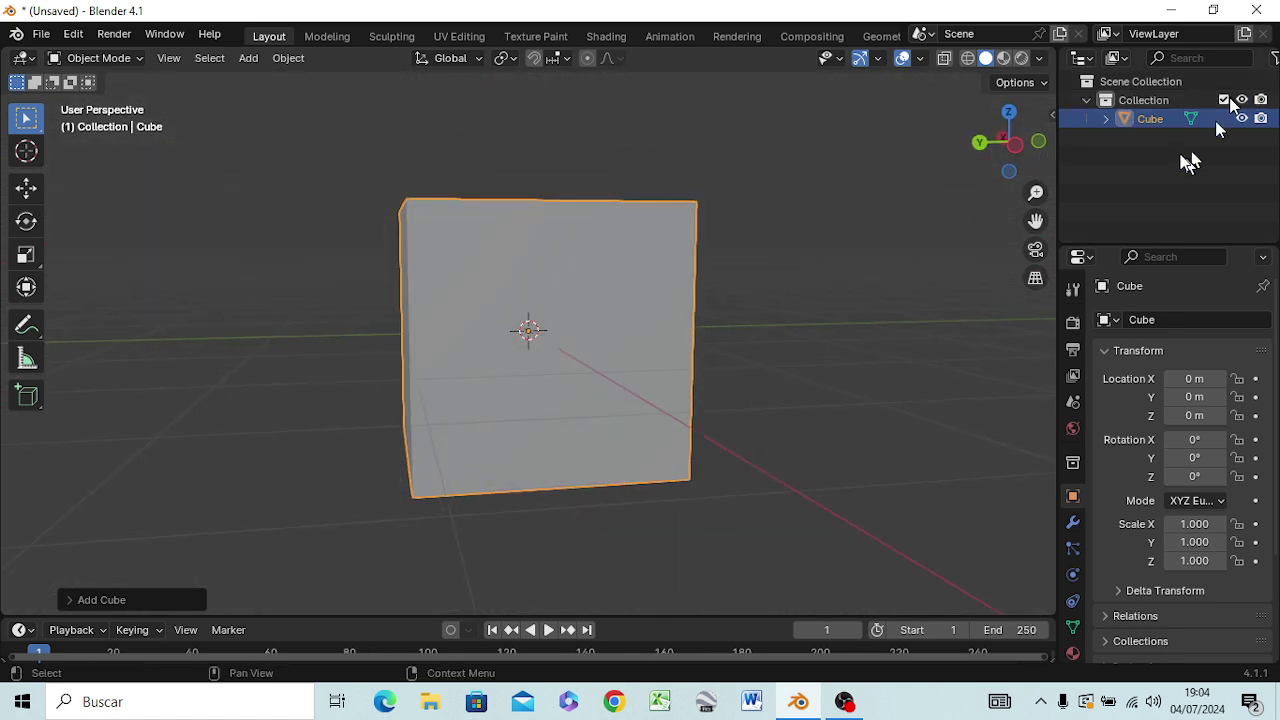
- From front view in Edit Mode, Ctrl+R a vertical loop cut through the cube's centre
{"action": "left_click", "coordinate": [1023, 159]}
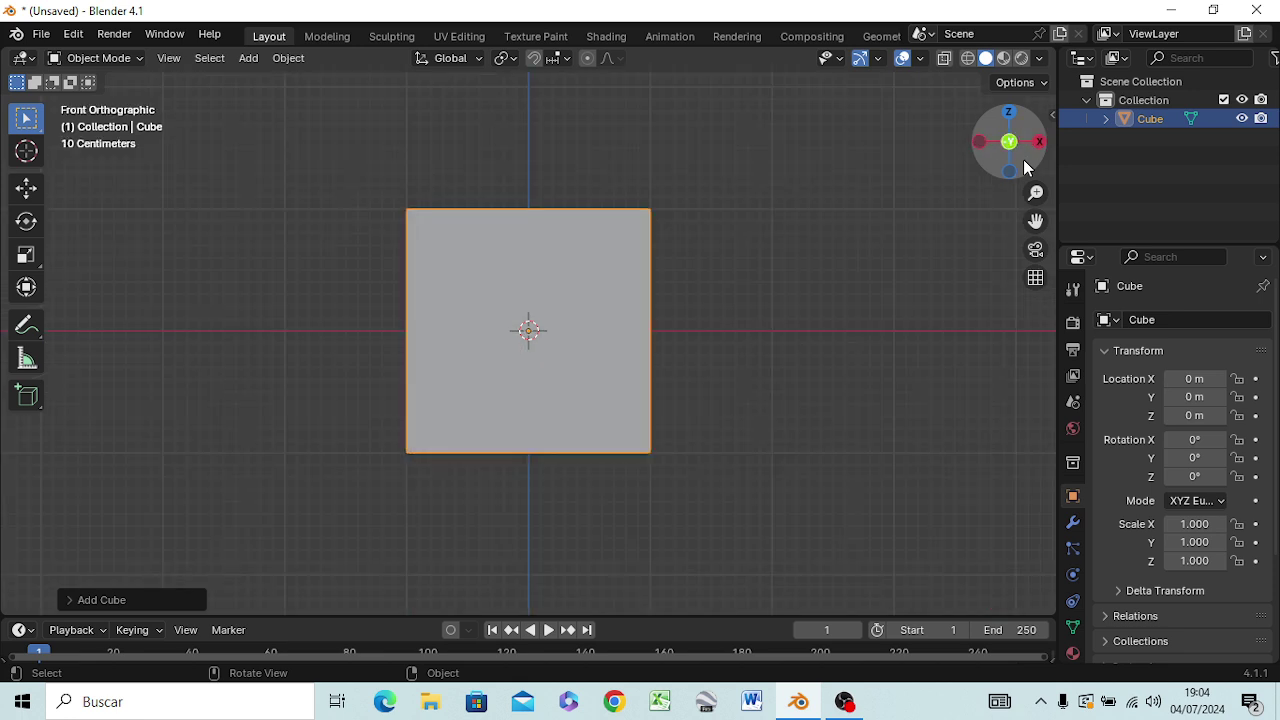
{"action": "key", "text": "Tab"}
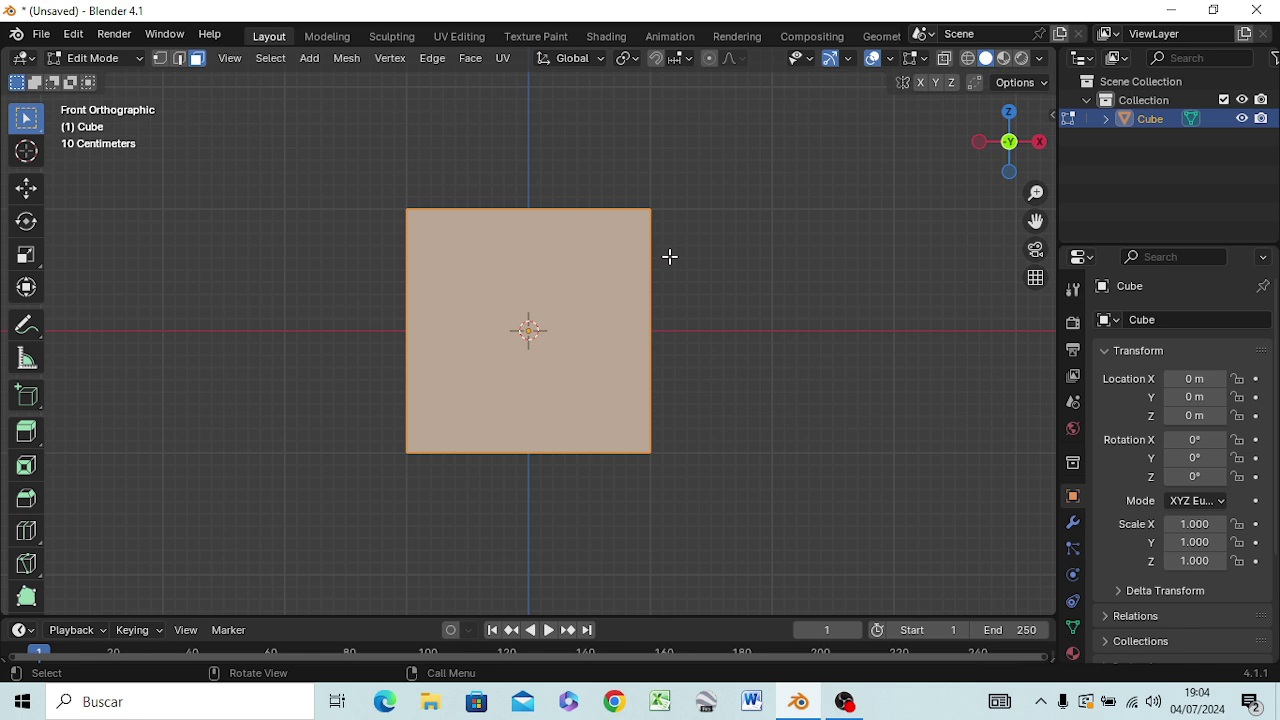
{"action": "left_click", "coordinate": [718, 303]}
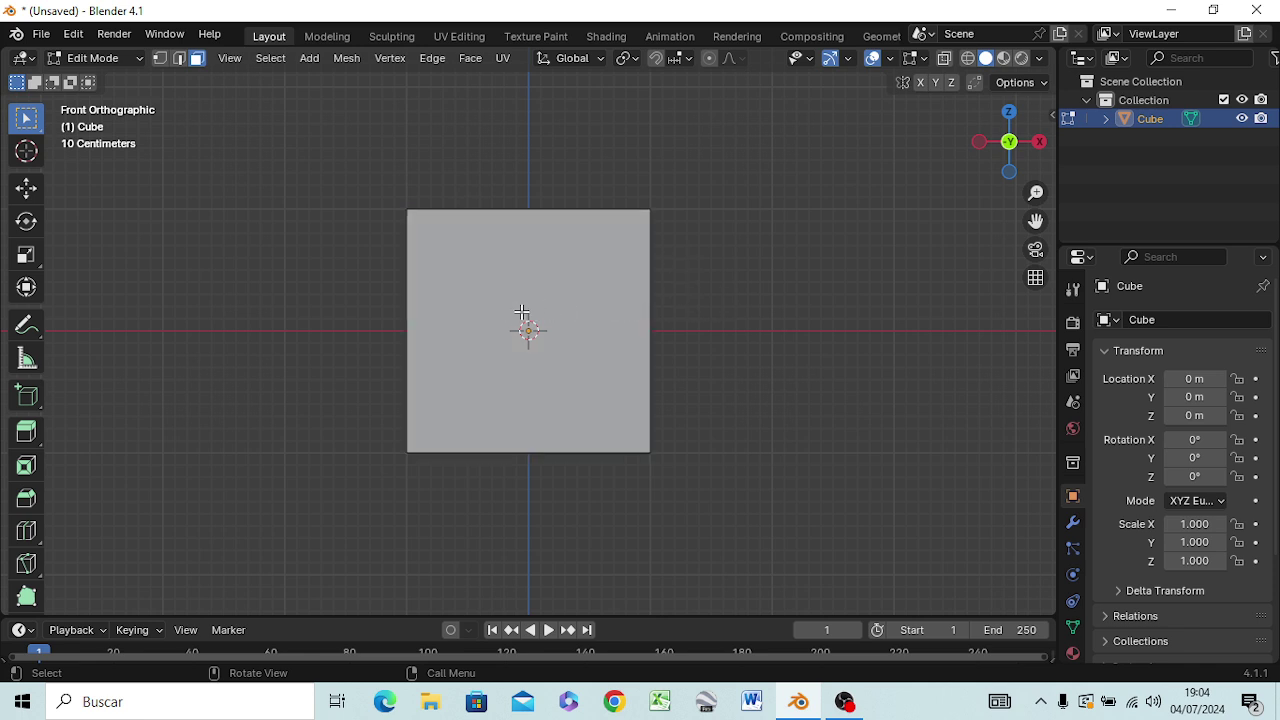
{"action": "key", "text": "ctrl"}
{"action": "key", "text": "ctrl+r"}
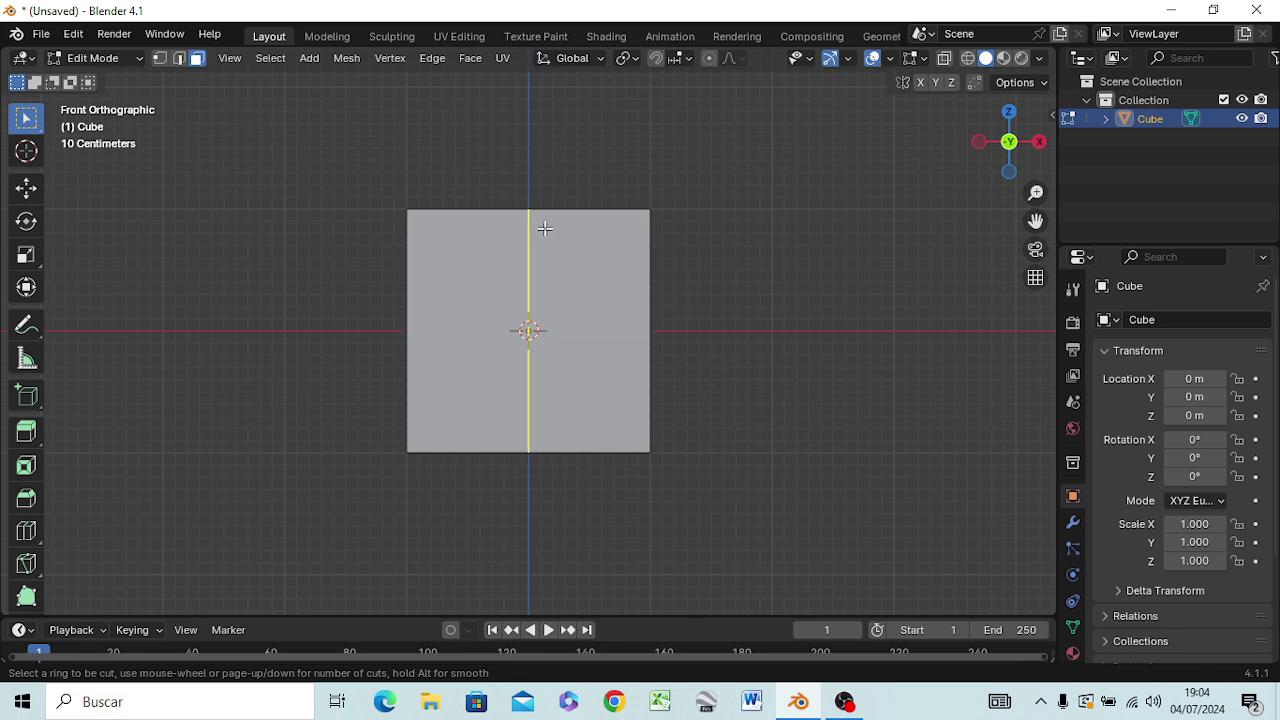
{"action": "left_click", "coordinate": [545, 229]}
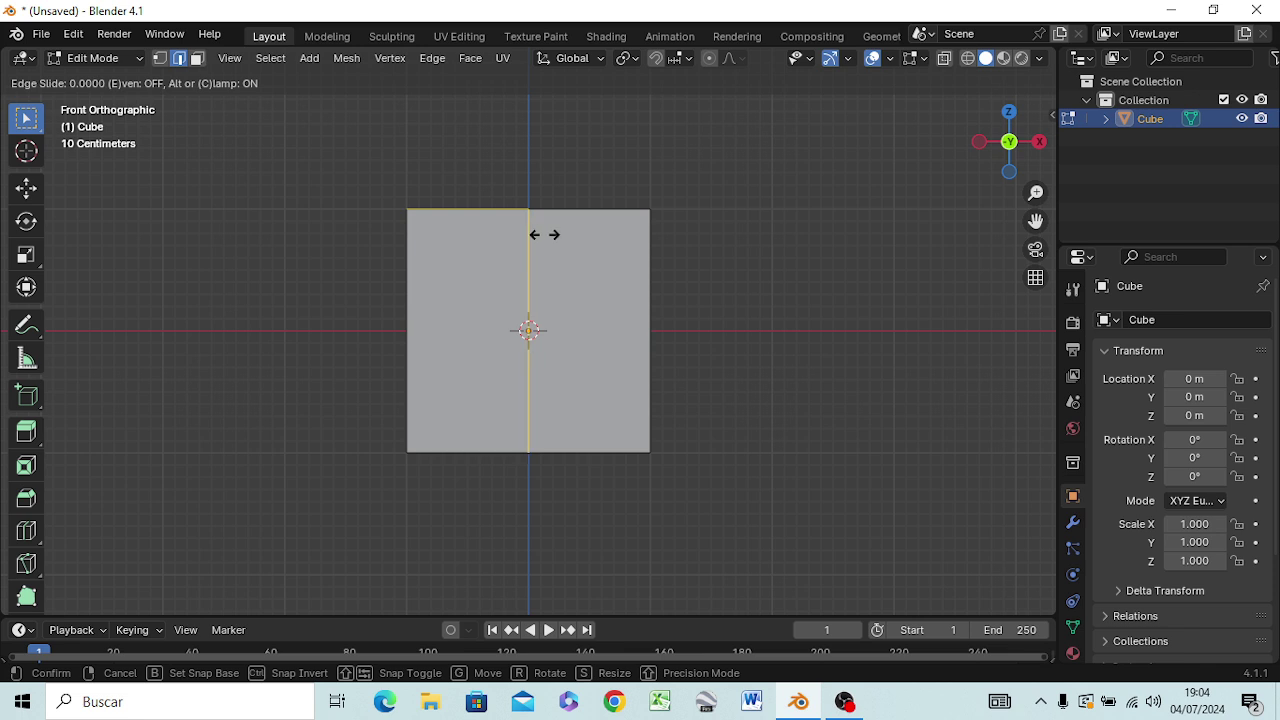
{"action": "left_click", "coordinate": [546, 235]}
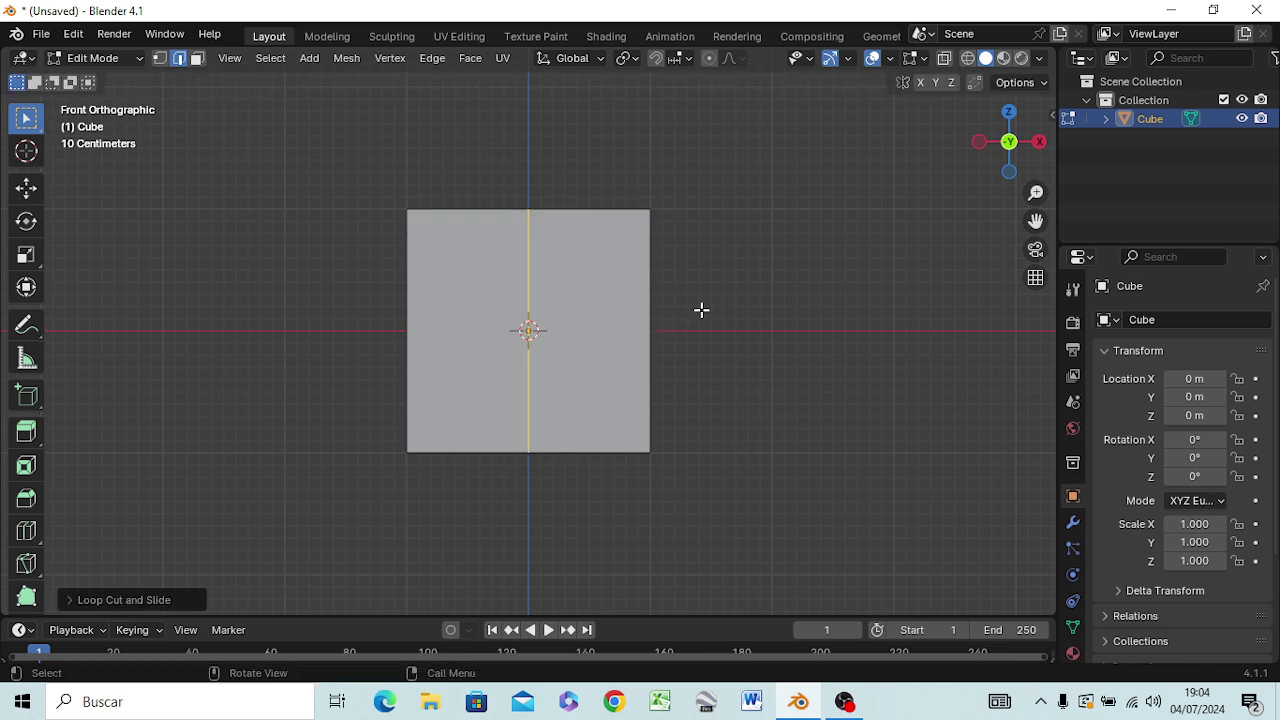
{"action": "middle_click_drag", "start_coordinate": [701, 310], "coordinate": [697, 354]}
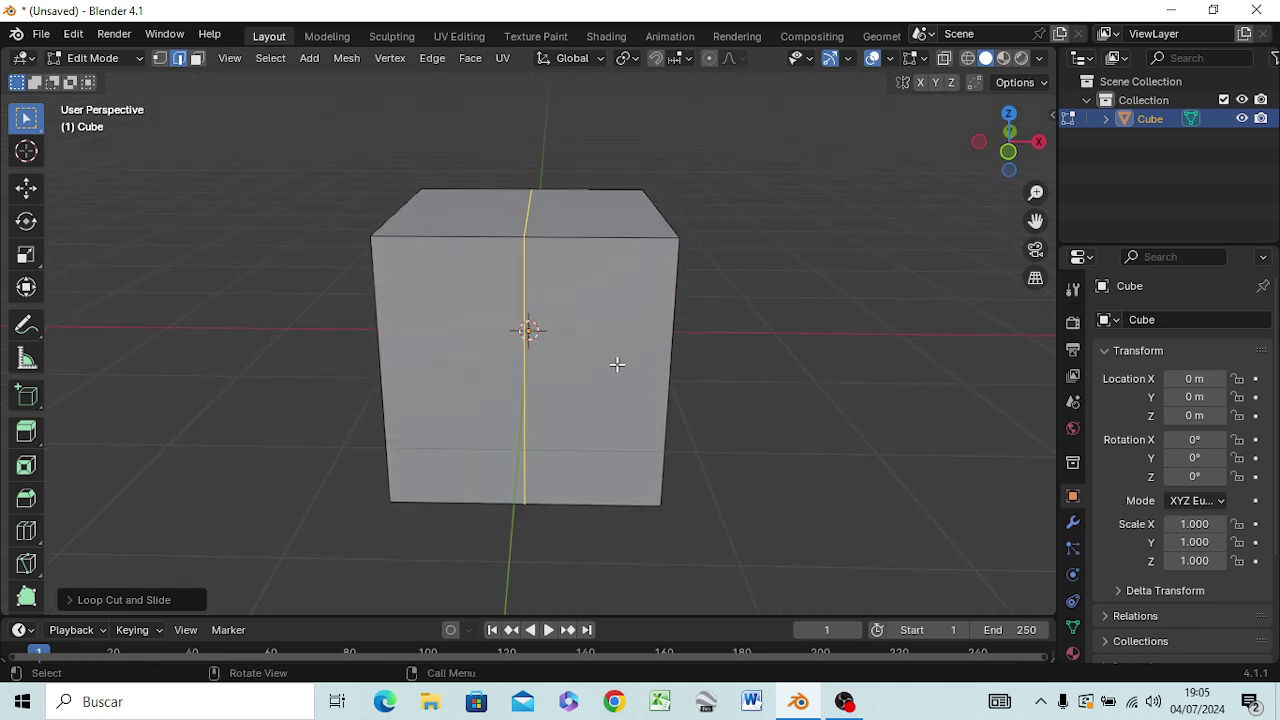
{"action": "key", "text": "alt+a"}
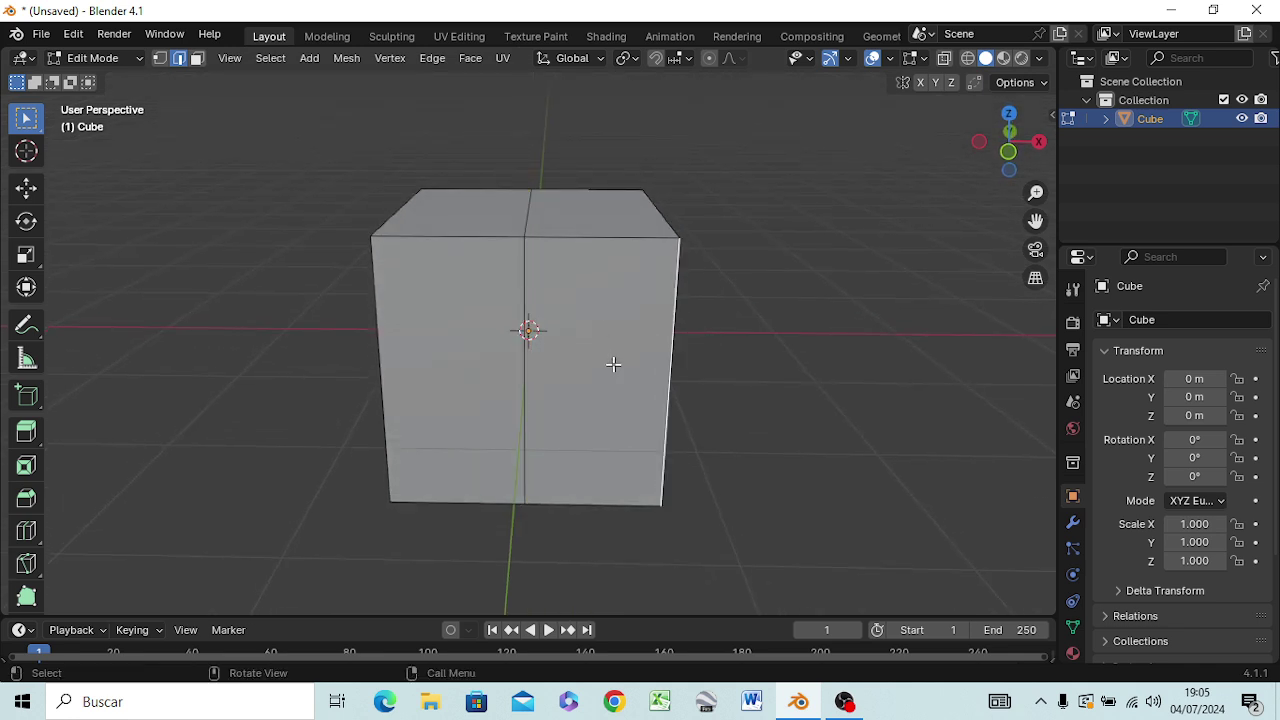
{"action": "key", "text": "3"}
{"action": "left_click", "coordinate": [613, 364]}
{"action": "left_click", "coordinate": [414, 351]}
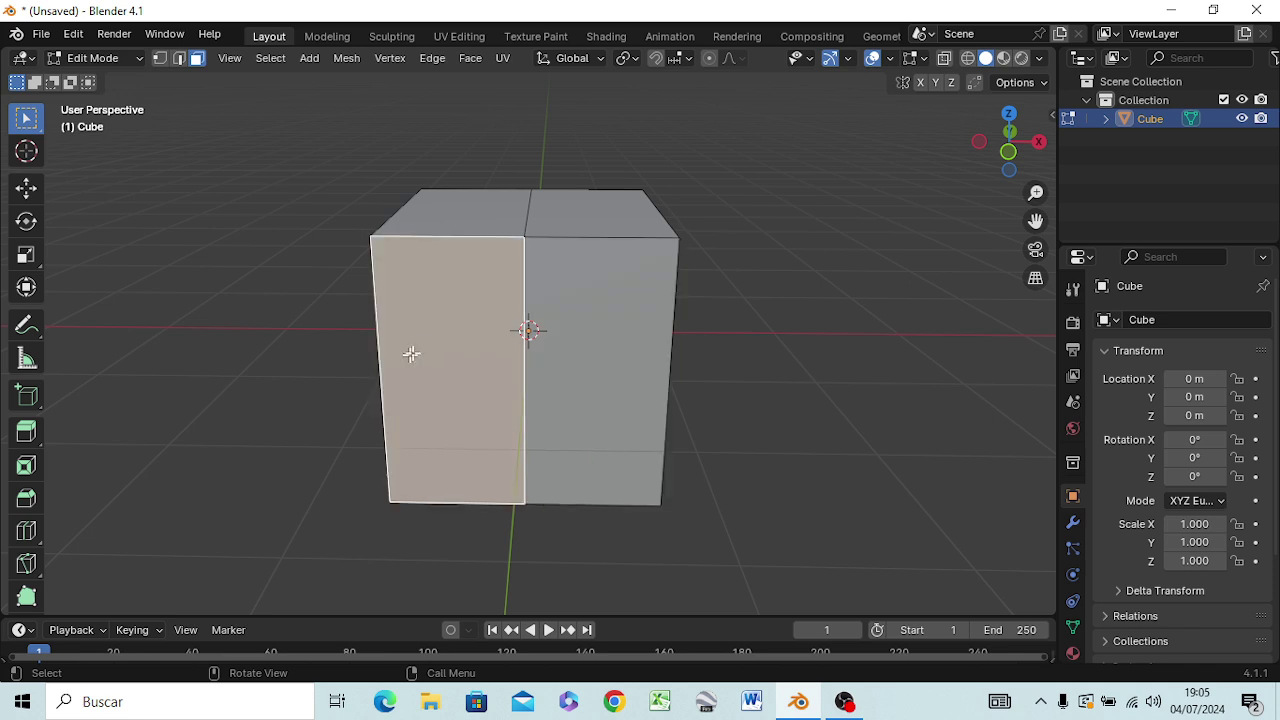
{"action": "left_click", "coordinate": [594, 317]}
{"action": "left_click", "coordinate": [598, 224]}
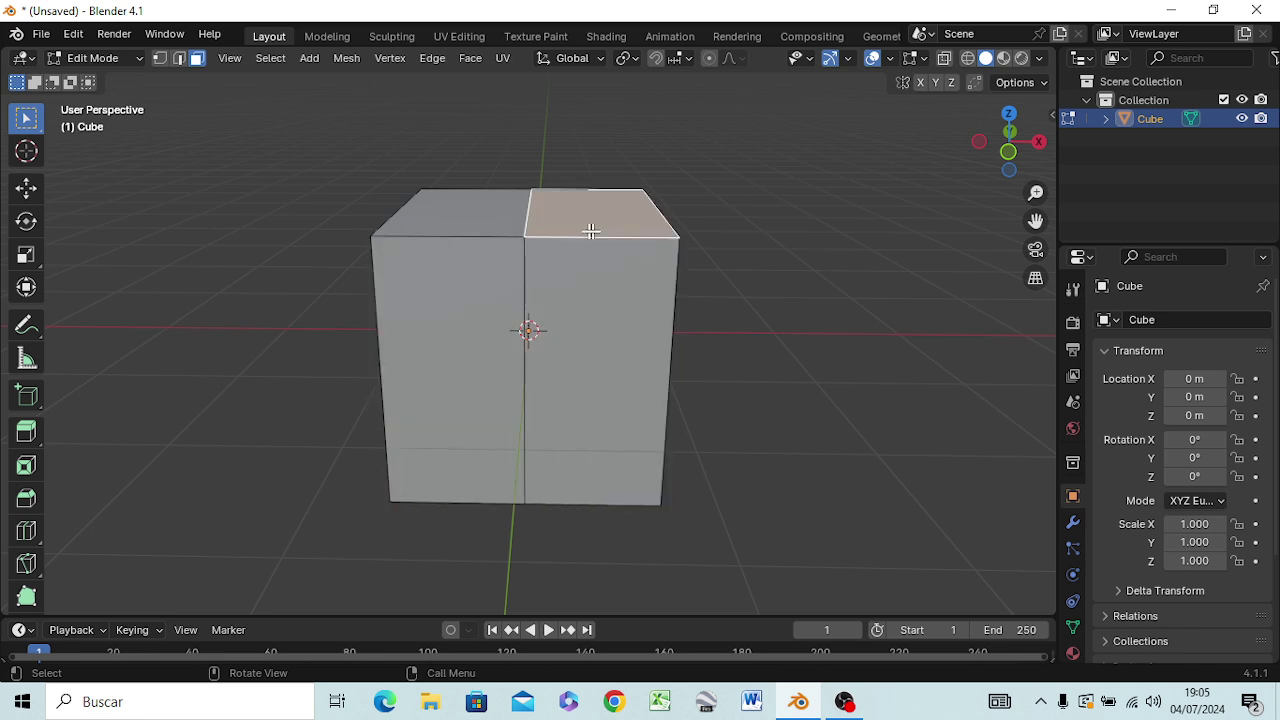
{"action": "left_click", "coordinate": [508, 220]}
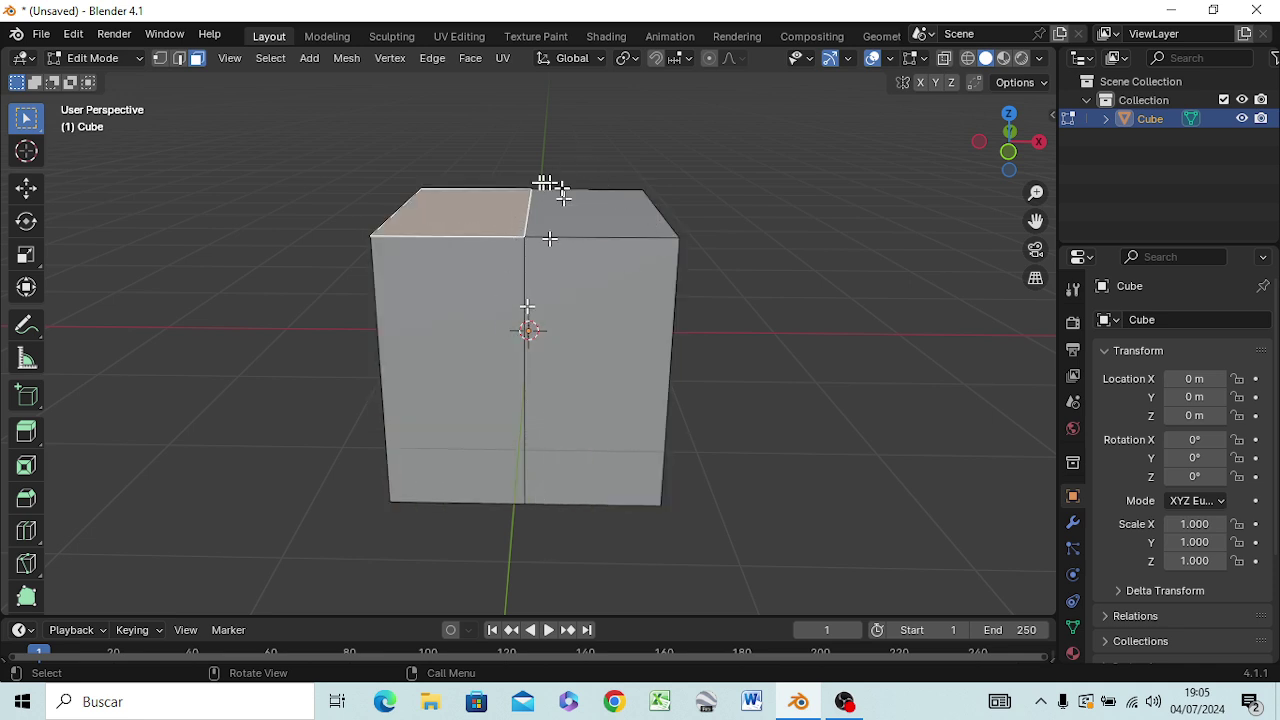
{"action": "middle_click_drag", "start_coordinate": [577, 397], "coordinate": [591, 357]}
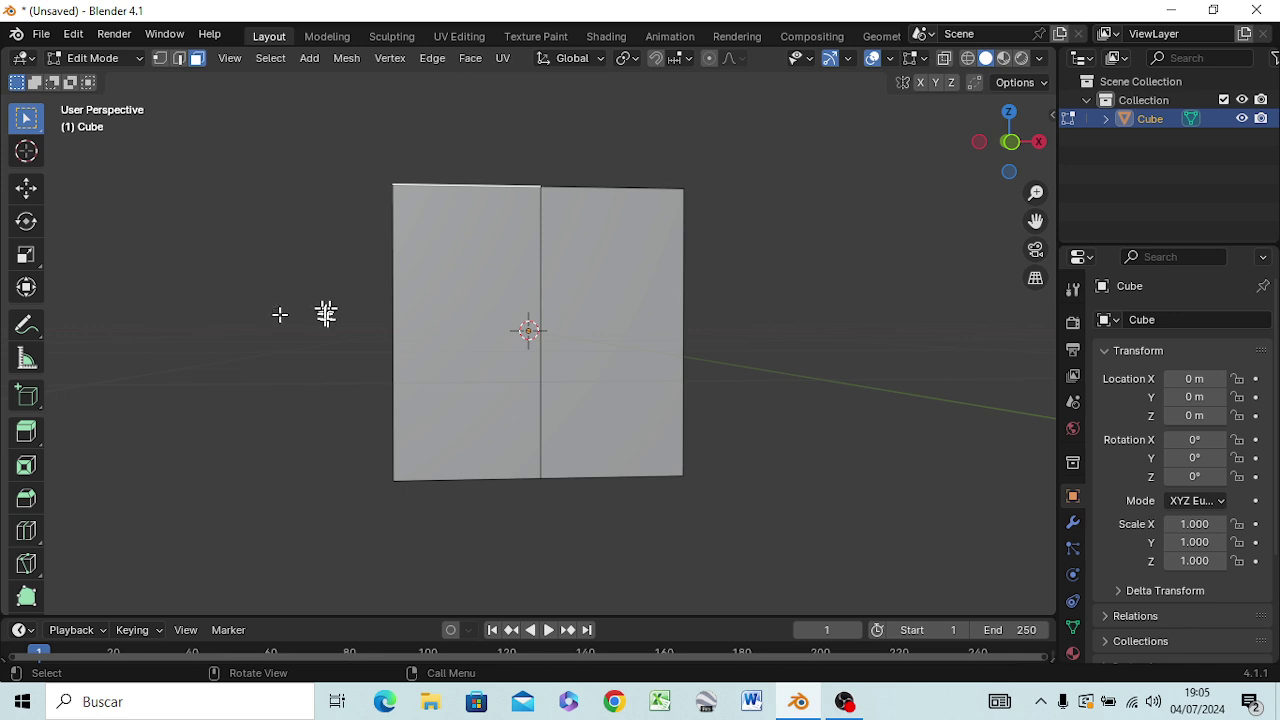
{"action": "middle_click_drag", "start_coordinate": [663, 329], "coordinate": [681, 357]}
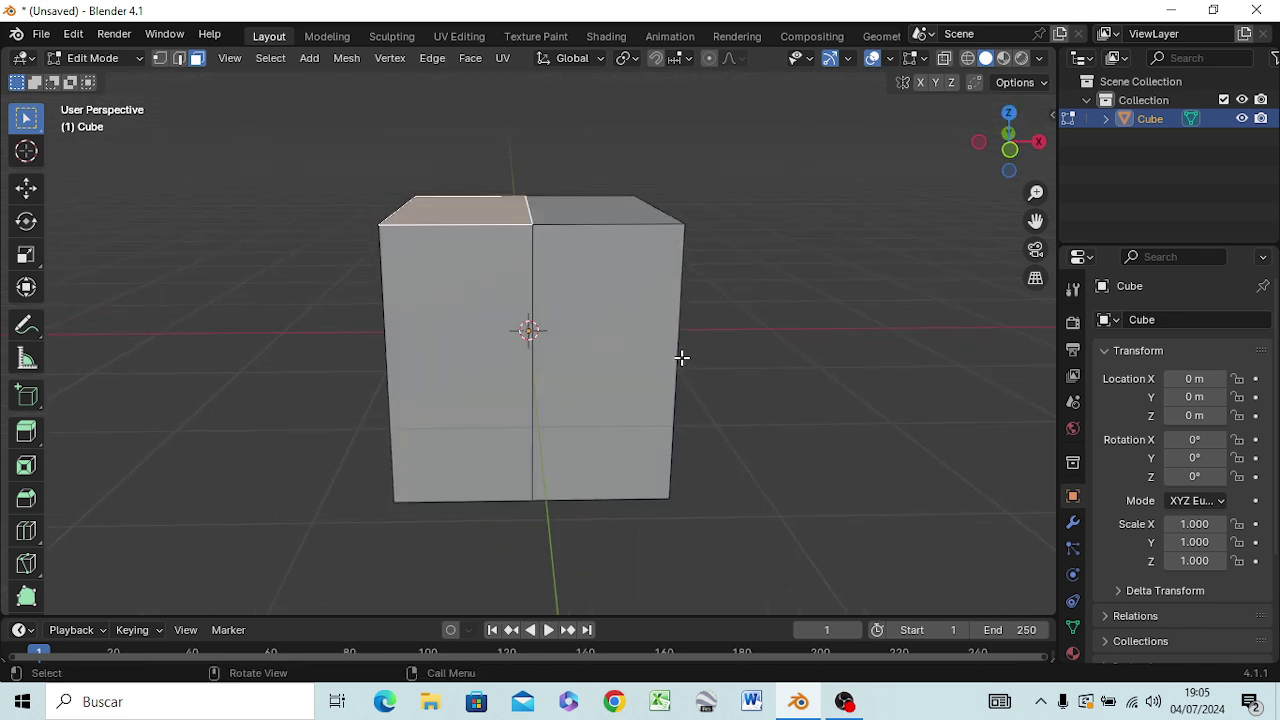
{"action": "key", "text": "1"}
{"action": "left_click", "coordinate": [738, 329]}
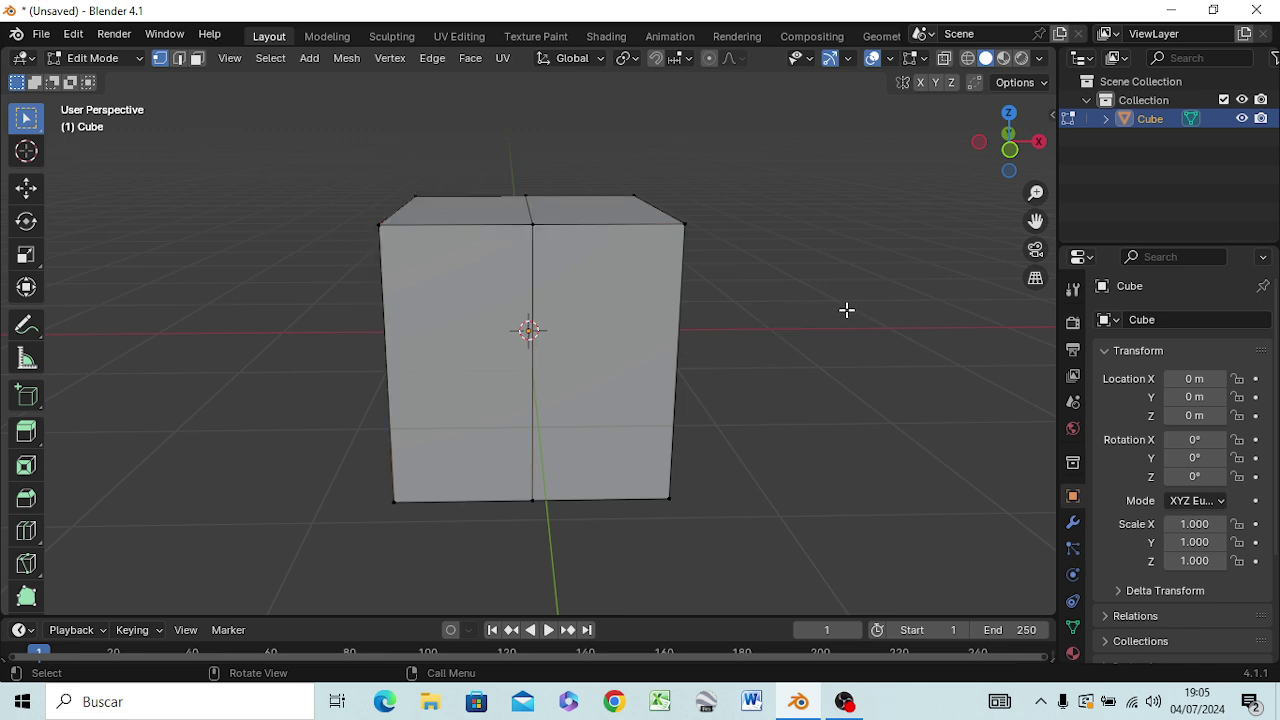
{"action": "key", "text": "z"}
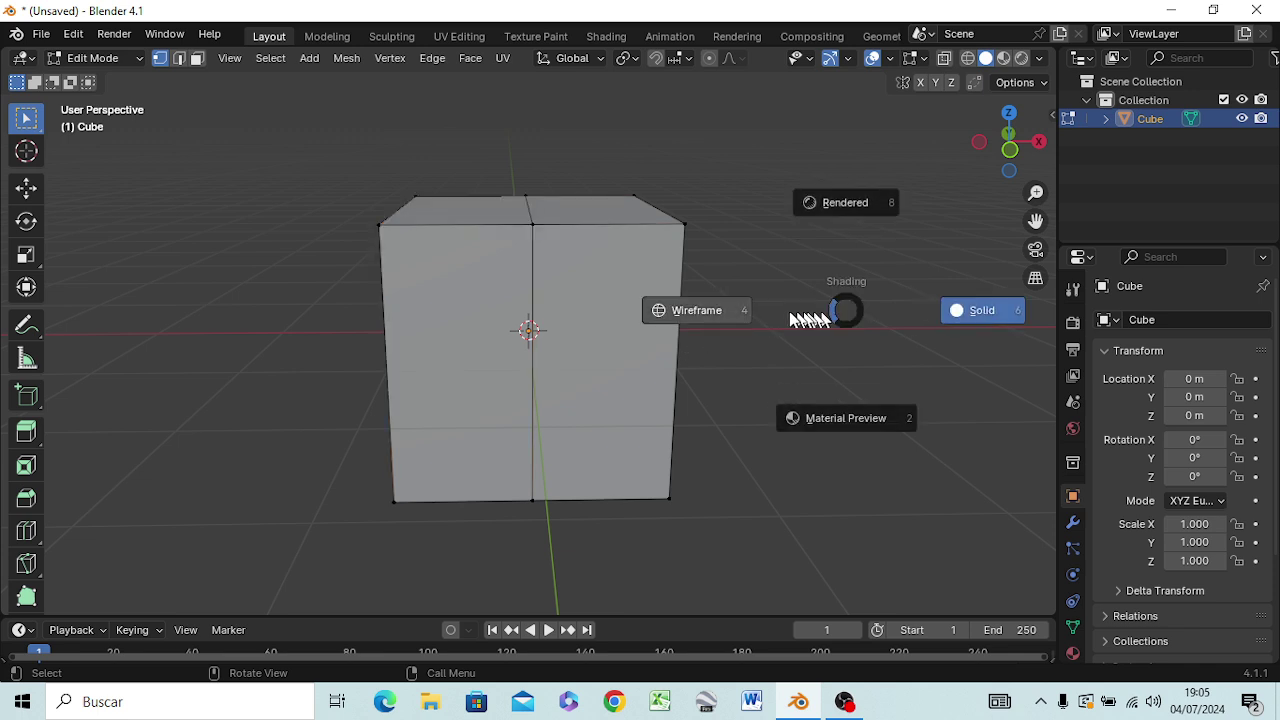
- In Wireframe, box-select and delete the left-half vertices, then return to Solid shading
{"action": "left_click", "coordinate": [703, 310]}
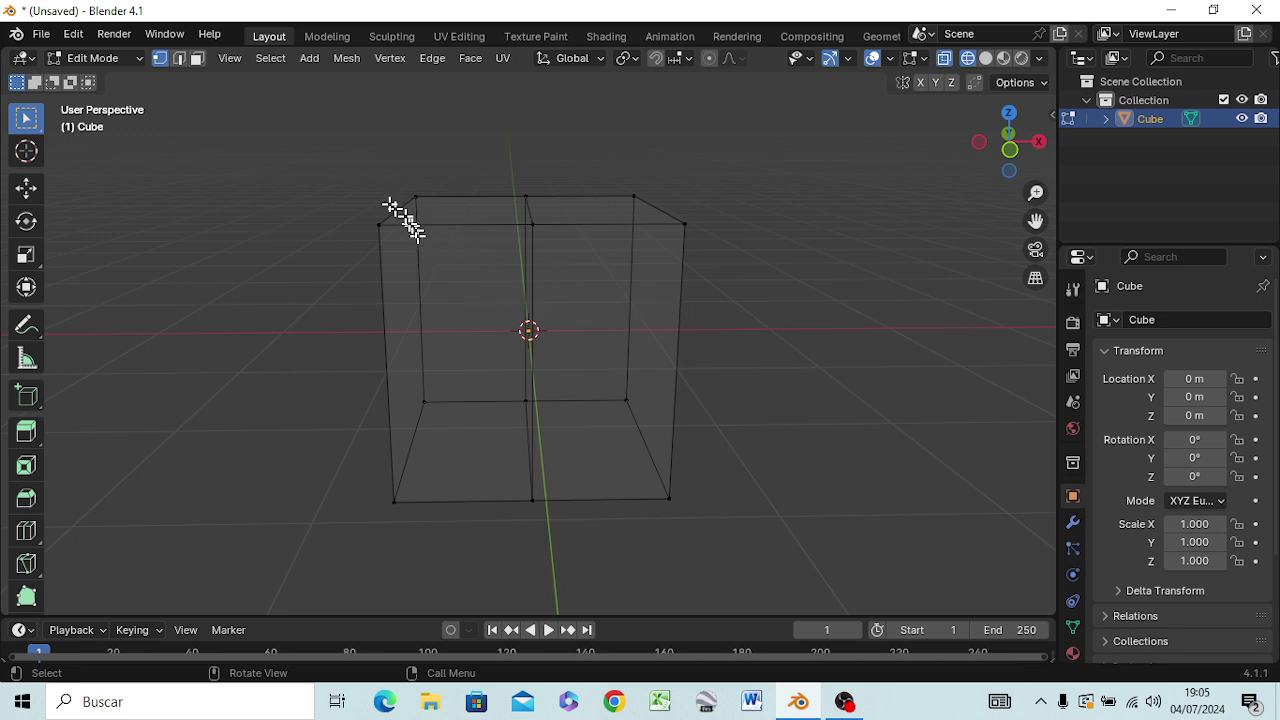
{"action": "mouse_move", "coordinate": [314, 131]}
{"action": "left_mouse_down"}
{"action": "mouse_move", "coordinate": [446, 545]}
{"action": "mouse_move", "coordinate": [450, 535]}
{"action": "left_mouse_up"}
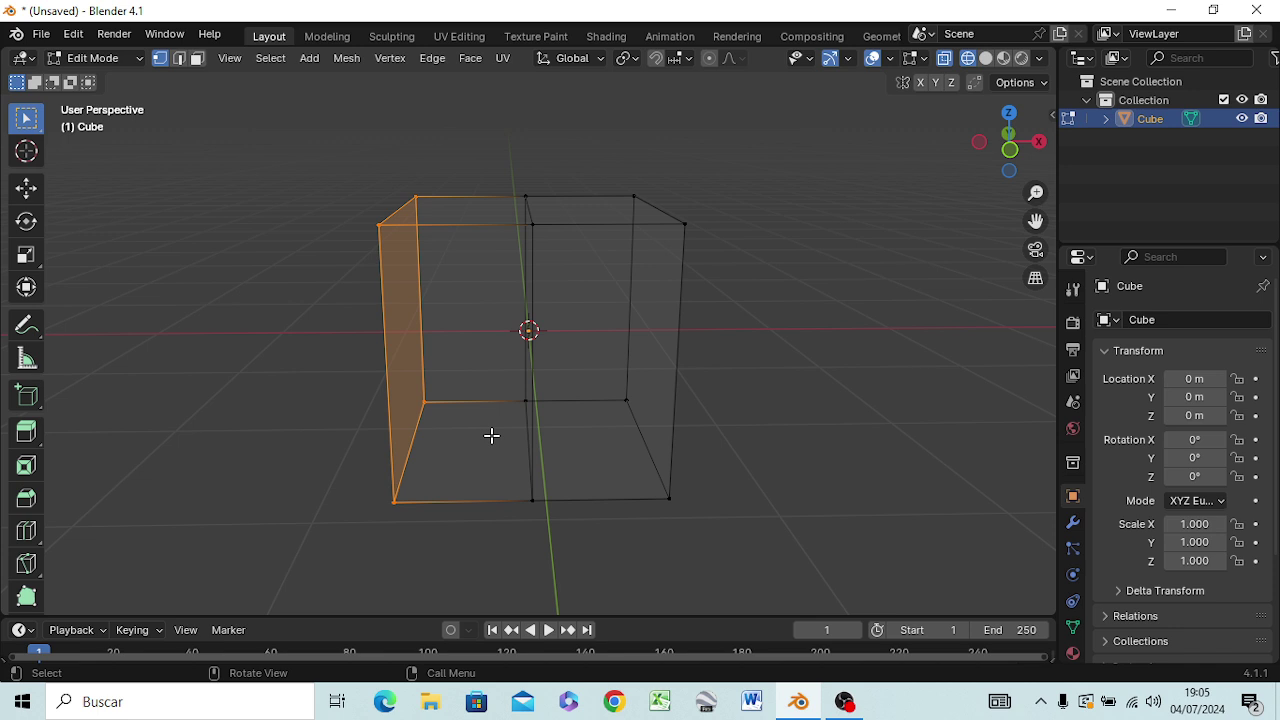
{"action": "key", "text": "x"}
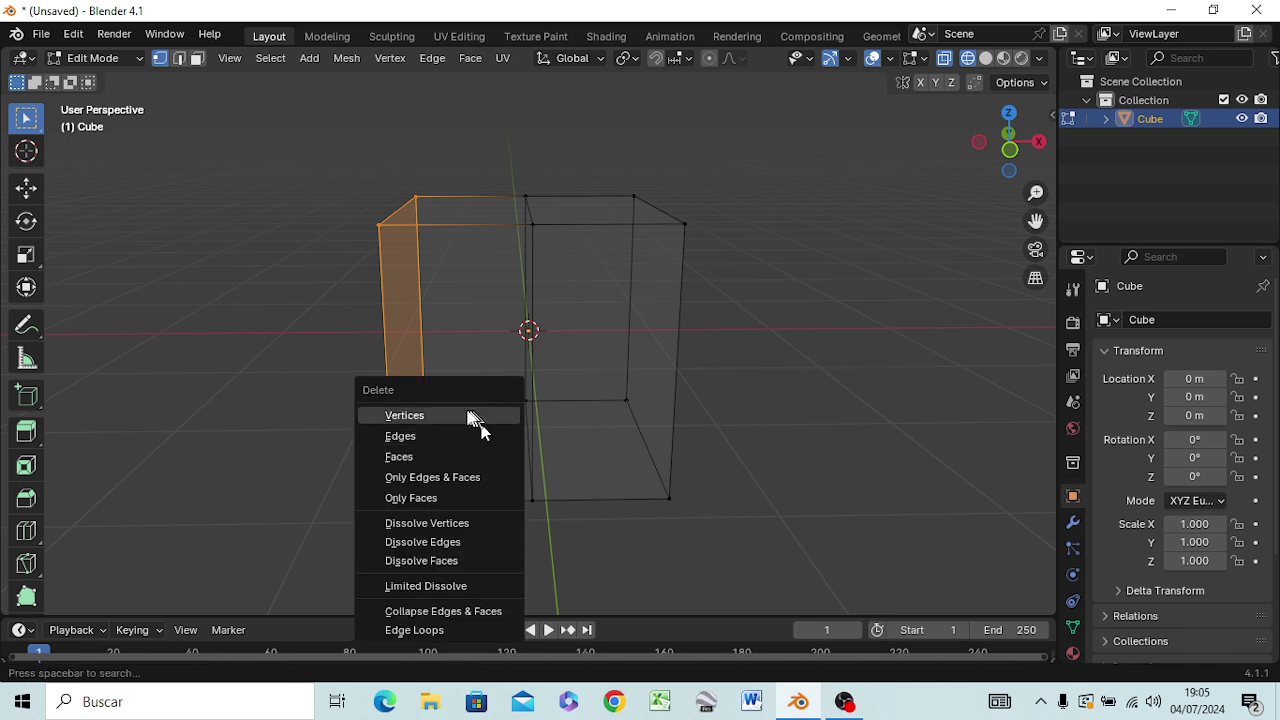
{"action": "left_click", "coordinate": [468, 414]}
{"action": "mouse_move", "coordinate": [430, 399]}
{"action": "middle_mouse_down"}
{"action": "mouse_move", "coordinate": [491, 414]}
{"action": "mouse_move", "coordinate": [551, 371]}
{"action": "mouse_move", "coordinate": [571, 320]}
{"action": "mouse_move", "coordinate": [540, 422]}
{"action": "mouse_move", "coordinate": [434, 349]}
{"action": "mouse_move", "coordinate": [505, 347]}
{"action": "mouse_move", "coordinate": [516, 361]}
{"action": "middle_mouse_up"}
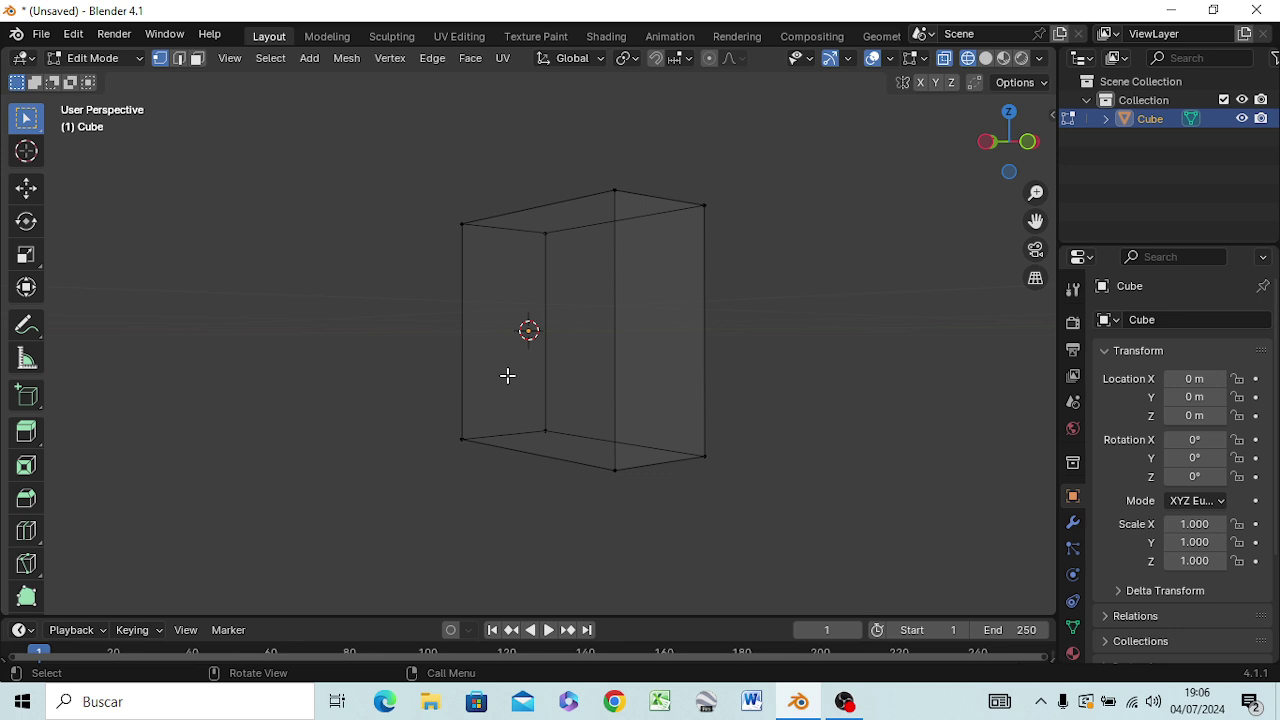
{"action": "key", "text": "z"}
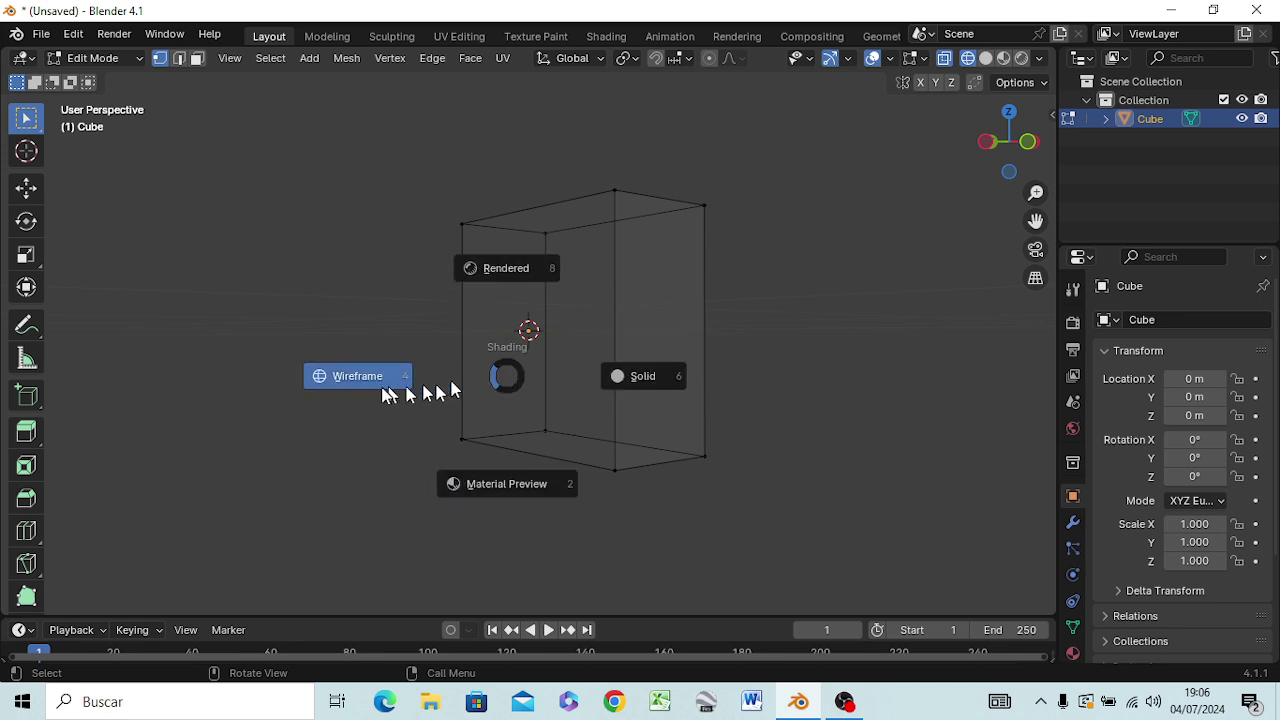
{"action": "left_click", "coordinate": [622, 373]}
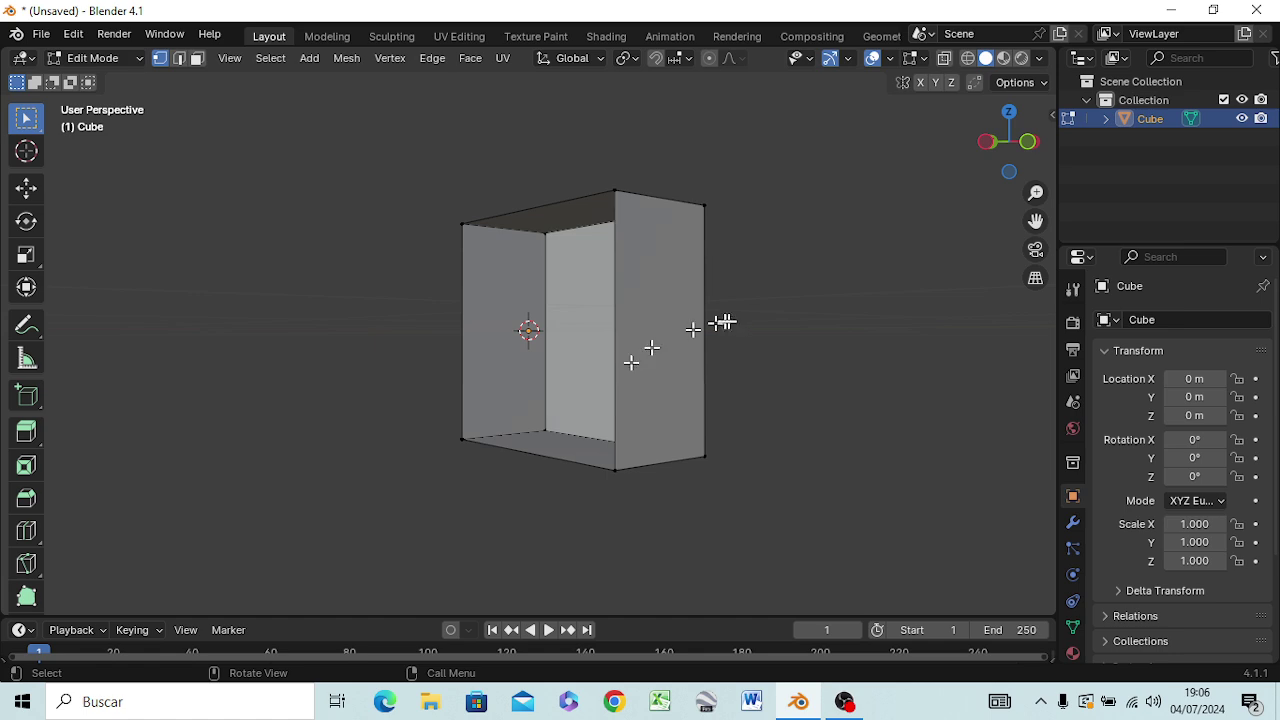
- Switch the half-cube to Object Mode and look at it in Front Orthographic view
{"action": "mouse_move", "coordinate": [723, 323]}
{"action": "middle_mouse_down"}
{"action": "mouse_move", "coordinate": [560, 405]}
{"action": "mouse_move", "coordinate": [466, 337]}
{"action": "mouse_move", "coordinate": [603, 371]}
{"action": "mouse_move", "coordinate": [714, 309]}
{"action": "mouse_move", "coordinate": [760, 238]}
{"action": "mouse_move", "coordinate": [857, 329]}
{"action": "mouse_move", "coordinate": [737, 354]}
{"action": "mouse_move", "coordinate": [802, 345]}
{"action": "mouse_move", "coordinate": [714, 389]}
{"action": "mouse_move", "coordinate": [646, 357]}
{"action": "mouse_move", "coordinate": [646, 316]}
{"action": "mouse_move", "coordinate": [651, 337]}
{"action": "middle_mouse_up"}
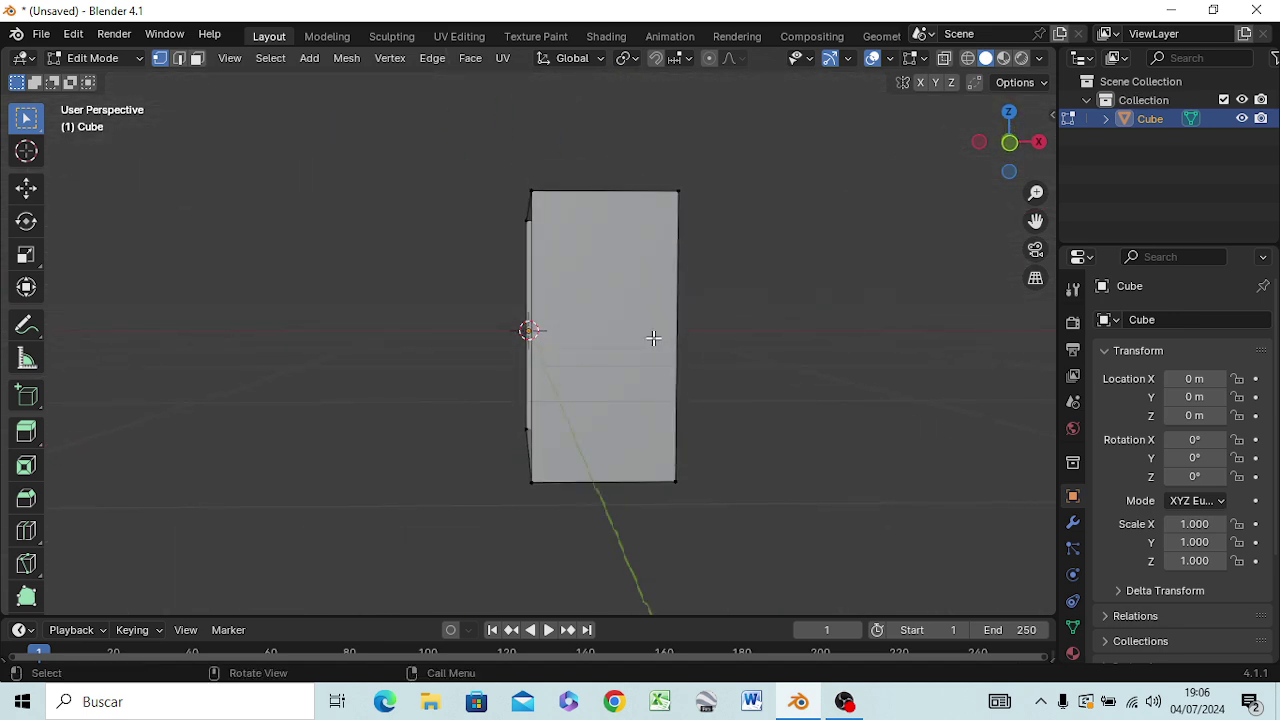
{"action": "key", "text": "Tab"}
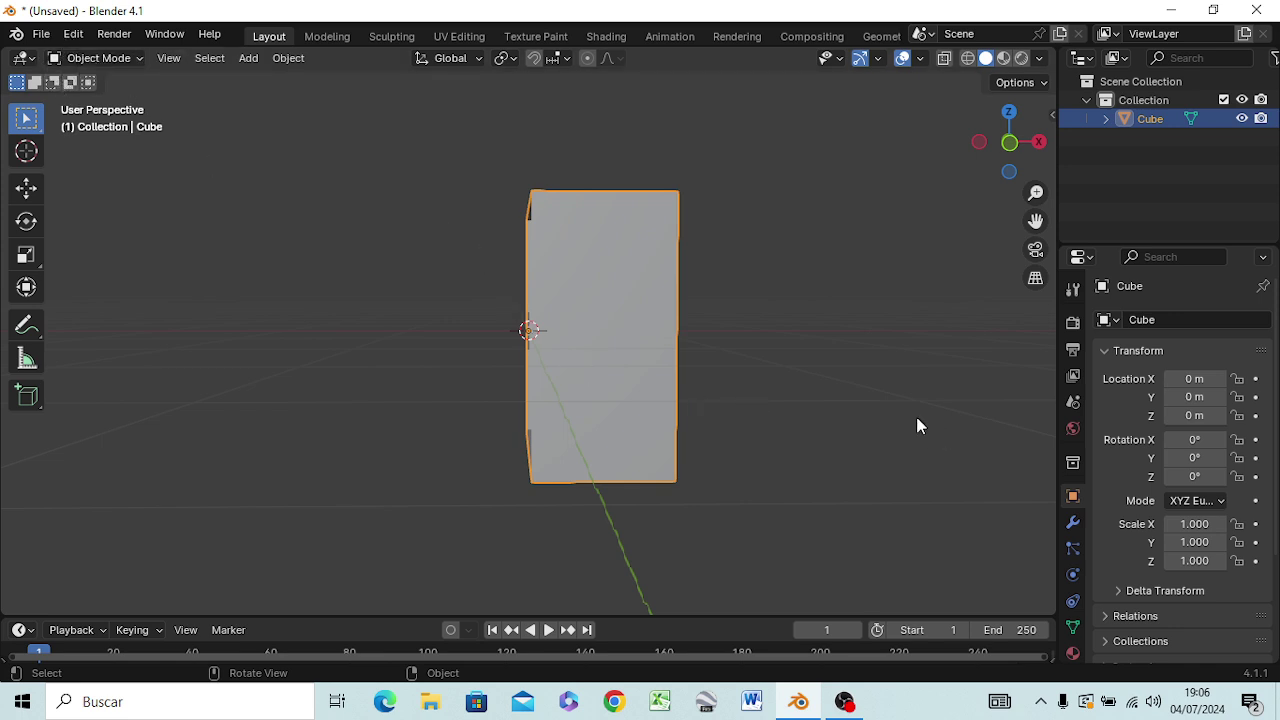
{"action": "key", "text": "KP_1"}
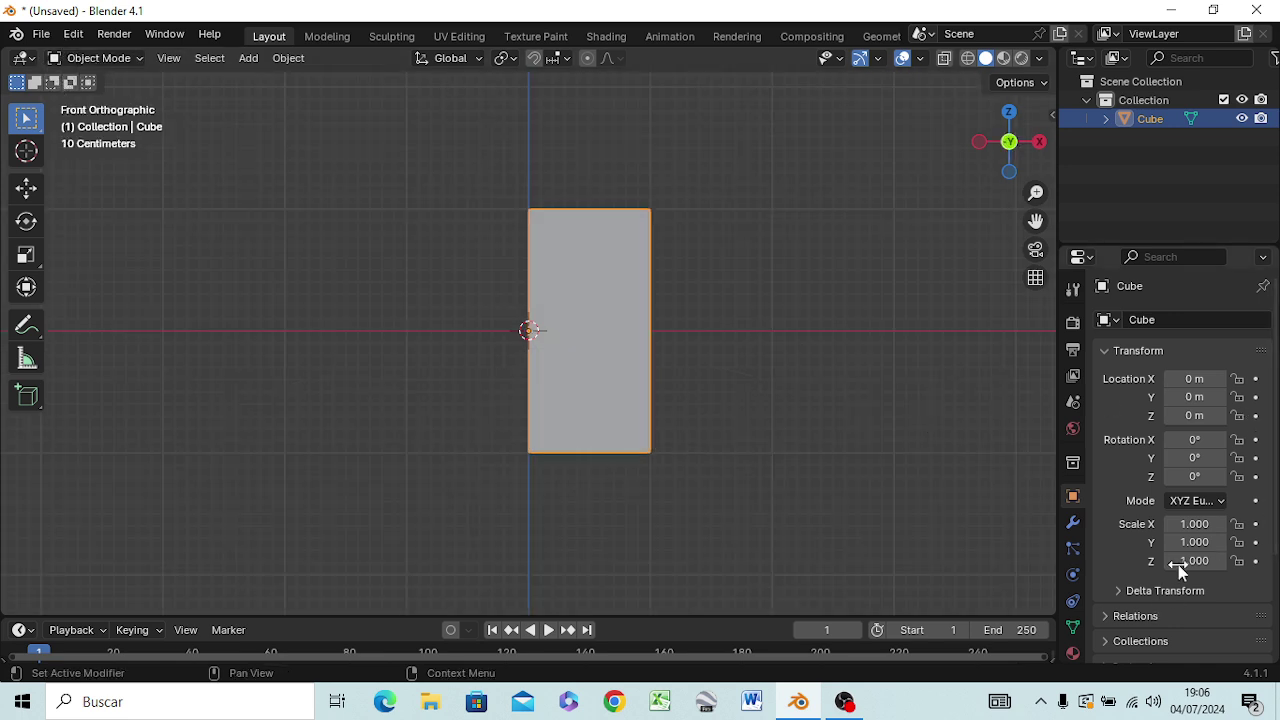
- Add a Mirror modifier on X from the modifier search and orbit to check the whole cube
{"action": "left_click", "coordinate": [1074, 527]}
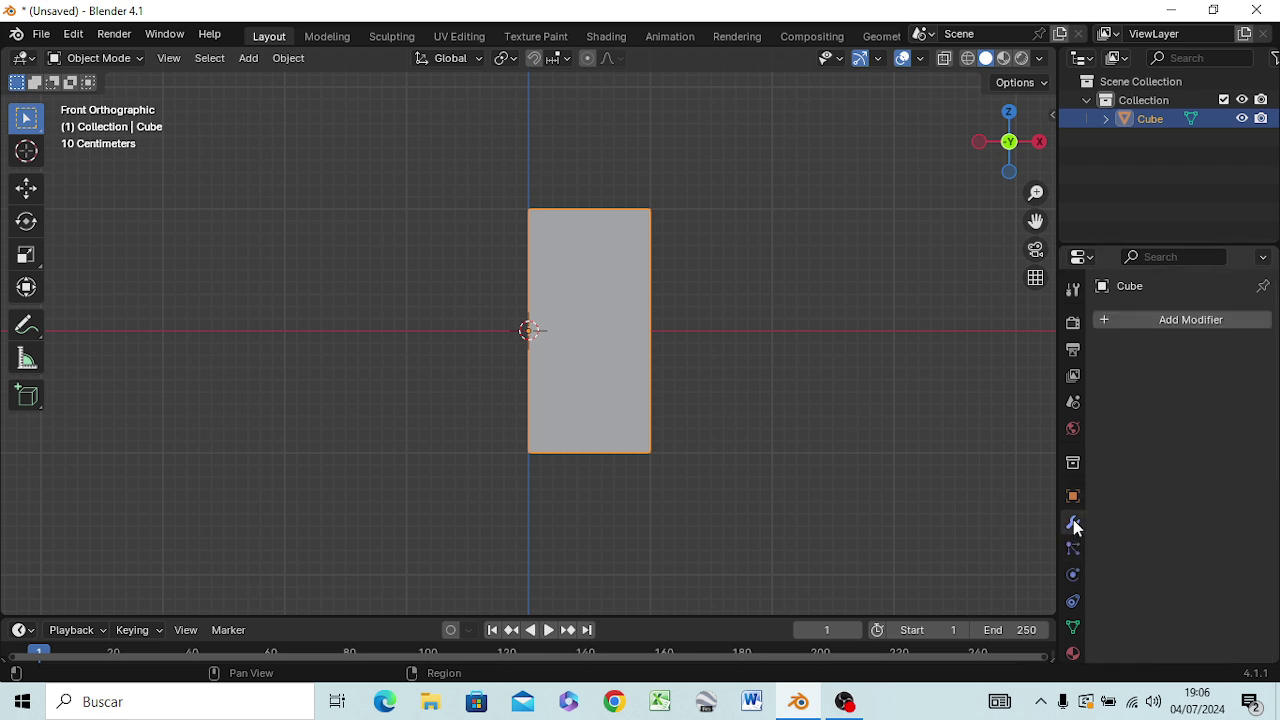
{"action": "left_click", "coordinate": [1183, 322]}
{"action": "left_click", "coordinate": [1135, 321]}
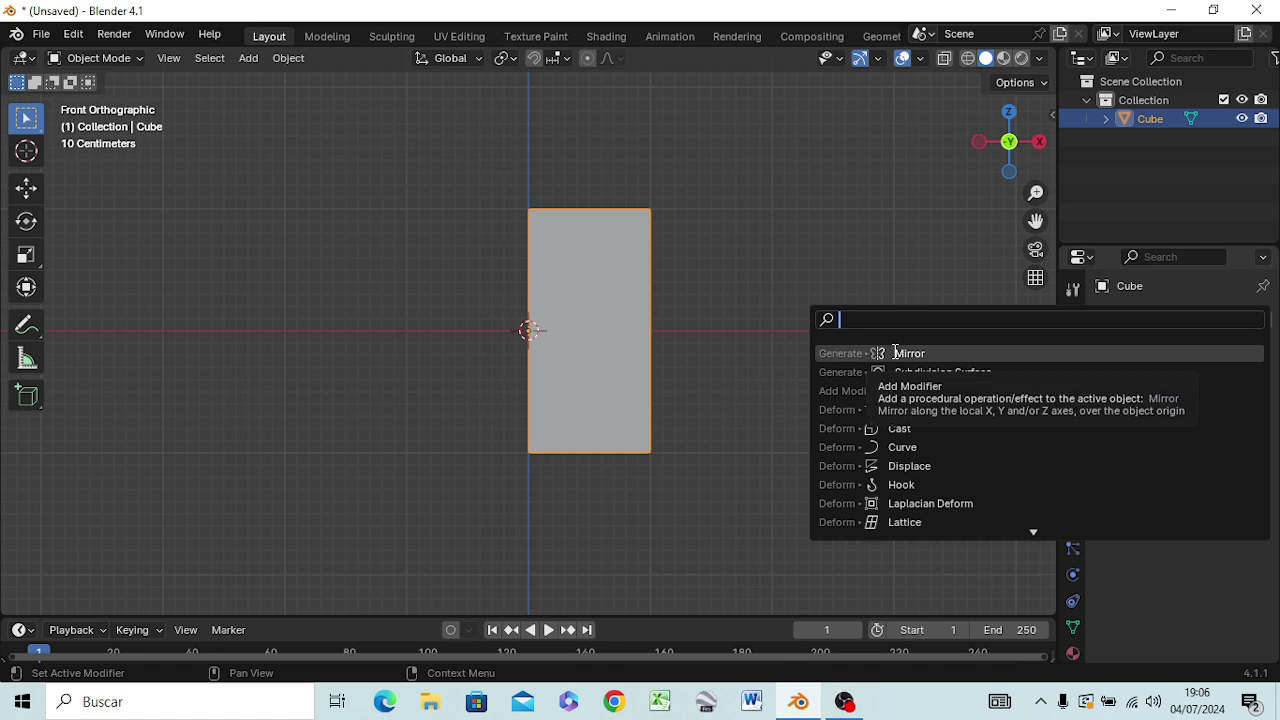
{"action": "left_click", "coordinate": [908, 353]}
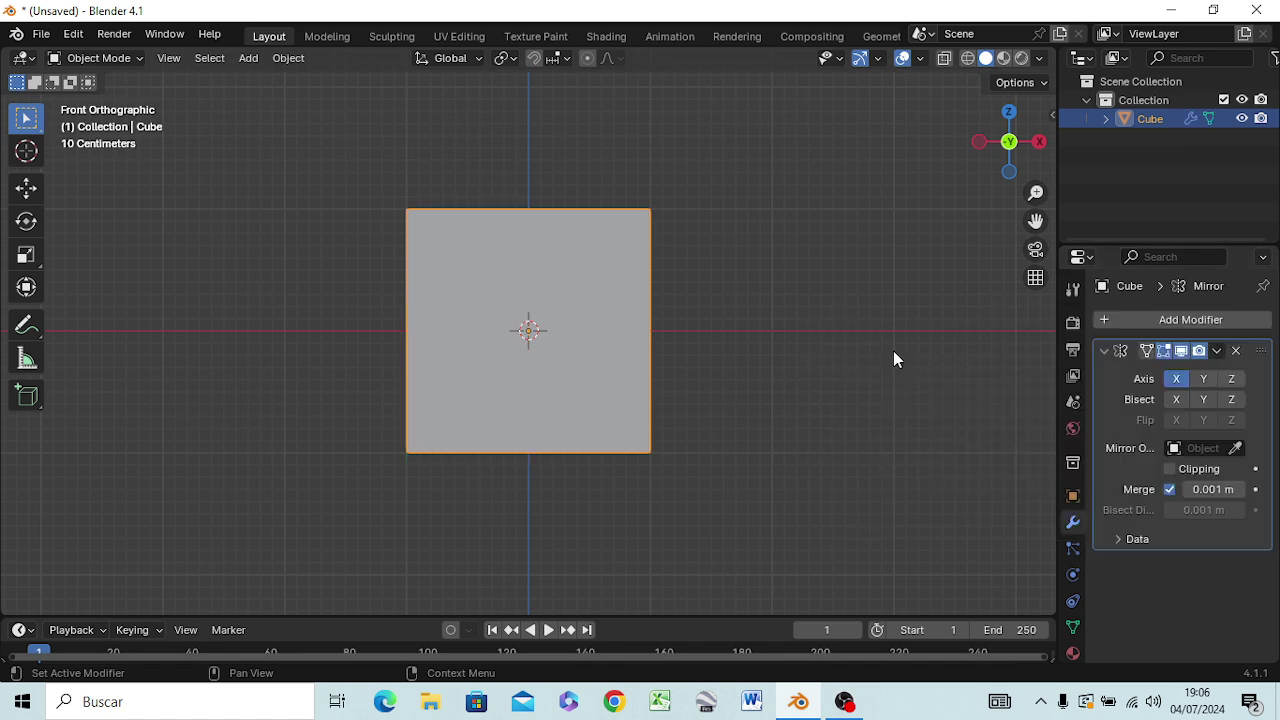
{"action": "middle_click_drag", "start_coordinate": [770, 385], "coordinate": [740, 355]}
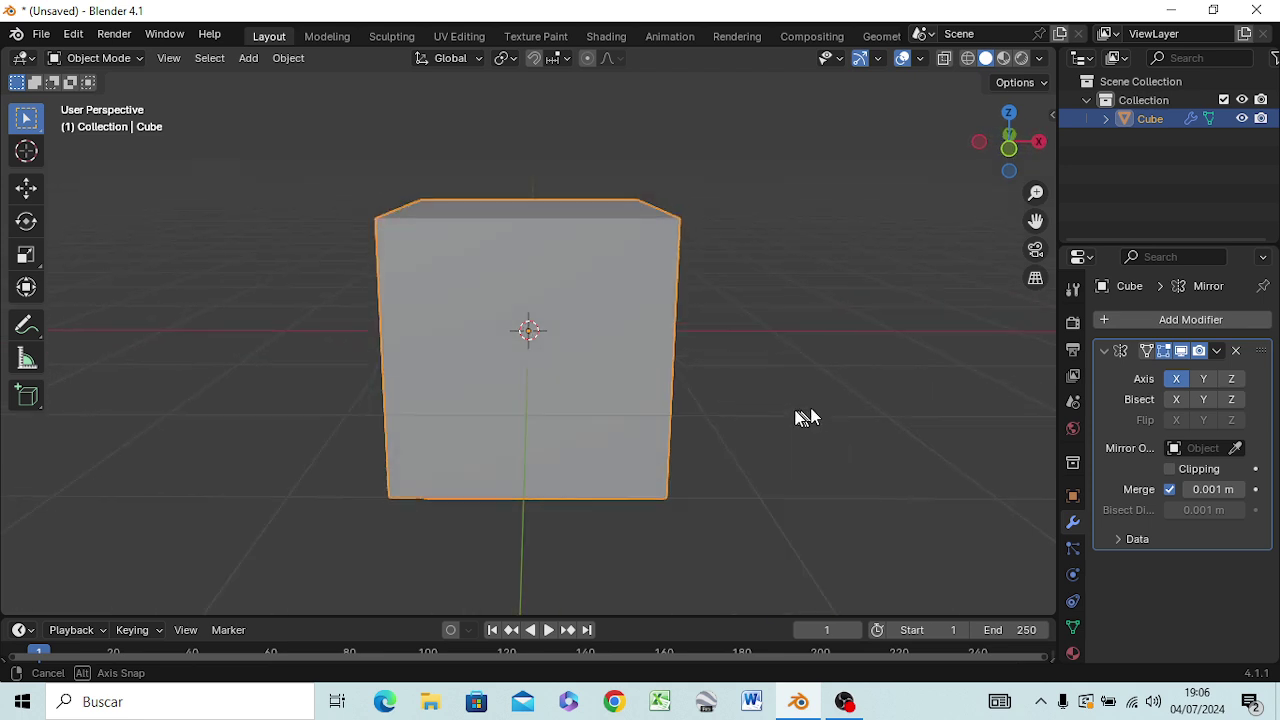
{"action": "middle_click_drag", "start_coordinate": [790, 338], "coordinate": [800, 400]}
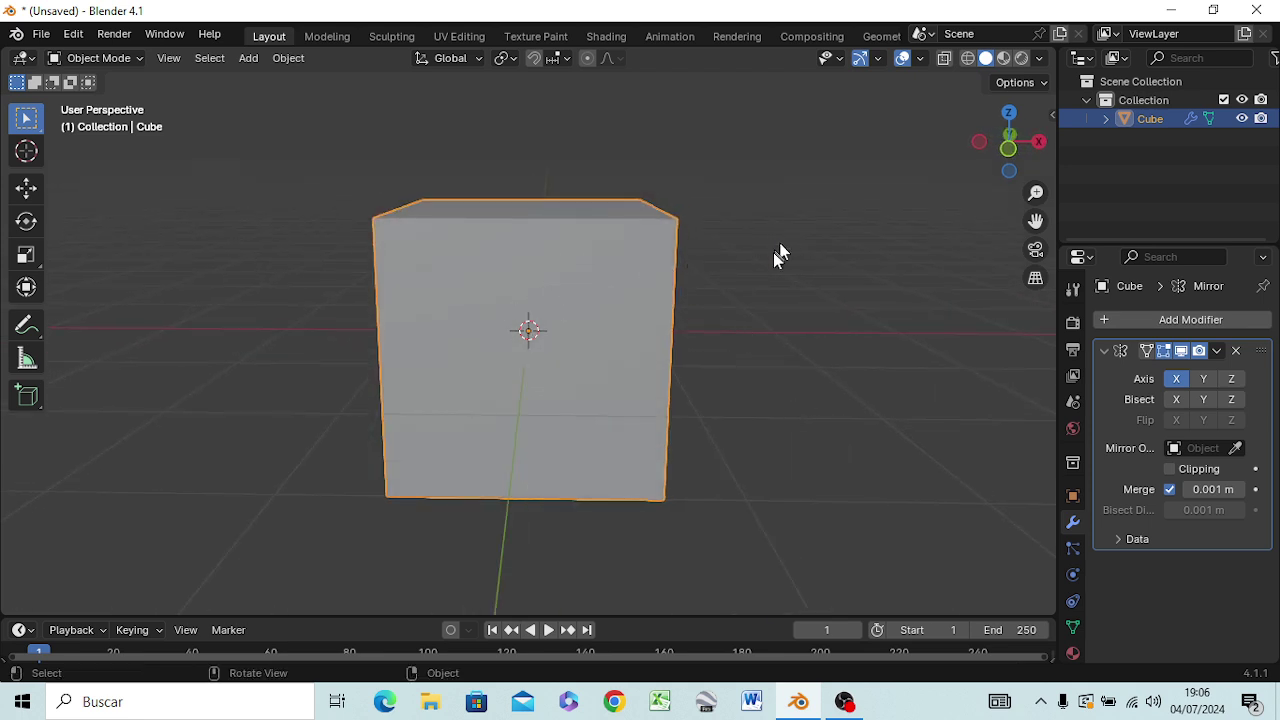
{"action": "key", "text": "Tab"}
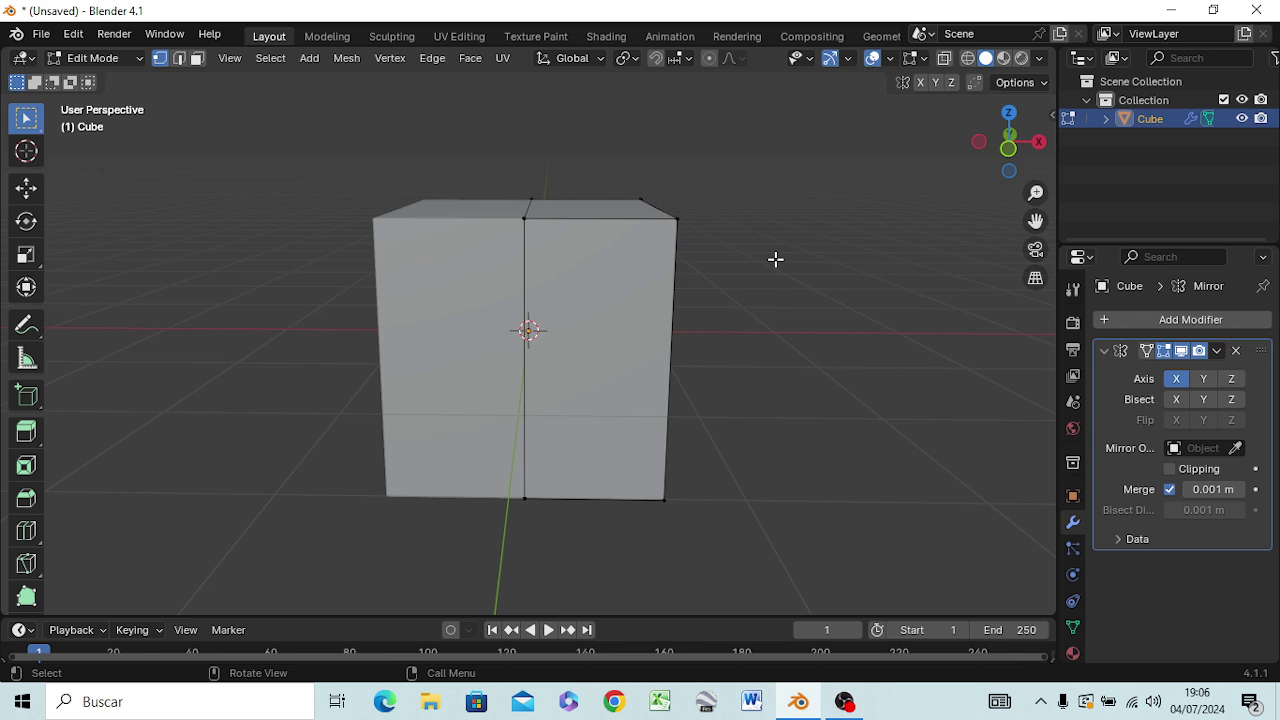
{"action": "left_click", "coordinate": [676, 219]}
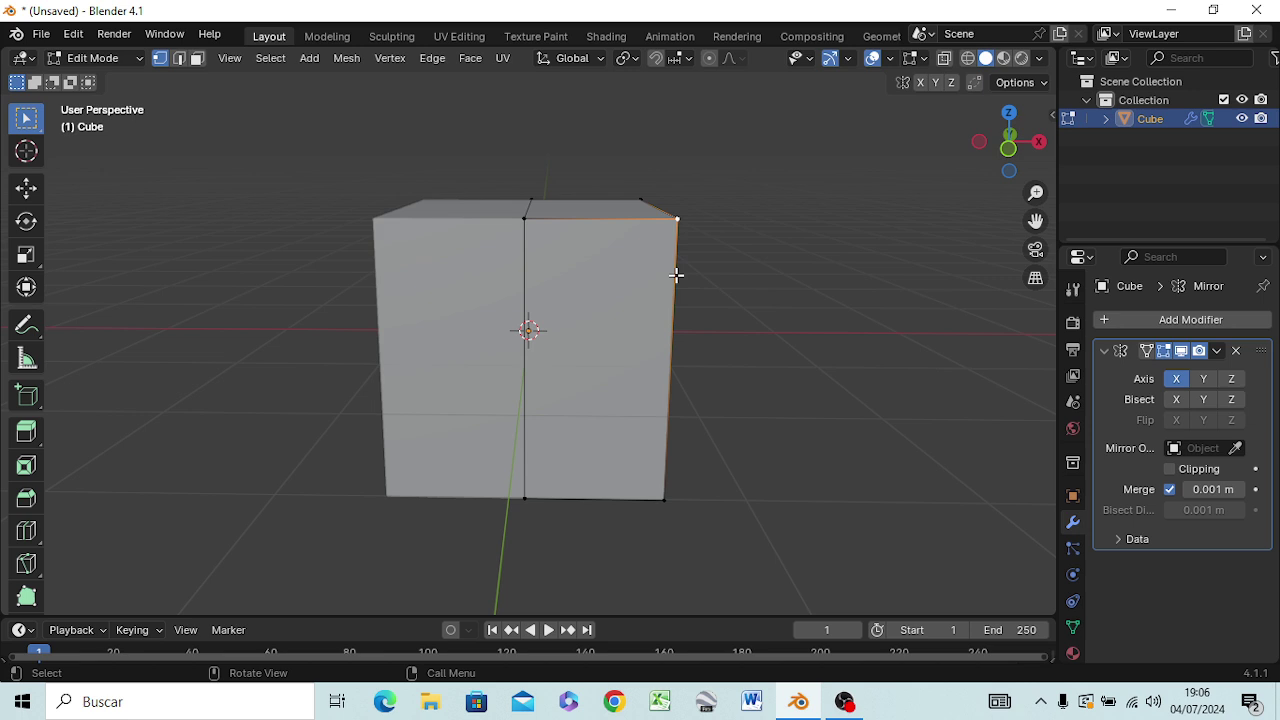
{"action": "key", "text": "g"}
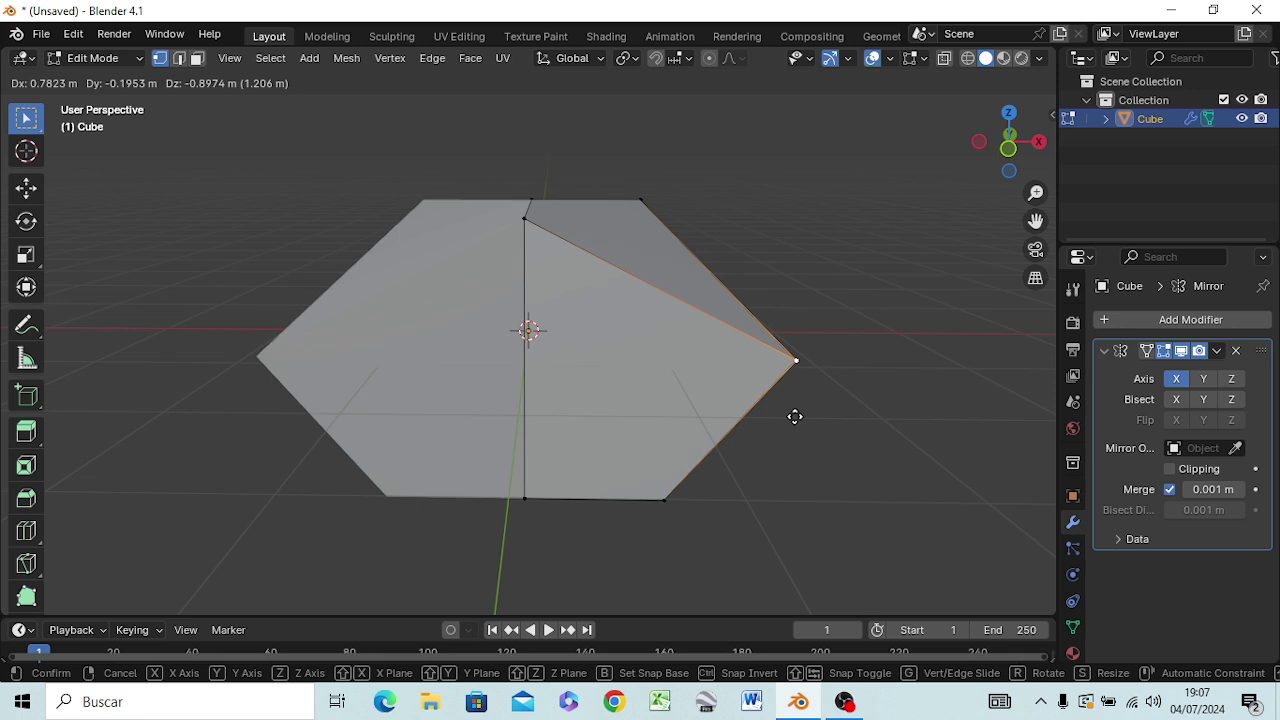
{"action": "key", "text": "Escape"}
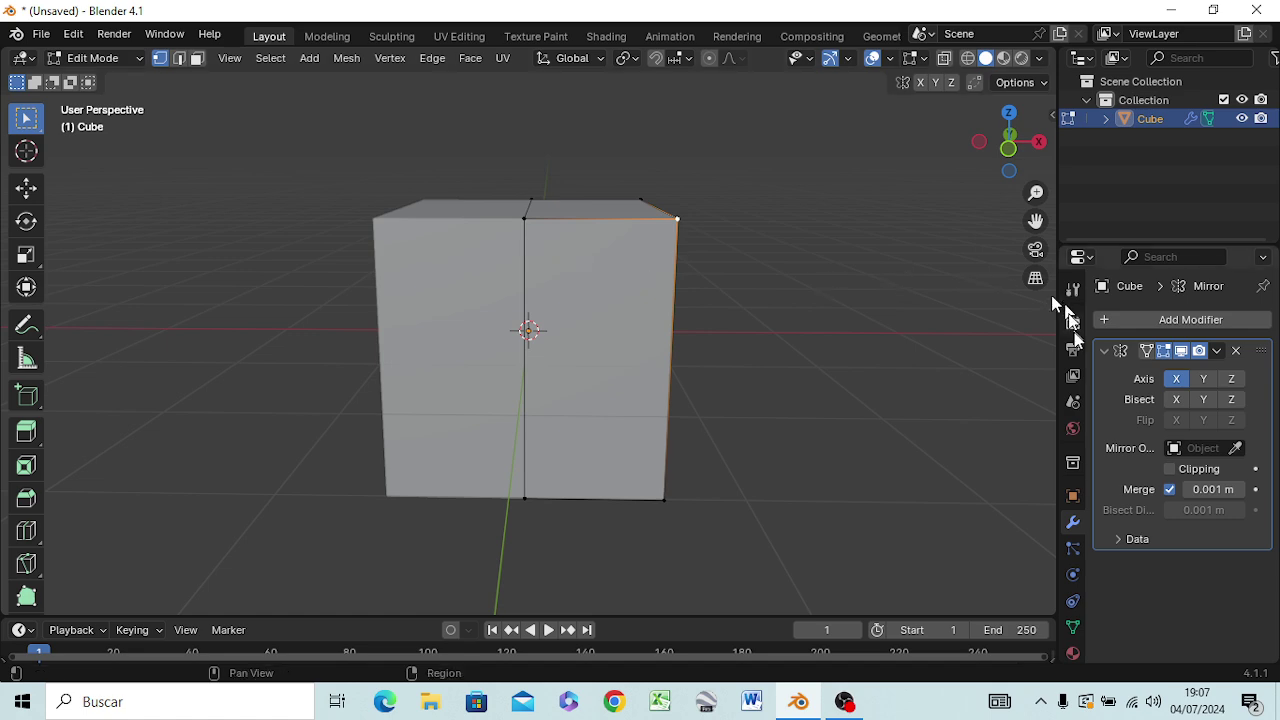
{"action": "left_click", "coordinate": [1165, 351]}
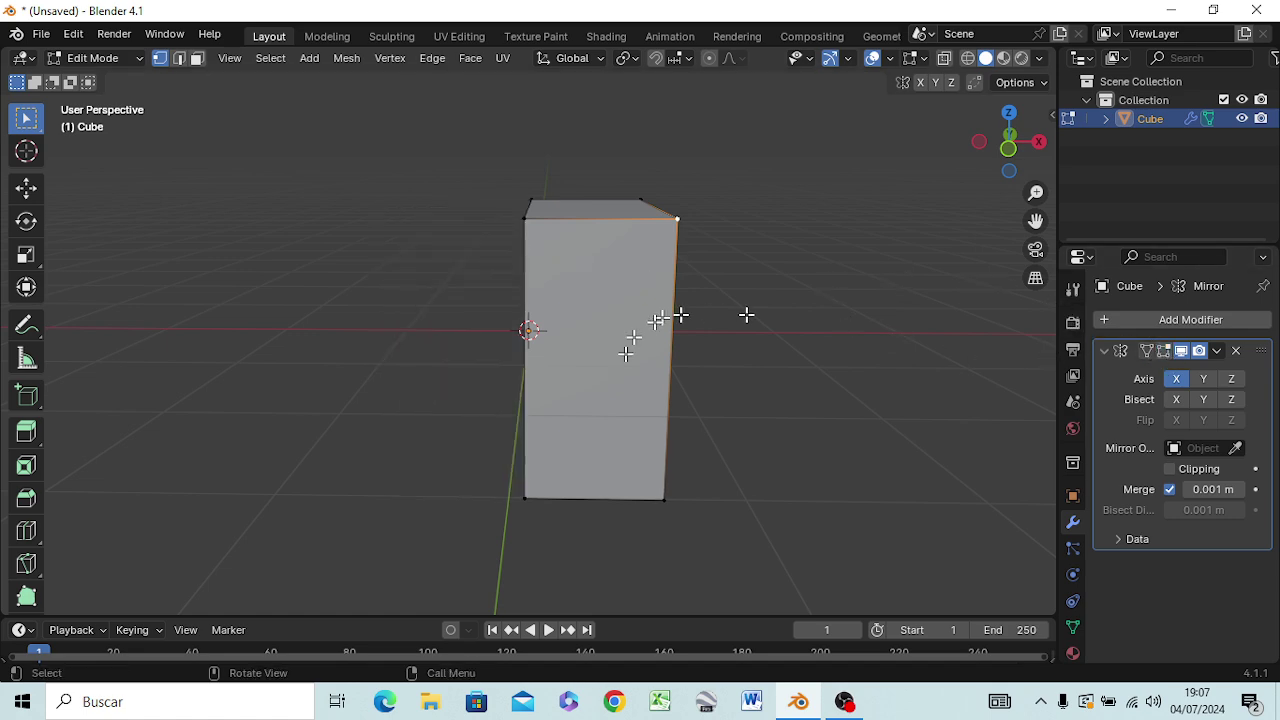
{"action": "mouse_move", "coordinate": [745, 315]}
{"action": "middle_mouse_down"}
{"action": "mouse_move", "coordinate": [830, 385]}
{"action": "mouse_move", "coordinate": [806, 380]}
{"action": "middle_mouse_up"}
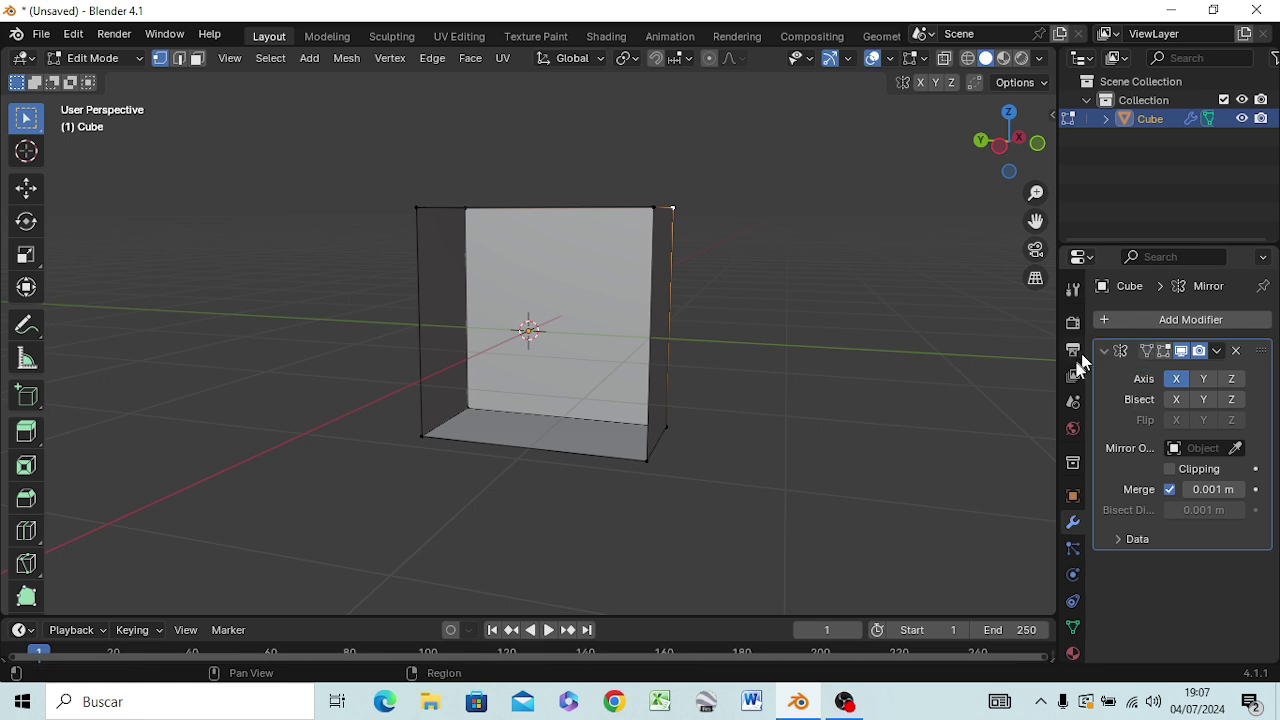
{"action": "left_click", "coordinate": [1163, 351]}
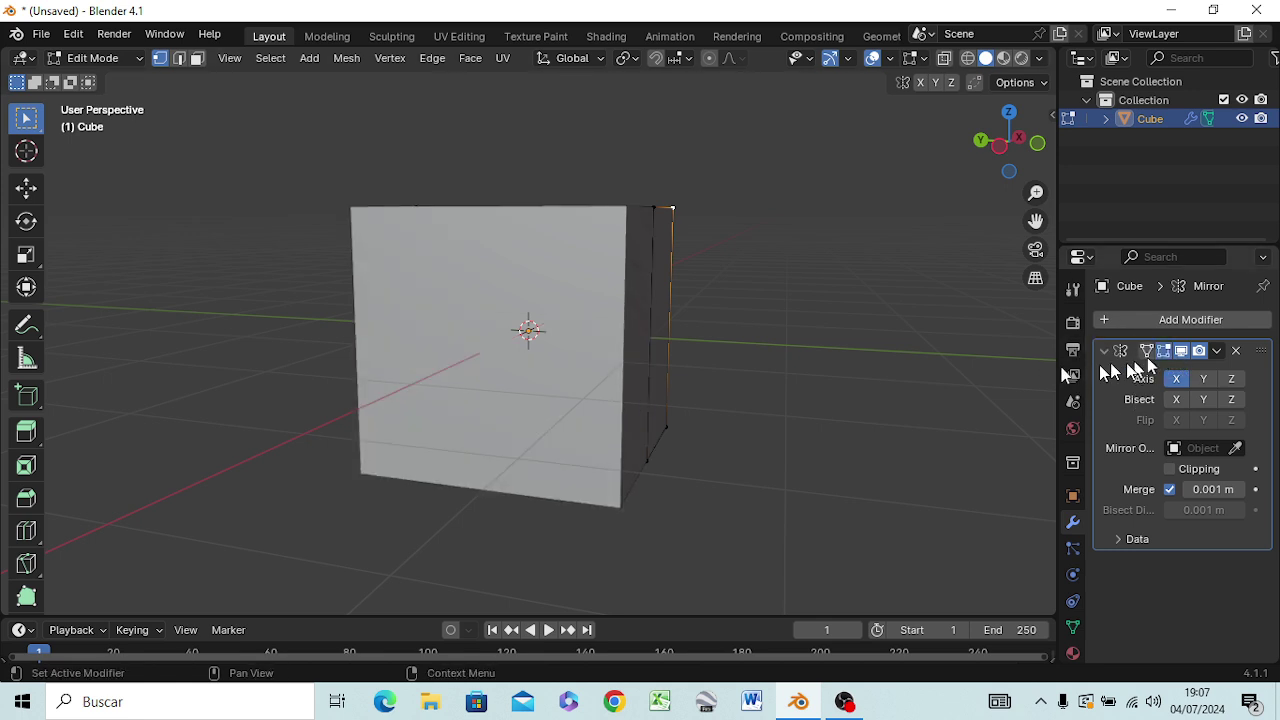
{"action": "mouse_move", "coordinate": [751, 351]}
{"action": "middle_mouse_down"}
{"action": "mouse_move", "coordinate": [645, 410]}
{"action": "mouse_move", "coordinate": [586, 330]}
{"action": "middle_mouse_up"}
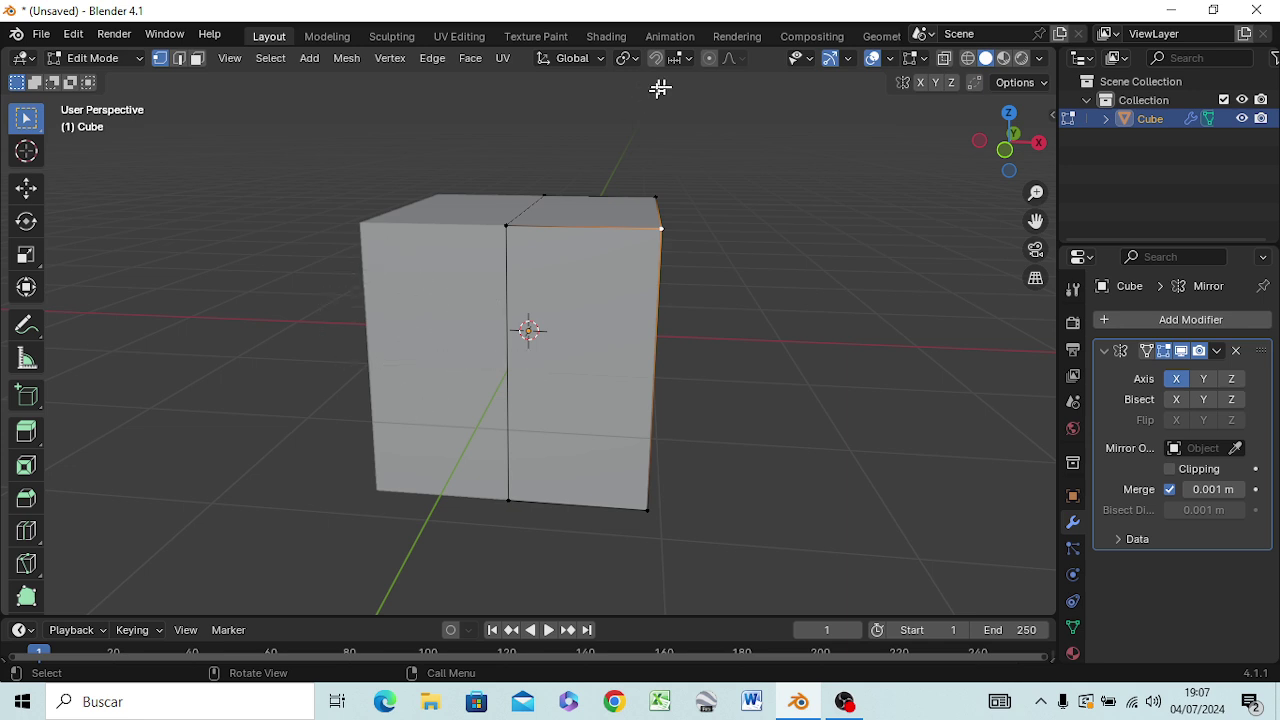
{"action": "mouse_move", "coordinate": [780, 358]}
{"action": "middle_mouse_down"}
{"action": "mouse_move", "coordinate": [593, 366]}
{"action": "mouse_move", "coordinate": [606, 263]}
{"action": "mouse_move", "coordinate": [620, 317]}
{"action": "mouse_move", "coordinate": [734, 291]}
{"action": "mouse_move", "coordinate": [796, 215]}
{"action": "mouse_move", "coordinate": [803, 134]}
{"action": "mouse_move", "coordinate": [777, 209]}
{"action": "mouse_move", "coordinate": [720, 297]}
{"action": "mouse_move", "coordinate": [631, 351]}
{"action": "mouse_move", "coordinate": [609, 349]}
{"action": "mouse_move", "coordinate": [620, 309]}
{"action": "middle_mouse_up"}
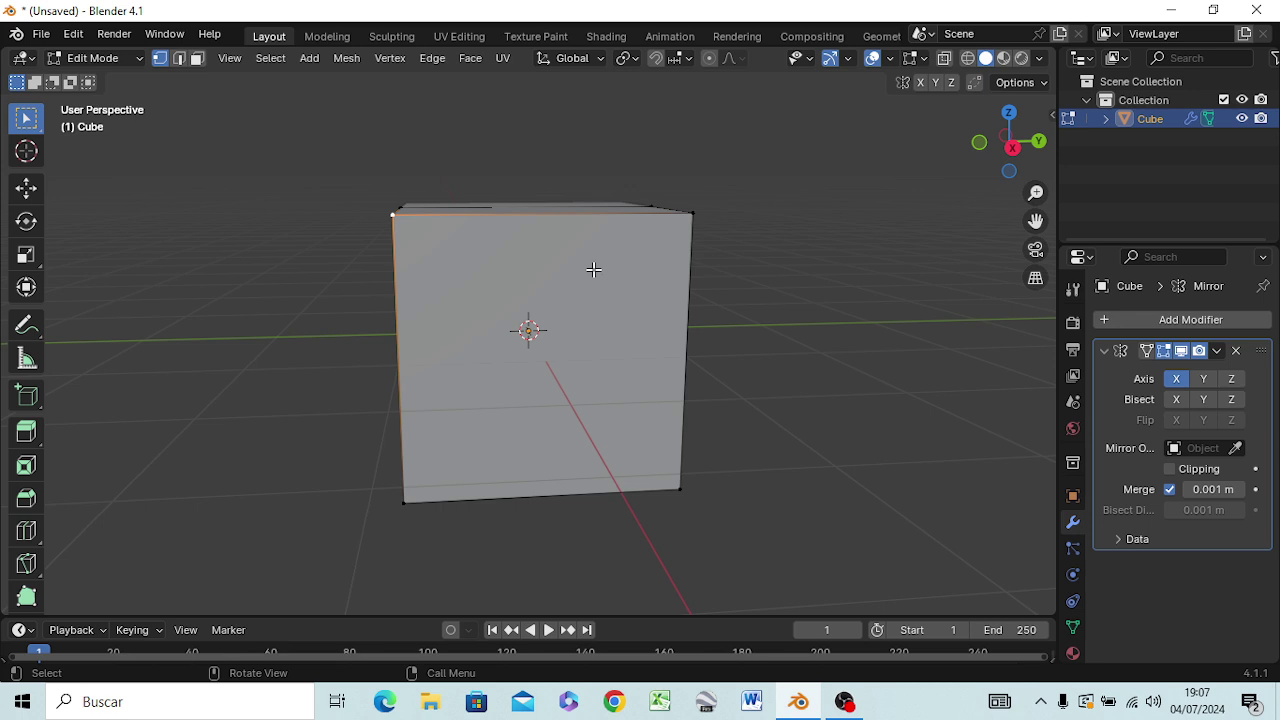
{"action": "key", "text": "ctrl+r"}
{"action": "key", "text": "3"}
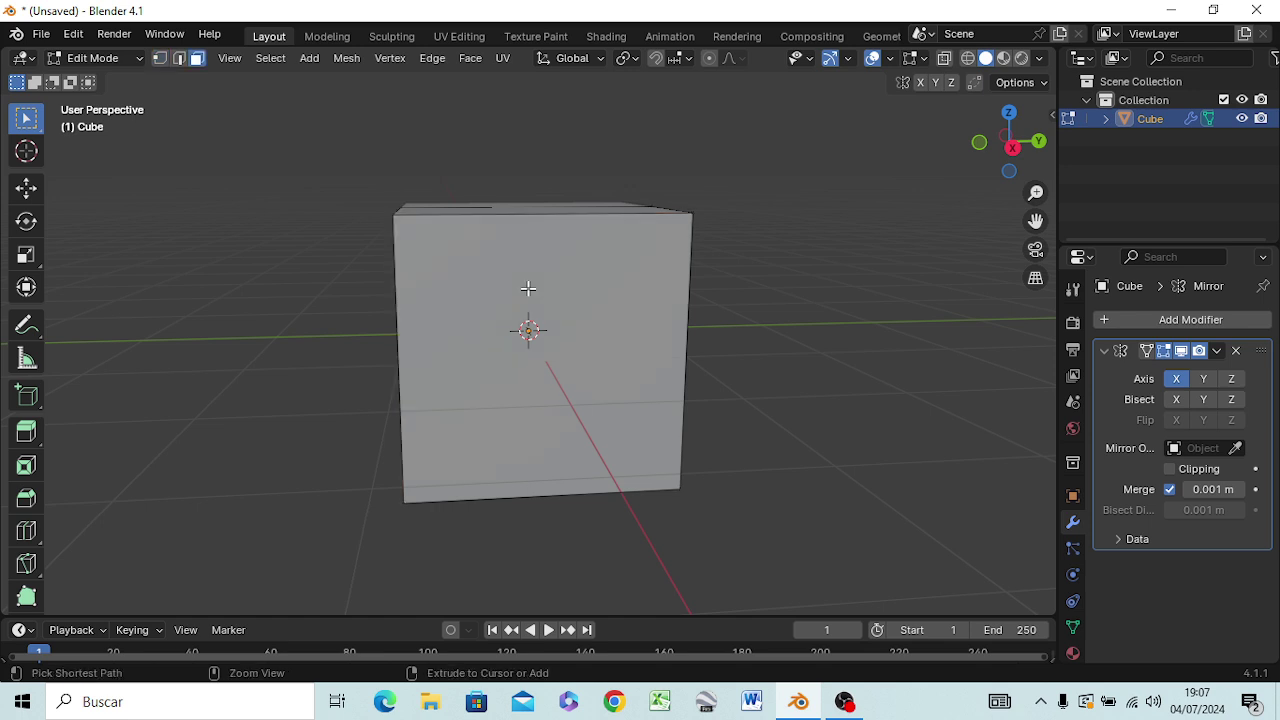
- Add two vertical edge loops around the cube with a 2-cut loop cut
{"action": "key", "text": "ctrl+r"}
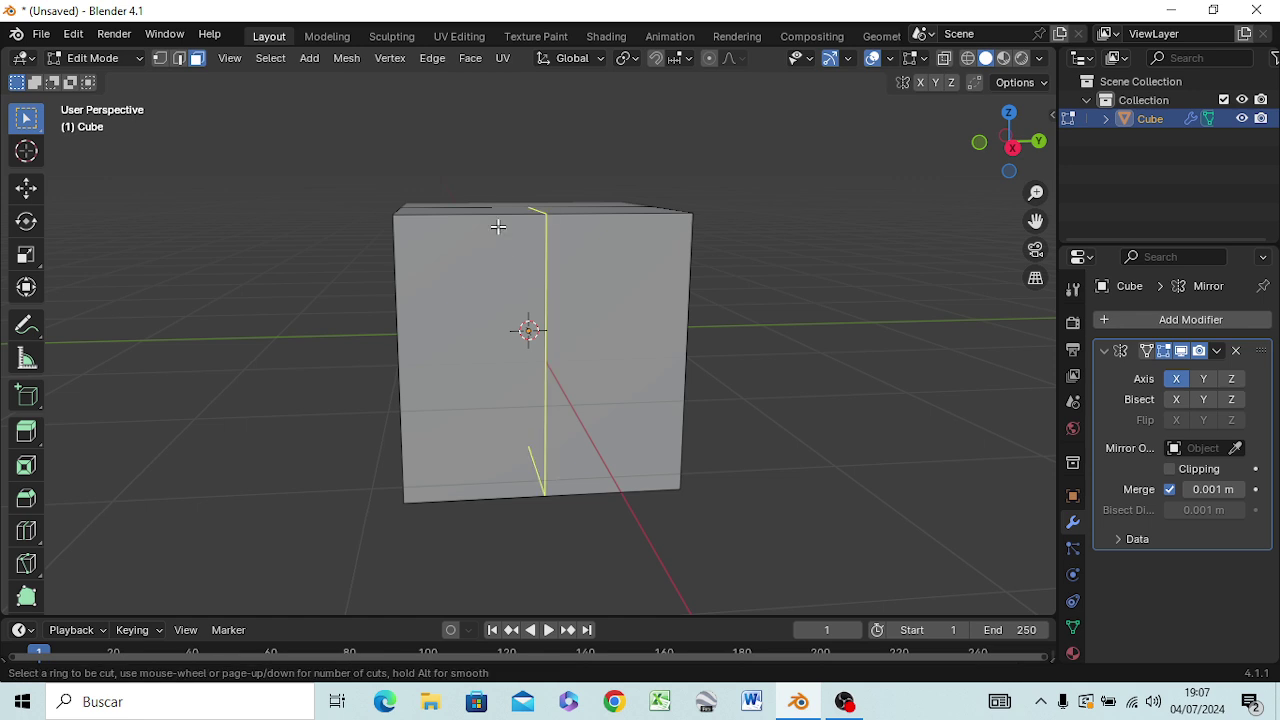
{"action": "scroll", "coordinate": [498, 227], "scroll_direction": "up", "scroll_amount": 1}
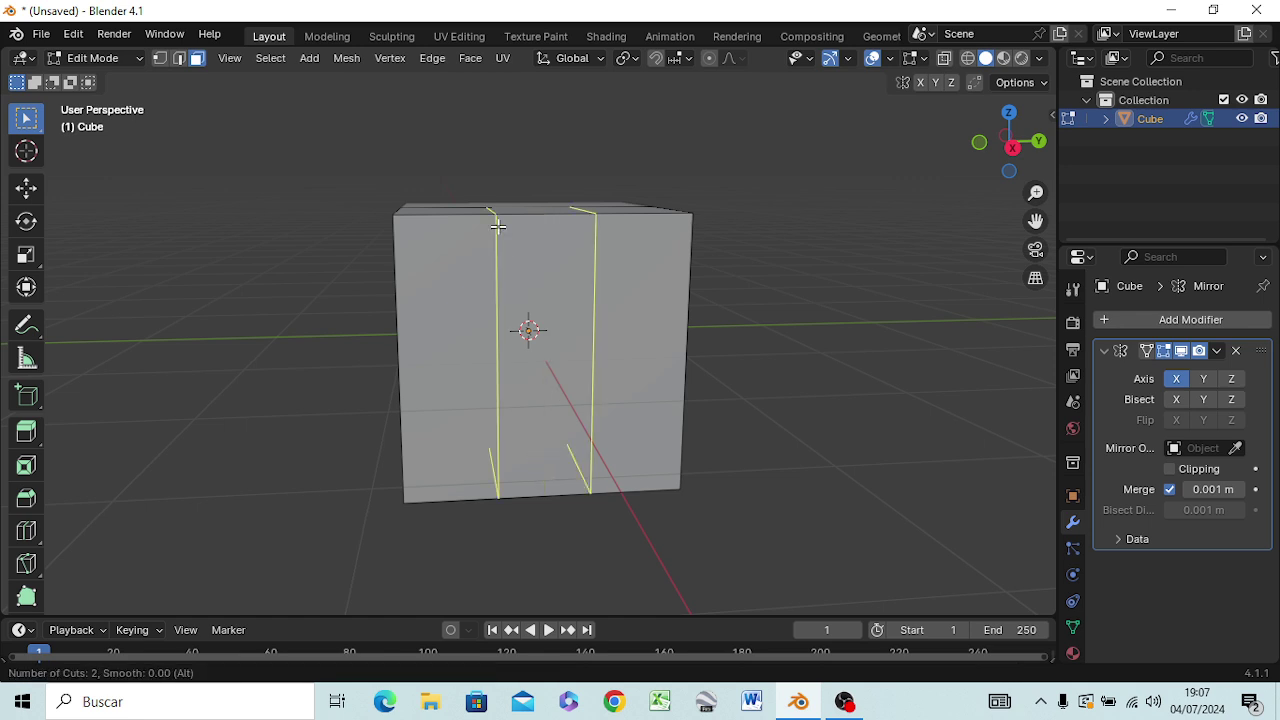
{"action": "left_click", "coordinate": [498, 227]}
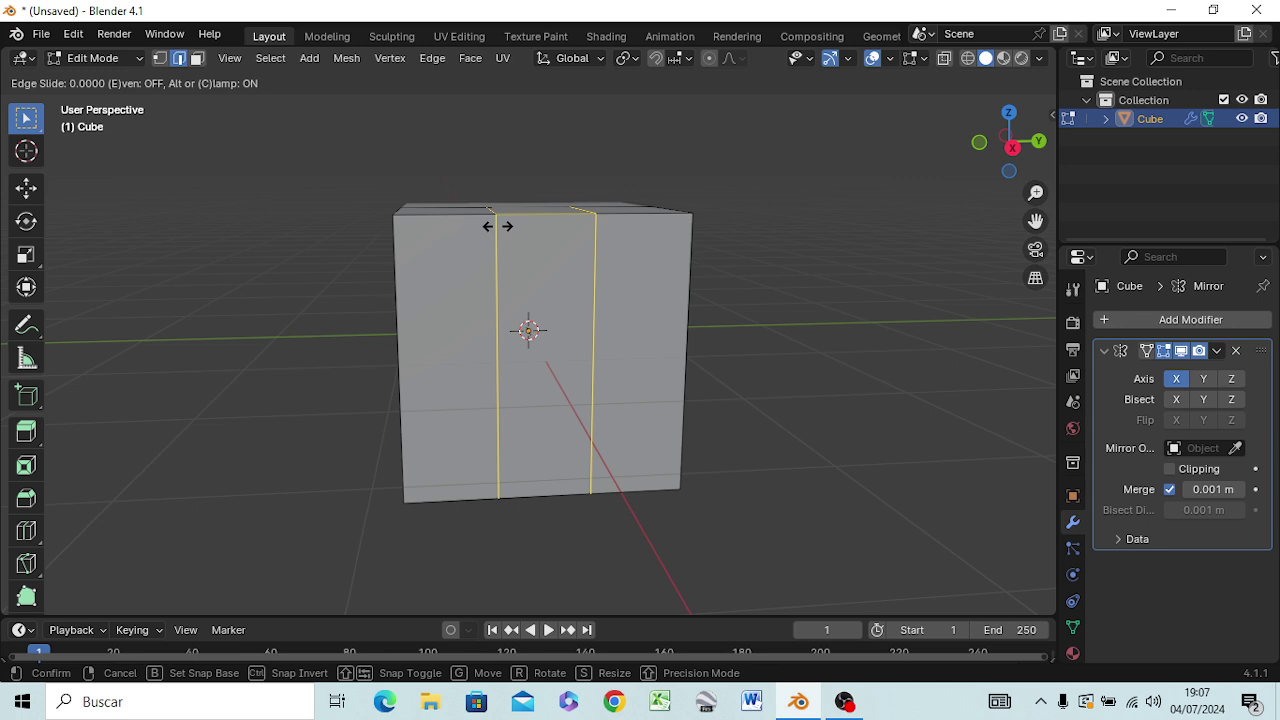
{"action": "left_click", "coordinate": [498, 227]}
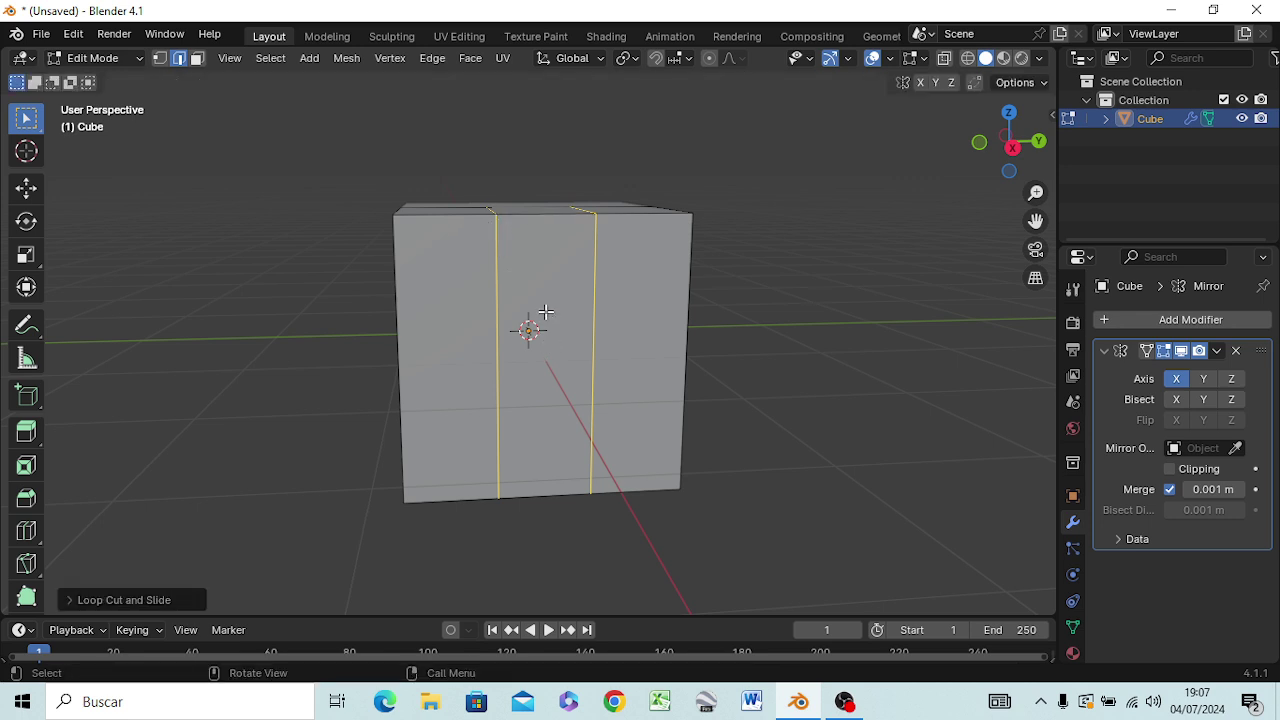
- Add a horizontal edge loop slid above the cube's middle, then view from the side
{"action": "key", "text": "ctrl"}
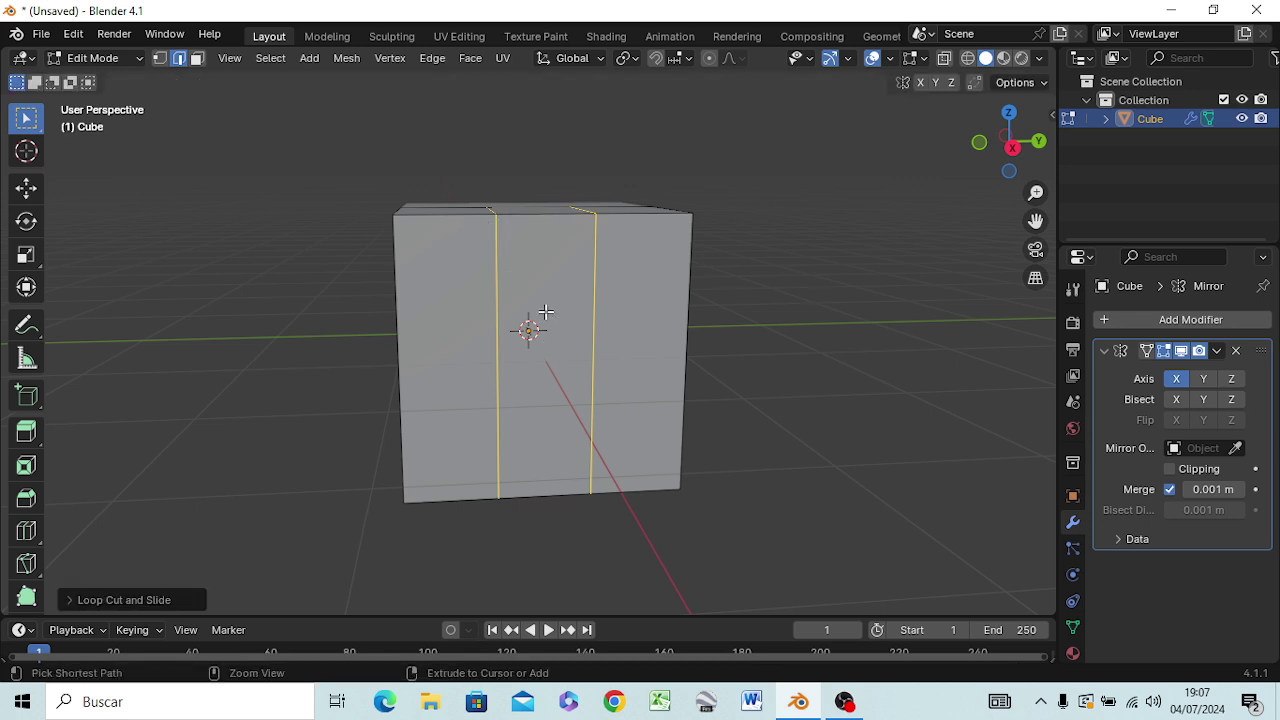
{"action": "key", "text": "ctrl+r"}
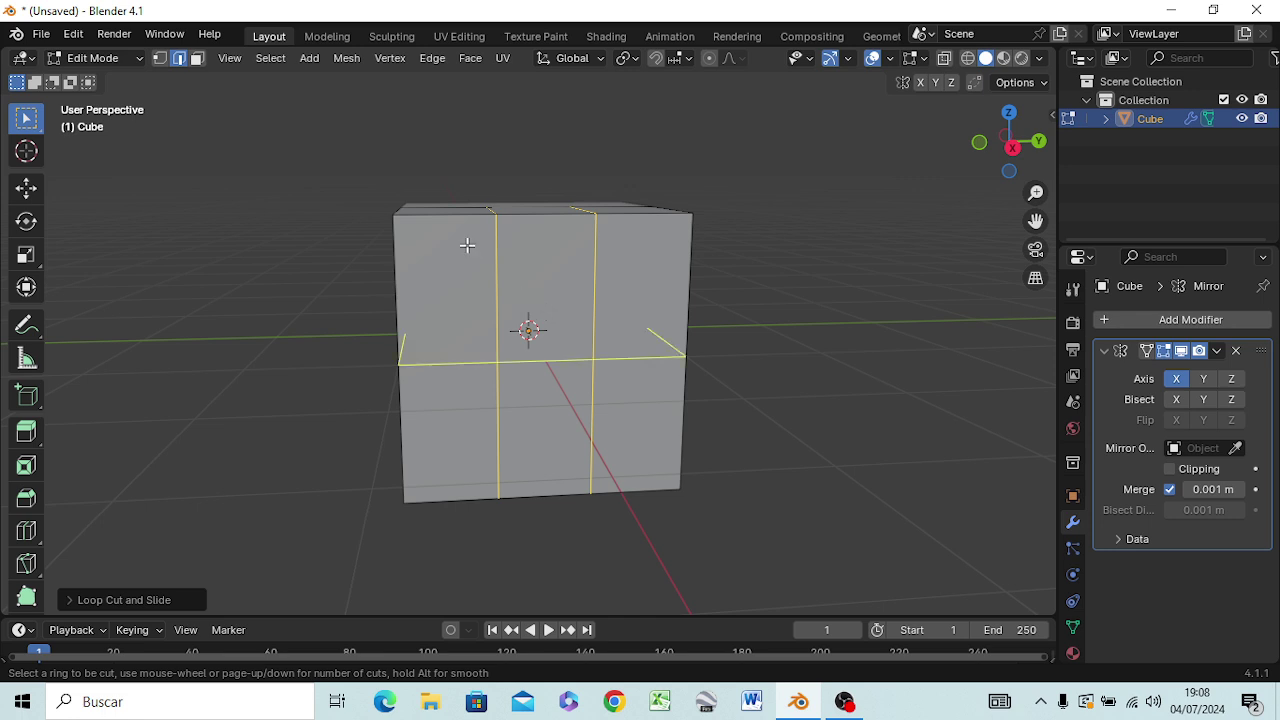
{"action": "left_click", "coordinate": [511, 325]}
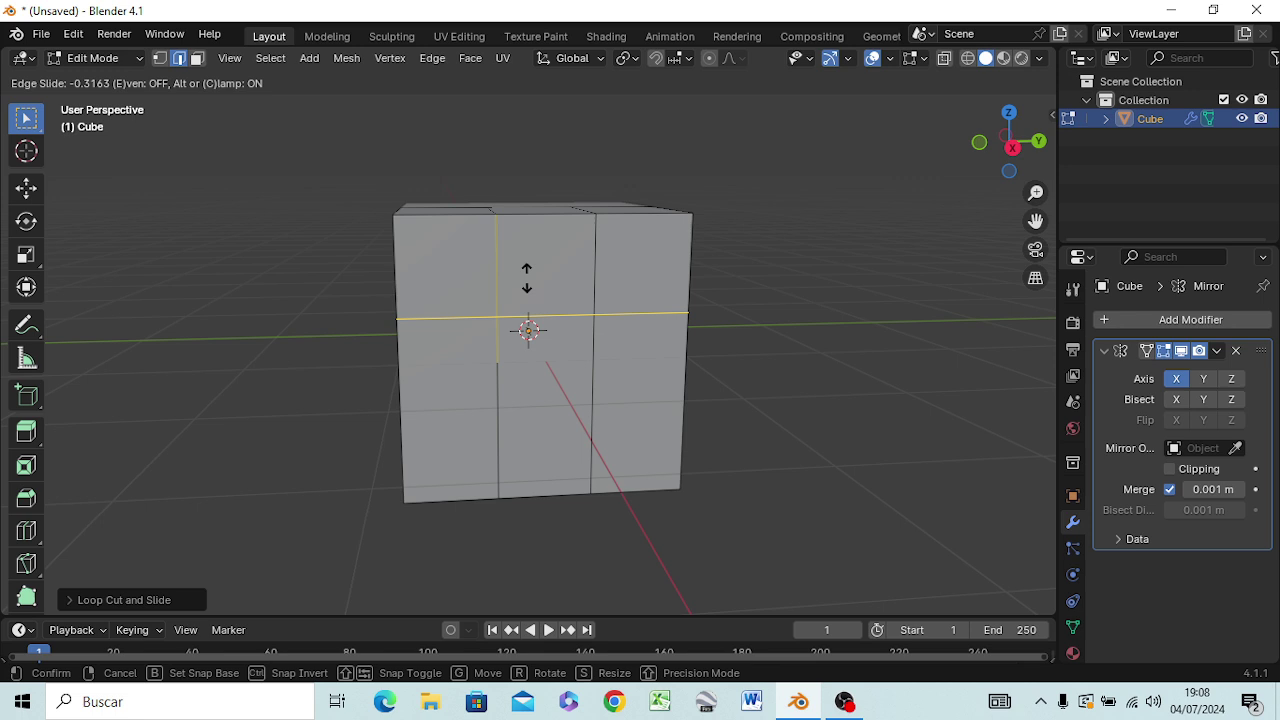
{"action": "left_click", "coordinate": [527, 278]}
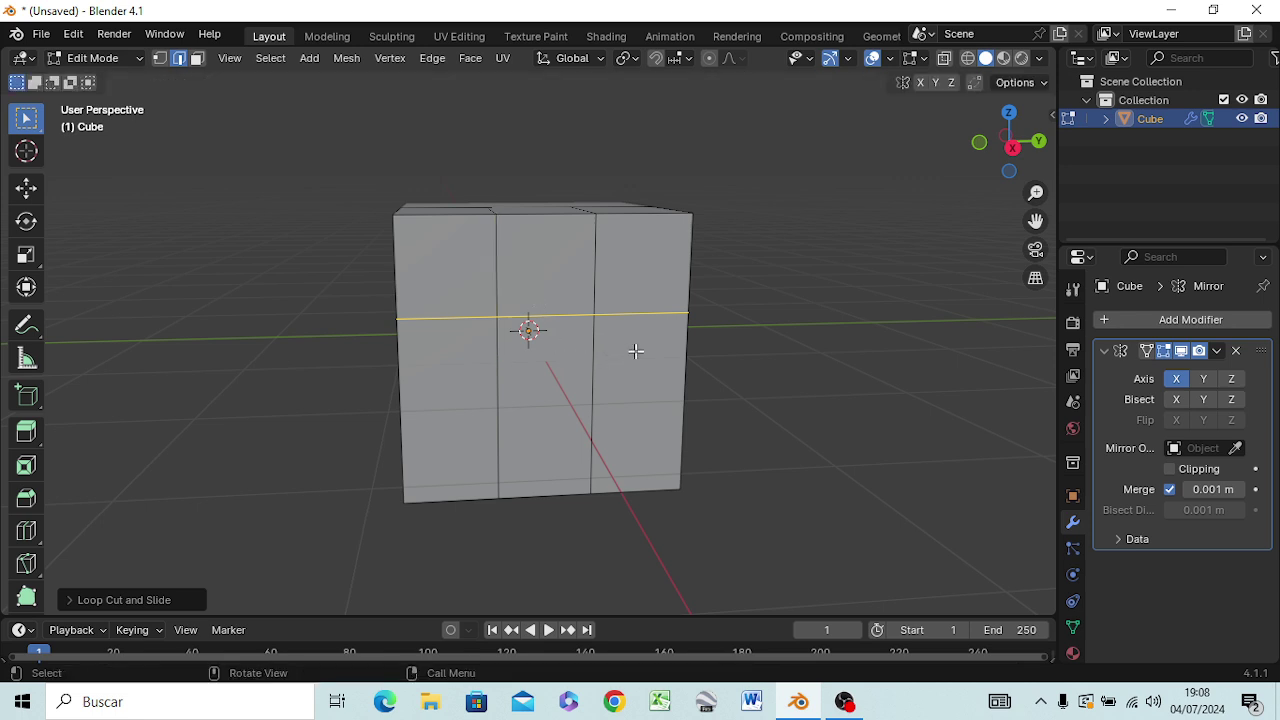
{"action": "key", "text": "KP_3"}
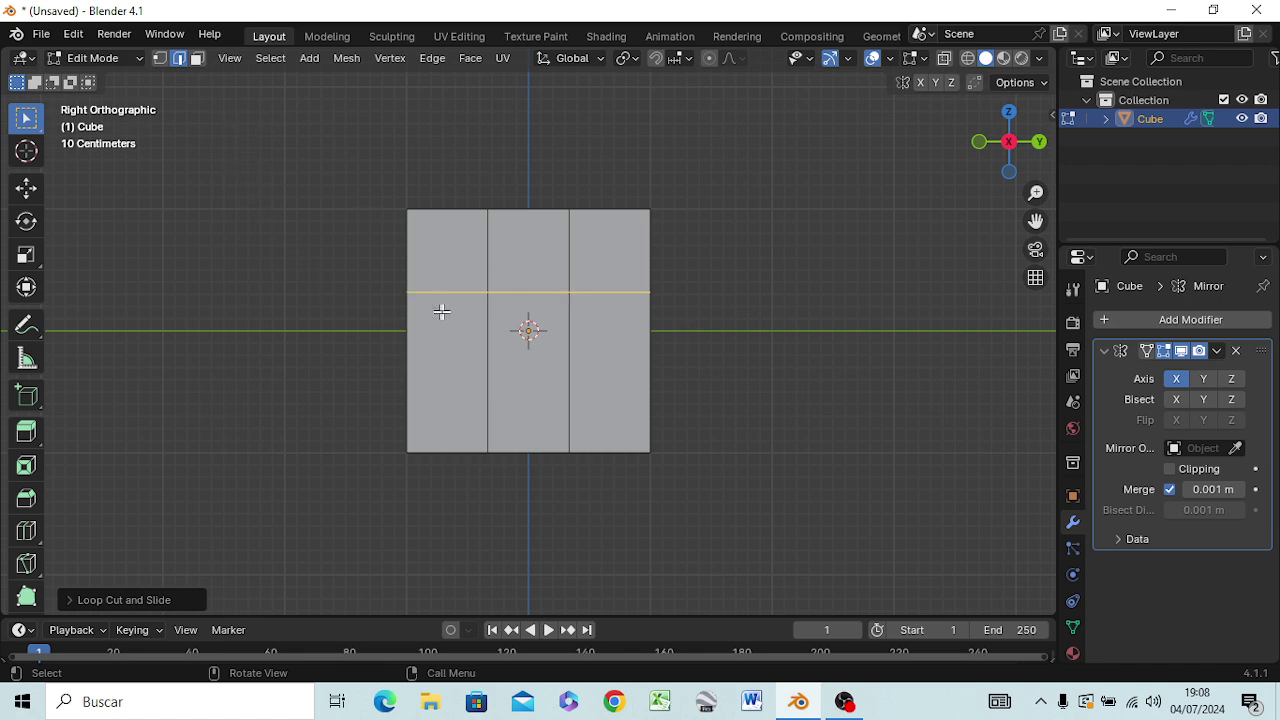
- Clear the selection and cut a vertical loop between the centre and right side of the cube
{"action": "mouse_move", "coordinate": [443, 309]}
{"action": "middle_mouse_down"}
{"action": "mouse_move", "coordinate": [640, 395]}
{"action": "mouse_move", "coordinate": [648, 365]}
{"action": "middle_mouse_up"}
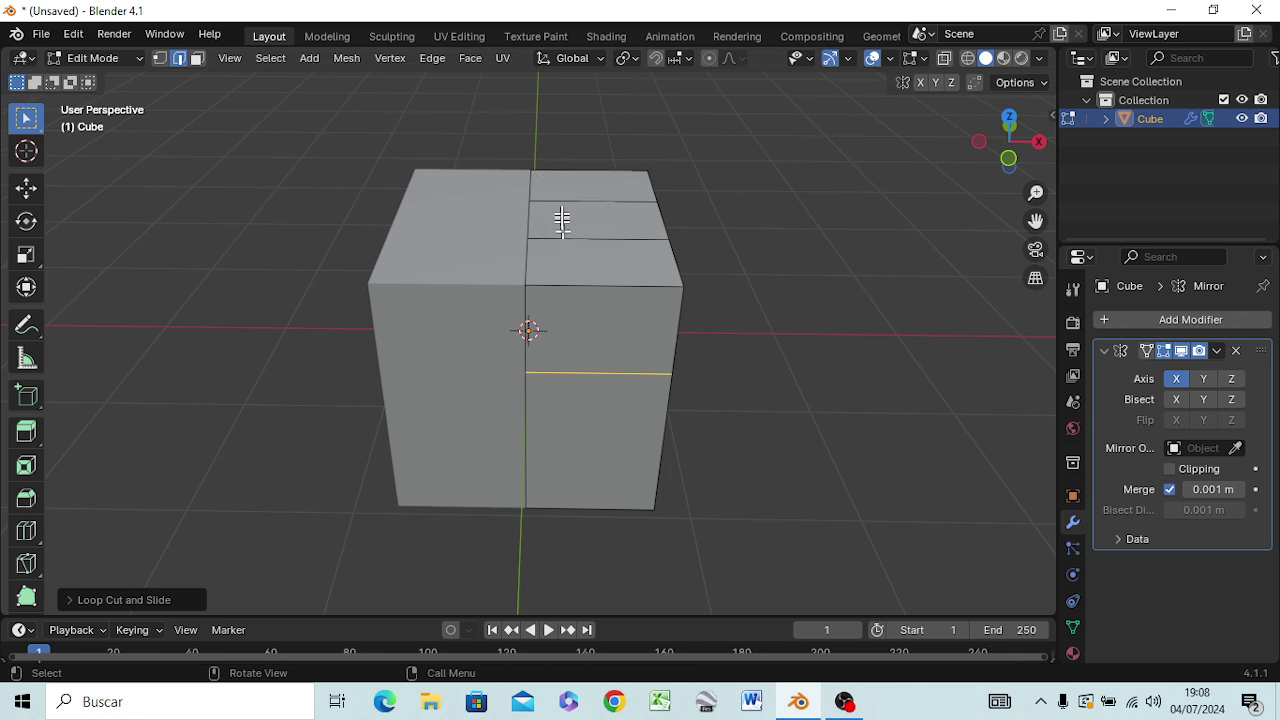
{"action": "key", "text": "ctrl"}
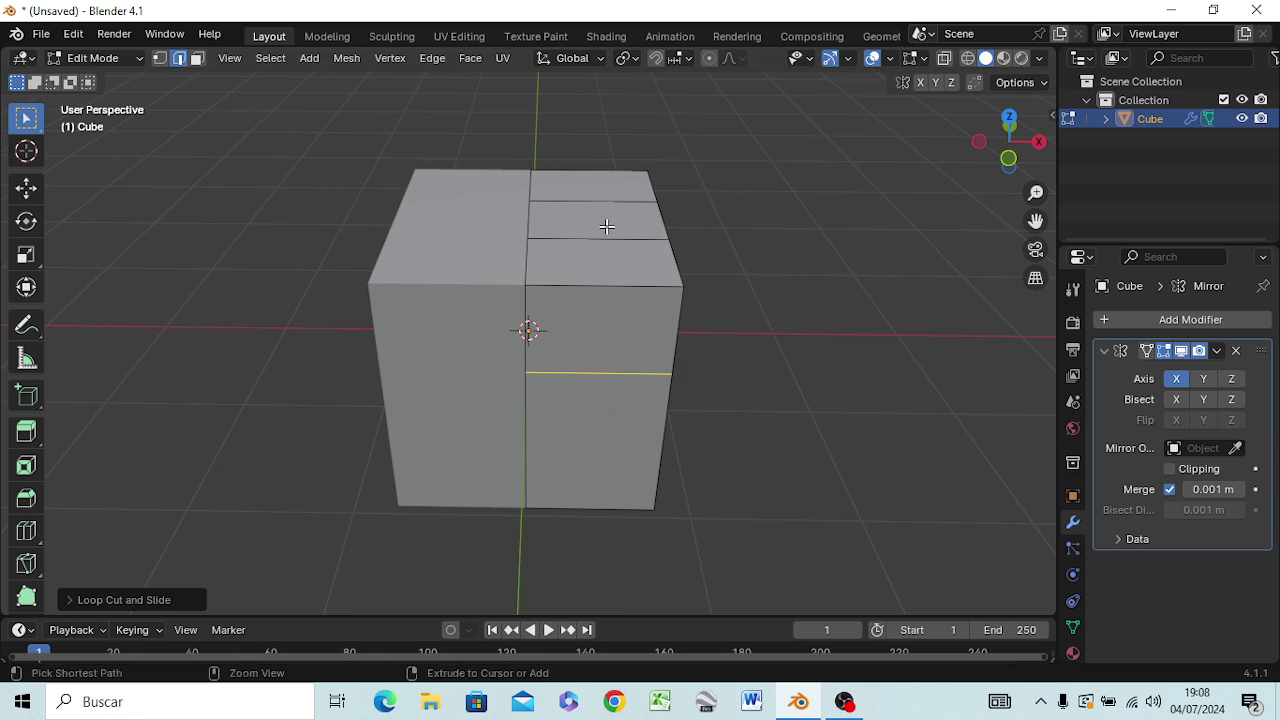
{"action": "key", "text": "ctrl+t"}
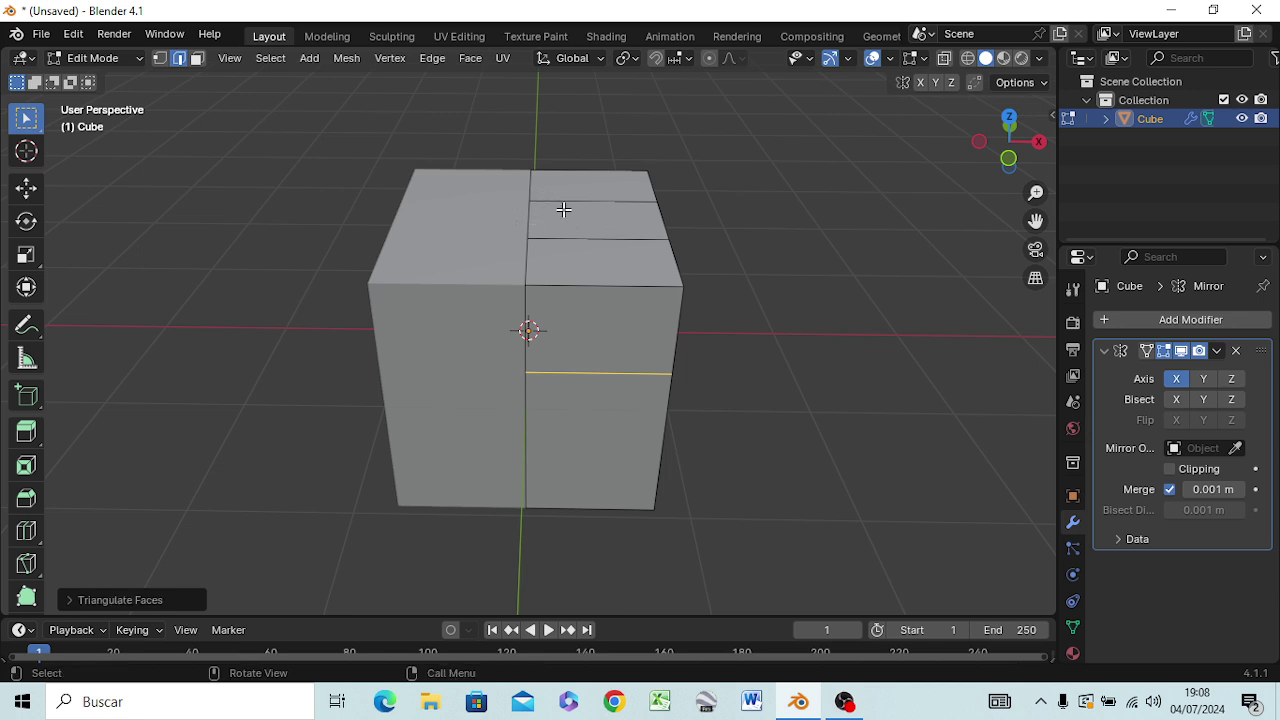
{"action": "left_click", "coordinate": [705, 210]}
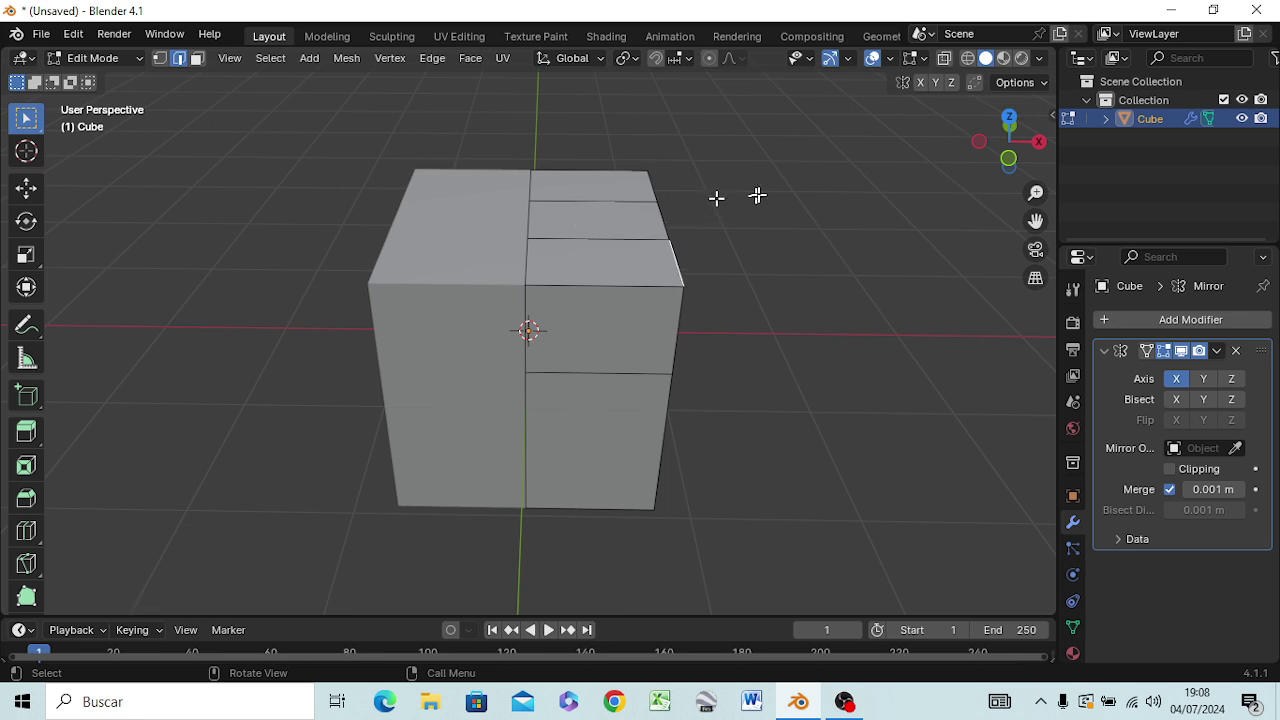
{"action": "key", "text": "ctrl+r"}
{"action": "left_click", "coordinate": [619, 227]}
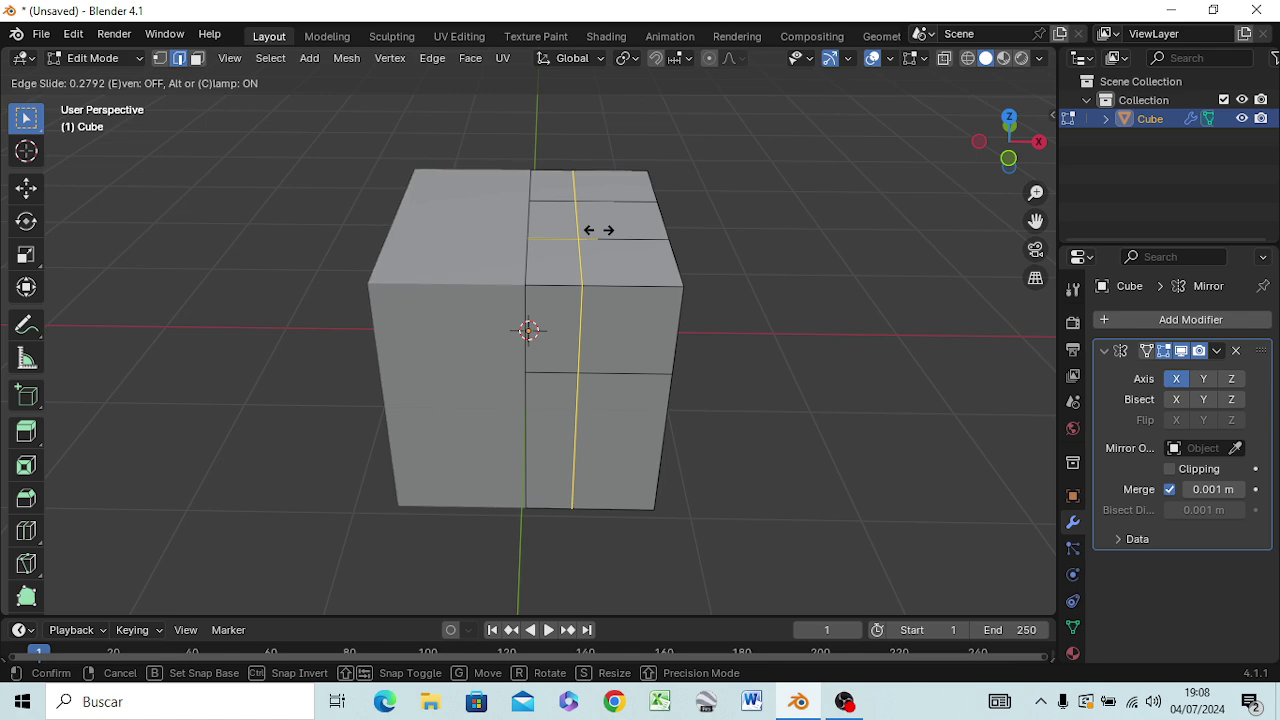
{"action": "left_click", "coordinate": [594, 230]}
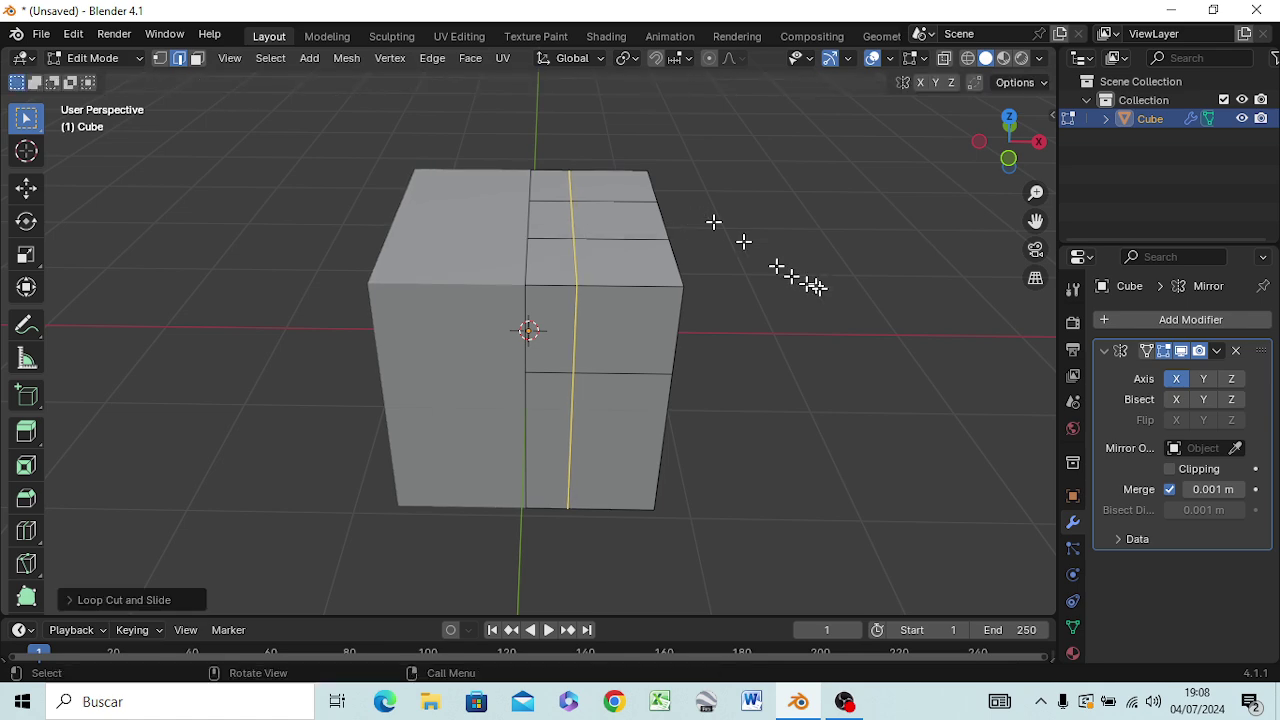
{"action": "mouse_move", "coordinate": [820, 295]}
{"action": "middle_mouse_down"}
{"action": "mouse_move", "coordinate": [651, 217]}
{"action": "mouse_move", "coordinate": [749, 266]}
{"action": "mouse_move", "coordinate": [794, 257]}
{"action": "mouse_move", "coordinate": [851, 208]}
{"action": "mouse_move", "coordinate": [837, 586]}
{"action": "middle_mouse_up"}
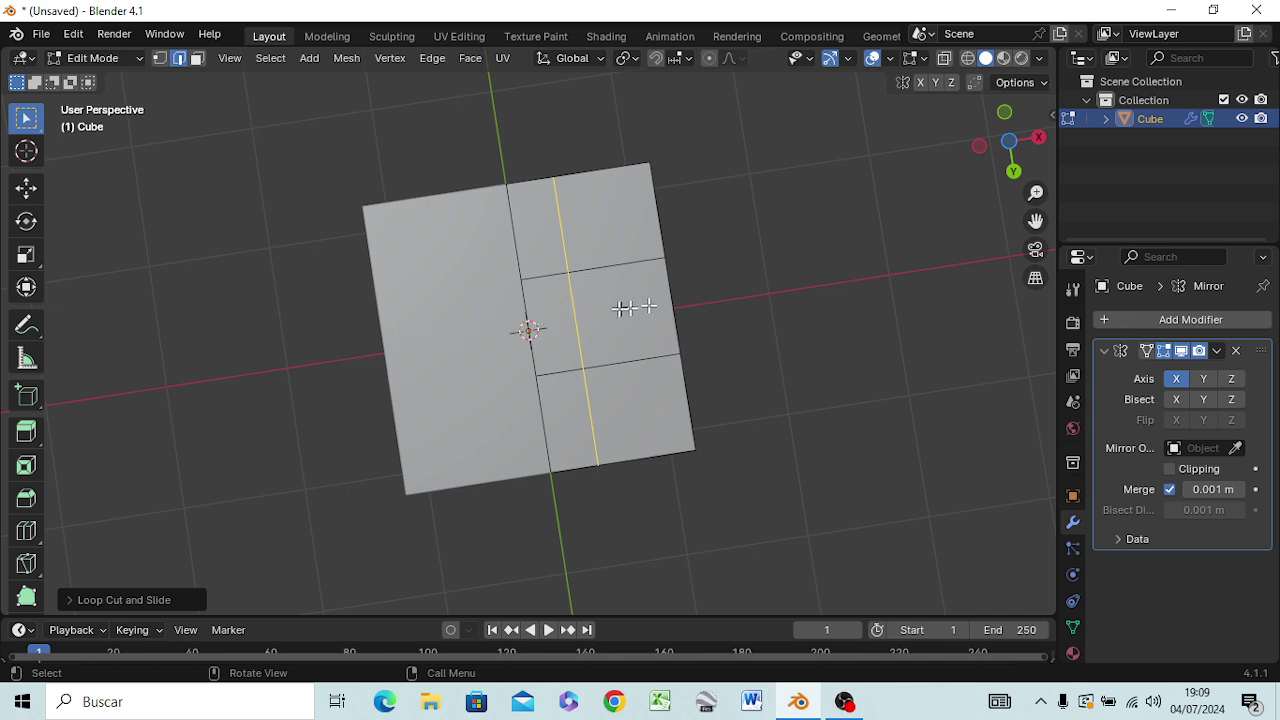
- Select the short top edge right of centre and move it -0.1697 m along X
{"action": "mouse_move", "coordinate": [634, 282]}
{"action": "middle_mouse_down"}
{"action": "mouse_move", "coordinate": [644, 443]}
{"action": "mouse_move", "coordinate": [683, 351]}
{"action": "mouse_move", "coordinate": [610, 308]}
{"action": "middle_mouse_up"}
{"action": "left_click", "coordinate": [765, 290]}
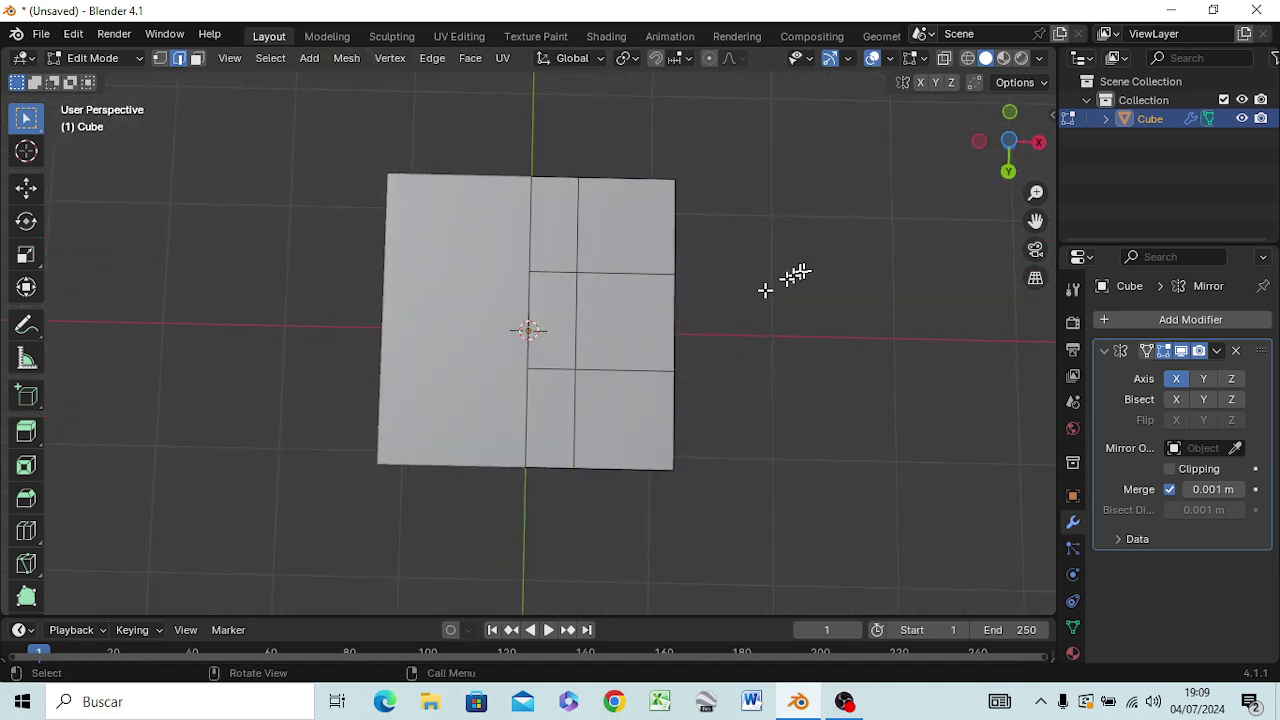
{"action": "left_click", "coordinate": [577, 318]}
{"action": "key", "text": "g"}
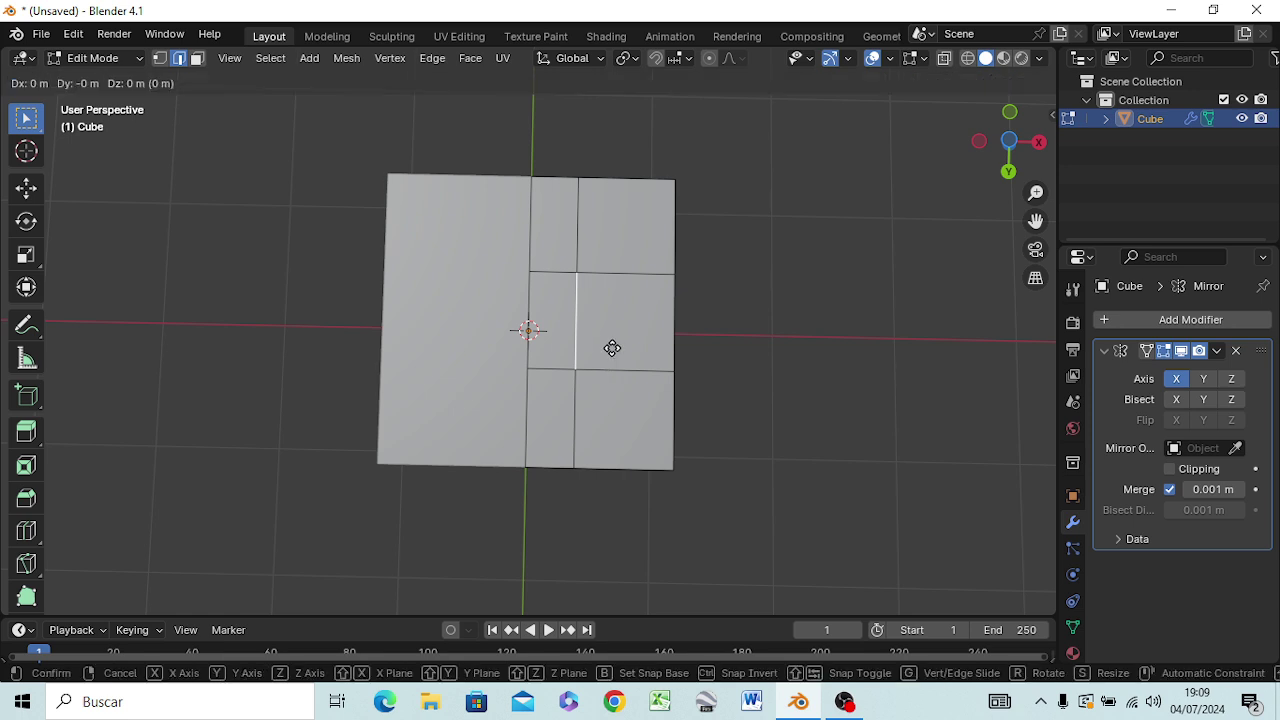
{"action": "key", "text": "x"}
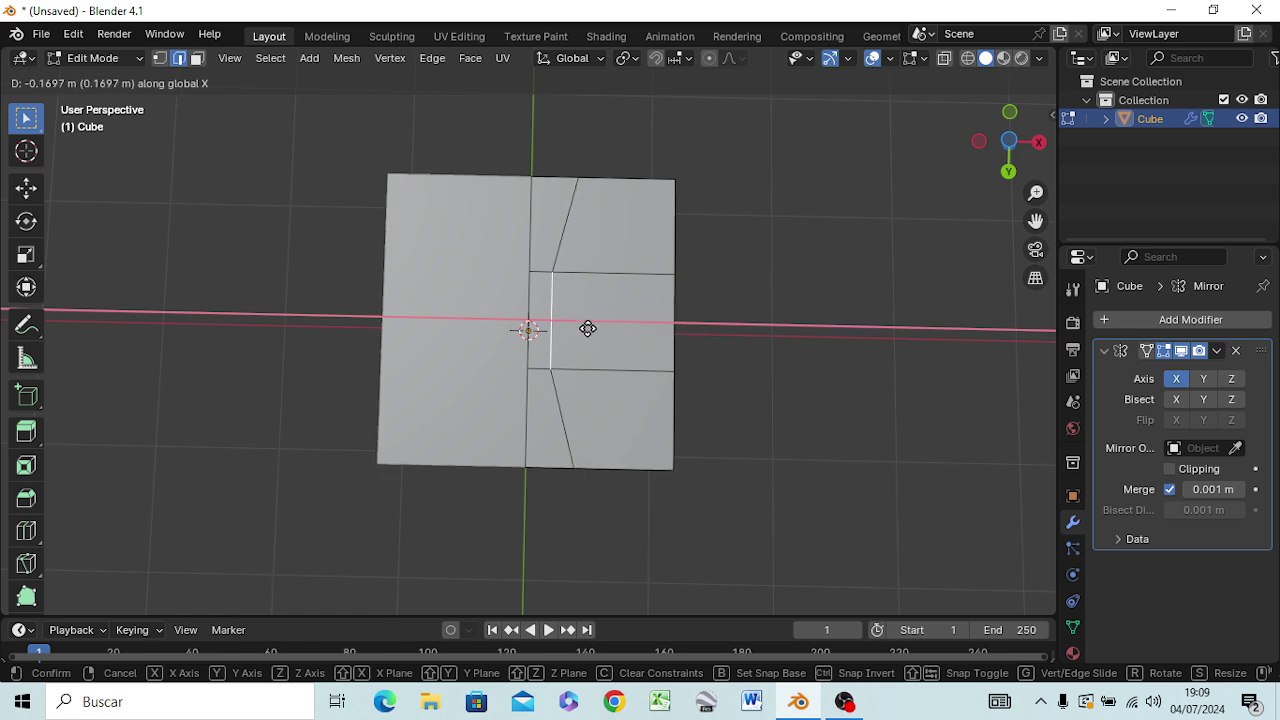
{"action": "left_click", "coordinate": [587, 328]}
{"action": "mouse_move", "coordinate": [766, 323]}
{"action": "middle_mouse_down"}
{"action": "mouse_move", "coordinate": [790, 375]}
{"action": "mouse_move", "coordinate": [786, 557]}
{"action": "mouse_move", "coordinate": [794, 112]}
{"action": "mouse_move", "coordinate": [800, 123]}
{"action": "mouse_move", "coordinate": [802, 66]}
{"action": "mouse_move", "coordinate": [825, 62]}
{"action": "mouse_move", "coordinate": [760, 91]}
{"action": "mouse_move", "coordinate": [686, 91]}
{"action": "mouse_move", "coordinate": [842, 127]}
{"action": "mouse_move", "coordinate": [766, 203]}
{"action": "middle_mouse_up"}
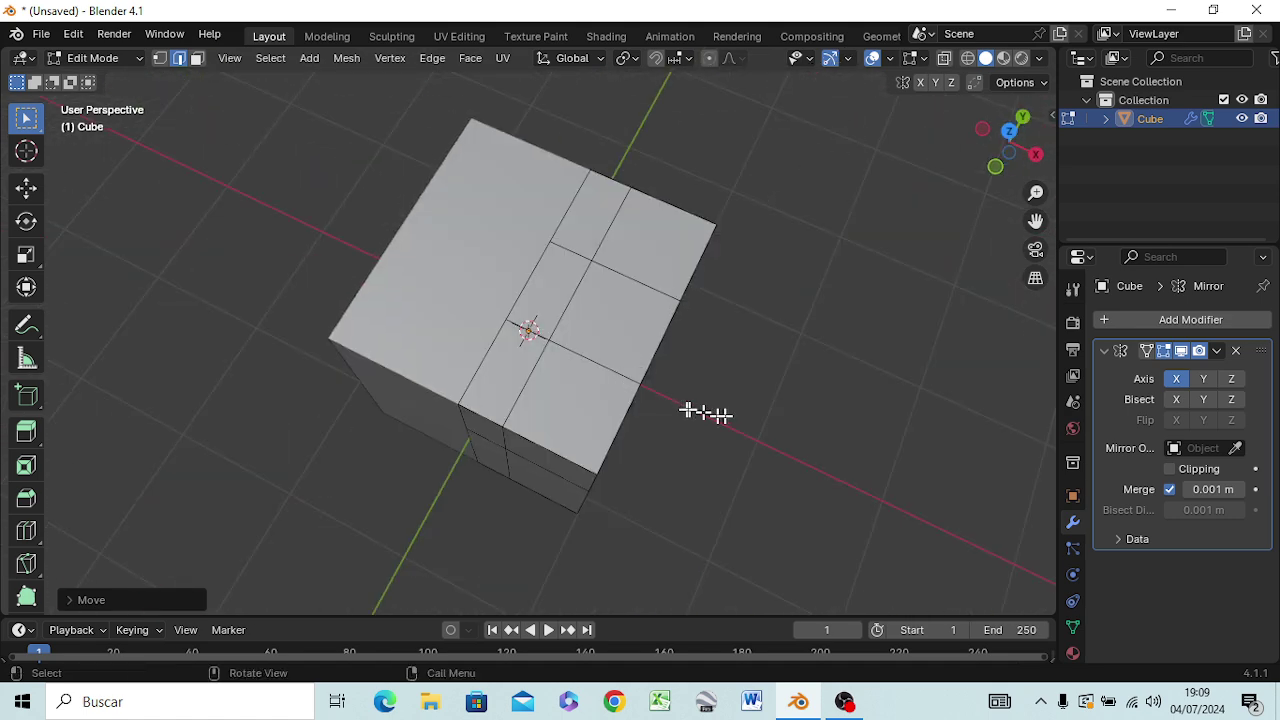
{"action": "middle_click_drag", "start_coordinate": [703, 414], "coordinate": [609, 256]}
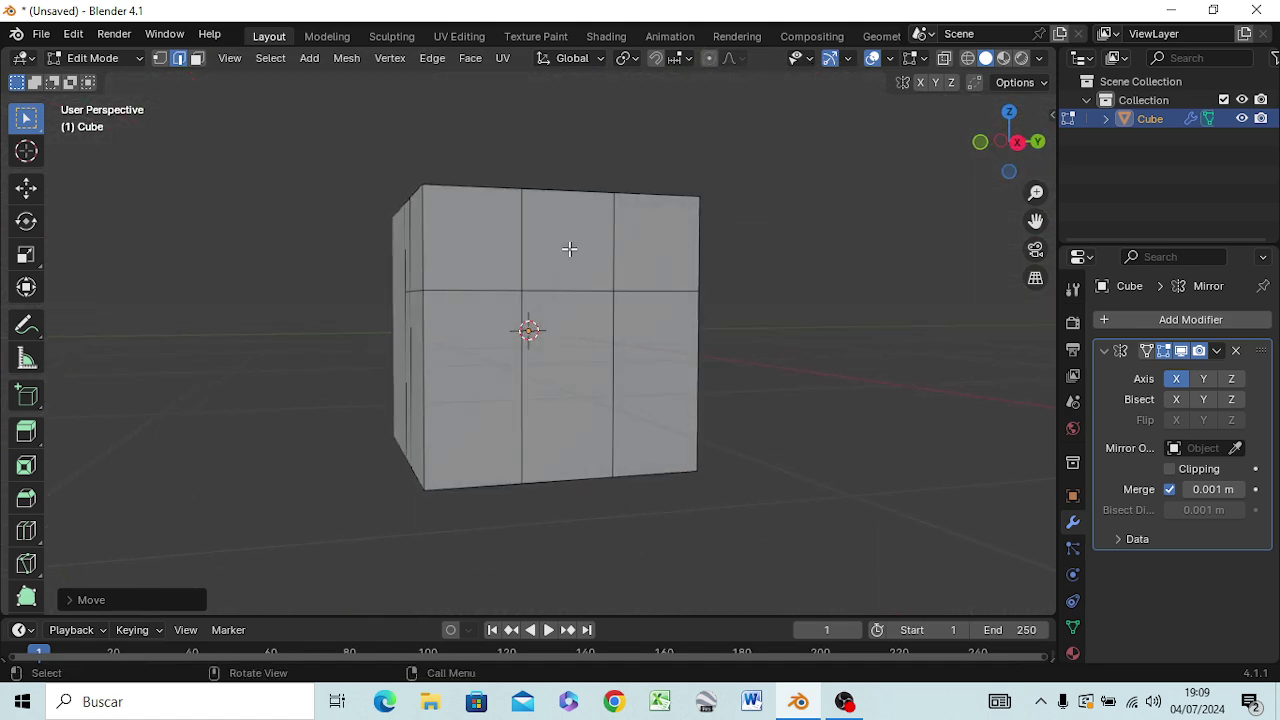
- Select the upper middle face in face mode and view it in Front Orthographic
{"action": "left_click", "coordinate": [568, 249]}
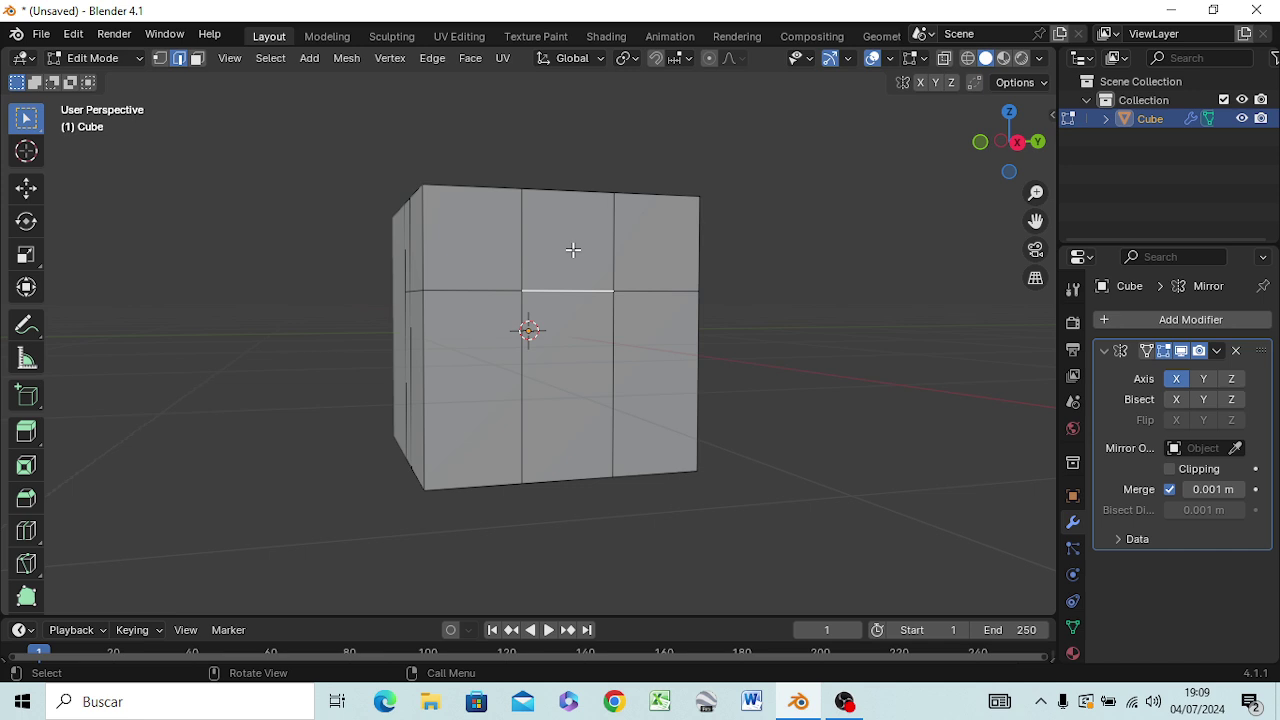
{"action": "key", "text": "3"}
{"action": "left_click", "coordinate": [577, 247]}
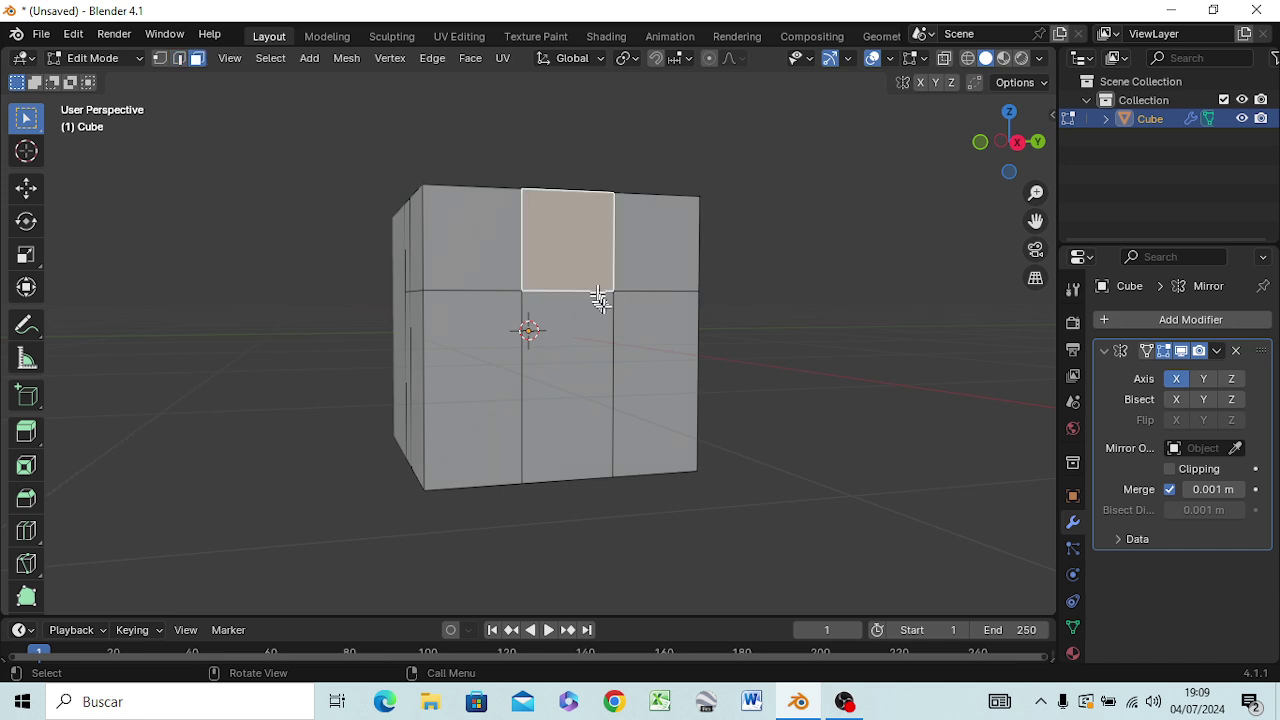
{"action": "key", "text": "KP_5"}
{"action": "key", "text": "KP_1"}
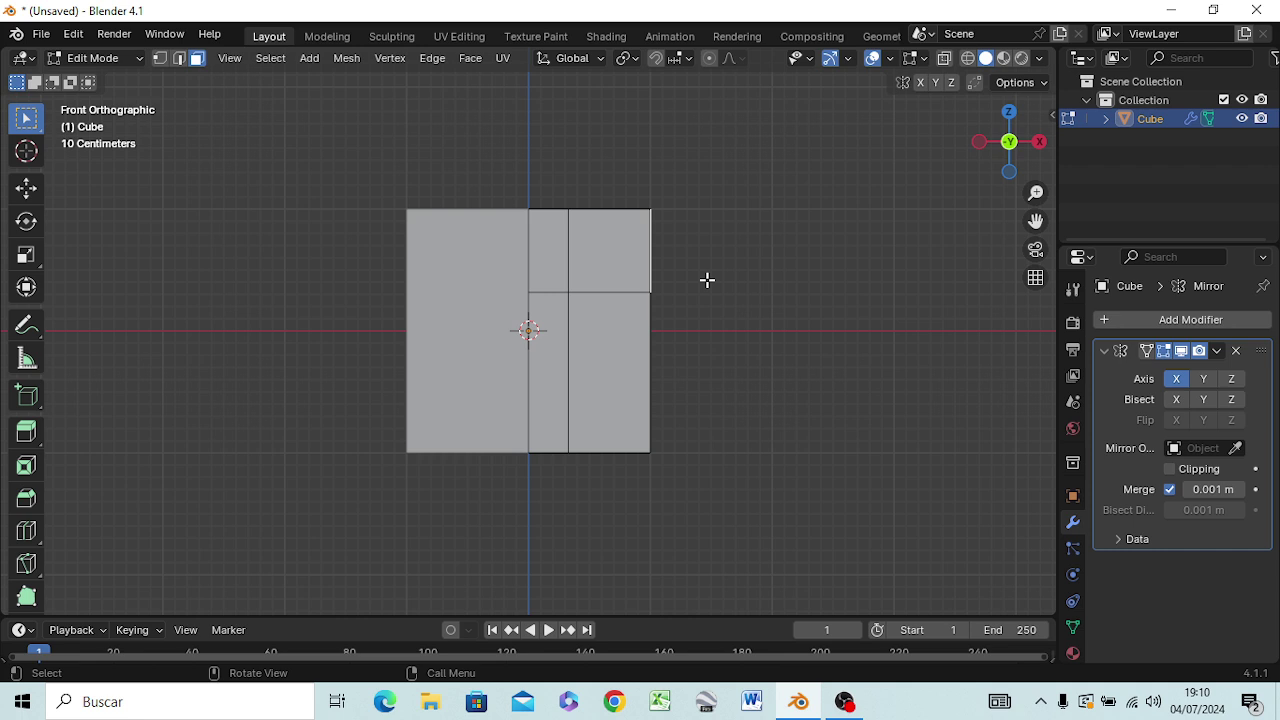
- Extrude the upper side face outward along X, then three more sections into long arms
{"action": "key", "text": "g"}
{"action": "key", "text": "z"}
{"action": "key", "text": "z"}
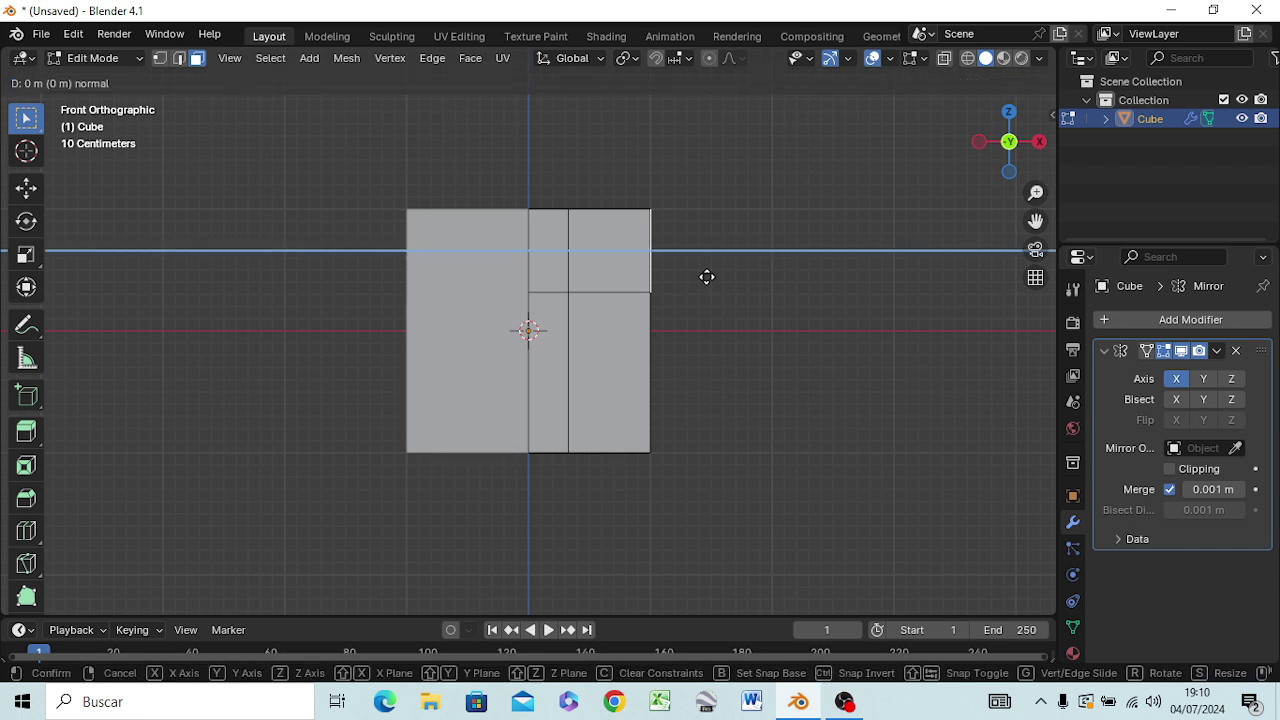
{"action": "key", "text": "x"}
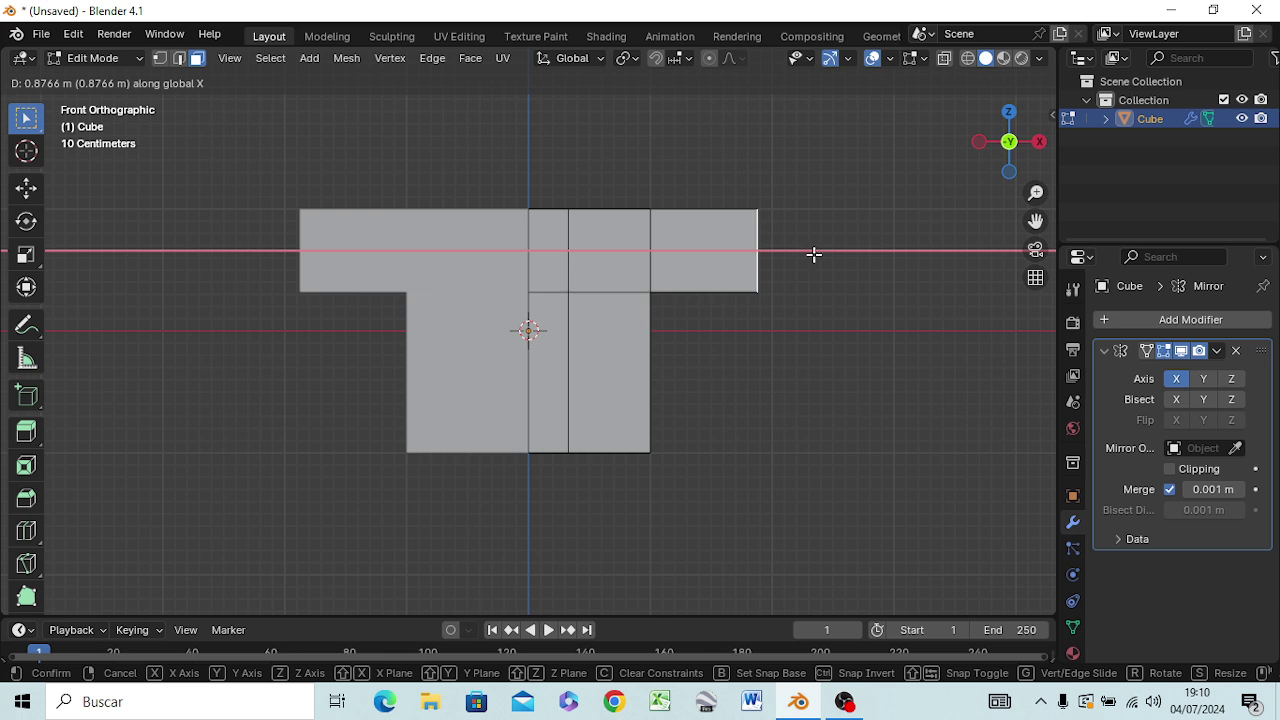
{"action": "left_click", "coordinate": [813, 254]}
{"action": "key", "text": "e"}
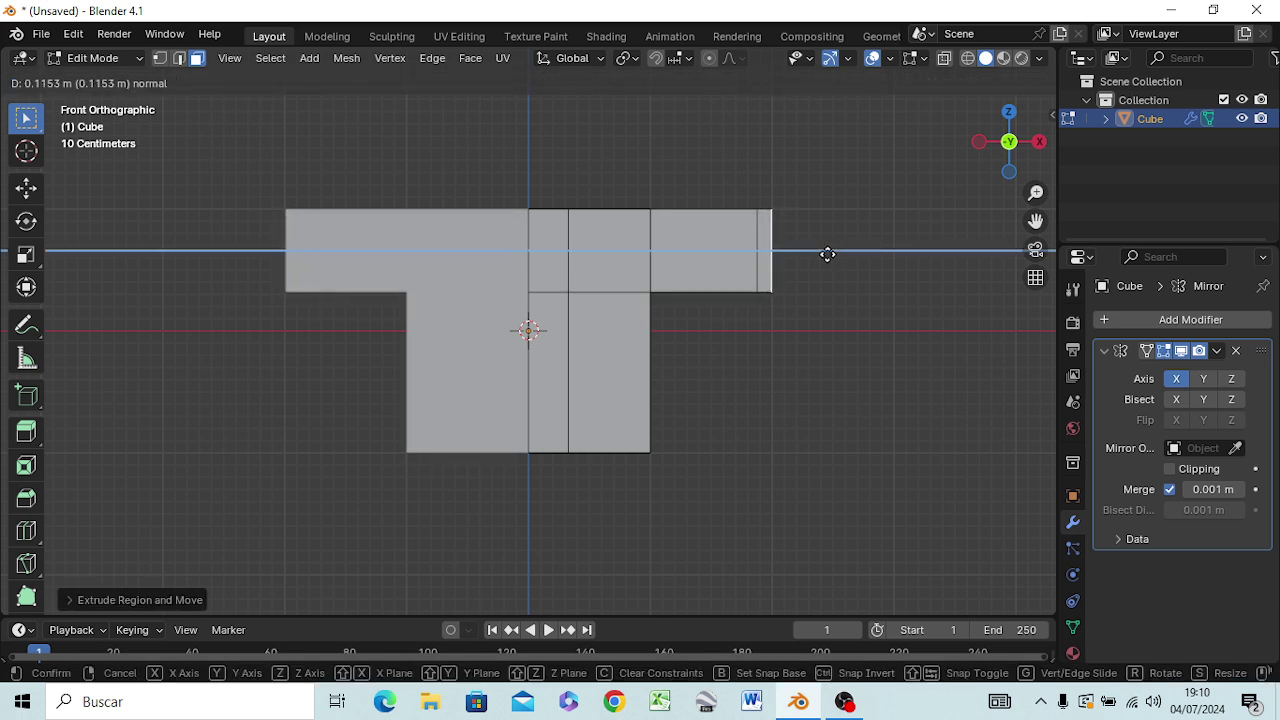
{"action": "left_click", "coordinate": [828, 254]}
{"action": "key", "text": "e"}
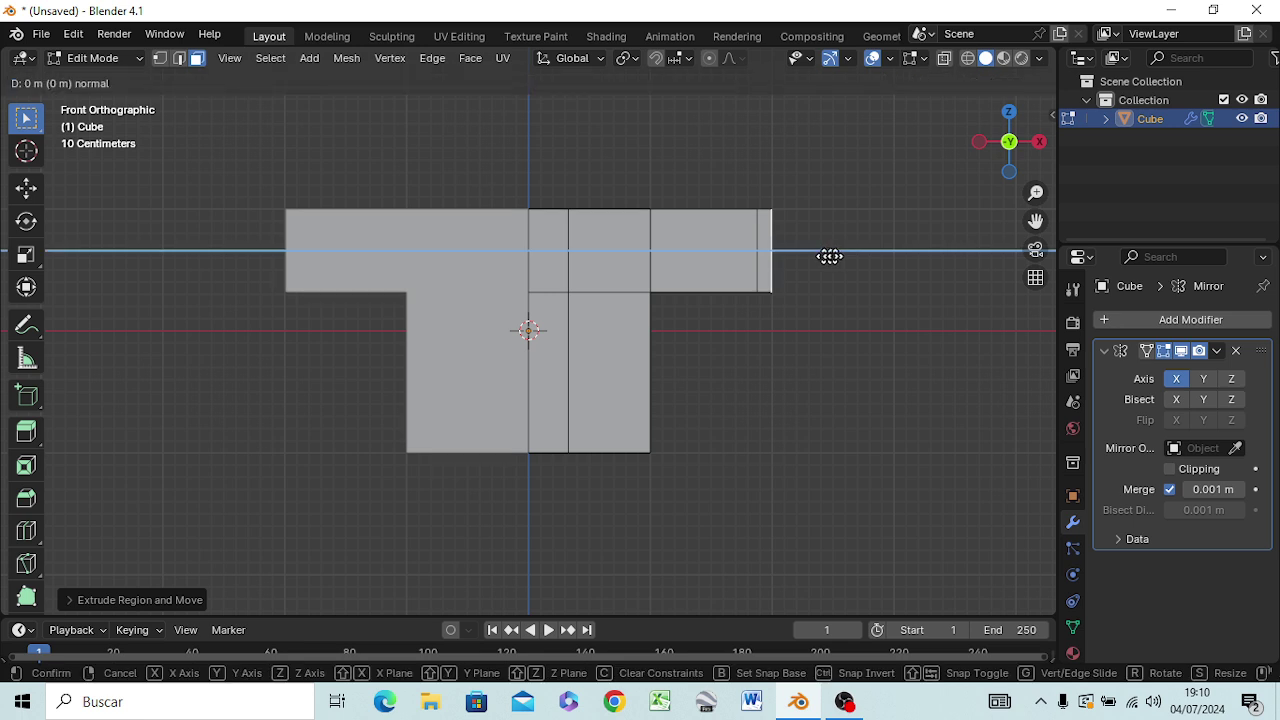
{"action": "left_click", "coordinate": [929, 253]}
{"action": "key", "text": "e"}
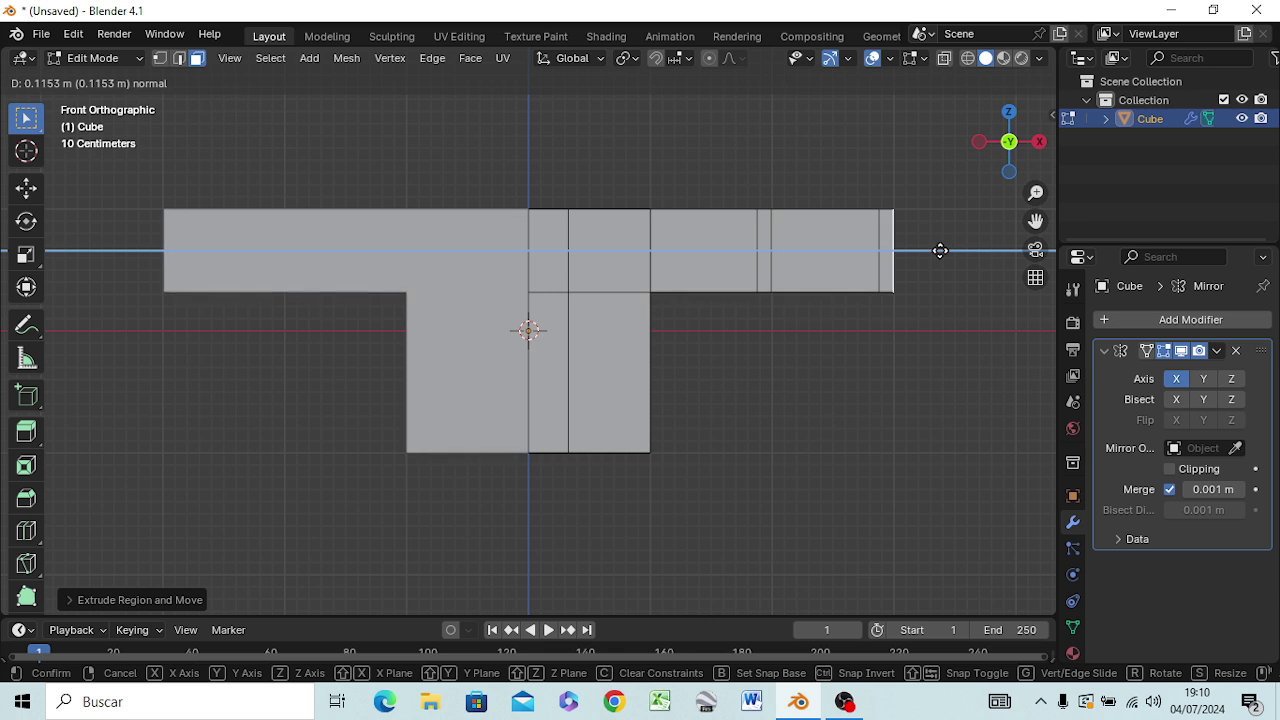
{"action": "left_click", "coordinate": [938, 251]}
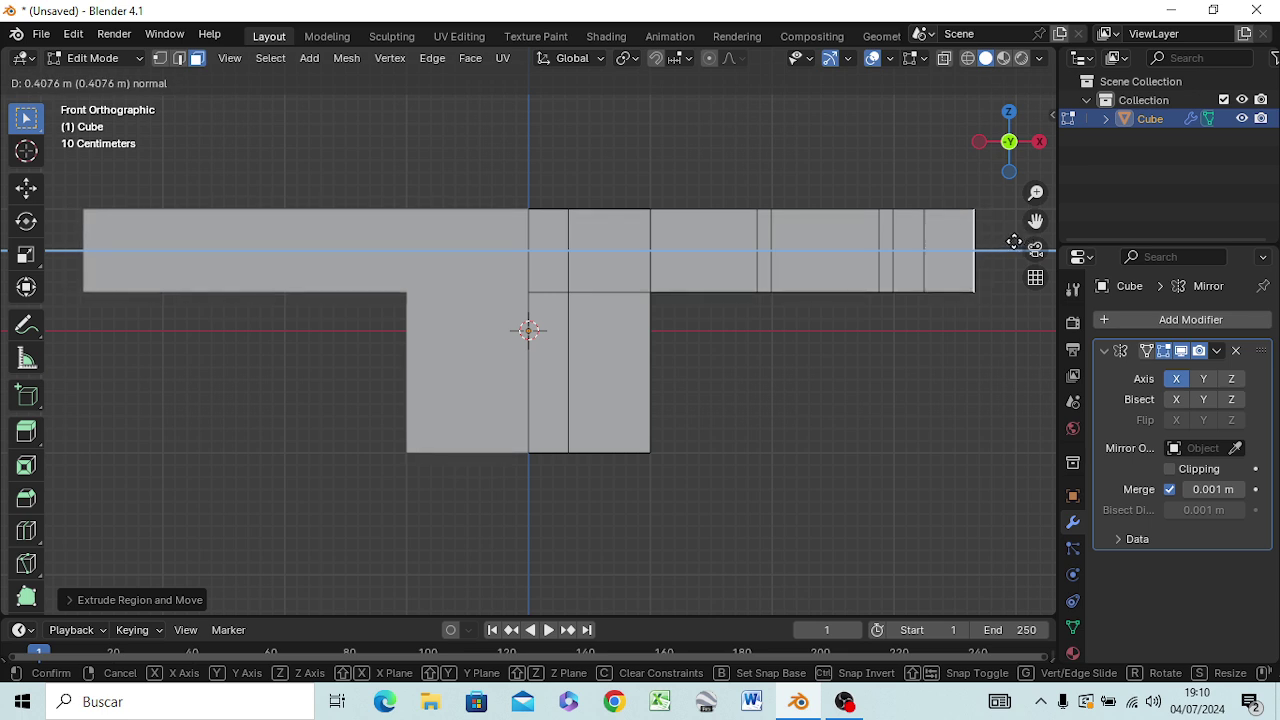
- Confirm the last arm extrusion, then undo three of the arm extrusions
{"action": "left_click", "coordinate": [1017, 241]}
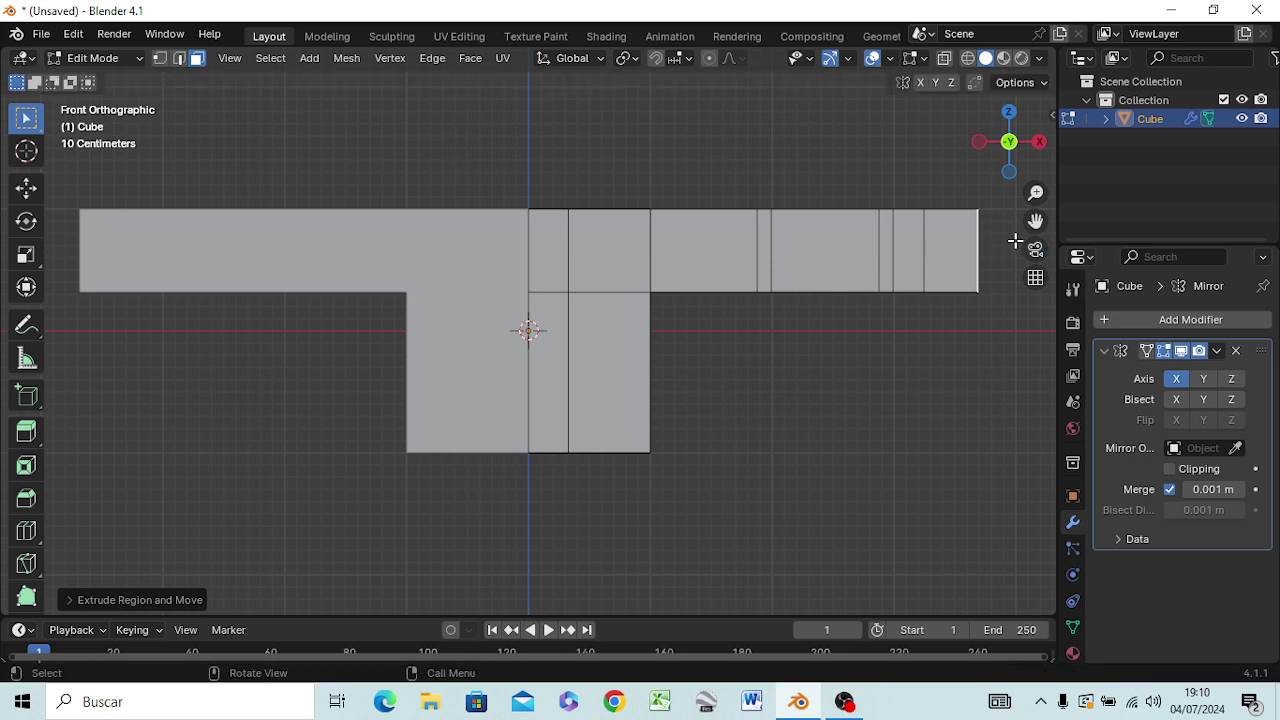
{"action": "key", "text": "ctrl+z"}
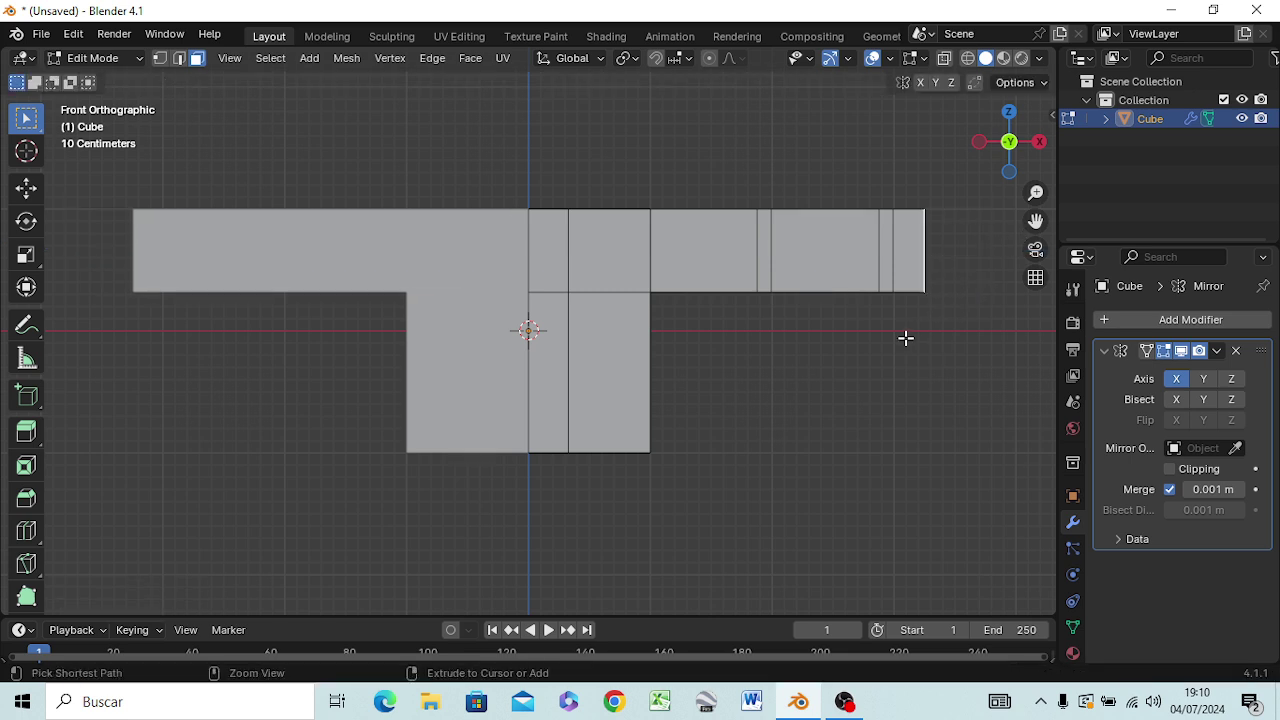
{"action": "key", "text": "ctrl+z"}
{"action": "key", "text": "ctrl+z"}
{"action": "key", "text": "ctrl+z"}
{"action": "key", "text": "ctrl+z"}
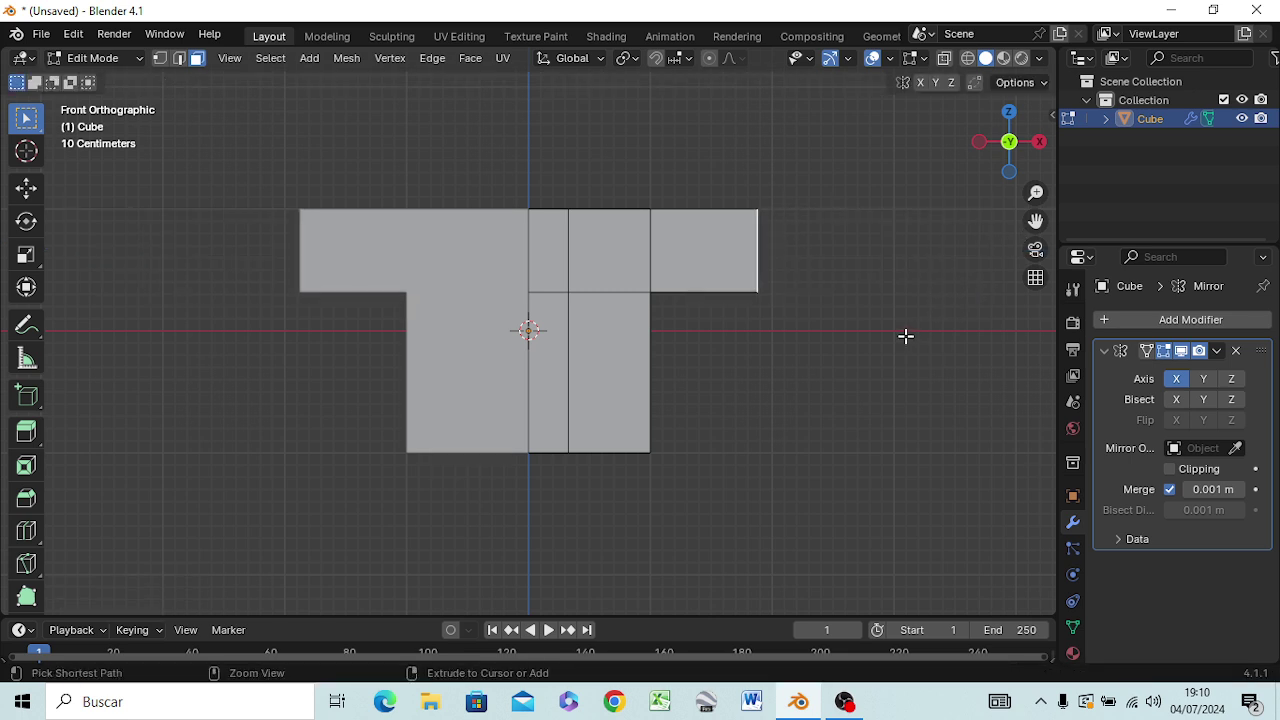
{"action": "key", "text": "ctrl+z"}
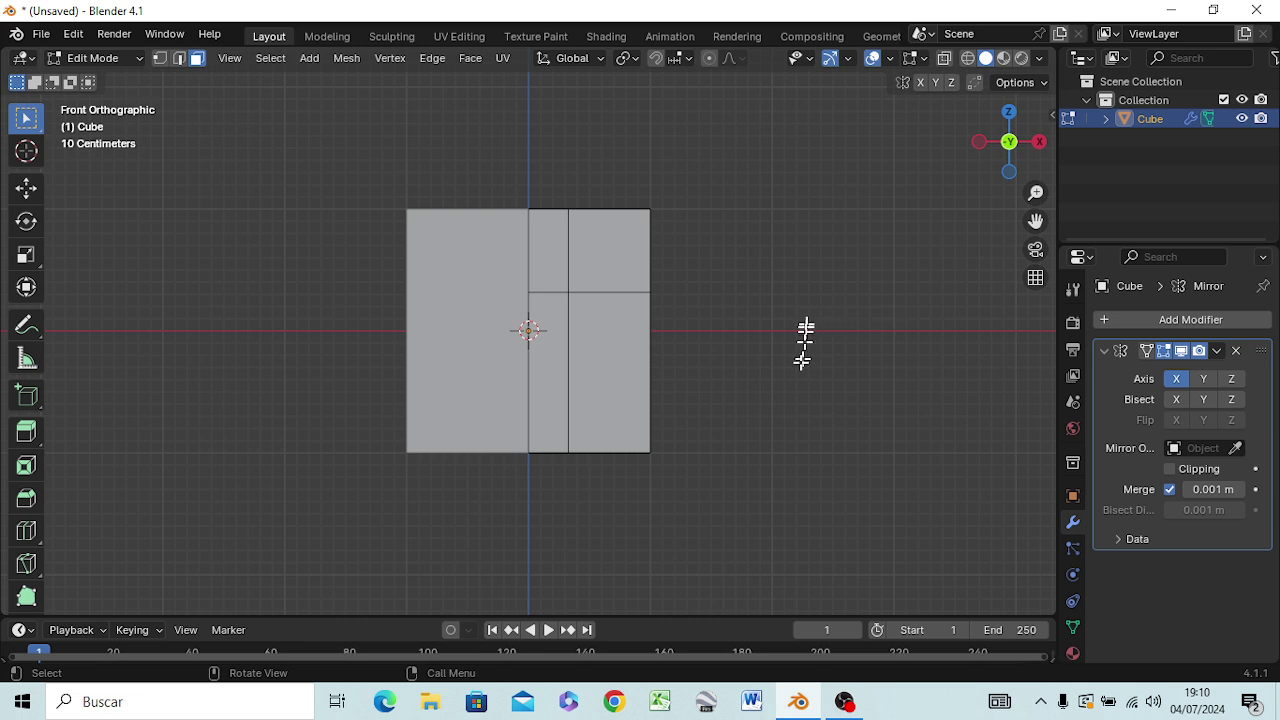
- Reselect the upper side face and extrude three new arm sections in front view
{"action": "mouse_move", "coordinate": [806, 334]}
{"action": "middle_mouse_down"}
{"action": "mouse_move", "coordinate": [737, 409]}
{"action": "mouse_move", "coordinate": [637, 306]}
{"action": "middle_mouse_up"}
{"action": "left_click", "coordinate": [628, 297]}
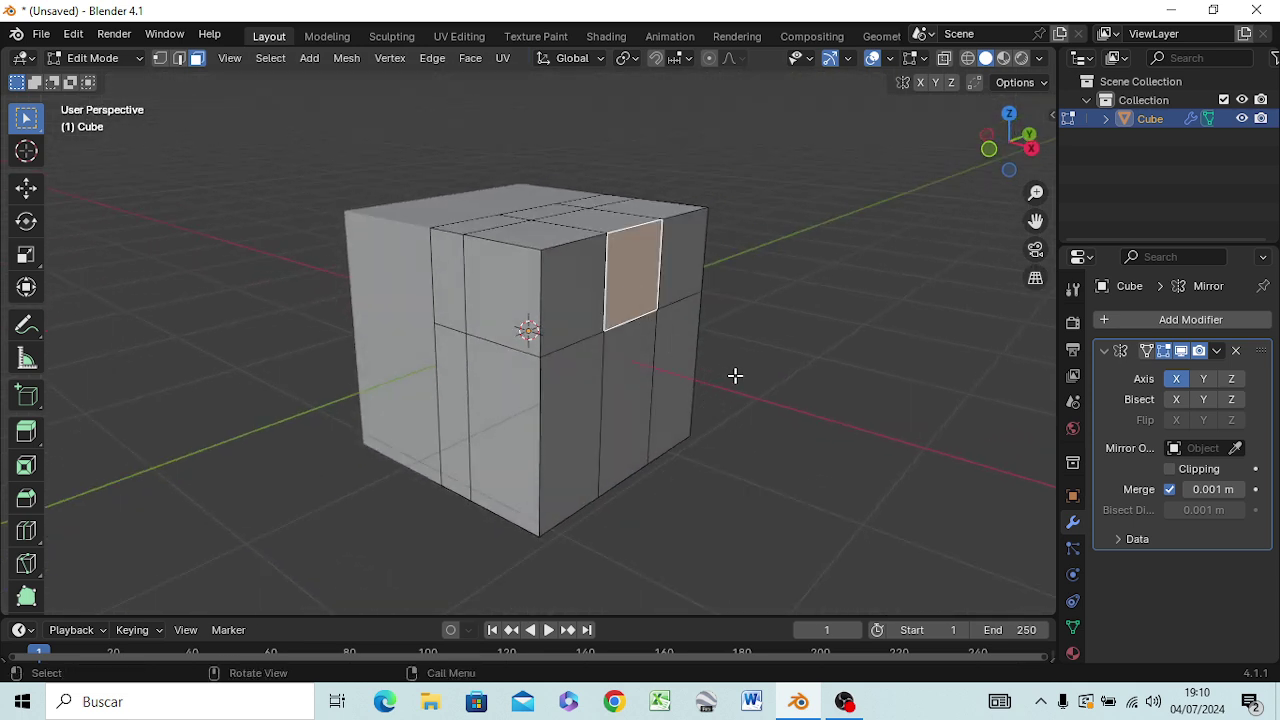
{"action": "key", "text": "KP_3"}
{"action": "key", "text": "KP_1"}
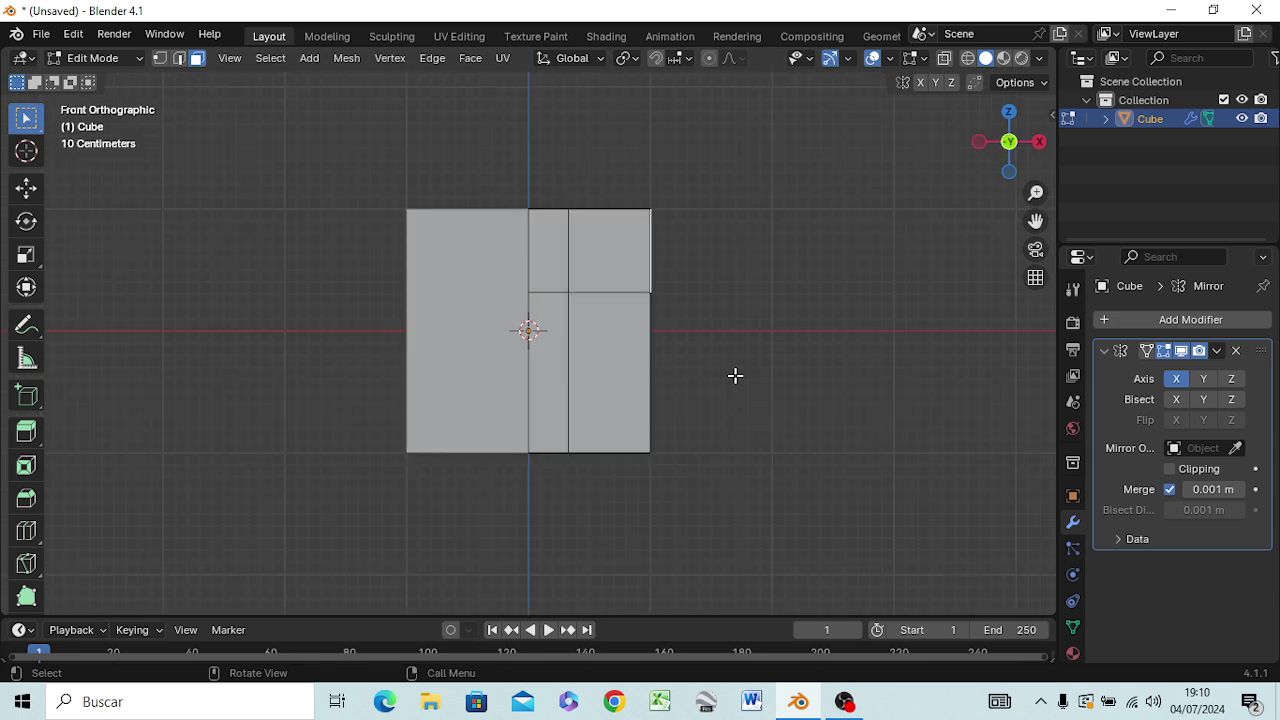
{"action": "key", "text": "e"}
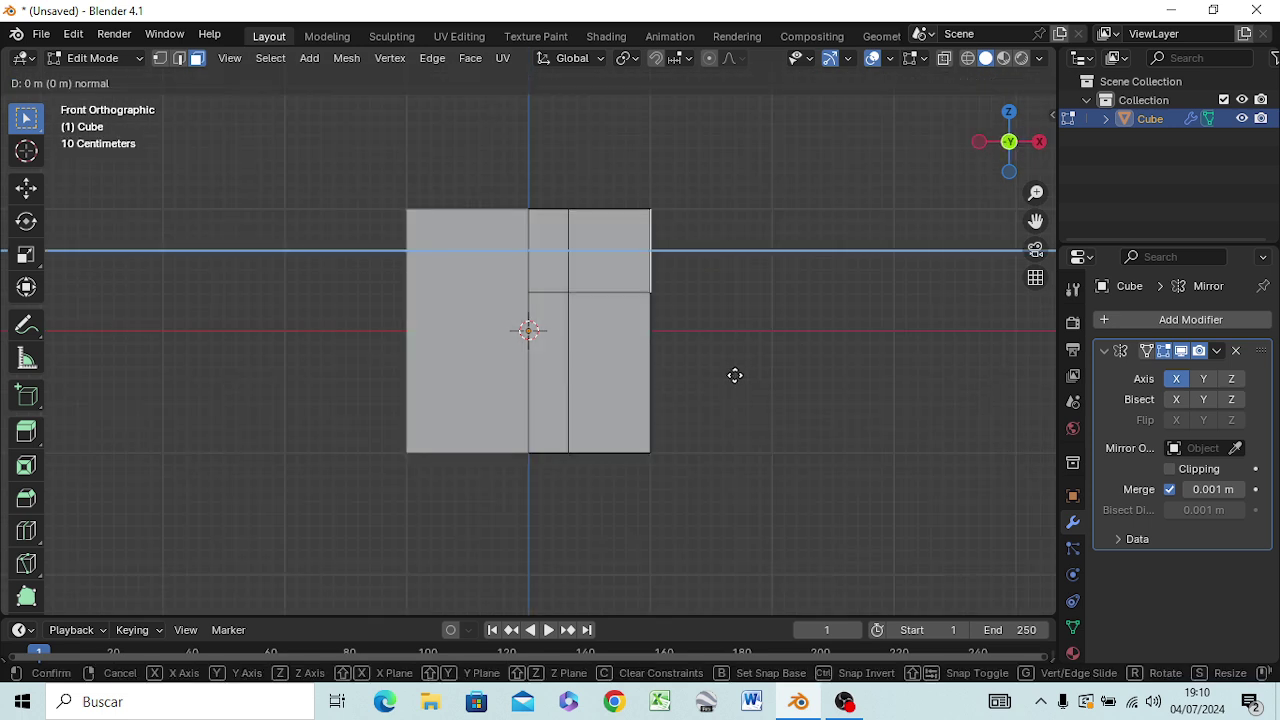
{"action": "left_click", "coordinate": [845, 361]}
{"action": "key", "text": "e"}
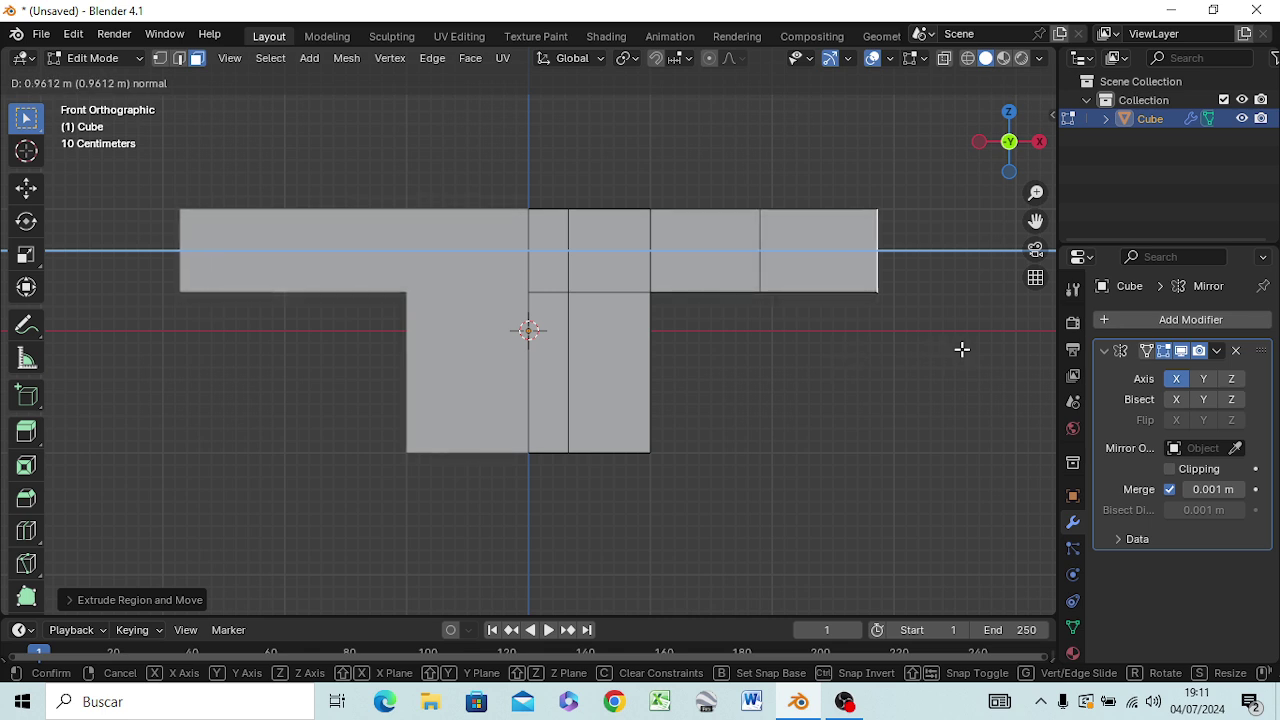
{"action": "left_click", "coordinate": [961, 350]}
{"action": "key", "text": "e"}
{"action": "left_click", "coordinate": [994, 345]}
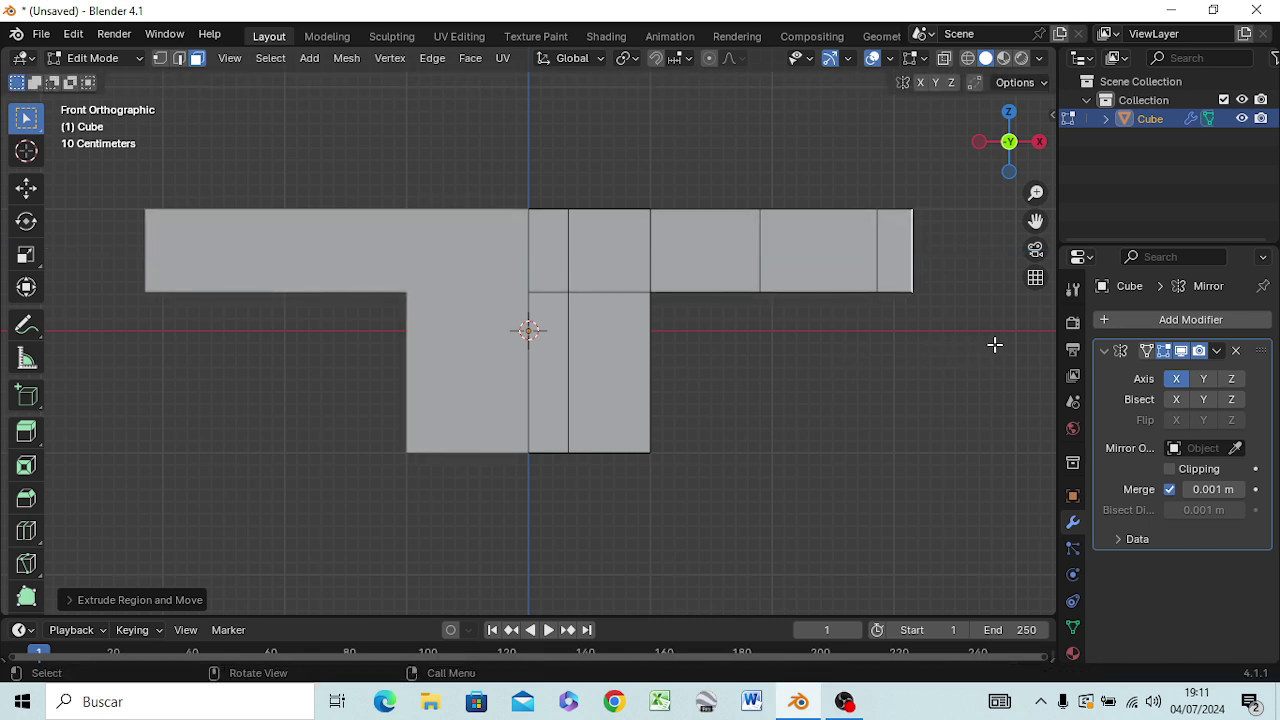
- Cancel a further extrusion and undo back to the plain body block
{"action": "key", "text": "e"}
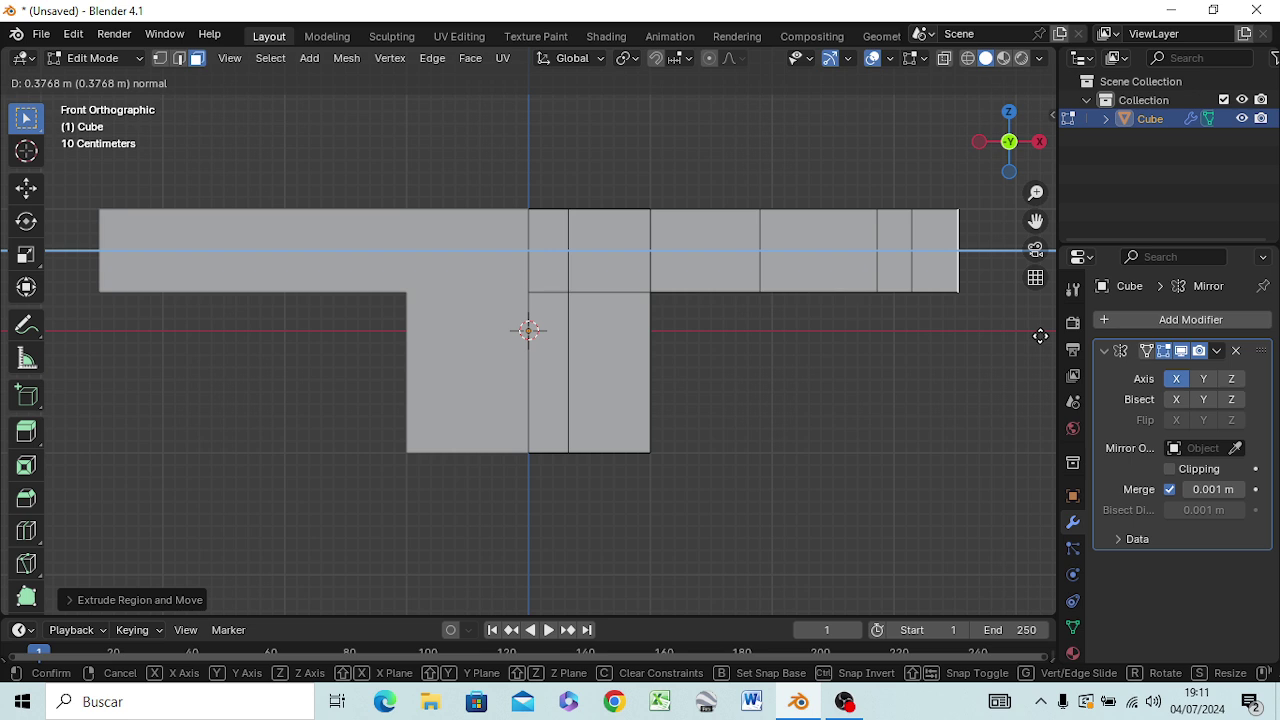
{"action": "key", "text": "Escape"}
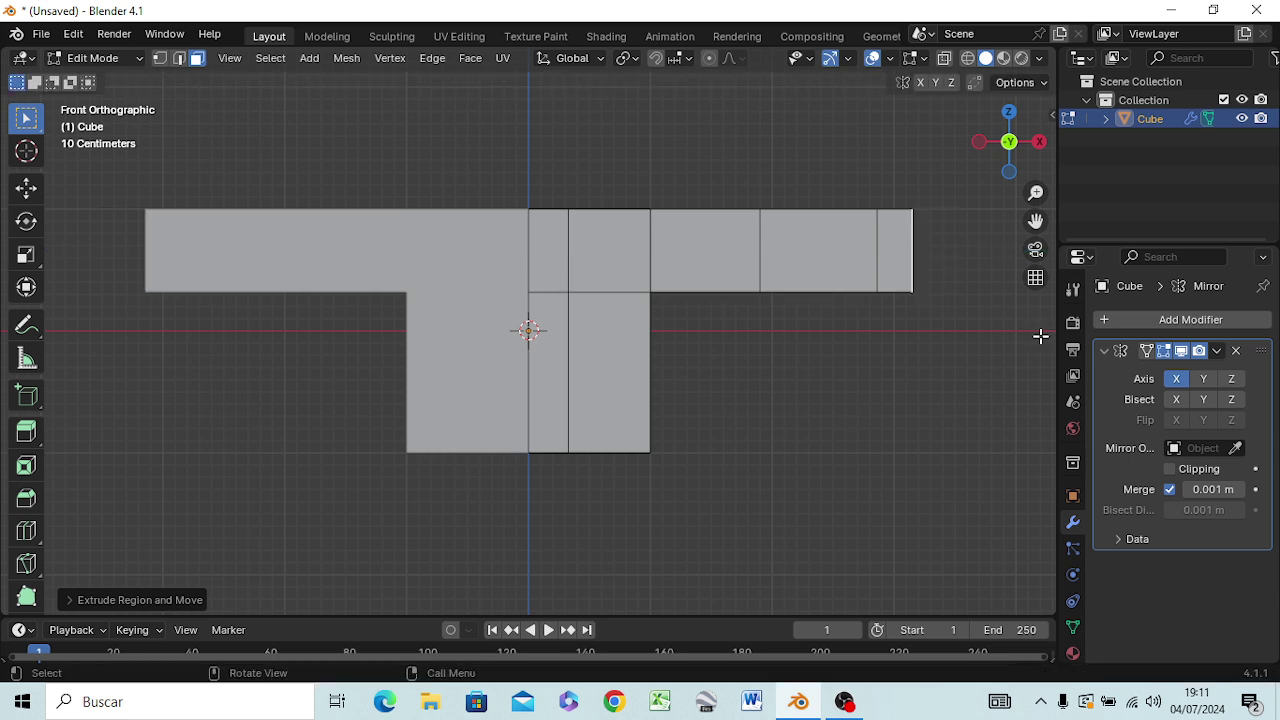
{"action": "key", "text": "ctrl+z"}
{"action": "key", "text": "ctrl+z"}
{"action": "key", "text": "ctrl+z"}
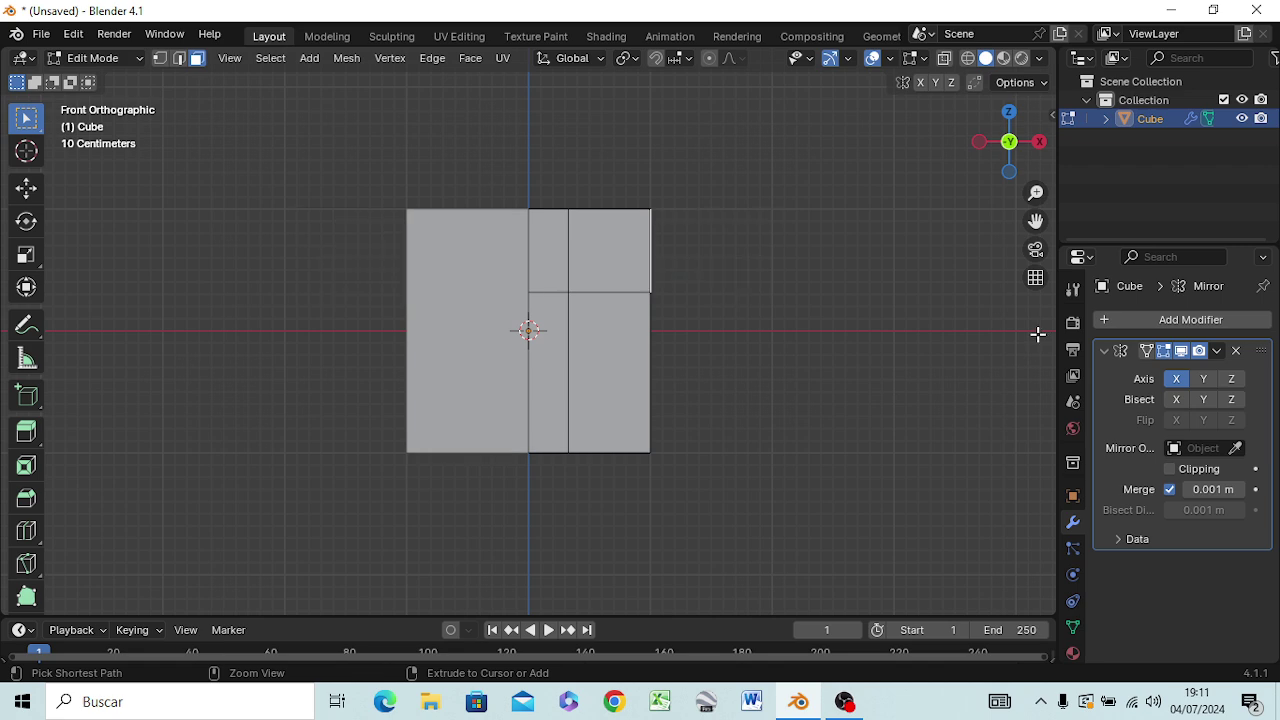
- Select the upper middle side face and extrude three arm sections outward, then inspect them in 3D
{"action": "middle_click_drag", "start_coordinate": [1000, 329], "coordinate": [726, 334]}
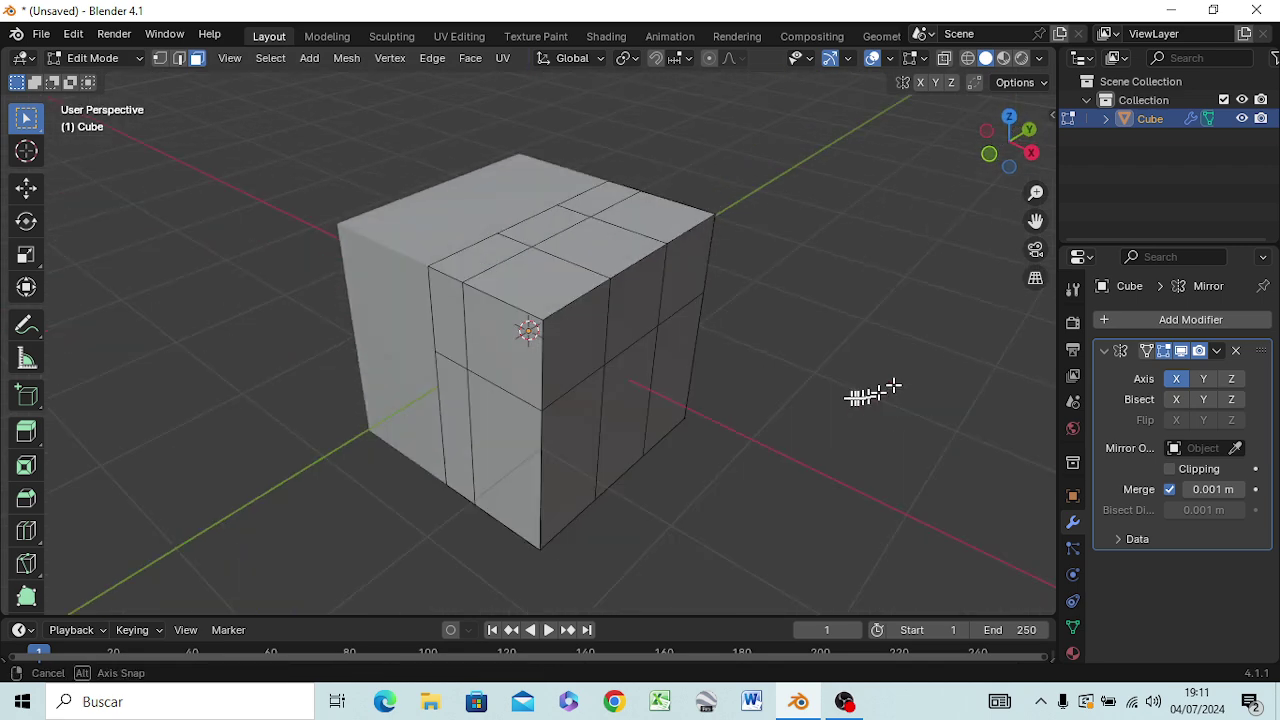
{"action": "left_click", "coordinate": [577, 326]}
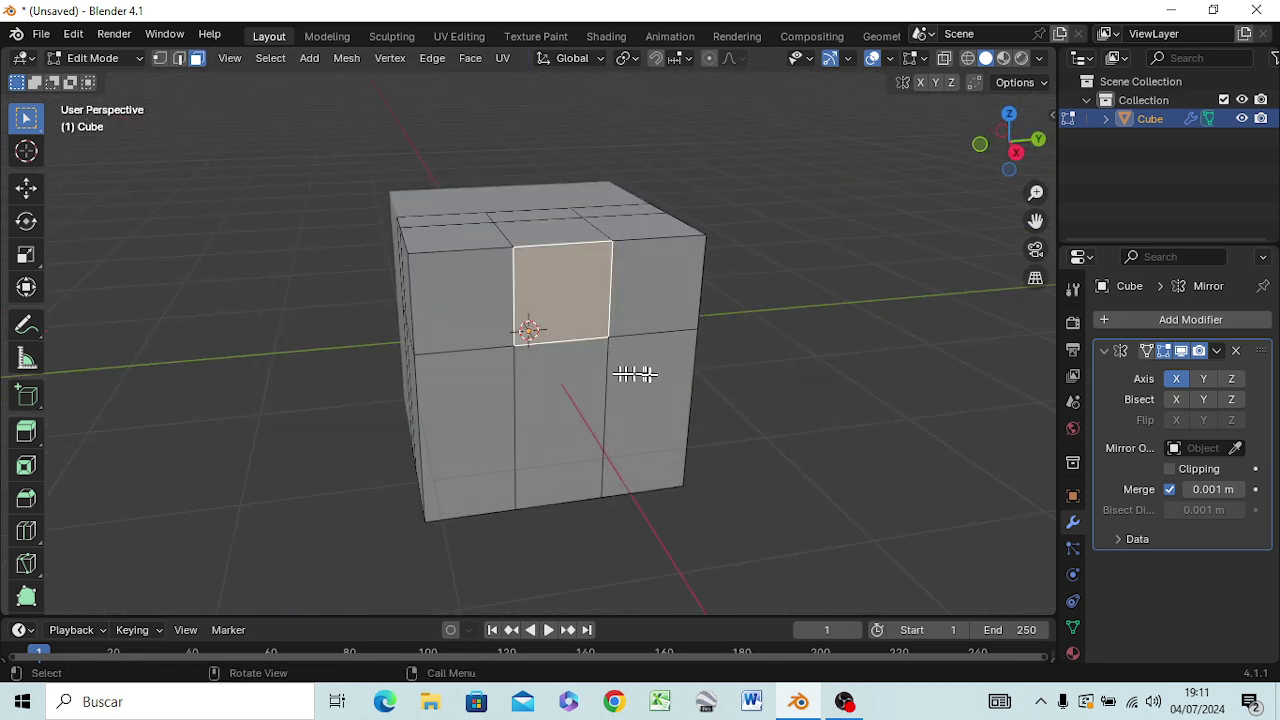
{"action": "key", "text": "KP_3"}
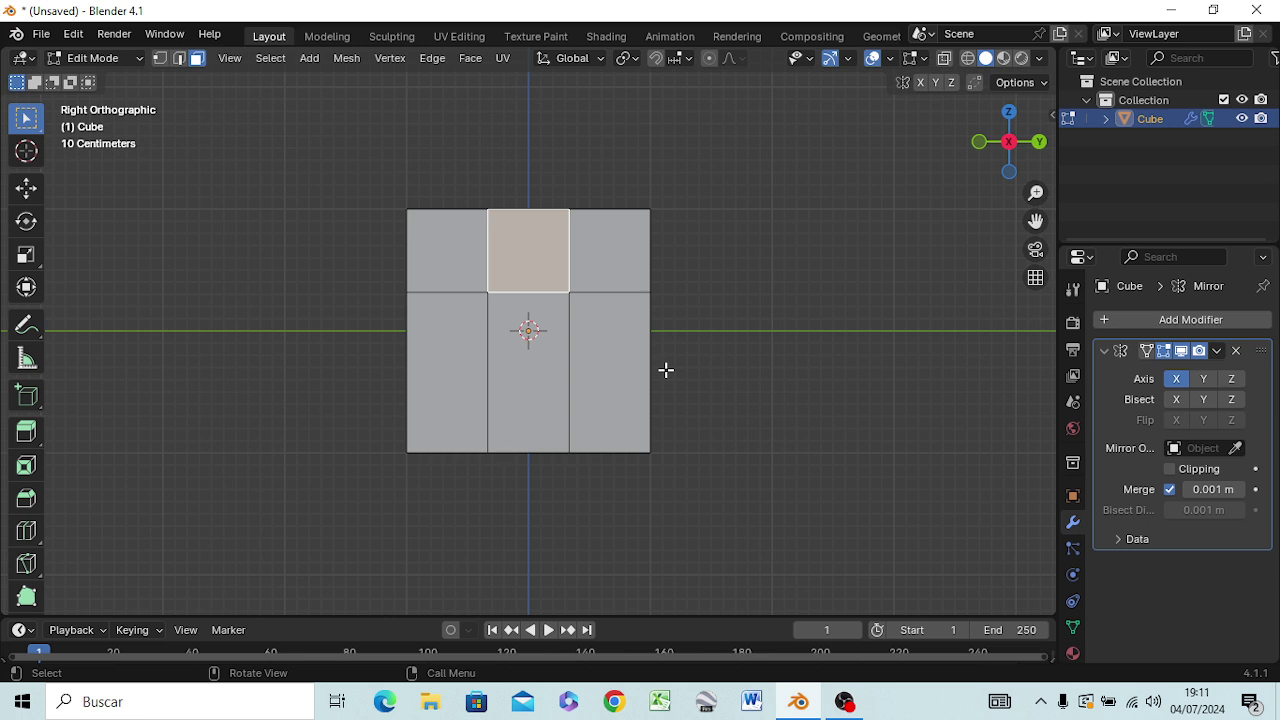
{"action": "key", "text": "KP_1"}
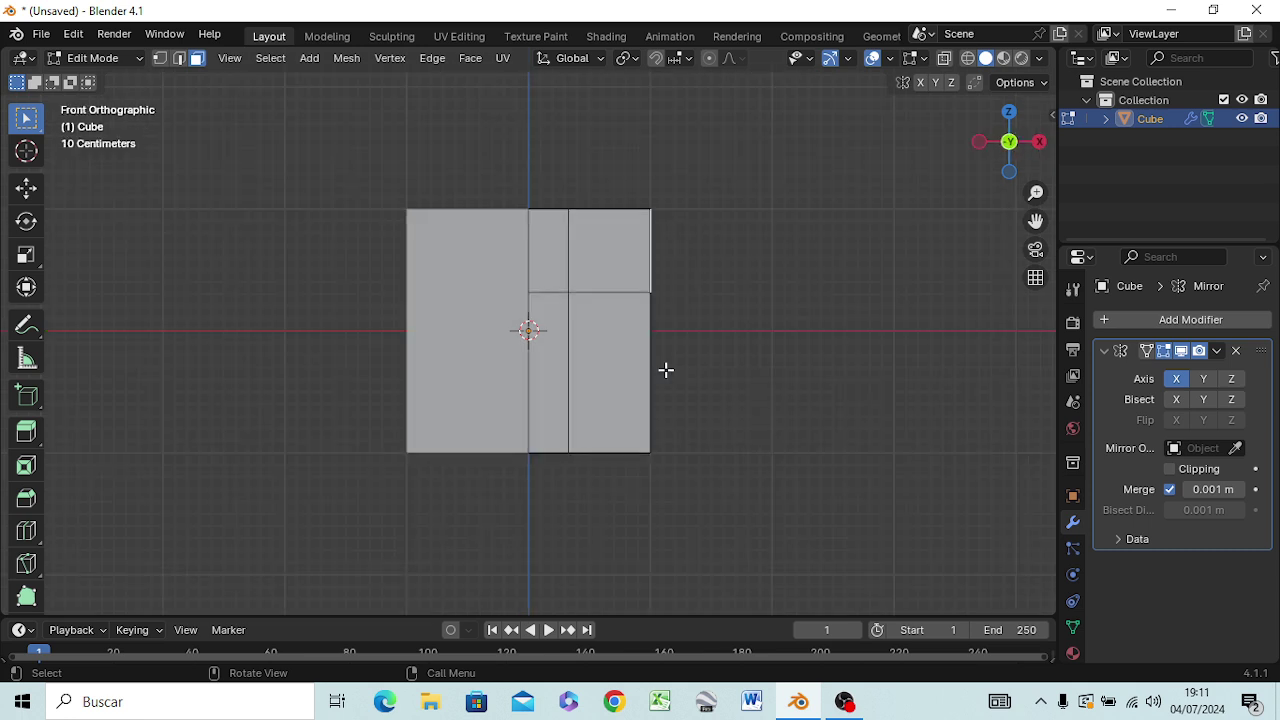
{"action": "key", "text": "e"}
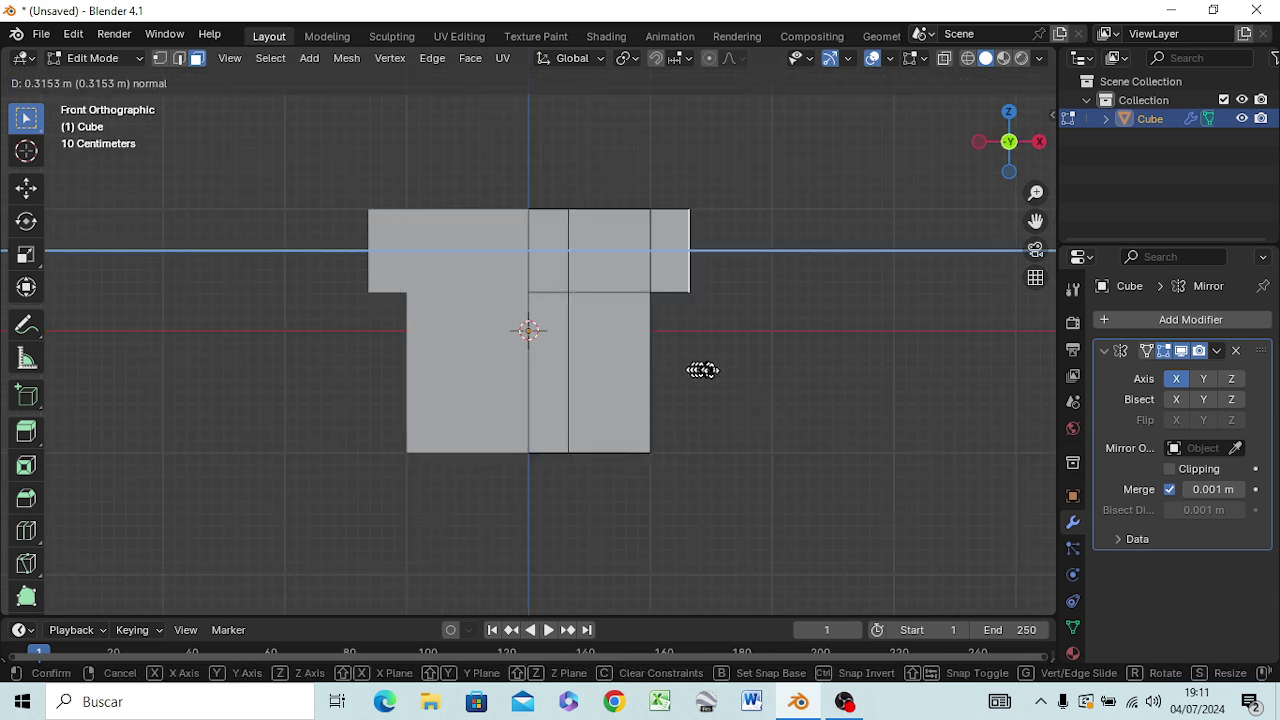
{"action": "left_click", "coordinate": [765, 377]}
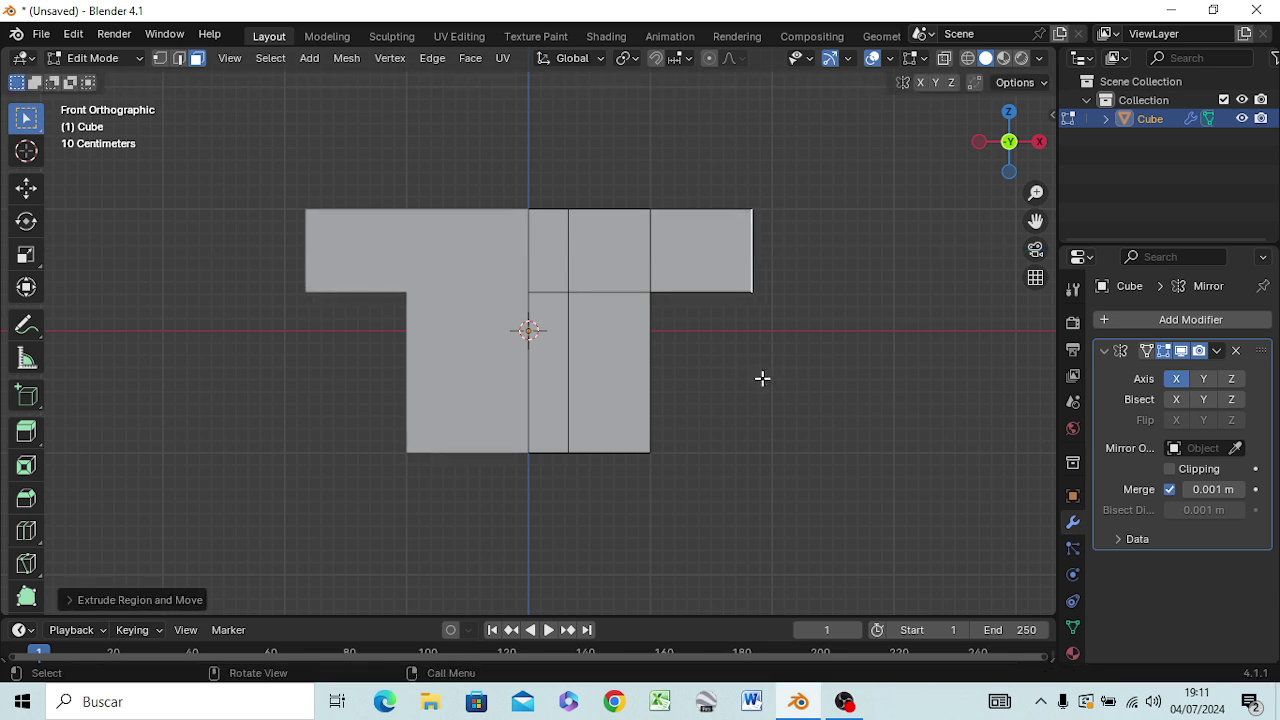
{"action": "key", "text": "e"}
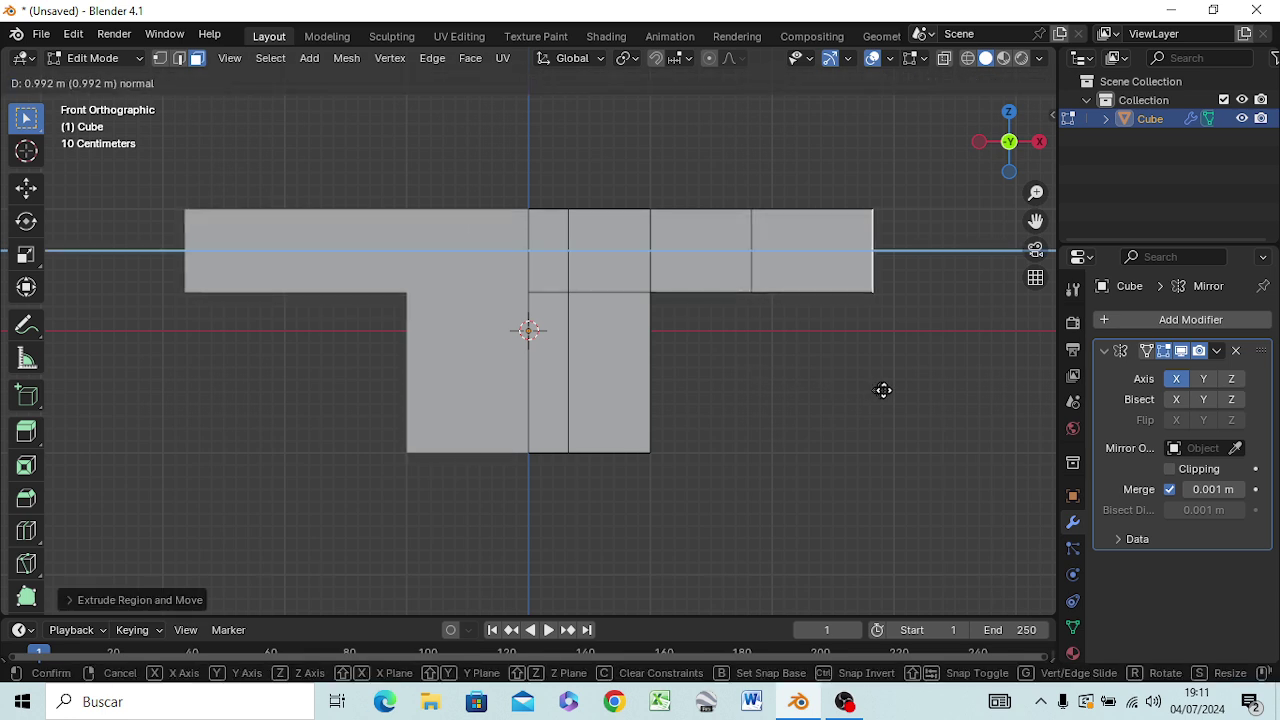
{"action": "left_click", "coordinate": [855, 389]}
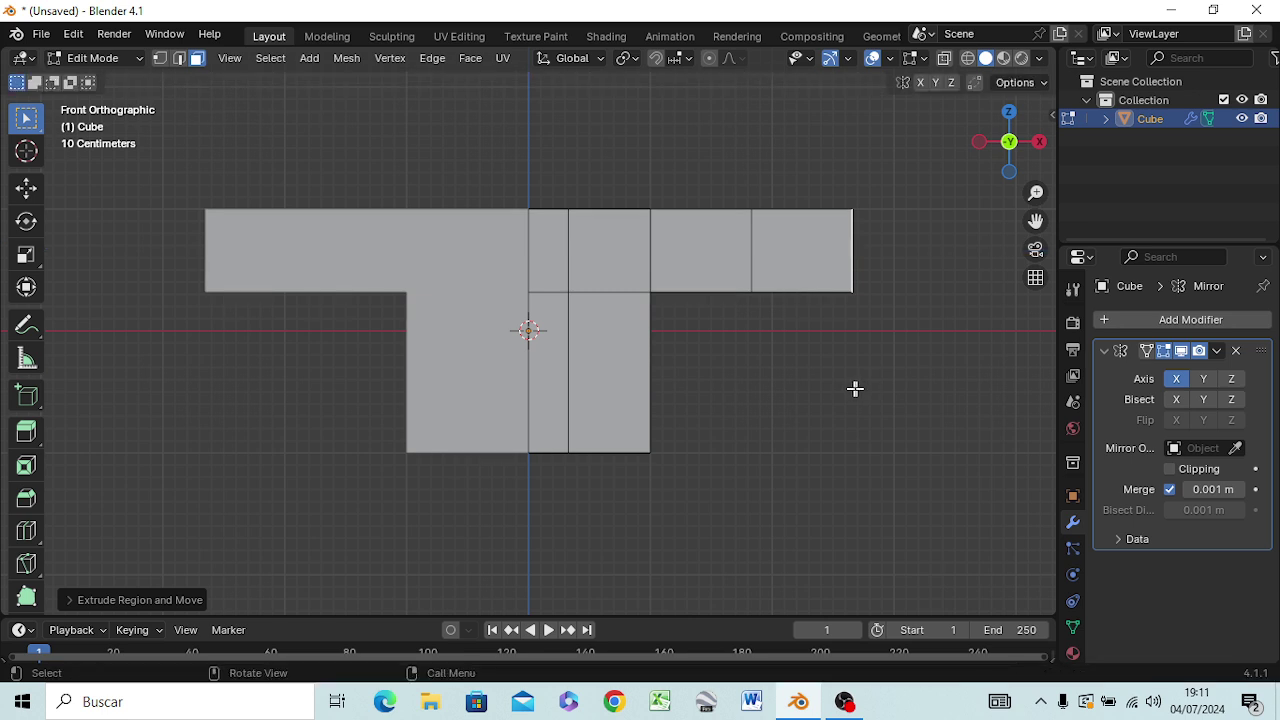
{"action": "key", "text": "e"}
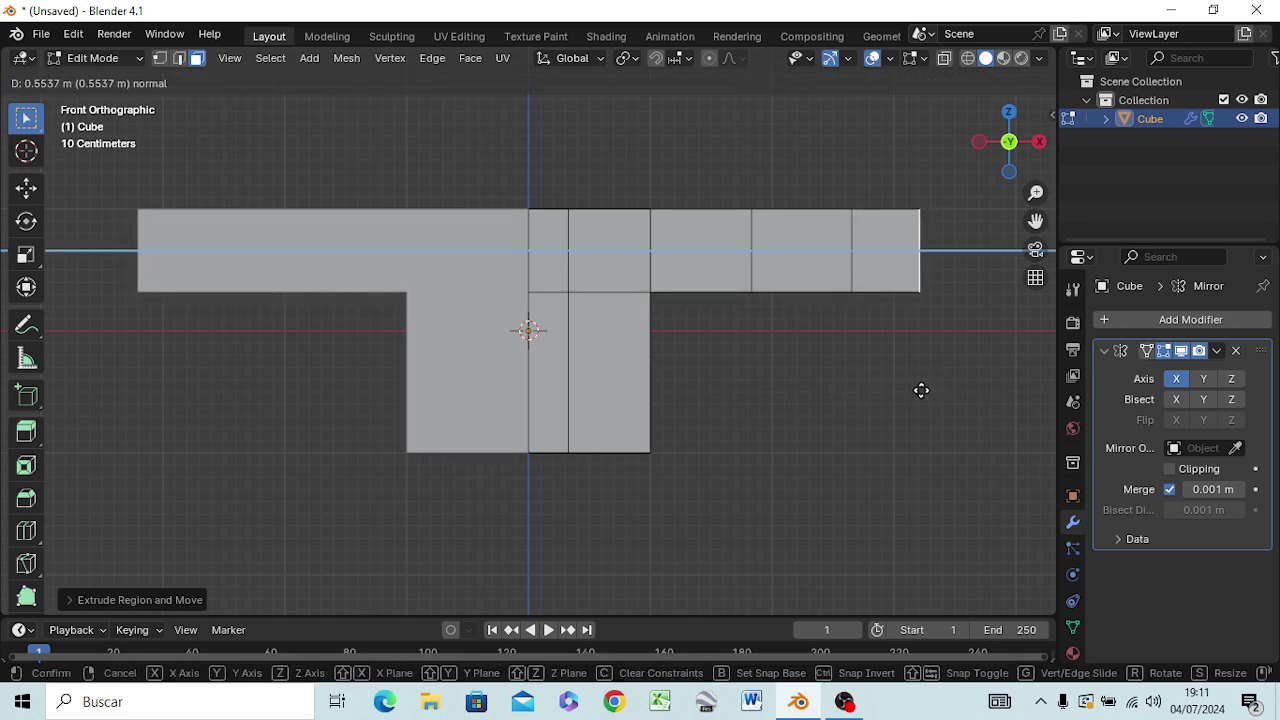
{"action": "left_click", "coordinate": [918, 388]}
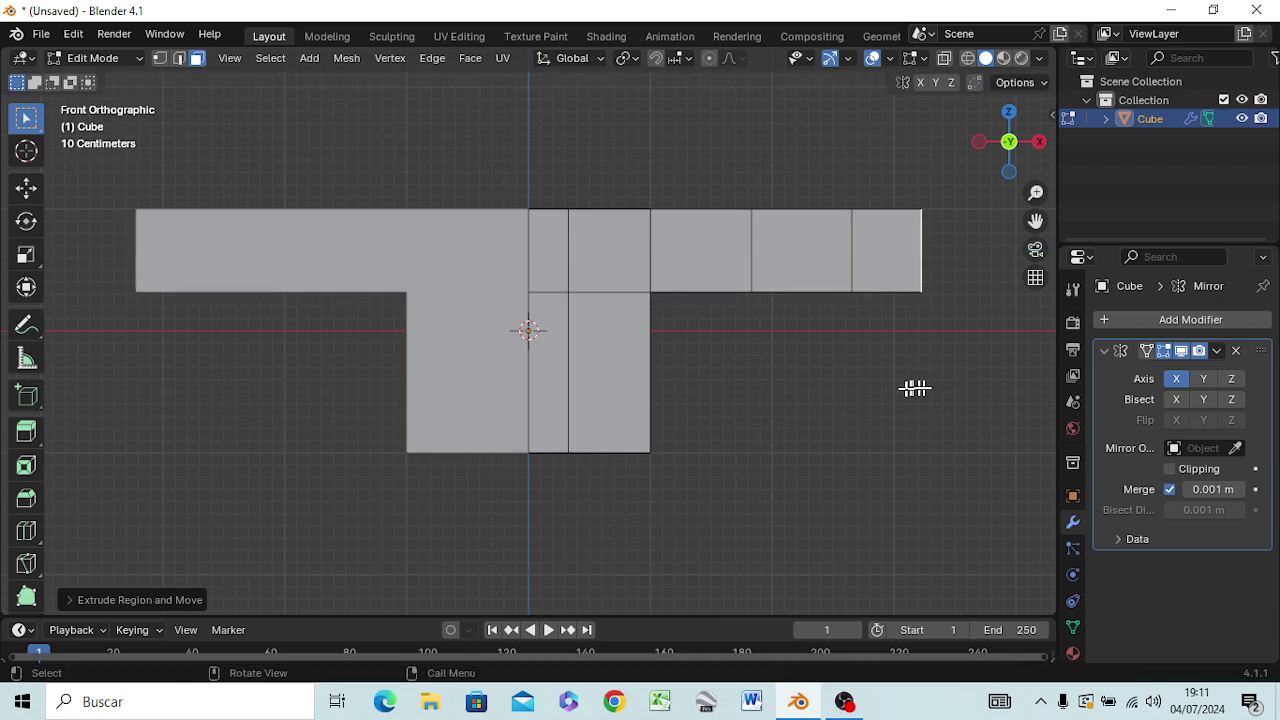
{"action": "middle_click_drag", "start_coordinate": [622, 464], "coordinate": [591, 203]}
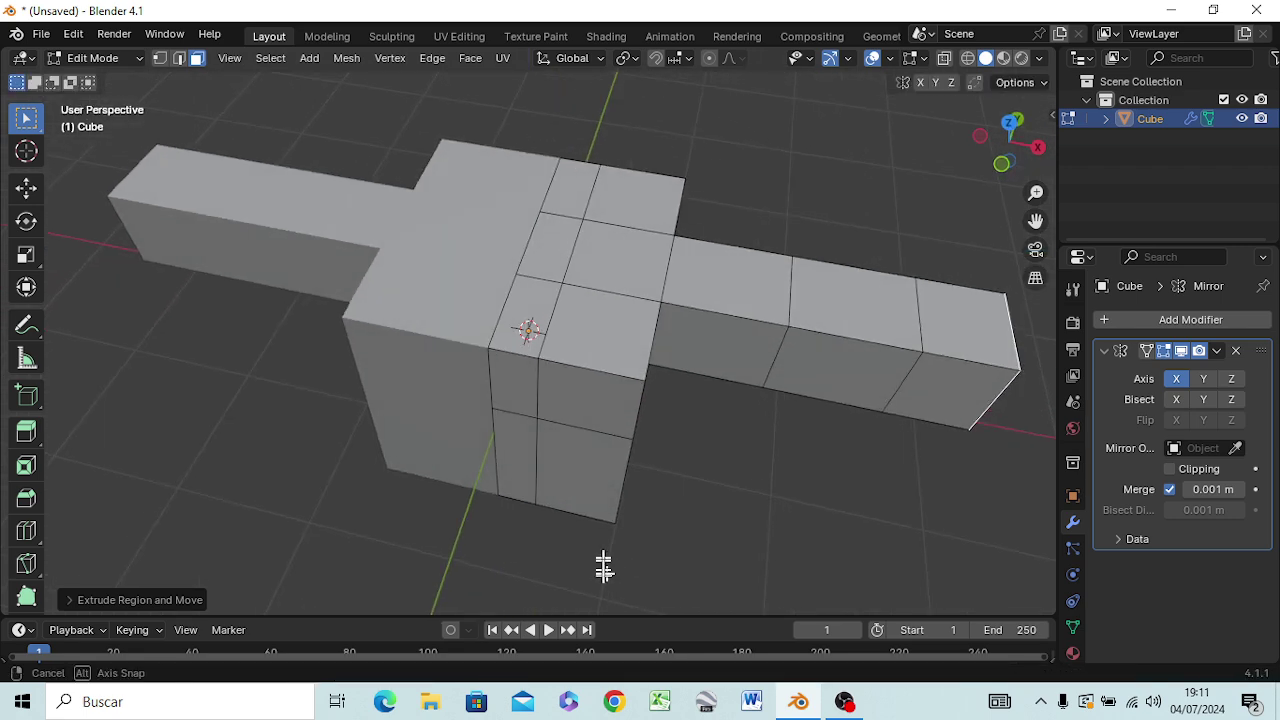
- Select the top face beside the centre and extrude it upward twice into a tall neck
{"action": "left_click", "coordinate": [547, 238]}
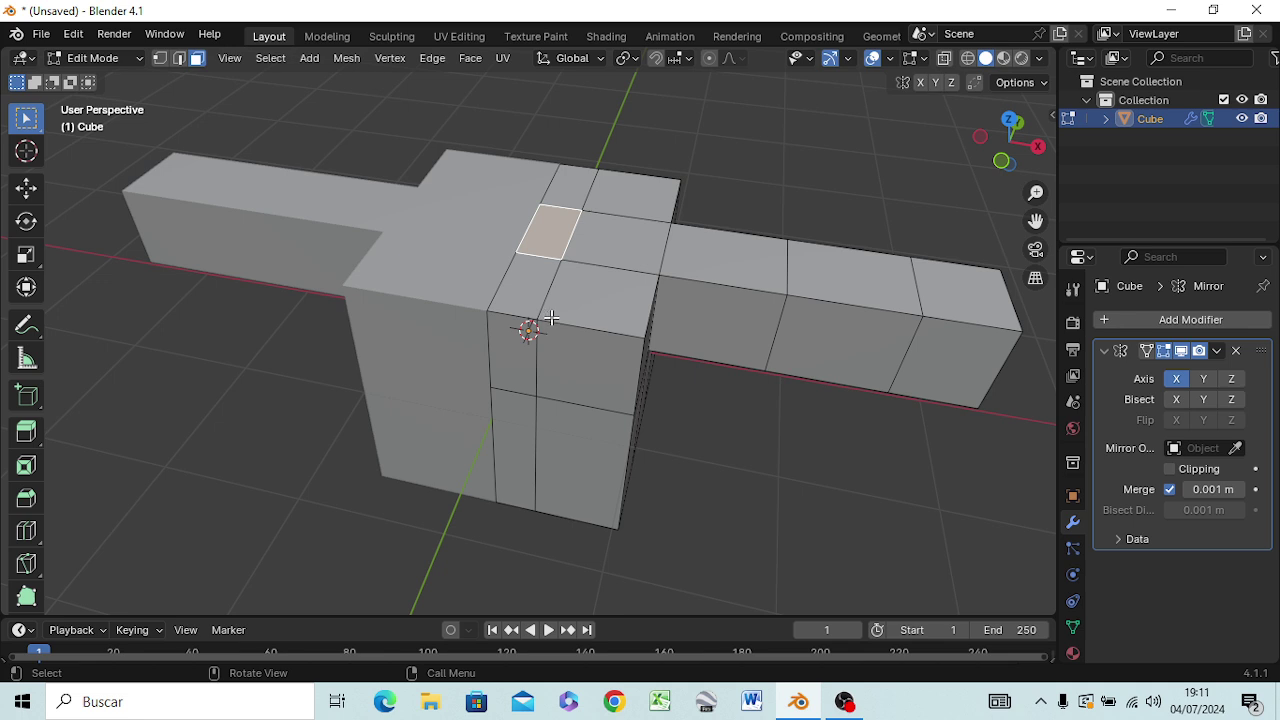
{"action": "key", "text": "KP_1"}
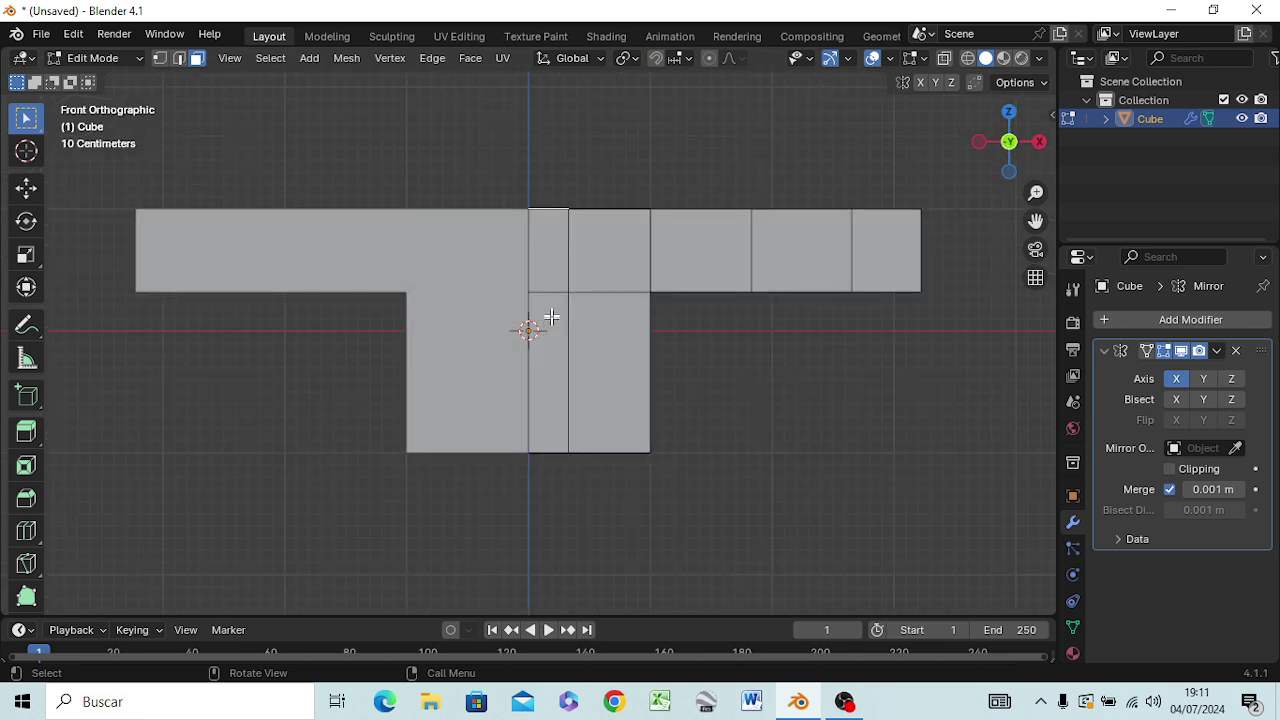
{"action": "middle_click_drag", "start_coordinate": [614, 194], "coordinate": [620, 349], "text": "shift"}
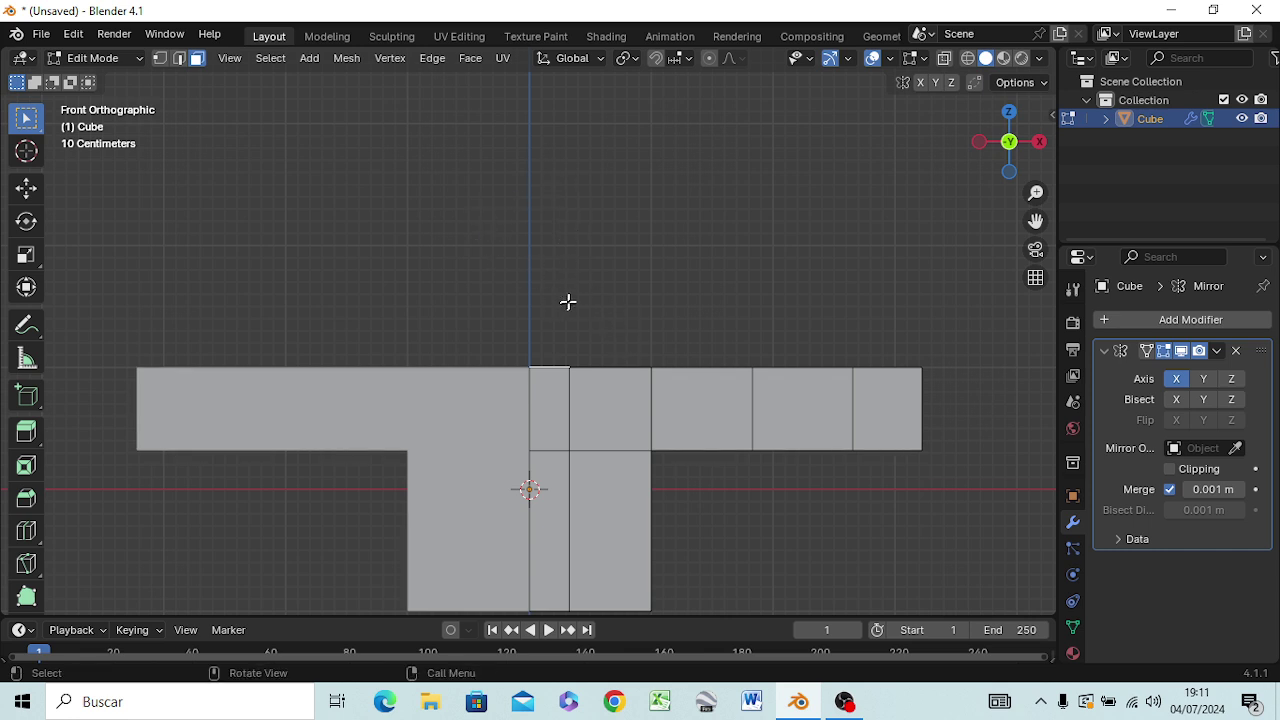
{"action": "key", "text": "e"}
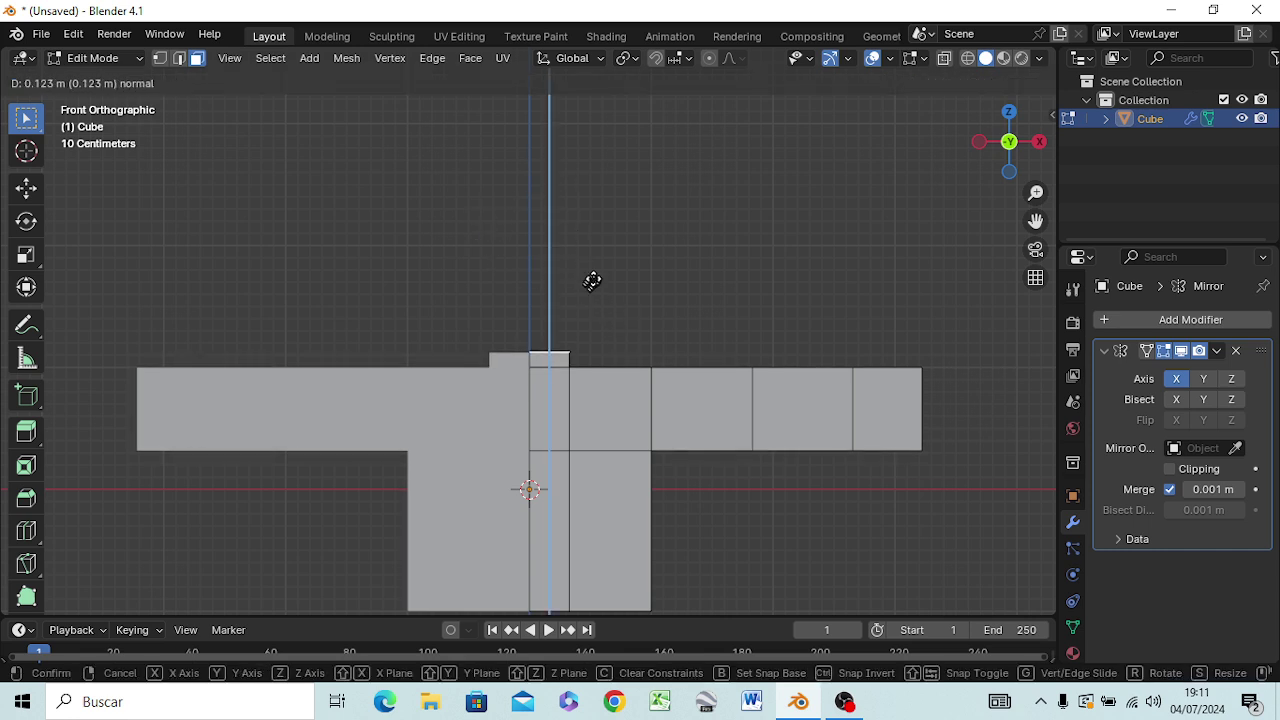
{"action": "left_click", "coordinate": [593, 272]}
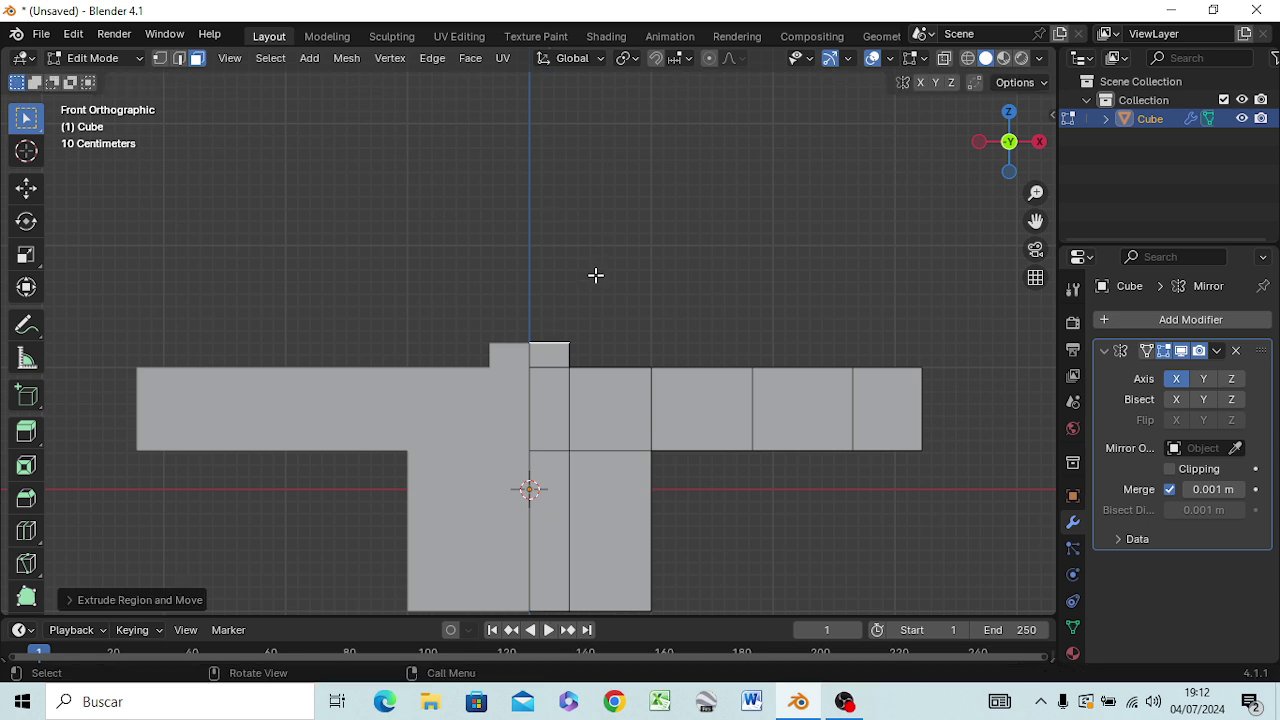
{"action": "key", "text": "c"}
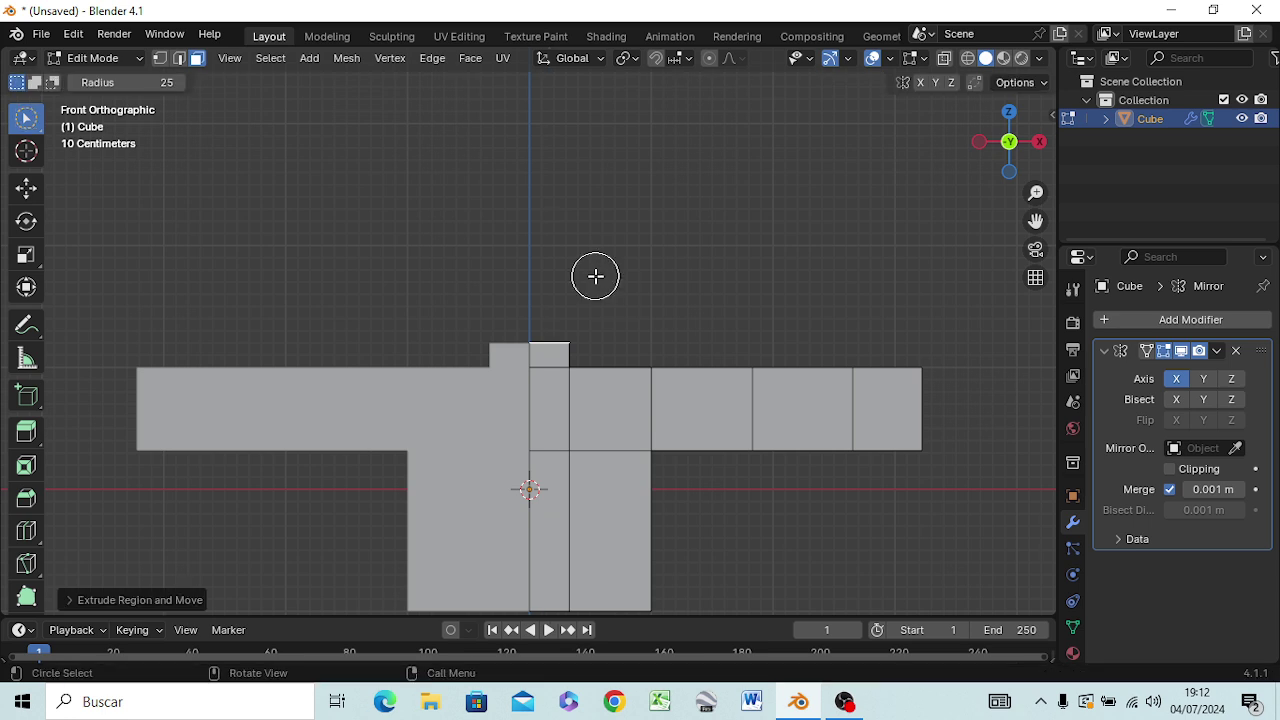
{"action": "key", "text": "e"}
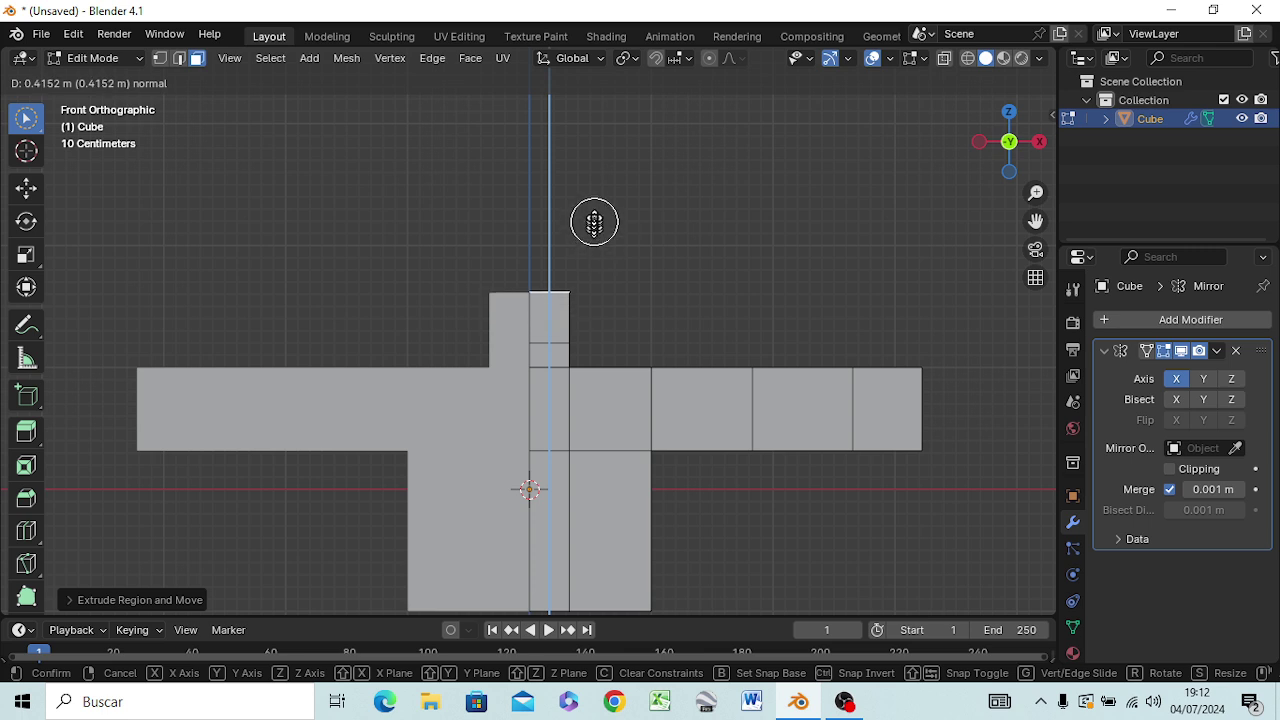
{"action": "left_click", "coordinate": [604, 138]}
{"action": "key", "text": "w"}
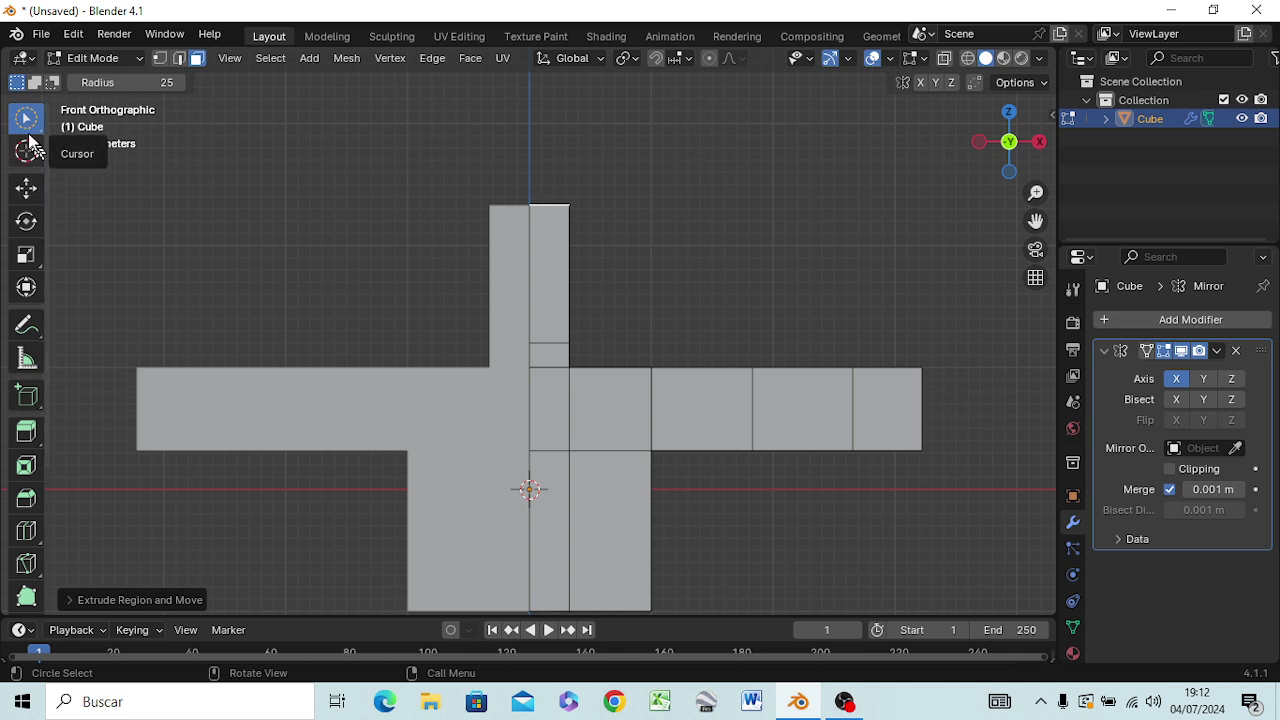
- Switch to the Select Box tool and orbit to a higher angle over the figure
{"action": "left_click", "coordinate": [31, 128]}
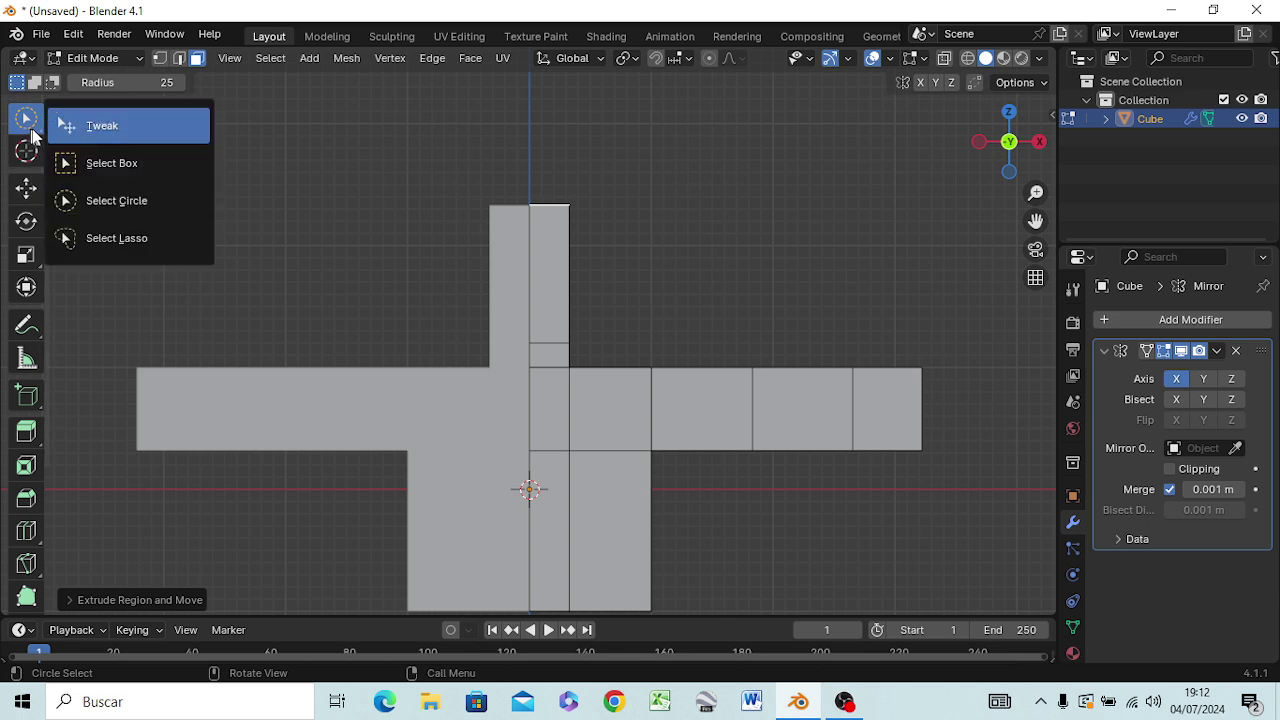
{"action": "left_click", "coordinate": [110, 165]}
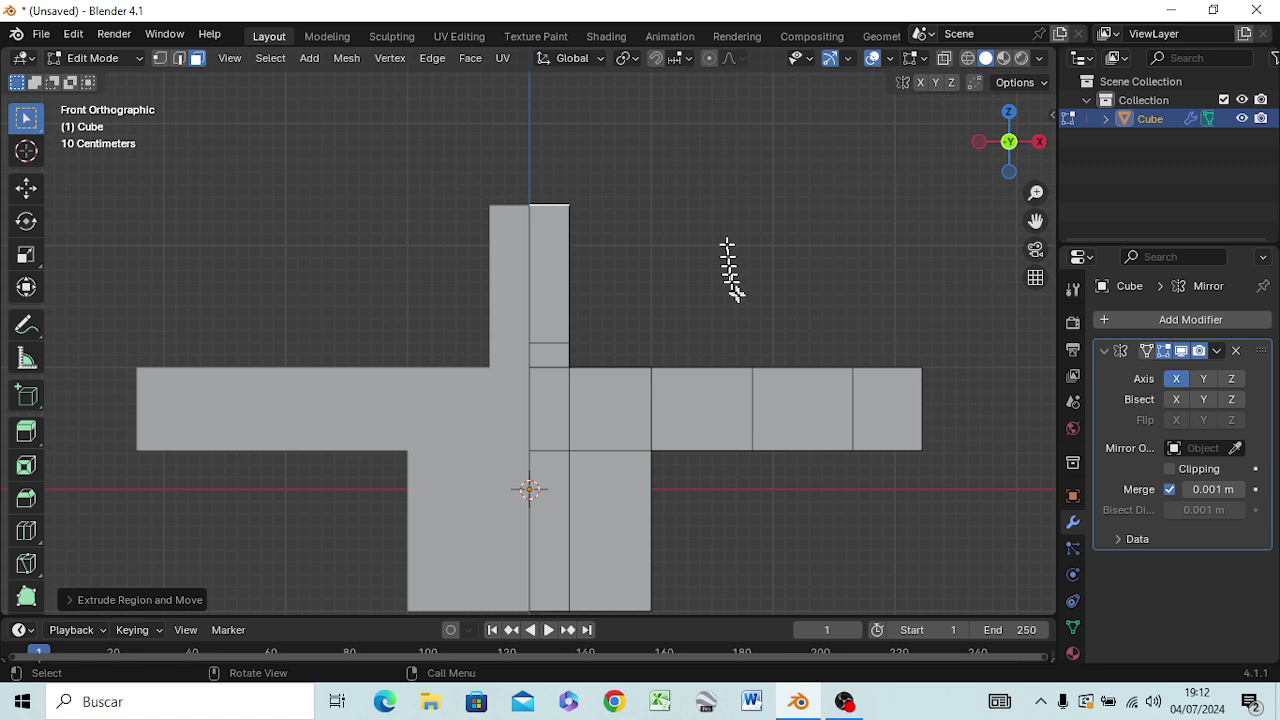
{"action": "mouse_move", "coordinate": [730, 285]}
{"action": "middle_mouse_down"}
{"action": "mouse_move", "coordinate": [724, 307]}
{"action": "mouse_move", "coordinate": [514, 323]}
{"action": "mouse_move", "coordinate": [531, 300]}
{"action": "mouse_move", "coordinate": [686, 346]}
{"action": "mouse_move", "coordinate": [679, 273]}
{"action": "mouse_move", "coordinate": [466, 314]}
{"action": "mouse_move", "coordinate": [514, 251]}
{"action": "mouse_move", "coordinate": [706, 344]}
{"action": "mouse_move", "coordinate": [757, 329]}
{"action": "middle_mouse_up"}
{"action": "scroll", "coordinate": [750, 344], "scroll_direction": "down", "scroll_amount": 3}
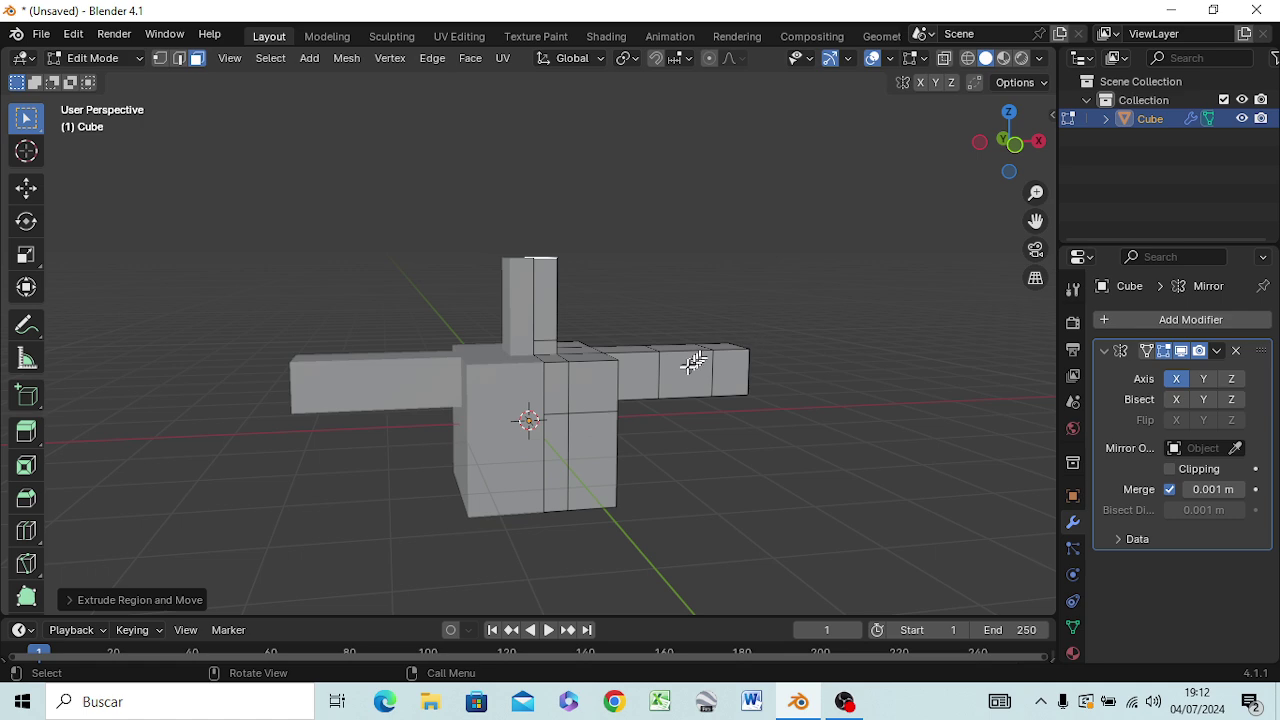
{"action": "mouse_move", "coordinate": [693, 362]}
{"action": "middle_mouse_down"}
{"action": "mouse_move", "coordinate": [651, 329]}
{"action": "mouse_move", "coordinate": [571, 437]}
{"action": "mouse_move", "coordinate": [663, 368]}
{"action": "middle_mouse_up"}
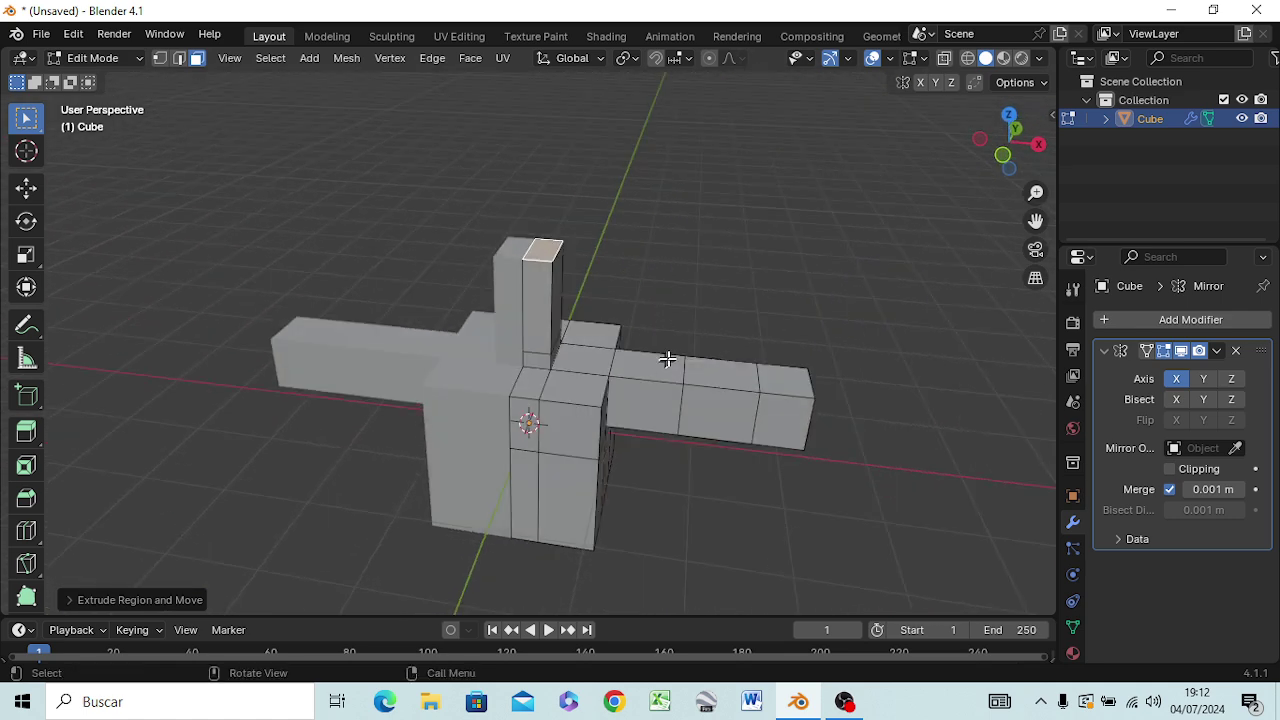
{"action": "key", "text": "g"}
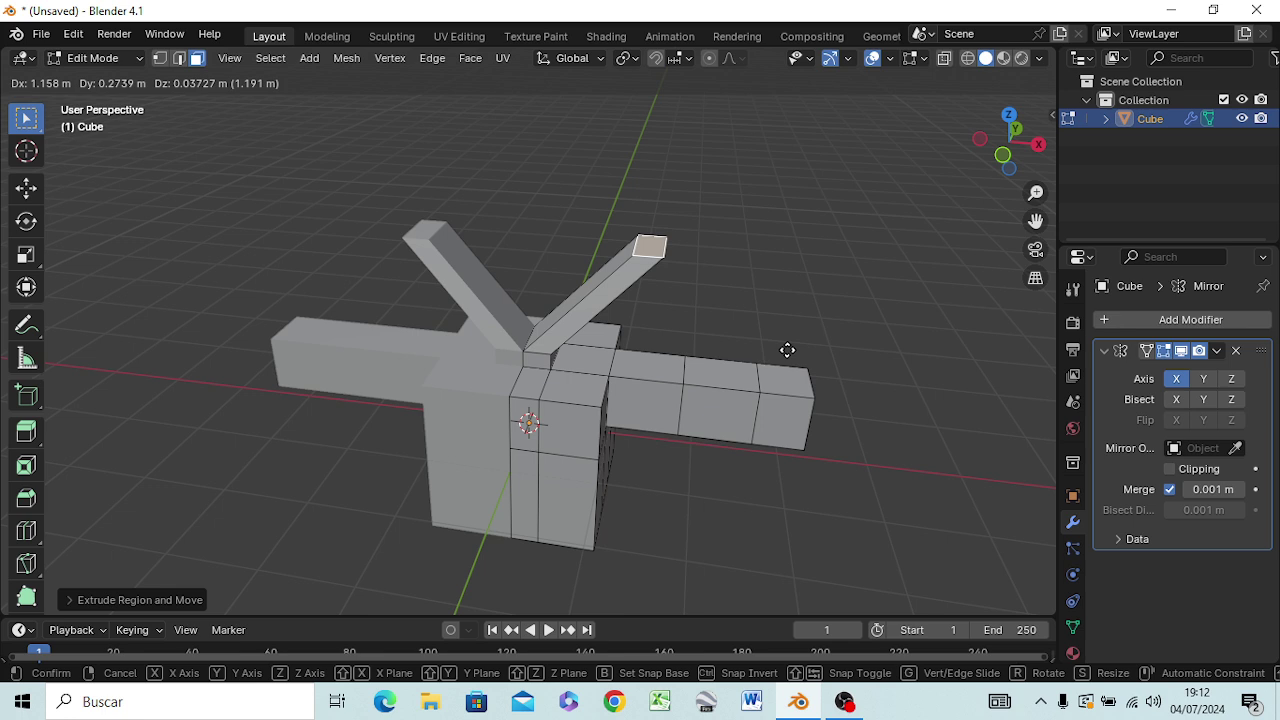
{"action": "key", "text": "Escape"}
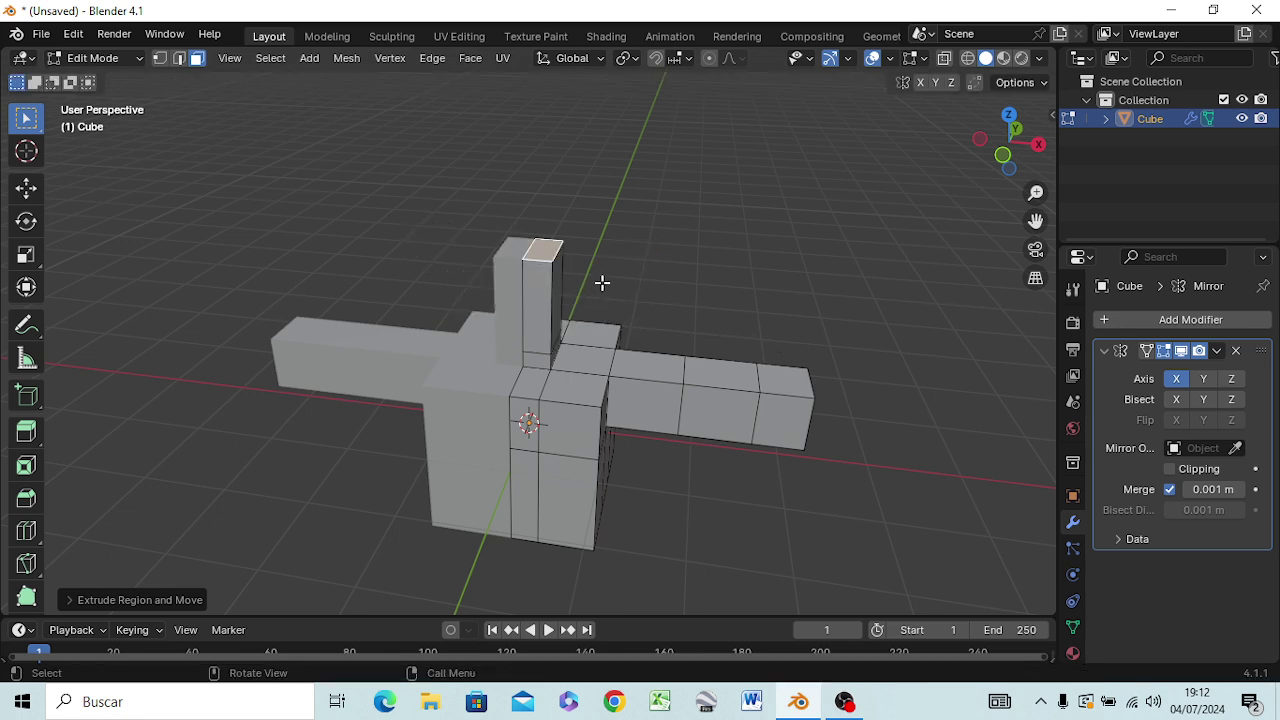
{"action": "key", "text": "KP_1"}
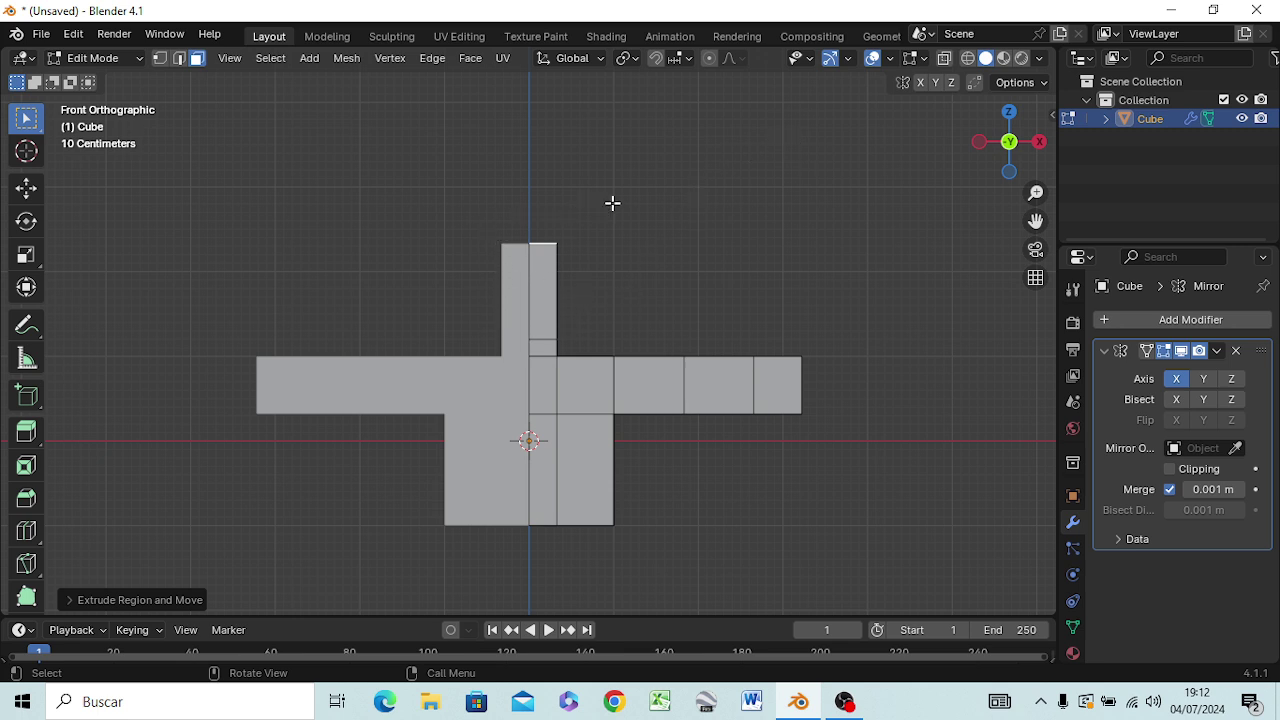
- Switch to wireframe shading and box-select the neck pillar's top vertices
{"action": "key", "text": "z"}
{"action": "left_click", "coordinate": [484, 204]}
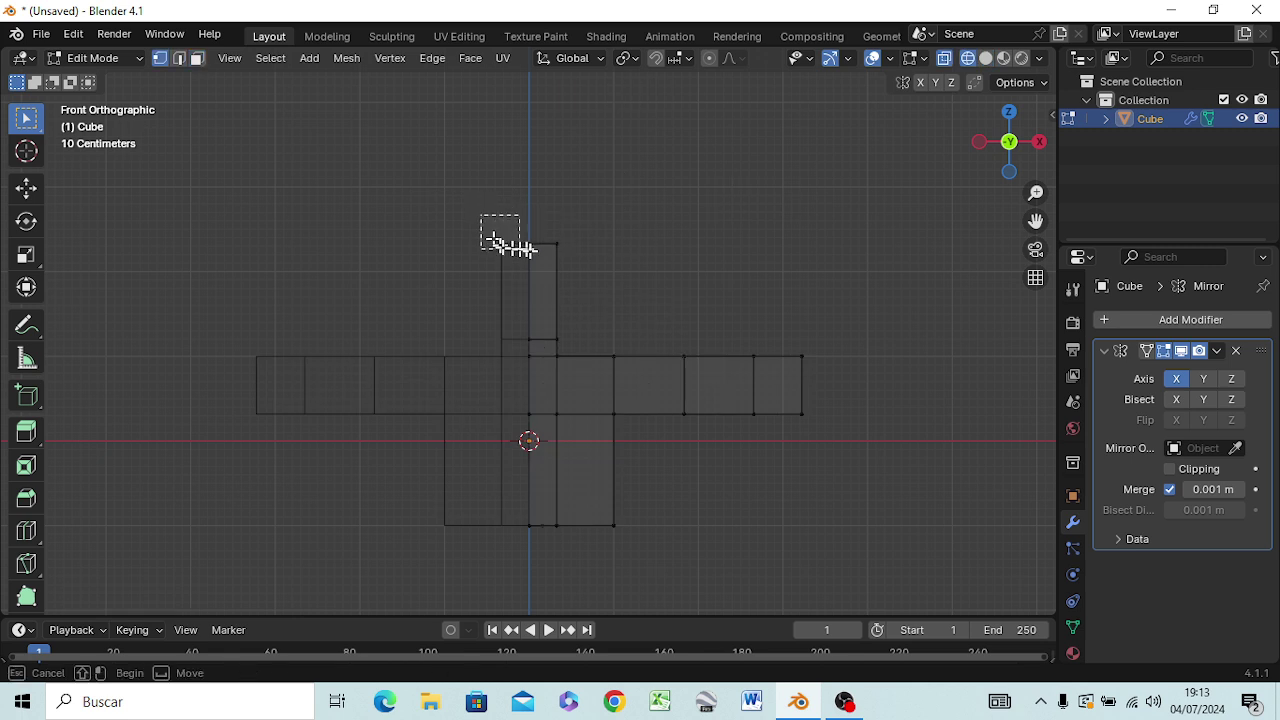
{"action": "left_click_drag", "start_coordinate": [487, 219], "coordinate": [597, 249]}
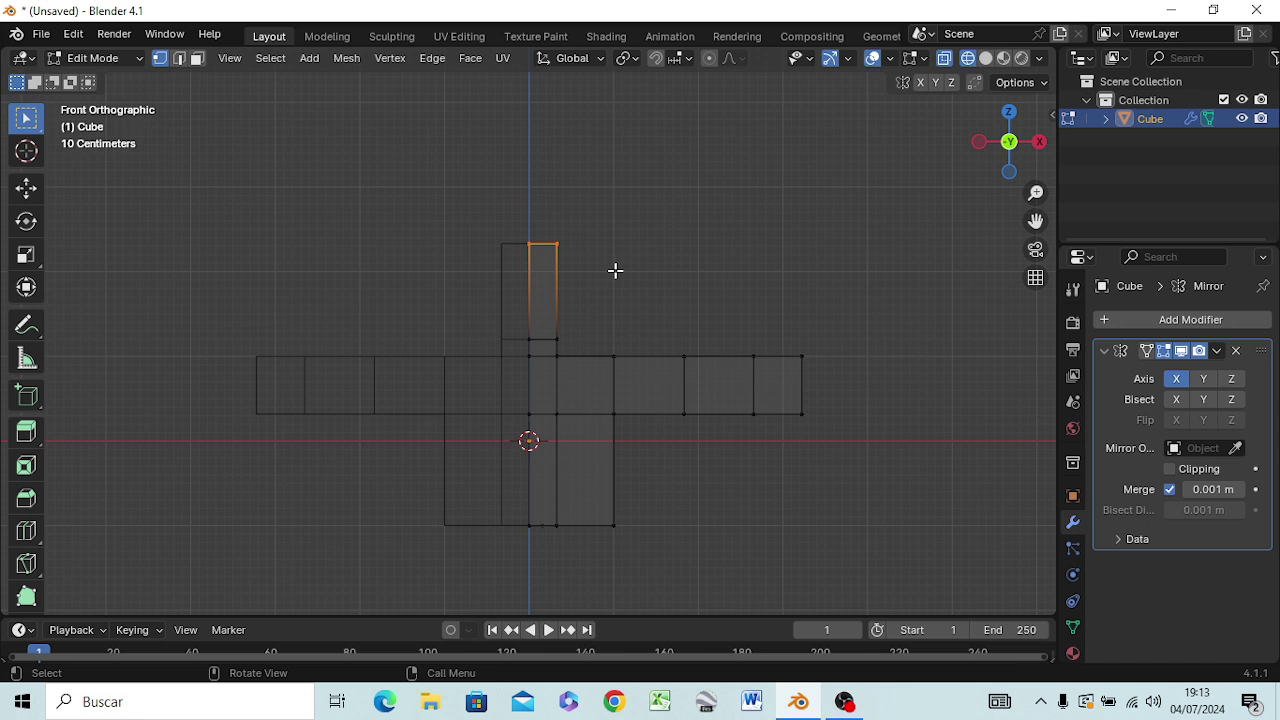
- Move those vertices 0.3211 m straight up along Z, then return to solid shading
{"action": "key", "text": "g"}
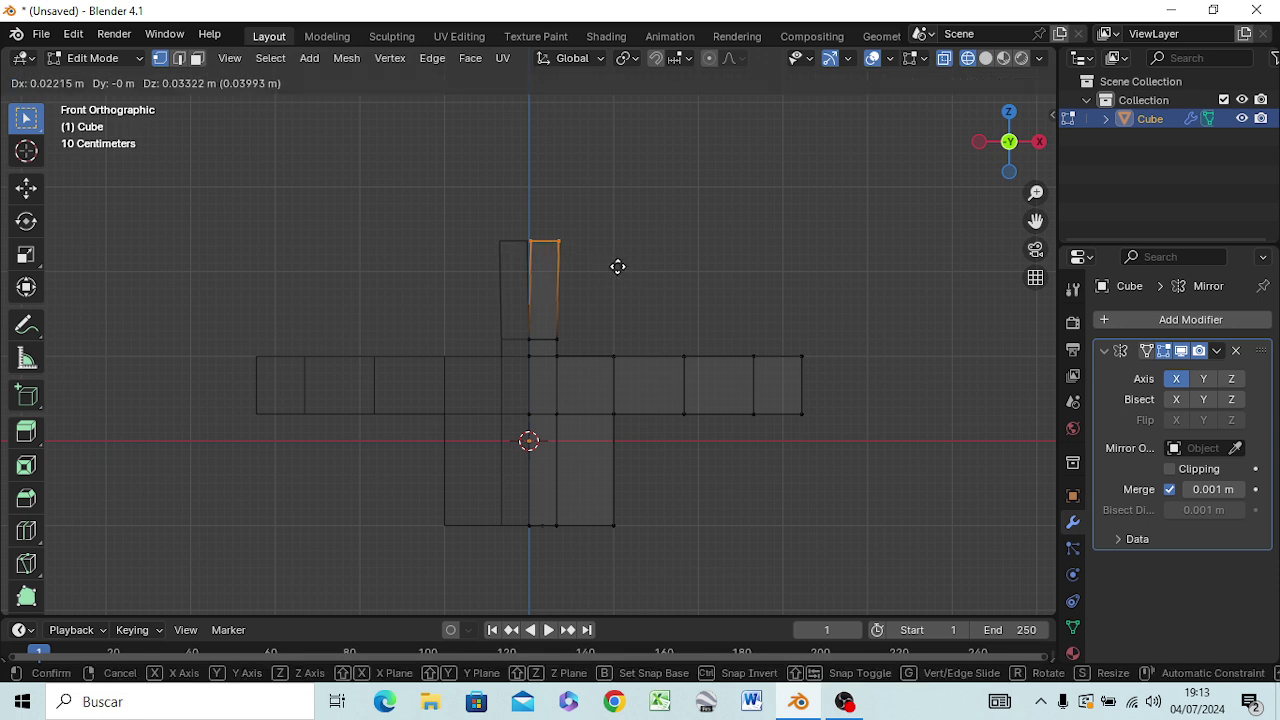
{"action": "key", "text": "z"}
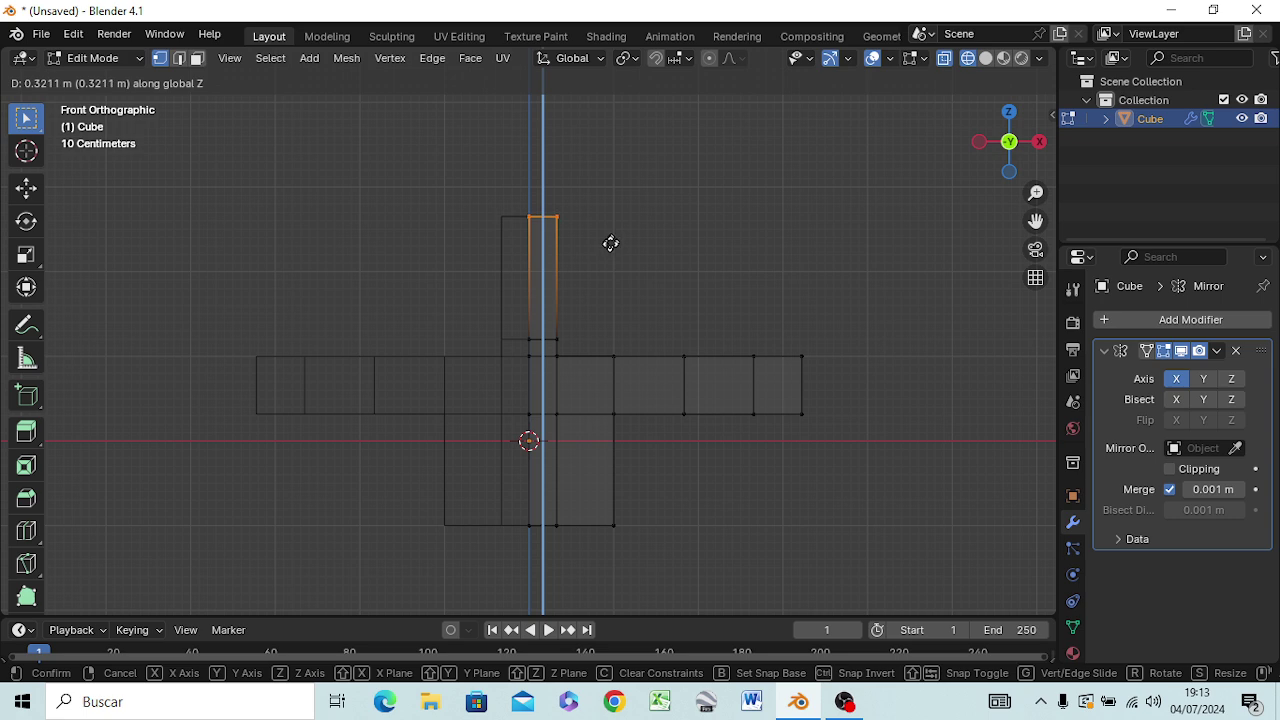
{"action": "left_click", "coordinate": [610, 245]}
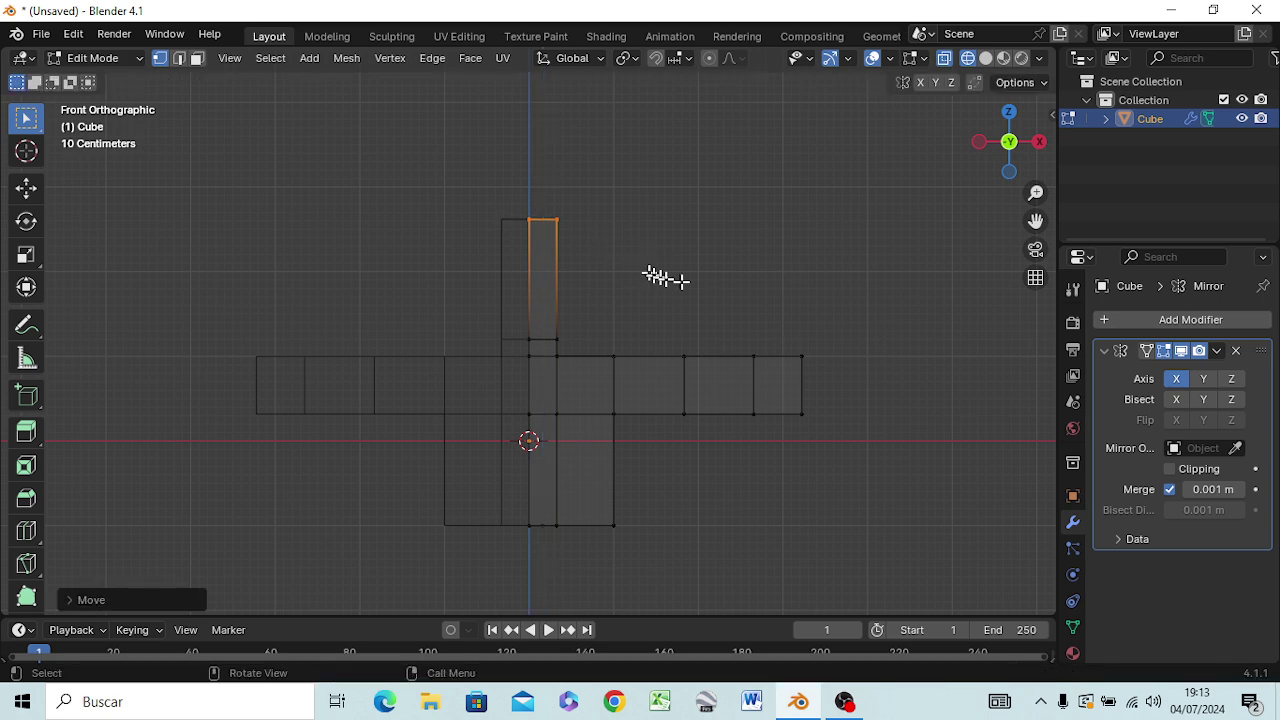
{"action": "middle_click_drag", "start_coordinate": [667, 279], "coordinate": [508, 295]}
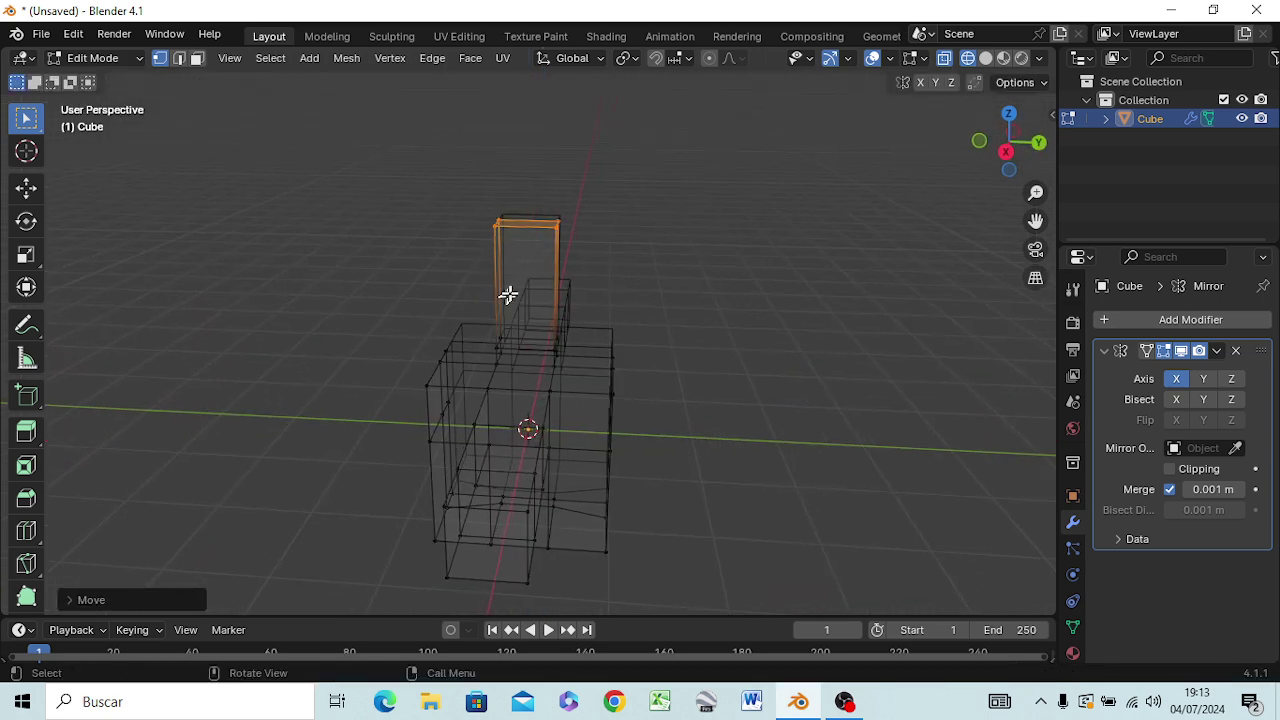
{"action": "key", "text": "z"}
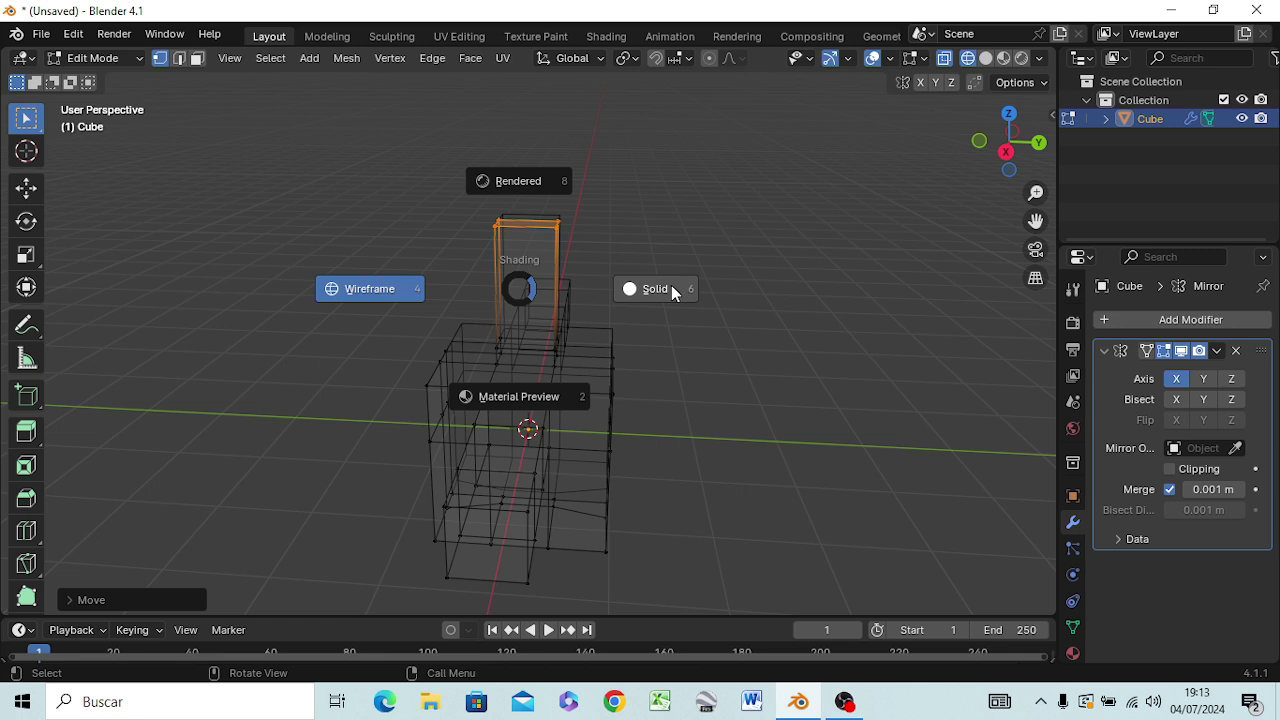
{"action": "left_click", "coordinate": [668, 286]}
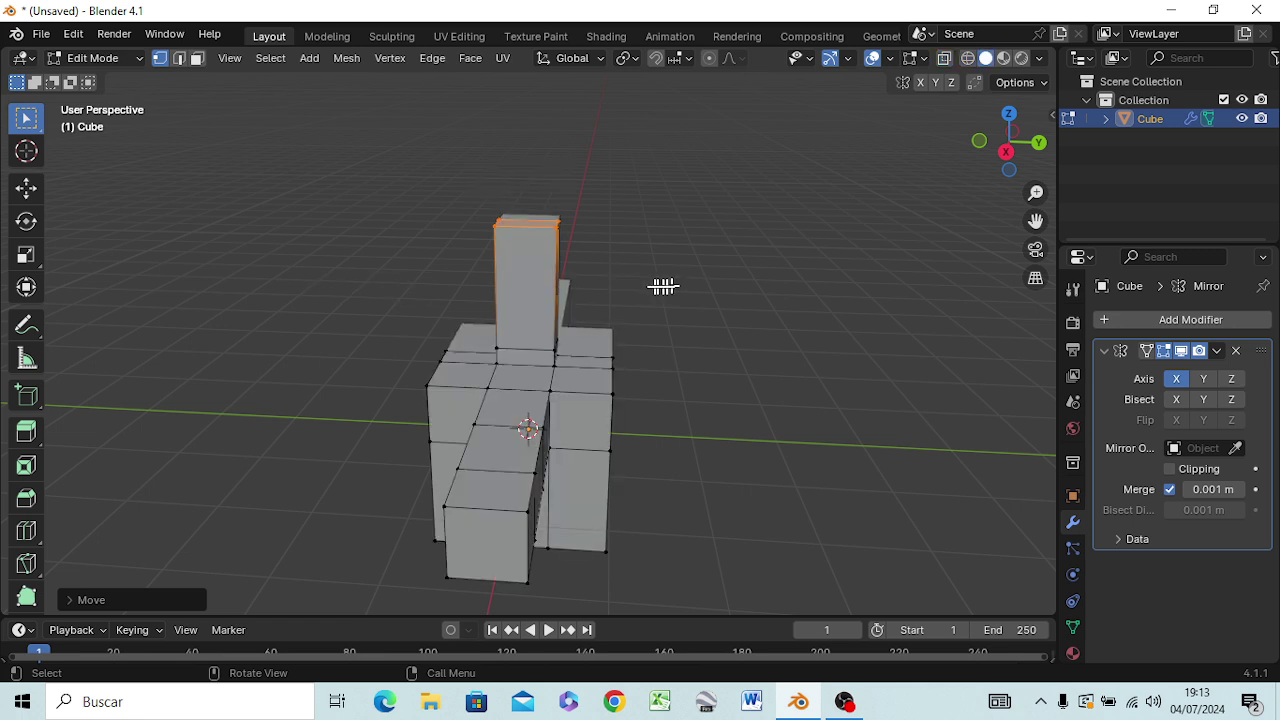
- Extrude the neck pillar's side face 0.3765 m outward in front view, then deselect it
{"action": "key", "text": "3"}
{"action": "left_click", "coordinate": [531, 304]}
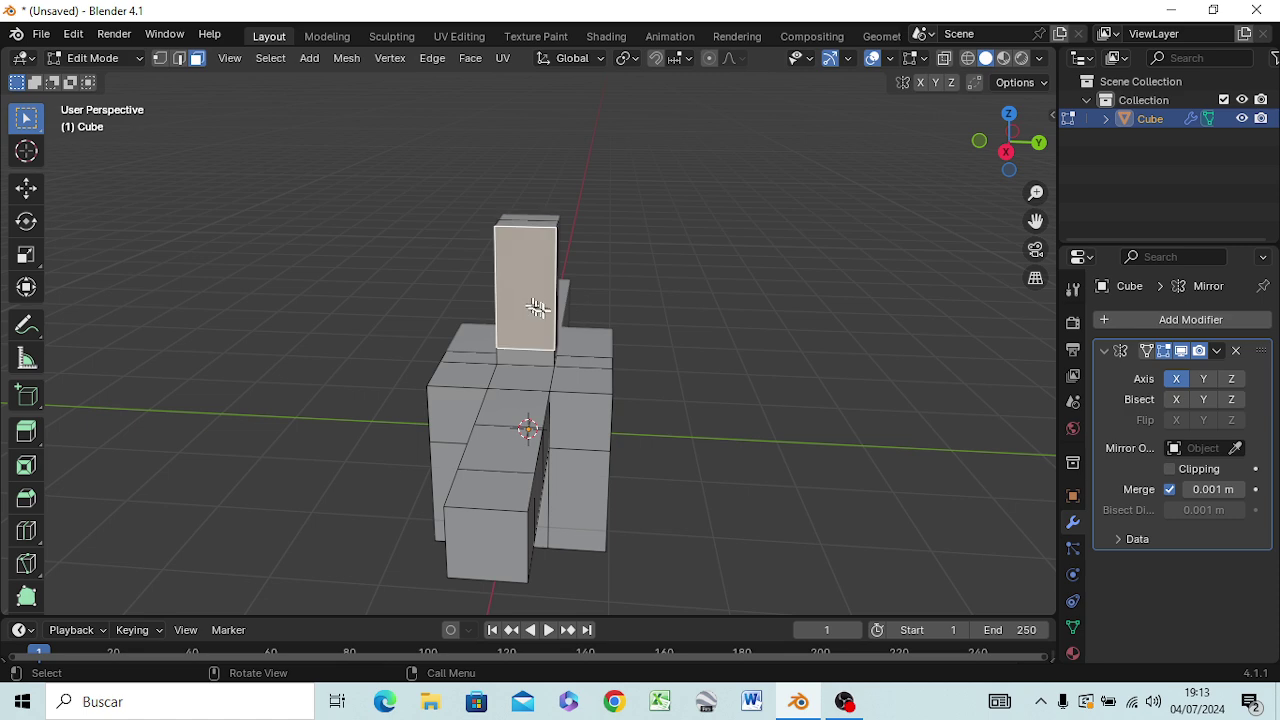
{"action": "mouse_move", "coordinate": [593, 337]}
{"action": "middle_mouse_down"}
{"action": "mouse_move", "coordinate": [771, 334]}
{"action": "mouse_move", "coordinate": [862, 300]}
{"action": "middle_mouse_up"}
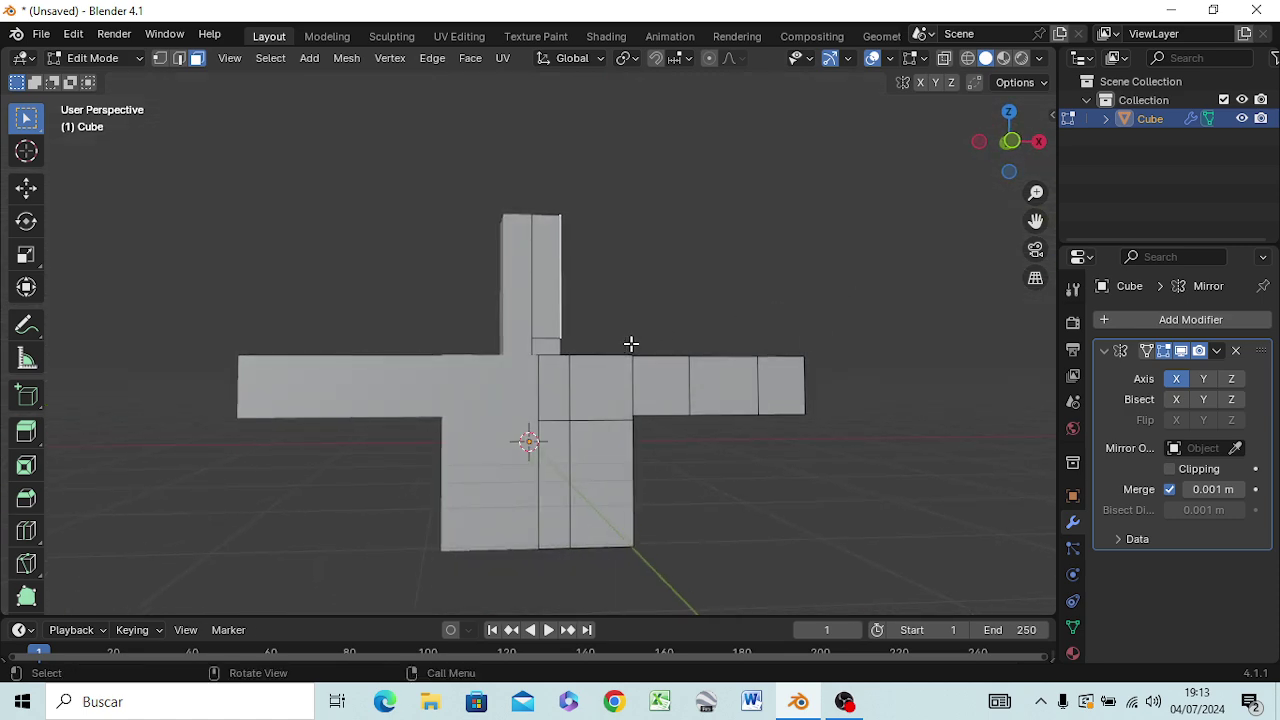
{"action": "key", "text": "KP_1"}
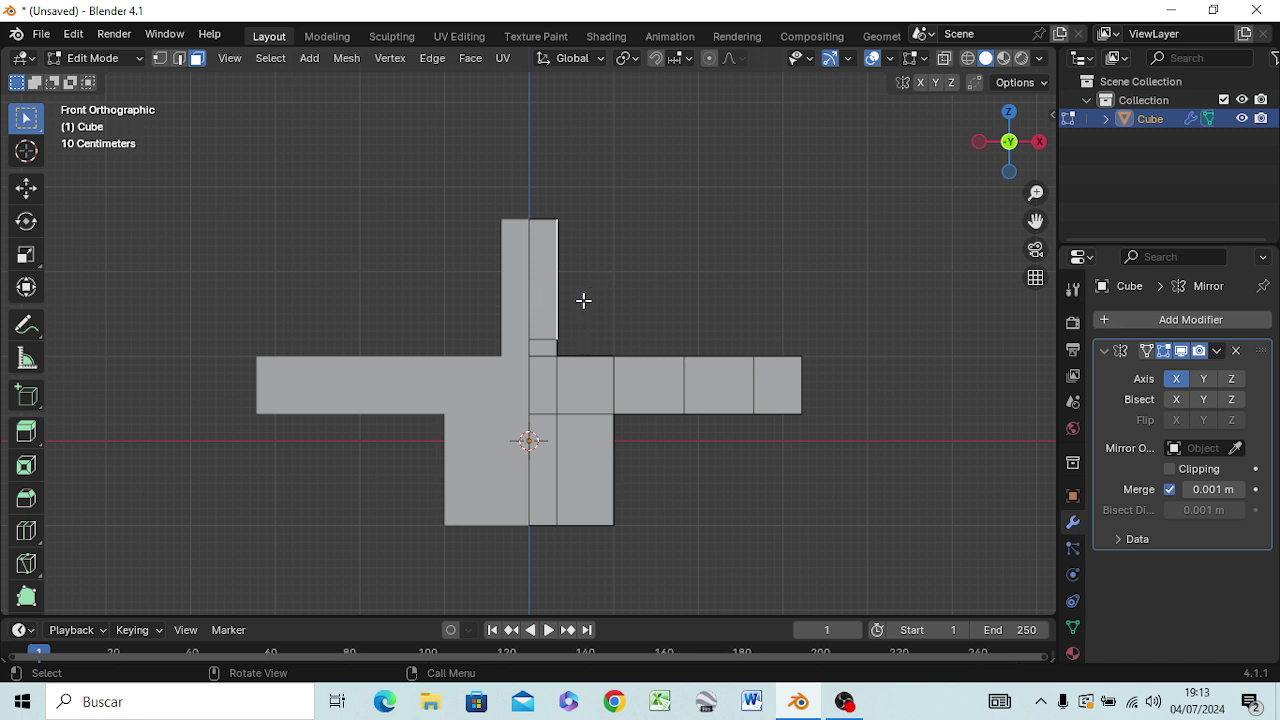
{"action": "key", "text": "e"}
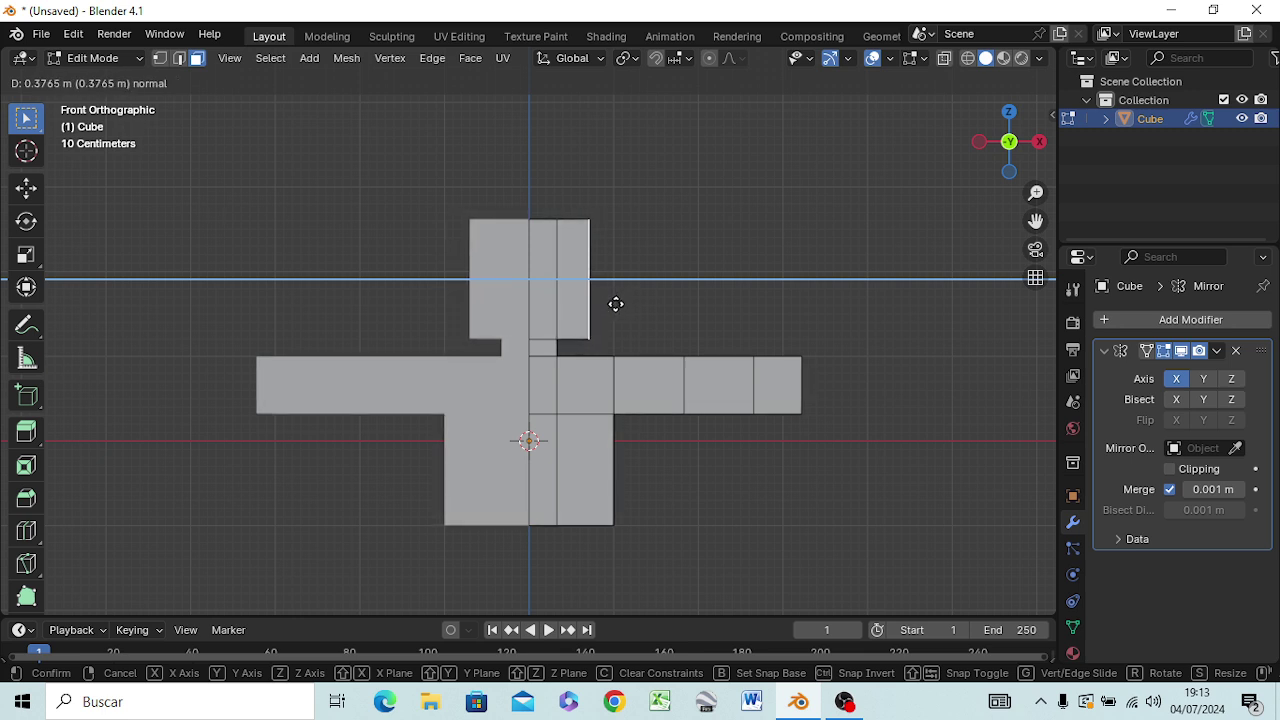
{"action": "left_click", "coordinate": [617, 304]}
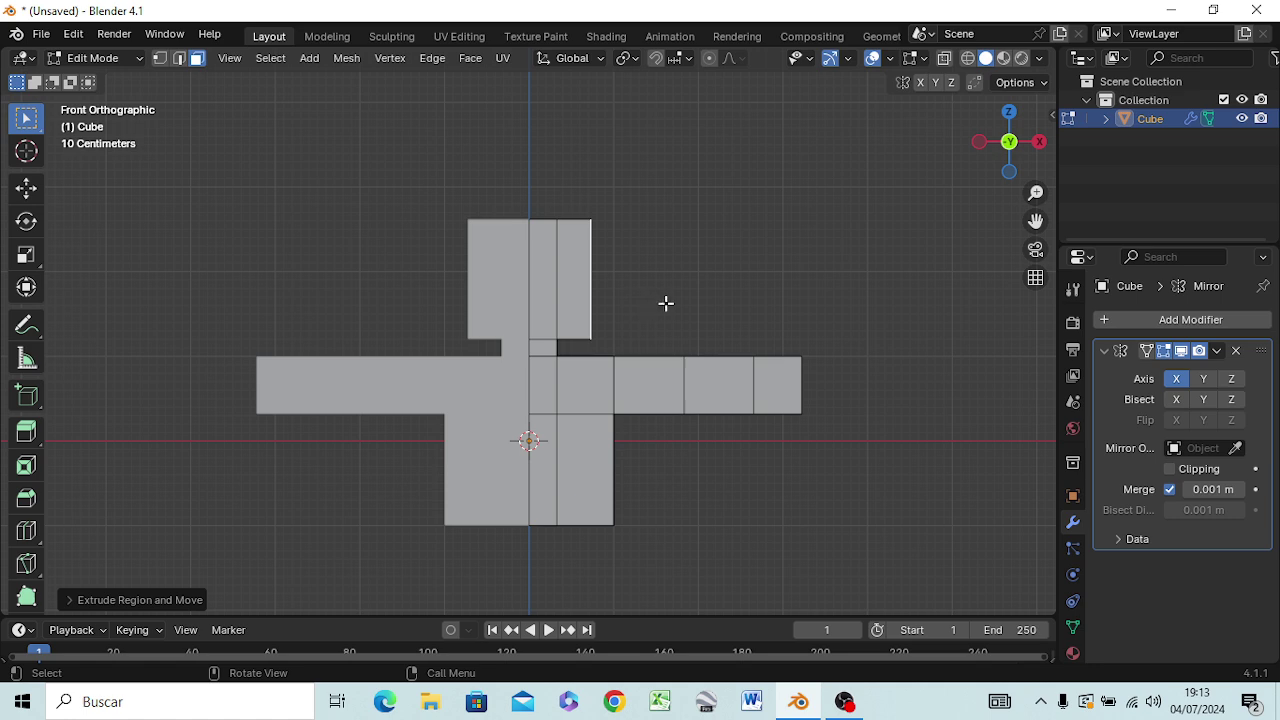
{"action": "mouse_move", "coordinate": [666, 303]}
{"action": "middle_mouse_down"}
{"action": "mouse_move", "coordinate": [272, 354]}
{"action": "mouse_move", "coordinate": [502, 333]}
{"action": "middle_mouse_up"}
{"action": "mouse_move", "coordinate": [517, 316]}
{"action": "middle_mouse_down"}
{"action": "mouse_move", "coordinate": [620, 337]}
{"action": "mouse_move", "coordinate": [694, 297]}
{"action": "mouse_move", "coordinate": [657, 309]}
{"action": "mouse_move", "coordinate": [570, 287]}
{"action": "middle_mouse_up"}
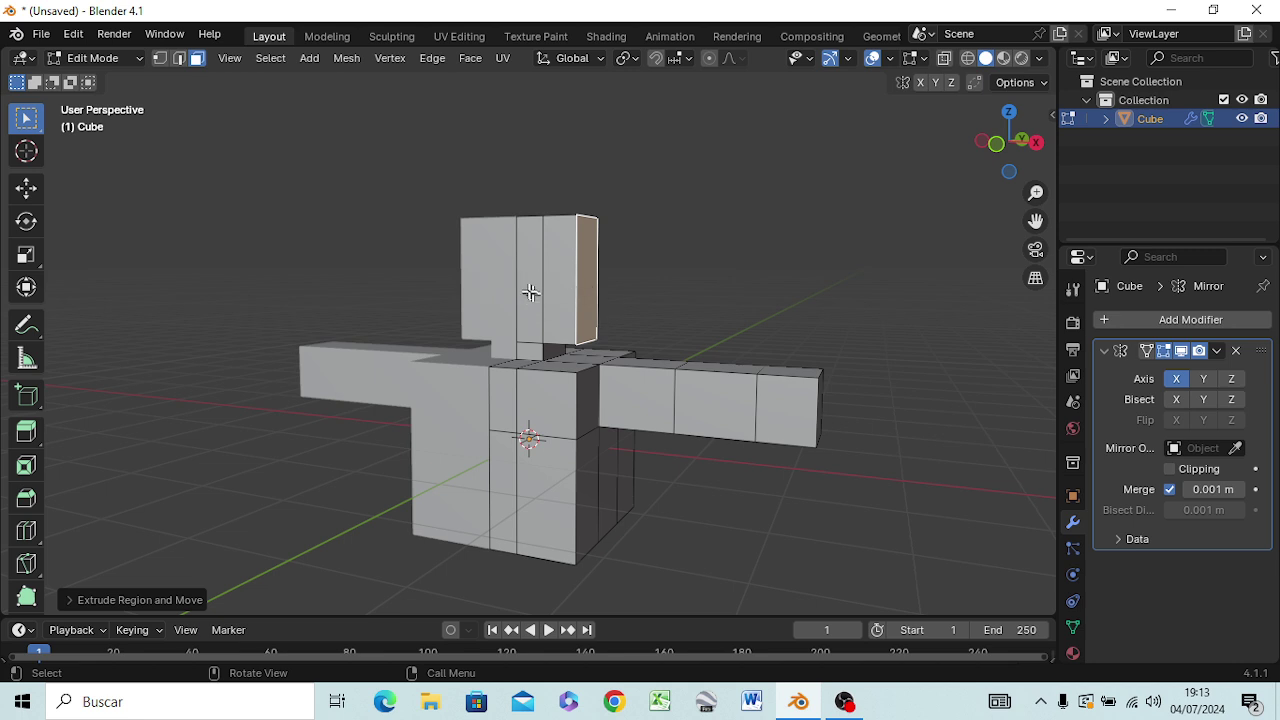
{"action": "mouse_move", "coordinate": [531, 289]}
{"action": "middle_mouse_down"}
{"action": "mouse_move", "coordinate": [565, 310]}
{"action": "mouse_move", "coordinate": [606, 306]}
{"action": "middle_mouse_up"}
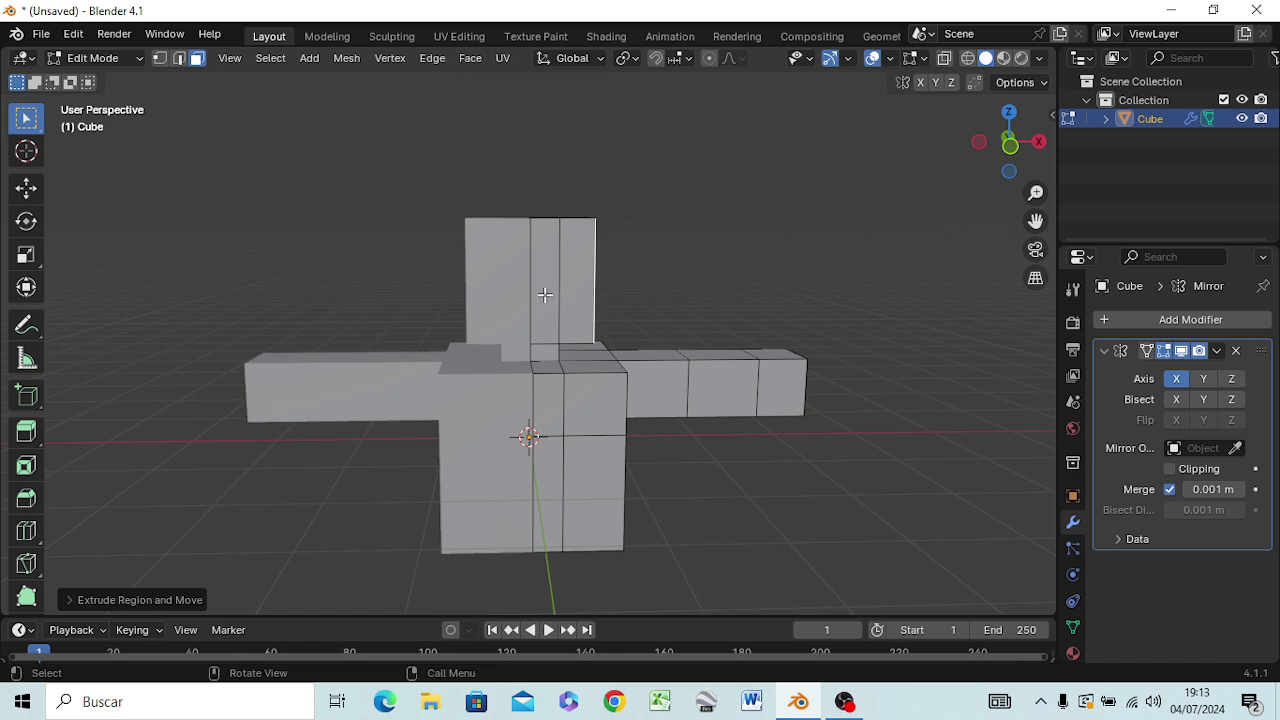
{"action": "left_click", "coordinate": [668, 245]}
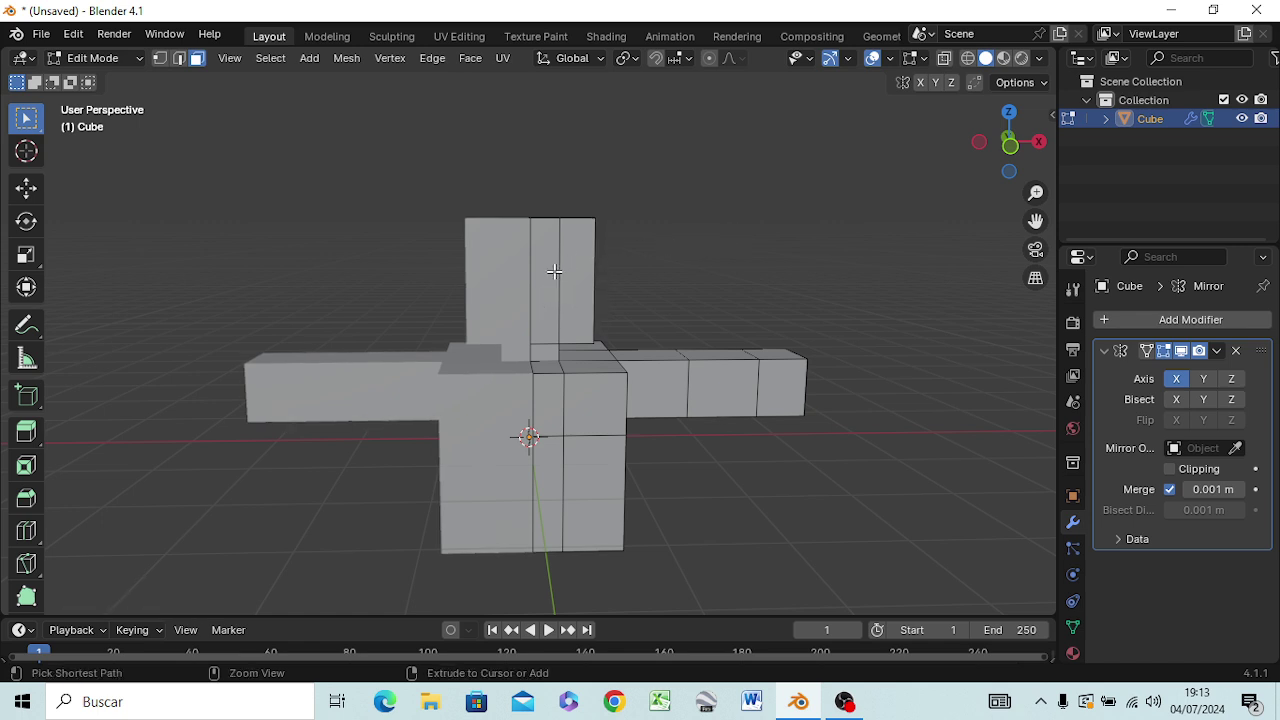
- Loop-cut one horizontal edge loop across the head block
{"action": "key", "text": "ctrl+r"}
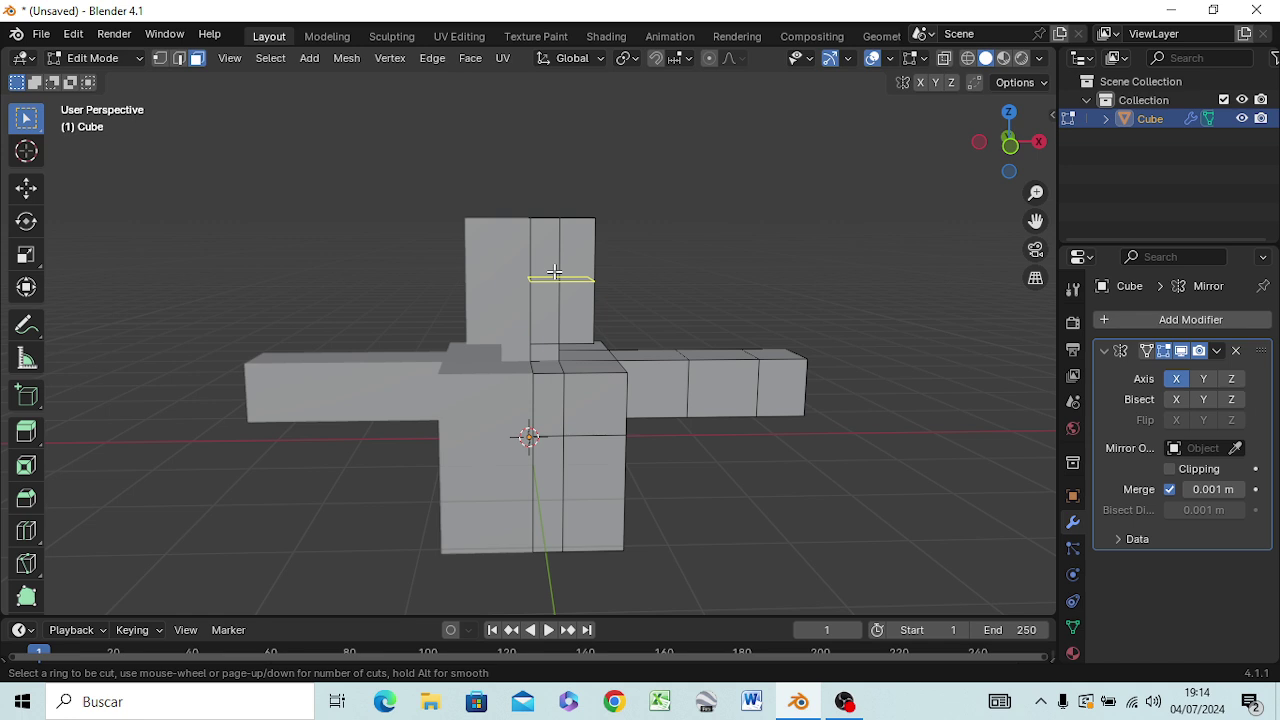
{"action": "scroll", "coordinate": [554, 271], "scroll_direction": "up", "scroll_amount": 1}
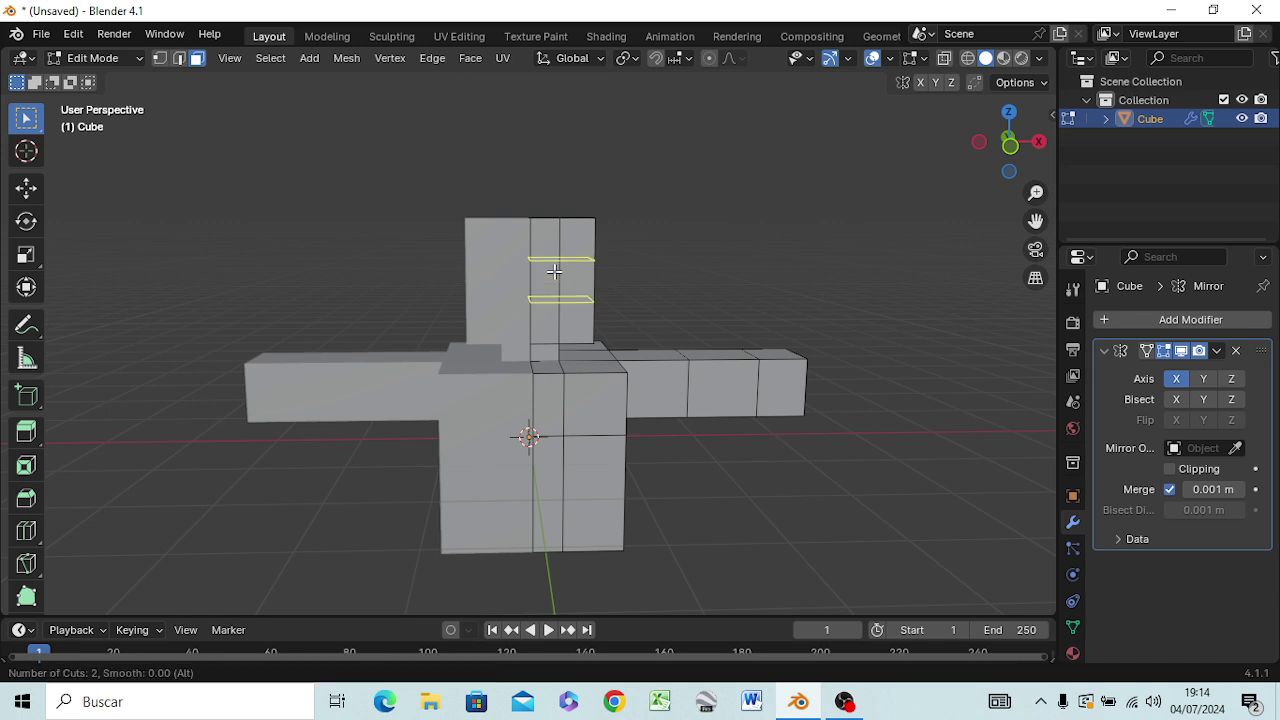
{"action": "scroll", "coordinate": [555, 271], "scroll_direction": "down", "scroll_amount": 1}
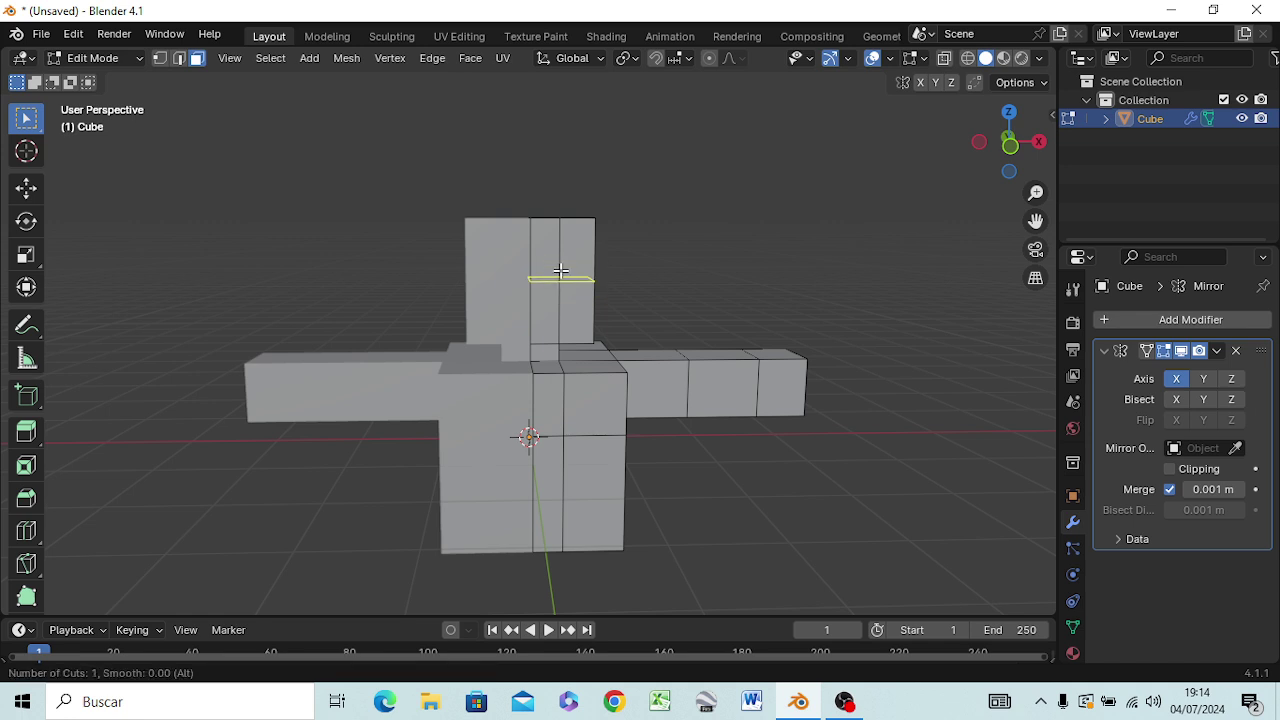
{"action": "left_click", "coordinate": [561, 271]}
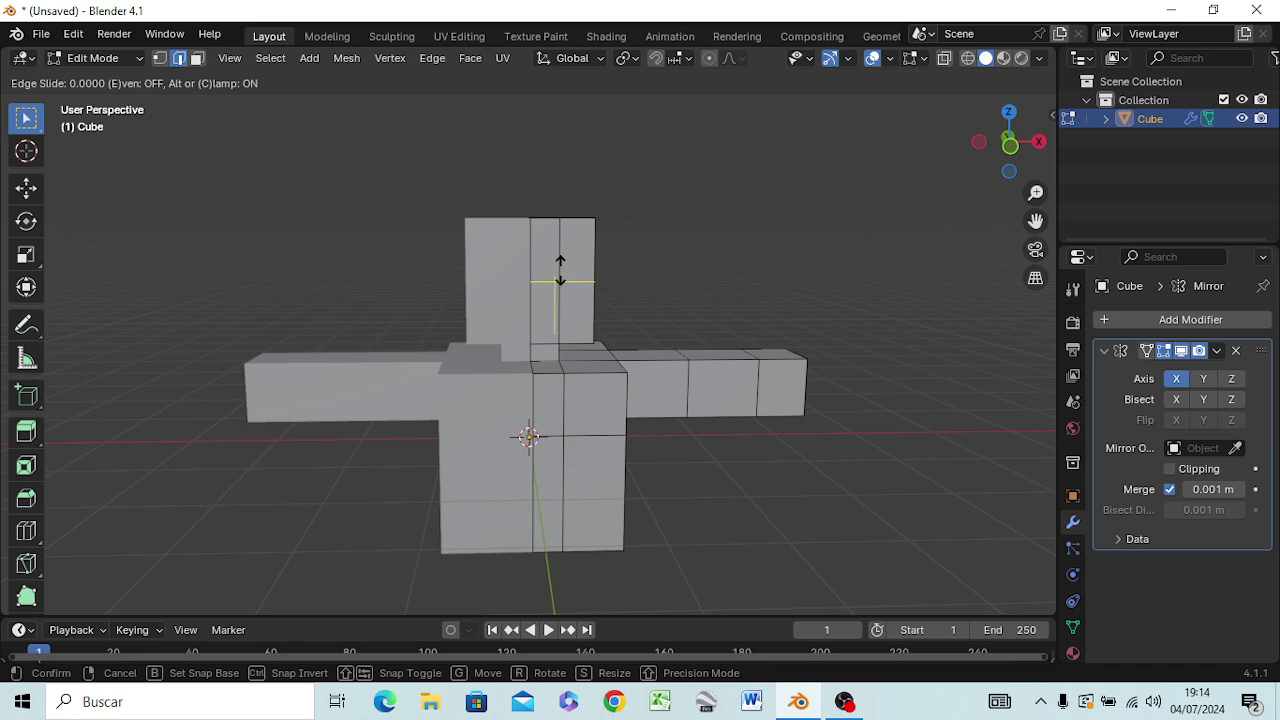
{"action": "left_click", "coordinate": [560, 270]}
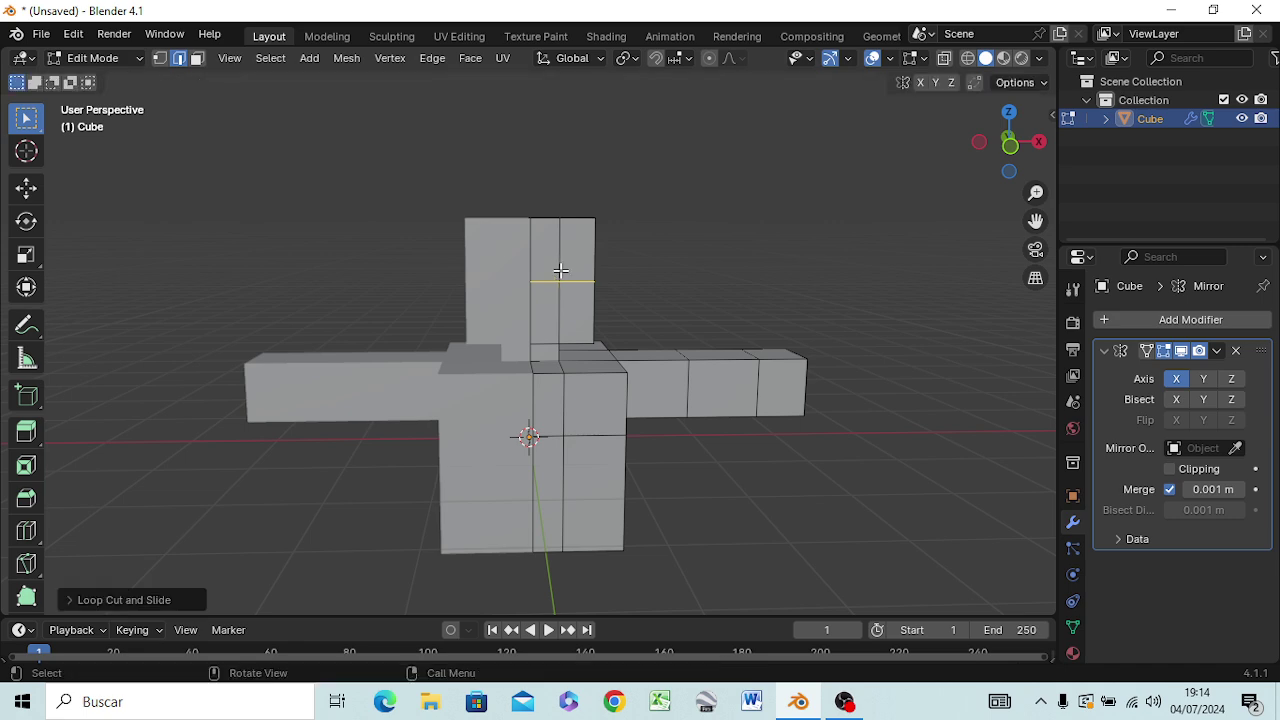
- Select the new head edge loop and orbit to inspect the figure and arms
{"action": "mouse_move", "coordinate": [720, 271]}
{"action": "middle_mouse_down"}
{"action": "mouse_move", "coordinate": [570, 287]}
{"action": "mouse_move", "coordinate": [337, 346]}
{"action": "mouse_move", "coordinate": [611, 277]}
{"action": "mouse_move", "coordinate": [689, 286]}
{"action": "mouse_move", "coordinate": [643, 323]}
{"action": "mouse_move", "coordinate": [746, 246]}
{"action": "middle_mouse_up"}
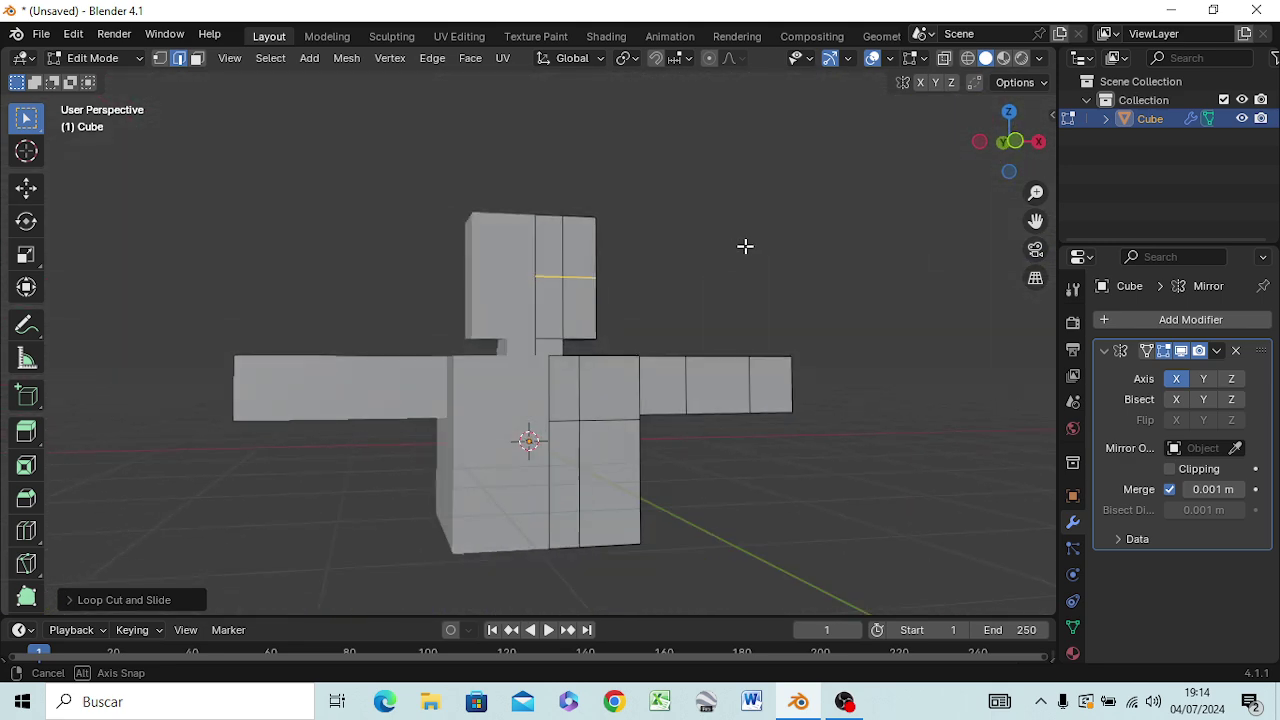
{"action": "left_click", "coordinate": [575, 273]}
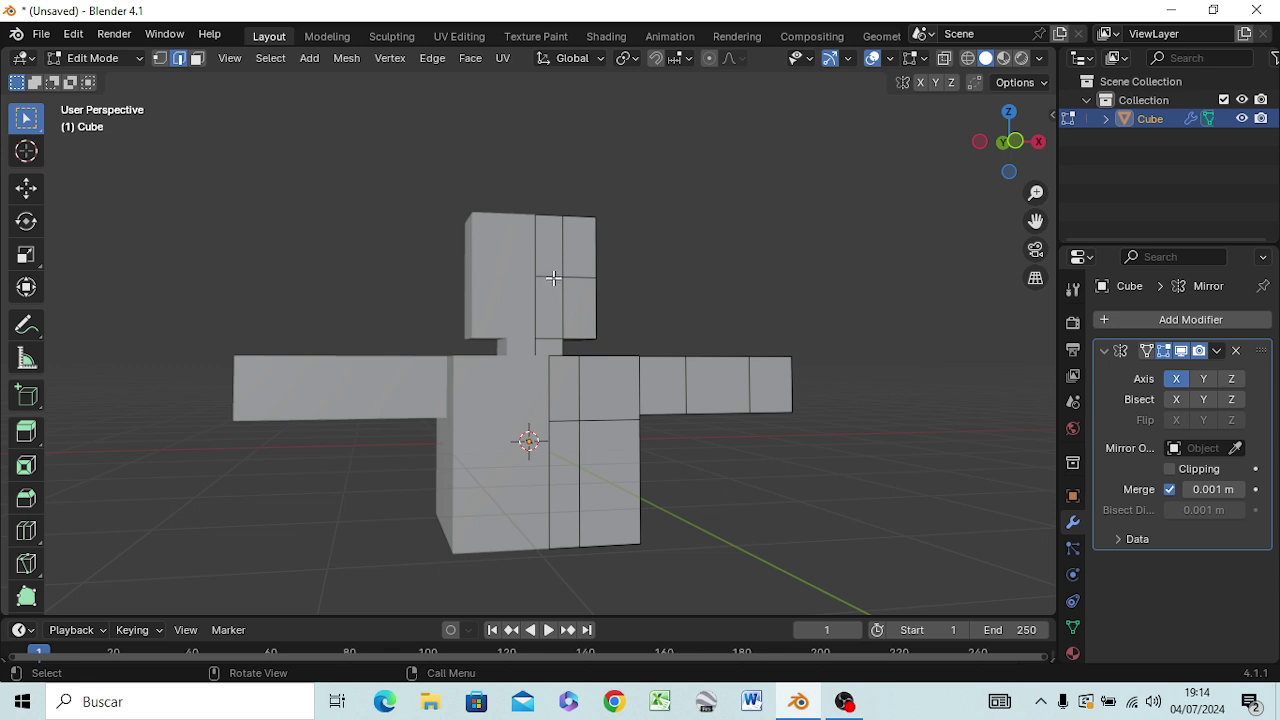
{"action": "left_click", "coordinate": [553, 277]}
{"action": "left_click", "coordinate": [580, 277], "text": "shift"}
{"action": "mouse_move", "coordinate": [789, 325]}
{"action": "middle_mouse_down"}
{"action": "mouse_move", "coordinate": [643, 371]}
{"action": "mouse_move", "coordinate": [581, 368]}
{"action": "middle_mouse_up"}
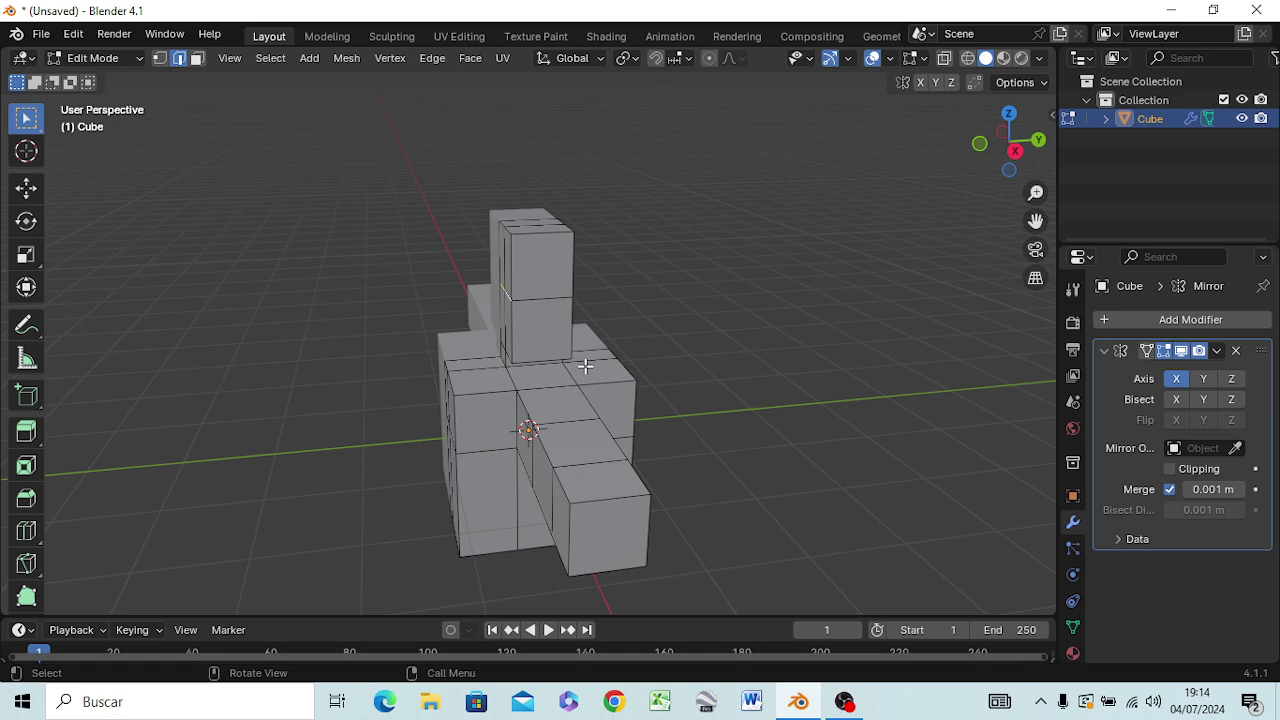
{"action": "mouse_move", "coordinate": [562, 342]}
{"action": "middle_mouse_down"}
{"action": "mouse_move", "coordinate": [674, 280]}
{"action": "mouse_move", "coordinate": [720, 286]}
{"action": "mouse_move", "coordinate": [543, 366]}
{"action": "mouse_move", "coordinate": [531, 317]}
{"action": "middle_mouse_up"}
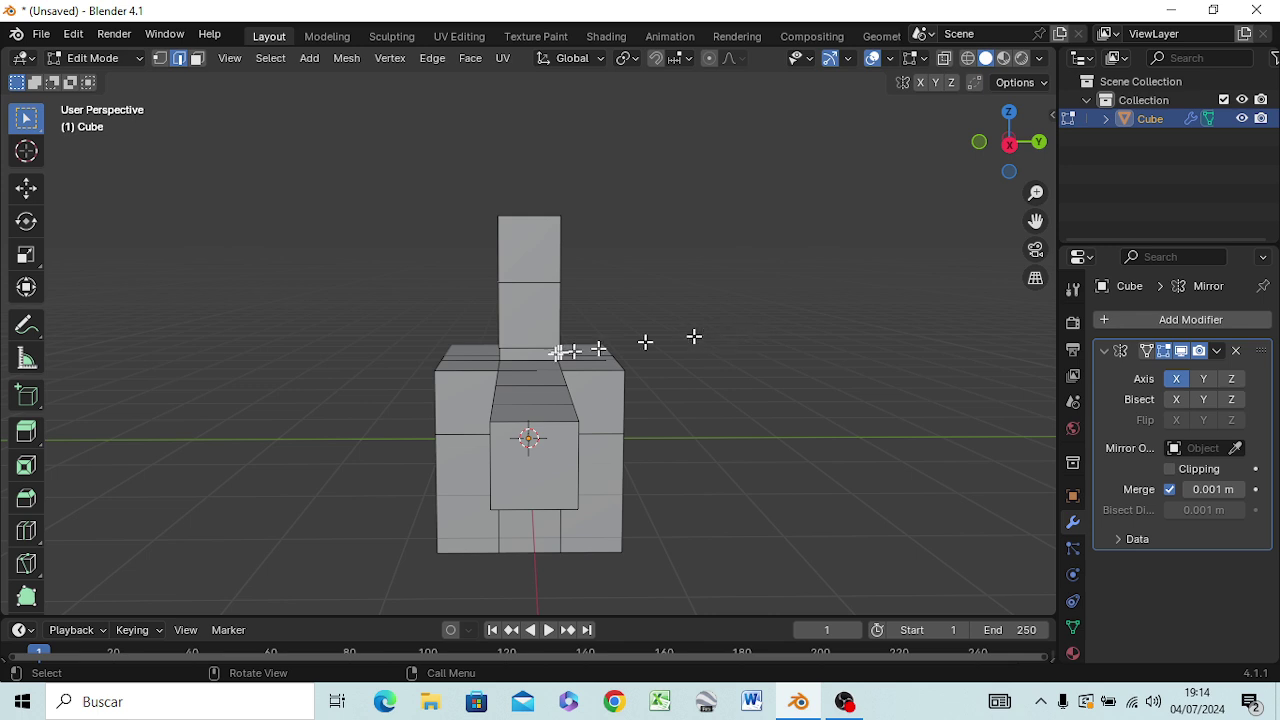
{"action": "mouse_move", "coordinate": [654, 350]}
{"action": "middle_mouse_down"}
{"action": "mouse_move", "coordinate": [748, 323]}
{"action": "mouse_move", "coordinate": [903, 311]}
{"action": "mouse_move", "coordinate": [600, 340]}
{"action": "middle_mouse_up"}
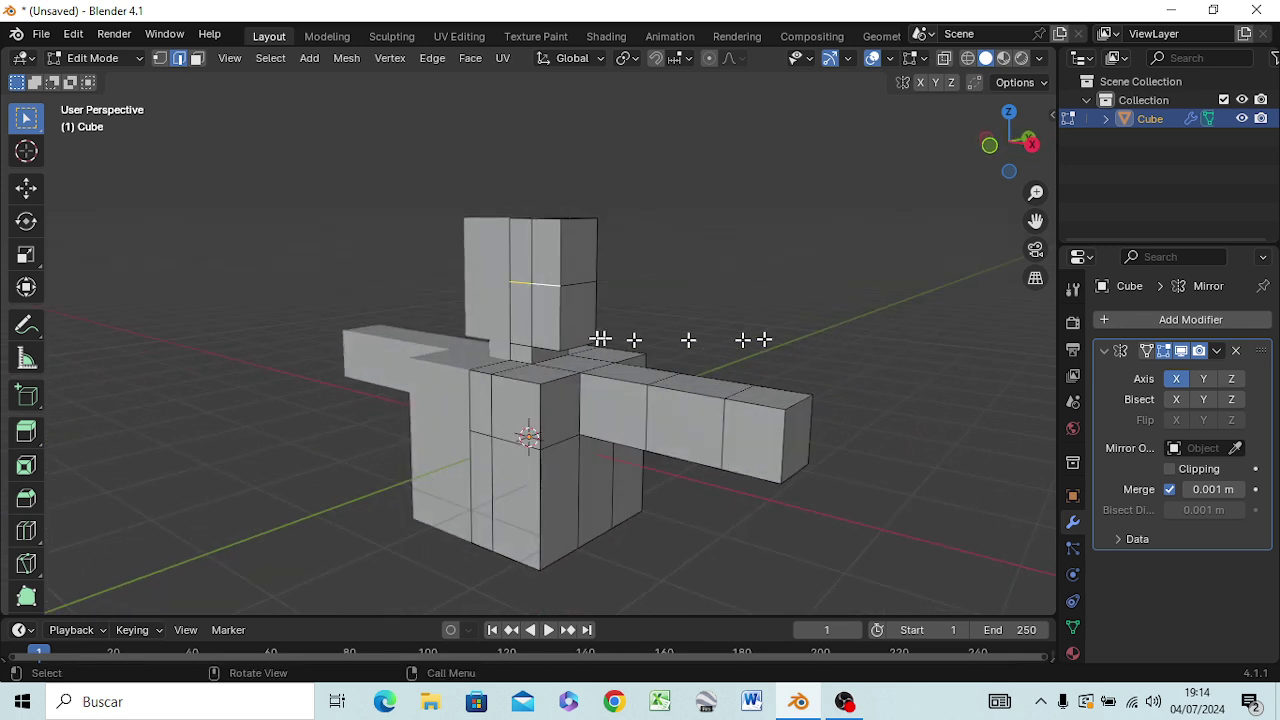
{"action": "left_click", "coordinate": [525, 328]}
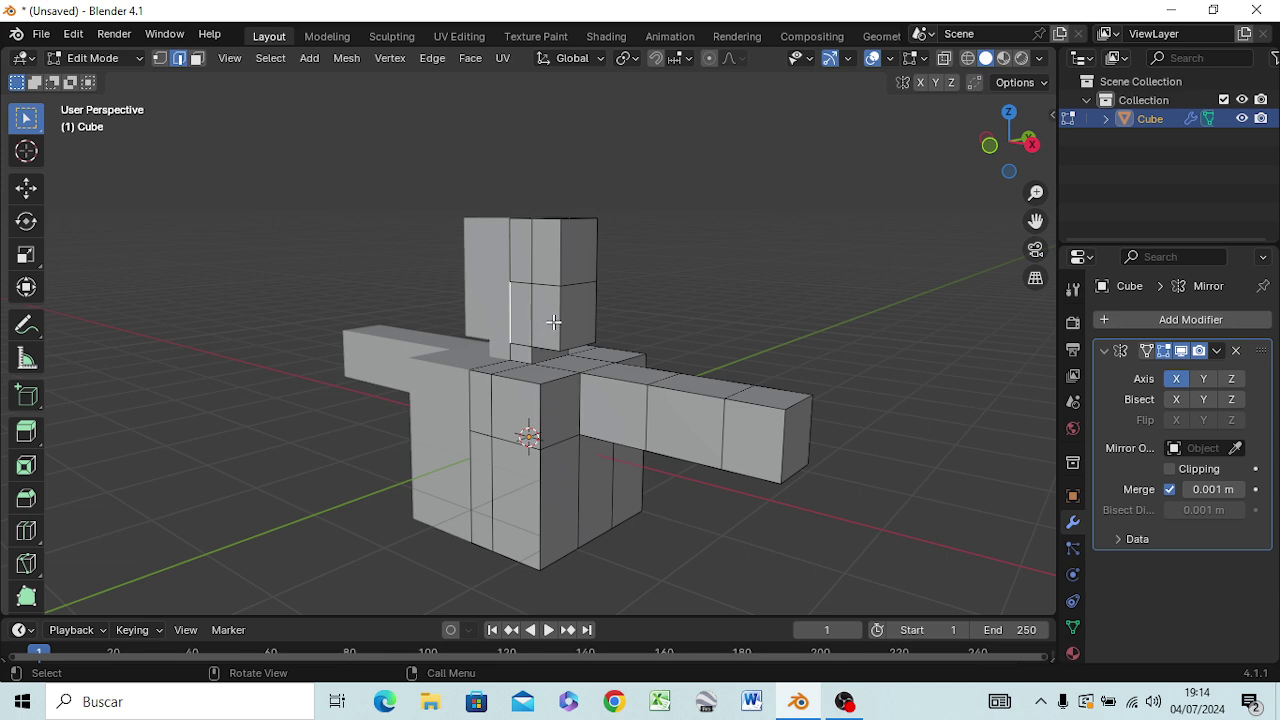
- Extrude two adjacent head faces about 0.22 m outward along their normal
{"action": "key", "text": "3"}
{"action": "left_click", "coordinate": [545, 312]}
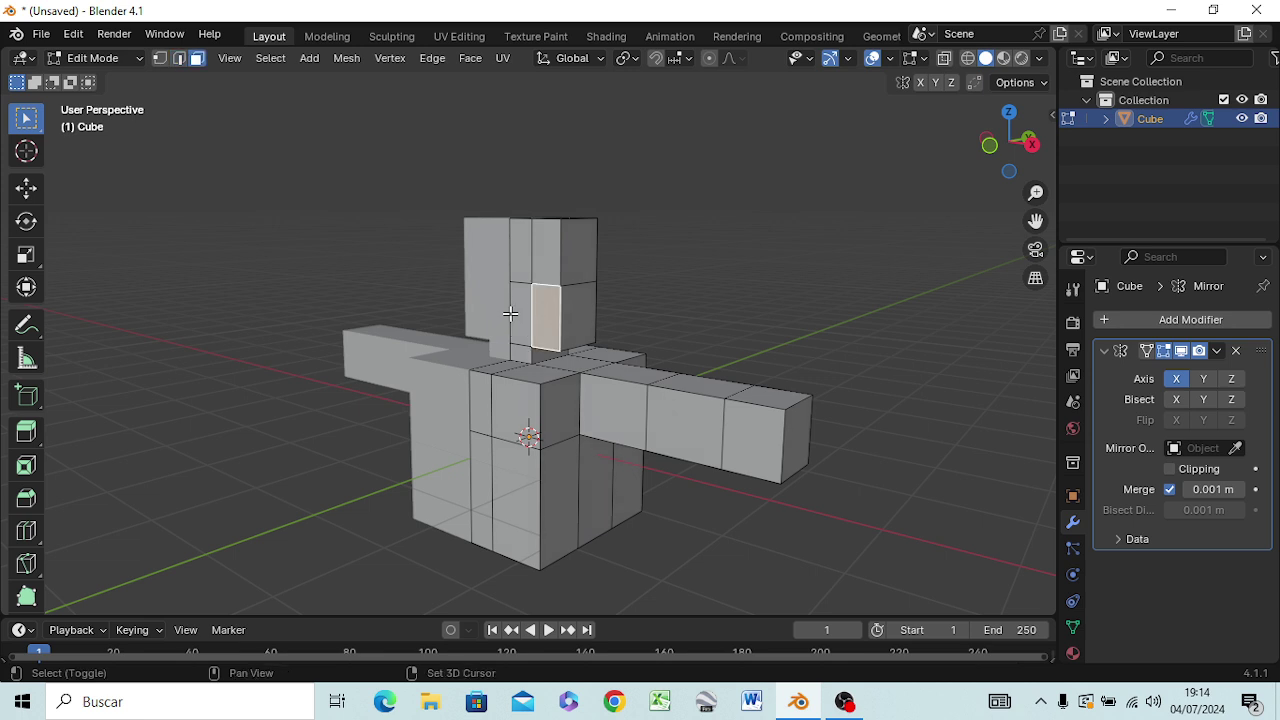
{"action": "left_click", "coordinate": [512, 314], "text": "shift"}
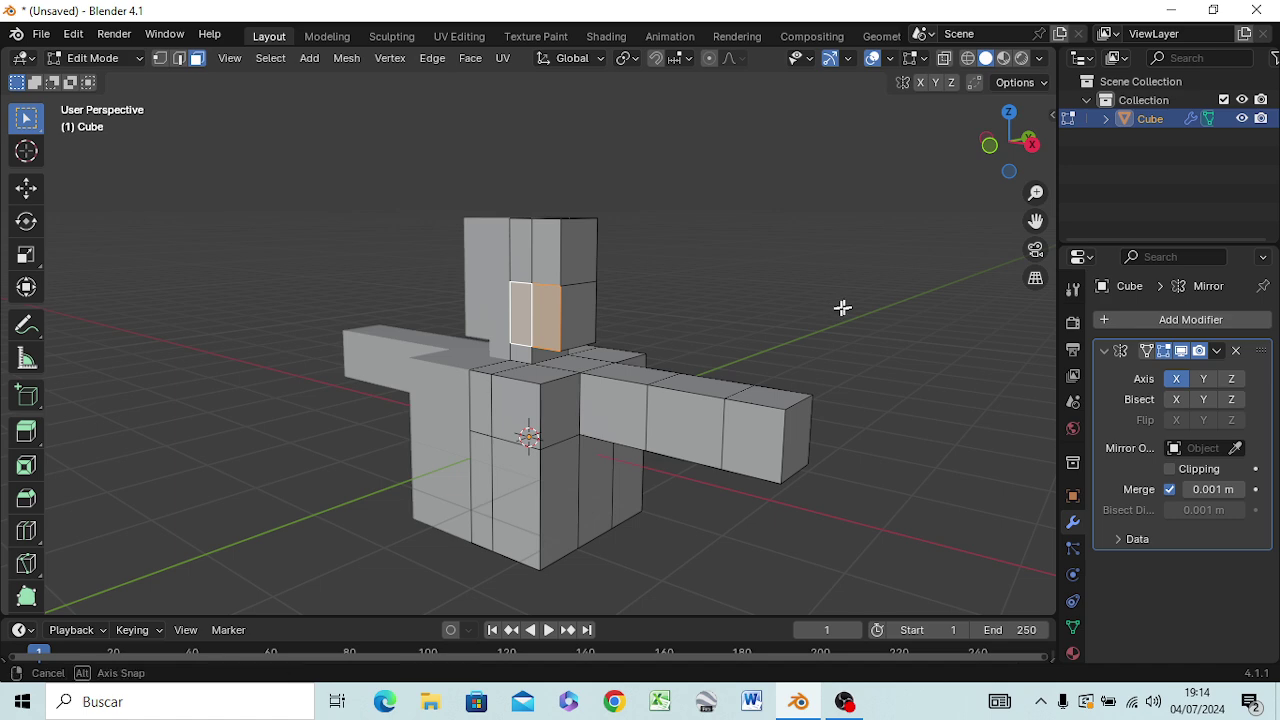
{"action": "middle_click_drag", "start_coordinate": [842, 308], "coordinate": [713, 296], "text": "alt"}
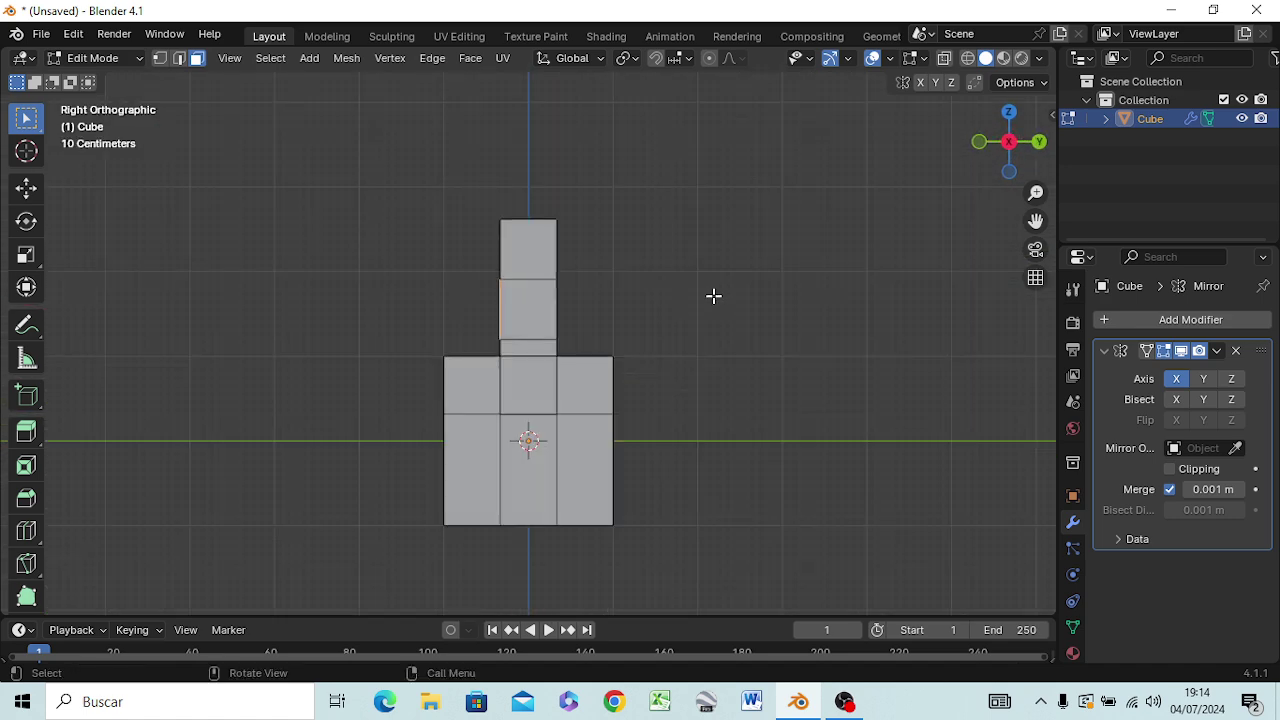
{"action": "key", "text": "e"}
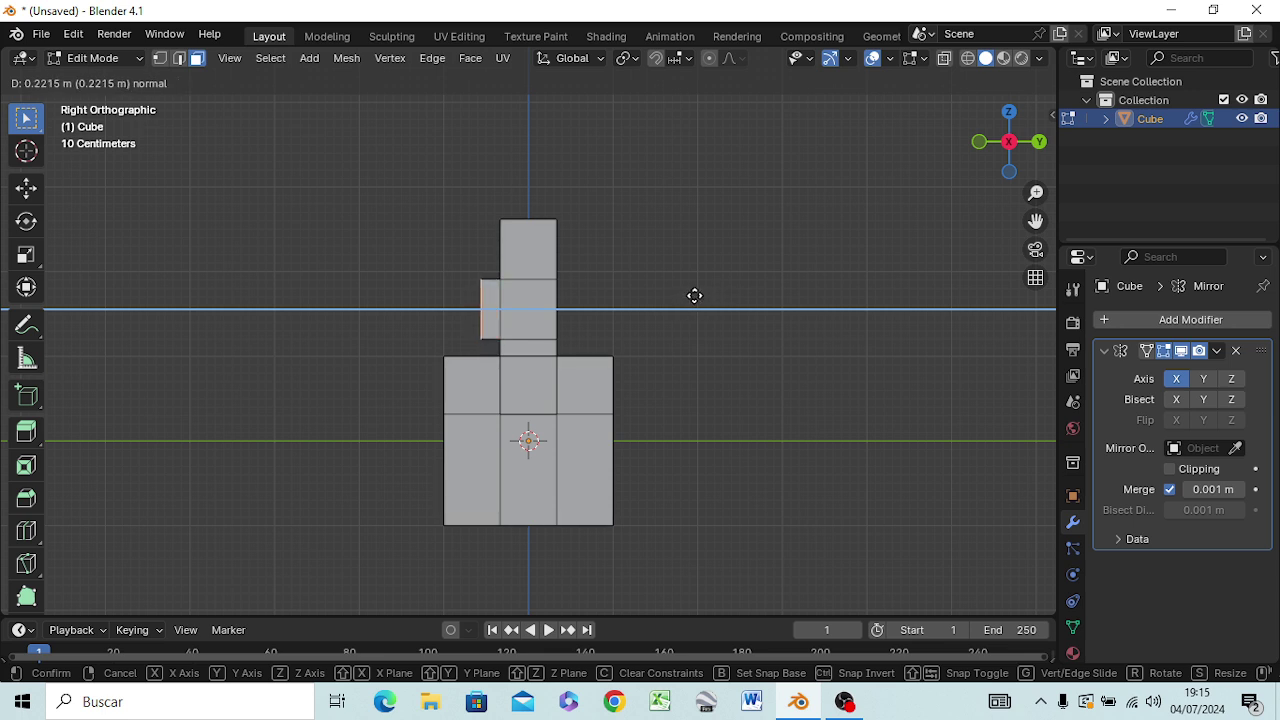
{"action": "left_click", "coordinate": [689, 295]}
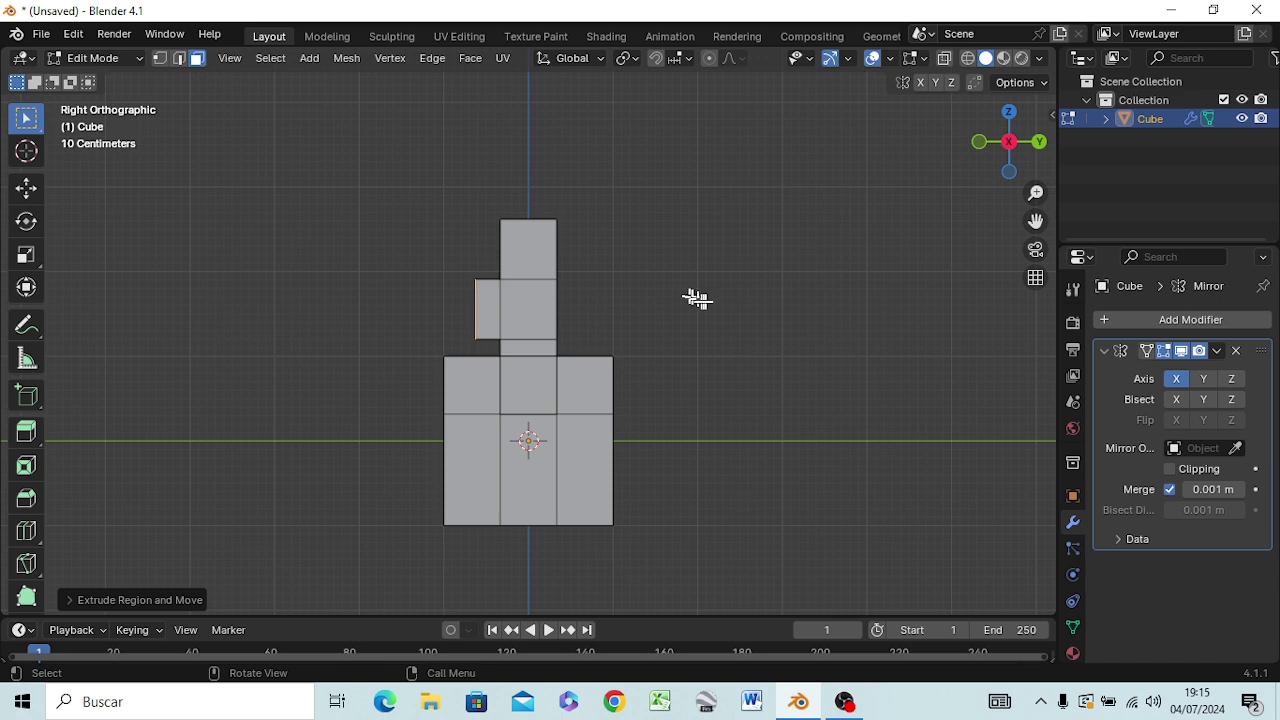
{"action": "mouse_move", "coordinate": [714, 323]}
{"action": "middle_mouse_down"}
{"action": "mouse_move", "coordinate": [782, 357]}
{"action": "mouse_move", "coordinate": [894, 346]}
{"action": "middle_mouse_up"}
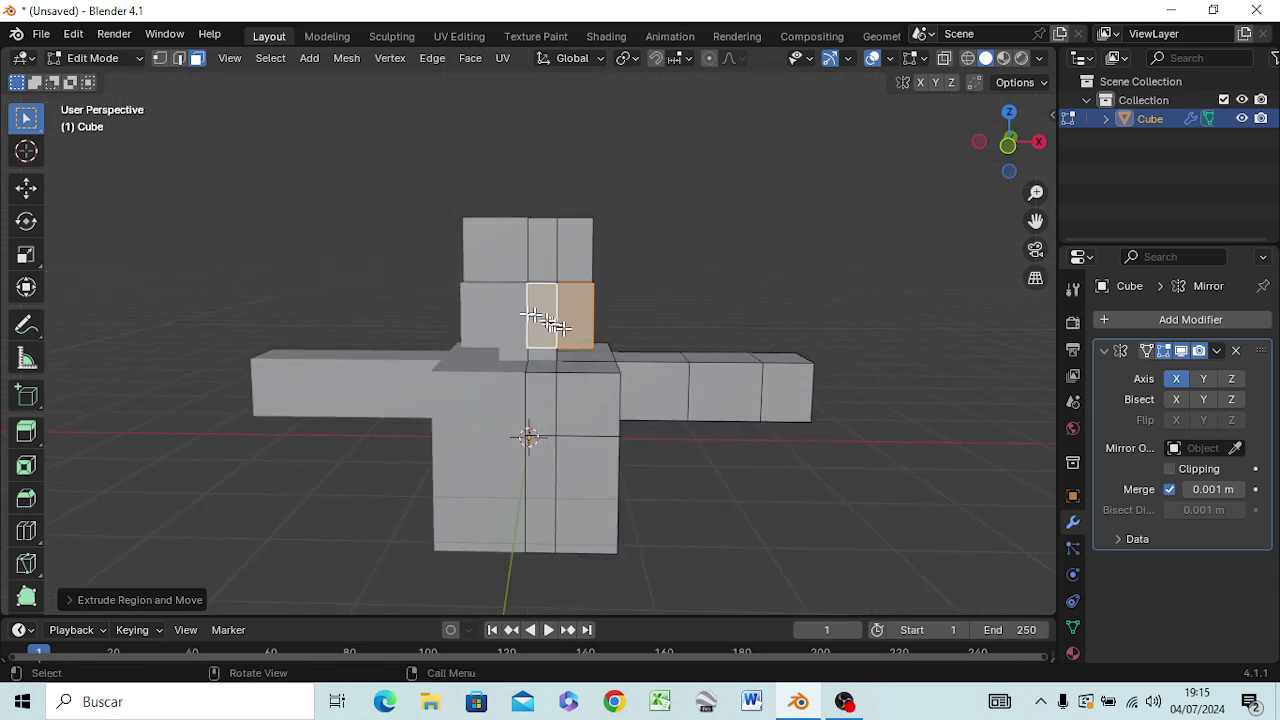
- Move the protrusion's top edge about 0.40 m along Y in right side view
{"action": "left_click", "coordinate": [540, 287]}
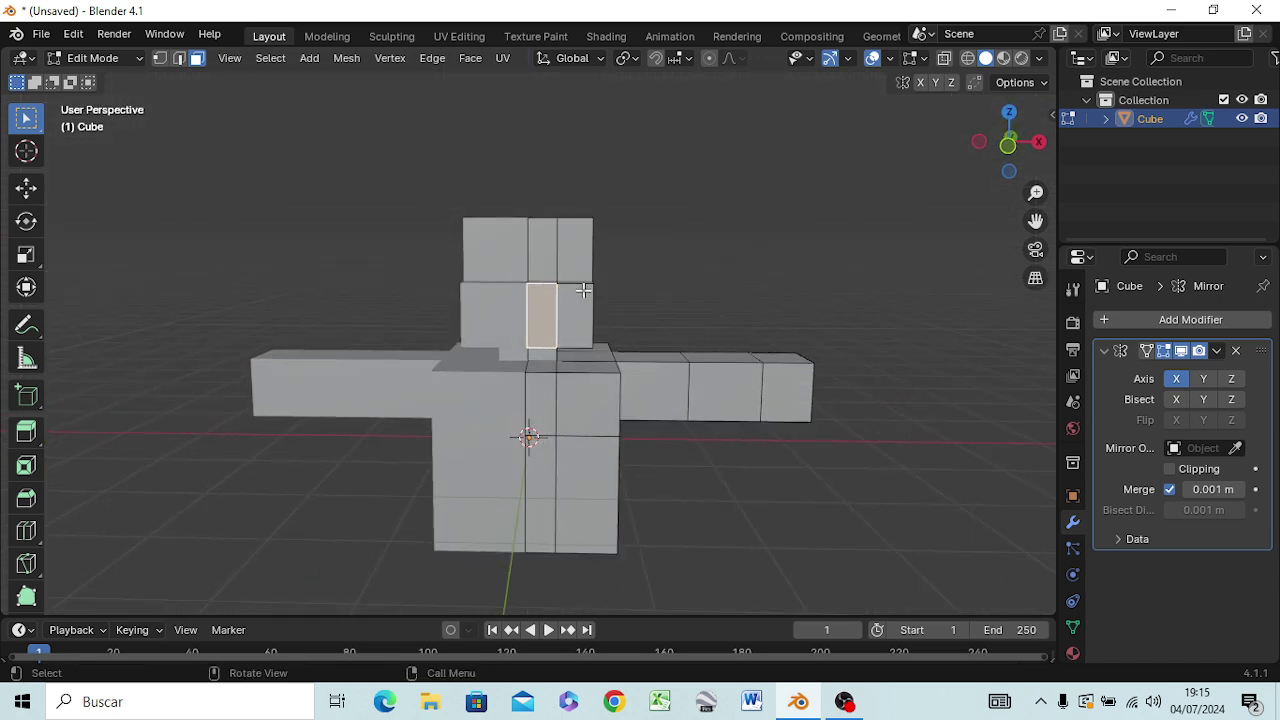
{"action": "key", "text": "2"}
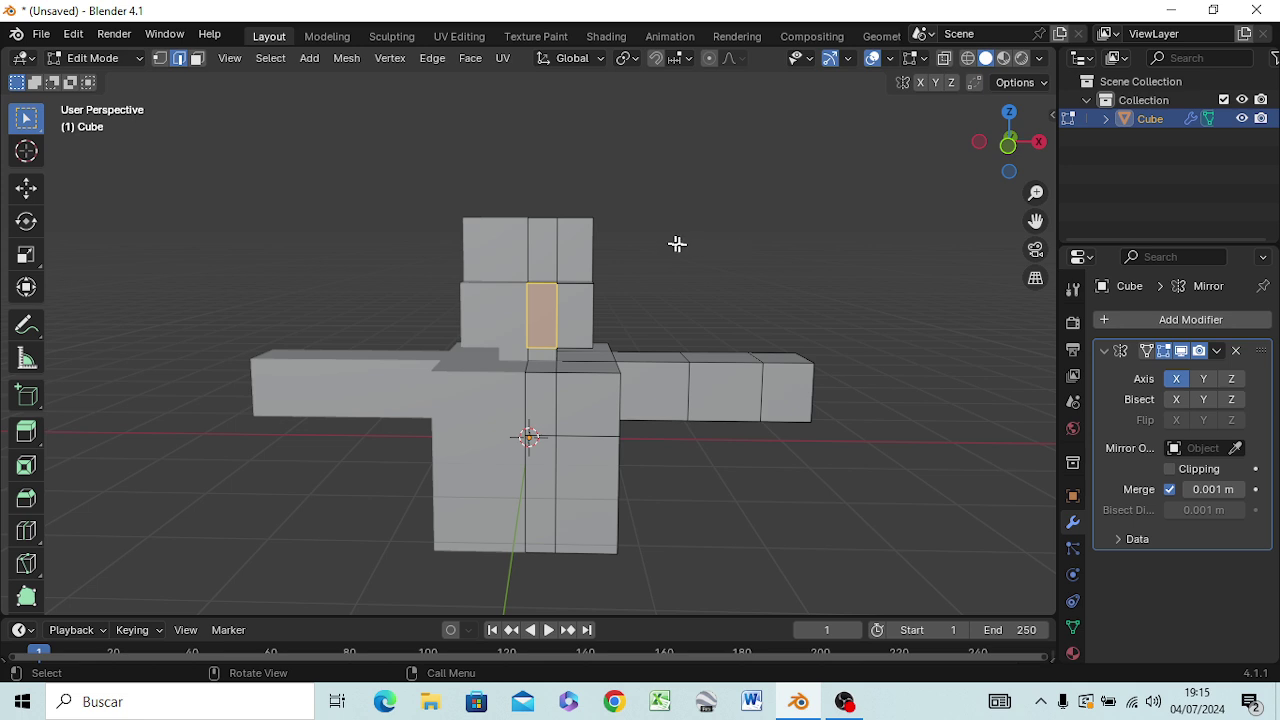
{"action": "left_click", "coordinate": [537, 287]}
{"action": "left_click", "coordinate": [566, 300], "text": "shift"}
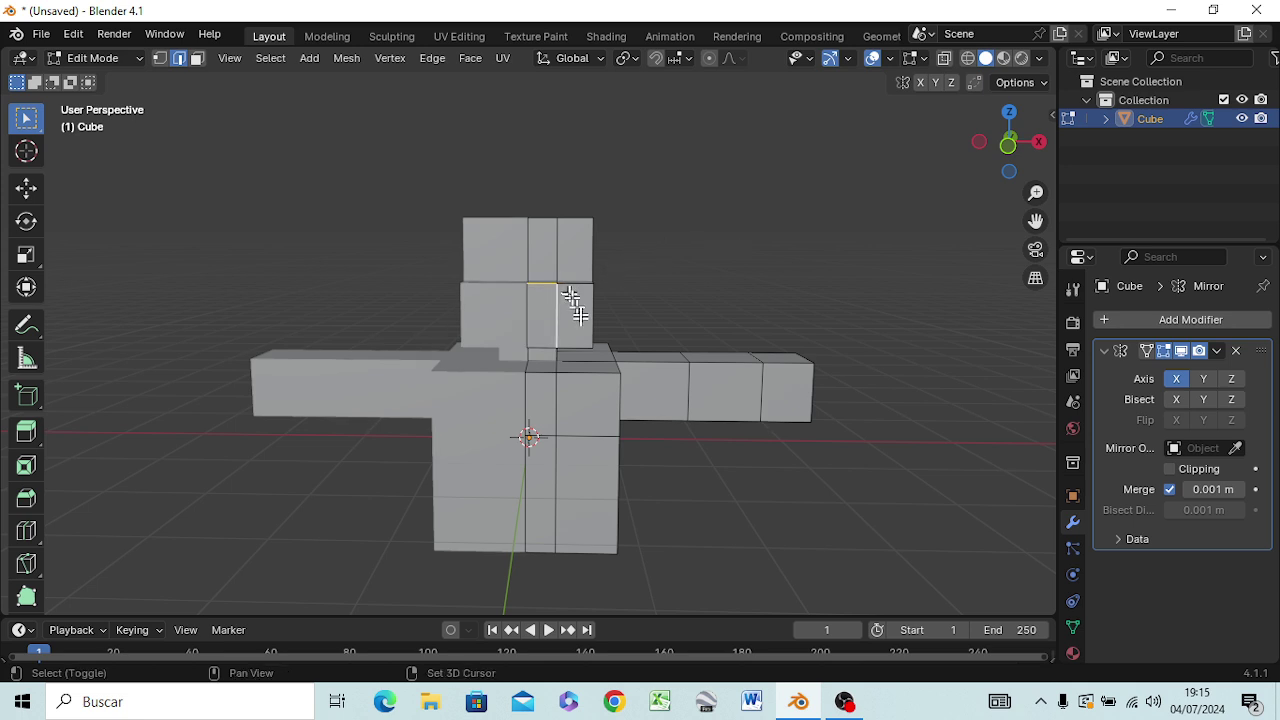
{"action": "left_click", "coordinate": [548, 289]}
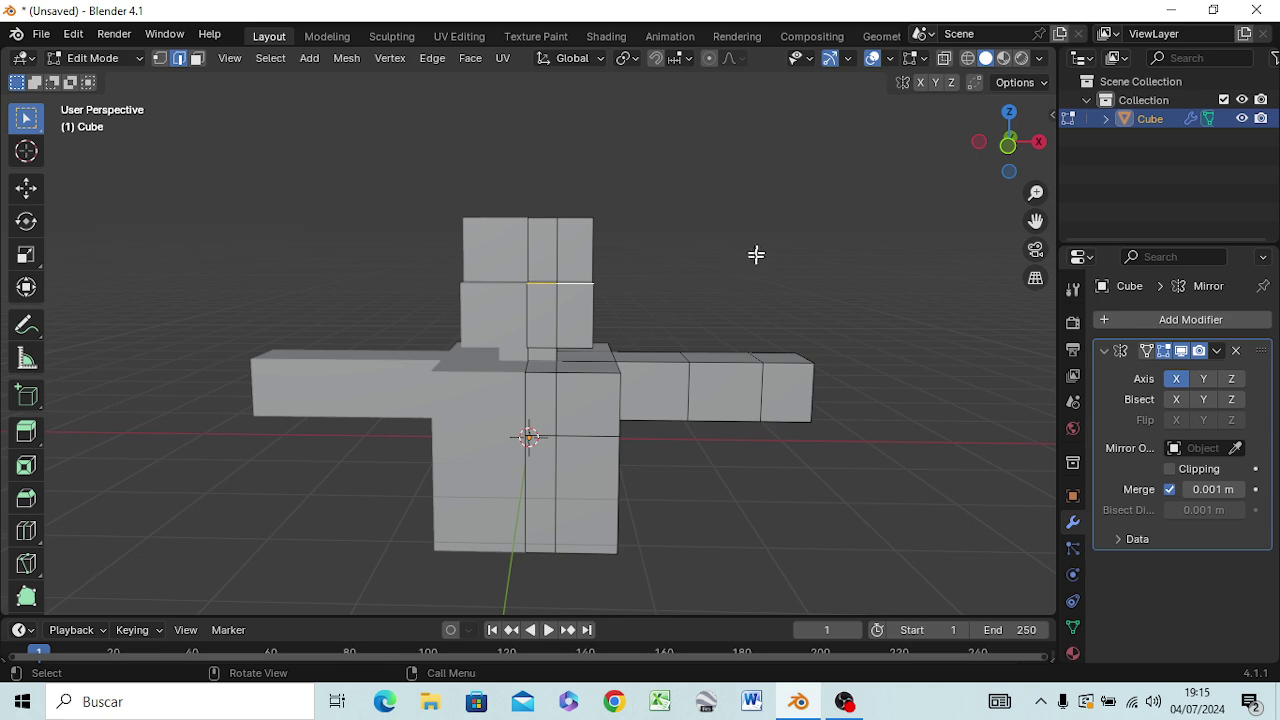
{"action": "mouse_move", "coordinate": [757, 254]}
{"action": "middle_mouse_down"}
{"action": "mouse_move", "coordinate": [550, 340]}
{"action": "mouse_move", "coordinate": [556, 259]}
{"action": "middle_mouse_up"}
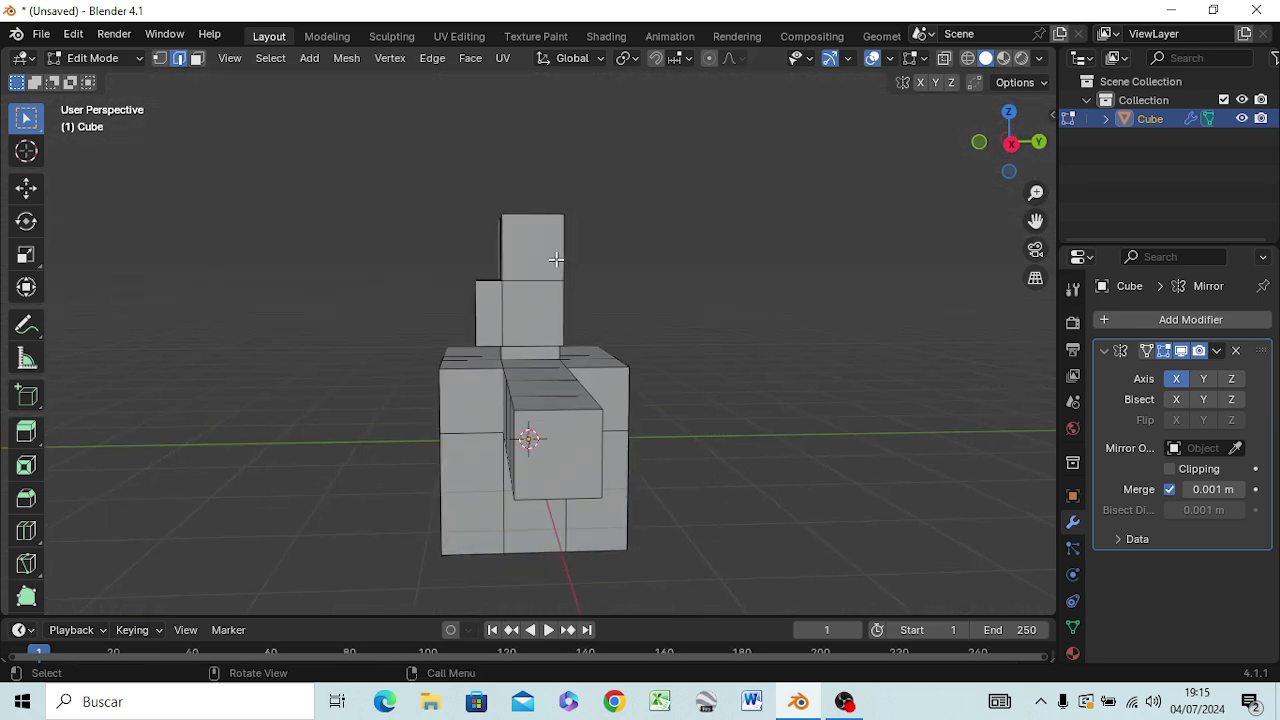
{"action": "key", "text": "KP_3"}
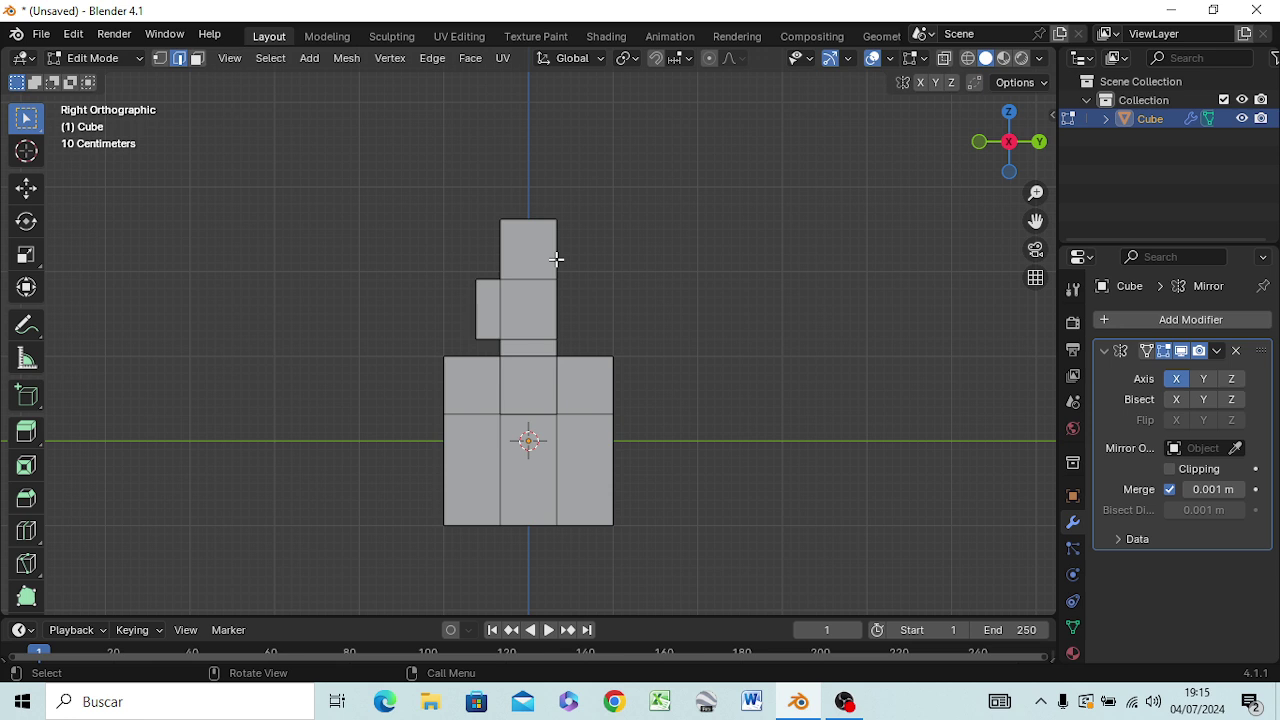
{"action": "key", "text": "g"}
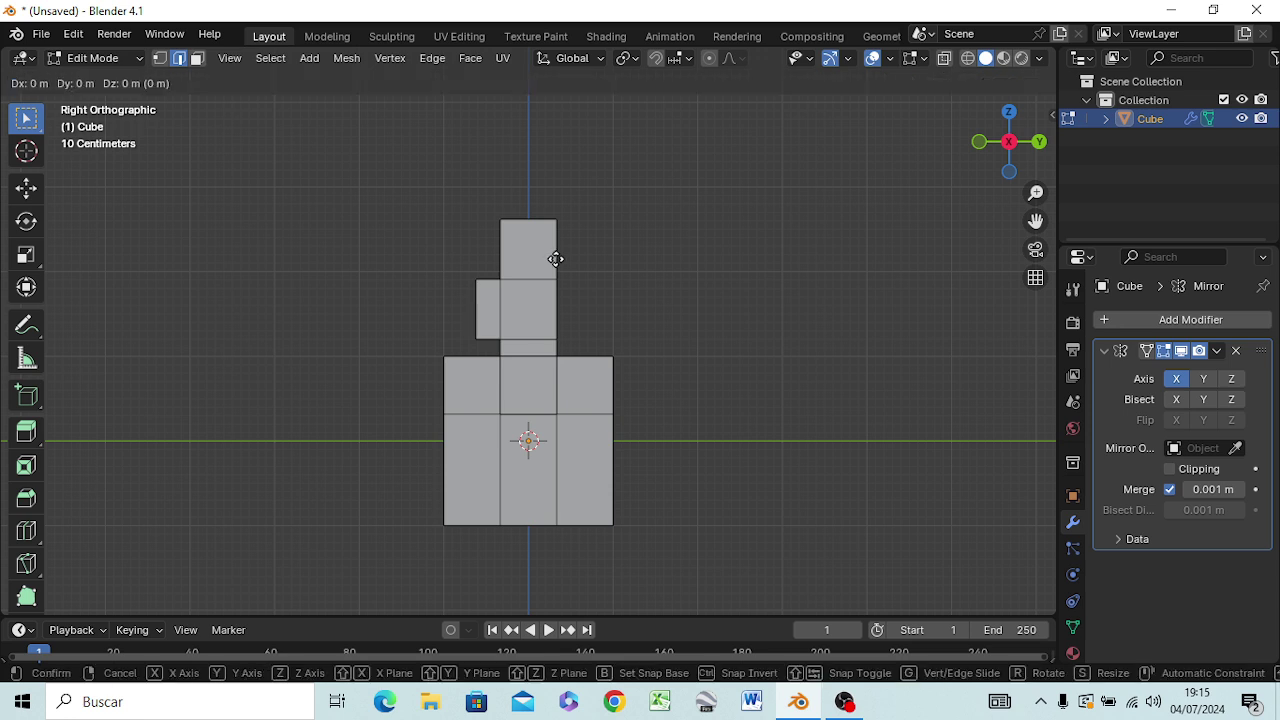
{"action": "key", "text": "y"}
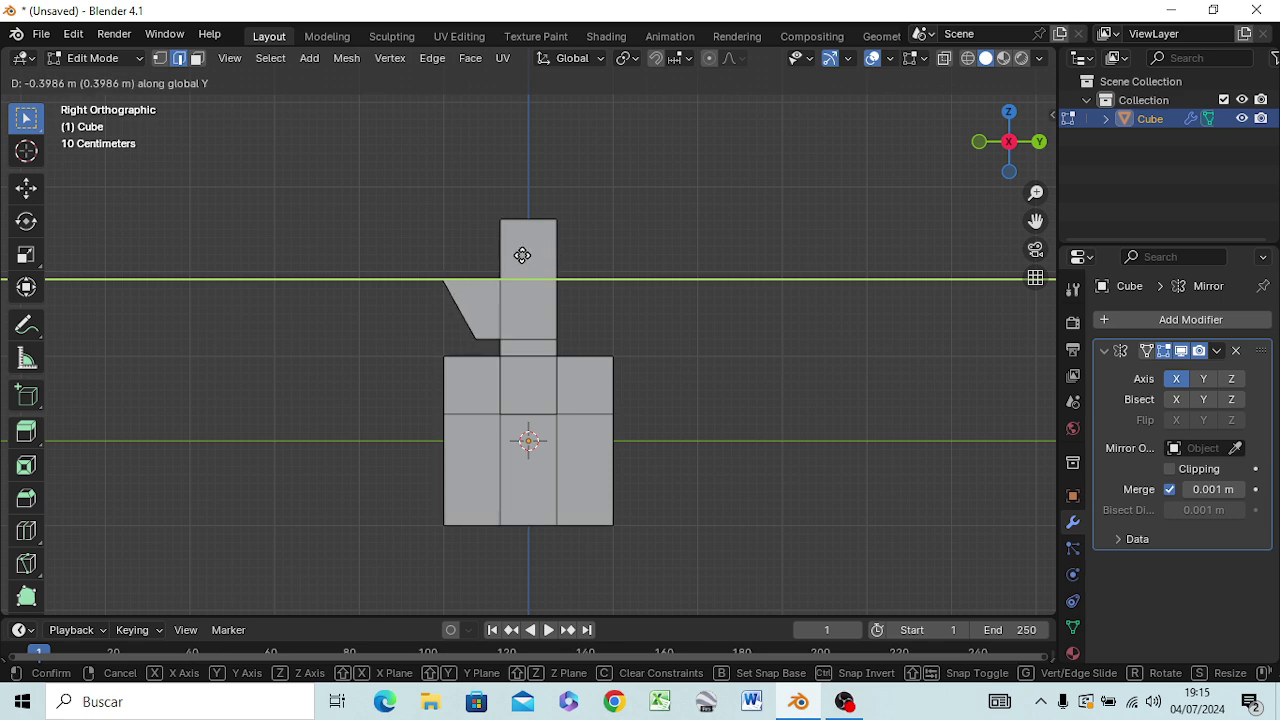
{"action": "left_click", "coordinate": [522, 255]}
{"action": "mouse_move", "coordinate": [557, 306]}
{"action": "middle_mouse_down"}
{"action": "mouse_move", "coordinate": [714, 306]}
{"action": "mouse_move", "coordinate": [750, 387]}
{"action": "mouse_move", "coordinate": [811, 371]}
{"action": "mouse_move", "coordinate": [814, 391]}
{"action": "middle_mouse_up"}
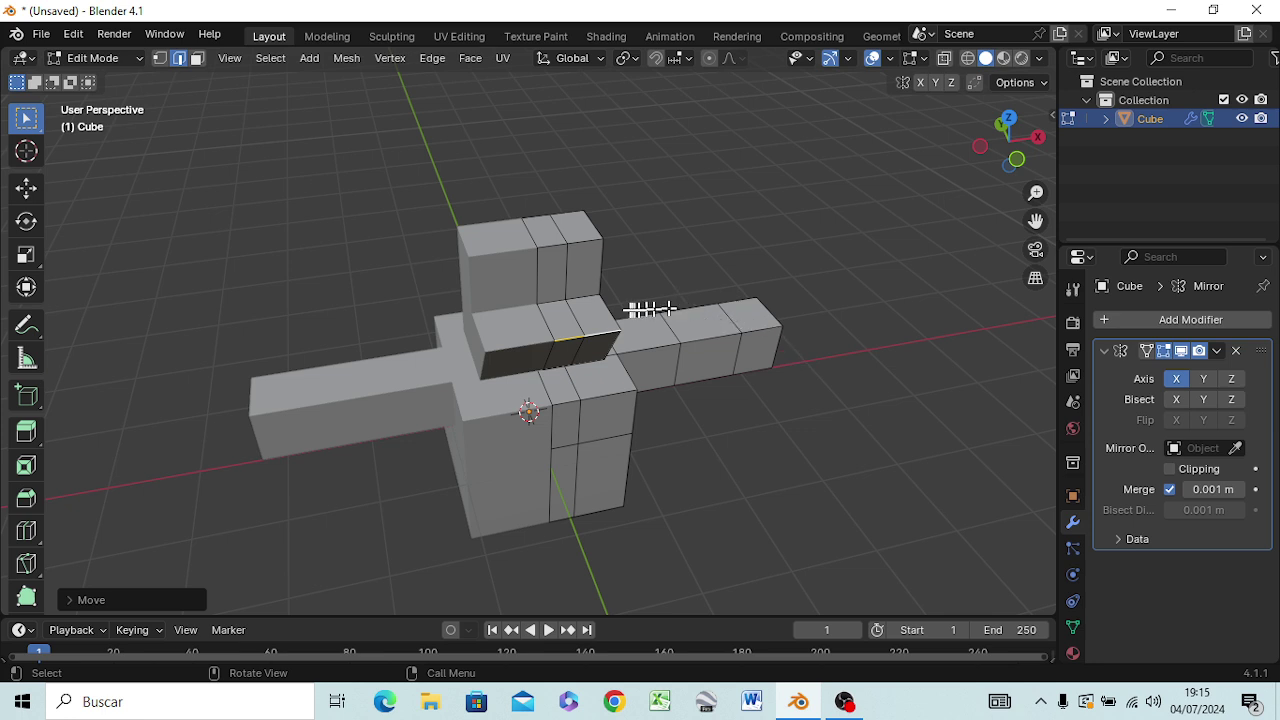
- Move the head's upper front edge about -0.35 m along Y in right side view
{"action": "left_click", "coordinate": [555, 299]}
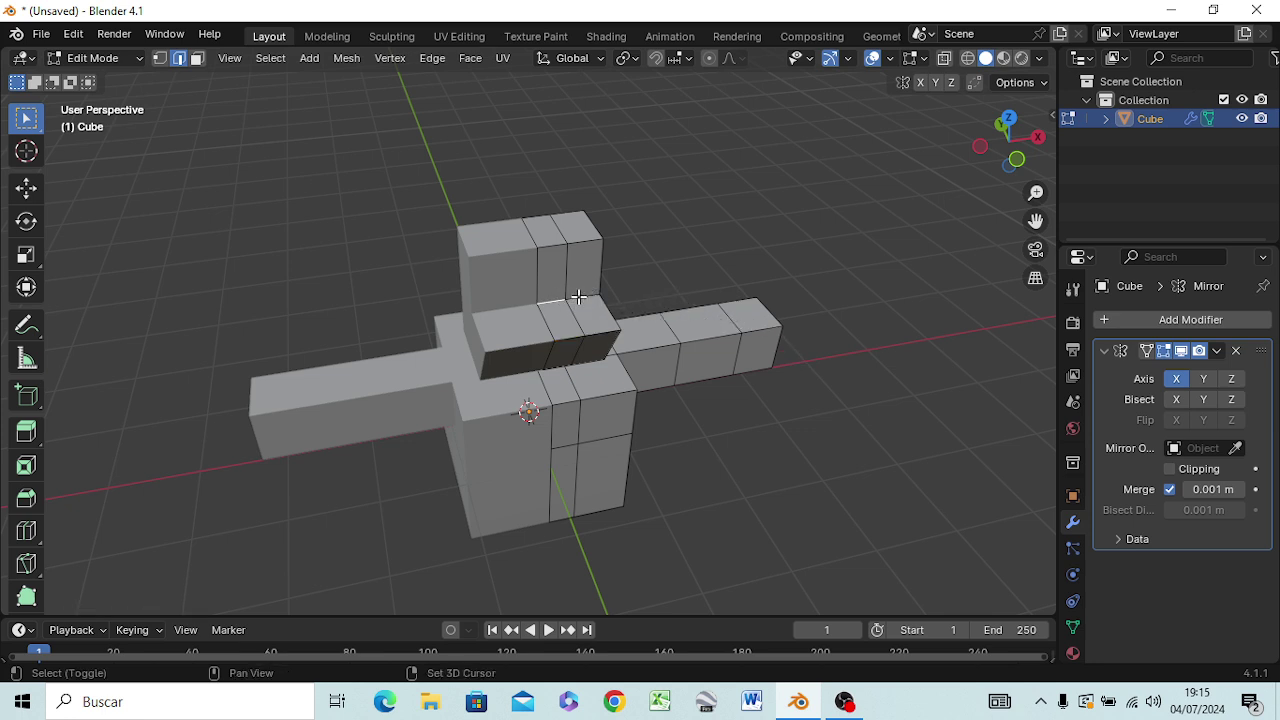
{"action": "mouse_move", "coordinate": [711, 277]}
{"action": "middle_mouse_down"}
{"action": "mouse_move", "coordinate": [480, 252]}
{"action": "mouse_move", "coordinate": [480, 198]}
{"action": "middle_mouse_up"}
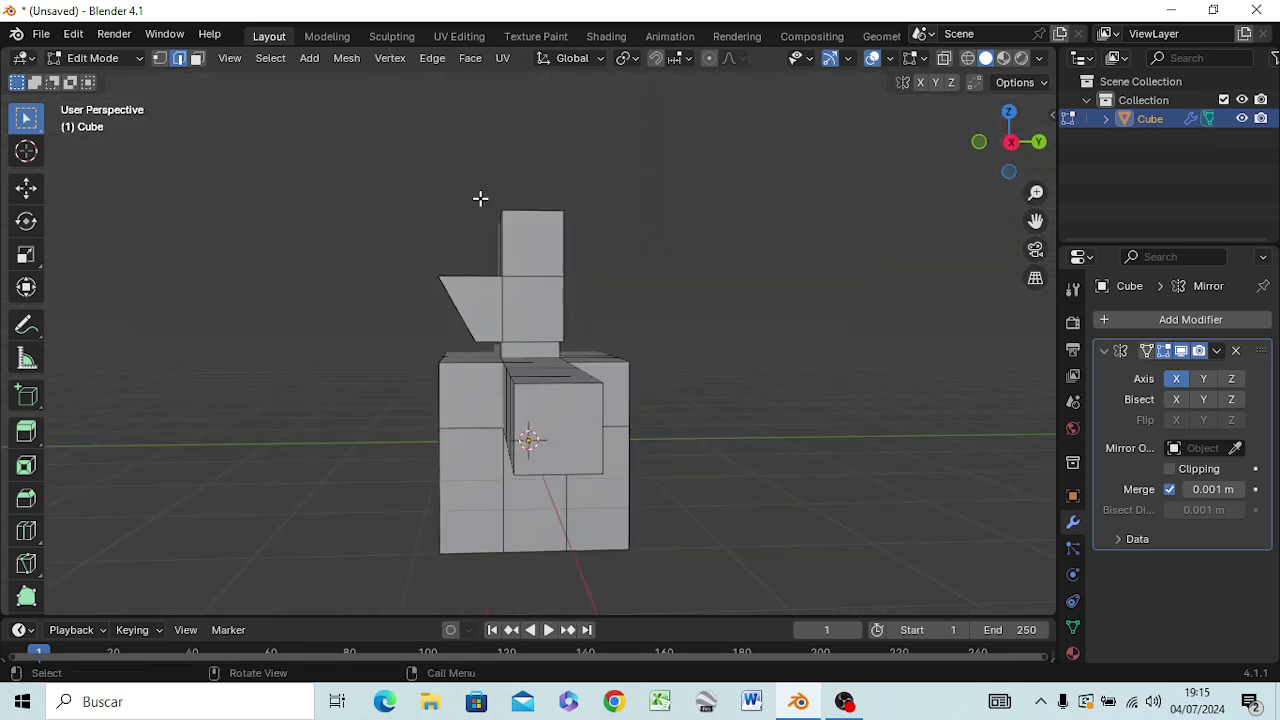
{"action": "key", "text": "KP_3"}
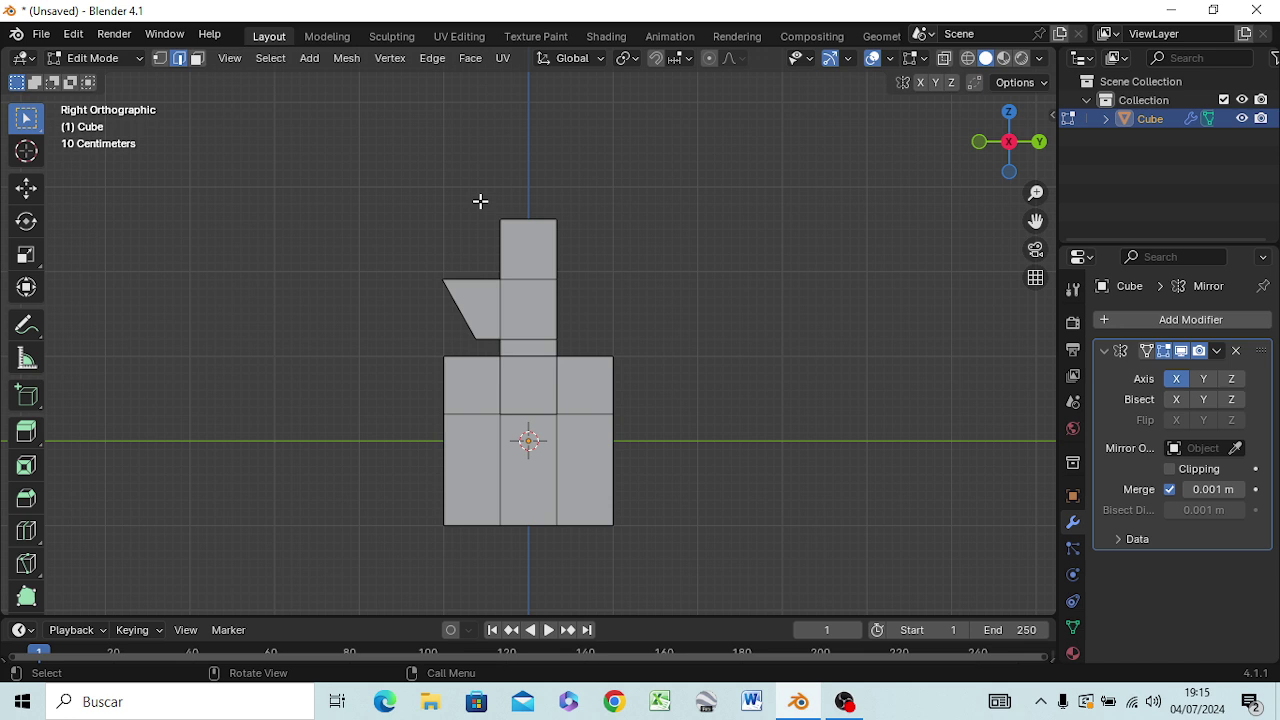
{"action": "key", "text": "g"}
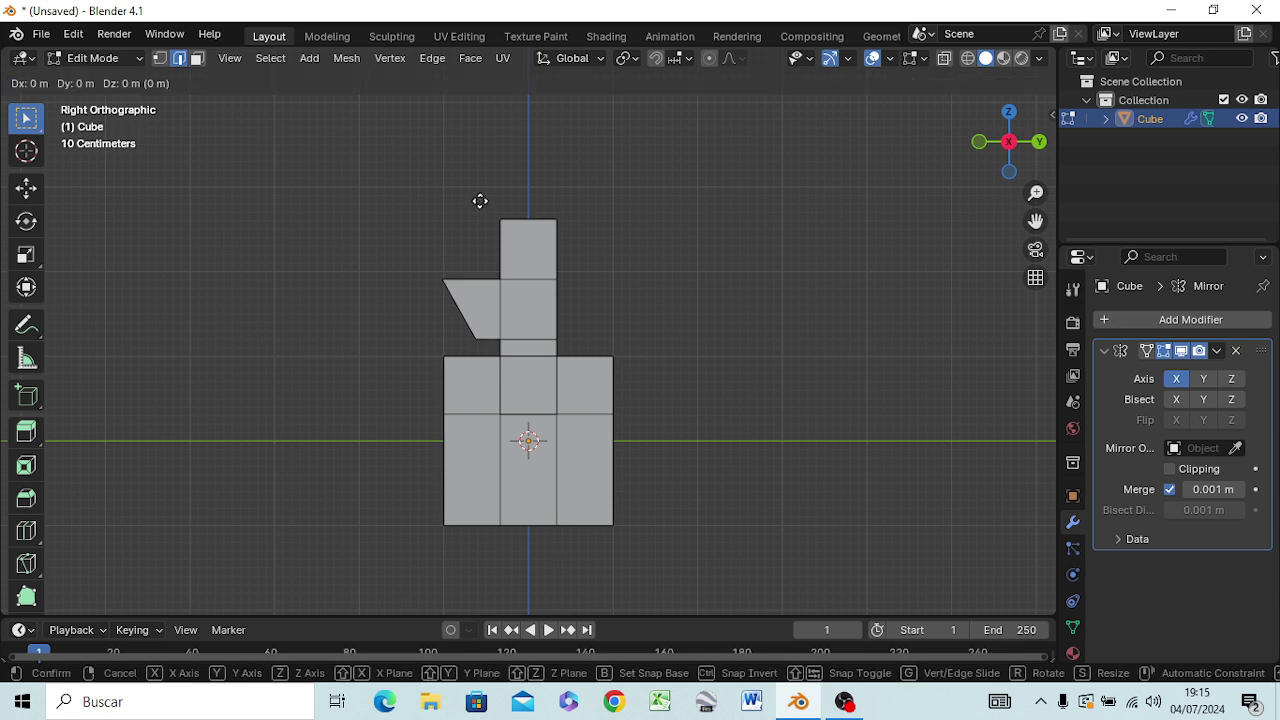
{"action": "key", "text": "y"}
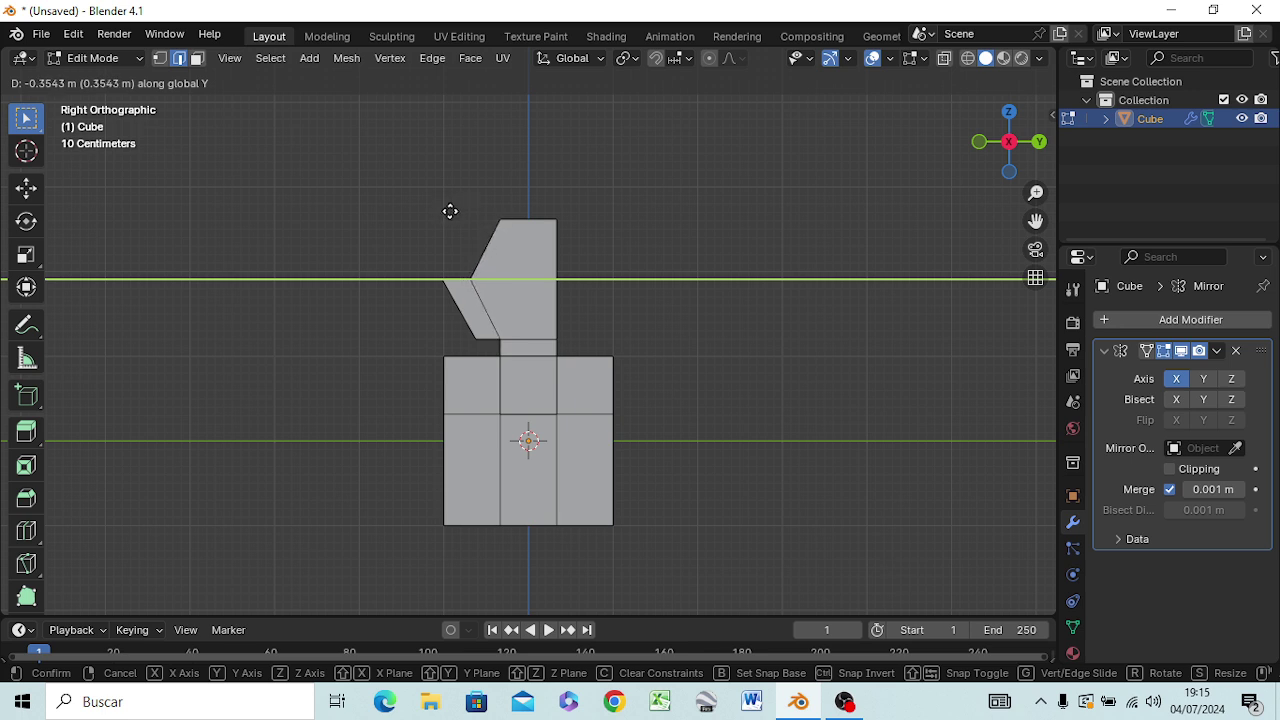
{"action": "left_click", "coordinate": [450, 210]}
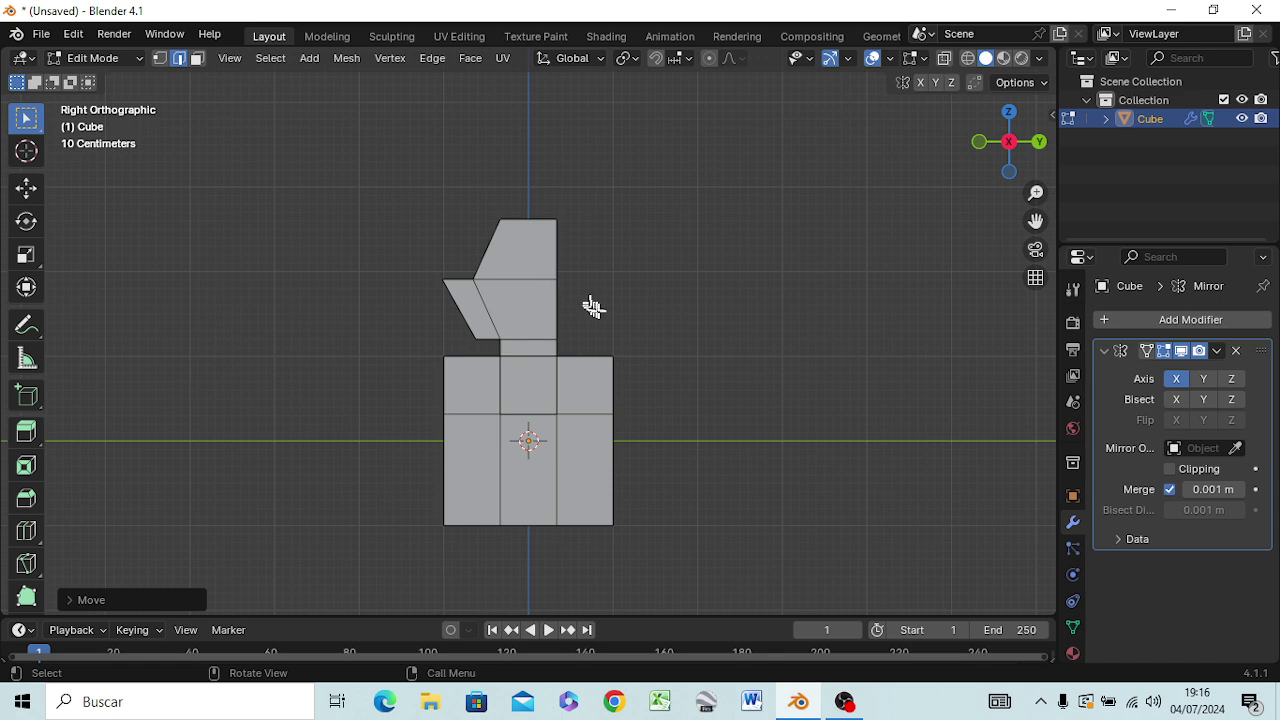
{"action": "mouse_move", "coordinate": [592, 307]}
{"action": "middle_mouse_down"}
{"action": "mouse_move", "coordinate": [766, 400]}
{"action": "mouse_move", "coordinate": [843, 400]}
{"action": "middle_mouse_up"}
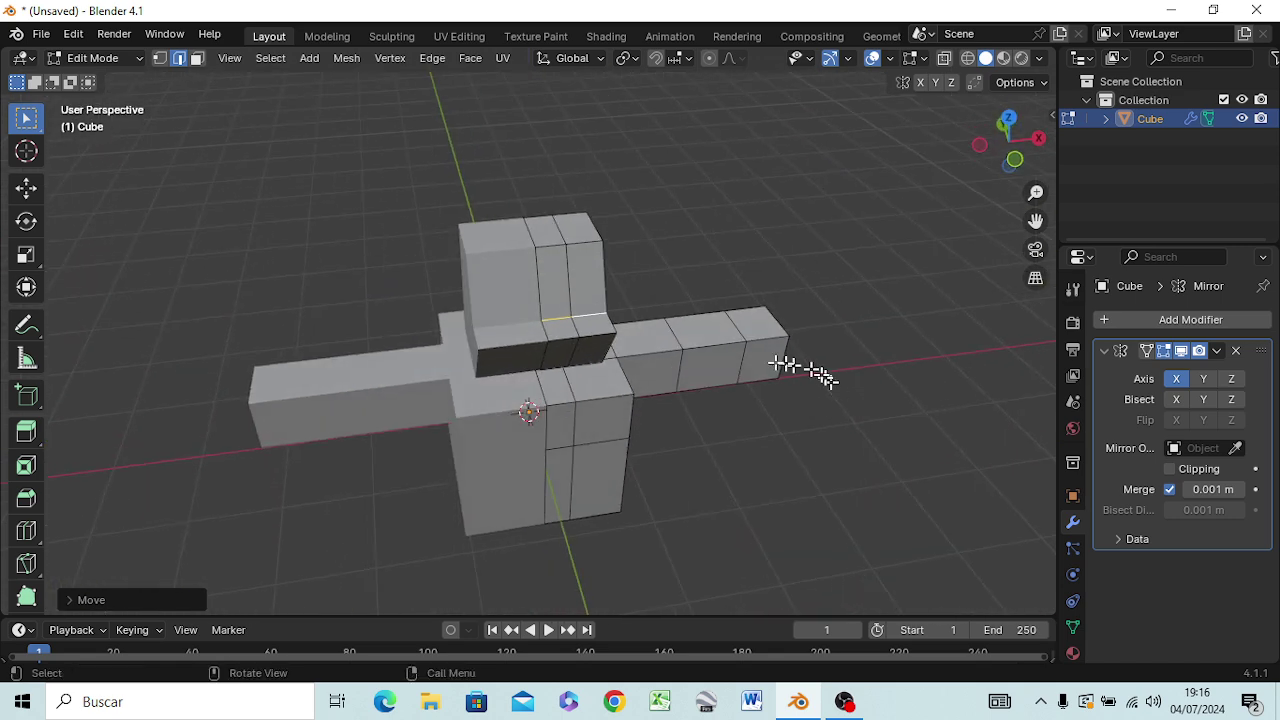
- Select two adjacent head side faces and begin a grab move in right side view
{"action": "mouse_move", "coordinate": [694, 323]}
{"action": "middle_mouse_down"}
{"action": "mouse_move", "coordinate": [503, 363]}
{"action": "mouse_move", "coordinate": [466, 286]}
{"action": "mouse_move", "coordinate": [563, 320]}
{"action": "mouse_move", "coordinate": [548, 330]}
{"action": "mouse_move", "coordinate": [340, 266]}
{"action": "middle_mouse_up"}
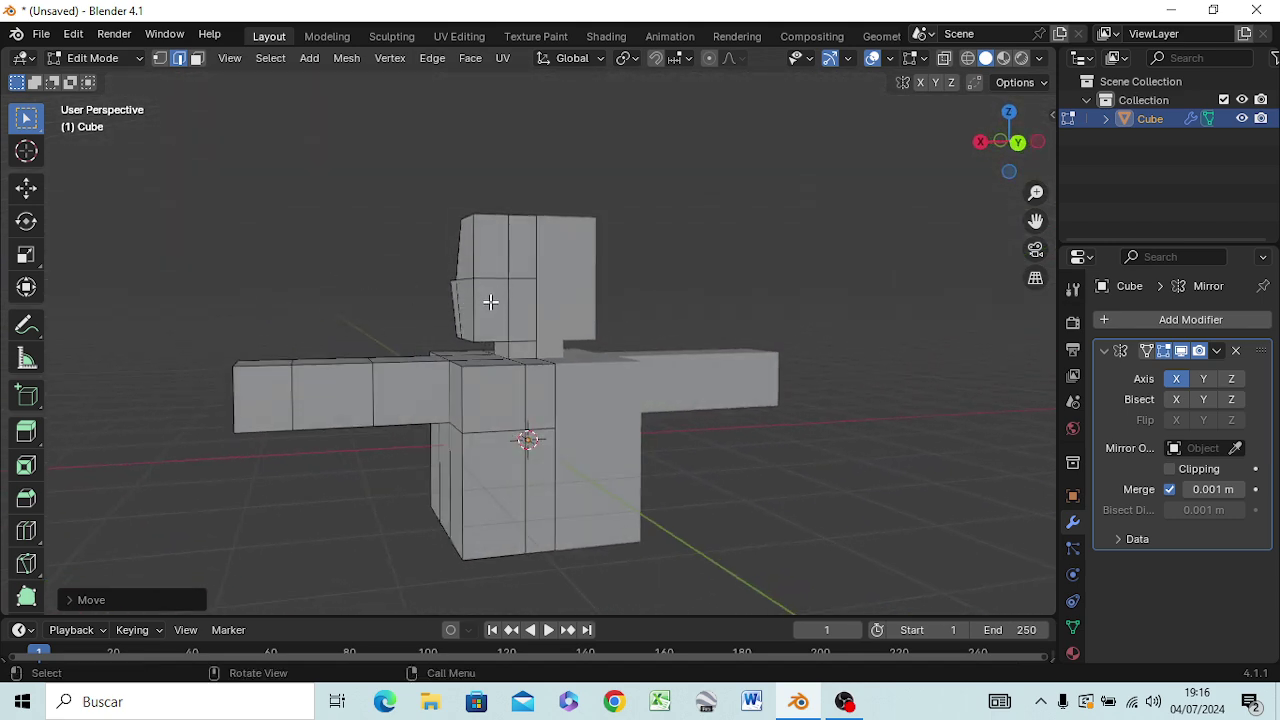
{"action": "key", "text": "3"}
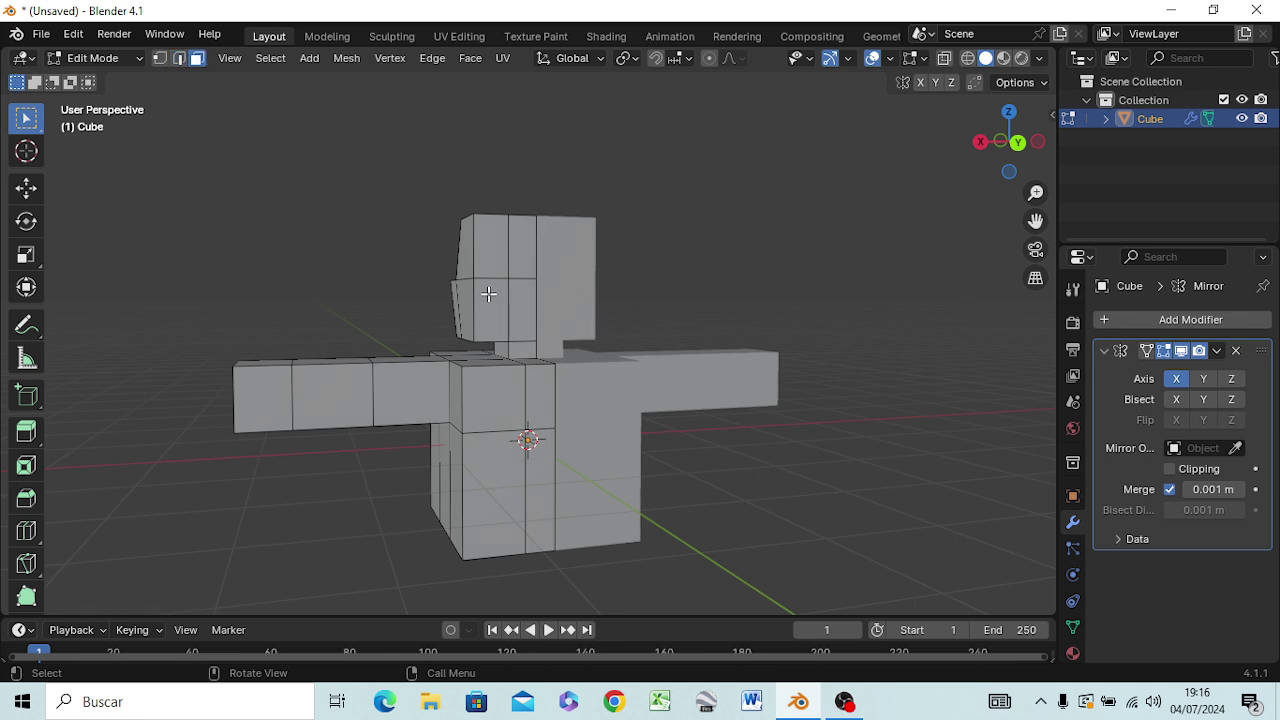
{"action": "left_click", "coordinate": [490, 296]}
{"action": "left_click", "coordinate": [518, 296], "text": "shift"}
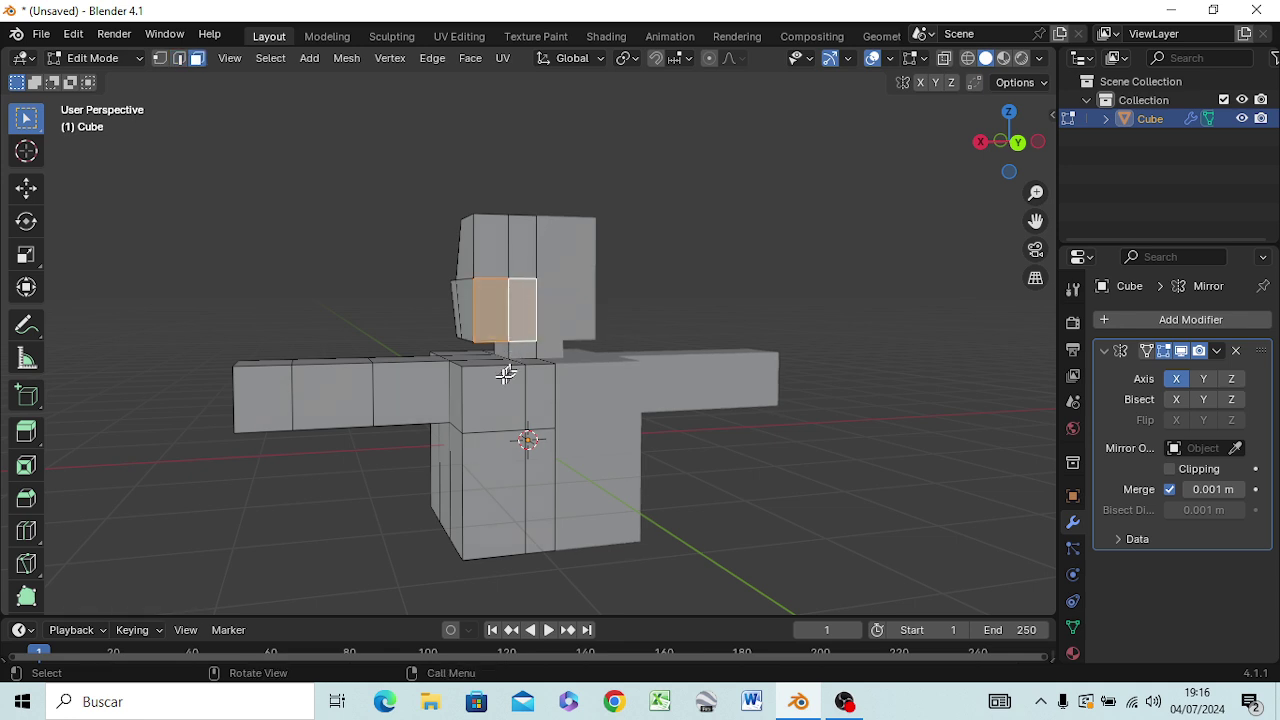
{"action": "key", "text": "KP_3"}
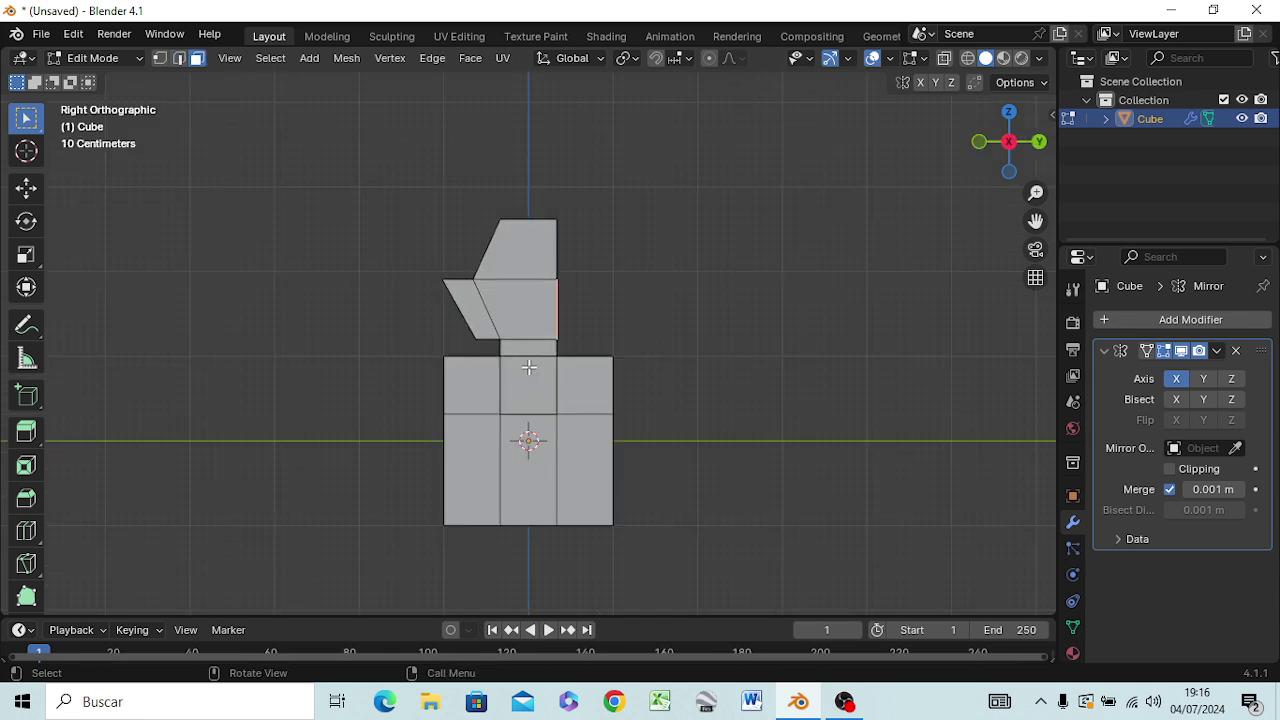
{"action": "key", "text": "g"}
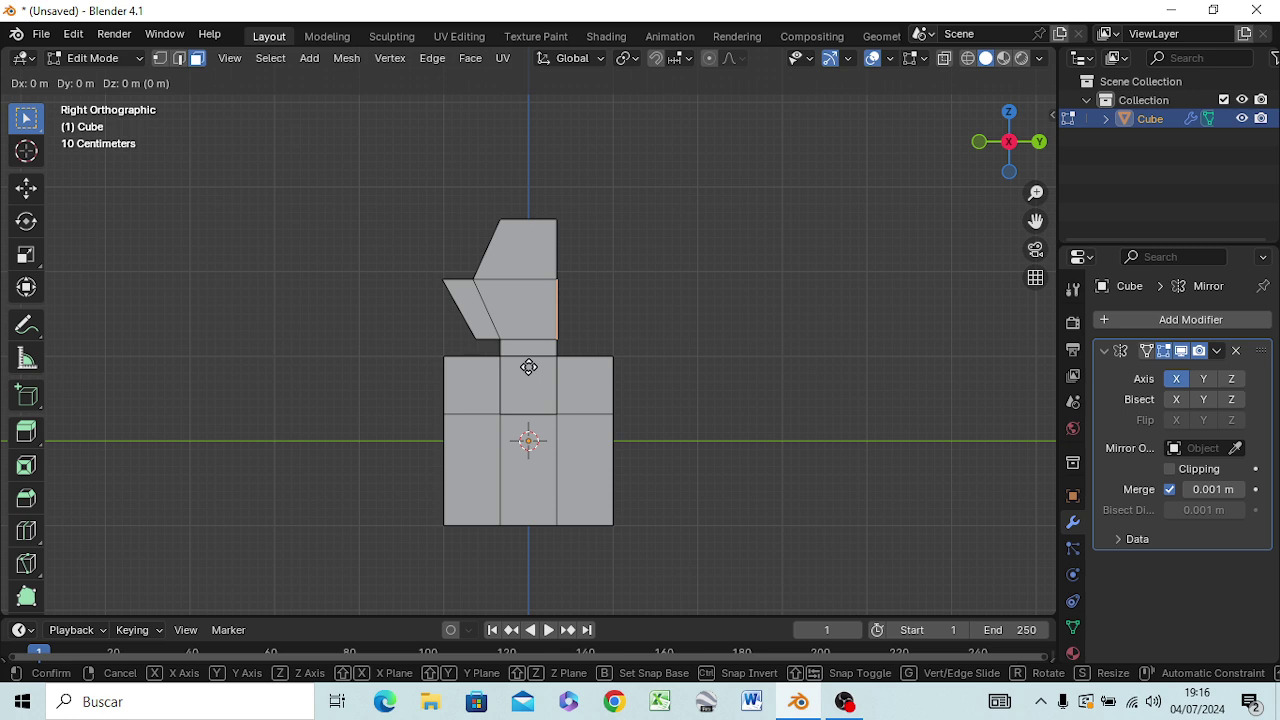
- Try sliding and moving a head edge along Y, cancelling each attempt
{"action": "key", "text": "g"}
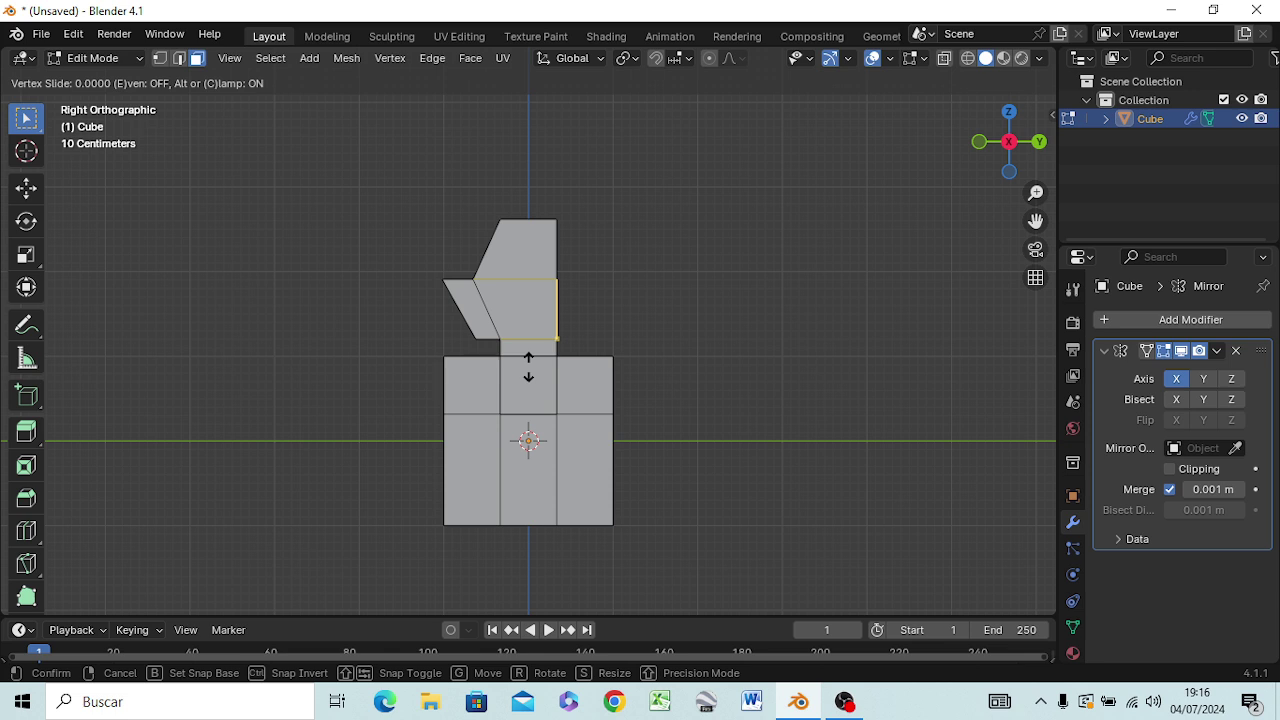
{"action": "left_click", "coordinate": [529, 368]}
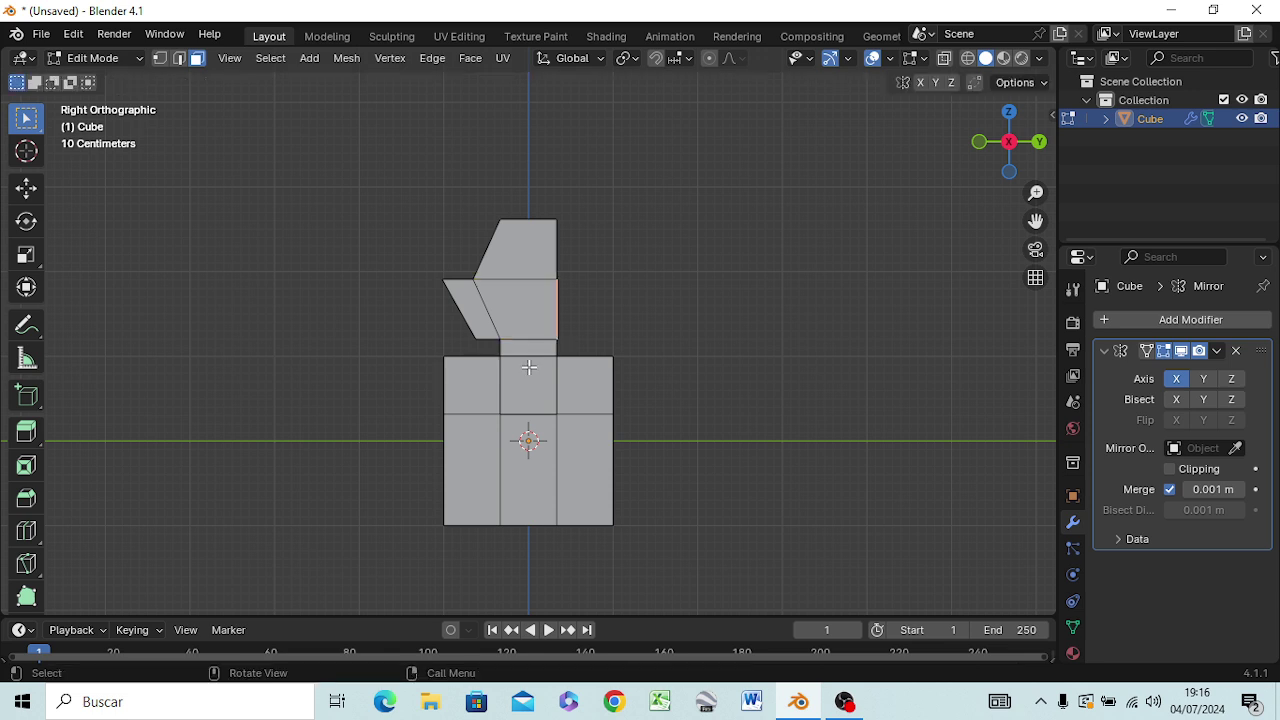
{"action": "key", "text": "g"}
{"action": "key", "text": "y"}
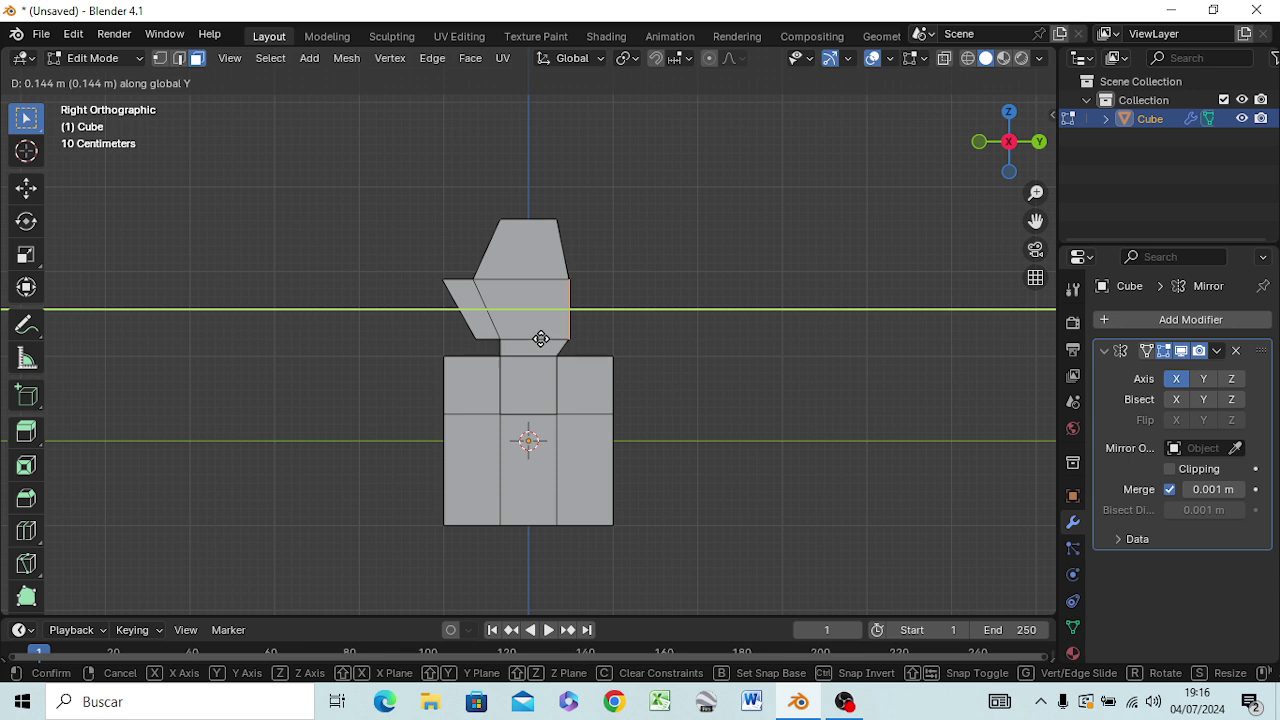
{"action": "right_click", "coordinate": [540, 339]}
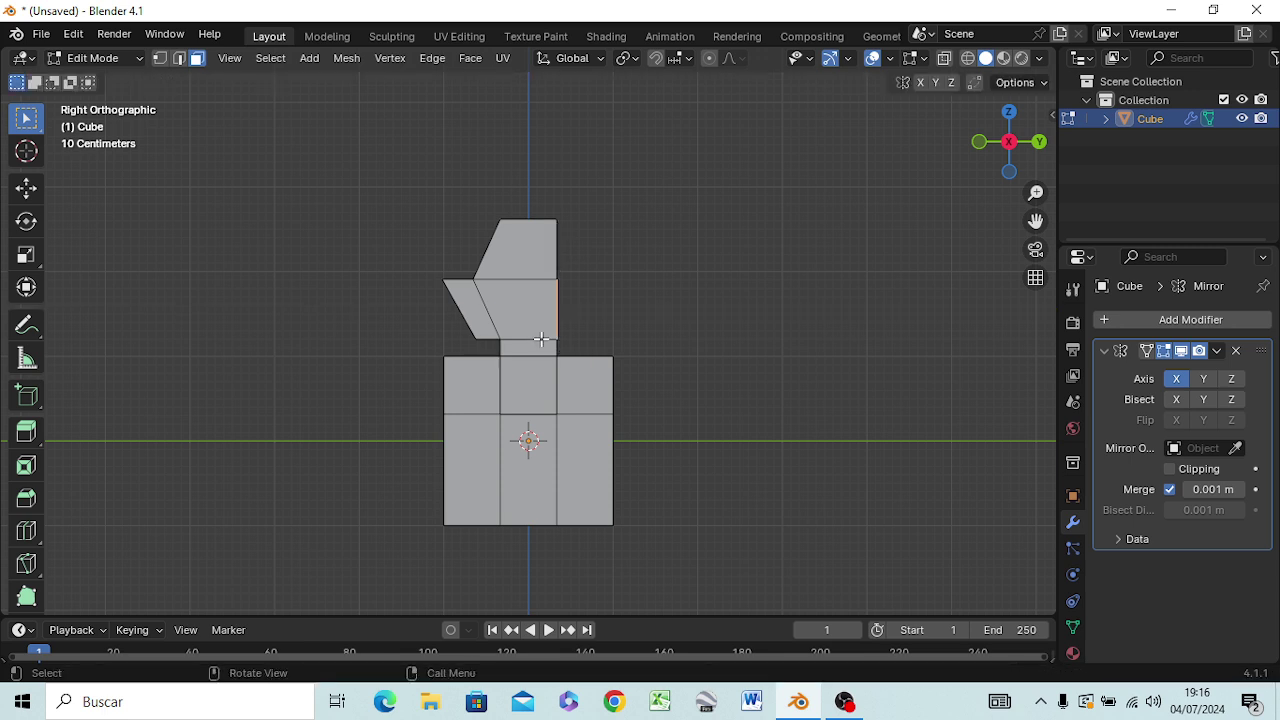
{"action": "key", "text": "g"}
{"action": "key", "text": "z"}
{"action": "key", "text": "z"}
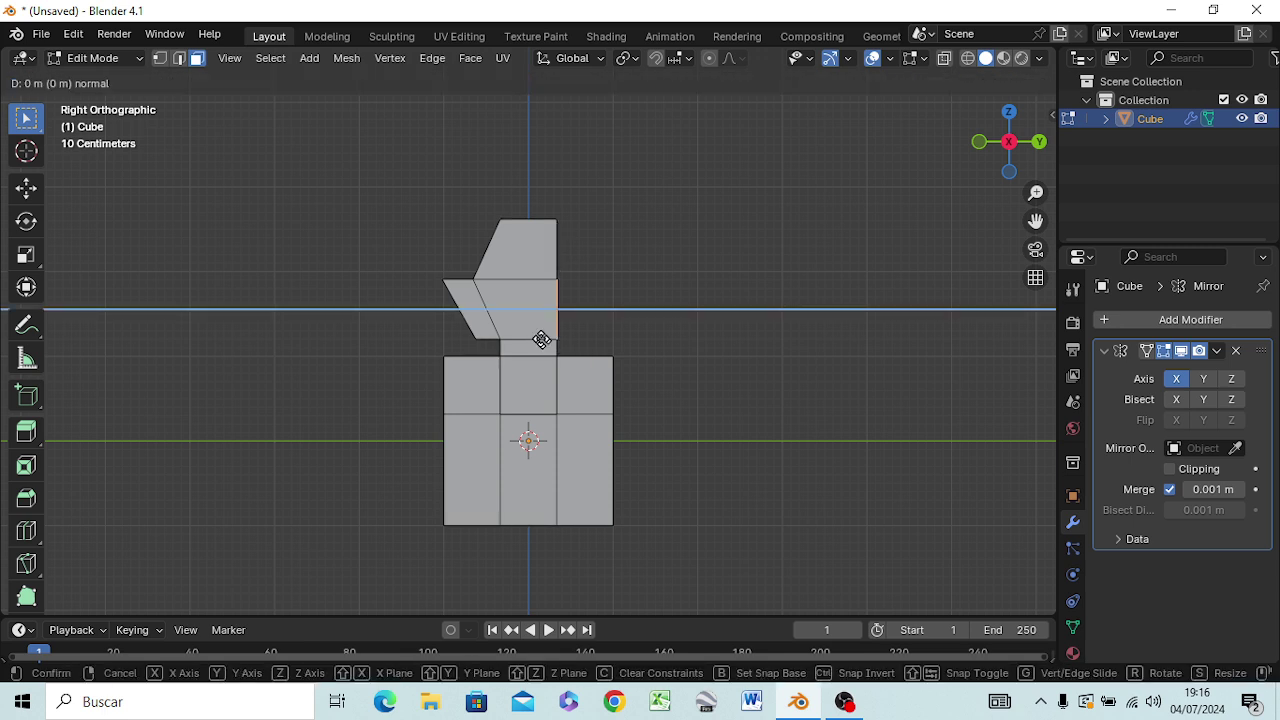
{"action": "key", "text": "y"}
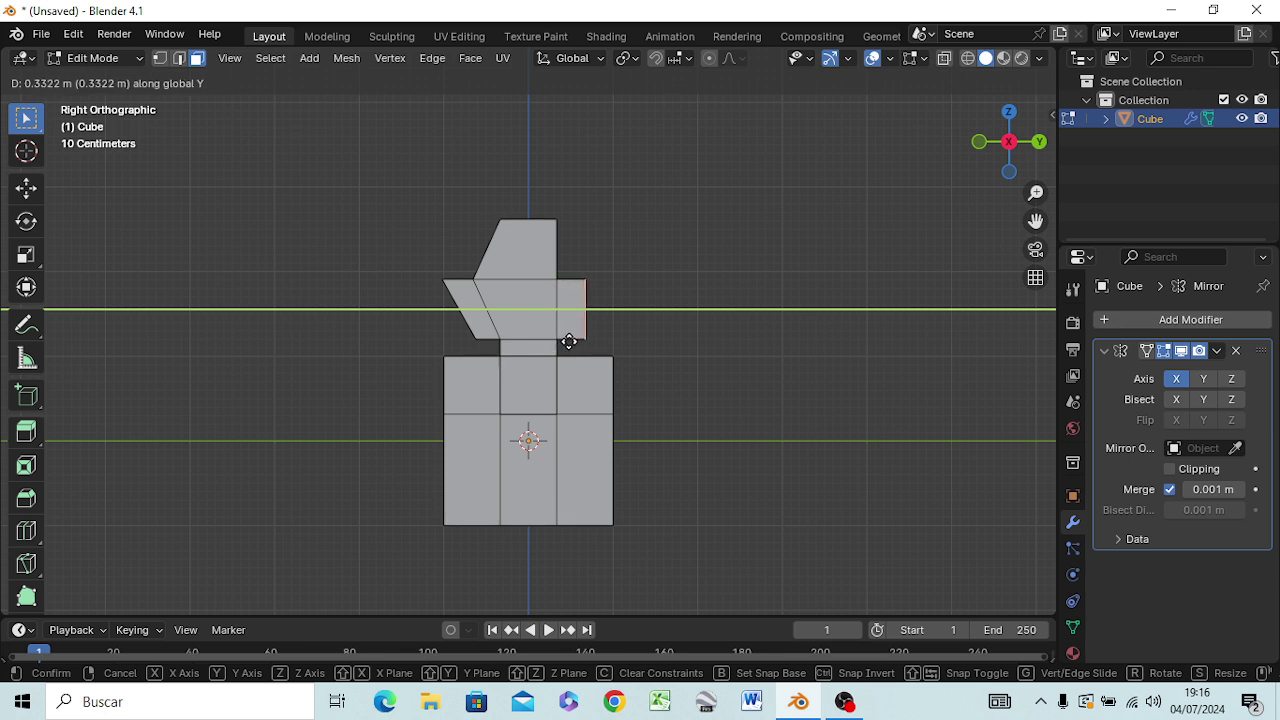
{"action": "key", "text": "Escape"}
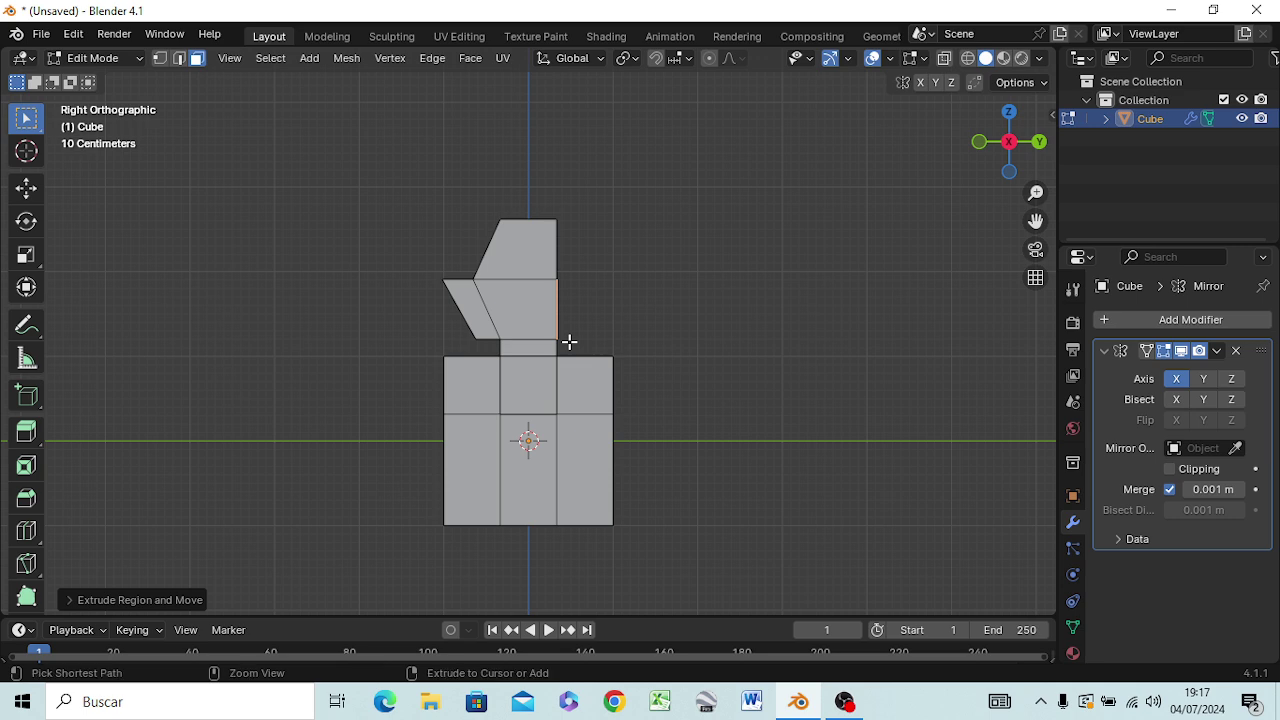
{"action": "left_click", "coordinate": [569, 341]}
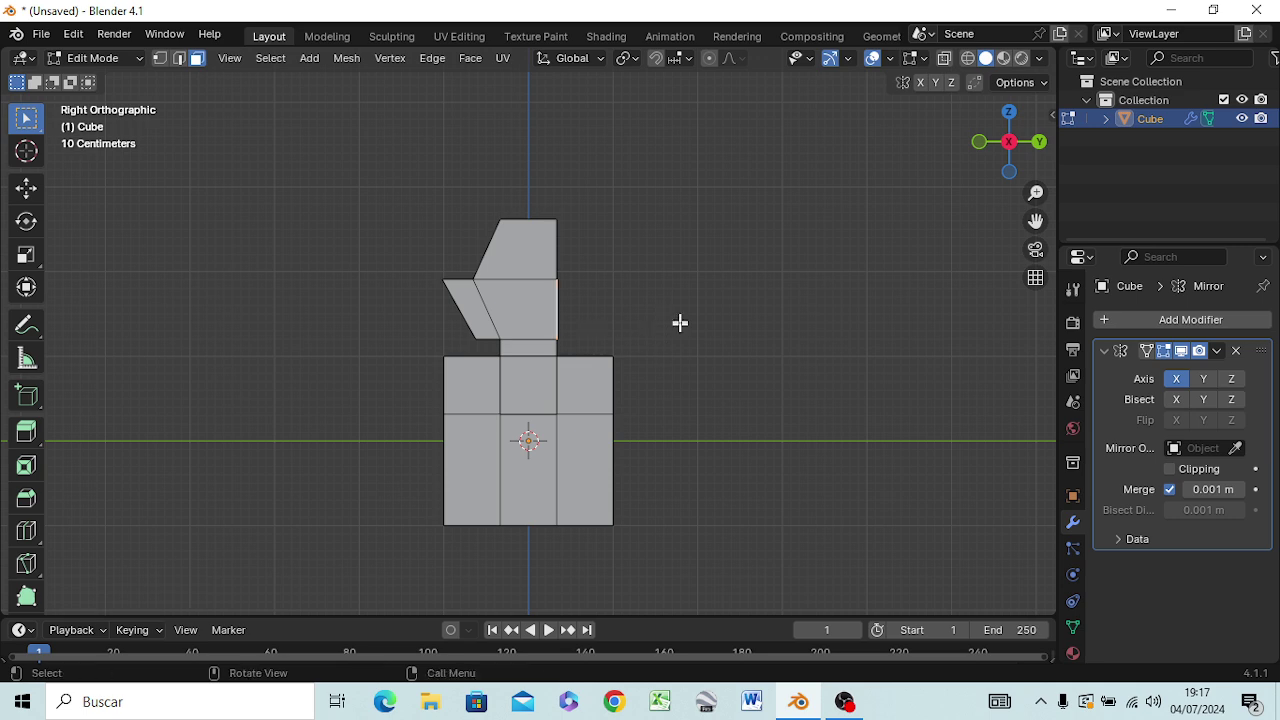
{"action": "middle_click_drag", "start_coordinate": [680, 323], "coordinate": [514, 386]}
- Extrude a 2x2 block of four faces on the head's side outward
{"action": "left_click", "coordinate": [499, 291]}
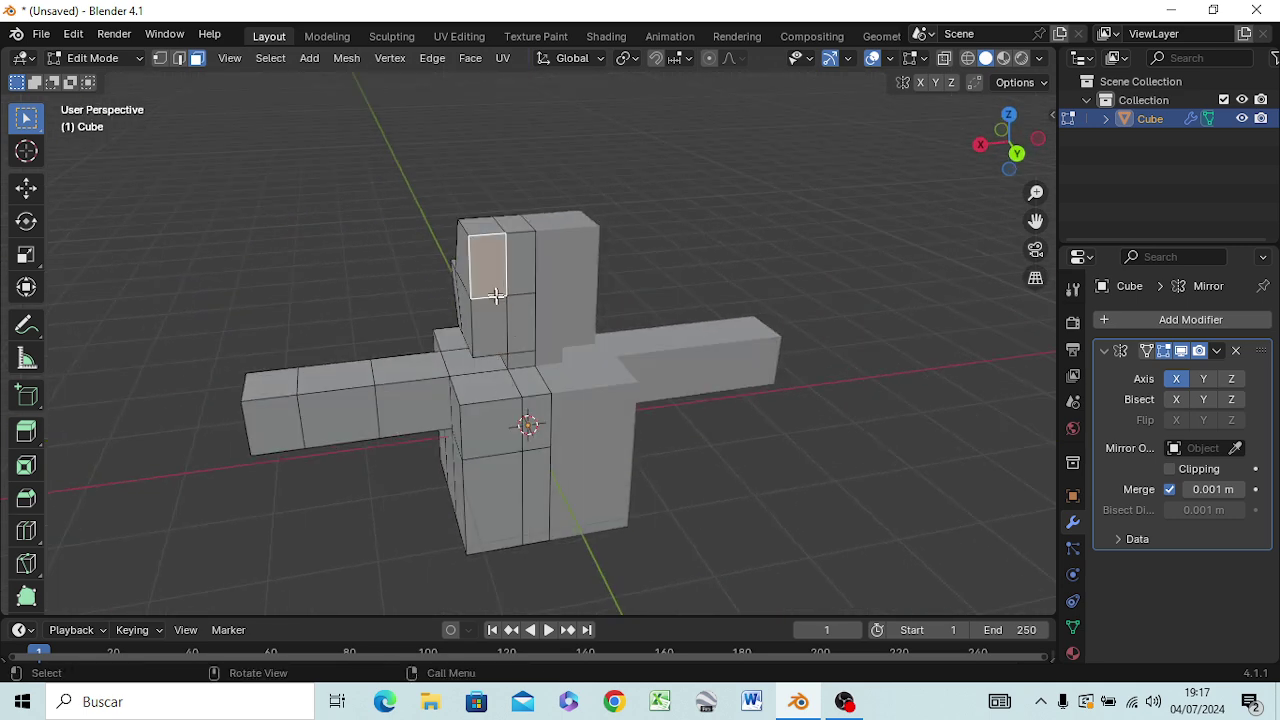
{"action": "left_click", "coordinate": [501, 310], "text": "shift"}
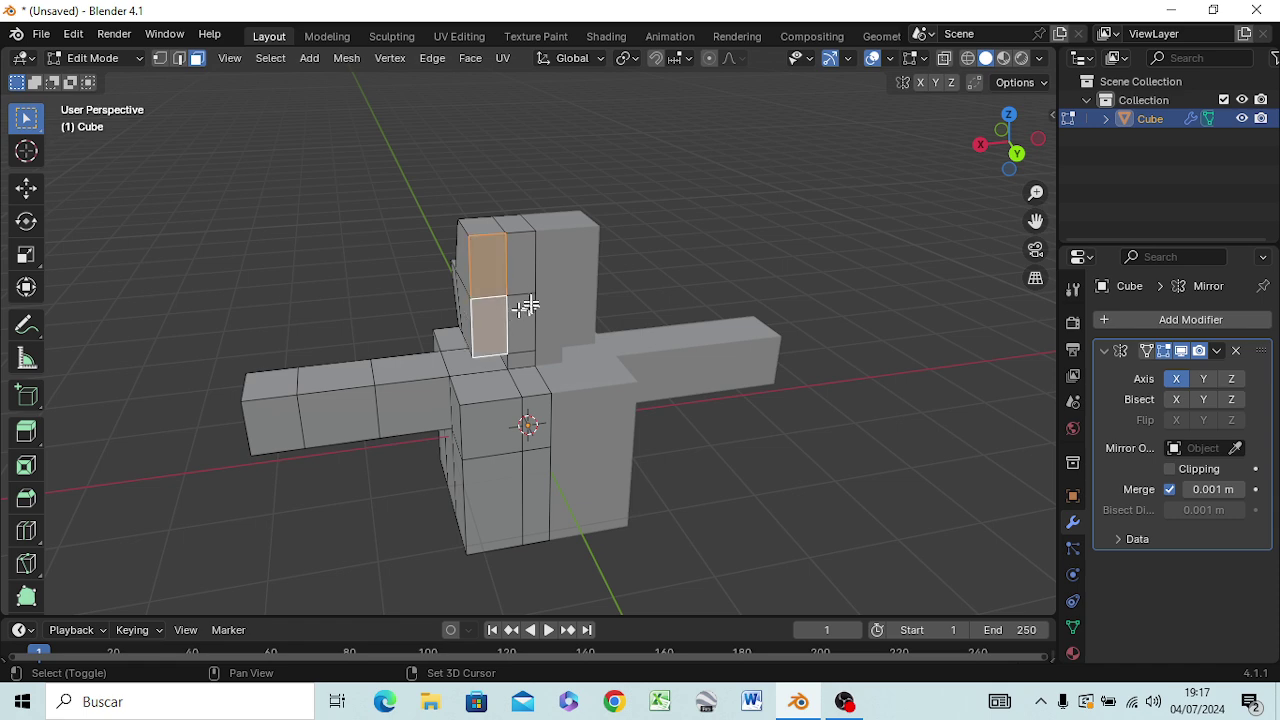
{"action": "left_click", "coordinate": [522, 285], "text": "shift"}
{"action": "left_click", "coordinate": [522, 320], "text": "shift"}
{"action": "mouse_move", "coordinate": [560, 355]}
{"action": "middle_mouse_down"}
{"action": "mouse_move", "coordinate": [614, 374]}
{"action": "mouse_move", "coordinate": [749, 354]}
{"action": "mouse_move", "coordinate": [789, 334]}
{"action": "middle_mouse_up"}
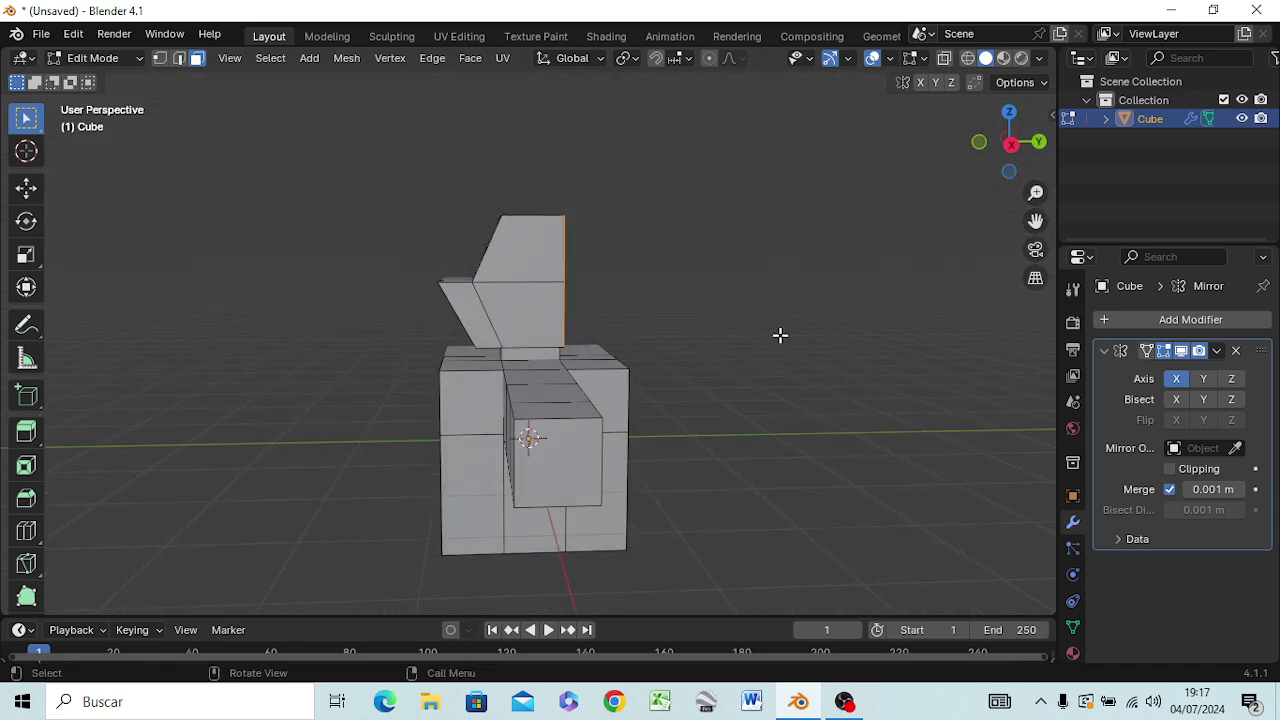
{"action": "key", "text": "e"}
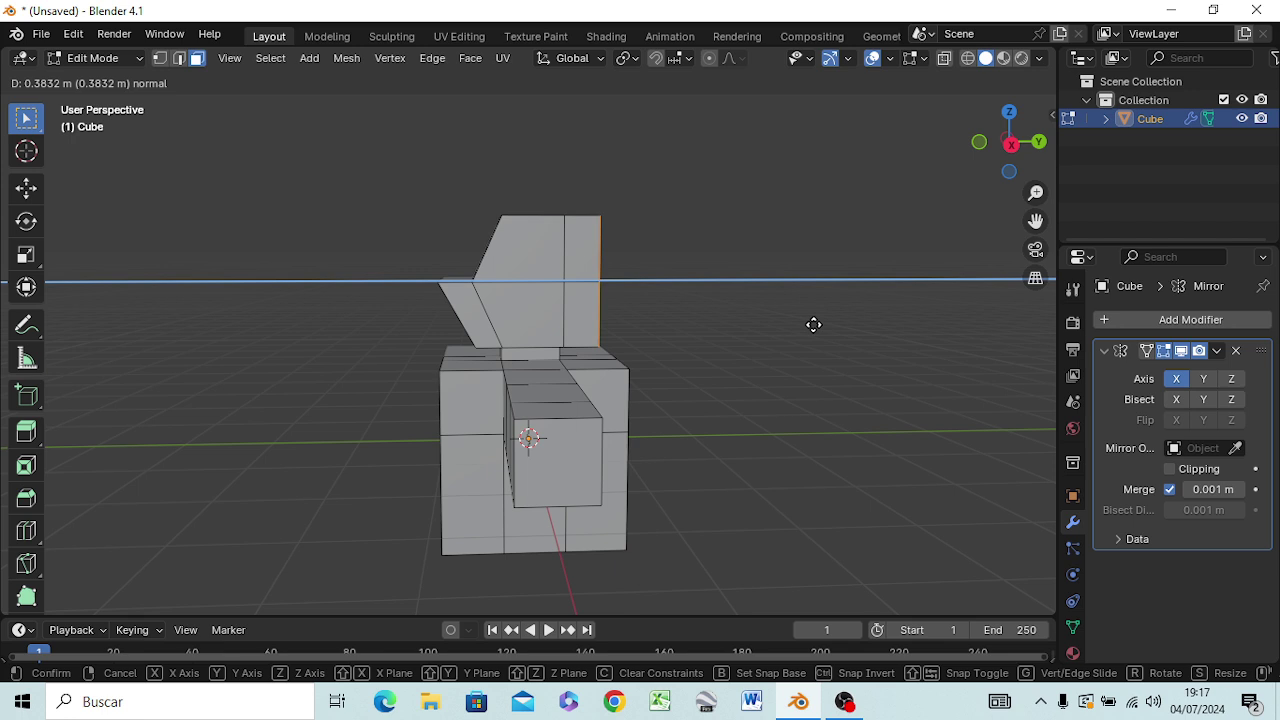
{"action": "left_click", "coordinate": [813, 324]}
{"action": "middle_click_drag", "start_coordinate": [806, 343], "coordinate": [696, 345]}
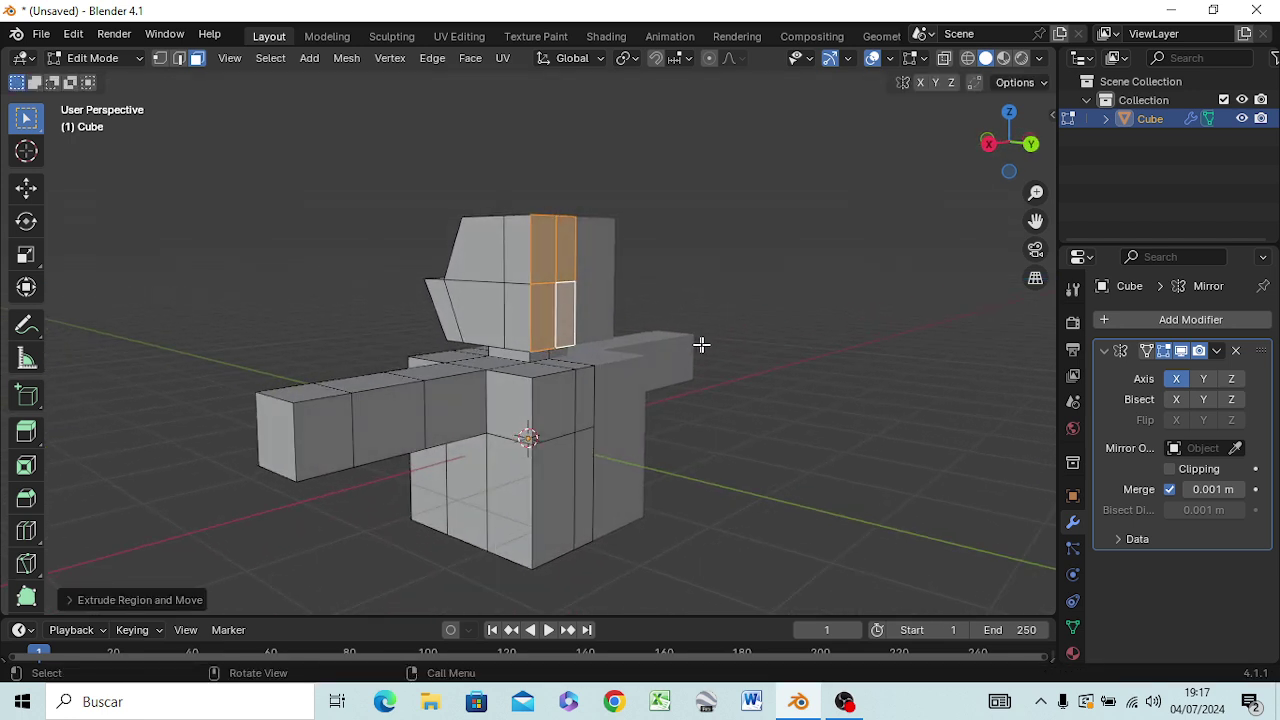
- Squash the extruded faces along Z to about 0.65 of their height
{"action": "key", "text": "s"}
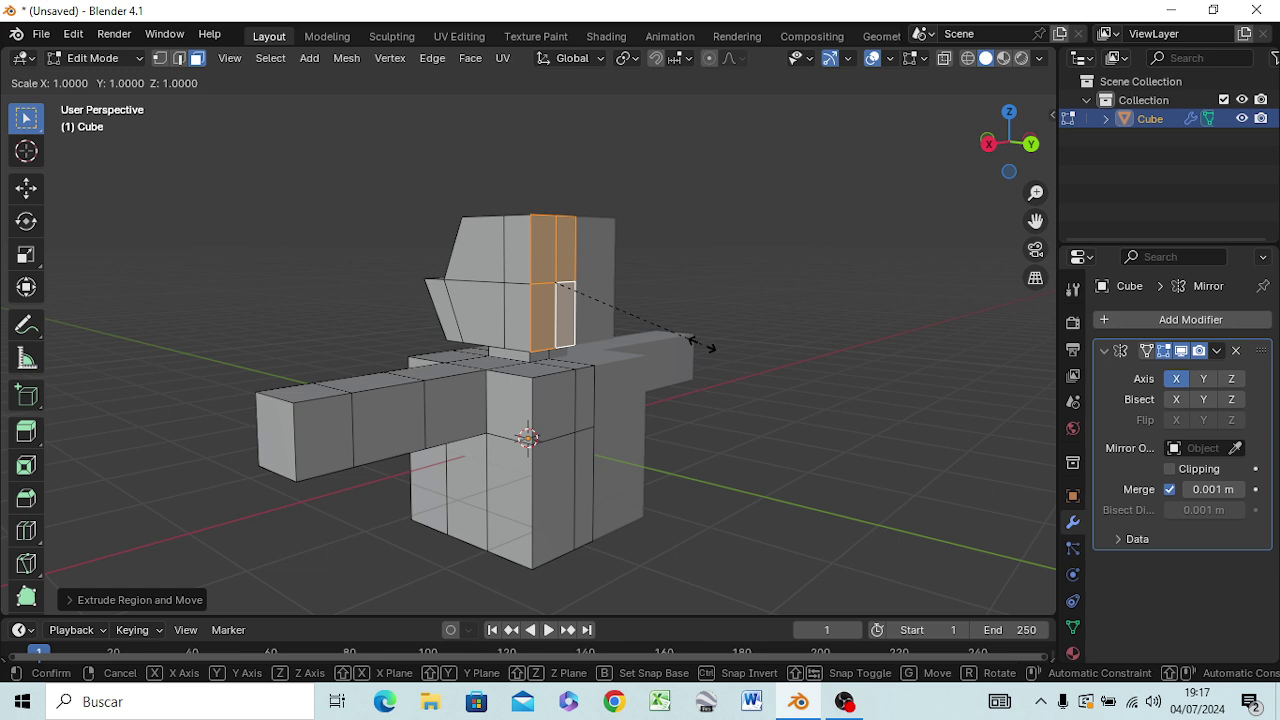
{"action": "key", "text": "z"}
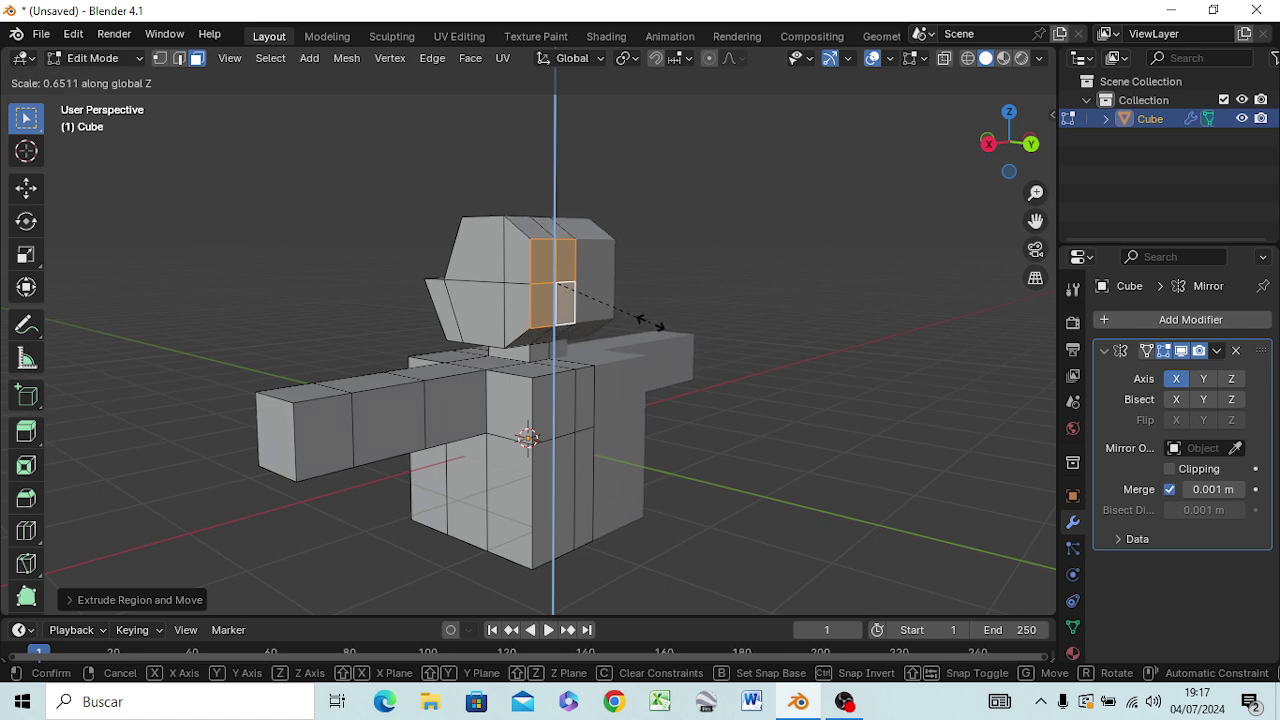
{"action": "left_click", "coordinate": [650, 323]}
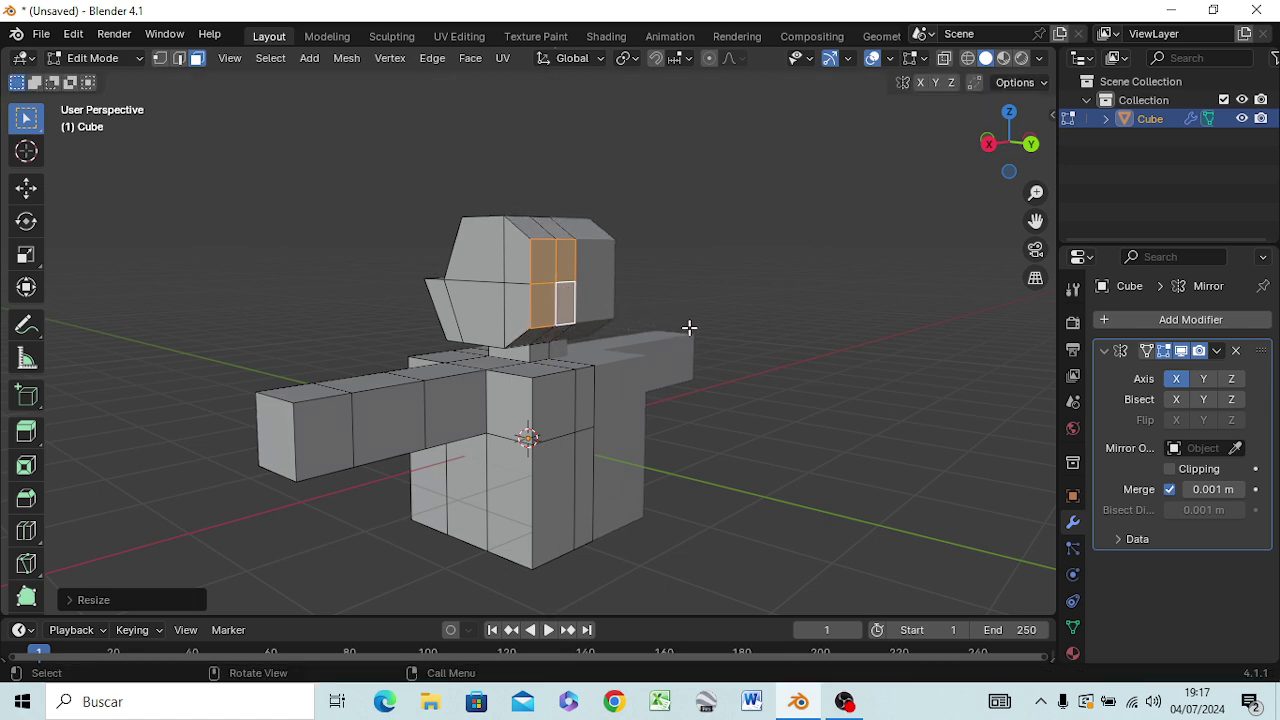
{"action": "mouse_move", "coordinate": [691, 329]}
{"action": "middle_mouse_down"}
{"action": "mouse_move", "coordinate": [598, 390]}
{"action": "mouse_move", "coordinate": [451, 420]}
{"action": "mouse_move", "coordinate": [586, 366]}
{"action": "mouse_move", "coordinate": [680, 307]}
{"action": "mouse_move", "coordinate": [700, 323]}
{"action": "middle_mouse_up"}
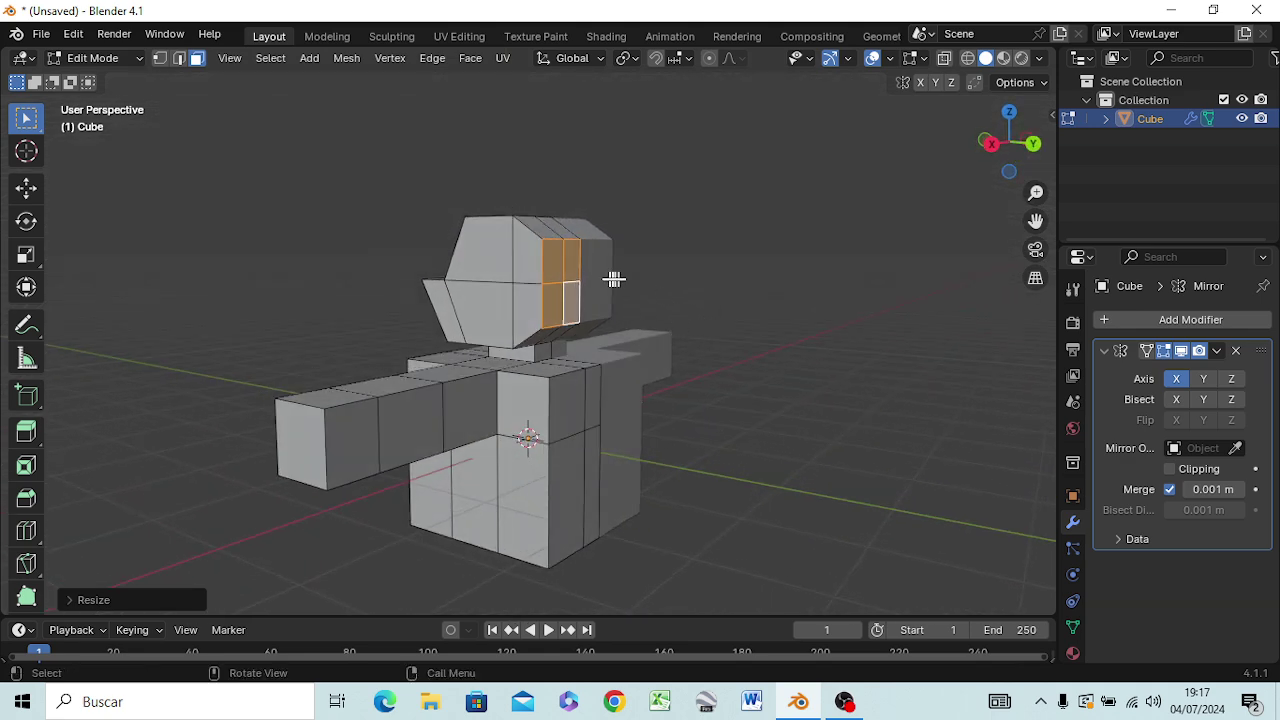
- Zoom in around the model and select the top face beside the head strip
{"action": "left_click", "coordinate": [545, 279]}
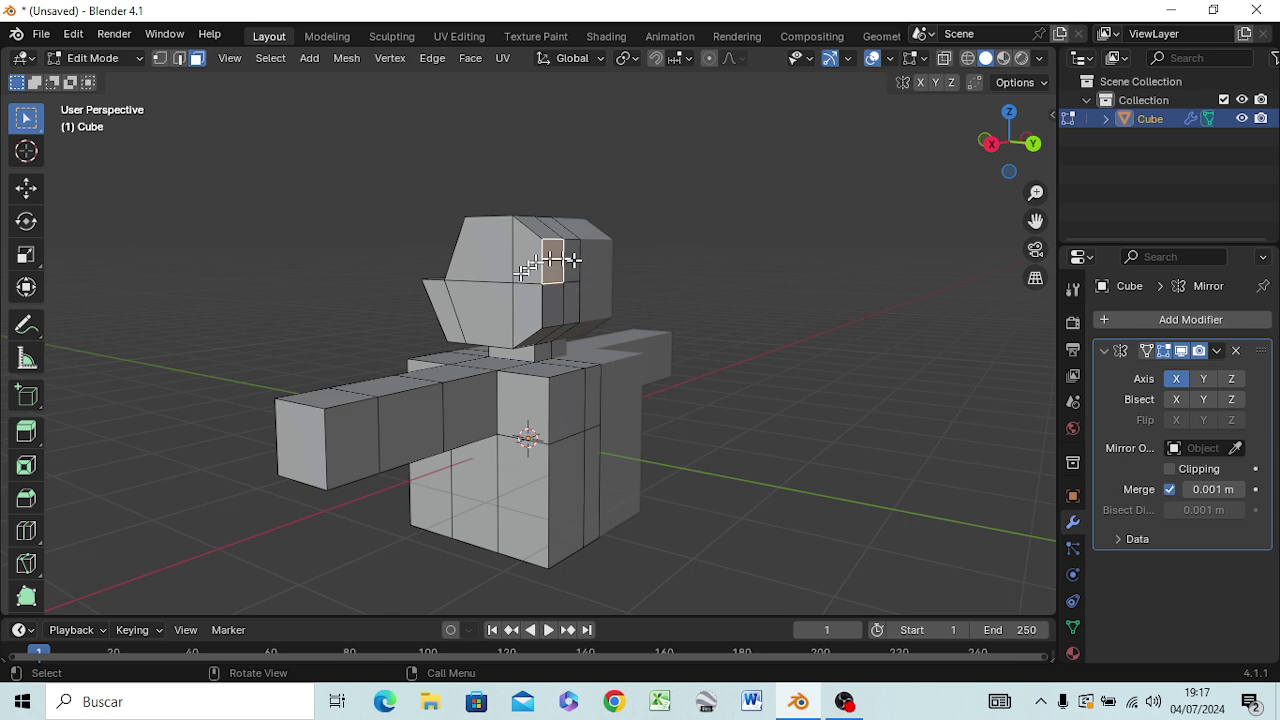
{"action": "mouse_move", "coordinate": [594, 254]}
{"action": "middle_mouse_down"}
{"action": "mouse_move", "coordinate": [930, 333]}
{"action": "mouse_move", "coordinate": [706, 287]}
{"action": "mouse_move", "coordinate": [543, 343]}
{"action": "mouse_move", "coordinate": [543, 309]}
{"action": "mouse_move", "coordinate": [626, 329]}
{"action": "mouse_move", "coordinate": [686, 306]}
{"action": "middle_mouse_up"}
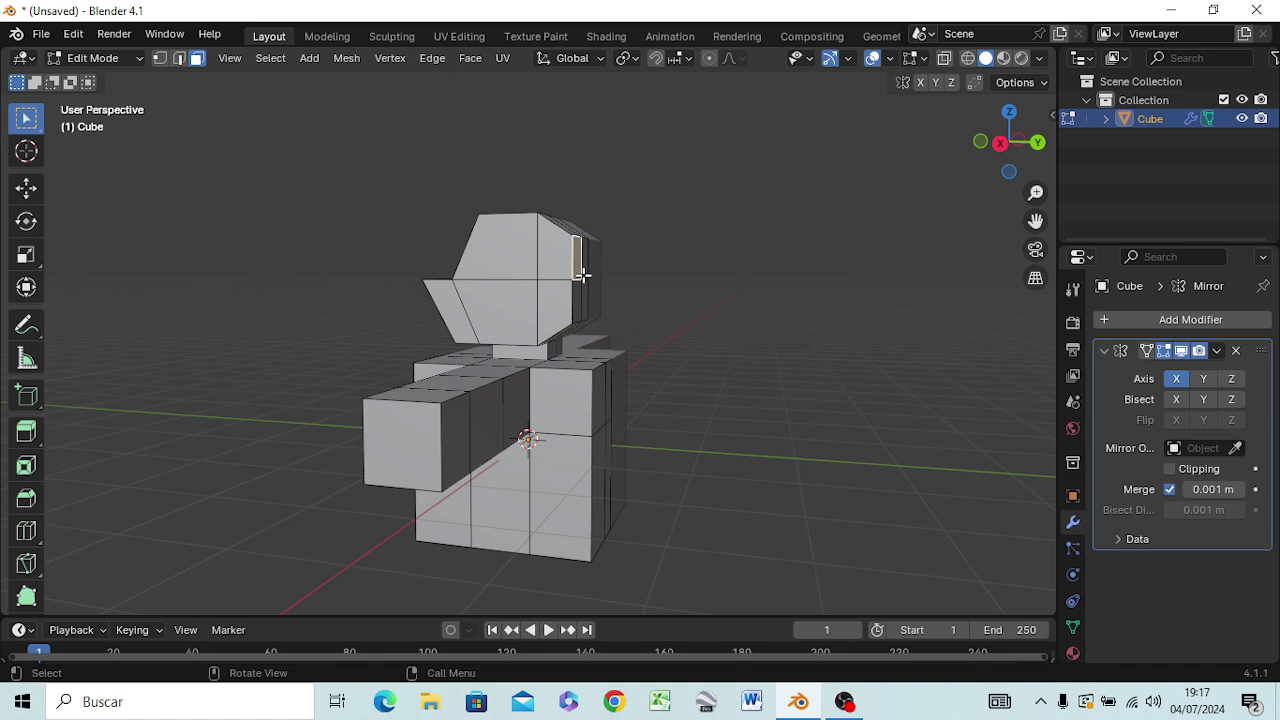
{"action": "mouse_move", "coordinate": [540, 287]}
{"action": "middle_mouse_down"}
{"action": "mouse_move", "coordinate": [643, 320]}
{"action": "mouse_move", "coordinate": [783, 289]}
{"action": "mouse_move", "coordinate": [734, 323]}
{"action": "middle_mouse_up"}
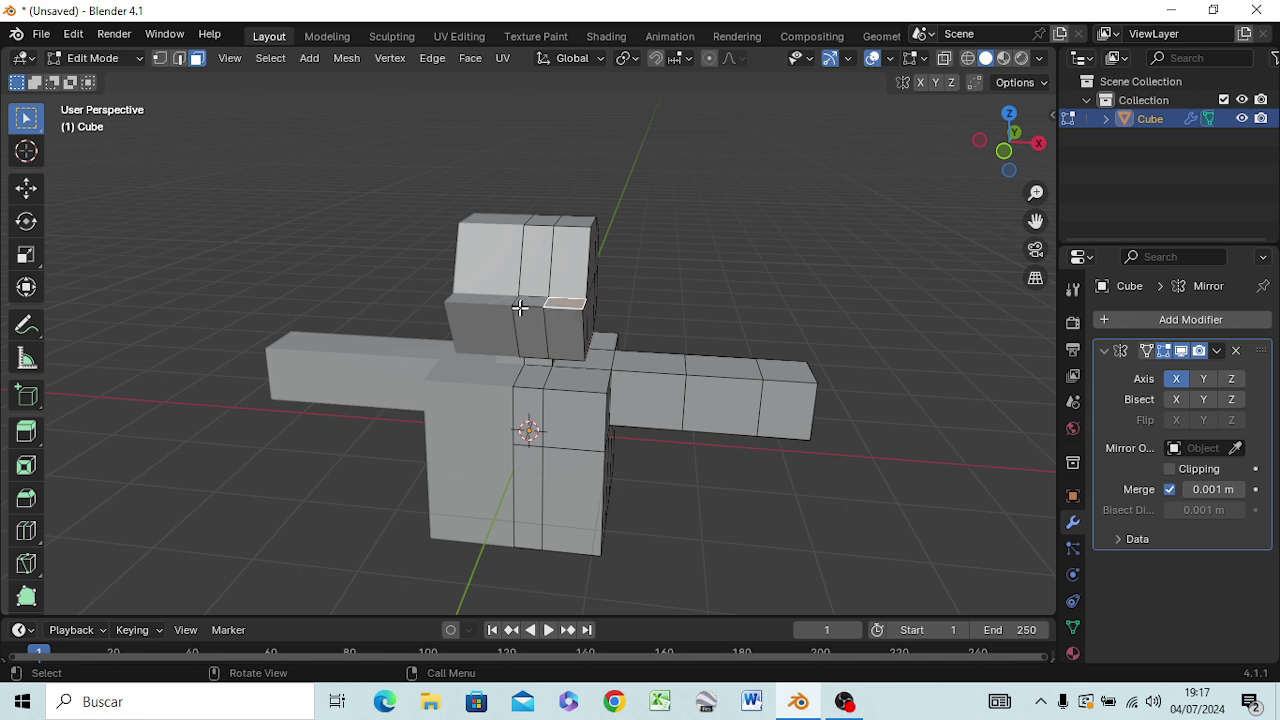
{"action": "mouse_move", "coordinate": [523, 331]}
{"action": "middle_mouse_down"}
{"action": "mouse_move", "coordinate": [563, 334]}
{"action": "mouse_move", "coordinate": [563, 323]}
{"action": "middle_mouse_up"}
{"action": "scroll", "coordinate": [563, 323], "scroll_direction": "up", "scroll_amount": 1}
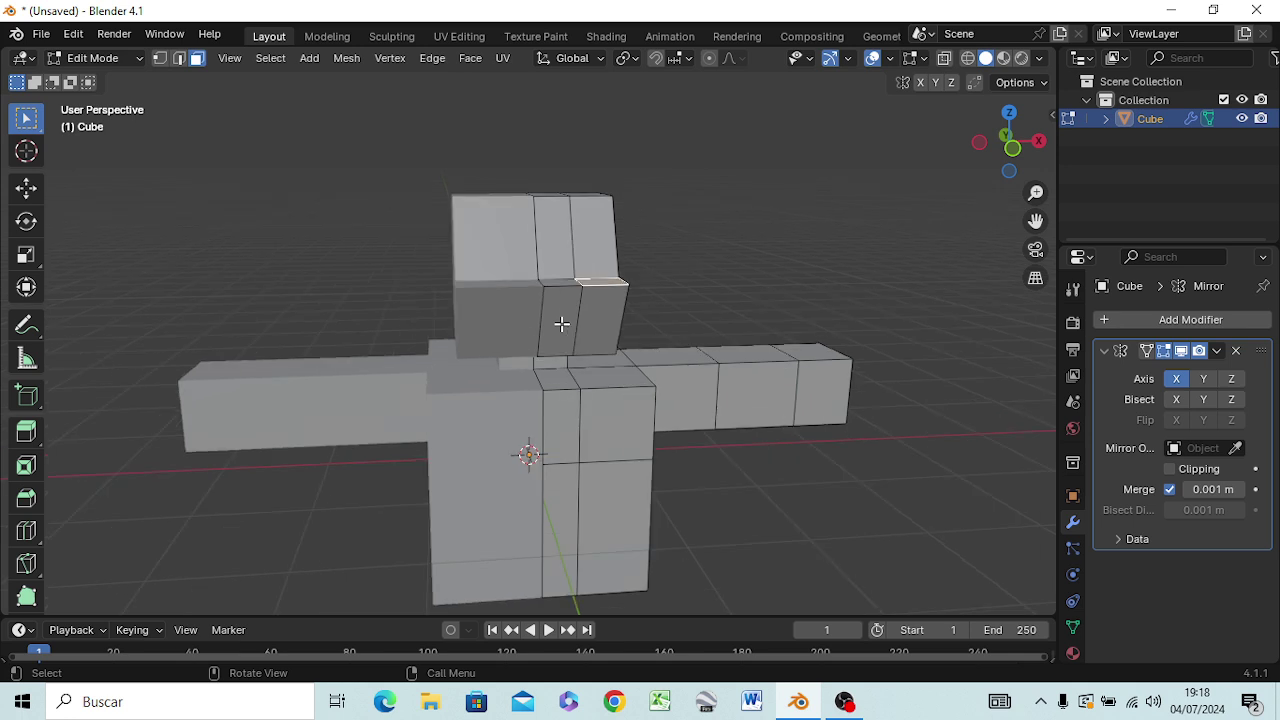
{"action": "scroll", "coordinate": [563, 323], "scroll_direction": "up", "scroll_amount": 1}
{"action": "left_click", "coordinate": [546, 276]}
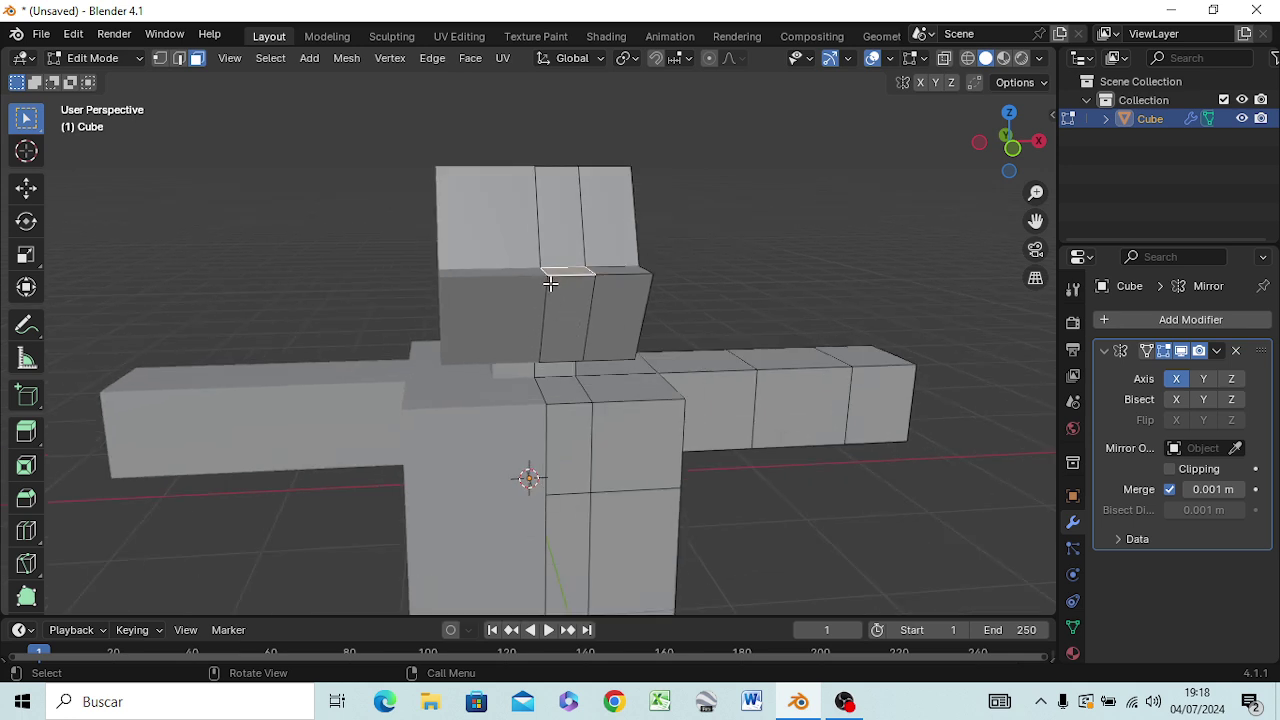
- In vertex select mode, pick the head's middle front vertex in Front Orthographic view
{"action": "key", "text": "1"}
{"action": "left_click", "coordinate": [735, 249]}
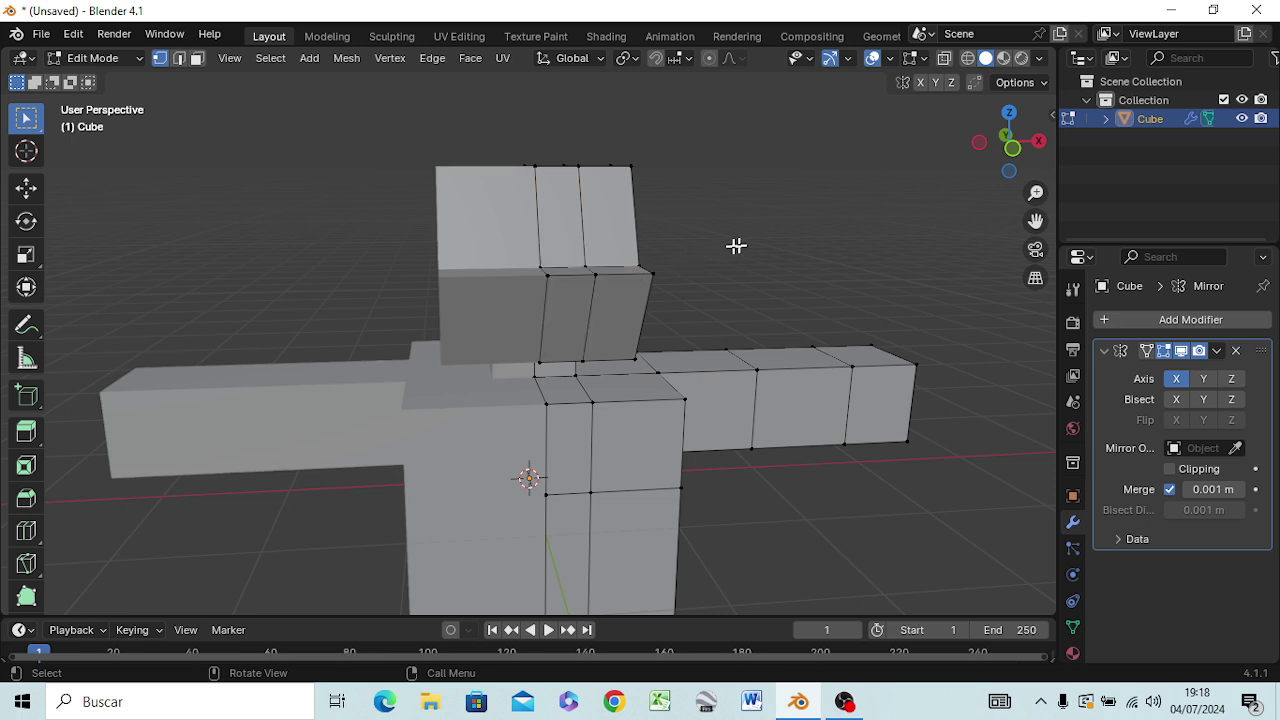
{"action": "left_click", "coordinate": [540, 268]}
{"action": "left_click", "coordinate": [549, 275], "text": "shift"}
{"action": "key", "text": "KP_1"}
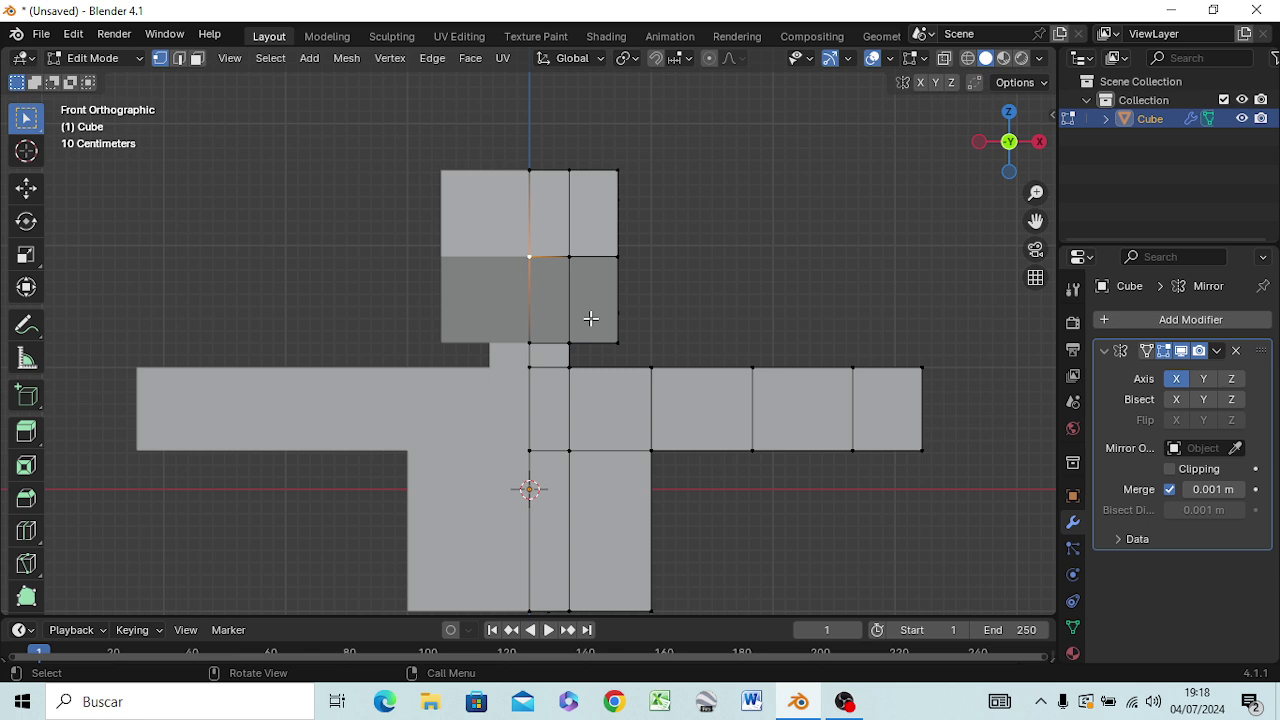
- Lower two head vertices straight down along Z to deepen the V under the head
{"action": "key", "text": "g"}
{"action": "key", "text": "z"}
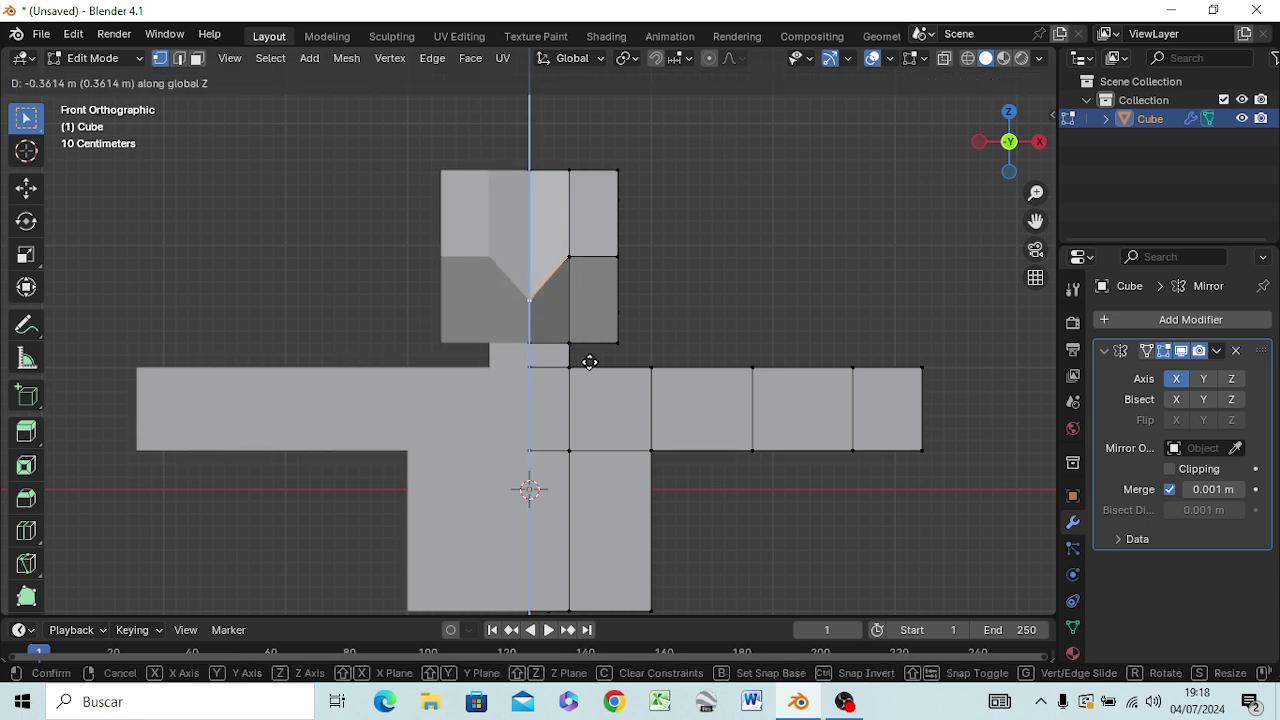
{"action": "left_click", "coordinate": [589, 362]}
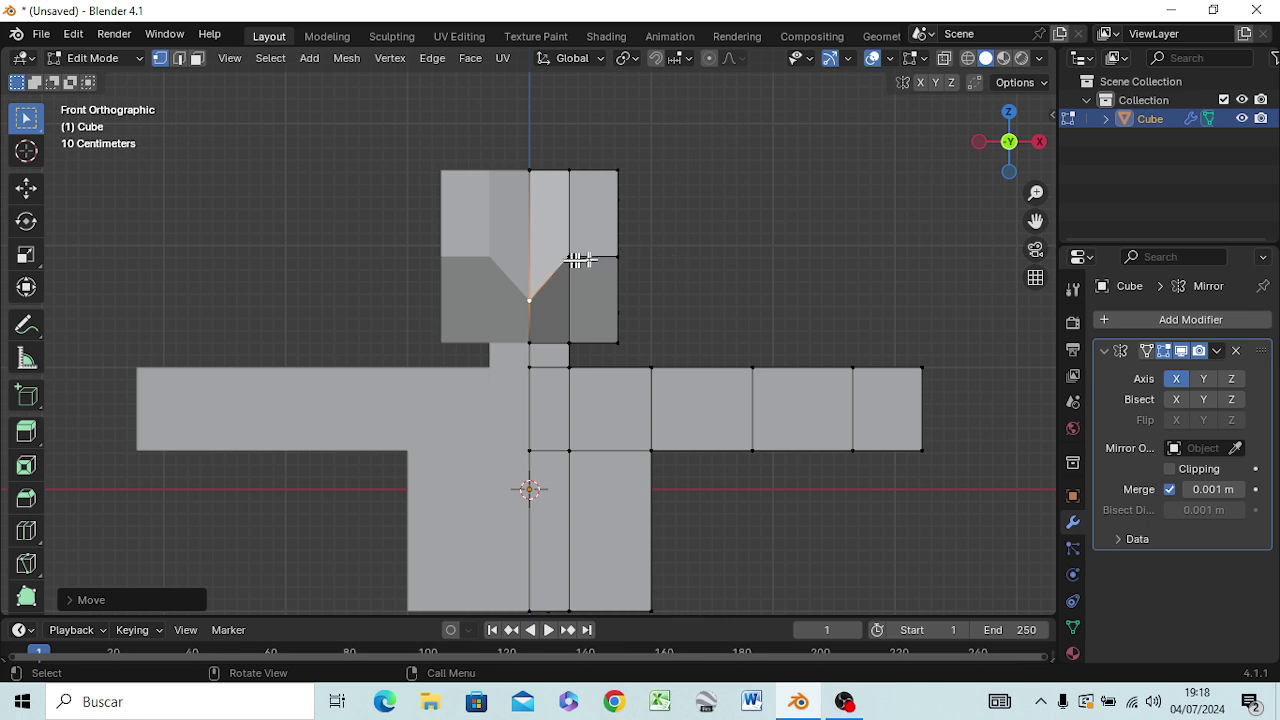
{"action": "mouse_move", "coordinate": [568, 258]}
{"action": "middle_mouse_down"}
{"action": "mouse_move", "coordinate": [589, 286]}
{"action": "mouse_move", "coordinate": [590, 323]}
{"action": "middle_mouse_up"}
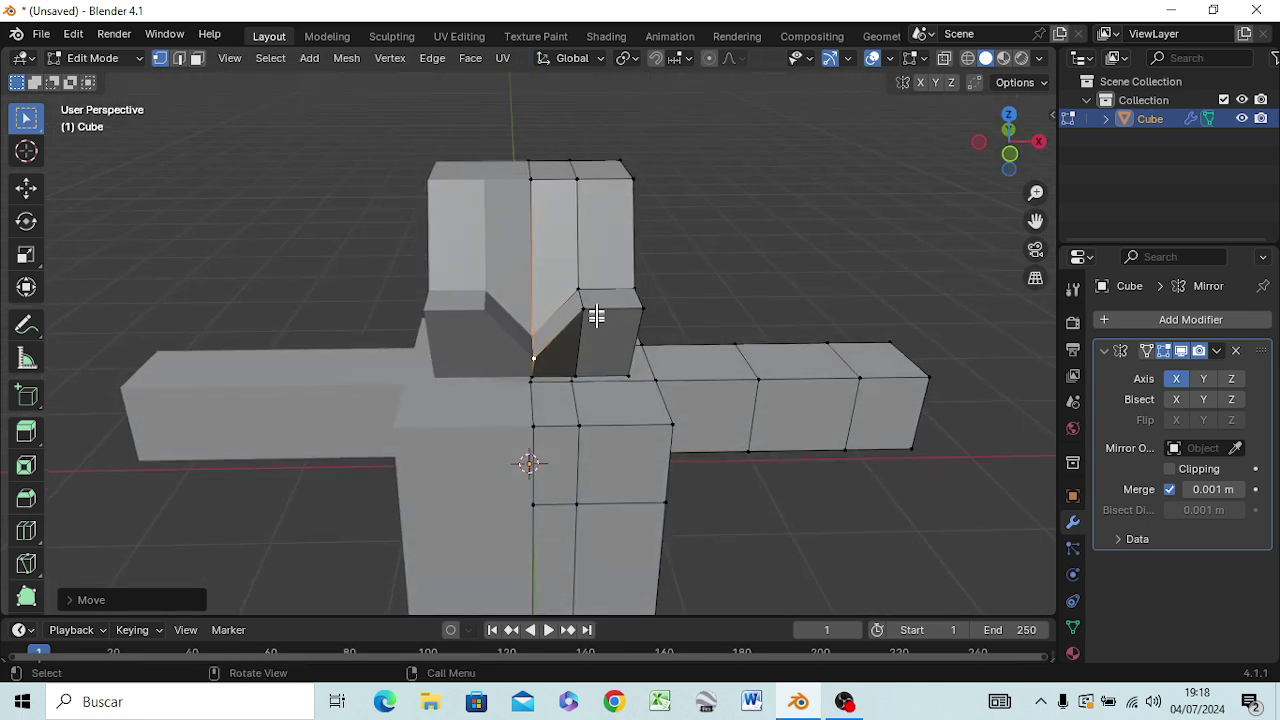
{"action": "left_click", "coordinate": [580, 302]}
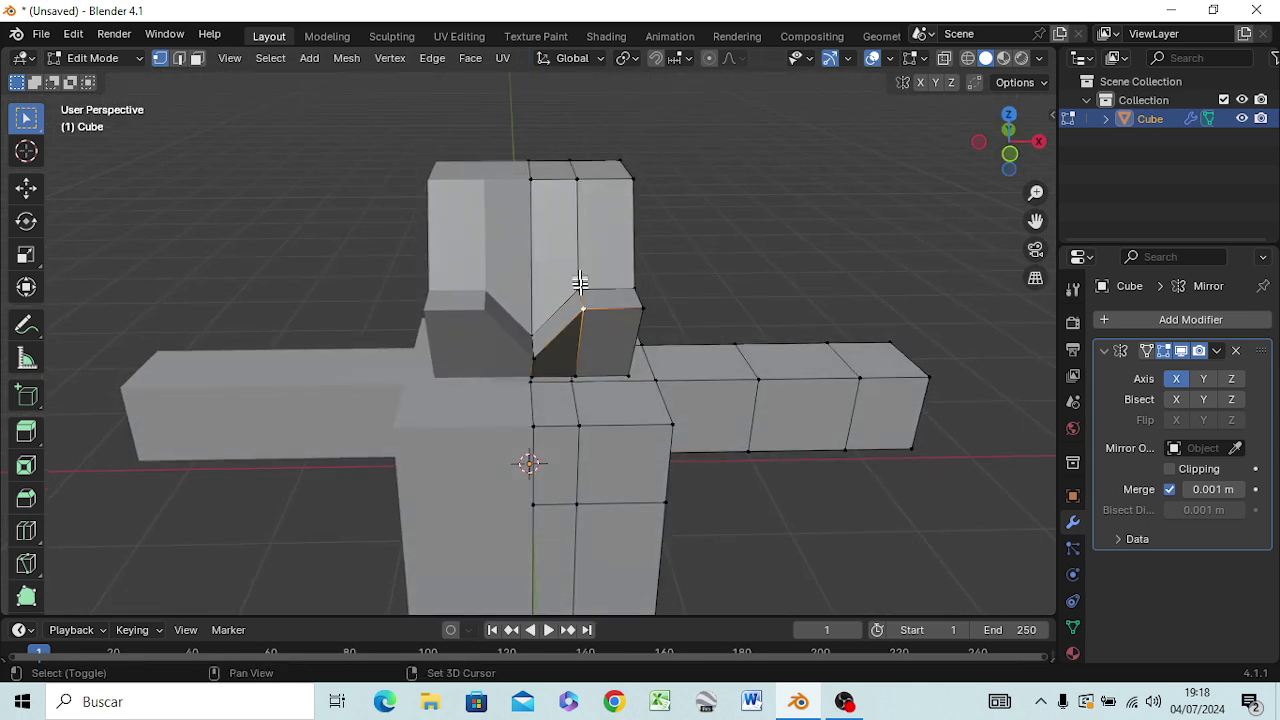
{"action": "middle_click_drag", "start_coordinate": [623, 337], "coordinate": [621, 273]}
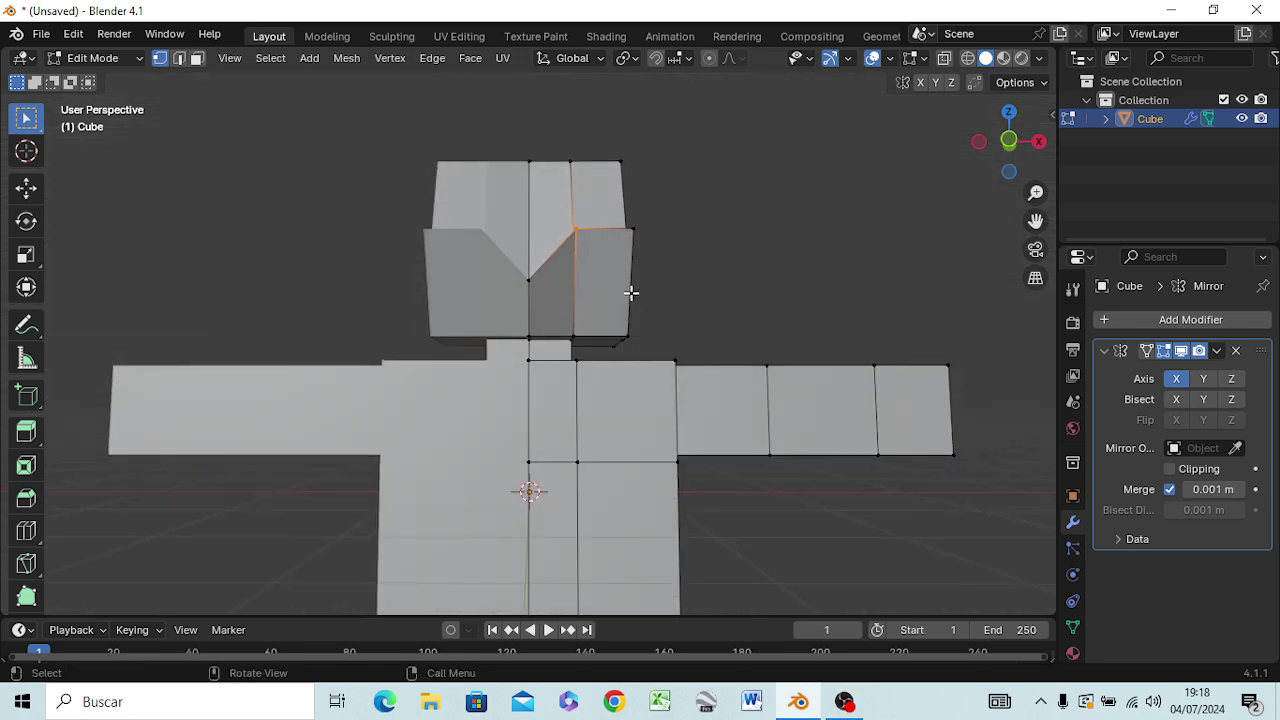
{"action": "key", "text": "g"}
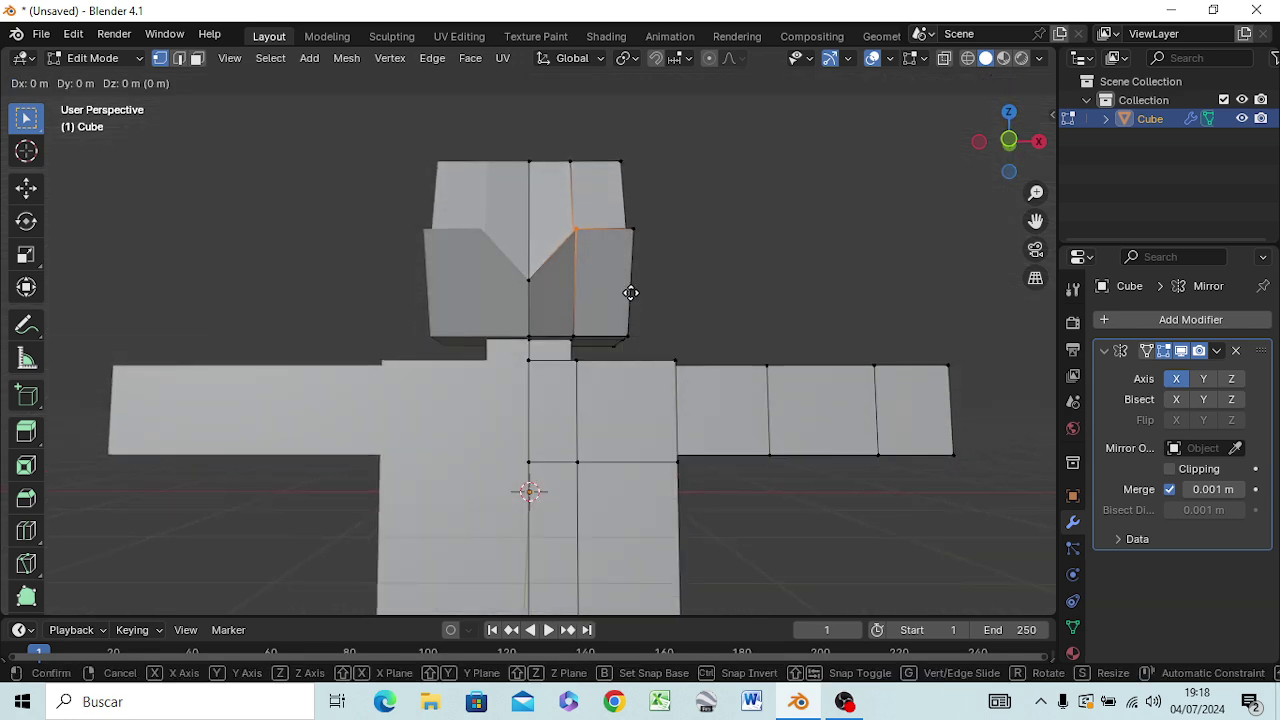
{"action": "key", "text": "z"}
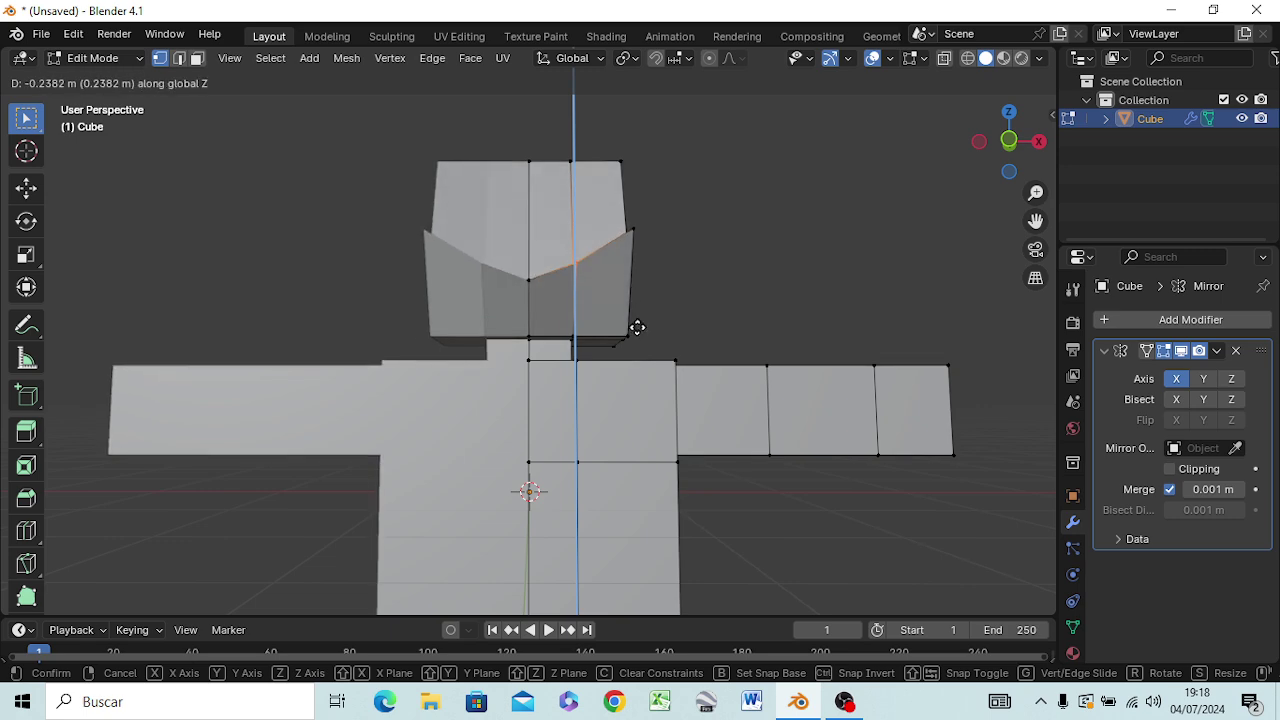
{"action": "left_click", "coordinate": [637, 331]}
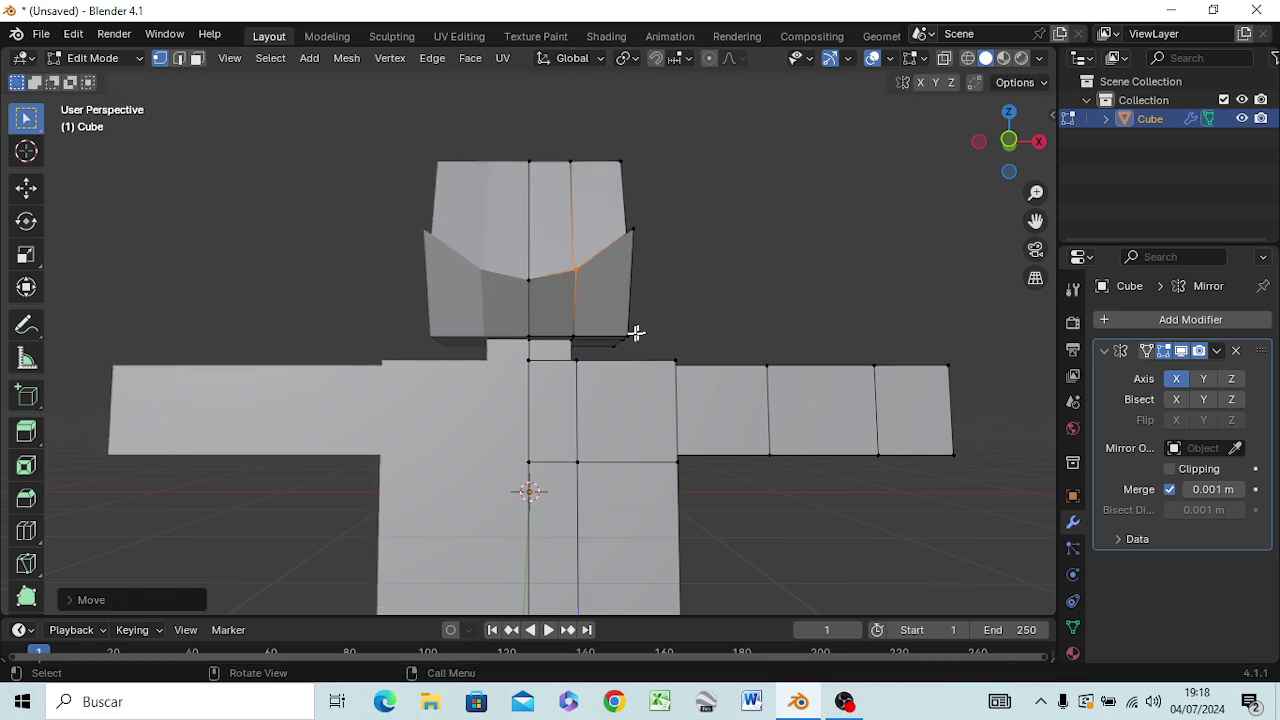
{"action": "mouse_move", "coordinate": [686, 300]}
{"action": "middle_mouse_down"}
{"action": "mouse_move", "coordinate": [705, 322]}
{"action": "mouse_move", "coordinate": [594, 386]}
{"action": "mouse_move", "coordinate": [560, 300]}
{"action": "mouse_move", "coordinate": [700, 271]}
{"action": "mouse_move", "coordinate": [714, 286]}
{"action": "mouse_move", "coordinate": [663, 349]}
{"action": "mouse_move", "coordinate": [607, 375]}
{"action": "middle_mouse_up"}
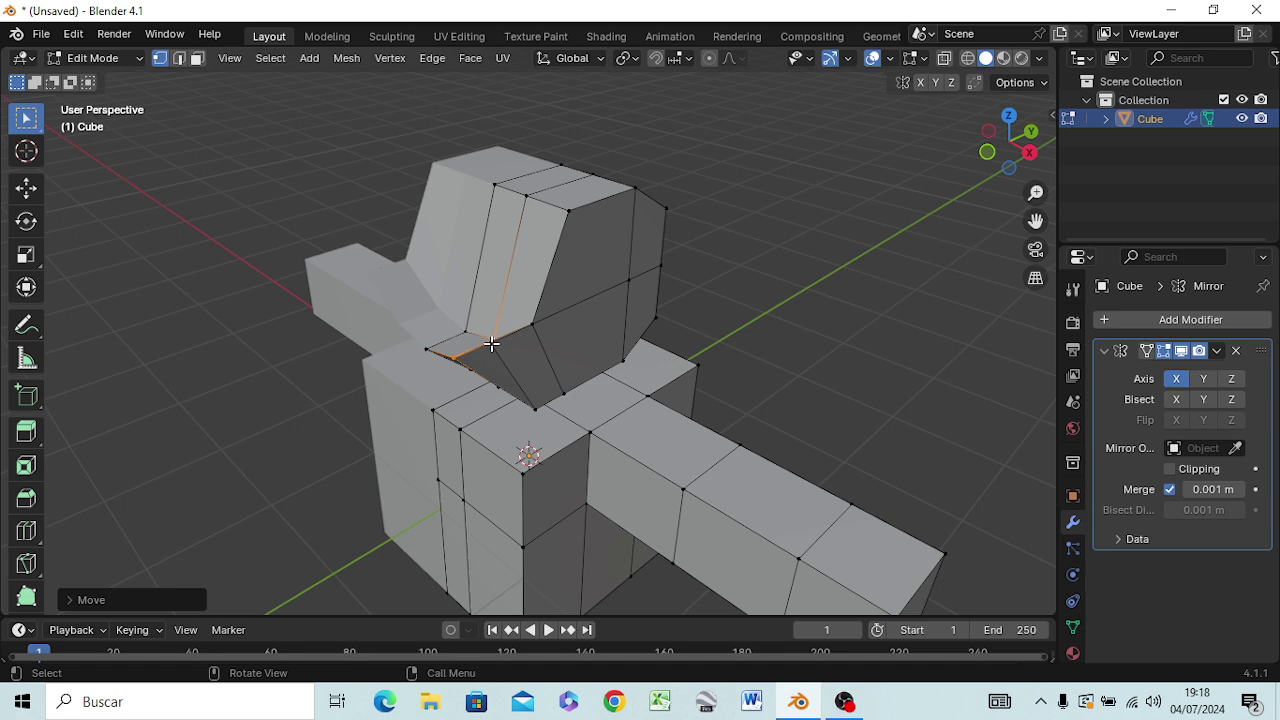
- Inspect several vertices under and beside the head, then clear the vertex selection
{"action": "left_click", "coordinate": [490, 342]}
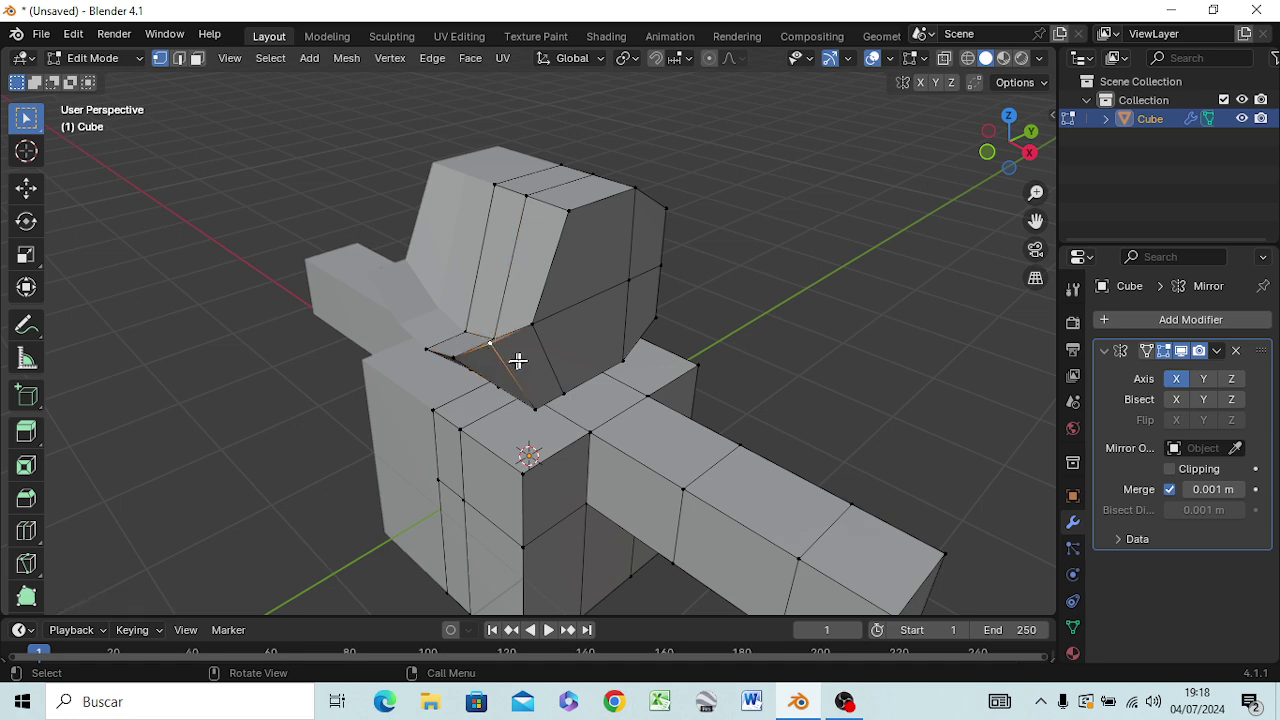
{"action": "middle_click_drag", "start_coordinate": [517, 360], "coordinate": [634, 400]}
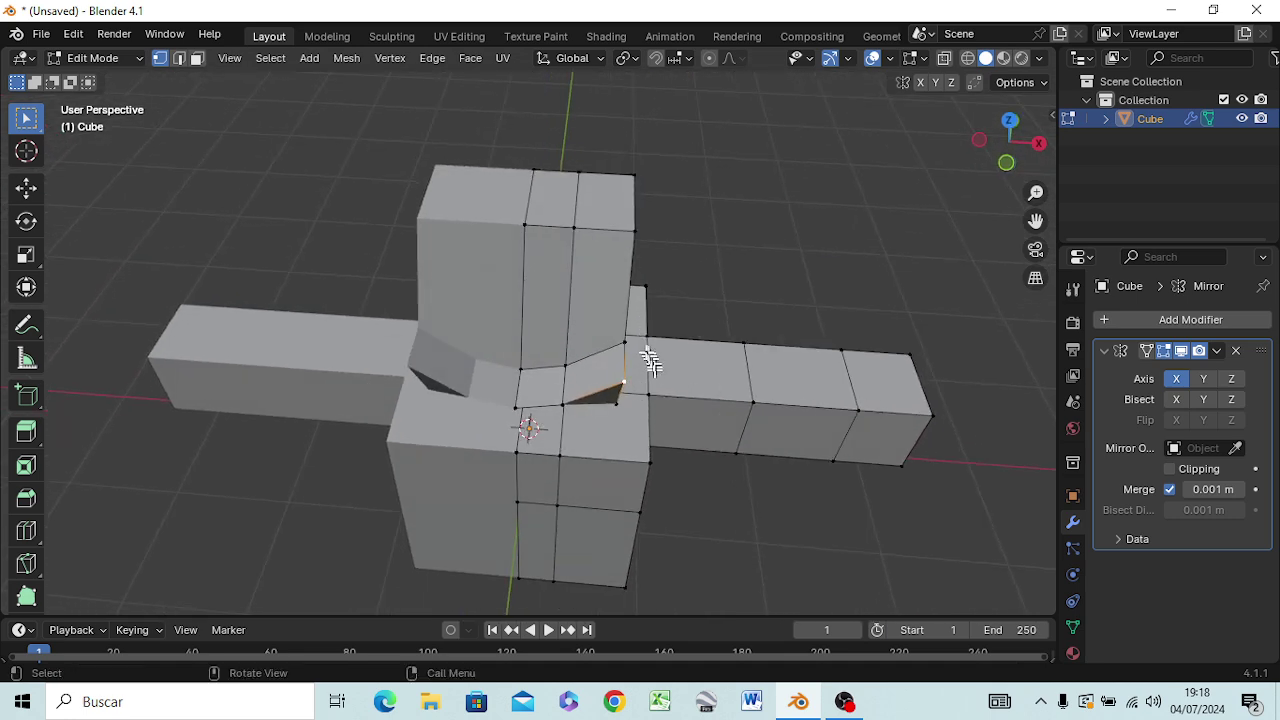
{"action": "left_click", "coordinate": [624, 342]}
{"action": "left_click", "coordinate": [648, 352]}
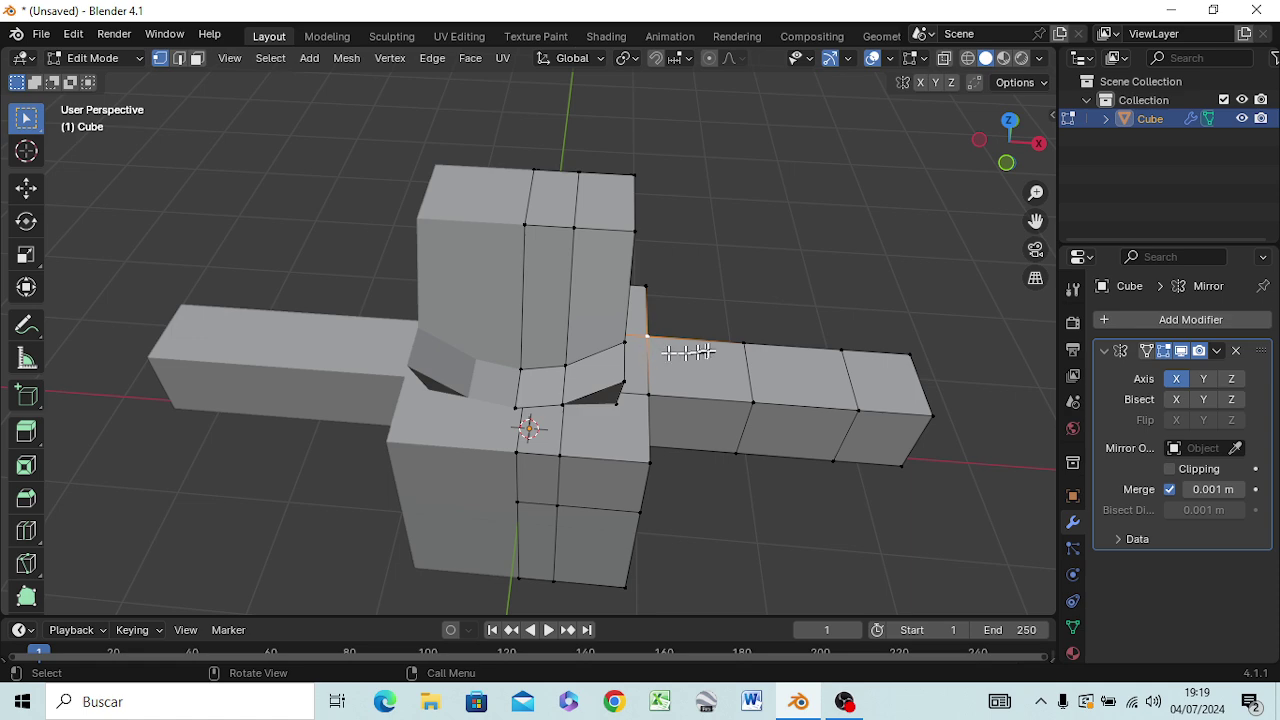
{"action": "middle_click_drag", "start_coordinate": [703, 348], "coordinate": [561, 290]}
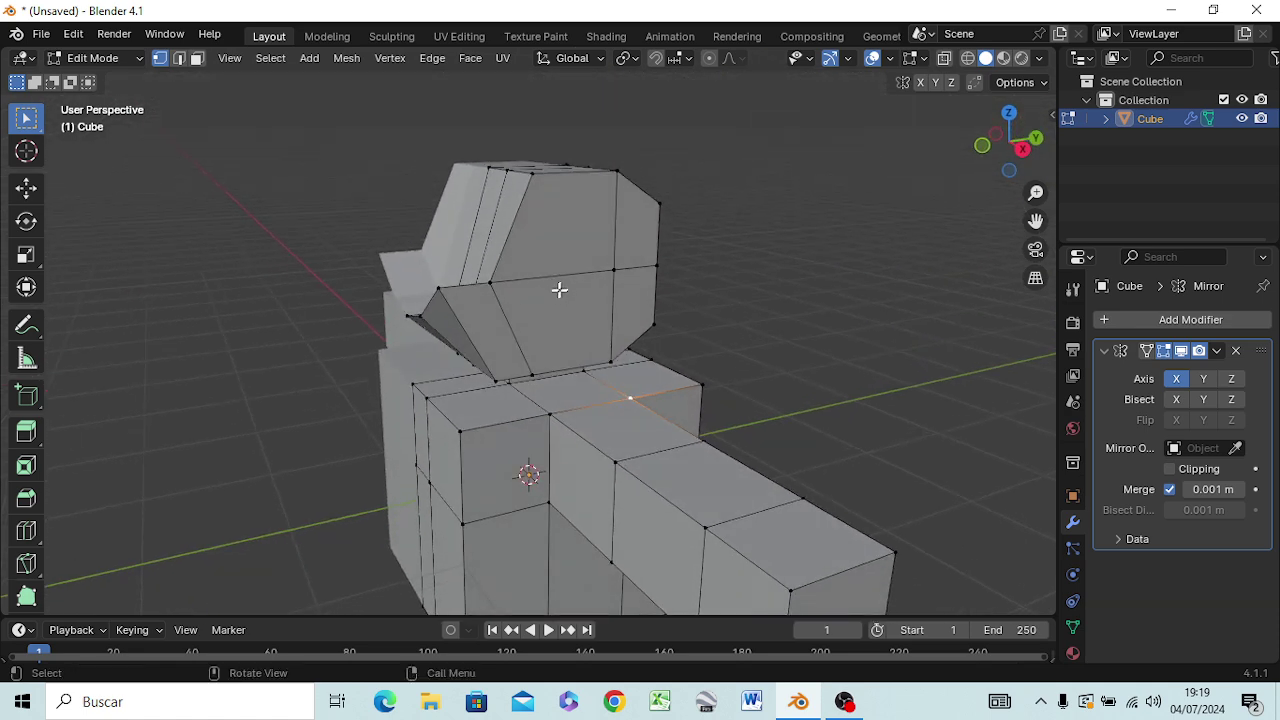
{"action": "key", "text": "alt+a"}
- In face mode, extrude the head's slanted side face outward along X
{"action": "key", "text": "3"}
{"action": "left_click", "coordinate": [477, 319]}
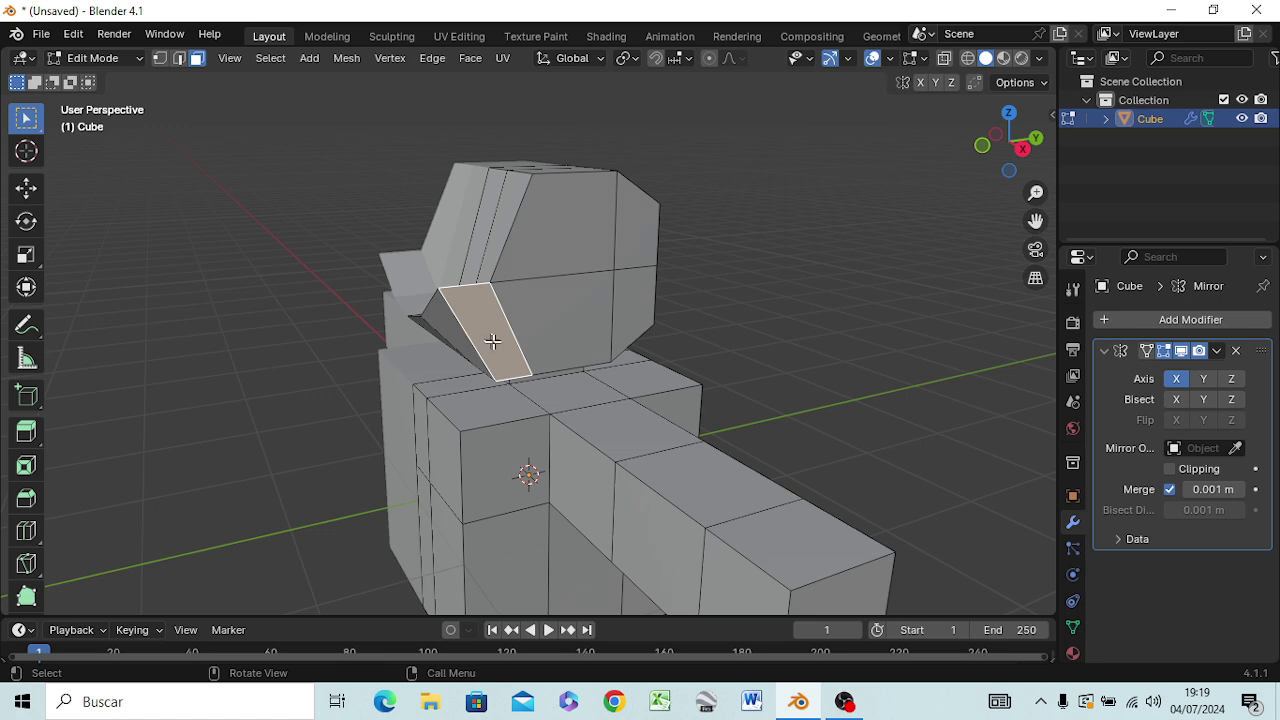
{"action": "mouse_move", "coordinate": [538, 362]}
{"action": "middle_mouse_down"}
{"action": "mouse_move", "coordinate": [559, 418]}
{"action": "mouse_move", "coordinate": [676, 337]}
{"action": "middle_mouse_up"}
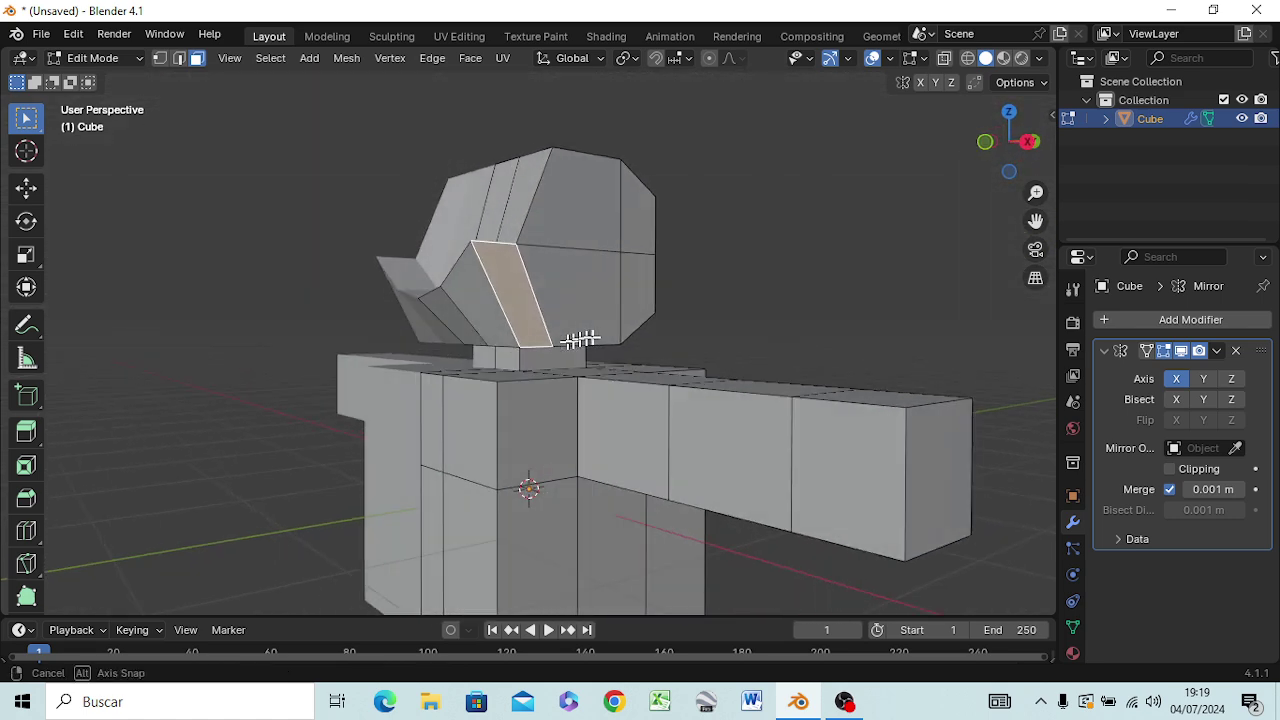
{"action": "key", "text": "e"}
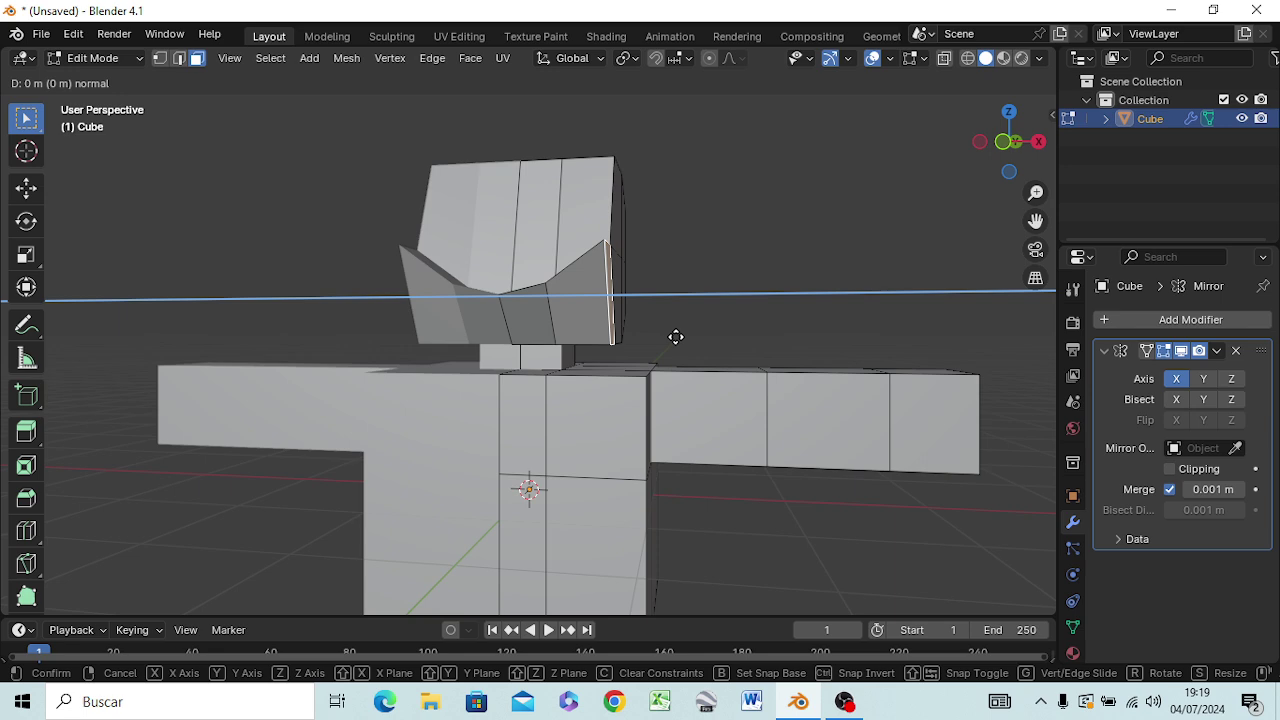
{"action": "key", "text": "x"}
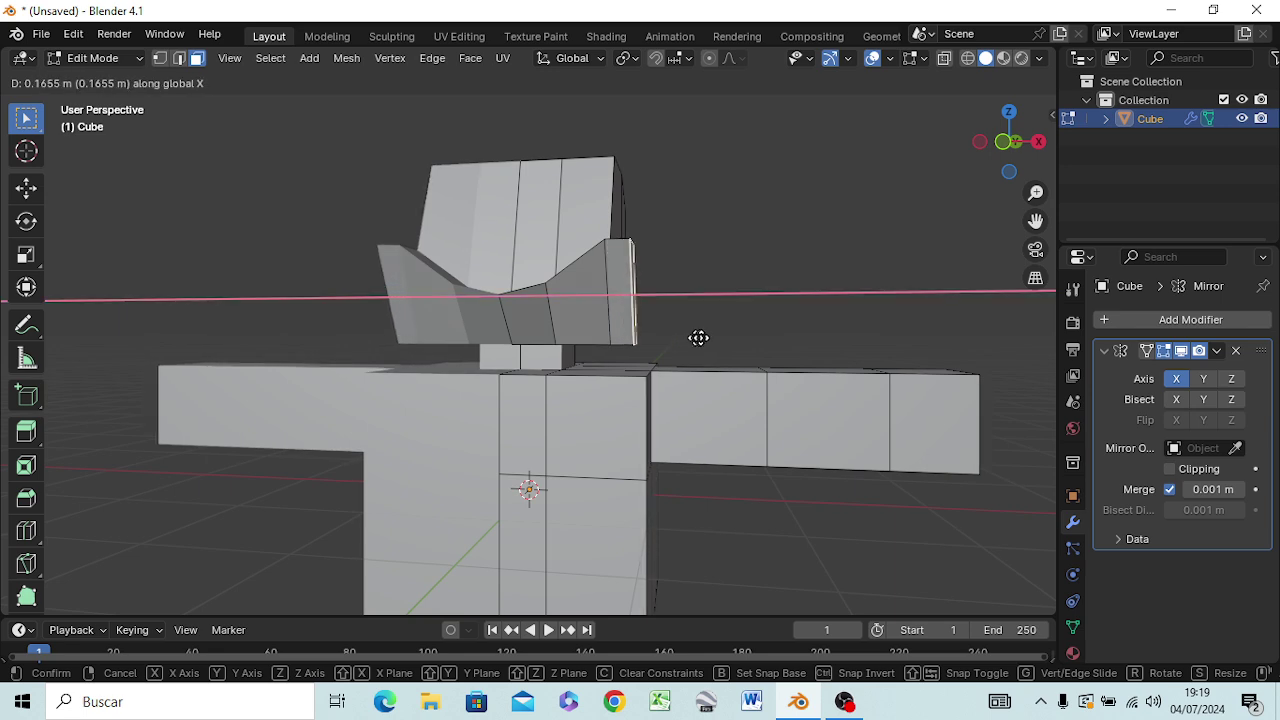
{"action": "left_click", "coordinate": [701, 337]}
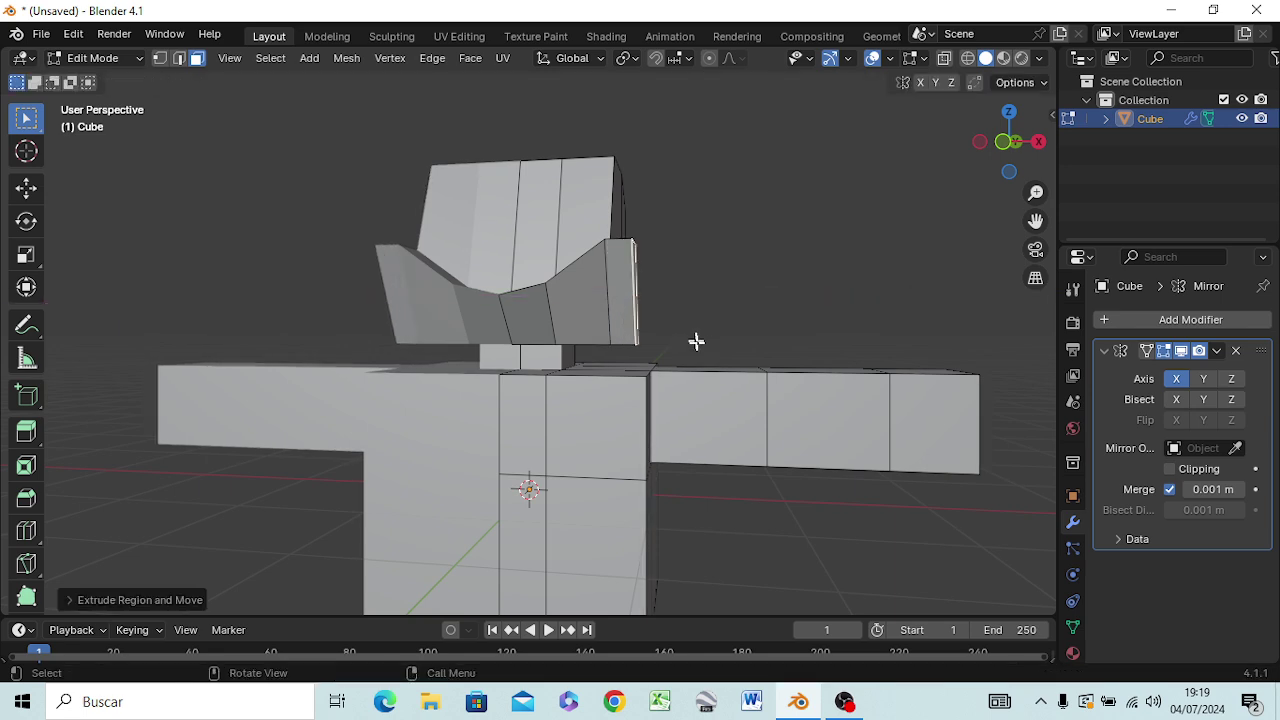
{"action": "mouse_move", "coordinate": [720, 343]}
{"action": "middle_mouse_down"}
{"action": "mouse_move", "coordinate": [720, 424]}
{"action": "mouse_move", "coordinate": [422, 330]}
{"action": "middle_mouse_up"}
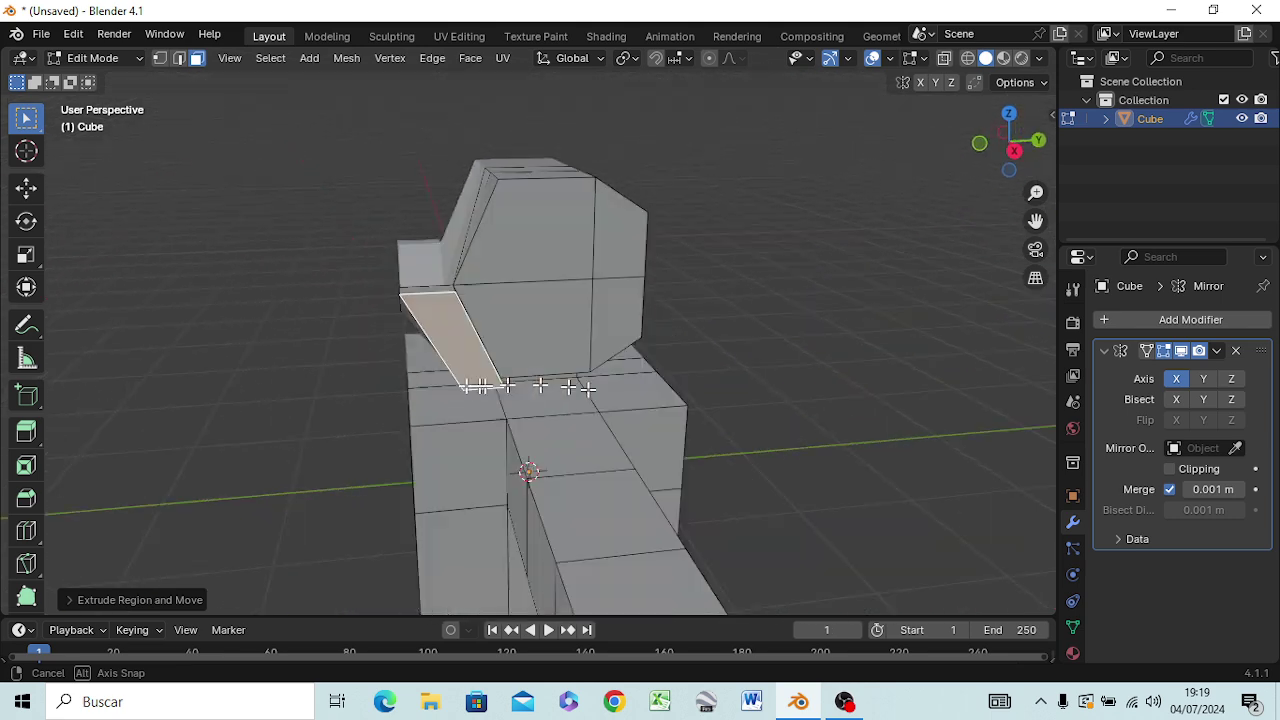
- Extrude the adjacent front face along Y and tilt it with a rotation
{"action": "left_click", "coordinate": [412, 322]}
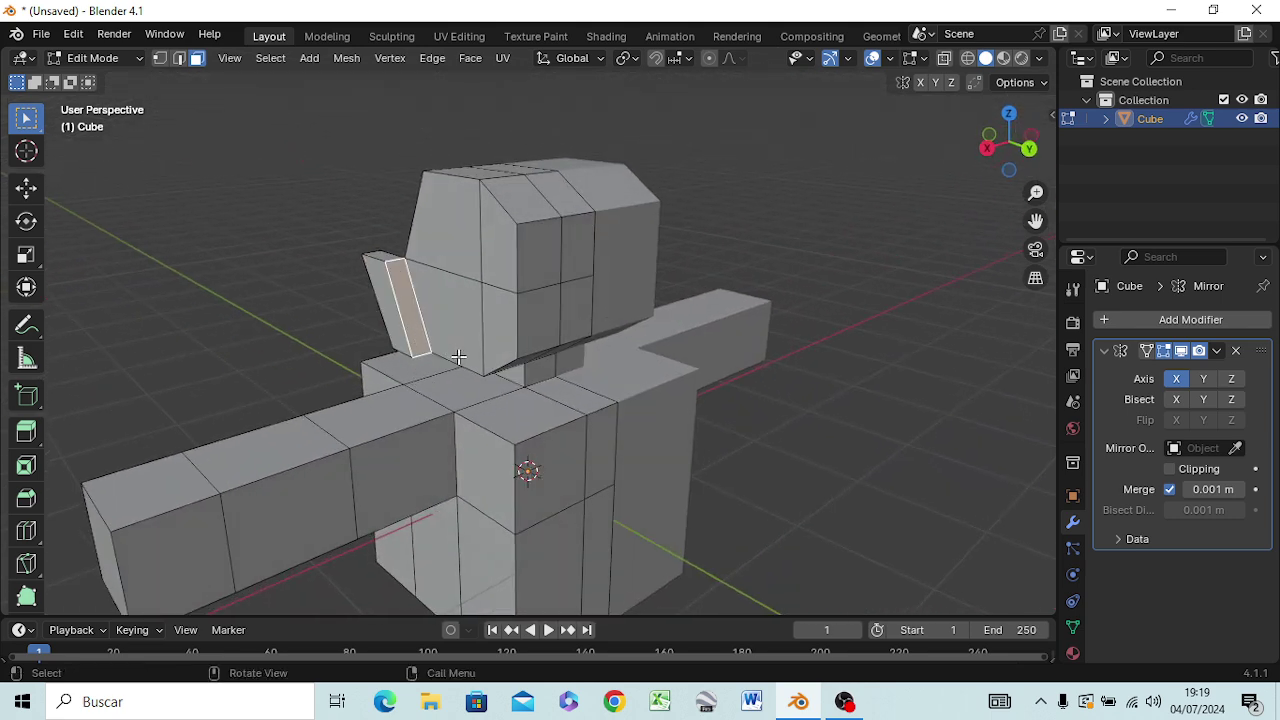
{"action": "key", "text": "e"}
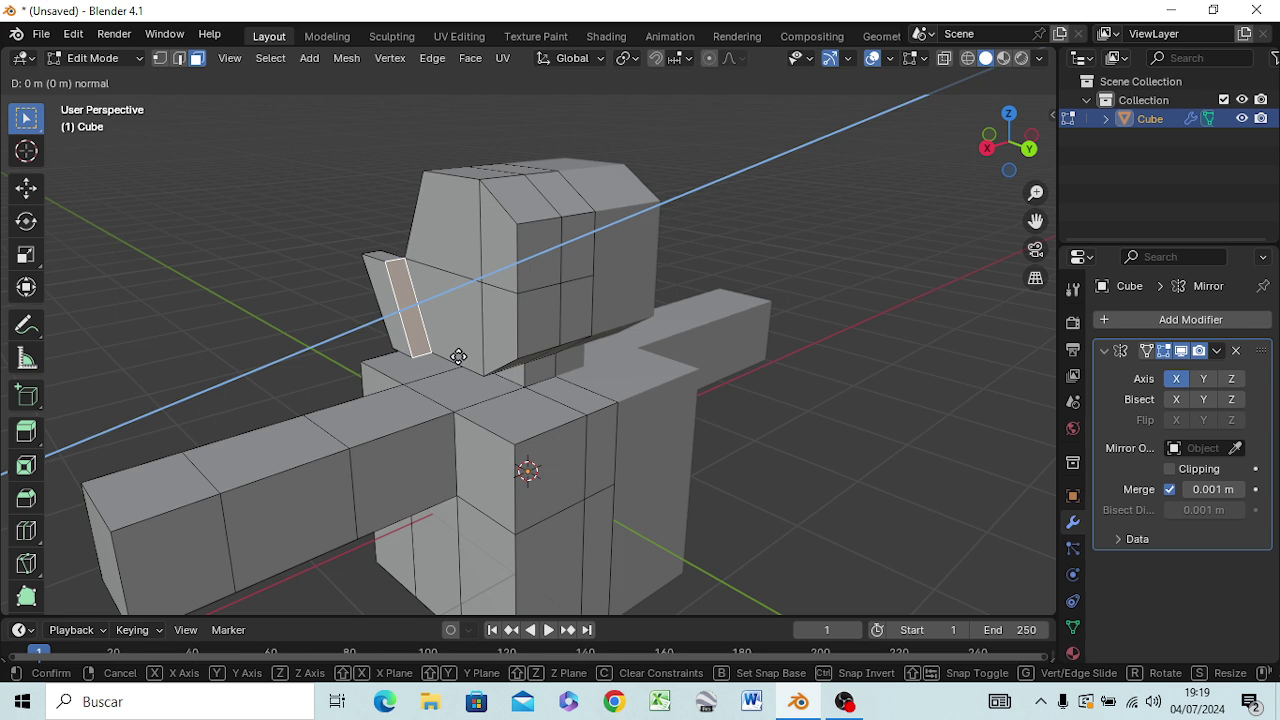
{"action": "key", "text": "y"}
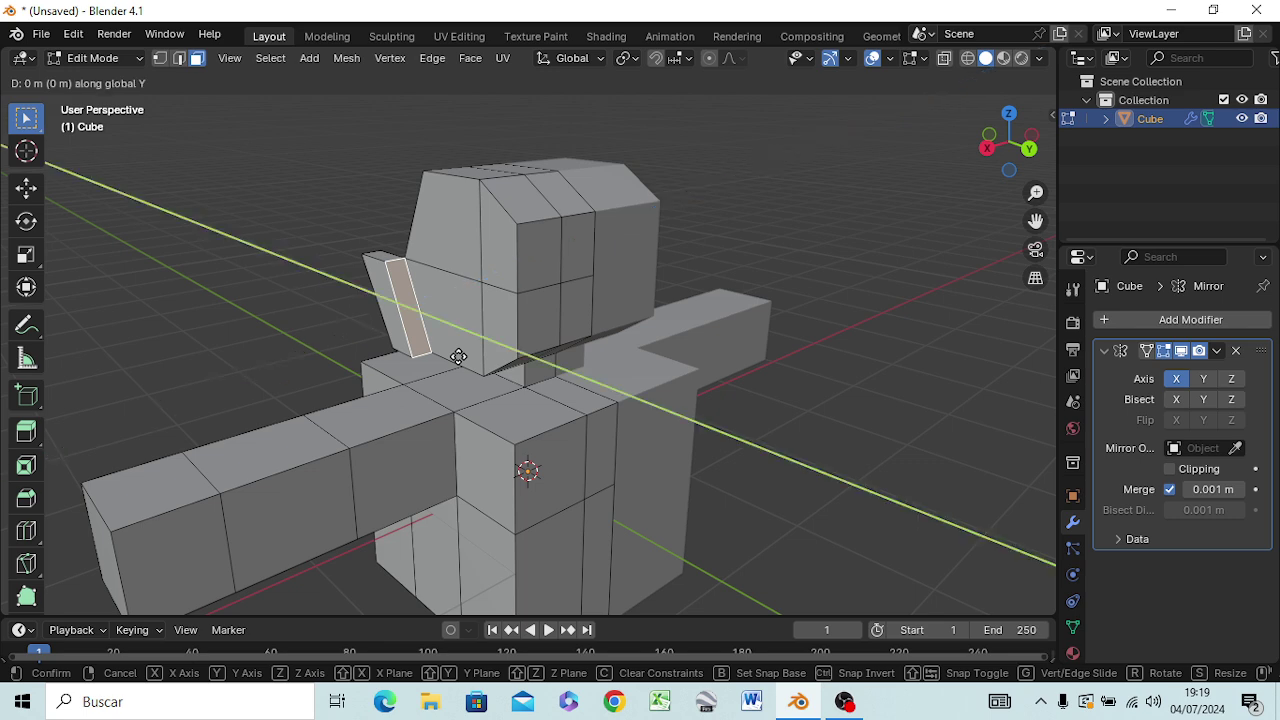
{"action": "left_click", "coordinate": [510, 372]}
{"action": "mouse_move", "coordinate": [500, 357]}
{"action": "middle_mouse_down"}
{"action": "mouse_move", "coordinate": [668, 309]}
{"action": "mouse_move", "coordinate": [646, 360]}
{"action": "middle_mouse_up"}
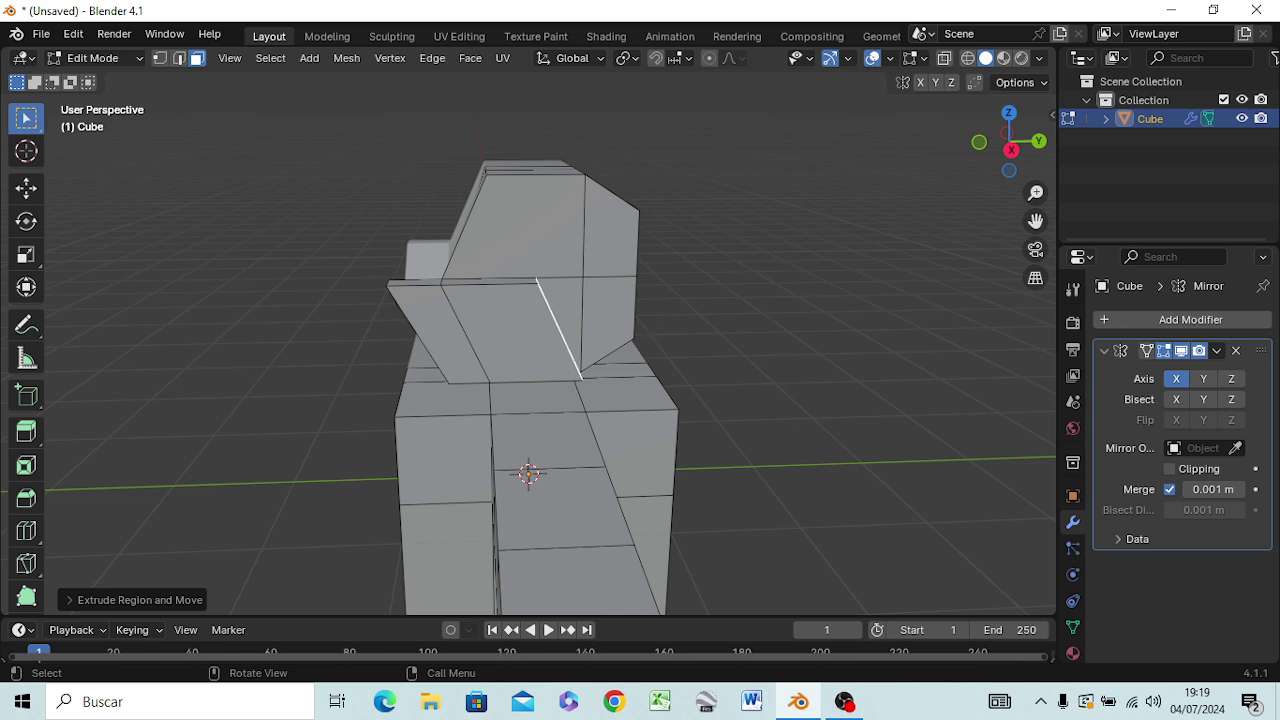
{"action": "key", "text": "r"}
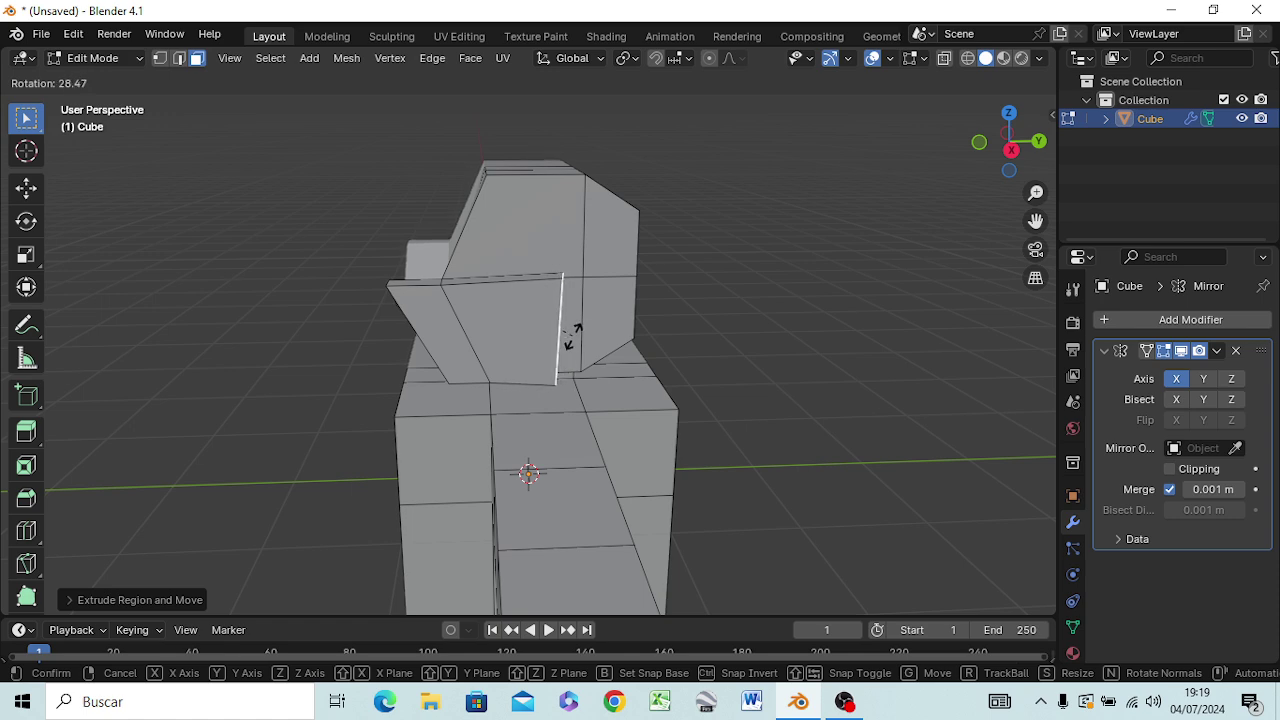
{"action": "left_click", "coordinate": [576, 336]}
- Flatten the tilted face along Z, then extrude it along Y again, viewed from the right
{"action": "mouse_move", "coordinate": [634, 371]}
{"action": "middle_mouse_down"}
{"action": "mouse_move", "coordinate": [534, 366]}
{"action": "mouse_move", "coordinate": [498, 334]}
{"action": "middle_mouse_up"}
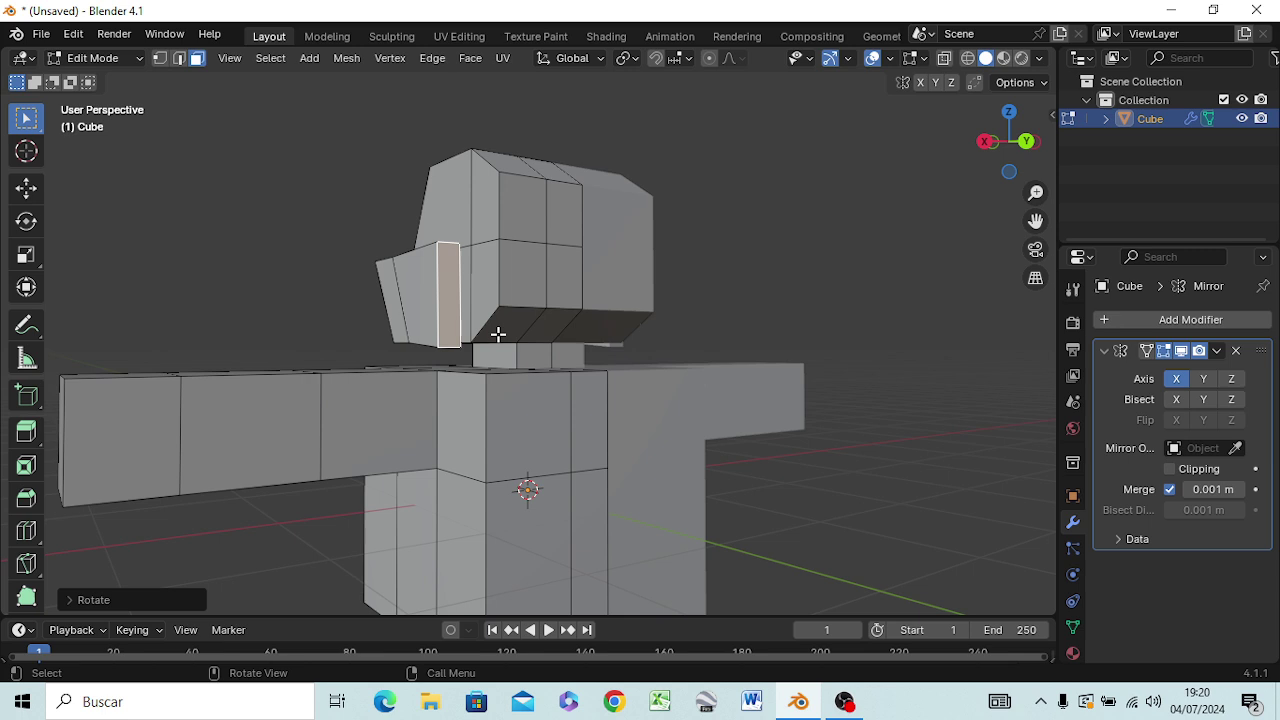
{"action": "key", "text": "s"}
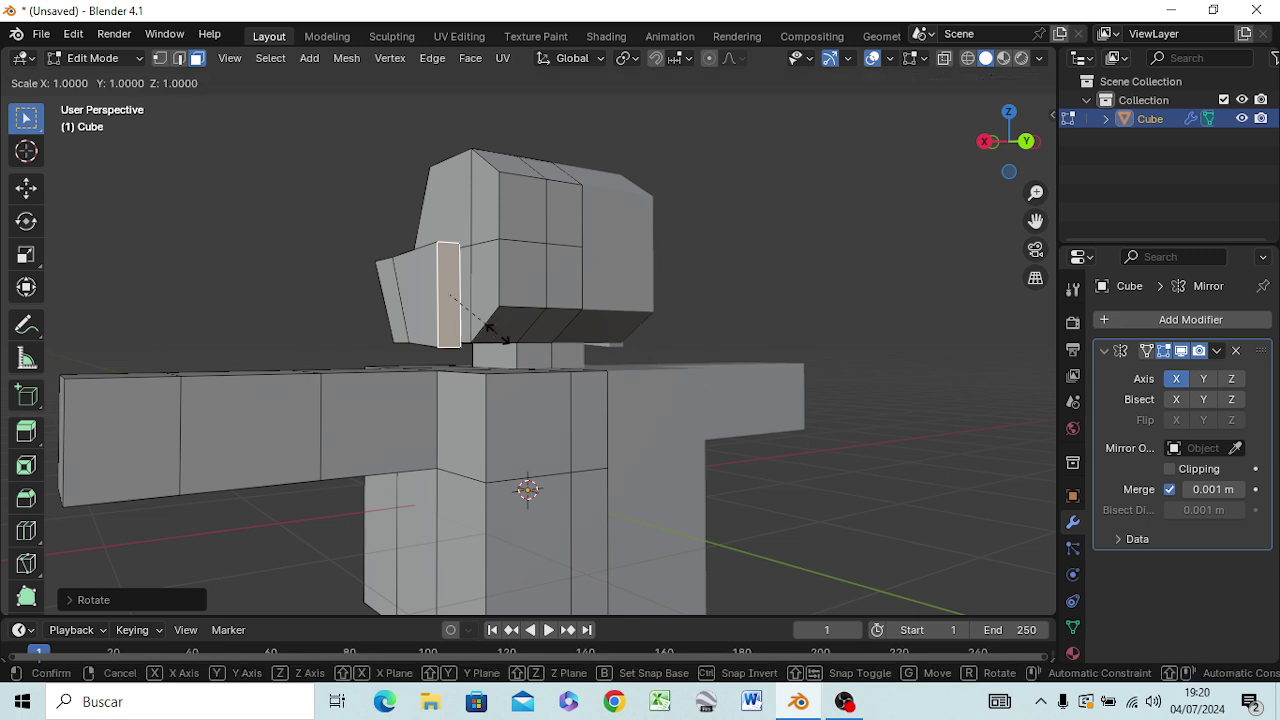
{"action": "key", "text": "z"}
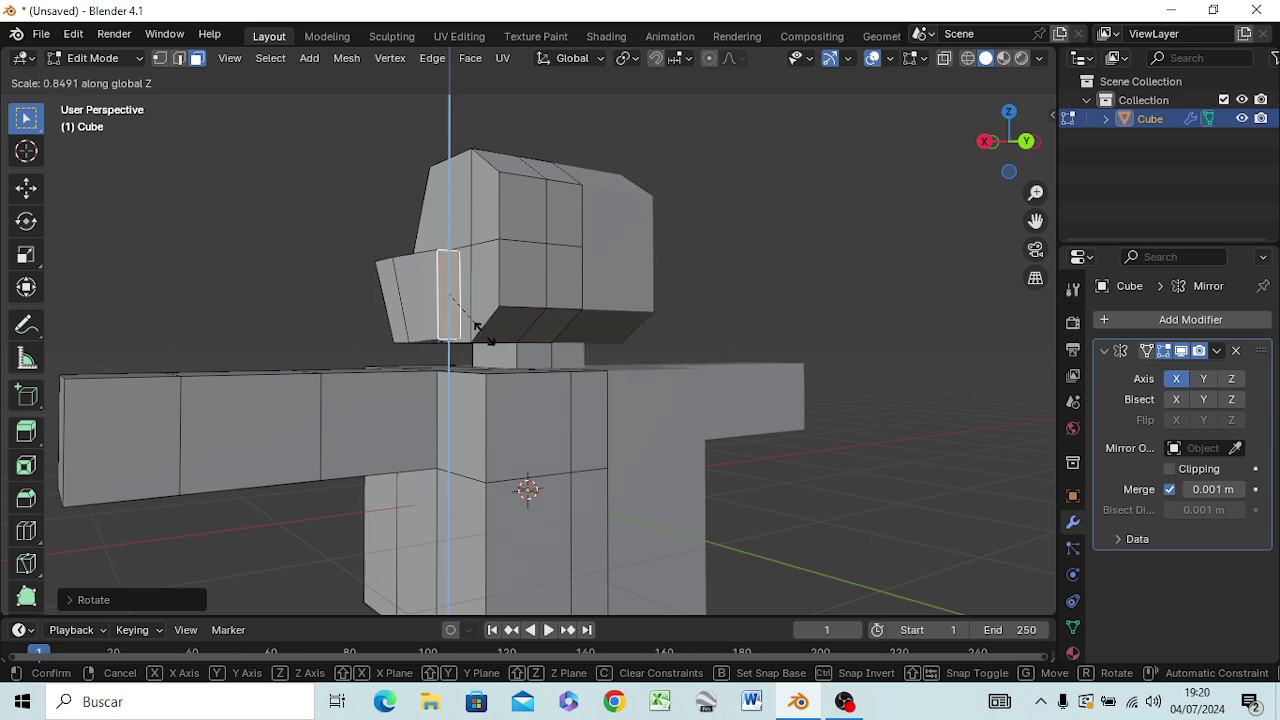
{"action": "left_click", "coordinate": [485, 337]}
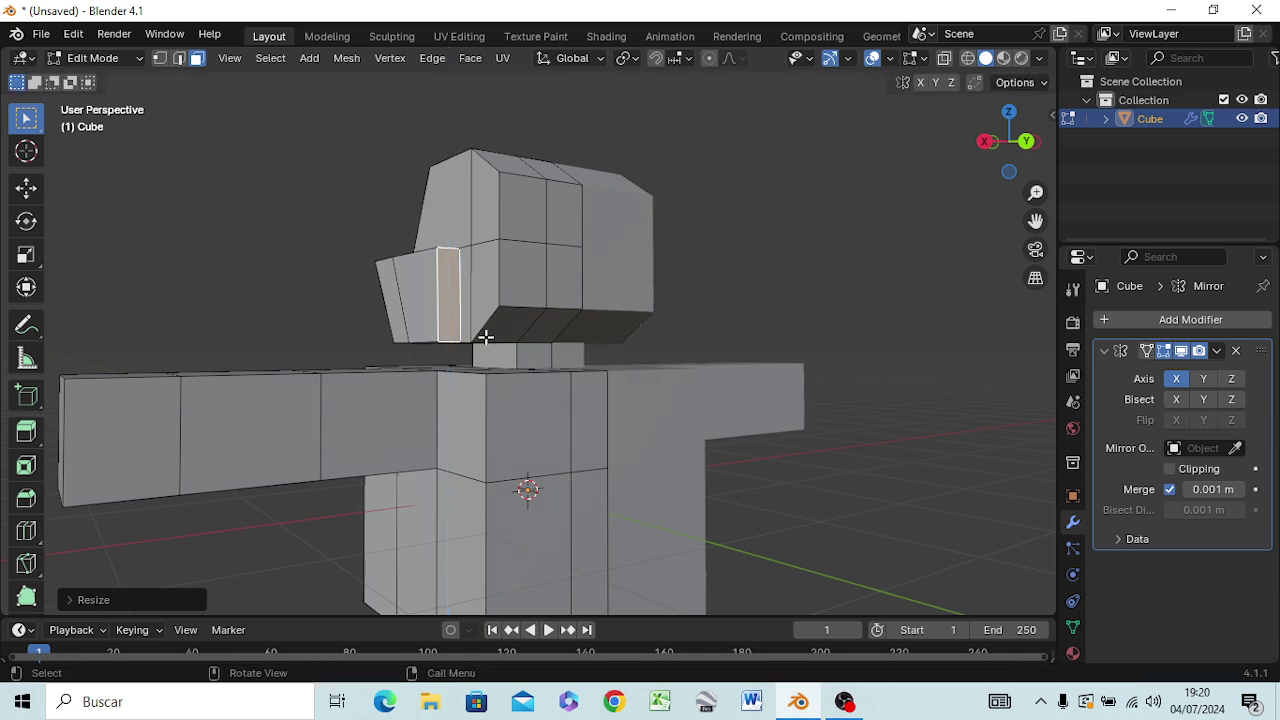
{"action": "mouse_move", "coordinate": [500, 349]}
{"action": "middle_mouse_down"}
{"action": "mouse_move", "coordinate": [690, 365]}
{"action": "mouse_move", "coordinate": [681, 372]}
{"action": "middle_mouse_up"}
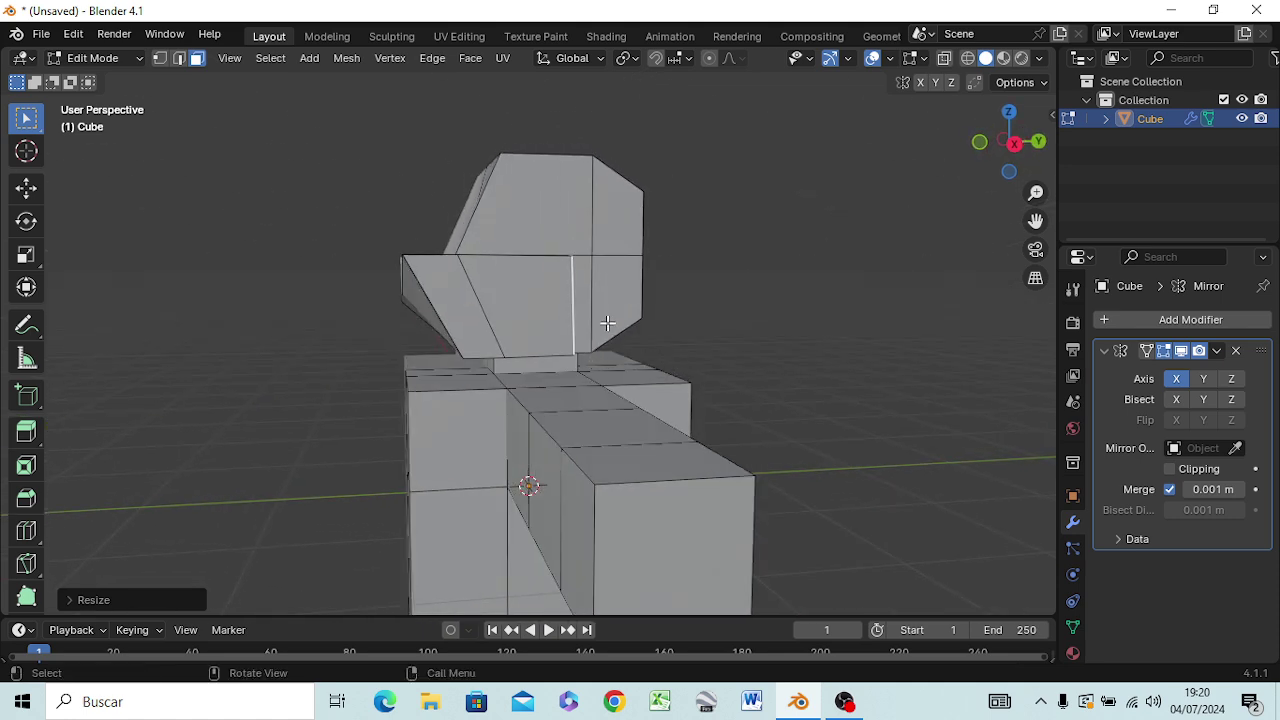
{"action": "key", "text": "e"}
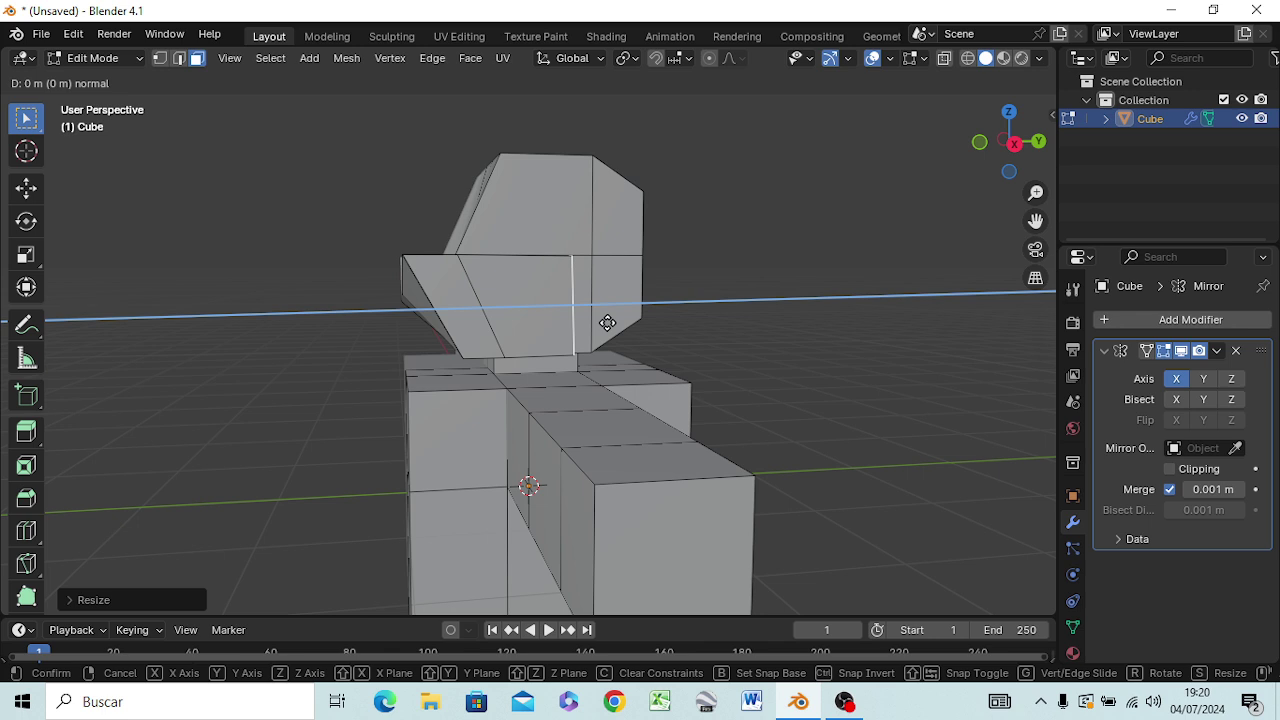
{"action": "key", "text": "y"}
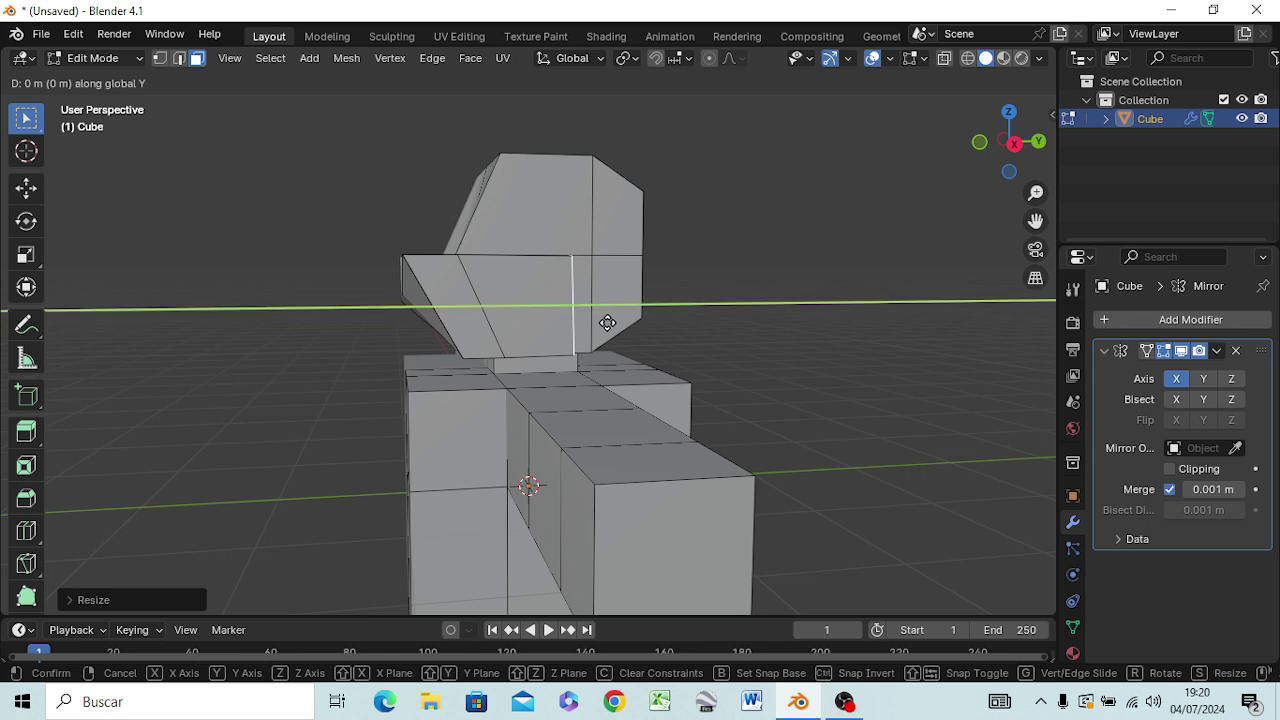
{"action": "left_click", "coordinate": [675, 324]}
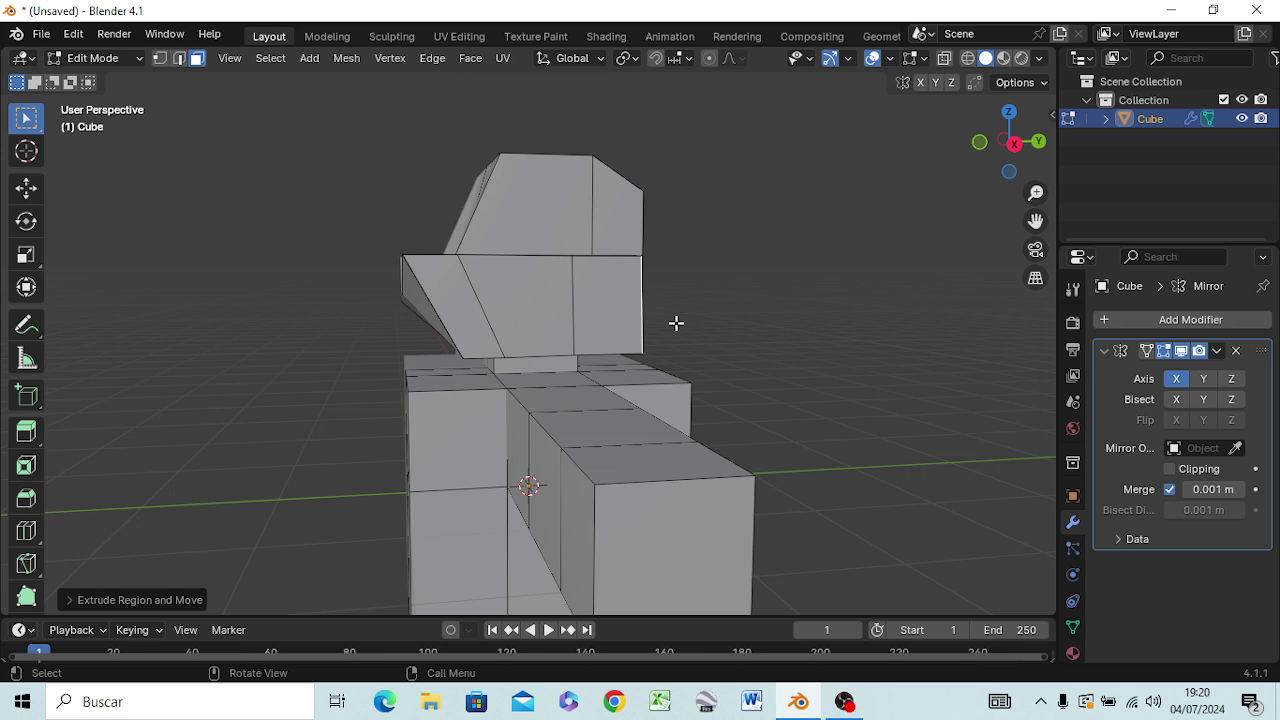
{"action": "key", "text": "KP_3"}
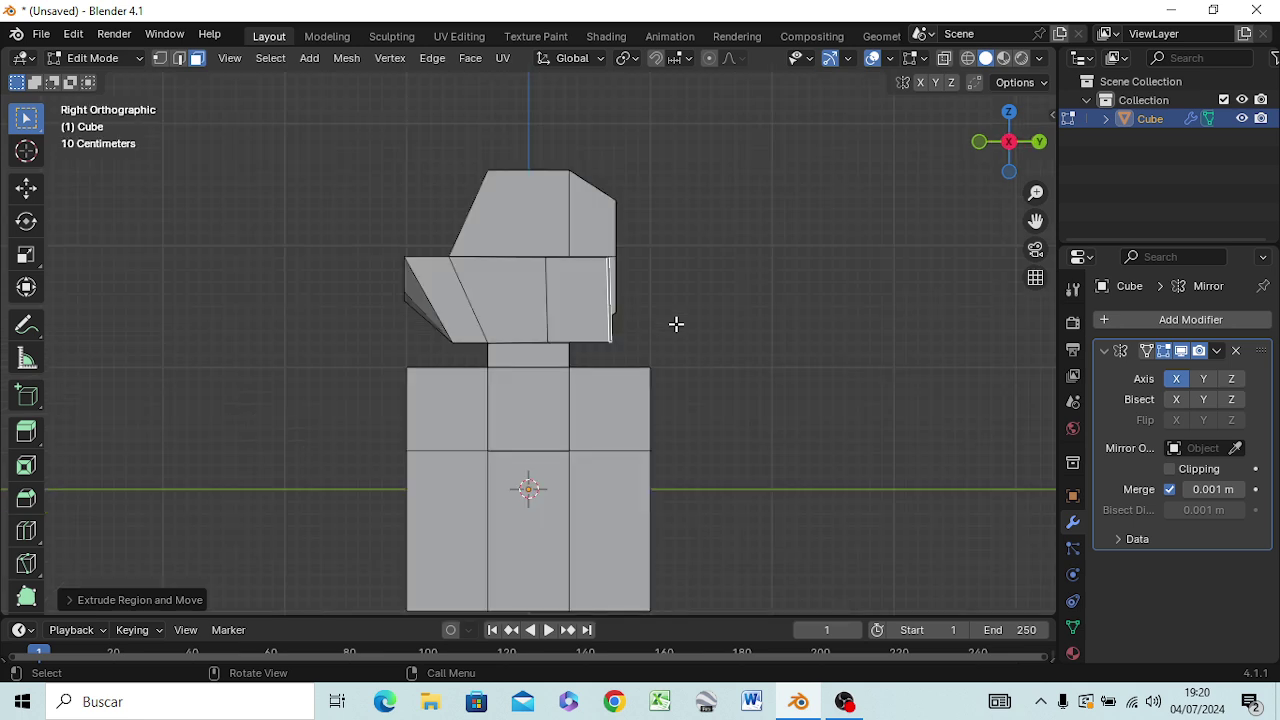
- Undo the last extrusion and squash the head face vertically along Z
{"action": "key", "text": "ctrl+z"}
{"action": "key", "text": "ctrl+z"}
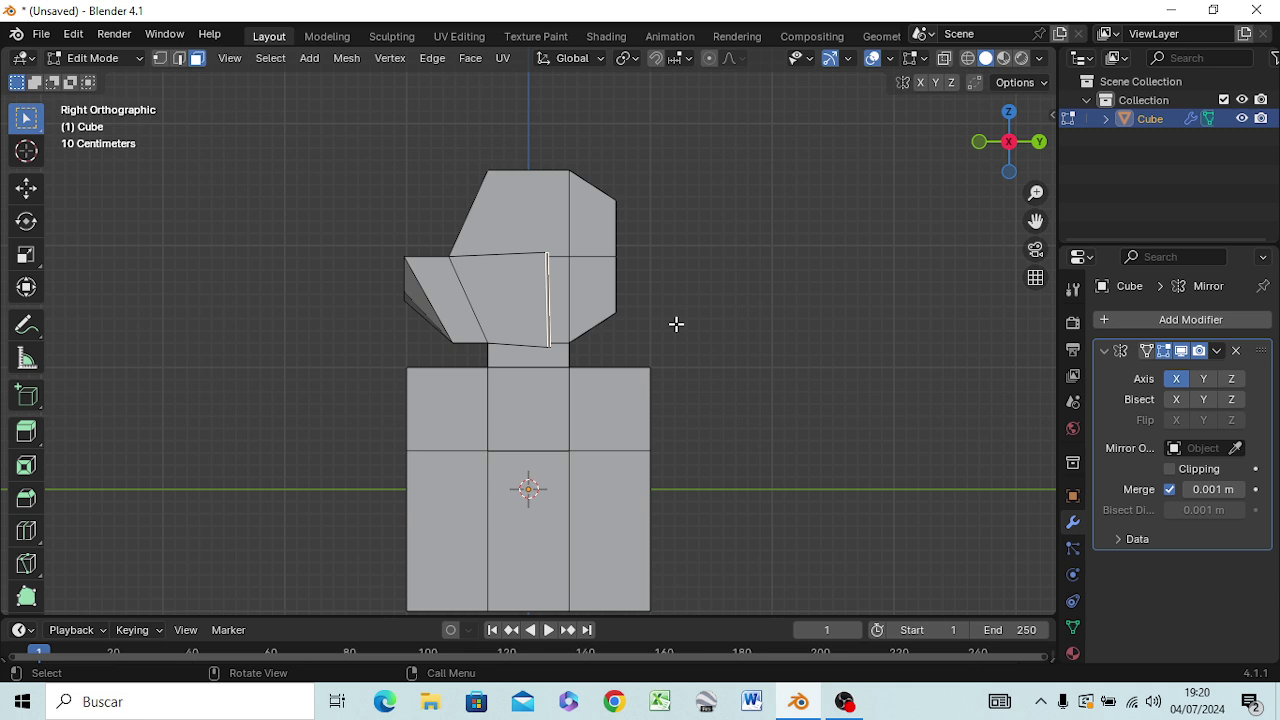
{"action": "key", "text": "s"}
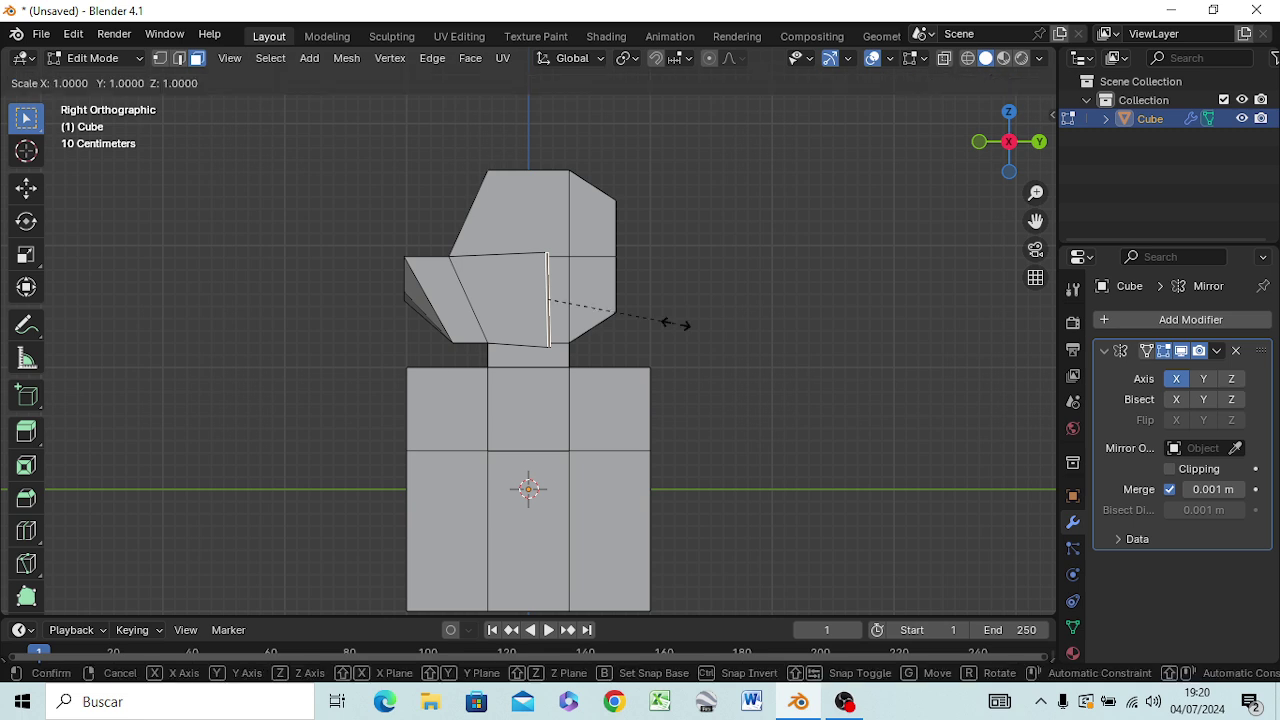
{"action": "key", "text": "z"}
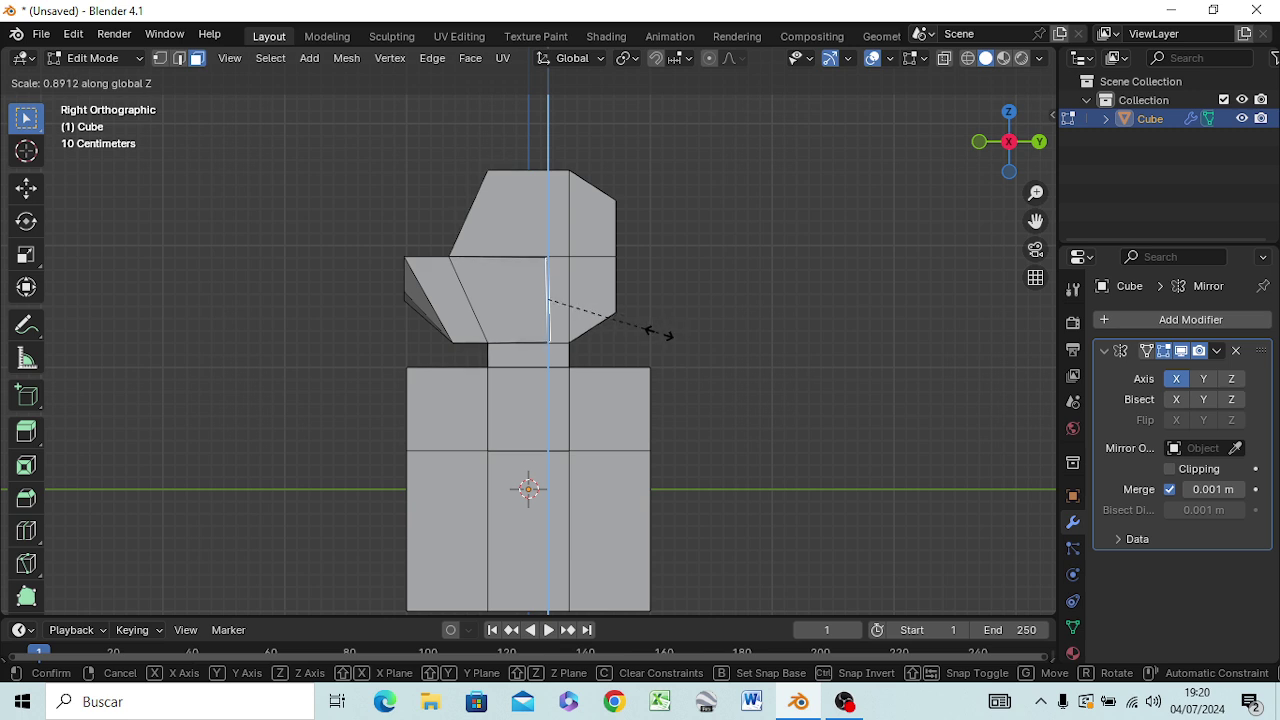
{"action": "left_click", "coordinate": [661, 335]}
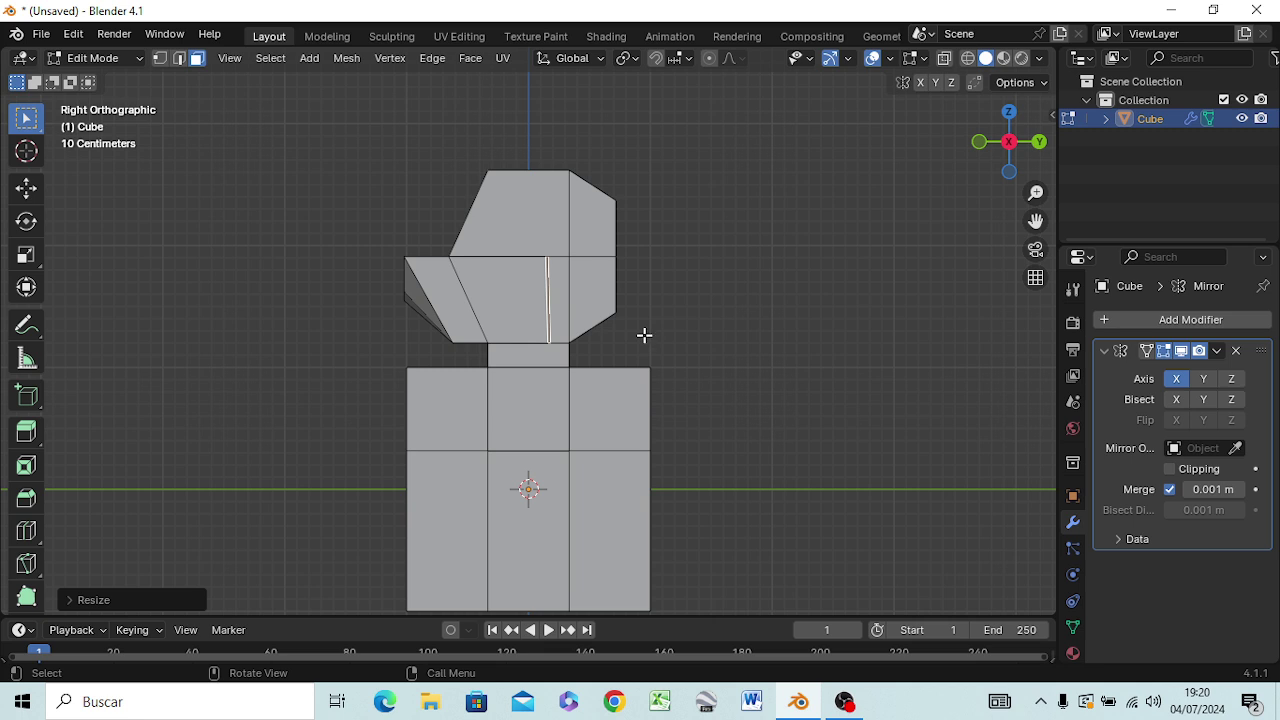
- Extrude the thin head face about 0.54 m along global Y to form a side plate
{"action": "key", "text": "g"}
{"action": "key", "text": "z"}
{"action": "key", "text": "z"}
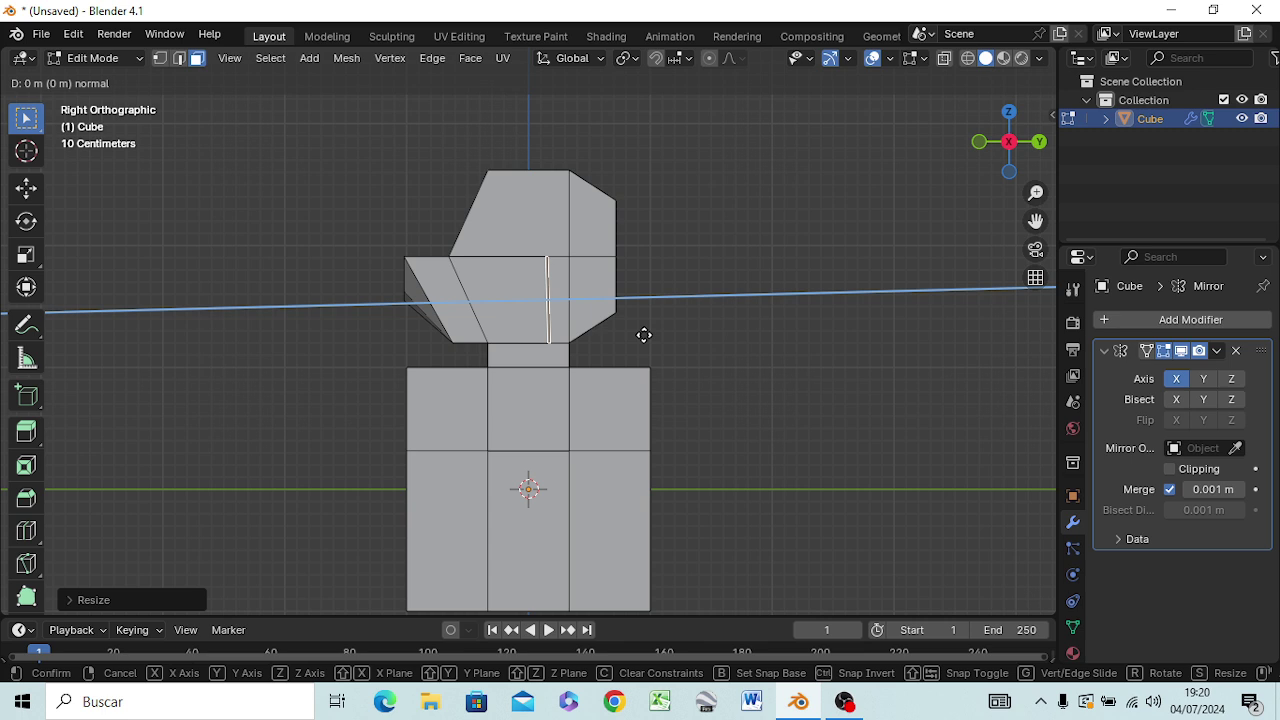
{"action": "left_click", "coordinate": [644, 336]}
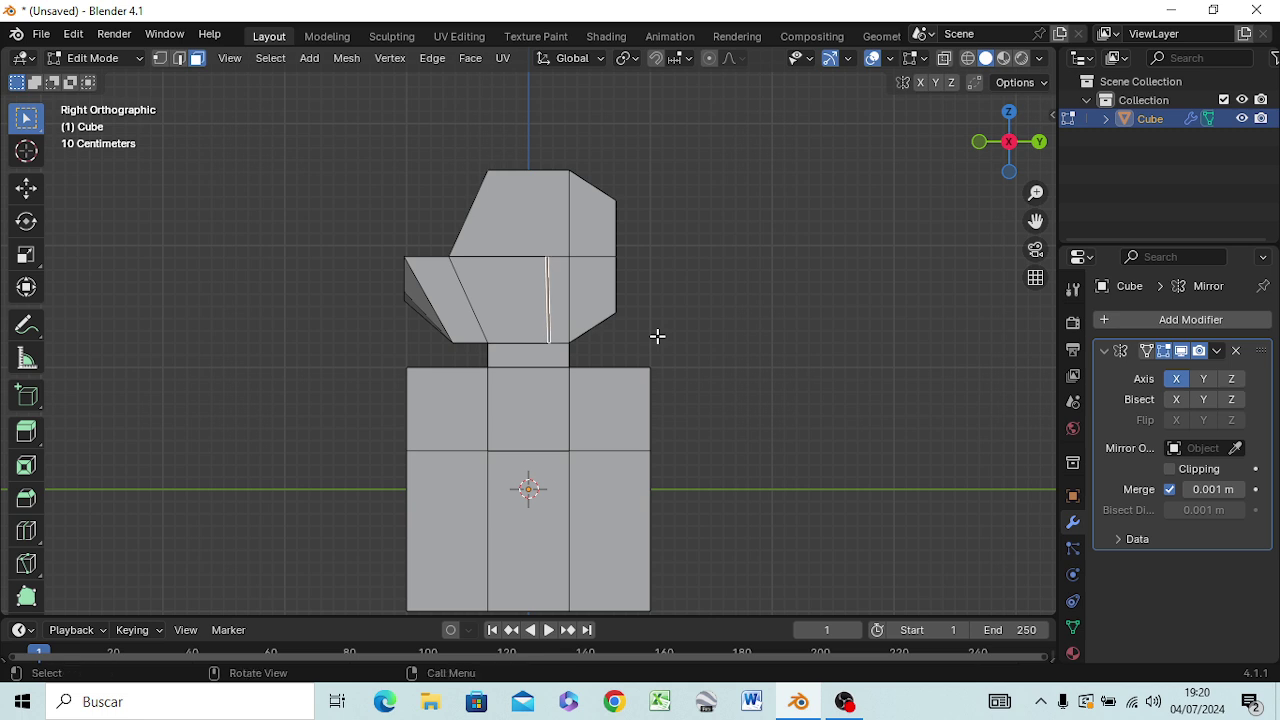
{"action": "key", "text": "g"}
{"action": "key", "text": "z"}
{"action": "key", "text": "z"}
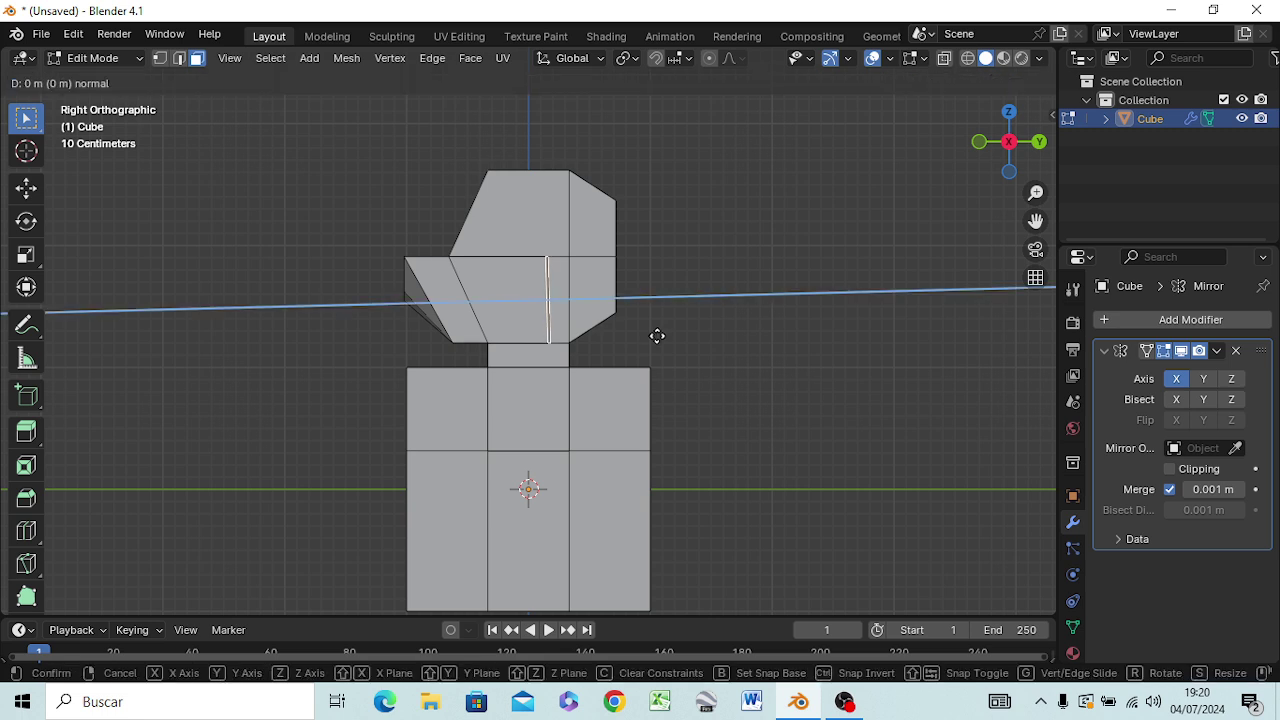
{"action": "key", "text": "y"}
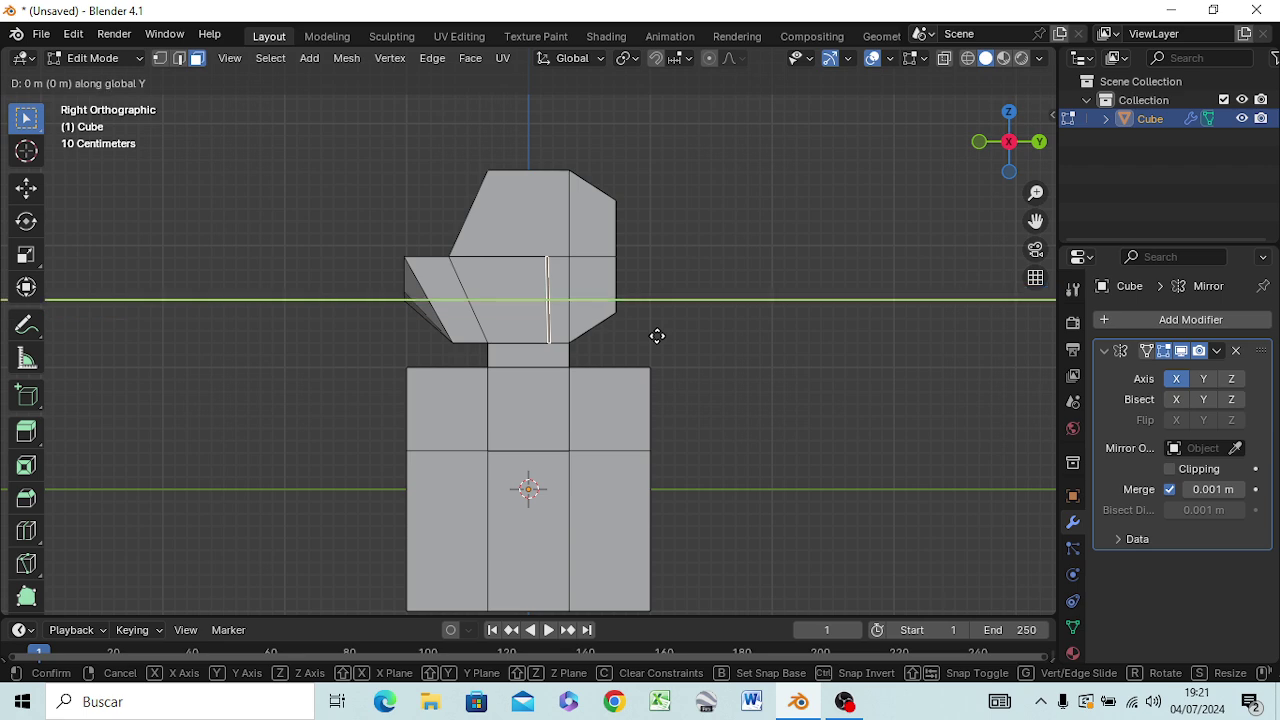
{"action": "left_click", "coordinate": [724, 340]}
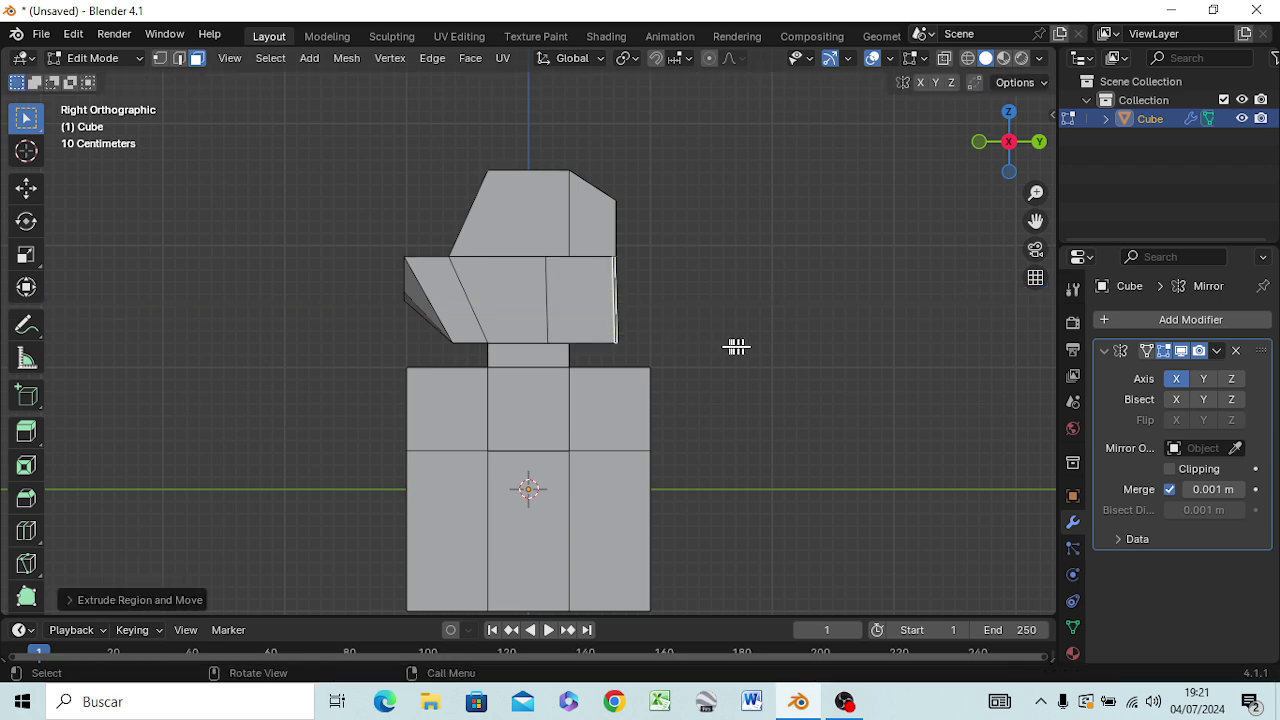
{"action": "middle_click_drag", "start_coordinate": [736, 346], "coordinate": [558, 347]}
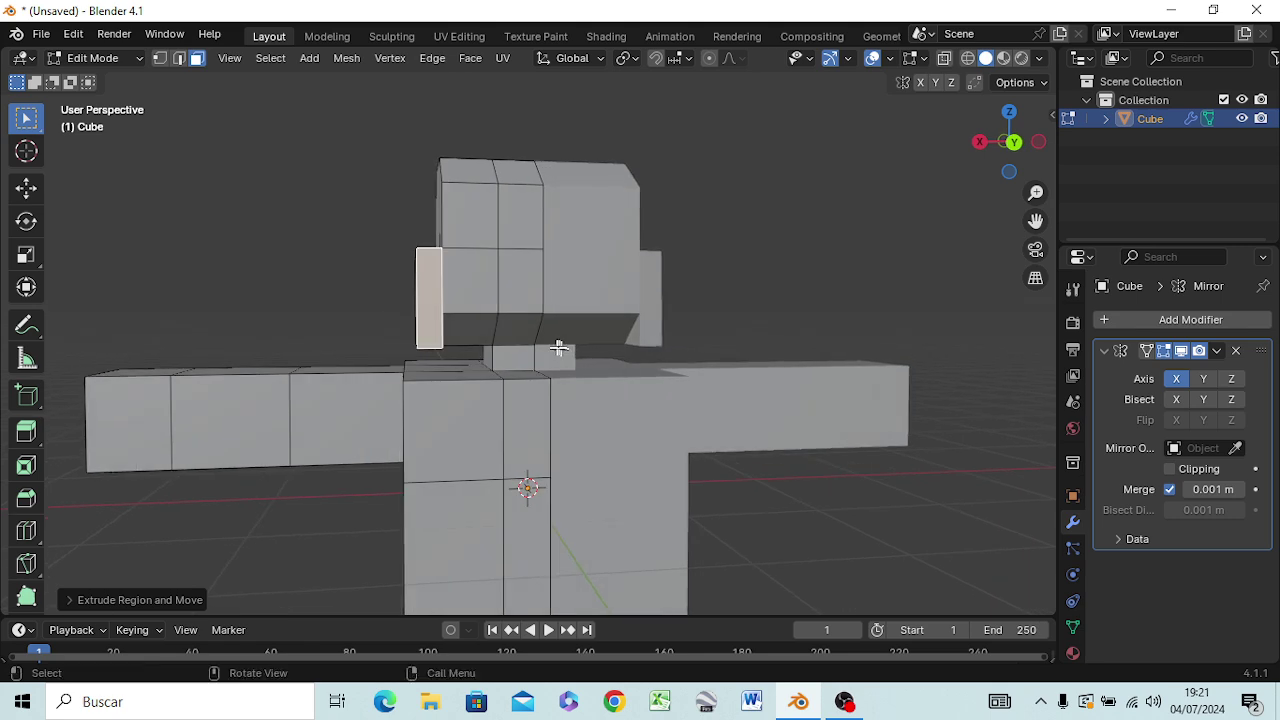
- Extrude the plate's narrow top face straight up about 1.27 m into an antenna
{"action": "mouse_move", "coordinate": [433, 335]}
{"action": "middle_mouse_down"}
{"action": "mouse_move", "coordinate": [625, 397]}
{"action": "mouse_move", "coordinate": [671, 386]}
{"action": "mouse_move", "coordinate": [640, 430]}
{"action": "mouse_move", "coordinate": [620, 410]}
{"action": "mouse_move", "coordinate": [628, 364]}
{"action": "middle_mouse_up"}
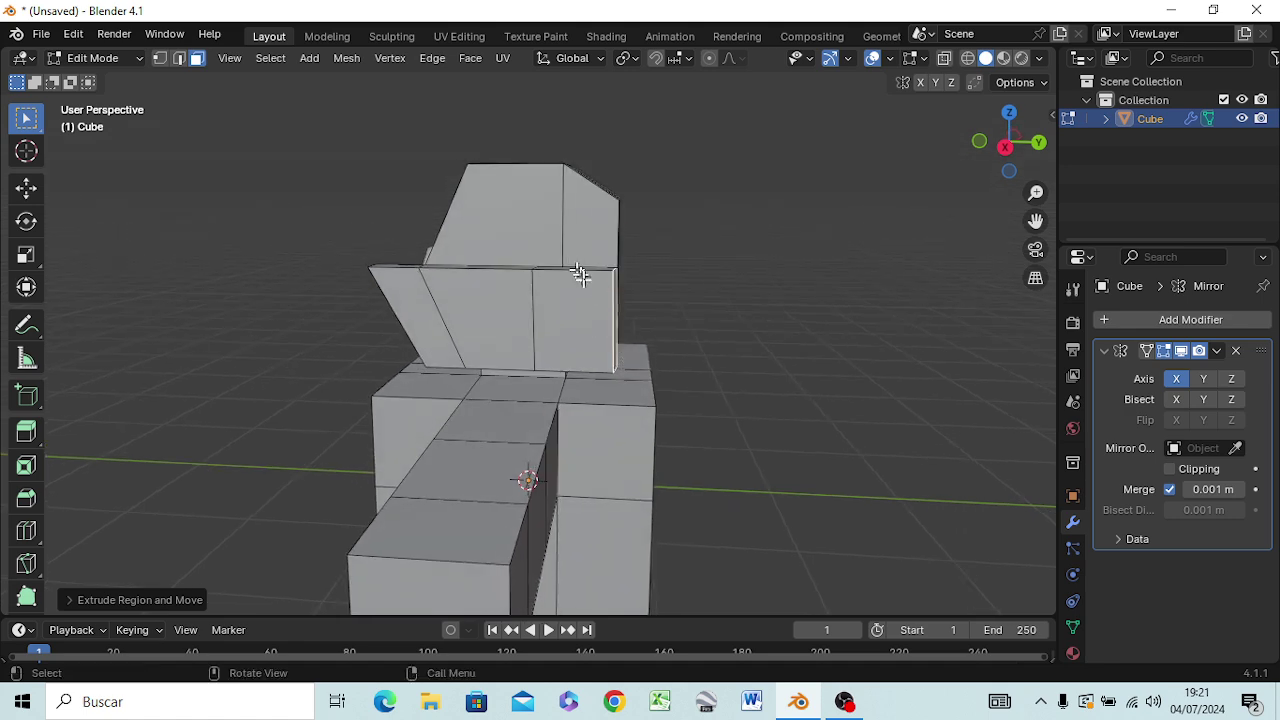
{"action": "middle_click_drag", "start_coordinate": [580, 275], "coordinate": [590, 328]}
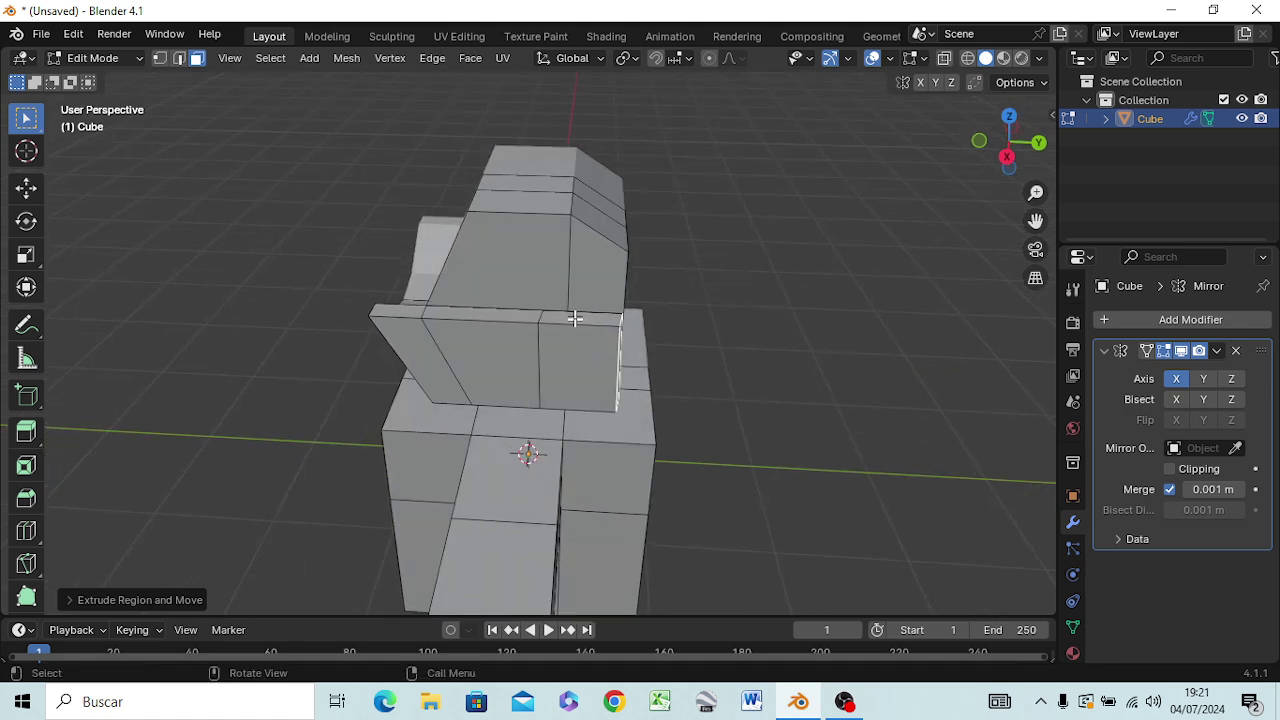
{"action": "left_click", "coordinate": [578, 320]}
{"action": "mouse_move", "coordinate": [628, 352]}
{"action": "middle_mouse_down"}
{"action": "mouse_move", "coordinate": [550, 362]}
{"action": "mouse_move", "coordinate": [490, 311]}
{"action": "middle_mouse_up"}
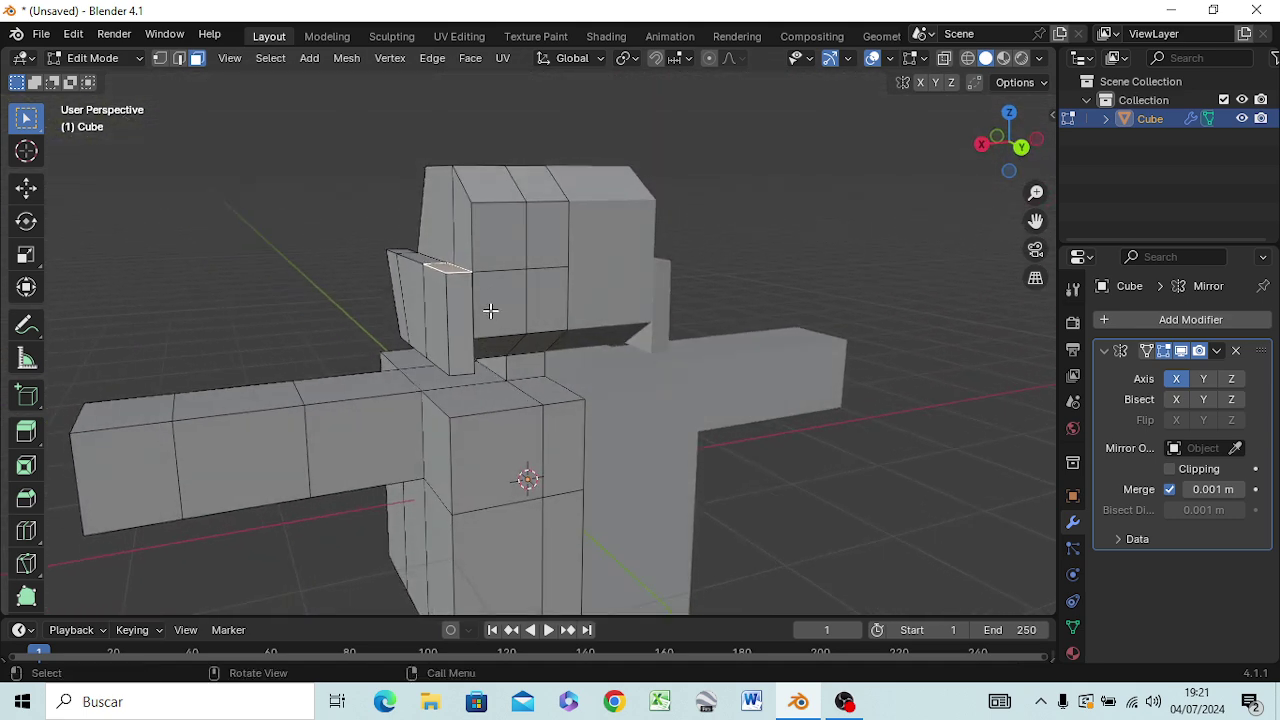
{"action": "key", "text": "e"}
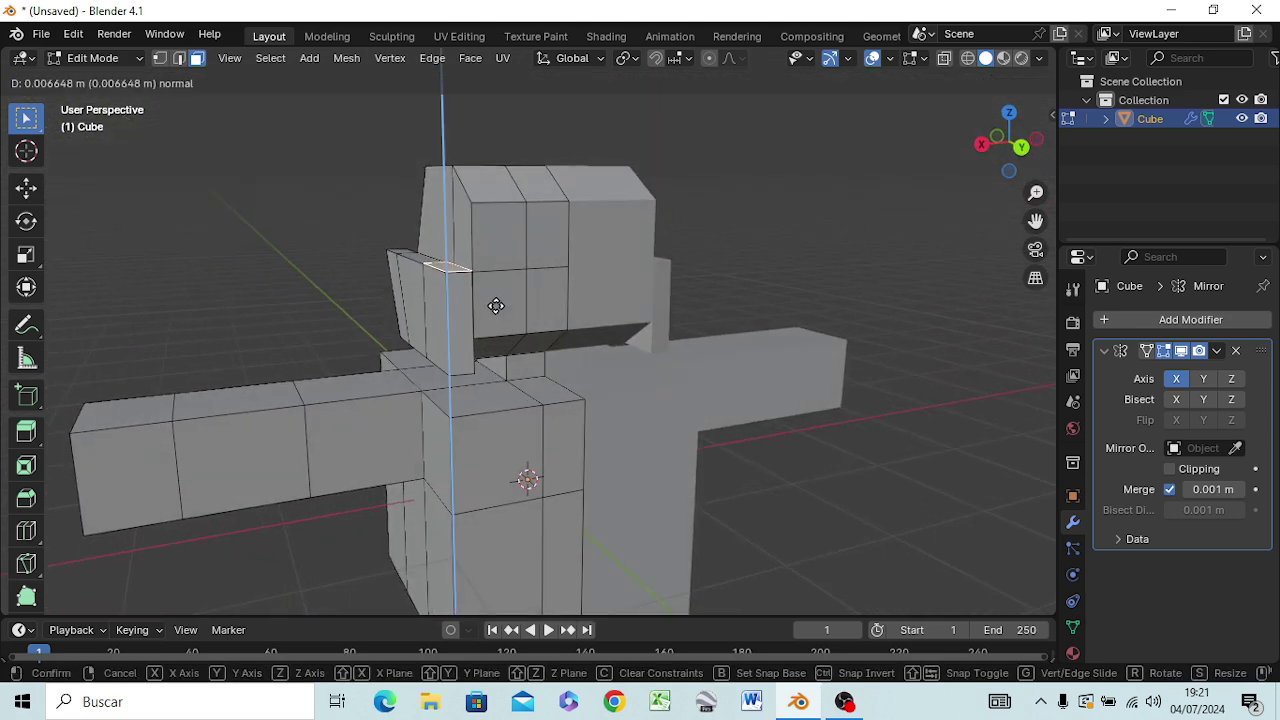
{"action": "key", "text": "c"}
{"action": "key", "text": "z"}
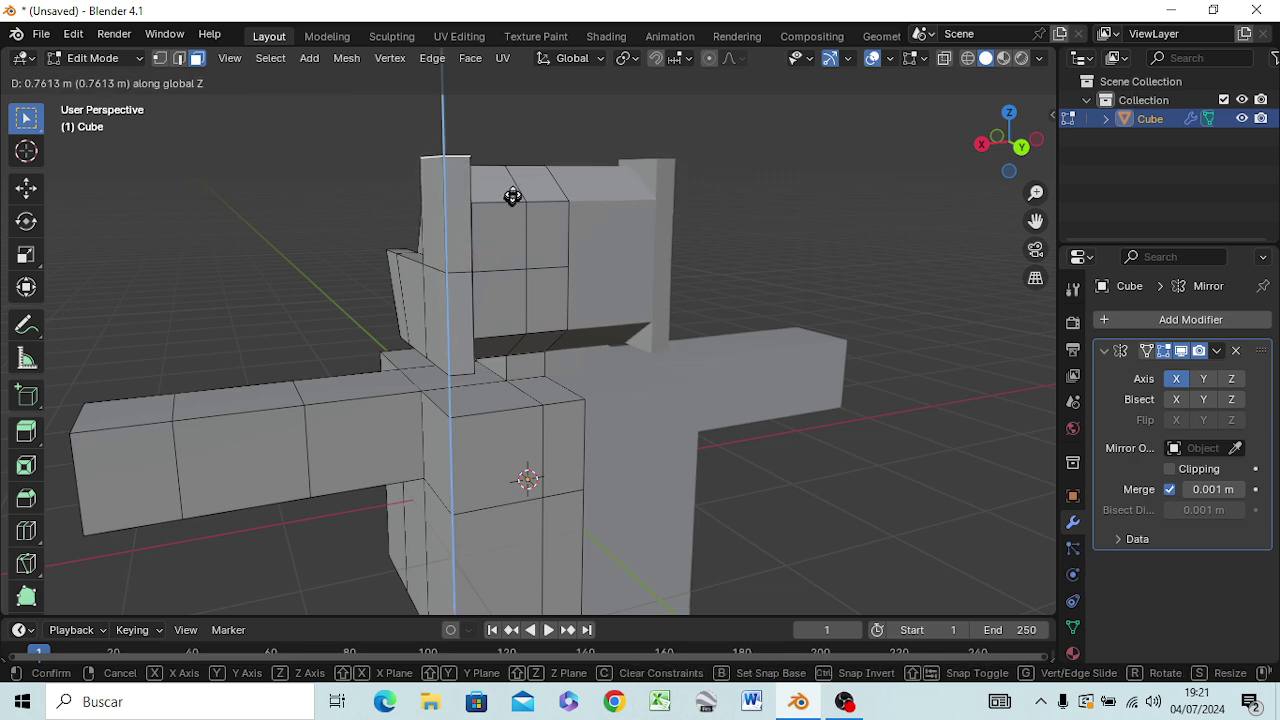
{"action": "left_click", "coordinate": [526, 117]}
- Taper the antenna tips to about 0.33 and select the tip in Right view
{"action": "mouse_move", "coordinate": [557, 229]}
{"action": "middle_mouse_down"}
{"action": "mouse_move", "coordinate": [752, 315]}
{"action": "mouse_move", "coordinate": [837, 300]}
{"action": "middle_mouse_up"}
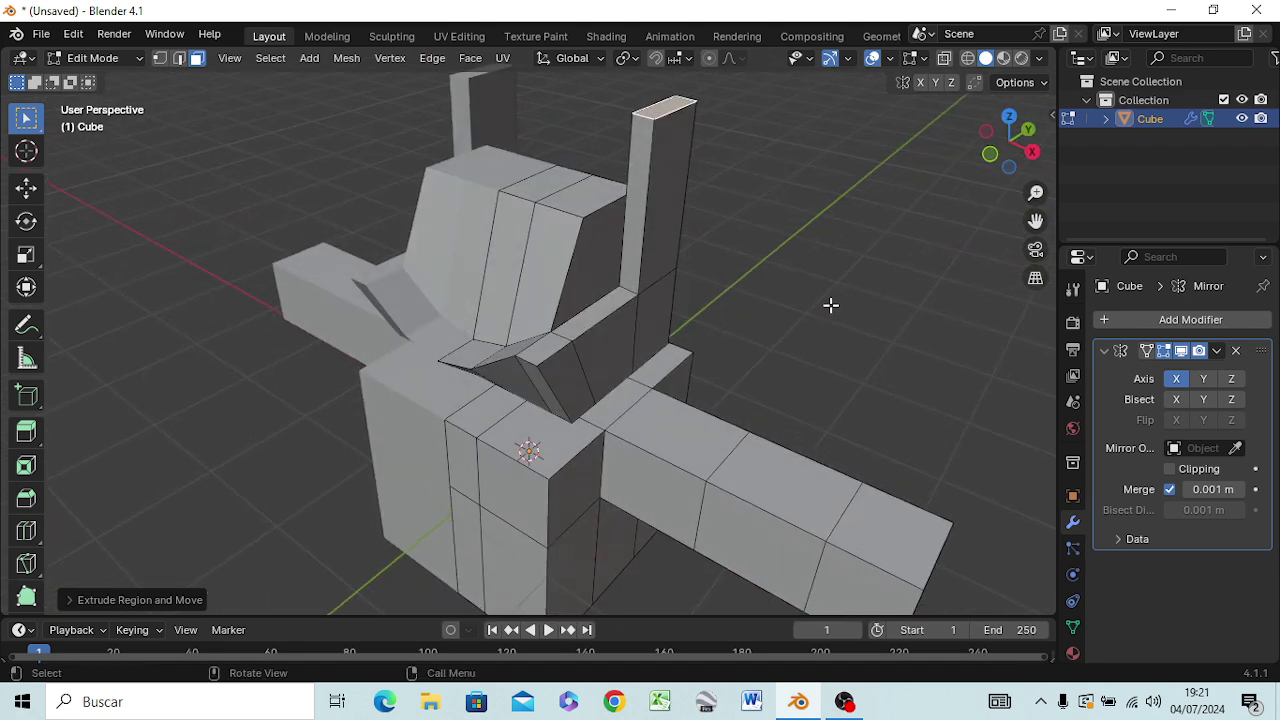
{"action": "key", "text": "s"}
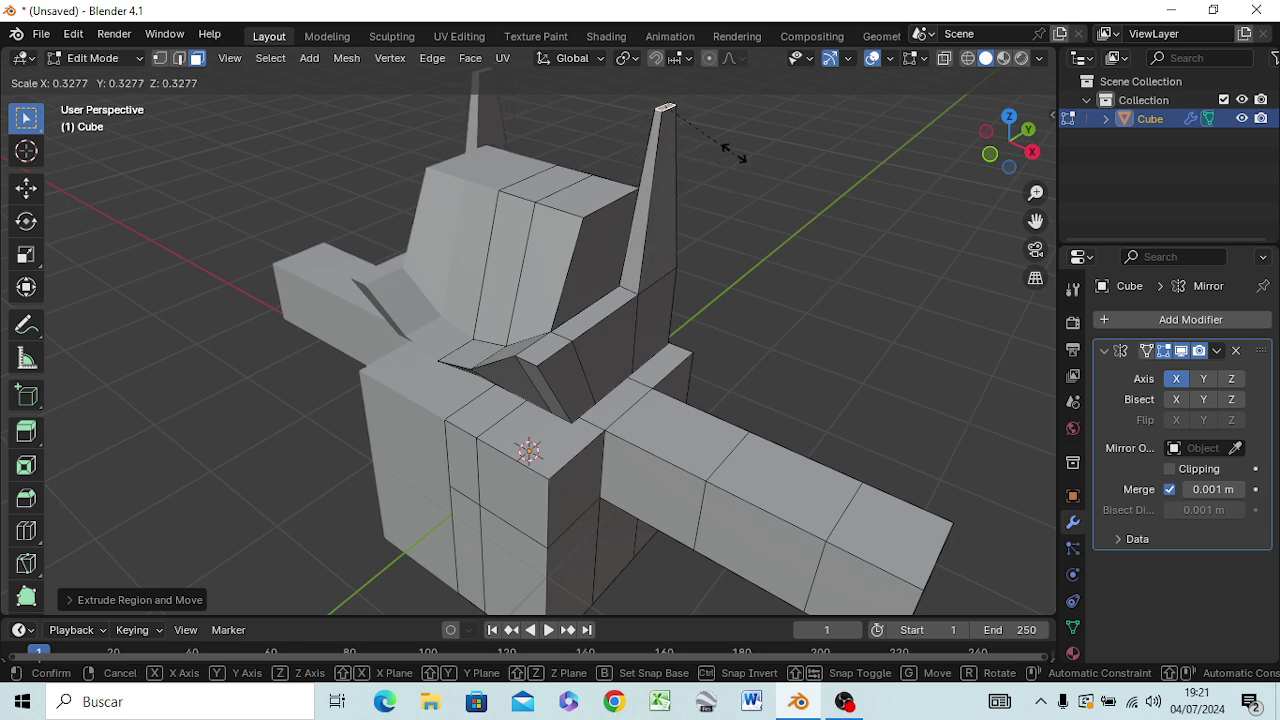
{"action": "left_click", "coordinate": [712, 128]}
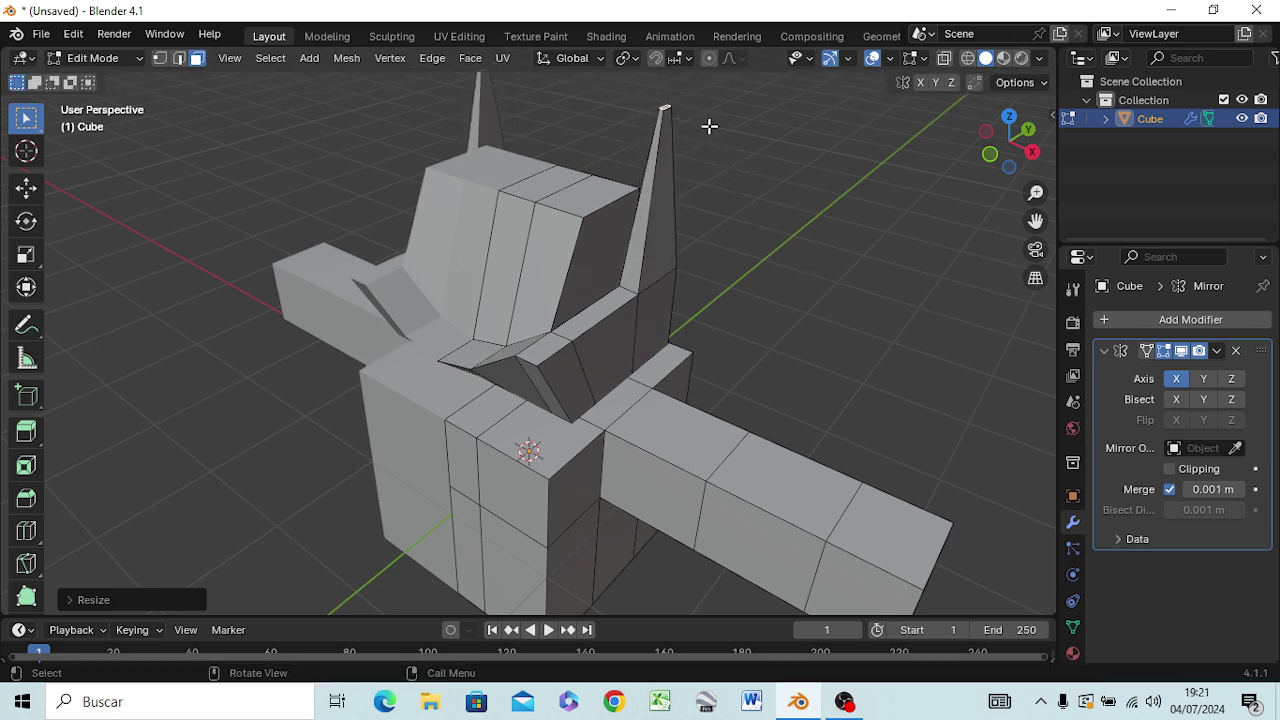
{"action": "mouse_move", "coordinate": [717, 303]}
{"action": "middle_mouse_down"}
{"action": "mouse_move", "coordinate": [822, 293]}
{"action": "mouse_move", "coordinate": [643, 363]}
{"action": "mouse_move", "coordinate": [500, 329]}
{"action": "mouse_move", "coordinate": [423, 337]}
{"action": "mouse_move", "coordinate": [374, 443]}
{"action": "mouse_move", "coordinate": [389, 349]}
{"action": "mouse_move", "coordinate": [529, 371]}
{"action": "mouse_move", "coordinate": [540, 357]}
{"action": "middle_mouse_up"}
{"action": "left_click", "coordinate": [531, 335]}
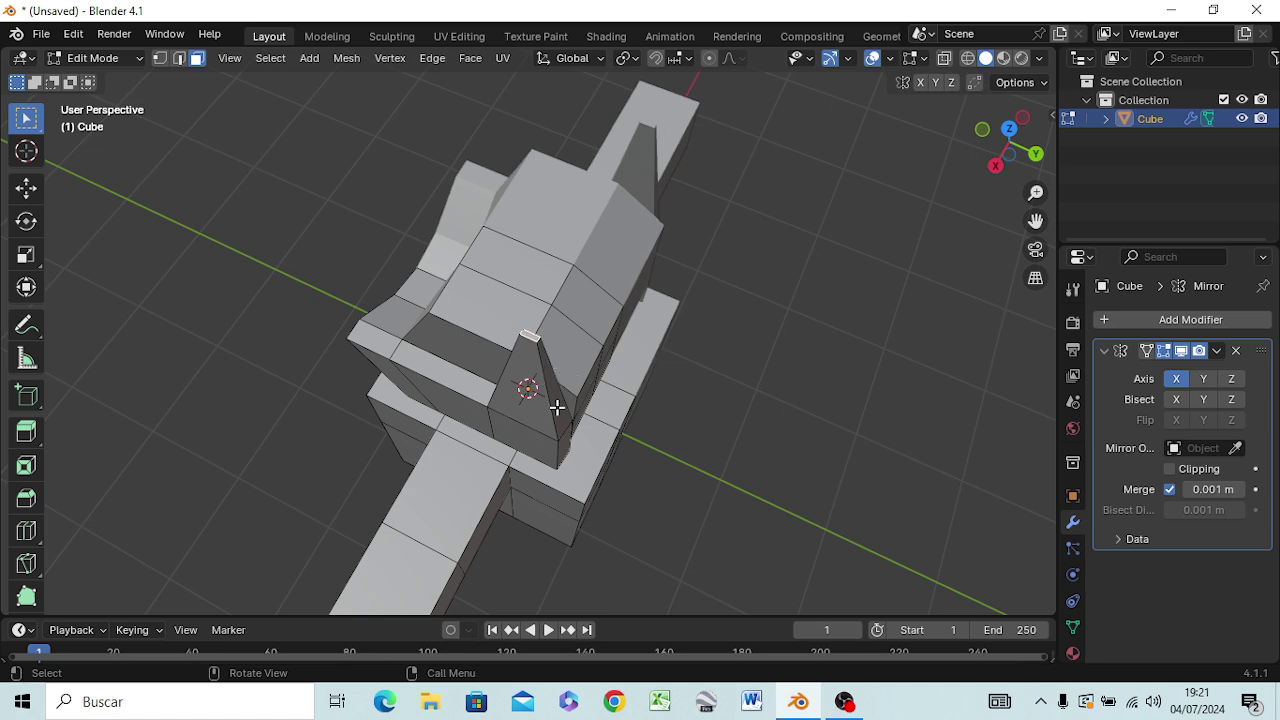
{"action": "key", "text": "KP_3"}
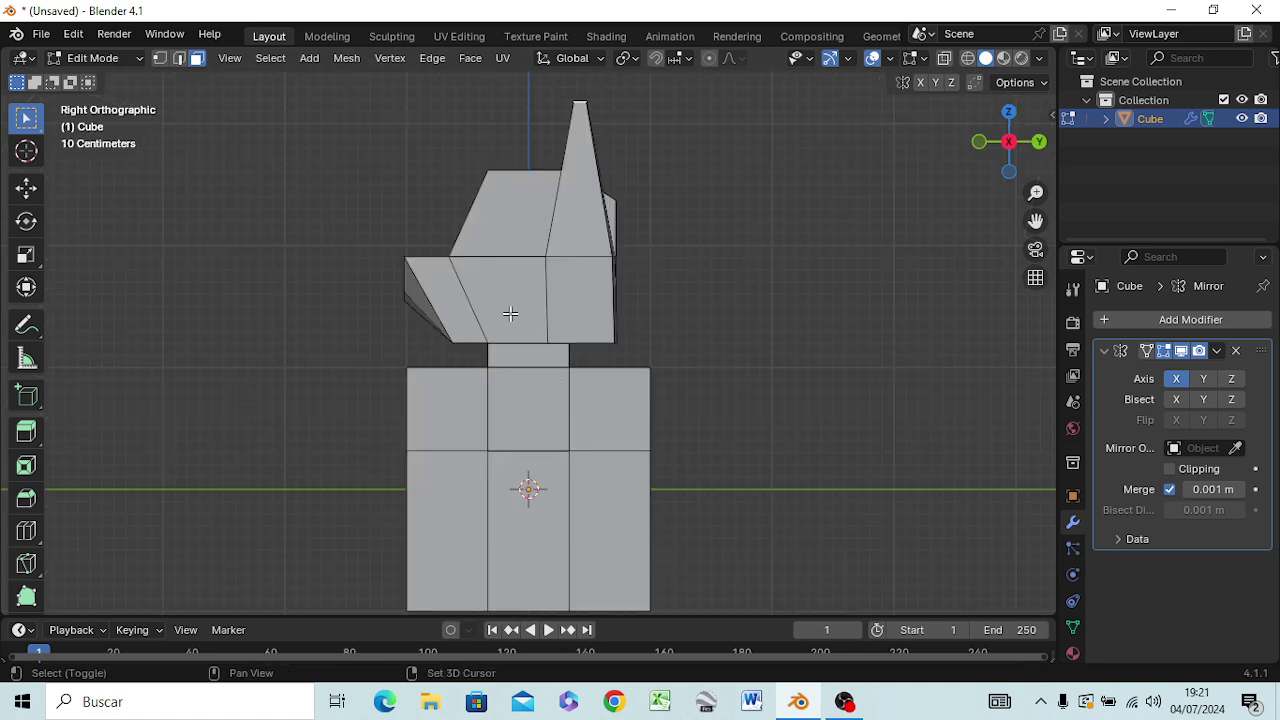
- Extrude the antenna tip upward twice, widening each new top face to start the bulb
{"action": "middle_click_drag", "start_coordinate": [509, 314], "coordinate": [491, 534], "text": "shift"}
{"action": "scroll", "coordinate": [587, 404], "scroll_direction": "up", "scroll_amount": 1}
{"action": "scroll", "coordinate": [587, 404], "scroll_direction": "up", "scroll_amount": 2}
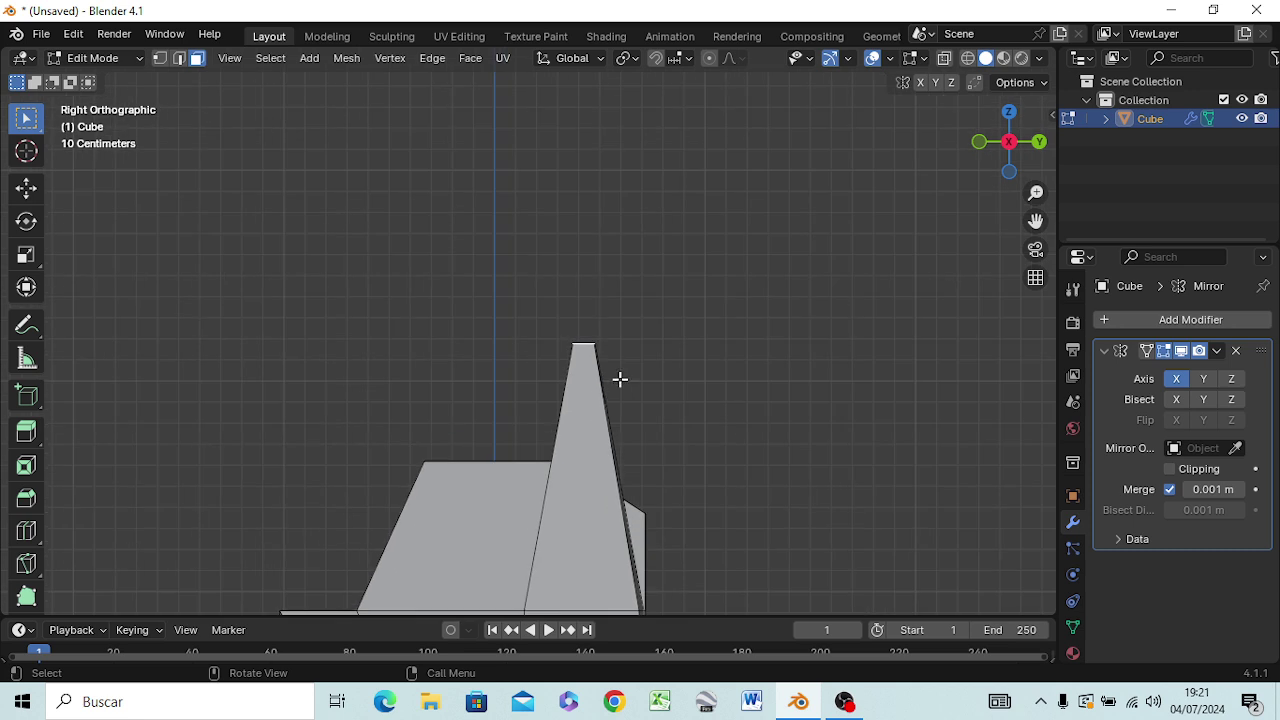
{"action": "key", "text": "e"}
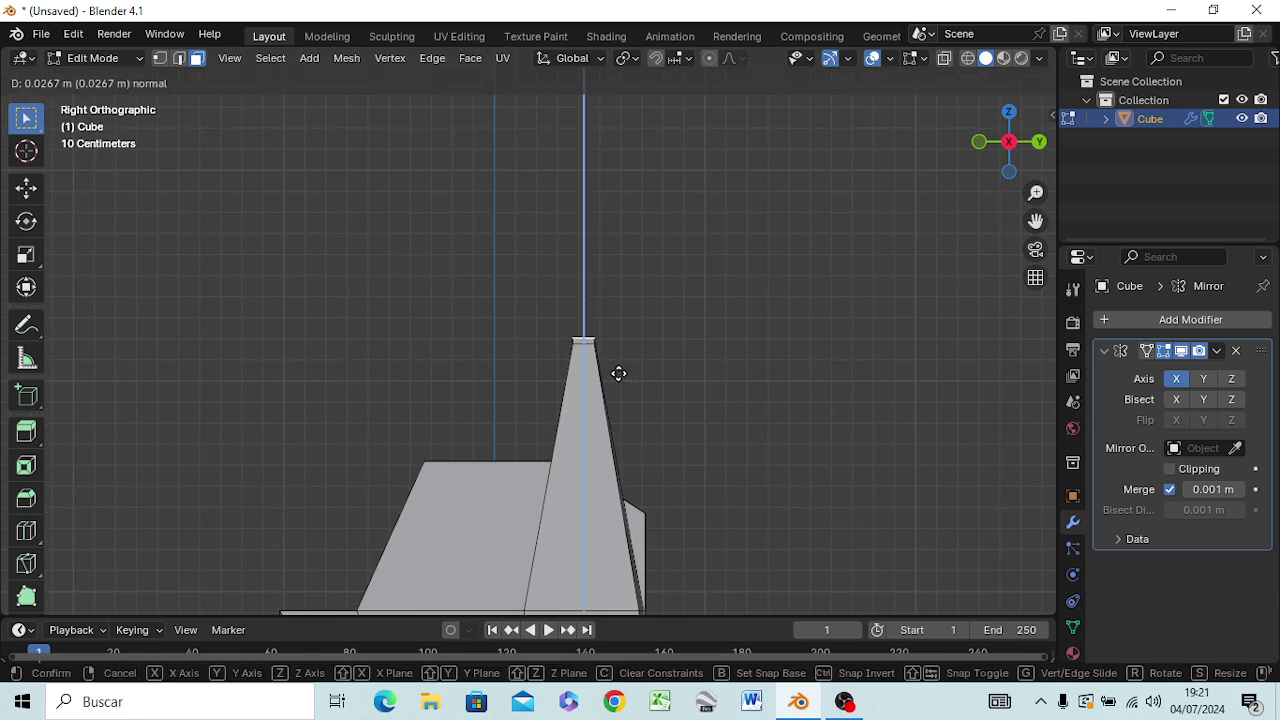
{"action": "left_click", "coordinate": [618, 374]}
{"action": "key", "text": "s"}
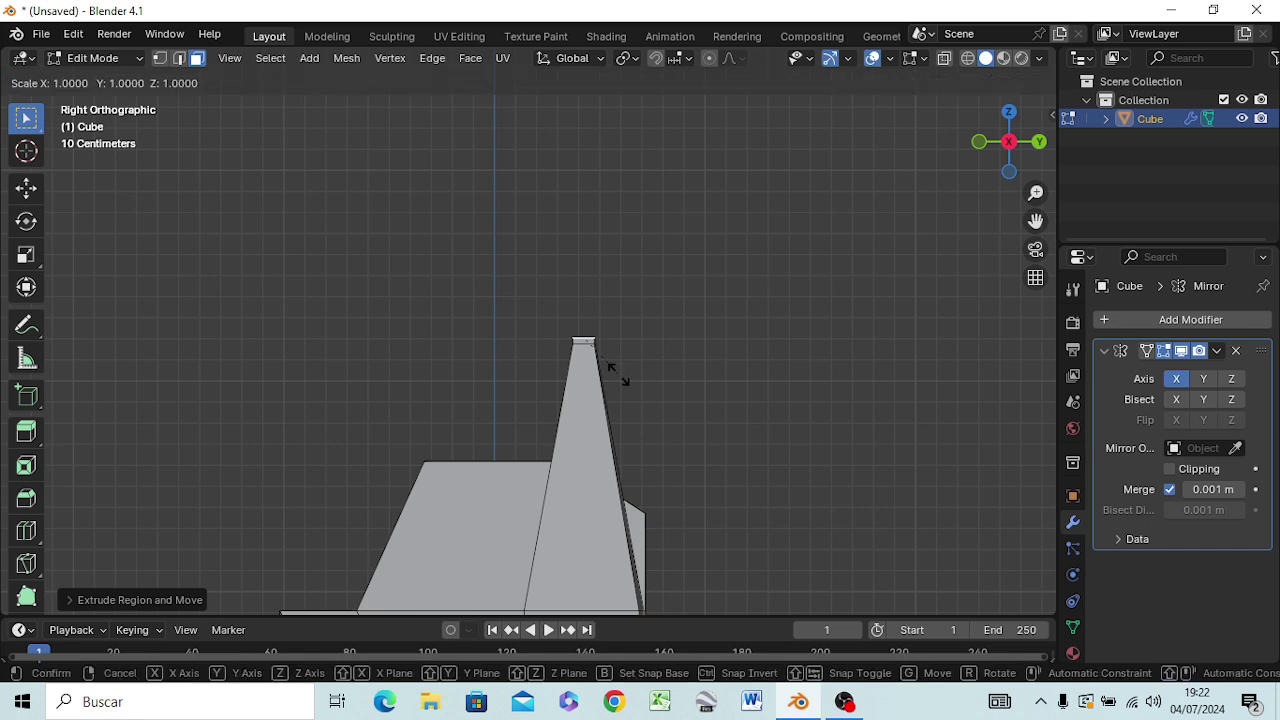
{"action": "left_click", "coordinate": [650, 388]}
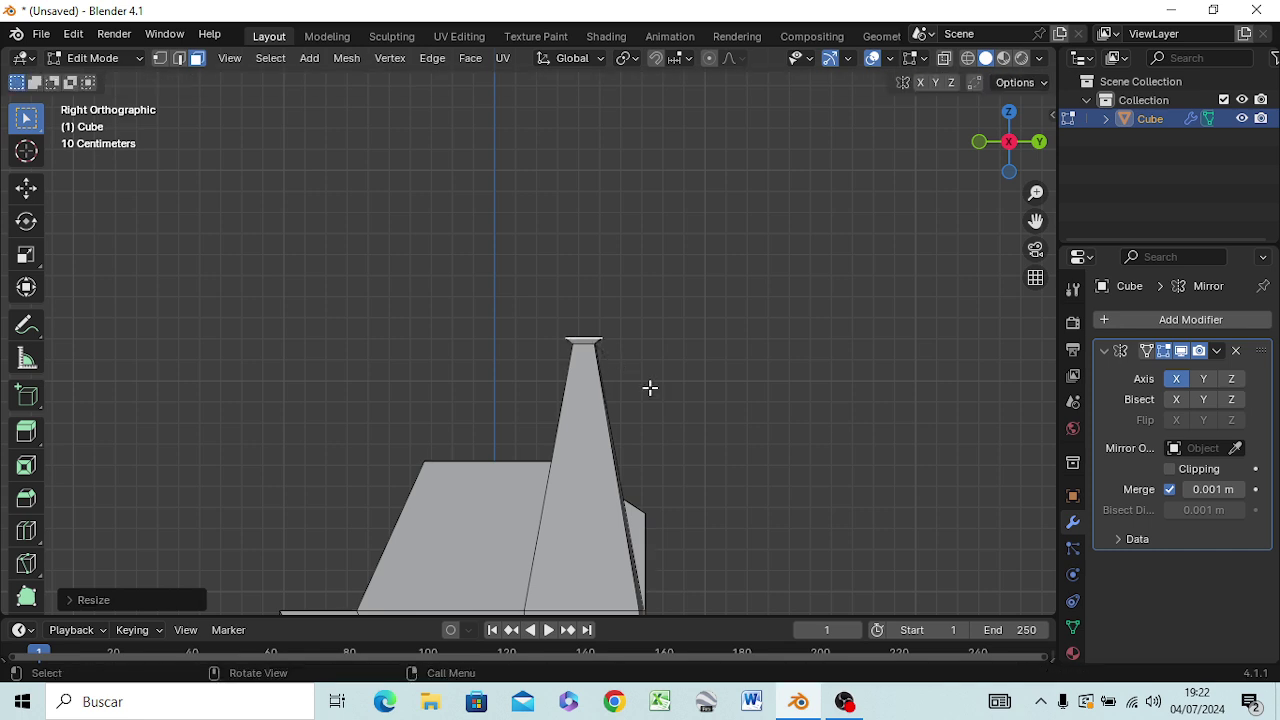
{"action": "key", "text": "e"}
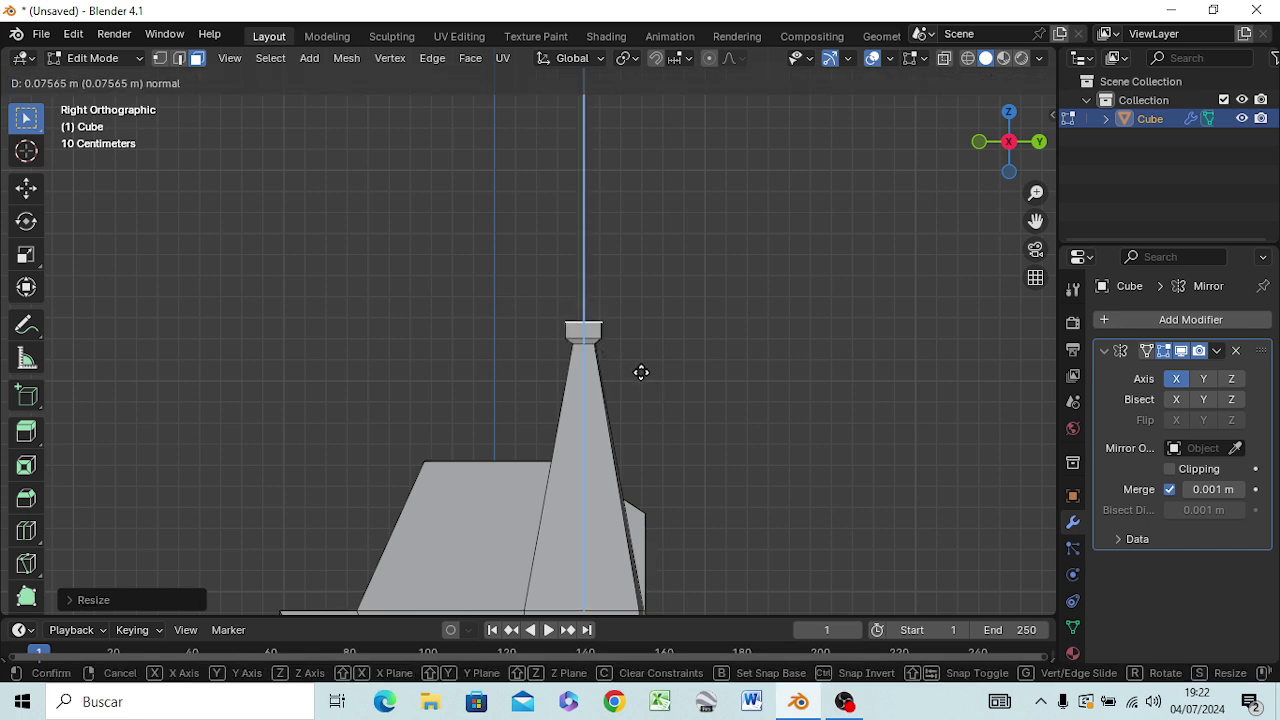
{"action": "left_click", "coordinate": [641, 372]}
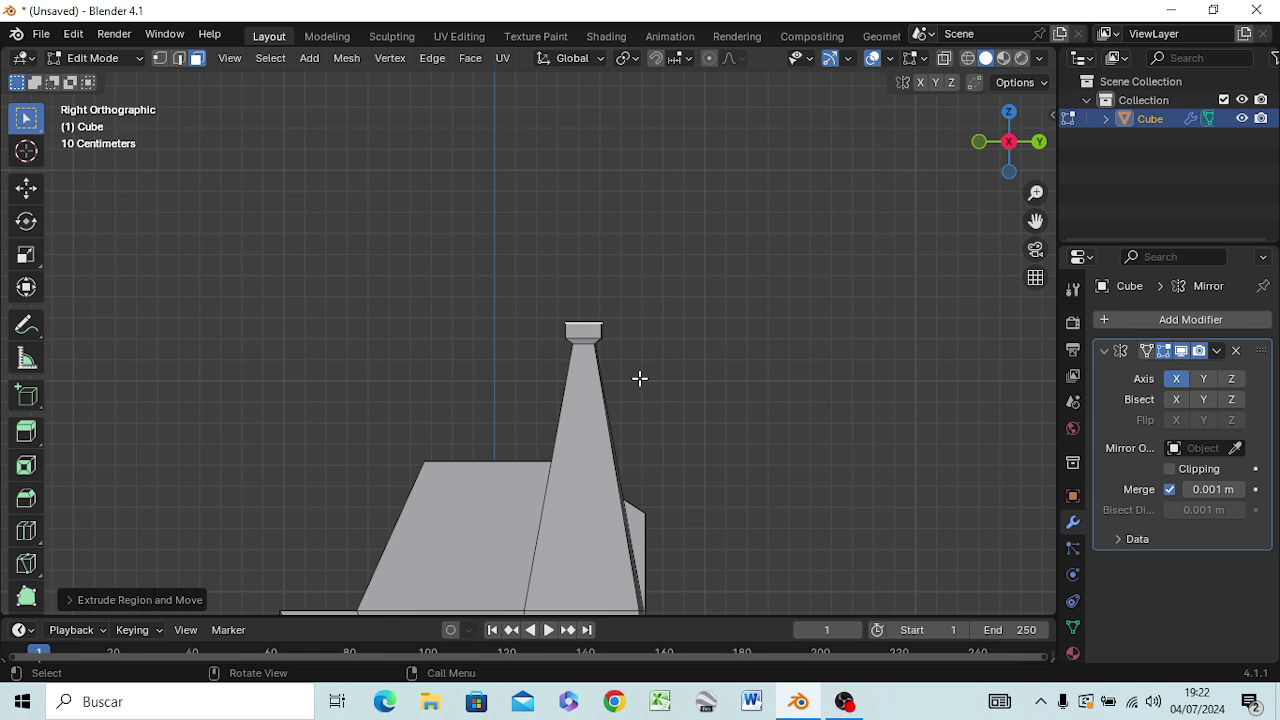
{"action": "key", "text": "s"}
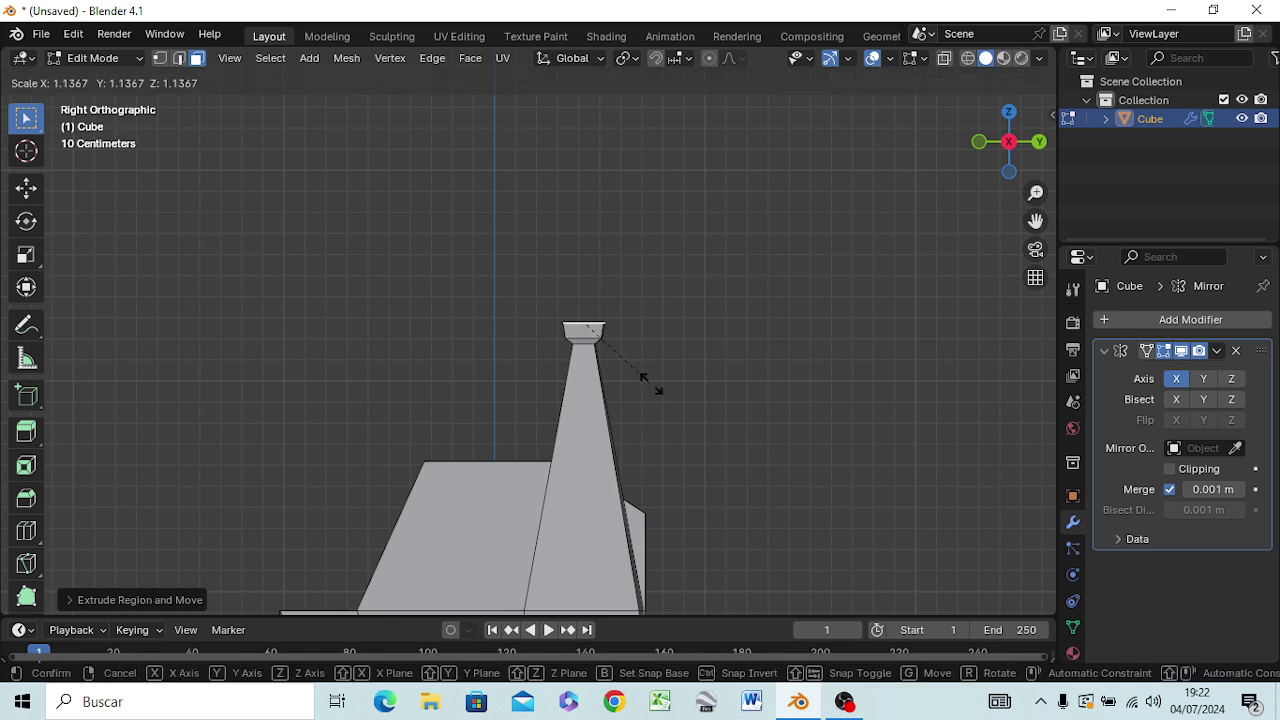
{"action": "left_click", "coordinate": [679, 399]}
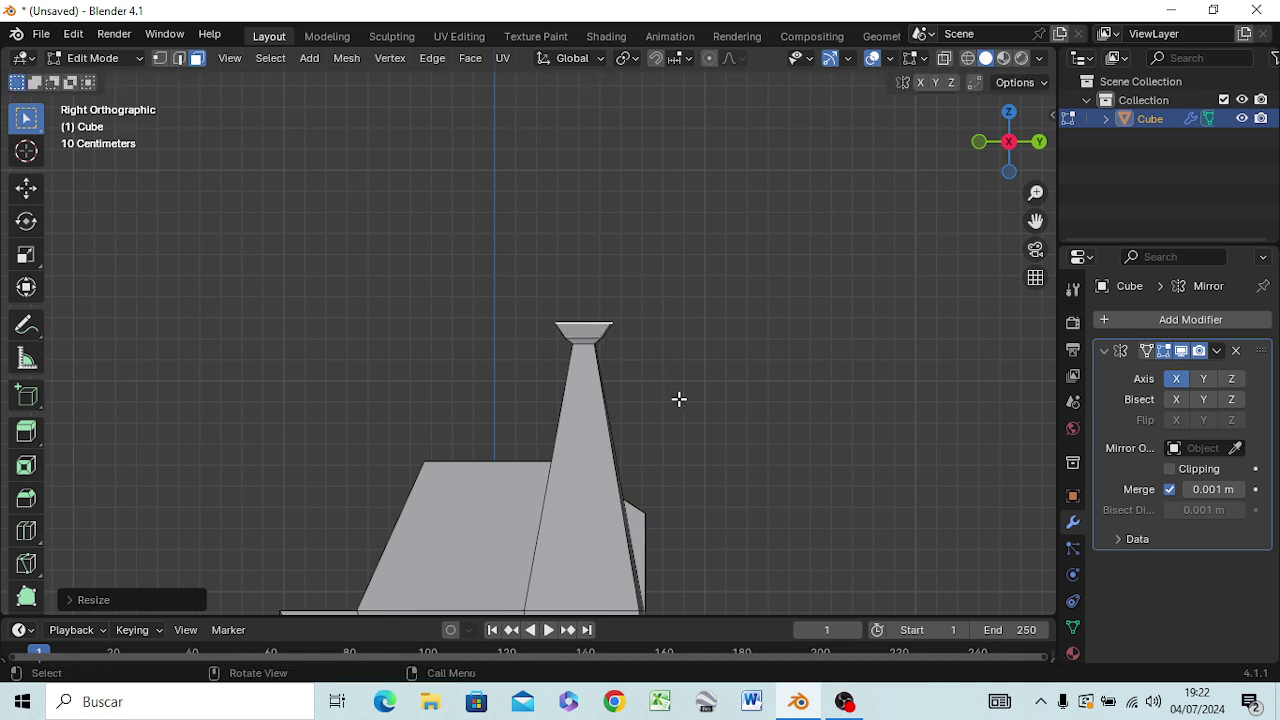
- Extend the knob upward, narrow its top rings to a point, and raise the tip along Z
{"action": "key", "text": "e"}
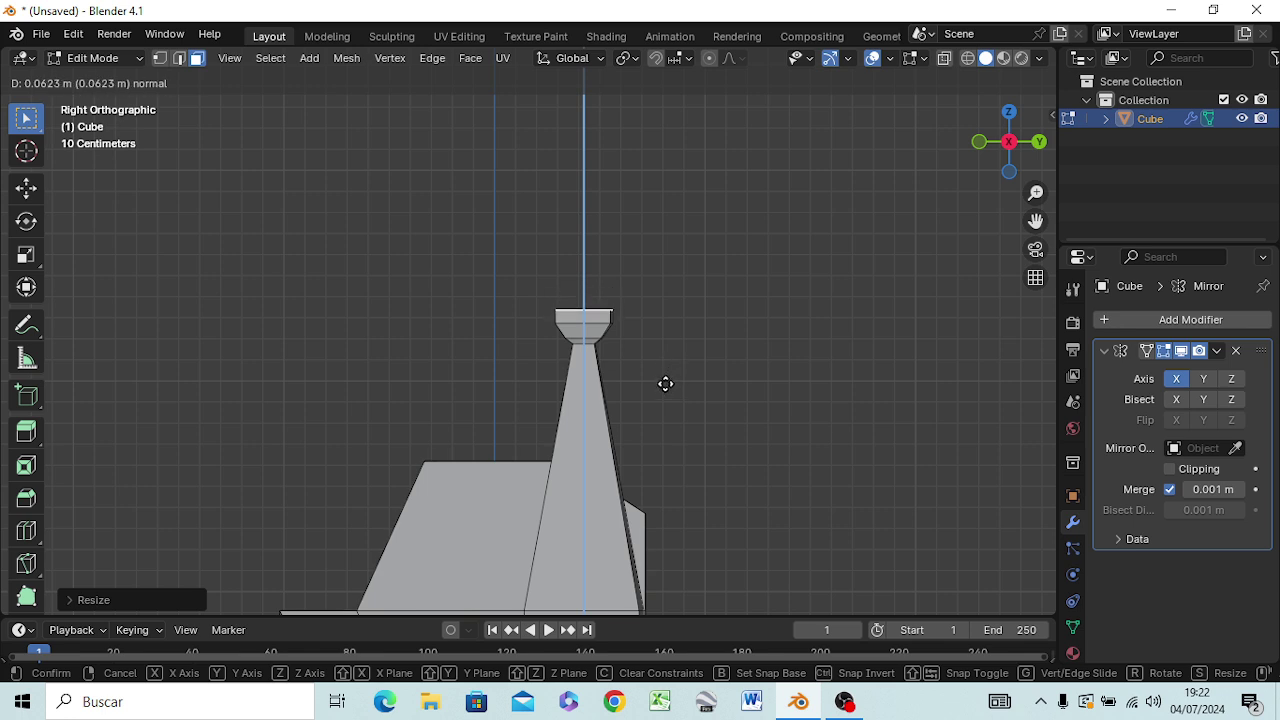
{"action": "left_click", "coordinate": [666, 383]}
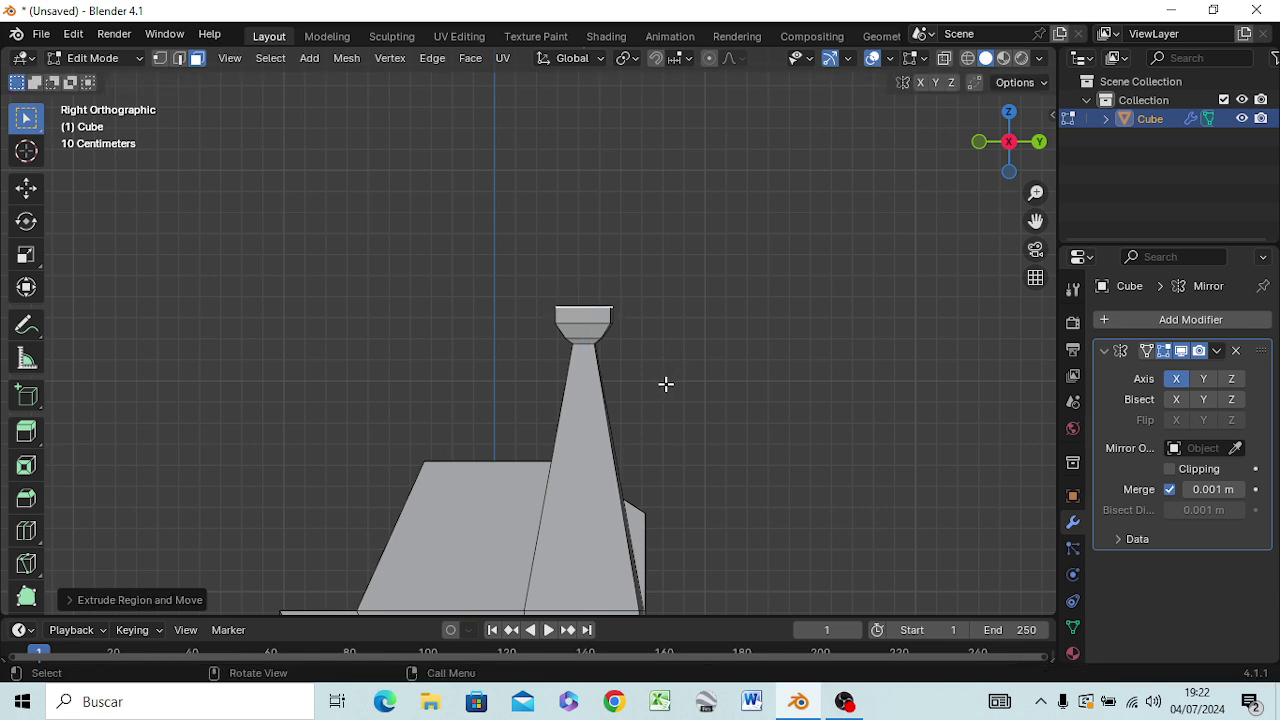
{"action": "key", "text": "e"}
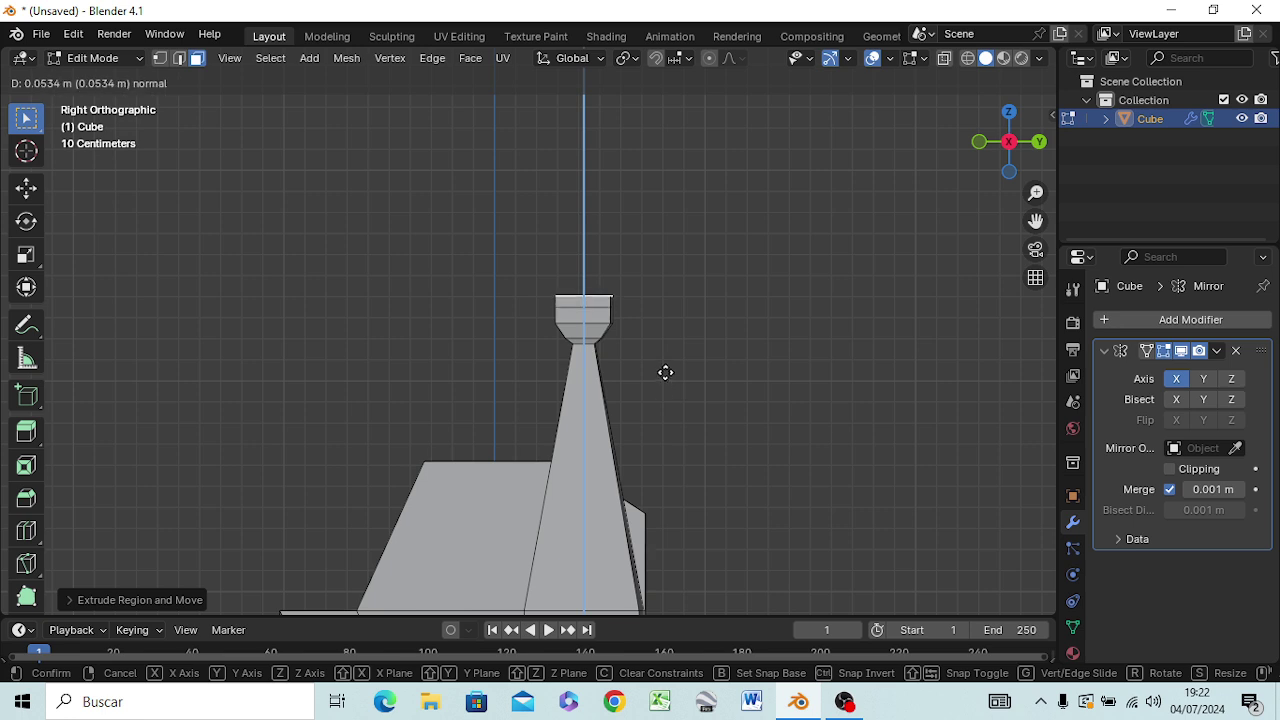
{"action": "left_click", "coordinate": [666, 374]}
{"action": "key", "text": "s"}
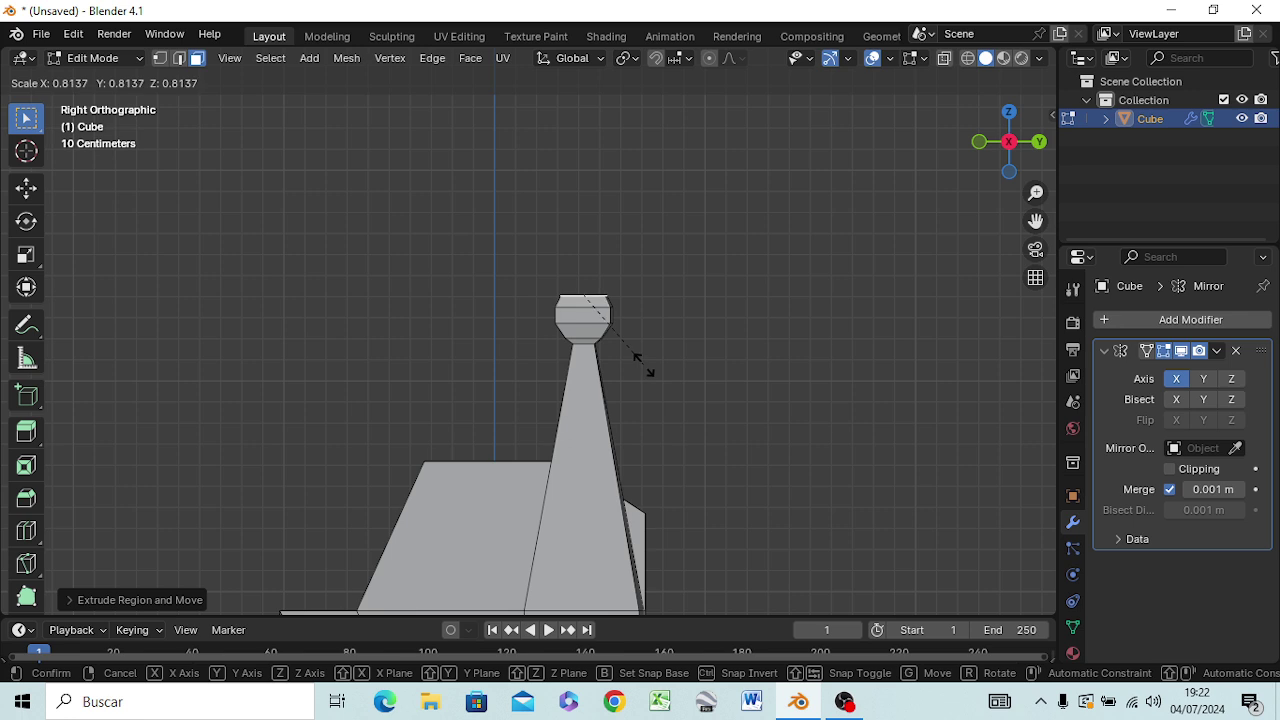
{"action": "left_click", "coordinate": [643, 364]}
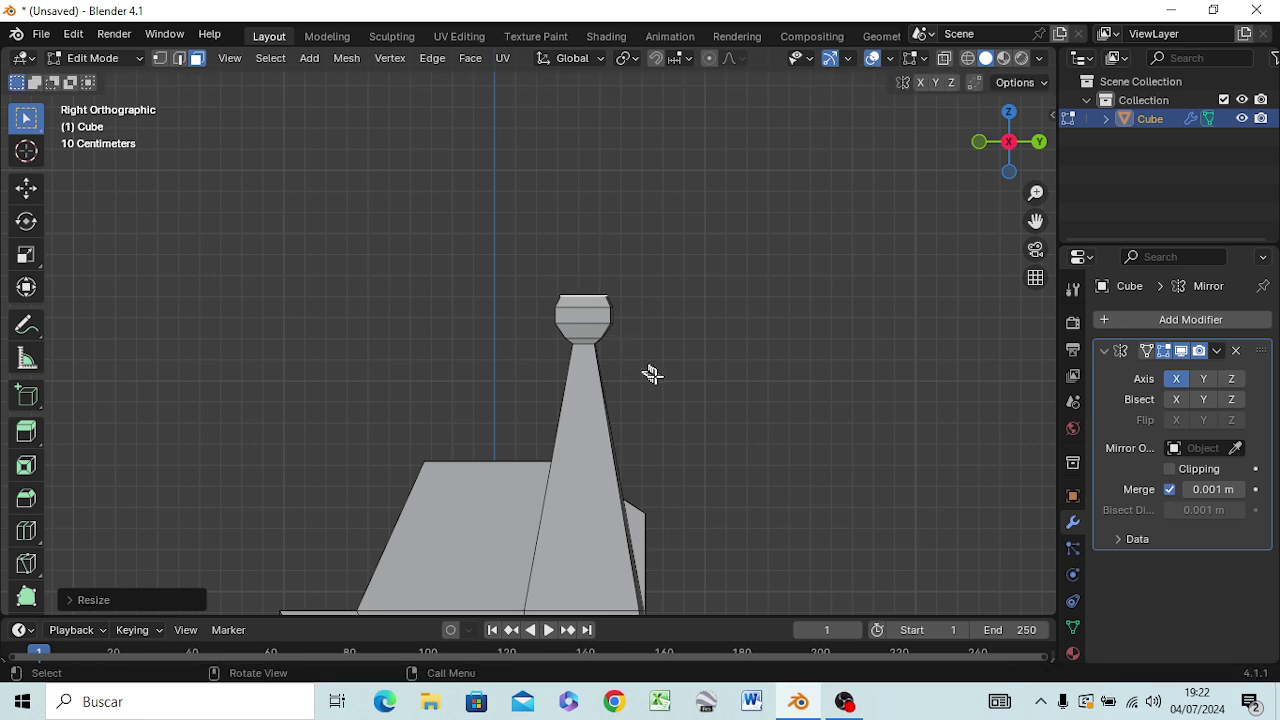
{"action": "key", "text": "e"}
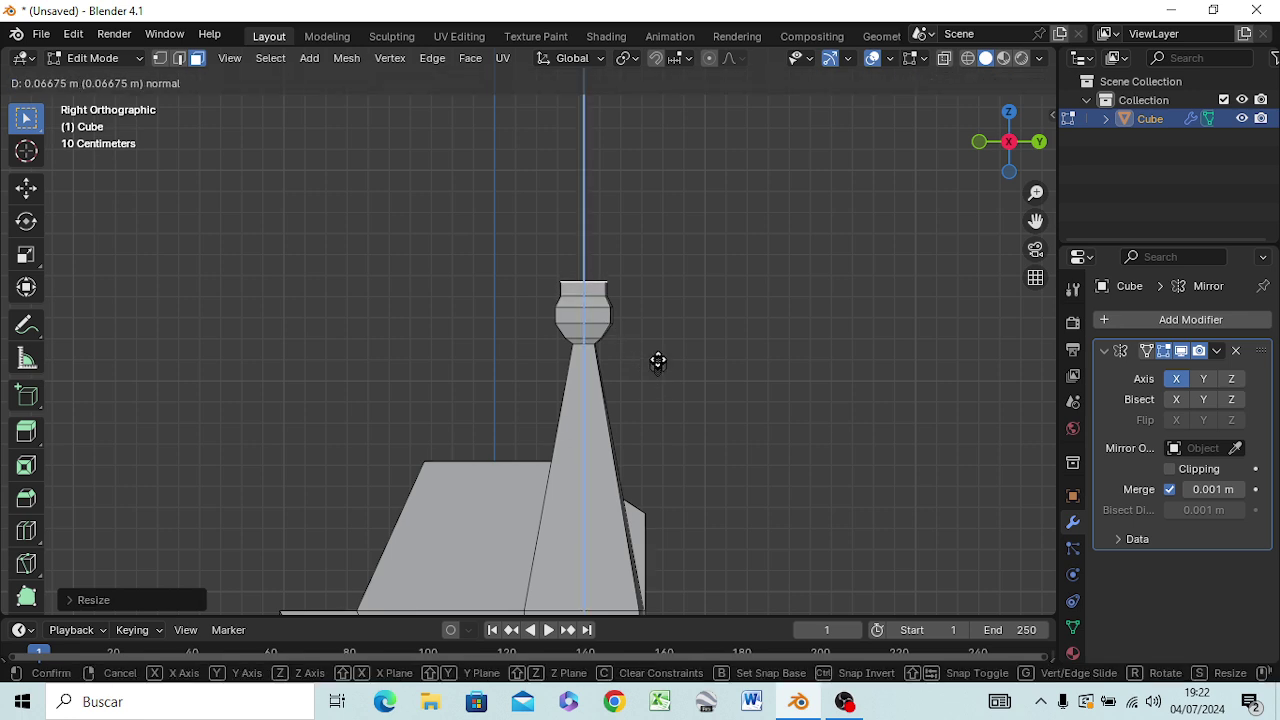
{"action": "left_click", "coordinate": [657, 365]}
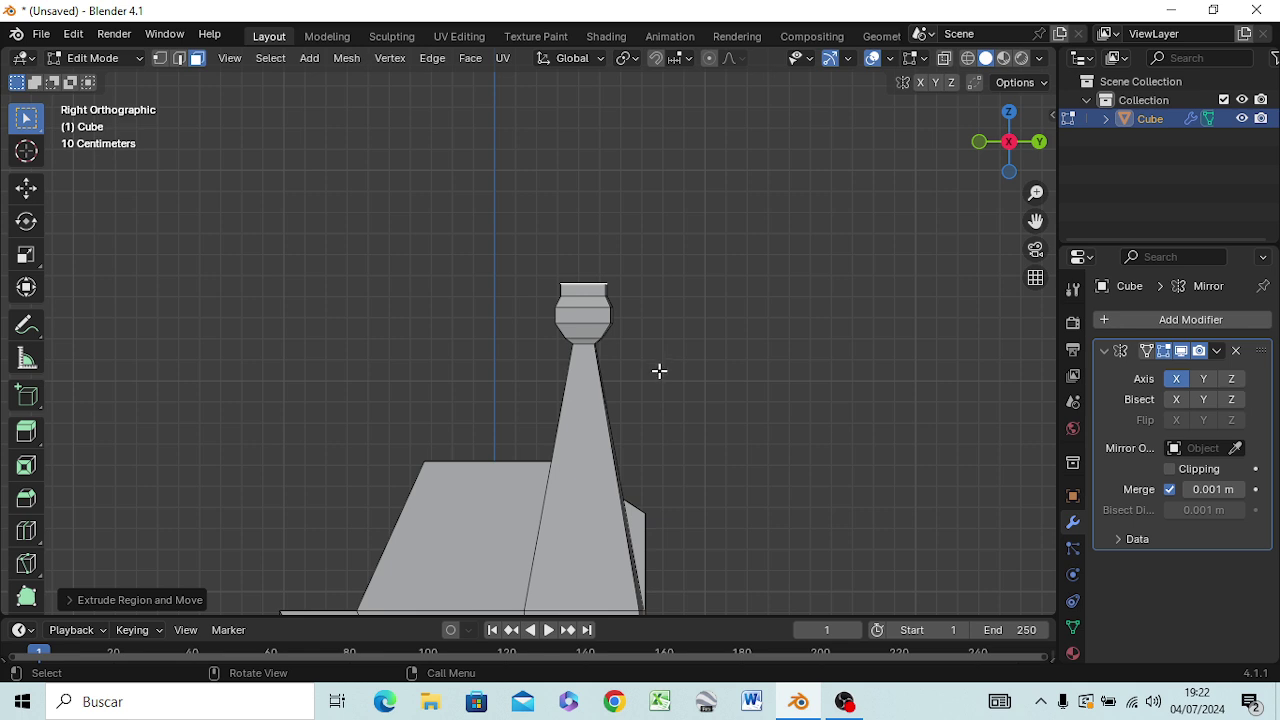
{"action": "key", "text": "s"}
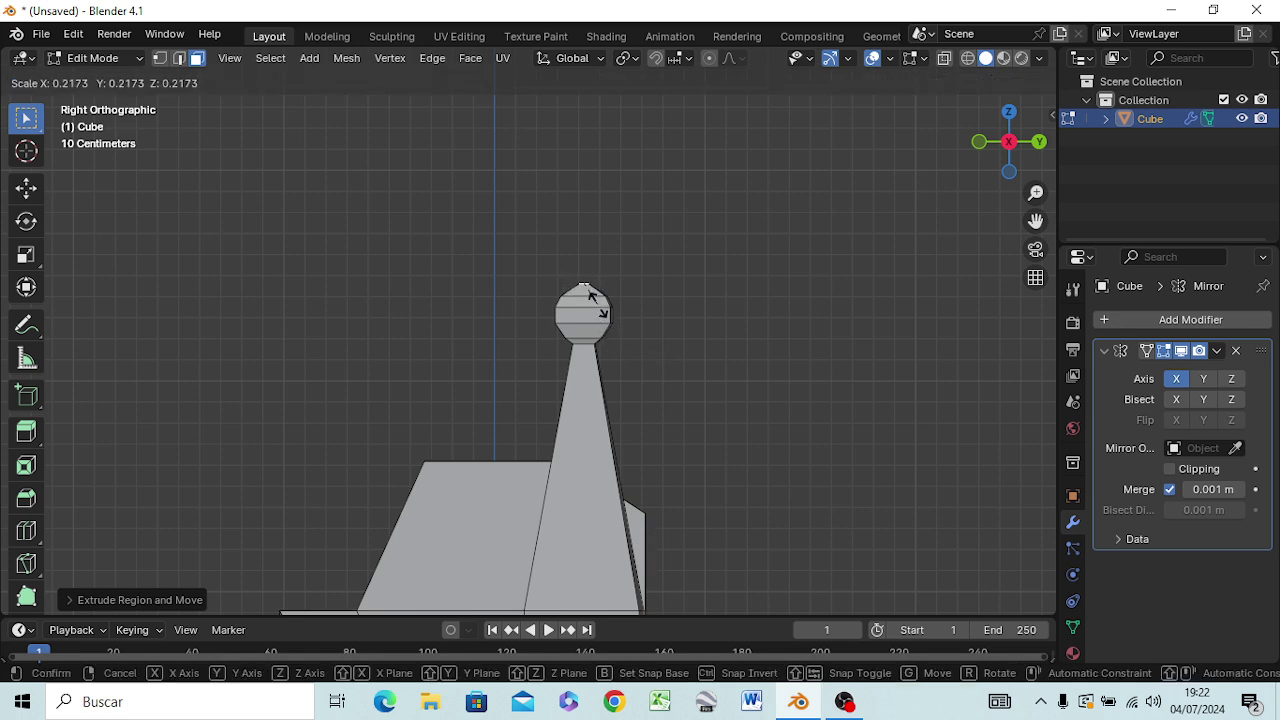
{"action": "left_click", "coordinate": [601, 308]}
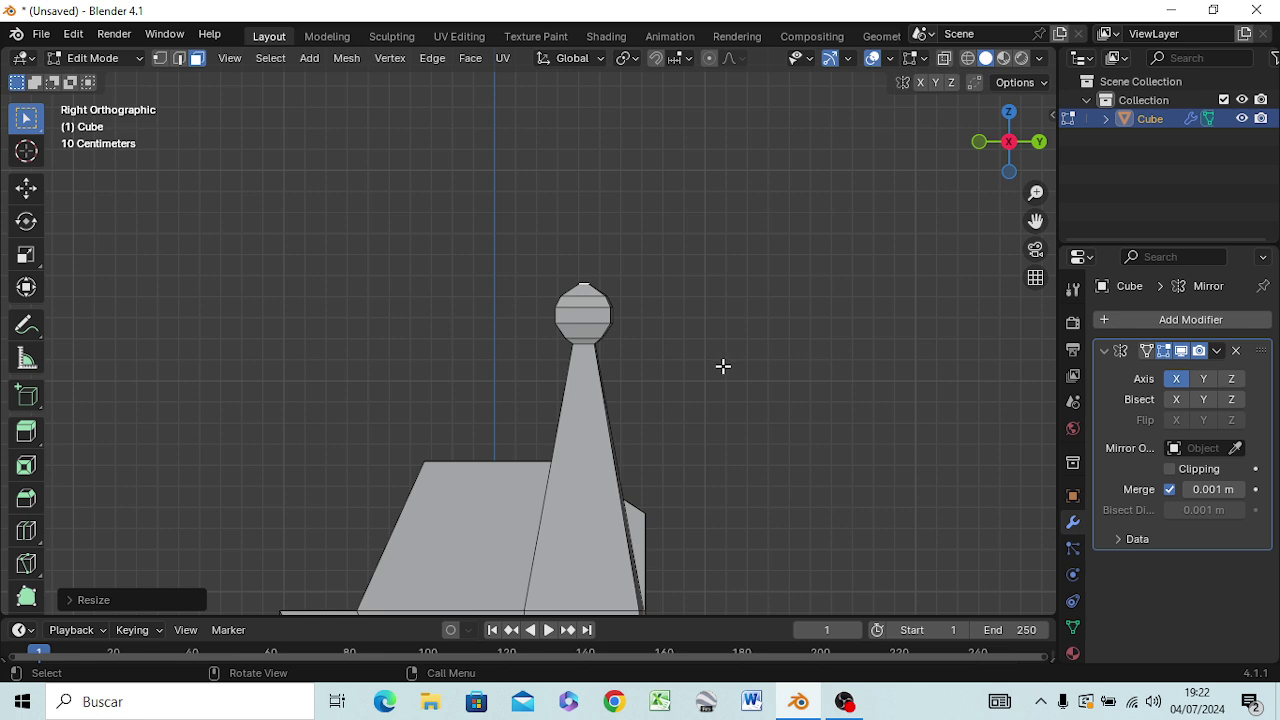
{"action": "key", "text": "g"}
{"action": "key", "text": "z"}
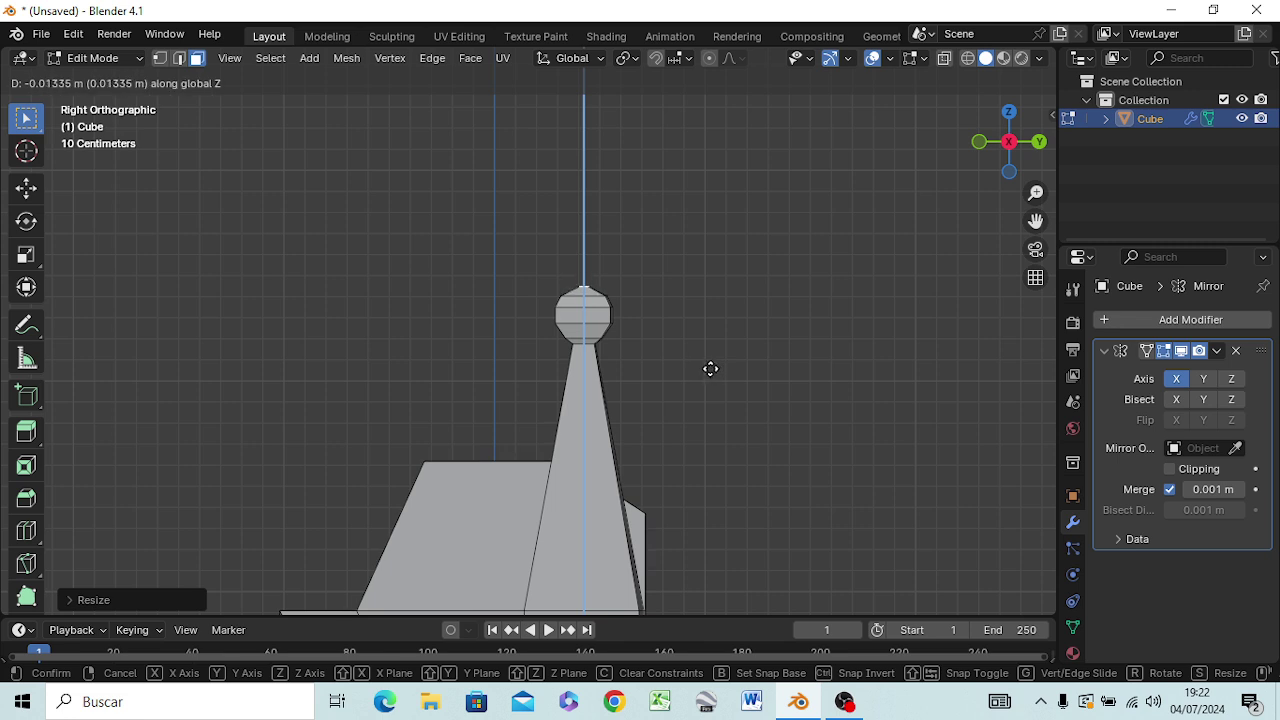
{"action": "left_click", "coordinate": [710, 369]}
- Try widening the antenna tip along X, then revert it and return to the front view
{"action": "mouse_move", "coordinate": [720, 380]}
{"action": "middle_mouse_down"}
{"action": "mouse_move", "coordinate": [568, 433]}
{"action": "mouse_move", "coordinate": [862, 435]}
{"action": "mouse_move", "coordinate": [777, 480]}
{"action": "mouse_move", "coordinate": [766, 409]}
{"action": "mouse_move", "coordinate": [800, 380]}
{"action": "mouse_move", "coordinate": [900, 424]}
{"action": "mouse_move", "coordinate": [894, 497]}
{"action": "mouse_move", "coordinate": [877, 400]}
{"action": "mouse_move", "coordinate": [917, 360]}
{"action": "mouse_move", "coordinate": [932, 450]}
{"action": "mouse_move", "coordinate": [997, 417]}
{"action": "mouse_move", "coordinate": [720, 457]}
{"action": "mouse_move", "coordinate": [334, 383]}
{"action": "mouse_move", "coordinate": [57, 423]}
{"action": "mouse_move", "coordinate": [63, 411]}
{"action": "mouse_move", "coordinate": [339, 390]}
{"action": "mouse_move", "coordinate": [560, 352]}
{"action": "mouse_move", "coordinate": [663, 366]}
{"action": "mouse_move", "coordinate": [663, 394]}
{"action": "mouse_move", "coordinate": [608, 467]}
{"action": "mouse_move", "coordinate": [557, 449]}
{"action": "mouse_move", "coordinate": [600, 391]}
{"action": "mouse_move", "coordinate": [660, 360]}
{"action": "mouse_move", "coordinate": [797, 403]}
{"action": "mouse_move", "coordinate": [951, 389]}
{"action": "mouse_move", "coordinate": [895, 398]}
{"action": "mouse_move", "coordinate": [926, 369]}
{"action": "mouse_move", "coordinate": [946, 394]}
{"action": "mouse_move", "coordinate": [934, 397]}
{"action": "middle_mouse_up"}
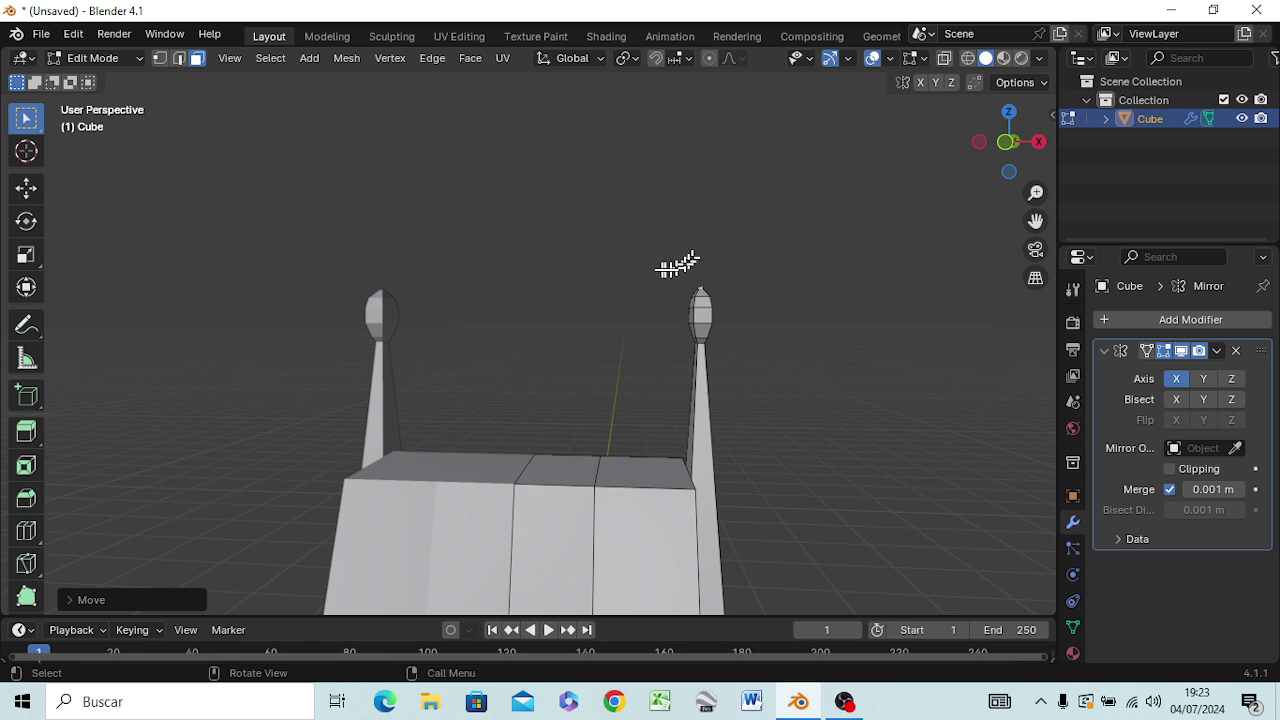
{"action": "mouse_move", "coordinate": [667, 260]}
{"action": "left_mouse_down"}
{"action": "mouse_move", "coordinate": [726, 349]}
{"action": "mouse_move", "coordinate": [753, 342]}
{"action": "left_mouse_up"}
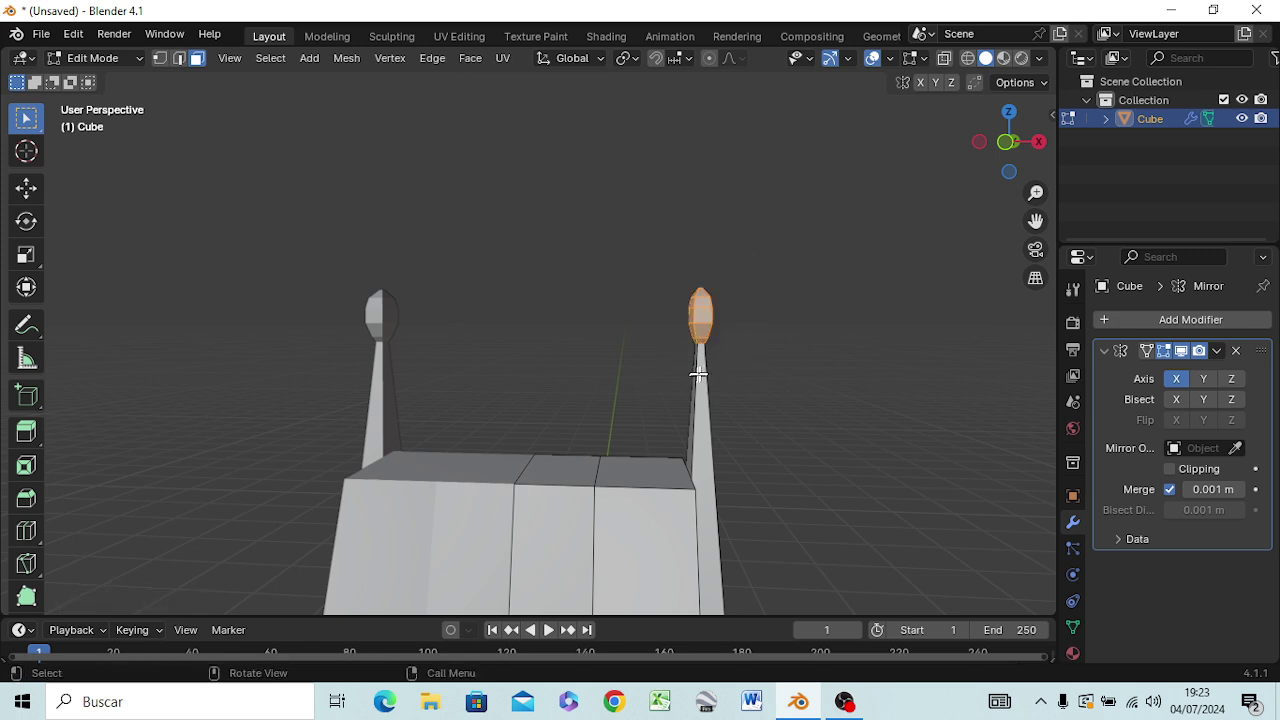
{"action": "key", "text": "KP_1"}
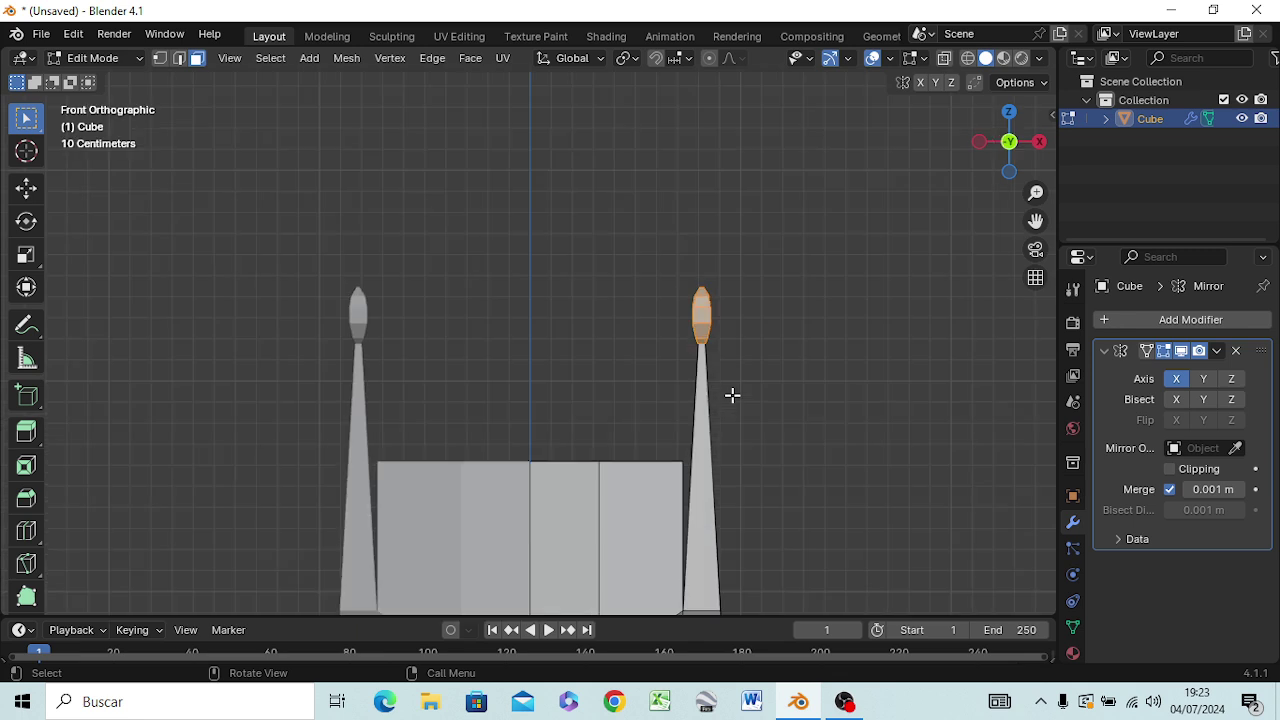
{"action": "key", "text": "s"}
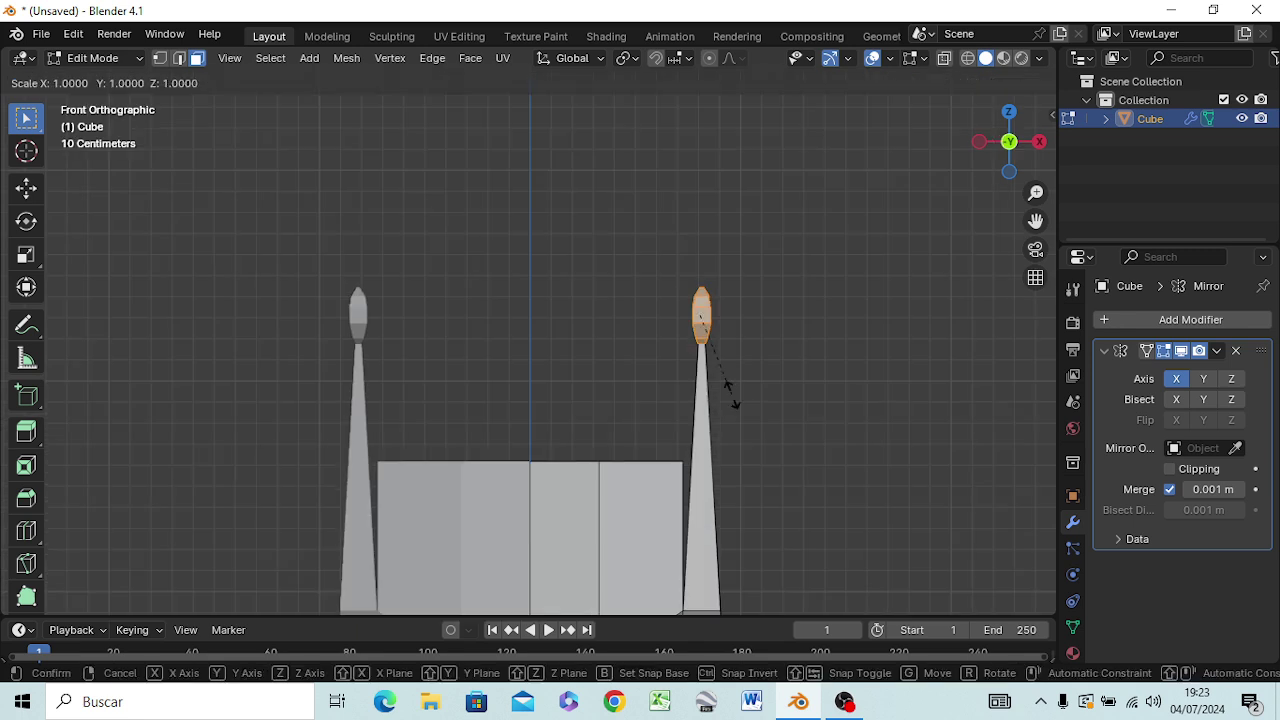
{"action": "key", "text": "x"}
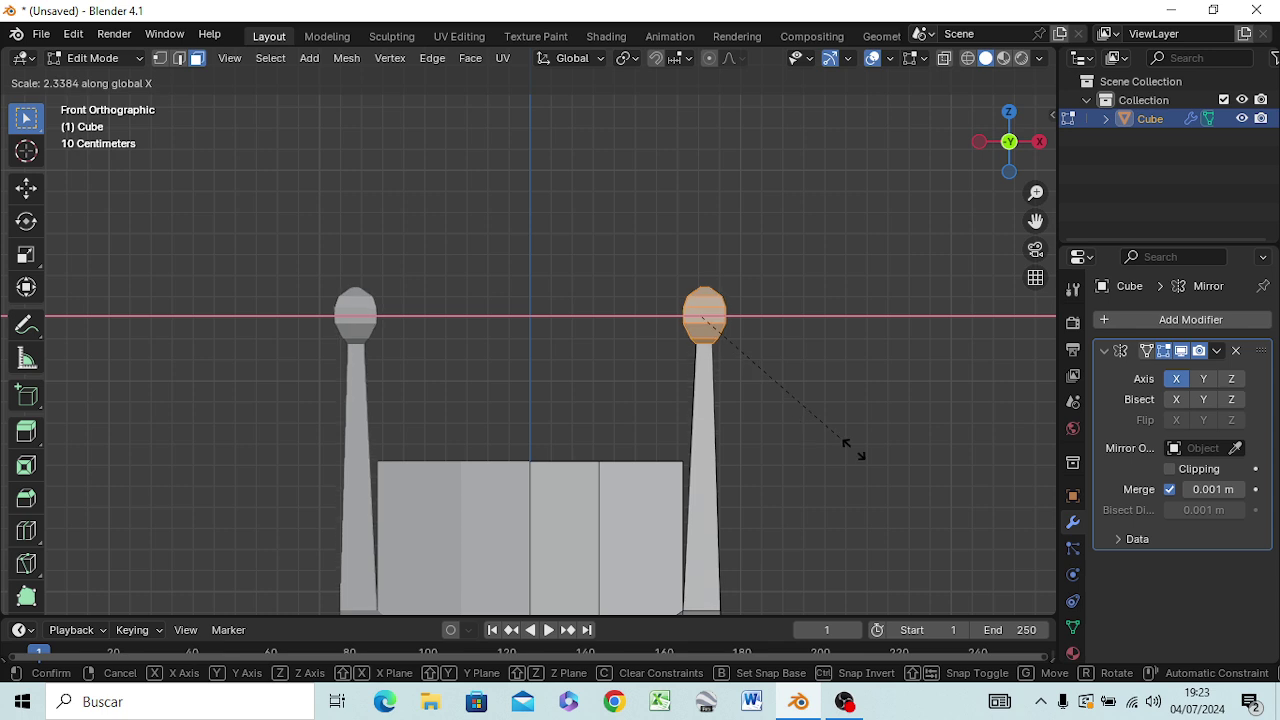
{"action": "left_click", "coordinate": [910, 458]}
{"action": "mouse_move", "coordinate": [891, 457]}
{"action": "middle_mouse_down"}
{"action": "mouse_move", "coordinate": [849, 494]}
{"action": "mouse_move", "coordinate": [600, 520]}
{"action": "mouse_move", "coordinate": [623, 463]}
{"action": "mouse_move", "coordinate": [680, 491]}
{"action": "mouse_move", "coordinate": [670, 554]}
{"action": "middle_mouse_up"}
{"action": "key", "text": "ctrl+1"}
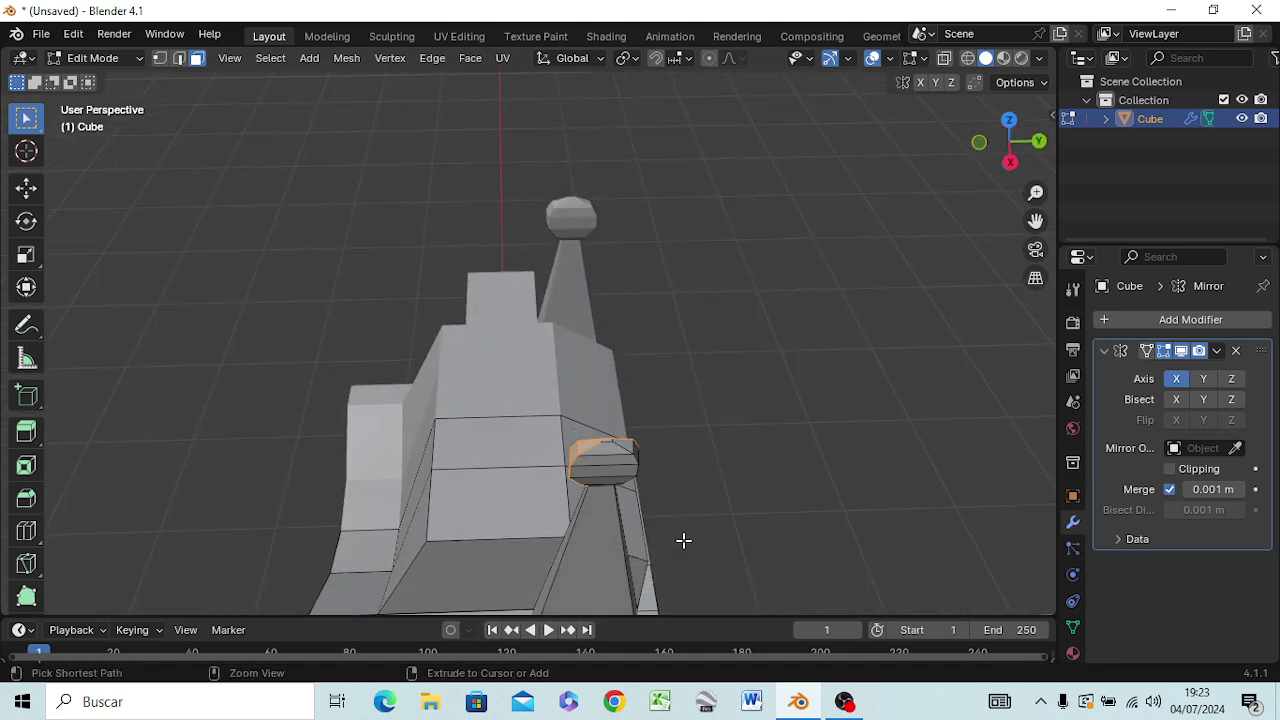
{"action": "mouse_move", "coordinate": [720, 463]}
{"action": "middle_mouse_down"}
{"action": "mouse_move", "coordinate": [725, 497]}
{"action": "mouse_move", "coordinate": [897, 428]}
{"action": "mouse_move", "coordinate": [905, 411]}
{"action": "middle_mouse_up"}
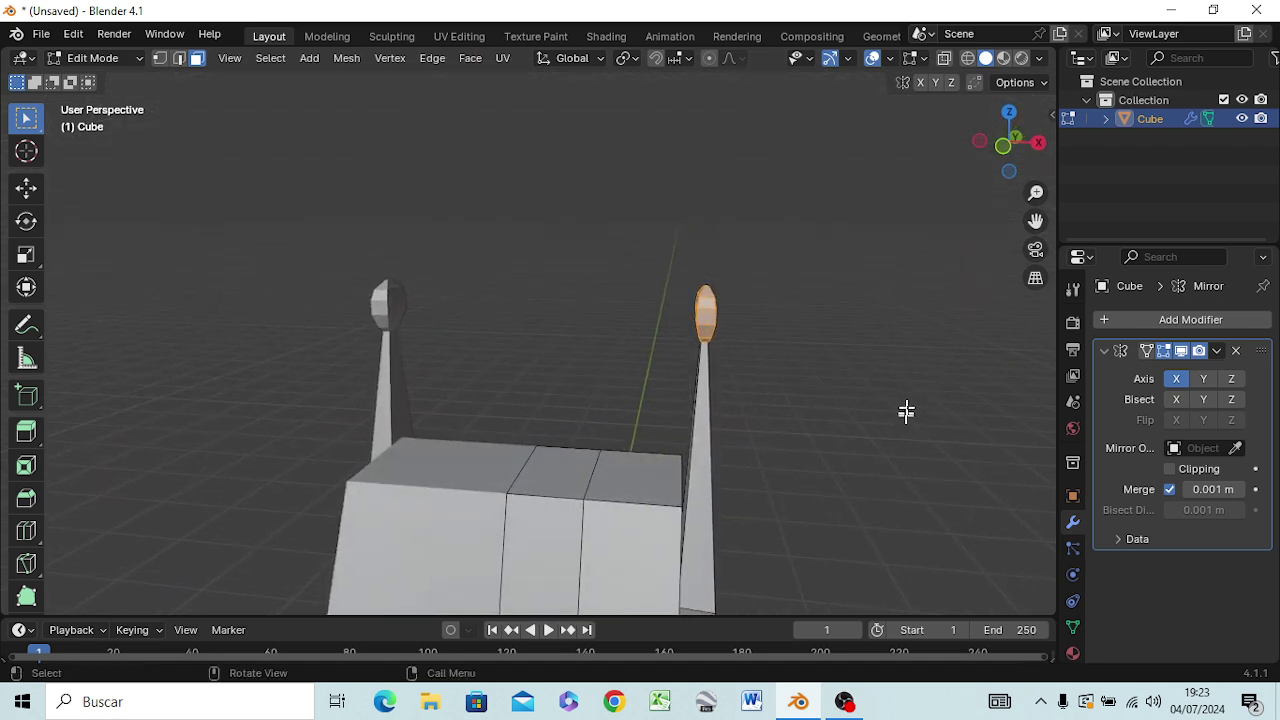
{"action": "left_click", "coordinate": [806, 362]}
{"action": "key", "text": "KP_1"}
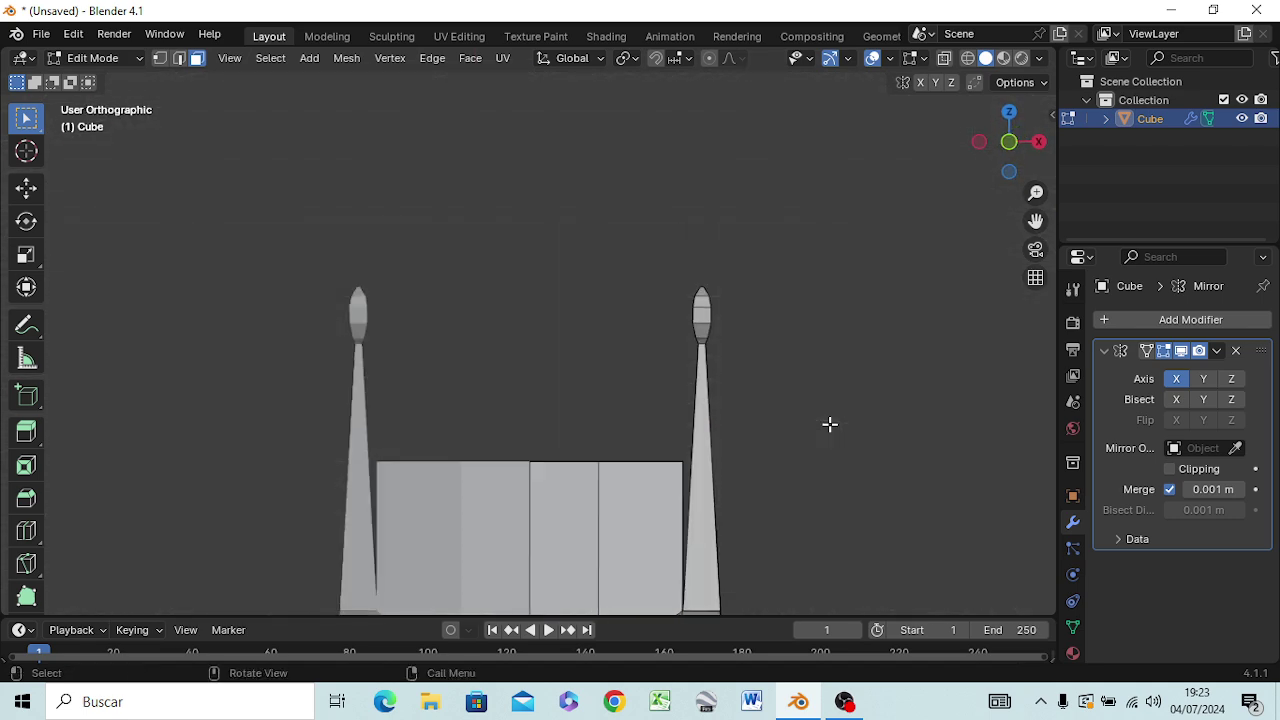
{"action": "scroll", "coordinate": [811, 414], "scroll_direction": "up", "scroll_amount": 3}
- Switch to wireframe shading and select all vertices of the right antenna head
{"action": "scroll", "coordinate": [846, 397], "scroll_direction": "up", "scroll_amount": 1}
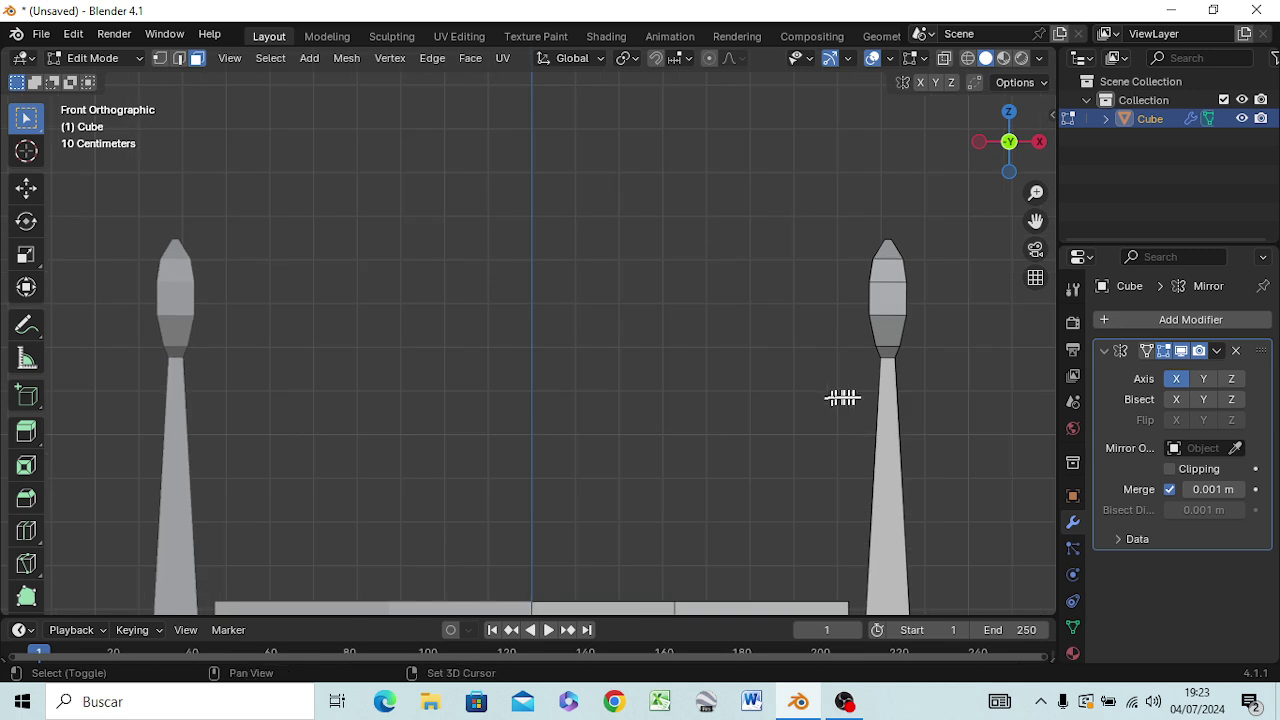
{"action": "mouse_move", "coordinate": [846, 397]}
{"action": "middle_mouse_down", "text": "shift"}
{"action": "mouse_move", "coordinate": [543, 466]}
{"action": "mouse_move", "coordinate": [527, 447]}
{"action": "middle_mouse_up", "text": "shift"}
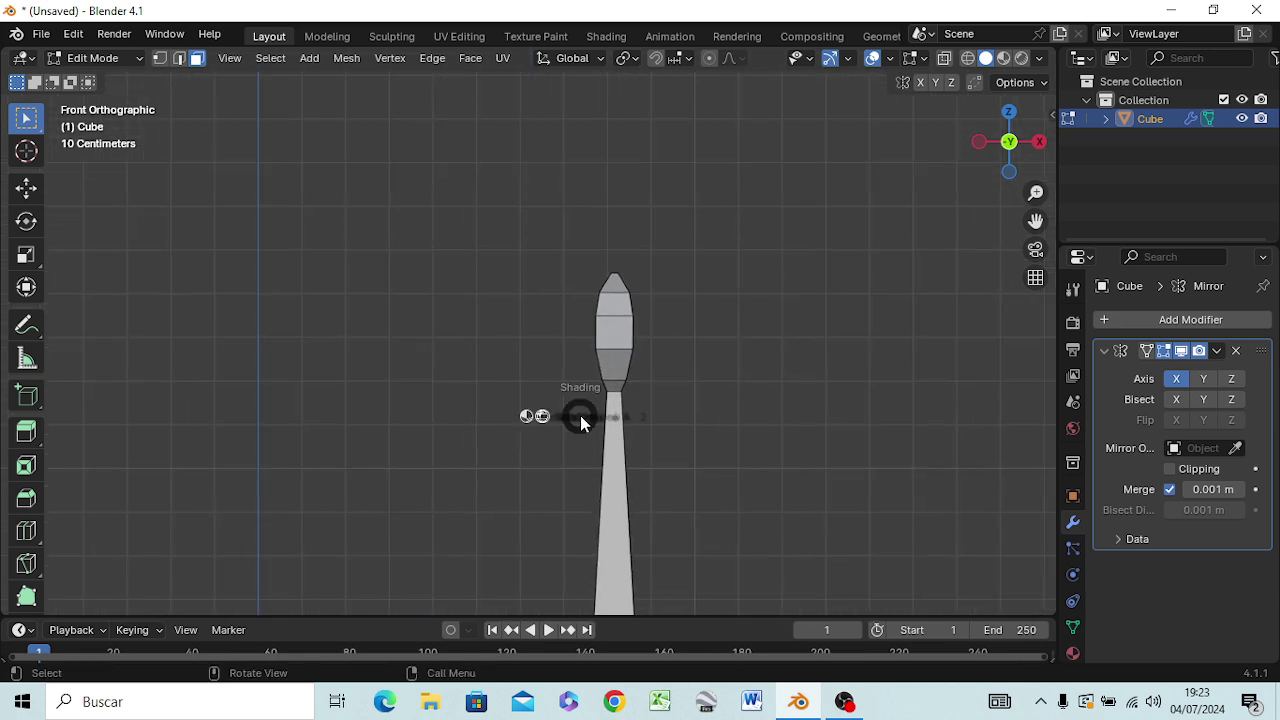
{"action": "left_click", "coordinate": [443, 419]}
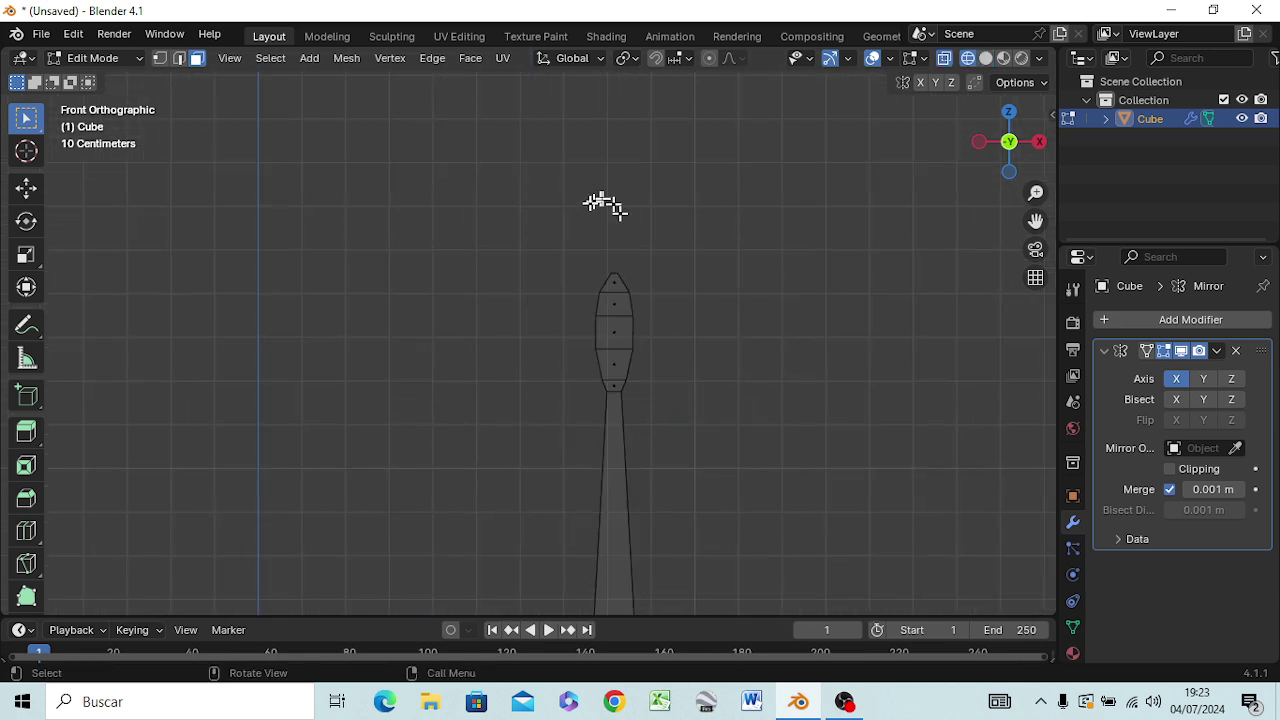
{"action": "left_click_drag", "start_coordinate": [550, 227], "coordinate": [657, 386]}
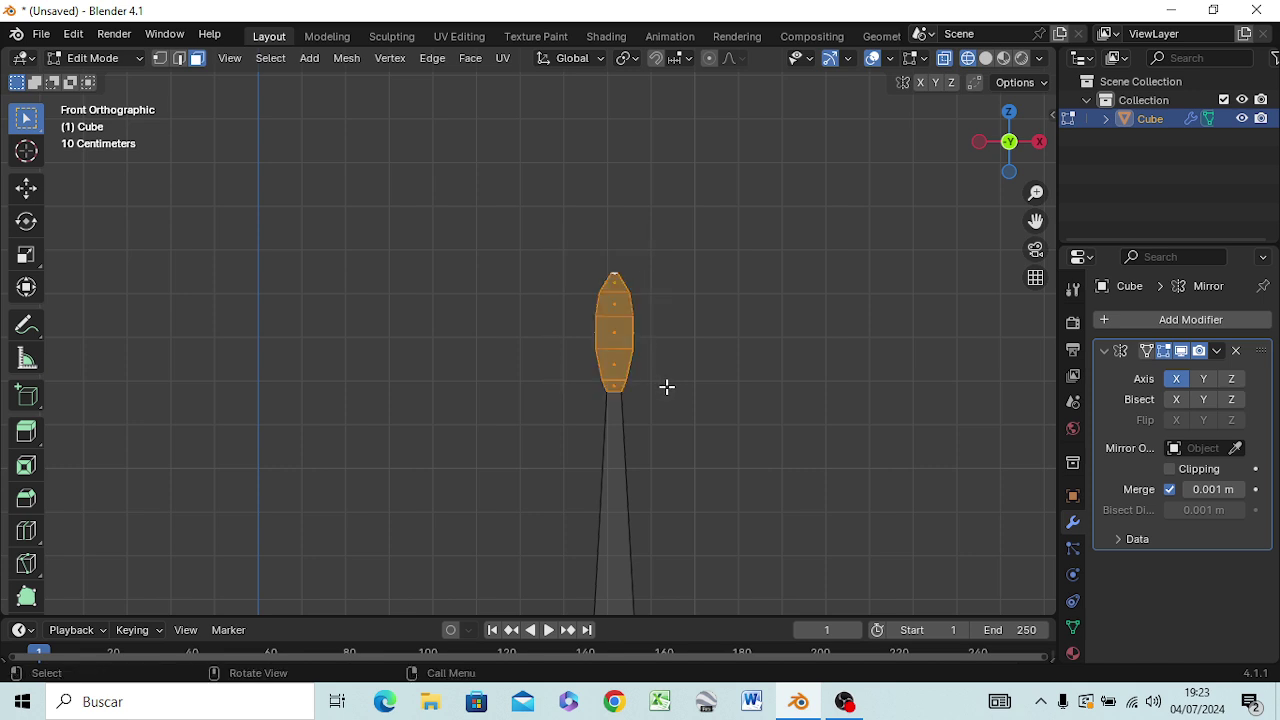
{"action": "key", "text": "1"}
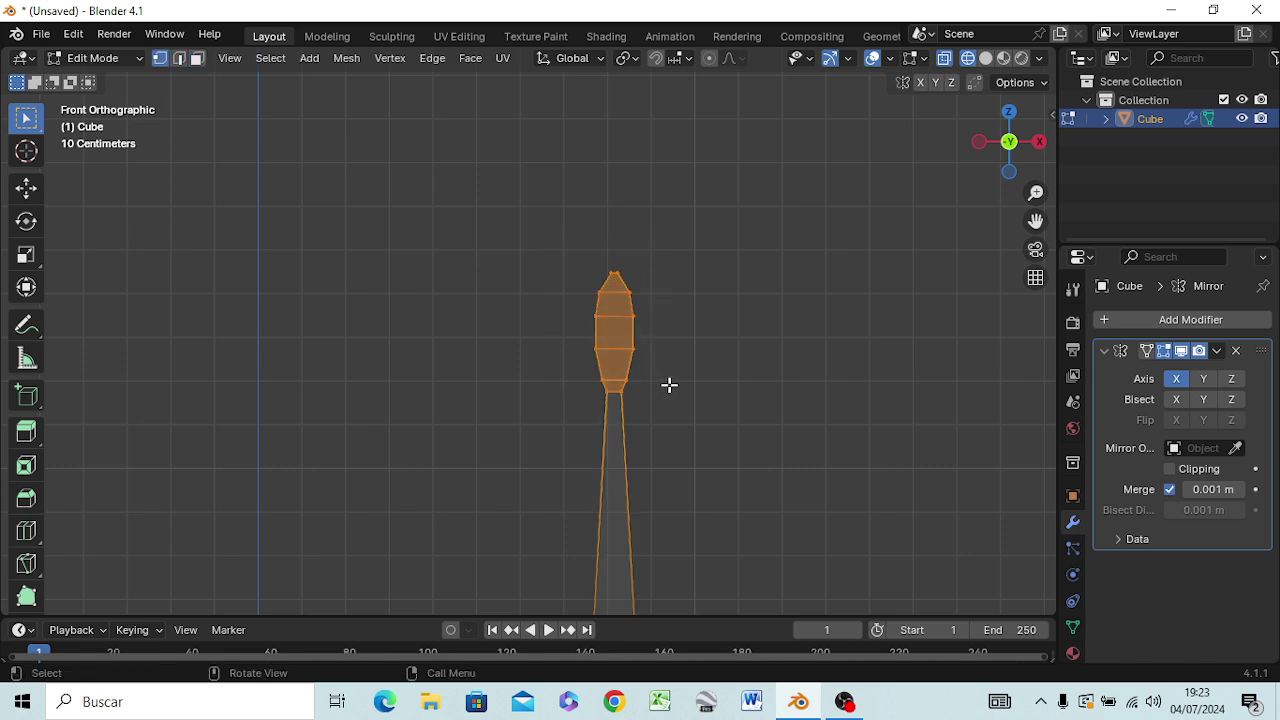
{"action": "left_click", "coordinate": [562, 265]}
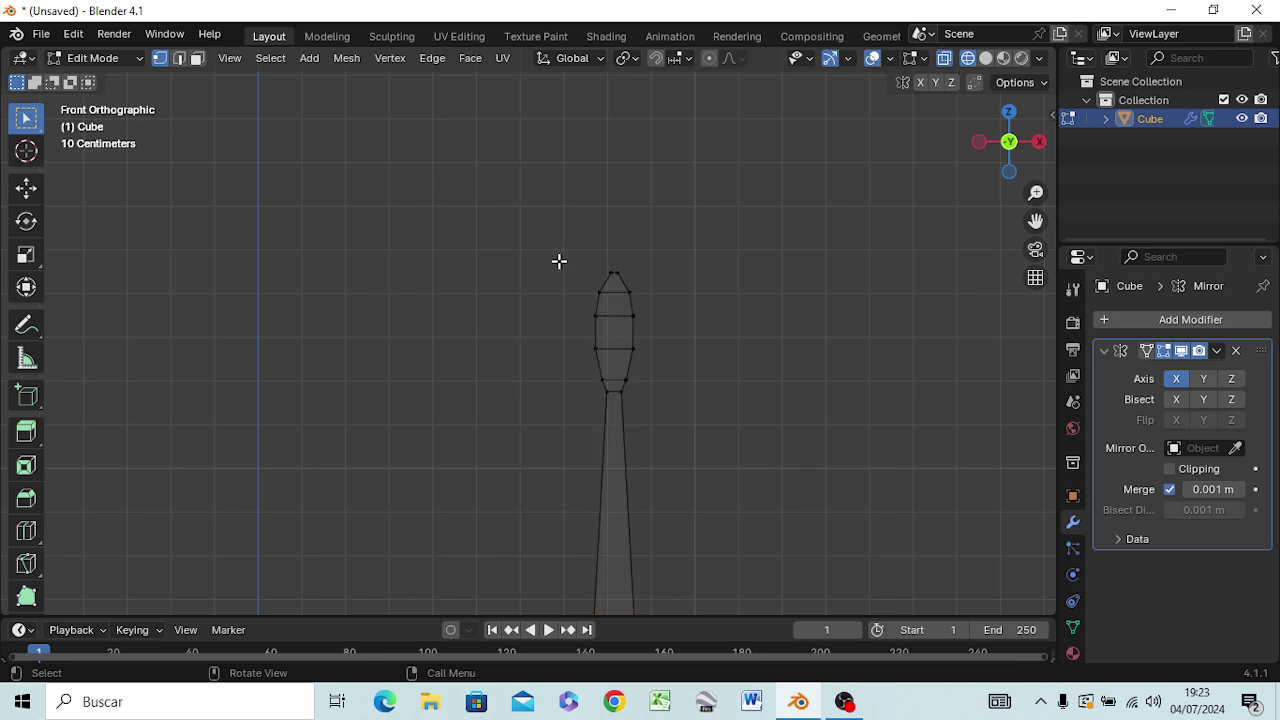
{"action": "mouse_move", "coordinate": [522, 213]}
{"action": "left_mouse_down"}
{"action": "mouse_move", "coordinate": [592, 322]}
{"action": "mouse_move", "coordinate": [670, 383]}
{"action": "left_mouse_up"}
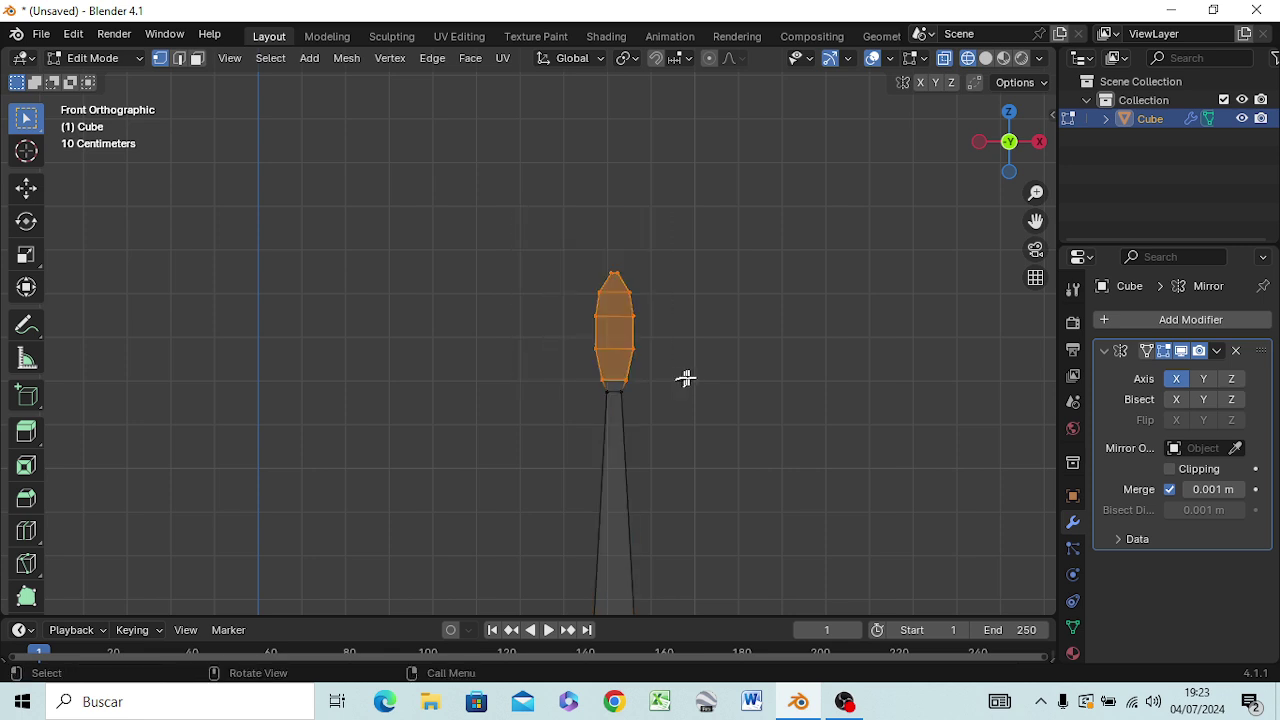
- Scale the antenna head along X to widen it into a rounder knob
{"action": "key", "text": "s"}
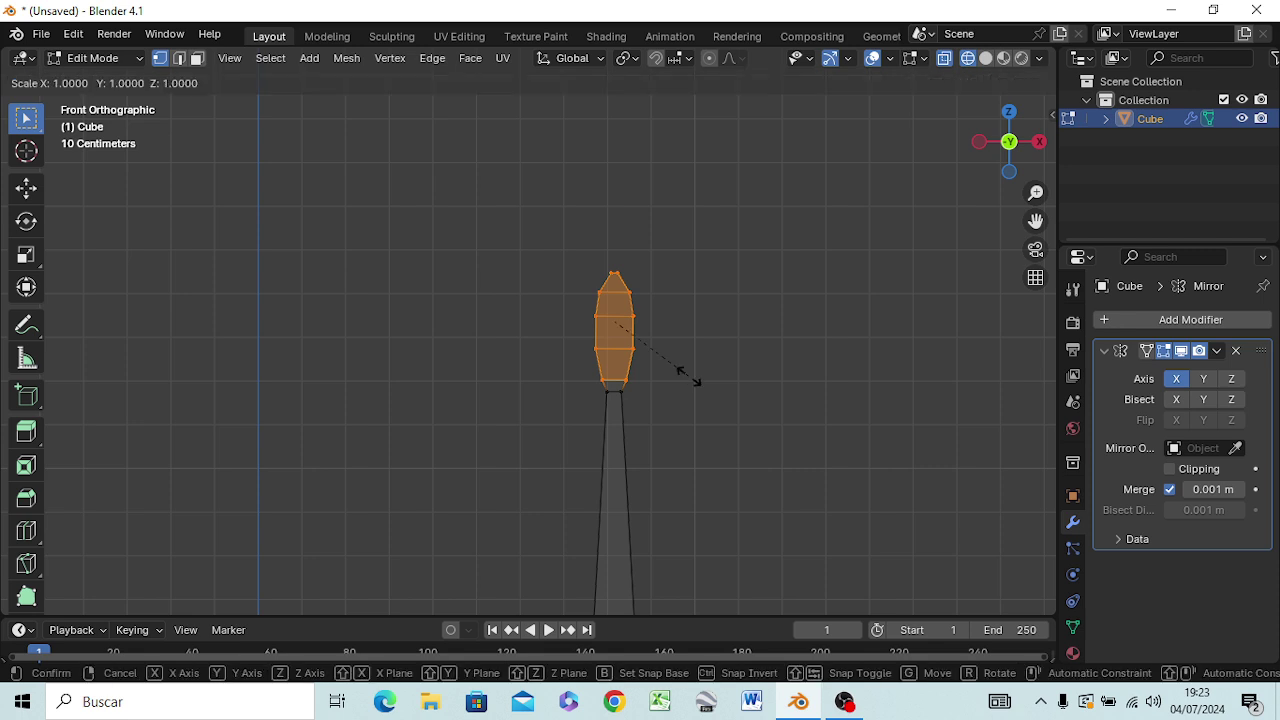
{"action": "key", "text": "x"}
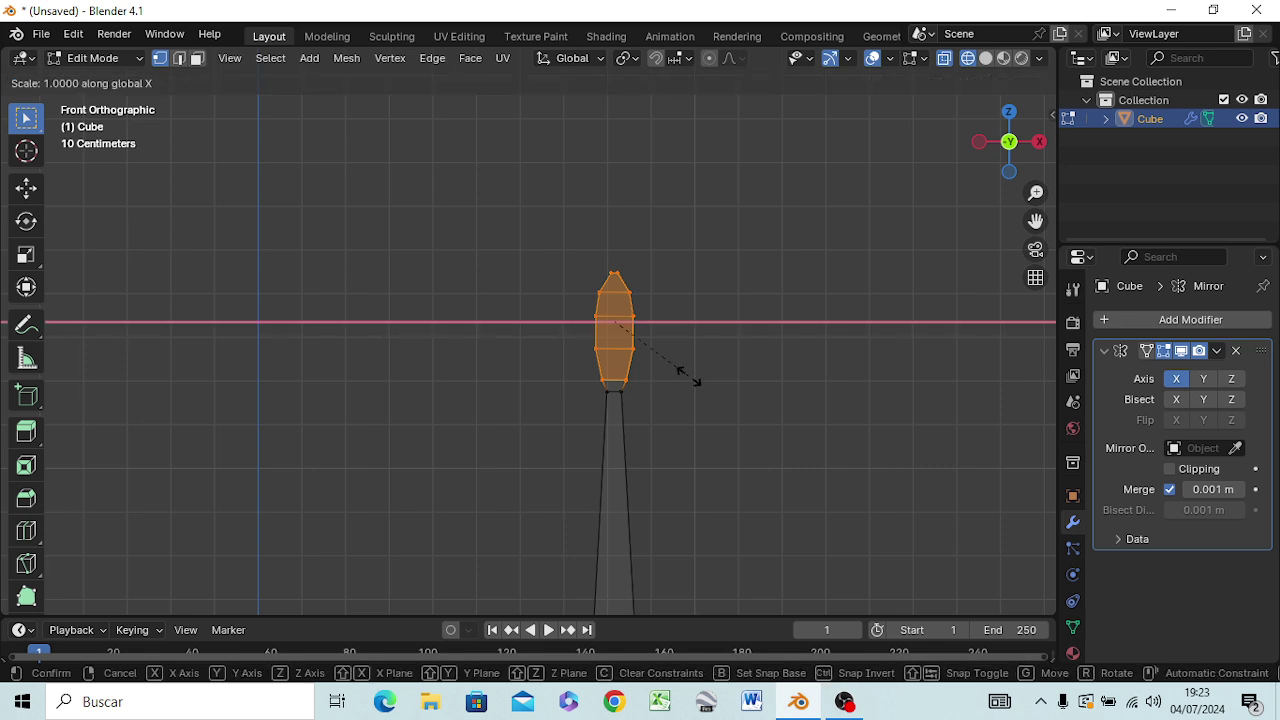
{"action": "left_click", "coordinate": [880, 425]}
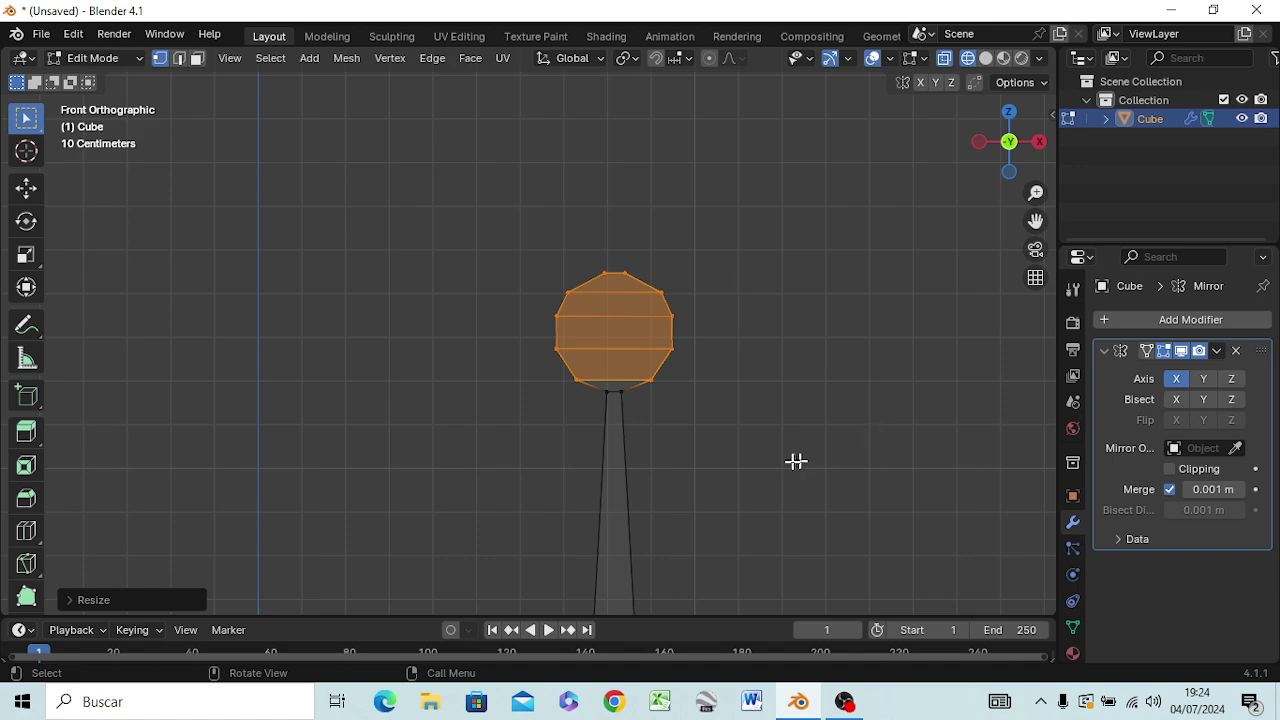
- Try a bevel on the antenna head, inspect it, then undo the bevel
{"action": "mouse_move", "coordinate": [797, 460]}
{"action": "middle_mouse_down"}
{"action": "mouse_move", "coordinate": [751, 509]}
{"action": "mouse_move", "coordinate": [560, 548]}
{"action": "mouse_move", "coordinate": [551, 451]}
{"action": "mouse_move", "coordinate": [503, 486]}
{"action": "mouse_move", "coordinate": [571, 514]}
{"action": "mouse_move", "coordinate": [672, 485]}
{"action": "mouse_move", "coordinate": [663, 563]}
{"action": "mouse_move", "coordinate": [640, 586]}
{"action": "mouse_move", "coordinate": [586, 63]}
{"action": "mouse_move", "coordinate": [550, 58]}
{"action": "middle_mouse_up"}
{"action": "mouse_move", "coordinate": [558, 592]}
{"action": "middle_mouse_down"}
{"action": "mouse_move", "coordinate": [629, 443]}
{"action": "mouse_move", "coordinate": [729, 429]}
{"action": "mouse_move", "coordinate": [731, 486]}
{"action": "mouse_move", "coordinate": [743, 460]}
{"action": "middle_mouse_up"}
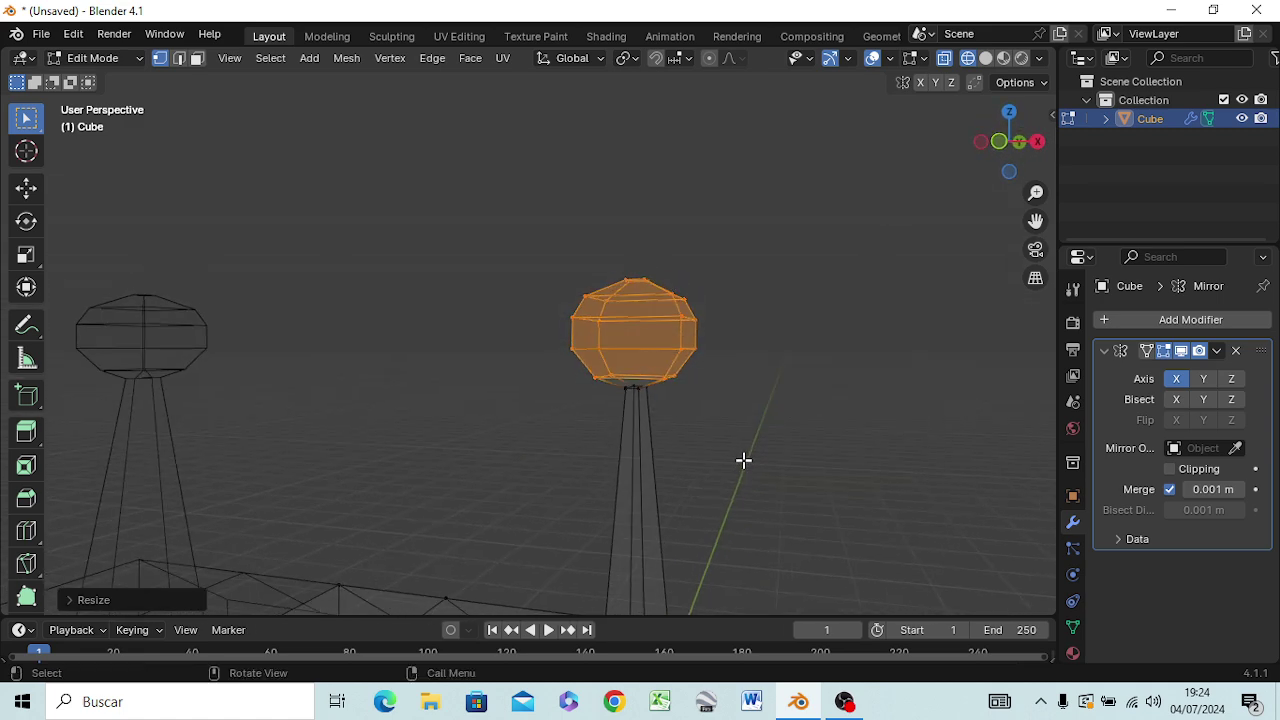
{"action": "key", "text": "ctrl+b"}
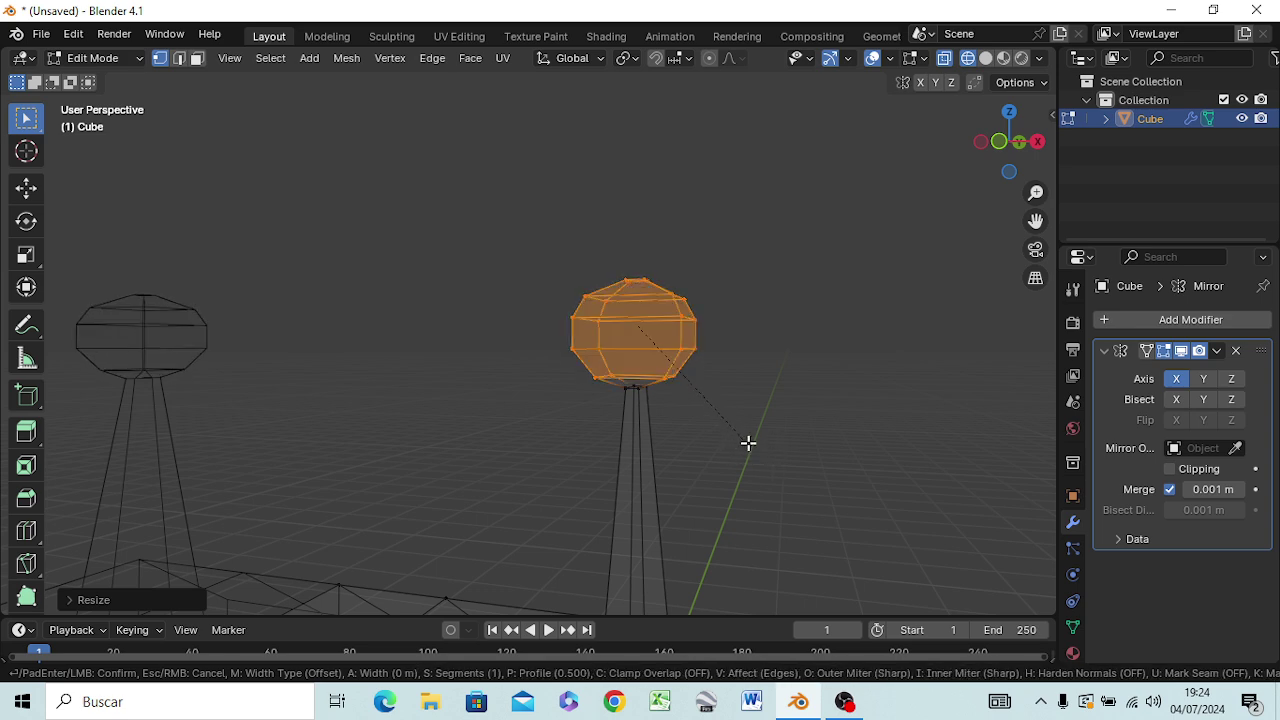
{"action": "scroll", "coordinate": [755, 444], "scroll_direction": "up", "scroll_amount": 2}
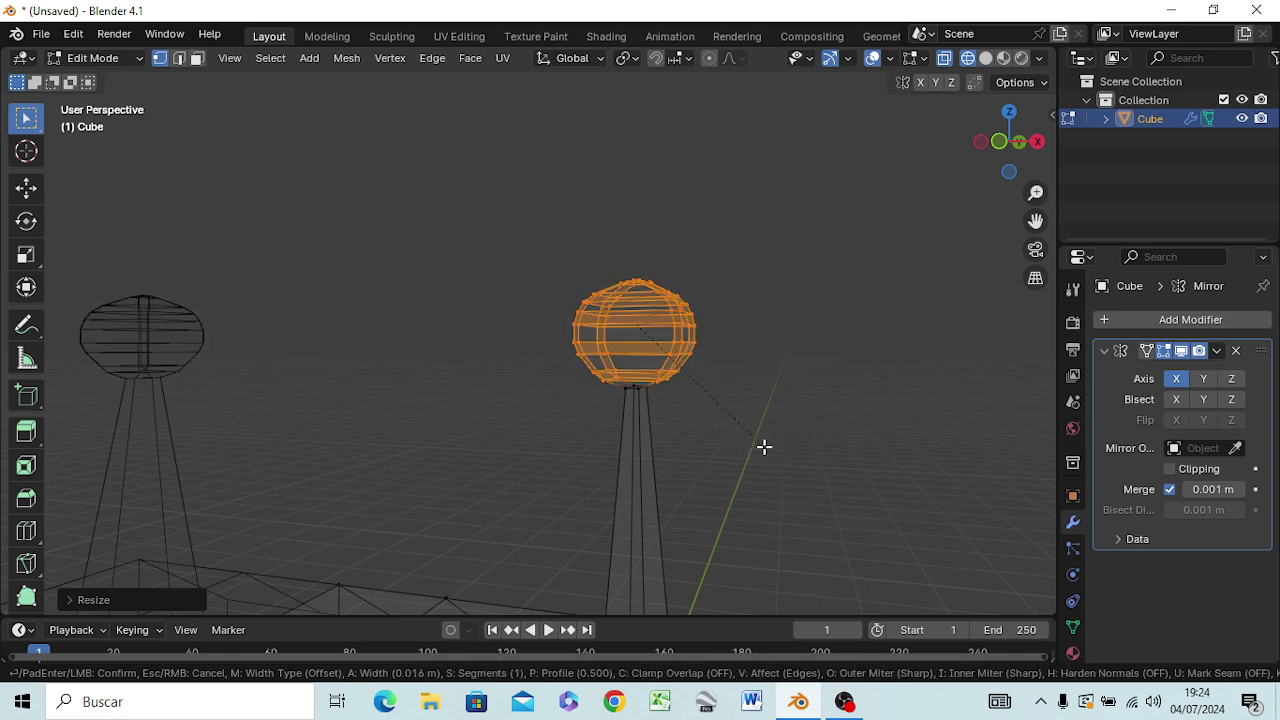
{"action": "left_click", "coordinate": [764, 447]}
{"action": "mouse_move", "coordinate": [737, 500]}
{"action": "middle_mouse_down"}
{"action": "mouse_move", "coordinate": [497, 532]}
{"action": "mouse_move", "coordinate": [408, 528]}
{"action": "middle_mouse_up"}
{"action": "key", "text": "ctrl+z"}
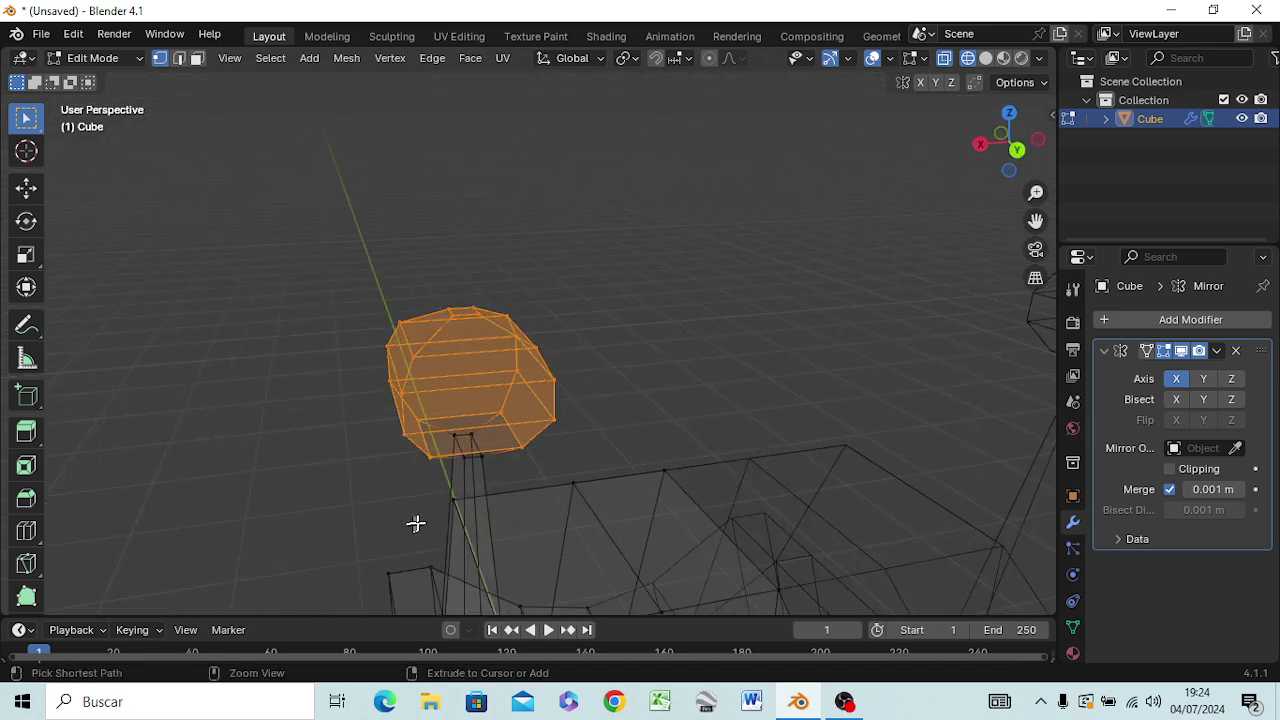
- Deselect the head and view the whole character with both antennae
{"action": "left_click", "coordinate": [712, 380]}
{"action": "mouse_move", "coordinate": [563, 419]}
{"action": "middle_mouse_down"}
{"action": "mouse_move", "coordinate": [557, 471]}
{"action": "mouse_move", "coordinate": [971, 389]}
{"action": "mouse_move", "coordinate": [943, 429]}
{"action": "mouse_move", "coordinate": [815, 437]}
{"action": "middle_mouse_up"}
{"action": "scroll", "coordinate": [815, 440], "scroll_direction": "down", "scroll_amount": 5}
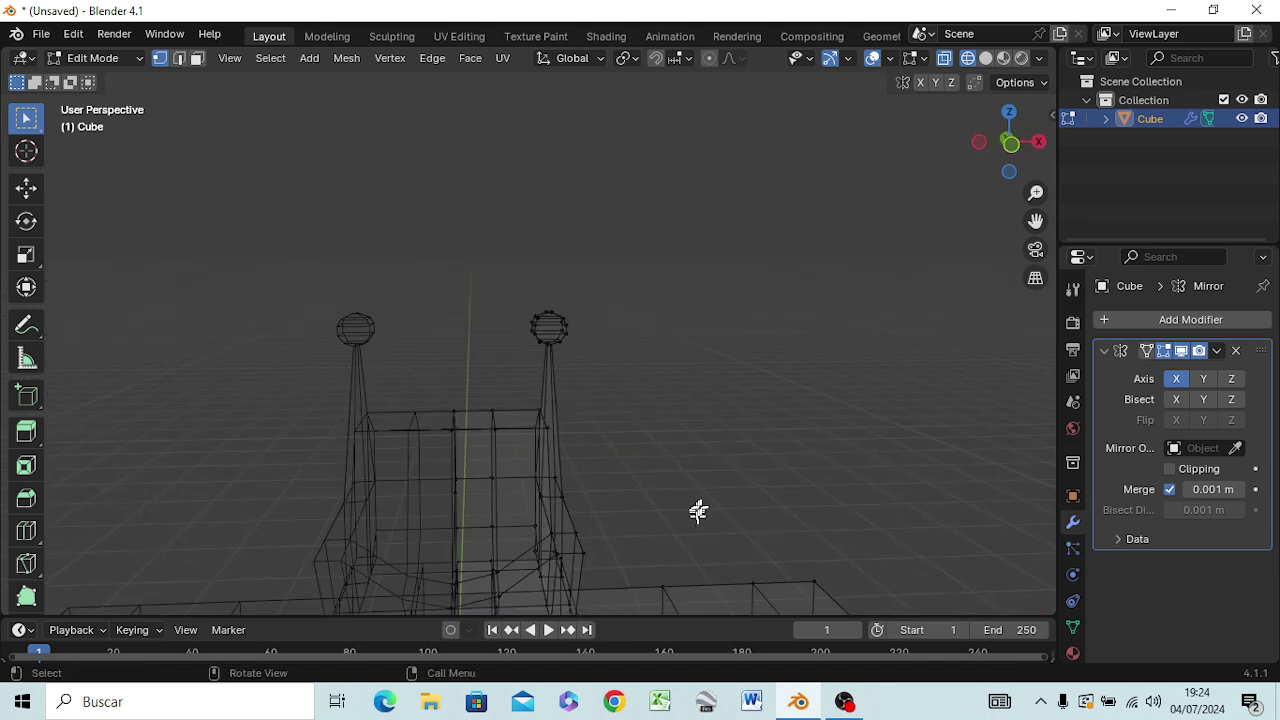
{"action": "mouse_move", "coordinate": [694, 511]}
{"action": "middle_mouse_down"}
{"action": "mouse_move", "coordinate": [711, 442]}
{"action": "mouse_move", "coordinate": [704, 495]}
{"action": "middle_mouse_up"}
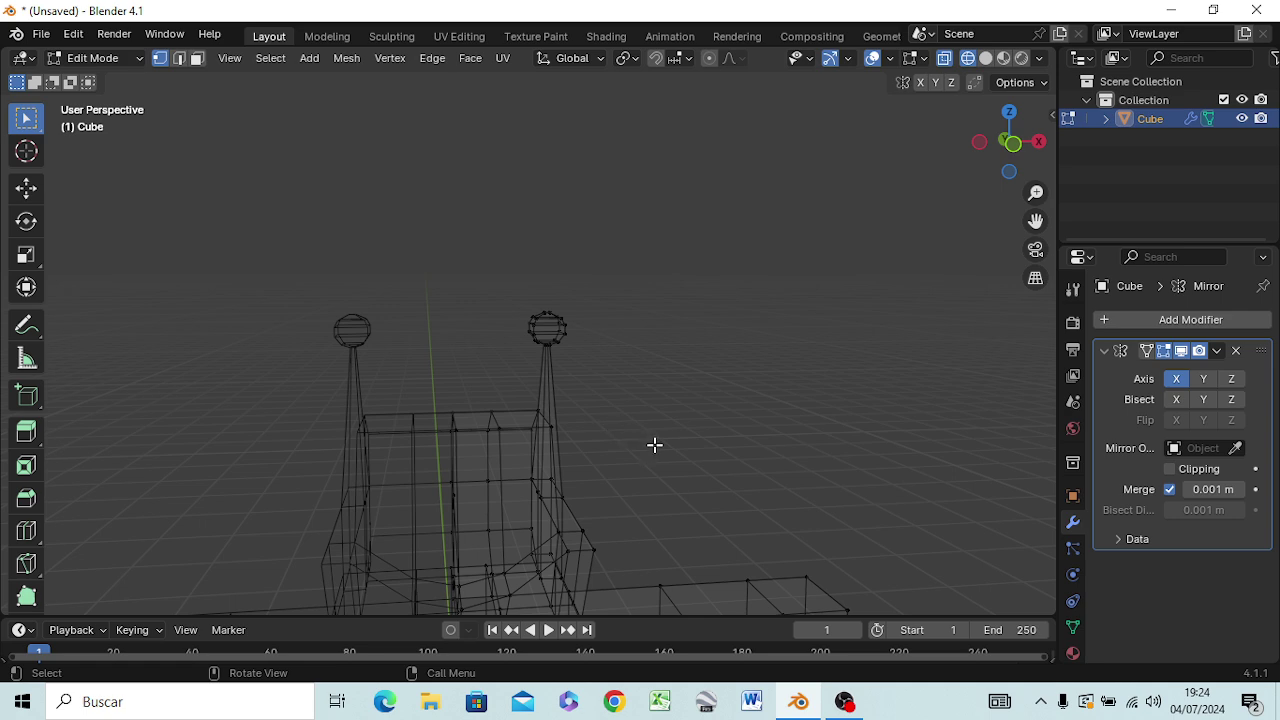
- Switch the viewport to Solid shading and orbit around to face the head
{"action": "key", "text": "z"}
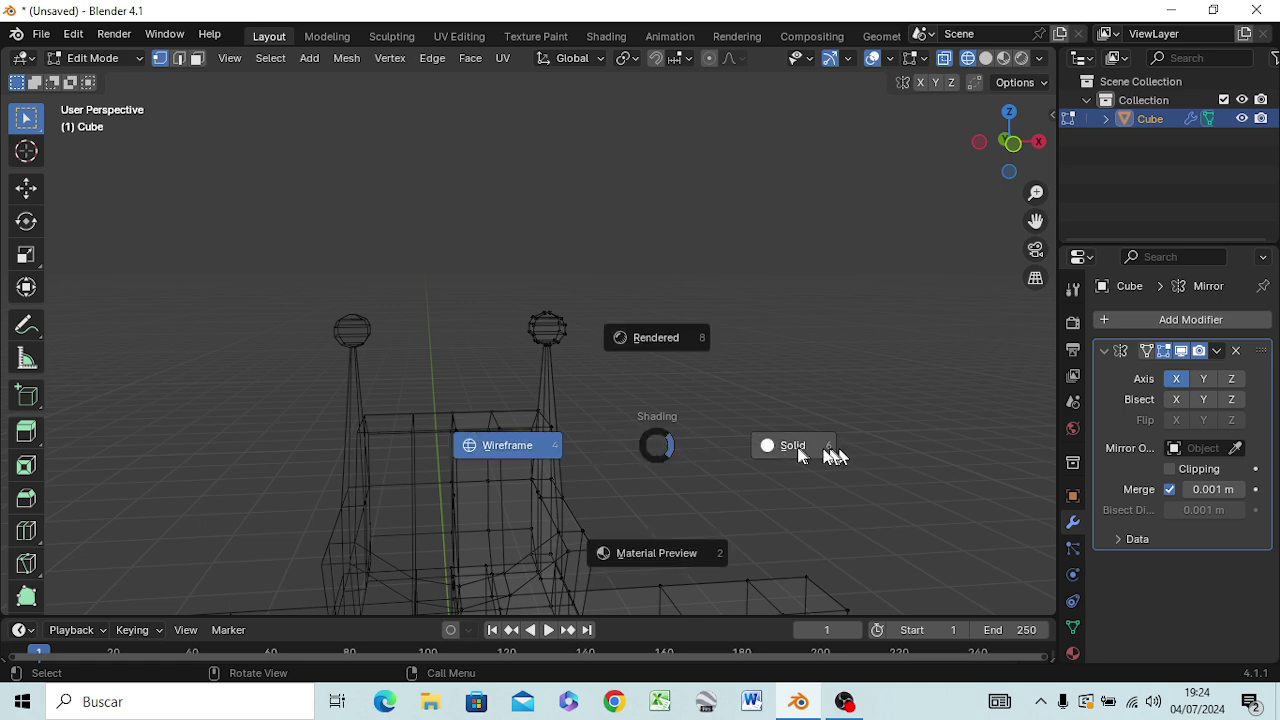
{"action": "left_click", "coordinate": [795, 447]}
{"action": "mouse_move", "coordinate": [594, 514]}
{"action": "middle_mouse_down"}
{"action": "mouse_move", "coordinate": [455, 430]}
{"action": "mouse_move", "coordinate": [465, 493]}
{"action": "mouse_move", "coordinate": [657, 583]}
{"action": "mouse_move", "coordinate": [737, 486]}
{"action": "mouse_move", "coordinate": [594, 517]}
{"action": "mouse_move", "coordinate": [578, 527]}
{"action": "mouse_move", "coordinate": [650, 540]}
{"action": "mouse_move", "coordinate": [535, 580]}
{"action": "mouse_move", "coordinate": [349, 591]}
{"action": "mouse_move", "coordinate": [266, 571]}
{"action": "mouse_move", "coordinate": [620, 479]}
{"action": "mouse_move", "coordinate": [714, 514]}
{"action": "mouse_move", "coordinate": [671, 543]}
{"action": "mouse_move", "coordinate": [497, 519]}
{"action": "middle_mouse_up"}
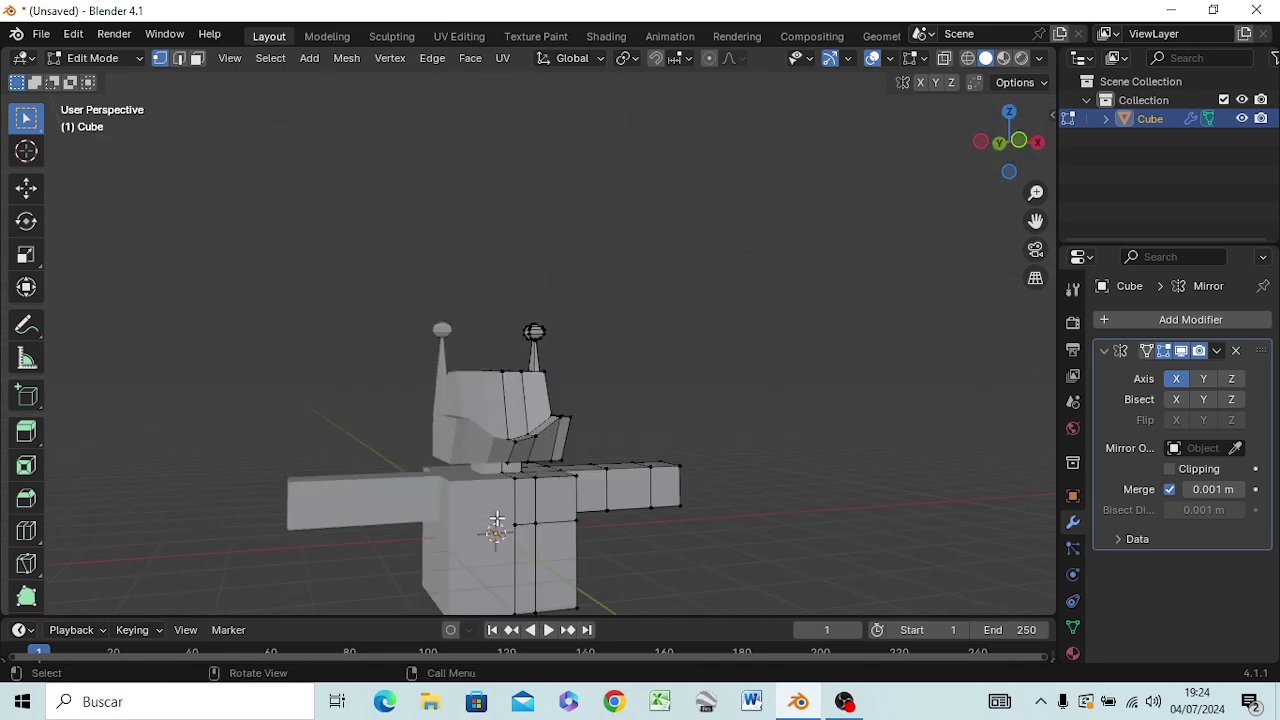
{"action": "scroll", "coordinate": [497, 519], "scroll_direction": "up", "scroll_amount": 2}
{"action": "scroll", "coordinate": [497, 517], "scroll_direction": "up", "scroll_amount": 2}
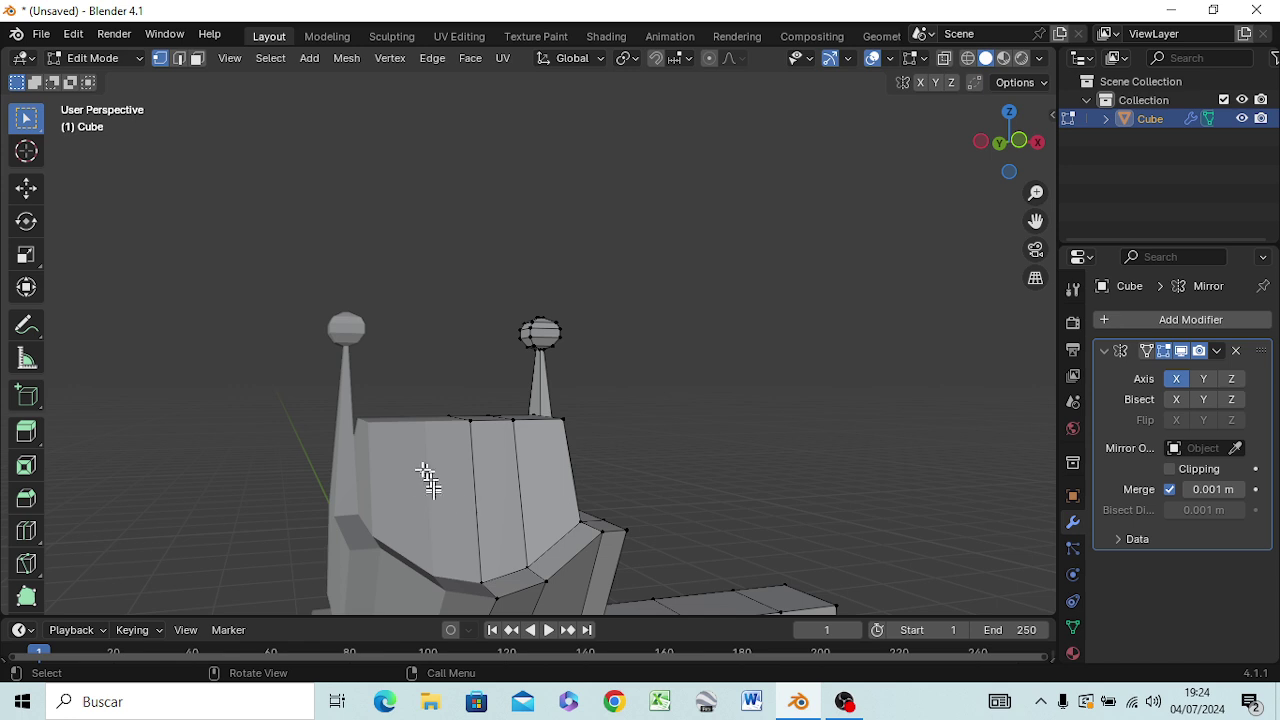
{"action": "middle_click_drag", "start_coordinate": [554, 476], "coordinate": [512, 483]}
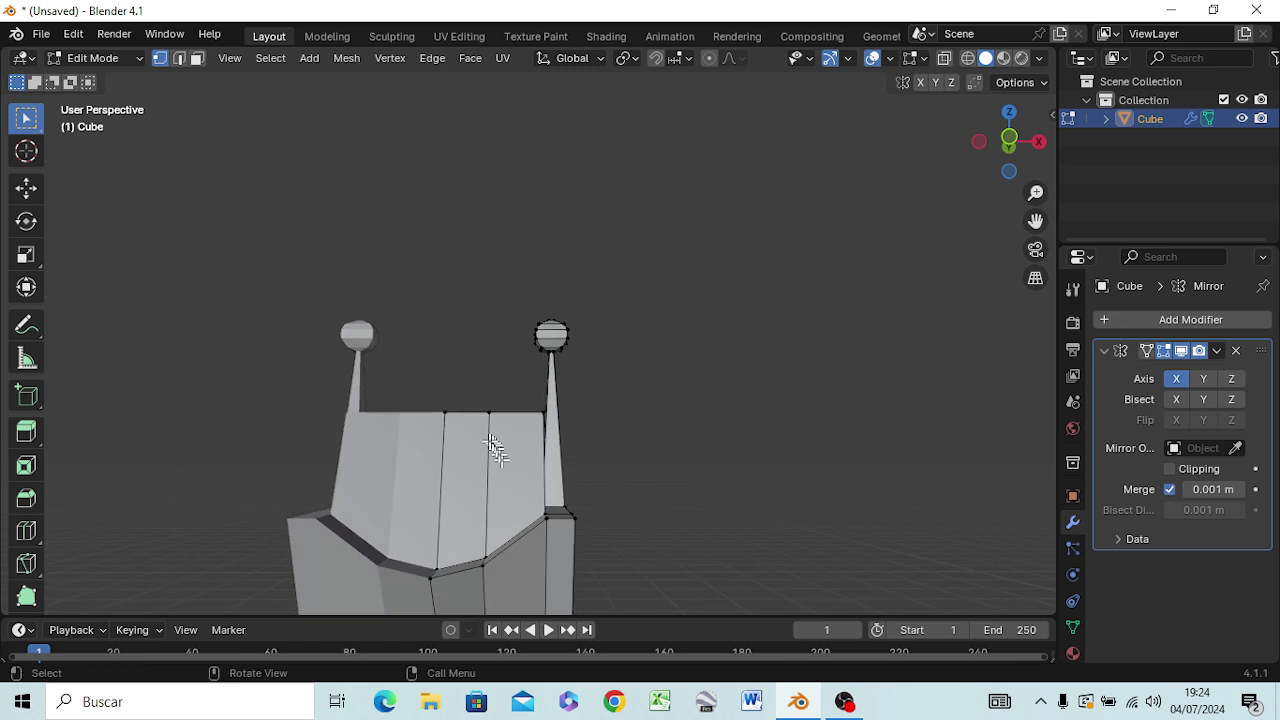
{"action": "middle_click_drag", "start_coordinate": [513, 483], "coordinate": [523, 474]}
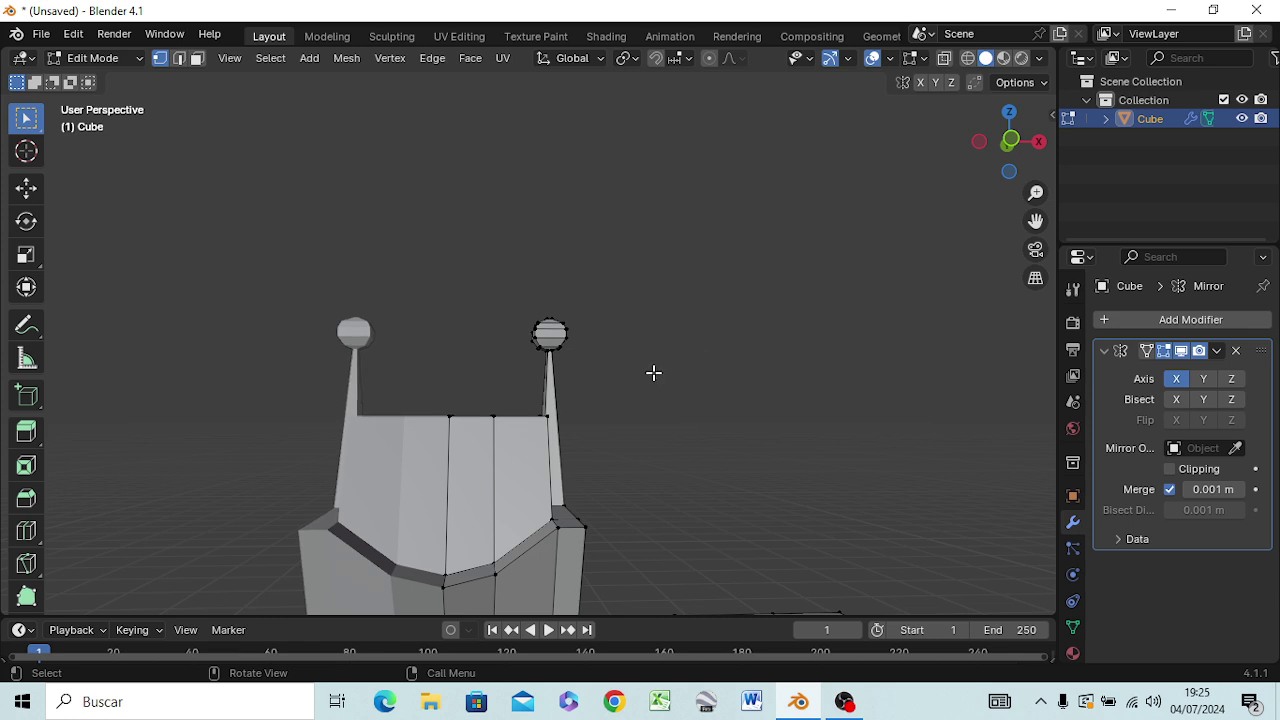
- Snap to Front Orthographic centred on the head, ending in vertex select mode
{"action": "key", "text": "3"}
{"action": "scroll", "coordinate": [465, 455], "scroll_direction": "up", "scroll_amount": 2}
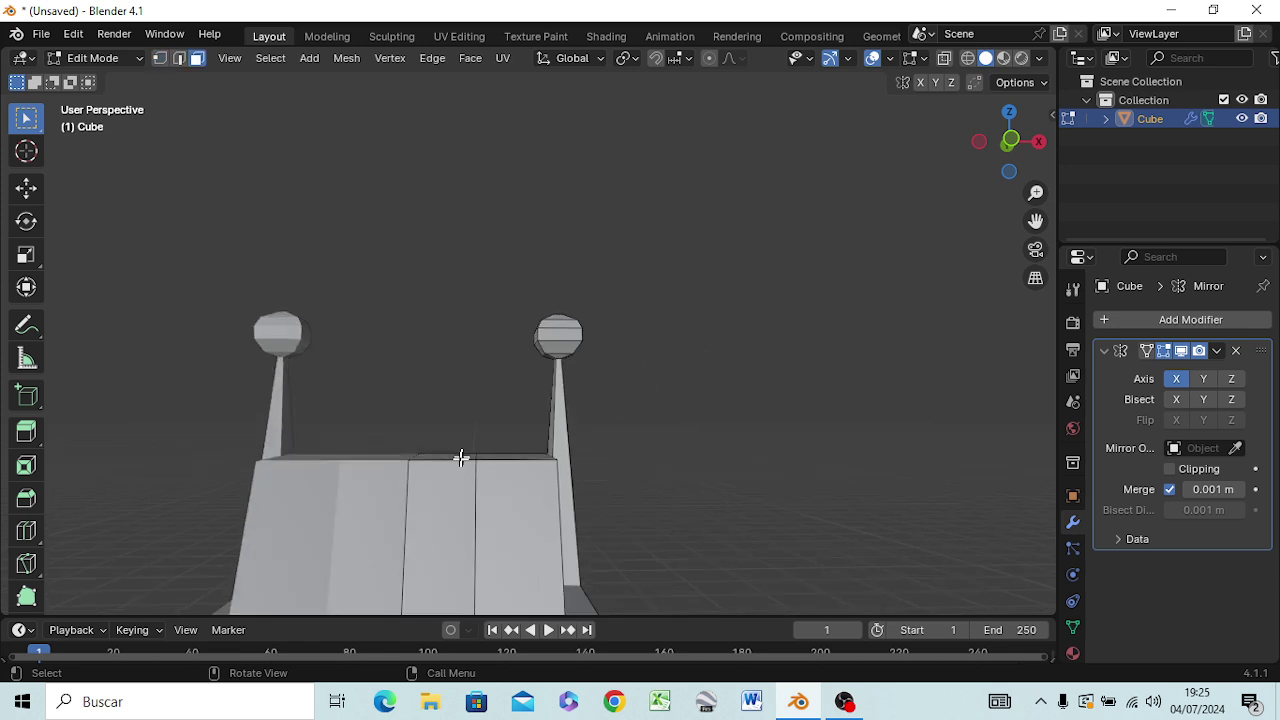
{"action": "key", "text": "KP_1"}
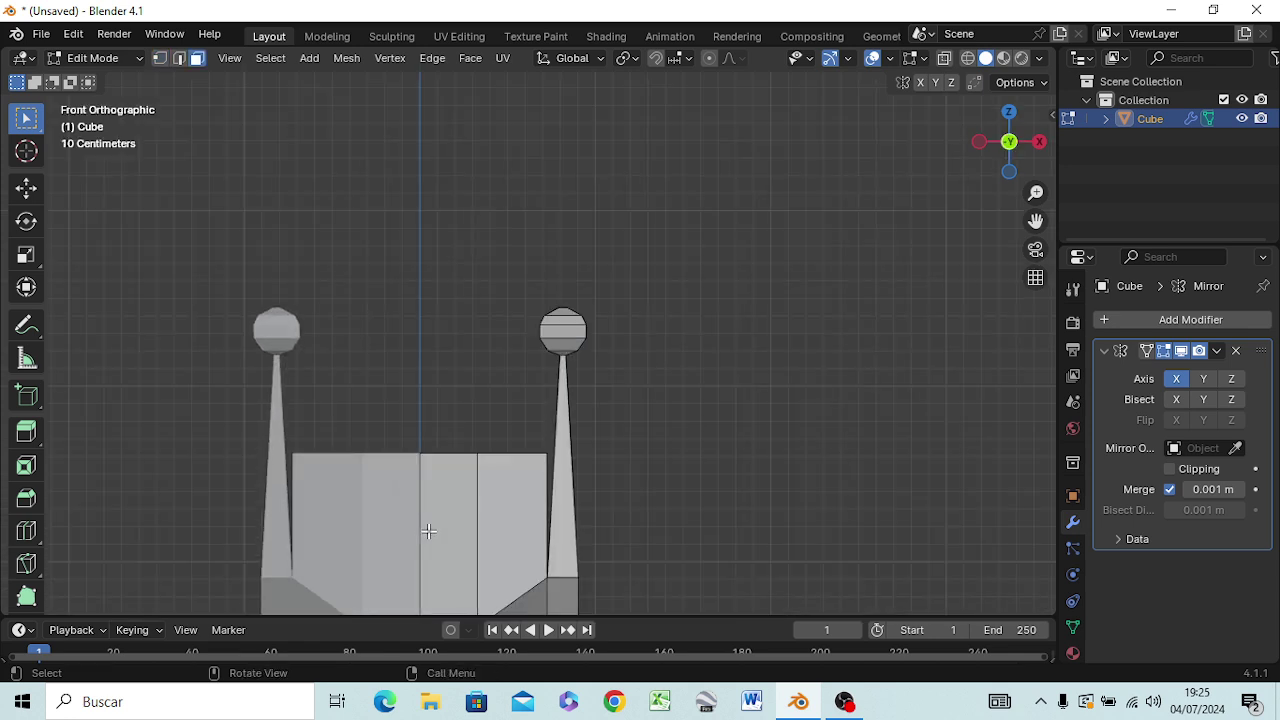
{"action": "middle_click_drag", "start_coordinate": [422, 531], "coordinate": [508, 379], "text": "shift"}
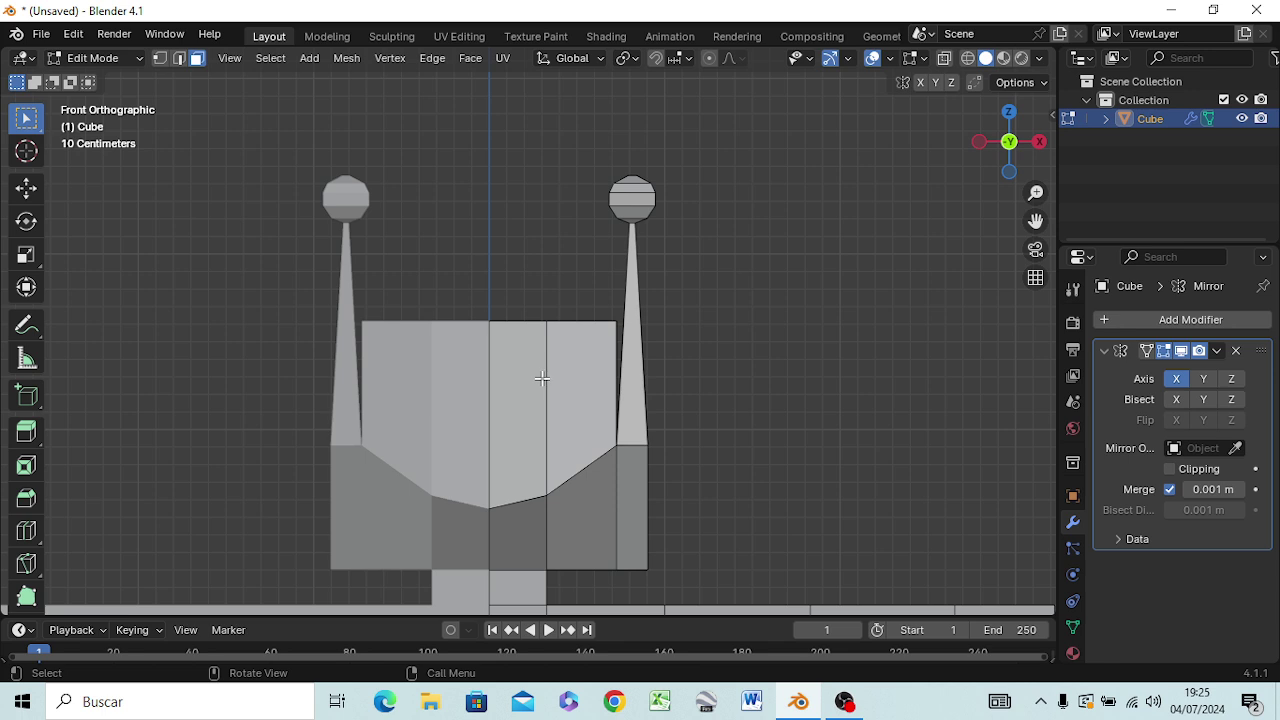
{"action": "key", "text": "1"}
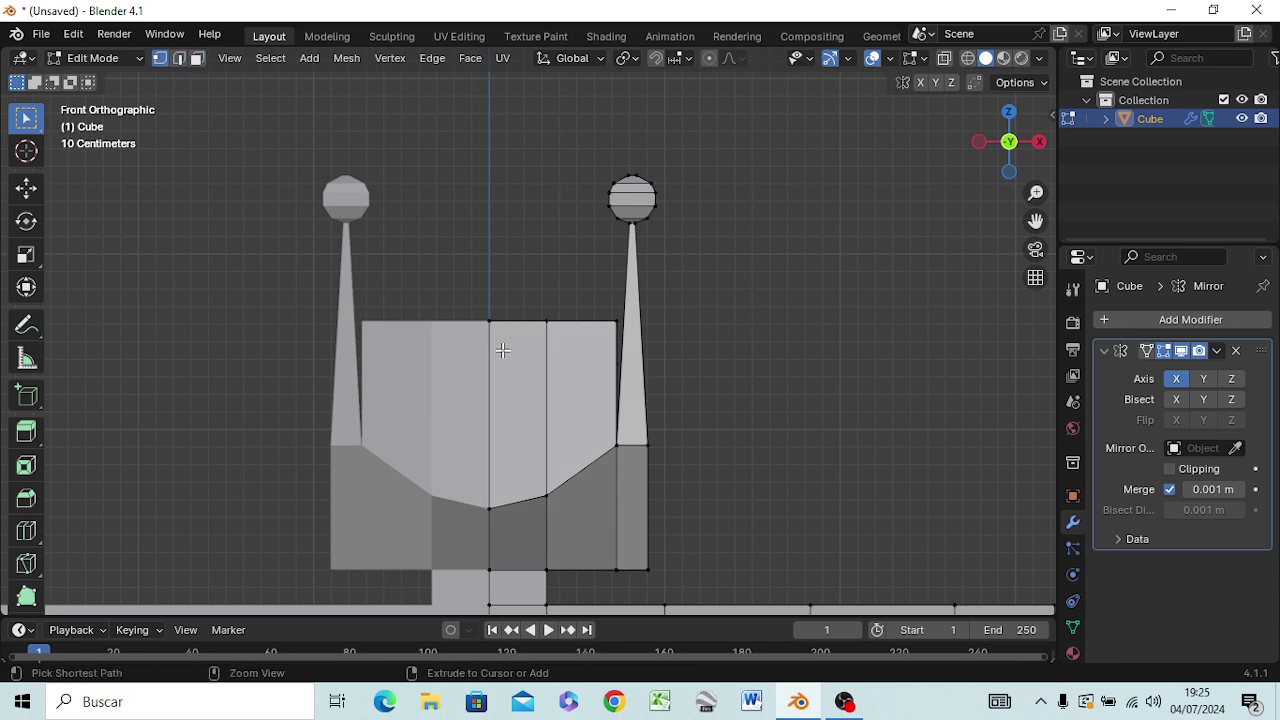
- Add two horizontal loop cuts across the head's front face
{"action": "key", "text": "ctrl+r"}
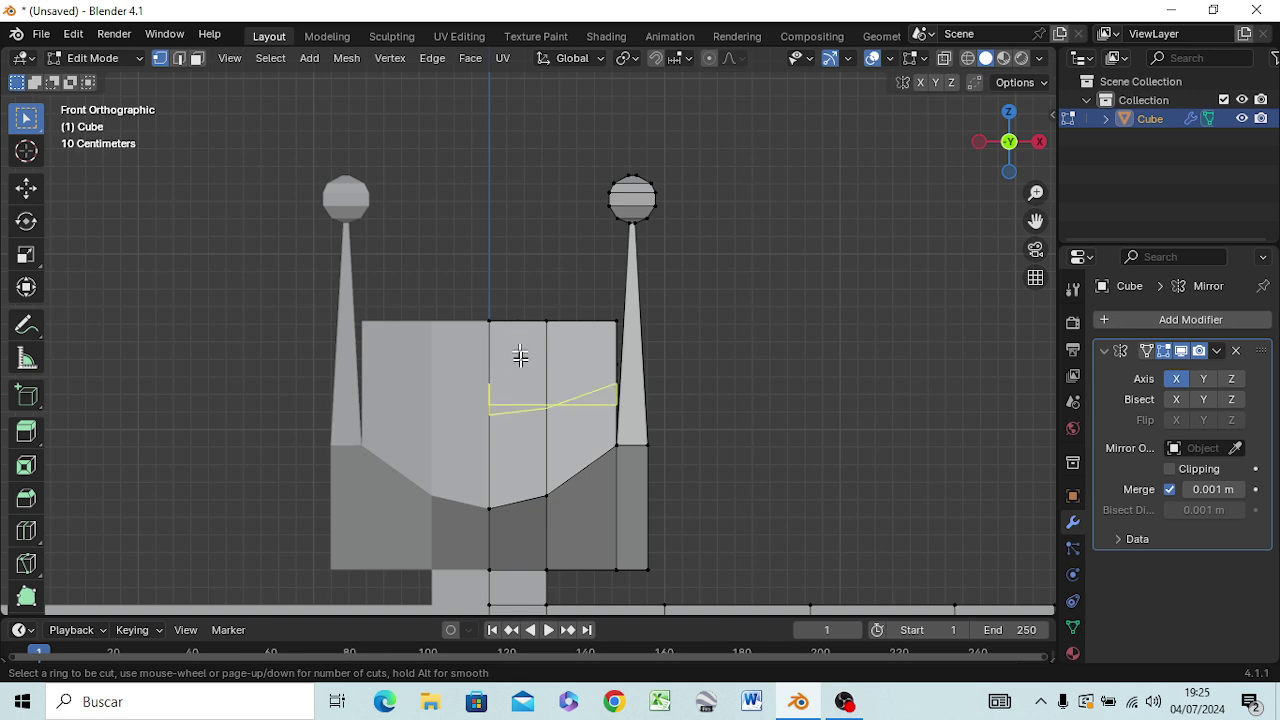
{"action": "left_click", "coordinate": [497, 370]}
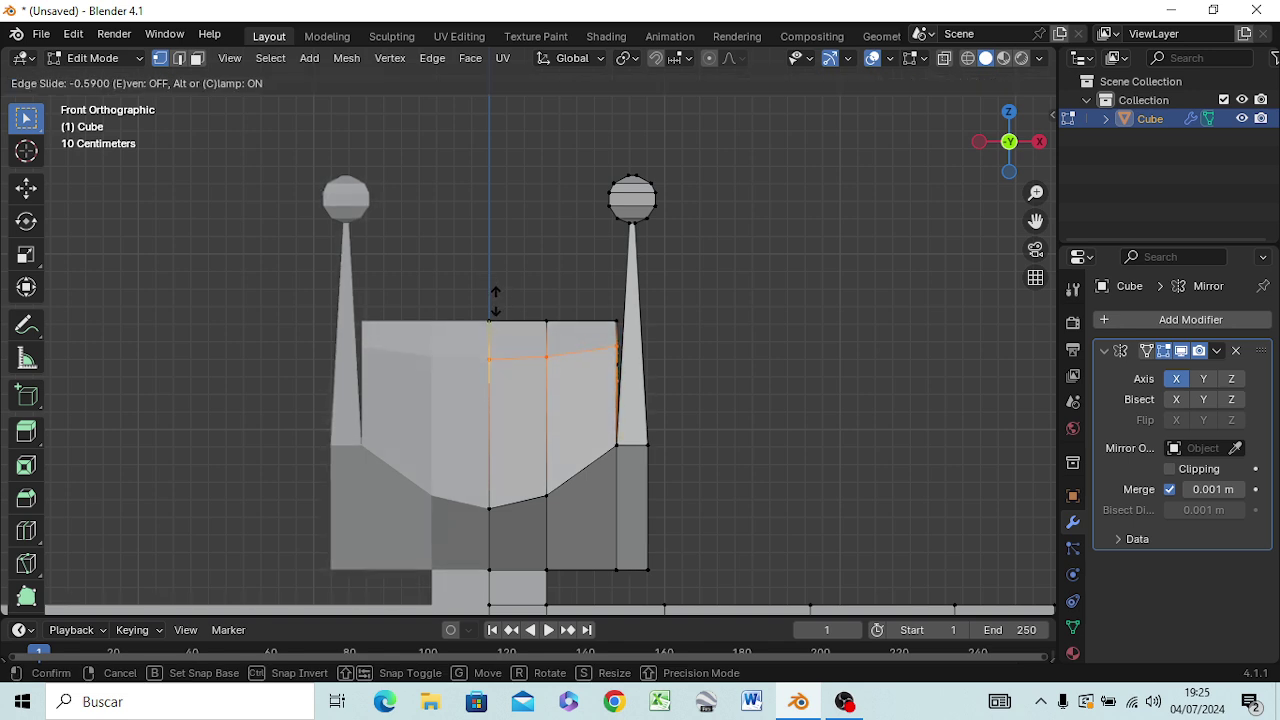
{"action": "left_click", "coordinate": [495, 307]}
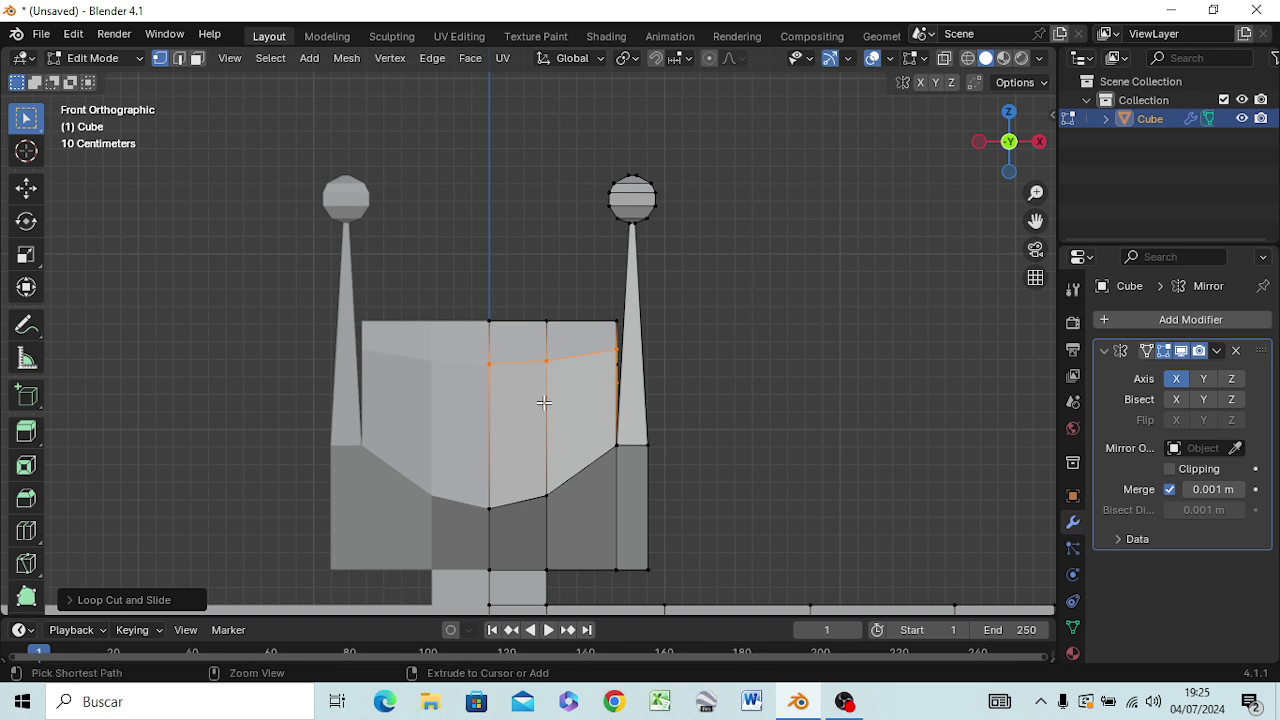
{"action": "key", "text": "ctrl+r"}
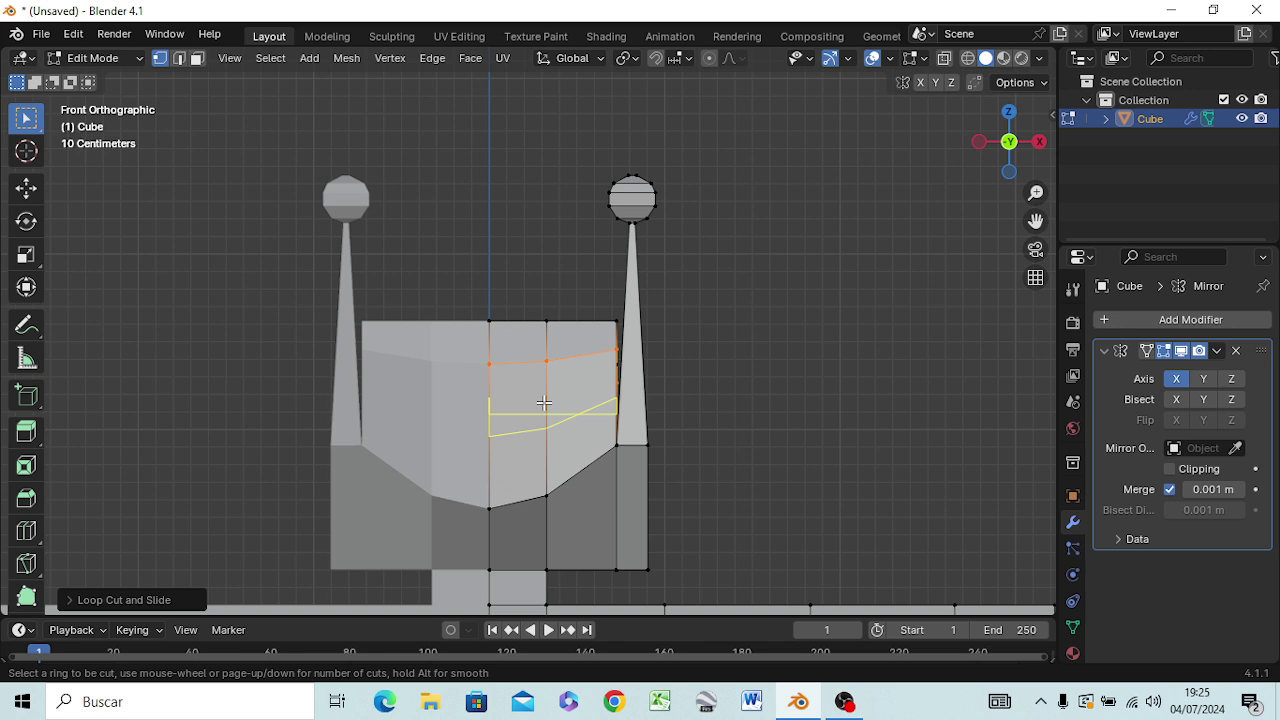
{"action": "left_click", "coordinate": [543, 402]}
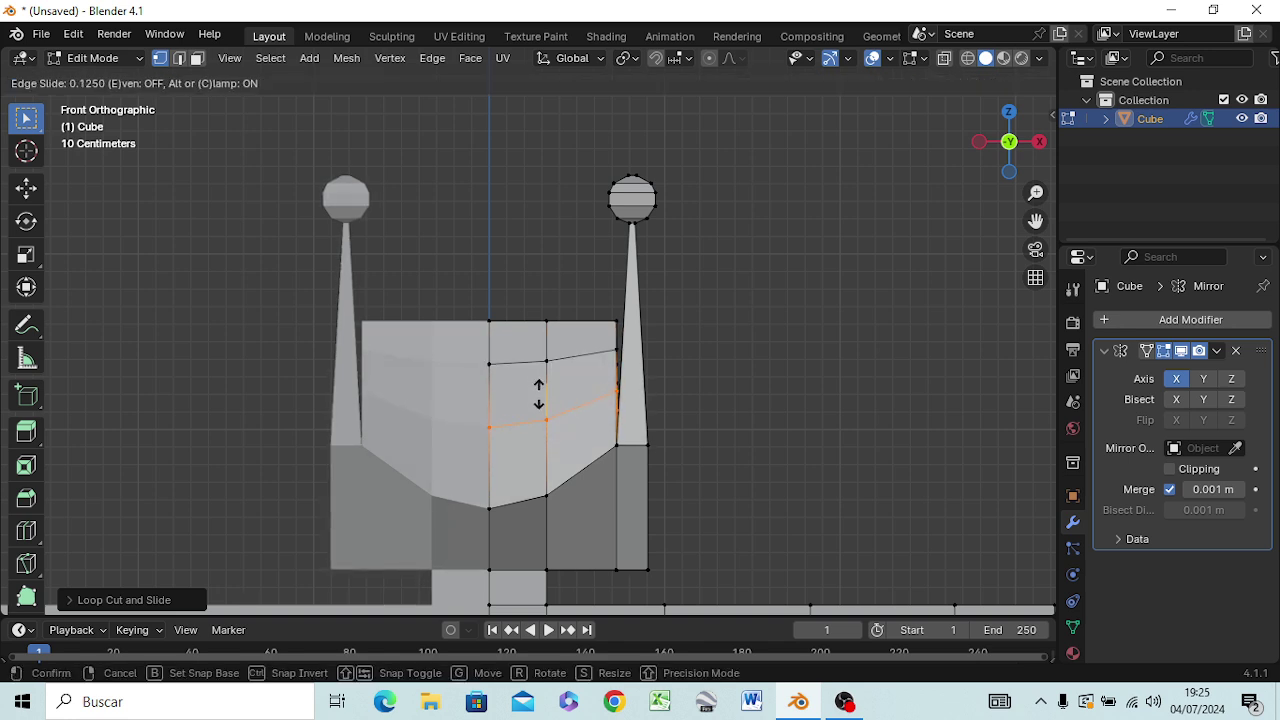
{"action": "left_click", "coordinate": [538, 395]}
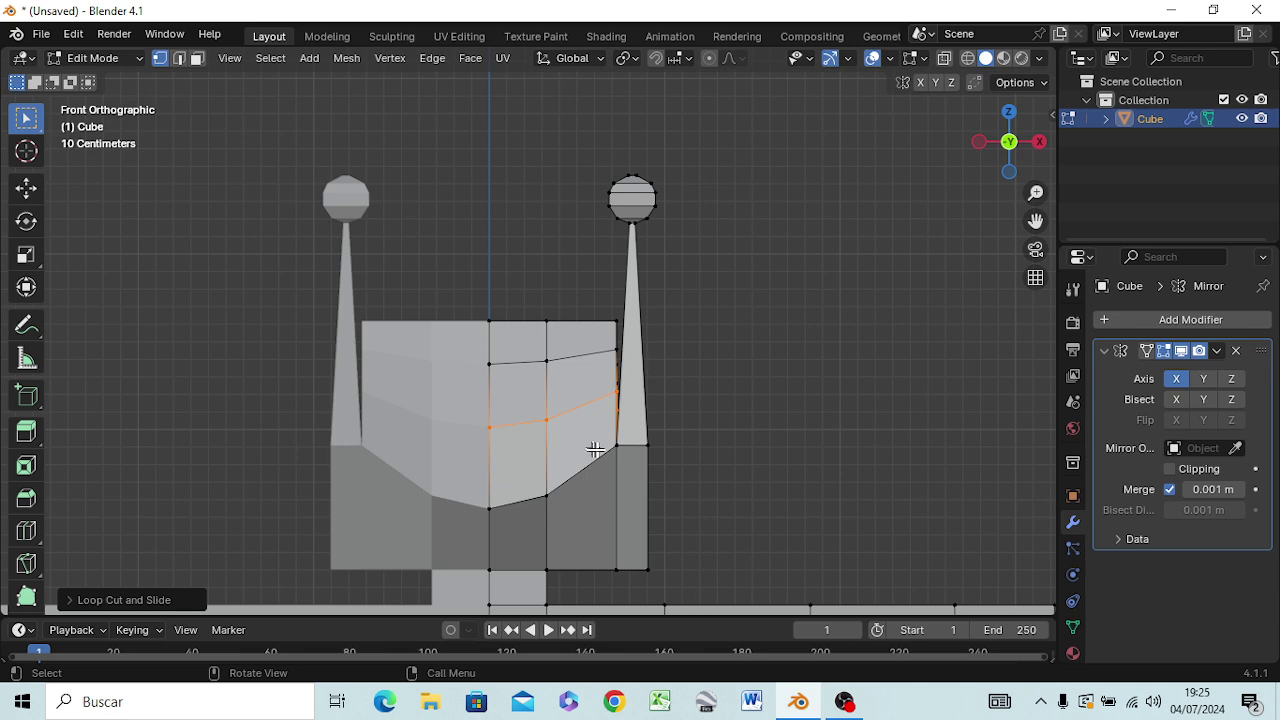
{"action": "mouse_move", "coordinate": [592, 449]}
{"action": "middle_mouse_down"}
{"action": "mouse_move", "coordinate": [695, 388]}
{"action": "mouse_move", "coordinate": [551, 380]}
{"action": "mouse_move", "coordinate": [463, 477]}
{"action": "mouse_move", "coordinate": [643, 449]}
{"action": "mouse_move", "coordinate": [639, 424]}
{"action": "mouse_move", "coordinate": [566, 480]}
{"action": "middle_mouse_up"}
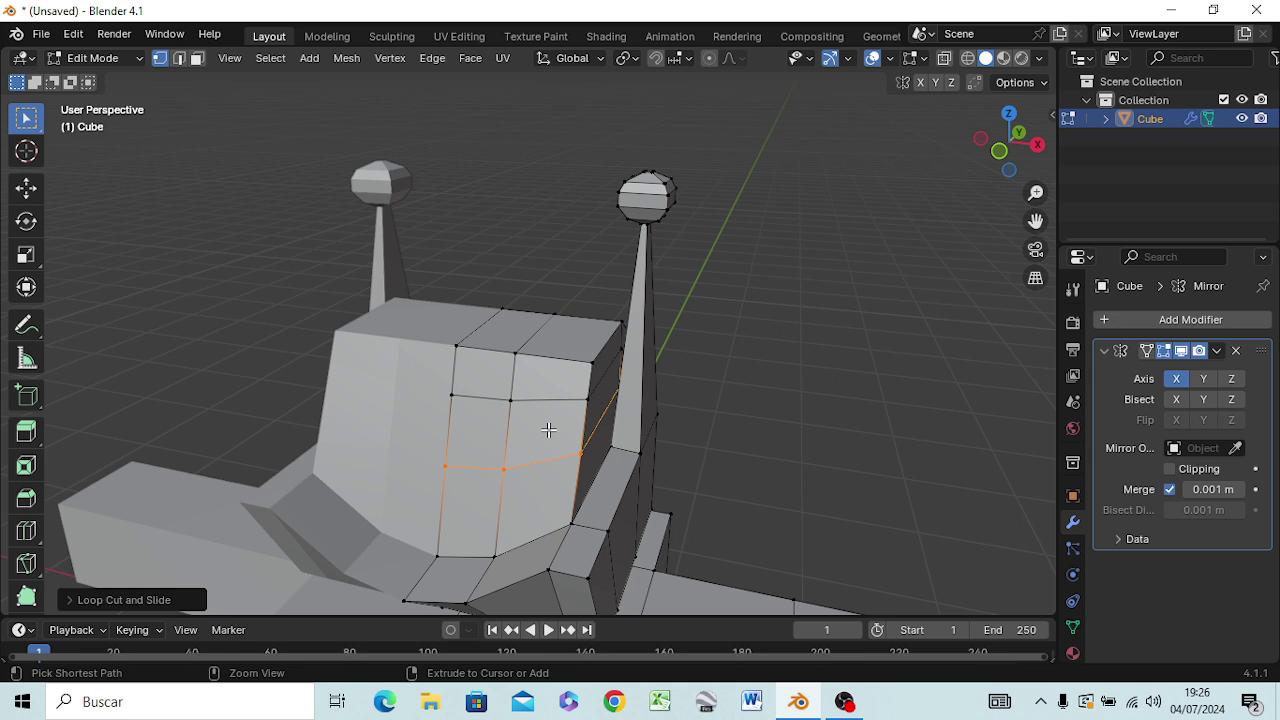
- Add a vertical loop cut through the head front, slid slightly left
{"action": "key", "text": "ctrl+r"}
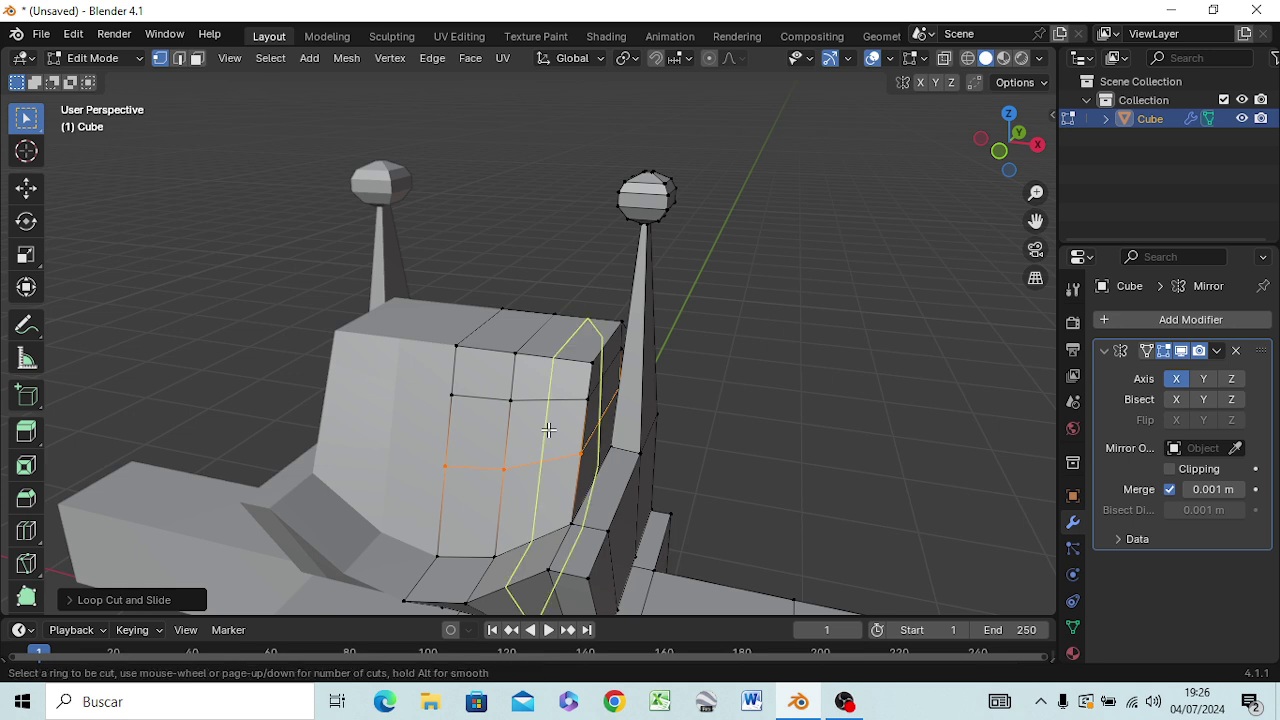
{"action": "left_click", "coordinate": [548, 430]}
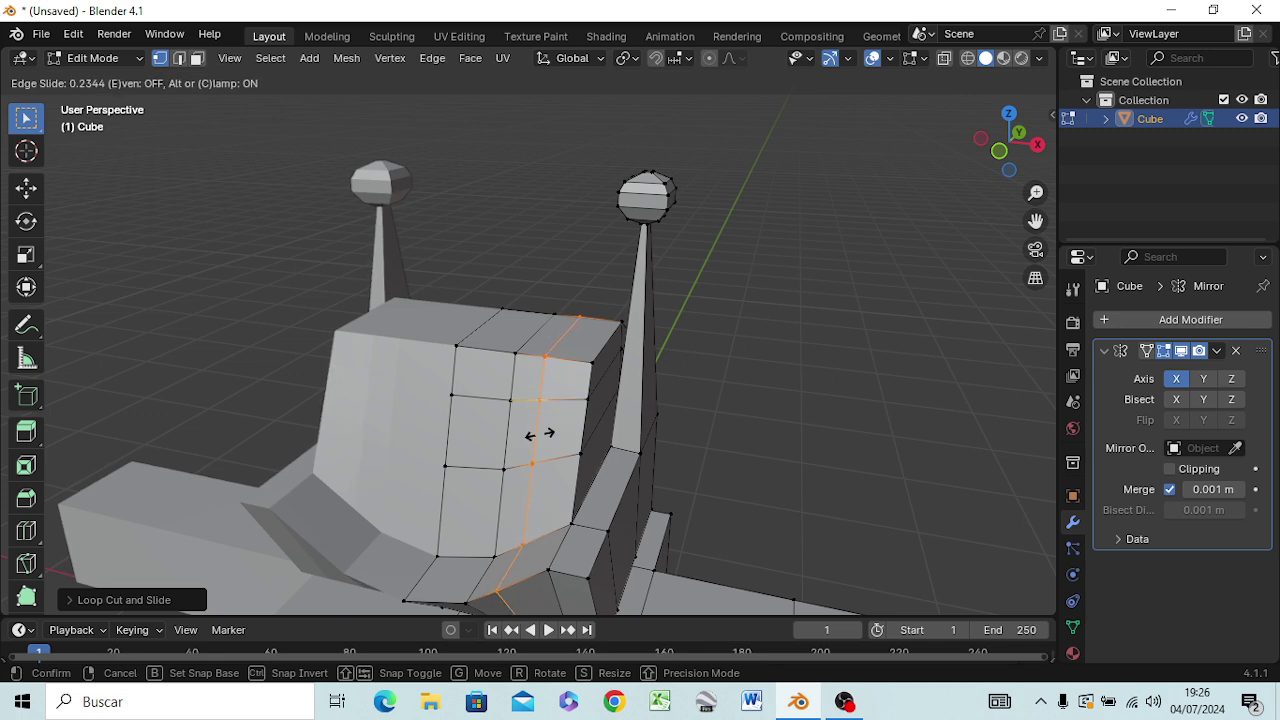
{"action": "left_click", "coordinate": [540, 437]}
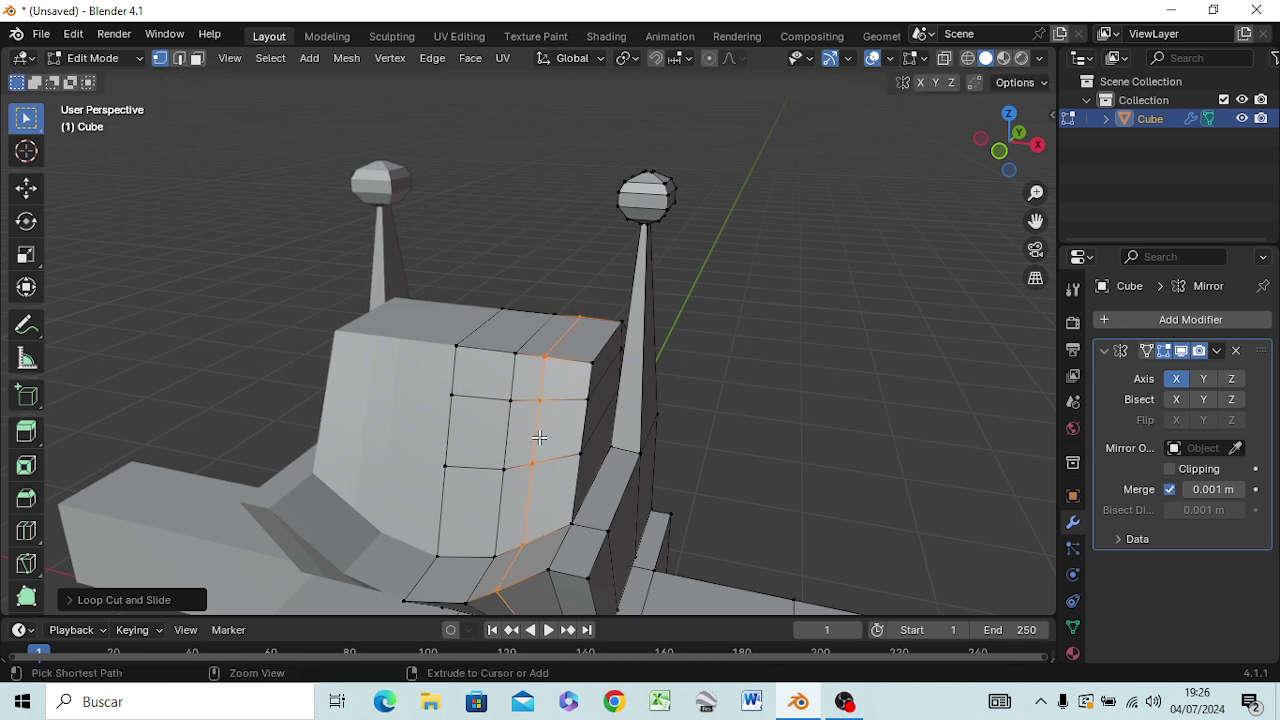
{"action": "key", "text": "ctrl+t"}
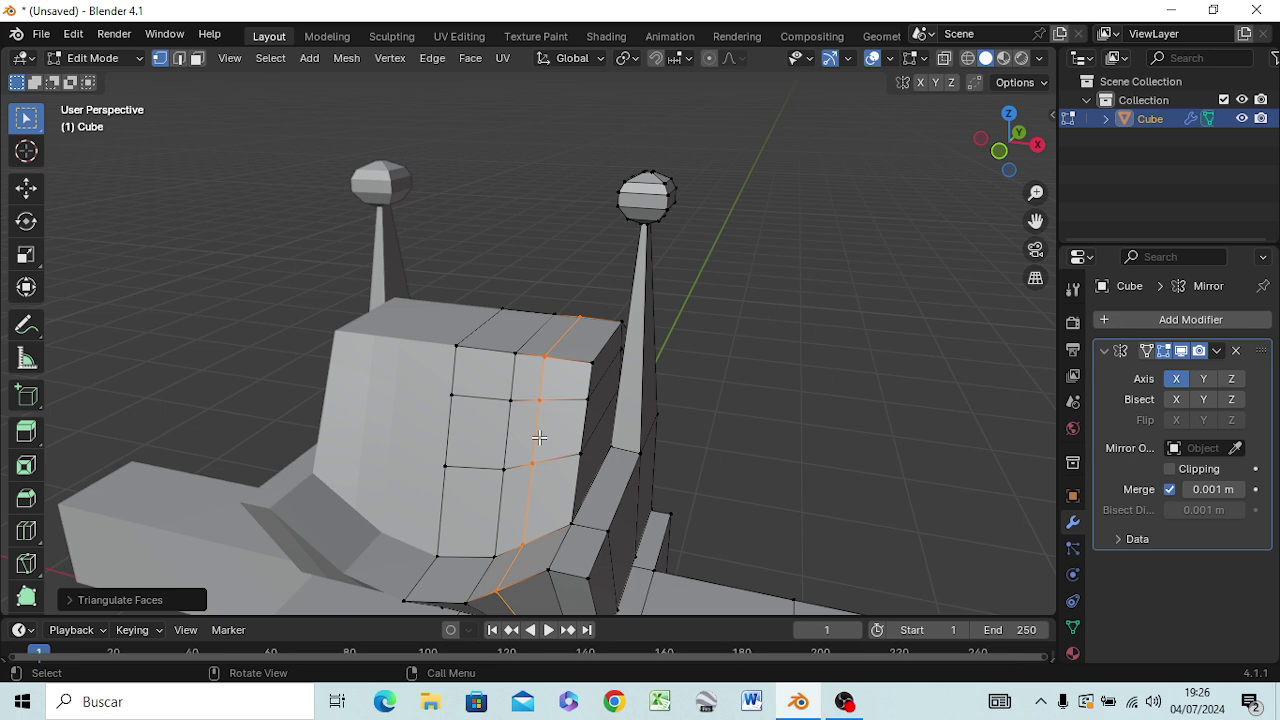
- Add a third horizontal loop cut, then select two stacked vertices on the head front
{"action": "key", "text": "ctrl+r"}
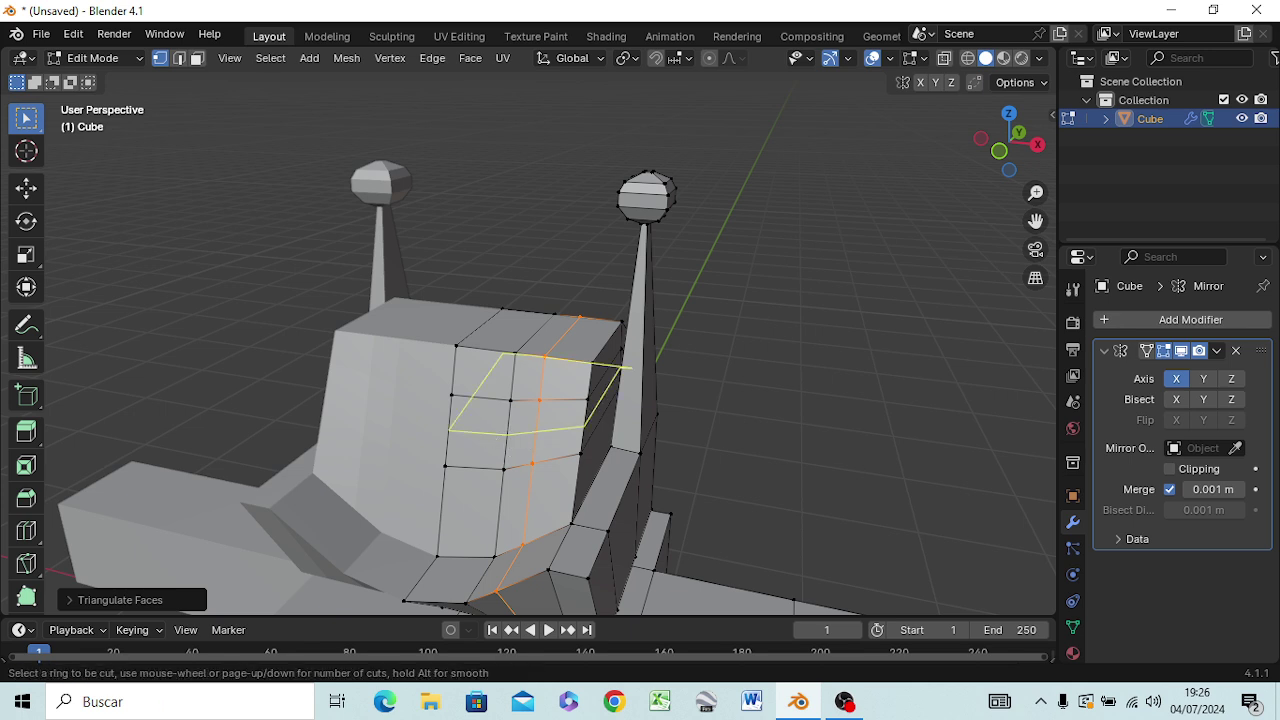
{"action": "left_click", "coordinate": [490, 438]}
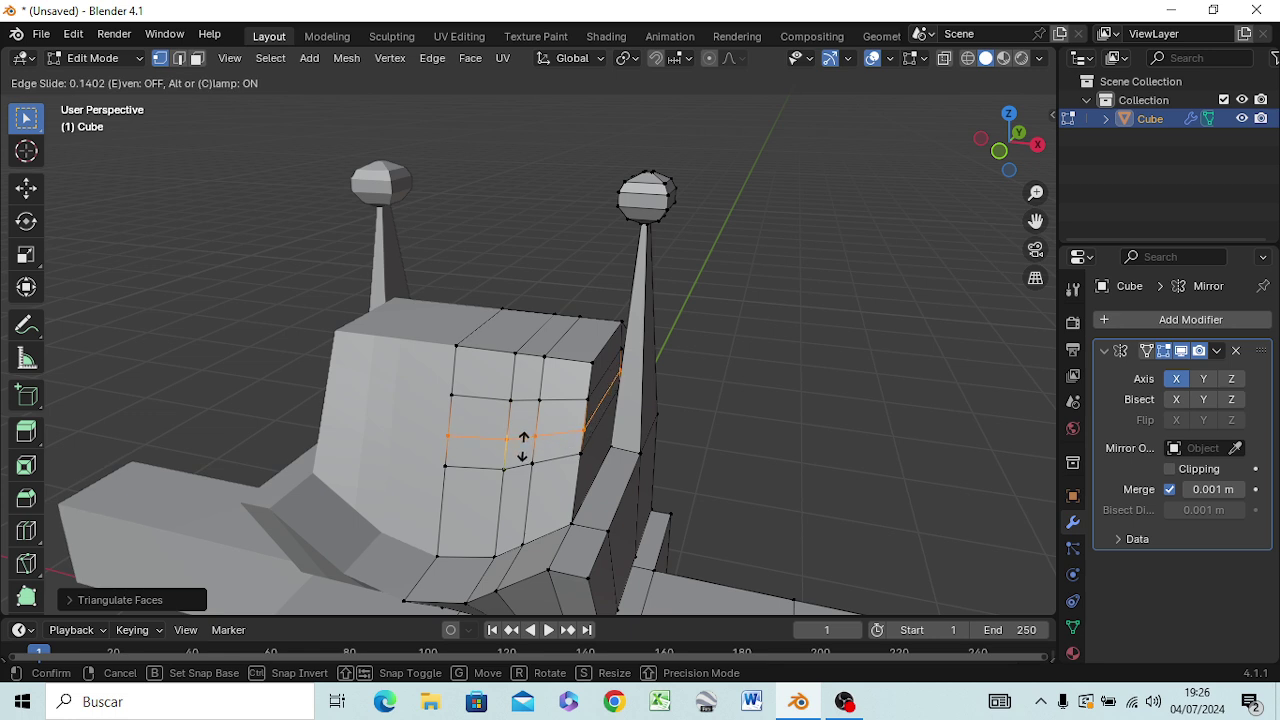
{"action": "left_click", "coordinate": [522, 440]}
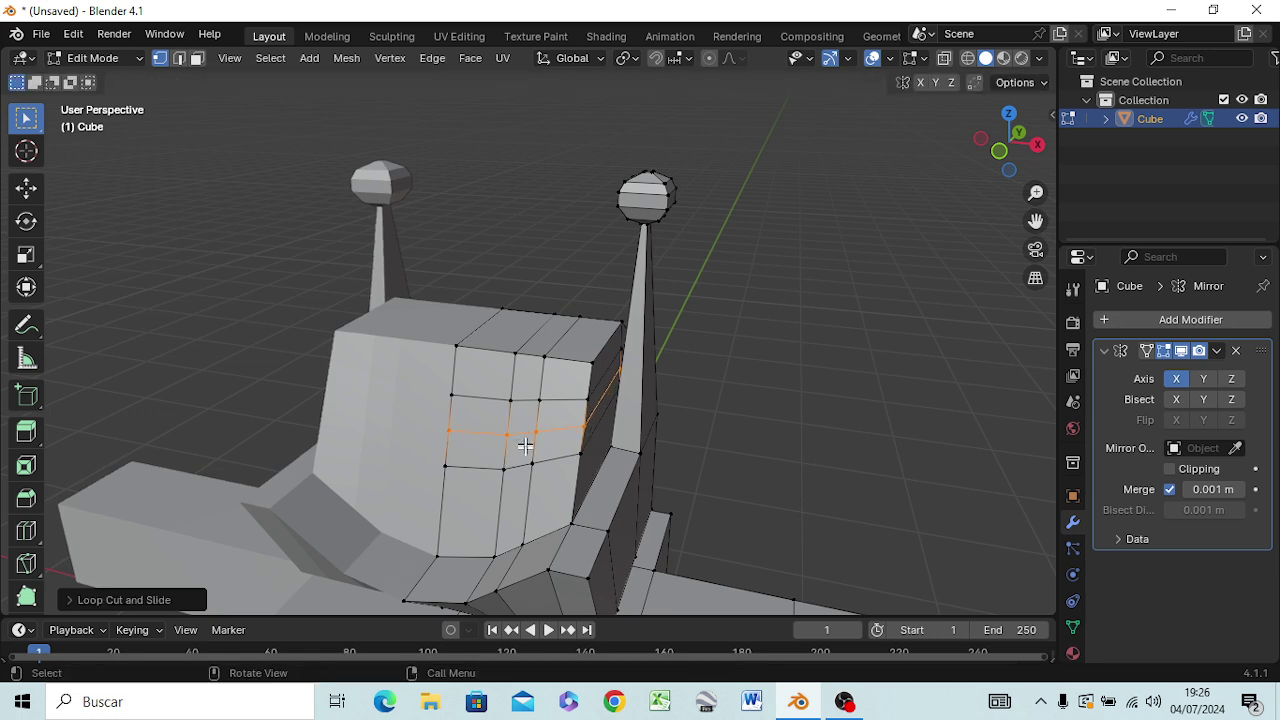
{"action": "left_click", "coordinate": [510, 399]}
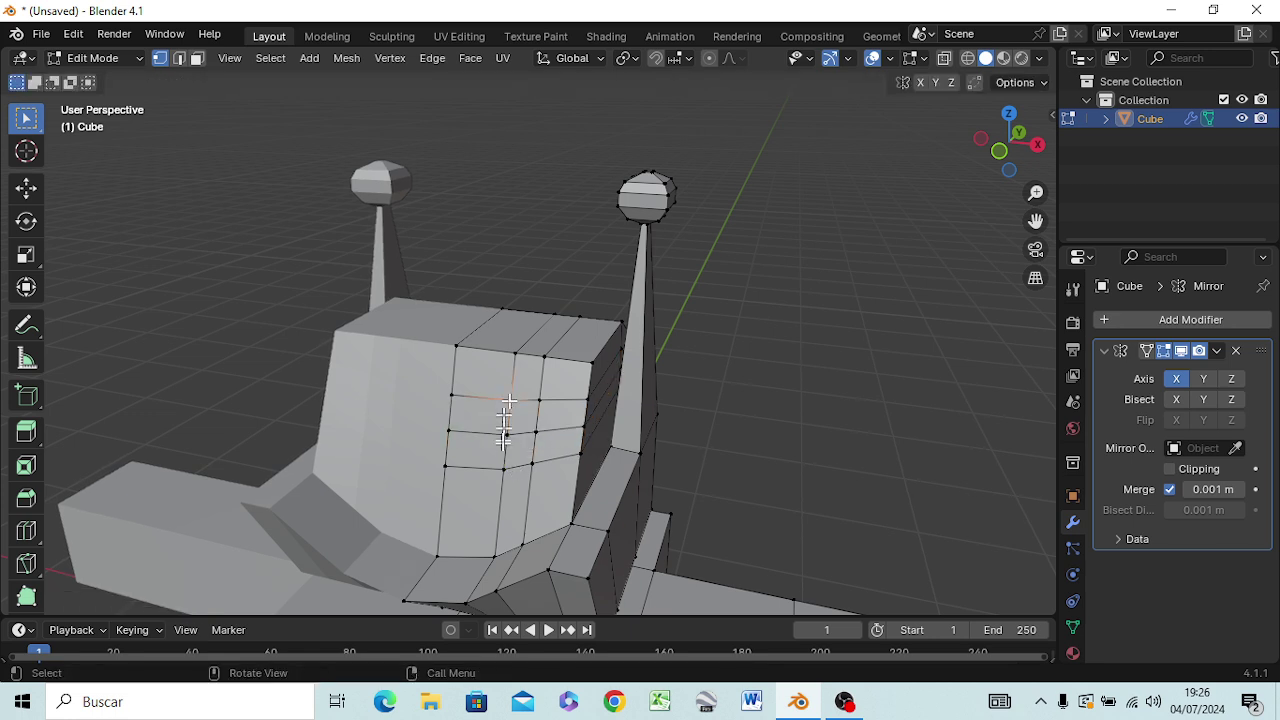
{"action": "left_click", "coordinate": [500, 467], "text": "shift"}
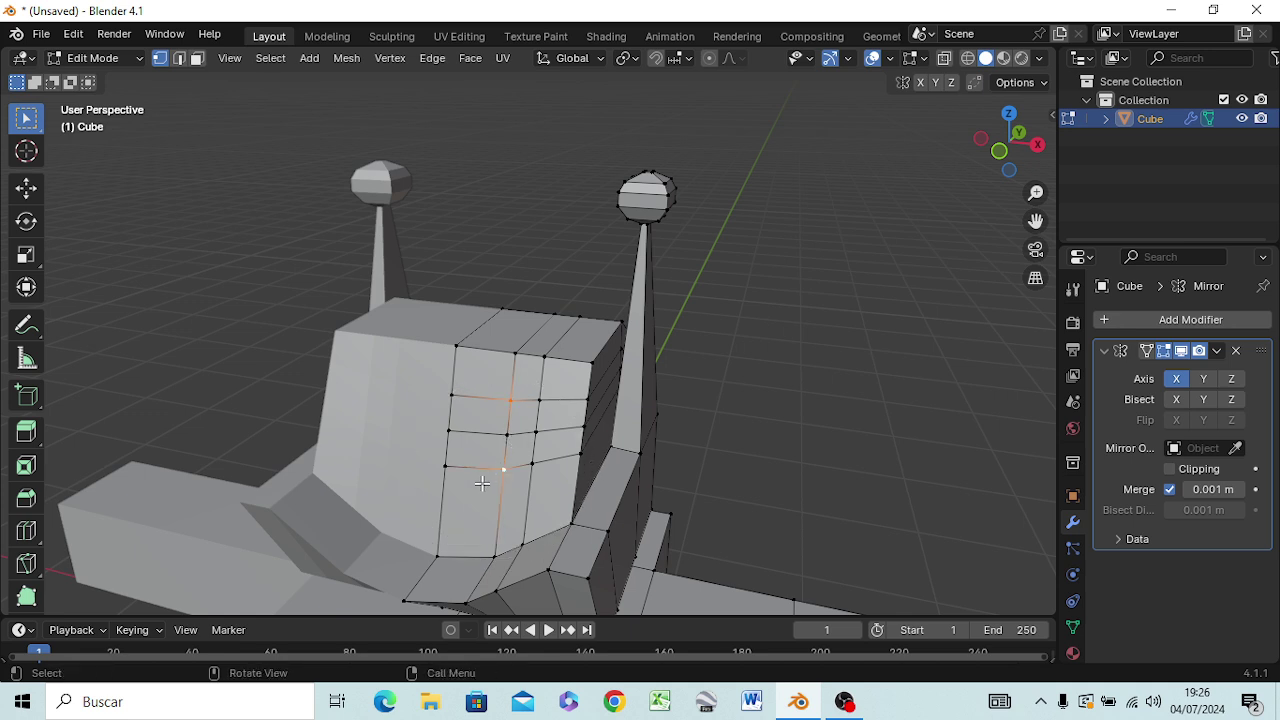
- Move the two selected vertices sideways along X by about 0.17 m
{"action": "key", "text": "g"}
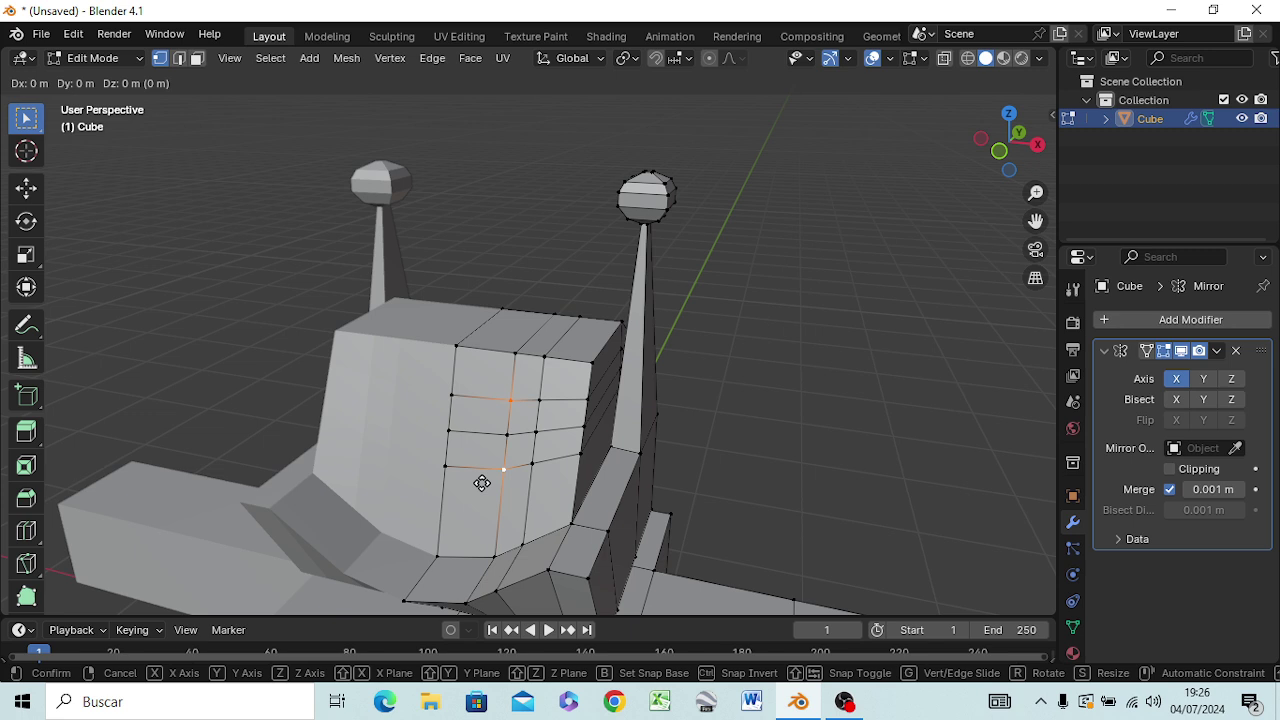
{"action": "key", "text": "x"}
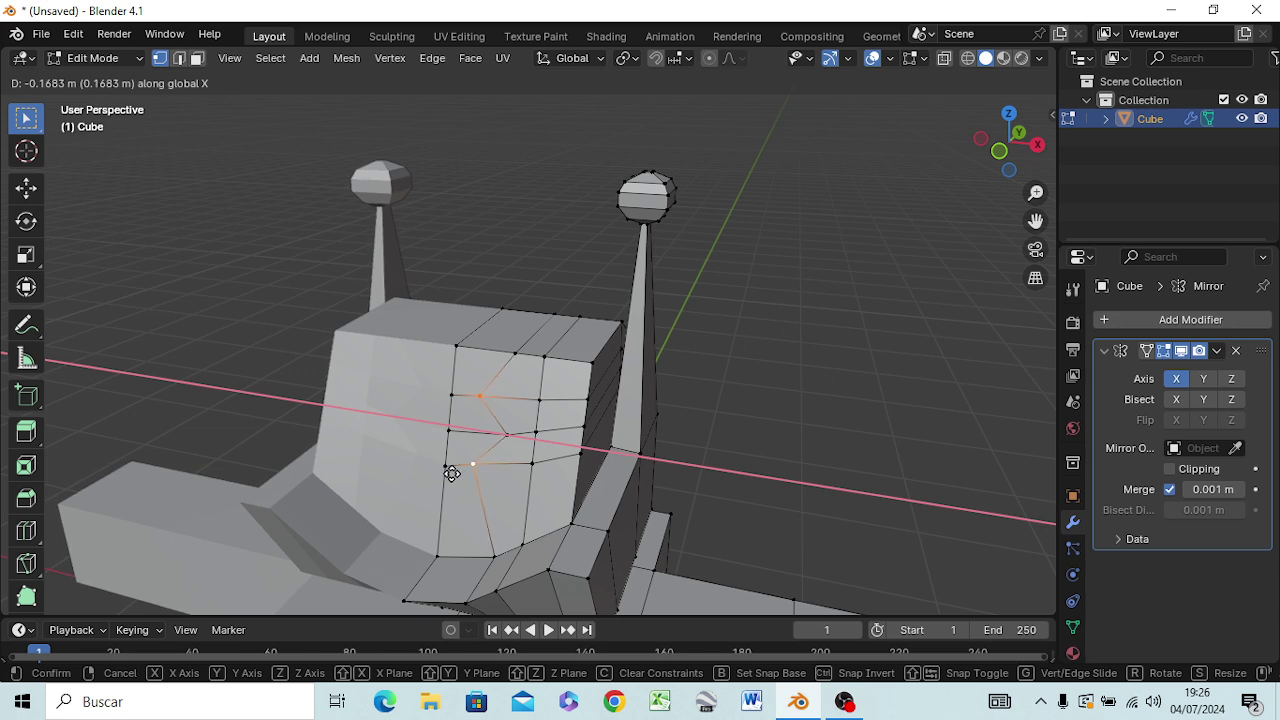
{"action": "left_click", "coordinate": [452, 474]}
- Select a vertex on the head's centre edge and return to front orthographic view
{"action": "left_click", "coordinate": [733, 442]}
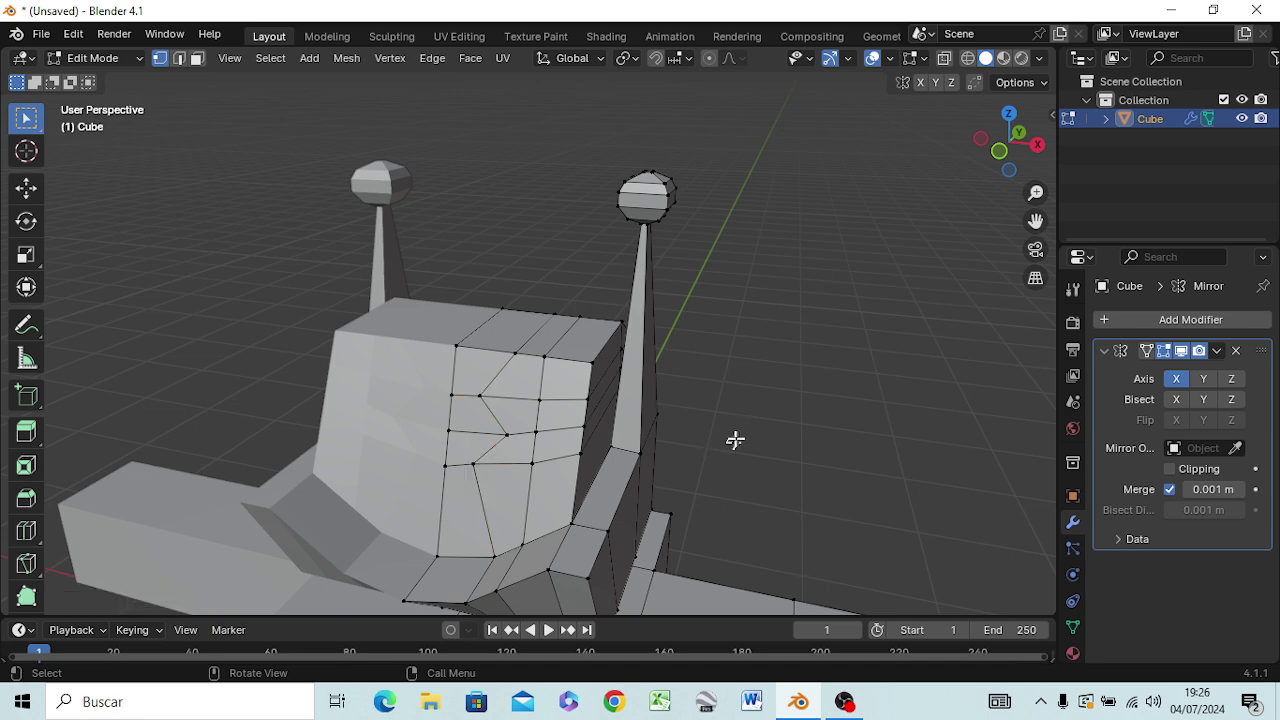
{"action": "mouse_move", "coordinate": [806, 537]}
{"action": "middle_mouse_down"}
{"action": "mouse_move", "coordinate": [928, 447]}
{"action": "mouse_move", "coordinate": [886, 485]}
{"action": "middle_mouse_up"}
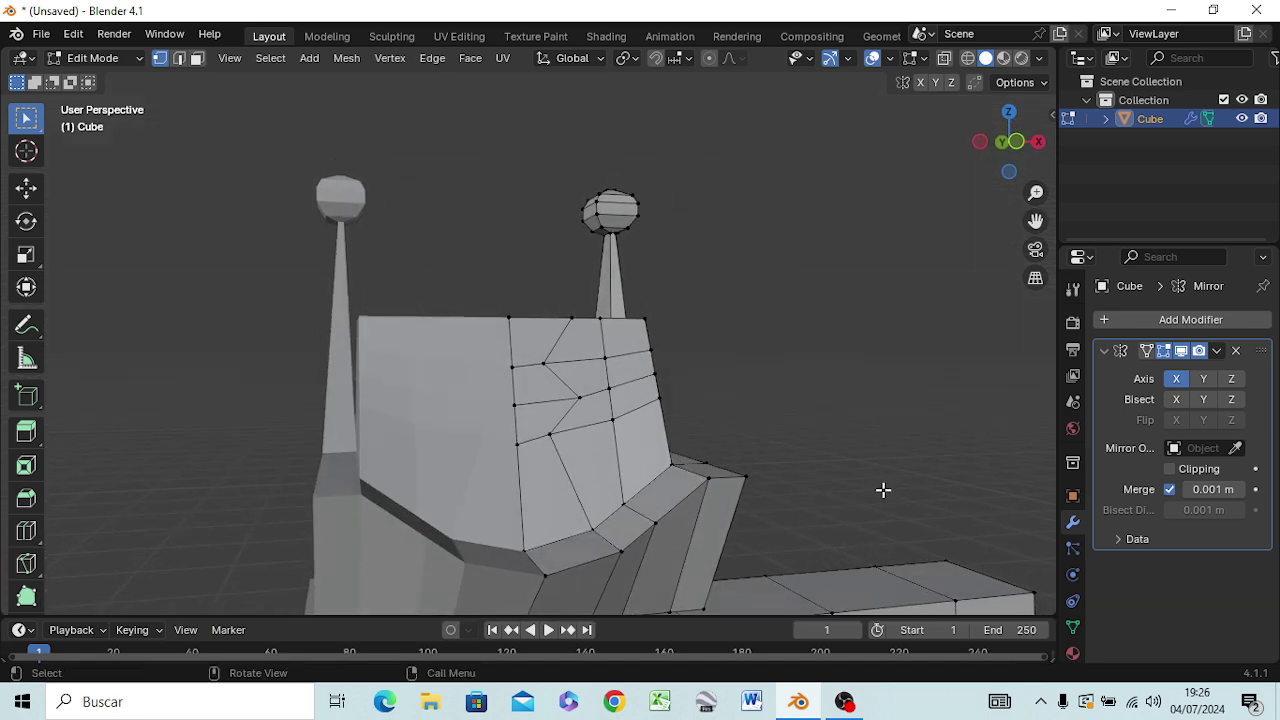
{"action": "left_click", "coordinate": [511, 367]}
{"action": "key", "text": "KP_1"}
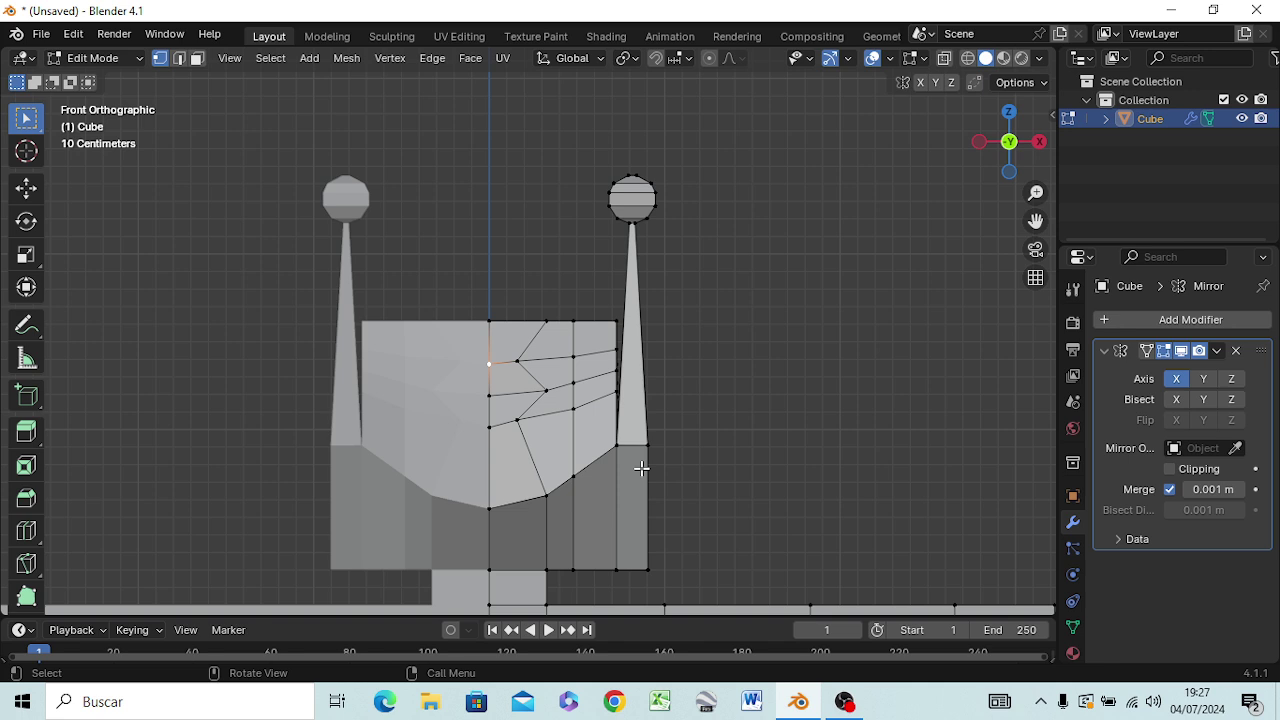
- Raise the lower-right head vertex slightly along Z, redoing the move once, then deselect
{"action": "key", "text": "g"}
{"action": "key", "text": "z"}
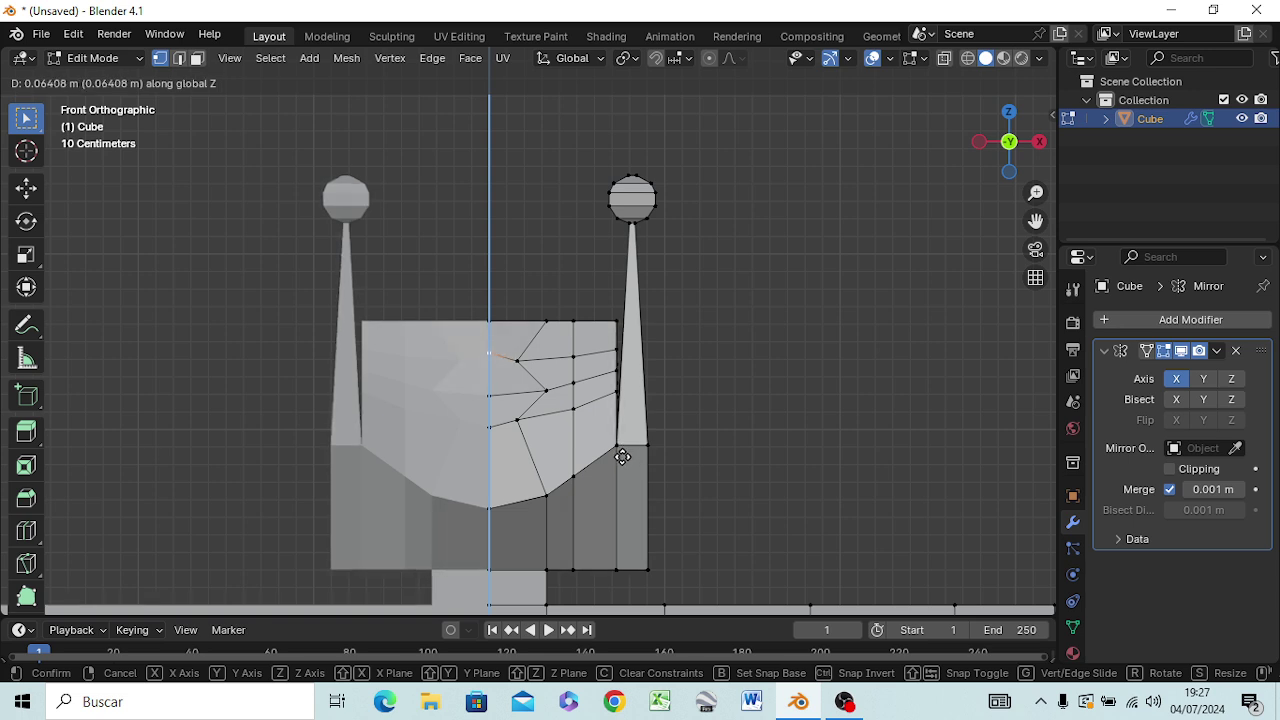
{"action": "left_click", "coordinate": [622, 458]}
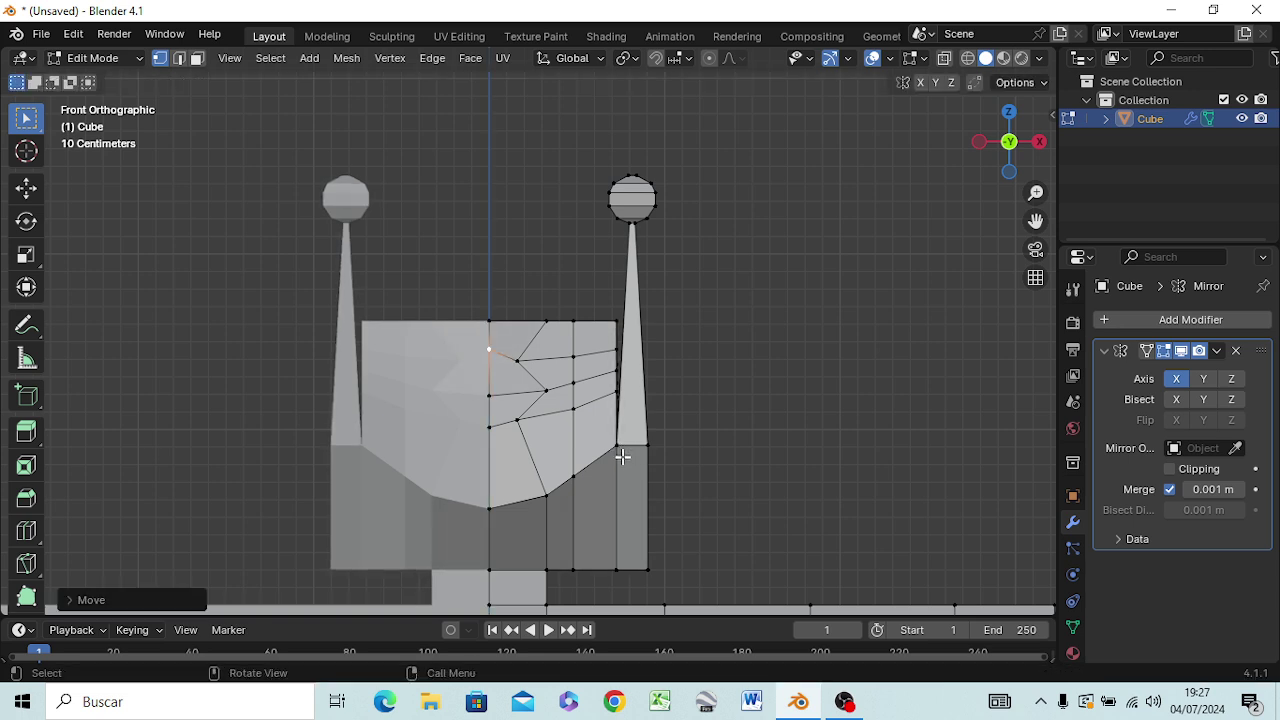
{"action": "key", "text": "ctrl+z"}
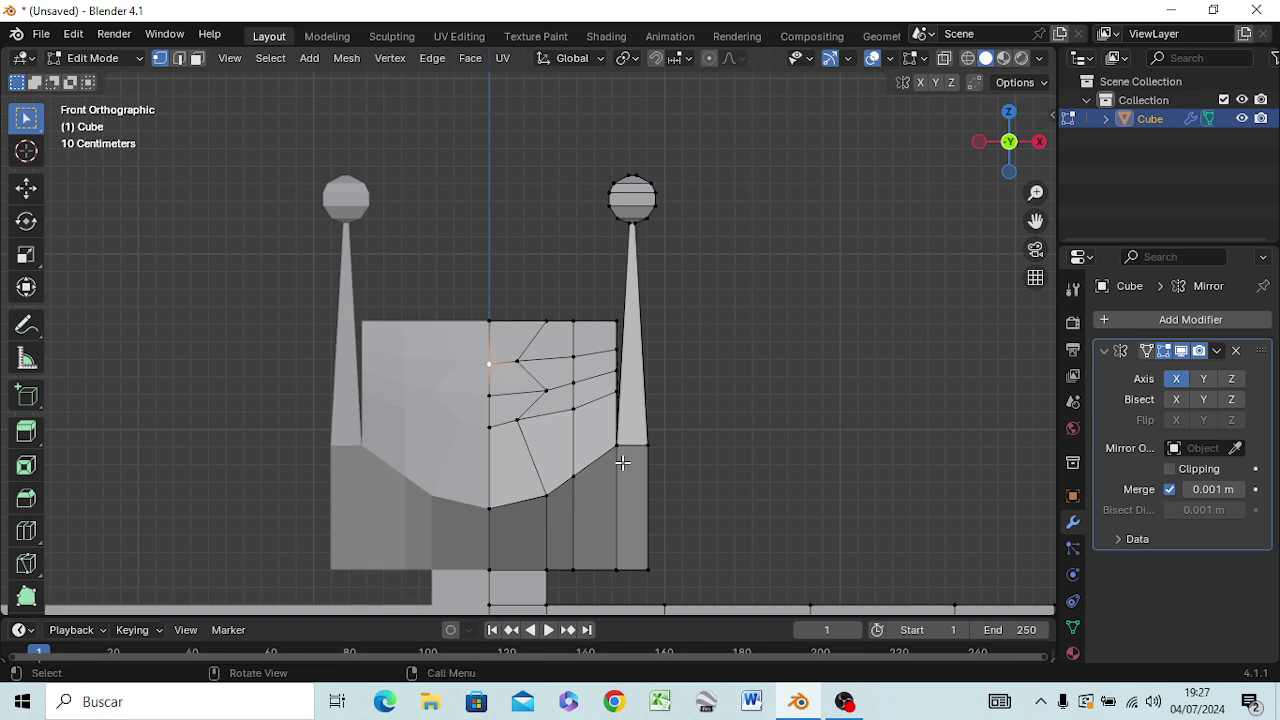
{"action": "key", "text": "g"}
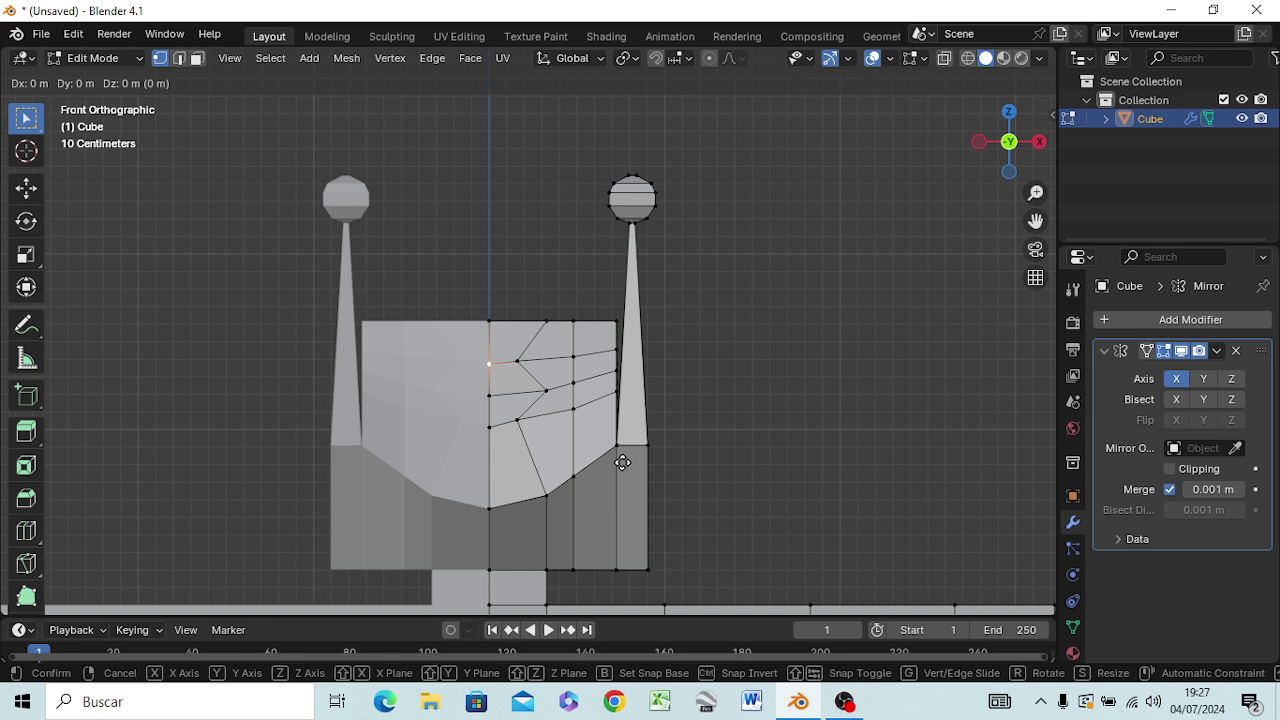
{"action": "key", "text": "z"}
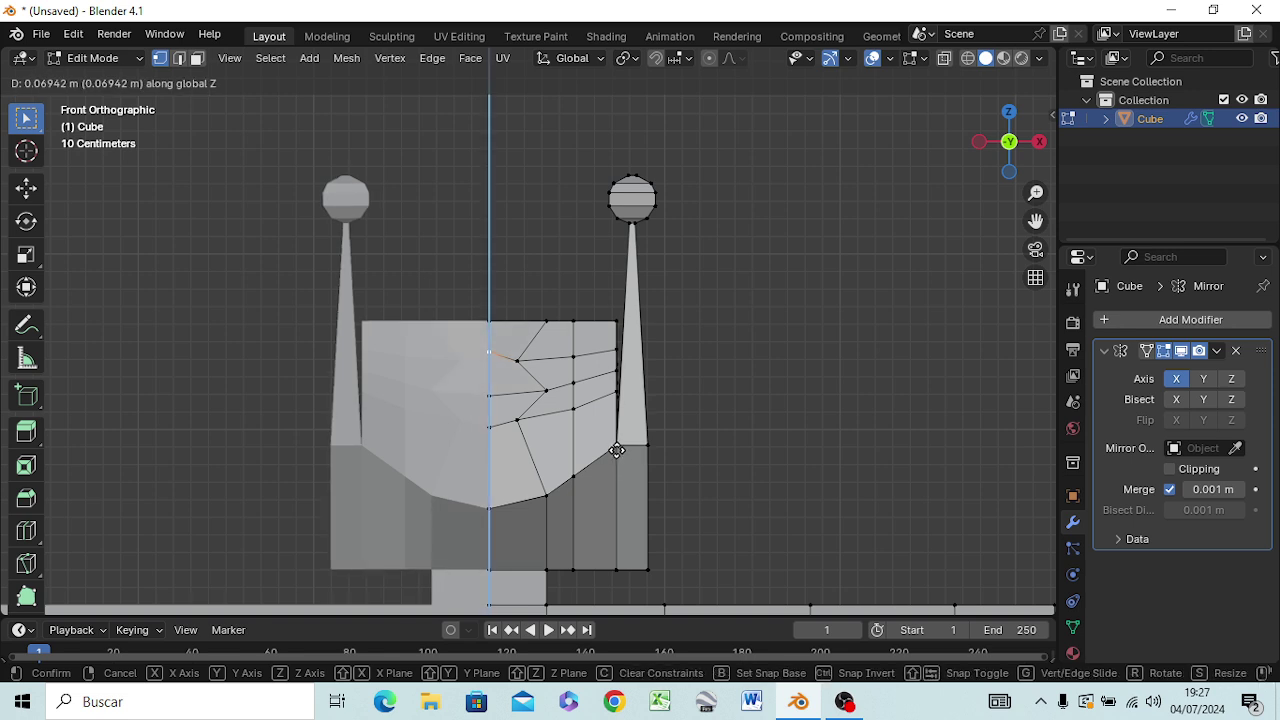
{"action": "left_click", "coordinate": [617, 451]}
{"action": "left_click", "coordinate": [762, 462]}
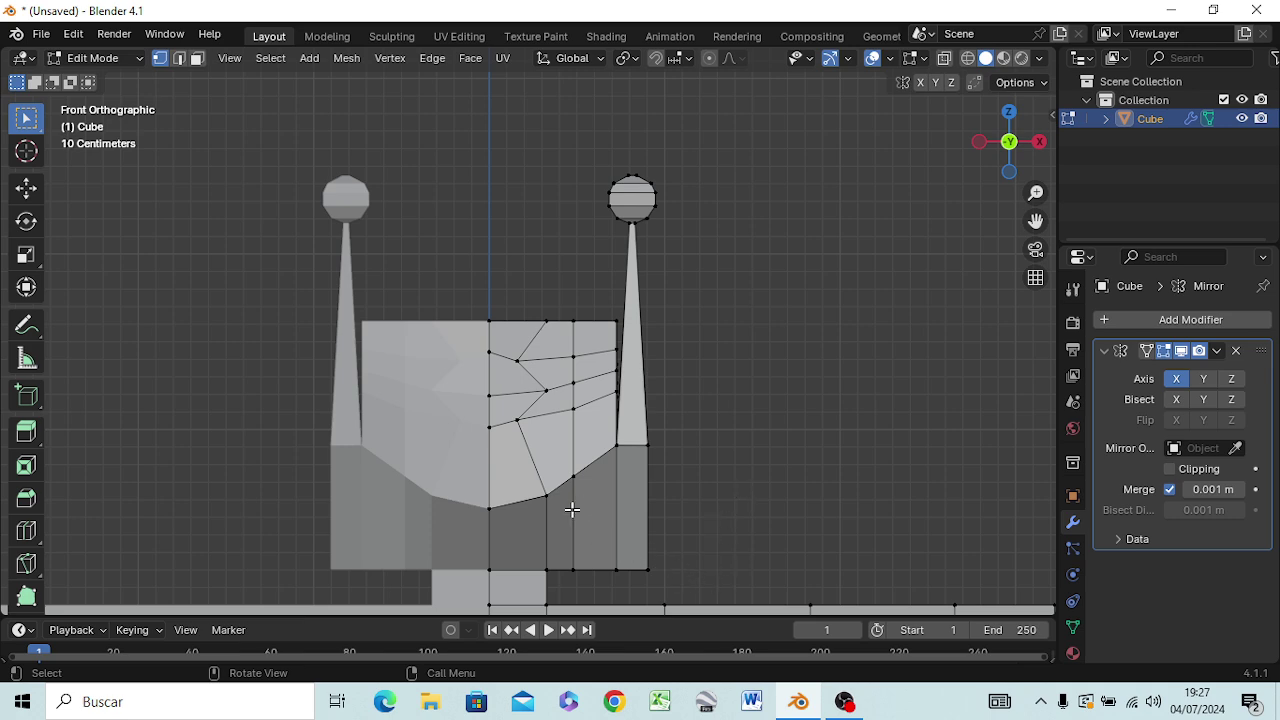
{"action": "mouse_move", "coordinate": [594, 503]}
{"action": "middle_mouse_down"}
{"action": "mouse_move", "coordinate": [377, 471]}
{"action": "mouse_move", "coordinate": [528, 477]}
{"action": "mouse_move", "coordinate": [557, 508]}
{"action": "mouse_move", "coordinate": [538, 467]}
{"action": "middle_mouse_up"}
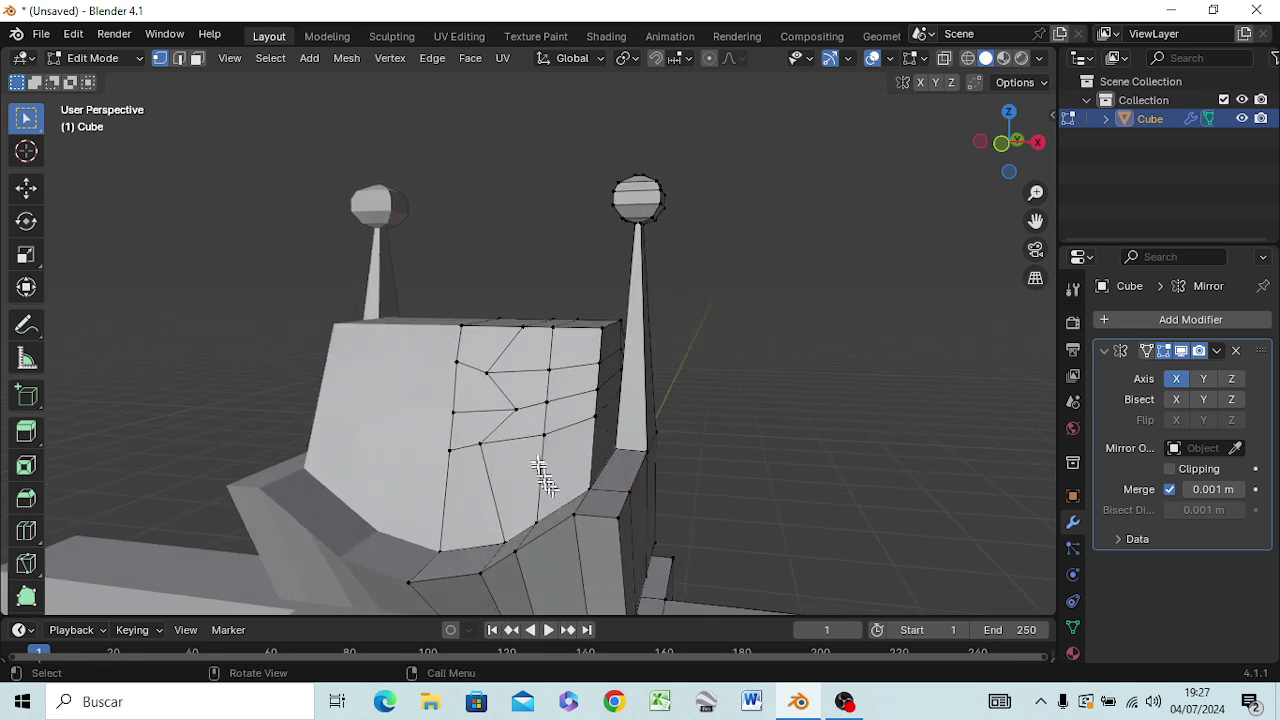
- Select the two triangular eye faces and extrude them outward along Y from the right view
{"action": "left_click", "coordinate": [467, 427]}
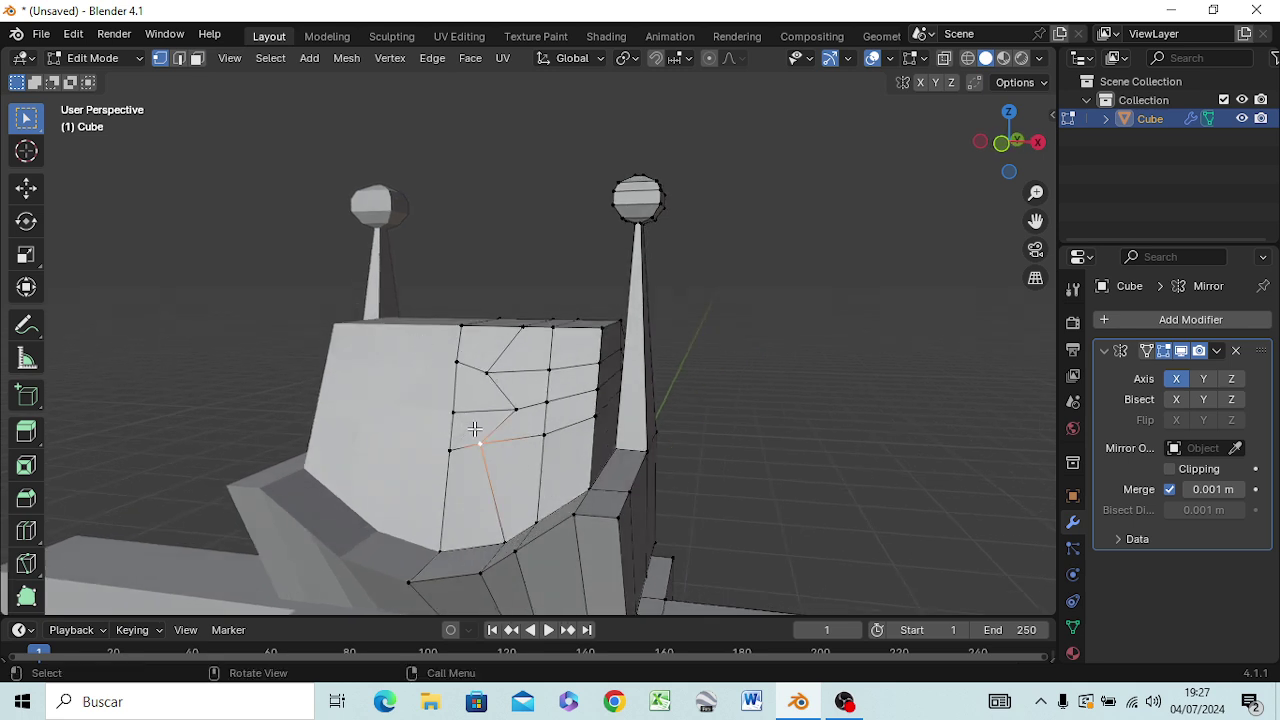
{"action": "key", "text": "3"}
{"action": "left_click", "coordinate": [472, 430]}
{"action": "left_click", "coordinate": [467, 400], "text": "shift"}
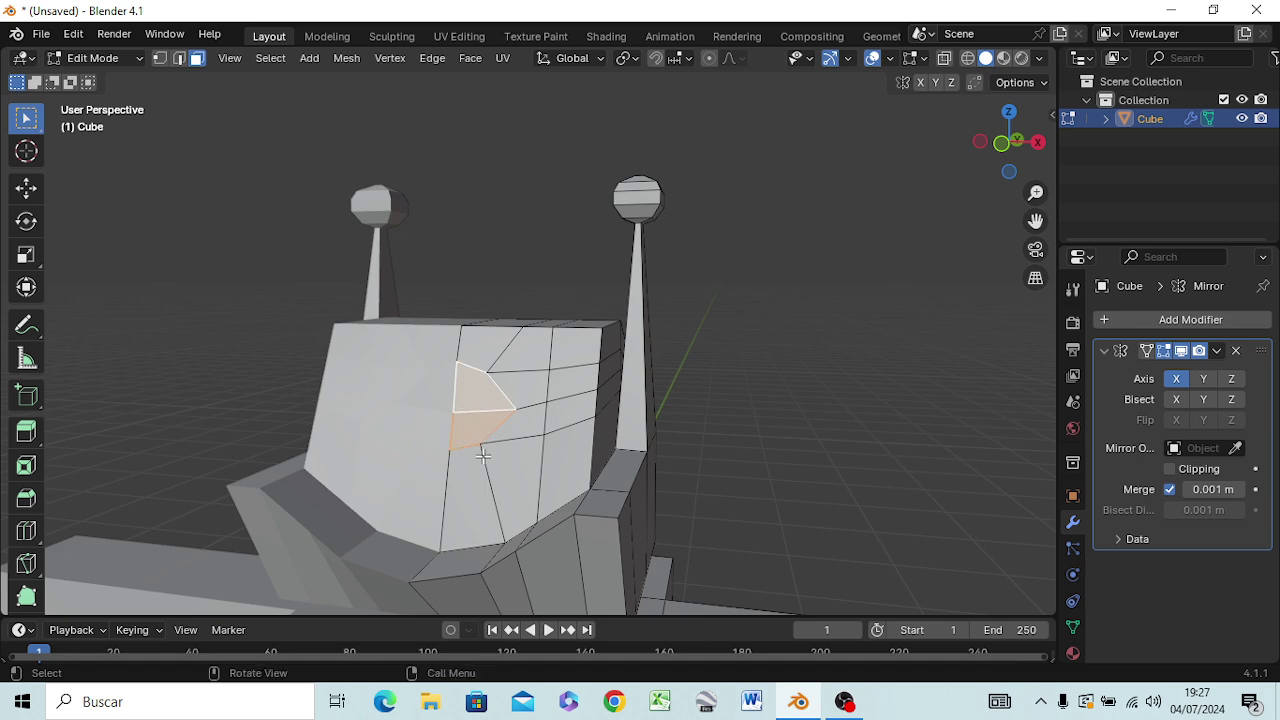
{"action": "key", "text": "KP_3"}
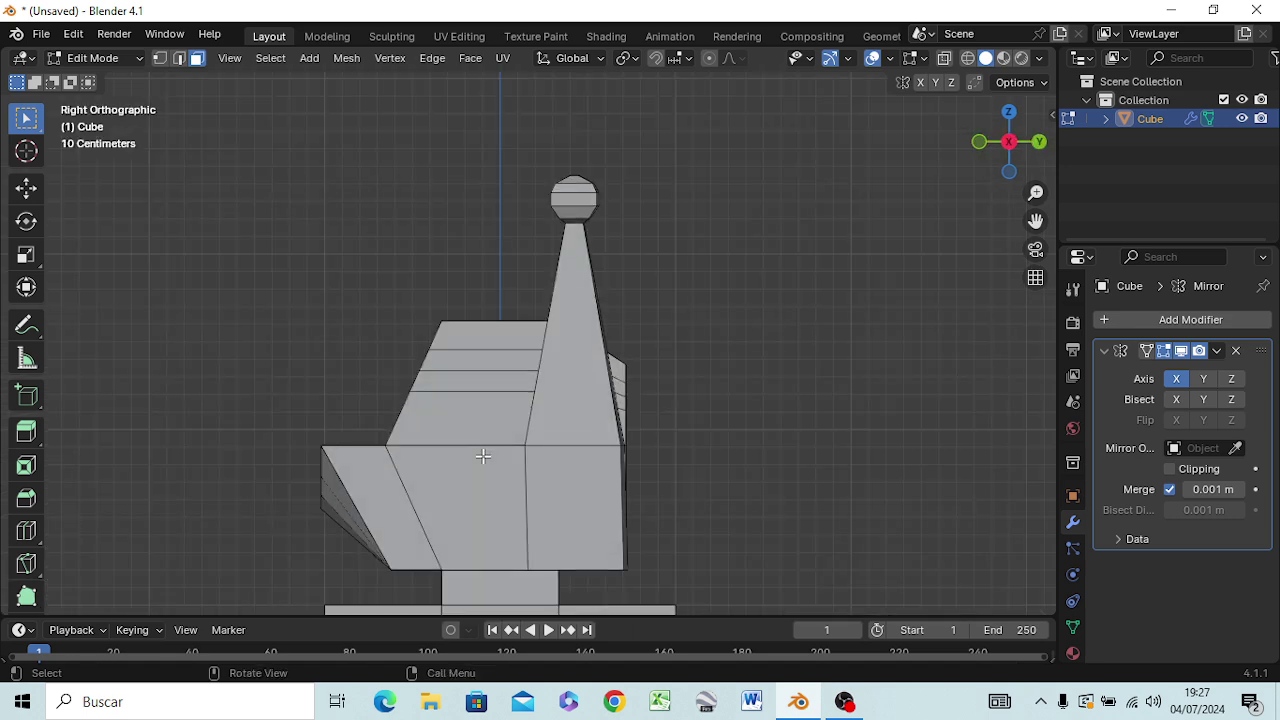
{"action": "key", "text": "e"}
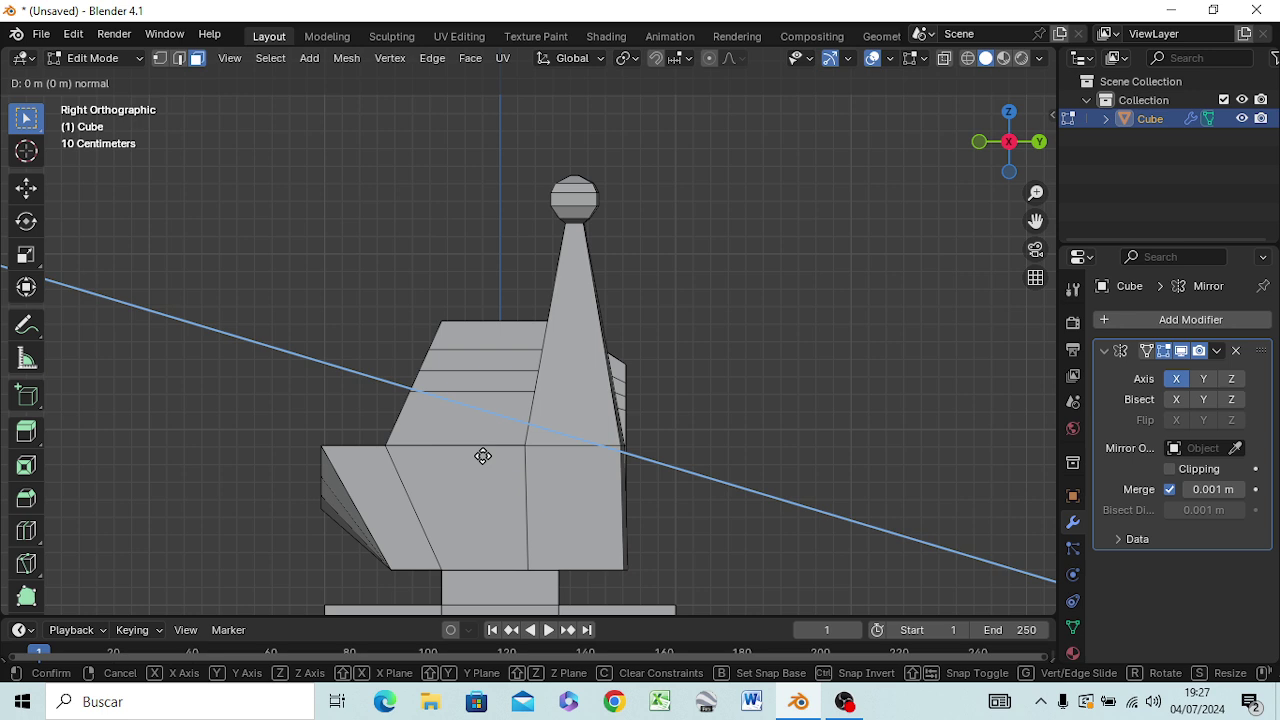
{"action": "key", "text": "y"}
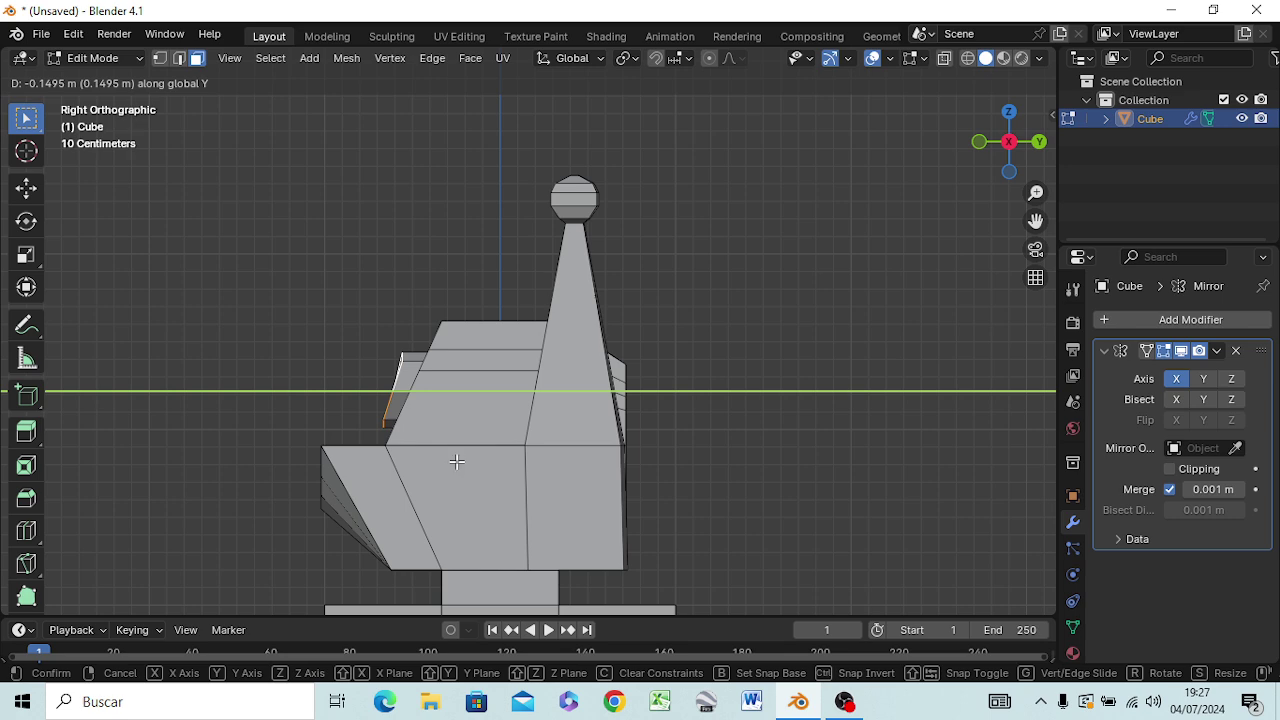
{"action": "left_click", "coordinate": [457, 462]}
{"action": "mouse_move", "coordinate": [461, 475]}
{"action": "middle_mouse_down"}
{"action": "mouse_move", "coordinate": [676, 457]}
{"action": "mouse_move", "coordinate": [669, 449]}
{"action": "middle_mouse_up"}
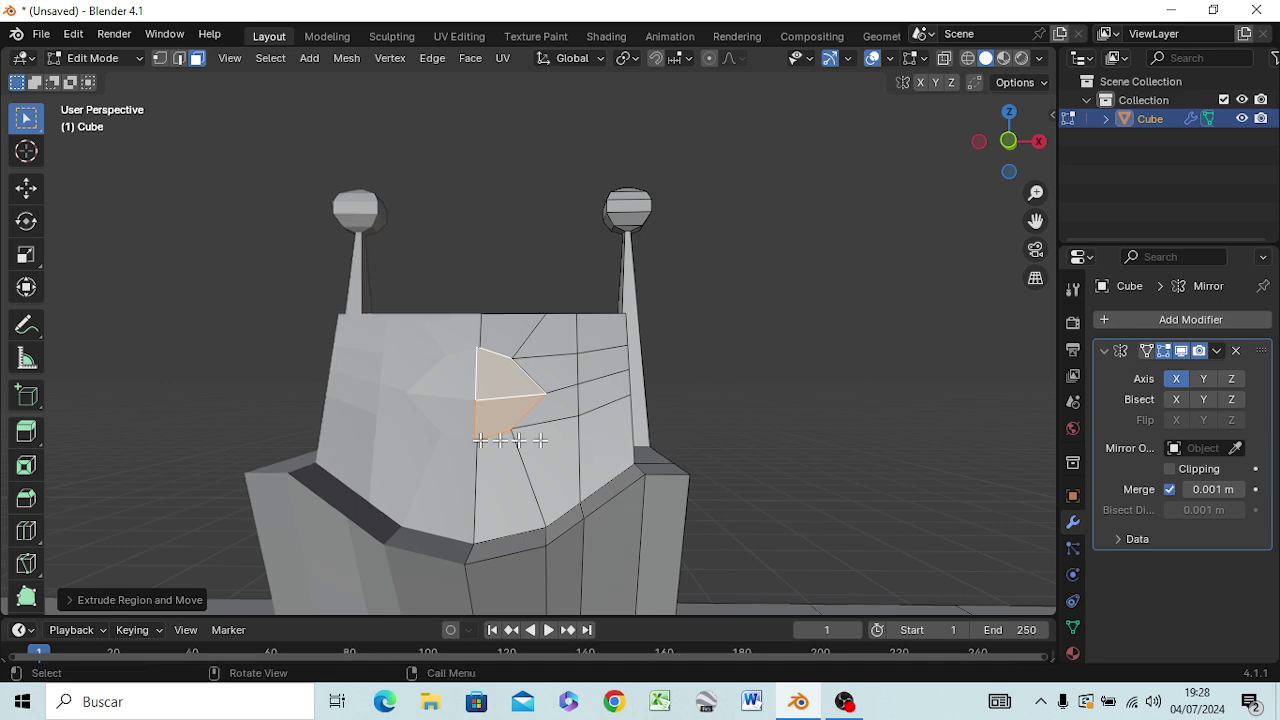
{"action": "mouse_move", "coordinate": [491, 512]}
{"action": "middle_mouse_down"}
{"action": "mouse_move", "coordinate": [533, 503]}
{"action": "mouse_move", "coordinate": [428, 514]}
{"action": "mouse_move", "coordinate": [337, 471]}
{"action": "mouse_move", "coordinate": [400, 500]}
{"action": "mouse_move", "coordinate": [574, 491]}
{"action": "mouse_move", "coordinate": [580, 514]}
{"action": "mouse_move", "coordinate": [491, 537]}
{"action": "mouse_move", "coordinate": [508, 476]}
{"action": "mouse_move", "coordinate": [463, 466]}
{"action": "middle_mouse_up"}
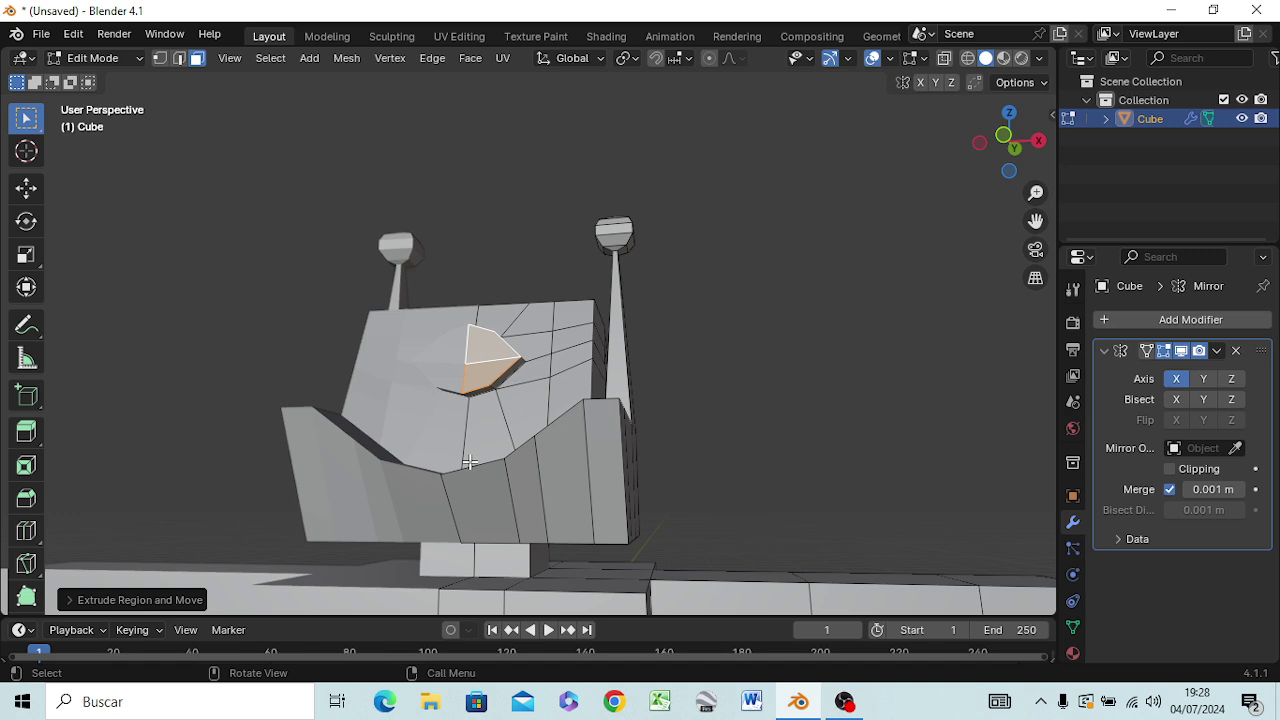
{"action": "scroll", "coordinate": [469, 461], "scroll_direction": "down", "scroll_amount": 4}
{"action": "scroll", "coordinate": [505, 510], "scroll_direction": "down", "scroll_amount": 3}
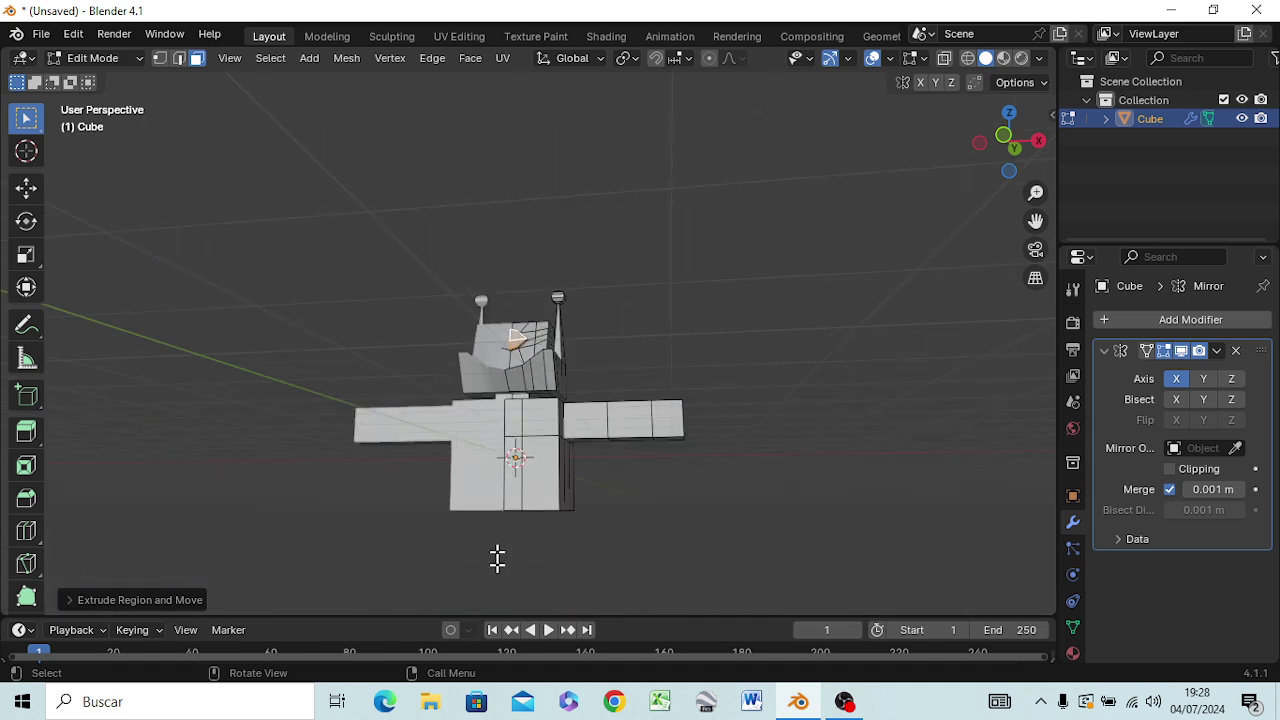
- Select the torso underside face beside the mirror line and check it from the right side view
{"action": "mouse_move", "coordinate": [497, 558]}
{"action": "middle_mouse_down"}
{"action": "mouse_move", "coordinate": [537, 360]}
{"action": "mouse_move", "coordinate": [536, 376]}
{"action": "mouse_move", "coordinate": [572, 330]}
{"action": "middle_mouse_up"}
{"action": "left_click", "coordinate": [552, 321]}
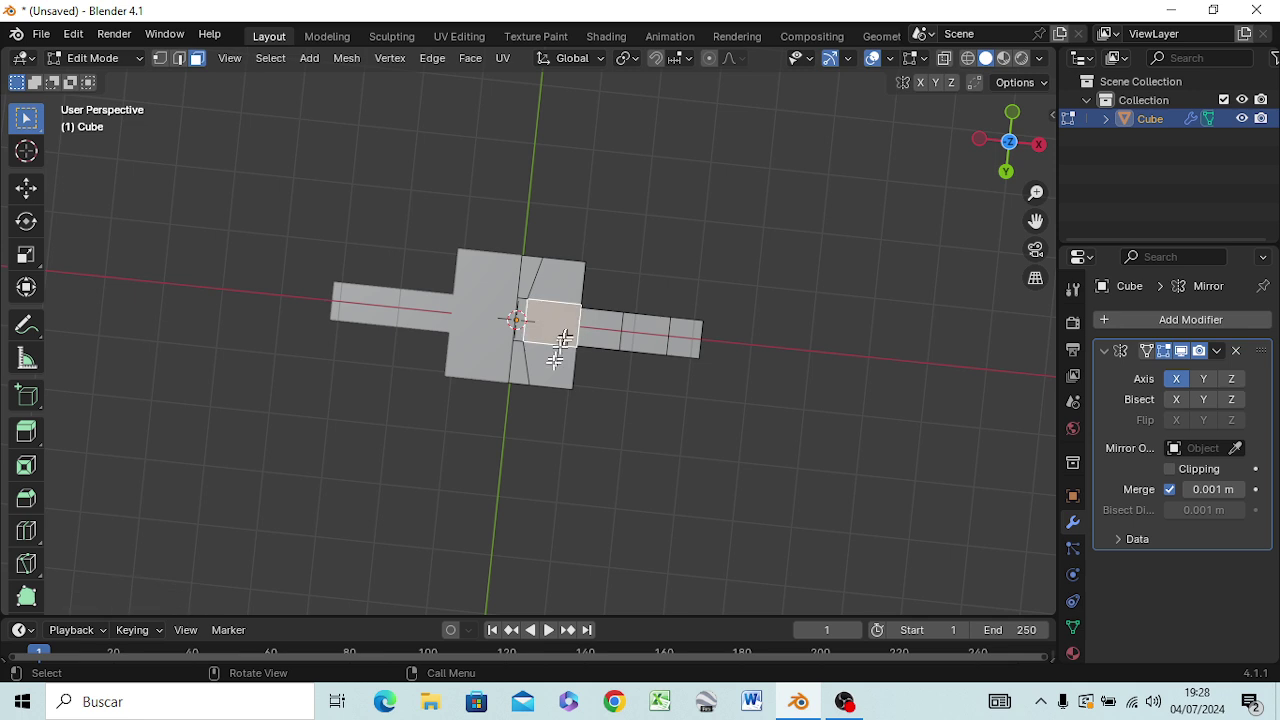
{"action": "scroll", "coordinate": [548, 386], "scroll_direction": "down", "scroll_amount": 3}
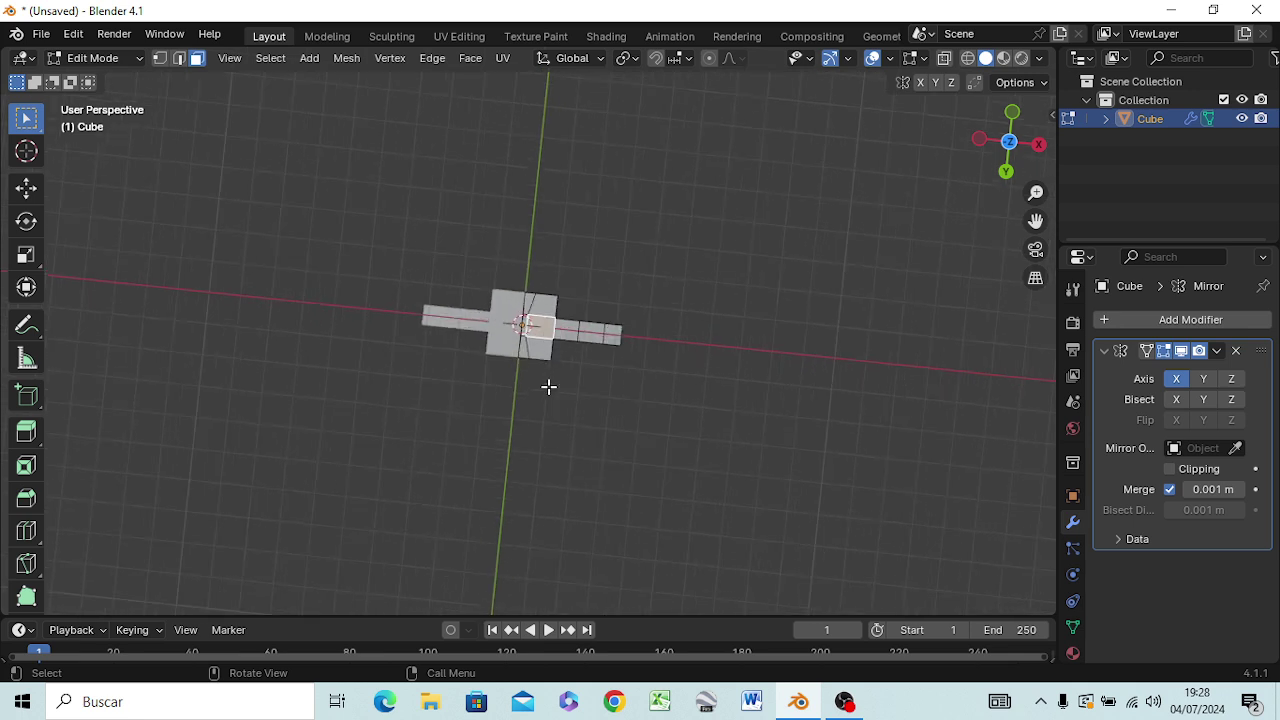
{"action": "scroll", "coordinate": [548, 385], "scroll_direction": "up", "scroll_amount": 2}
{"action": "middle_click_drag", "start_coordinate": [548, 383], "coordinate": [538, 441]}
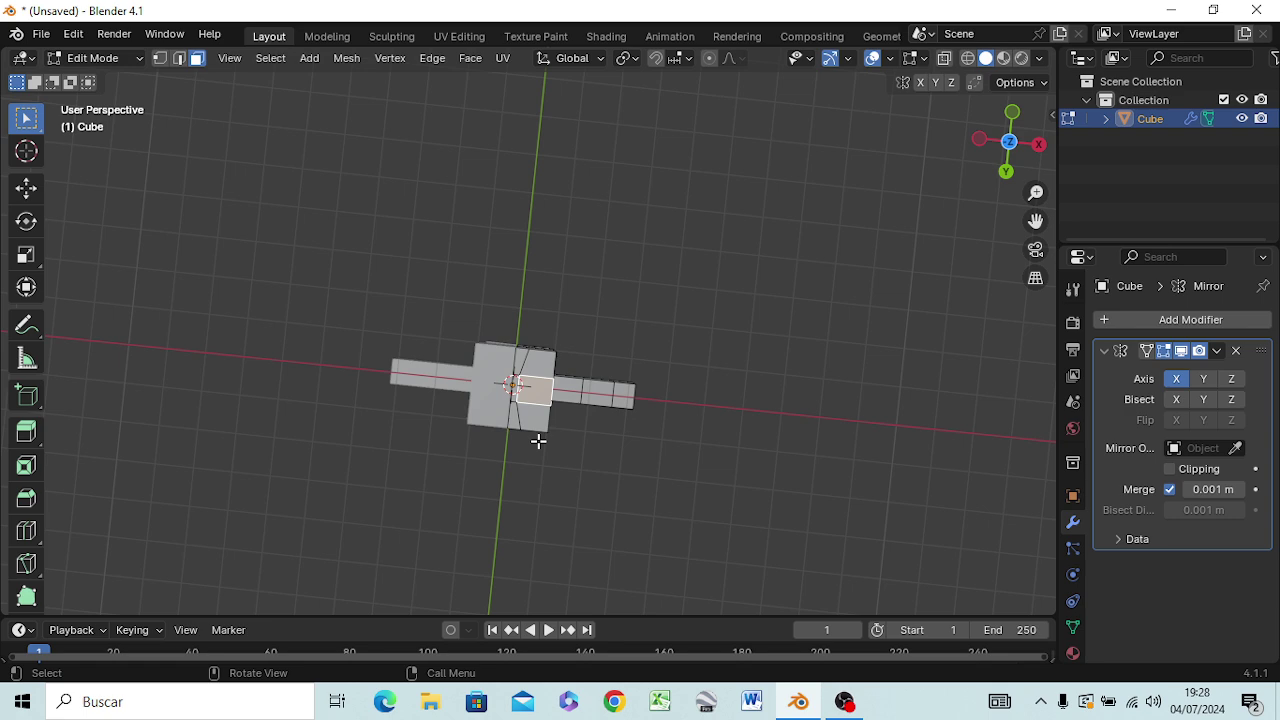
{"action": "scroll", "coordinate": [538, 438], "scroll_direction": "up", "scroll_amount": 3}
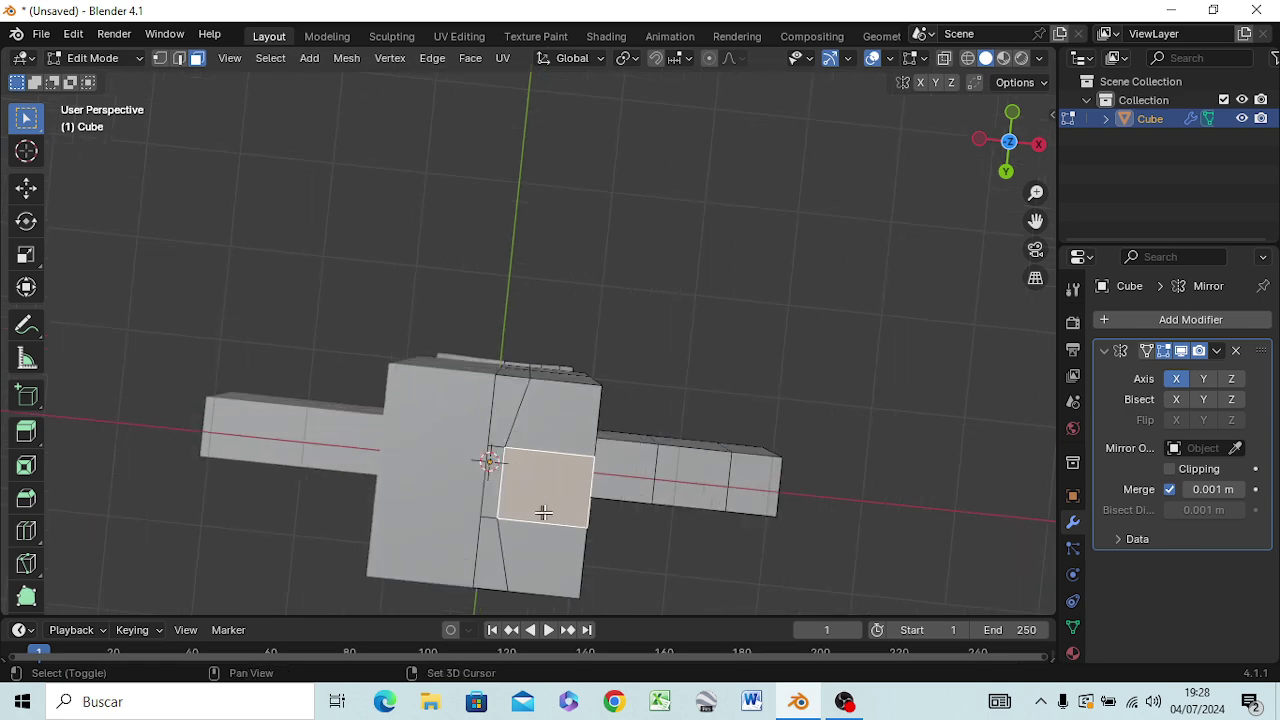
{"action": "mouse_move", "coordinate": [537, 509]}
{"action": "middle_mouse_down", "text": "shift"}
{"action": "mouse_move", "coordinate": [545, 470]}
{"action": "mouse_move", "coordinate": [526, 409]}
{"action": "mouse_move", "coordinate": [585, 443]}
{"action": "mouse_move", "coordinate": [580, 417]}
{"action": "middle_mouse_up", "text": "shift"}
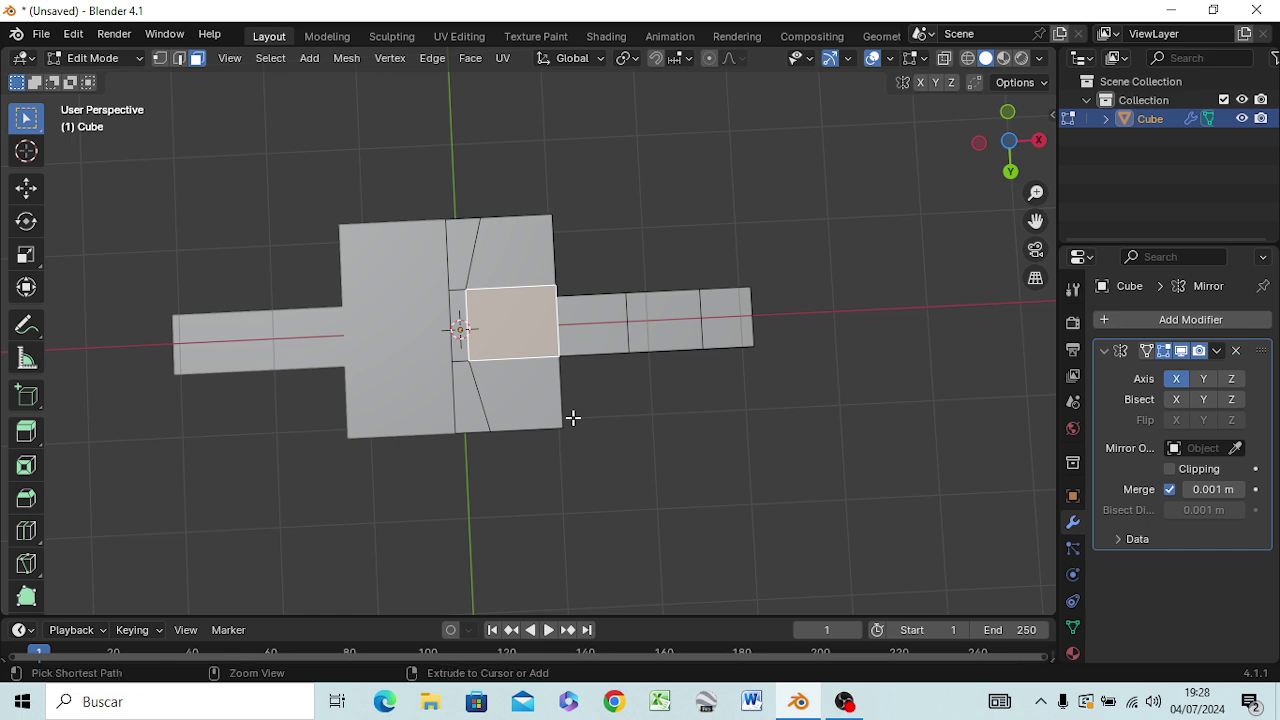
{"action": "key", "text": "ctrl+KP_3"}
{"action": "key", "text": "KP_3"}
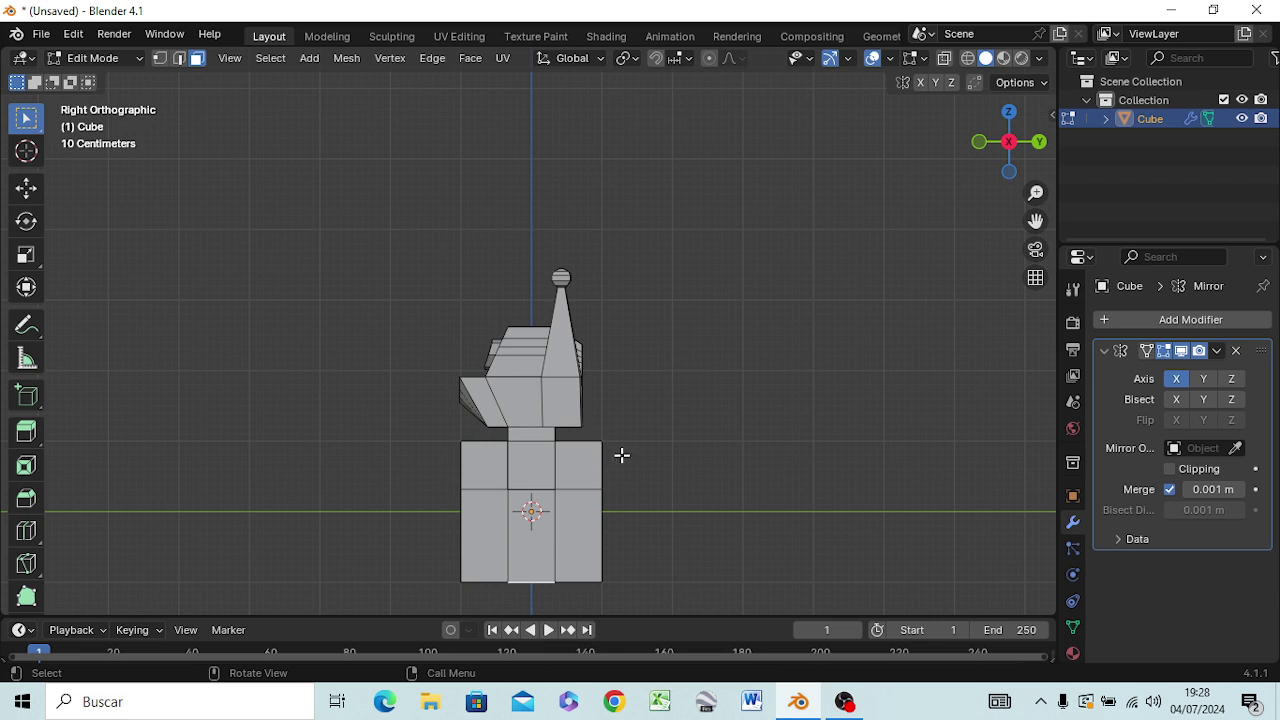
- Return to front view and frame the whole character higher in the viewport
{"action": "middle_click_drag", "start_coordinate": [621, 455], "coordinate": [776, 365]}
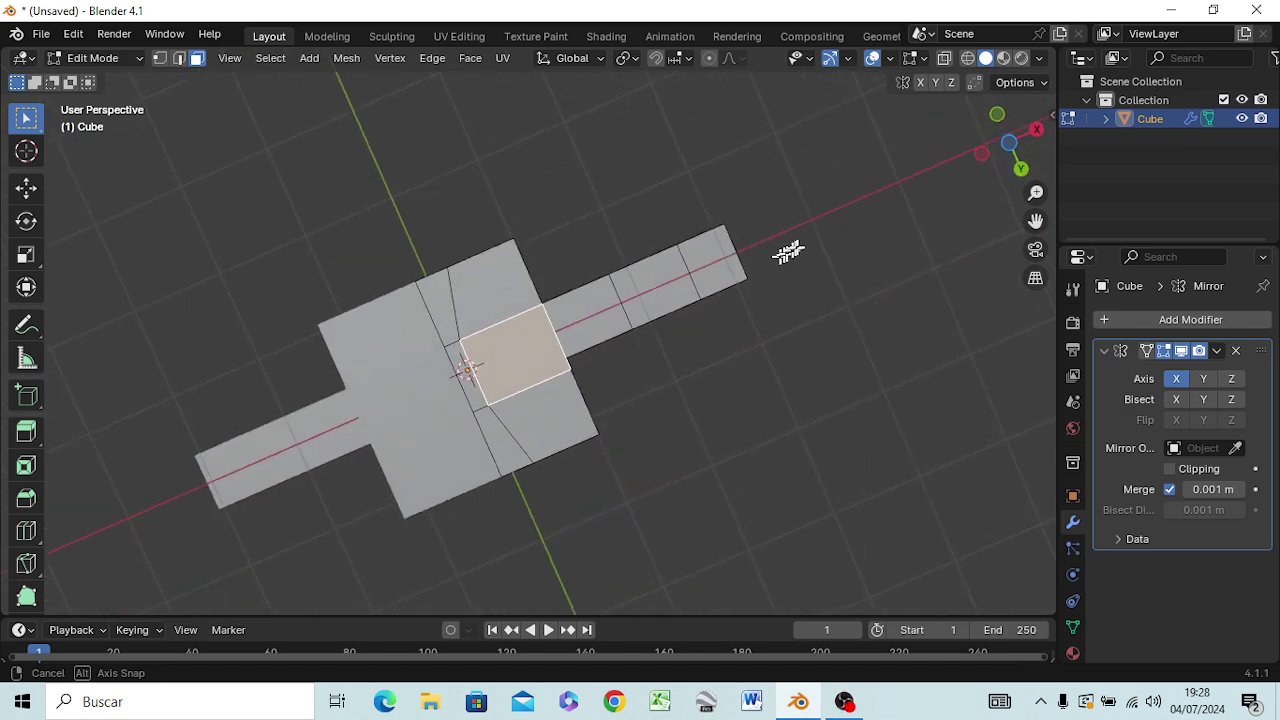
{"action": "middle_click_drag", "start_coordinate": [776, 365], "coordinate": [853, 269]}
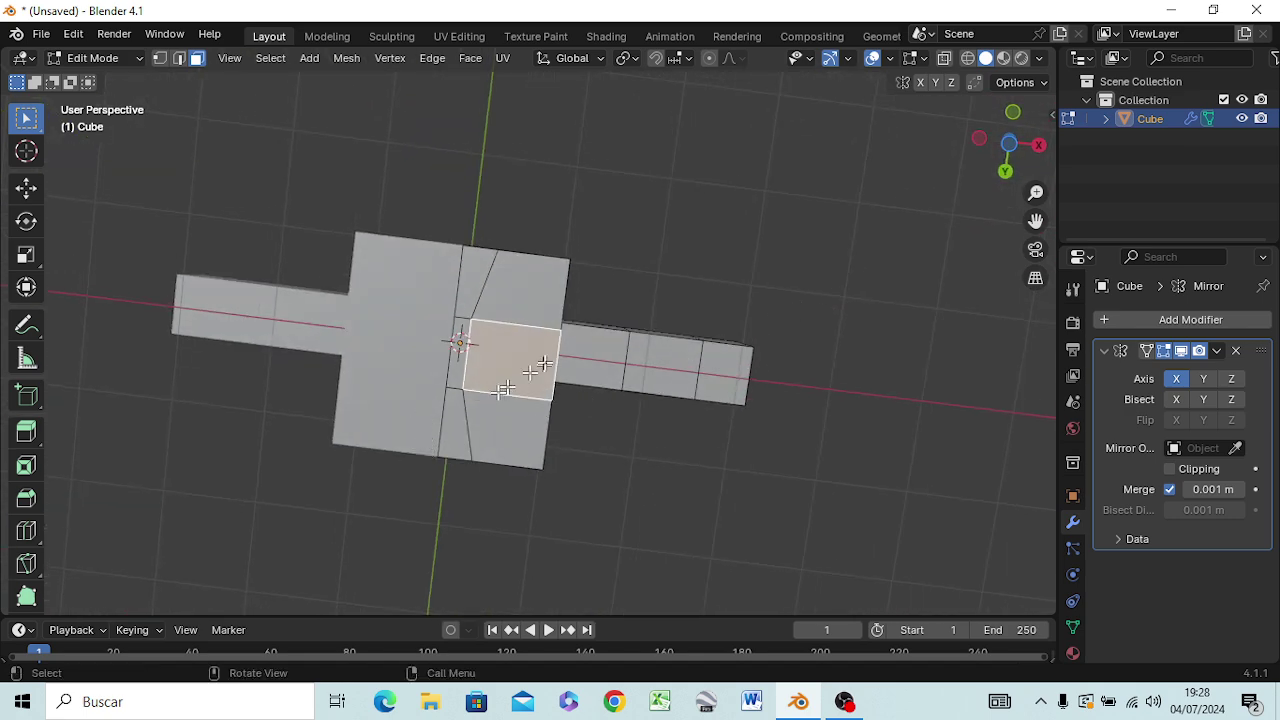
{"action": "key", "text": "KP_1"}
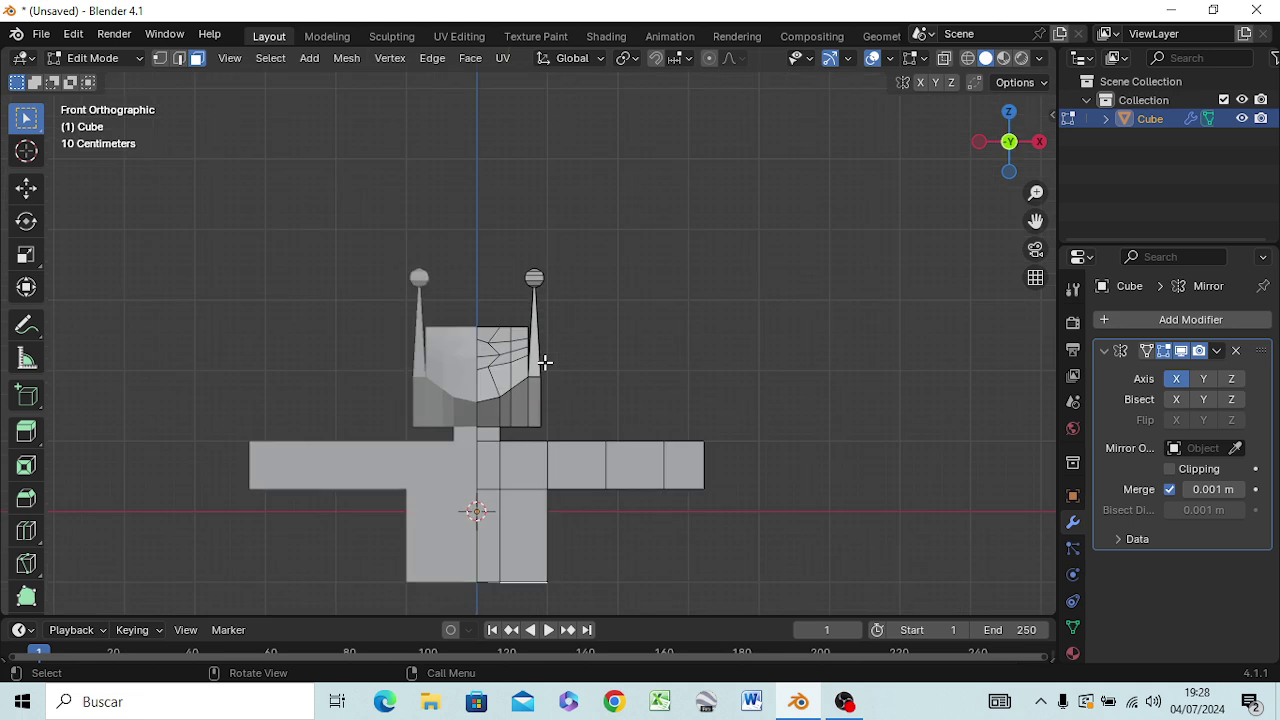
{"action": "scroll", "coordinate": [545, 362], "scroll_direction": "down", "scroll_amount": 3}
{"action": "scroll", "coordinate": [545, 362], "scroll_direction": "down", "scroll_amount": 2}
{"action": "scroll", "coordinate": [545, 362], "scroll_direction": "up", "scroll_amount": 2}
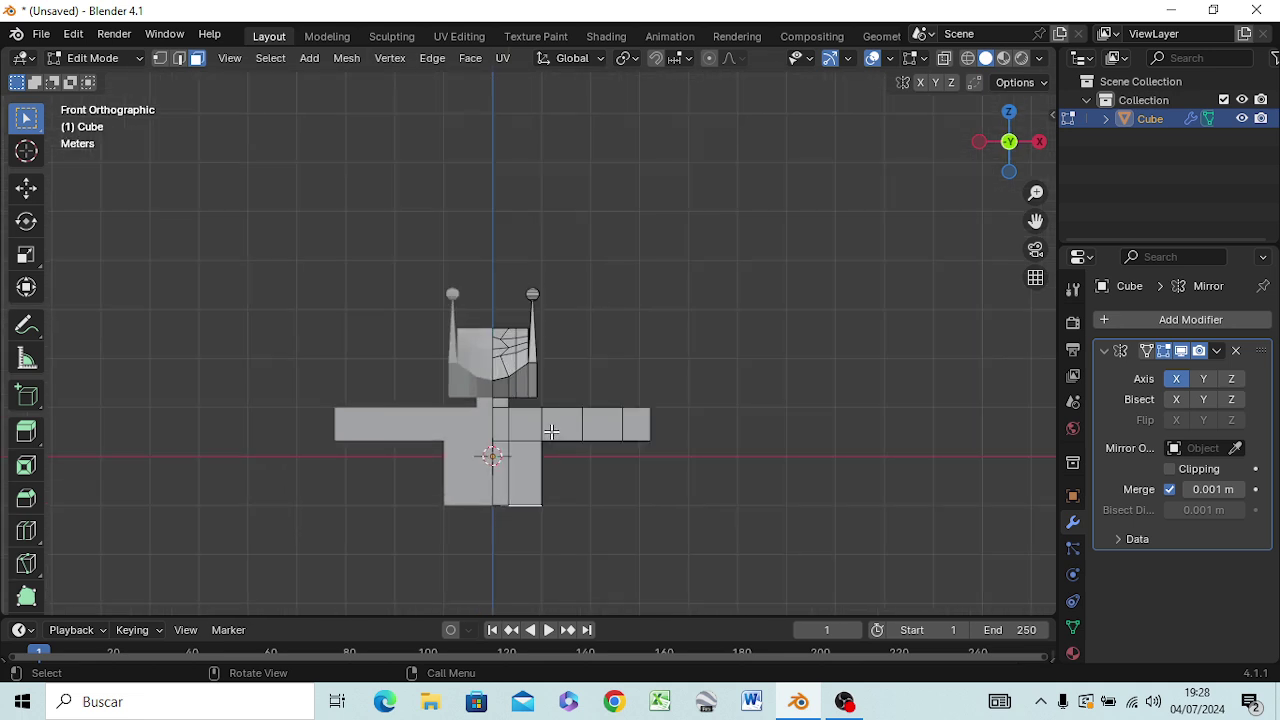
{"action": "scroll", "coordinate": [555, 420], "scroll_direction": "up", "scroll_amount": 1}
{"action": "middle_click_drag", "start_coordinate": [577, 509], "coordinate": [606, 286], "text": "shift"}
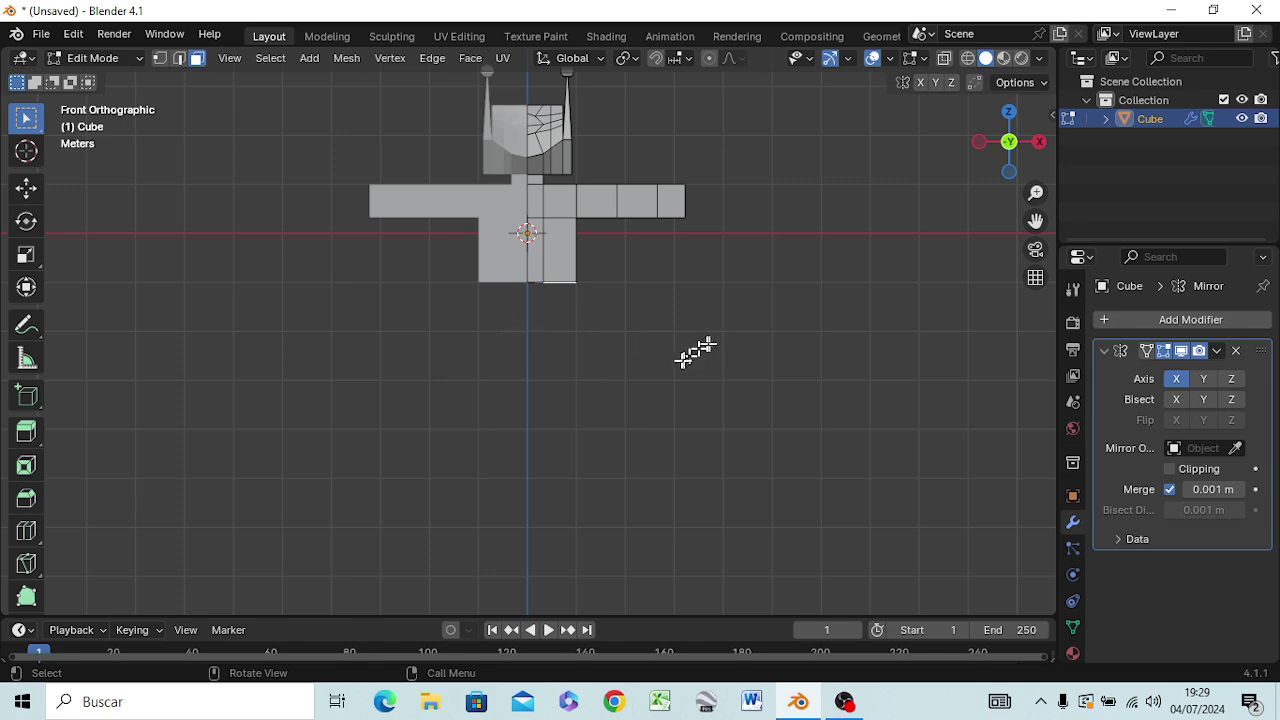
{"action": "mouse_move", "coordinate": [651, 357]}
{"action": "middle_mouse_down"}
{"action": "mouse_move", "coordinate": [640, 410]}
{"action": "mouse_move", "coordinate": [651, 406]}
{"action": "middle_mouse_up"}
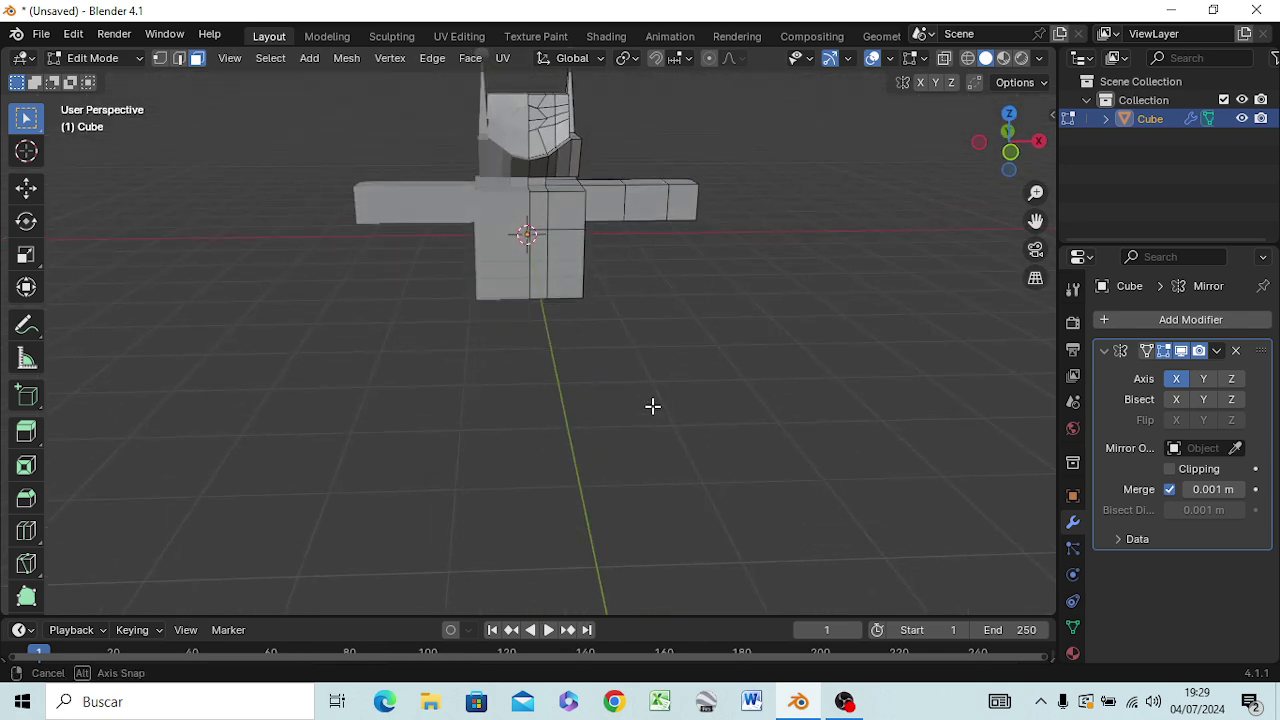
{"action": "key", "text": "KP_1"}
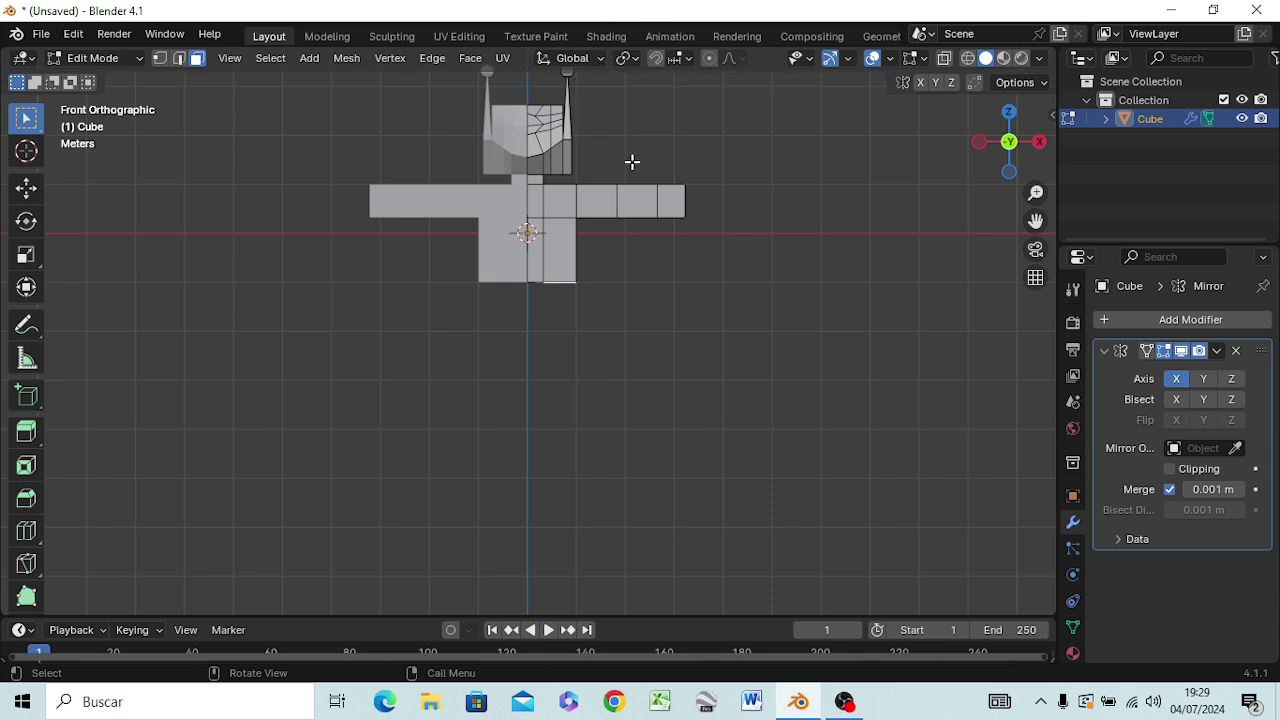
{"action": "key", "text": "1"}
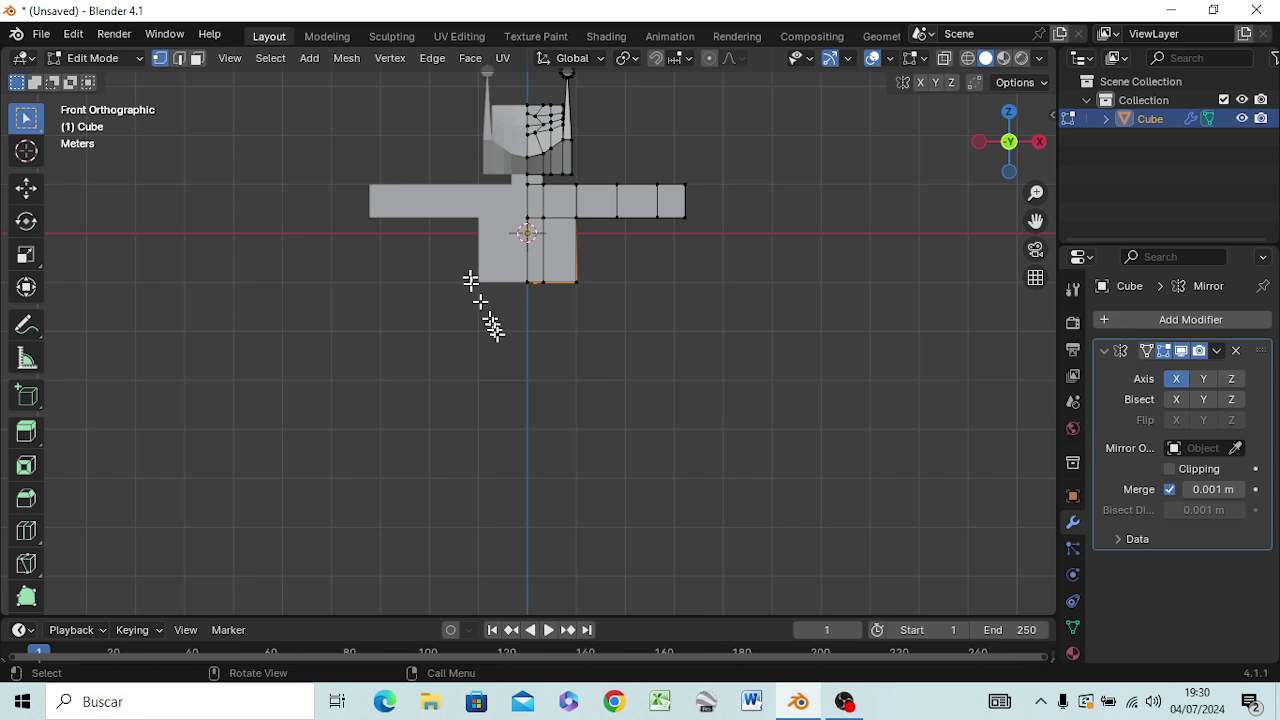
{"action": "left_click", "coordinate": [727, 311]}
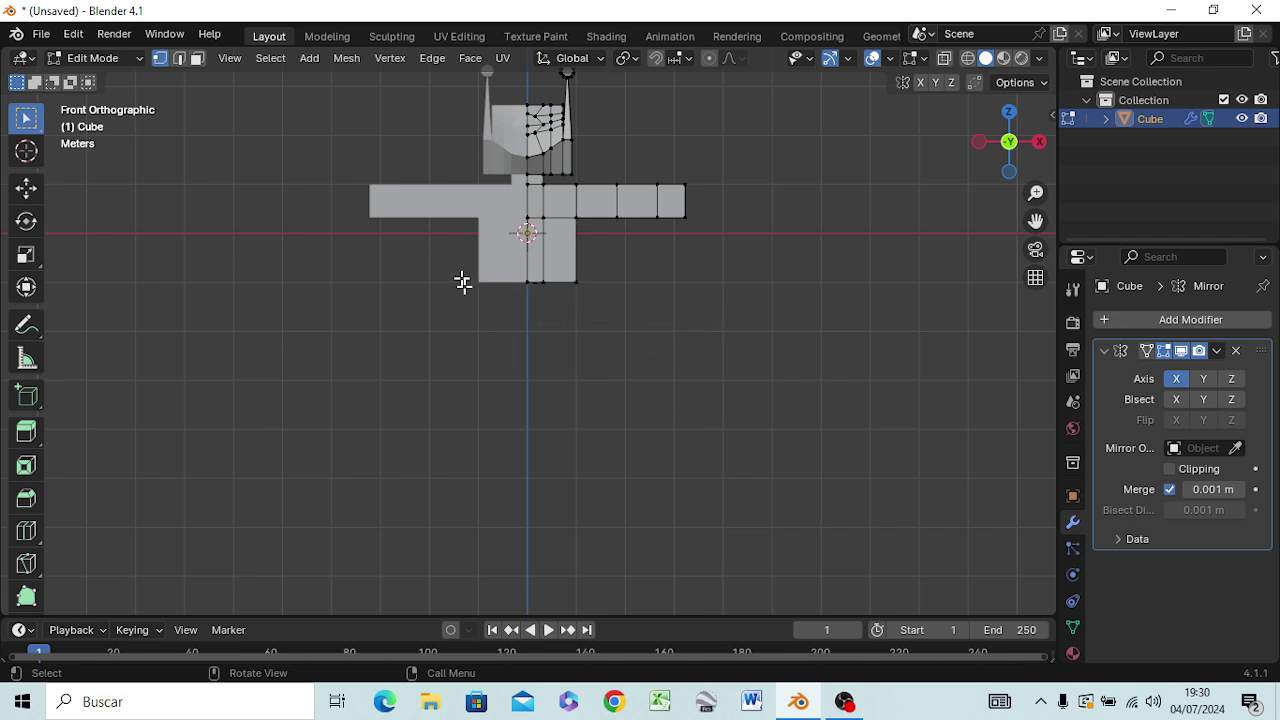
{"action": "left_click_drag", "start_coordinate": [462, 282], "coordinate": [605, 312]}
{"action": "scroll", "coordinate": [604, 361], "scroll_direction": "up", "scroll_amount": 2}
{"action": "scroll", "coordinate": [604, 355], "scroll_direction": "up", "scroll_amount": 3}
{"action": "mouse_move", "coordinate": [603, 335]}
{"action": "middle_mouse_down"}
{"action": "mouse_move", "coordinate": [705, 298]}
{"action": "mouse_move", "coordinate": [609, 329]}
{"action": "mouse_move", "coordinate": [555, 134]}
{"action": "mouse_move", "coordinate": [580, 194]}
{"action": "mouse_move", "coordinate": [711, 297]}
{"action": "middle_mouse_up"}
{"action": "key", "text": "KP_1"}
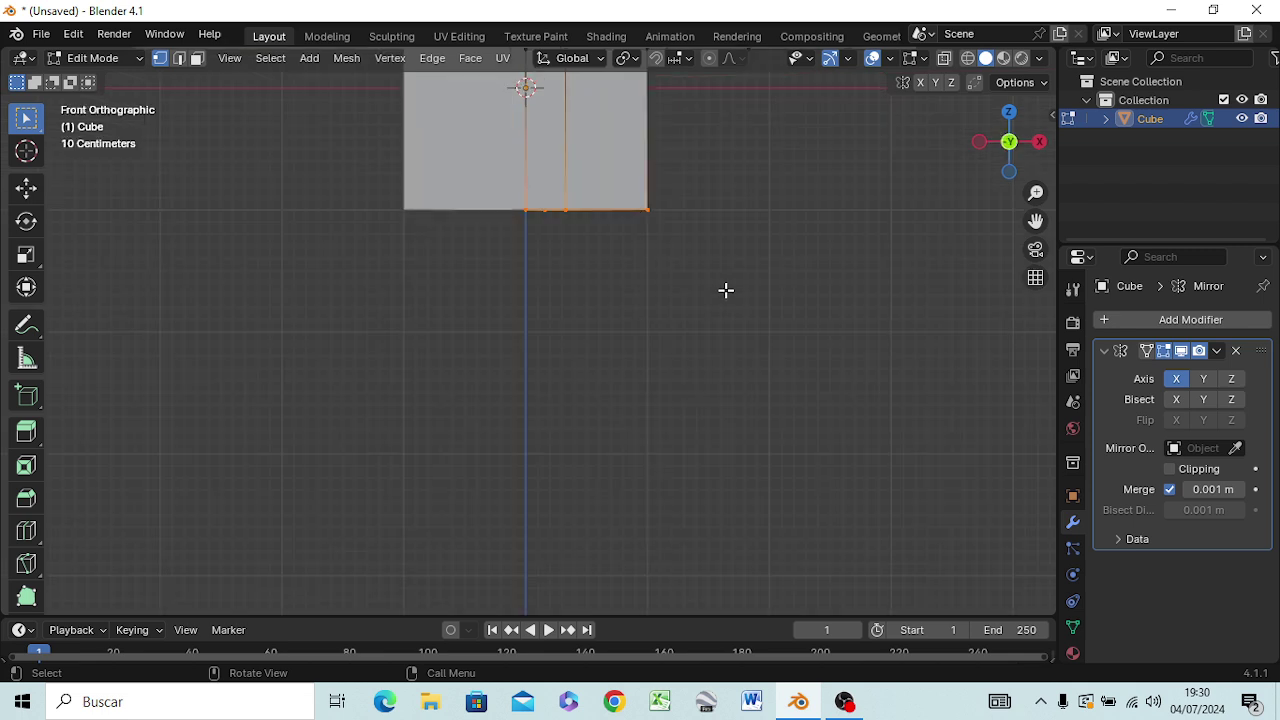
- Switch to see-through wireframe and box-select the lower body's bottom faces in front view
{"action": "left_click", "coordinate": [857, 272]}
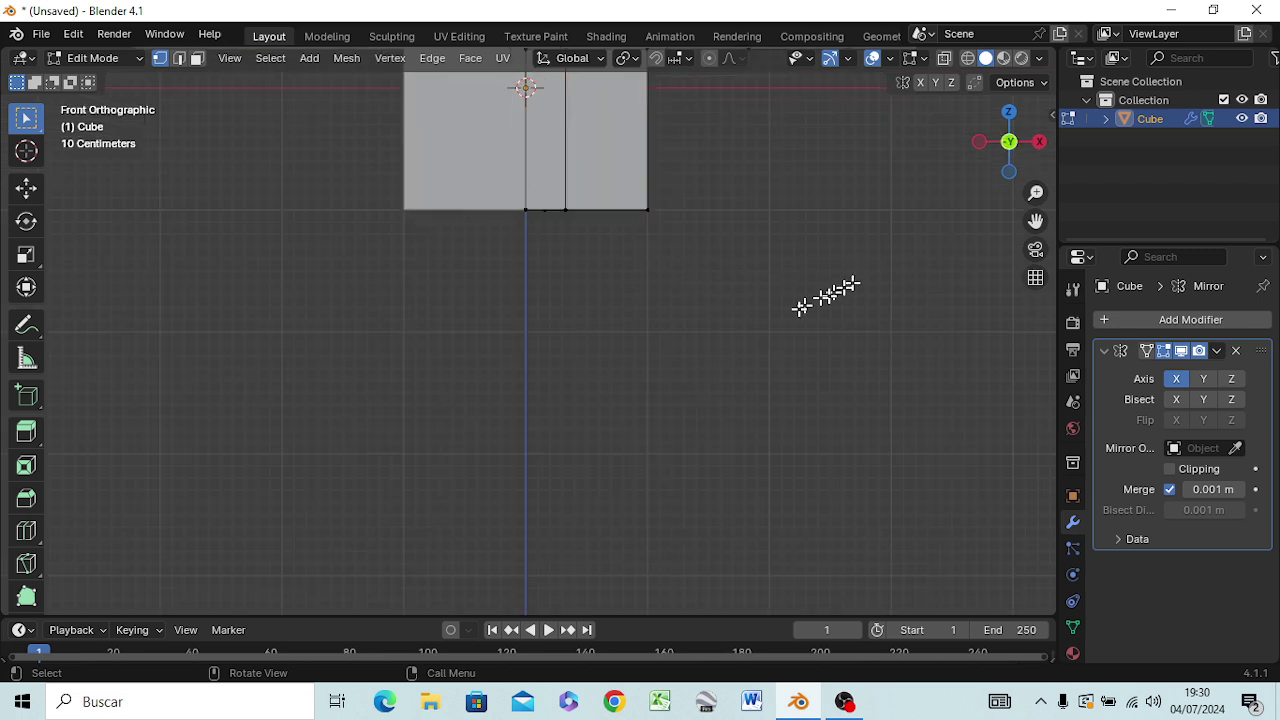
{"action": "key", "text": "z"}
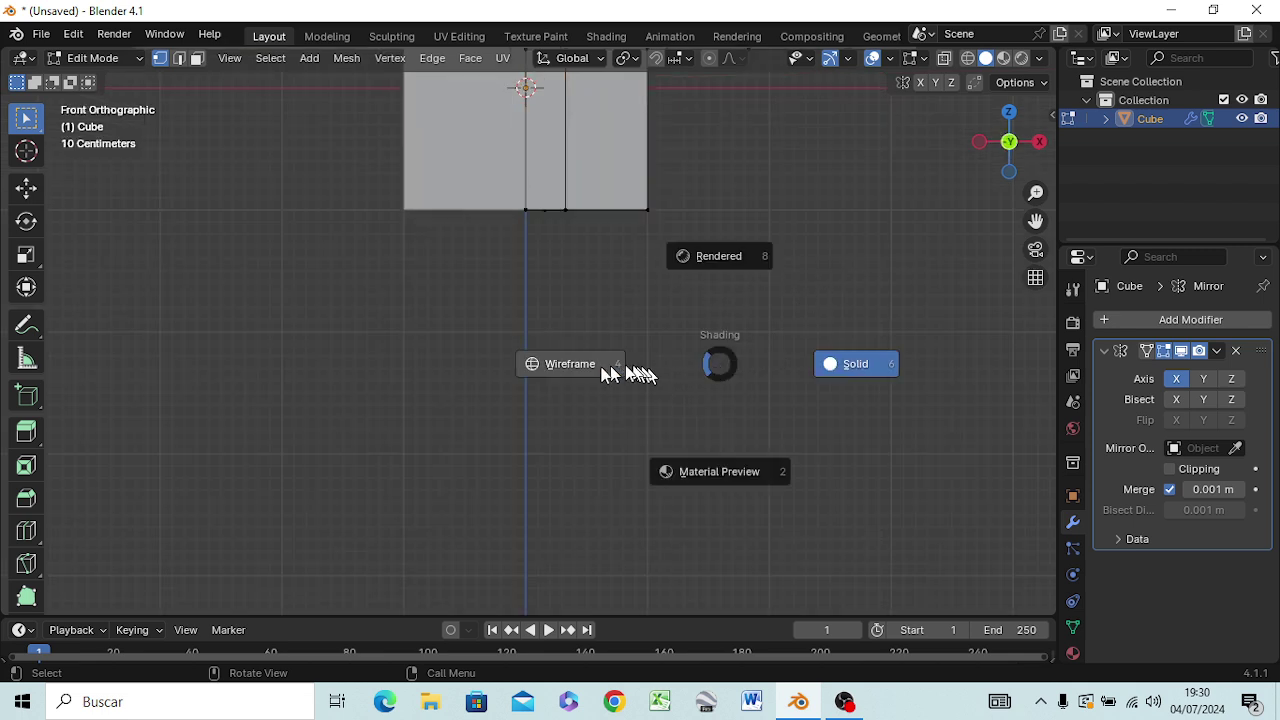
{"action": "left_click", "coordinate": [585, 366]}
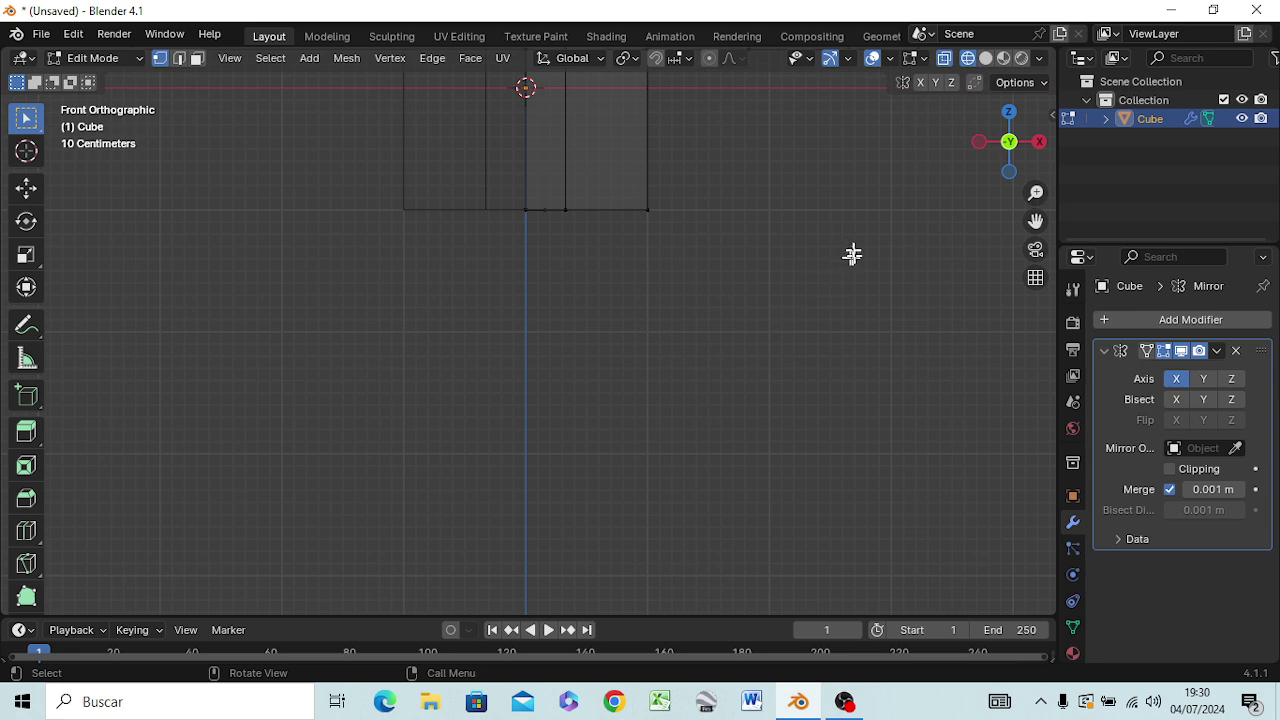
{"action": "left_click_drag", "start_coordinate": [771, 183], "coordinate": [312, 307]}
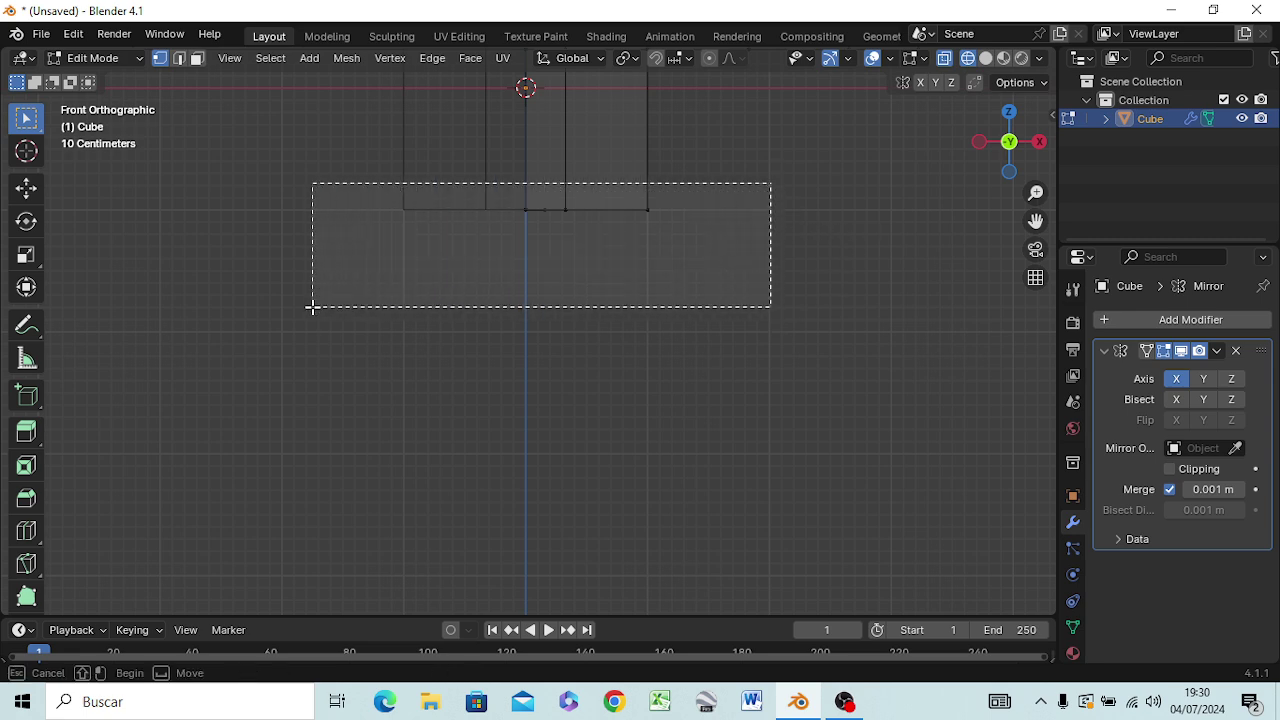
{"action": "mouse_move", "coordinate": [705, 391]}
{"action": "middle_mouse_down"}
{"action": "mouse_move", "coordinate": [703, 281]}
{"action": "mouse_move", "coordinate": [663, 429]}
{"action": "mouse_move", "coordinate": [623, 466]}
{"action": "mouse_move", "coordinate": [600, 351]}
{"action": "mouse_move", "coordinate": [691, 423]}
{"action": "mouse_move", "coordinate": [710, 417]}
{"action": "middle_mouse_up"}
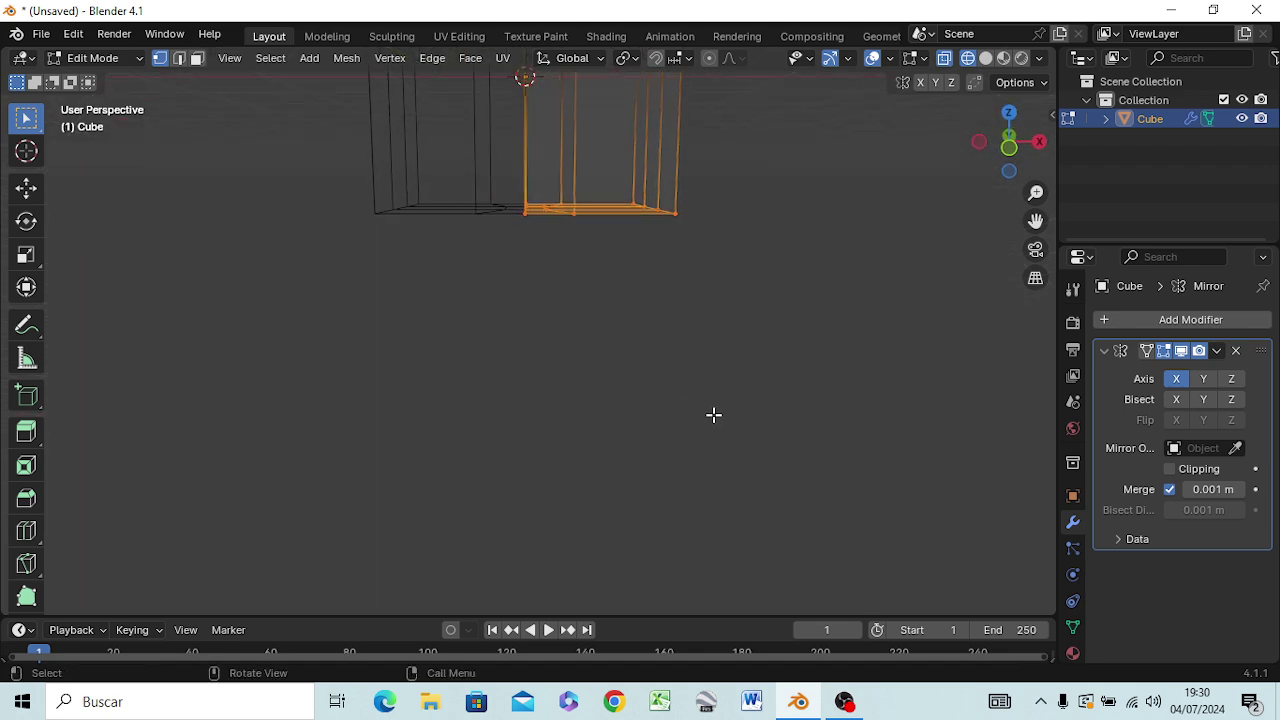
{"action": "key", "text": "KP_1"}
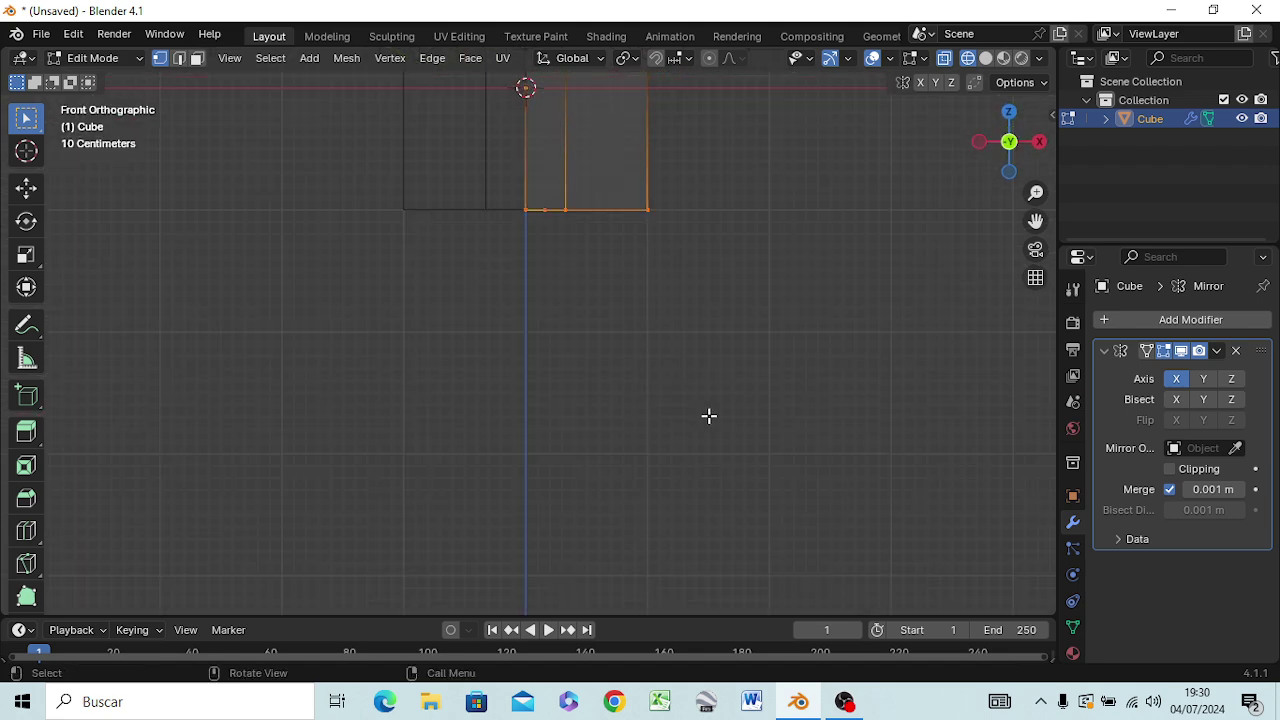
{"action": "scroll", "coordinate": [704, 430], "scroll_direction": "down", "scroll_amount": 4}
{"action": "scroll", "coordinate": [702, 443], "scroll_direction": "down", "scroll_amount": 1}
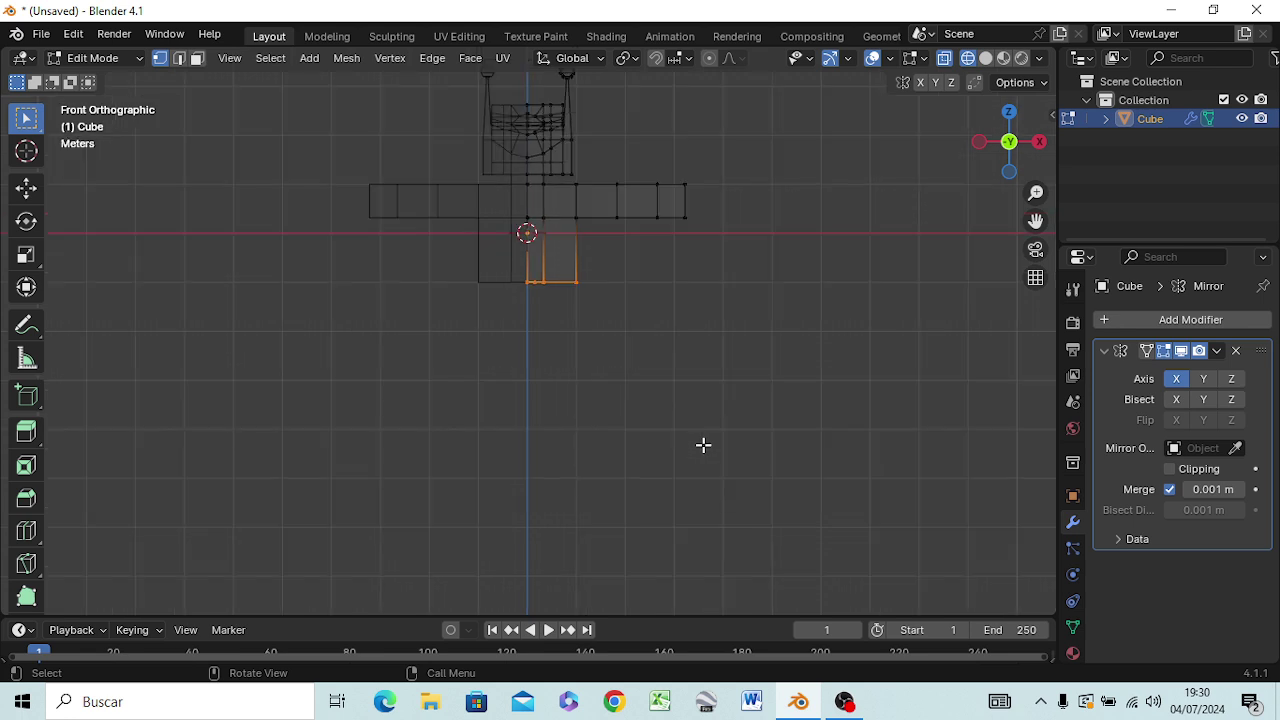
{"action": "scroll", "coordinate": [703, 445], "scroll_direction": "down", "scroll_amount": 1}
{"action": "scroll", "coordinate": [703, 445], "scroll_direction": "up", "scroll_amount": 1}
- Lower the selected bottom faces about 0.4 m along Z
{"action": "key", "text": "g"}
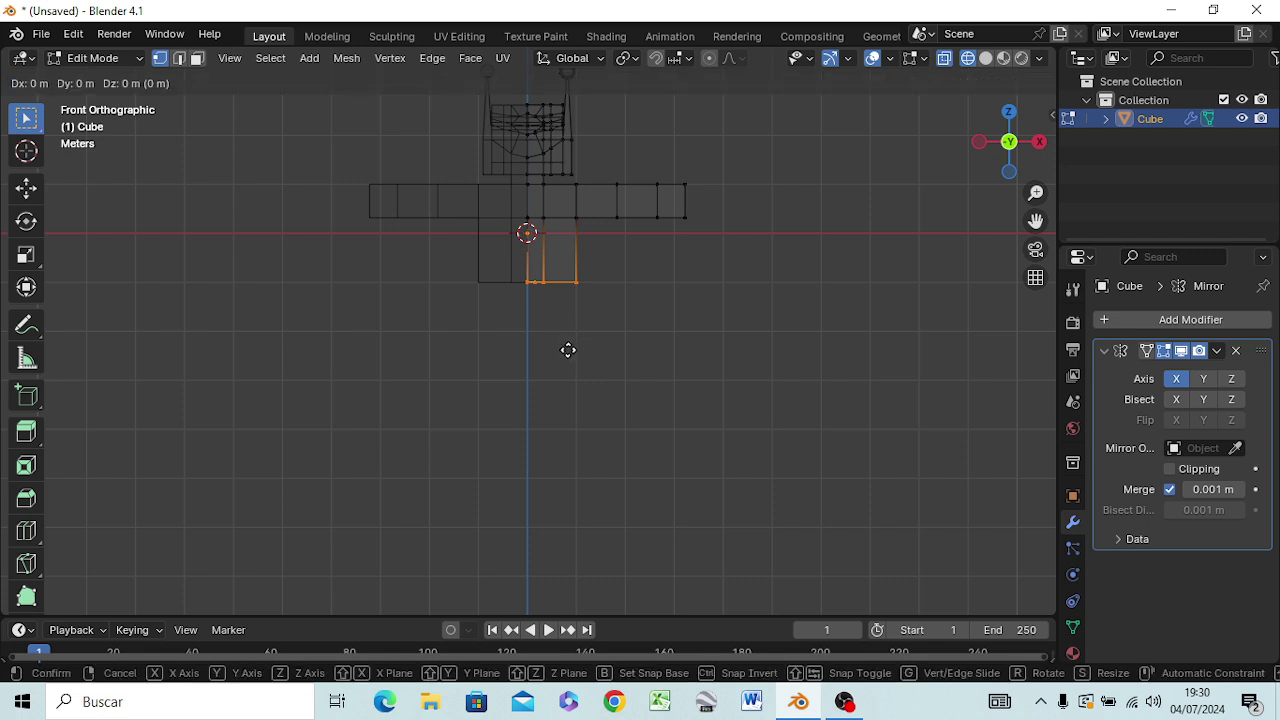
{"action": "key", "text": "z"}
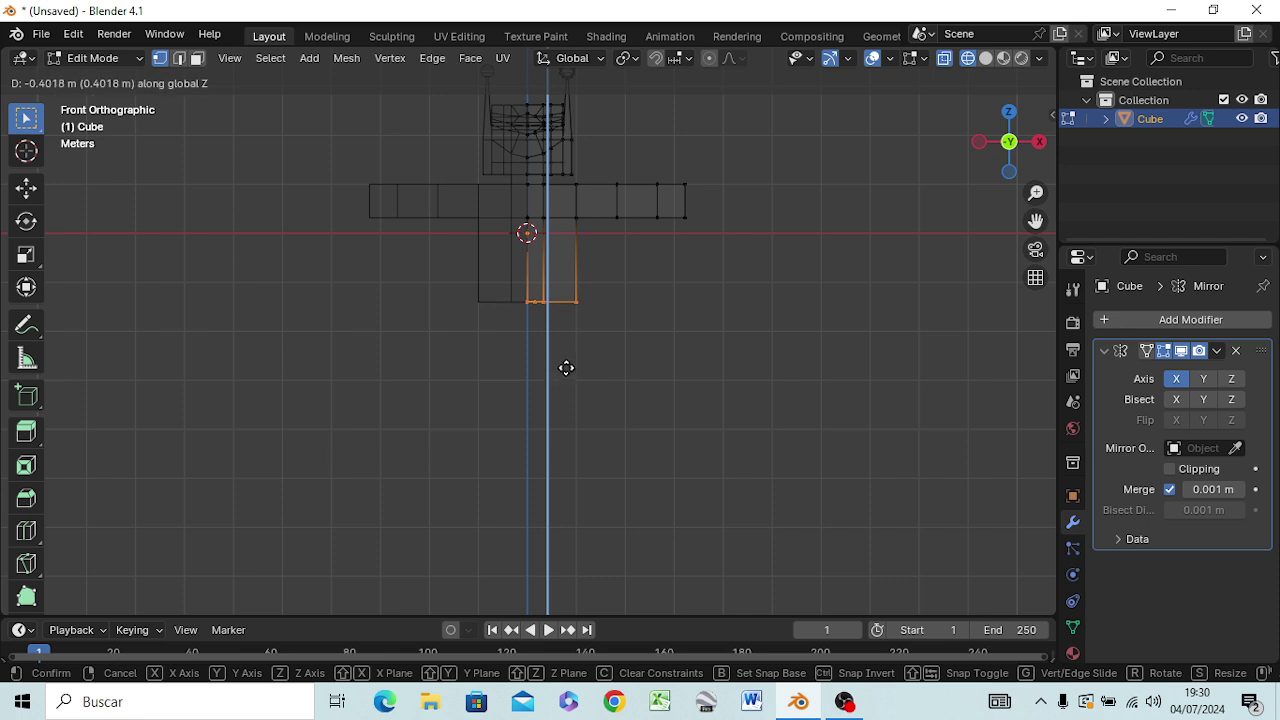
{"action": "left_click", "coordinate": [566, 368]}
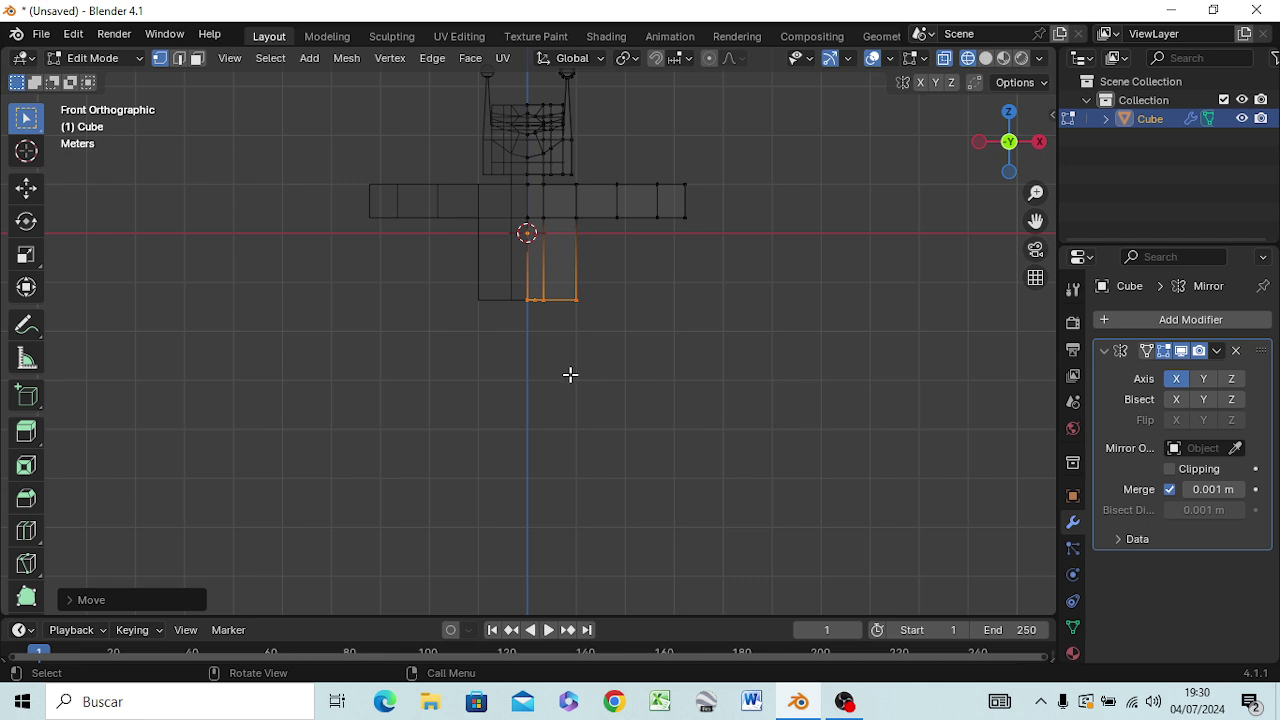
- Extrude the bottom faces about 0.98 m straight down to start the legs
{"action": "key", "text": "g"}
{"action": "key", "text": "z"}
{"action": "key", "text": "z"}
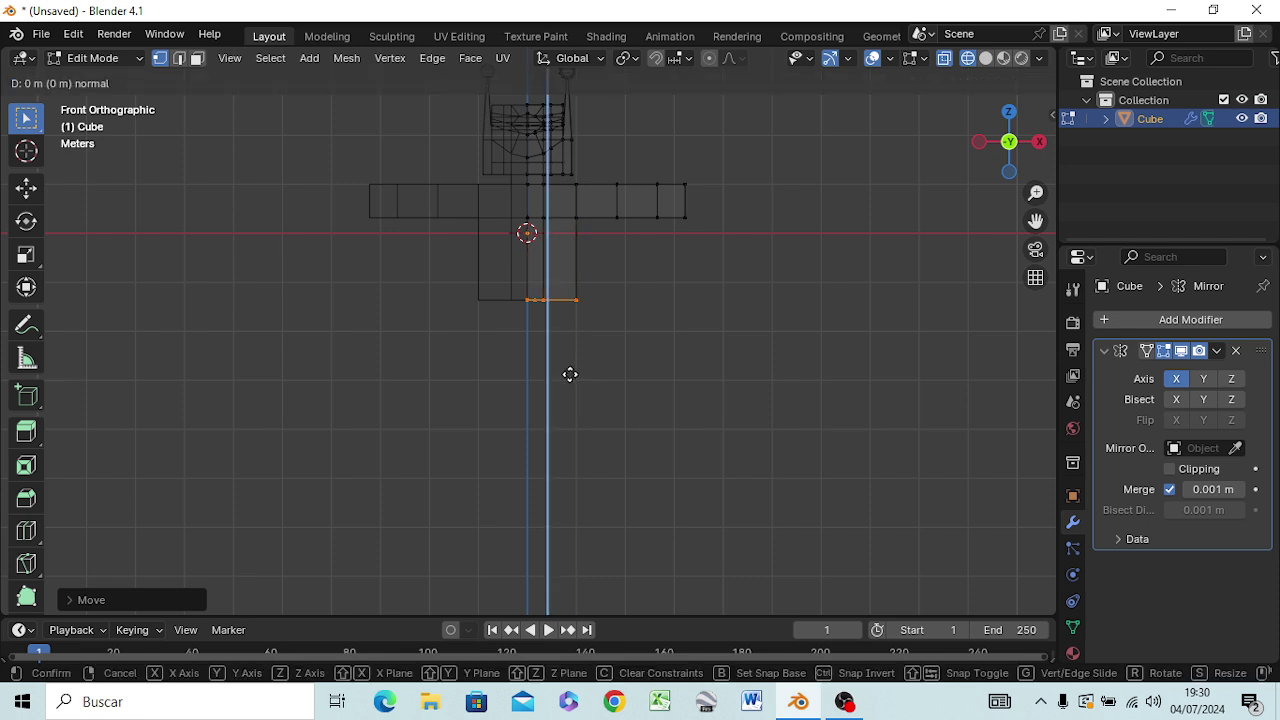
{"action": "key", "text": "z"}
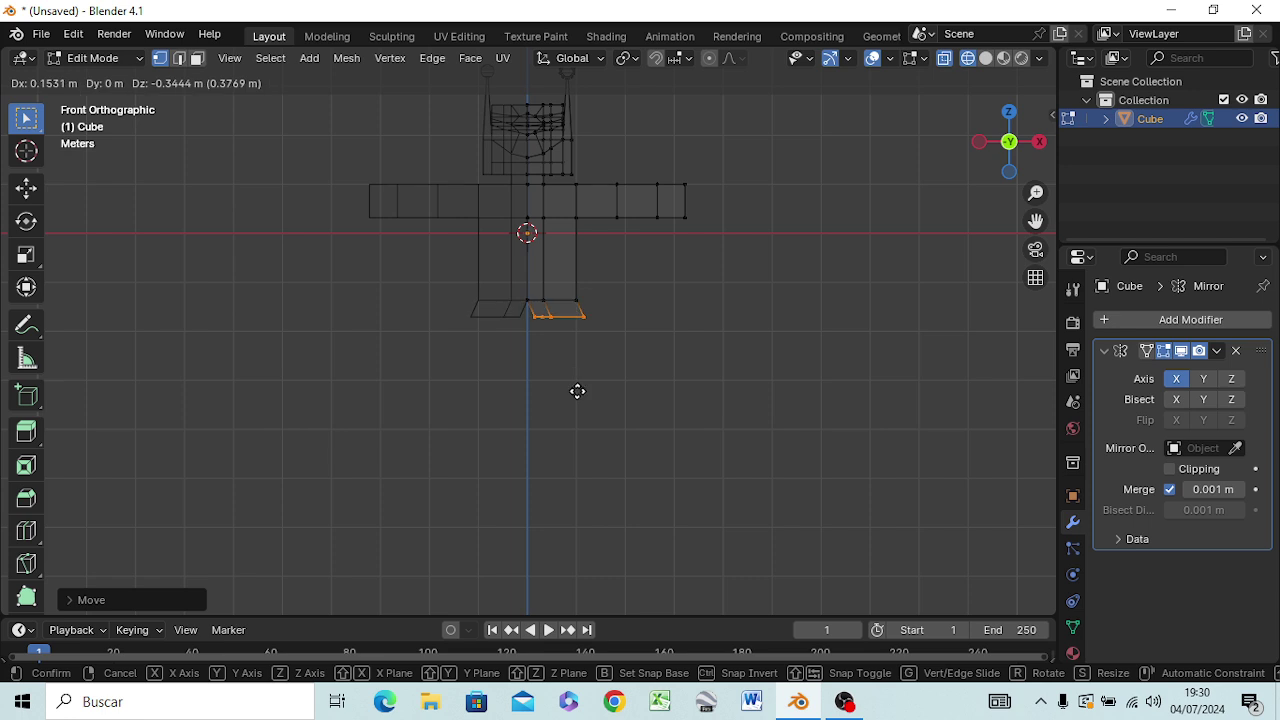
{"action": "key", "text": "z"}
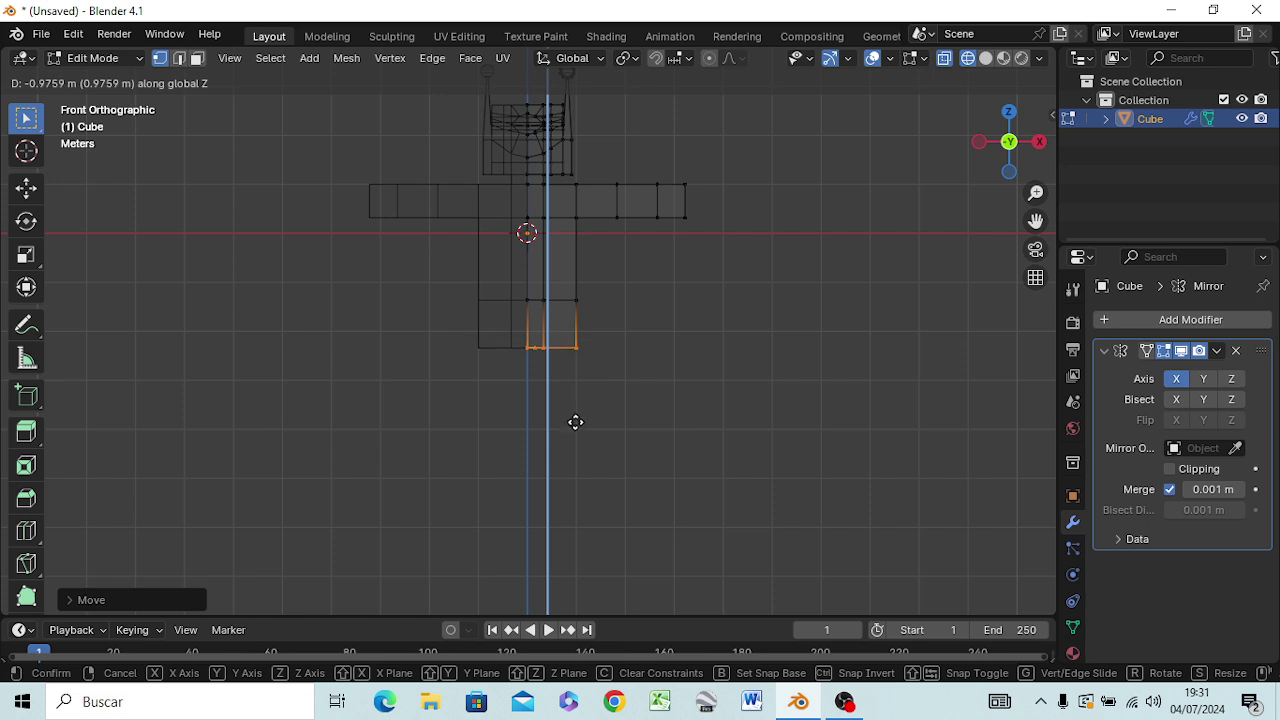
{"action": "left_click", "coordinate": [575, 422]}
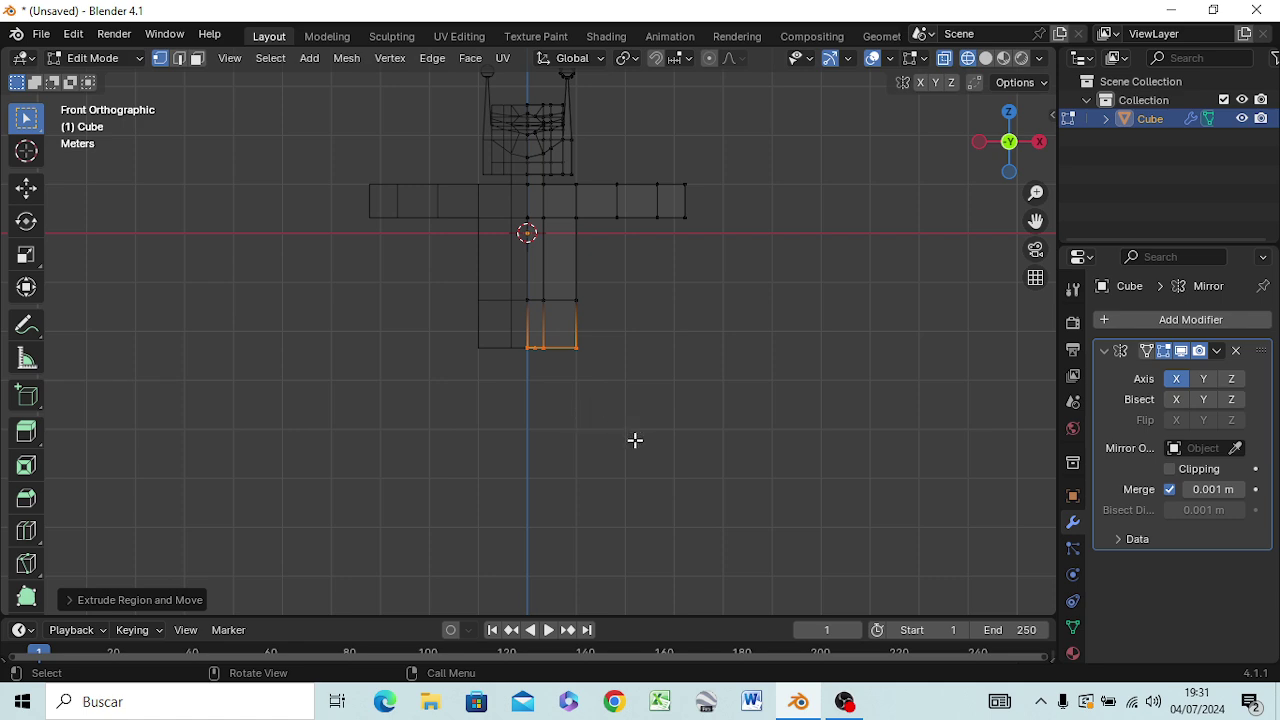
{"action": "middle_click_drag", "start_coordinate": [634, 440], "coordinate": [630, 268]}
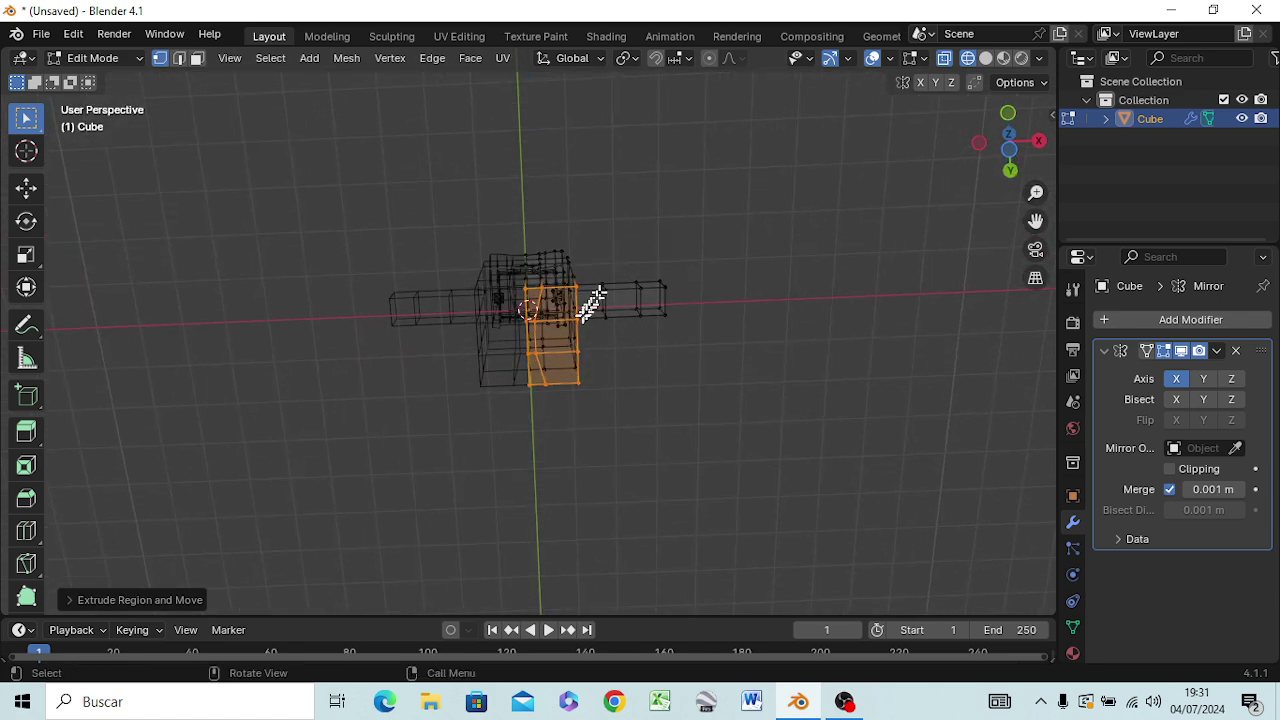
- Return to Solid shading and pick vertices on the lower body's front row
{"action": "left_click", "coordinate": [565, 316]}
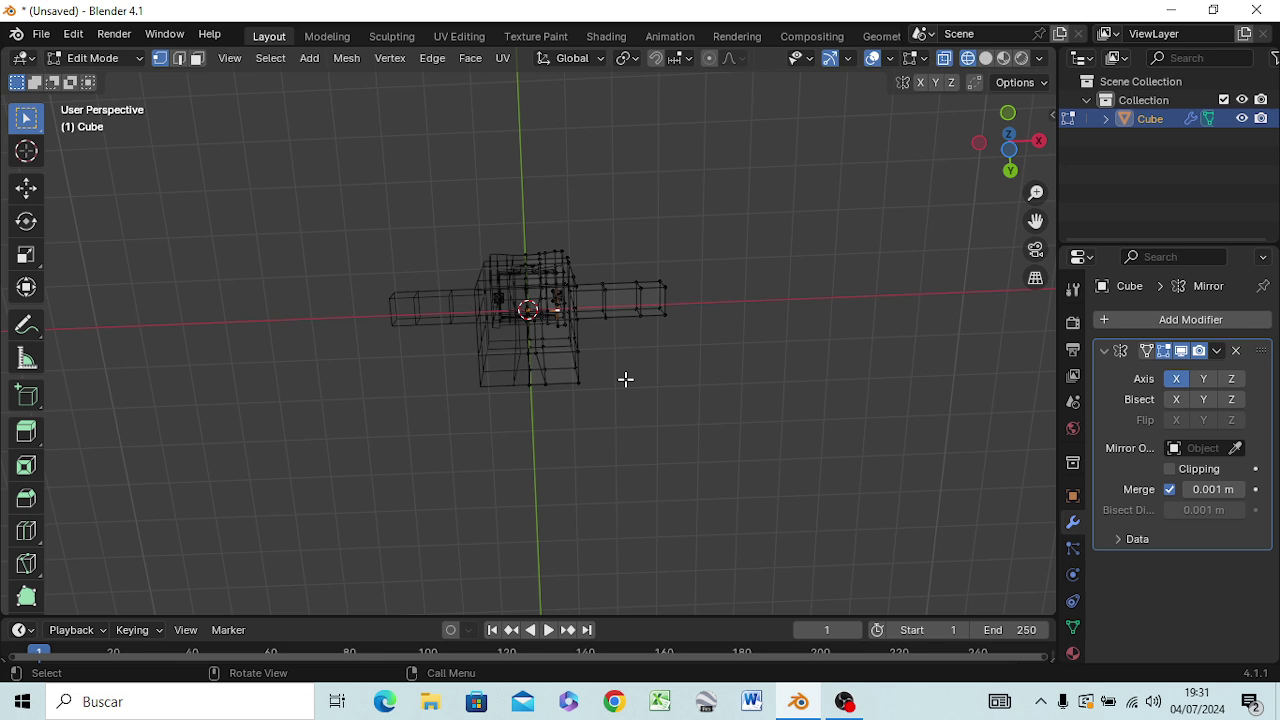
{"action": "key", "text": "z"}
{"action": "left_click", "coordinate": [767, 380]}
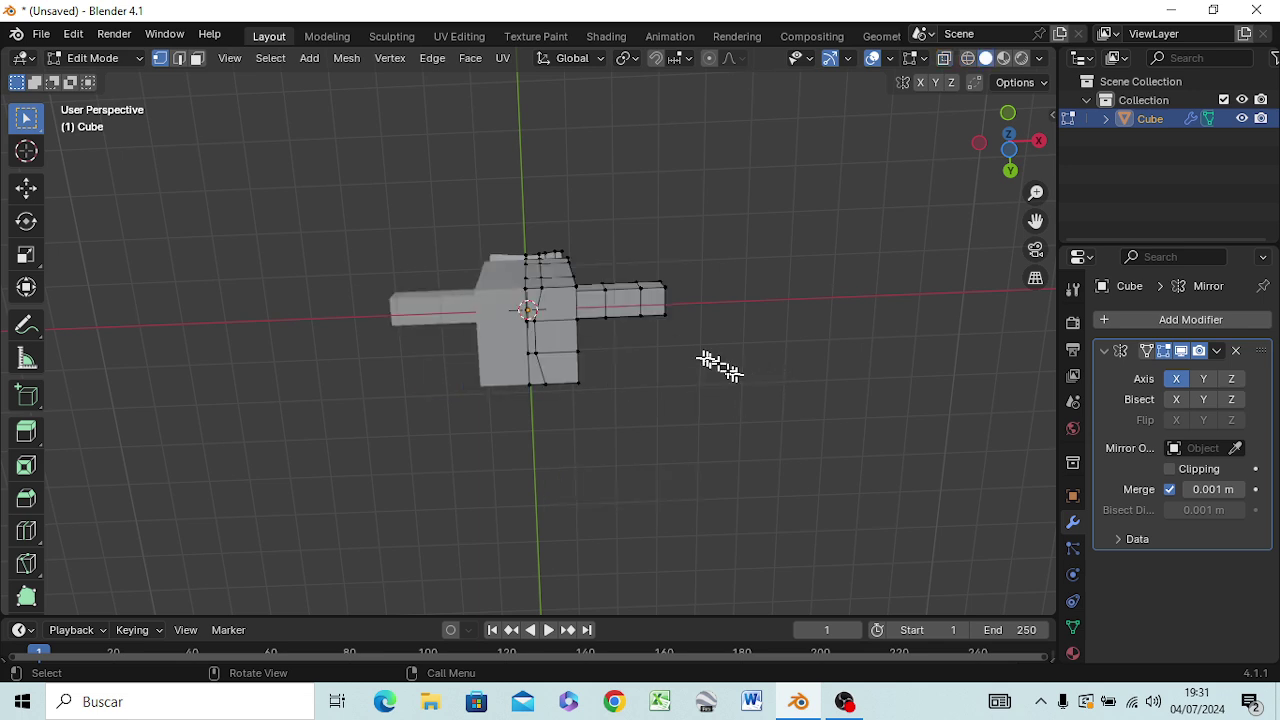
{"action": "left_click", "coordinate": [540, 350]}
{"action": "scroll", "coordinate": [604, 409], "scroll_direction": "up", "scroll_amount": 2}
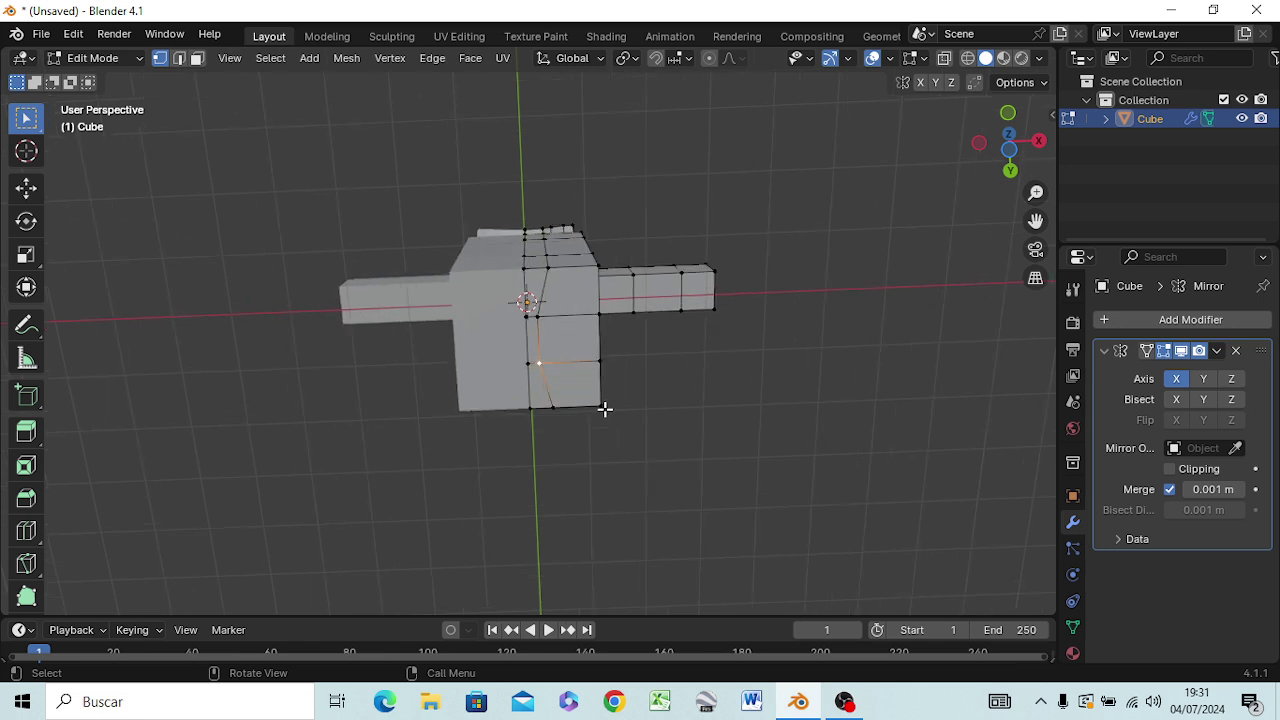
{"action": "scroll", "coordinate": [604, 409], "scroll_direction": "up", "scroll_amount": 2}
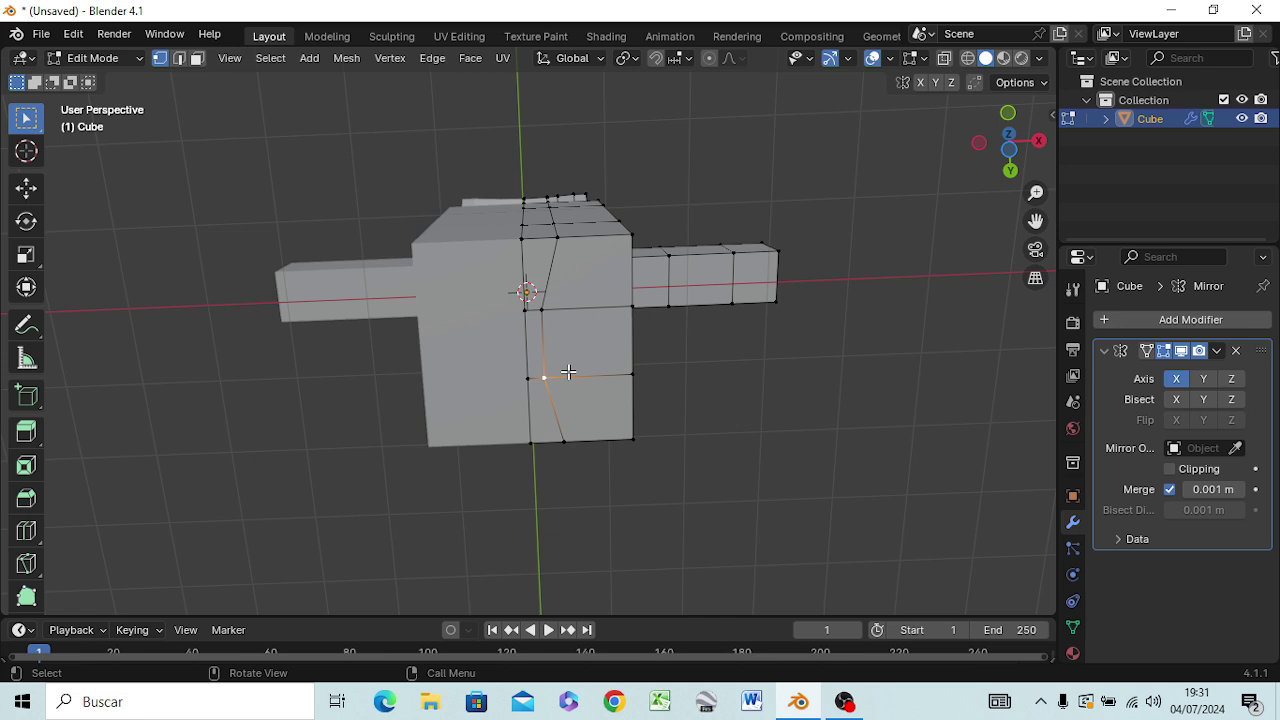
{"action": "left_click", "coordinate": [584, 329]}
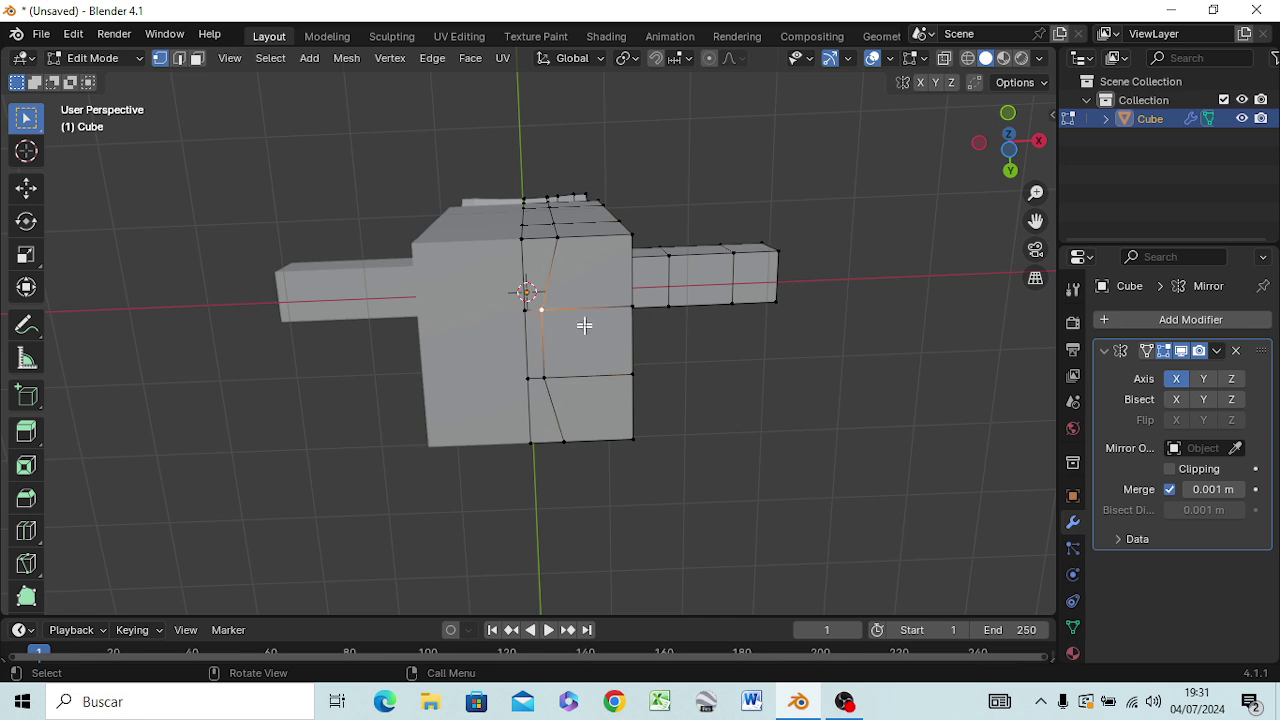
{"action": "left_click", "coordinate": [585, 299]}
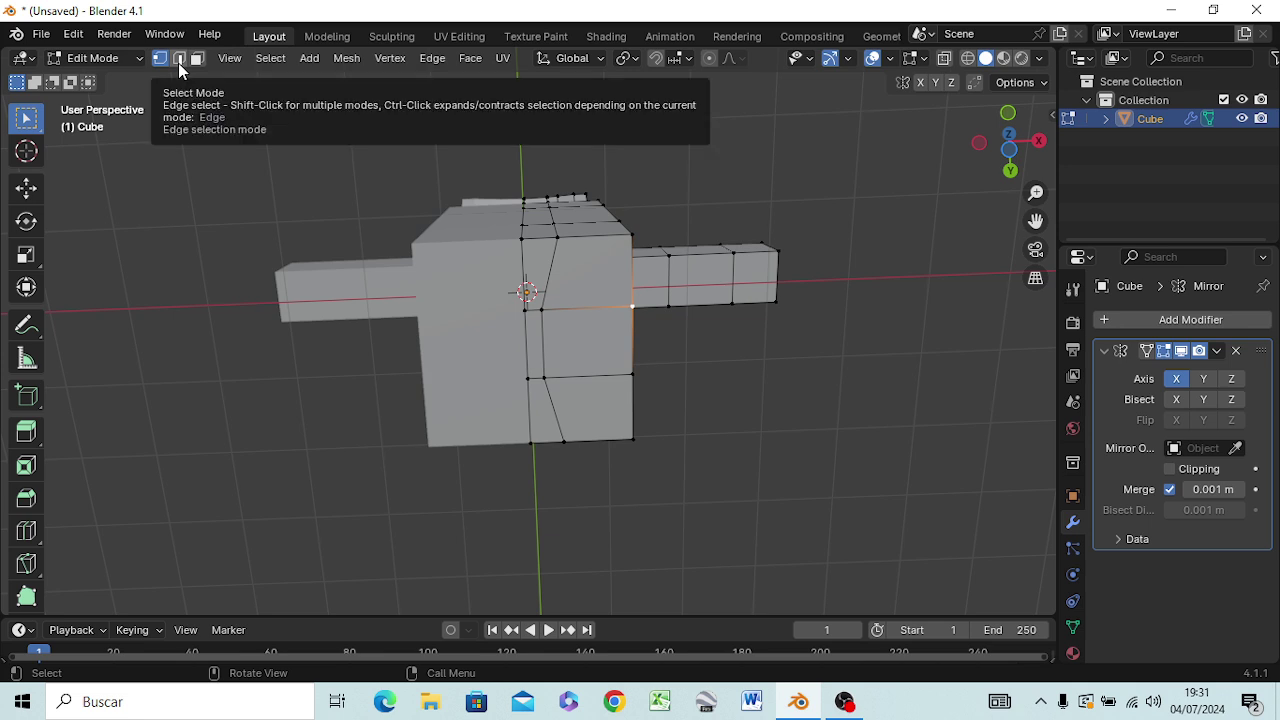
- Shift the horizontal front edge of the lower body about 0.2 m along Y
{"action": "left_click", "coordinate": [178, 63]}
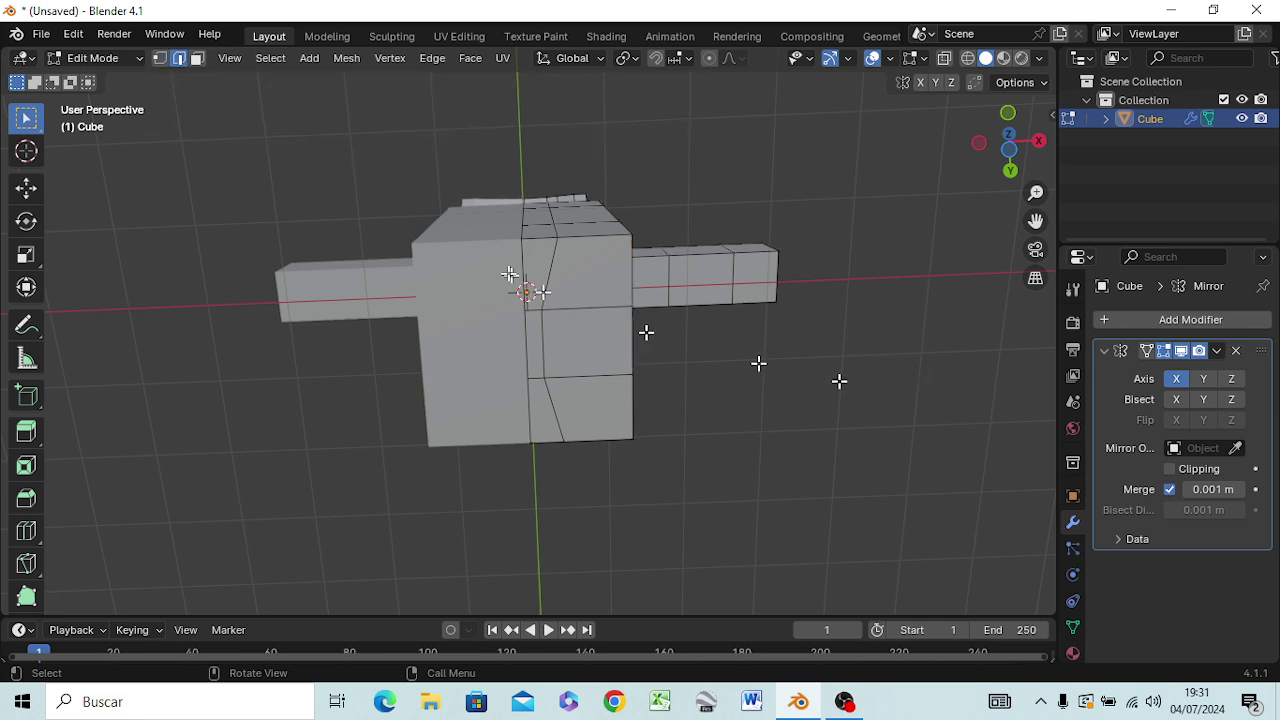
{"action": "left_click", "coordinate": [586, 309]}
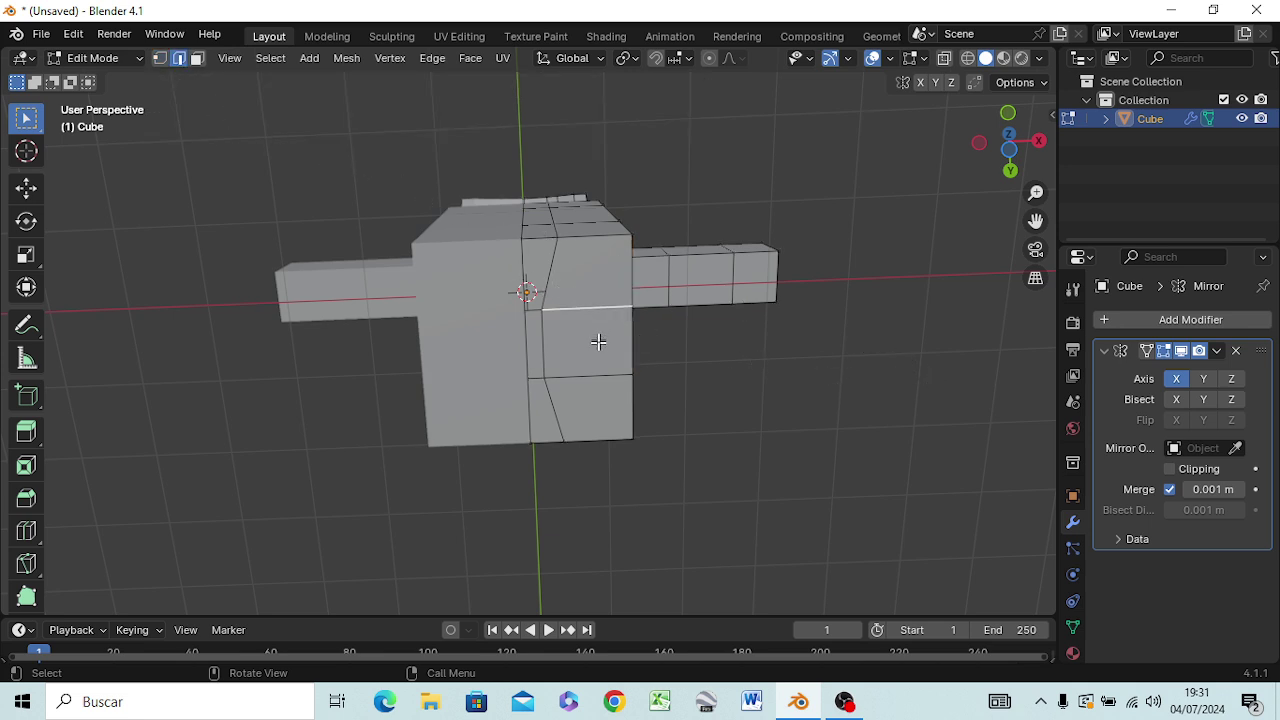
{"action": "key", "text": "g"}
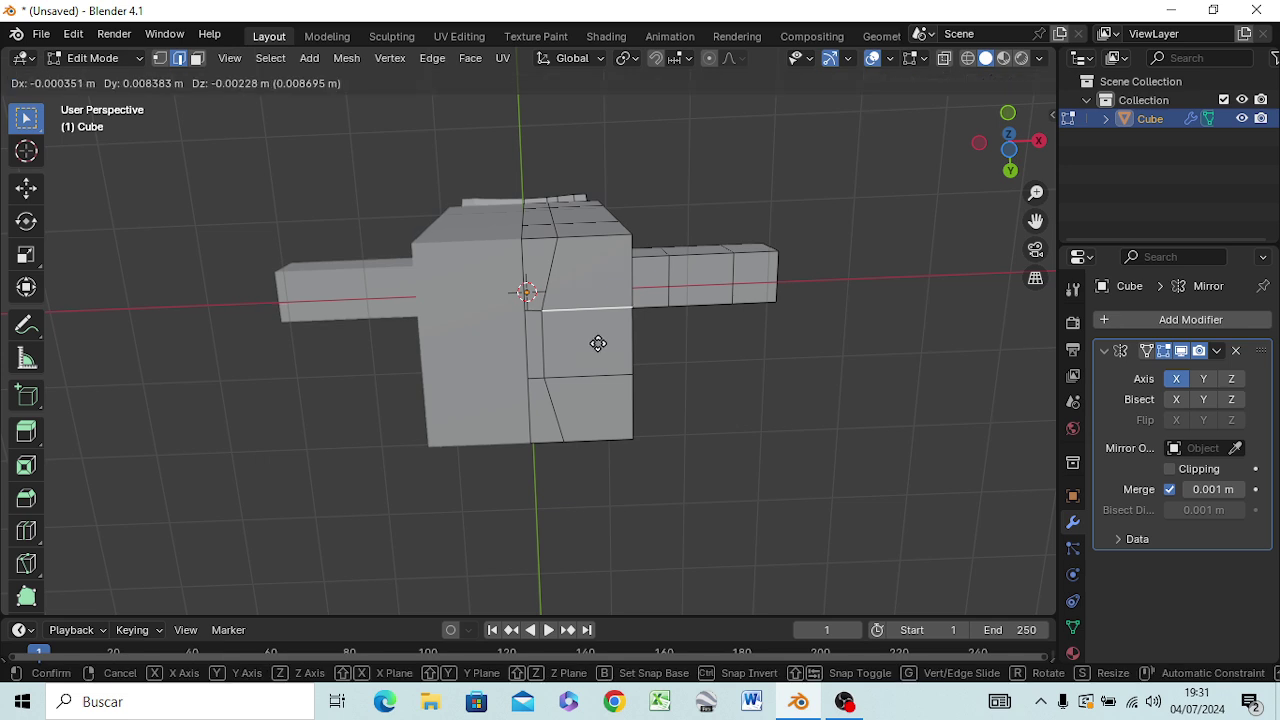
{"action": "key", "text": "y"}
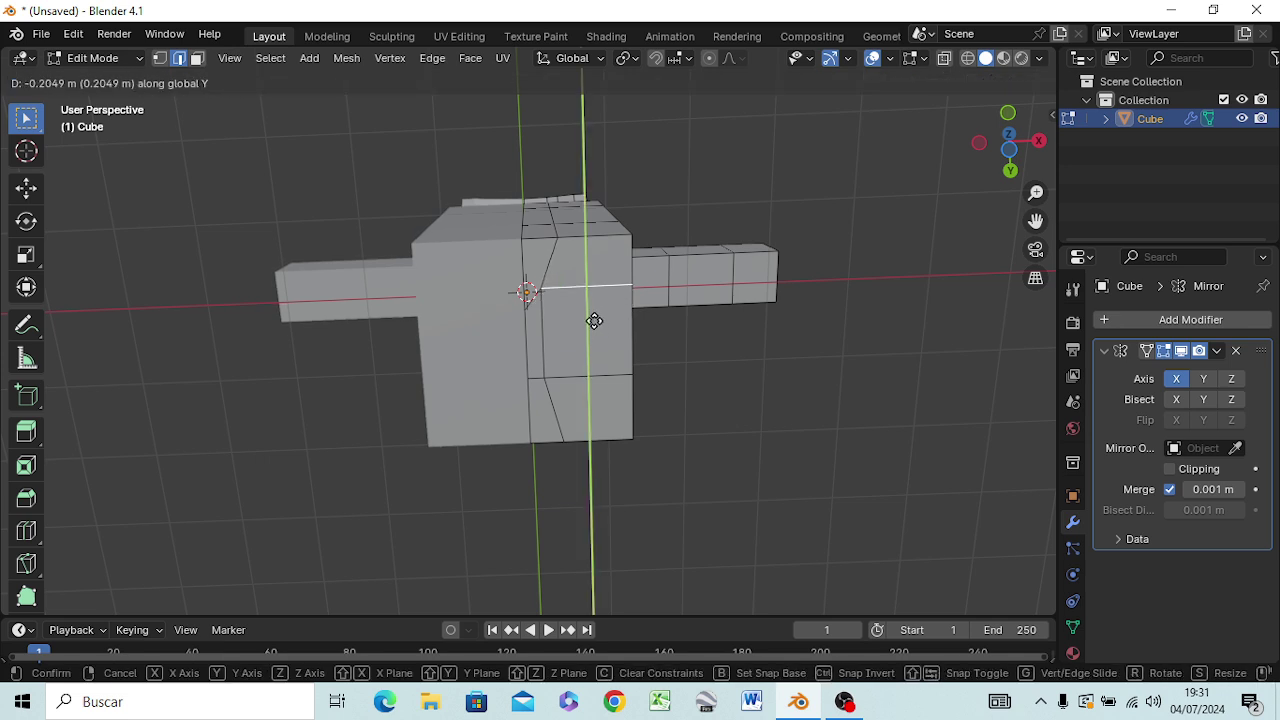
{"action": "left_click", "coordinate": [594, 323]}
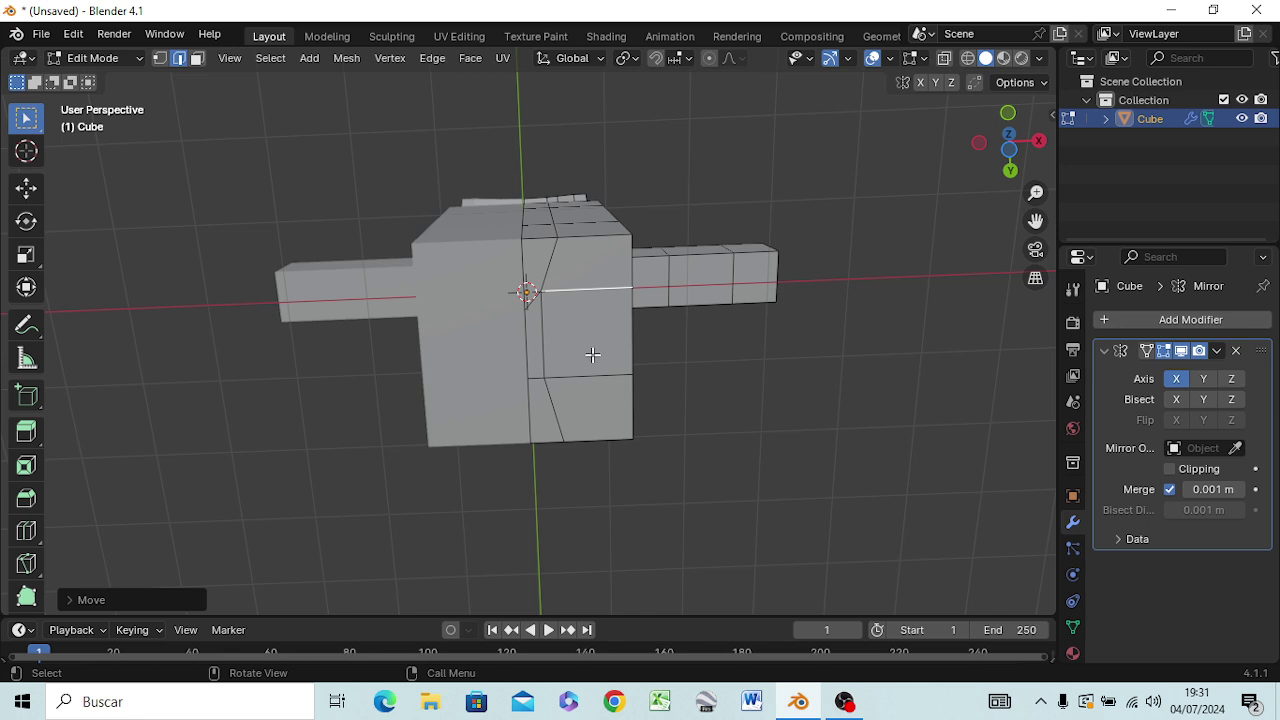
{"action": "key", "text": "3"}
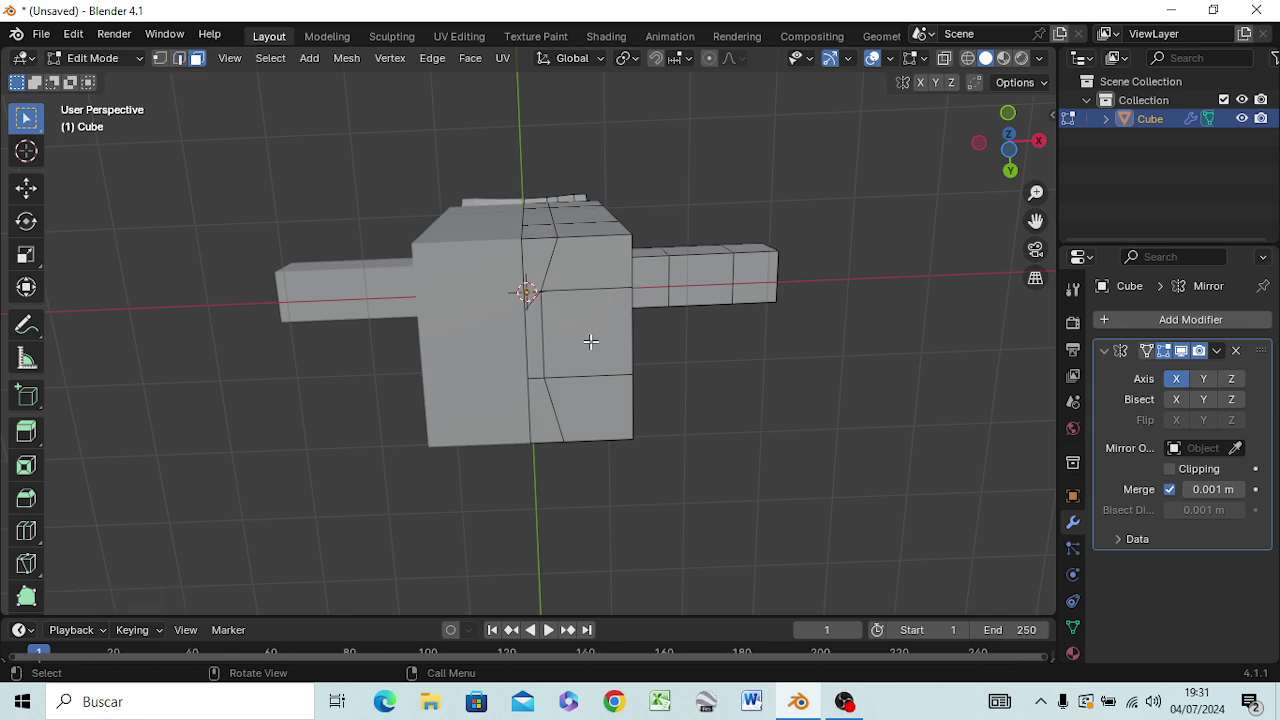
{"action": "left_click", "coordinate": [591, 341]}
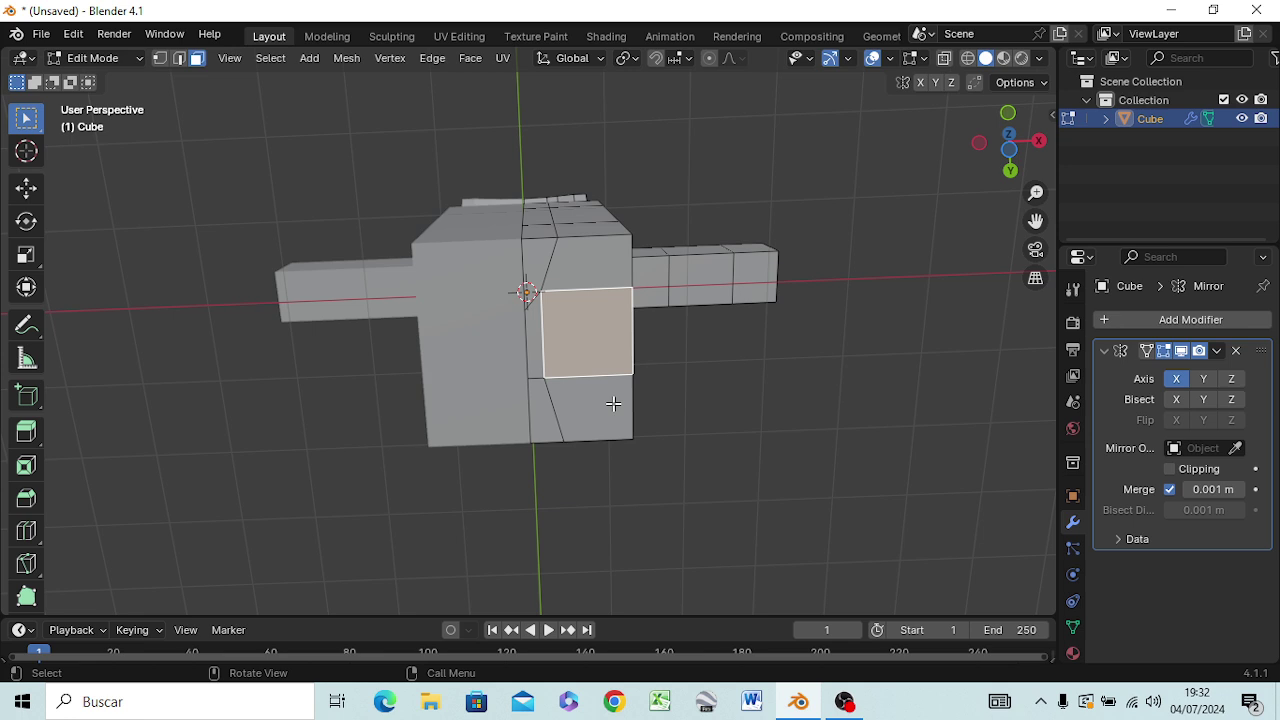
- Orbit to an angled view of the lower body with vertex selection active
{"action": "key", "text": "KP_1"}
{"action": "scroll", "coordinate": [645, 405], "scroll_direction": "down", "scroll_amount": 5}
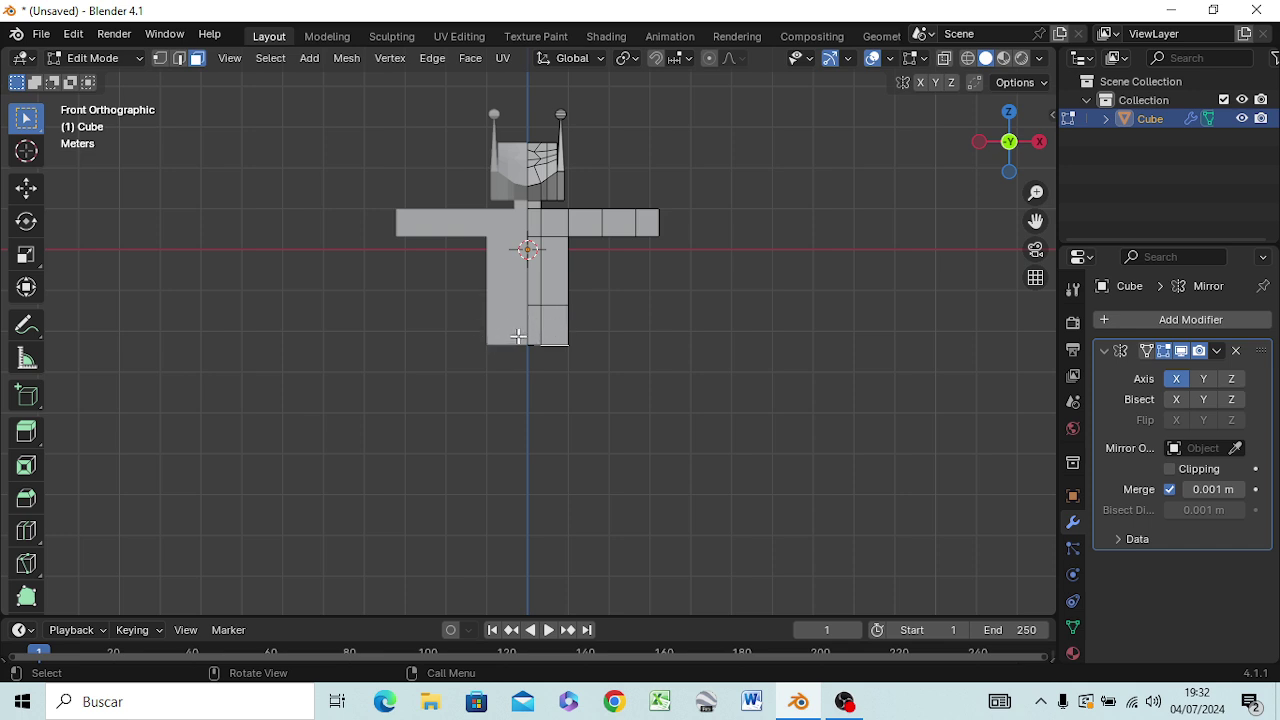
{"action": "mouse_move", "coordinate": [623, 403]}
{"action": "middle_mouse_down"}
{"action": "mouse_move", "coordinate": [617, 260]}
{"action": "mouse_move", "coordinate": [620, 443]}
{"action": "mouse_move", "coordinate": [623, 409]}
{"action": "middle_mouse_up"}
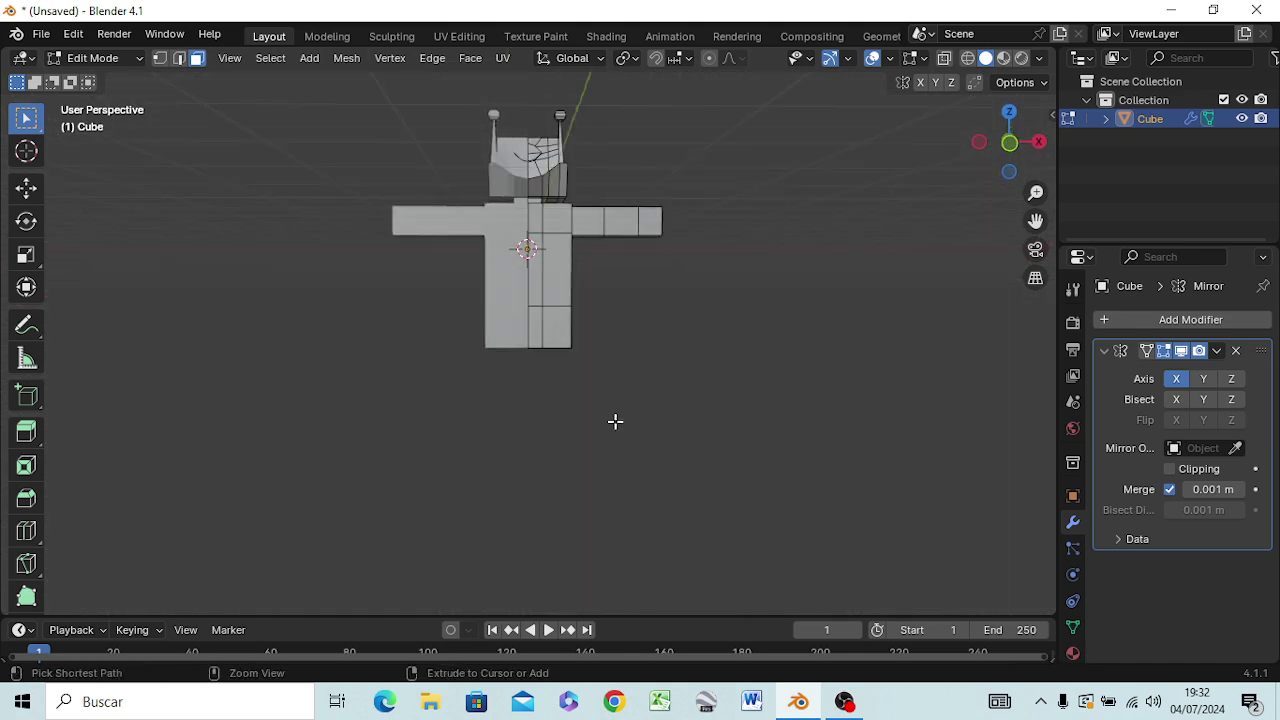
{"action": "key", "text": "2"}
{"action": "key", "text": "1"}
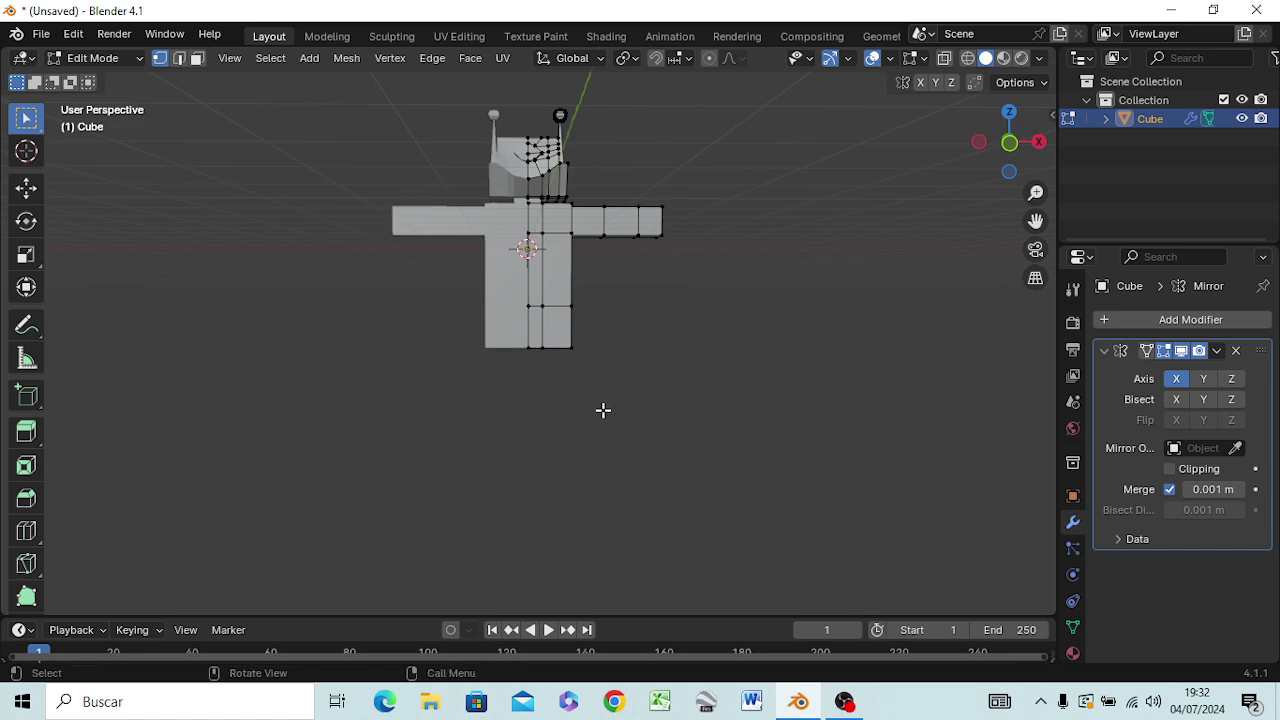
{"action": "scroll", "coordinate": [603, 410], "scroll_direction": "up", "scroll_amount": 3}
{"action": "mouse_move", "coordinate": [665, 389]}
{"action": "middle_mouse_down"}
{"action": "mouse_move", "coordinate": [666, 320]}
{"action": "mouse_move", "coordinate": [626, 269]}
{"action": "mouse_move", "coordinate": [651, 377]}
{"action": "mouse_move", "coordinate": [655, 348]}
{"action": "mouse_move", "coordinate": [666, 351]}
{"action": "middle_mouse_up"}
- Select the lower front faces, undo the extra lower-body extrusion, and return to front view
{"action": "left_click", "coordinate": [602, 363], "text": "ctrl"}
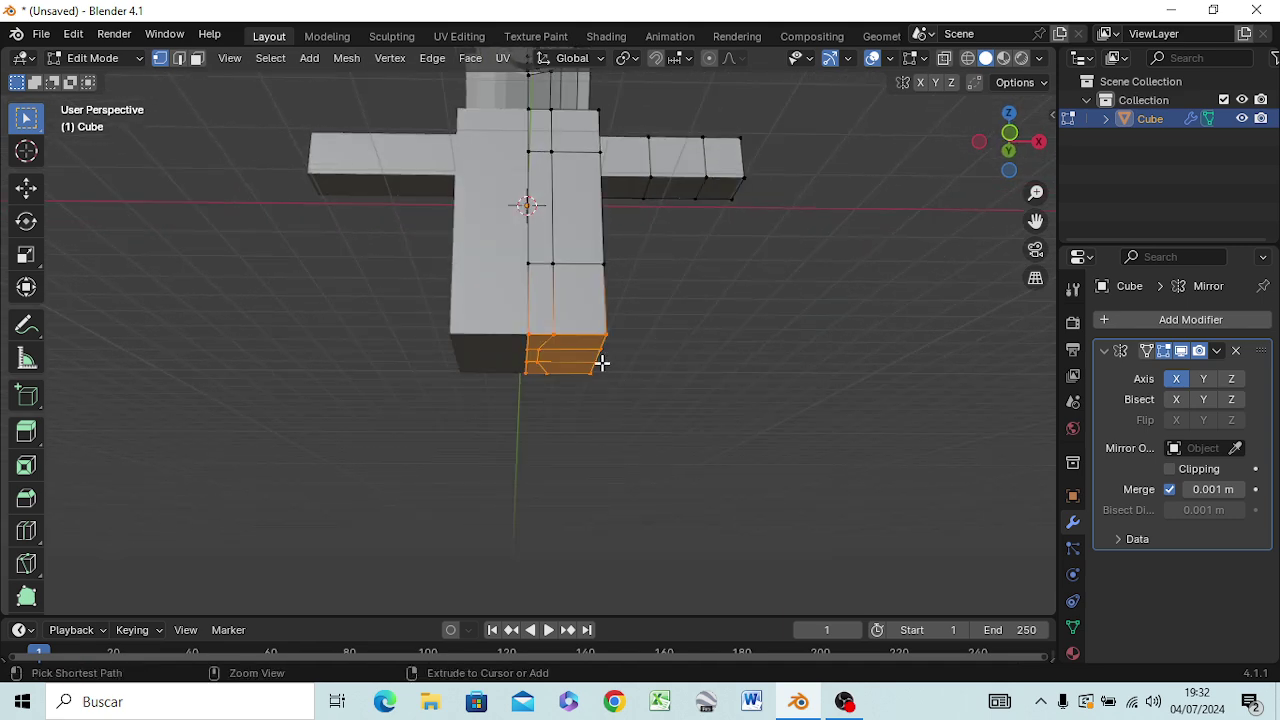
{"action": "key", "text": "ctrl+z"}
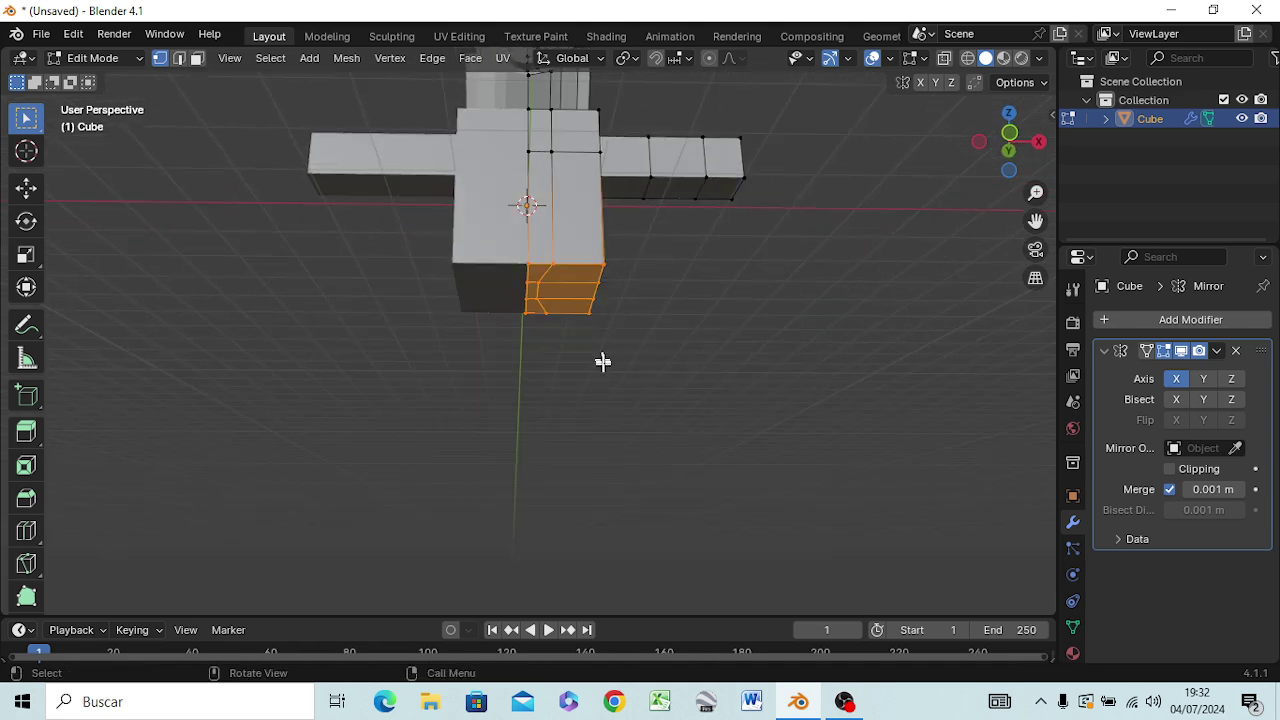
{"action": "mouse_move", "coordinate": [683, 334]}
{"action": "middle_mouse_down"}
{"action": "mouse_move", "coordinate": [666, 446]}
{"action": "mouse_move", "coordinate": [675, 378]}
{"action": "mouse_move", "coordinate": [675, 389]}
{"action": "middle_mouse_up"}
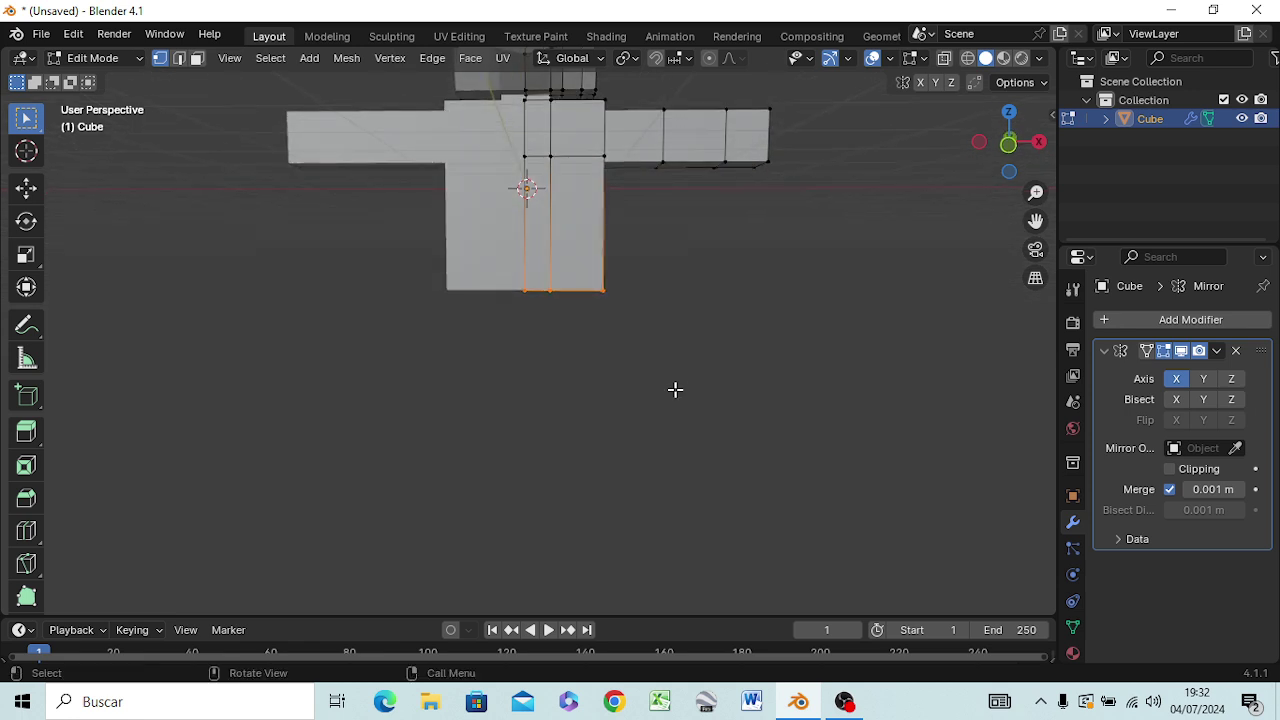
{"action": "key", "text": "KP_1"}
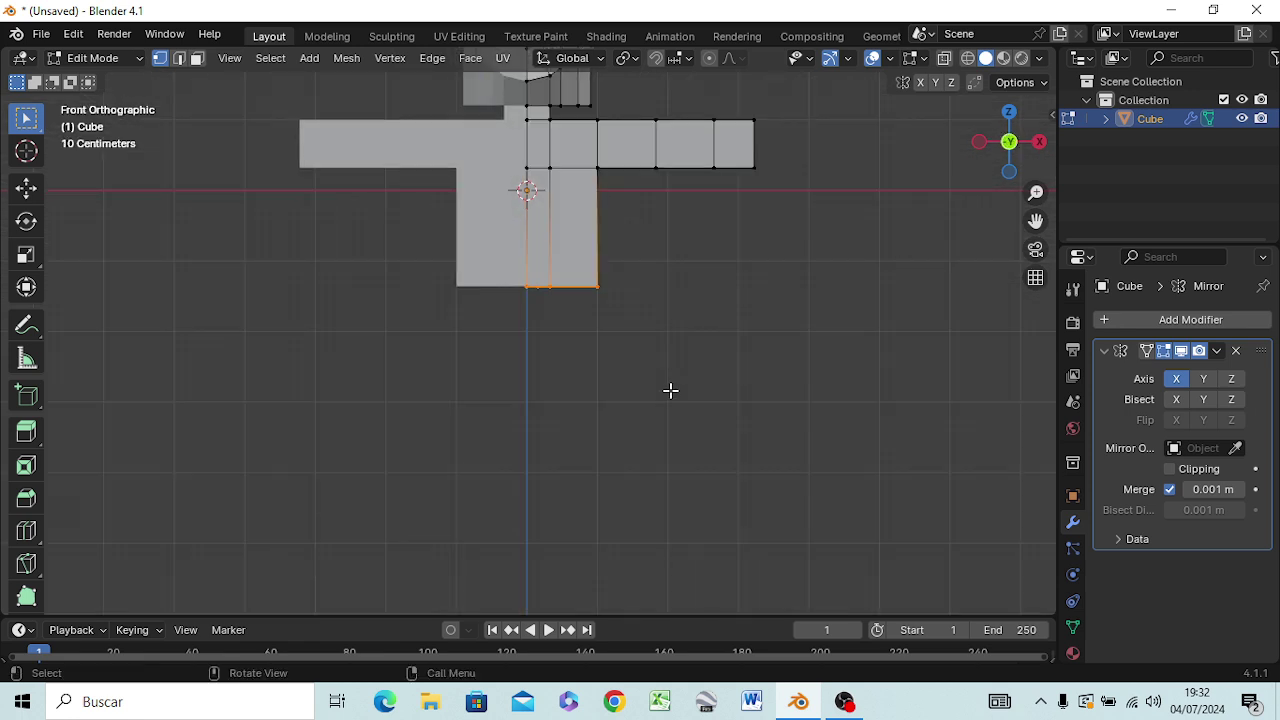
{"action": "scroll", "coordinate": [660, 405], "scroll_direction": "down", "scroll_amount": 1}
{"action": "scroll", "coordinate": [643, 428], "scroll_direction": "down", "scroll_amount": 2}
{"action": "scroll", "coordinate": [642, 428], "scroll_direction": "up", "scroll_amount": 1}
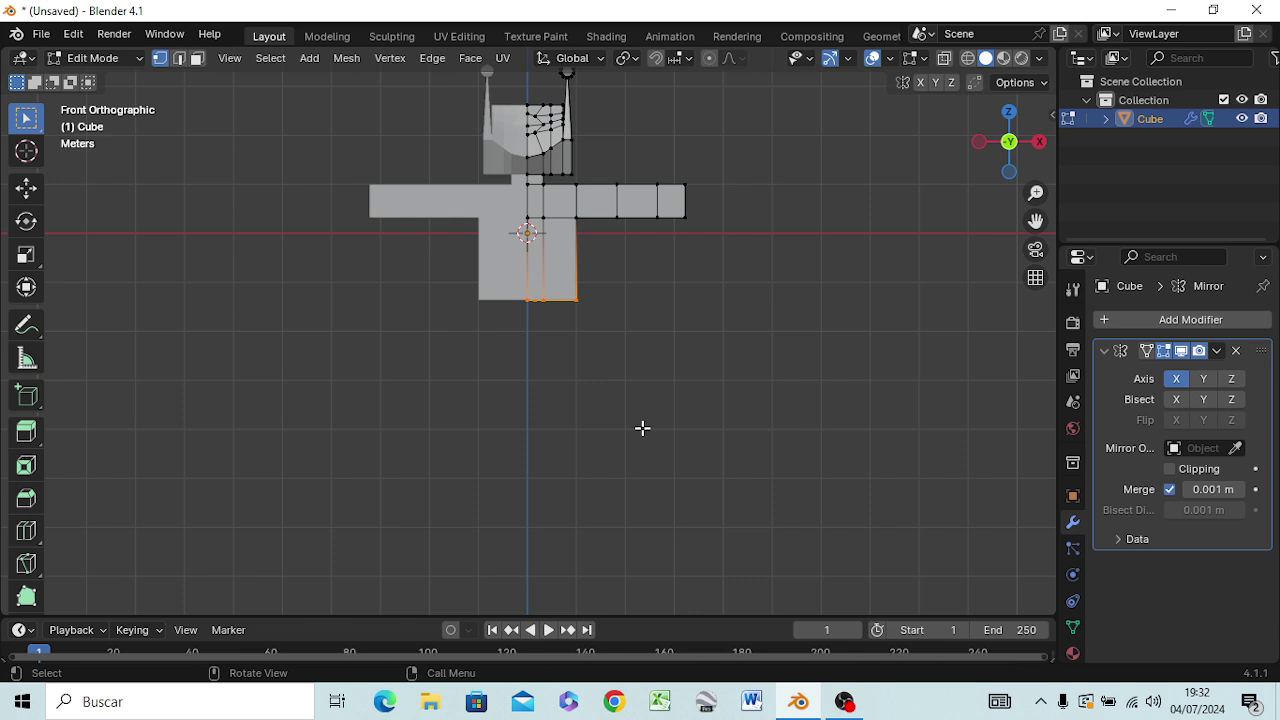
{"action": "scroll", "coordinate": [642, 428], "scroll_direction": "down", "scroll_amount": 1}
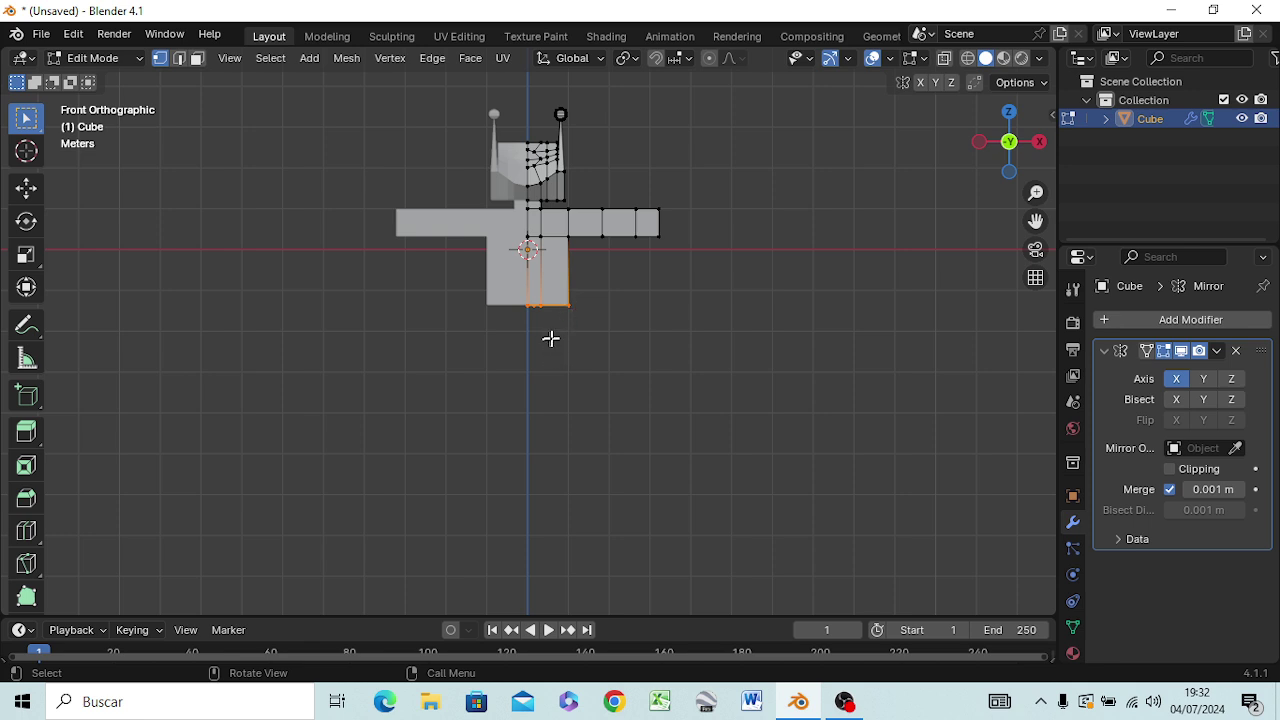
- Extrude the torso's bottom face downward by one short segment
{"action": "key", "text": "e"}
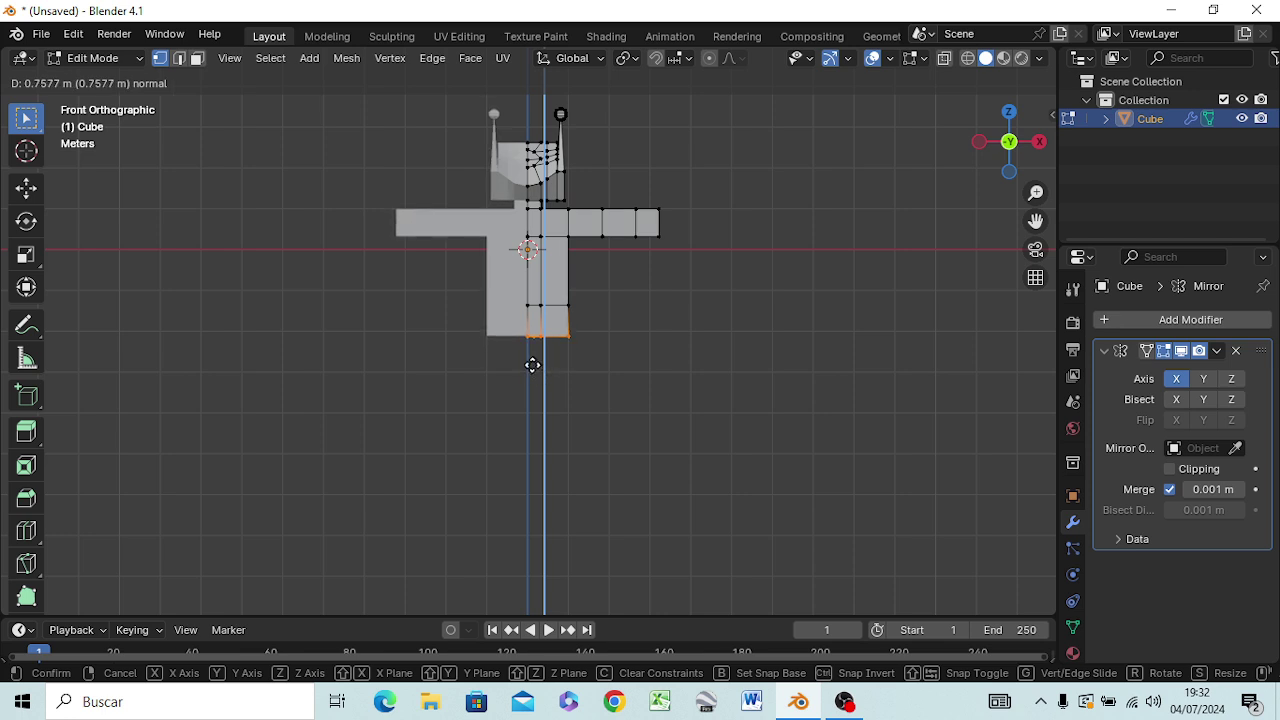
{"action": "left_click", "coordinate": [532, 356]}
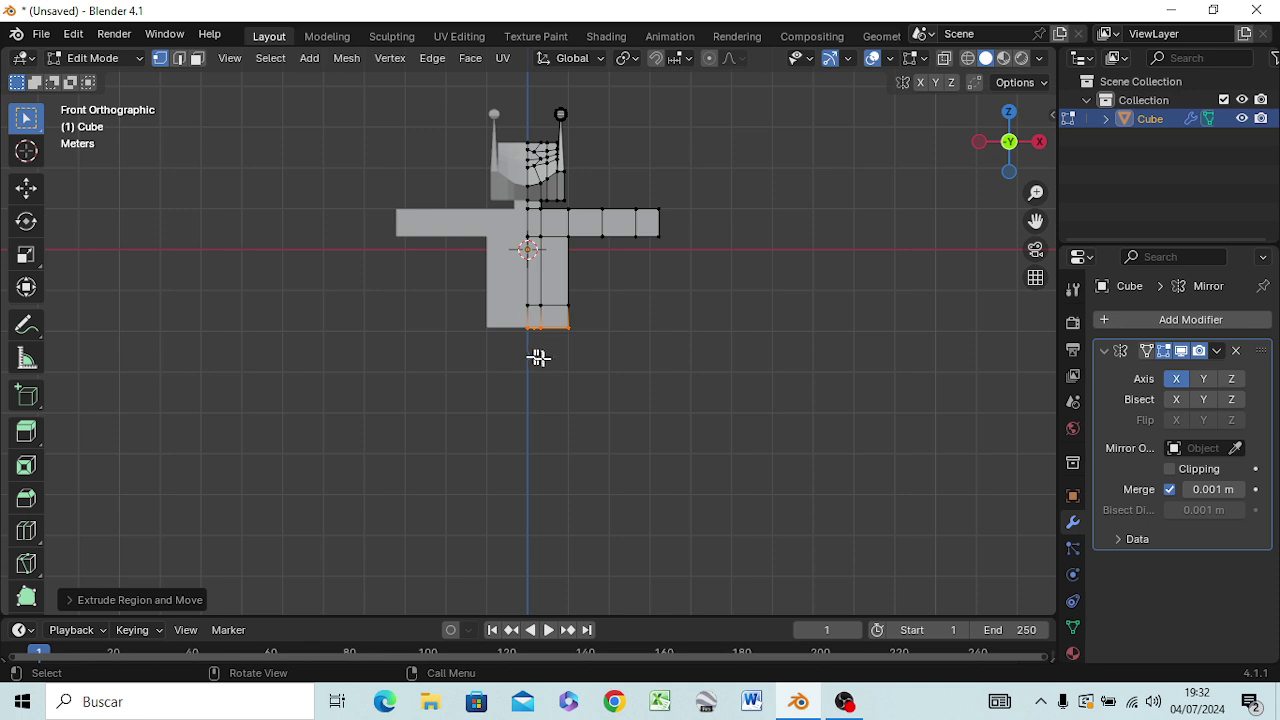
{"action": "middle_click_drag", "start_coordinate": [586, 360], "coordinate": [560, 256]}
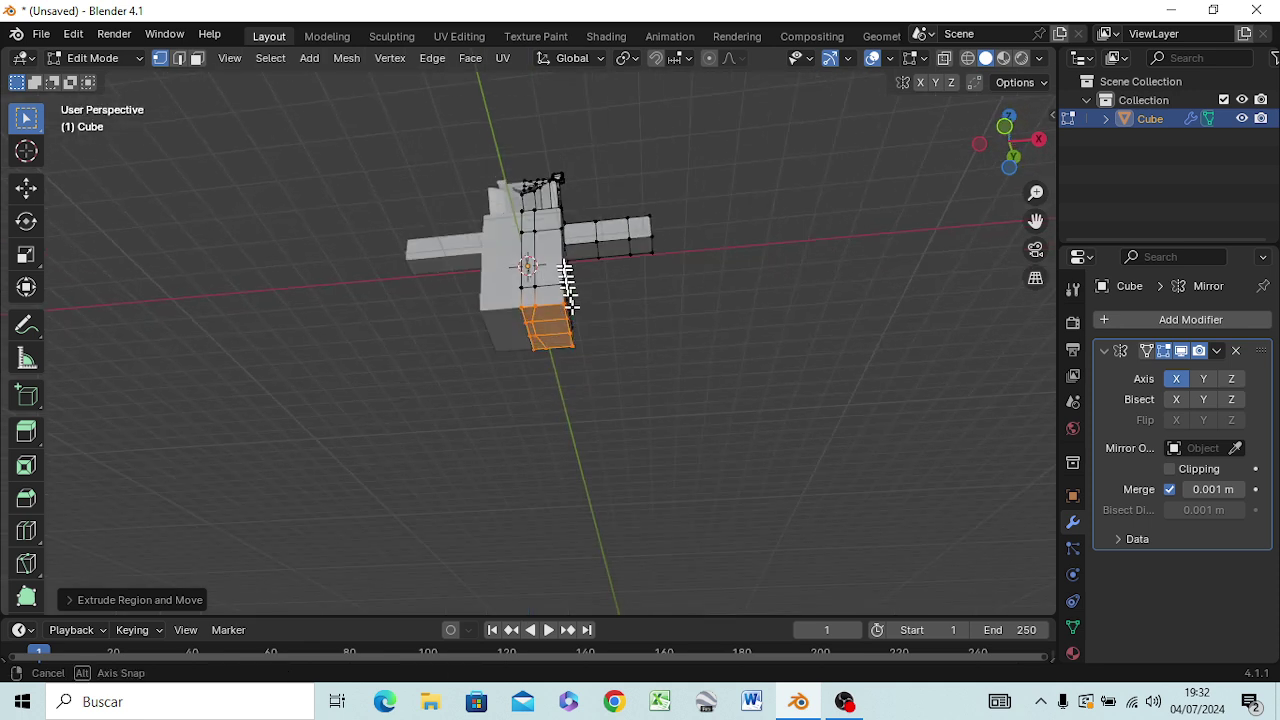
{"action": "left_click", "coordinate": [547, 331]}
{"action": "scroll", "coordinate": [563, 330], "scroll_direction": "up", "scroll_amount": 2}
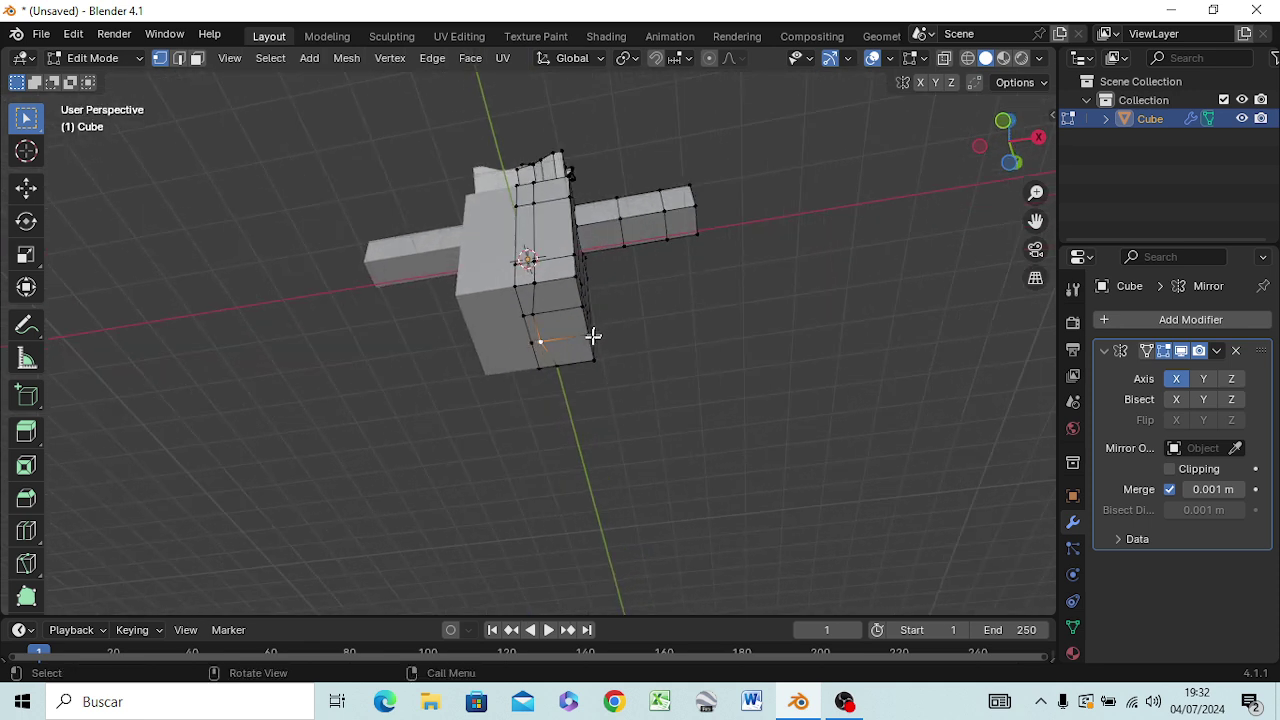
{"action": "scroll", "coordinate": [575, 320], "scroll_direction": "up", "scroll_amount": 2}
- Select the new segment's lower edge and shift it along the Y axis
{"action": "left_click", "coordinate": [563, 301]}
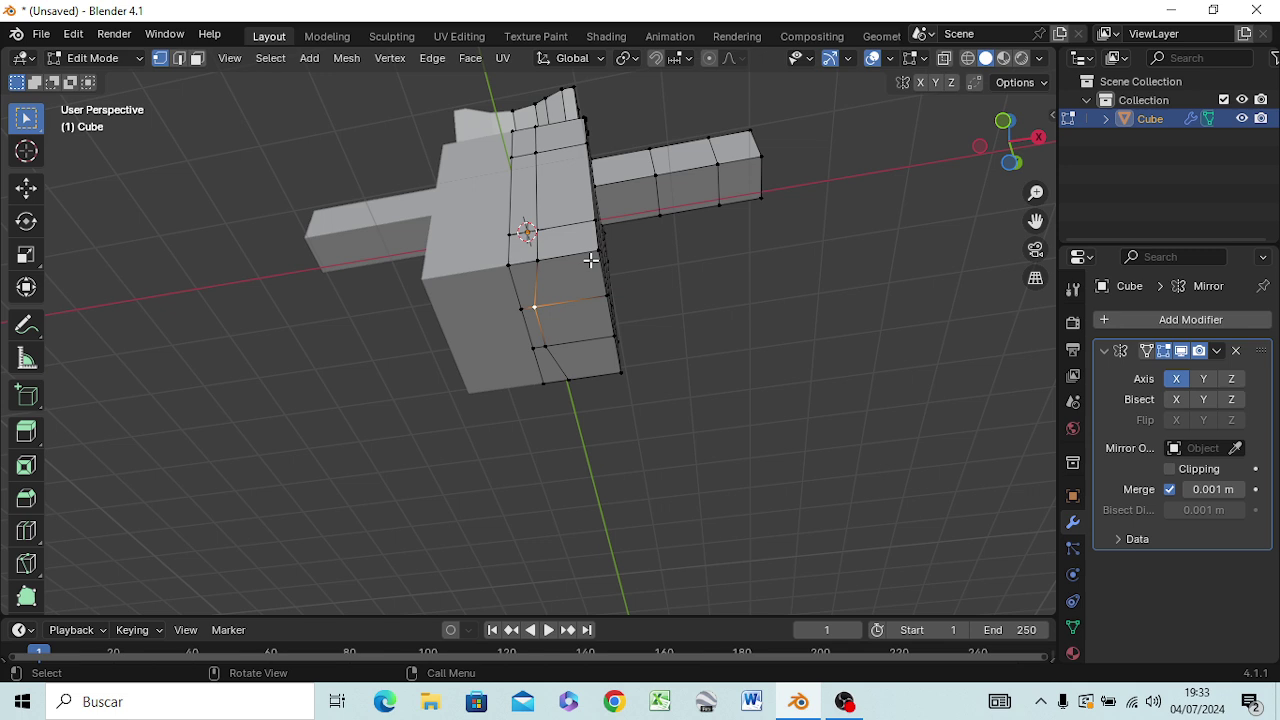
{"action": "key", "text": "2"}
{"action": "left_click", "coordinate": [560, 304]}
{"action": "key", "text": "g"}
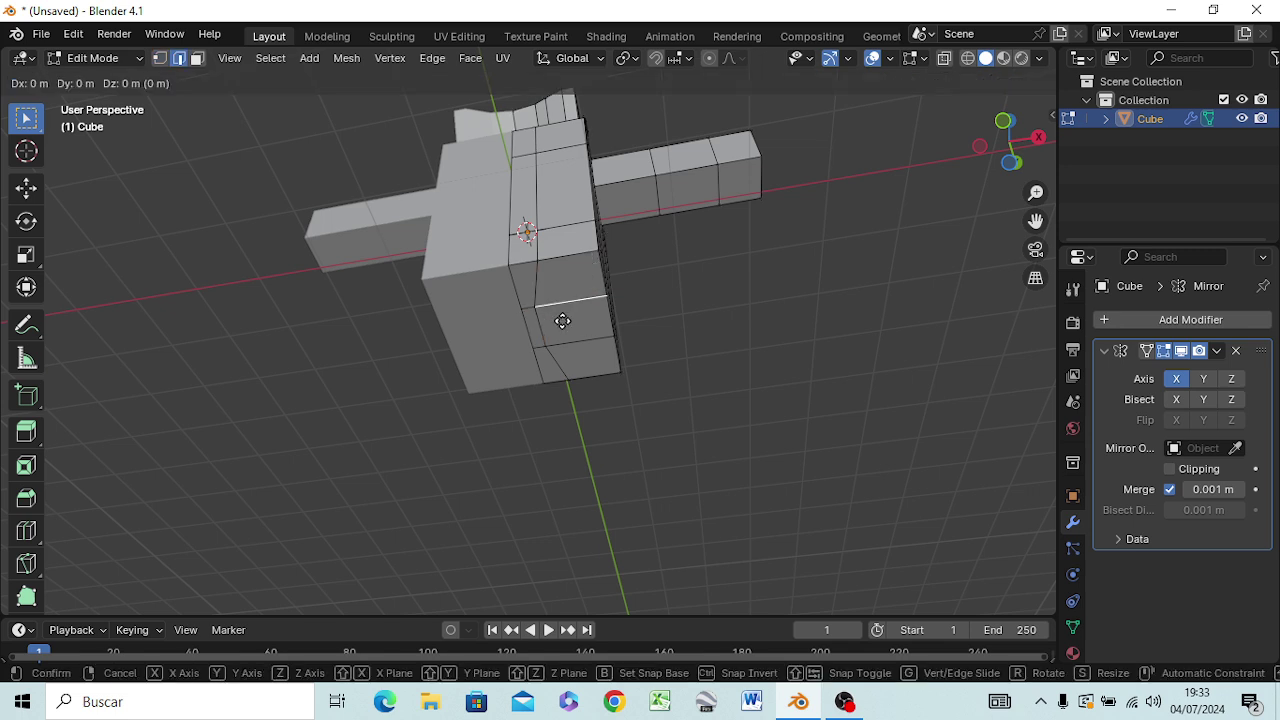
{"action": "key", "text": "y"}
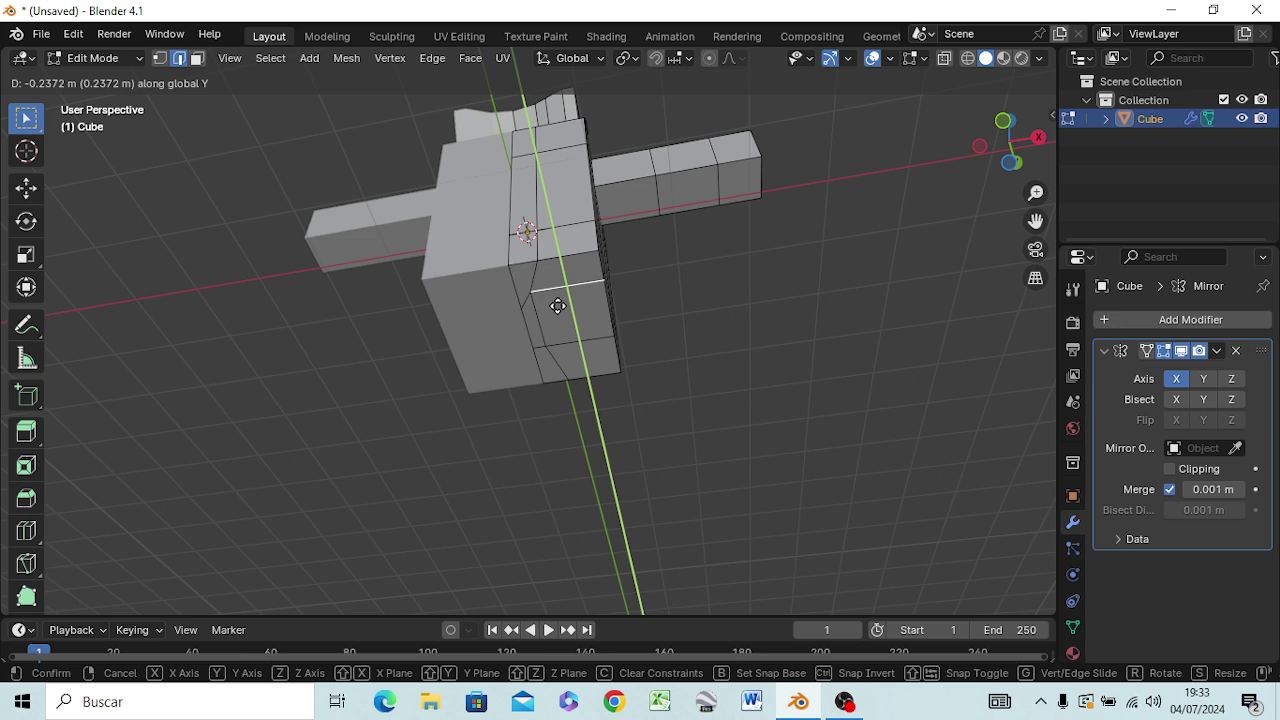
{"action": "left_click", "coordinate": [557, 306]}
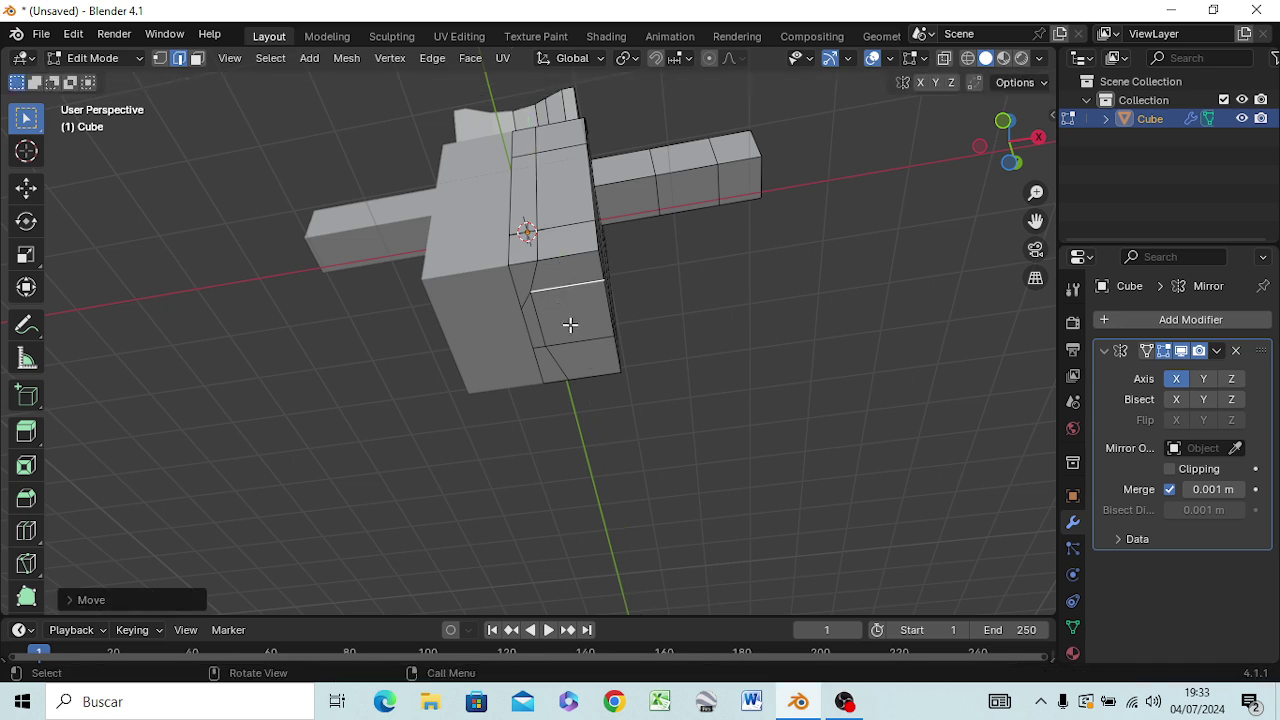
- Undo the edge move and reselect the torso's bottom face
{"action": "key", "text": "ctrl+z"}
{"action": "key", "text": "3"}
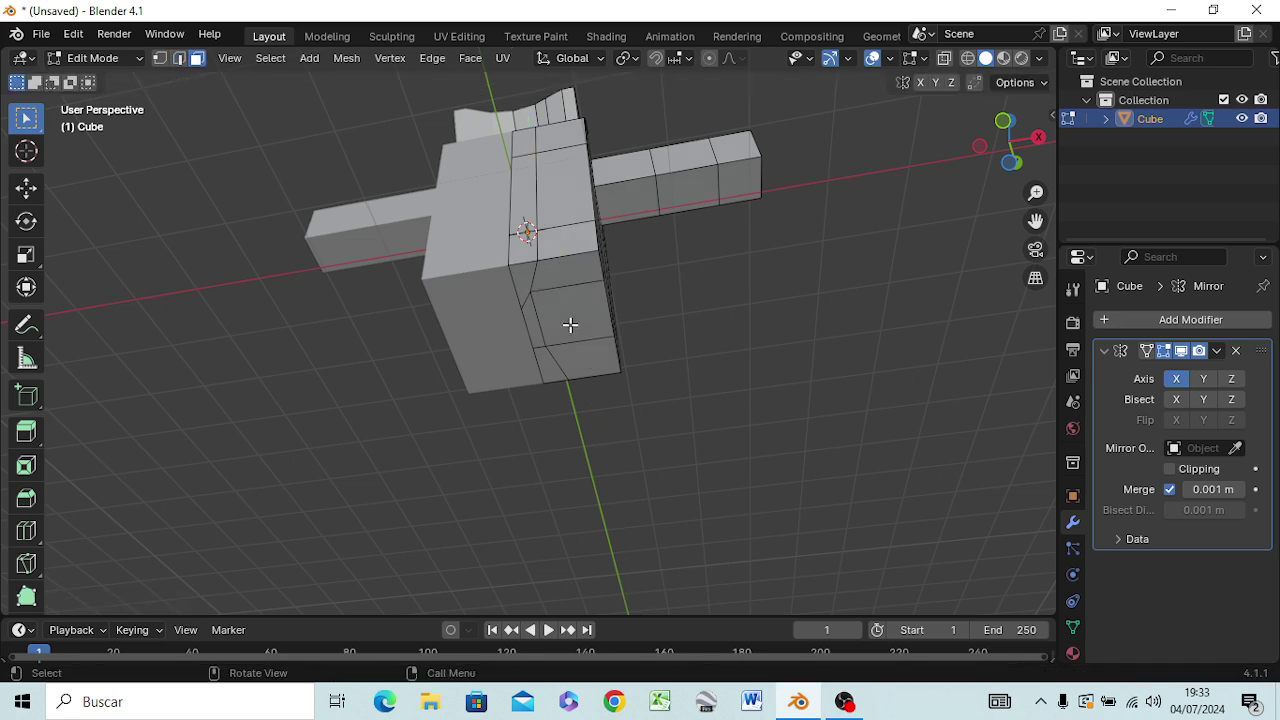
{"action": "left_click", "coordinate": [568, 322]}
- Extrude the bottom face down in four stacked segments, lengthening both mirrored legs by about 0.69 m
{"action": "key", "text": "KP_1"}
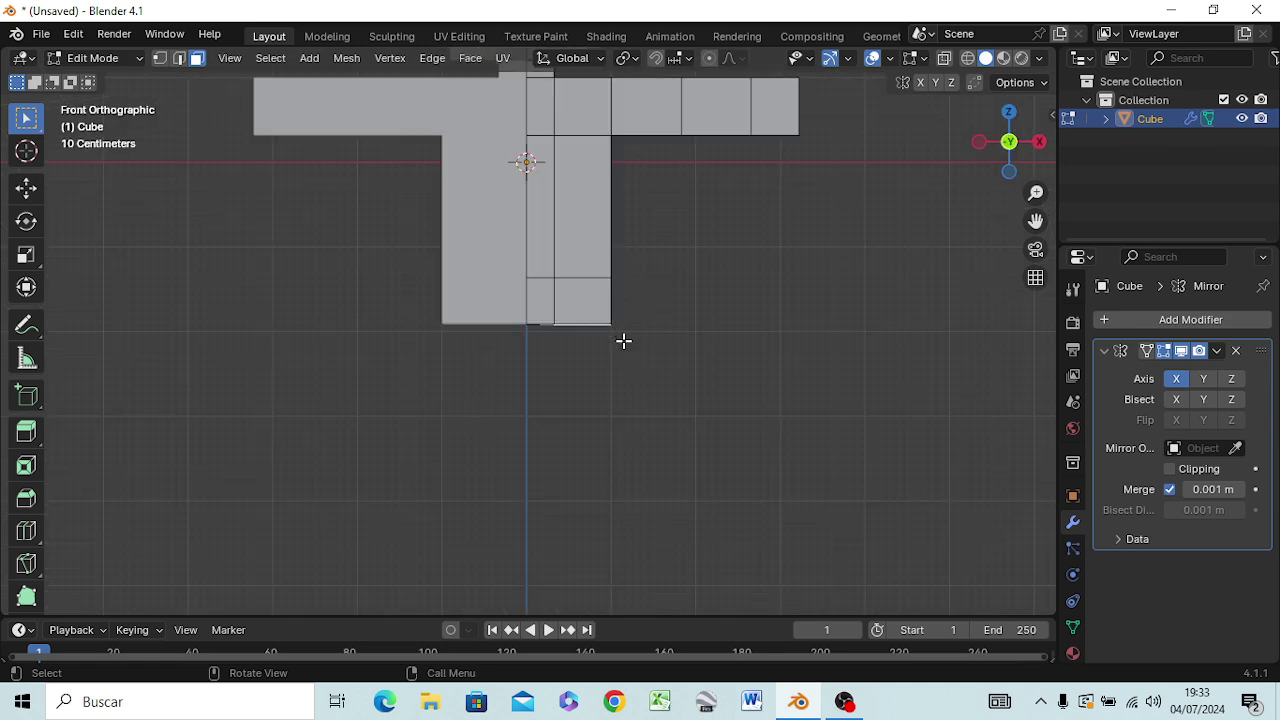
{"action": "scroll", "coordinate": [623, 341], "scroll_direction": "down", "scroll_amount": 2}
{"action": "scroll", "coordinate": [623, 341], "scroll_direction": "down", "scroll_amount": 1}
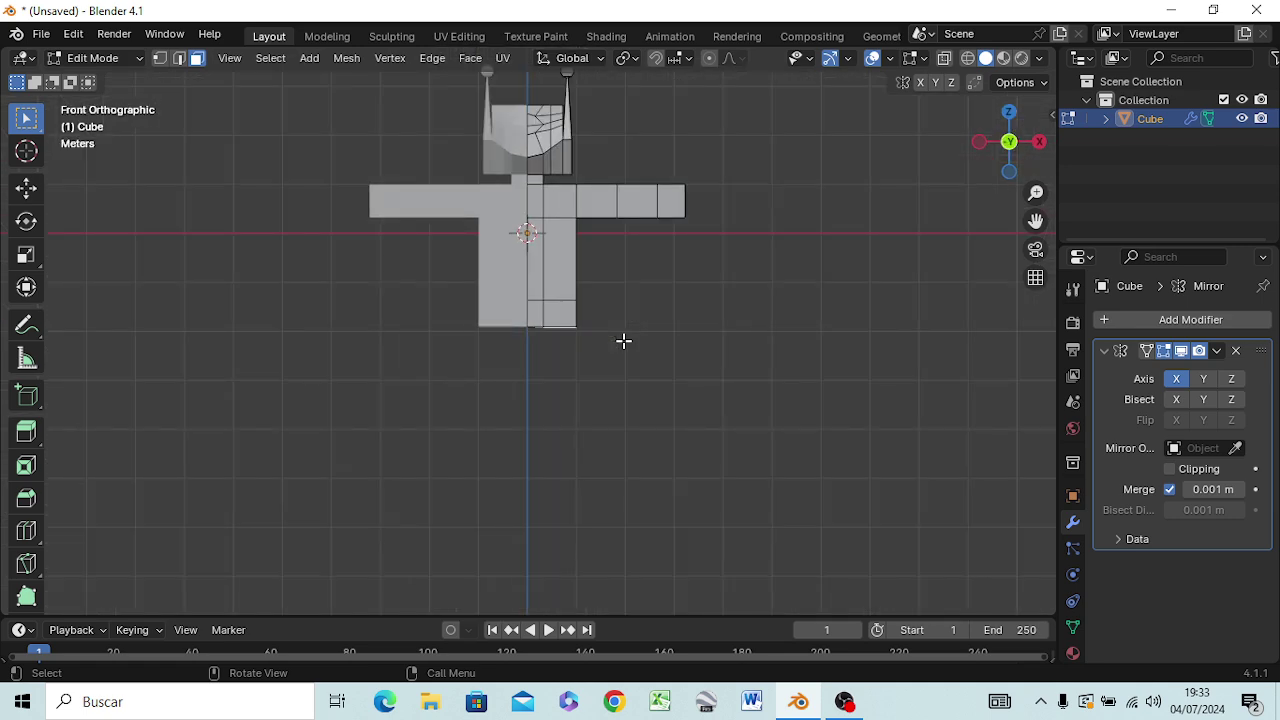
{"action": "key", "text": "e"}
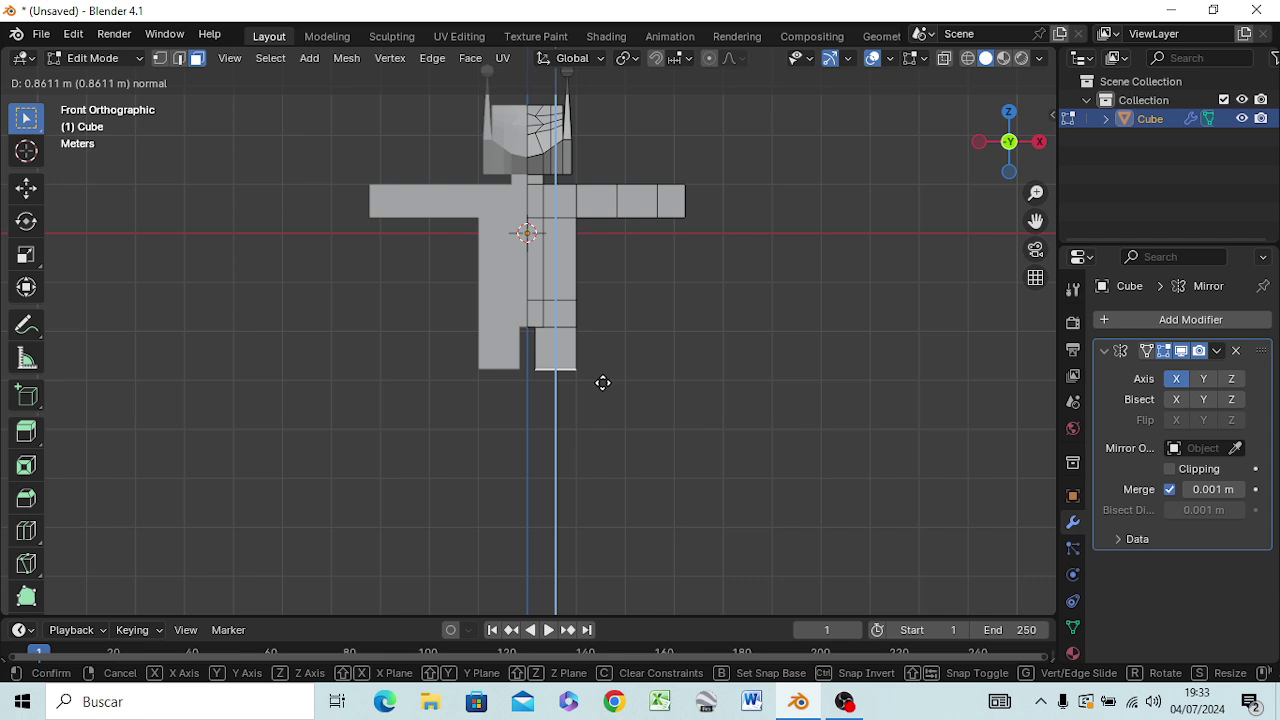
{"action": "left_click", "coordinate": [603, 385]}
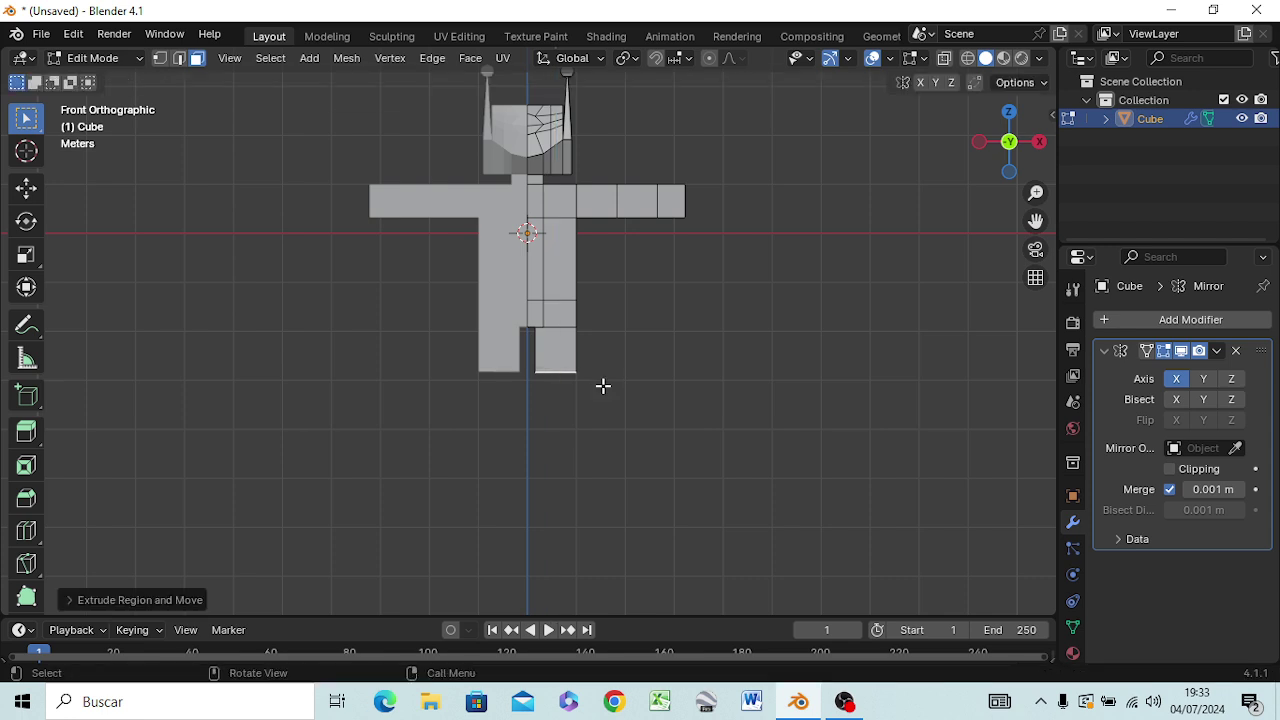
{"action": "key", "text": "e"}
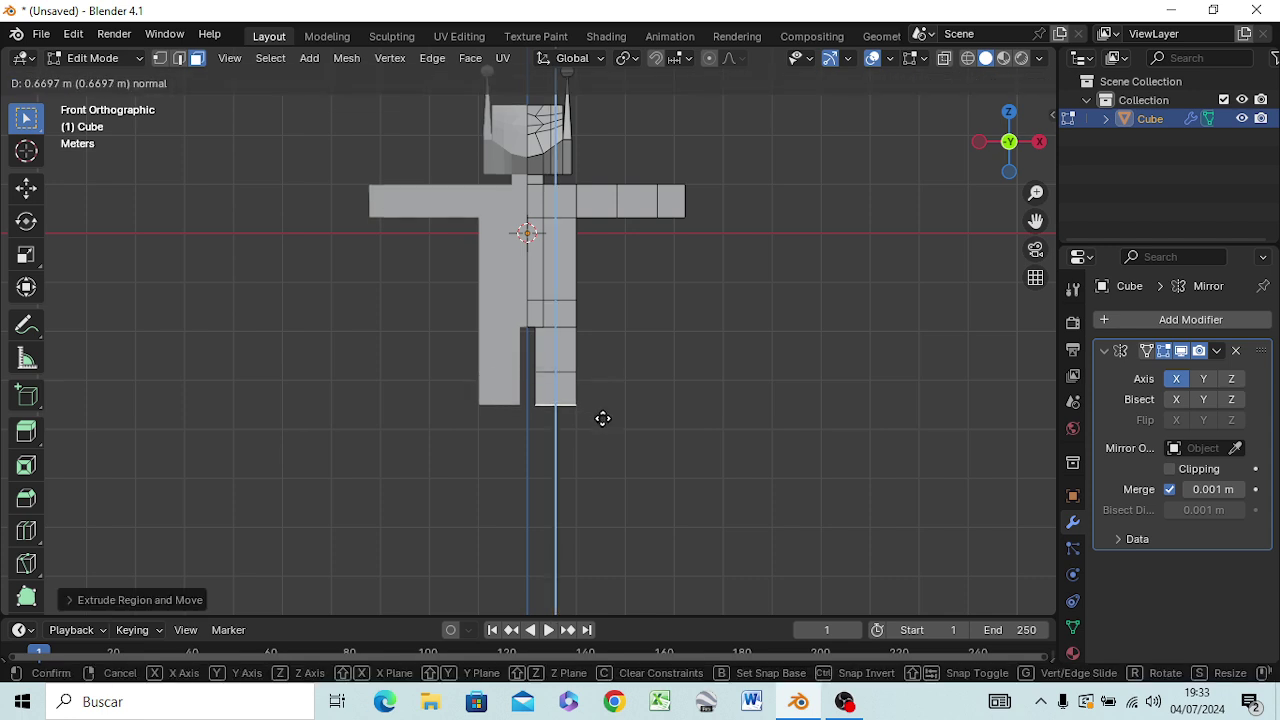
{"action": "left_click", "coordinate": [603, 418]}
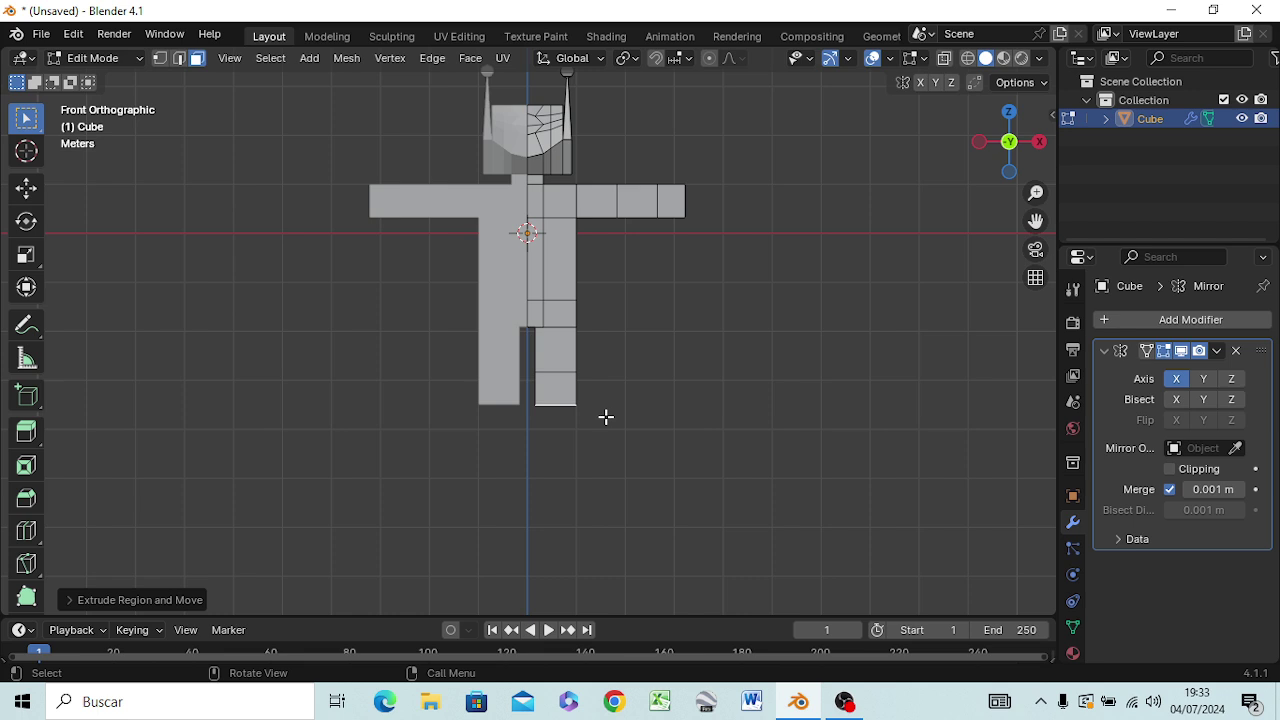
{"action": "key", "text": "e"}
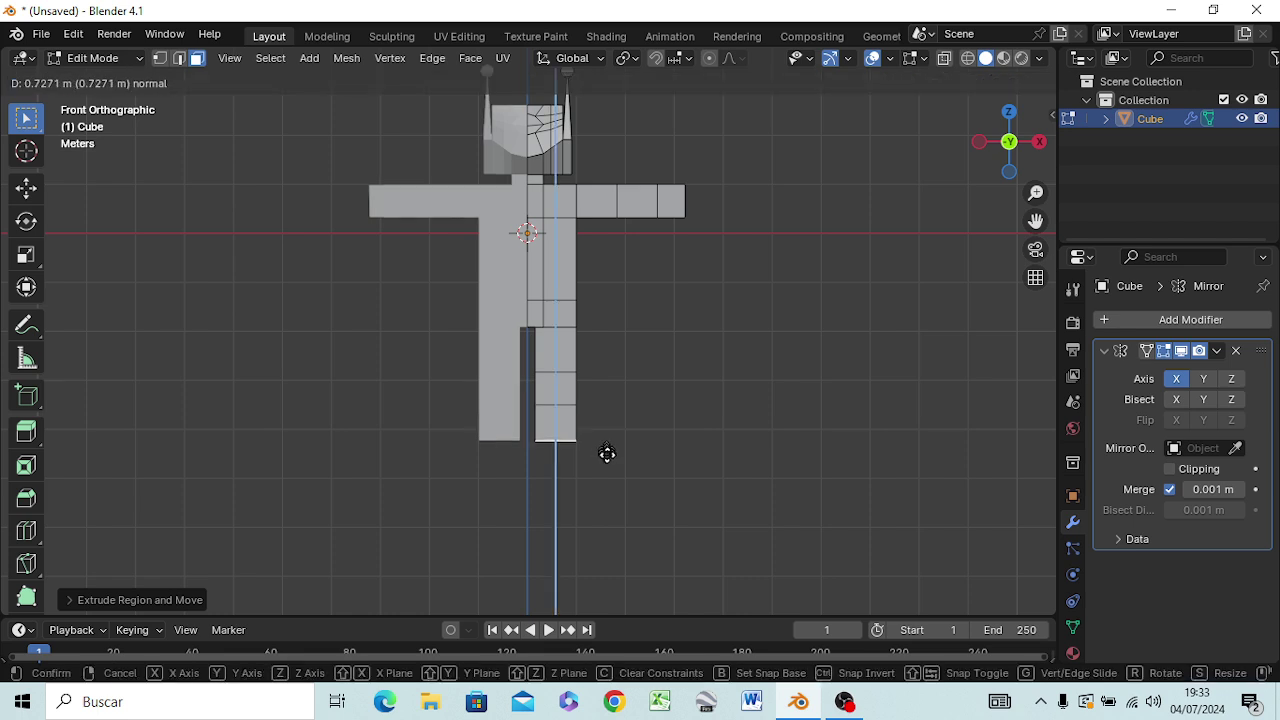
{"action": "left_click", "coordinate": [605, 455]}
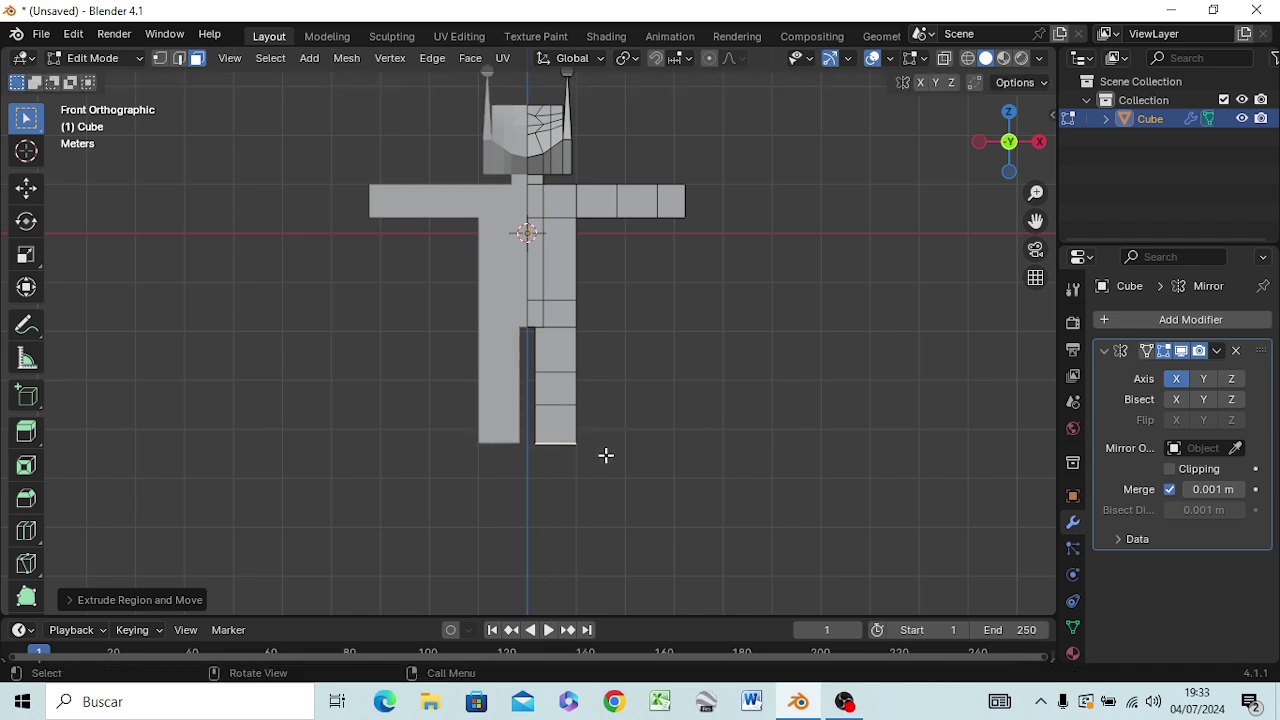
{"action": "key", "text": "e"}
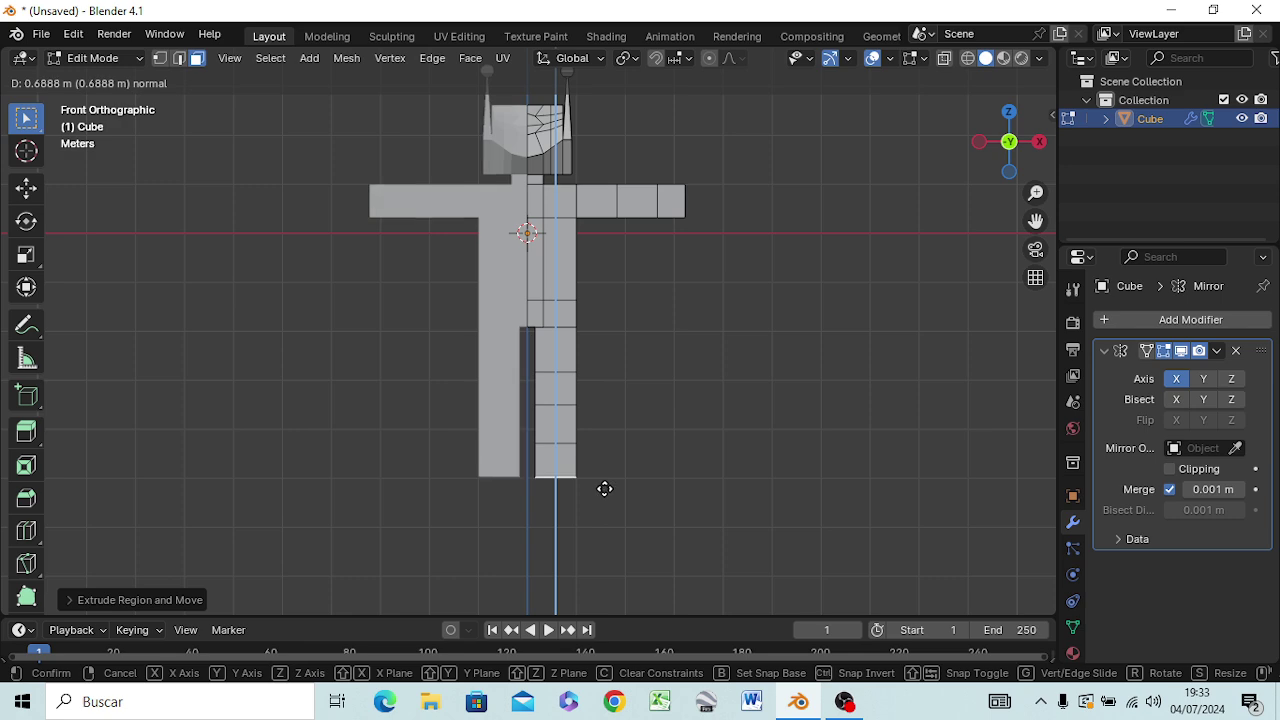
{"action": "left_click", "coordinate": [604, 488]}
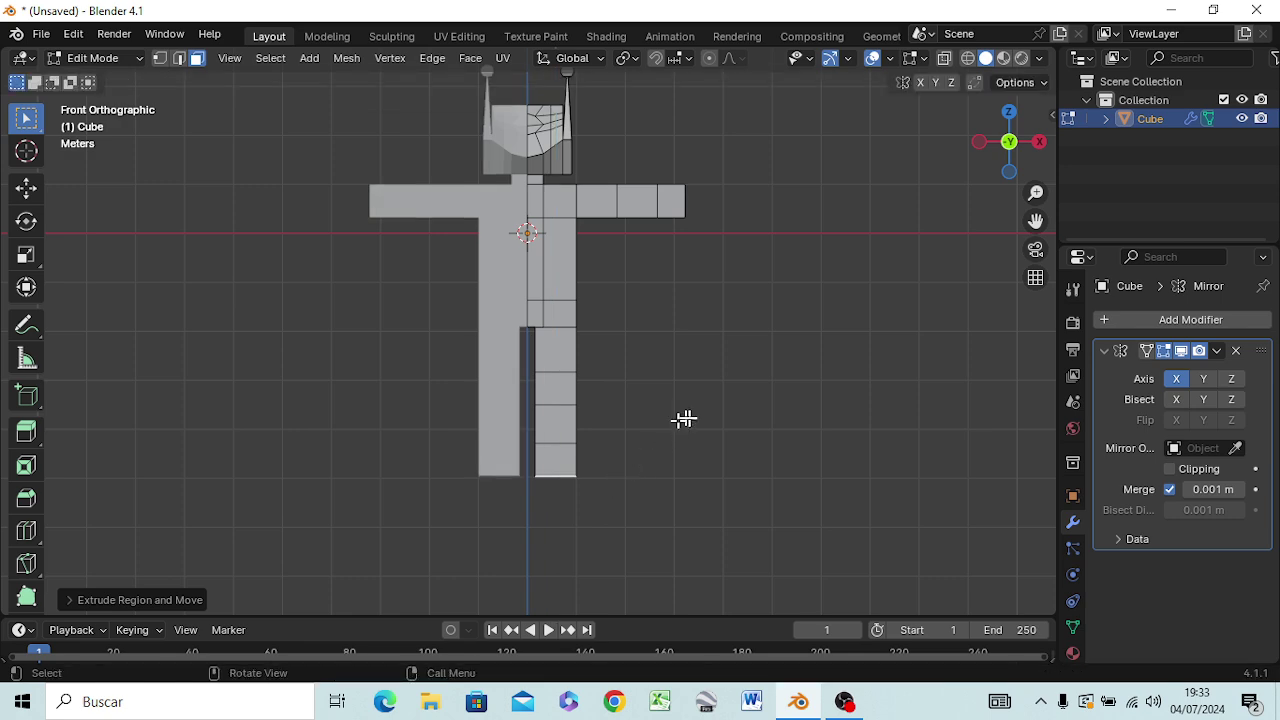
{"action": "mouse_move", "coordinate": [666, 448]}
{"action": "middle_mouse_down"}
{"action": "mouse_move", "coordinate": [656, 490]}
{"action": "mouse_move", "coordinate": [686, 471]}
{"action": "mouse_move", "coordinate": [766, 463]}
{"action": "mouse_move", "coordinate": [571, 486]}
{"action": "mouse_move", "coordinate": [486, 527]}
{"action": "mouse_move", "coordinate": [620, 500]}
{"action": "mouse_move", "coordinate": [694, 368]}
{"action": "mouse_move", "coordinate": [660, 503]}
{"action": "mouse_move", "coordinate": [671, 440]}
{"action": "mouse_move", "coordinate": [660, 463]}
{"action": "middle_mouse_up"}
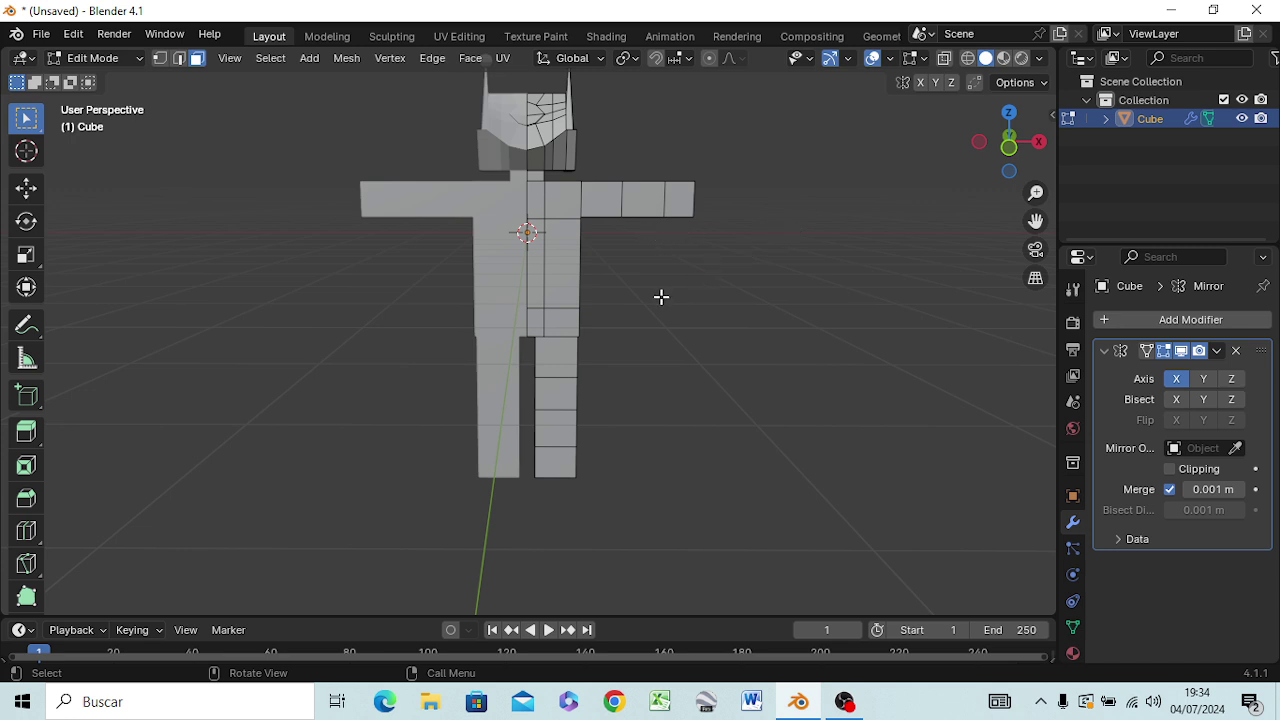
- Orbit and zoom around the character, then switch to Front Orthographic view
{"action": "scroll", "coordinate": [664, 297], "scroll_direction": "up", "scroll_amount": 2}
{"action": "scroll", "coordinate": [664, 298], "scroll_direction": "down", "scroll_amount": 4}
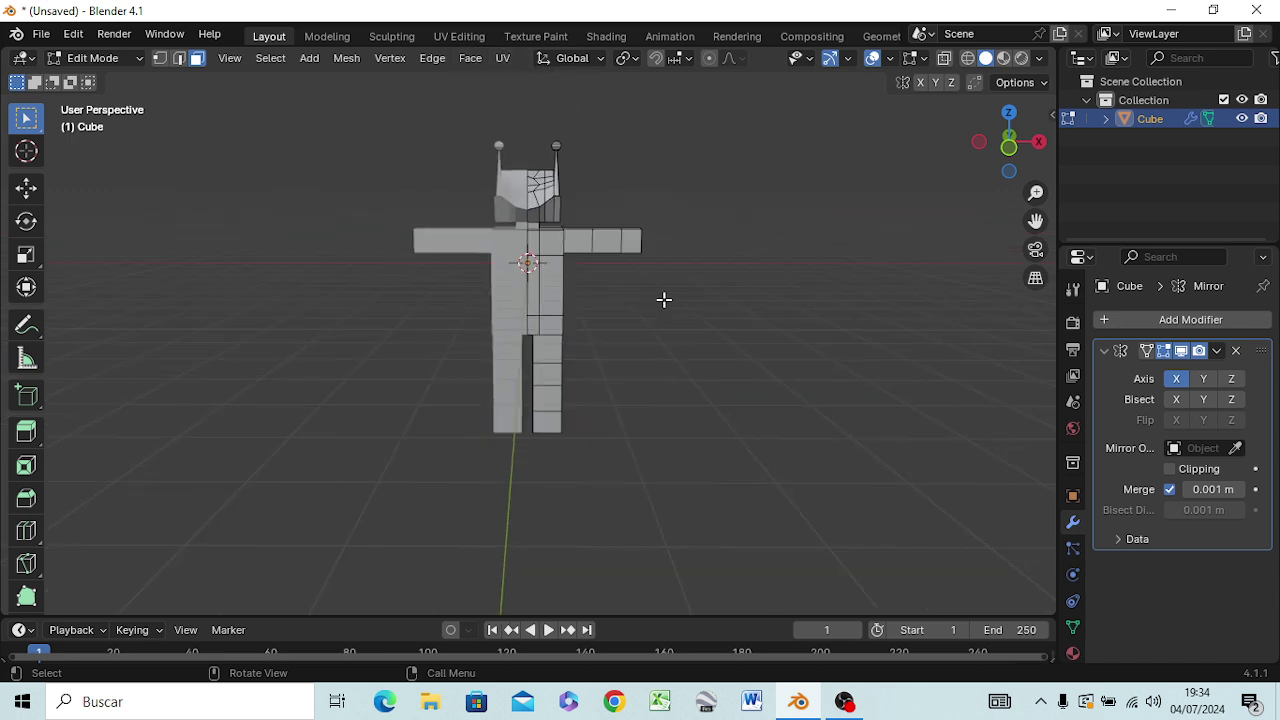
{"action": "middle_click_drag", "start_coordinate": [664, 299], "coordinate": [659, 292]}
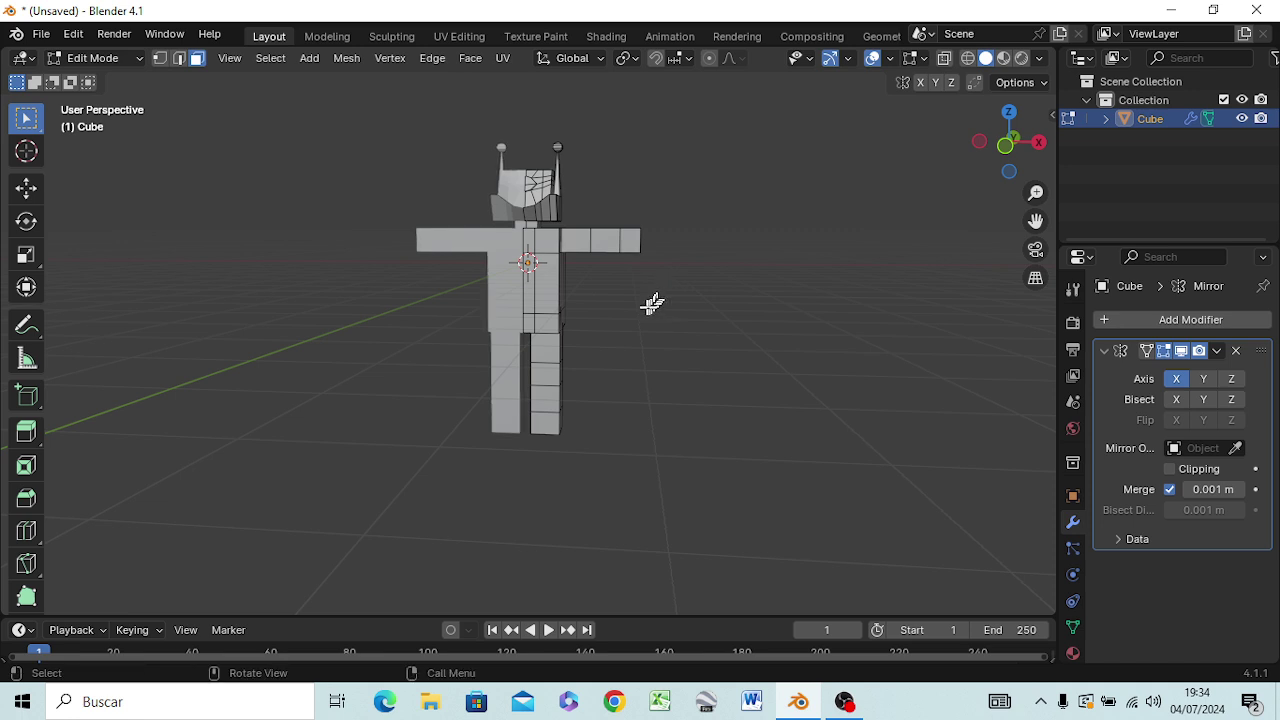
{"action": "middle_click_drag", "start_coordinate": [647, 308], "coordinate": [671, 311]}
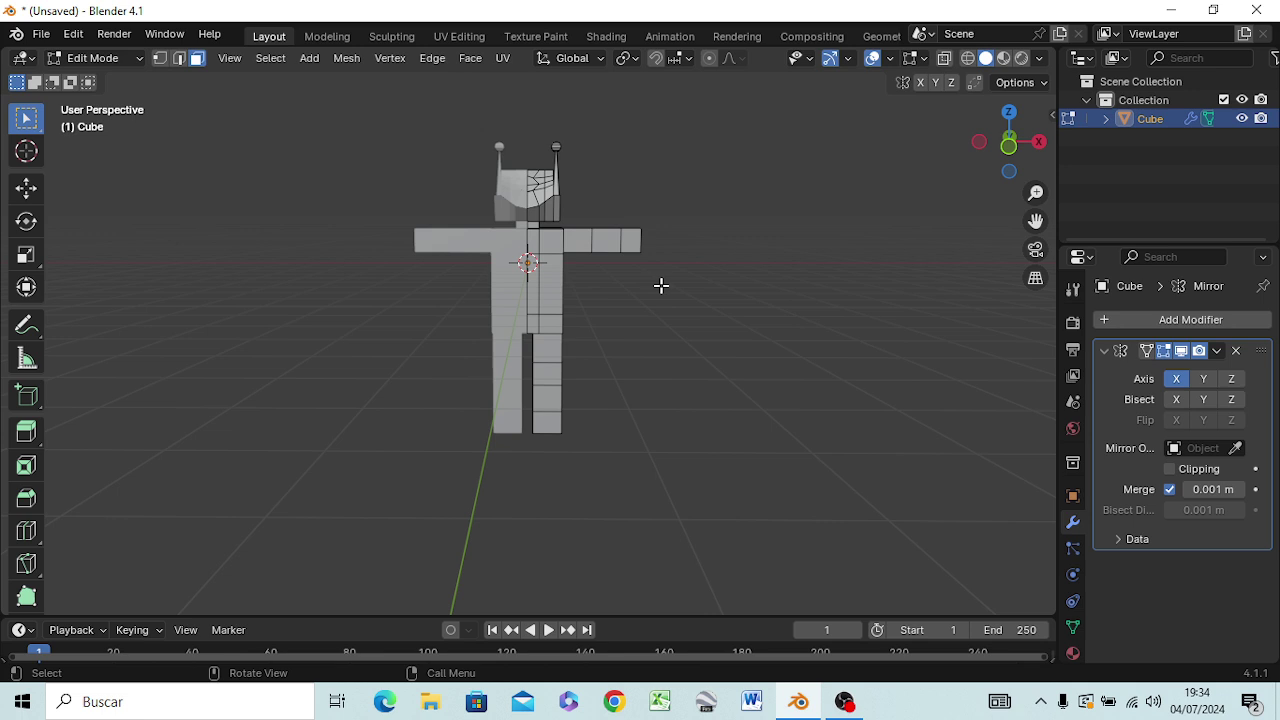
{"action": "scroll", "coordinate": [661, 286], "scroll_direction": "up", "scroll_amount": 3}
{"action": "scroll", "coordinate": [659, 291], "scroll_direction": "up", "scroll_amount": 1}
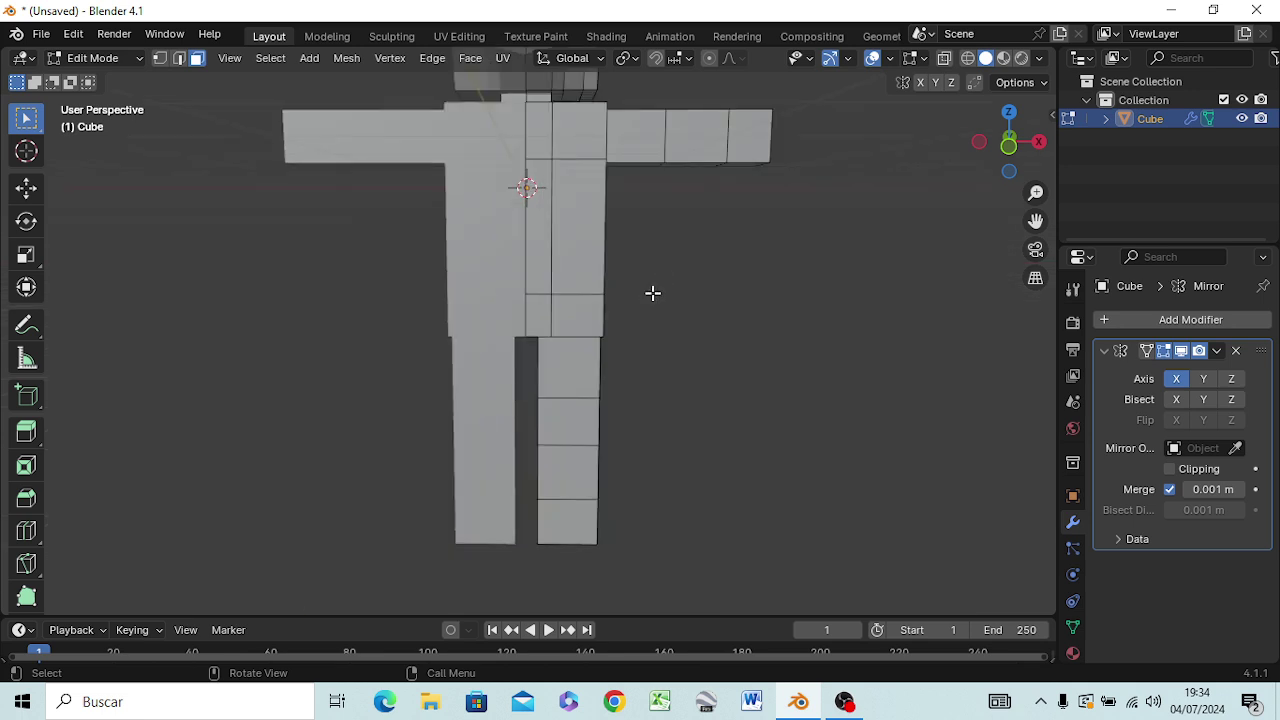
{"action": "key", "text": "KP_1"}
- Add an edge loop across the right arm and switch the viewport to wireframe shading
{"action": "key", "text": "ctrl+r"}
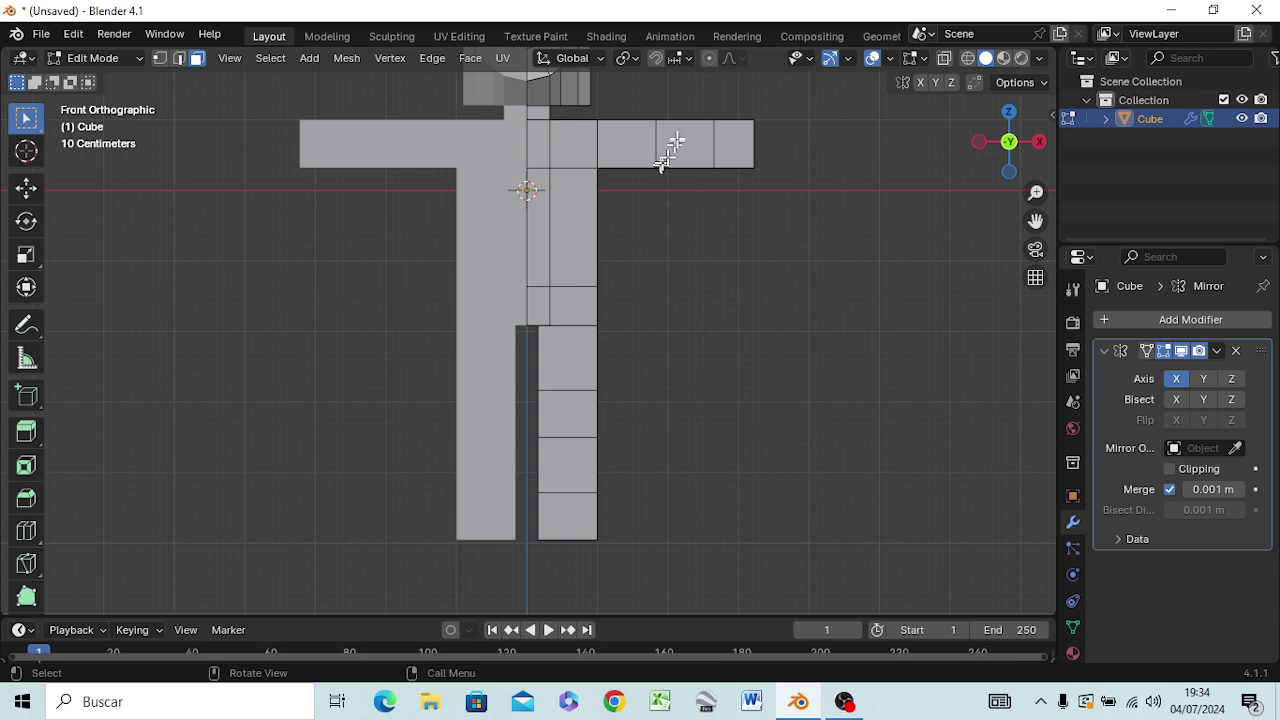
{"action": "left_click", "coordinate": [658, 135]}
{"action": "key", "text": "z"}
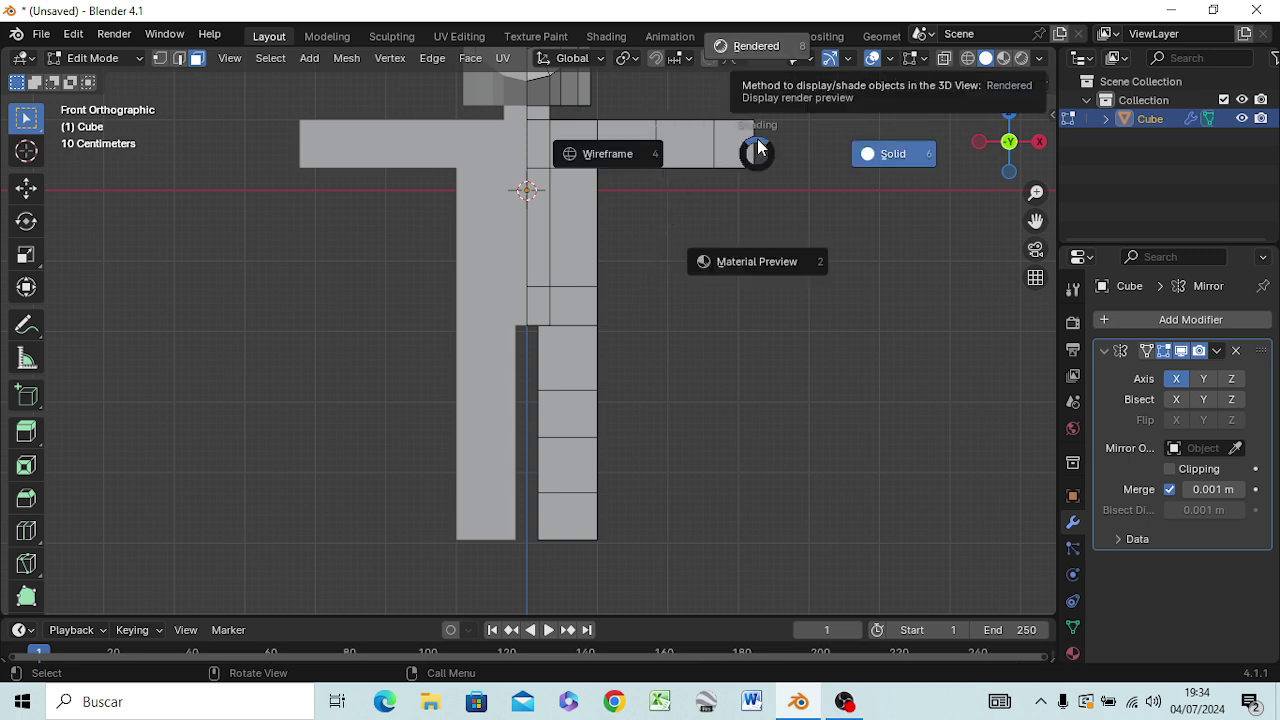
{"action": "left_click", "coordinate": [610, 158]}
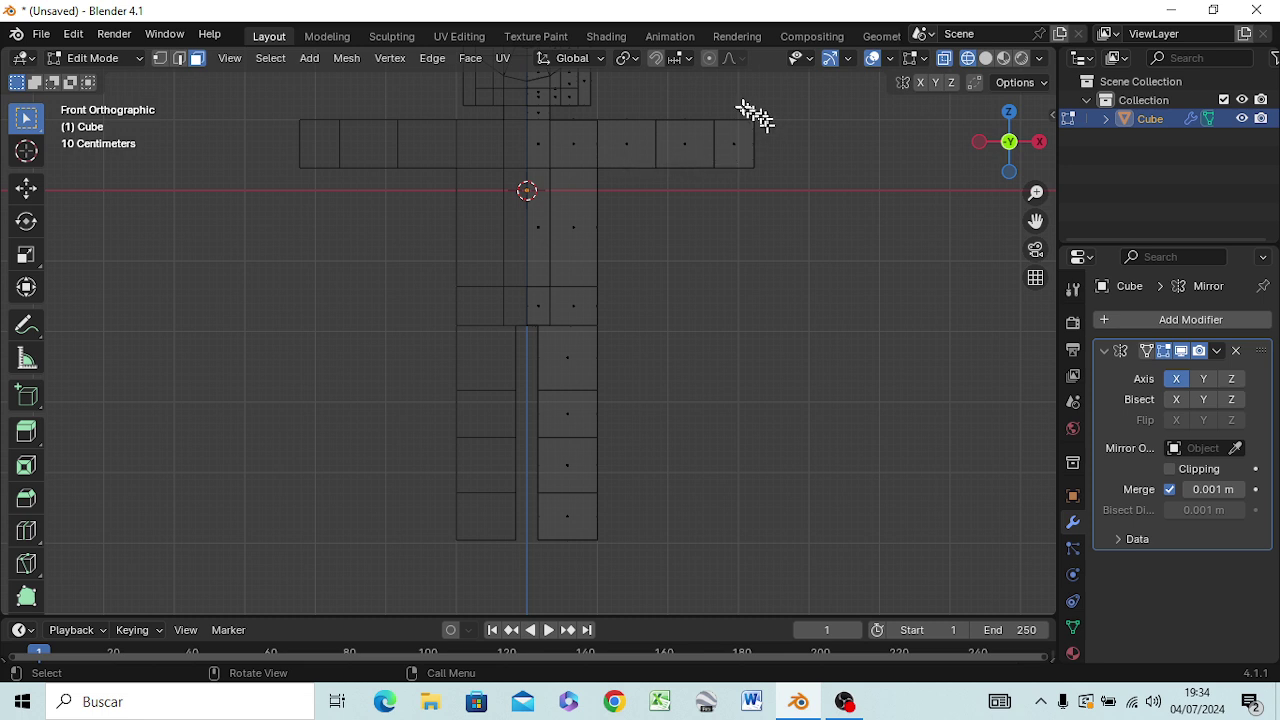
- In vertex mode, select the outer right-arm faces and move them outward along X
{"action": "key", "text": "1"}
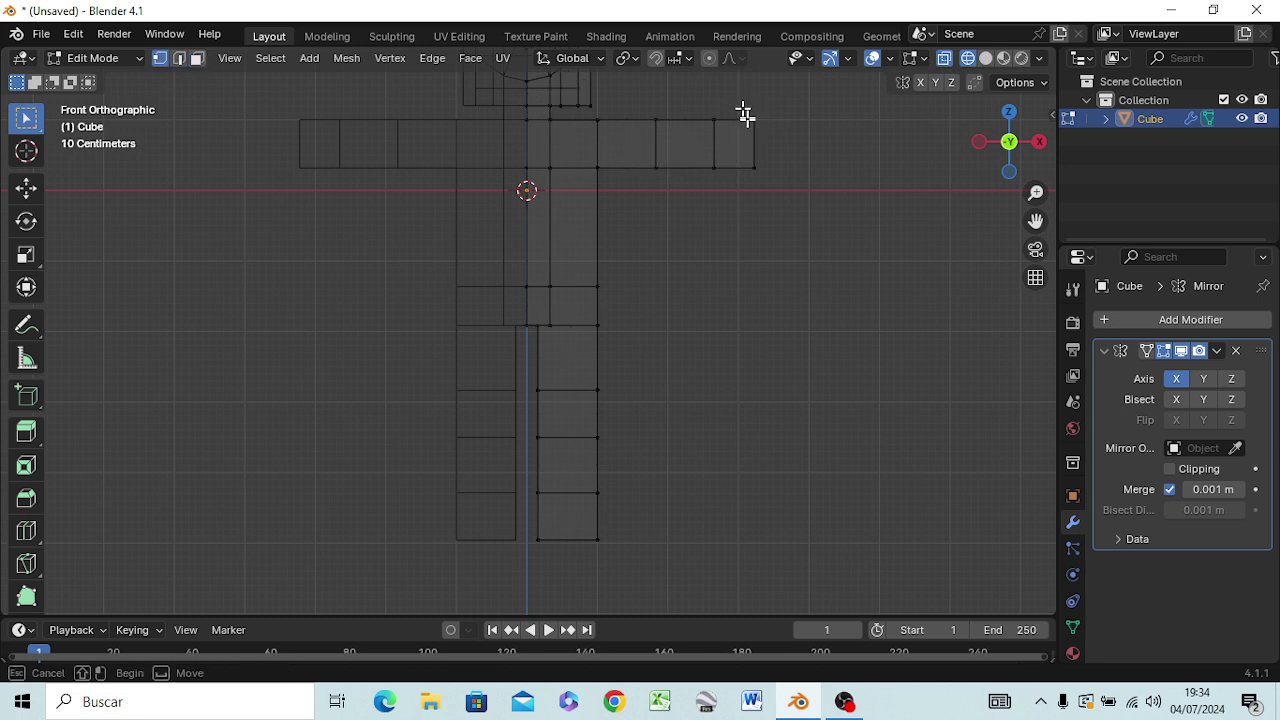
{"action": "left_click_drag", "start_coordinate": [745, 112], "coordinate": [766, 198]}
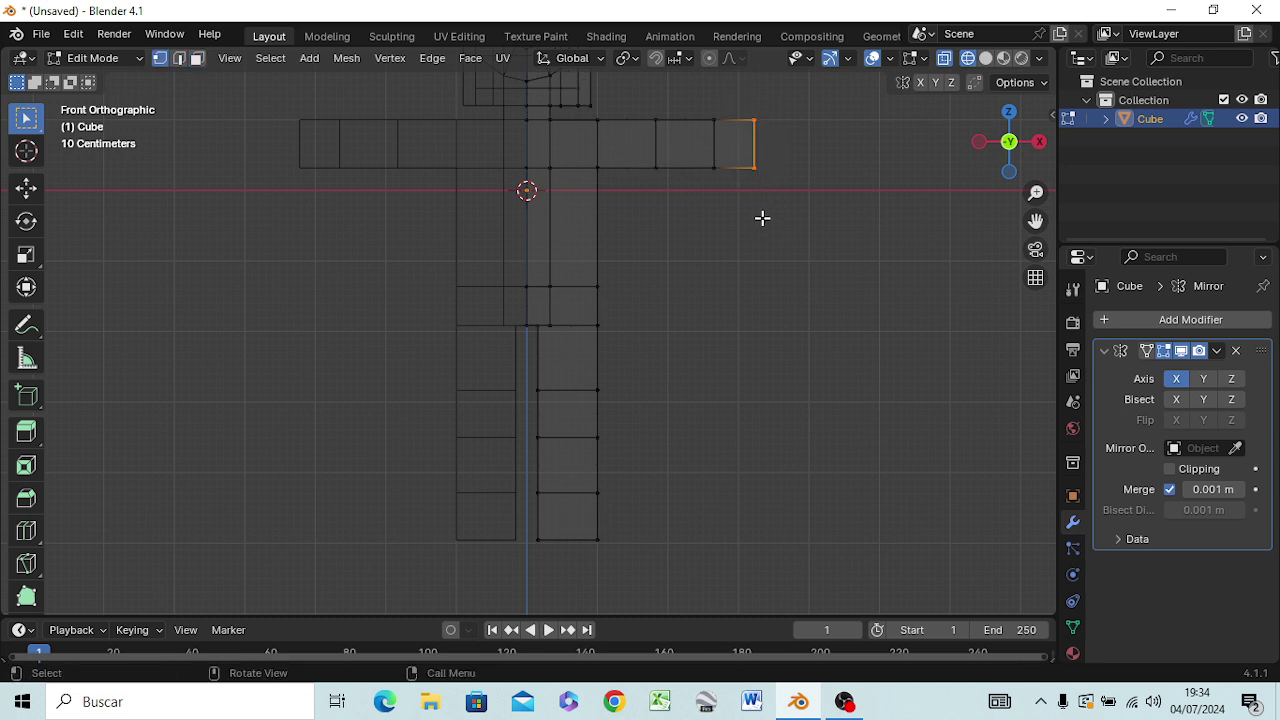
{"action": "left_click_drag", "start_coordinate": [637, 97], "coordinate": [758, 196]}
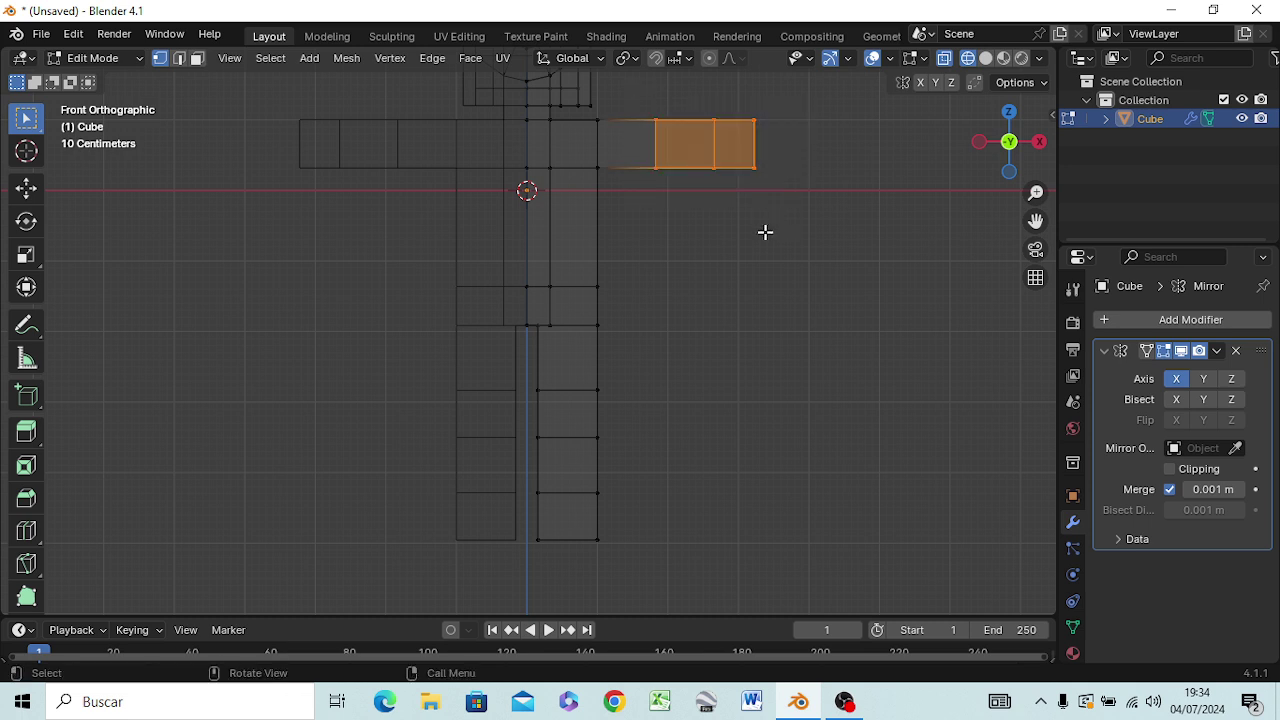
{"action": "key", "text": "g"}
{"action": "key", "text": "x"}
{"action": "key", "text": "x"}
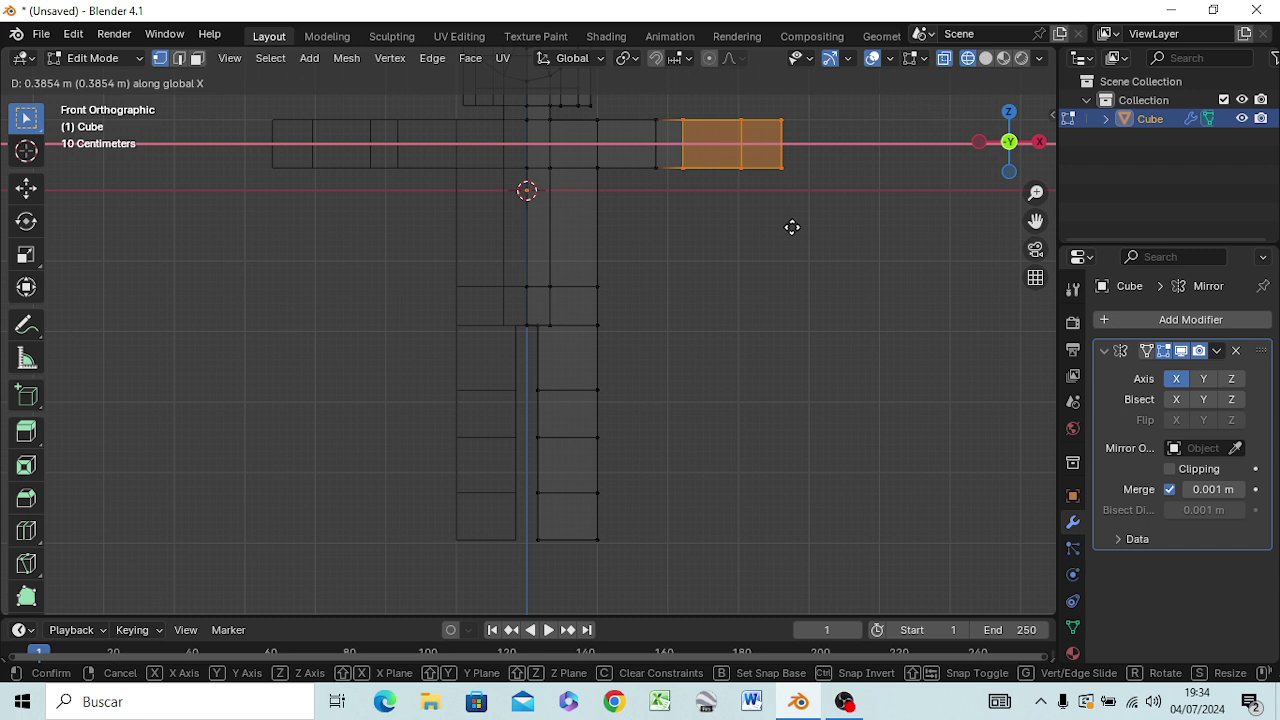
{"action": "right_click", "coordinate": [792, 227]}
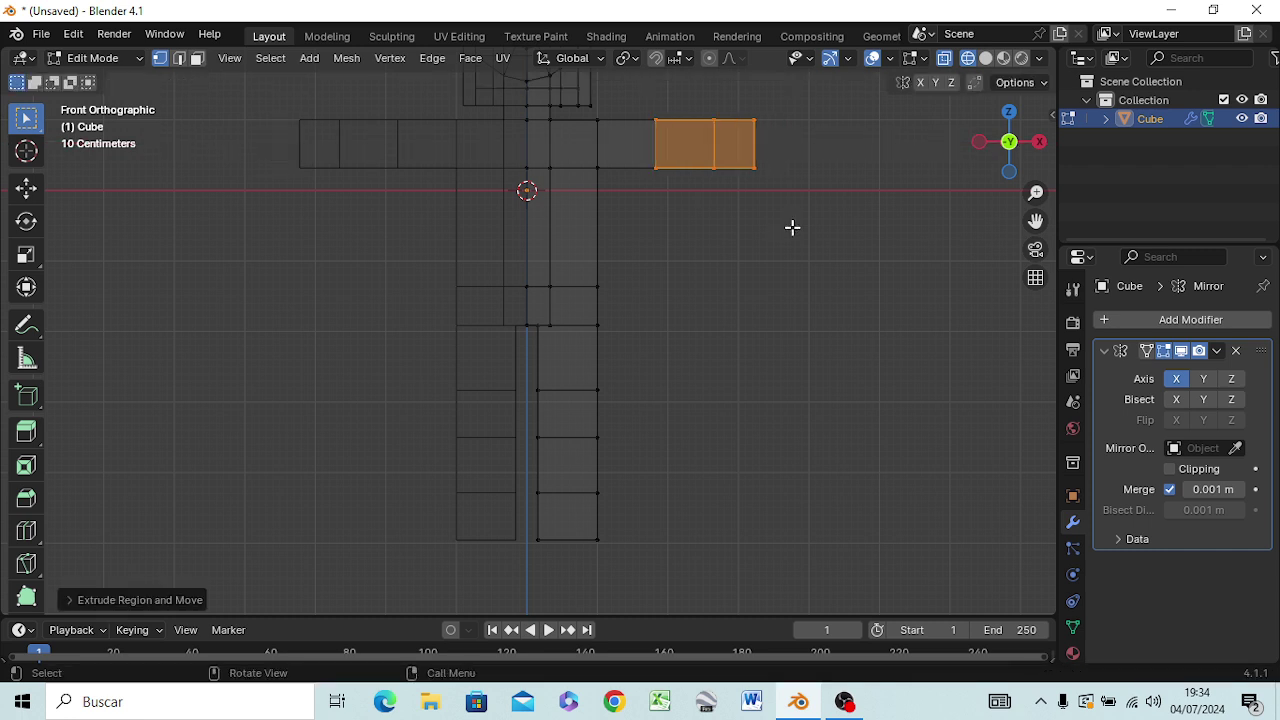
{"action": "key", "text": "ctrl+z"}
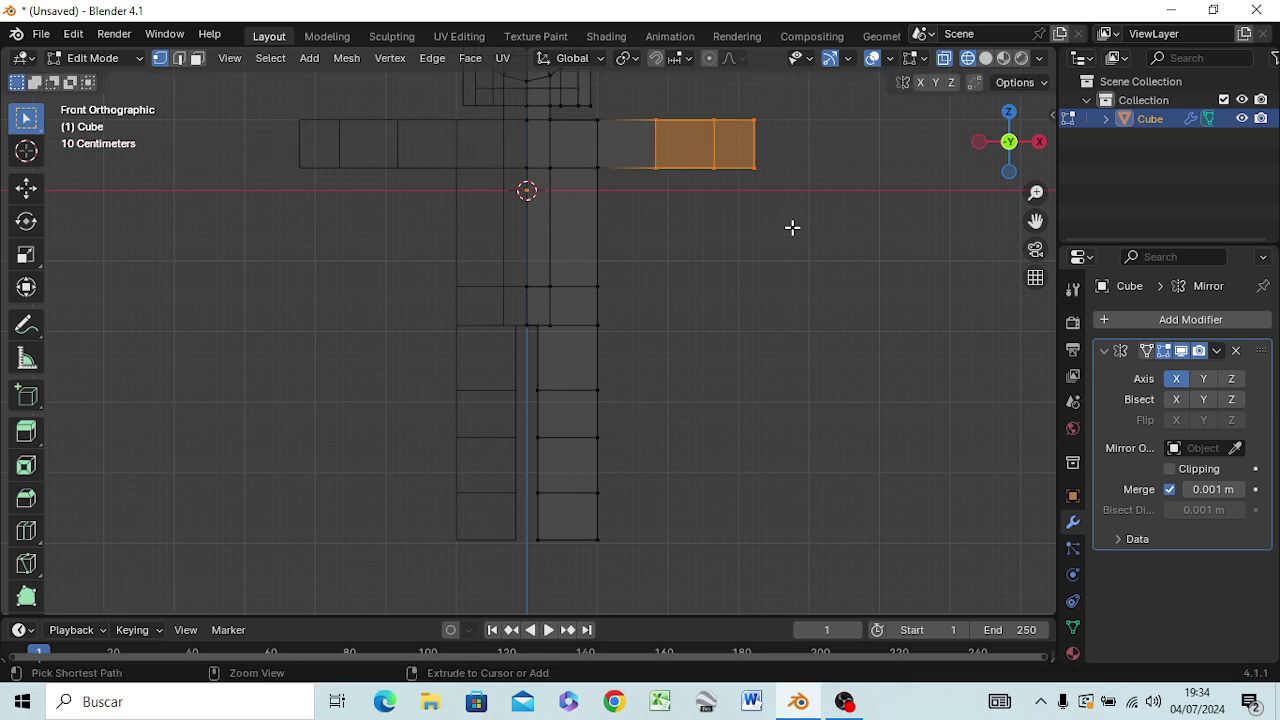
{"action": "key", "text": "ctrl+z"}
{"action": "left_click", "coordinate": [777, 172]}
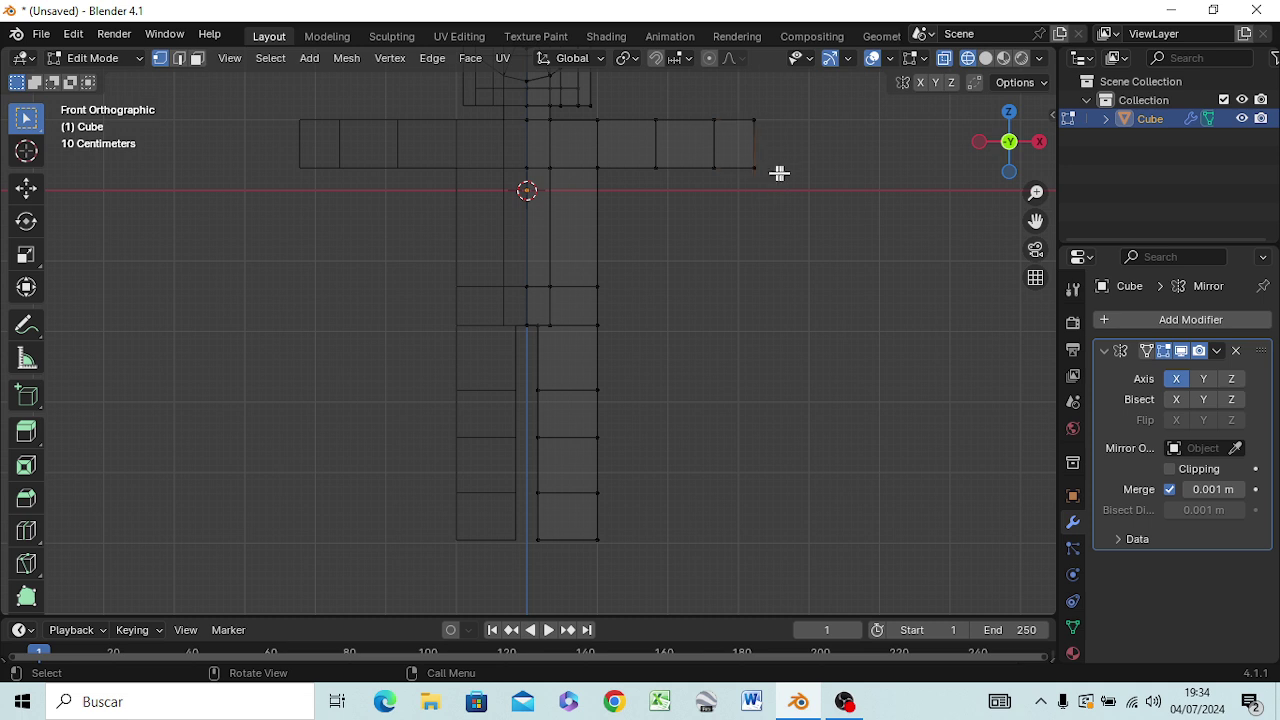
{"action": "left_click_drag", "start_coordinate": [640, 100], "coordinate": [788, 195]}
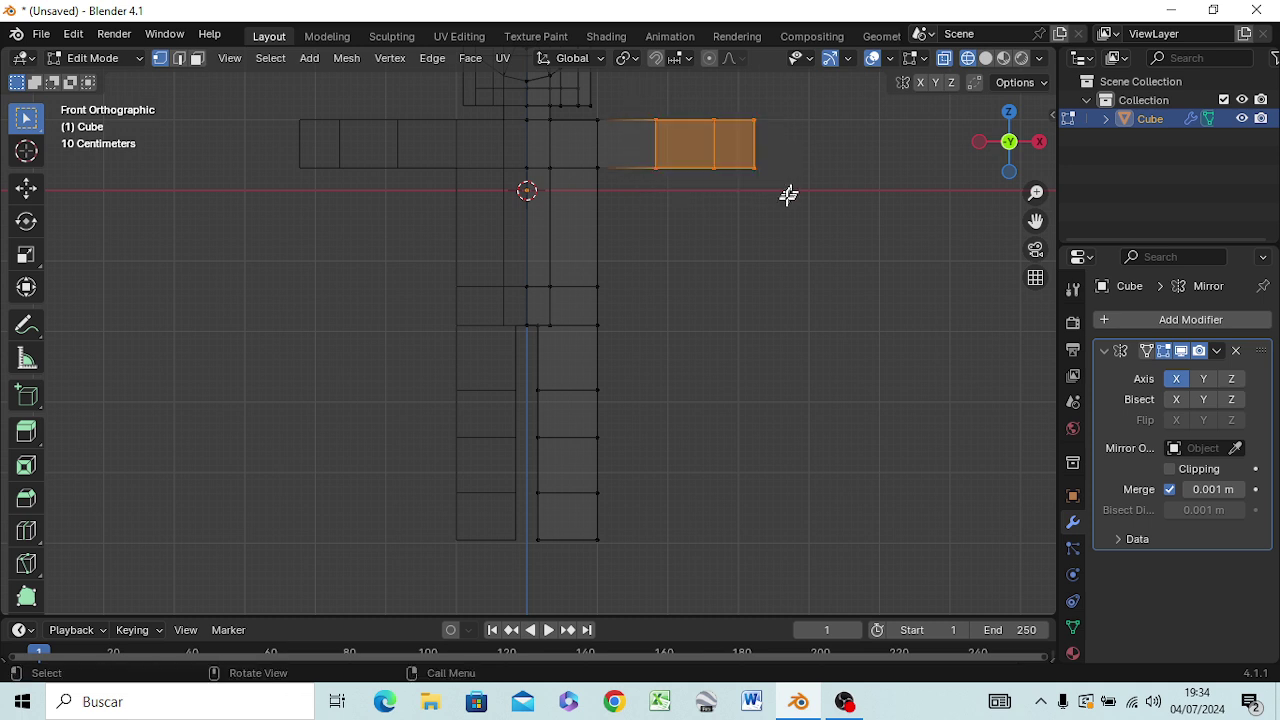
{"action": "key", "text": "g"}
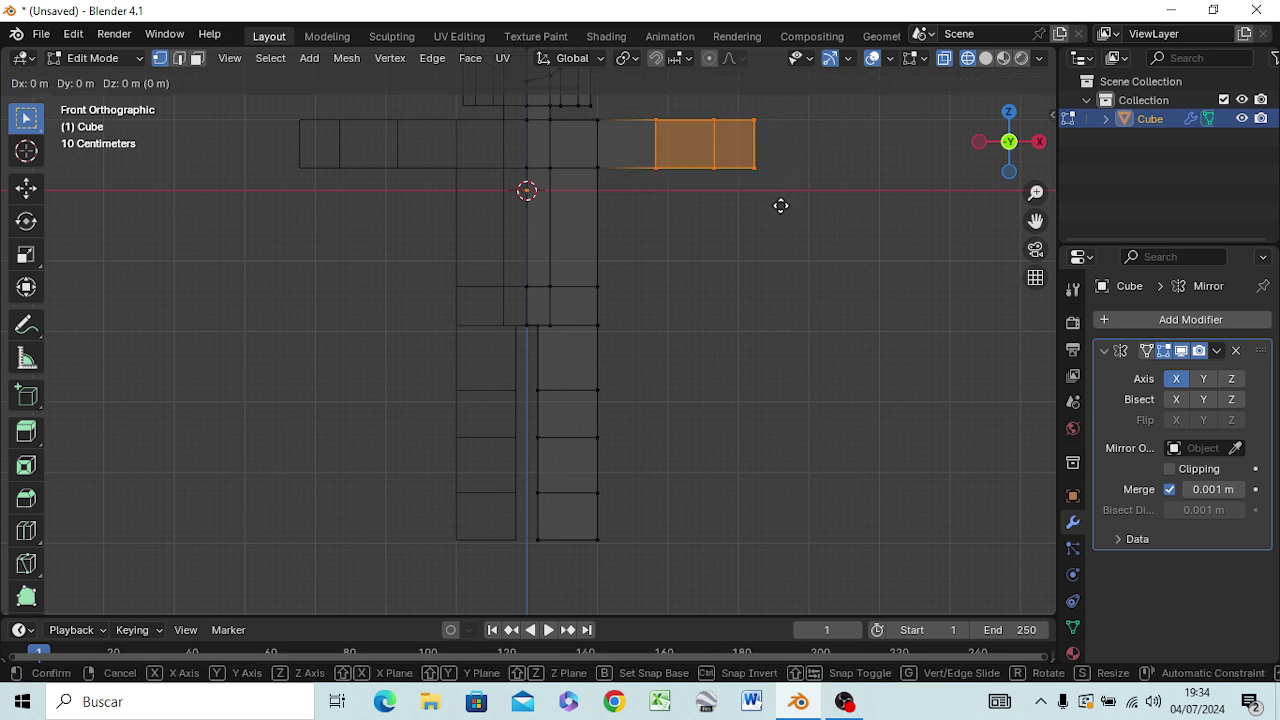
{"action": "key", "text": "x"}
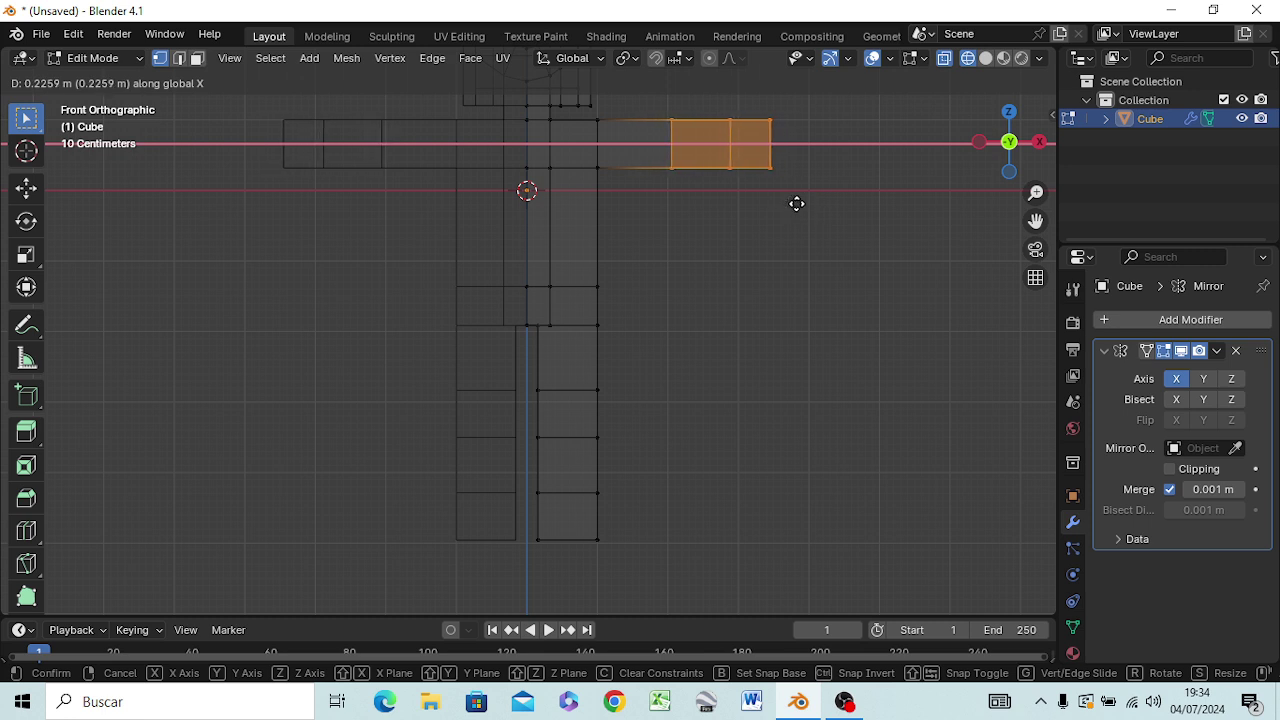
{"action": "left_click", "coordinate": [796, 203]}
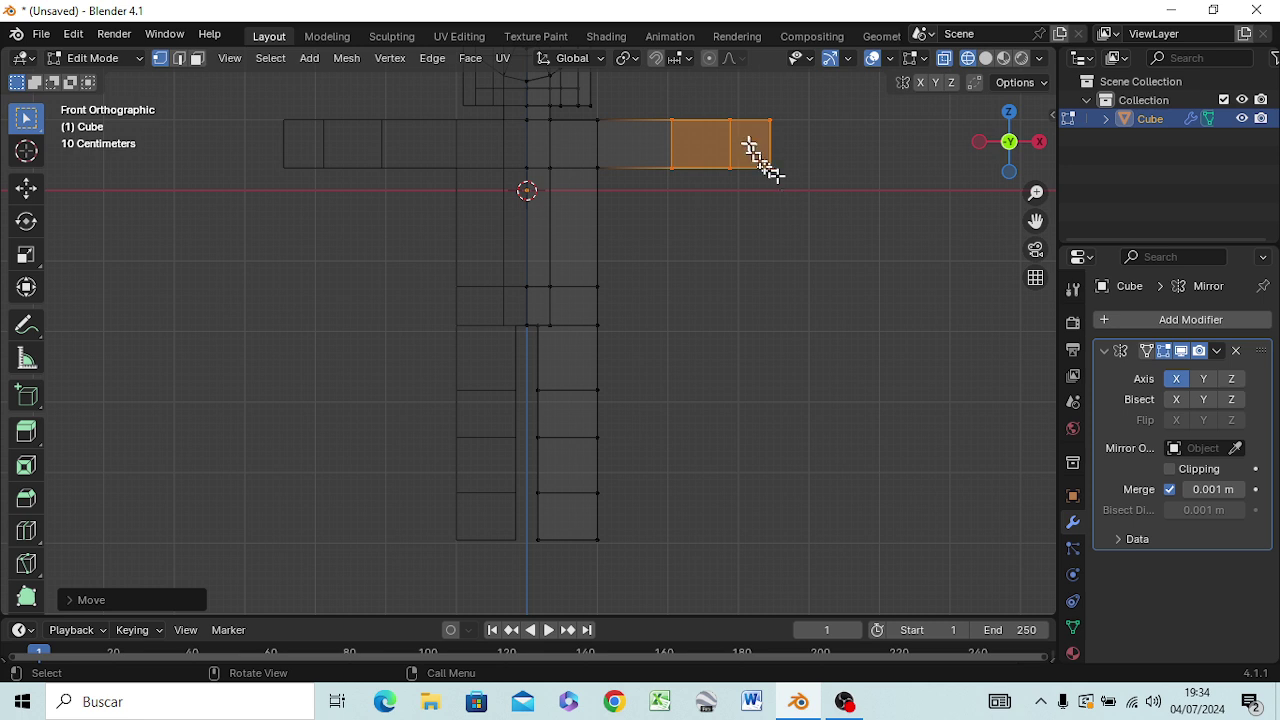
- Move the rightmost arm face farther out along X
{"action": "left_click_drag", "start_coordinate": [707, 89], "coordinate": [794, 210]}
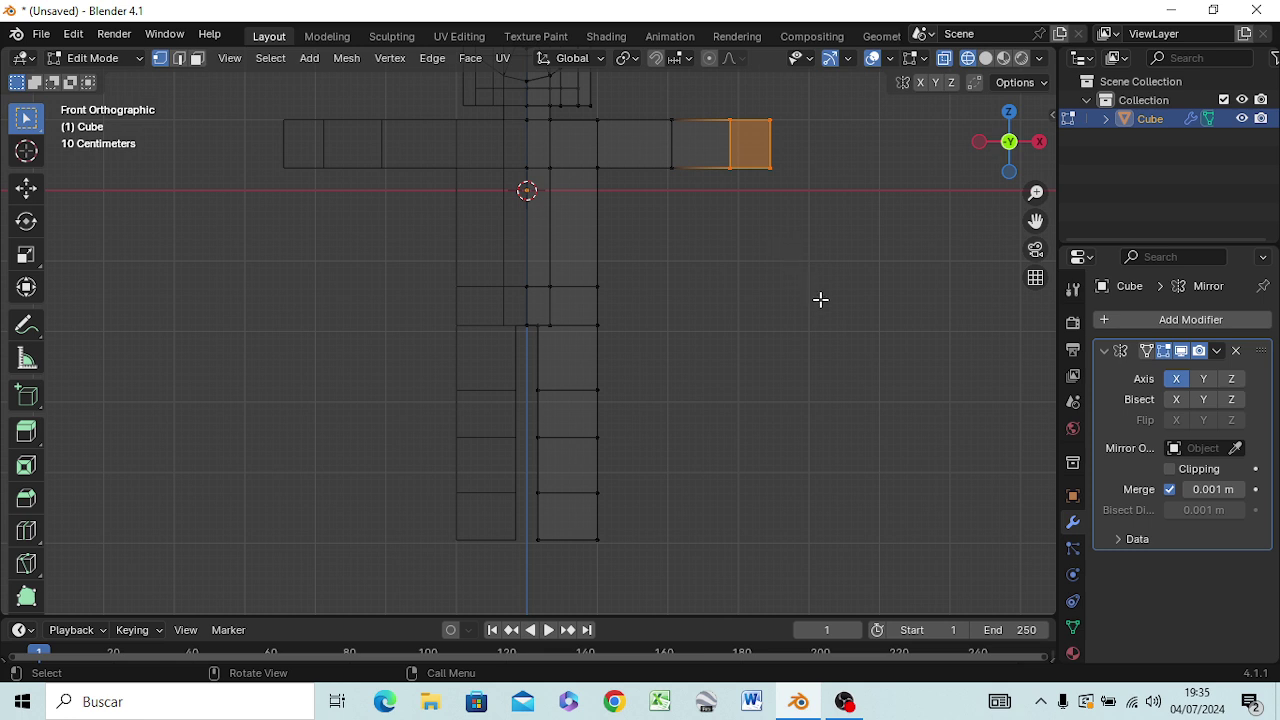
{"action": "key", "text": "g"}
{"action": "key", "text": "x"}
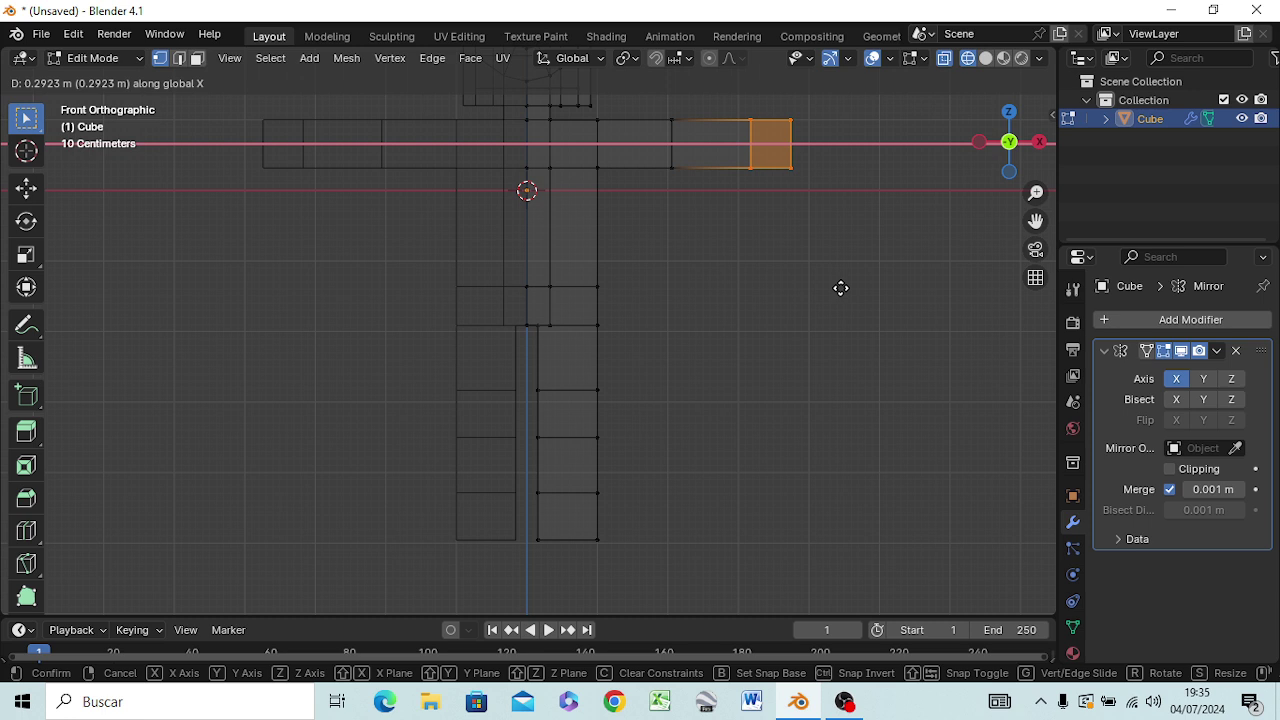
{"action": "left_click", "coordinate": [840, 288]}
- Push the arm's tip edge about 0.27 m further out along X
{"action": "scroll", "coordinate": [840, 288], "scroll_direction": "down", "scroll_amount": 2}
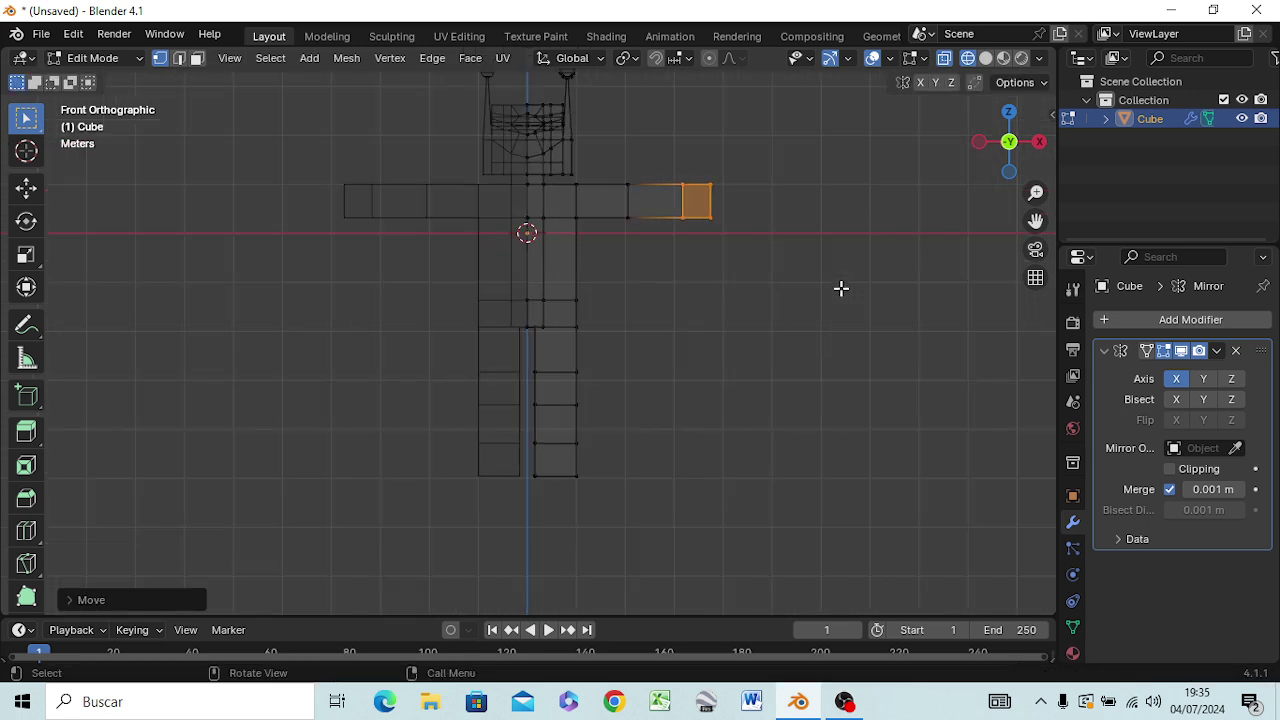
{"action": "key", "text": "b"}
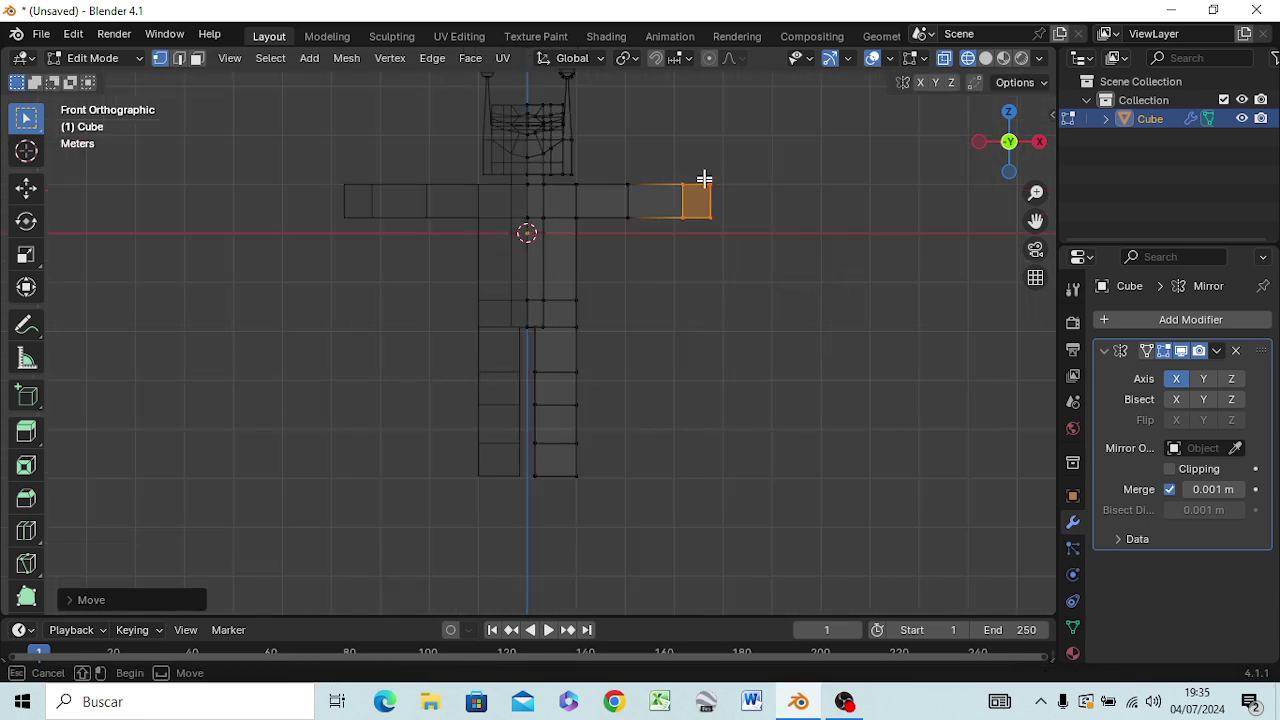
{"action": "left_click_drag", "start_coordinate": [704, 174], "coordinate": [720, 220]}
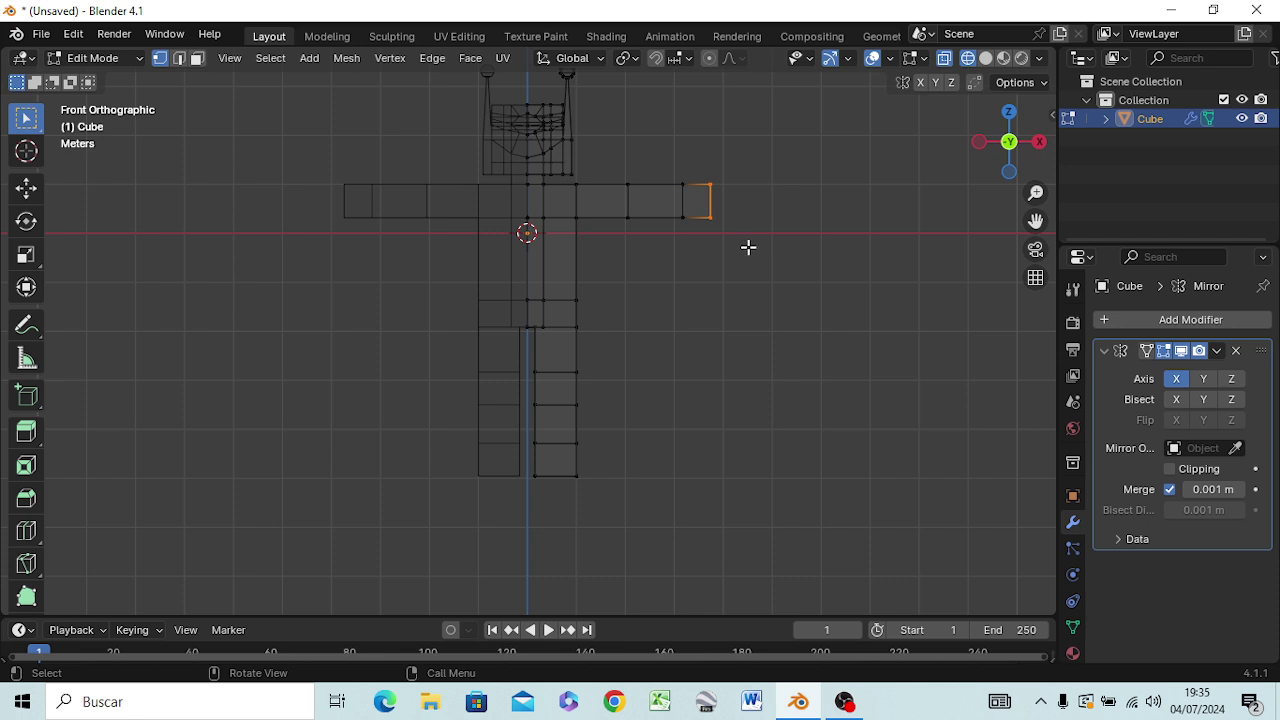
{"action": "key", "text": "g"}
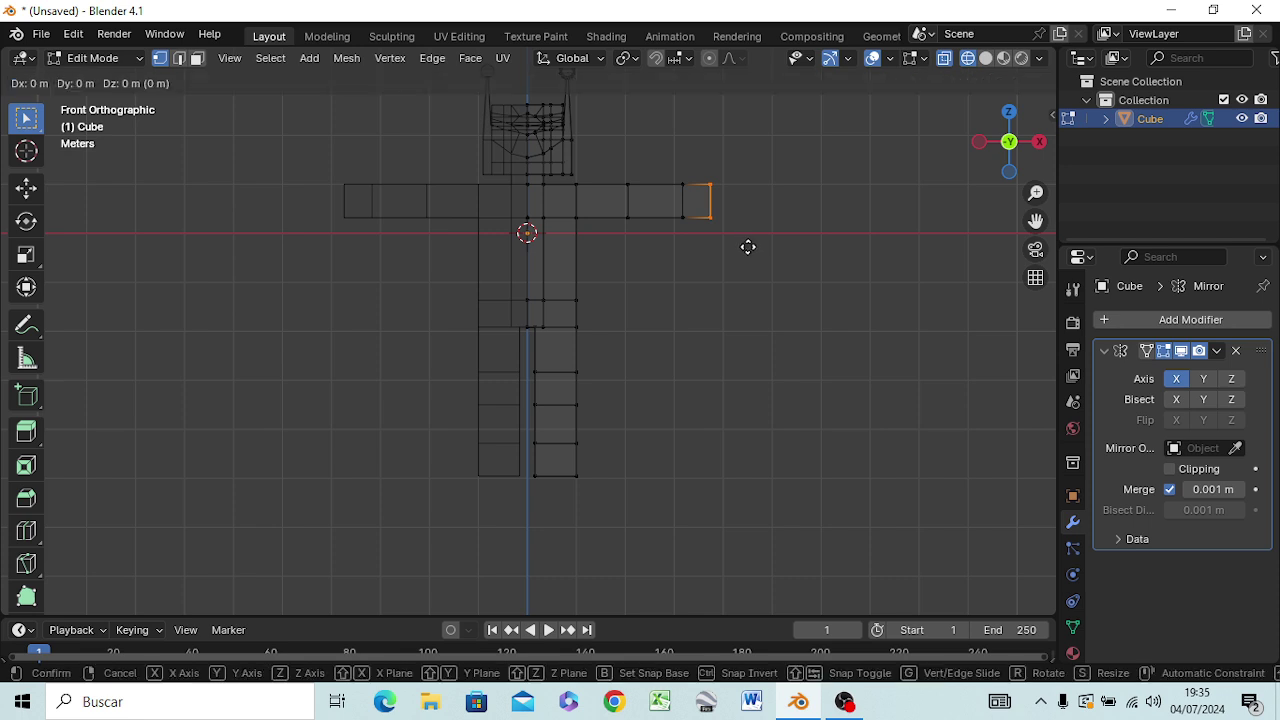
{"action": "key", "text": "x"}
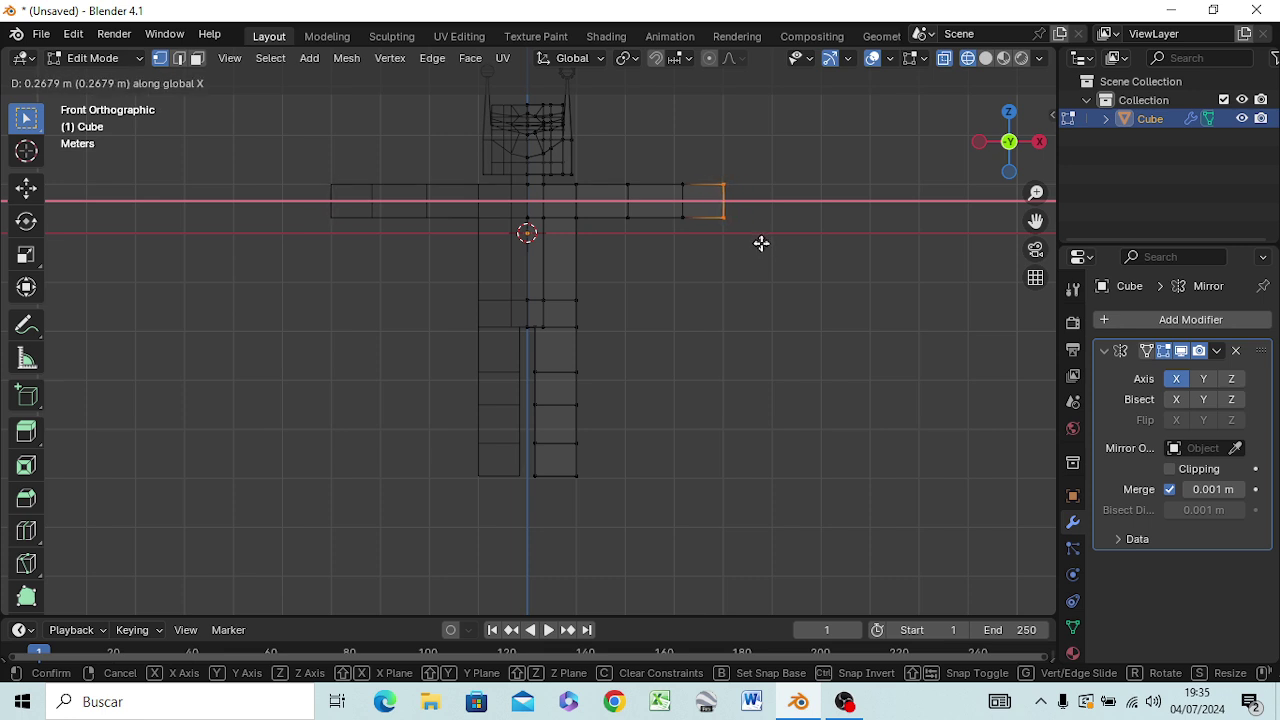
{"action": "left_click", "coordinate": [756, 245]}
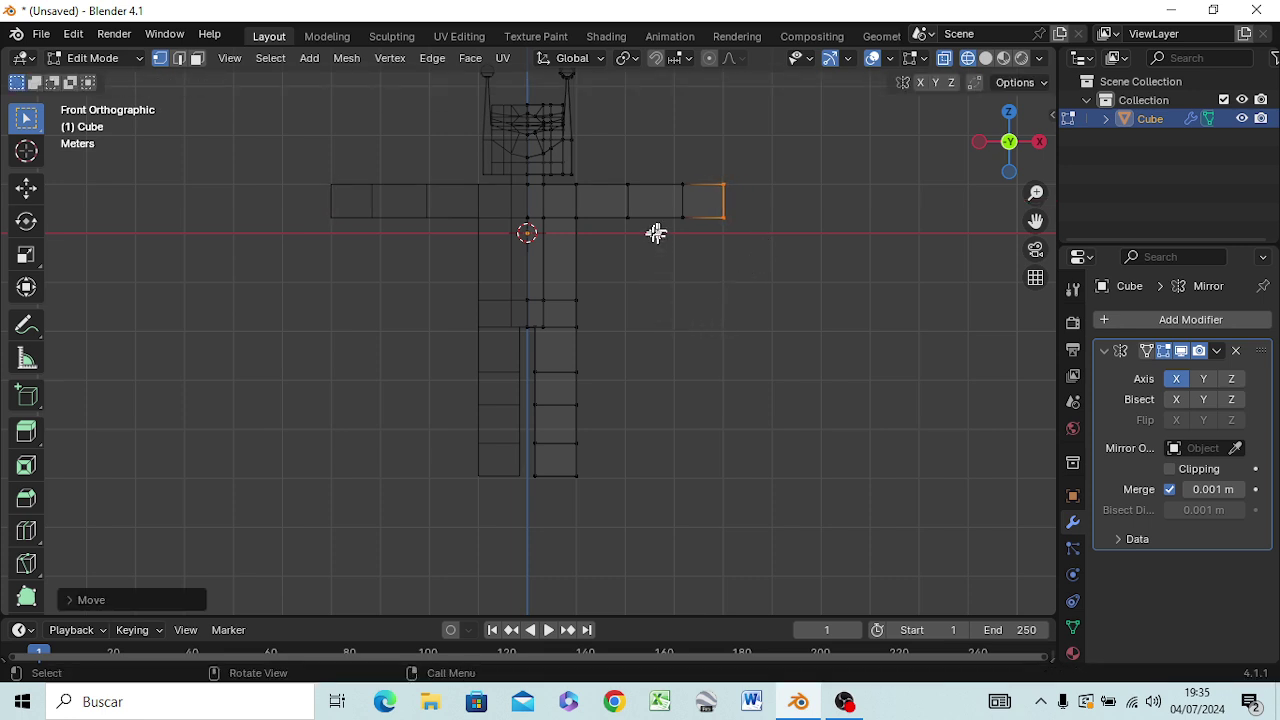
- Move the two outermost arm faces outward along X, discarding a trial extrusion
{"action": "left_click_drag", "start_coordinate": [619, 168], "coordinate": [751, 248]}
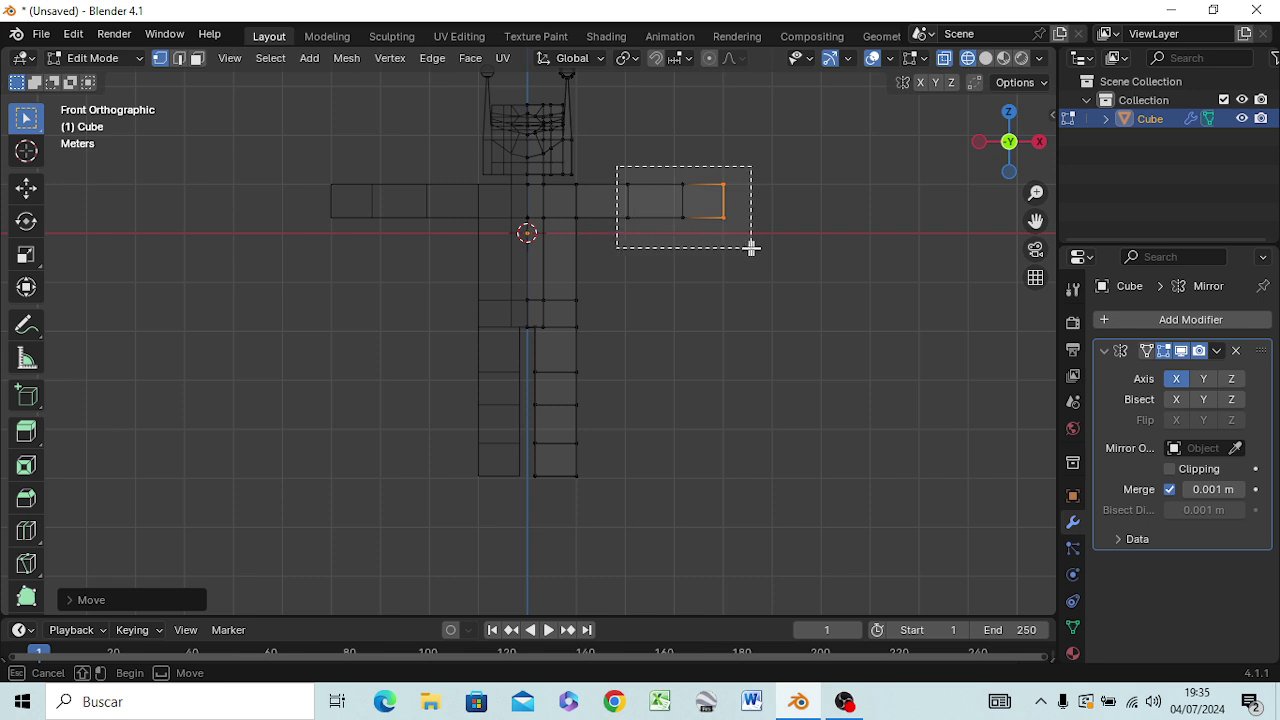
{"action": "key", "text": "e"}
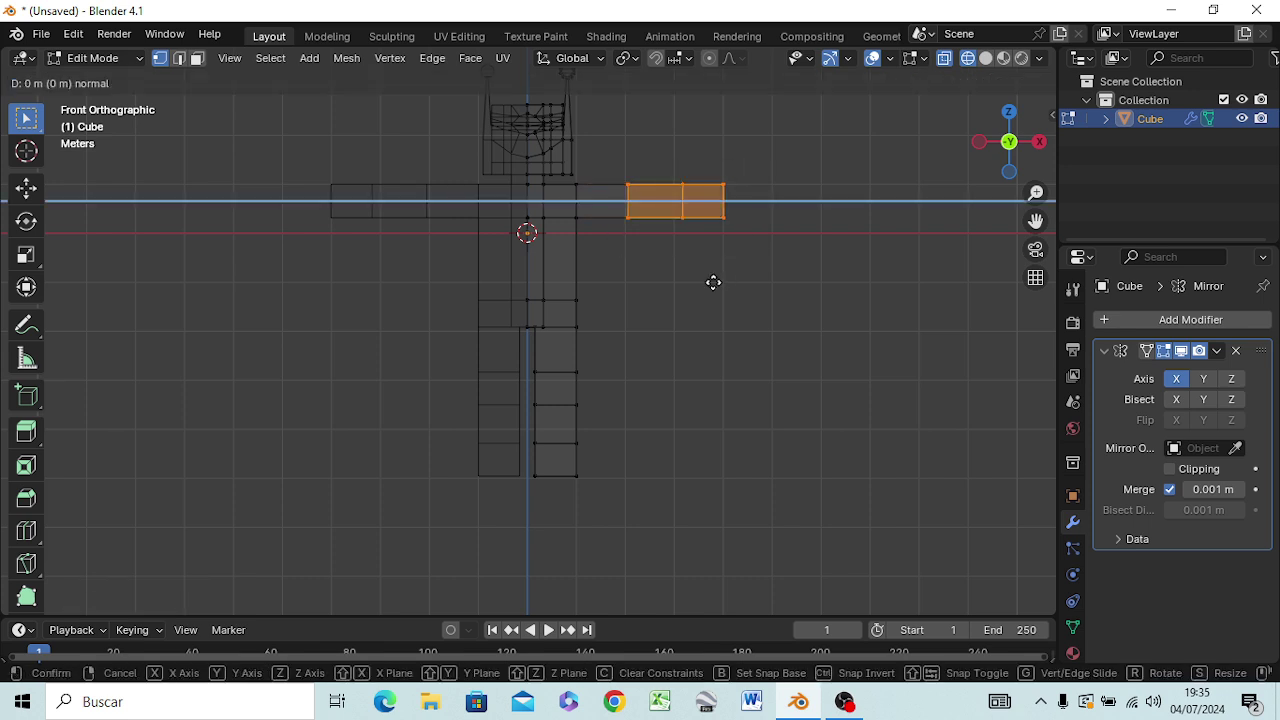
{"action": "left_click", "coordinate": [713, 282]}
{"action": "key", "text": "ctrl+z"}
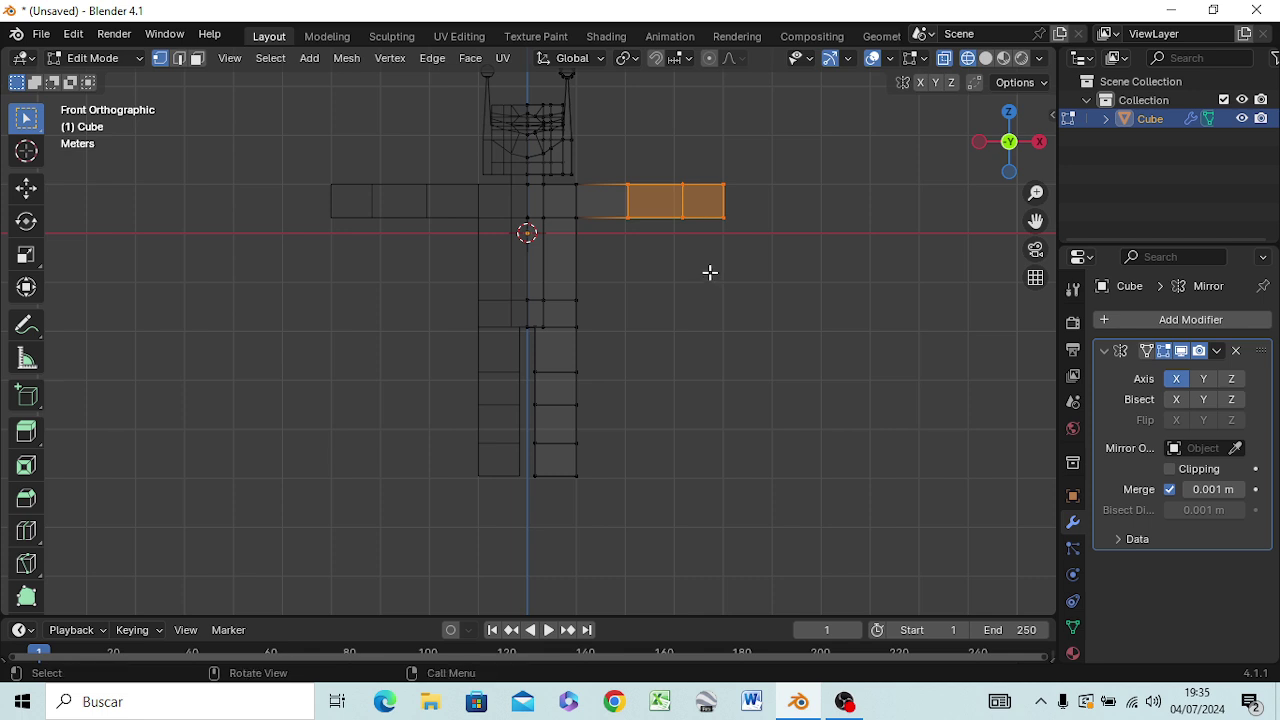
{"action": "key", "text": "g"}
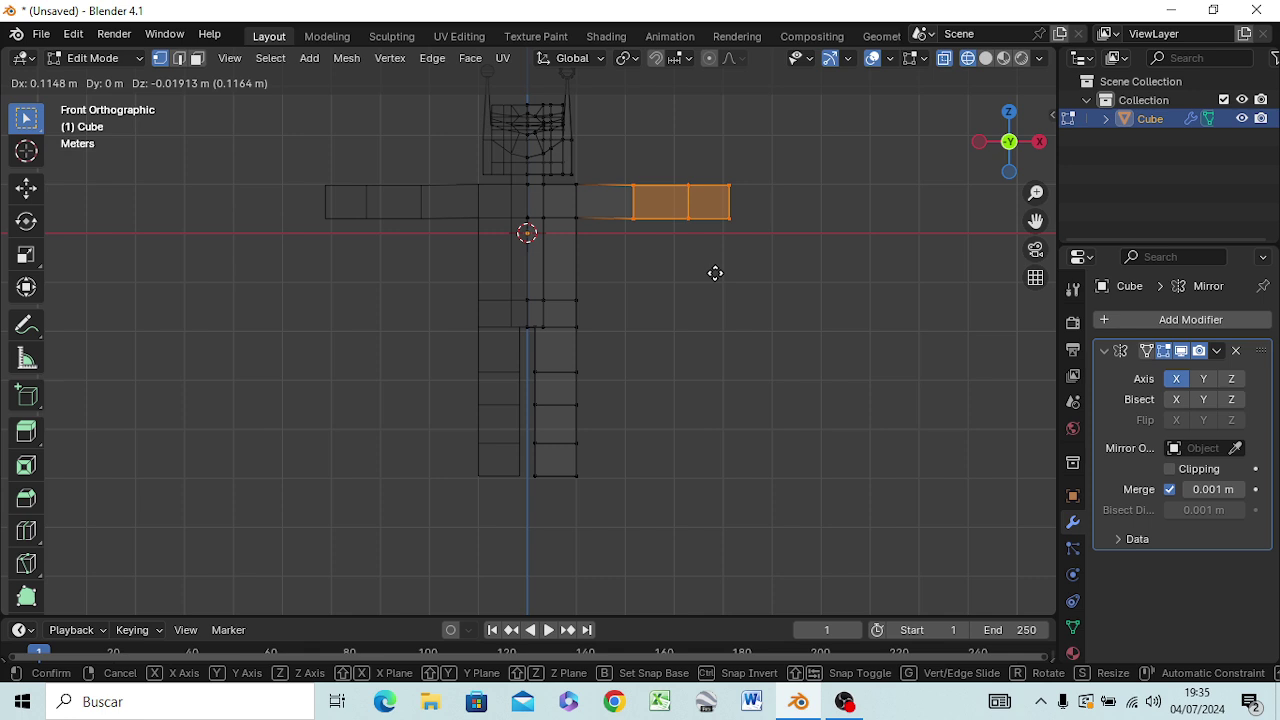
{"action": "key", "text": "x"}
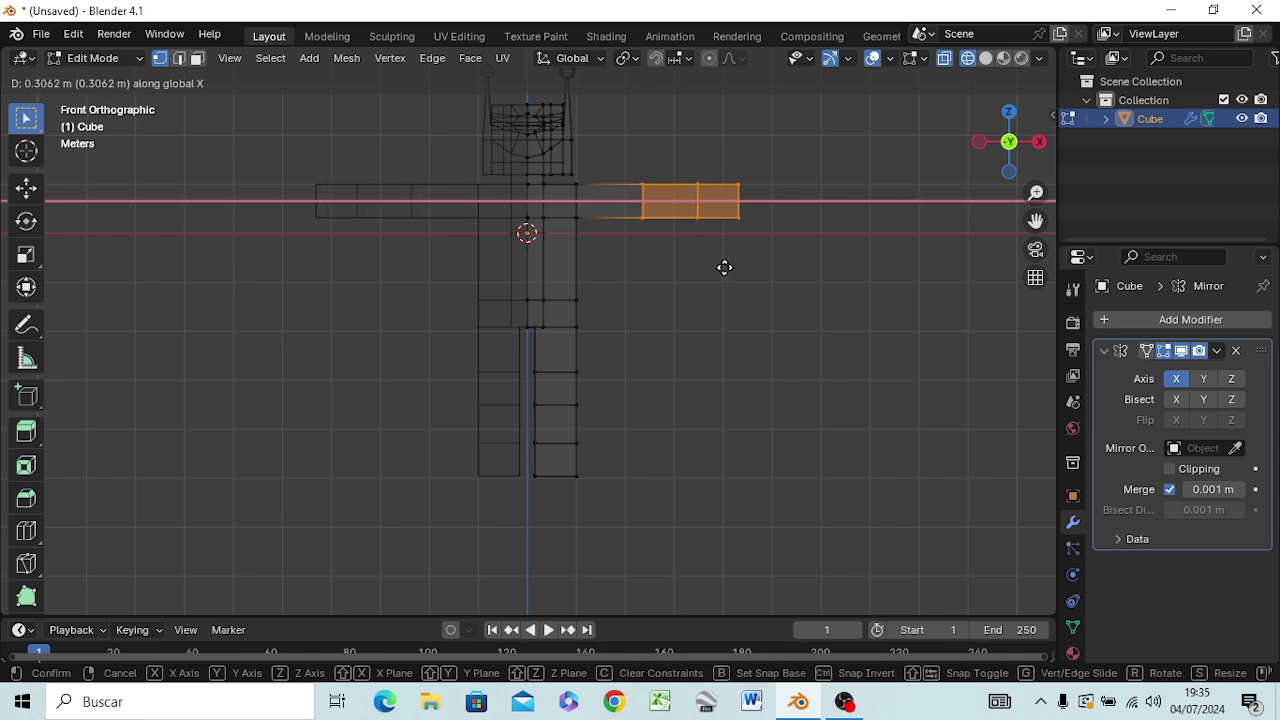
{"action": "left_click", "coordinate": [724, 267]}
- Push the arm's end face another 0.19 m out along X and orbit to inspect
{"action": "left_click", "coordinate": [698, 186]}
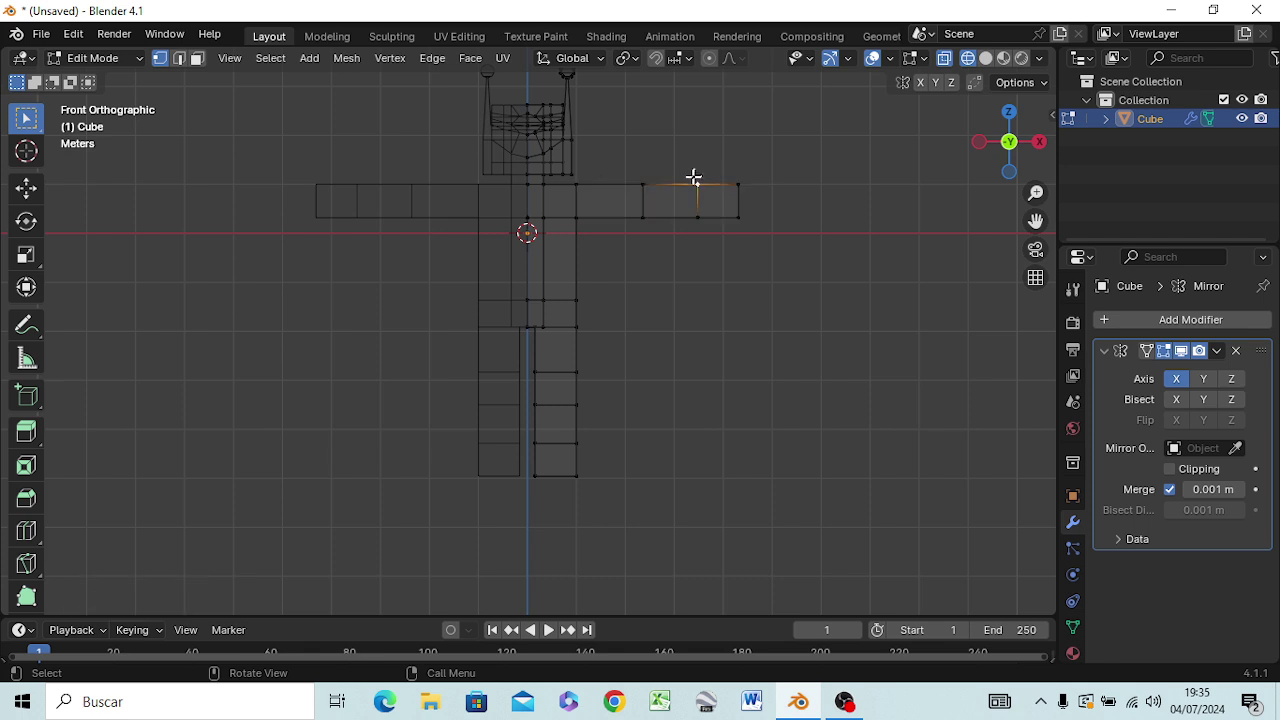
{"action": "left_click", "coordinate": [674, 162]}
{"action": "mouse_move", "coordinate": [672, 161]}
{"action": "left_mouse_down"}
{"action": "mouse_move", "coordinate": [708, 222]}
{"action": "mouse_move", "coordinate": [766, 236]}
{"action": "left_mouse_up"}
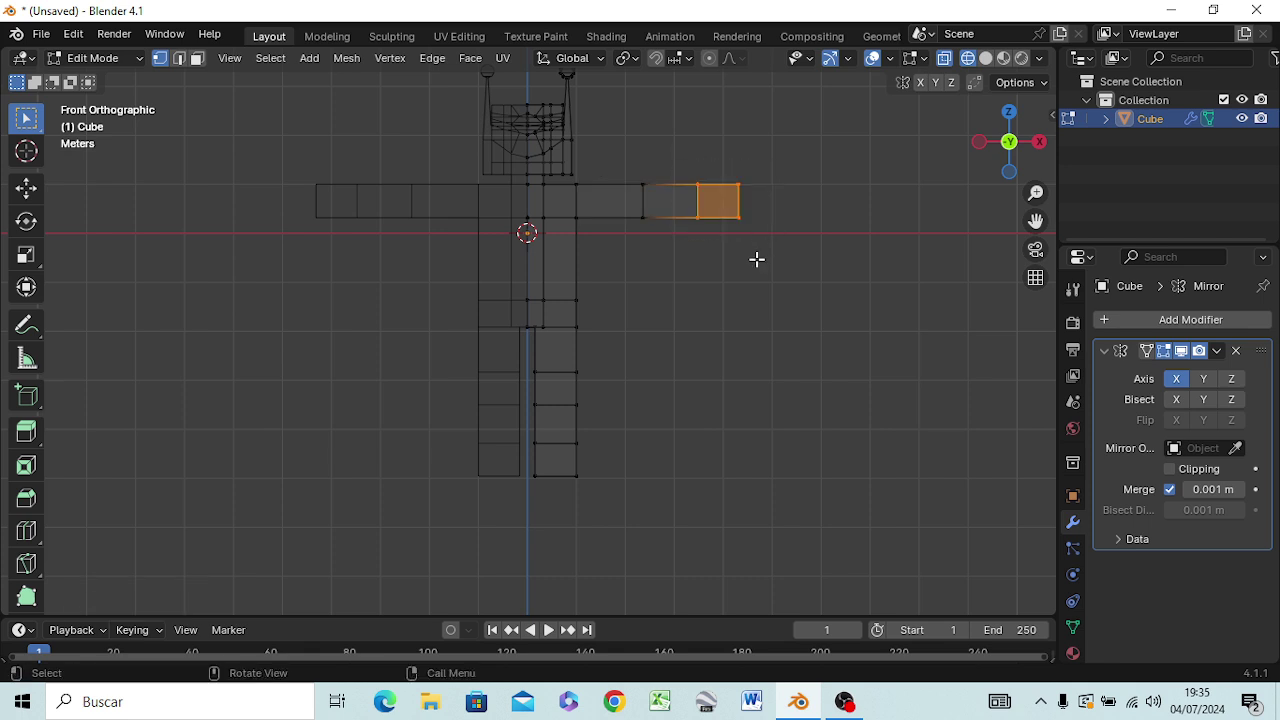
{"action": "key", "text": "g"}
{"action": "key", "text": "x"}
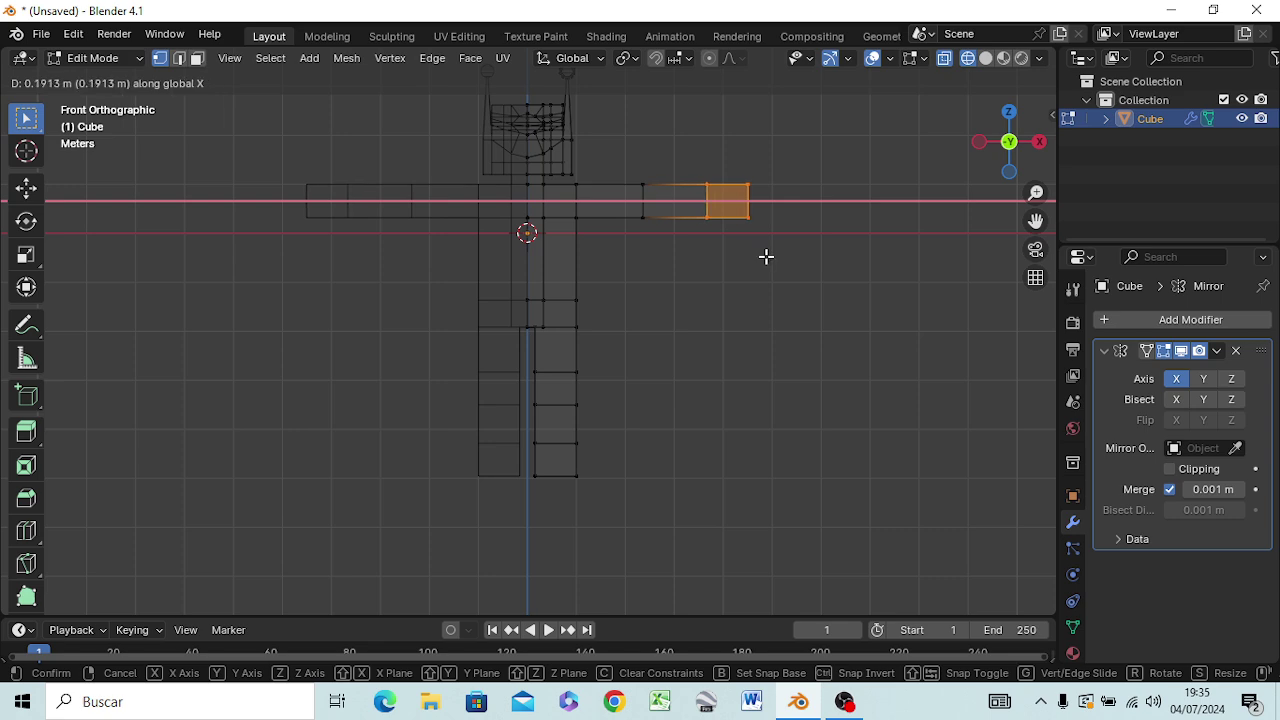
{"action": "left_click", "coordinate": [765, 257]}
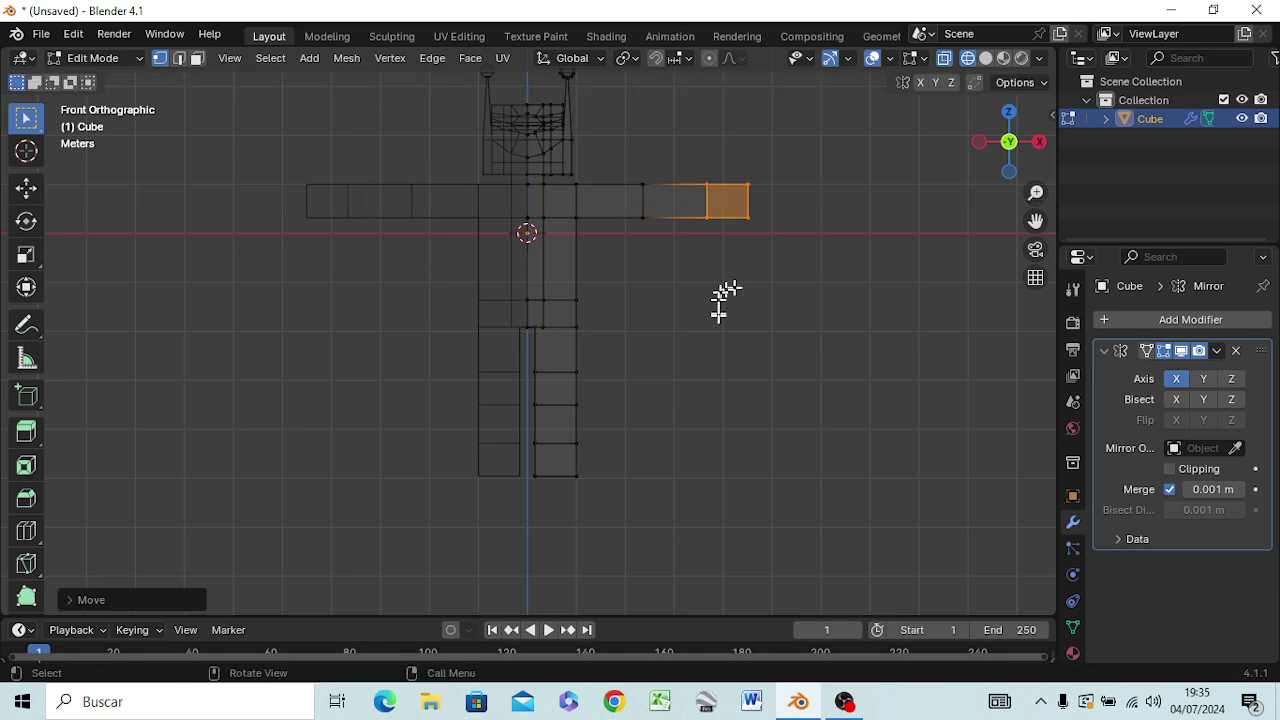
{"action": "mouse_move", "coordinate": [740, 357]}
{"action": "middle_mouse_down"}
{"action": "mouse_move", "coordinate": [525, 419]}
{"action": "mouse_move", "coordinate": [686, 363]}
{"action": "mouse_move", "coordinate": [734, 380]}
{"action": "mouse_move", "coordinate": [738, 455]}
{"action": "mouse_move", "coordinate": [722, 403]}
{"action": "middle_mouse_up"}
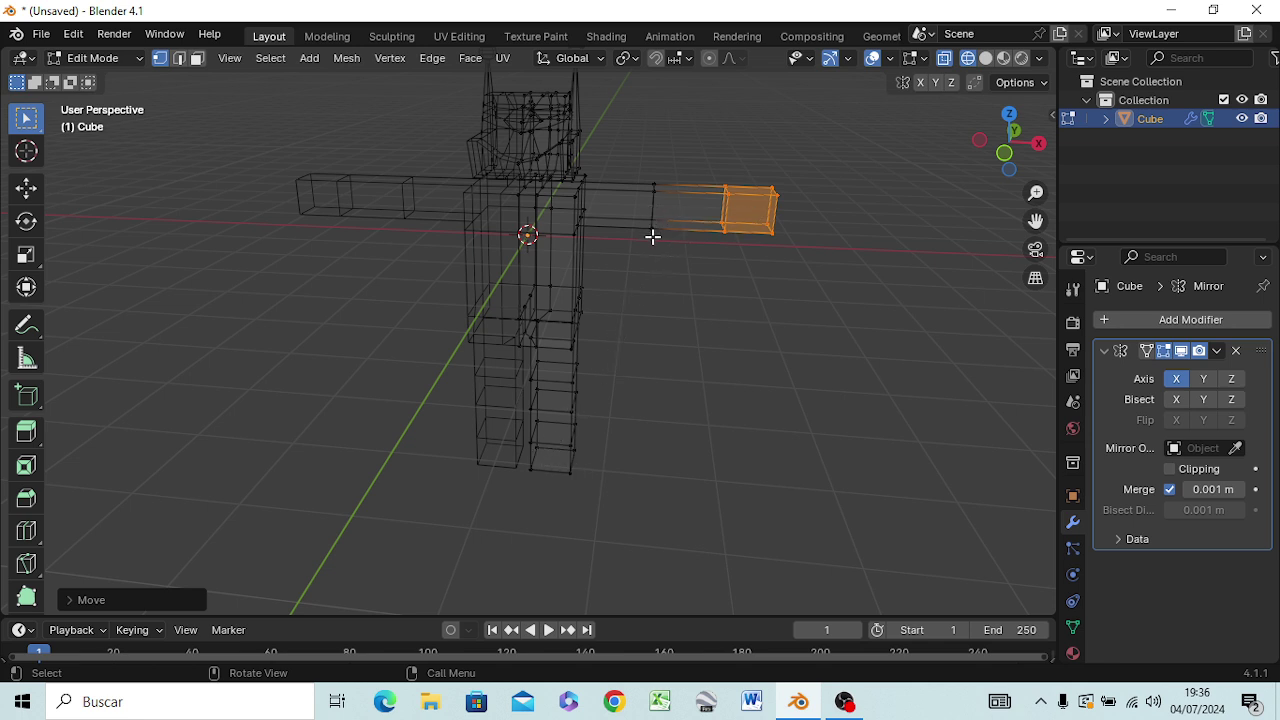
- In Right Orthographic view, move the top front corner of the torso
{"action": "mouse_move", "coordinate": [789, 400]}
{"action": "middle_mouse_down"}
{"action": "mouse_move", "coordinate": [703, 374]}
{"action": "mouse_move", "coordinate": [705, 363]}
{"action": "middle_mouse_up"}
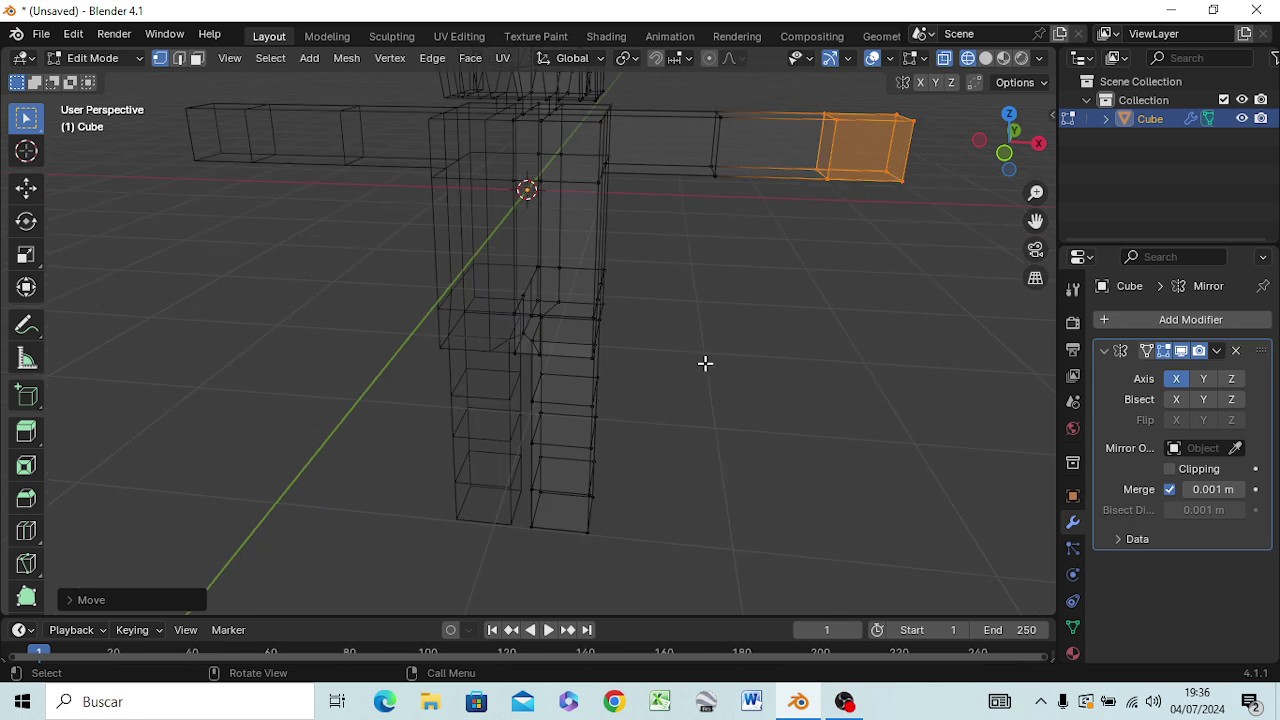
{"action": "scroll", "coordinate": [708, 357], "scroll_direction": "down", "scroll_amount": 1}
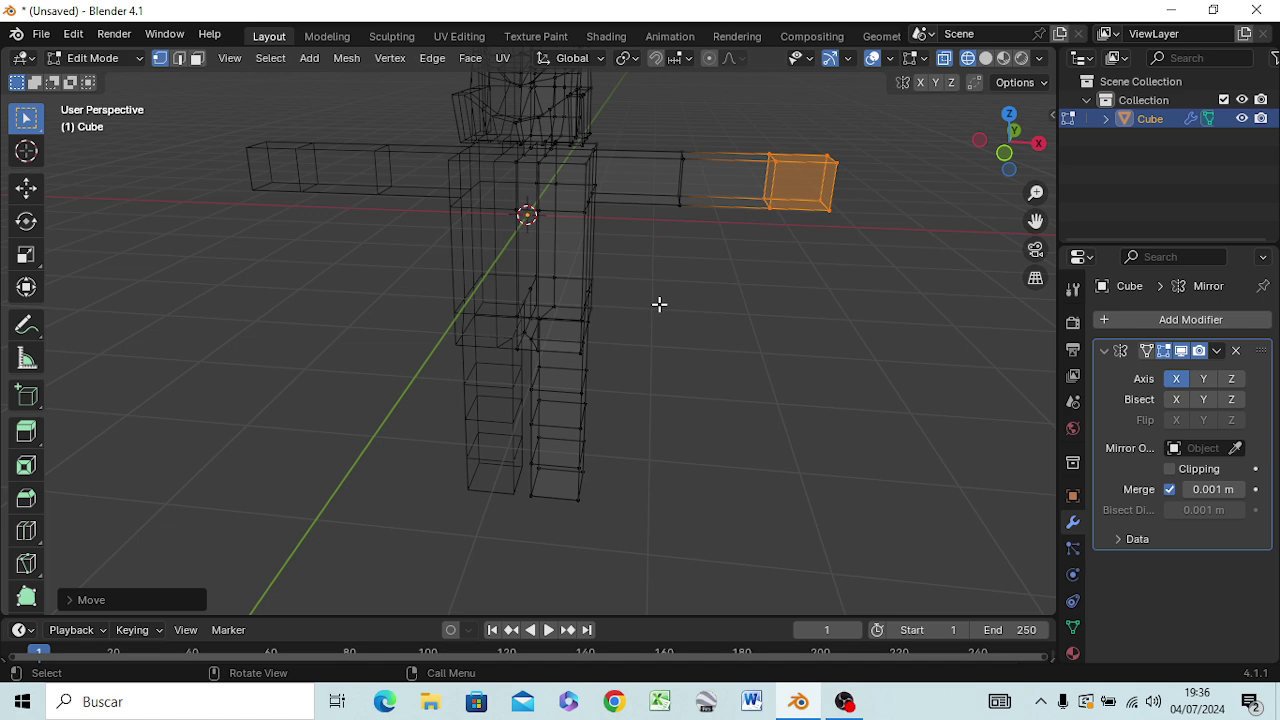
{"action": "key", "text": "KP_3"}
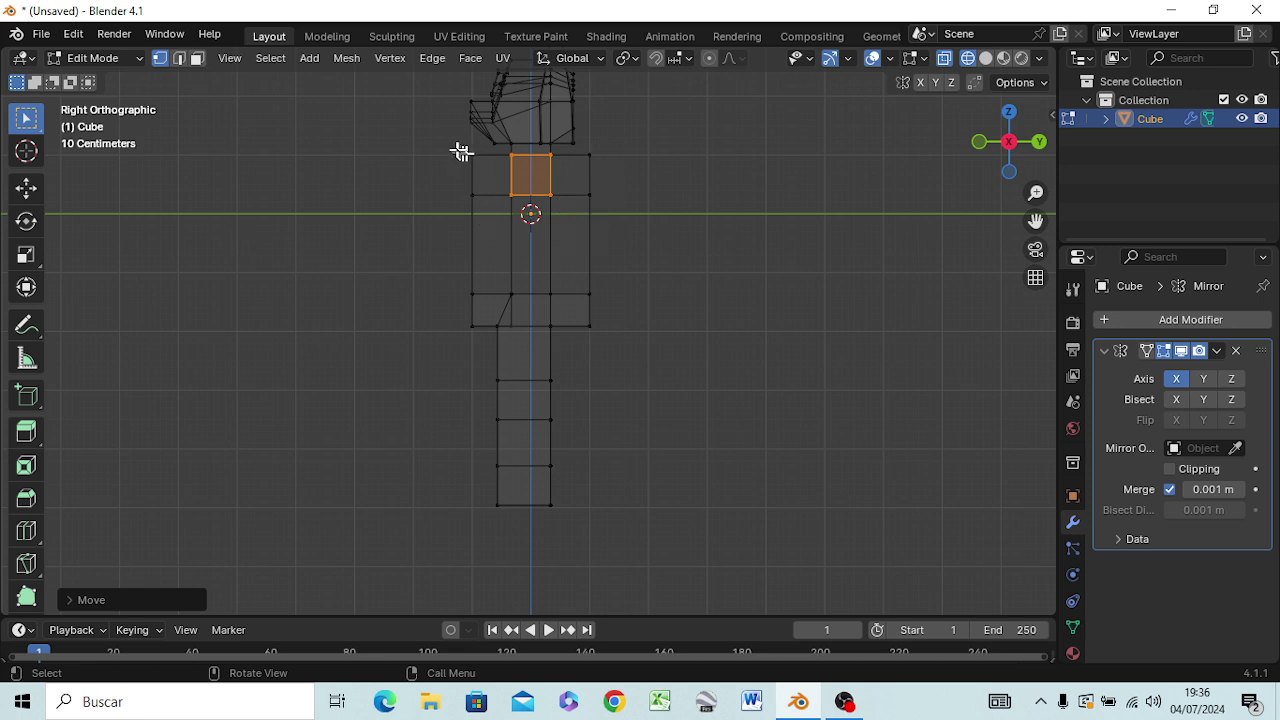
{"action": "left_click", "coordinate": [486, 178]}
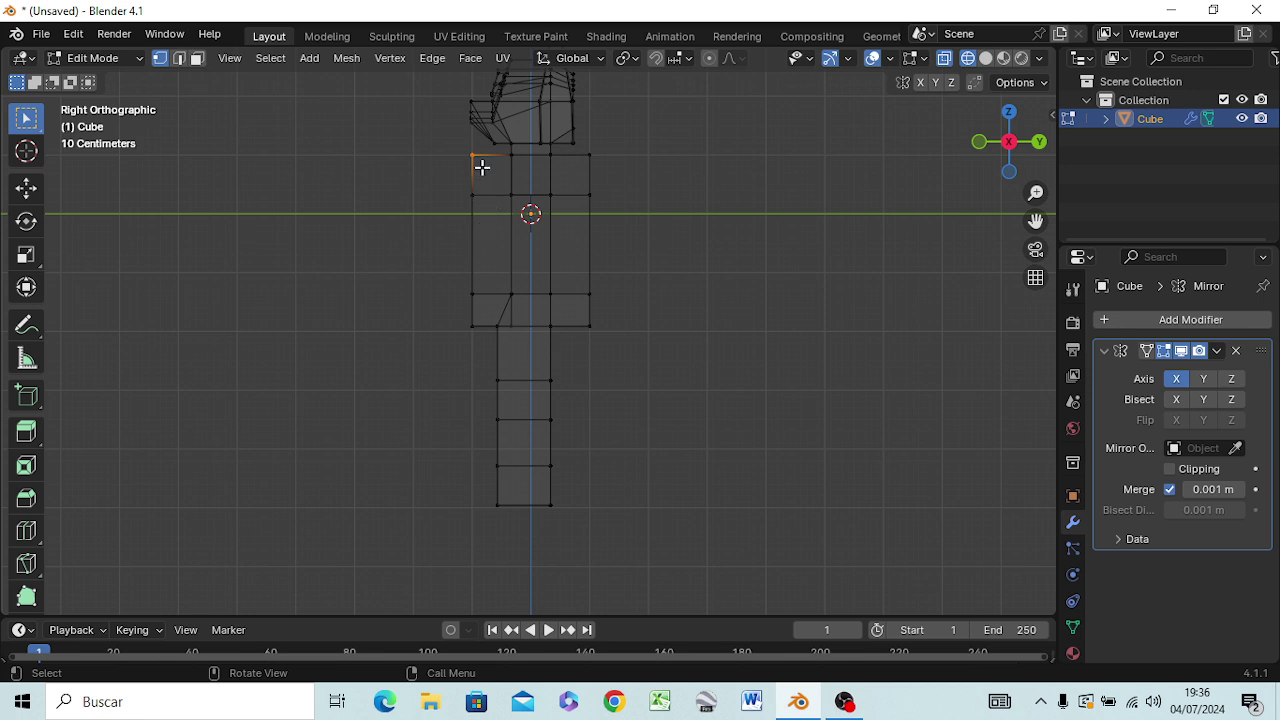
{"action": "key", "text": "g"}
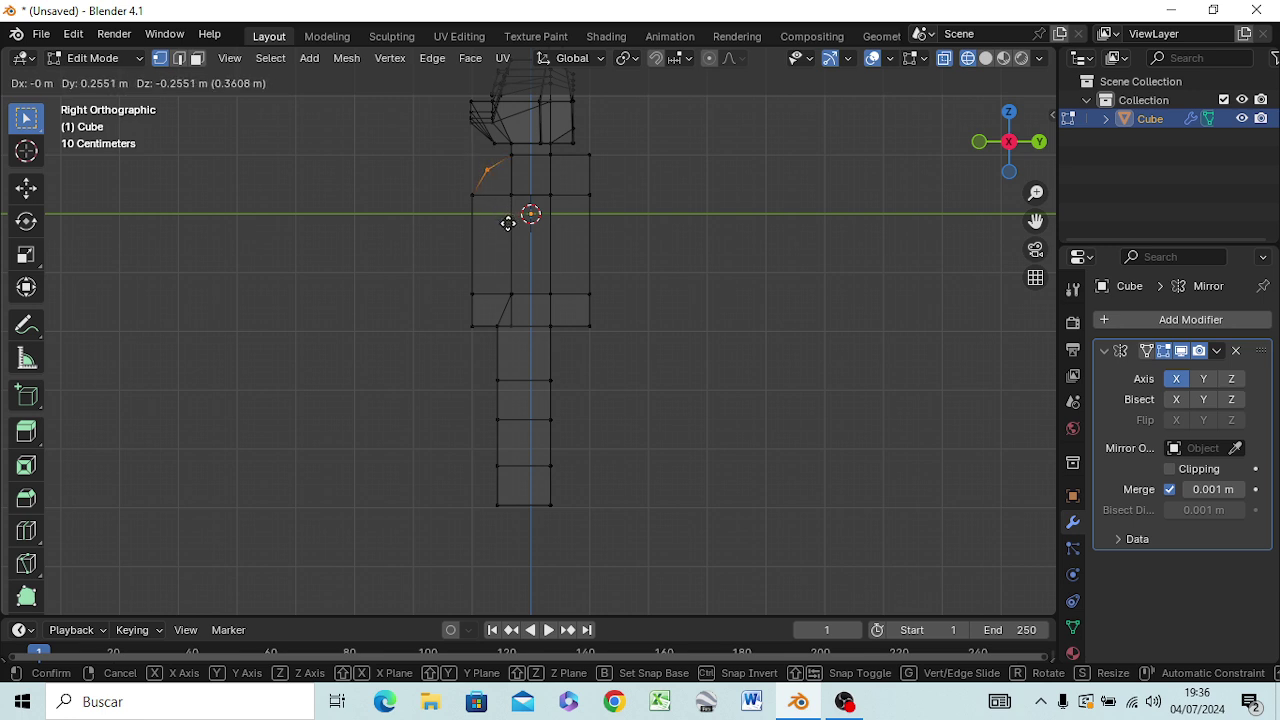
{"action": "left_click", "coordinate": [508, 223]}
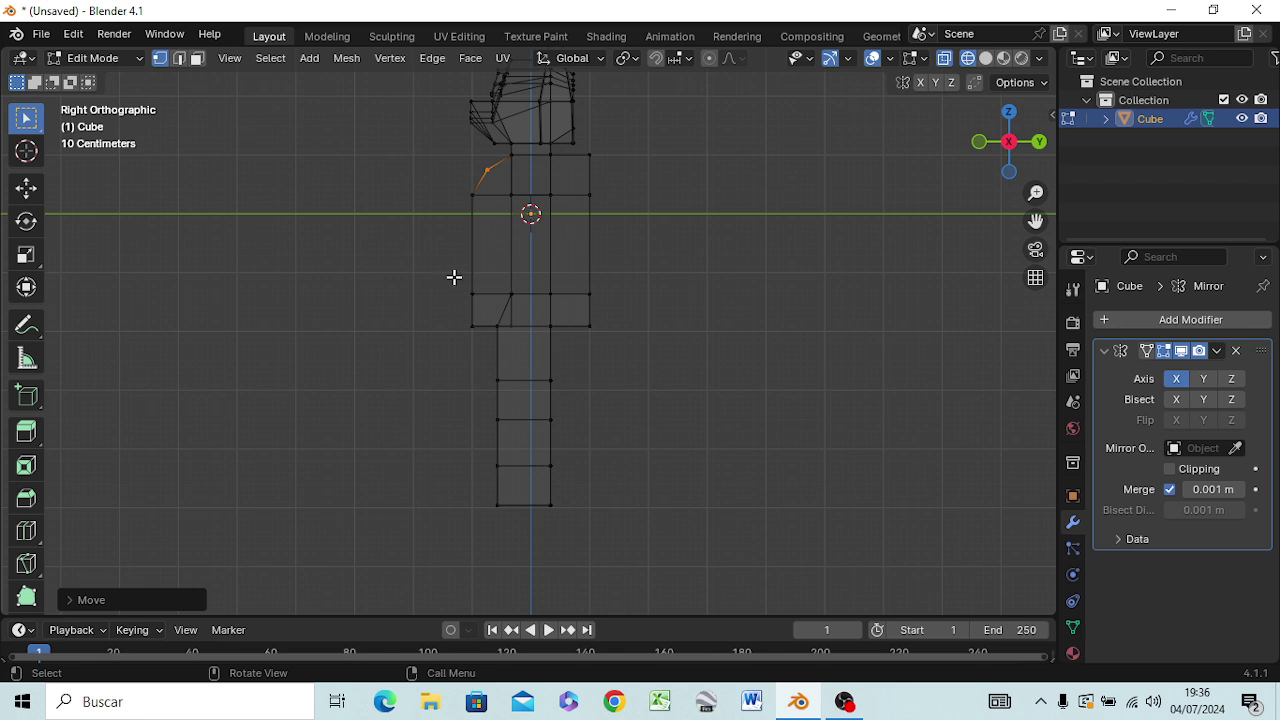
- Reposition the lower front corner of the torso, leaving the waist vertex unchanged
{"action": "left_click_drag", "start_coordinate": [455, 278], "coordinate": [480, 306]}
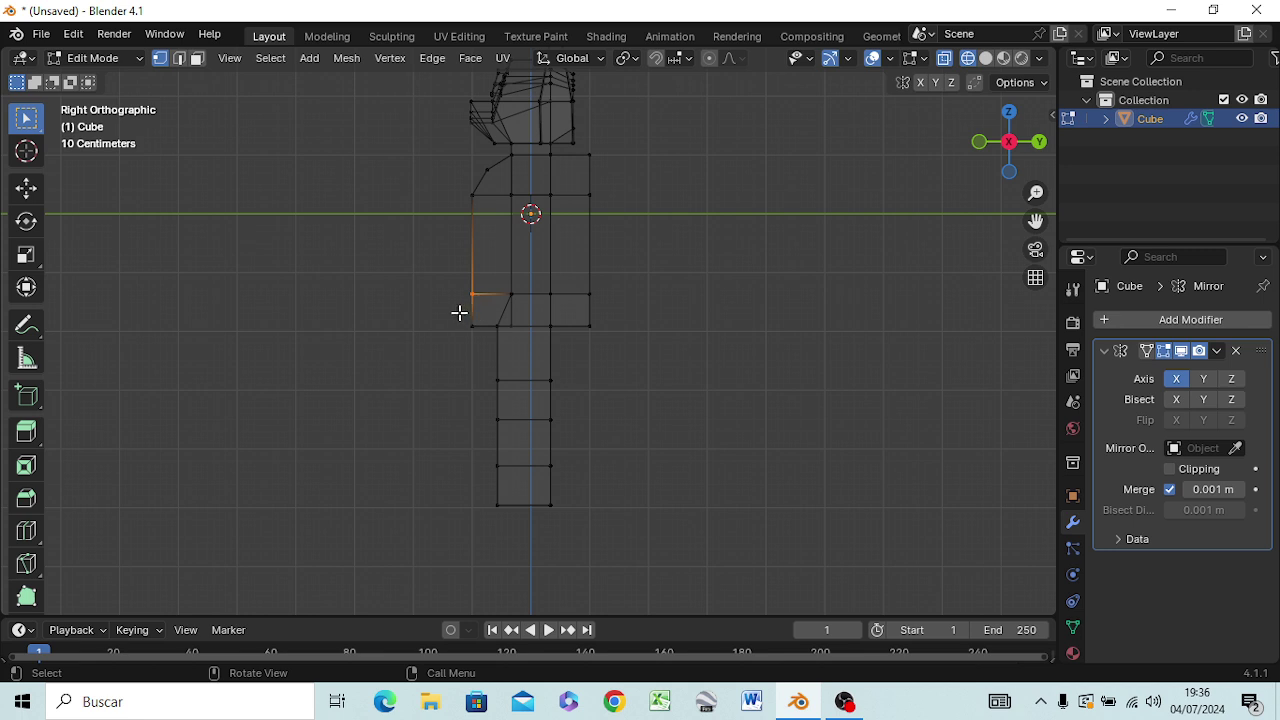
{"action": "key", "text": "b"}
{"action": "left_click_drag", "start_coordinate": [466, 320], "coordinate": [480, 346]}
{"action": "left_click", "coordinate": [456, 388]}
{"action": "key", "text": "g"}
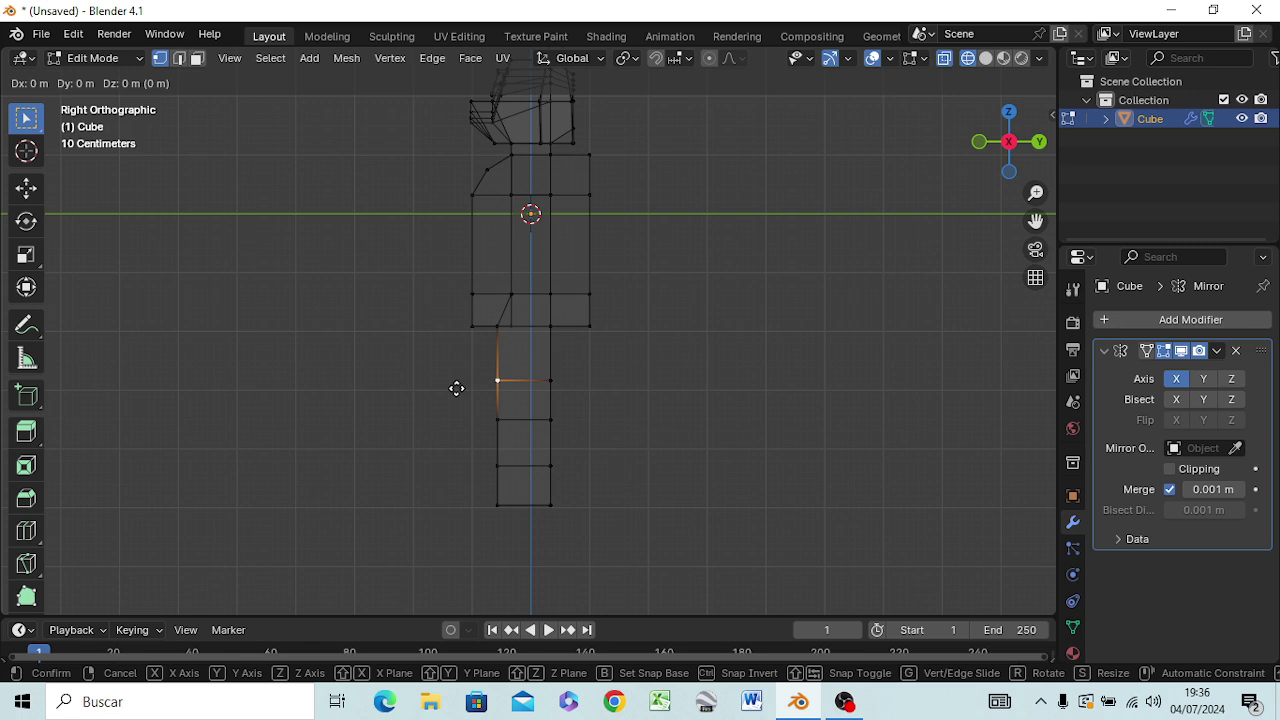
{"action": "right_click", "coordinate": [456, 388]}
{"action": "left_click", "coordinate": [470, 380]}
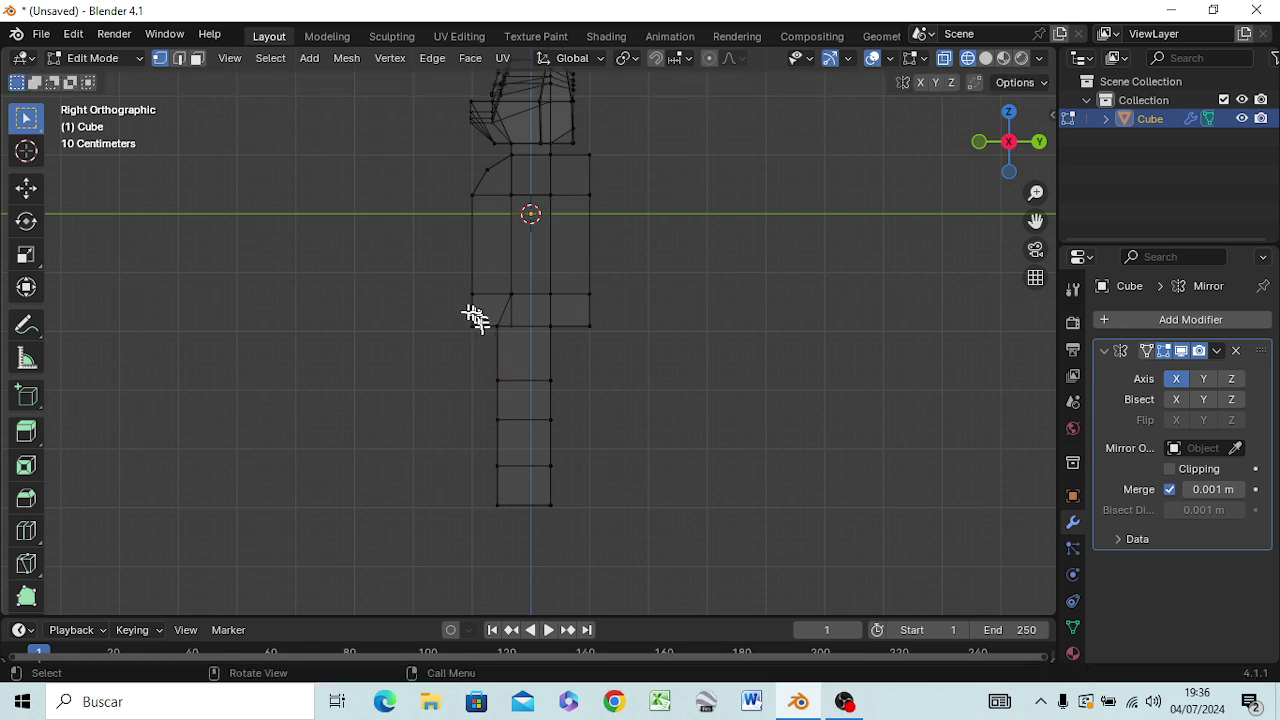
{"action": "left_click", "coordinate": [484, 341]}
{"action": "key", "text": "g"}
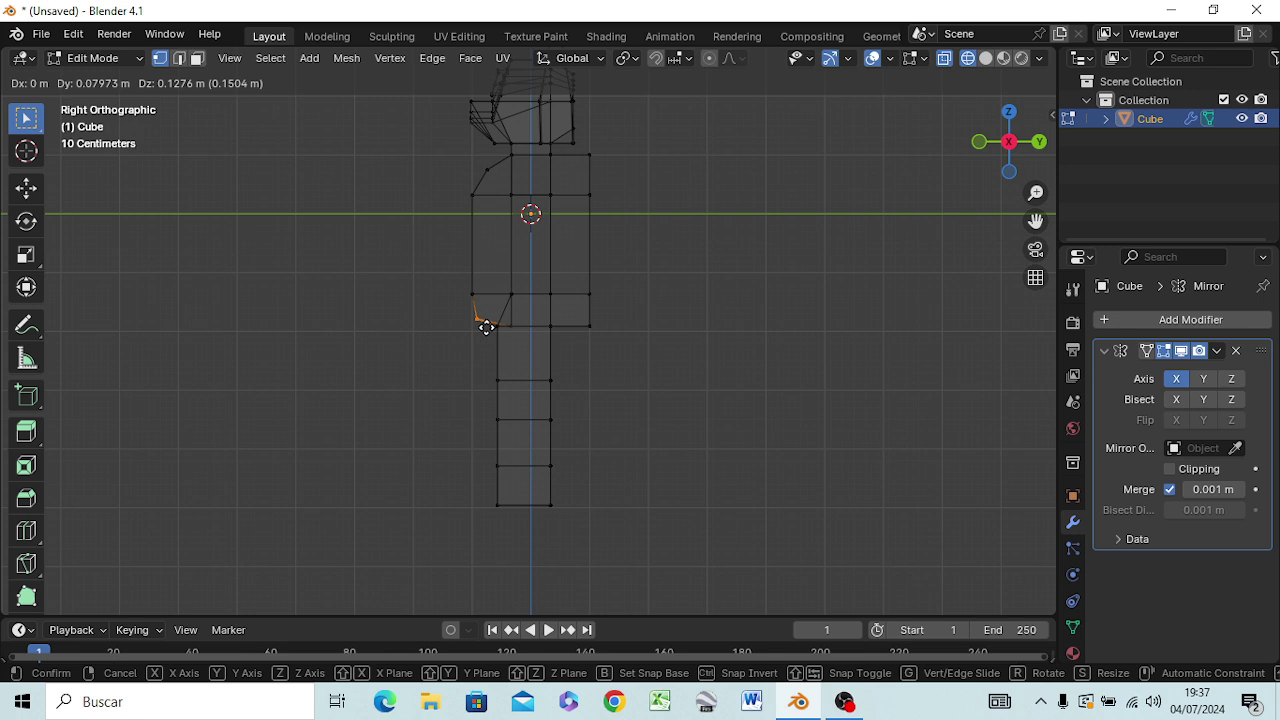
{"action": "left_click", "coordinate": [486, 327]}
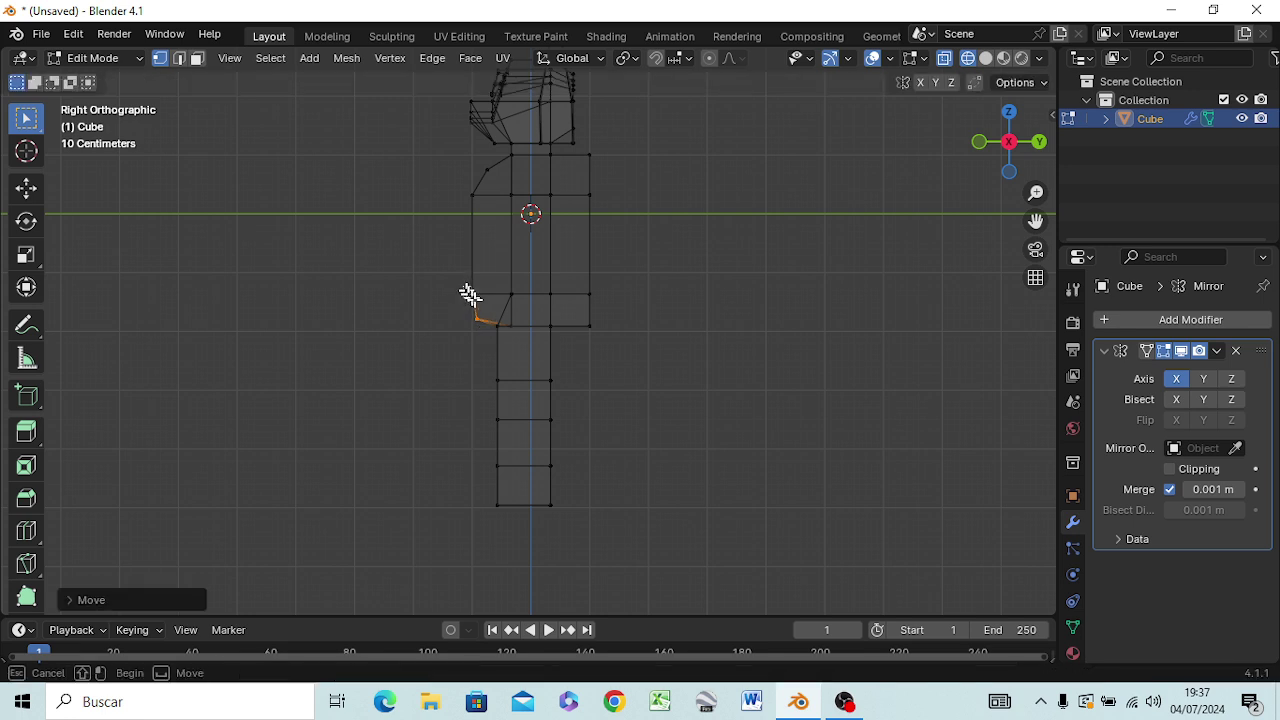
- Push the middle and upper front torso vertices forward to angle the chest
{"action": "left_click_drag", "start_coordinate": [468, 290], "coordinate": [494, 316]}
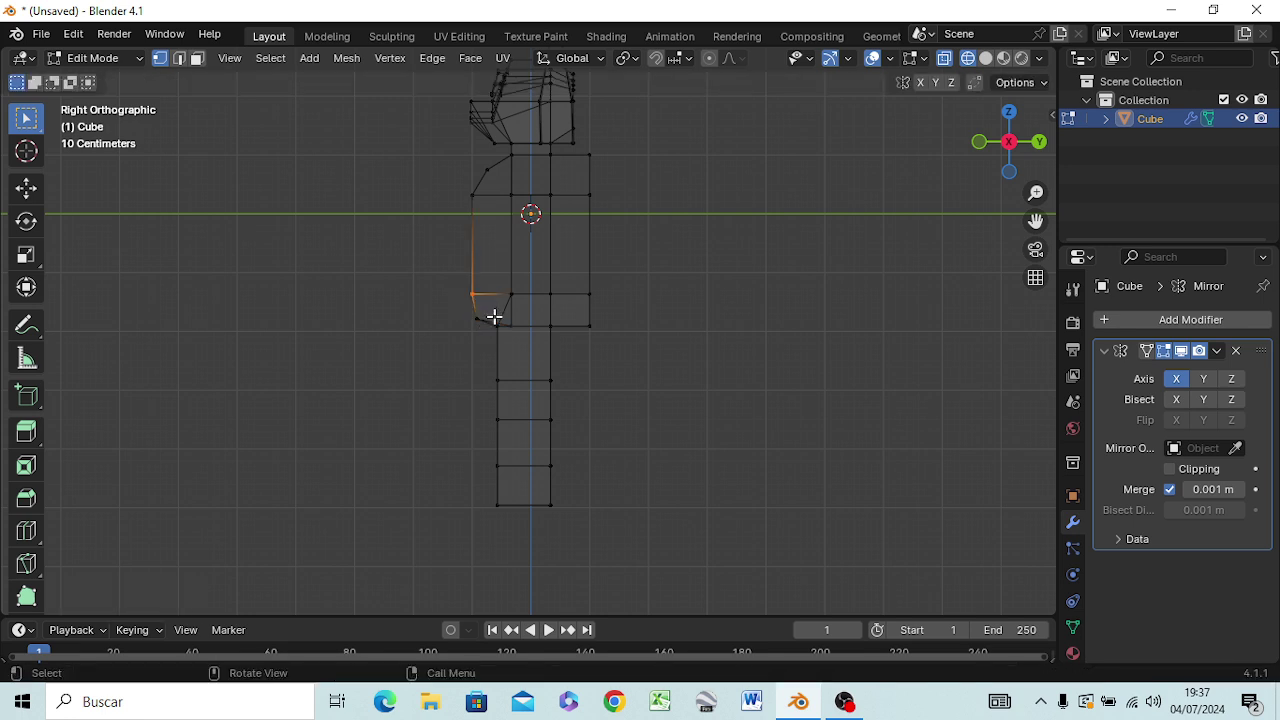
{"action": "key", "text": "g"}
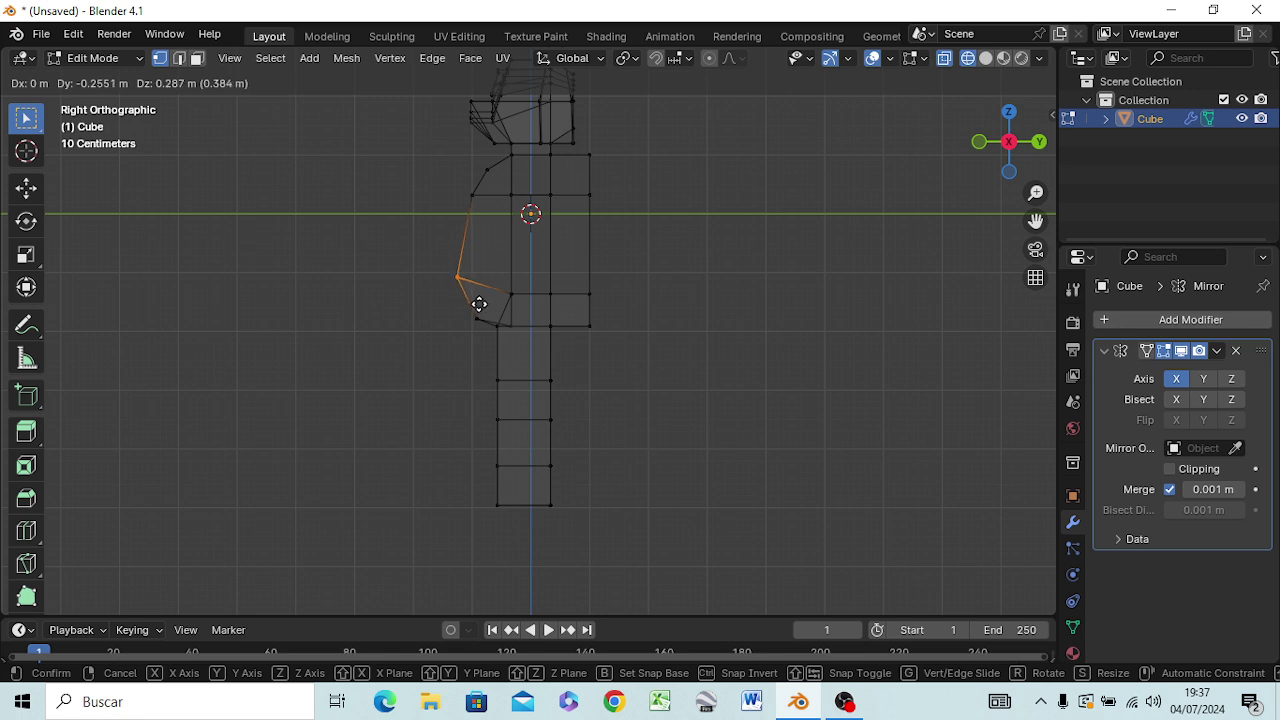
{"action": "left_click", "coordinate": [479, 304]}
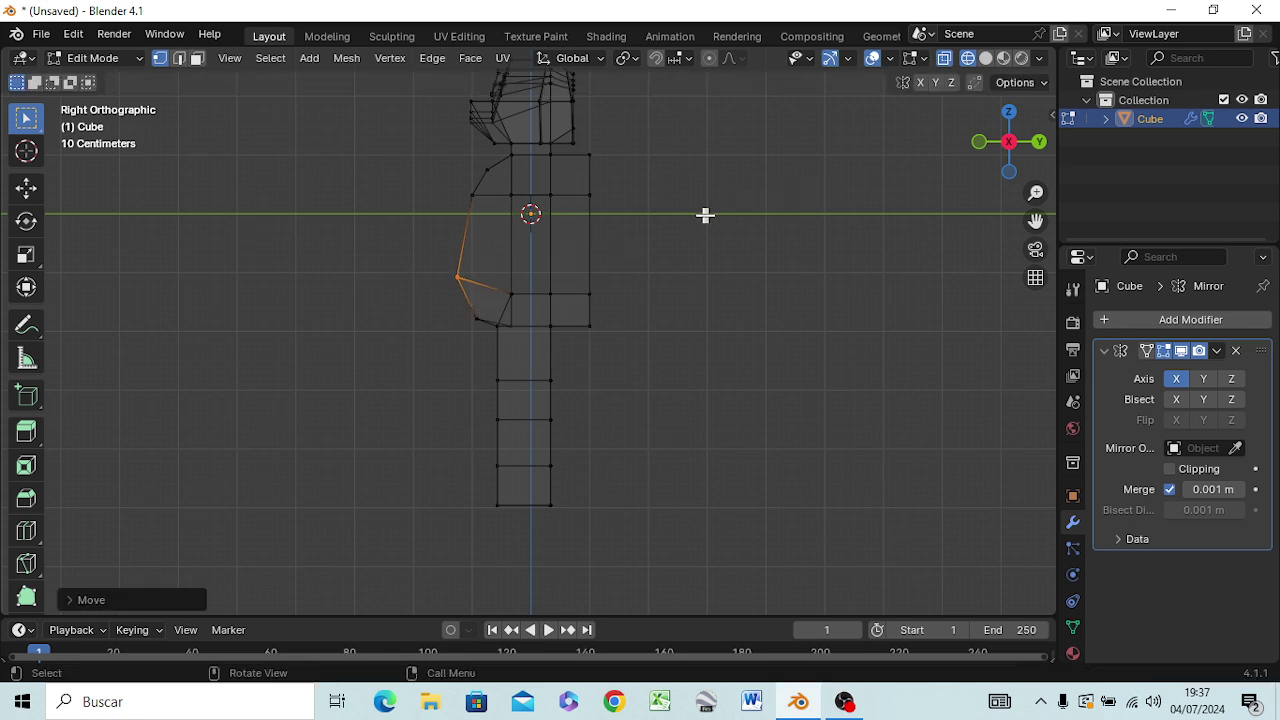
{"action": "left_click", "coordinate": [472, 195]}
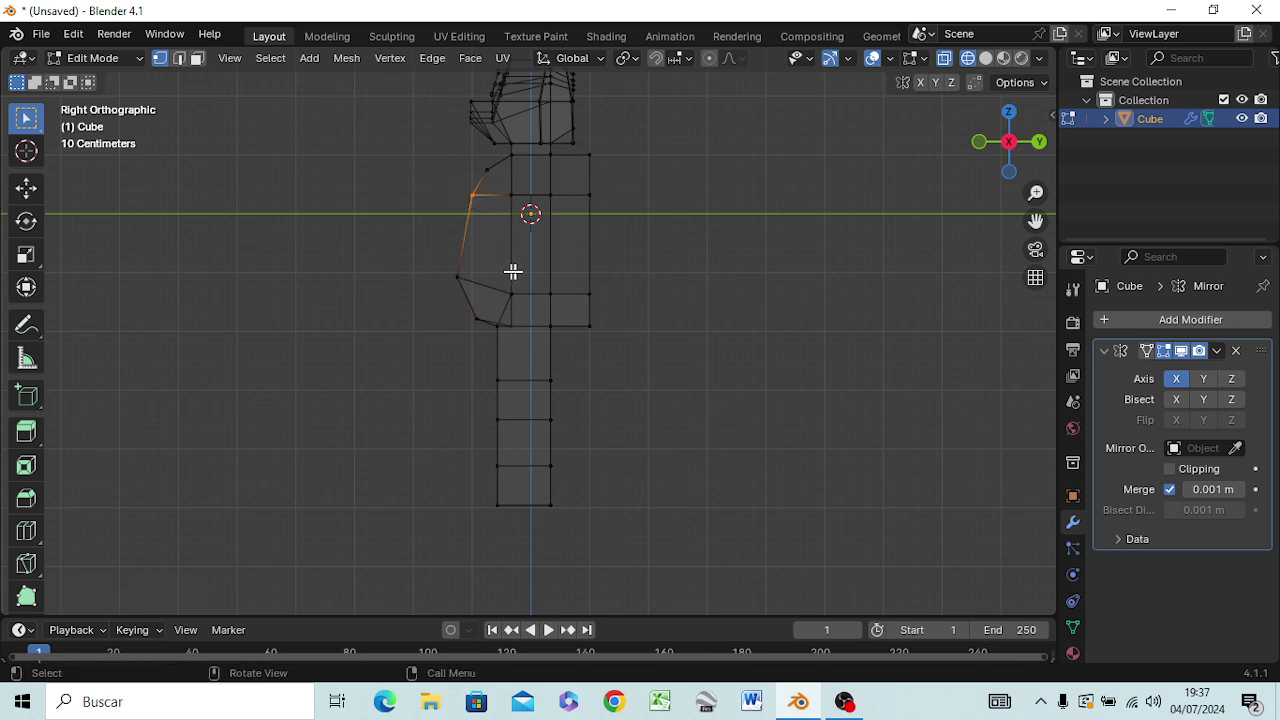
{"action": "key", "text": "g"}
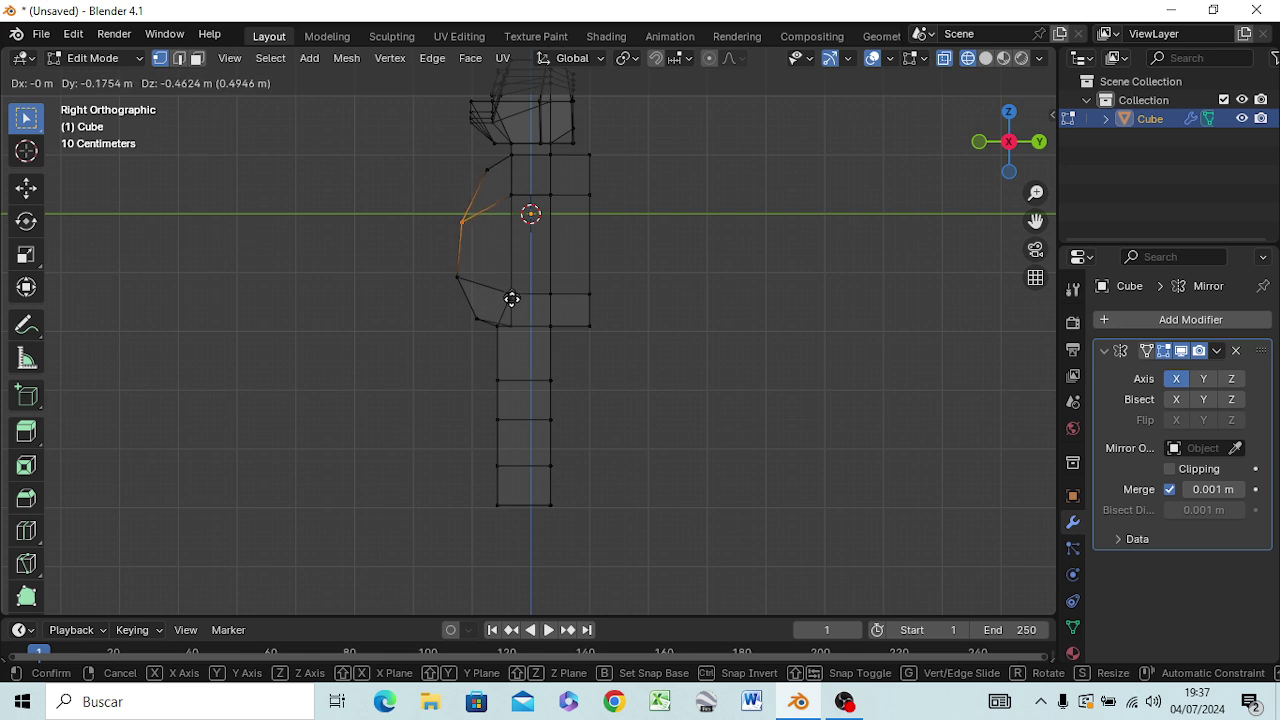
{"action": "left_click", "coordinate": [511, 301]}
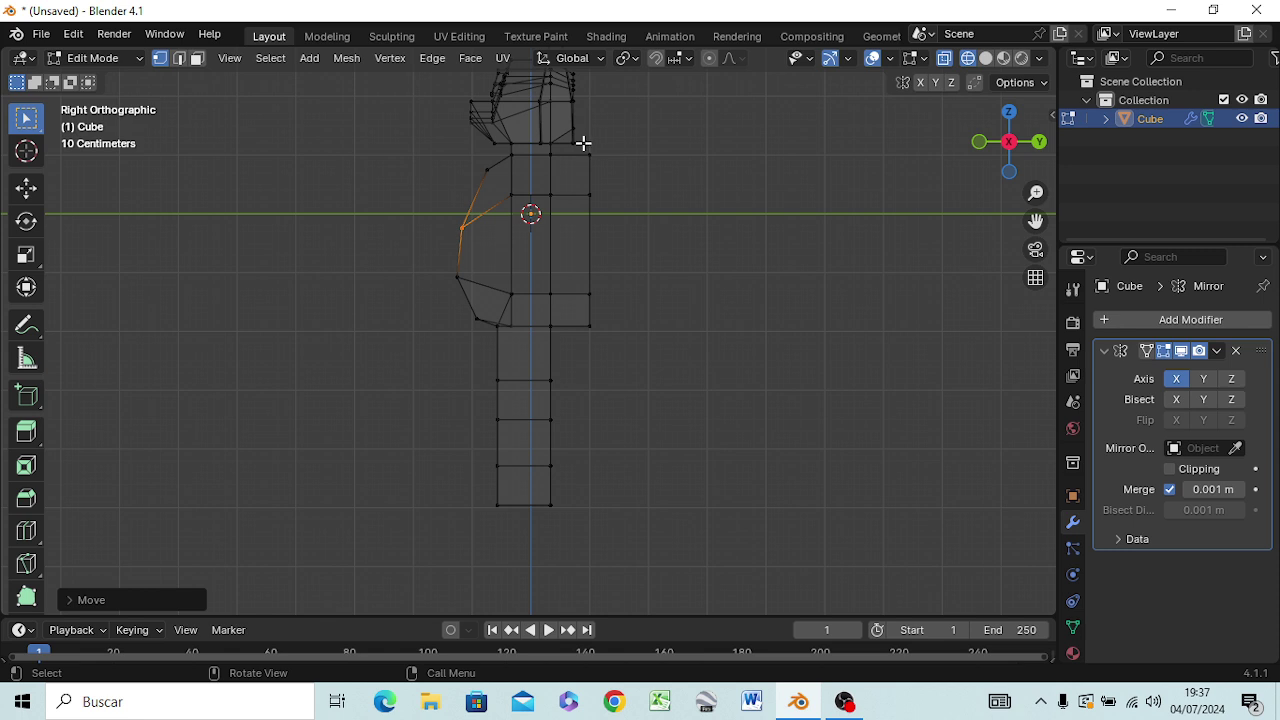
- Move the top back vertex and the next back vertex to angle the upper back
{"action": "left_click", "coordinate": [595, 168]}
{"action": "key", "text": "g"}
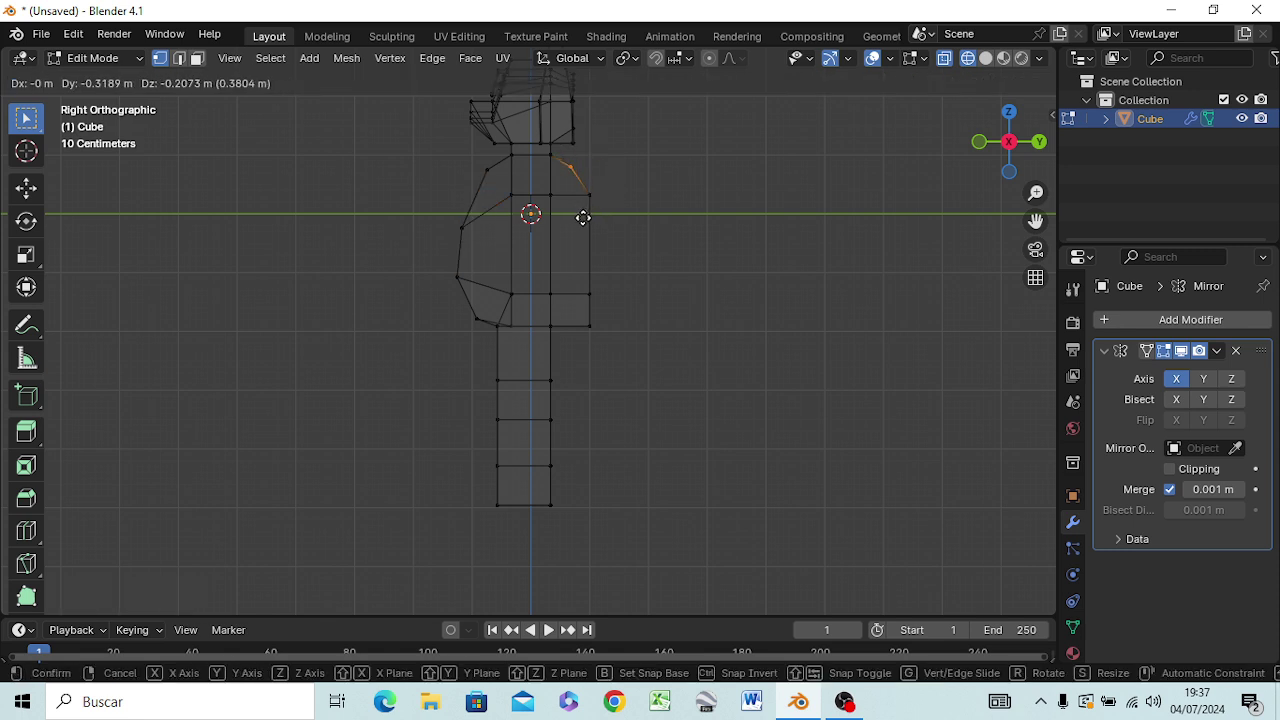
{"action": "left_click", "coordinate": [584, 218]}
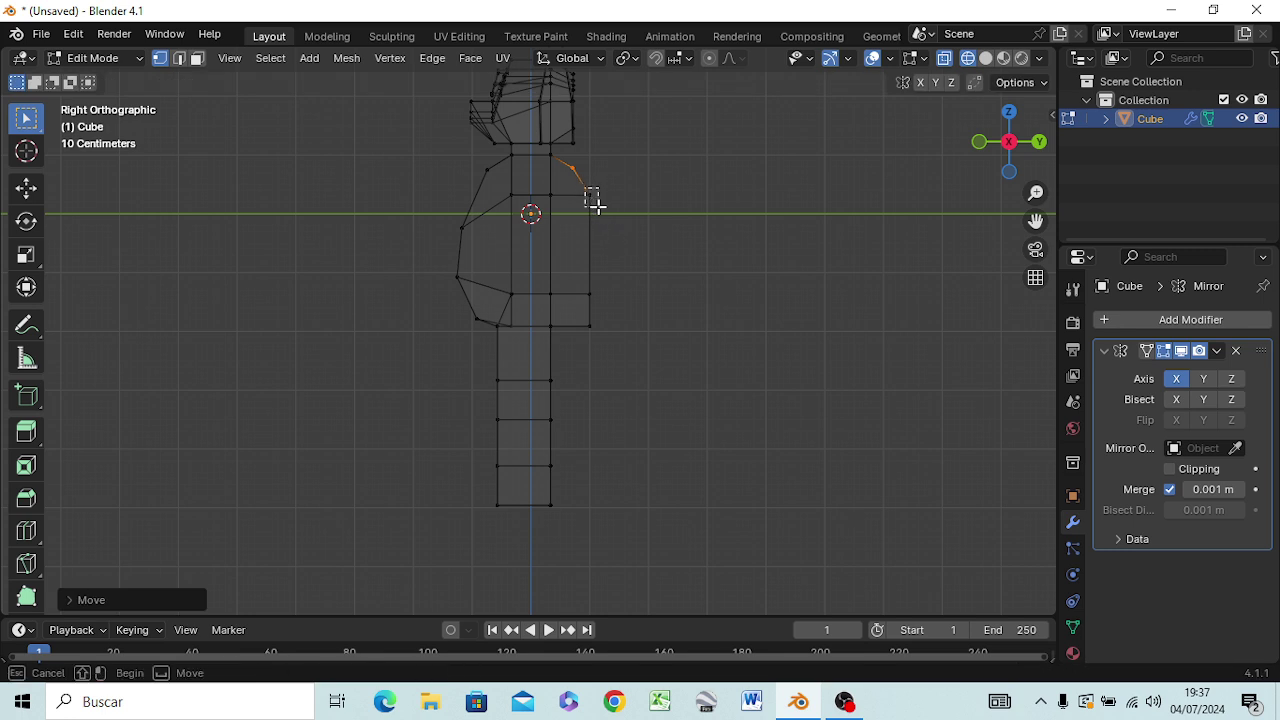
{"action": "left_click", "coordinate": [594, 203]}
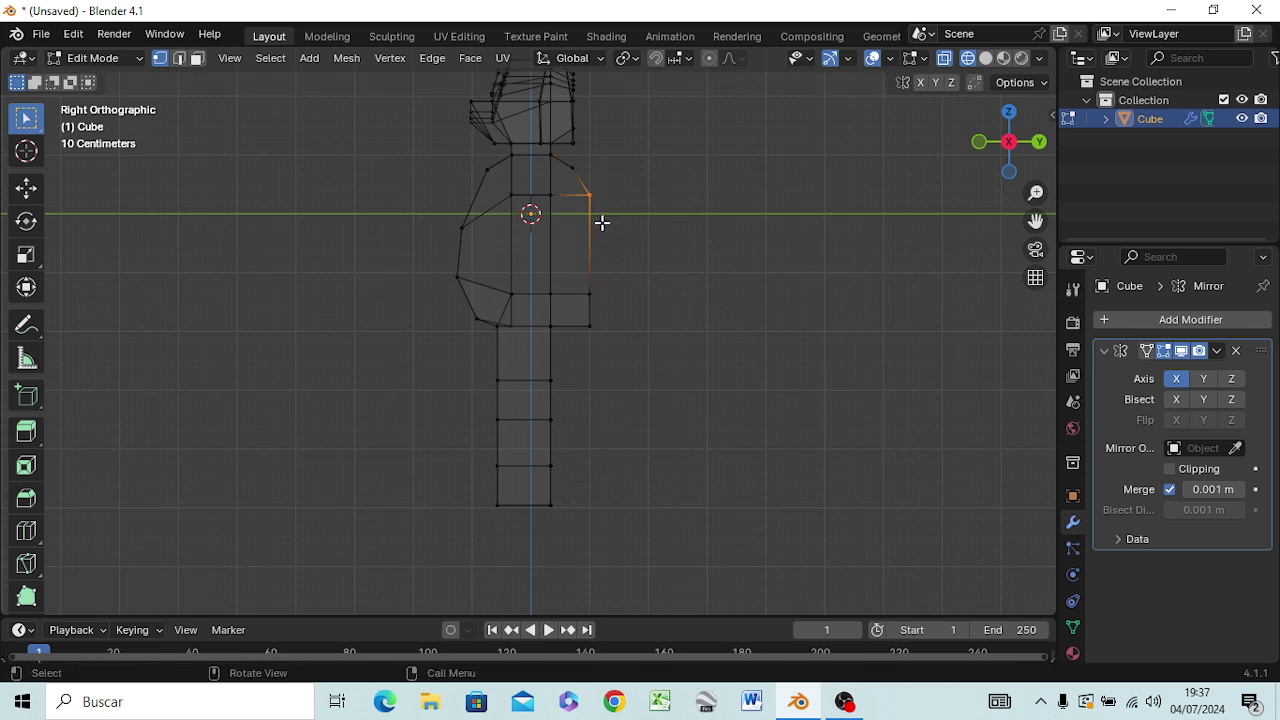
{"action": "key", "text": "g"}
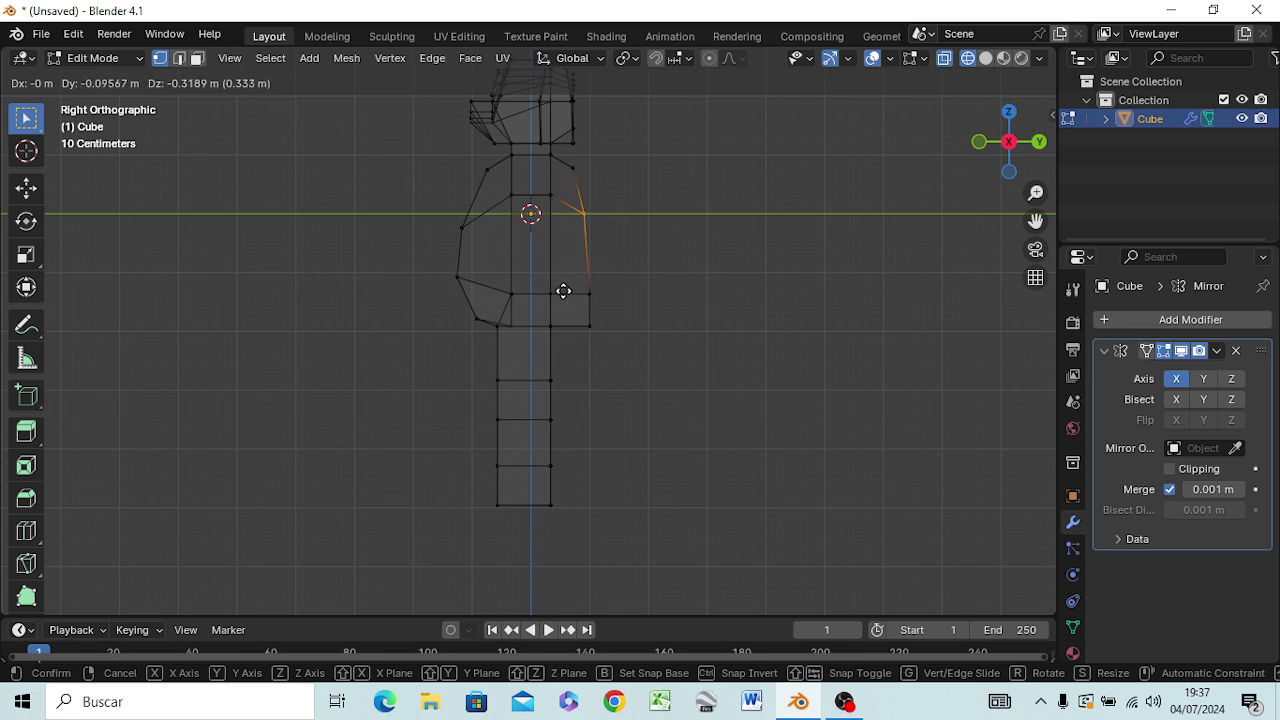
{"action": "left_click", "coordinate": [563, 291]}
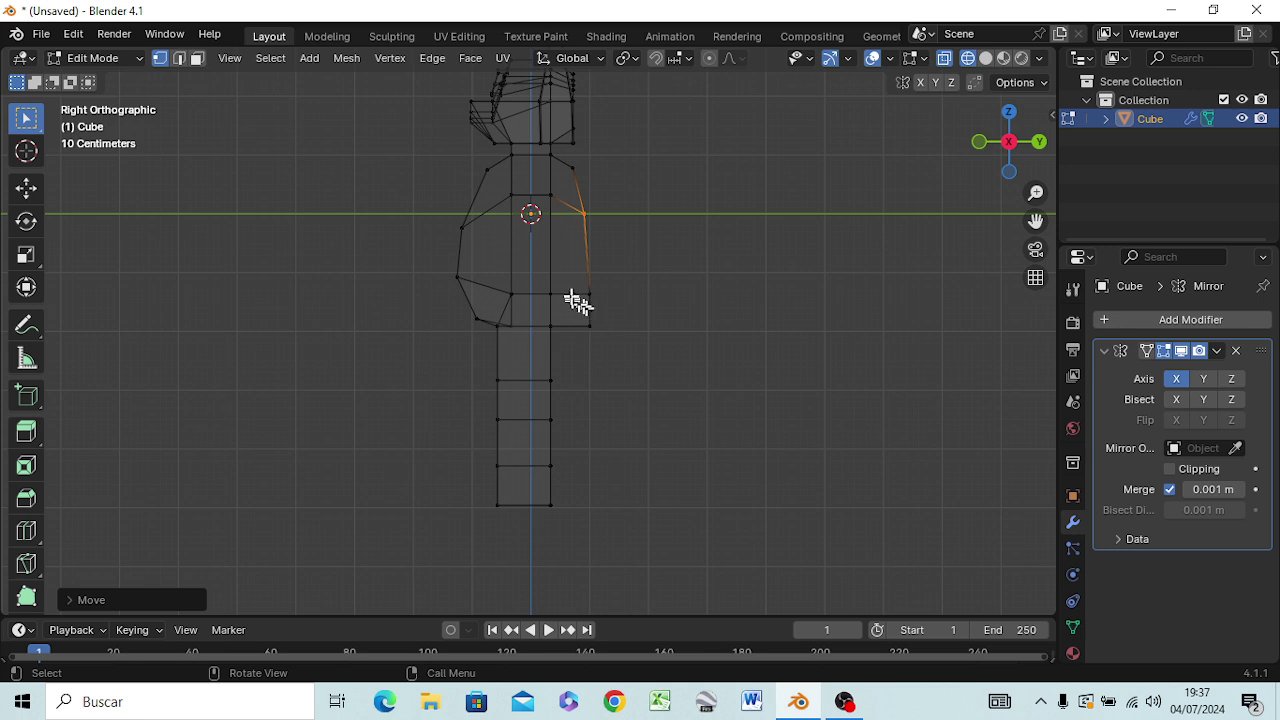
- Select the lower back corner vertices of the torso and move them
{"action": "left_click_drag", "start_coordinate": [581, 288], "coordinate": [598, 336]}
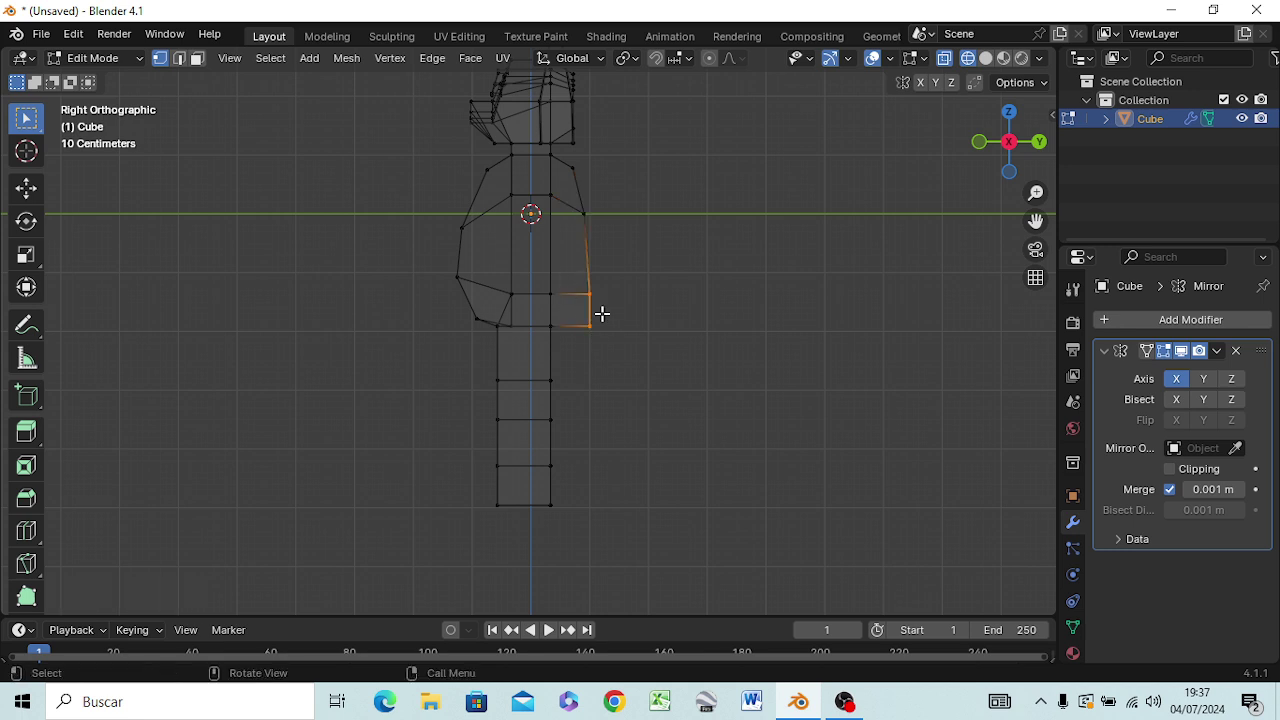
{"action": "key", "text": "g"}
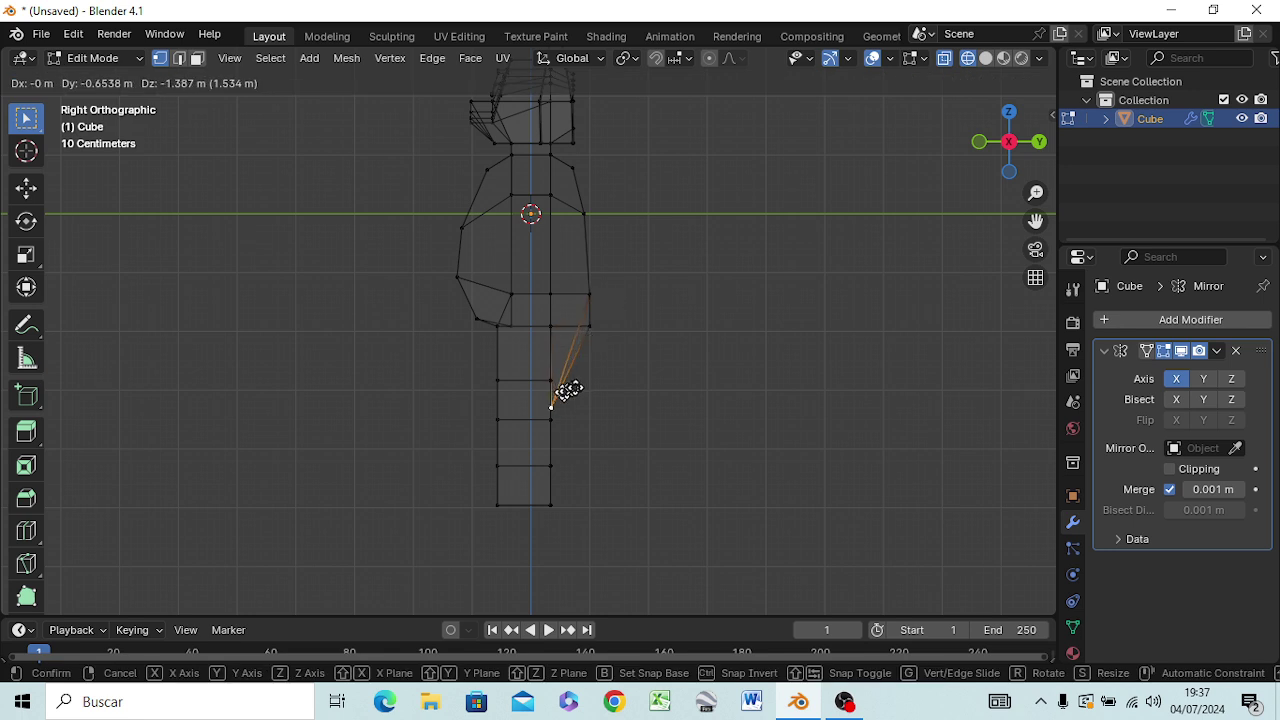
{"action": "right_click", "coordinate": [592, 323]}
{"action": "mouse_move", "coordinate": [642, 281]}
{"action": "left_mouse_down"}
{"action": "mouse_move", "coordinate": [607, 342]}
{"action": "mouse_move", "coordinate": [581, 343]}
{"action": "left_mouse_up"}
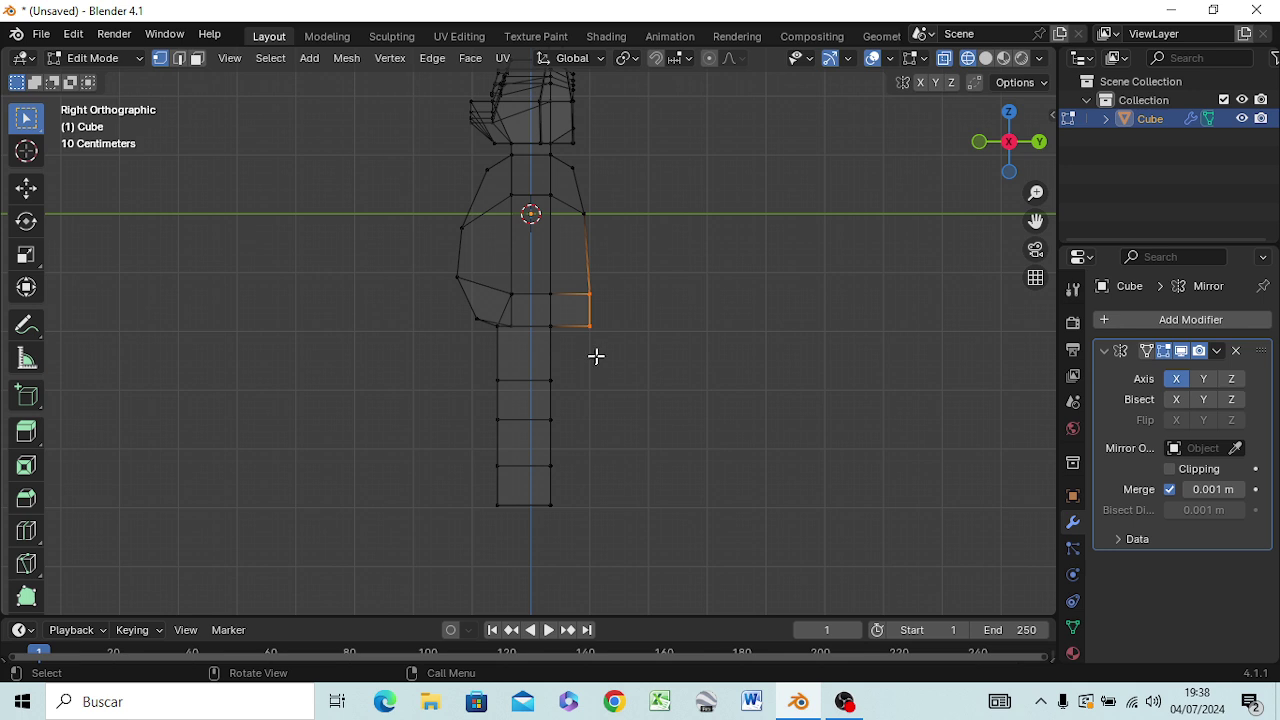
{"action": "key", "text": "g"}
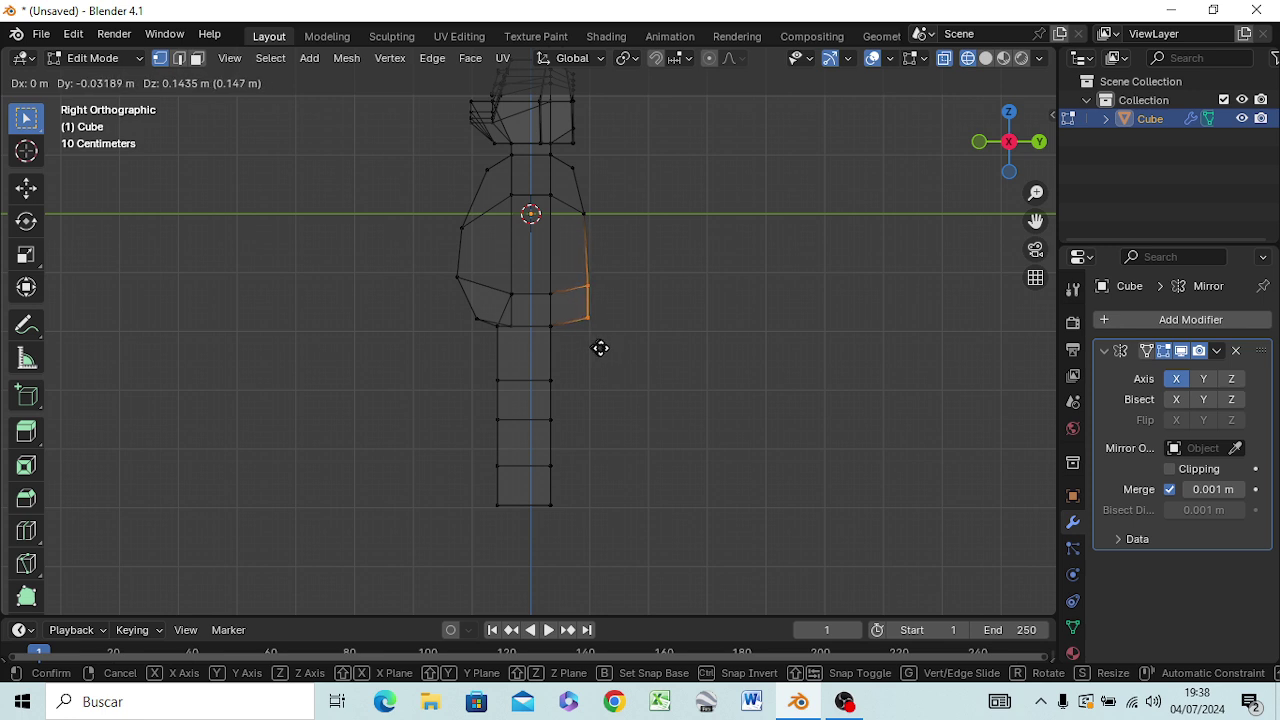
{"action": "left_click", "coordinate": [601, 349]}
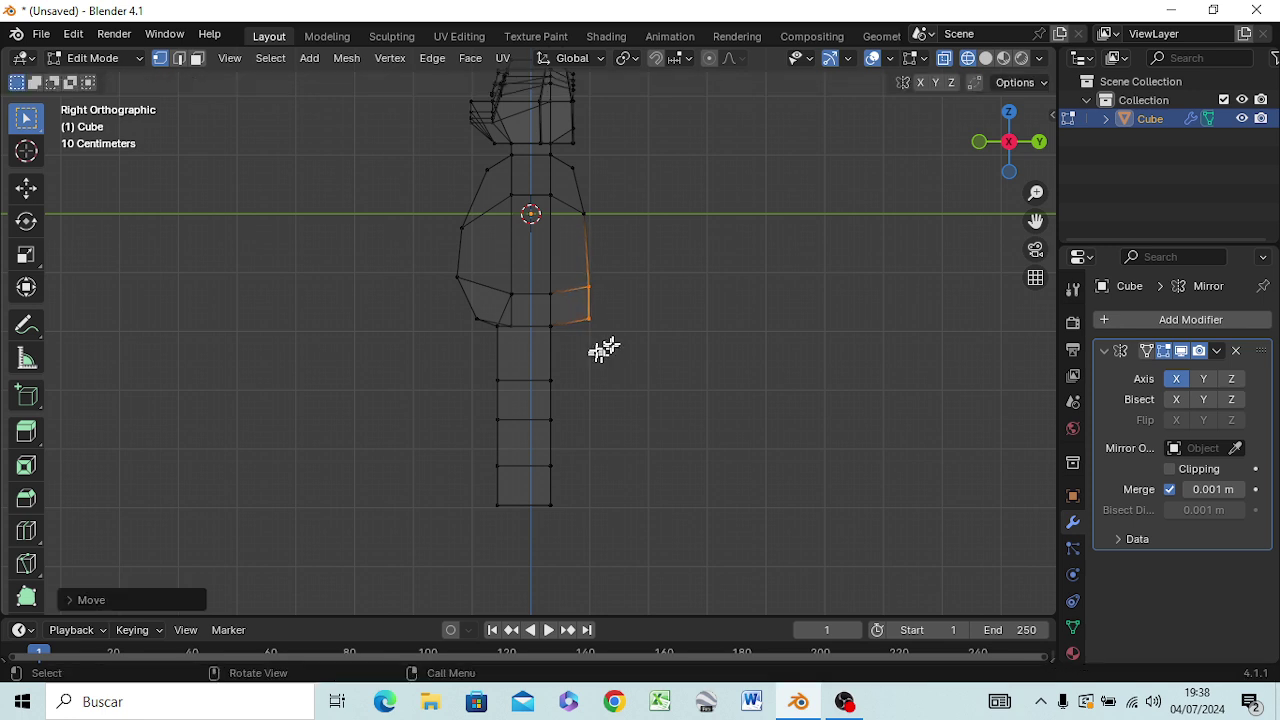
- Move the lower hip corner vertex about 0.18 m inward, then orbit to perspective
{"action": "left_click", "coordinate": [613, 338]}
{"action": "key", "text": "b"}
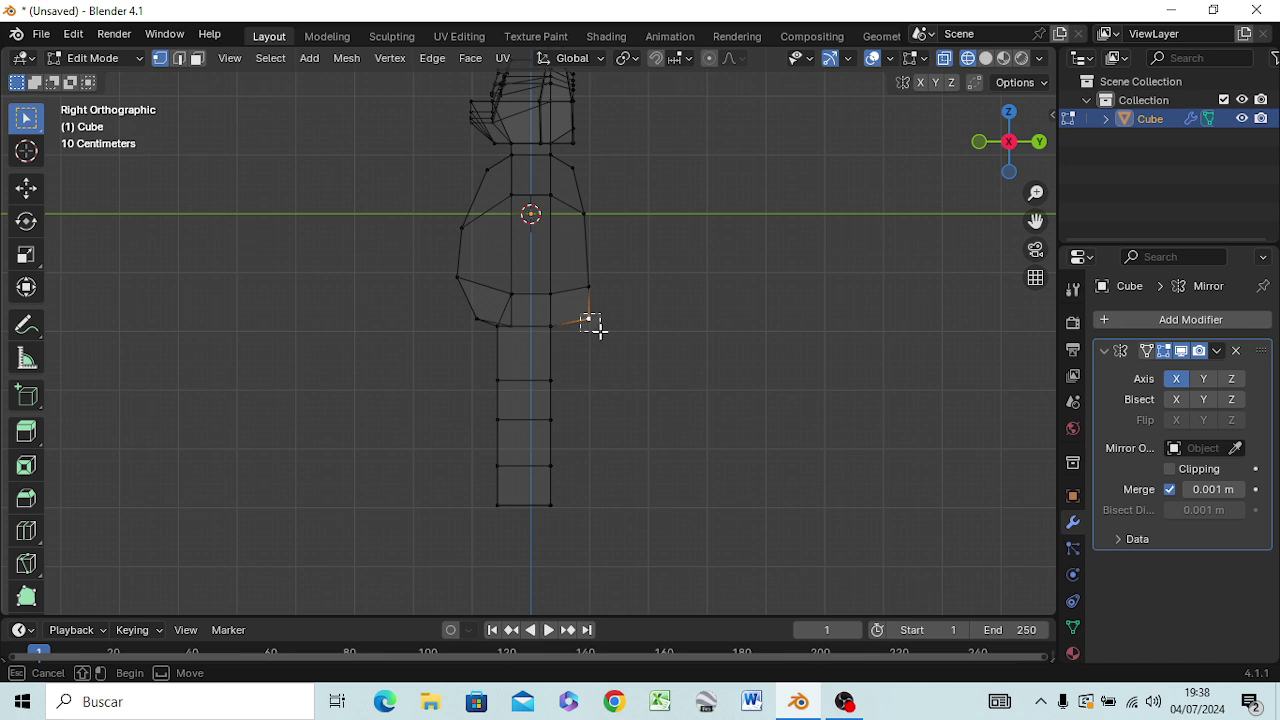
{"action": "left_click_drag", "start_coordinate": [596, 330], "coordinate": [598, 363]}
{"action": "key", "text": "g"}
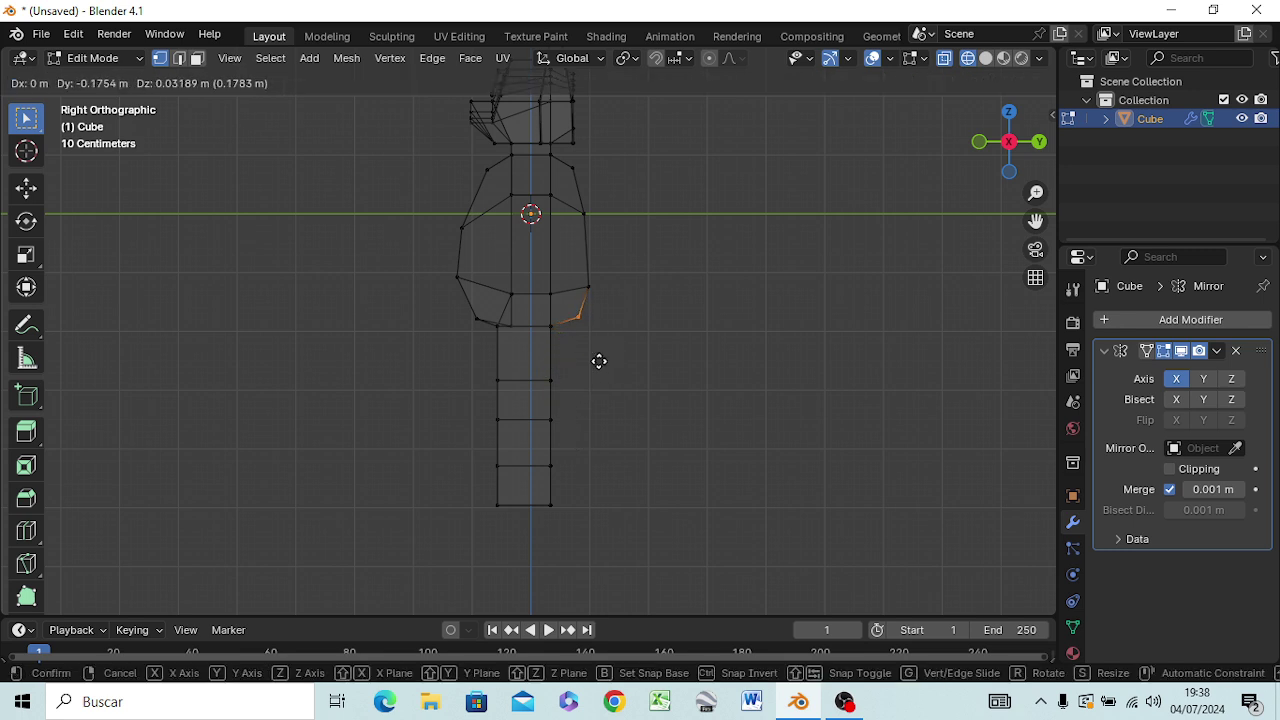
{"action": "left_click", "coordinate": [598, 362]}
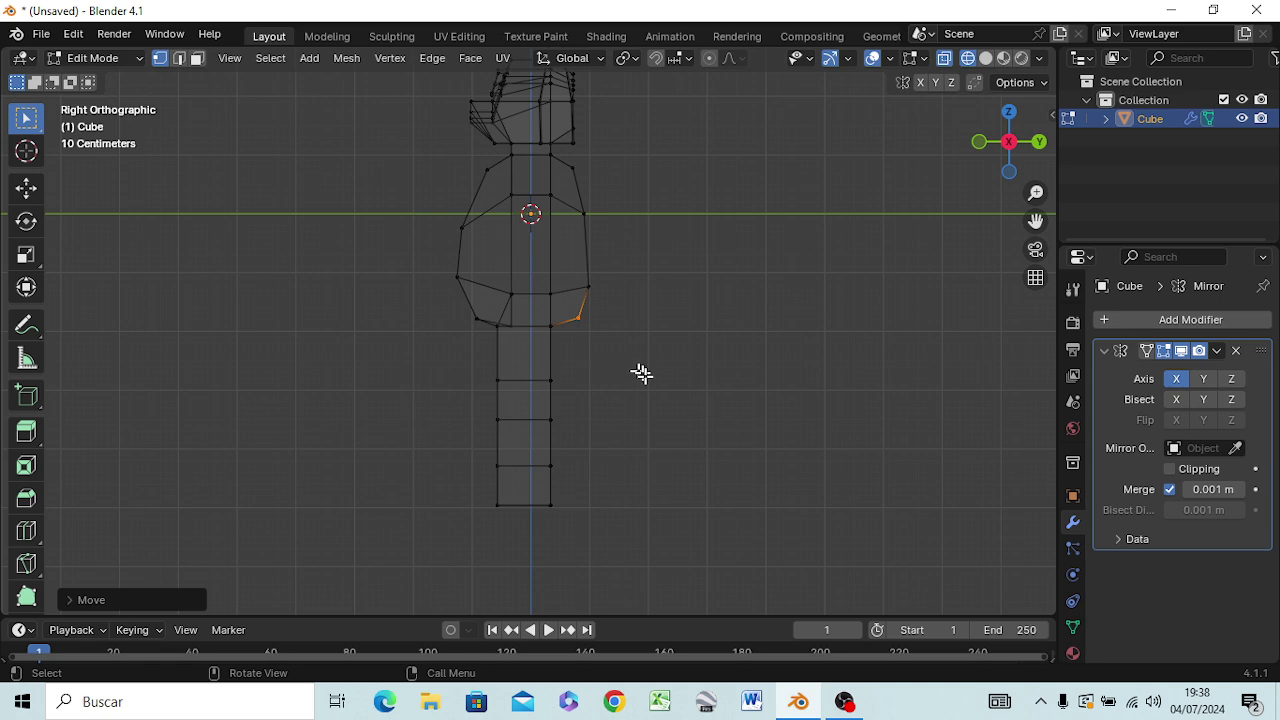
{"action": "mouse_move", "coordinate": [640, 371]}
{"action": "middle_mouse_down"}
{"action": "mouse_move", "coordinate": [572, 405]}
{"action": "mouse_move", "coordinate": [437, 409]}
{"action": "middle_mouse_up"}
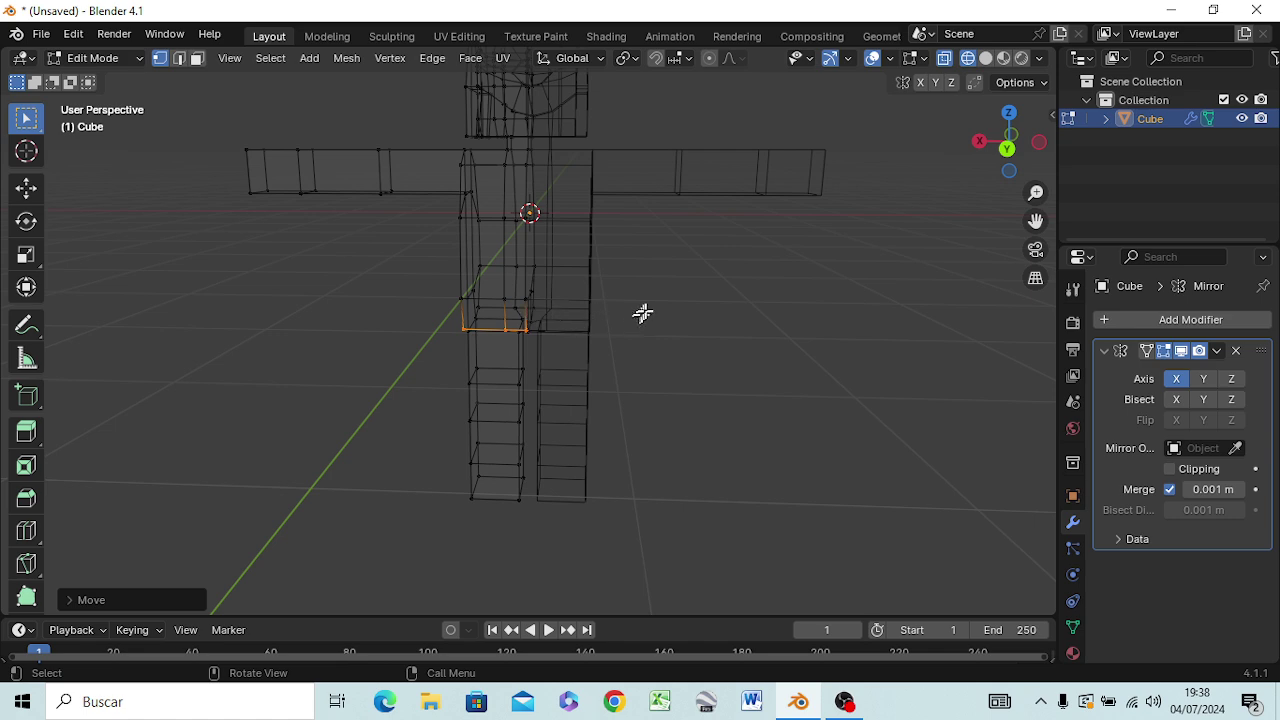
- Box-select the vertex at the torso's lower front and switch to Right Orthographic view
{"action": "mouse_move", "coordinate": [537, 394]}
{"action": "middle_mouse_down"}
{"action": "mouse_move", "coordinate": [565, 338]}
{"action": "mouse_move", "coordinate": [571, 269]}
{"action": "mouse_move", "coordinate": [531, 240]}
{"action": "mouse_move", "coordinate": [500, 274]}
{"action": "mouse_move", "coordinate": [540, 177]}
{"action": "mouse_move", "coordinate": [537, 297]}
{"action": "mouse_move", "coordinate": [597, 310]}
{"action": "mouse_move", "coordinate": [577, 308]}
{"action": "middle_mouse_up"}
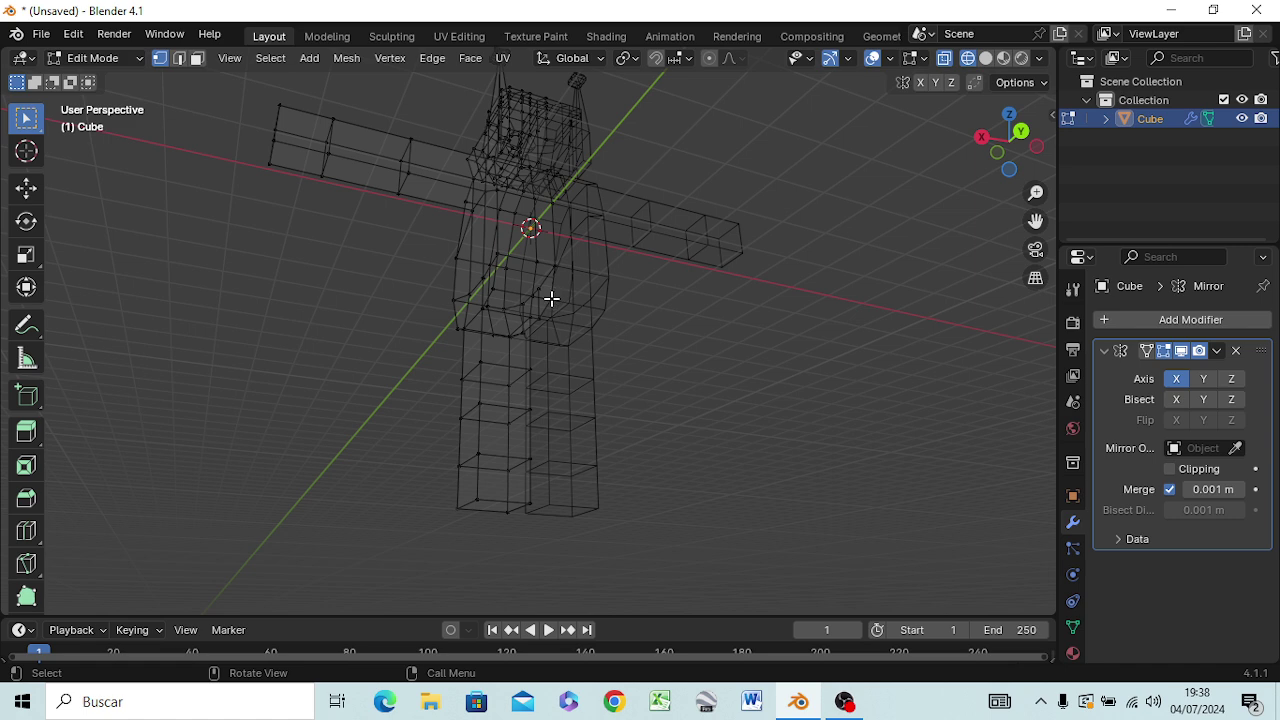
{"action": "left_click", "coordinate": [551, 298]}
{"action": "mouse_move", "coordinate": [602, 389]}
{"action": "middle_mouse_down"}
{"action": "mouse_move", "coordinate": [654, 431]}
{"action": "mouse_move", "coordinate": [666, 471]}
{"action": "mouse_move", "coordinate": [634, 474]}
{"action": "mouse_move", "coordinate": [646, 383]}
{"action": "mouse_move", "coordinate": [575, 304]}
{"action": "middle_mouse_up"}
{"action": "scroll", "coordinate": [575, 304], "scroll_direction": "up", "scroll_amount": 2}
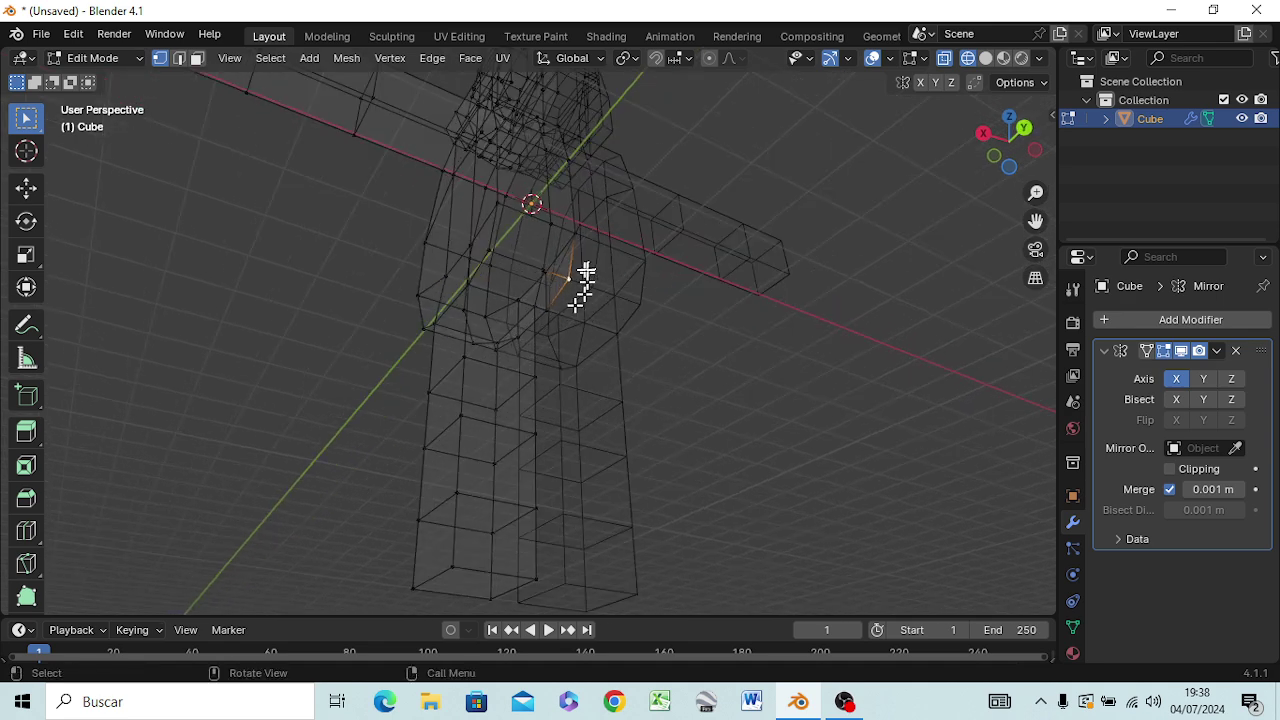
{"action": "key", "text": "b"}
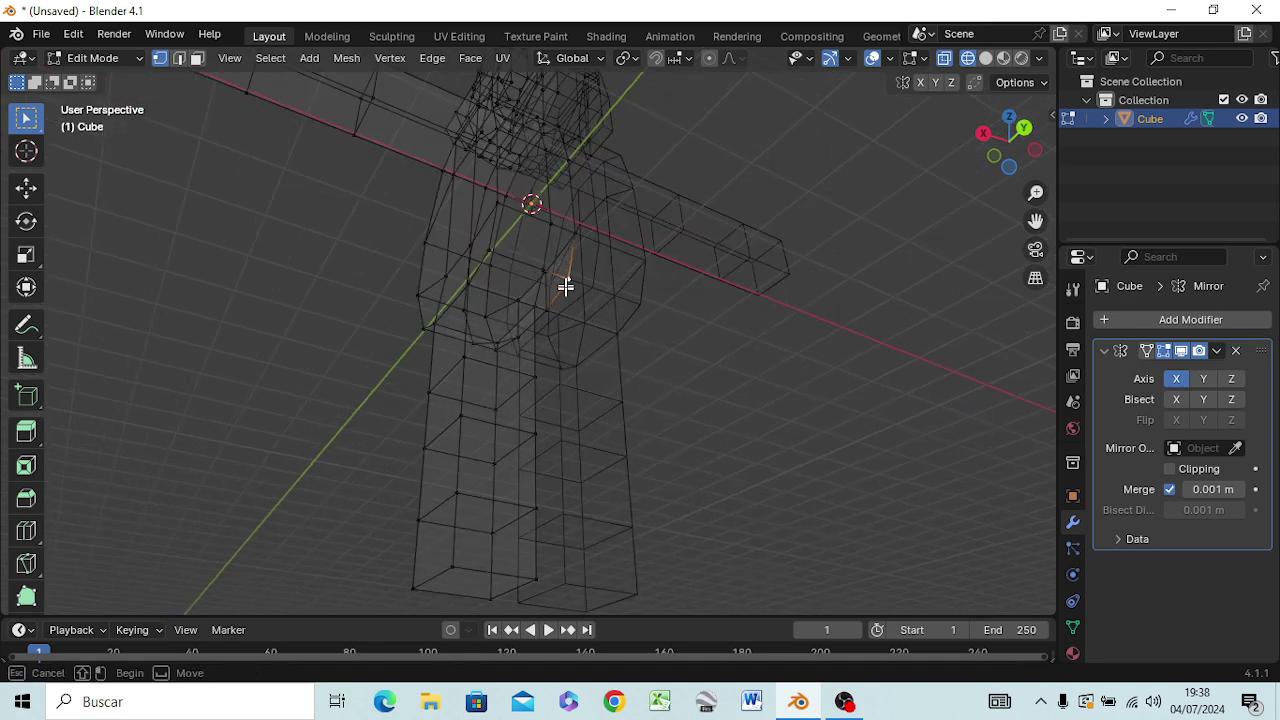
{"action": "left_click_drag", "start_coordinate": [575, 289], "coordinate": [566, 277]}
{"action": "left_click", "coordinate": [775, 362]}
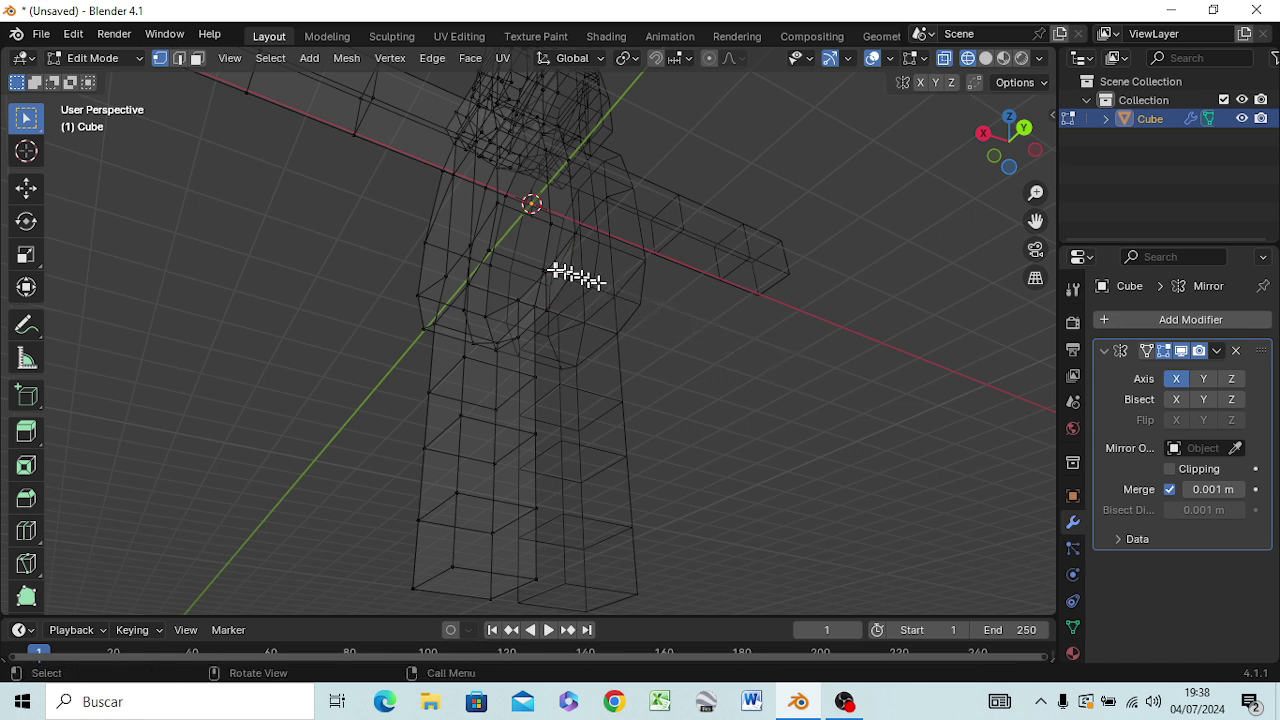
{"action": "key", "text": "b"}
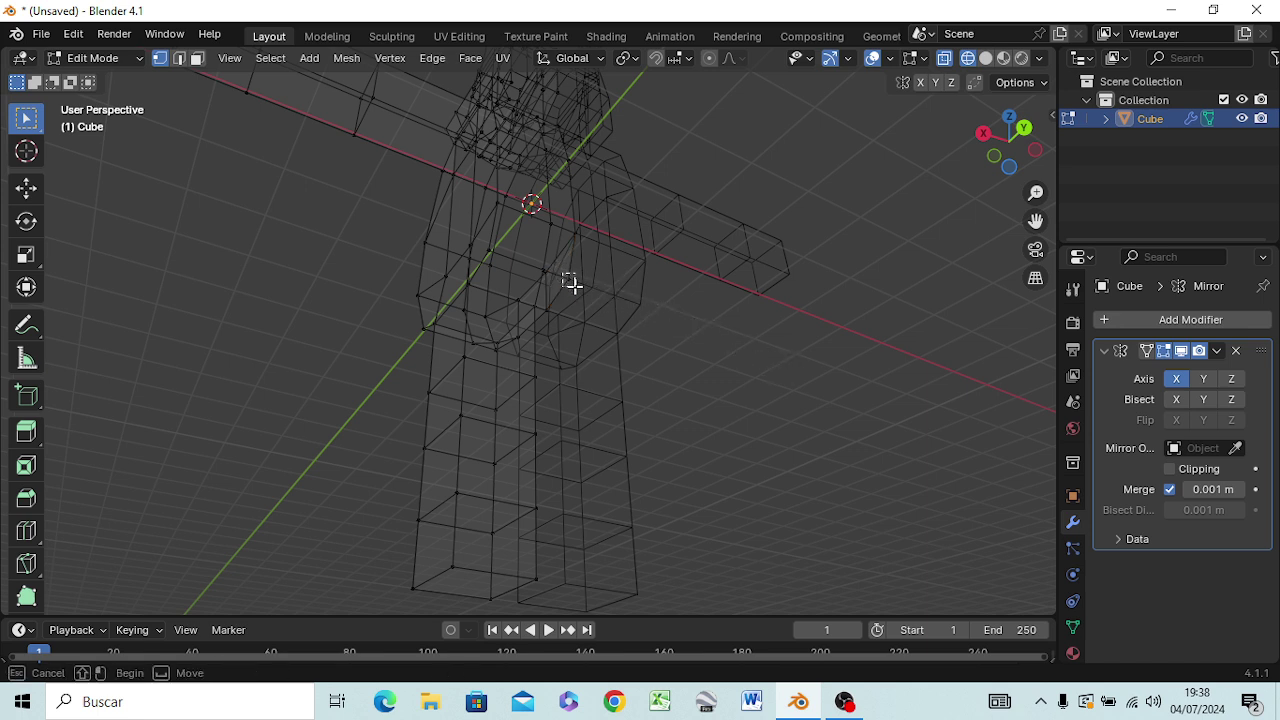
{"action": "left_click_drag", "start_coordinate": [570, 283], "coordinate": [612, 360]}
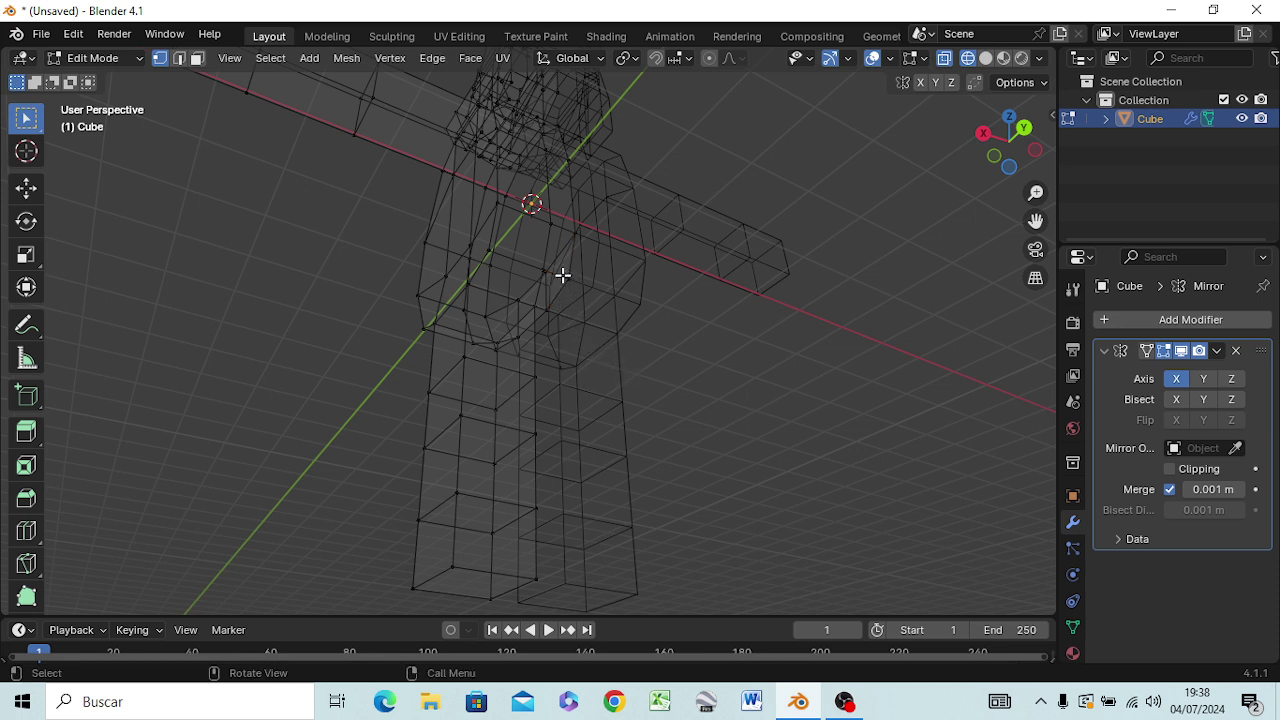
{"action": "key", "text": "b"}
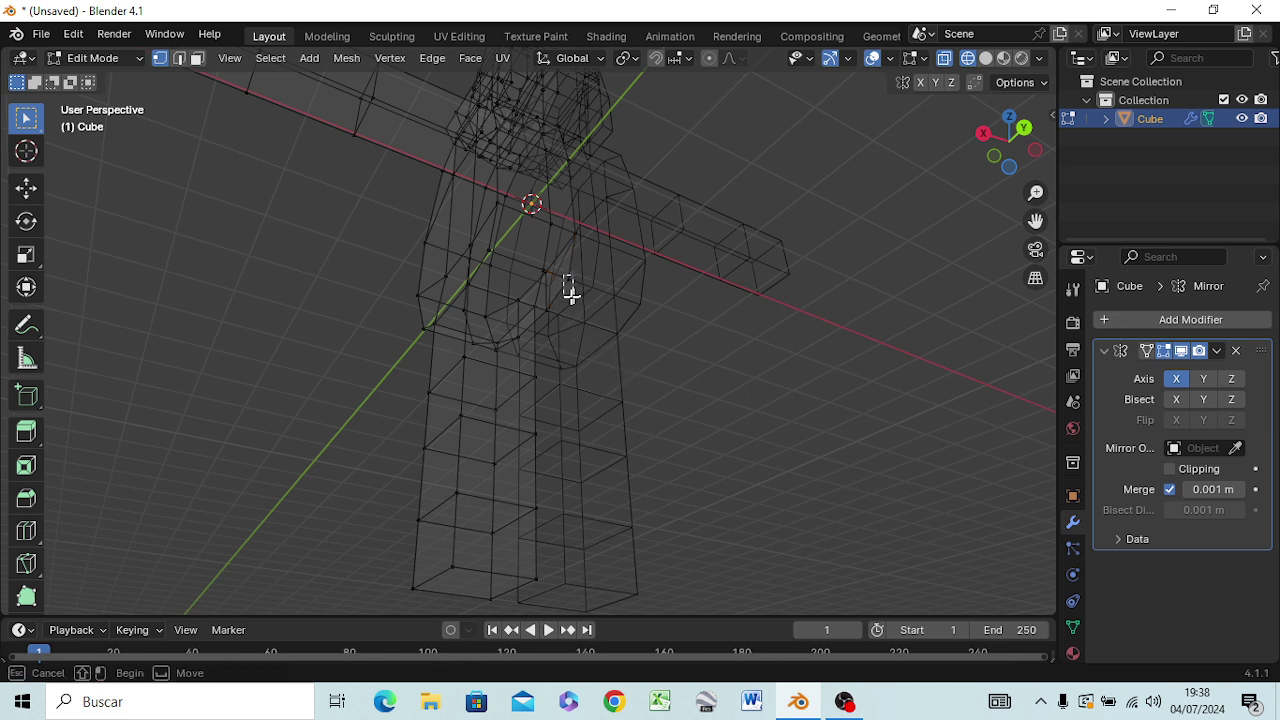
{"action": "left_click_drag", "start_coordinate": [564, 274], "coordinate": [574, 290]}
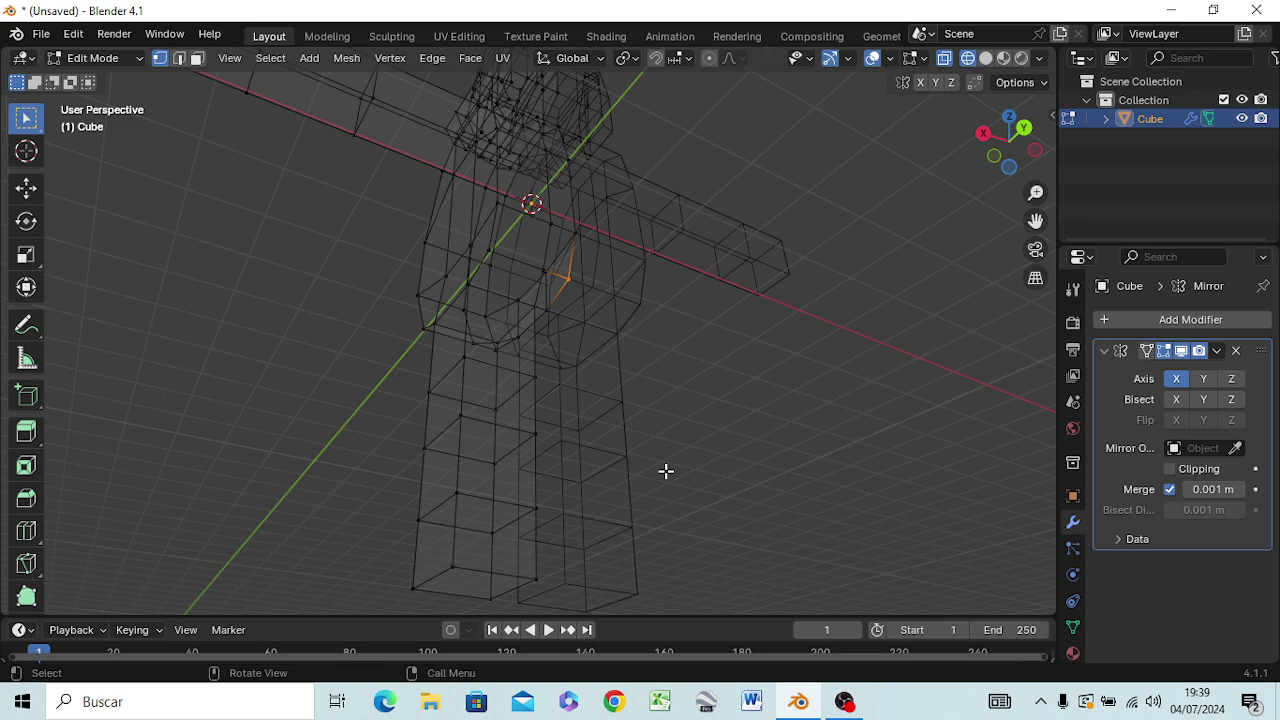
{"action": "key", "text": "KP_8"}
{"action": "key", "text": "KP_3"}
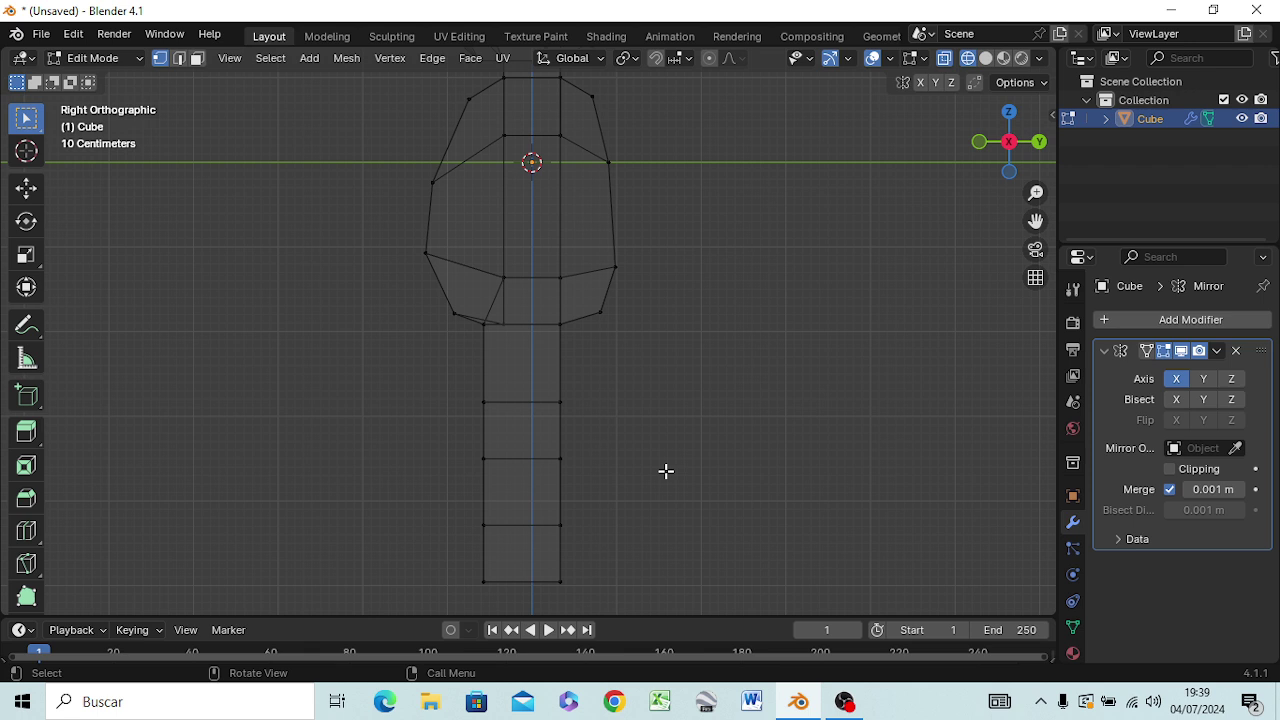
- Move the selected lower-front torso vertex inward in side view
{"action": "key", "text": "g"}
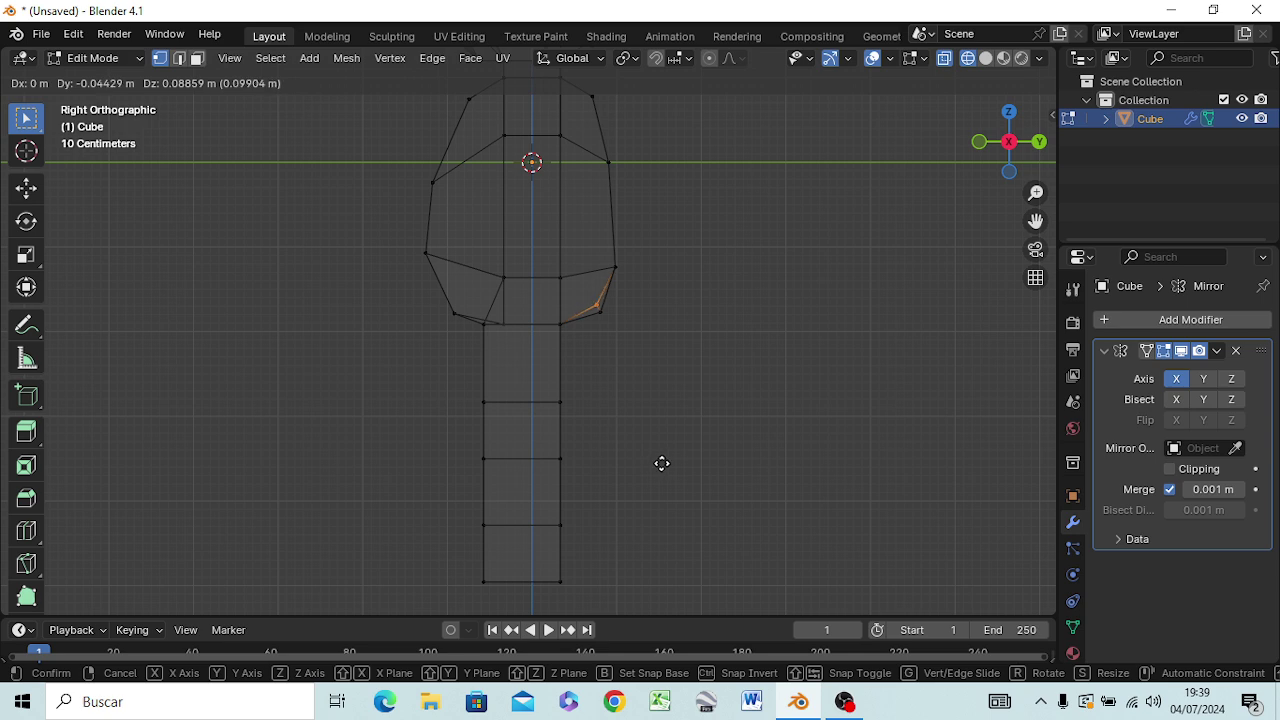
{"action": "left_click", "coordinate": [662, 463]}
{"action": "mouse_move", "coordinate": [686, 451]}
{"action": "middle_mouse_down"}
{"action": "mouse_move", "coordinate": [686, 463]}
{"action": "mouse_move", "coordinate": [624, 466]}
{"action": "mouse_move", "coordinate": [569, 449]}
{"action": "mouse_move", "coordinate": [454, 462]}
{"action": "mouse_move", "coordinate": [443, 440]}
{"action": "middle_mouse_up"}
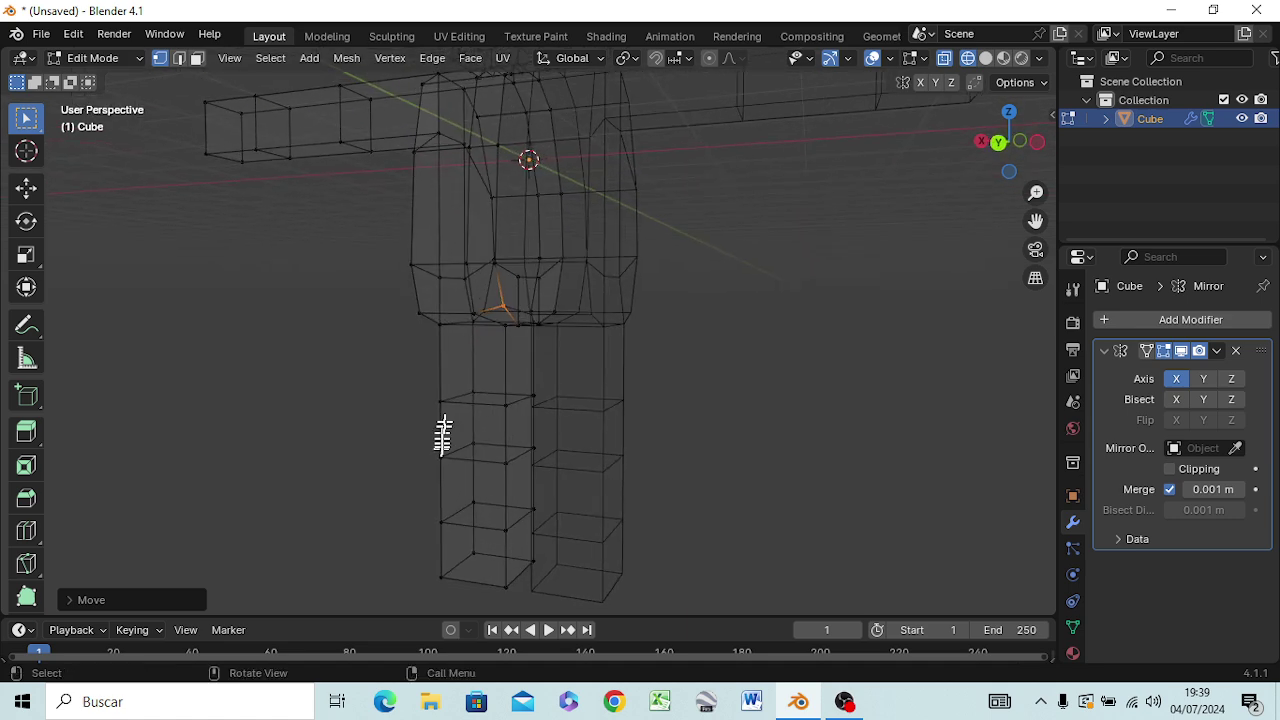
- Select the outer hip vertex and move it inward in Back Orthographic view
{"action": "key", "text": "g"}
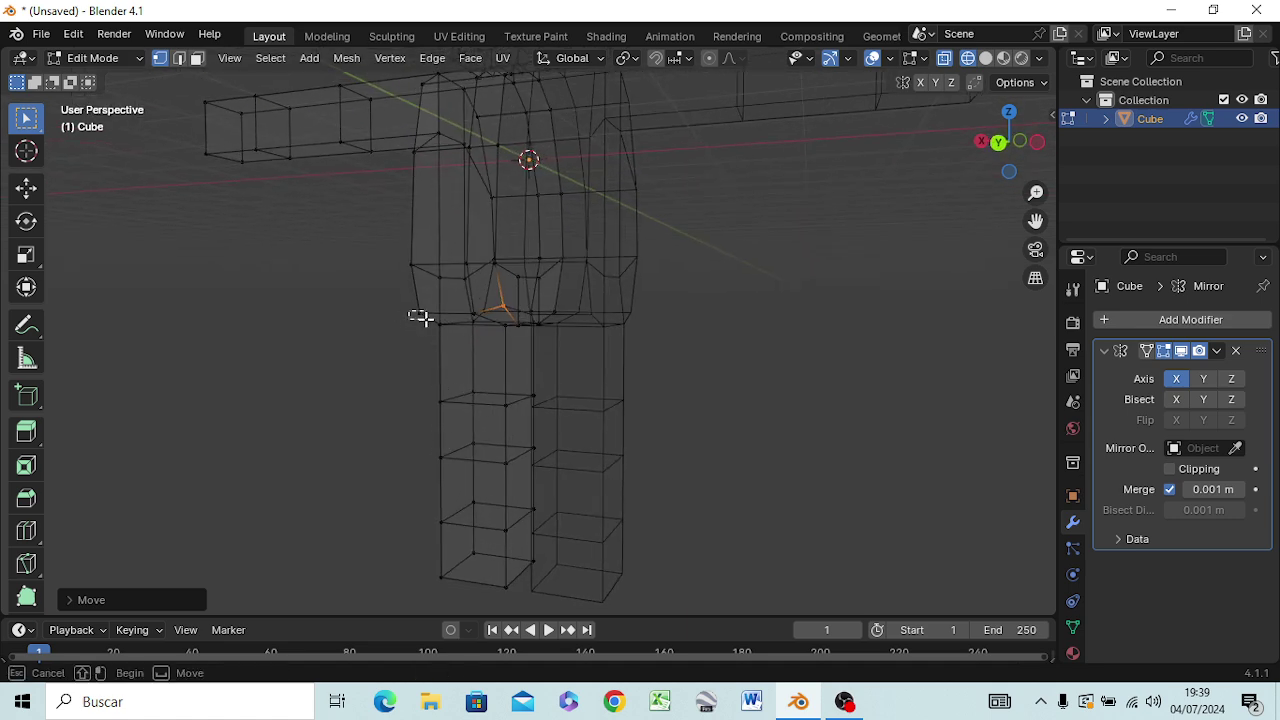
{"action": "left_click_drag", "start_coordinate": [420, 317], "coordinate": [417, 323]}
{"action": "key", "text": "b"}
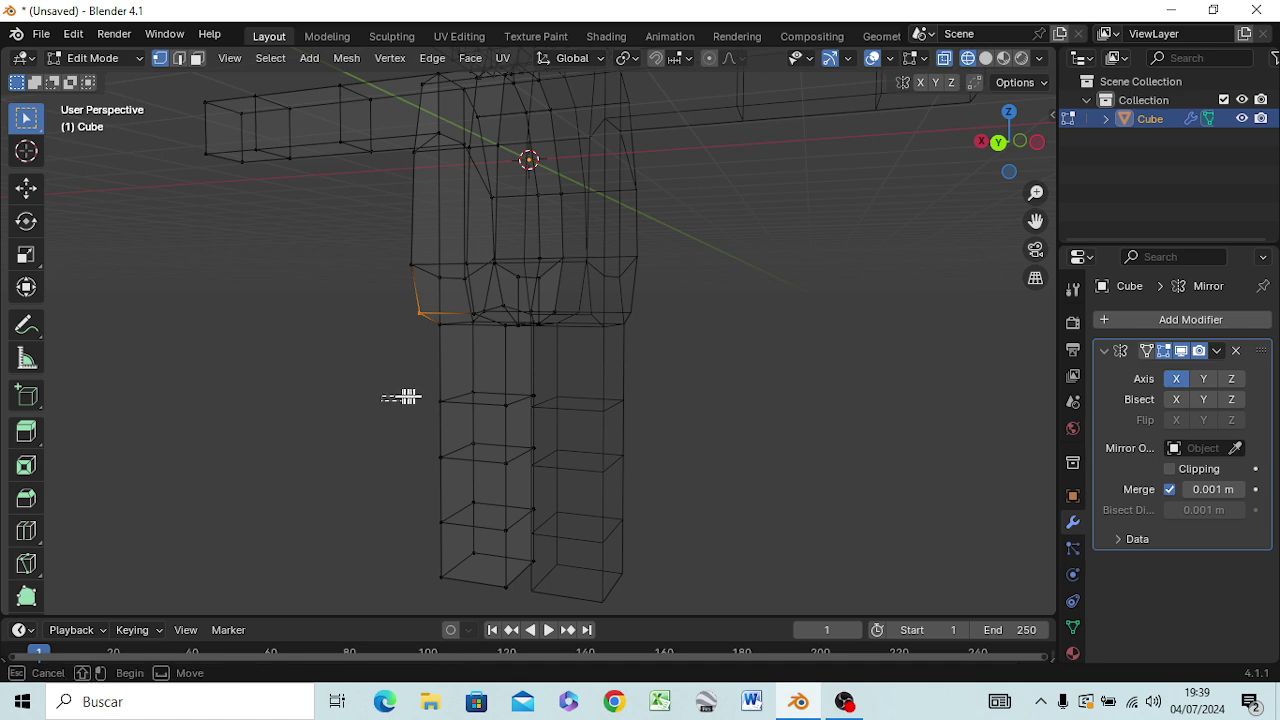
{"action": "key", "text": "ctrl+z"}
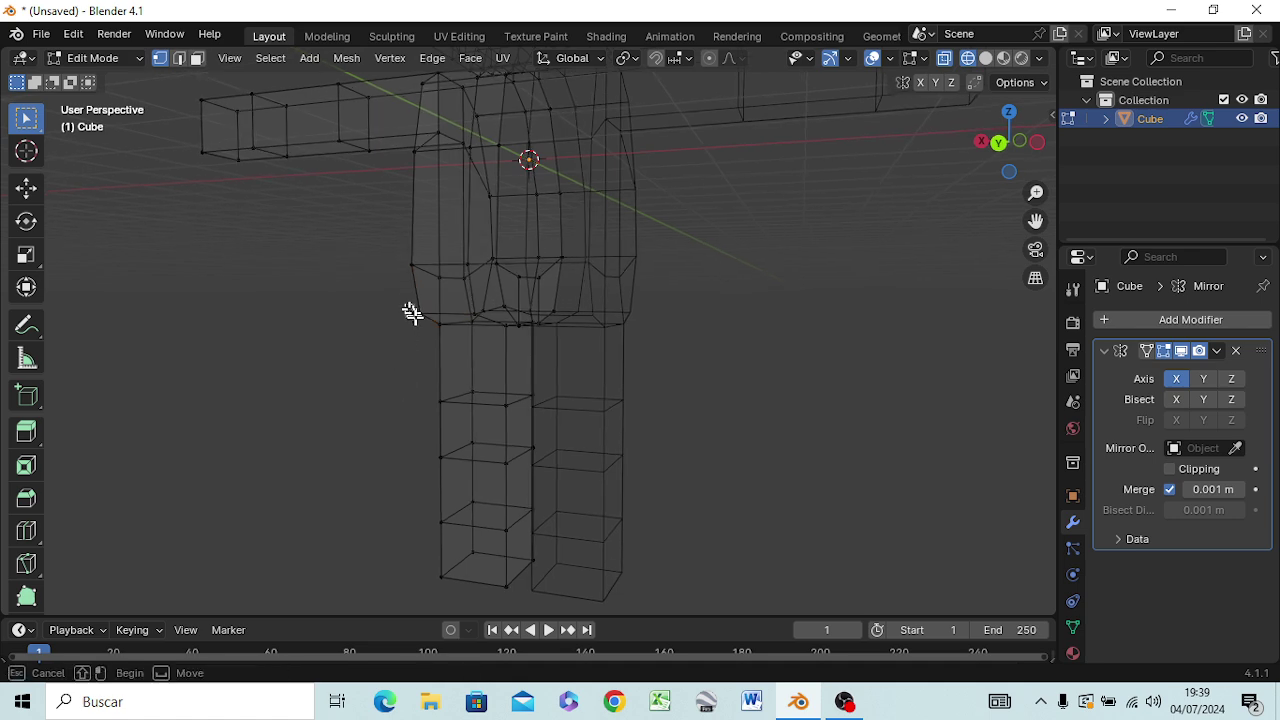
{"action": "left_click_drag", "start_coordinate": [420, 314], "coordinate": [414, 328]}
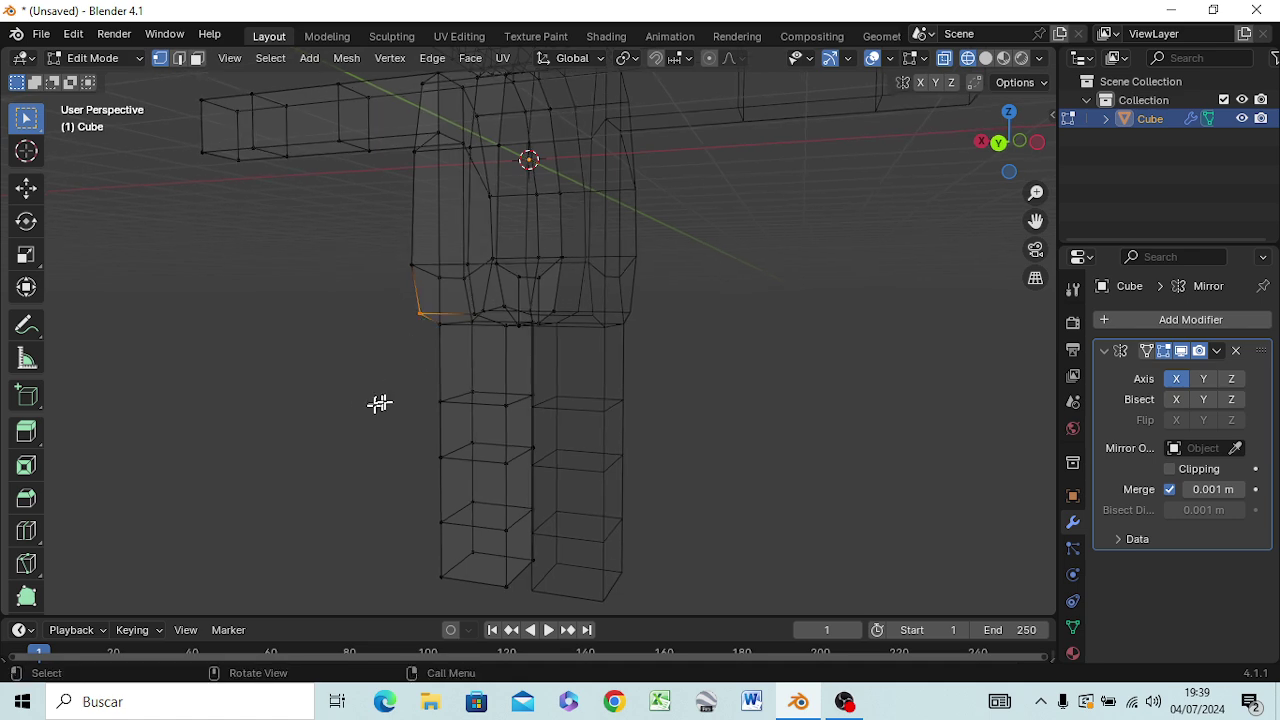
{"action": "key", "text": "KP_3"}
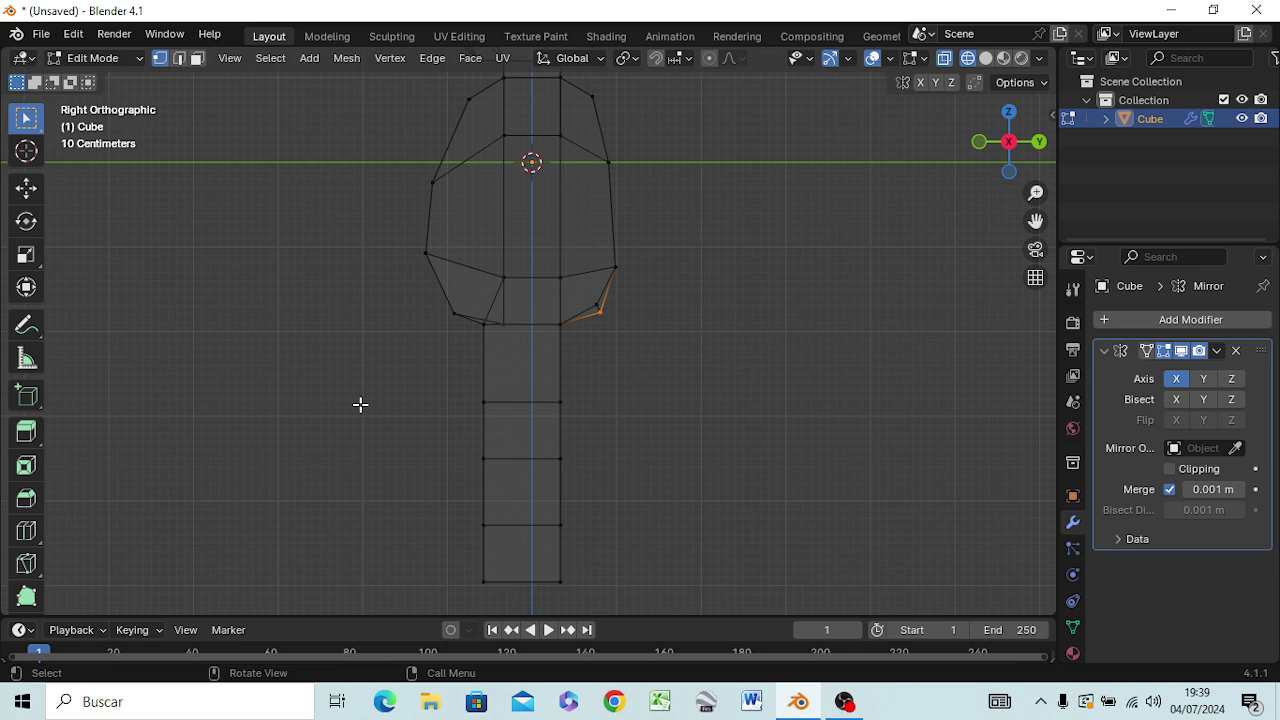
{"action": "key", "text": "ctrl+KP_1"}
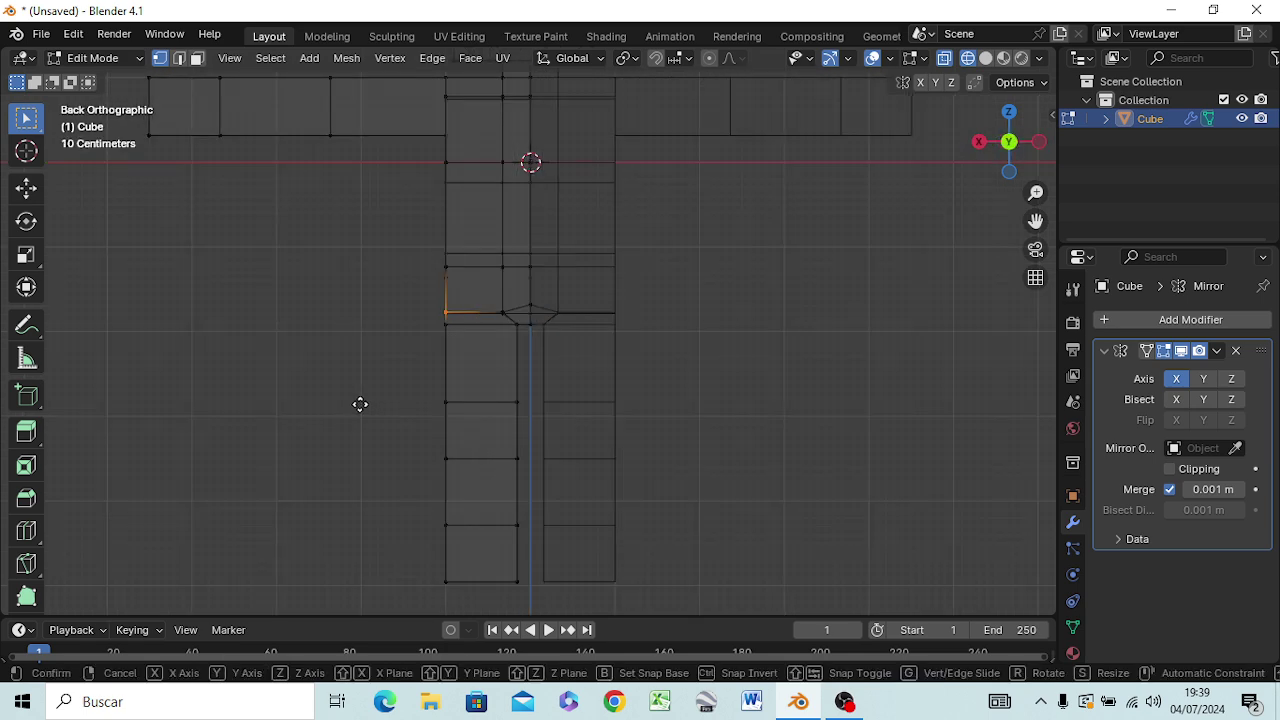
{"action": "key", "text": "g"}
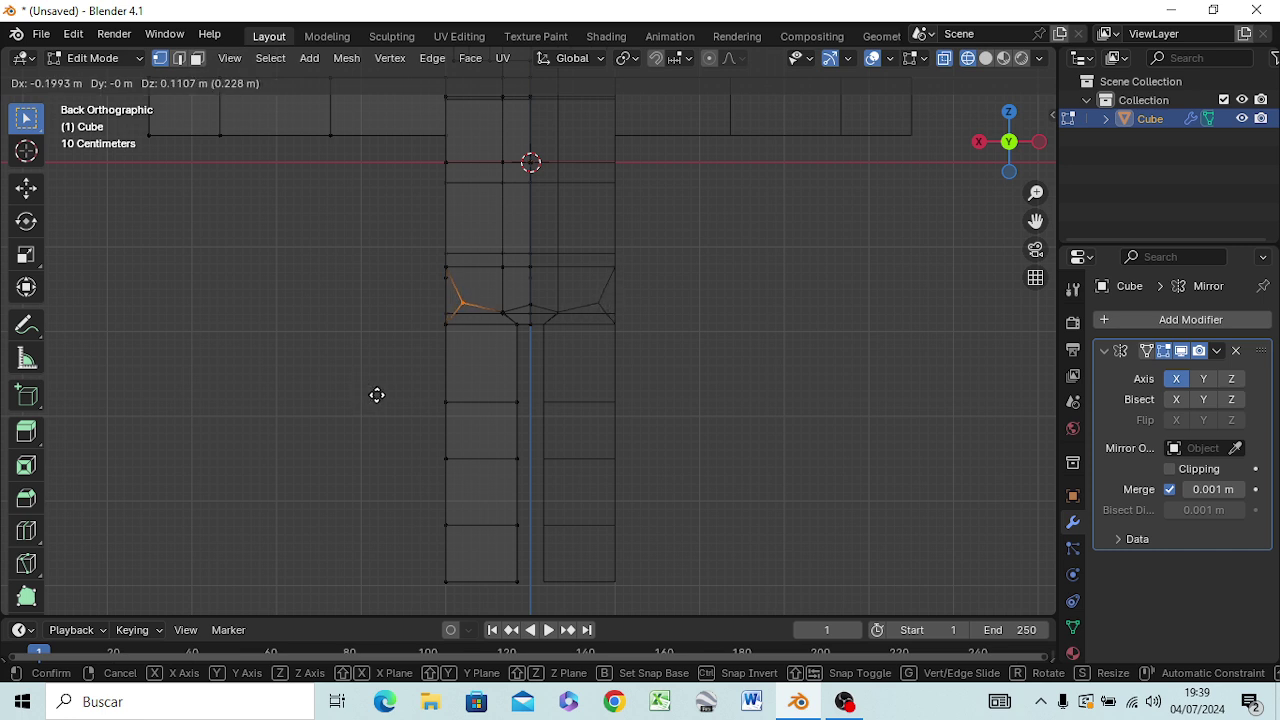
{"action": "left_click", "coordinate": [377, 395]}
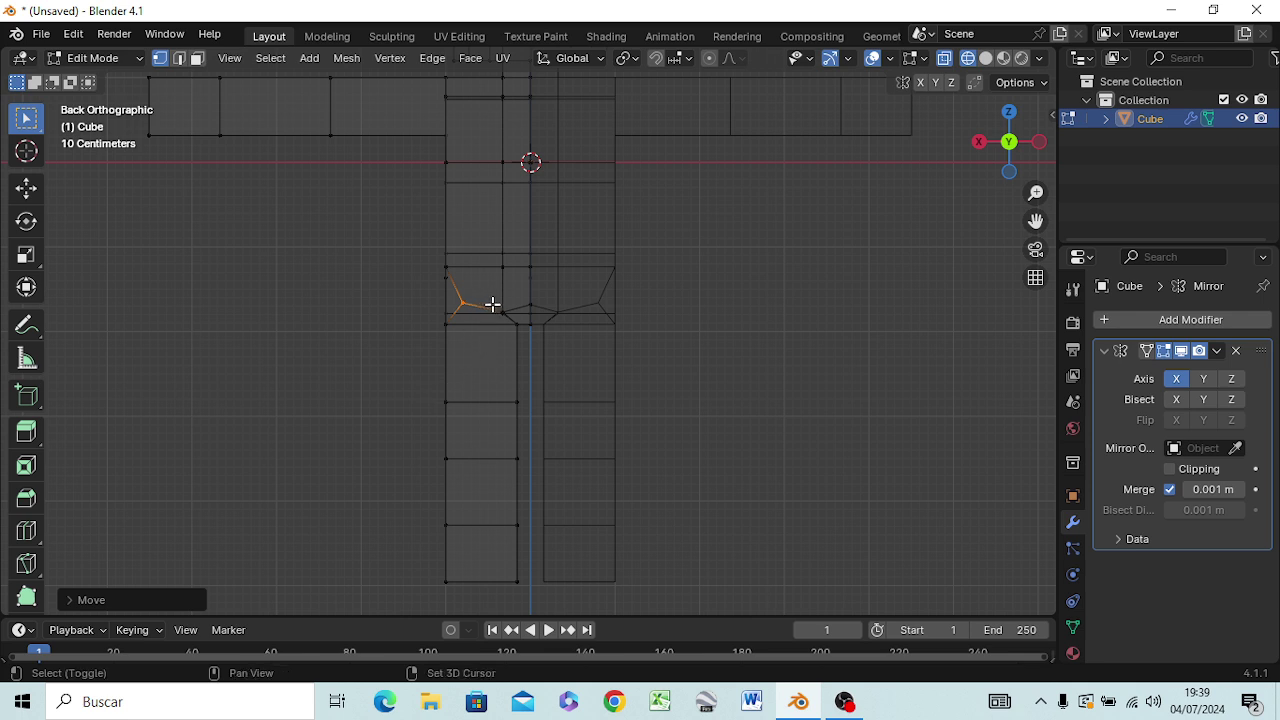
- Raise the selected hip edge in Right view, then orbit to check the bevelled hips
{"action": "middle_click_drag", "start_coordinate": [409, 377], "coordinate": [408, 378]}
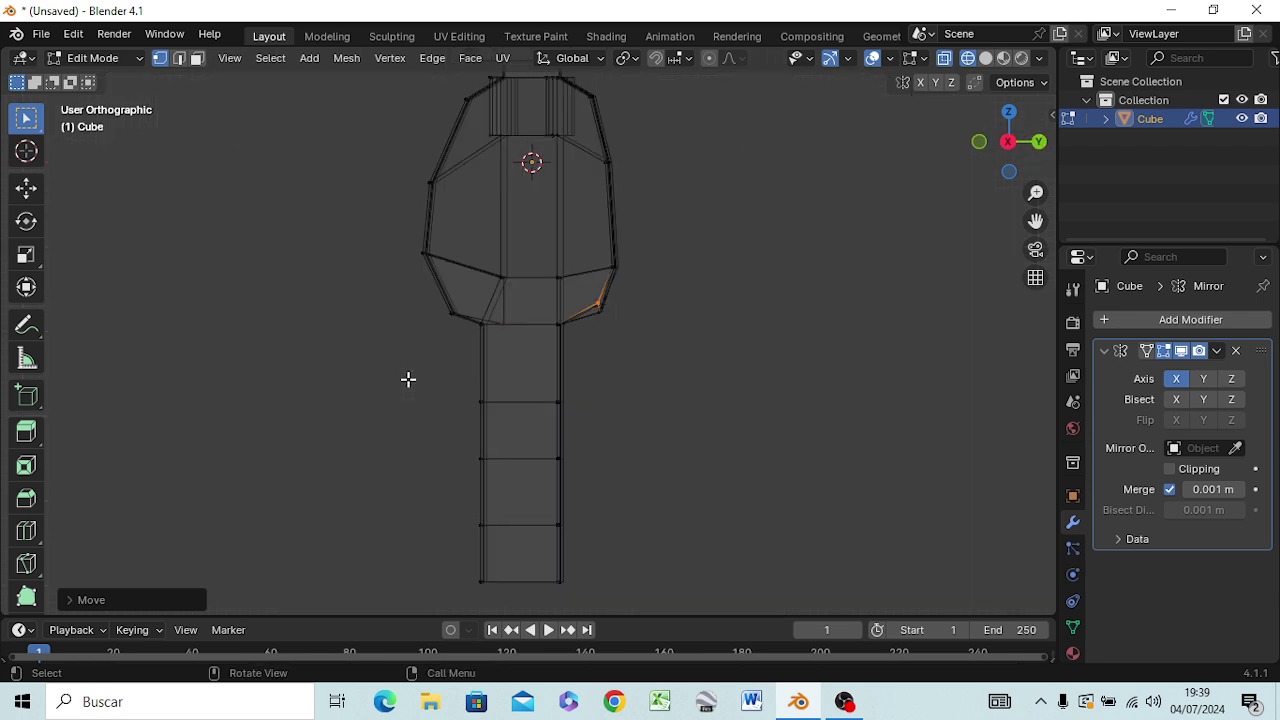
{"action": "key", "text": "KP_3"}
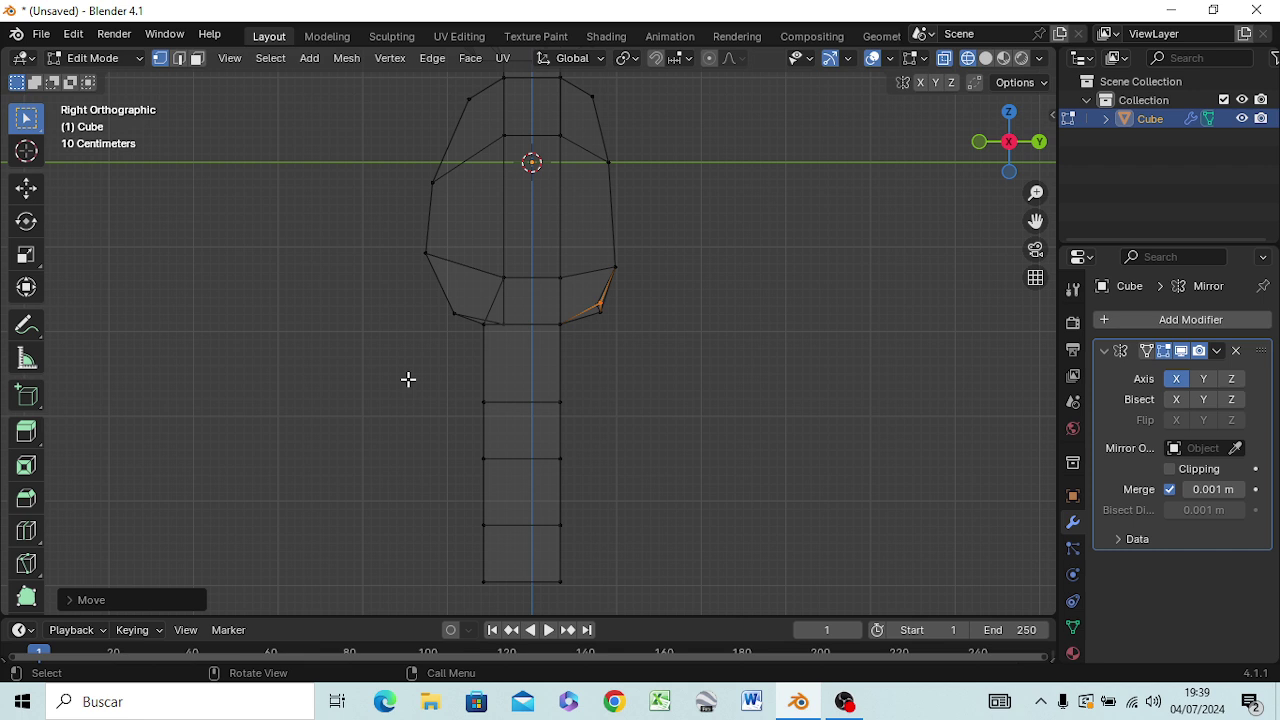
{"action": "key", "text": "g"}
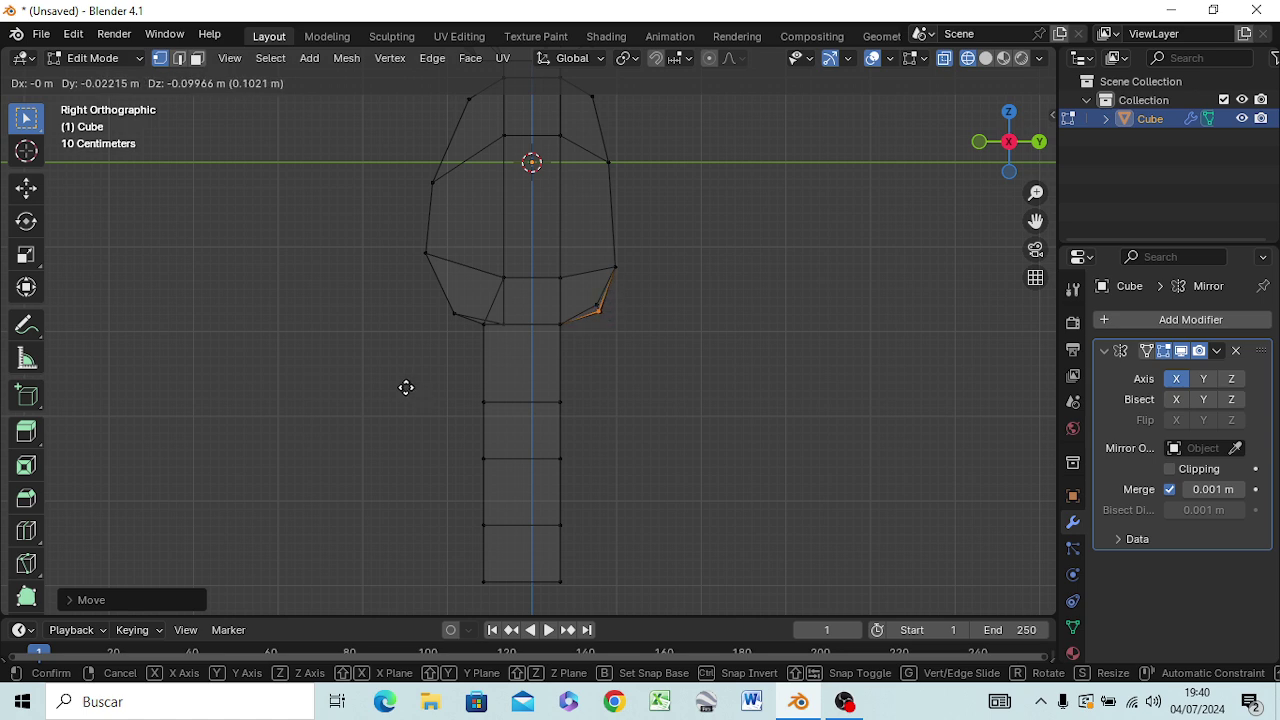
{"action": "left_click", "coordinate": [406, 387]}
{"action": "mouse_move", "coordinate": [560, 435]}
{"action": "middle_mouse_down"}
{"action": "mouse_move", "coordinate": [440, 421]}
{"action": "mouse_move", "coordinate": [417, 463]}
{"action": "middle_mouse_up"}
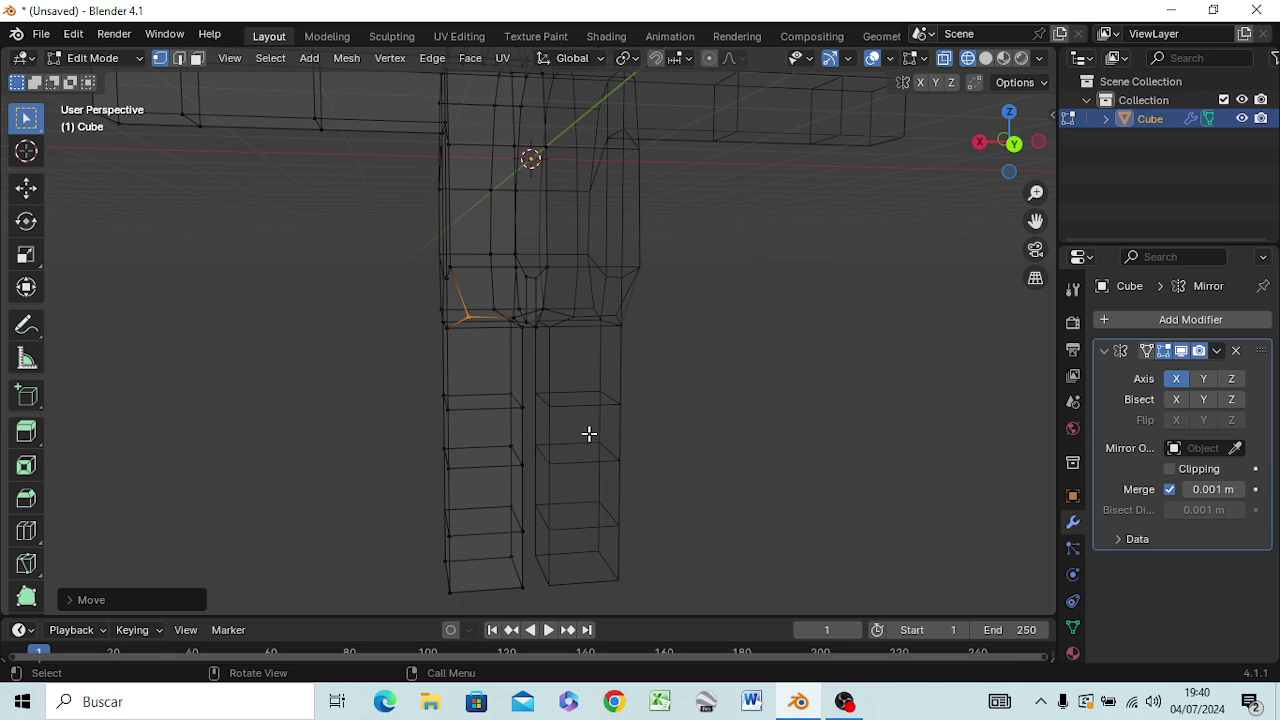
{"action": "mouse_move", "coordinate": [660, 328]}
{"action": "middle_mouse_down"}
{"action": "mouse_move", "coordinate": [678, 357]}
{"action": "mouse_move", "coordinate": [868, 304]}
{"action": "mouse_move", "coordinate": [914, 414]}
{"action": "mouse_move", "coordinate": [829, 349]}
{"action": "mouse_move", "coordinate": [980, 350]}
{"action": "mouse_move", "coordinate": [1040, 320]}
{"action": "mouse_move", "coordinate": [994, 357]}
{"action": "mouse_move", "coordinate": [1006, 329]}
{"action": "mouse_move", "coordinate": [1035, 325]}
{"action": "mouse_move", "coordinate": [1037, 360]}
{"action": "middle_mouse_up"}
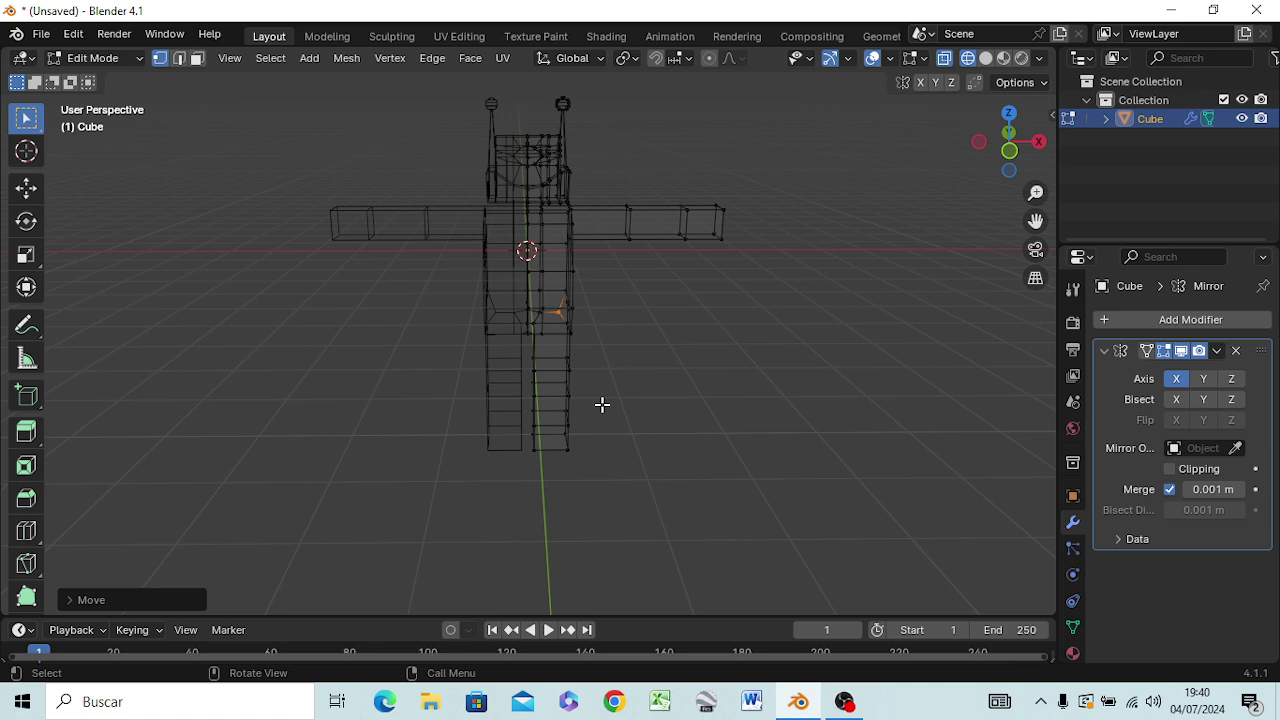
- Return to solid shading, select the lower outer torso edge, and go to Front Orthographic
{"action": "key", "text": "z"}
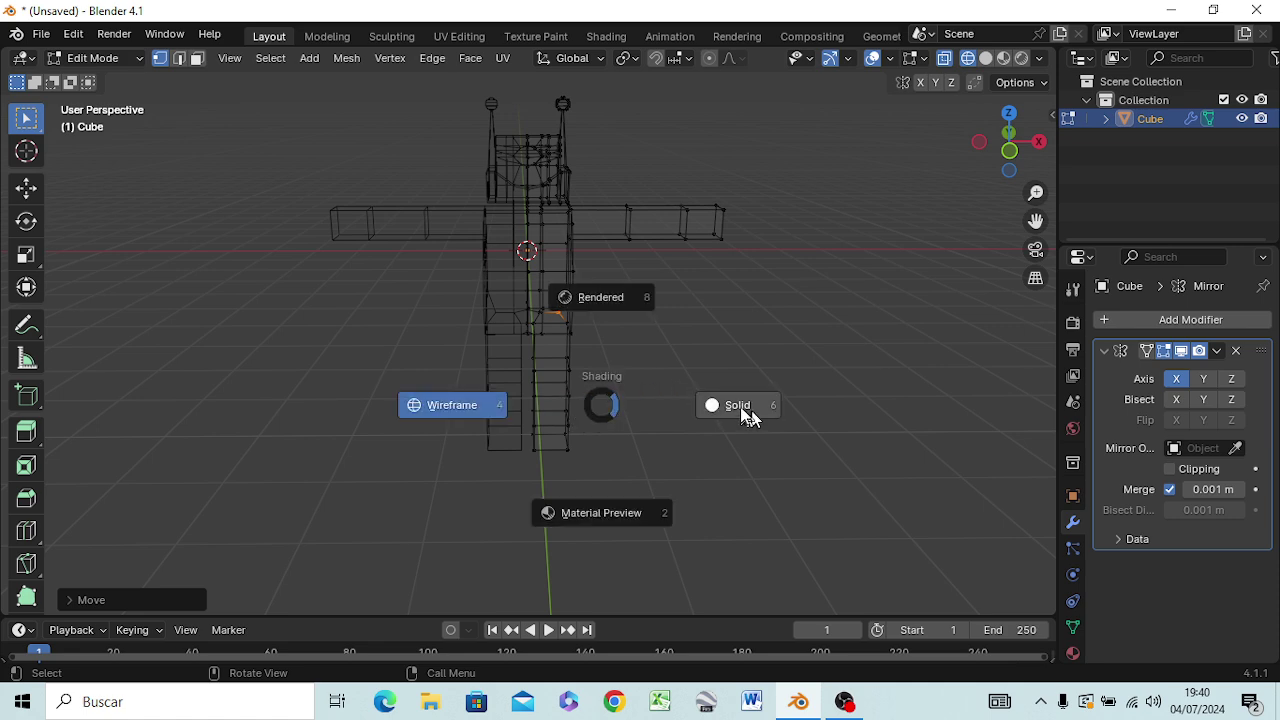
{"action": "left_click", "coordinate": [750, 418]}
{"action": "mouse_move", "coordinate": [709, 386]}
{"action": "middle_mouse_down"}
{"action": "mouse_move", "coordinate": [614, 429]}
{"action": "mouse_move", "coordinate": [500, 383]}
{"action": "mouse_move", "coordinate": [323, 374]}
{"action": "mouse_move", "coordinate": [234, 337]}
{"action": "mouse_move", "coordinate": [309, 246]}
{"action": "mouse_move", "coordinate": [430, 350]}
{"action": "mouse_move", "coordinate": [580, 354]}
{"action": "mouse_move", "coordinate": [623, 380]}
{"action": "mouse_move", "coordinate": [700, 346]}
{"action": "mouse_move", "coordinate": [725, 373]}
{"action": "mouse_move", "coordinate": [663, 343]}
{"action": "mouse_move", "coordinate": [737, 377]}
{"action": "mouse_move", "coordinate": [809, 386]}
{"action": "mouse_move", "coordinate": [677, 337]}
{"action": "middle_mouse_up"}
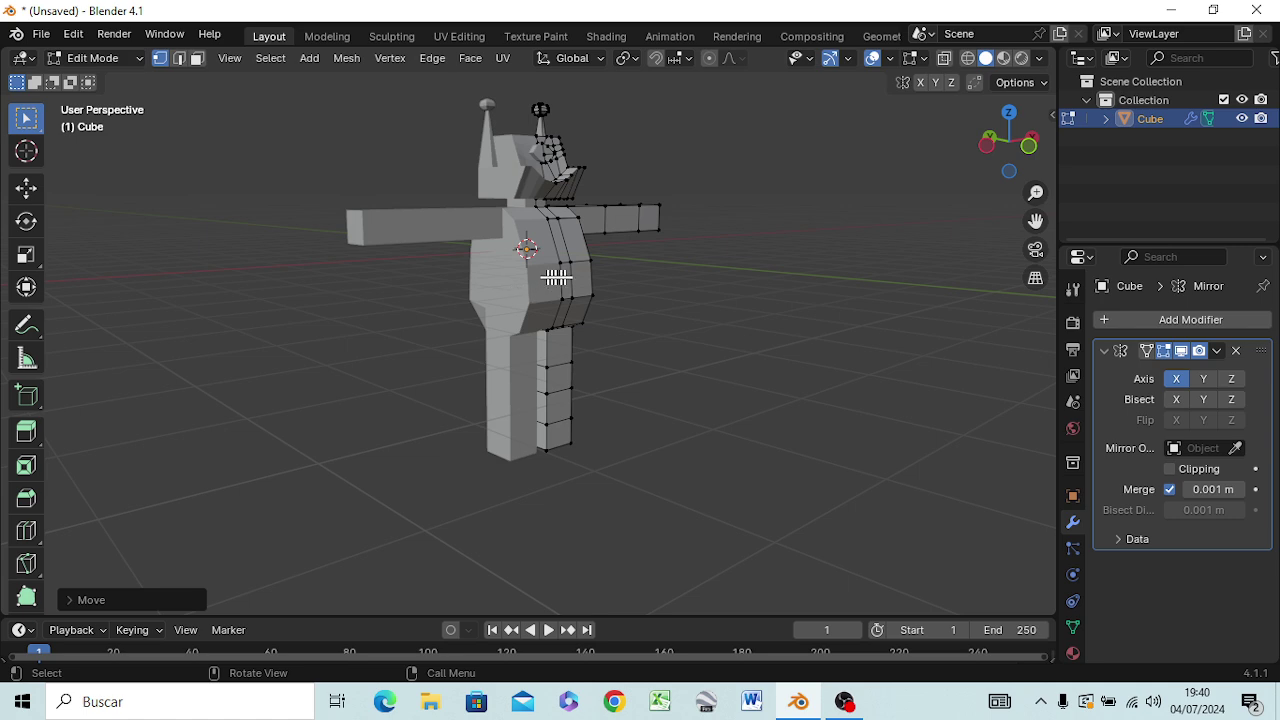
{"action": "middle_click_drag", "start_coordinate": [607, 301], "coordinate": [528, 325]}
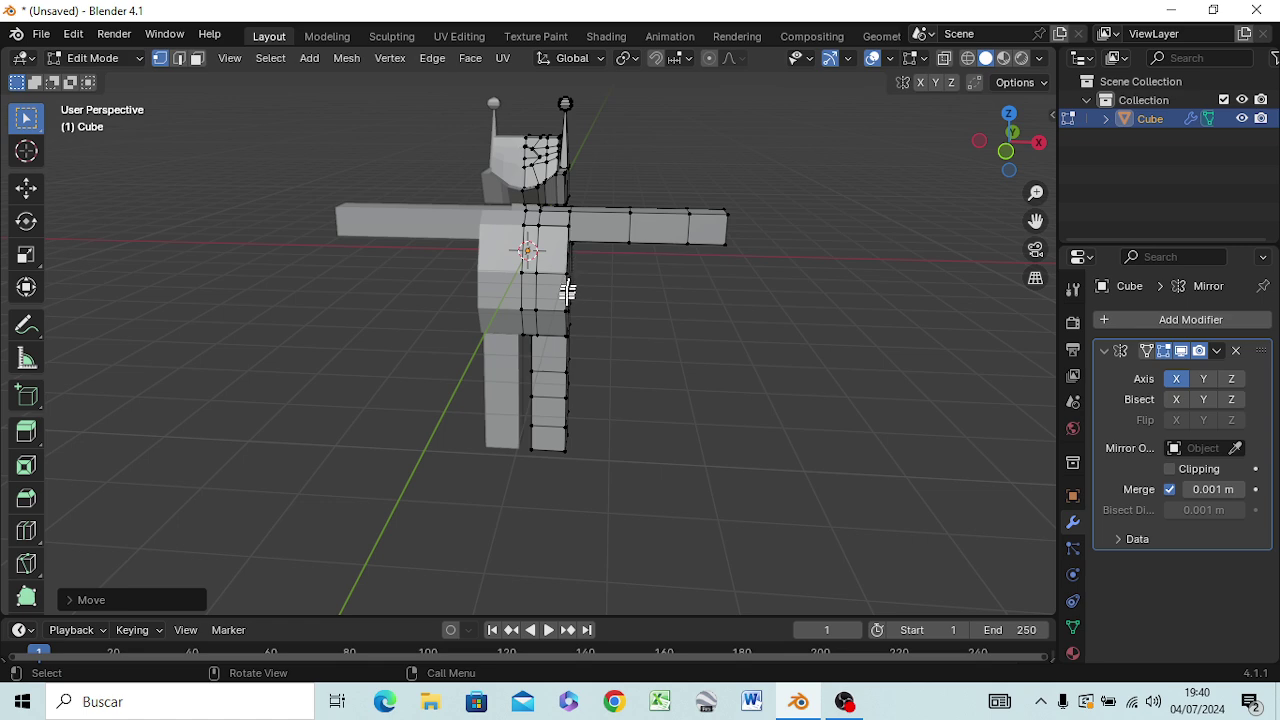
{"action": "mouse_move", "coordinate": [594, 354]}
{"action": "middle_mouse_down"}
{"action": "mouse_move", "coordinate": [620, 366]}
{"action": "mouse_move", "coordinate": [590, 298]}
{"action": "middle_mouse_up"}
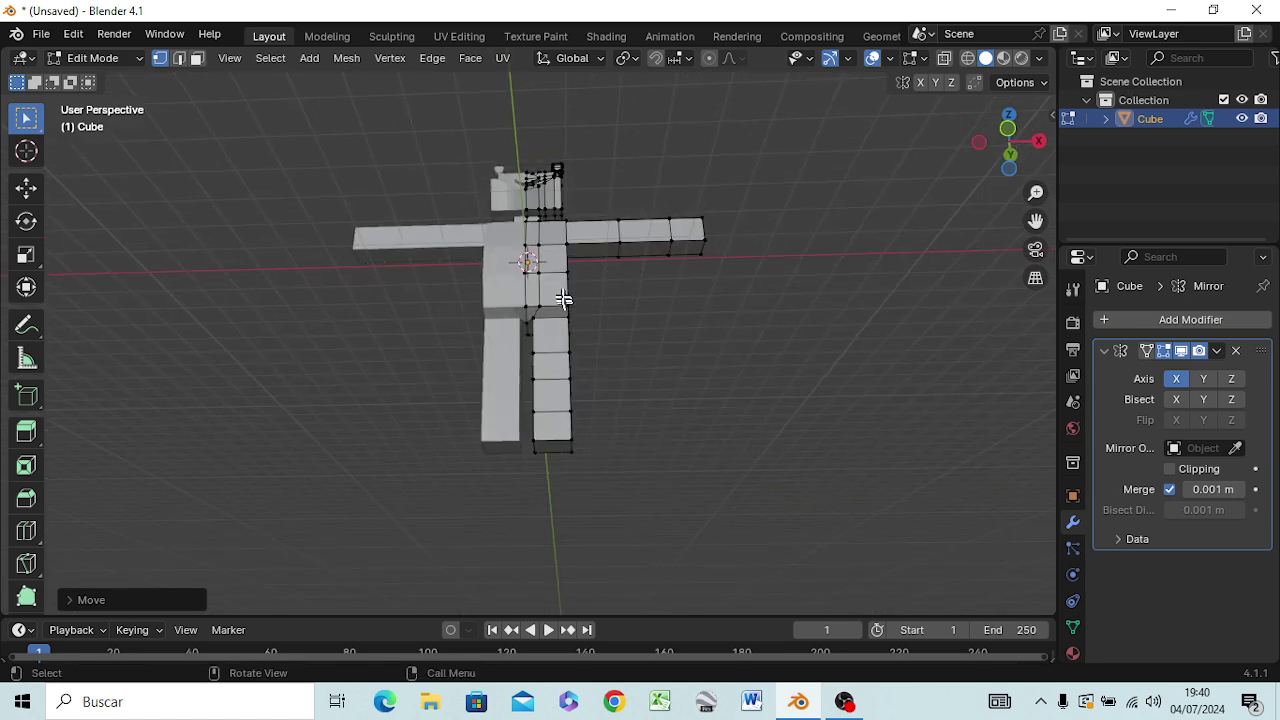
{"action": "left_click", "coordinate": [564, 307]}
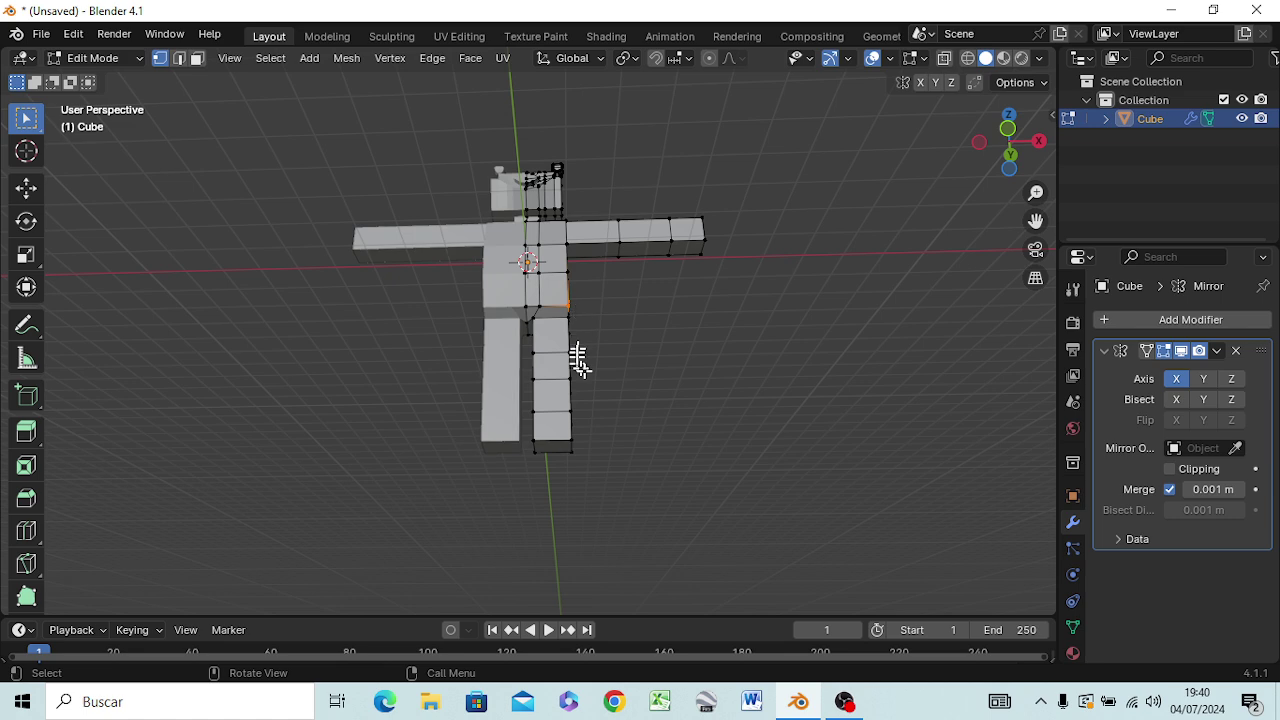
{"action": "middle_click_drag", "start_coordinate": [670, 410], "coordinate": [688, 504]}
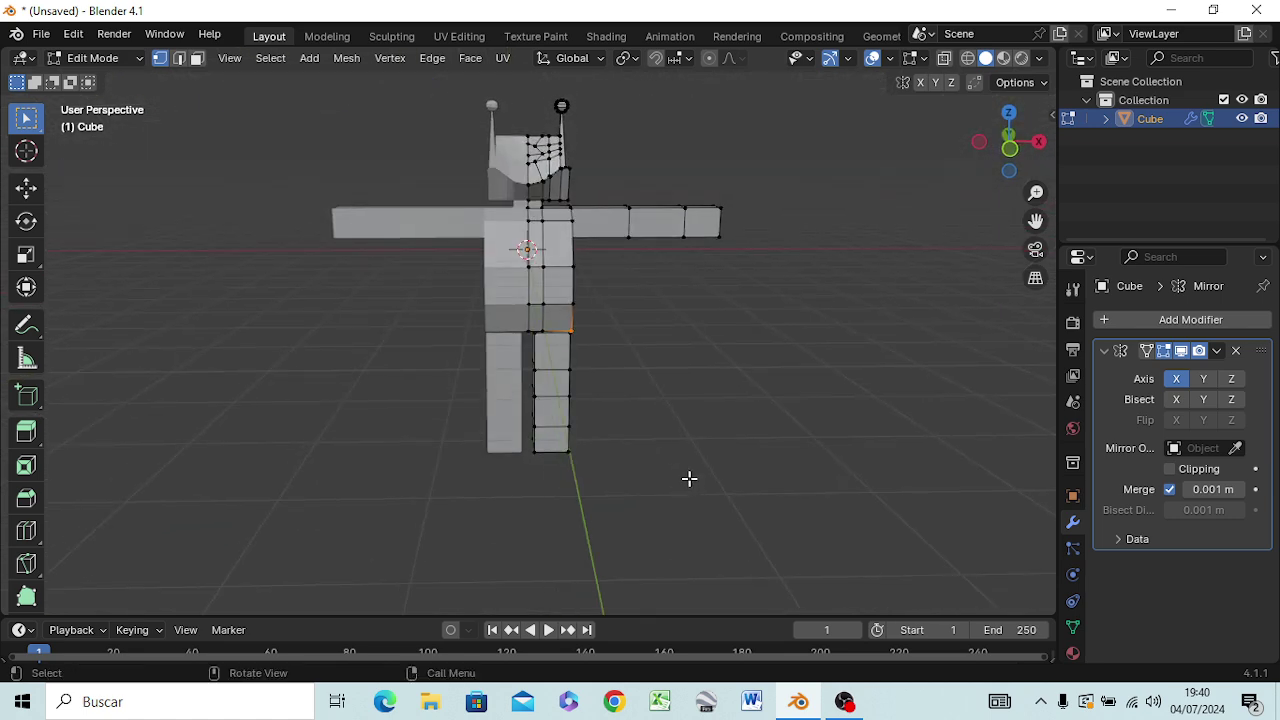
{"action": "key", "text": "KP_1"}
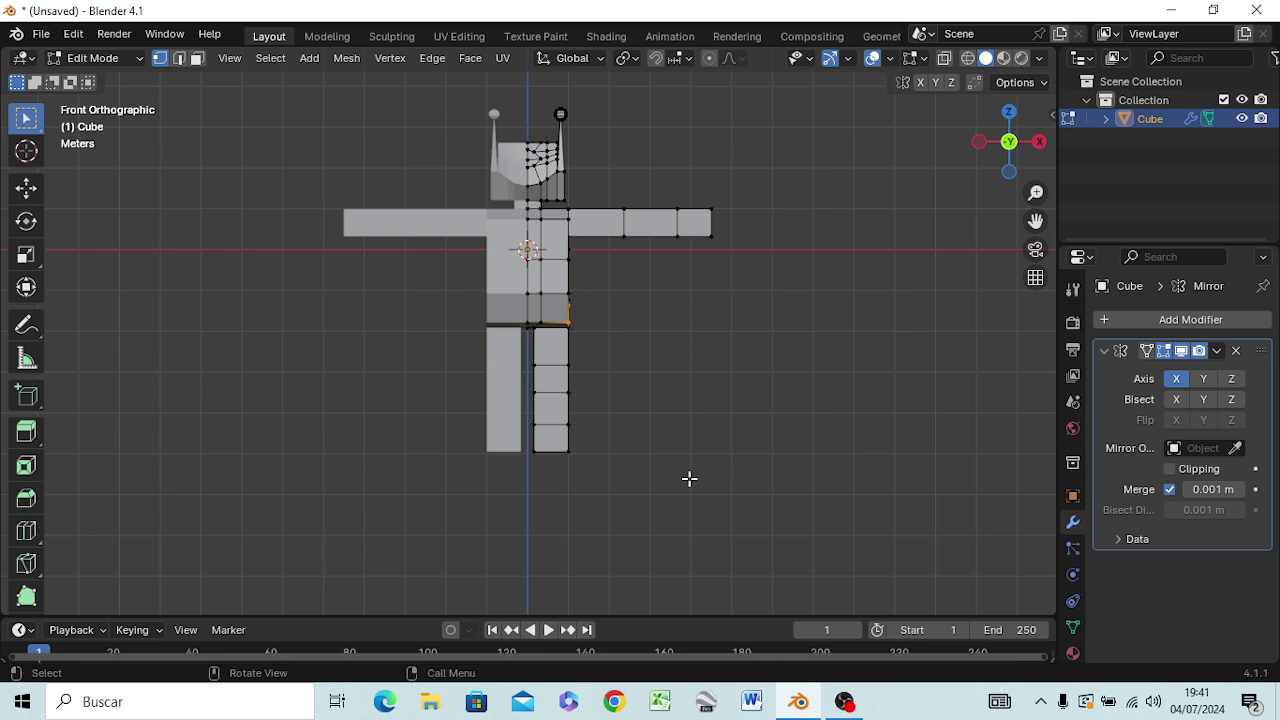
- Select the torso's lower outer corner in front view, starting a move and then cancelling it
{"action": "mouse_move", "coordinate": [689, 479]}
{"action": "middle_mouse_down"}
{"action": "mouse_move", "coordinate": [575, 494]}
{"action": "mouse_move", "coordinate": [637, 491]}
{"action": "middle_mouse_up"}
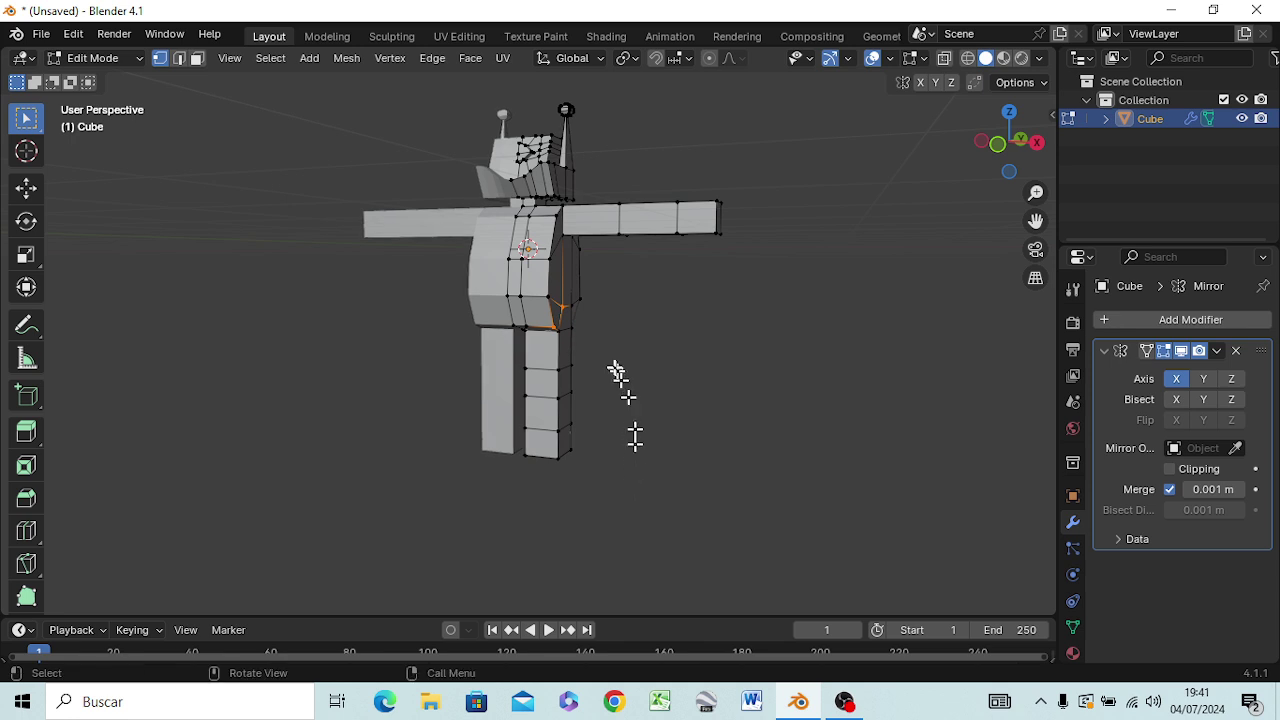
{"action": "middle_click_drag", "start_coordinate": [623, 363], "coordinate": [614, 314]}
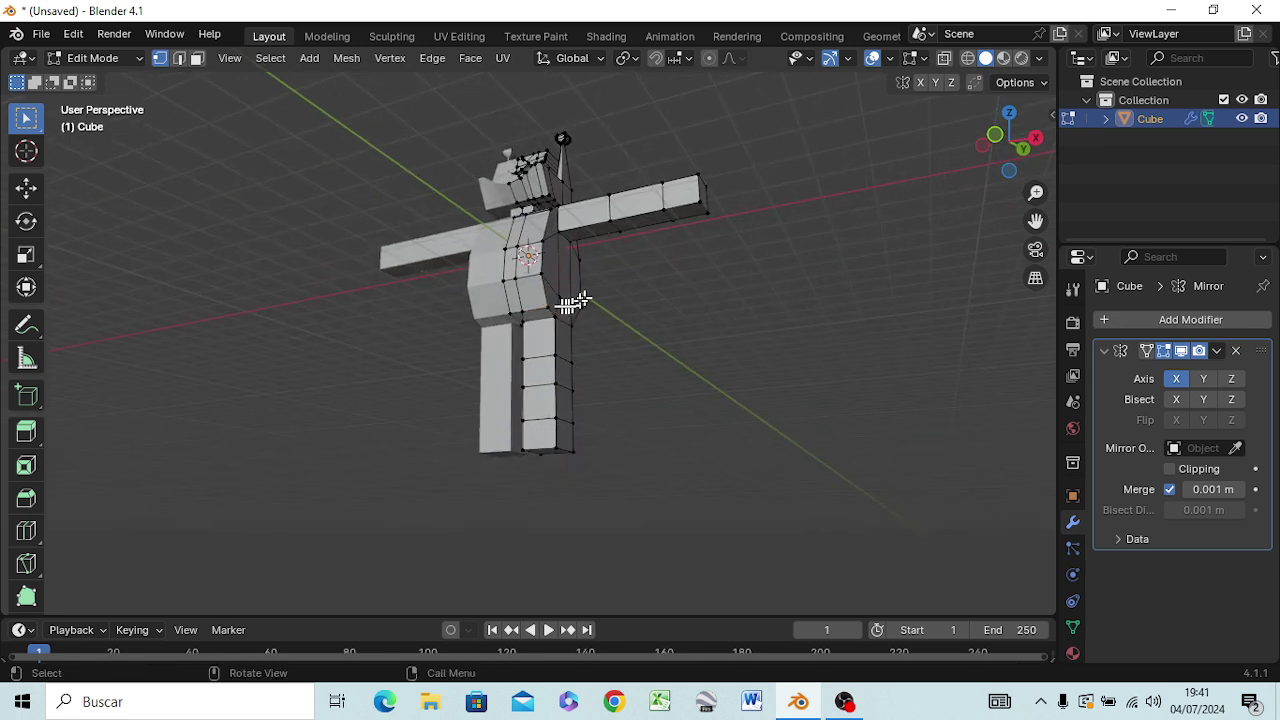
{"action": "key", "text": "b"}
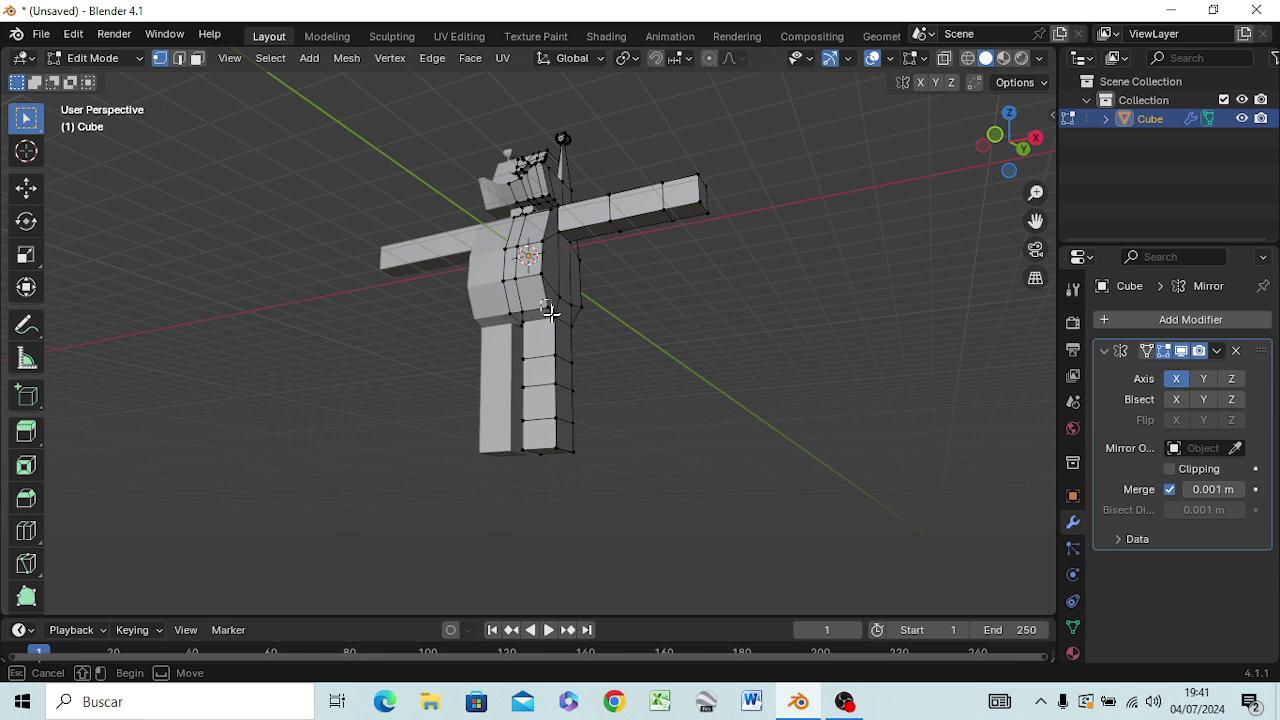
{"action": "left_click_drag", "start_coordinate": [530, 280], "coordinate": [556, 326]}
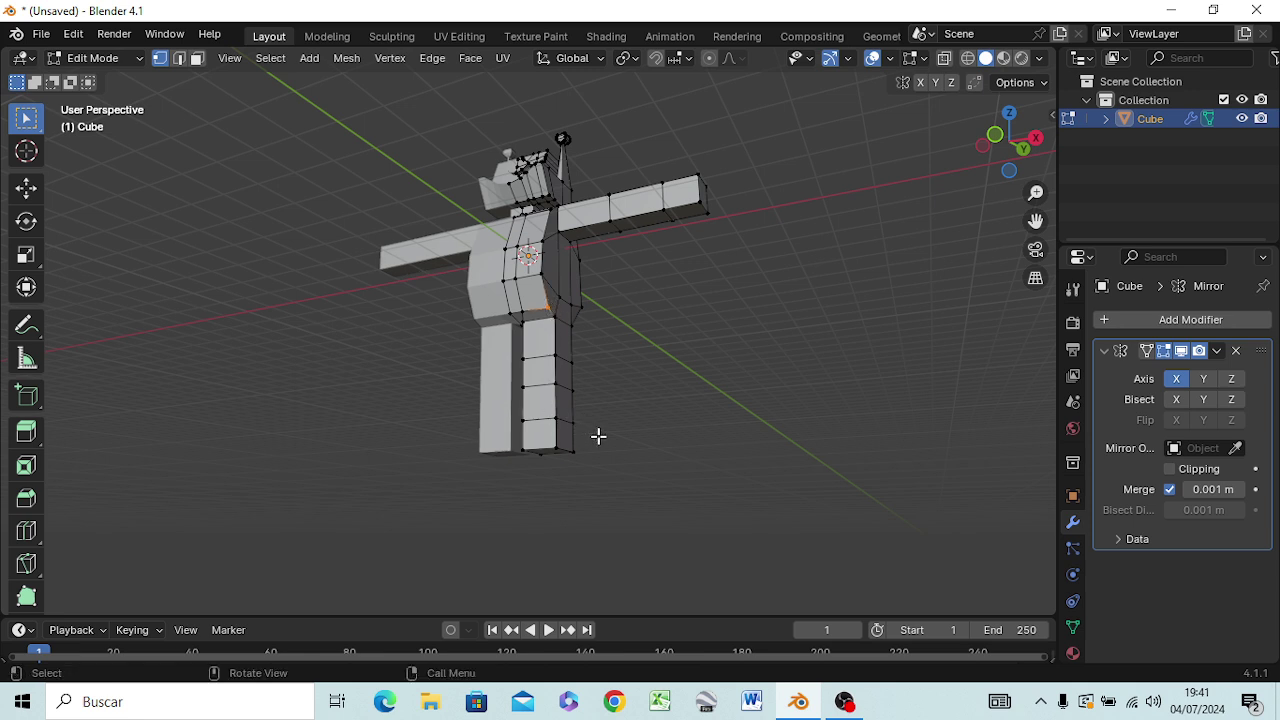
{"action": "key", "text": "KP_1"}
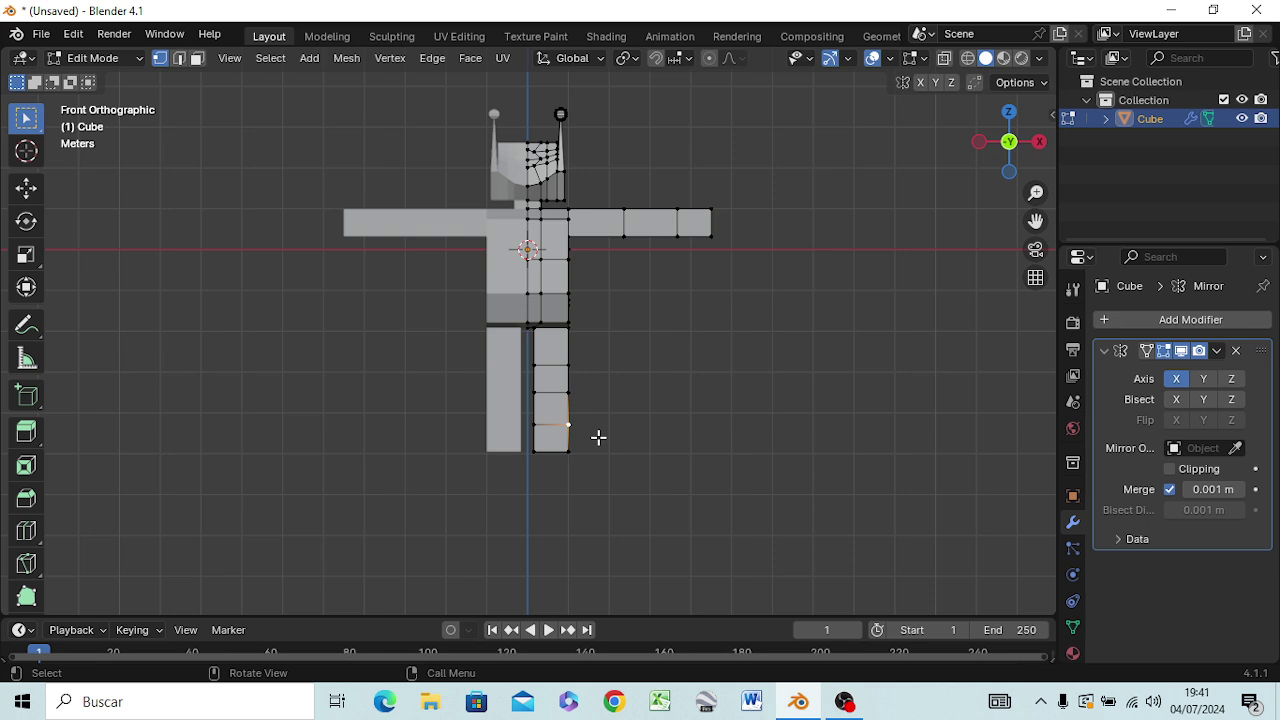
{"action": "key", "text": "g"}
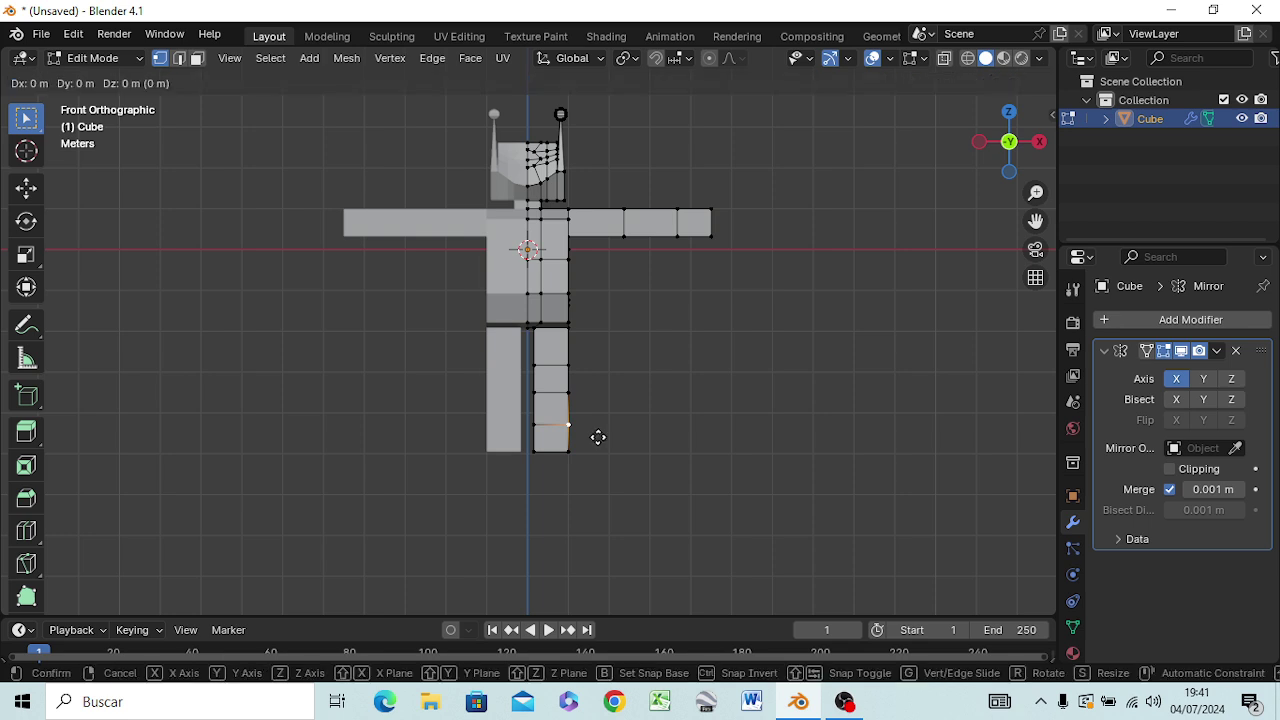
{"action": "key", "text": "Escape"}
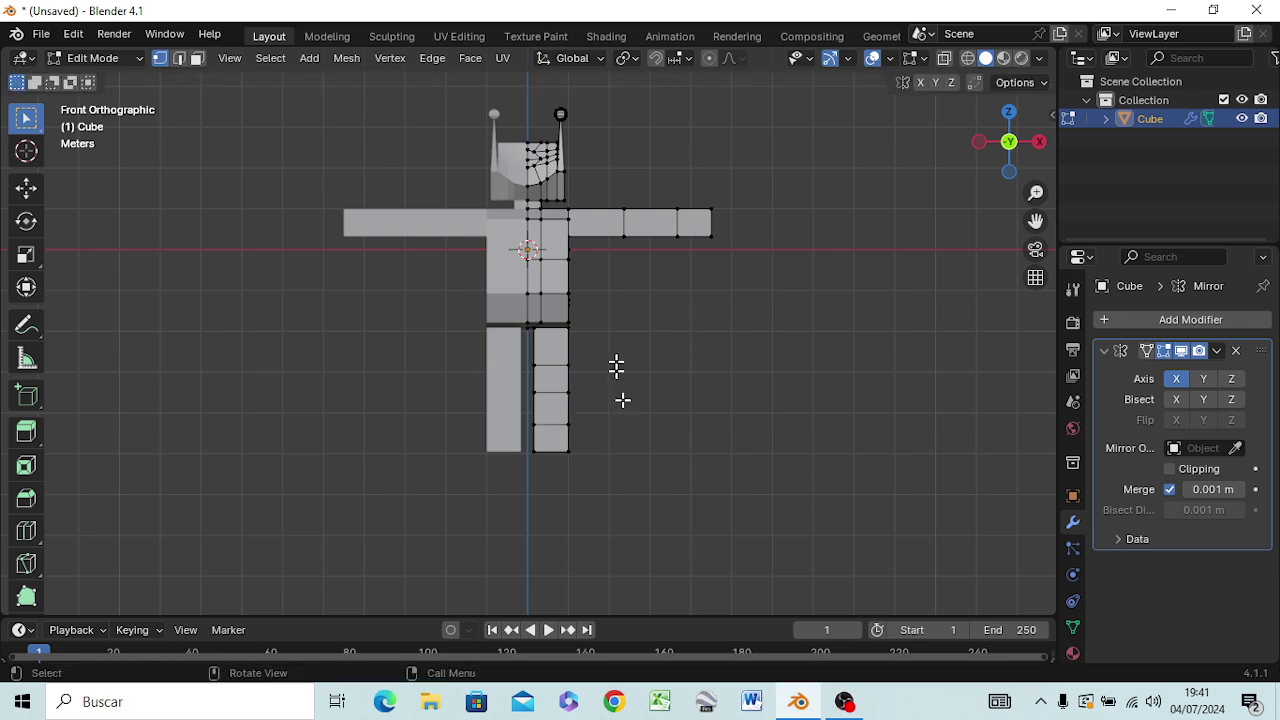
- Move the torso's lower corner edge about 0.25 m inward and 0.16 m up to chamfer the hip
{"action": "mouse_move", "coordinate": [597, 323]}
{"action": "middle_mouse_down"}
{"action": "mouse_move", "coordinate": [614, 351]}
{"action": "mouse_move", "coordinate": [535, 308]}
{"action": "middle_mouse_up"}
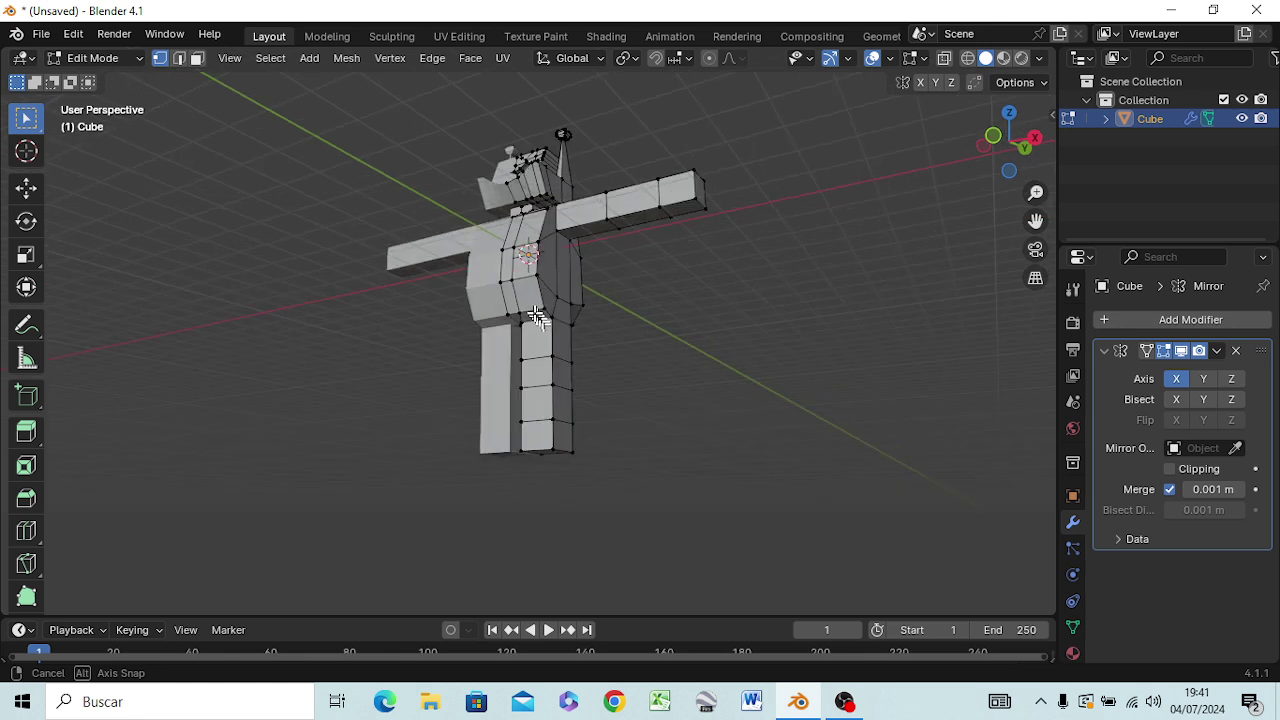
{"action": "key", "text": "b"}
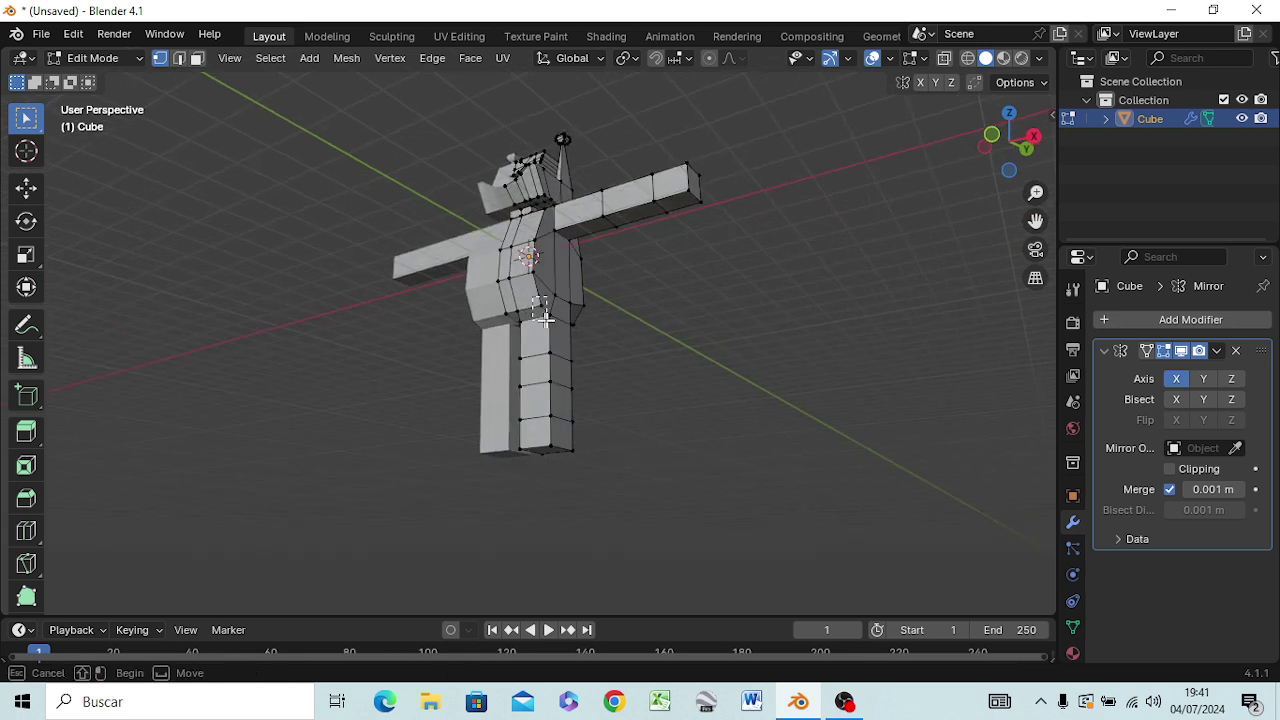
{"action": "left_click_drag", "start_coordinate": [543, 312], "coordinate": [526, 280]}
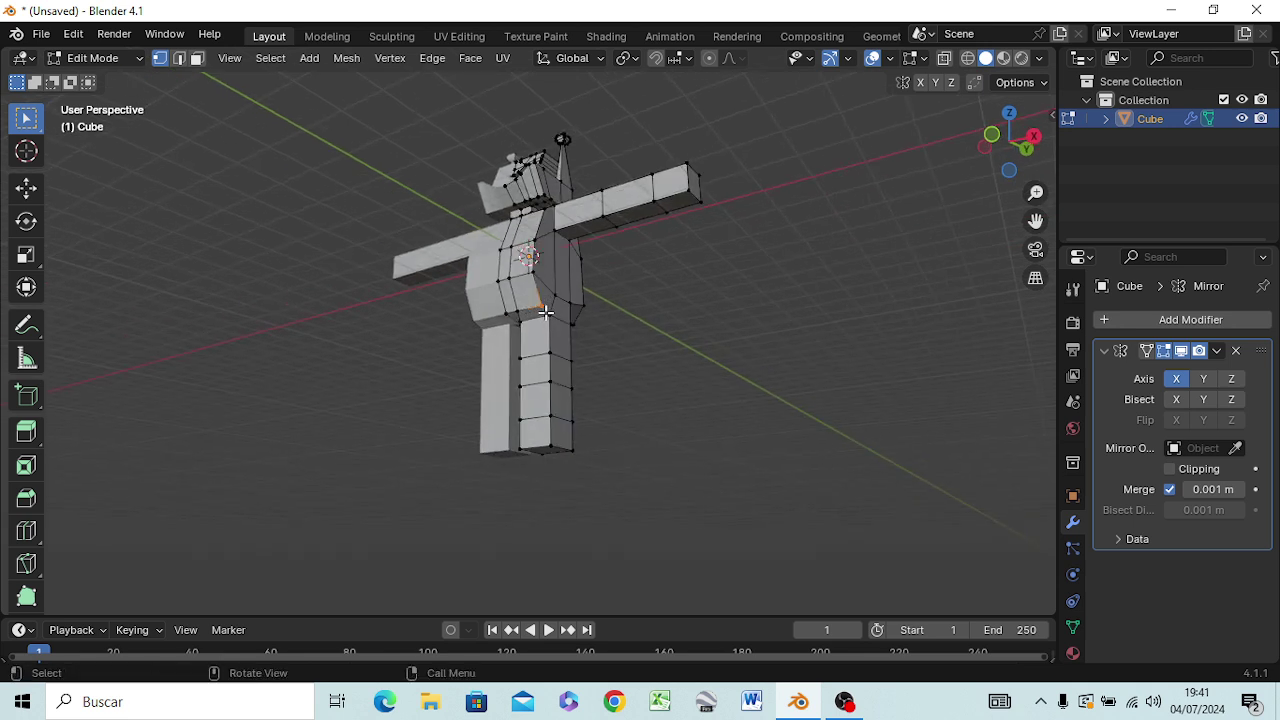
{"action": "key", "text": "KP_1"}
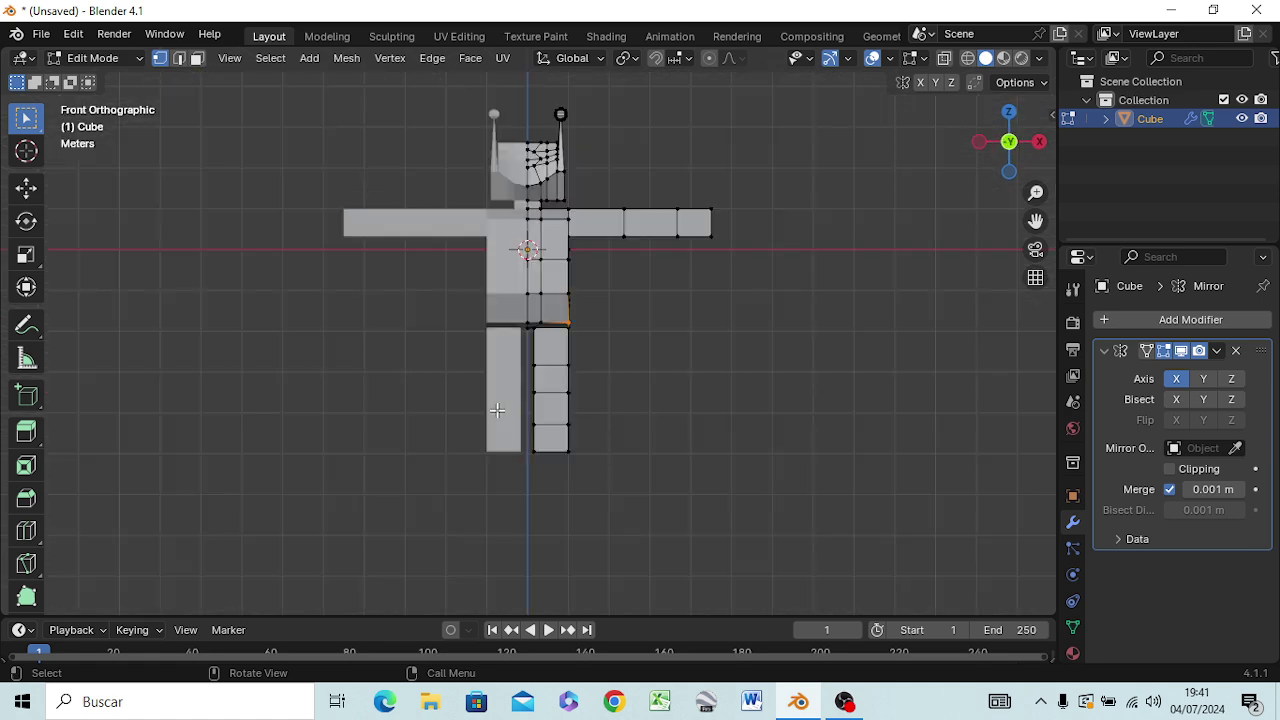
{"action": "key", "text": "g"}
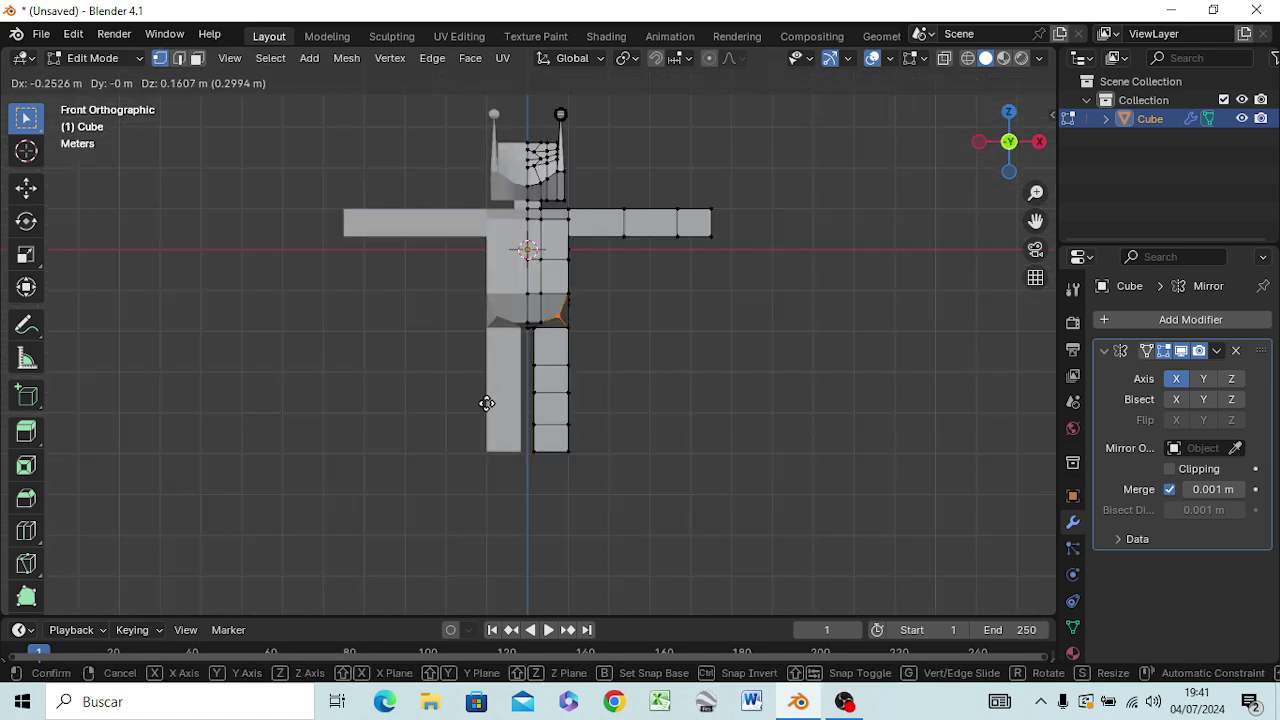
{"action": "left_click", "coordinate": [486, 403]}
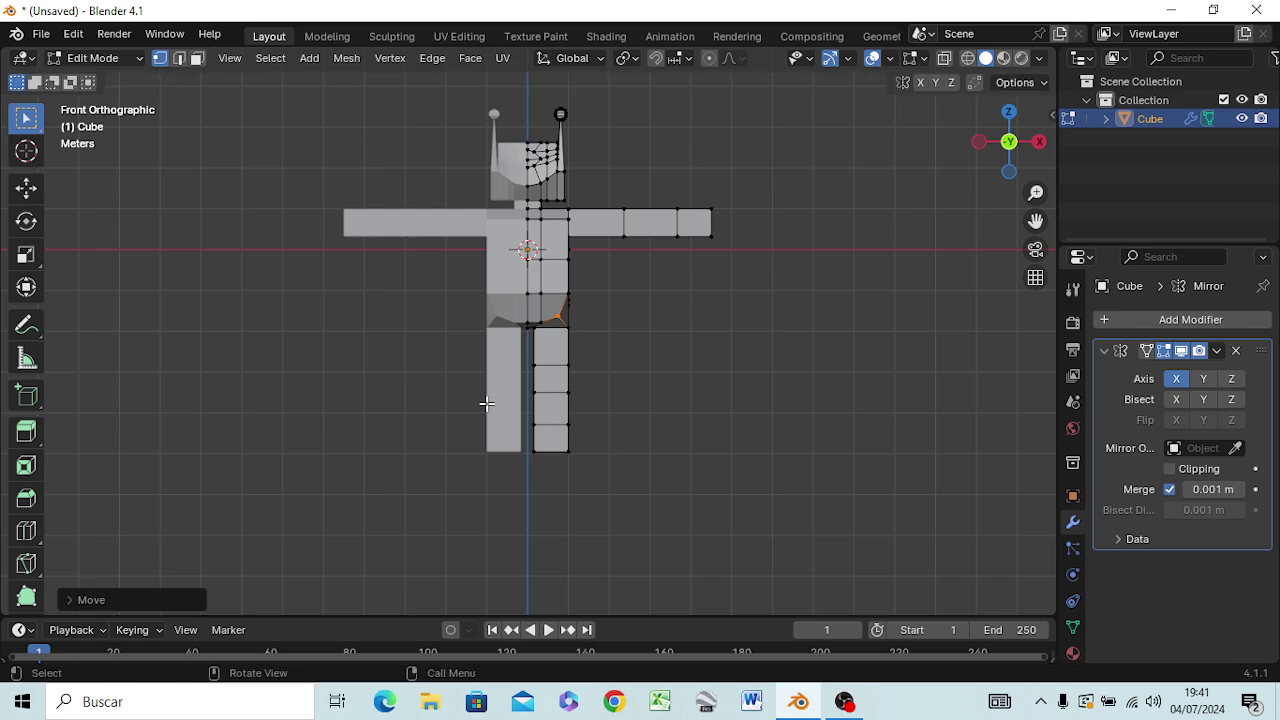
{"action": "mouse_move", "coordinate": [617, 420]}
{"action": "middle_mouse_down"}
{"action": "mouse_move", "coordinate": [455, 443]}
{"action": "mouse_move", "coordinate": [408, 434]}
{"action": "mouse_move", "coordinate": [446, 446]}
{"action": "mouse_move", "coordinate": [608, 434]}
{"action": "mouse_move", "coordinate": [646, 440]}
{"action": "mouse_move", "coordinate": [654, 466]}
{"action": "mouse_move", "coordinate": [619, 431]}
{"action": "middle_mouse_up"}
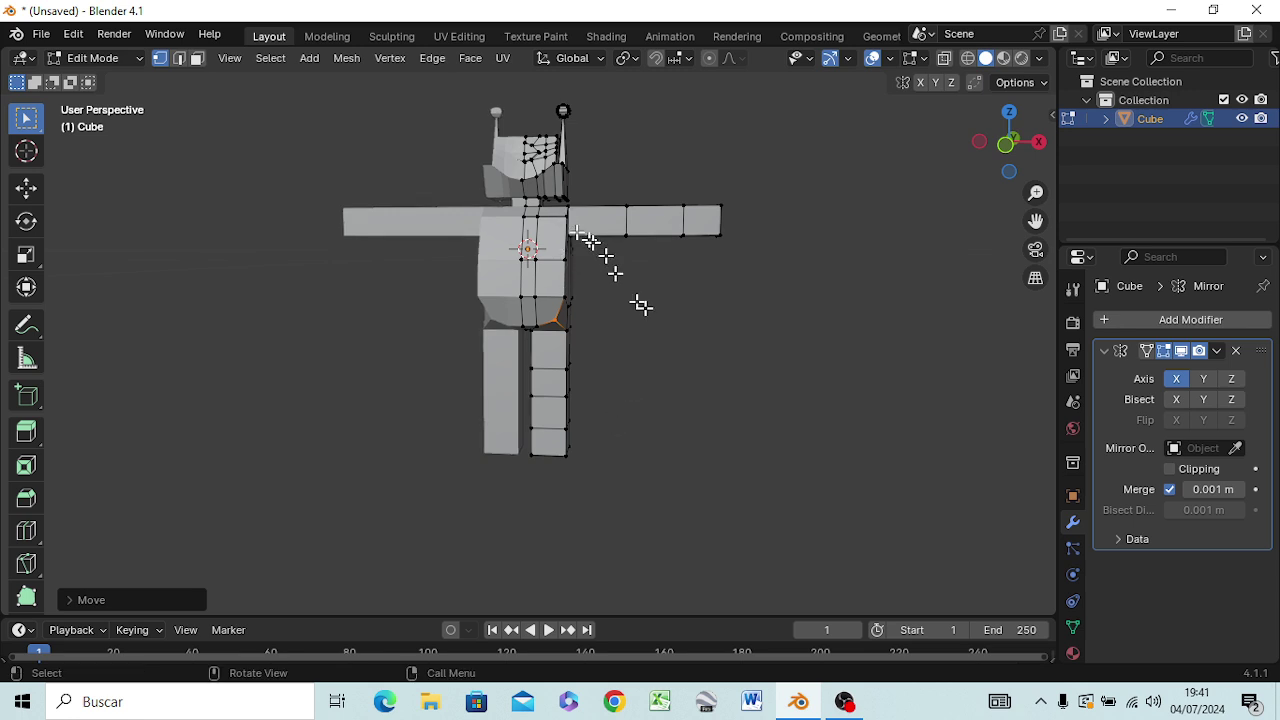
- Select the shoulder edge where the arm meets the torso, move it, then undo the move
{"action": "mouse_move", "coordinate": [643, 300]}
{"action": "middle_mouse_down"}
{"action": "mouse_move", "coordinate": [680, 357]}
{"action": "mouse_move", "coordinate": [683, 400]}
{"action": "mouse_move", "coordinate": [612, 275]}
{"action": "middle_mouse_up"}
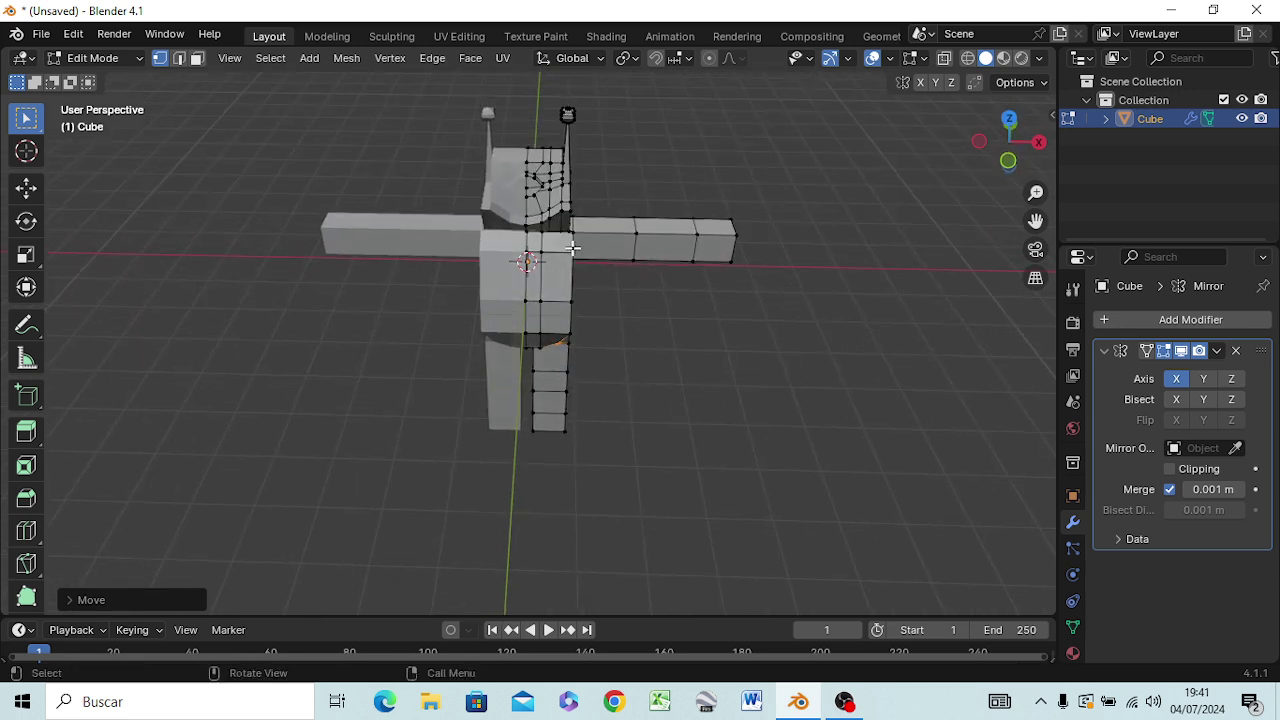
{"action": "mouse_move", "coordinate": [660, 354]}
{"action": "middle_mouse_down"}
{"action": "mouse_move", "coordinate": [651, 397]}
{"action": "mouse_move", "coordinate": [603, 377]}
{"action": "mouse_move", "coordinate": [578, 283]}
{"action": "middle_mouse_up"}
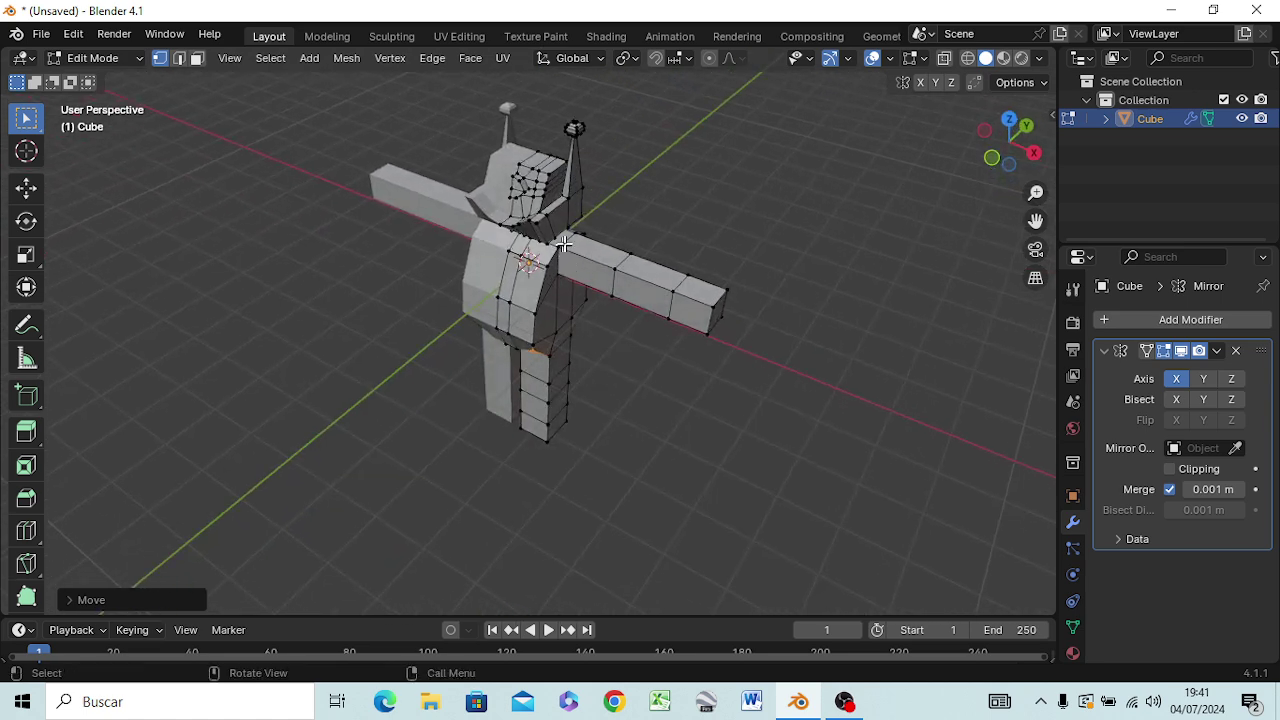
{"action": "key", "text": "b"}
{"action": "left_click_drag", "start_coordinate": [556, 257], "coordinate": [551, 300]}
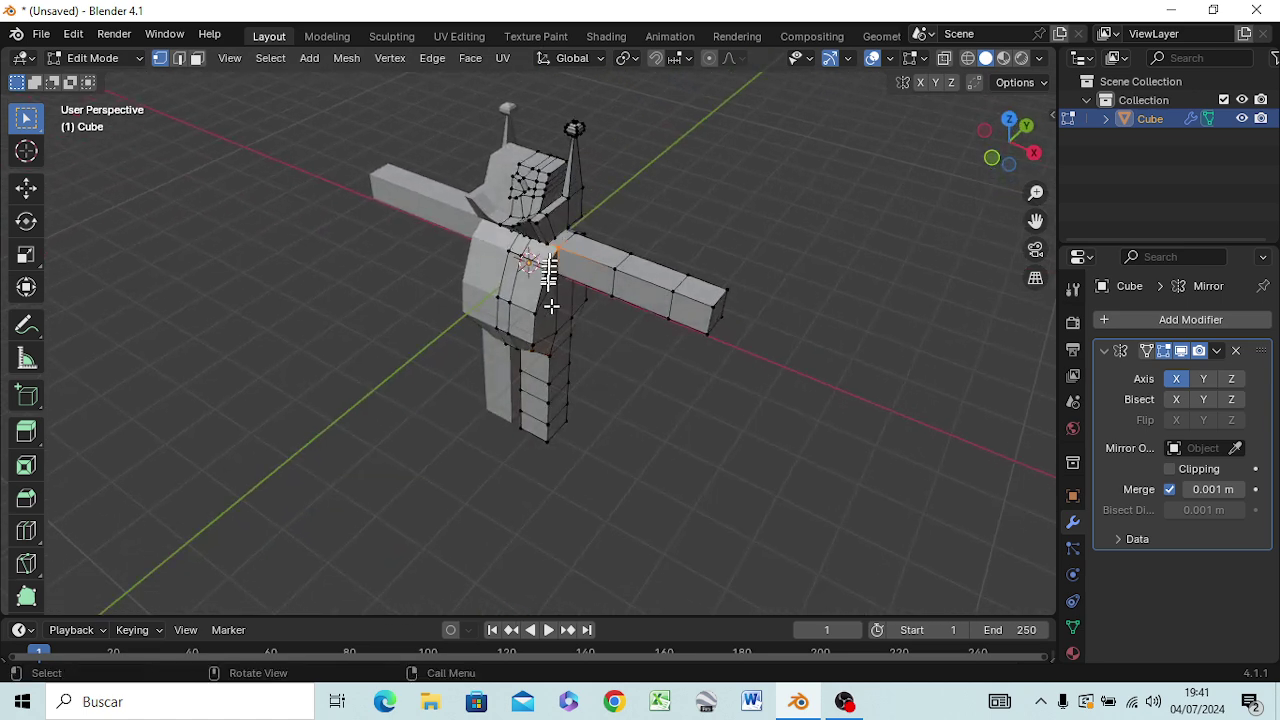
{"action": "key", "text": "g"}
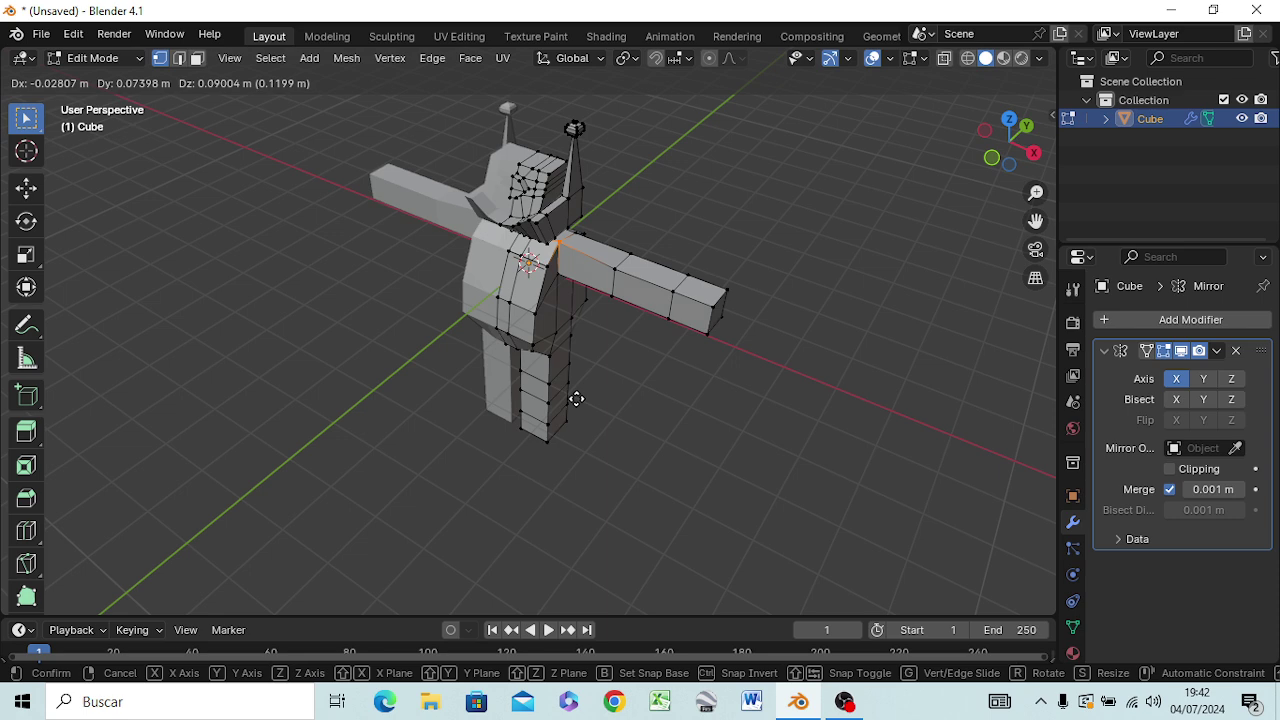
{"action": "left_click", "coordinate": [576, 398]}
{"action": "mouse_move", "coordinate": [609, 471]}
{"action": "middle_mouse_down"}
{"action": "mouse_move", "coordinate": [651, 500]}
{"action": "mouse_move", "coordinate": [683, 421]}
{"action": "mouse_move", "coordinate": [686, 434]}
{"action": "mouse_move", "coordinate": [714, 420]}
{"action": "middle_mouse_up"}
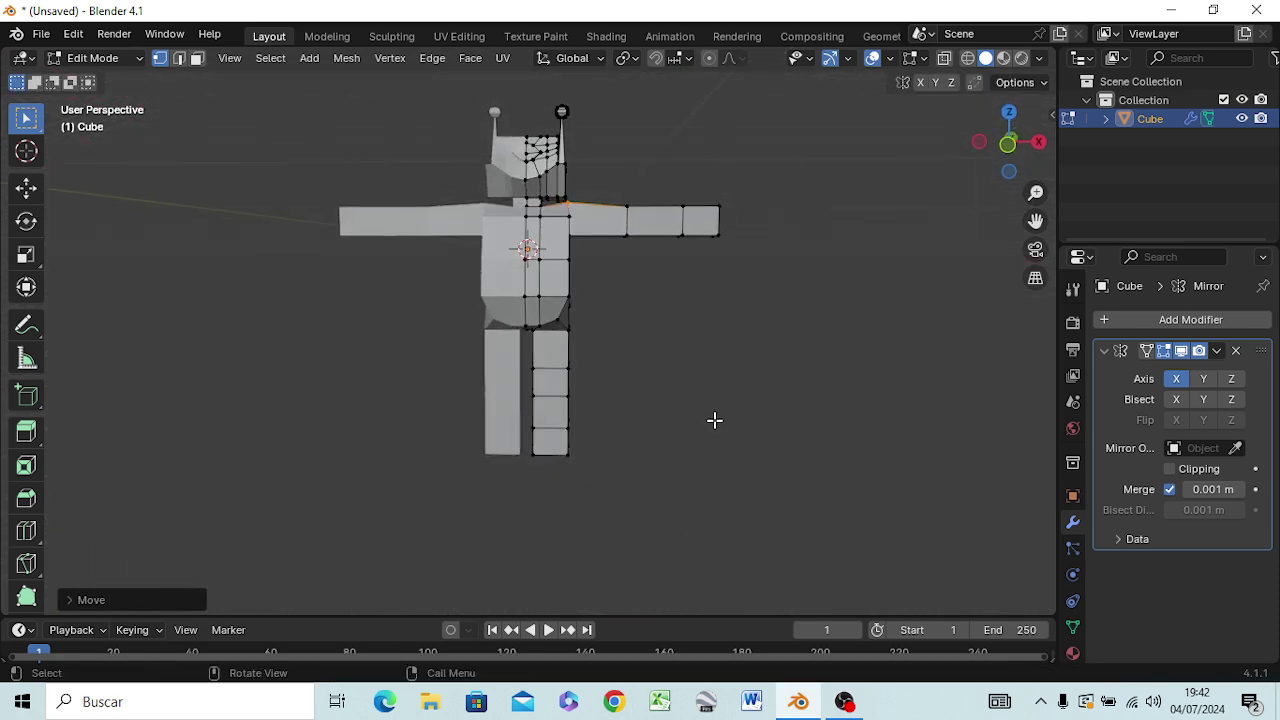
{"action": "key", "text": "ctrl+z"}
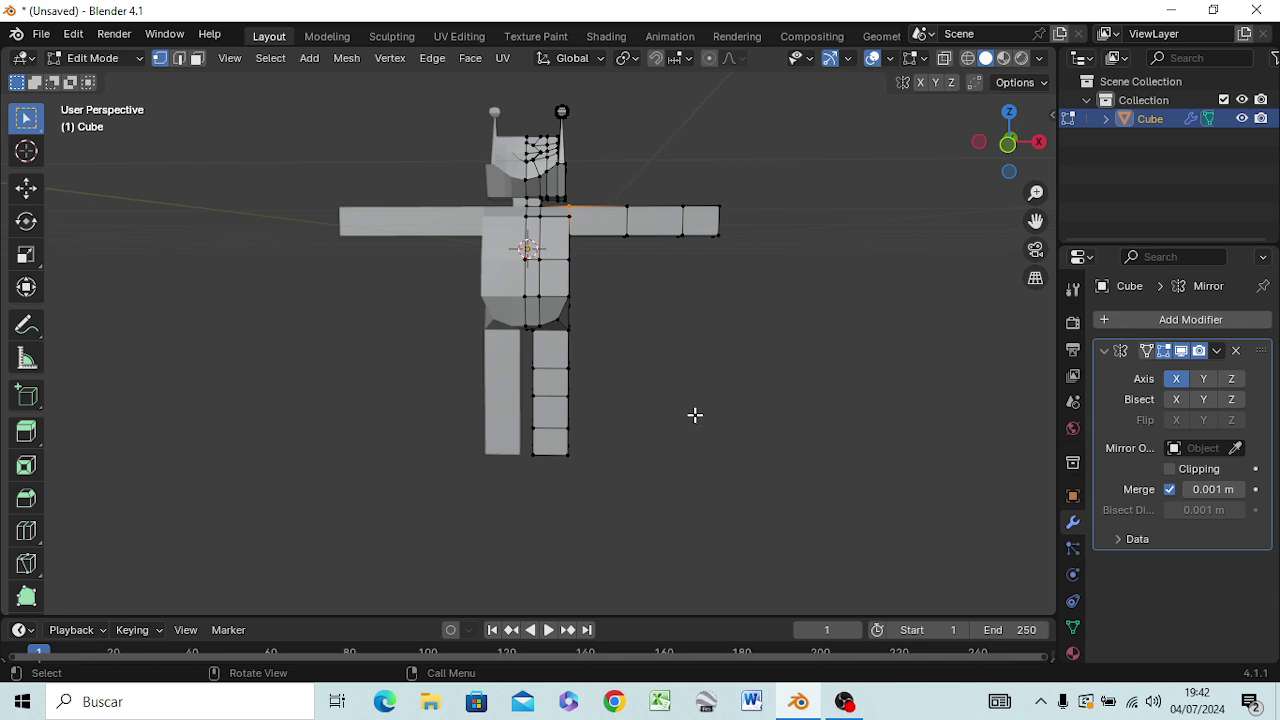
- Move the shoulder edge again to give the shoulder a slope
{"action": "key", "text": "g"}
{"action": "right_click", "coordinate": [569, 222]}
{"action": "key", "text": "g"}
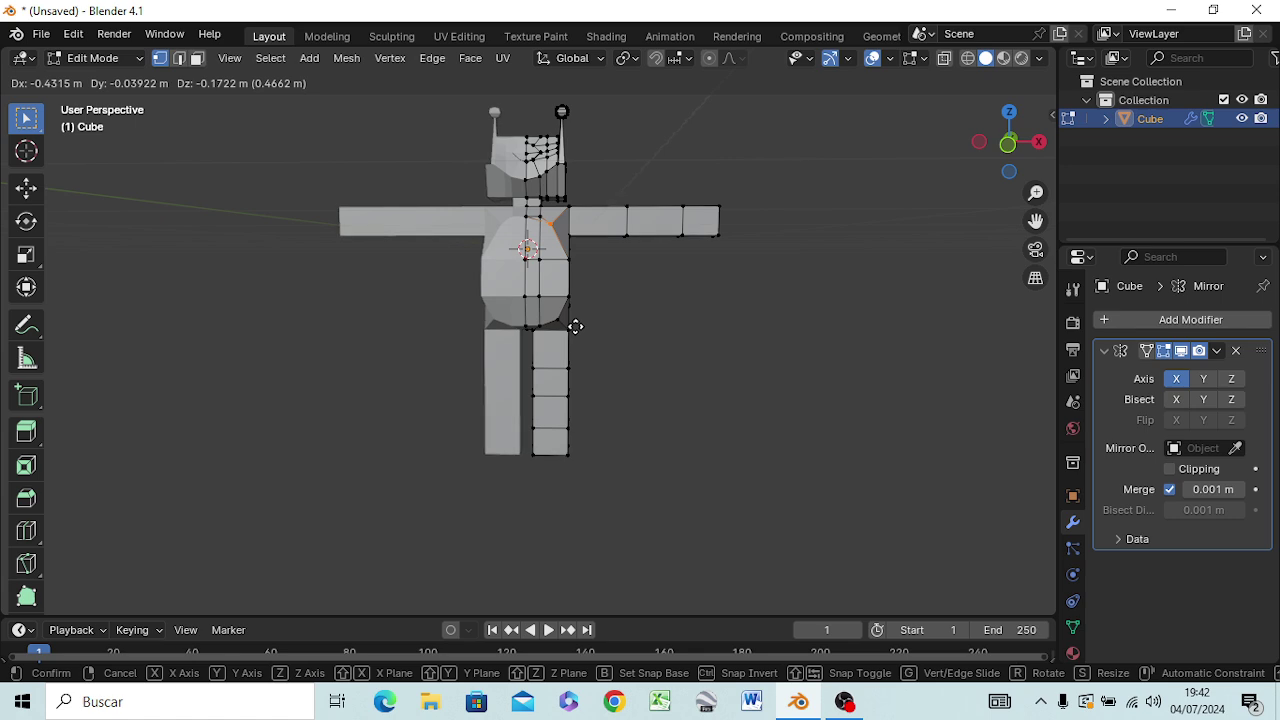
{"action": "left_click", "coordinate": [575, 326]}
{"action": "mouse_move", "coordinate": [640, 358]}
{"action": "middle_mouse_down"}
{"action": "mouse_move", "coordinate": [511, 444]}
{"action": "mouse_move", "coordinate": [460, 437]}
{"action": "mouse_move", "coordinate": [552, 346]}
{"action": "mouse_move", "coordinate": [594, 371]}
{"action": "mouse_move", "coordinate": [549, 386]}
{"action": "mouse_move", "coordinate": [466, 374]}
{"action": "mouse_move", "coordinate": [486, 360]}
{"action": "mouse_move", "coordinate": [637, 369]}
{"action": "middle_mouse_up"}
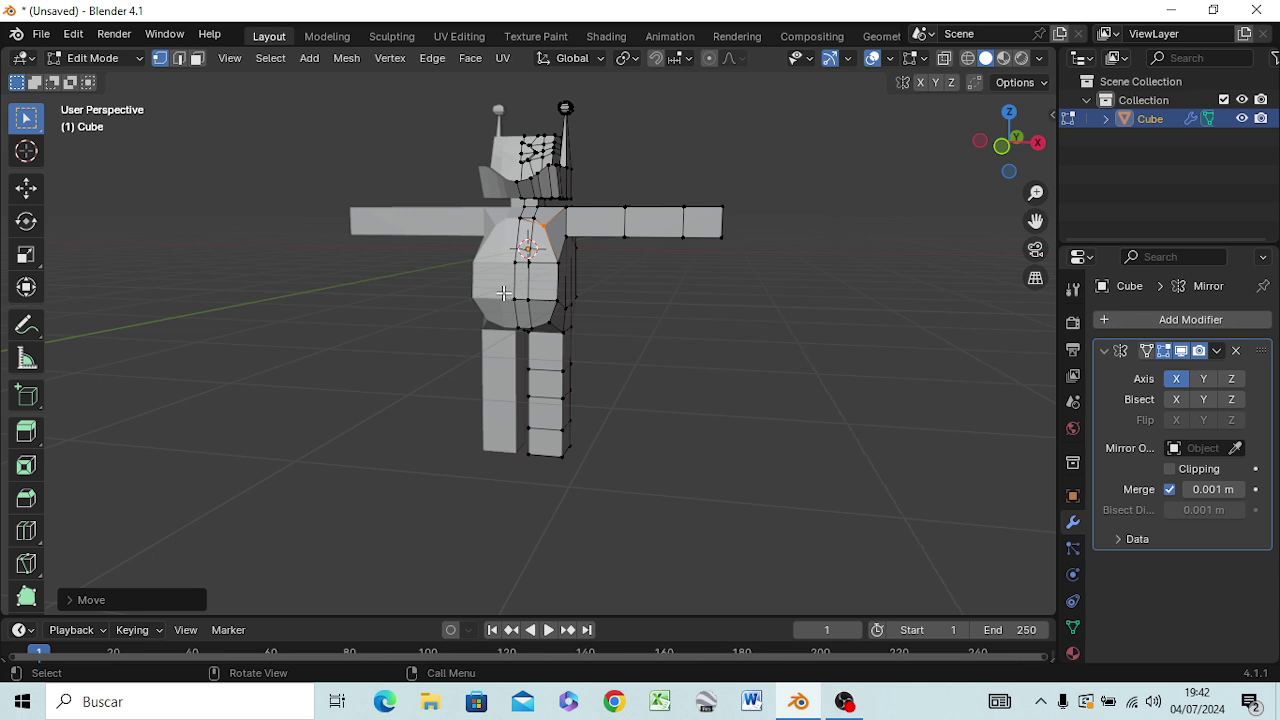
- Shift the lower torso hip vertices about 0.16 m along −Y to taper the waist
{"action": "left_click", "coordinate": [503, 293]}
{"action": "key", "text": "g"}
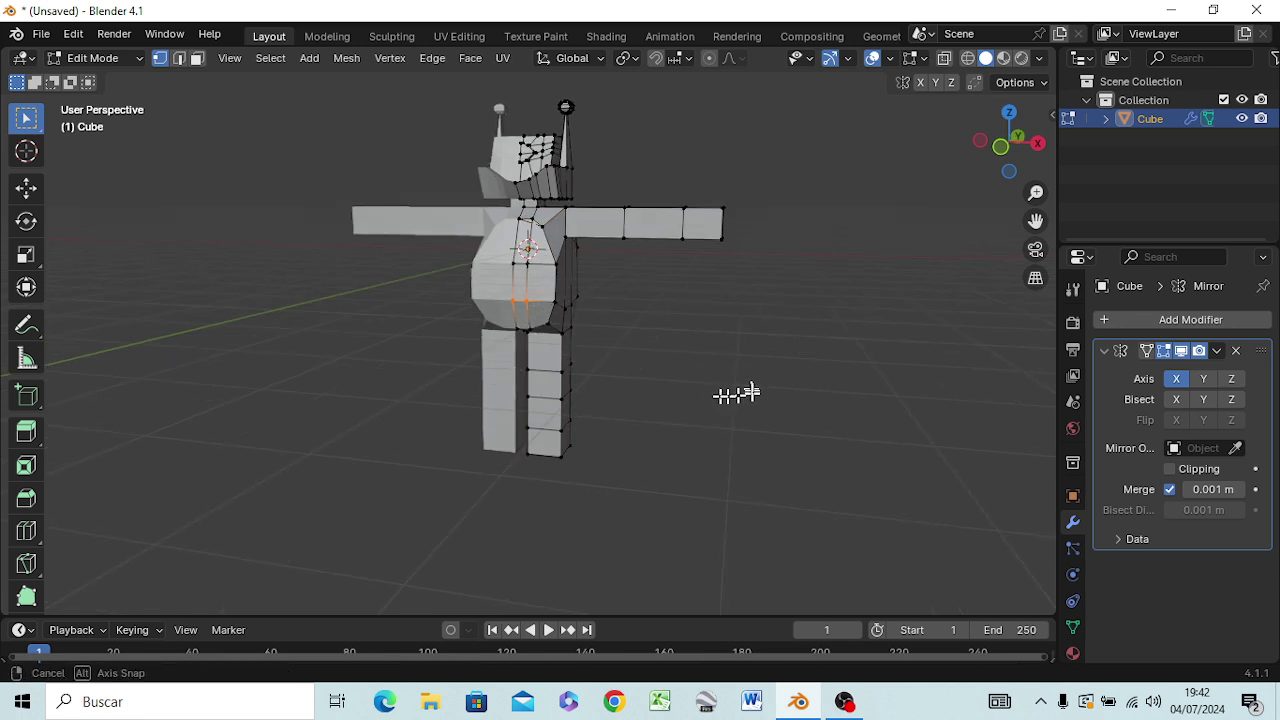
{"action": "middle_click_drag", "start_coordinate": [736, 395], "coordinate": [584, 388]}
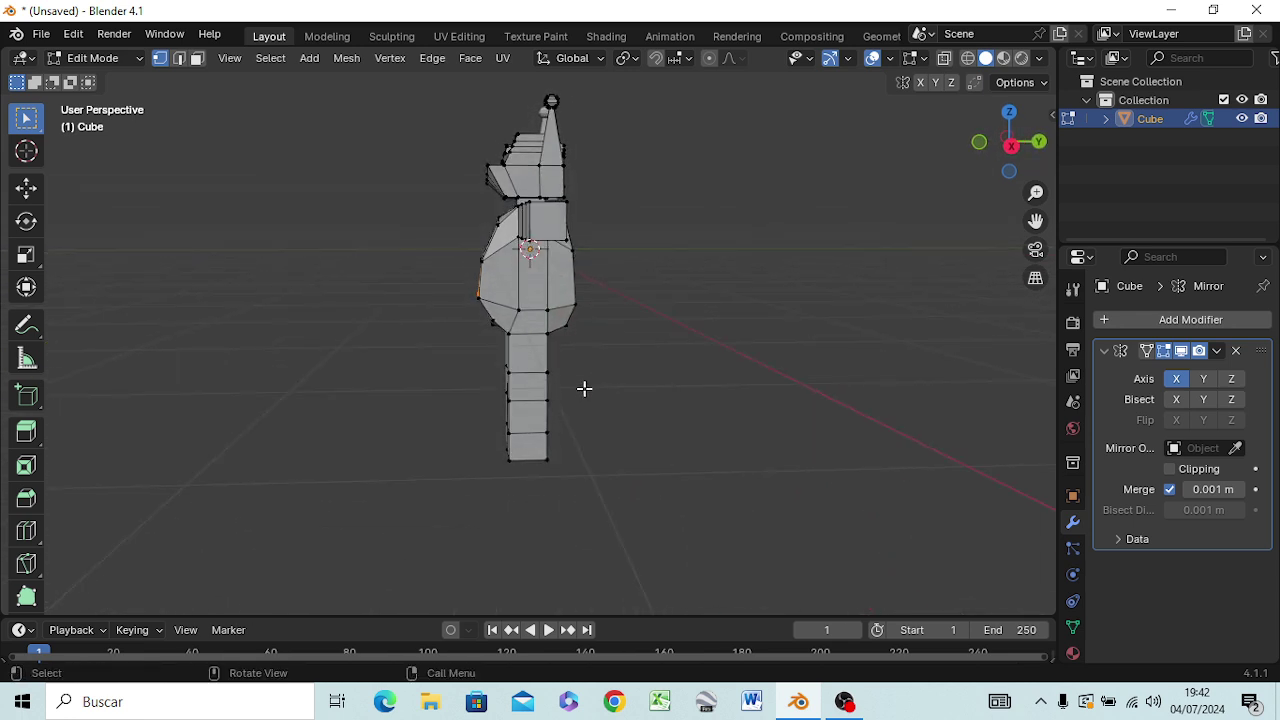
{"action": "key", "text": "g"}
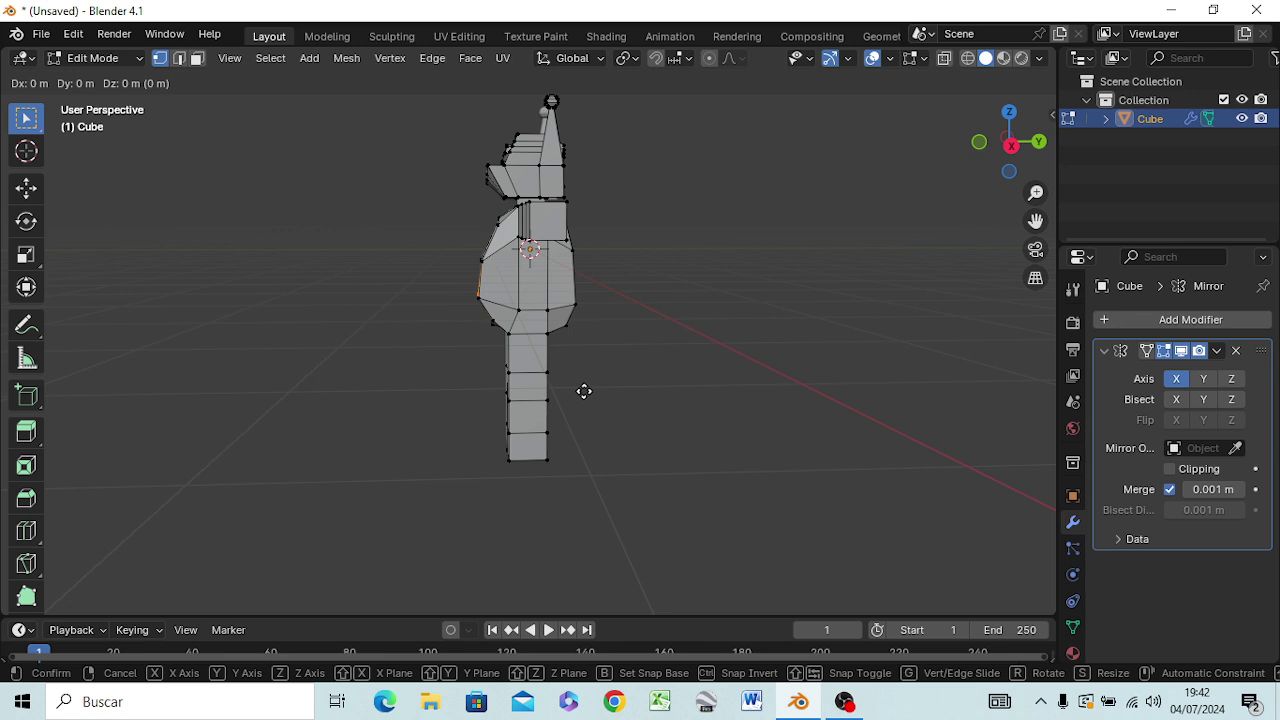
{"action": "key", "text": "y"}
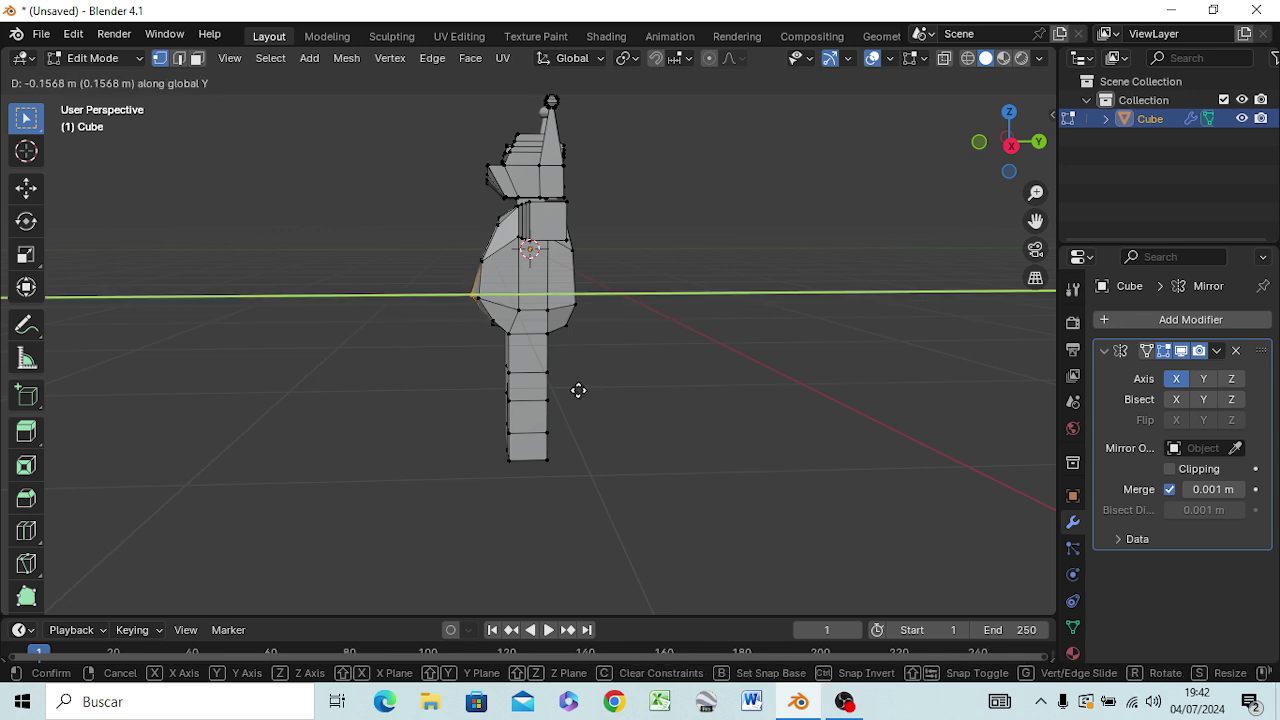
{"action": "left_click", "coordinate": [580, 390]}
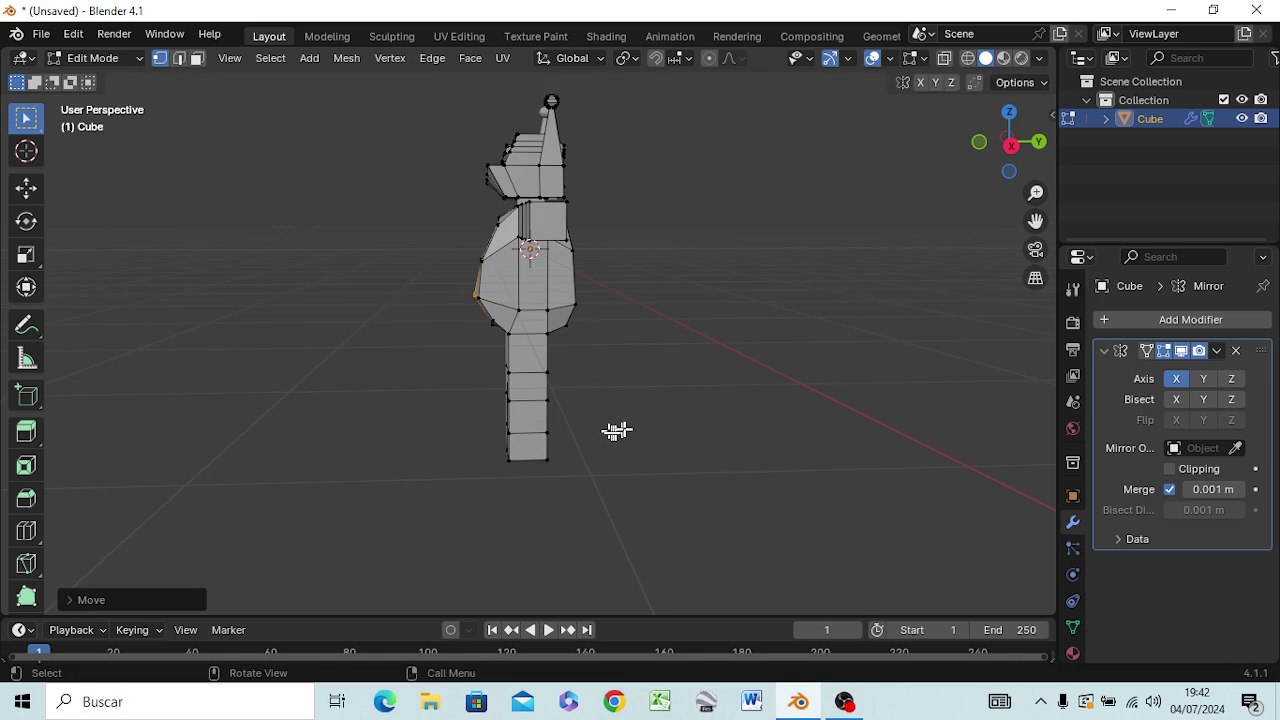
{"action": "mouse_move", "coordinate": [643, 426]}
{"action": "middle_mouse_down"}
{"action": "mouse_move", "coordinate": [805, 399]}
{"action": "mouse_move", "coordinate": [794, 457]}
{"action": "mouse_move", "coordinate": [870, 490]}
{"action": "mouse_move", "coordinate": [971, 423]}
{"action": "mouse_move", "coordinate": [660, 388]}
{"action": "mouse_move", "coordinate": [634, 480]}
{"action": "mouse_move", "coordinate": [817, 423]}
{"action": "mouse_move", "coordinate": [720, 406]}
{"action": "mouse_move", "coordinate": [668, 371]}
{"action": "middle_mouse_up"}
- Select the vertical shoulder loop and two edge loops along the arm
{"action": "scroll", "coordinate": [514, 320], "scroll_direction": "up", "scroll_amount": 3}
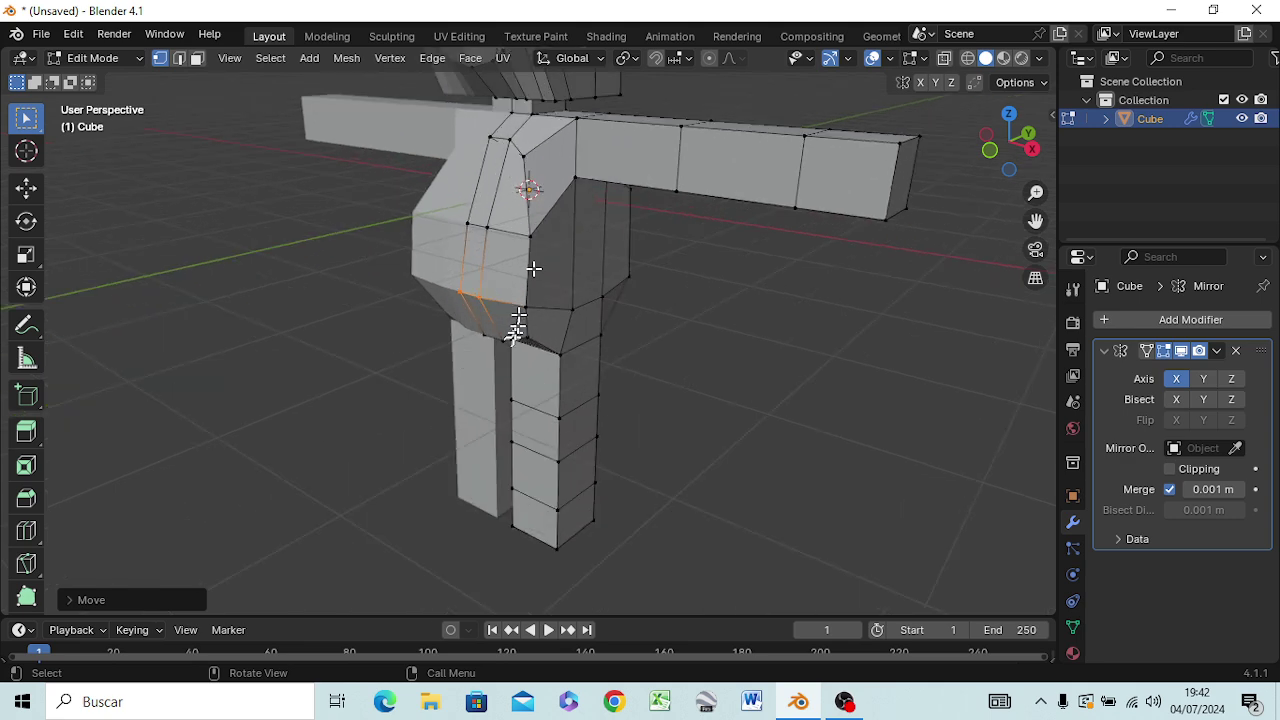
{"action": "scroll", "coordinate": [692, 274], "scroll_direction": "up", "scroll_amount": 1}
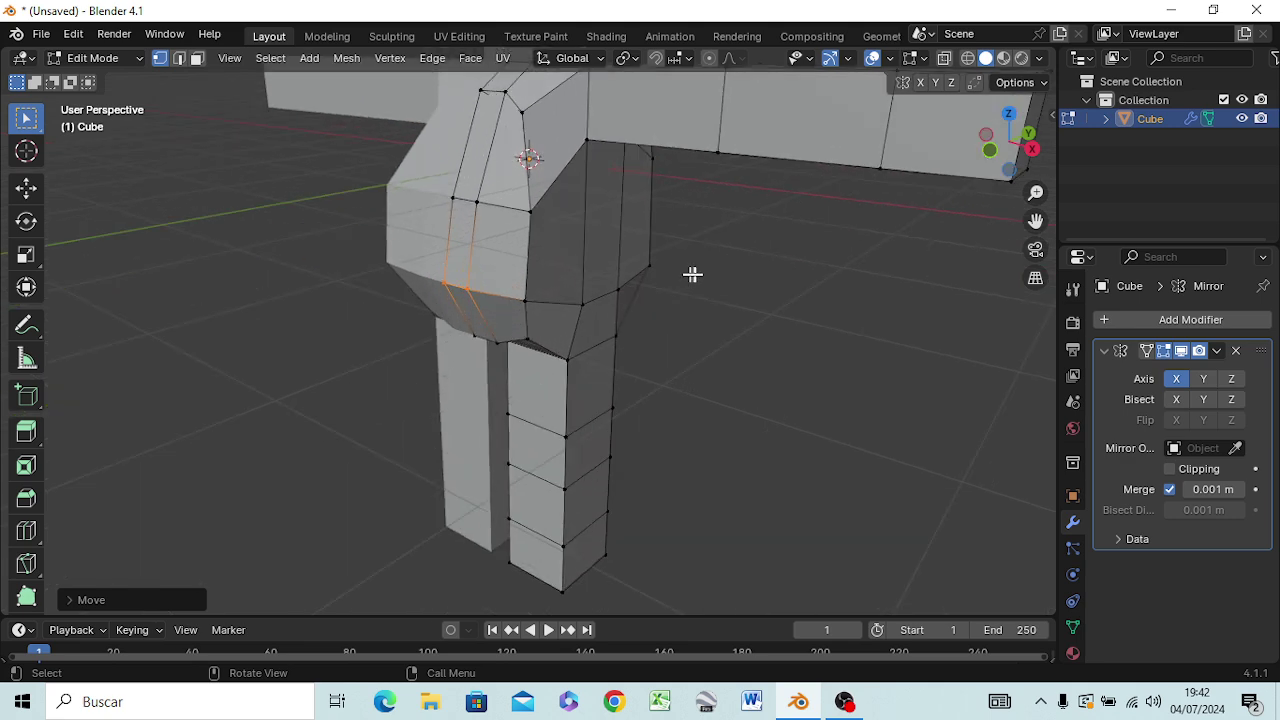
{"action": "scroll", "coordinate": [710, 267], "scroll_direction": "down", "scroll_amount": 1}
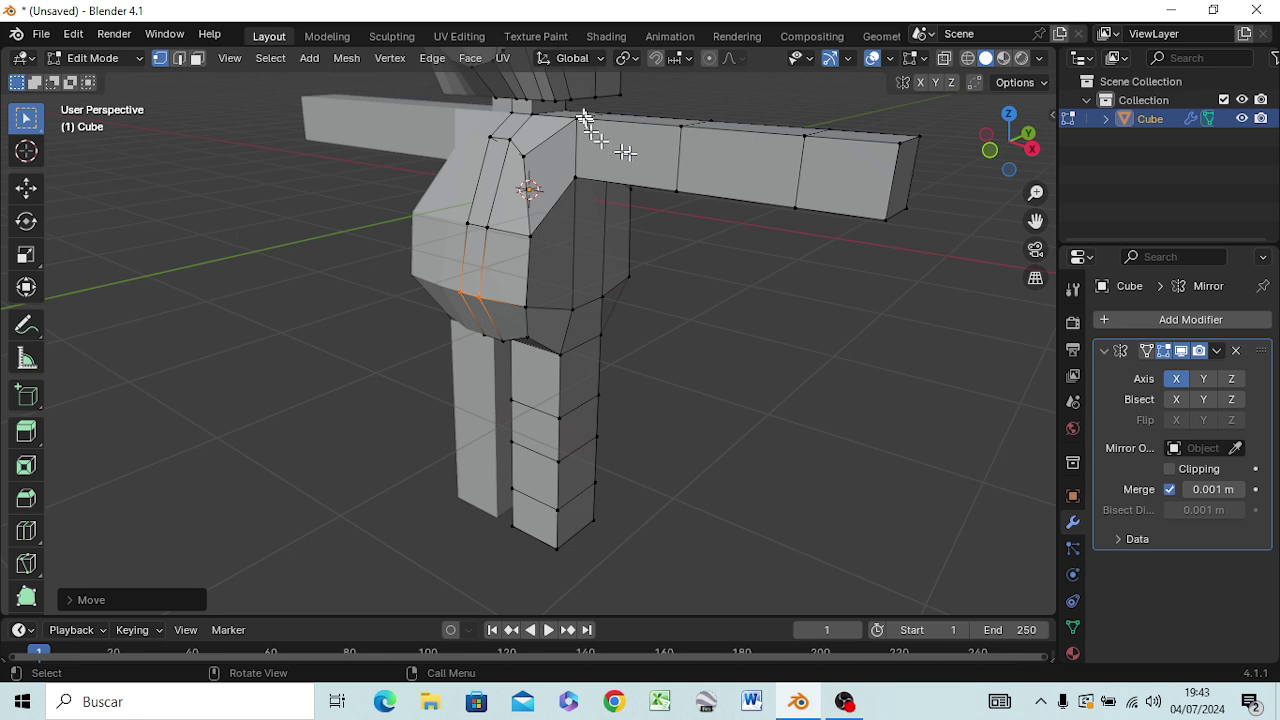
{"action": "left_click", "coordinate": [575, 140], "text": "alt"}
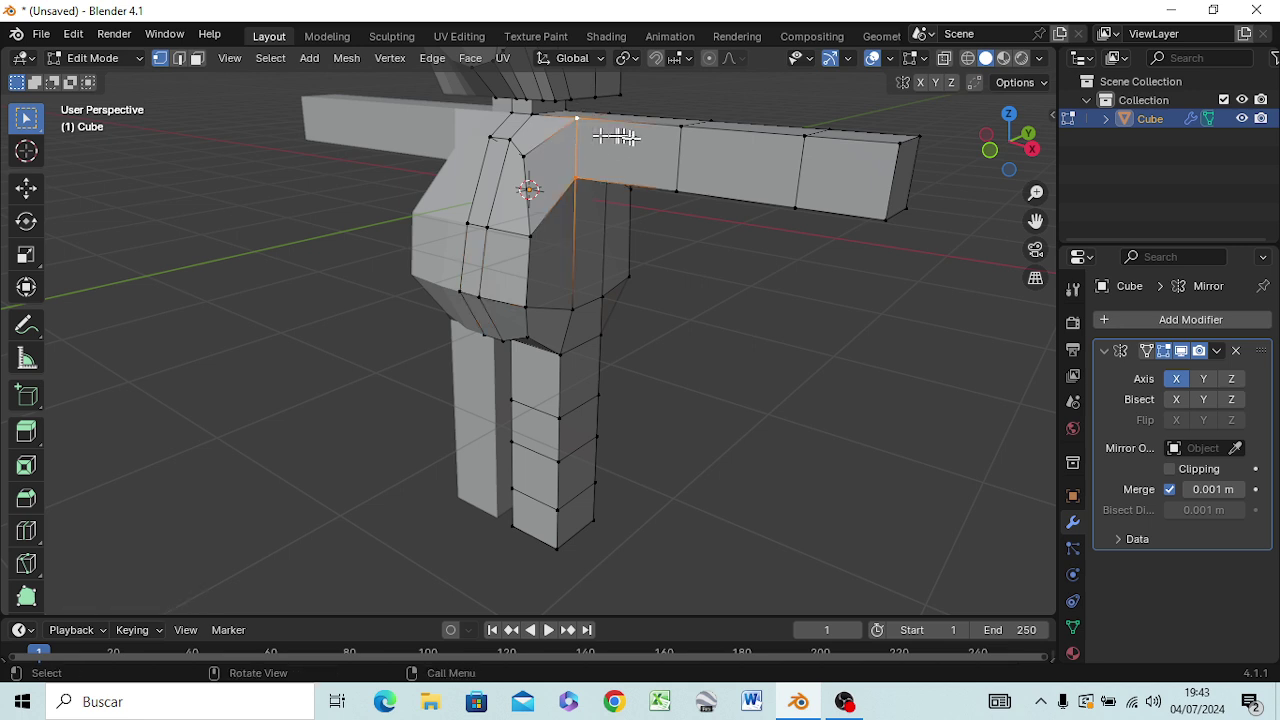
{"action": "left_click", "coordinate": [695, 121], "text": "alt"}
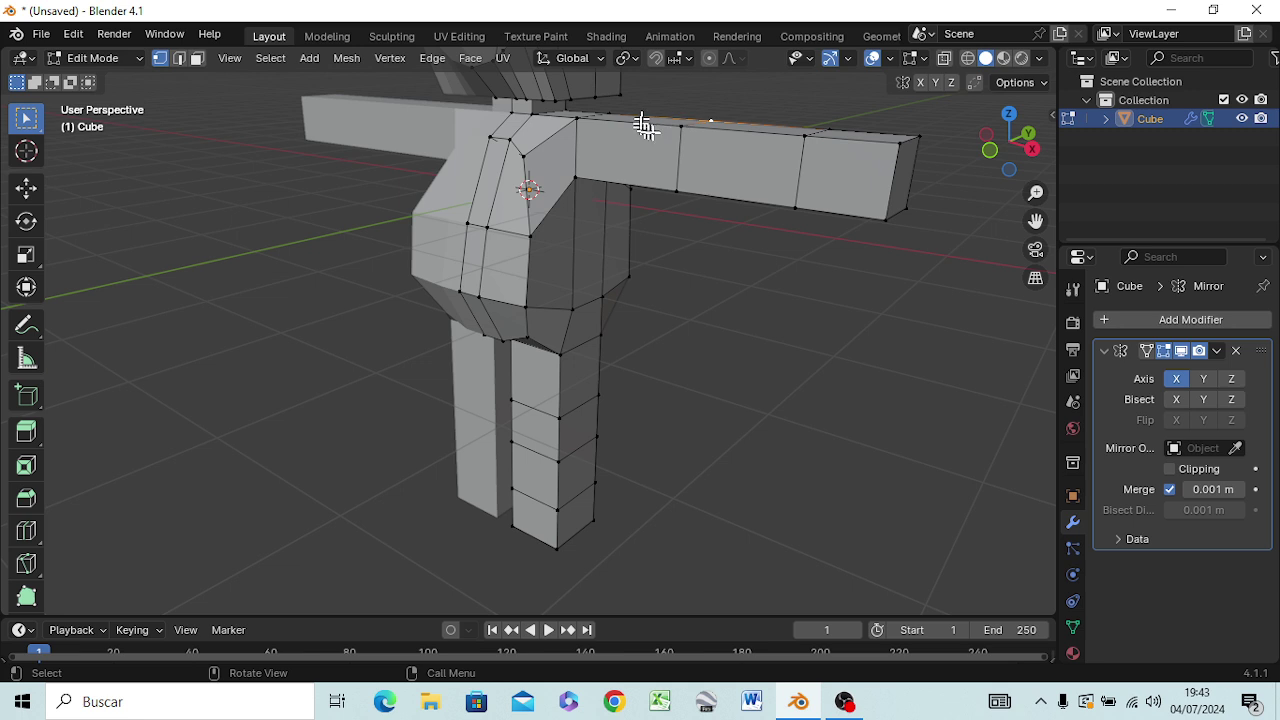
{"action": "left_click", "coordinate": [680, 137], "text": "alt"}
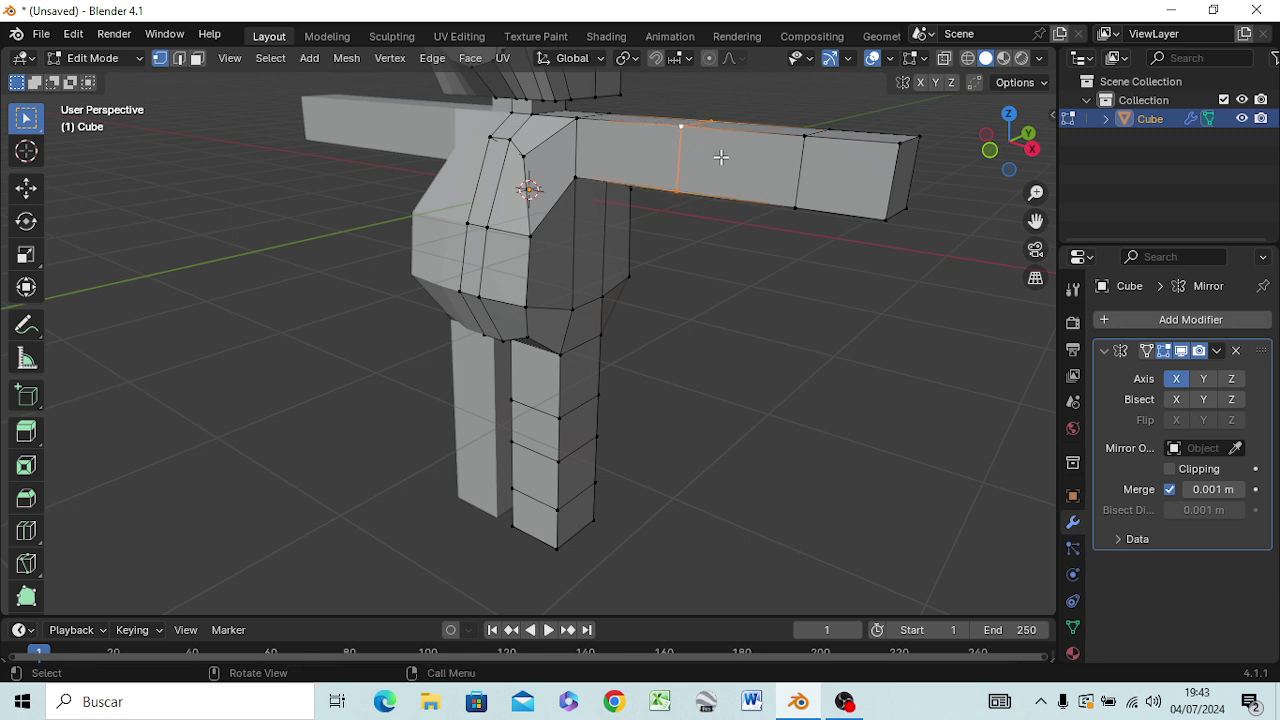
- Display the mesh in wireframe shading and clear the selection
{"action": "key", "text": "z"}
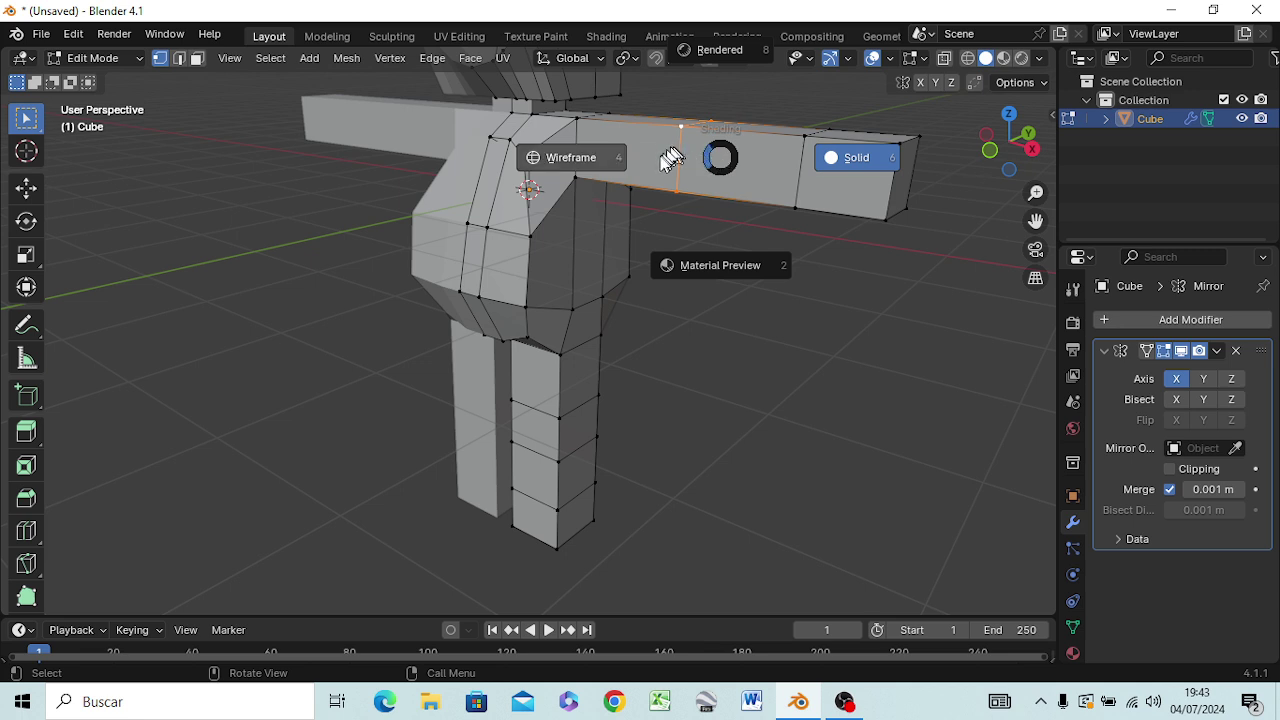
{"action": "left_click", "coordinate": [596, 161]}
{"action": "left_click", "coordinate": [750, 289]}
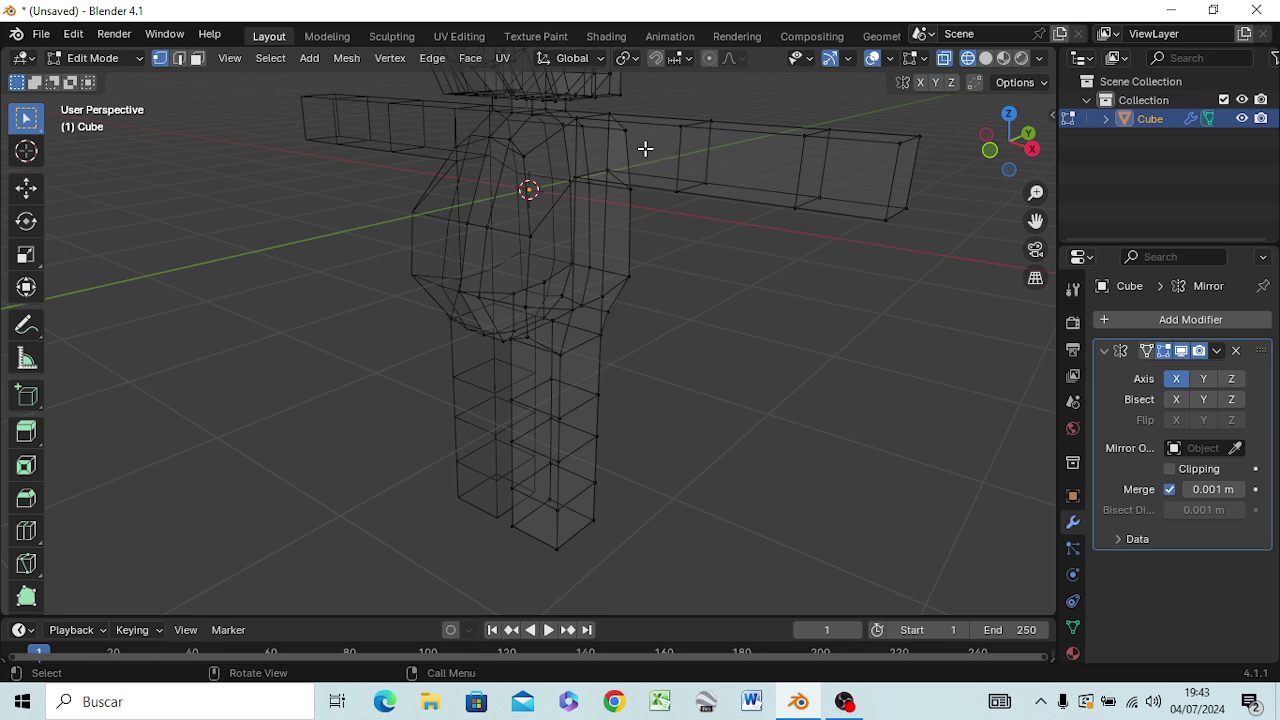
- Cut a new edge loop across the upper arm right next to the shoulder
{"action": "key", "text": "ctrl+r"}
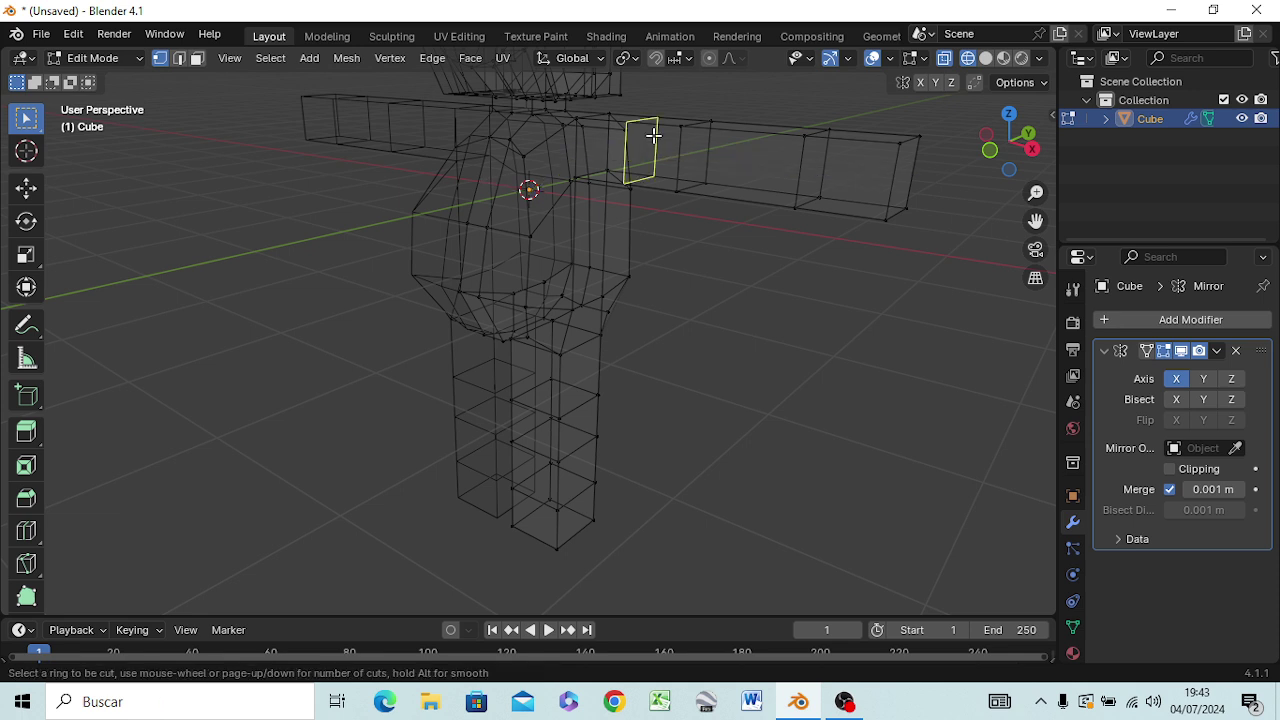
{"action": "left_click", "coordinate": [653, 134]}
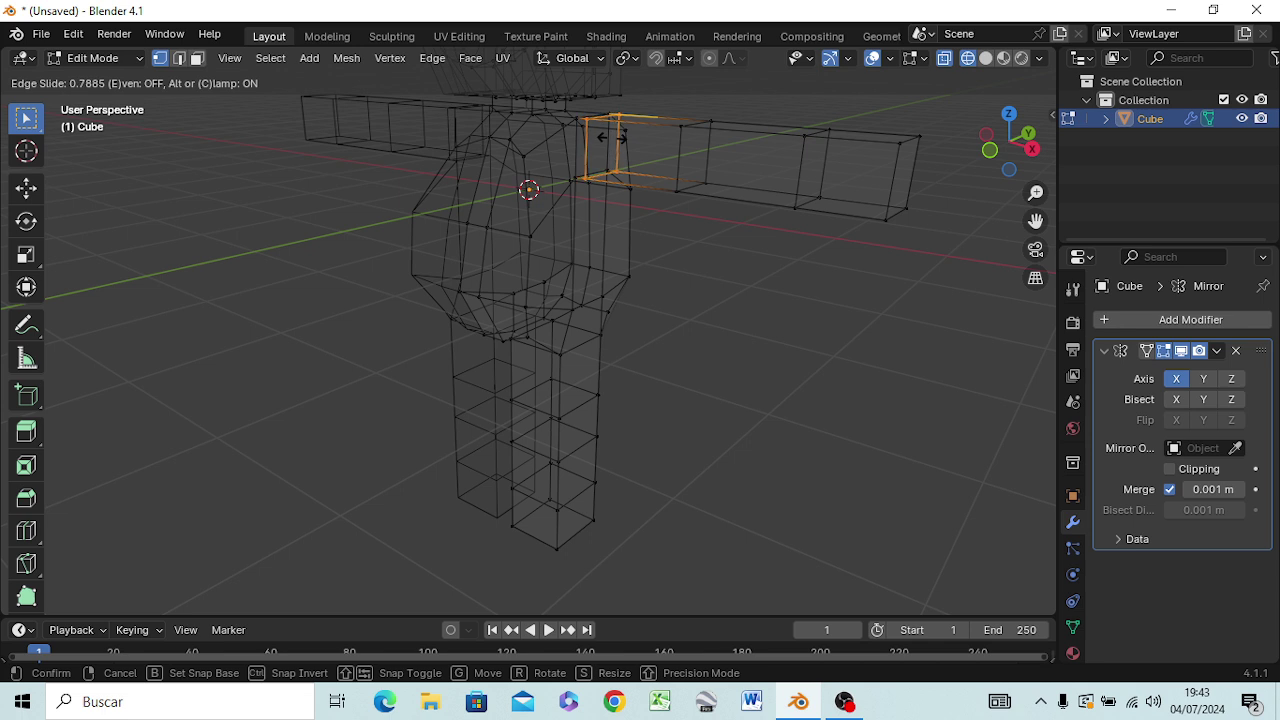
{"action": "left_click", "coordinate": [610, 138]}
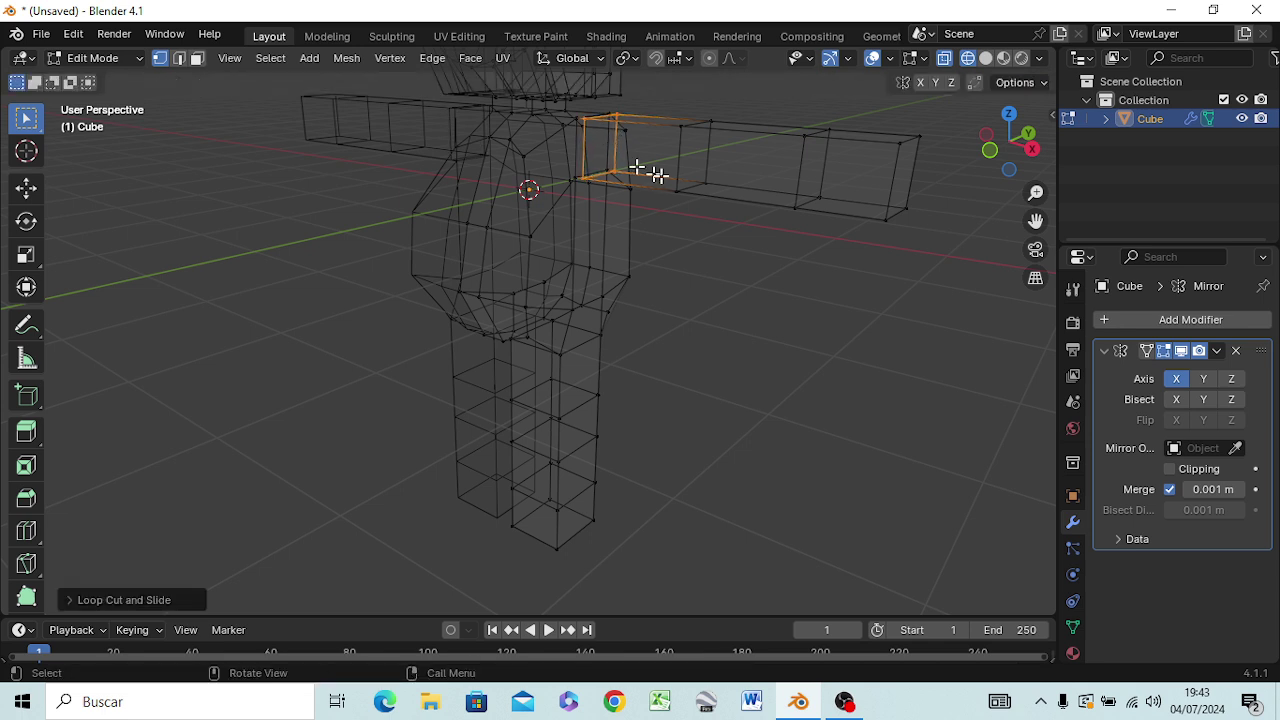
{"action": "key", "text": "alt"}
{"action": "left_click", "coordinate": [672, 284]}
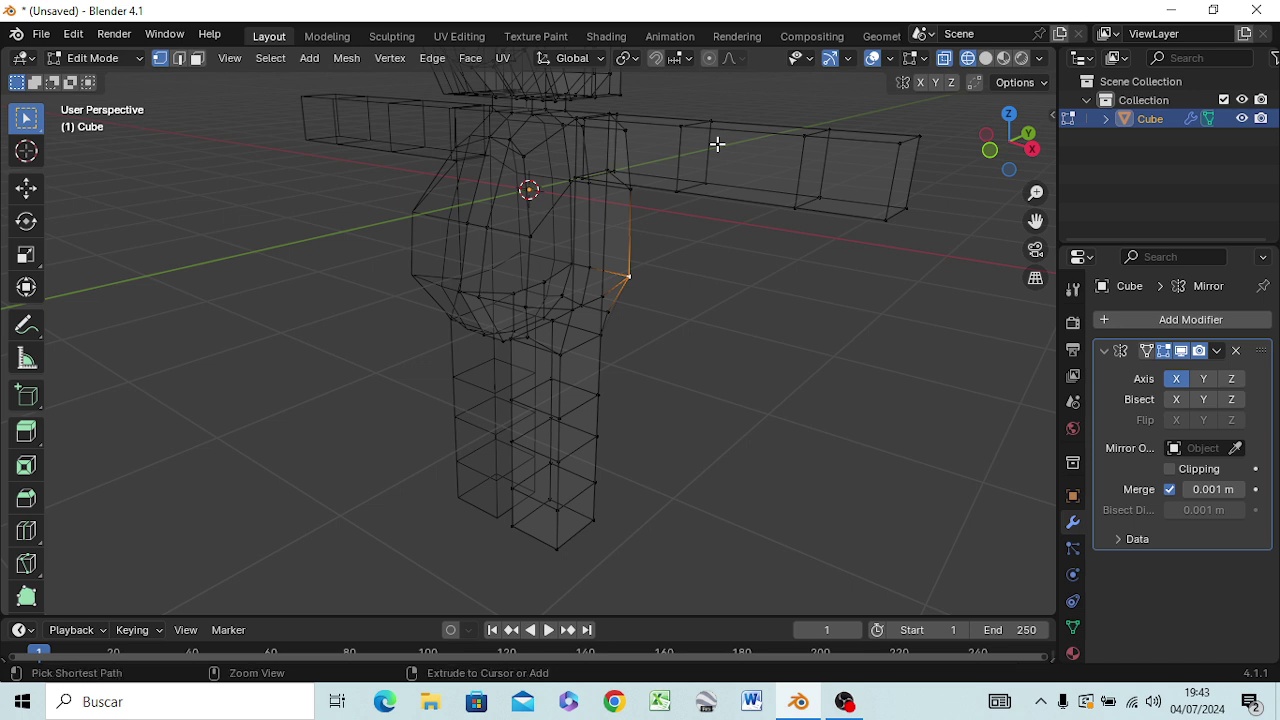
- Undo an accidental lengthwise loop cut along the arm
{"action": "key", "text": "ctrl+r"}
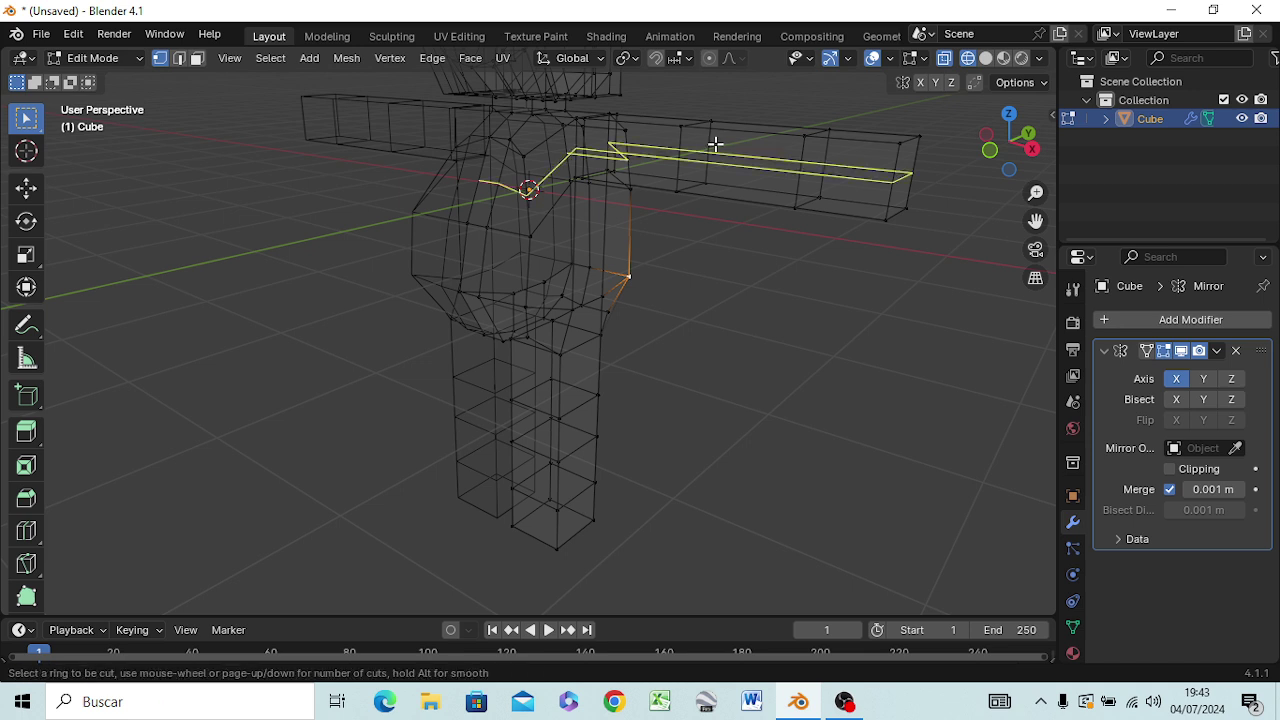
{"action": "left_click", "coordinate": [715, 133]}
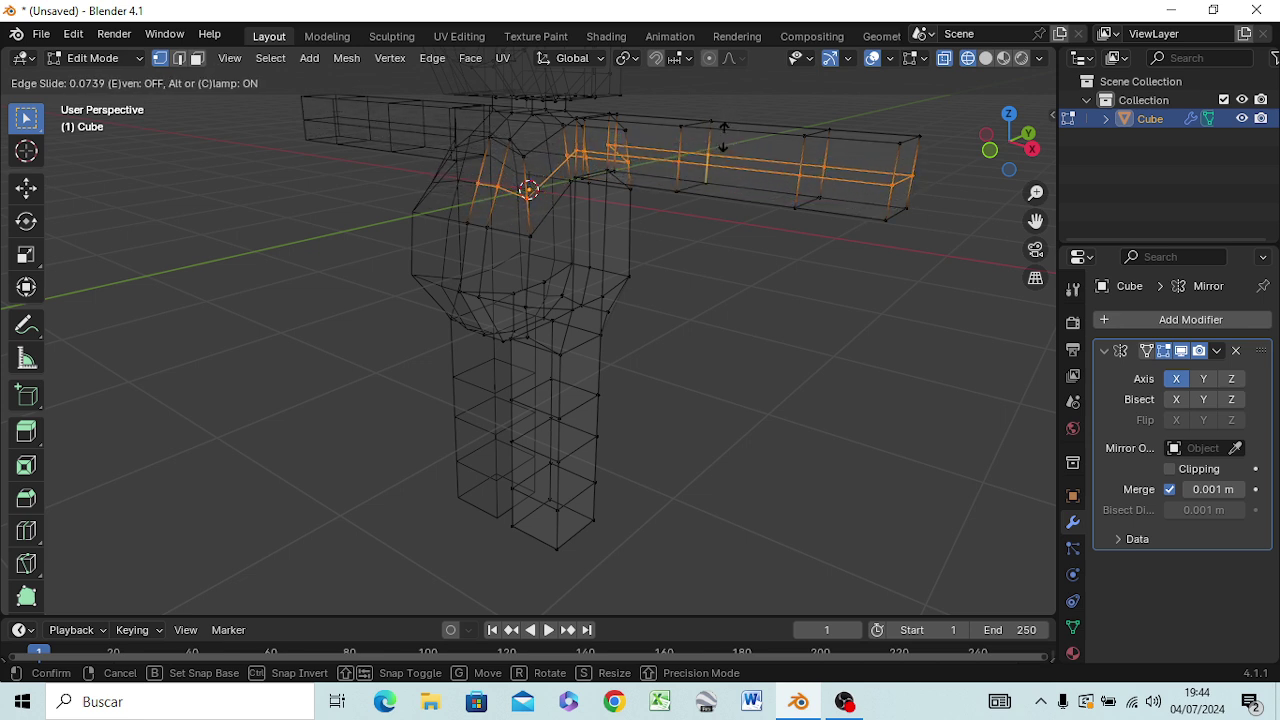
{"action": "left_click", "coordinate": [726, 130]}
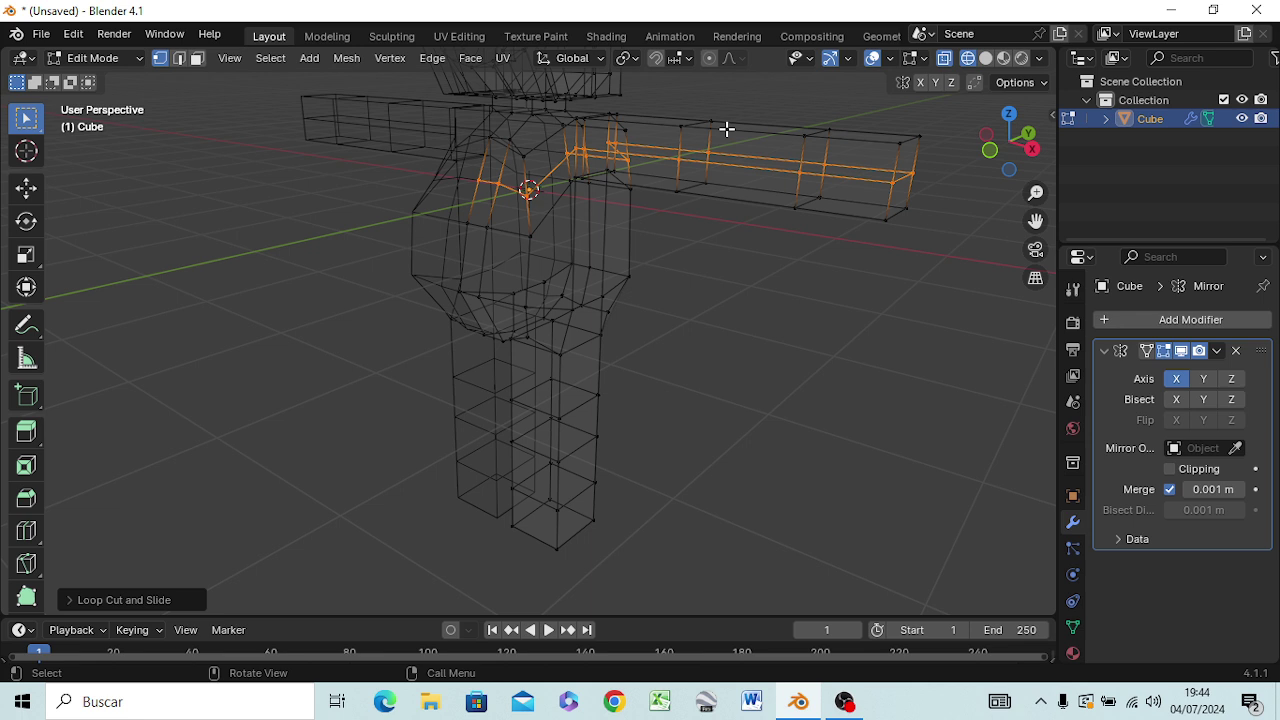
{"action": "right_click", "coordinate": [726, 130]}
{"action": "left_click", "coordinate": [890, 128]}
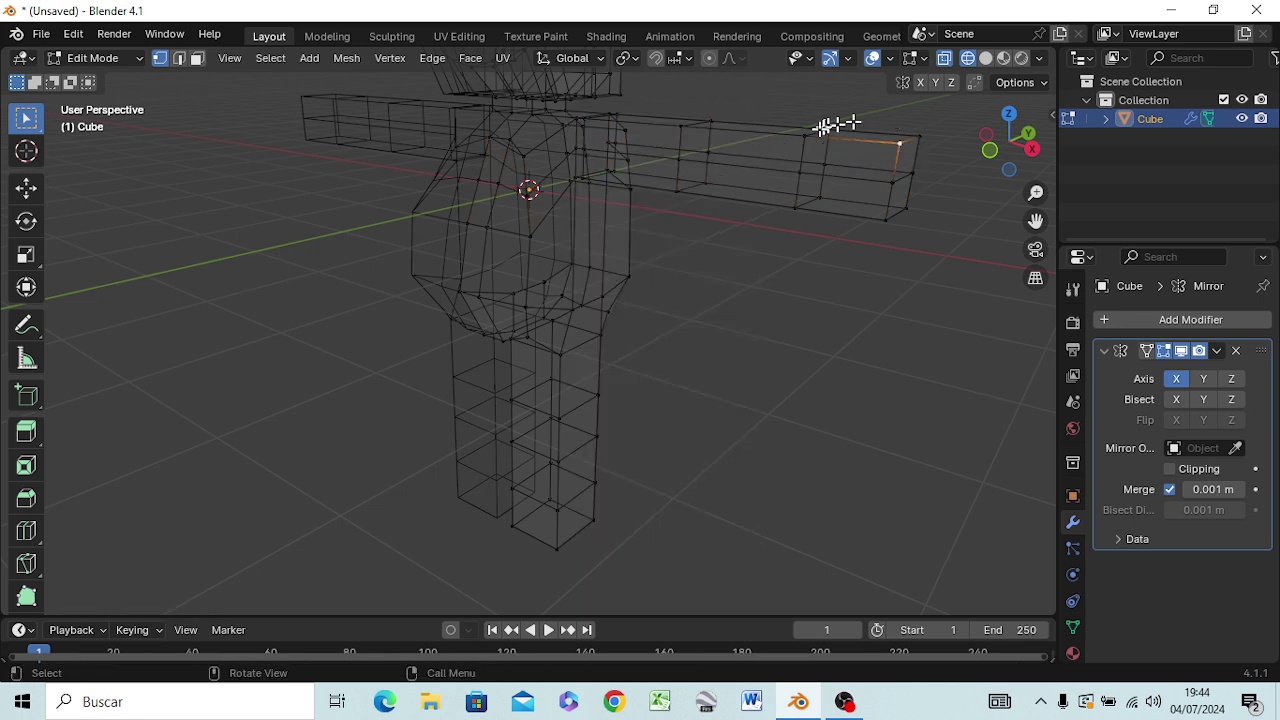
{"action": "right_click", "coordinate": [765, 192]}
{"action": "left_click", "coordinate": [861, 235]}
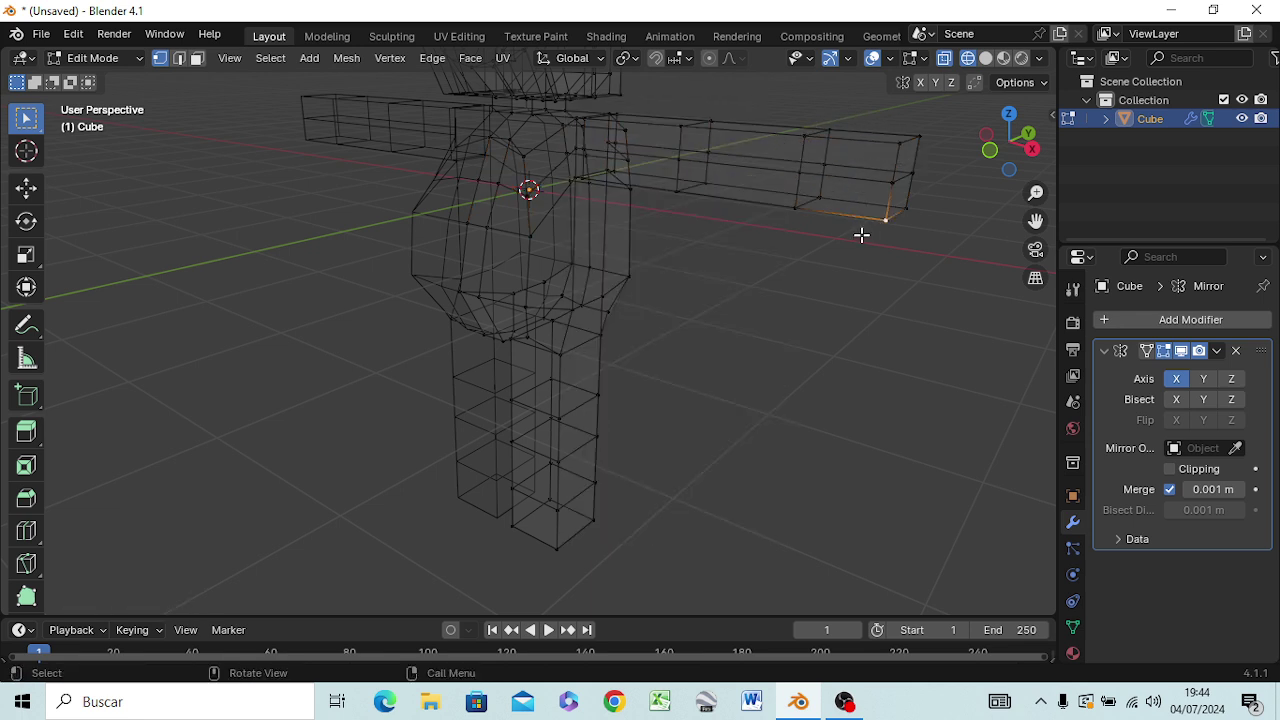
{"action": "left_click", "coordinate": [861, 235], "text": "ctrl+alt"}
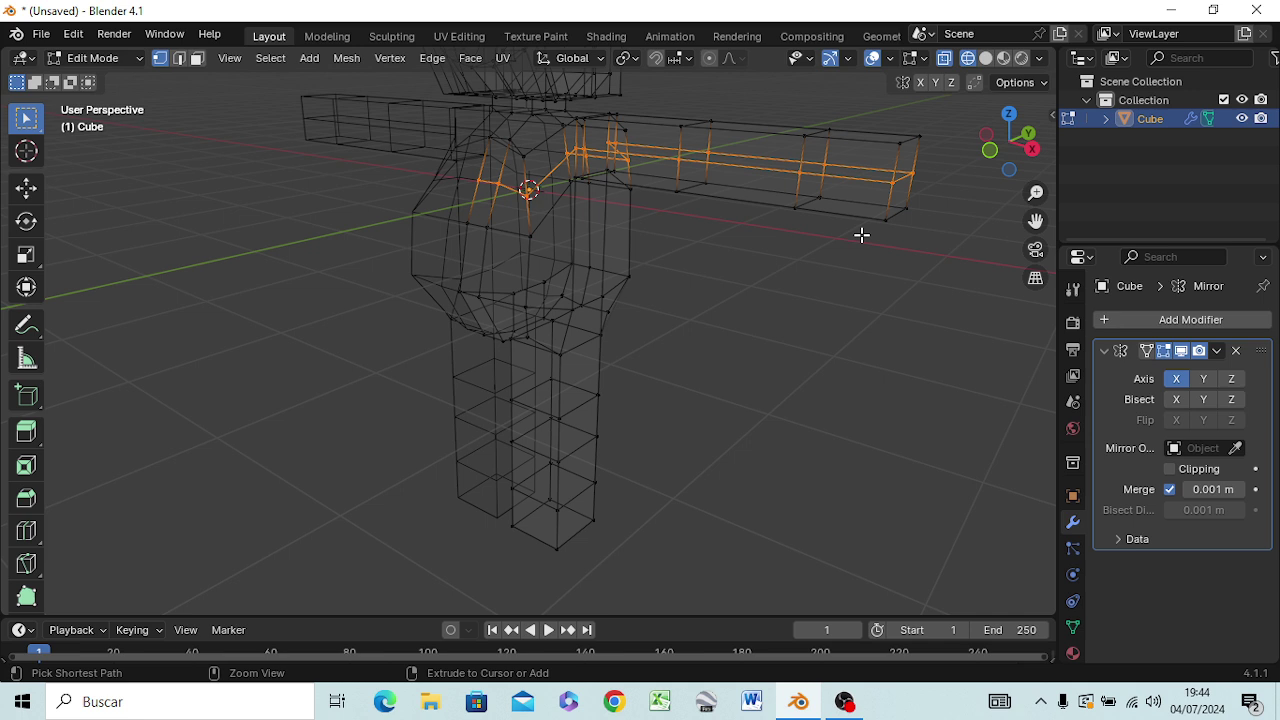
{"action": "key", "text": "ctrl+z"}
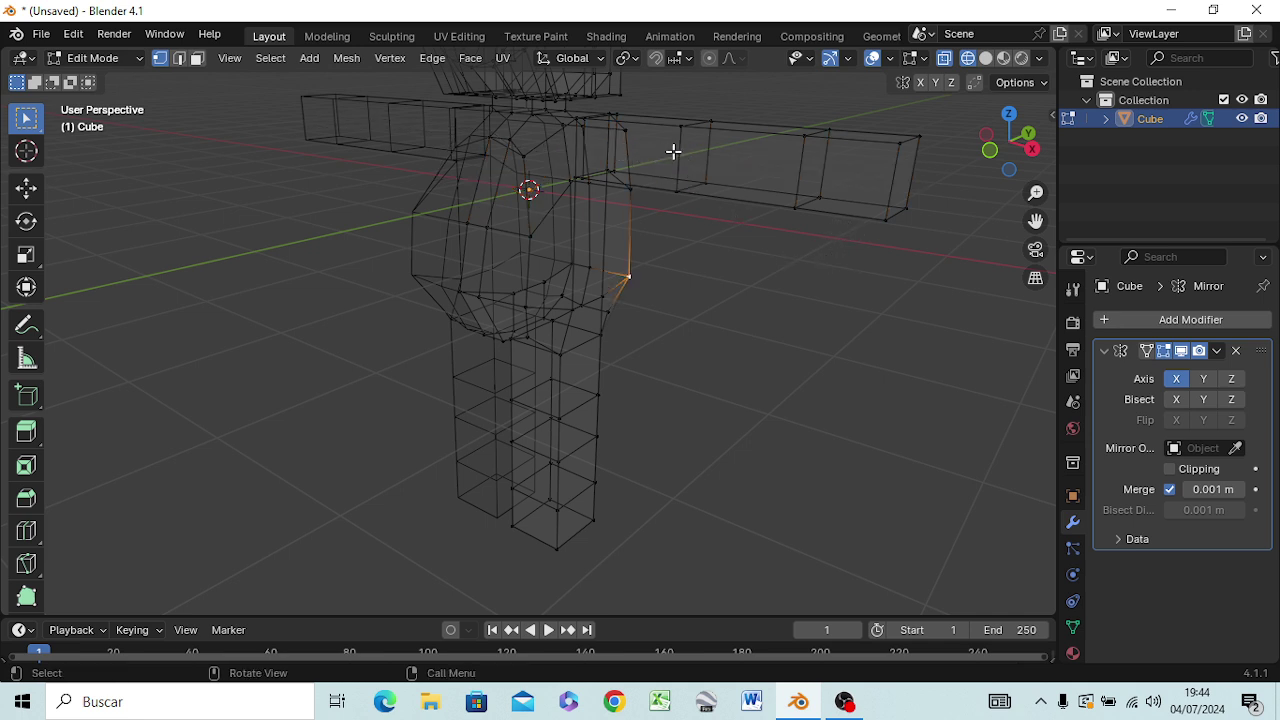
- Add an edge loop around the middle of the arm for the elbow
{"action": "key", "text": "ctrl+r"}
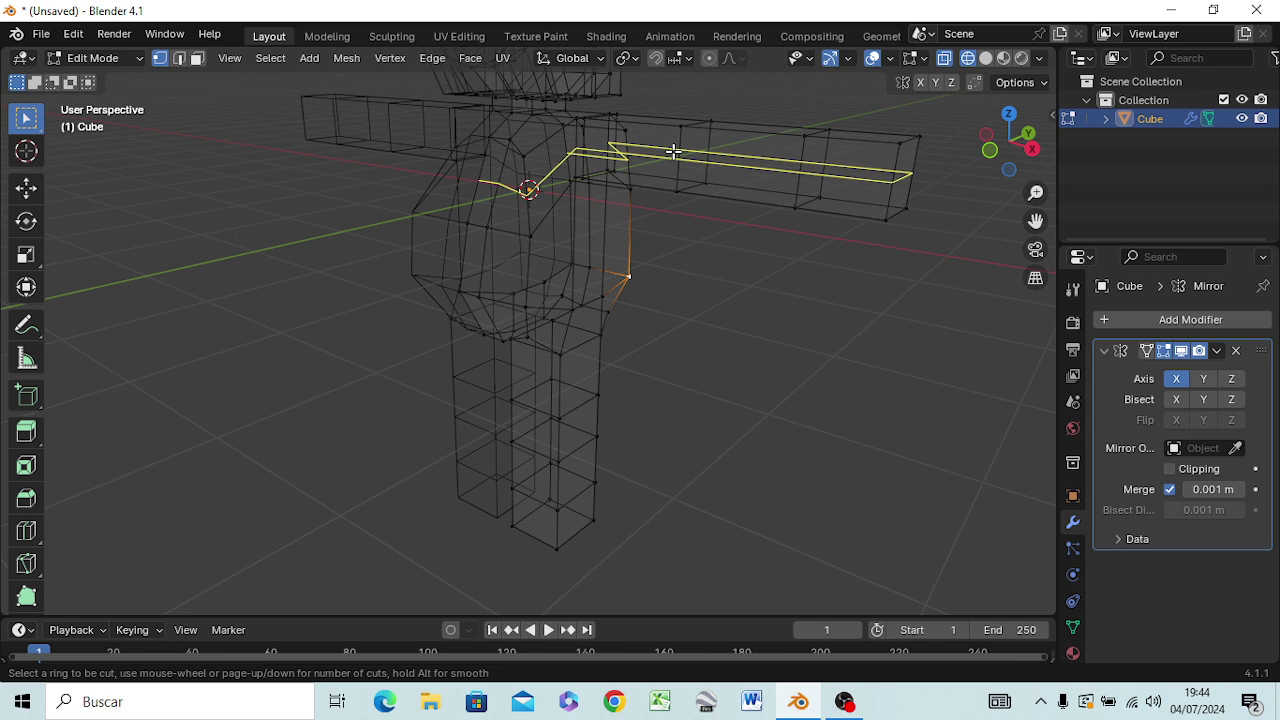
{"action": "left_click", "coordinate": [743, 163]}
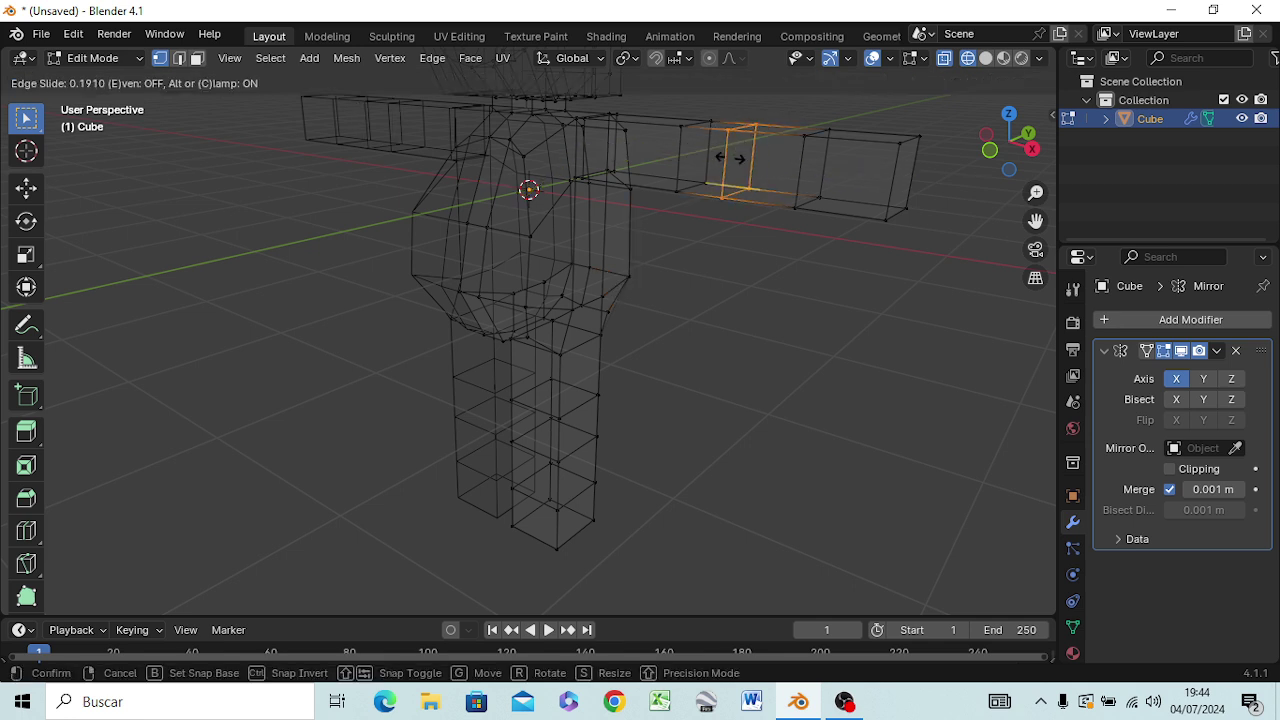
{"action": "left_click", "coordinate": [695, 153]}
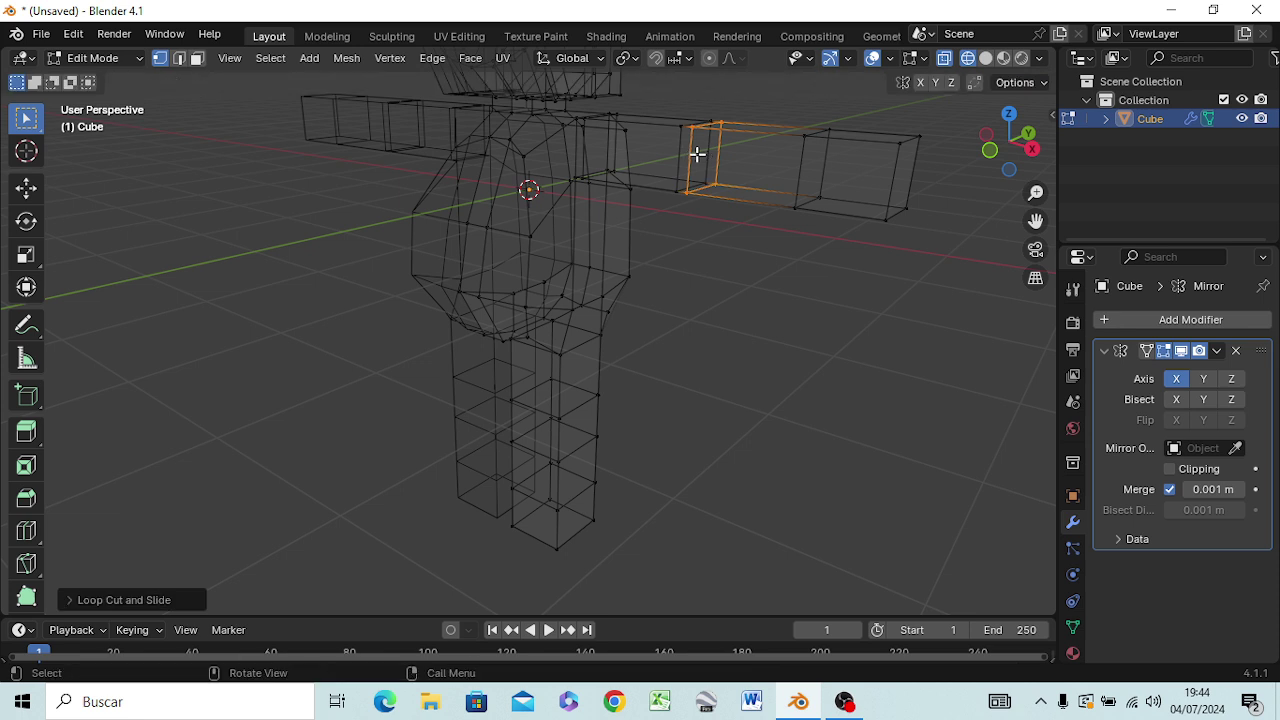
{"action": "left_click", "coordinate": [634, 124]}
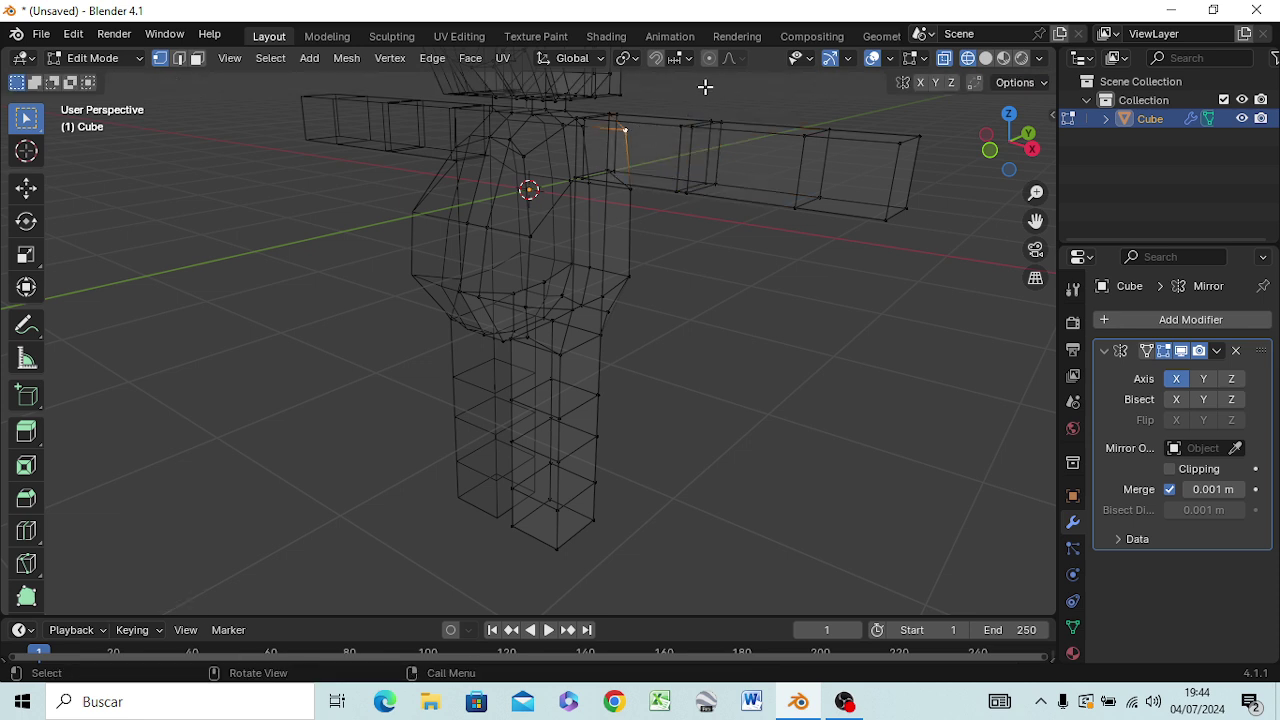
- Select the lengthwise edges of the upper arm section beside the shoulder
{"action": "key", "text": "3"}
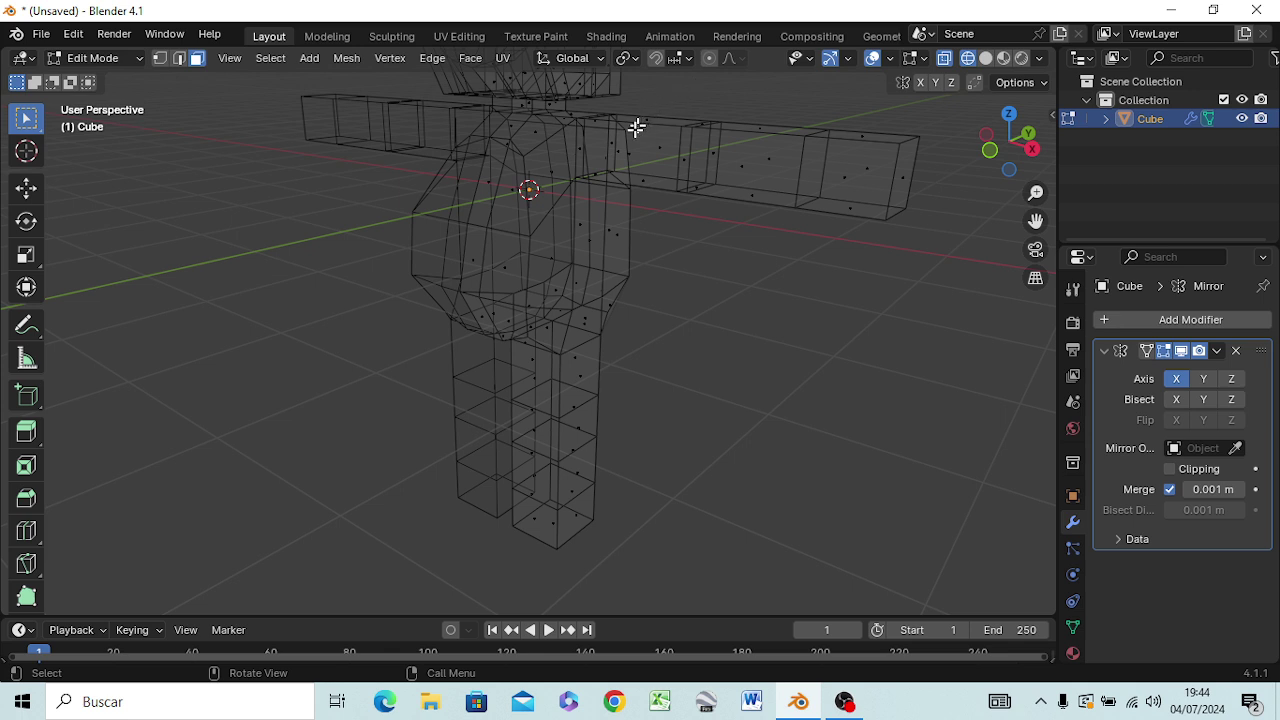
{"action": "left_click", "coordinate": [642, 125]}
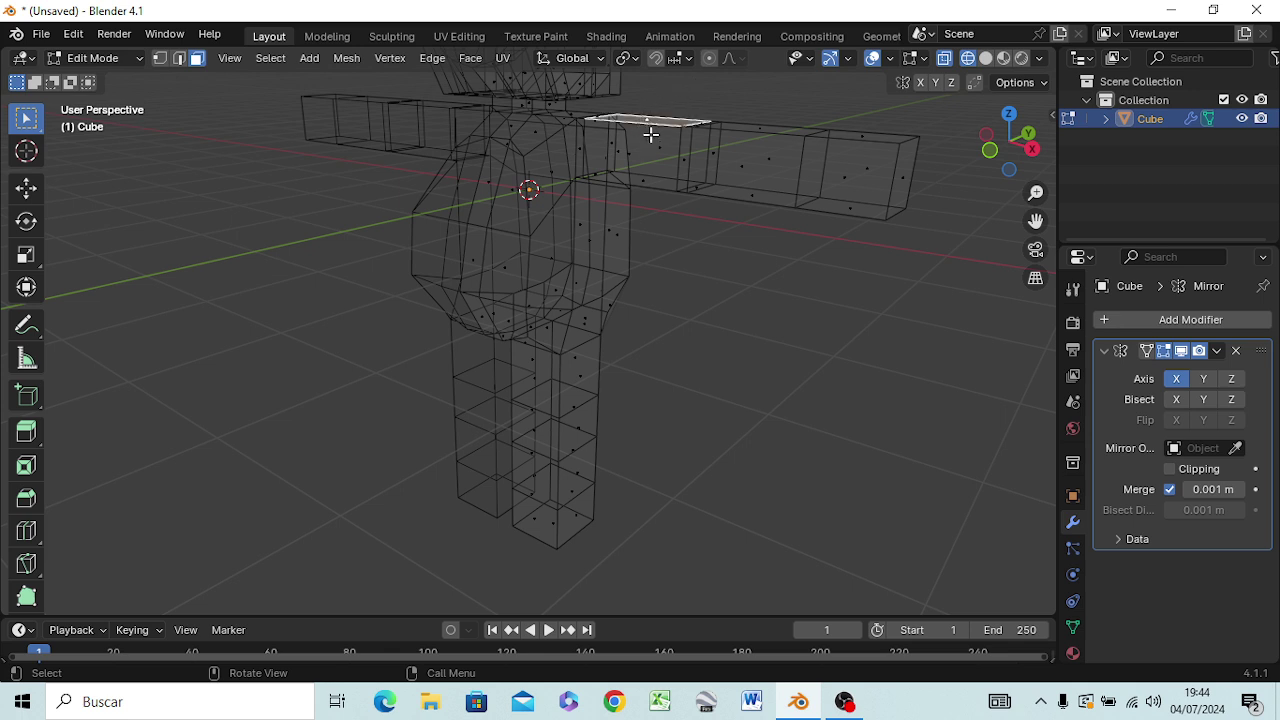
{"action": "key", "text": "2"}
{"action": "left_click", "coordinate": [704, 95]}
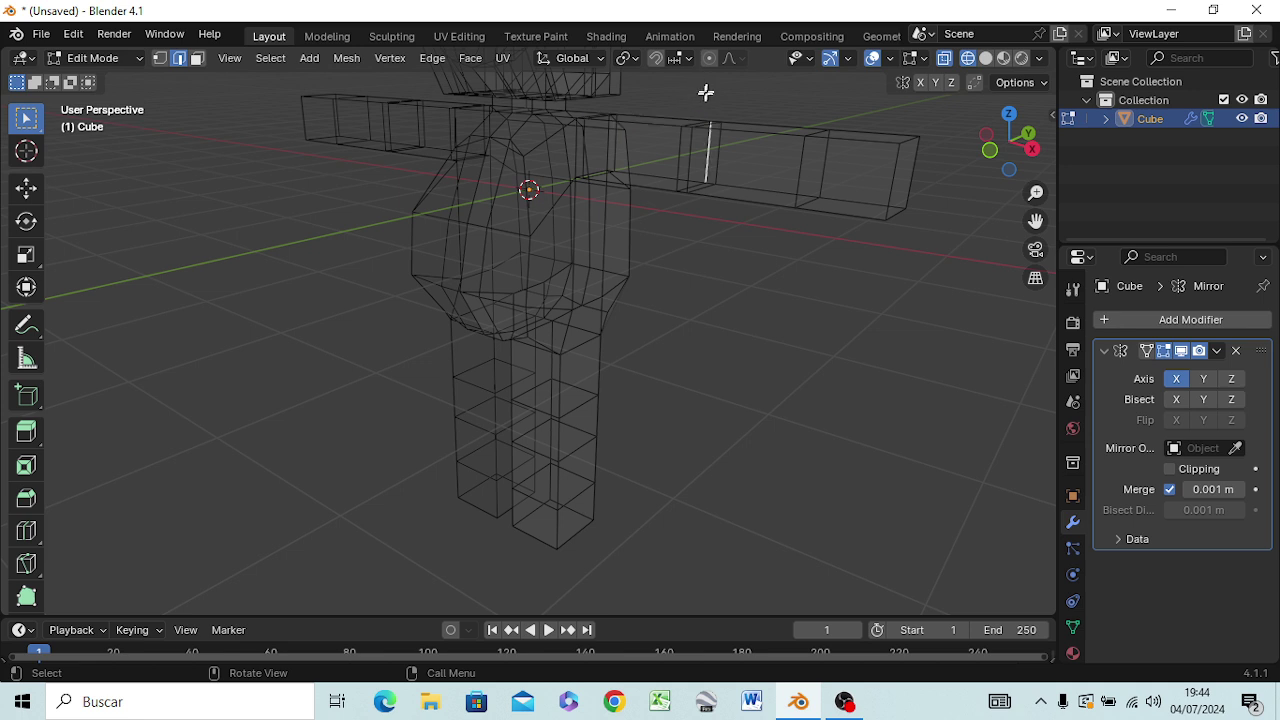
{"action": "left_click", "coordinate": [654, 121]}
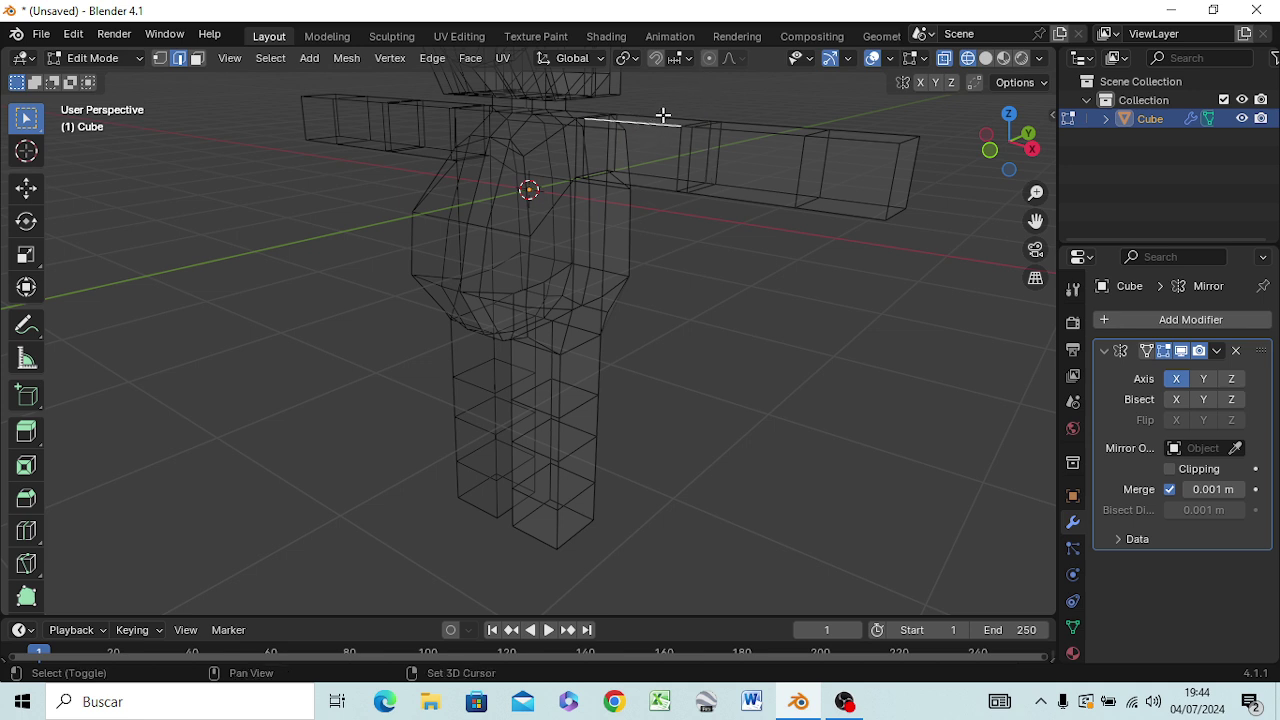
{"action": "left_click", "coordinate": [650, 176], "text": "shift"}
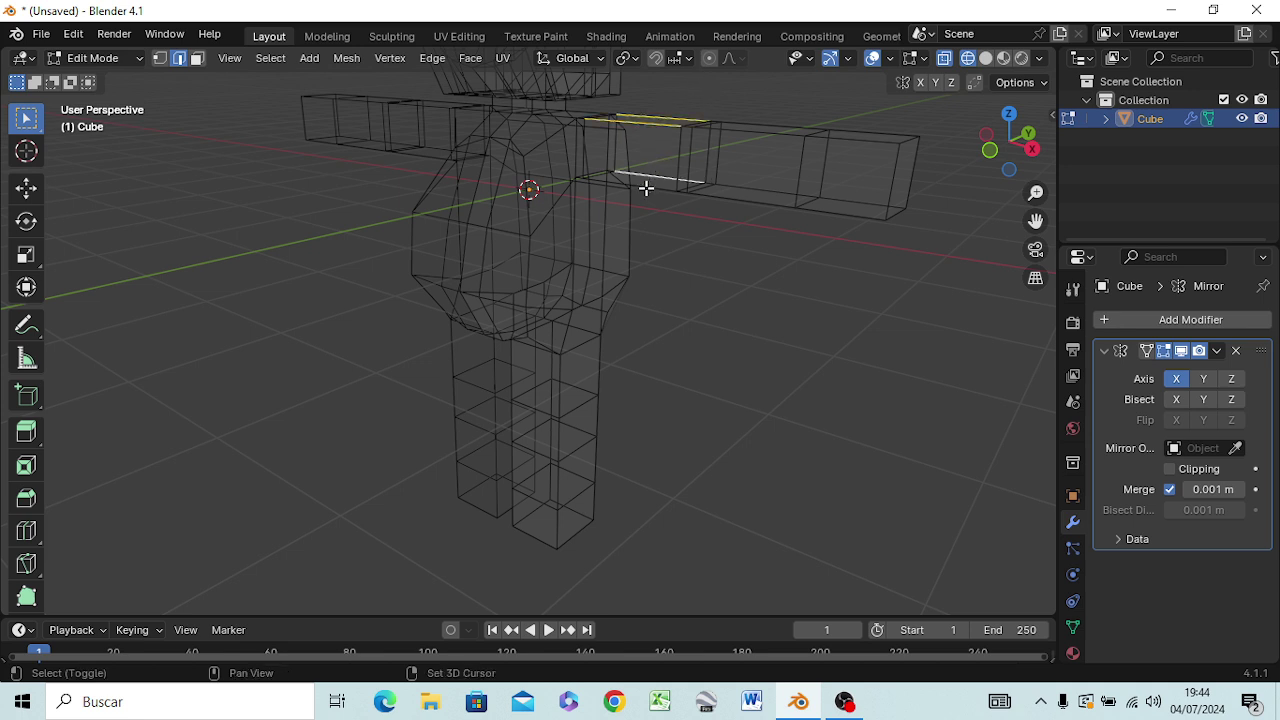
{"action": "left_click", "coordinate": [646, 188], "text": "shift"}
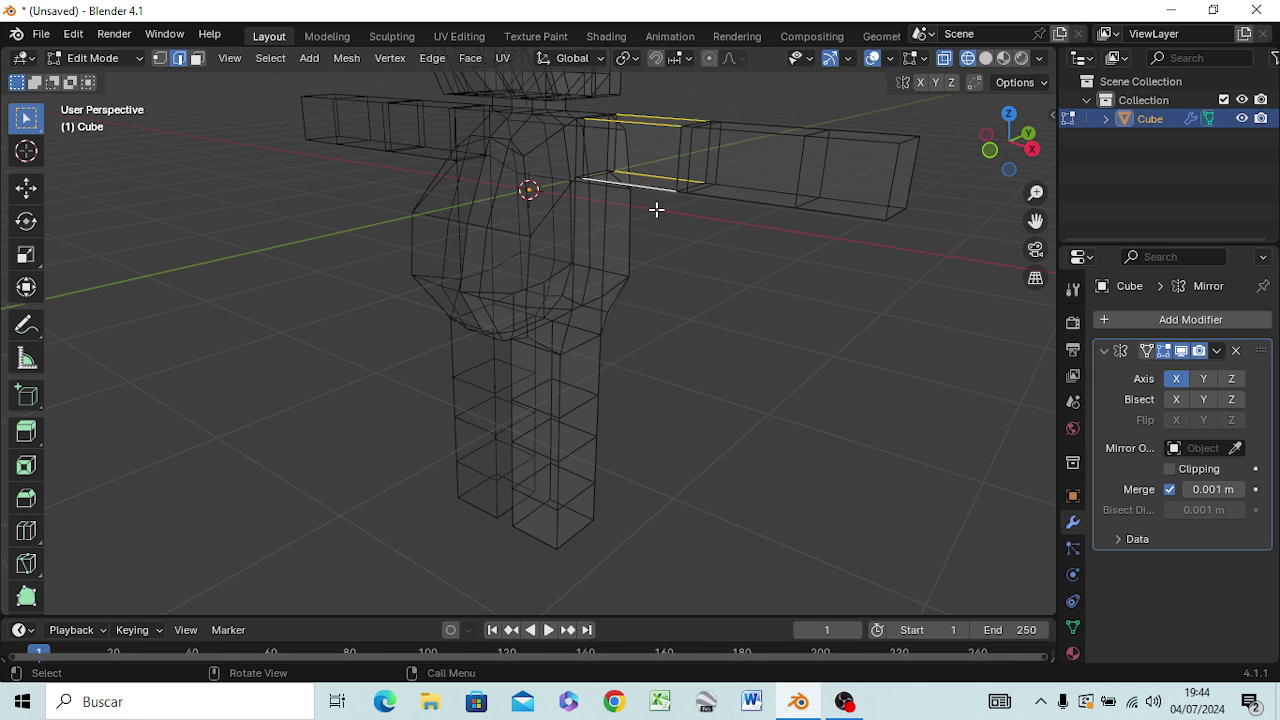
- Bevel those edges with 3 segments, about 0.375 m wide, then deselect
{"action": "key", "text": "ctrl"}
{"action": "key", "text": "ctrl+b"}
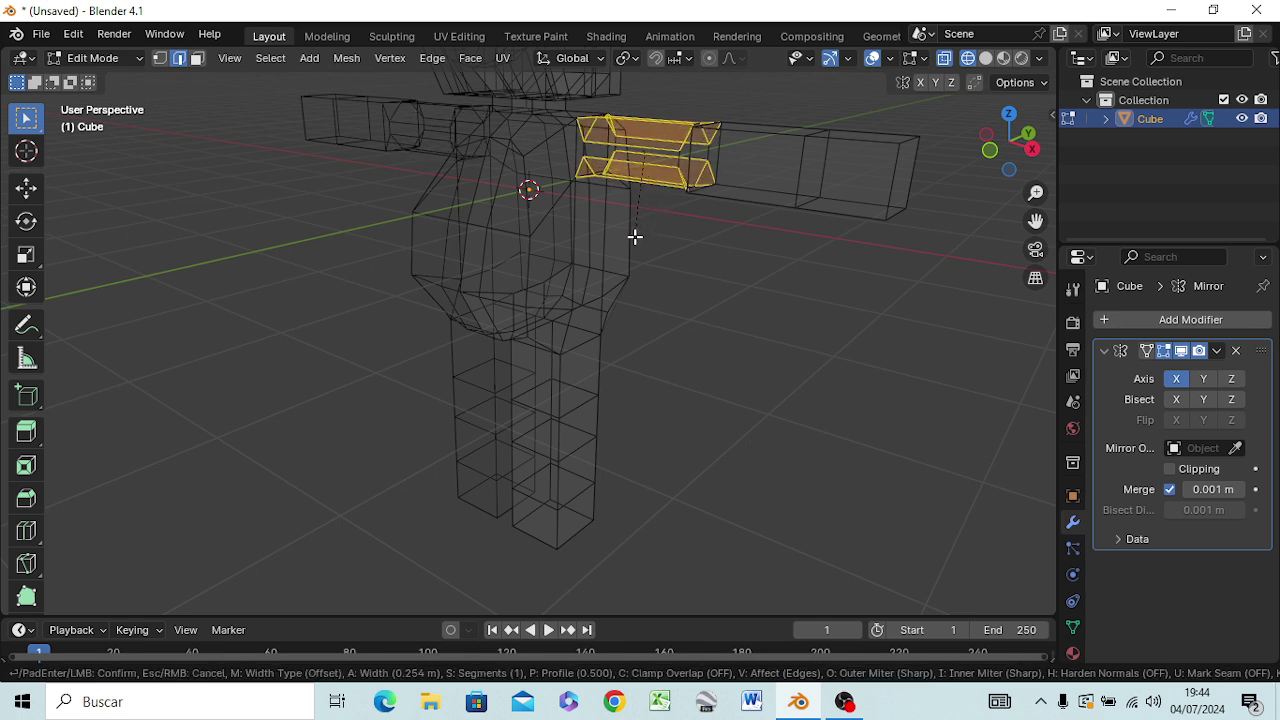
{"action": "scroll", "coordinate": [634, 237], "scroll_direction": "up", "scroll_amount": 1}
{"action": "scroll", "coordinate": [634, 237], "scroll_direction": "up", "scroll_amount": 1}
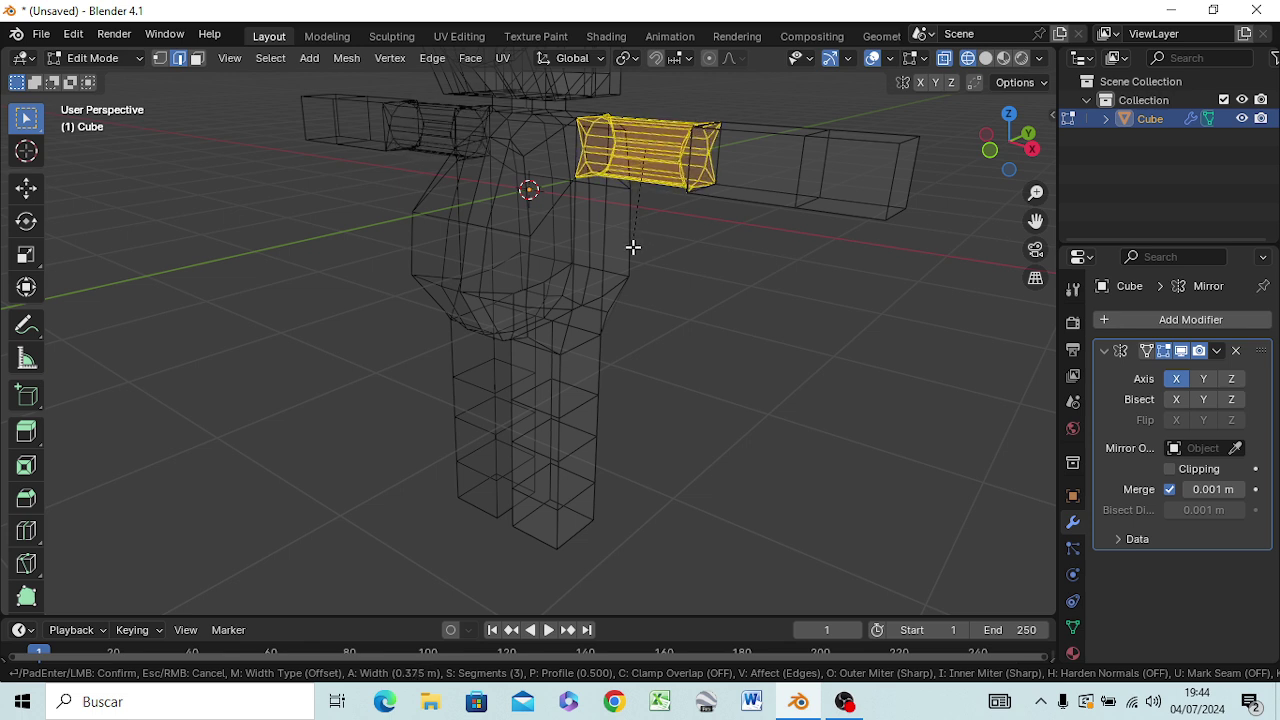
{"action": "left_click", "coordinate": [631, 243]}
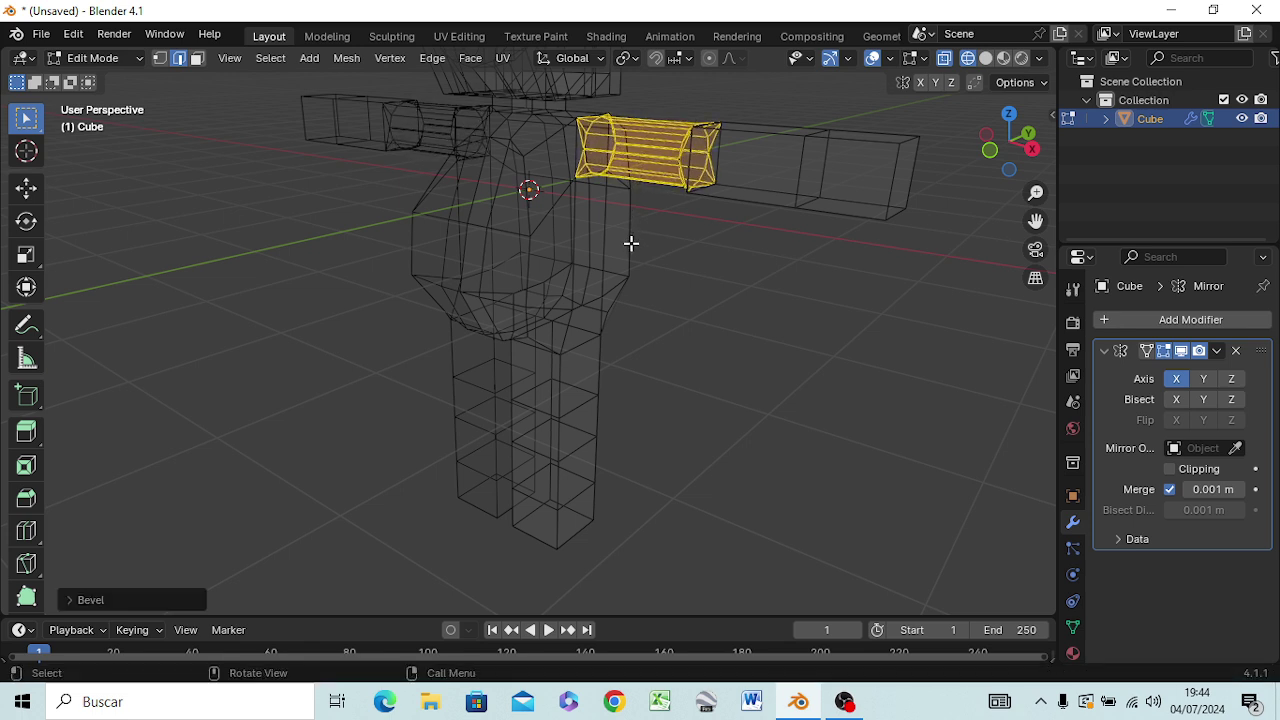
{"action": "left_click", "coordinate": [743, 270]}
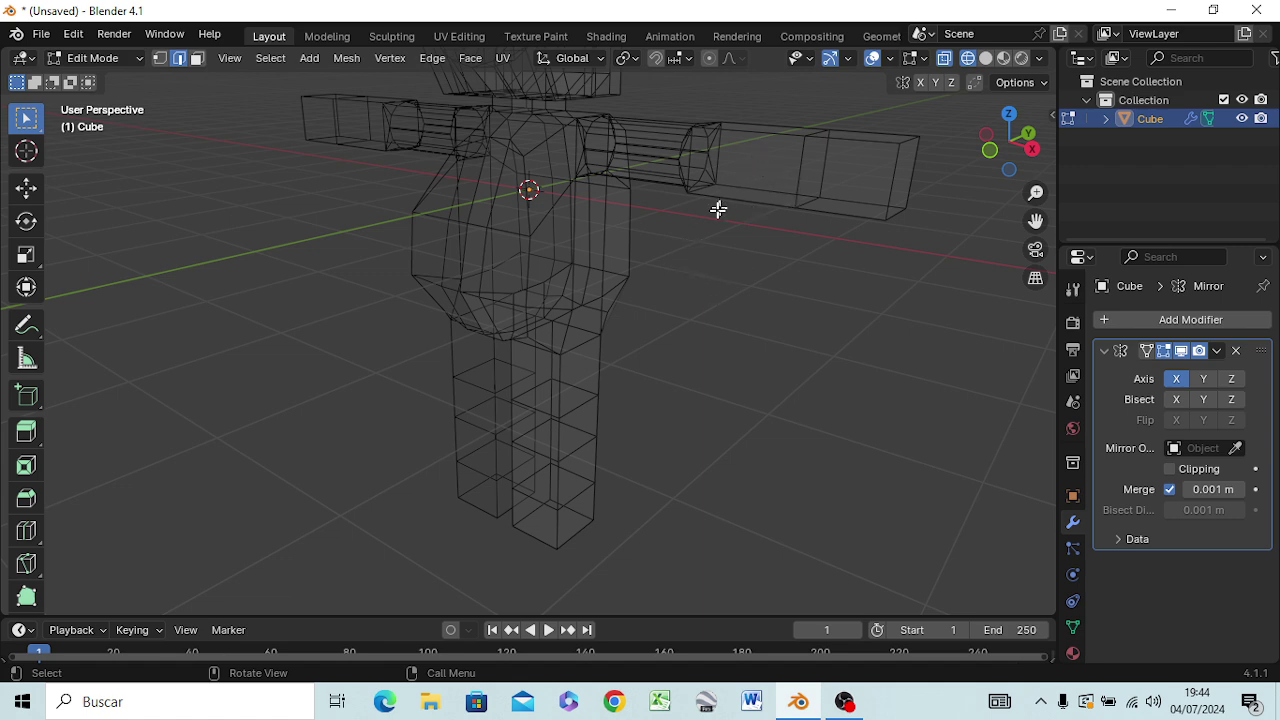
- Add two edge loops on the outer part of the arm
{"action": "mouse_move", "coordinate": [724, 249]}
{"action": "middle_mouse_down"}
{"action": "mouse_move", "coordinate": [757, 274]}
{"action": "mouse_move", "coordinate": [823, 257]}
{"action": "mouse_move", "coordinate": [778, 238]}
{"action": "middle_mouse_up"}
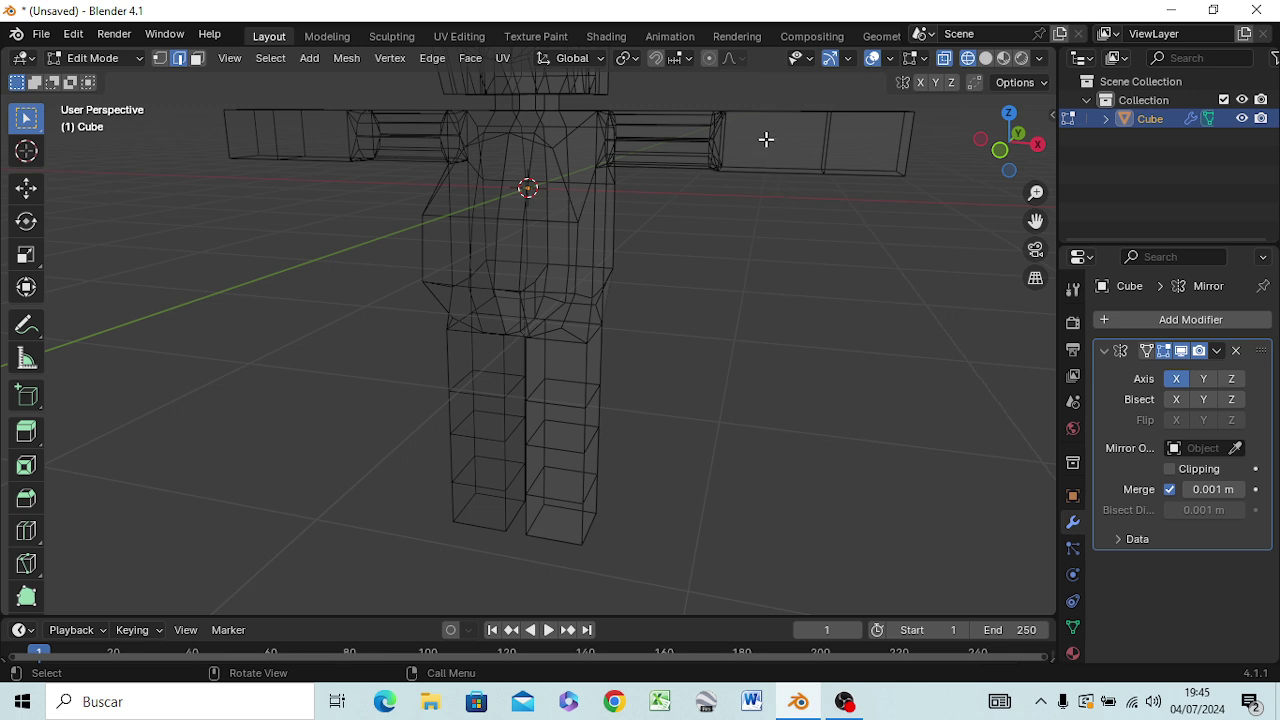
{"action": "key", "text": "ctrl"}
{"action": "key", "text": "ctrl+r"}
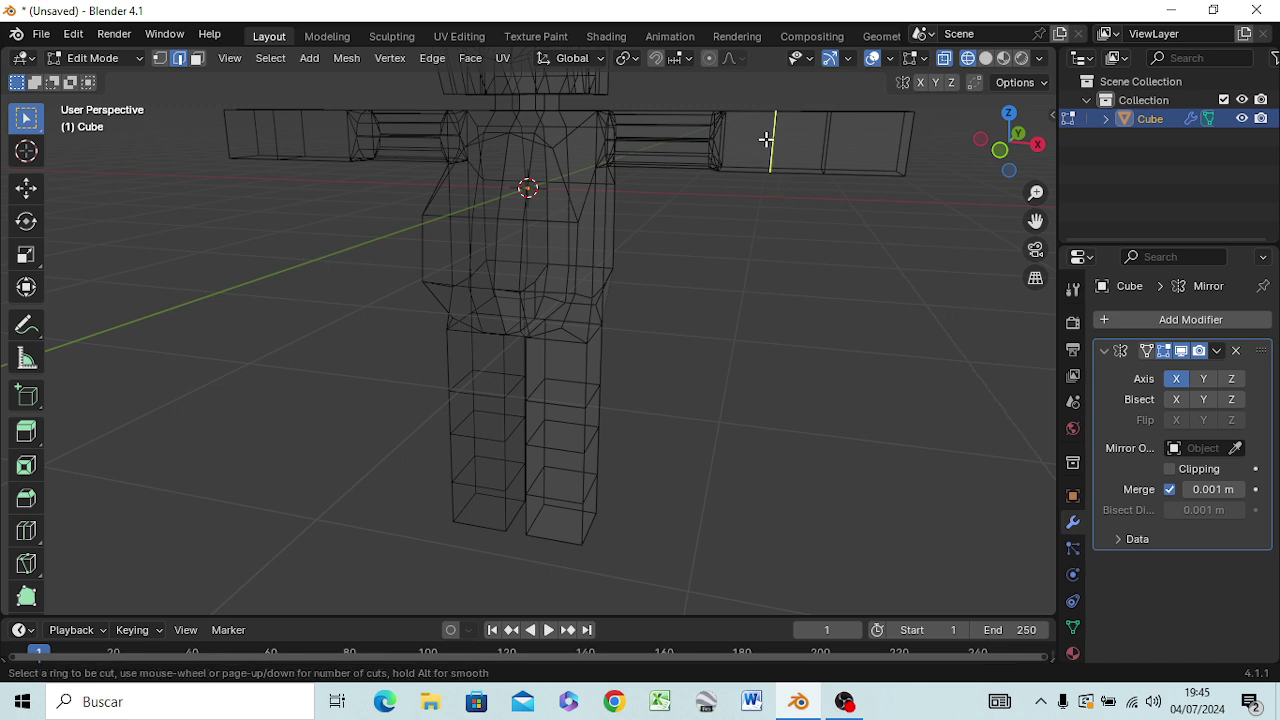
{"action": "left_click", "coordinate": [772, 140]}
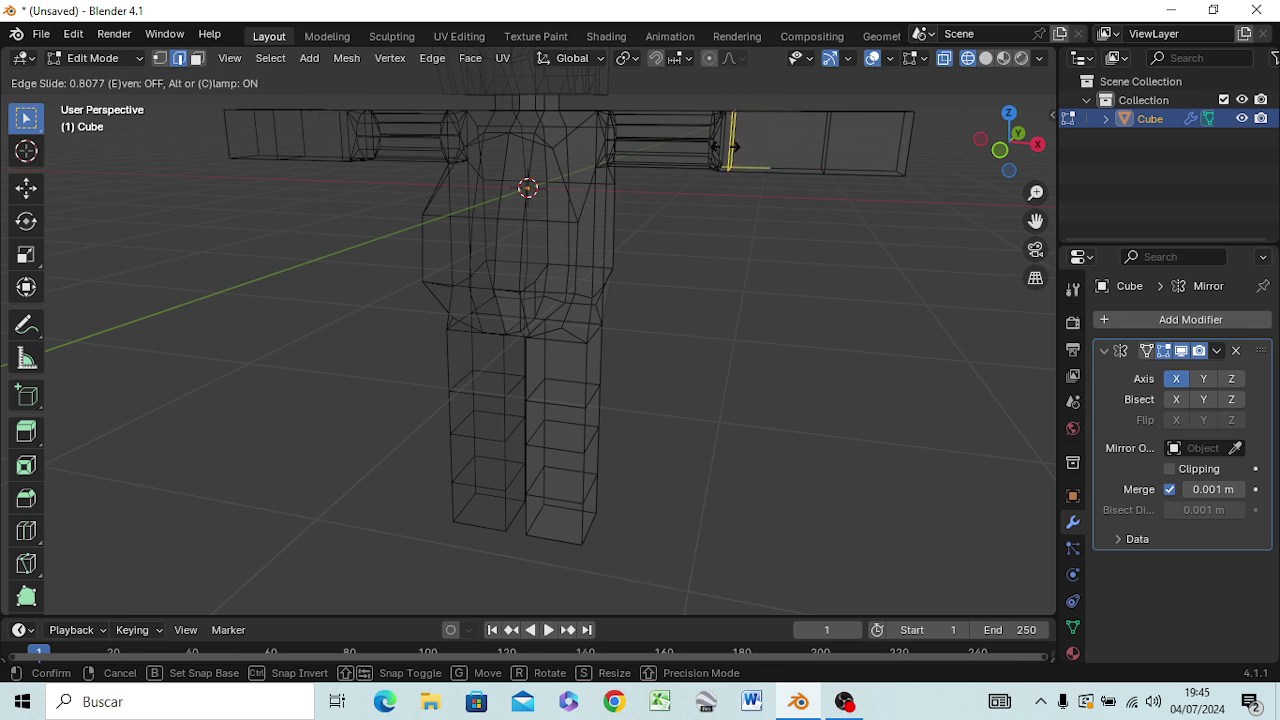
{"action": "left_click", "coordinate": [731, 145]}
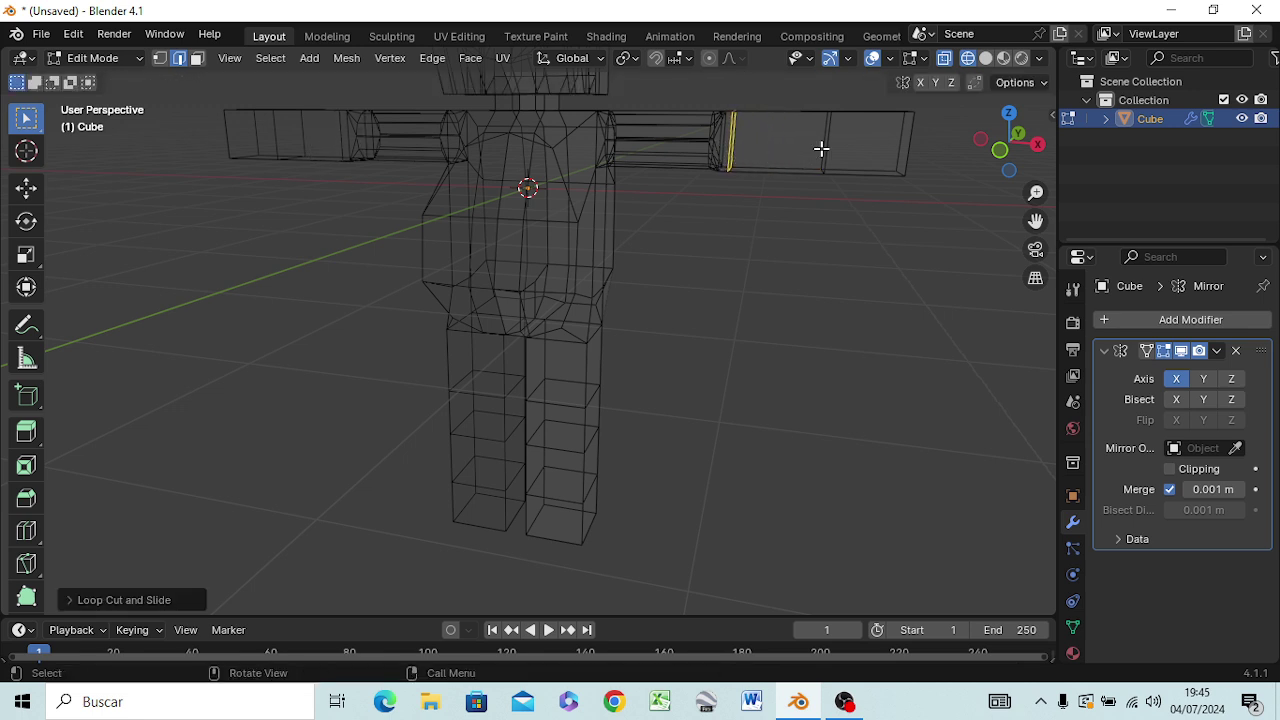
{"action": "key", "text": "ctrl"}
{"action": "key", "text": "ctrl+r"}
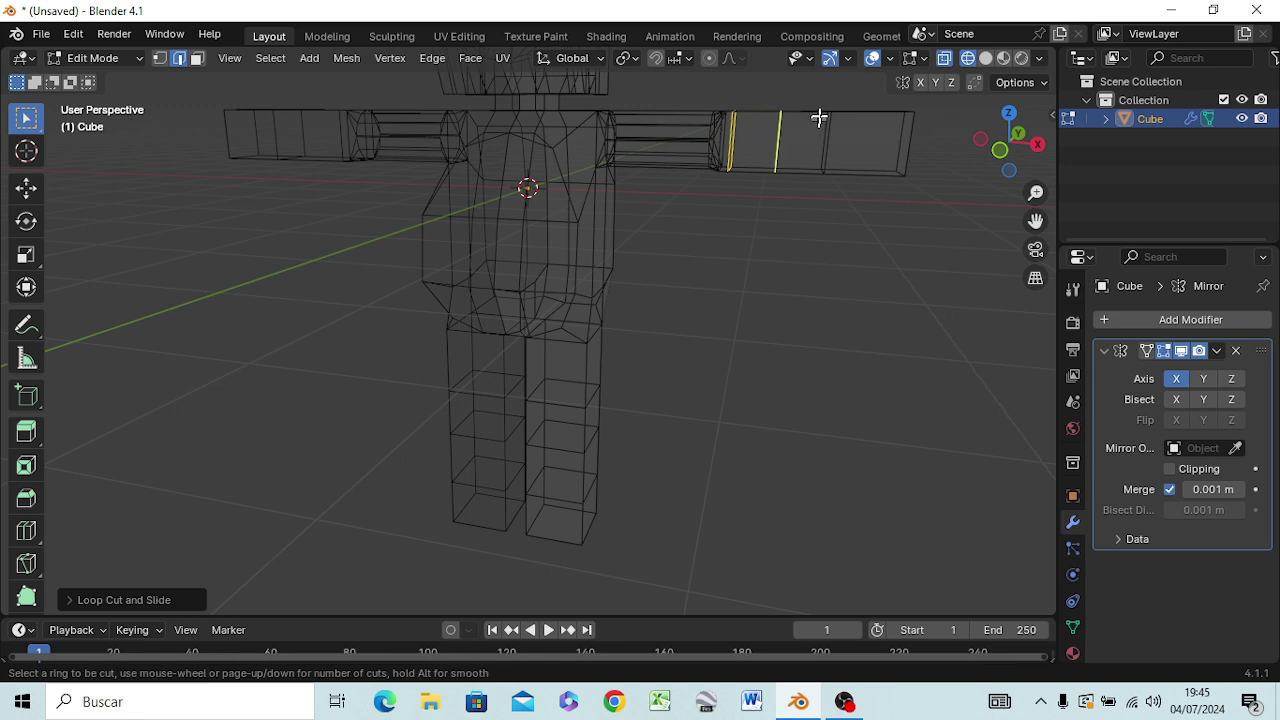
{"action": "left_click", "coordinate": [780, 140]}
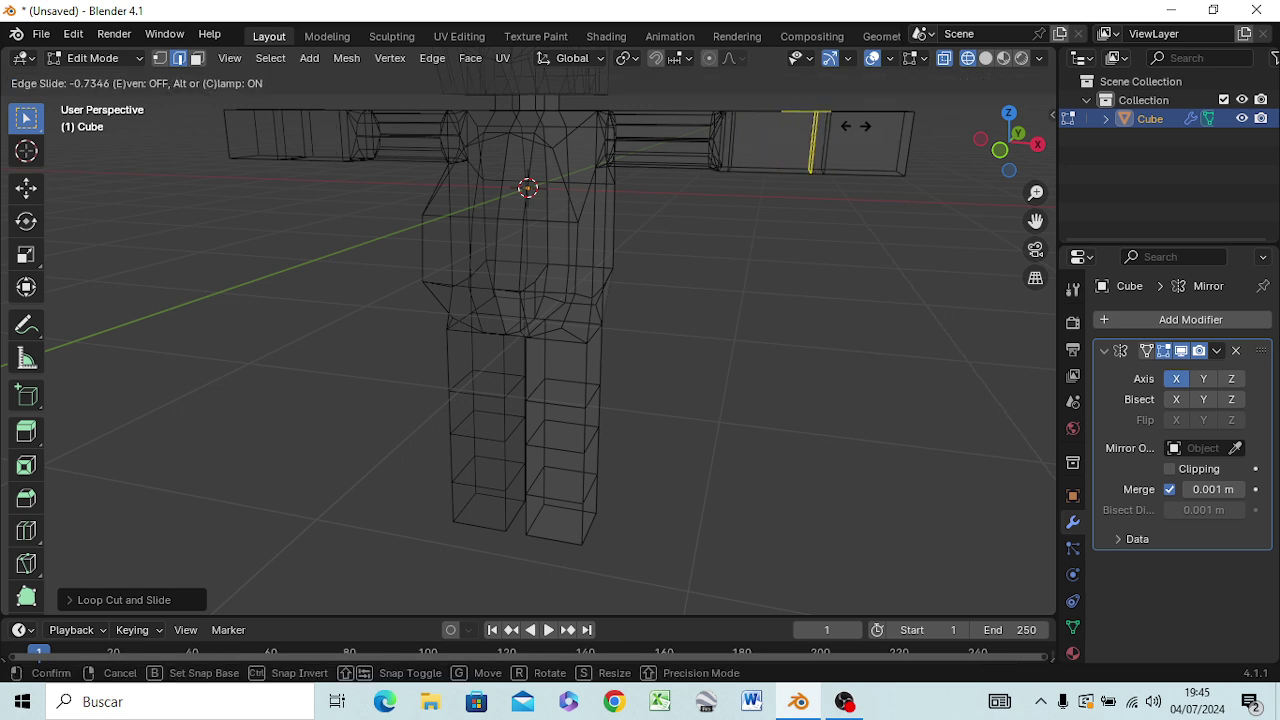
{"action": "left_click", "coordinate": [857, 126]}
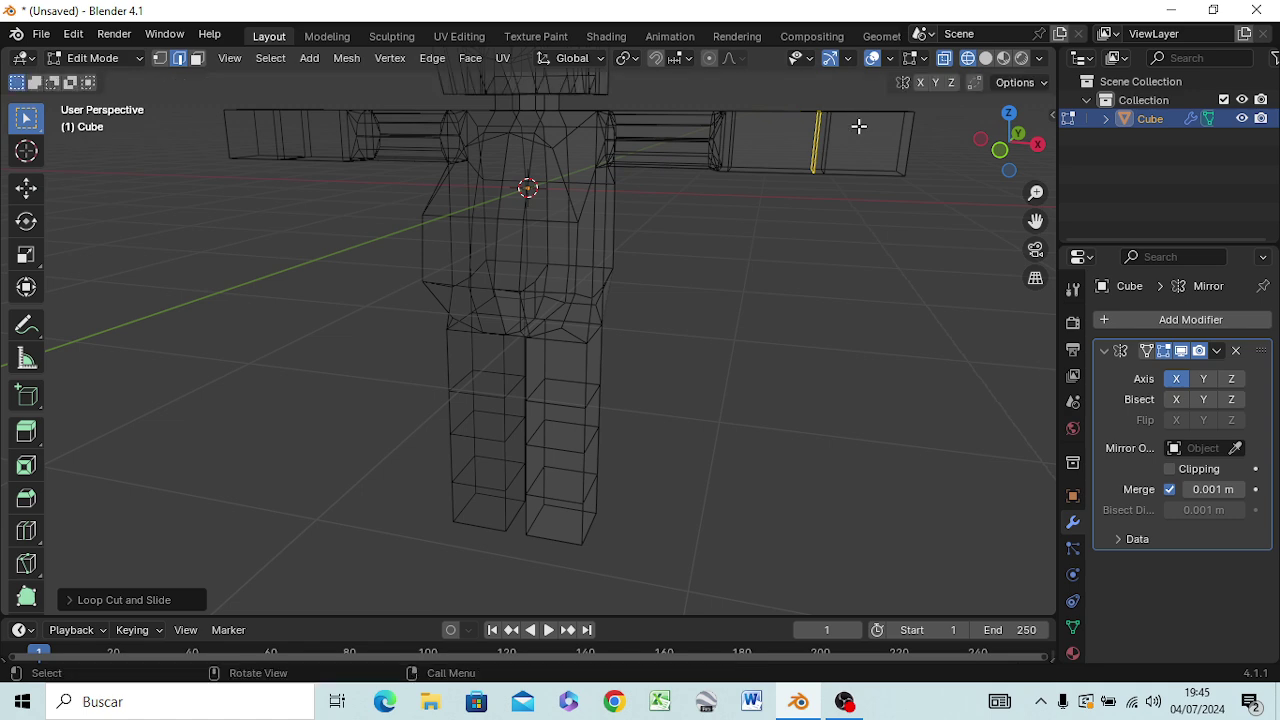
- Select the four lengthwise edges of the elbow section
{"action": "middle_click_drag", "start_coordinate": [770, 119], "coordinate": [745, 197]}
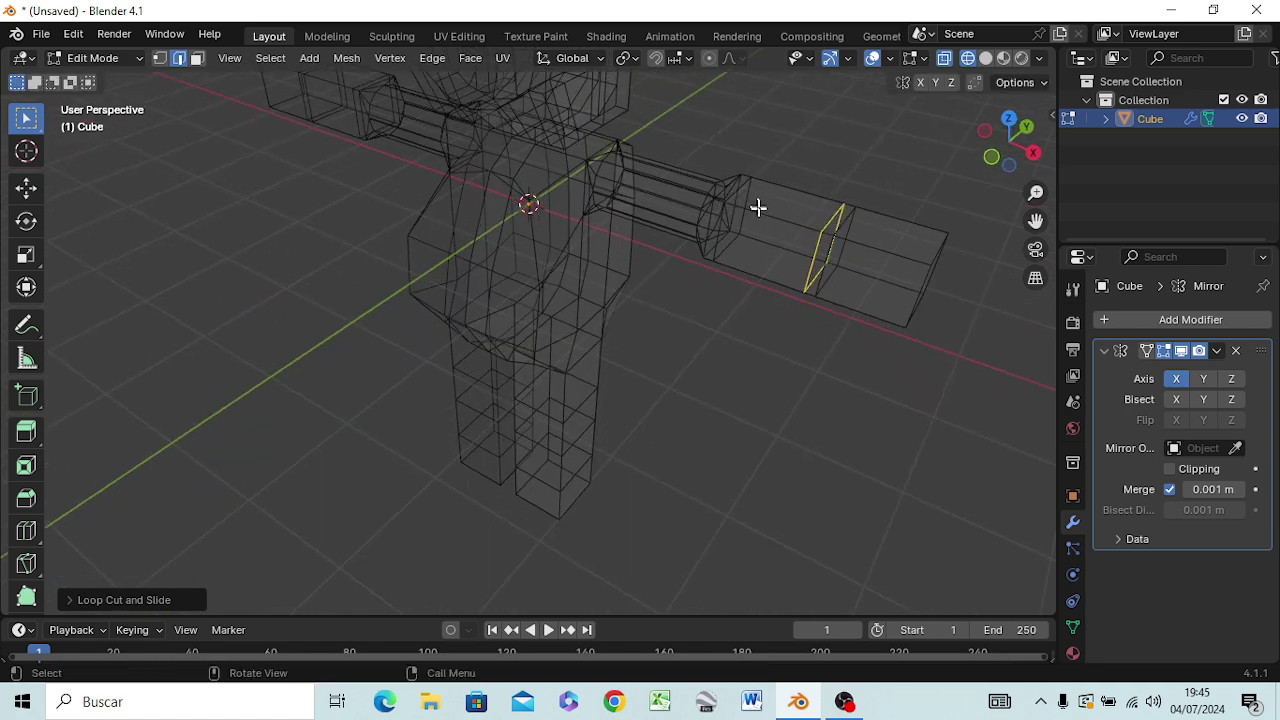
{"action": "left_click", "coordinate": [765, 200]}
{"action": "left_click", "coordinate": [788, 200], "text": "ctrl"}
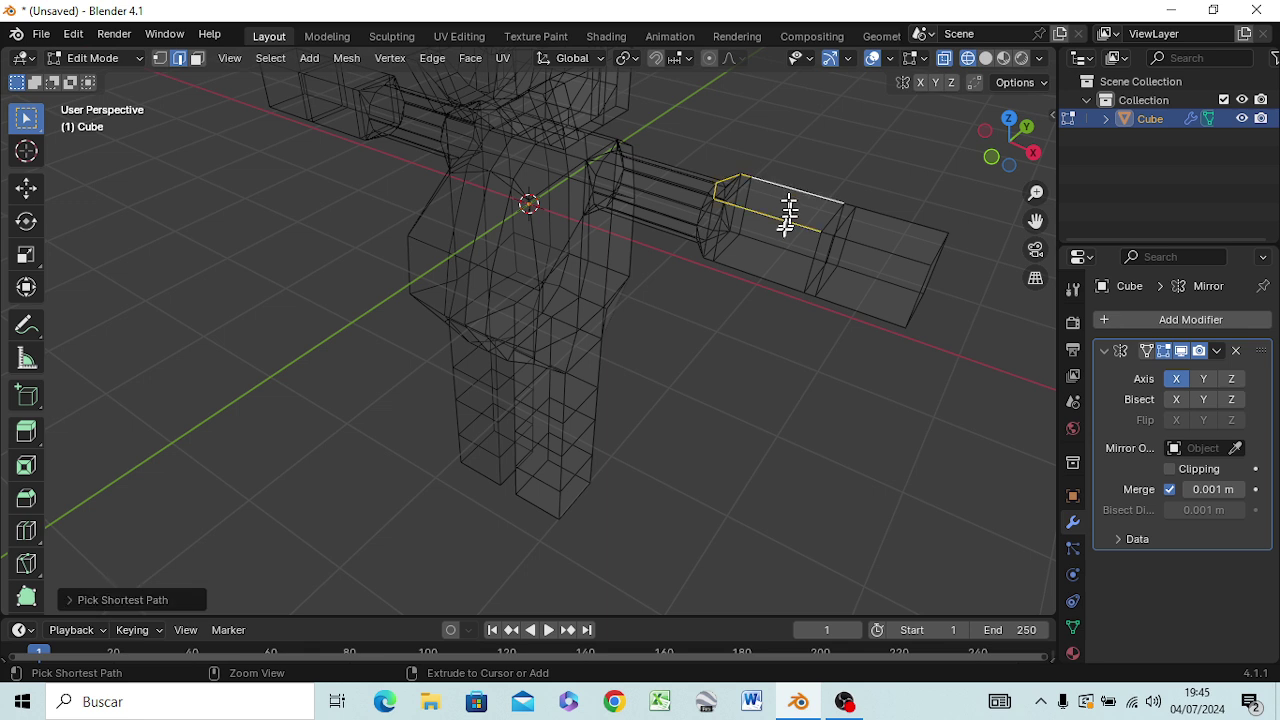
{"action": "left_click", "coordinate": [775, 197]}
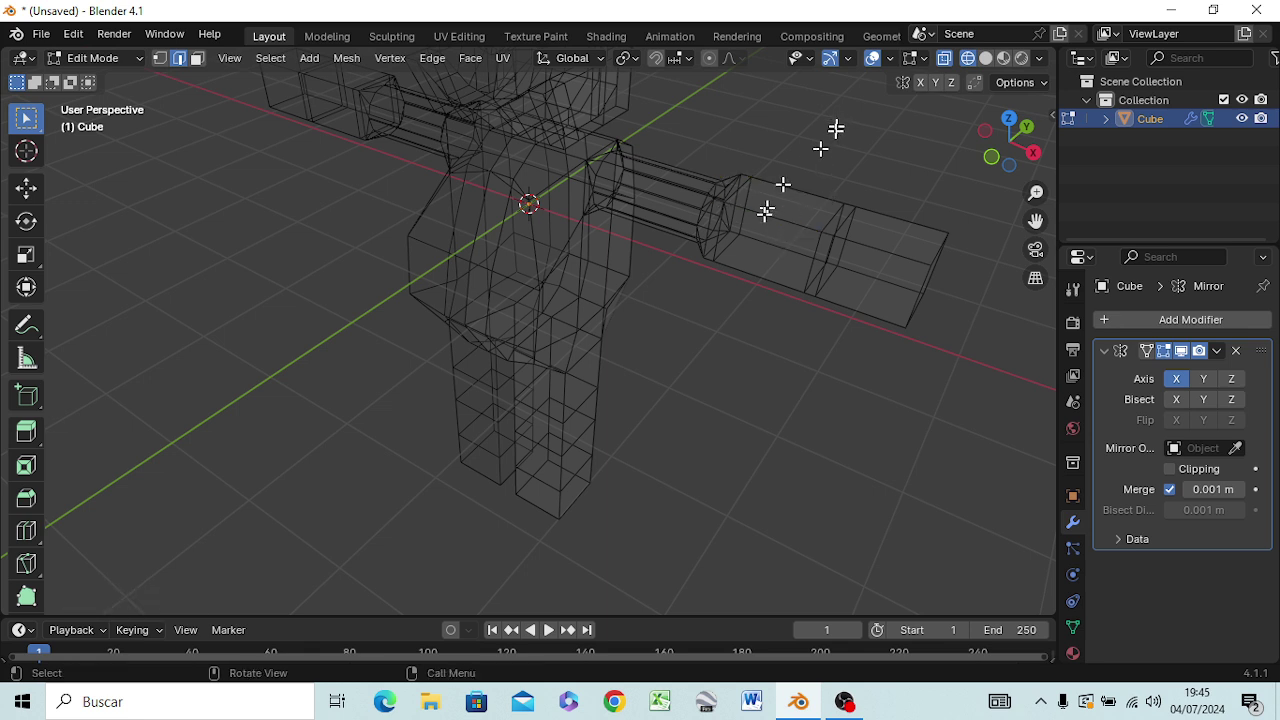
{"action": "left_click", "coordinate": [770, 215]}
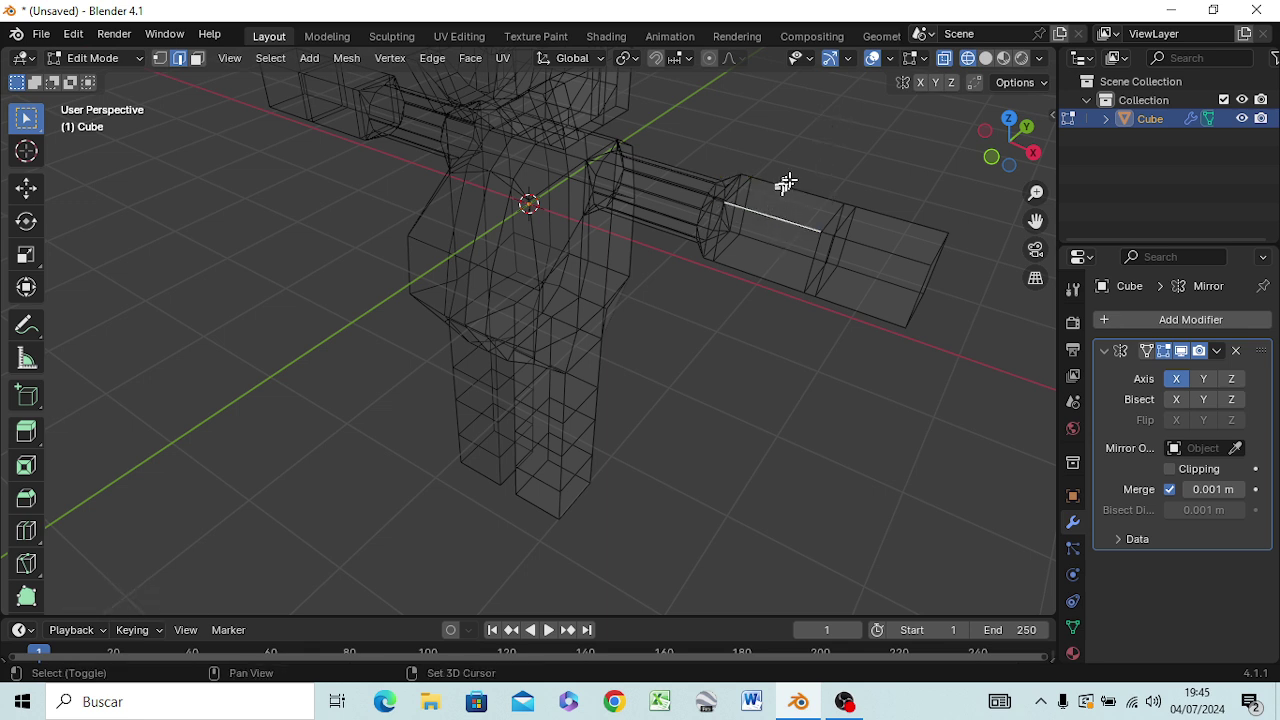
{"action": "left_click", "coordinate": [788, 192], "text": "shift"}
{"action": "left_click", "coordinate": [780, 249], "text": "shift"}
{"action": "left_click", "coordinate": [763, 273], "text": "shift"}
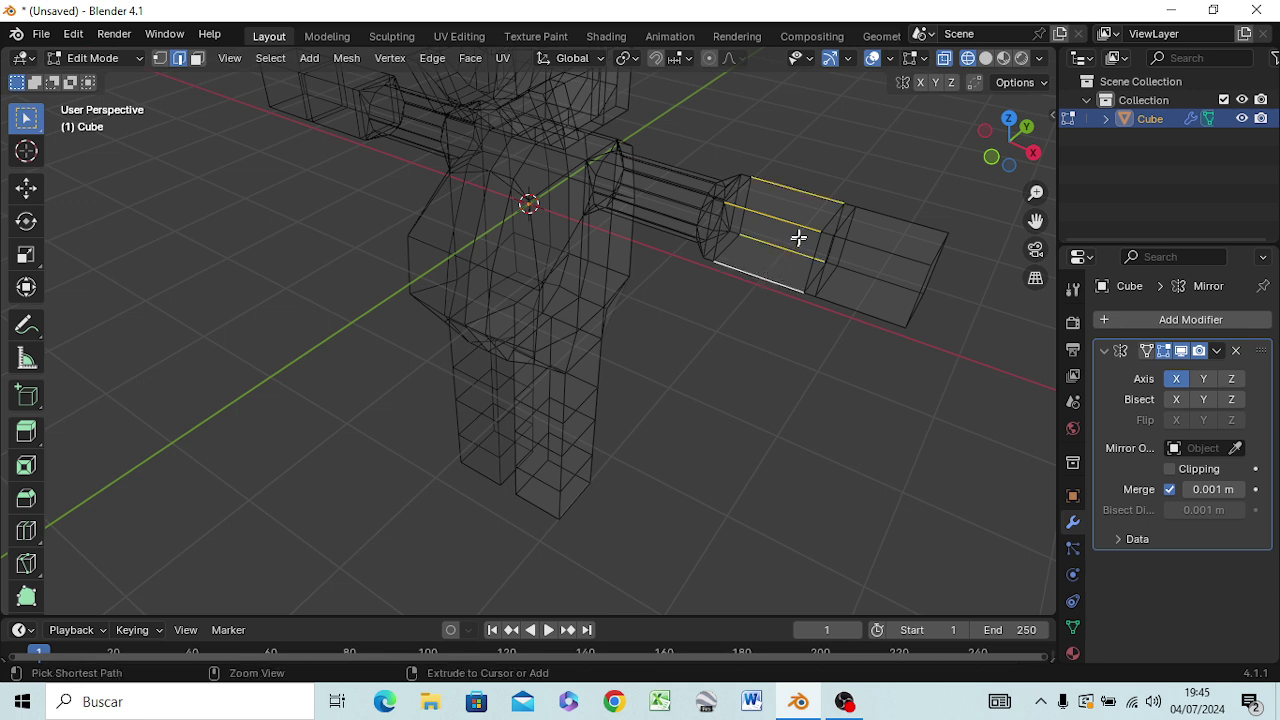
{"action": "key", "text": "ctrl+b"}
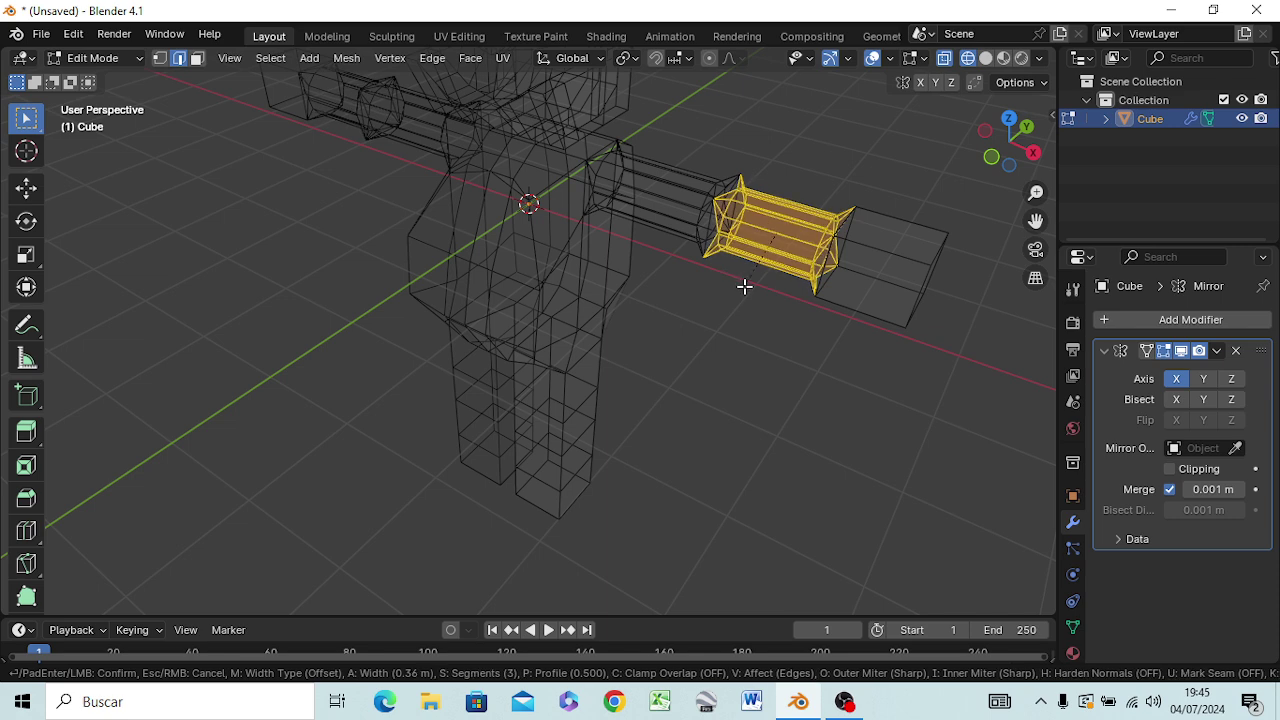
- Apply the 3-segment elbow bevel, about 0.36 m wide
{"action": "left_click", "coordinate": [745, 284]}
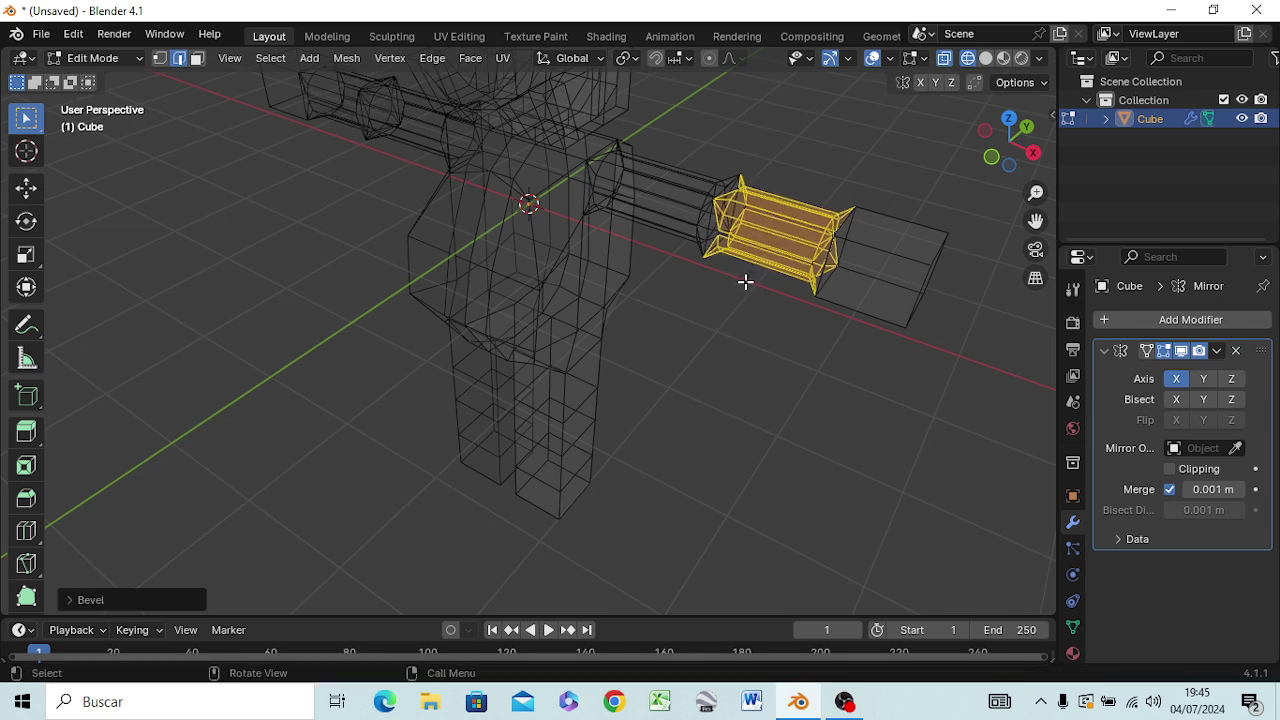
{"action": "mouse_move", "coordinate": [800, 336]}
{"action": "middle_mouse_down"}
{"action": "mouse_move", "coordinate": [817, 241]}
{"action": "mouse_move", "coordinate": [849, 246]}
{"action": "mouse_move", "coordinate": [774, 274]}
{"action": "mouse_move", "coordinate": [831, 269]}
{"action": "mouse_move", "coordinate": [765, 346]}
{"action": "mouse_move", "coordinate": [771, 260]}
{"action": "mouse_move", "coordinate": [829, 337]}
{"action": "mouse_move", "coordinate": [766, 278]}
{"action": "mouse_move", "coordinate": [614, 263]}
{"action": "mouse_move", "coordinate": [609, 320]}
{"action": "mouse_move", "coordinate": [610, 292]}
{"action": "middle_mouse_up"}
{"action": "scroll", "coordinate": [630, 282], "scroll_direction": "down", "scroll_amount": 3}
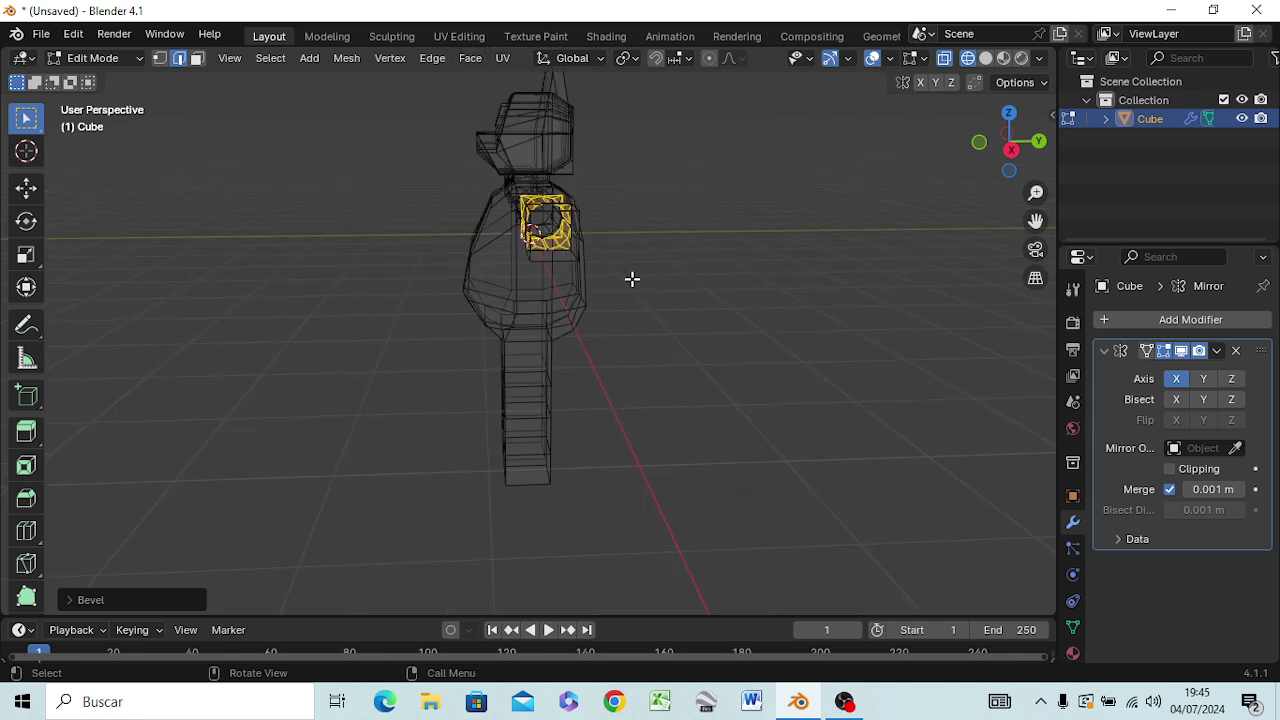
{"action": "scroll", "coordinate": [610, 277], "scroll_direction": "up", "scroll_amount": 1}
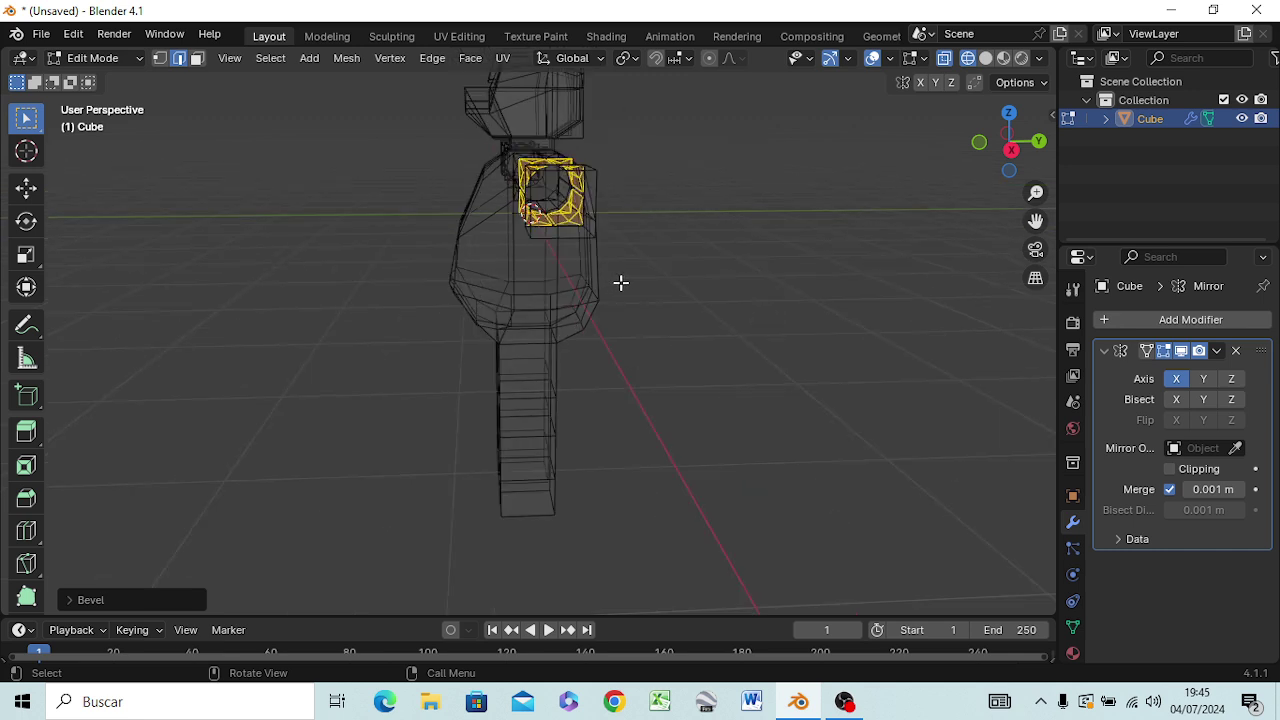
- Switch the viewport to solid shading and orbit around the character
{"action": "key", "text": "z"}
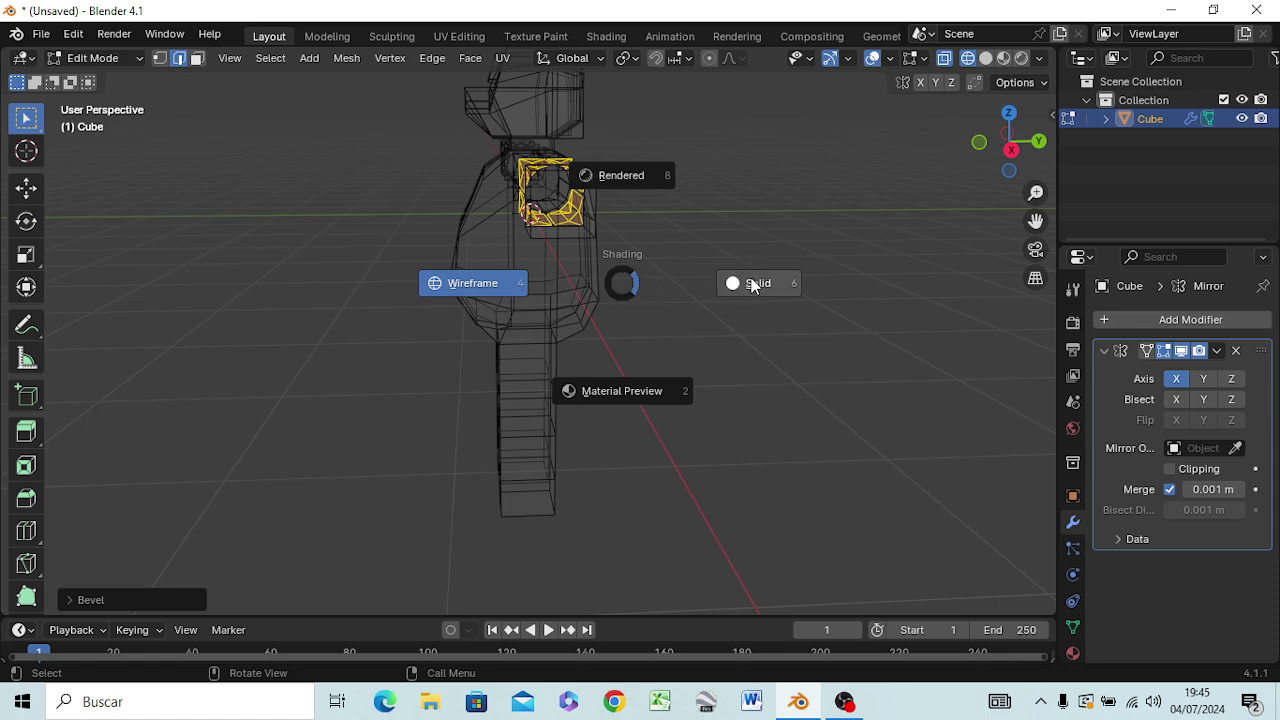
{"action": "left_click", "coordinate": [750, 283]}
{"action": "mouse_move", "coordinate": [634, 303]}
{"action": "middle_mouse_down"}
{"action": "mouse_move", "coordinate": [640, 357]}
{"action": "mouse_move", "coordinate": [521, 366]}
{"action": "mouse_move", "coordinate": [463, 400]}
{"action": "mouse_move", "coordinate": [371, 366]}
{"action": "mouse_move", "coordinate": [323, 326]}
{"action": "mouse_move", "coordinate": [245, 345]}
{"action": "mouse_move", "coordinate": [246, 429]}
{"action": "mouse_move", "coordinate": [386, 471]}
{"action": "mouse_move", "coordinate": [625, 275]}
{"action": "mouse_move", "coordinate": [680, 286]}
{"action": "mouse_move", "coordinate": [669, 334]}
{"action": "mouse_move", "coordinate": [660, 289]}
{"action": "mouse_move", "coordinate": [637, 326]}
{"action": "mouse_move", "coordinate": [575, 335]}
{"action": "middle_mouse_up"}
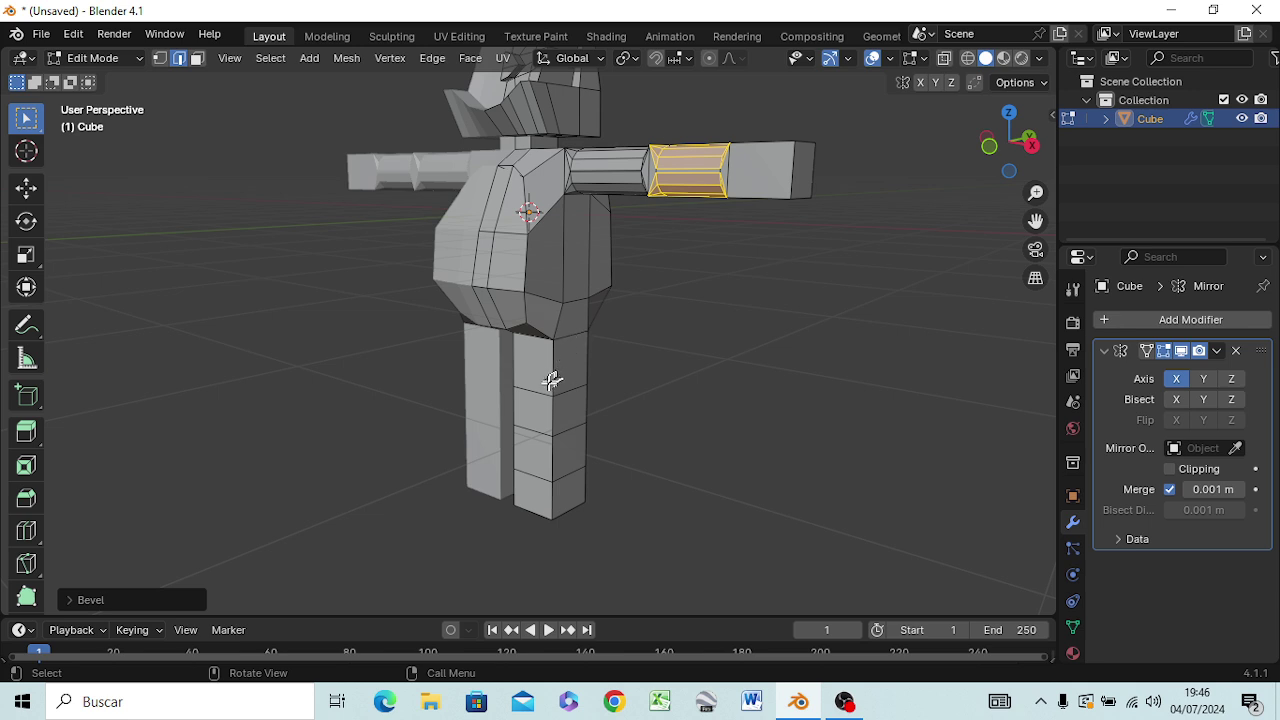
{"action": "mouse_move", "coordinate": [552, 380]}
{"action": "middle_mouse_down"}
{"action": "mouse_move", "coordinate": [577, 377]}
{"action": "mouse_move", "coordinate": [600, 346]}
{"action": "middle_mouse_up"}
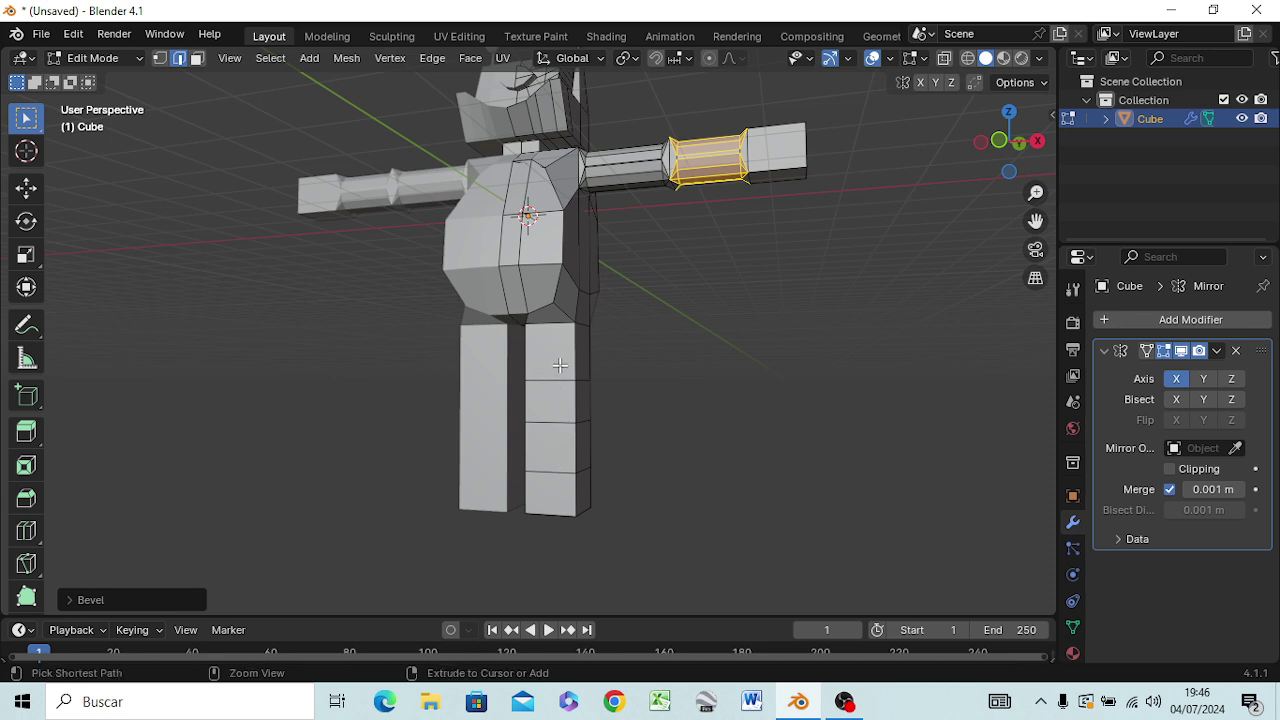
- Add two horizontal edge loops on the leg, one near the hip and one at the knee
{"action": "key", "text": "ctrl+r"}
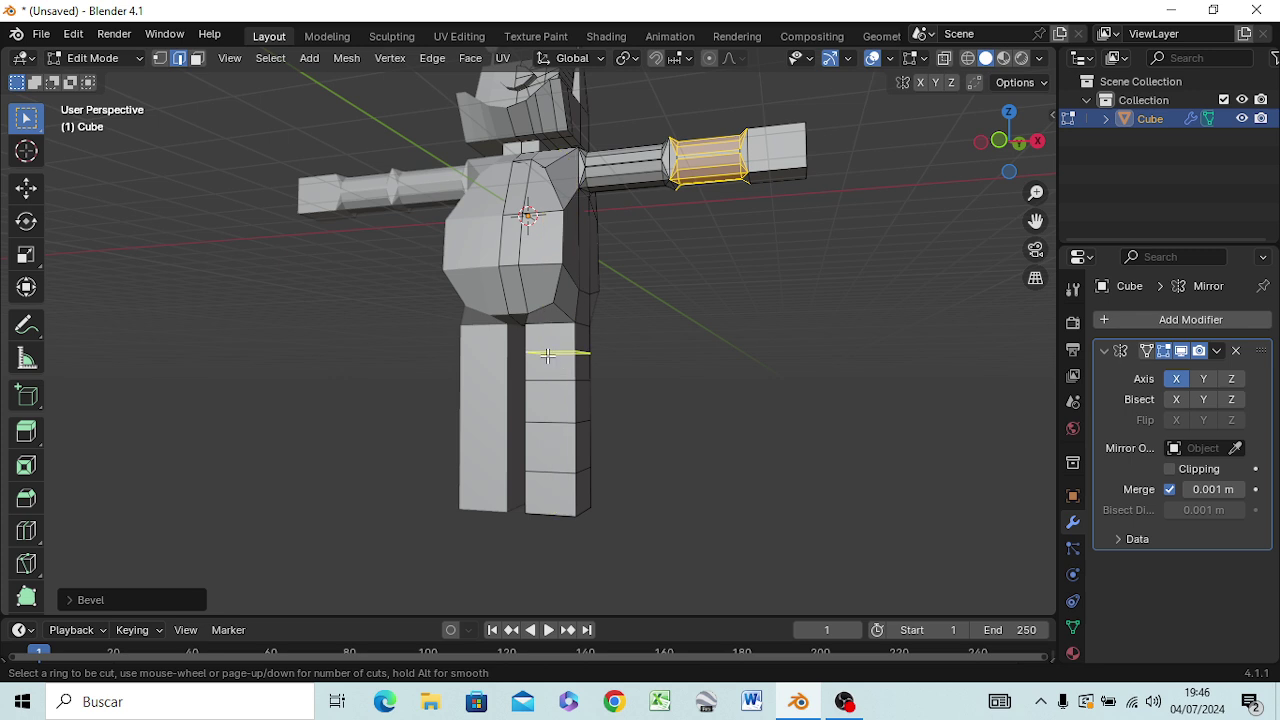
{"action": "left_click", "coordinate": [545, 350]}
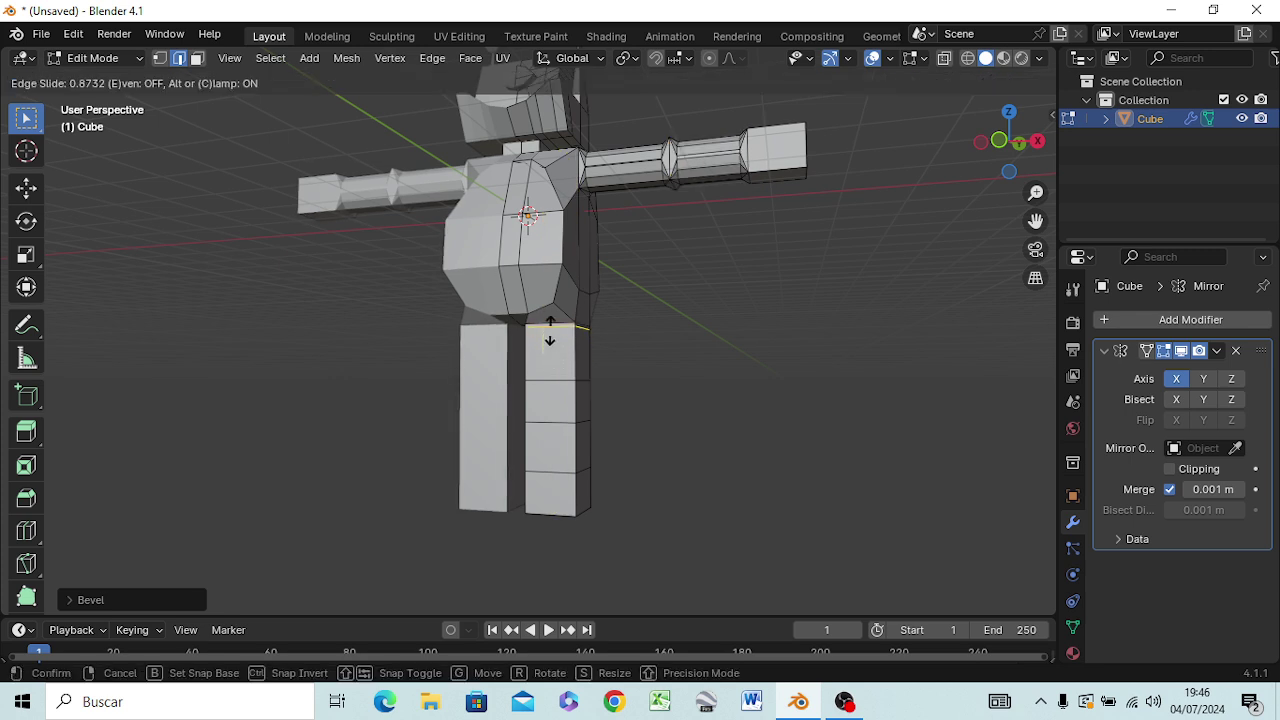
{"action": "left_click", "coordinate": [549, 330]}
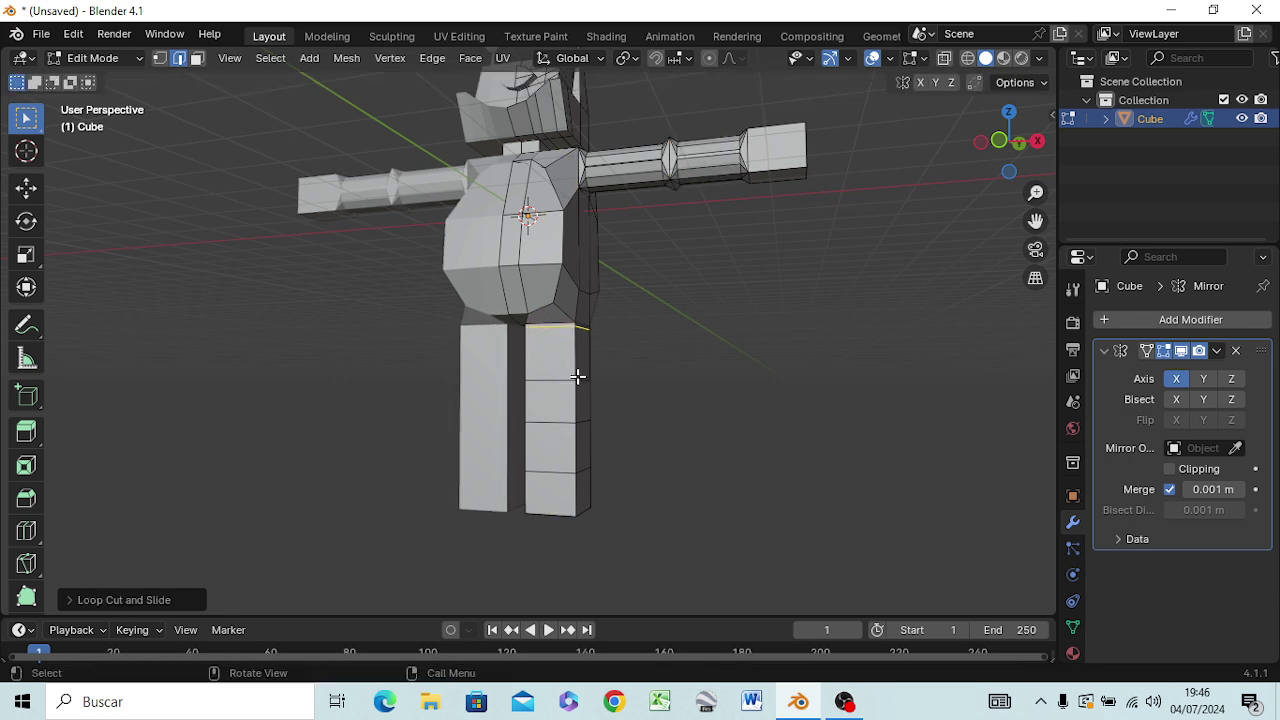
{"action": "key", "text": "ctrl+r"}
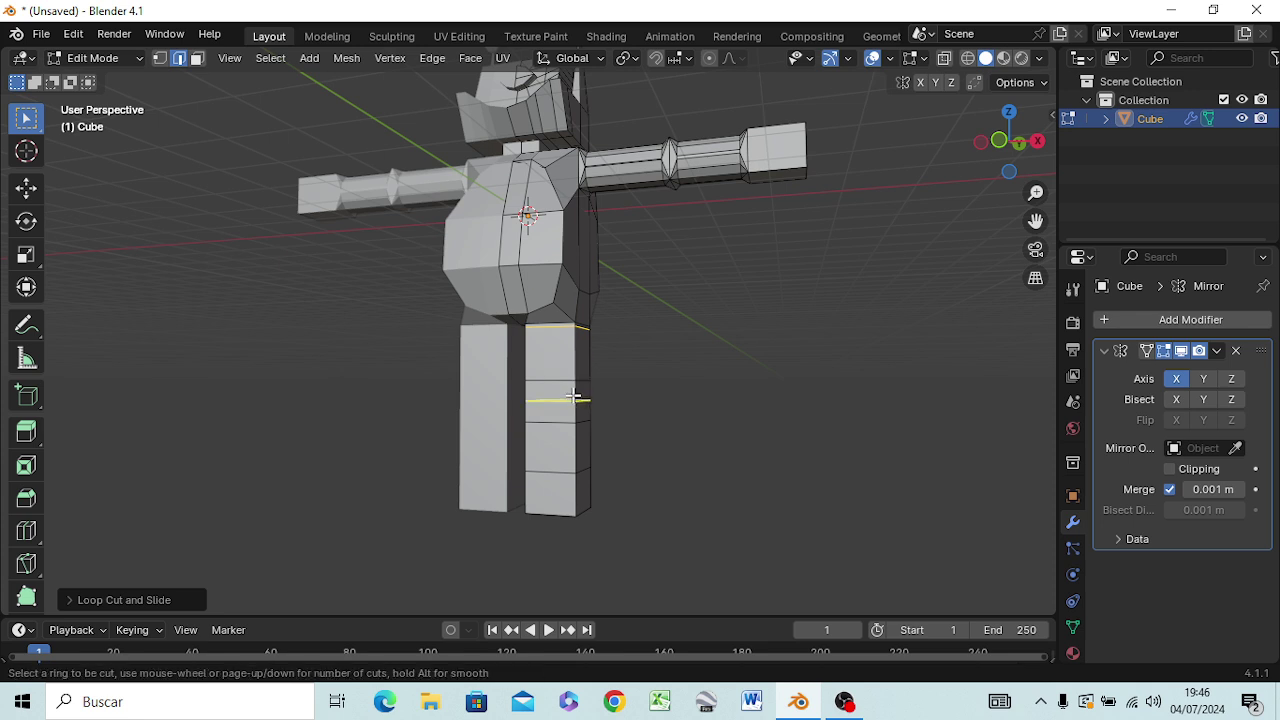
{"action": "left_click", "coordinate": [570, 400]}
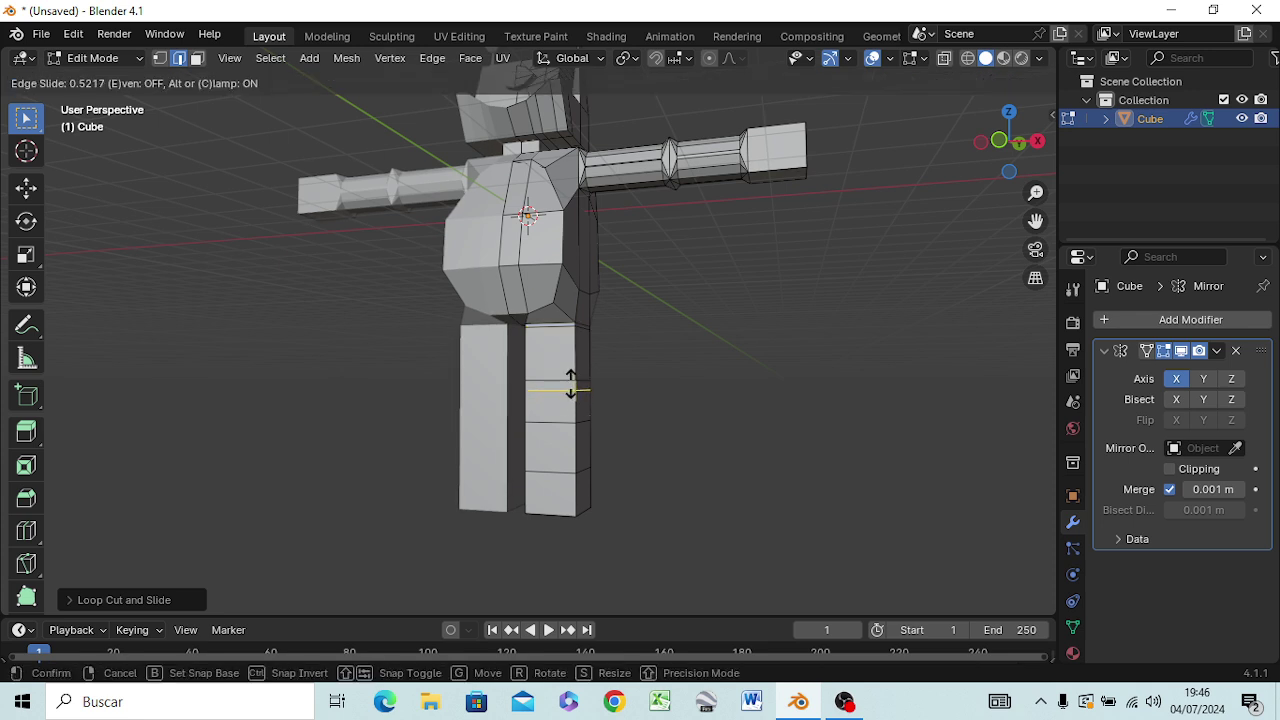
{"action": "left_click", "coordinate": [570, 378]}
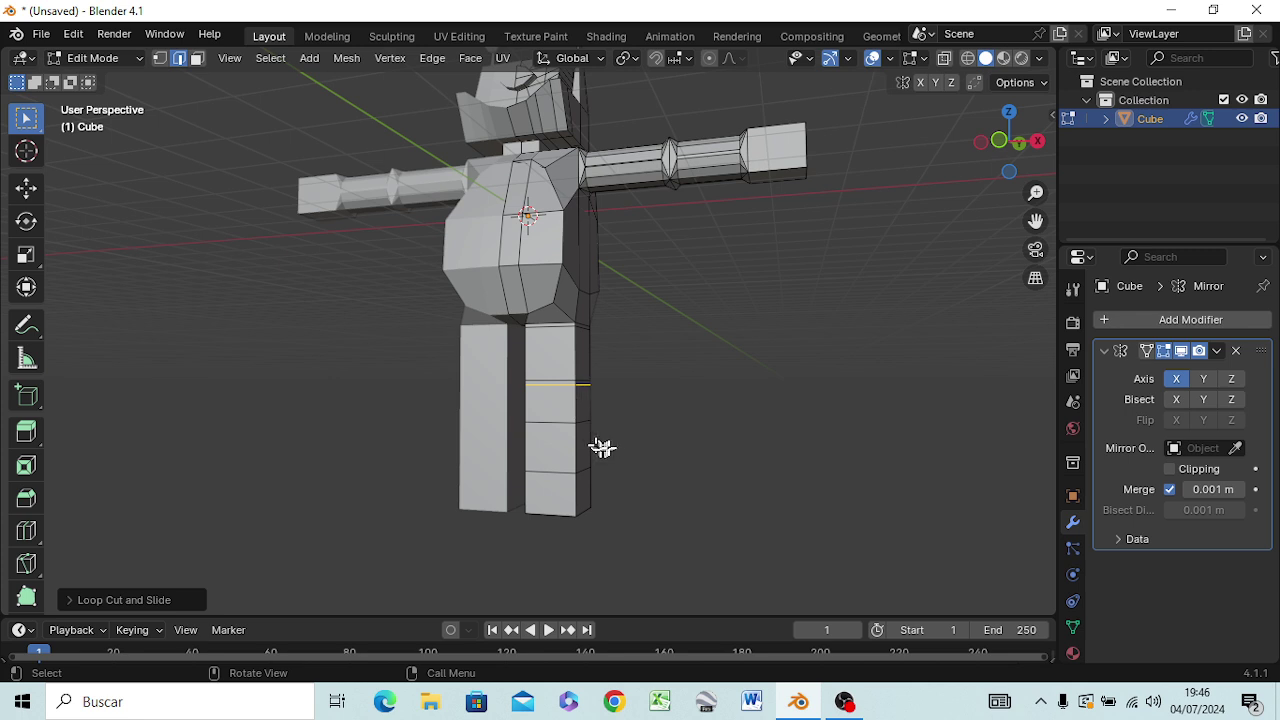
- Add two more edge loops lower on the leg, near its bottom
{"action": "key", "text": "ctrl+r"}
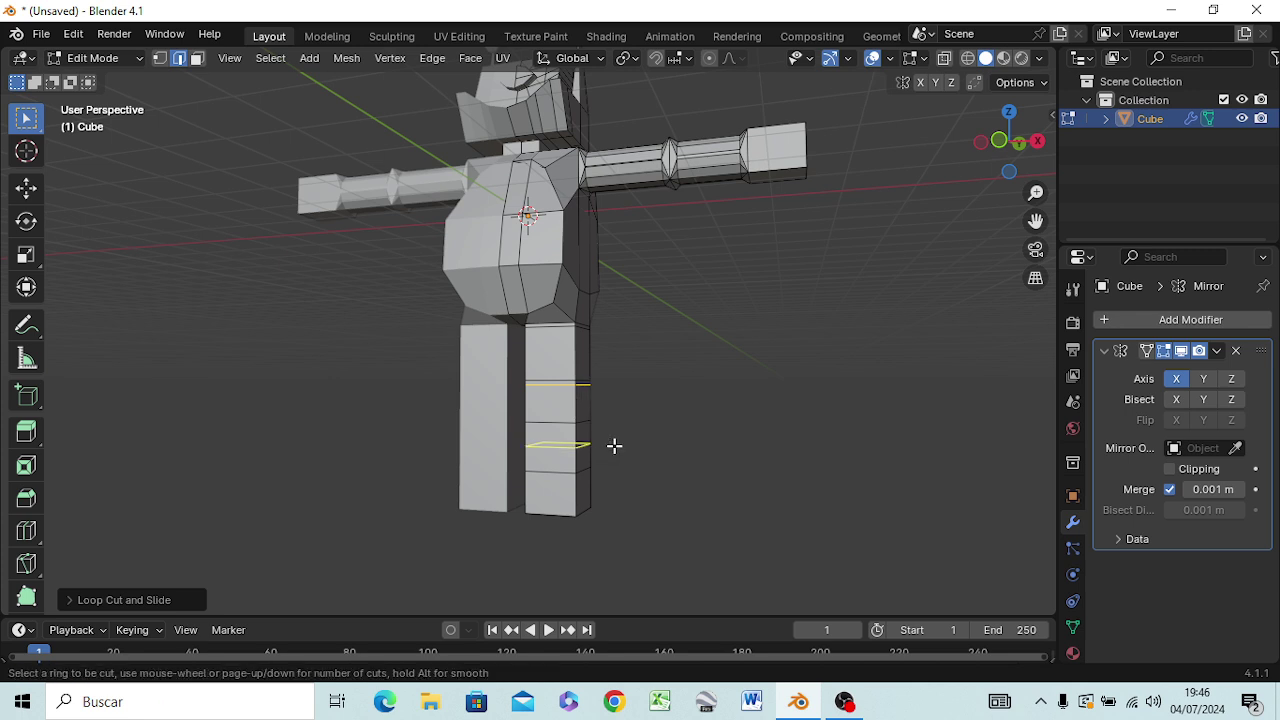
{"action": "left_click", "coordinate": [605, 444]}
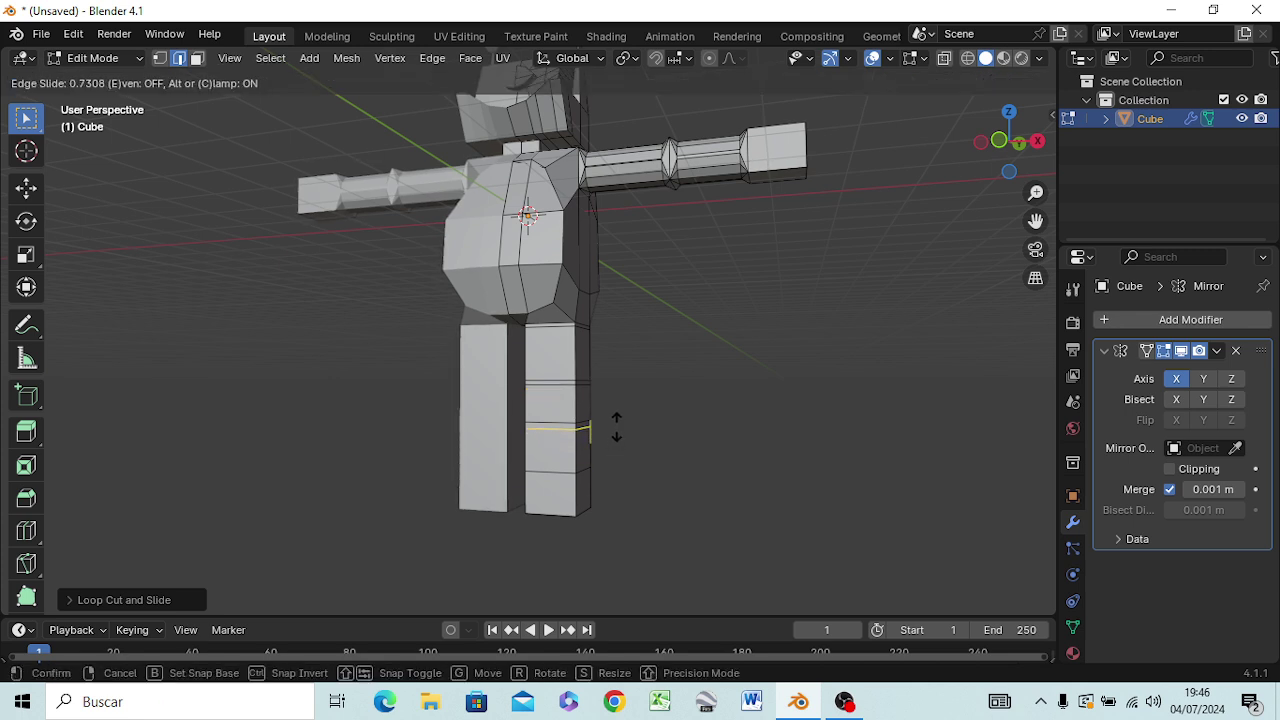
{"action": "left_click", "coordinate": [616, 427]}
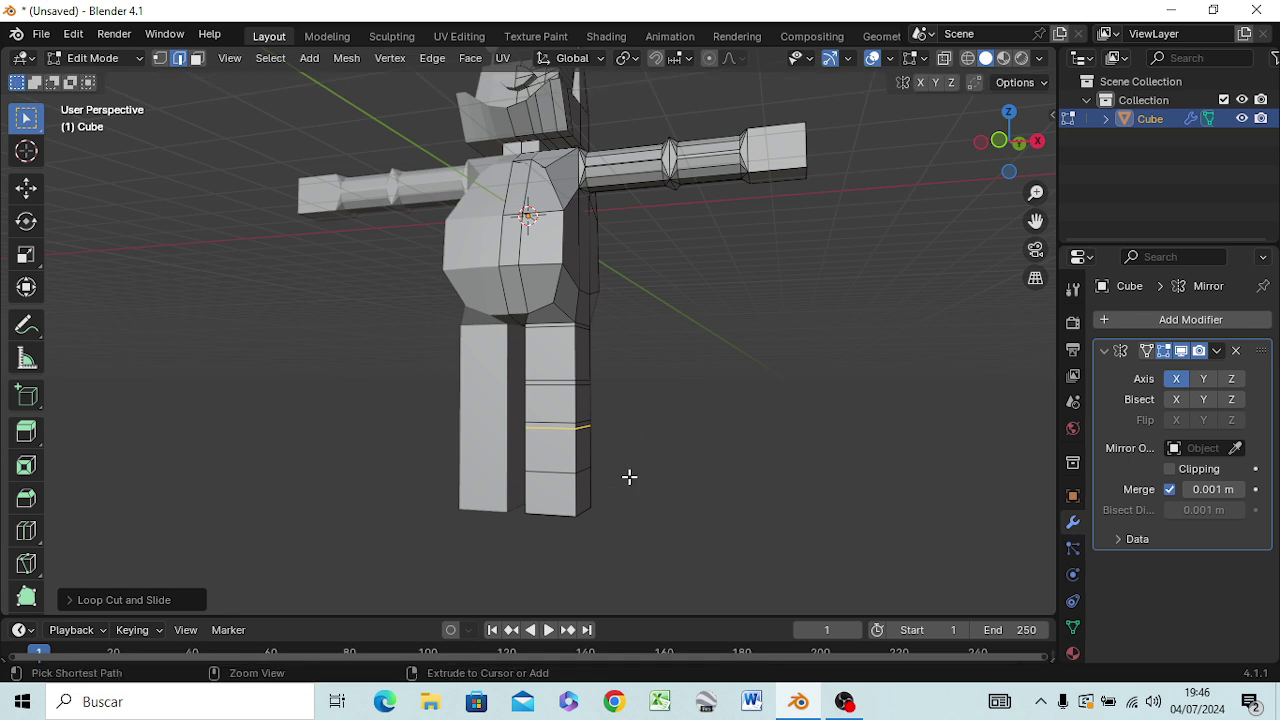
{"action": "key", "text": "ctrl+r"}
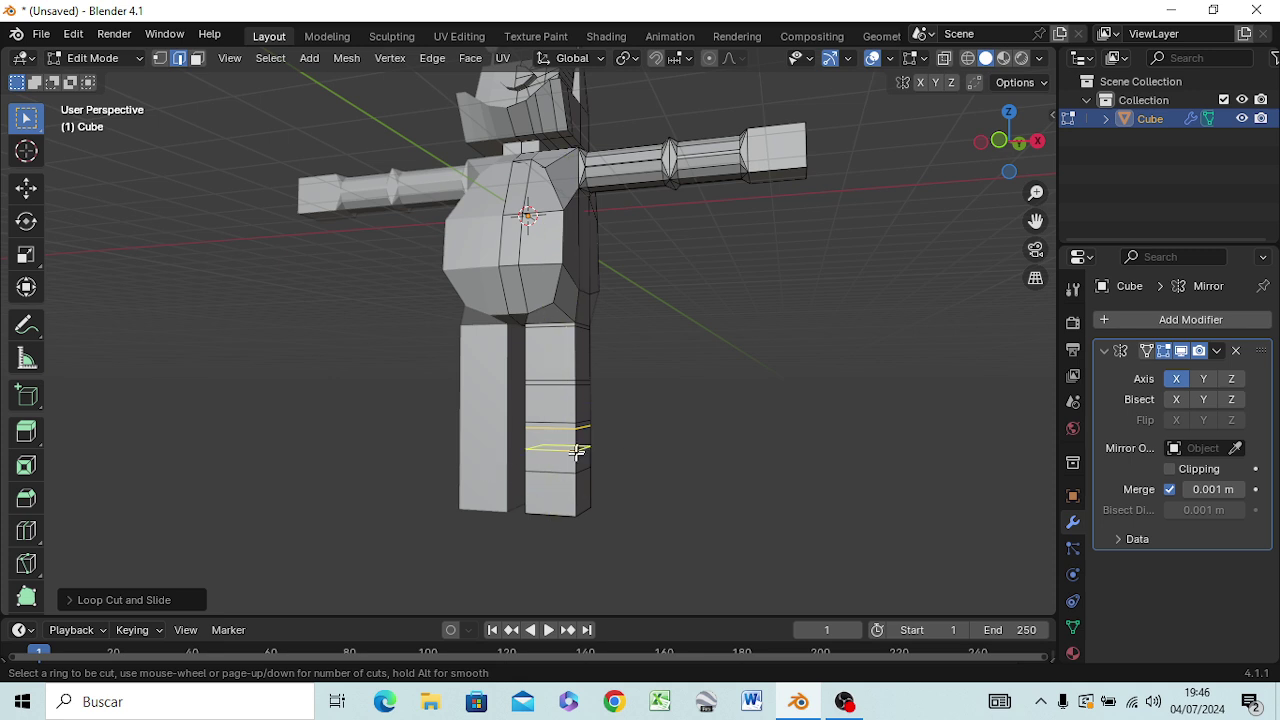
{"action": "left_click", "coordinate": [576, 450]}
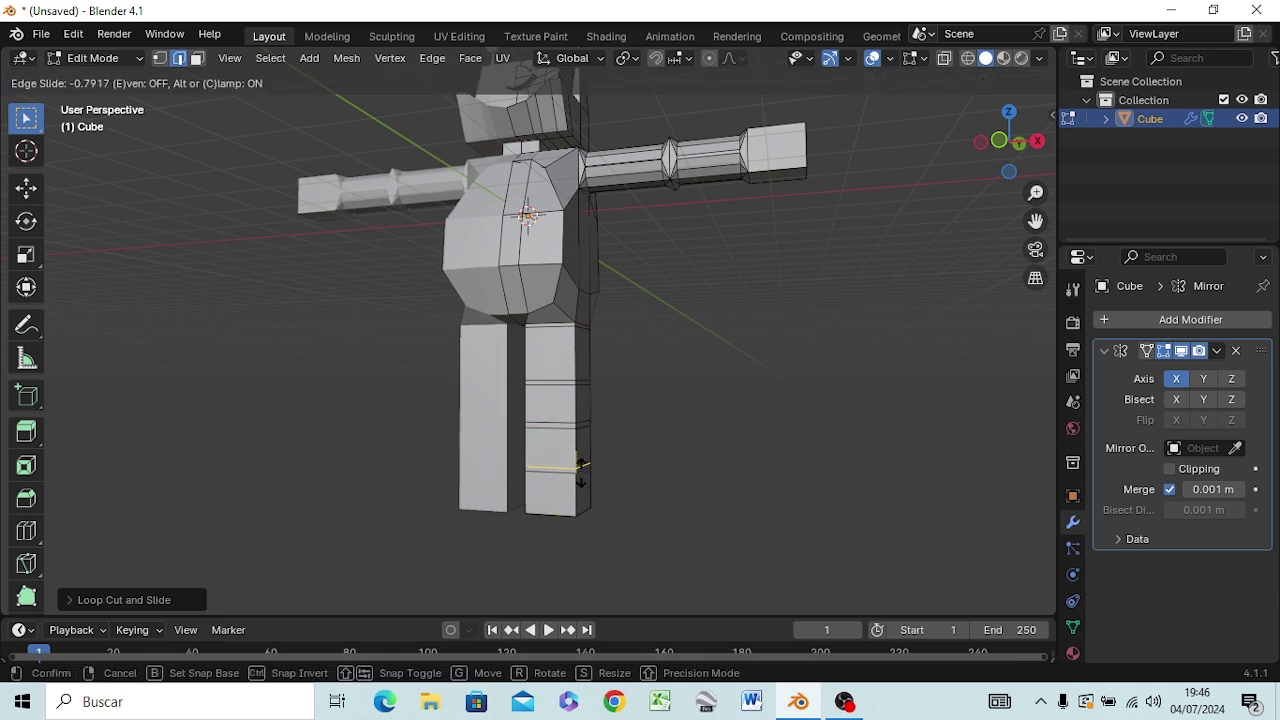
{"action": "left_click", "coordinate": [582, 470]}
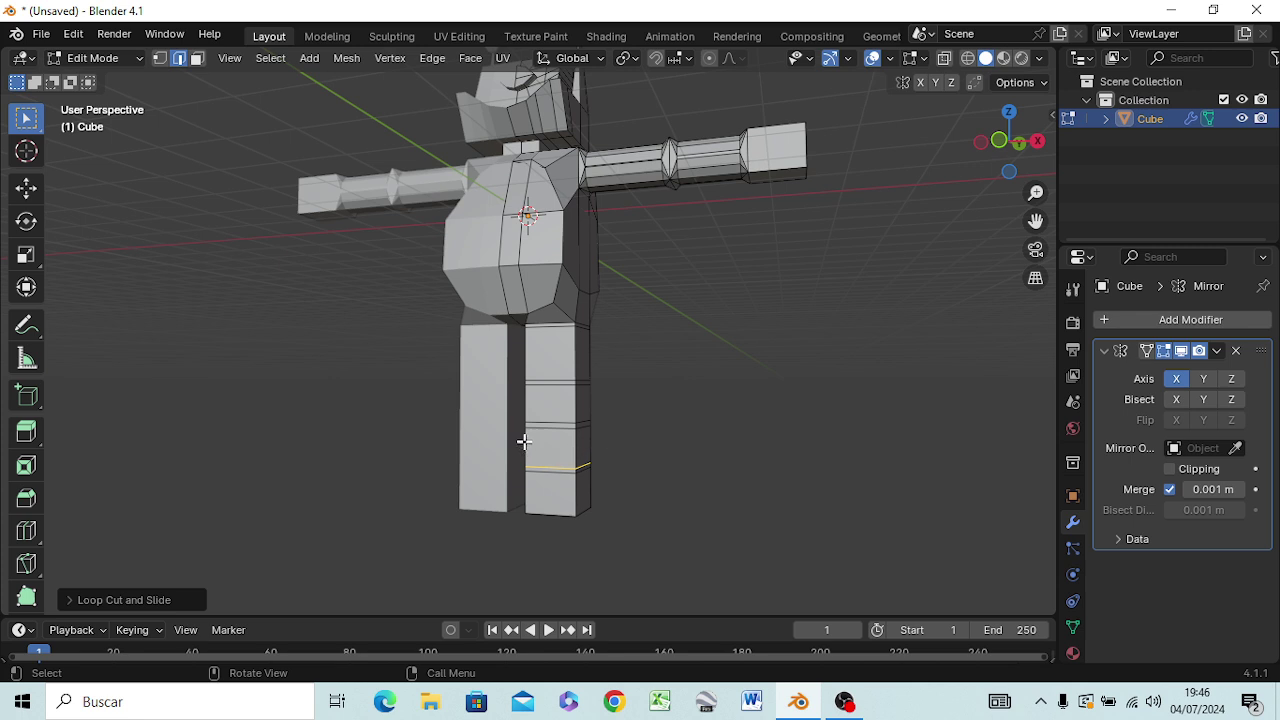
{"action": "scroll", "coordinate": [525, 438], "scroll_direction": "up", "scroll_amount": 4}
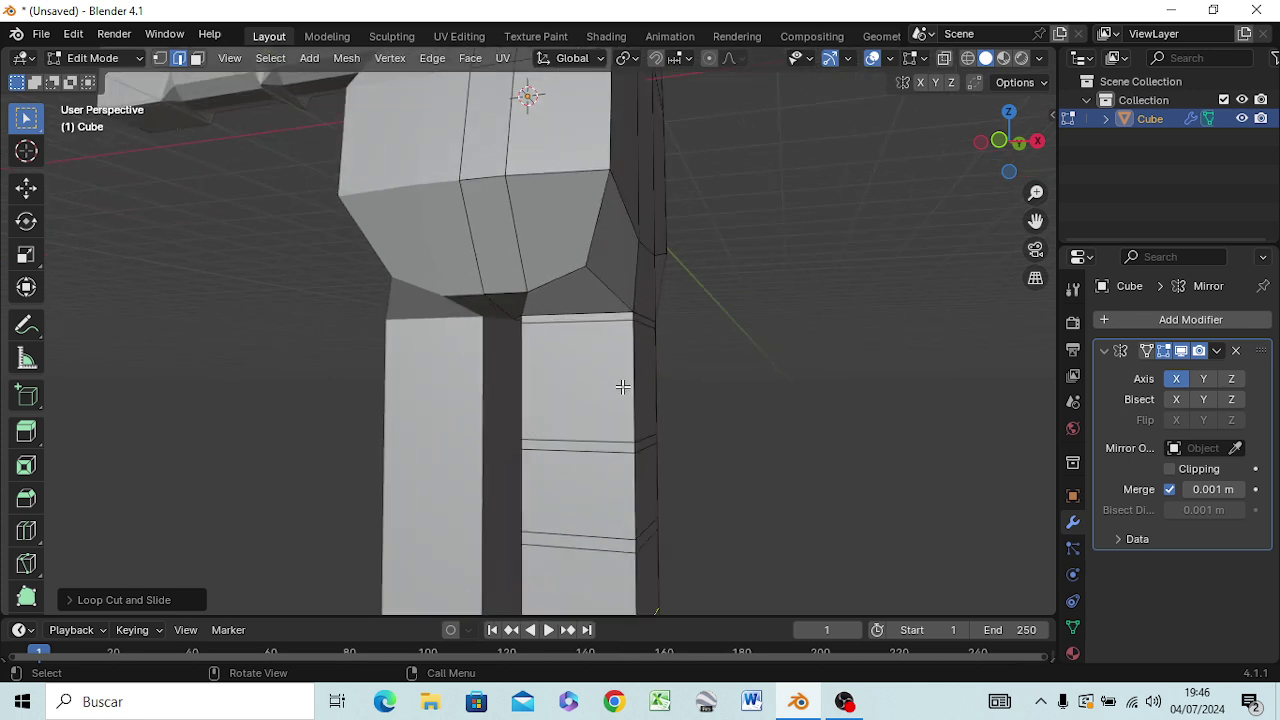
- In wireframe, select the eight vertical edges of the leg's hip and knee sections
{"action": "key", "text": "z"}
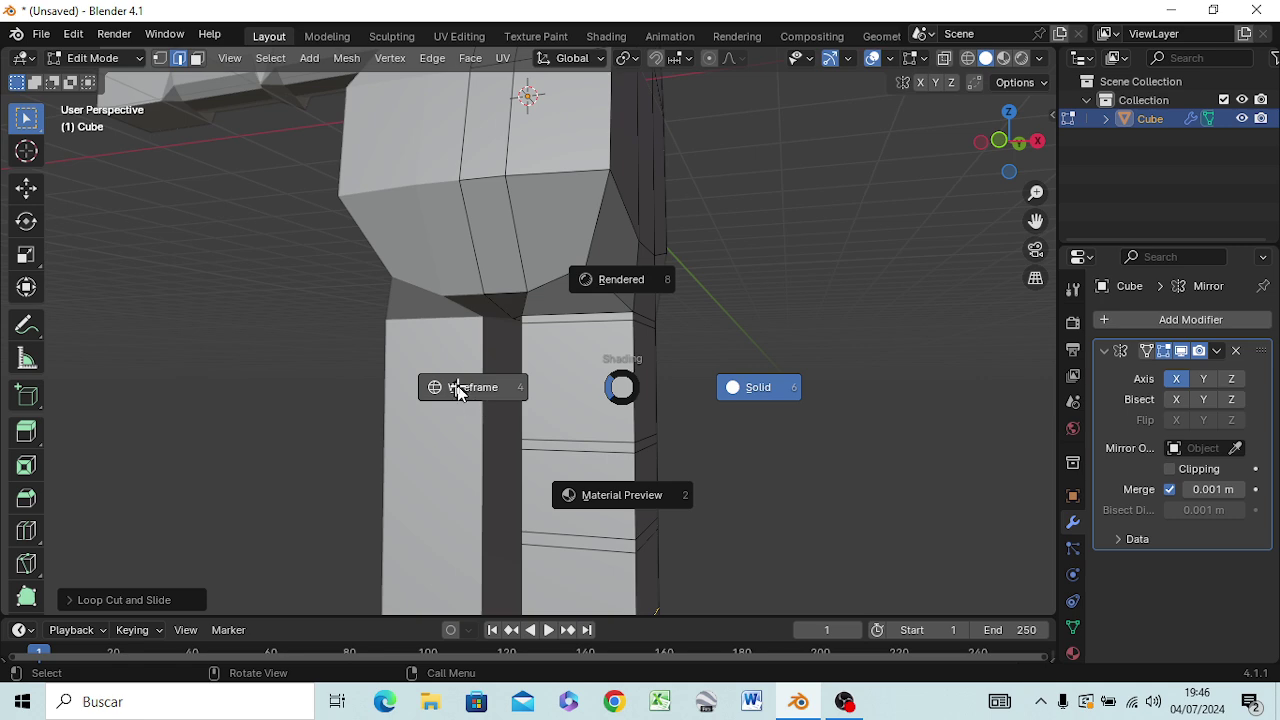
{"action": "left_click", "coordinate": [460, 388]}
{"action": "mouse_move", "coordinate": [700, 390]}
{"action": "middle_mouse_down"}
{"action": "mouse_move", "coordinate": [737, 420]}
{"action": "mouse_move", "coordinate": [790, 418]}
{"action": "middle_mouse_up"}
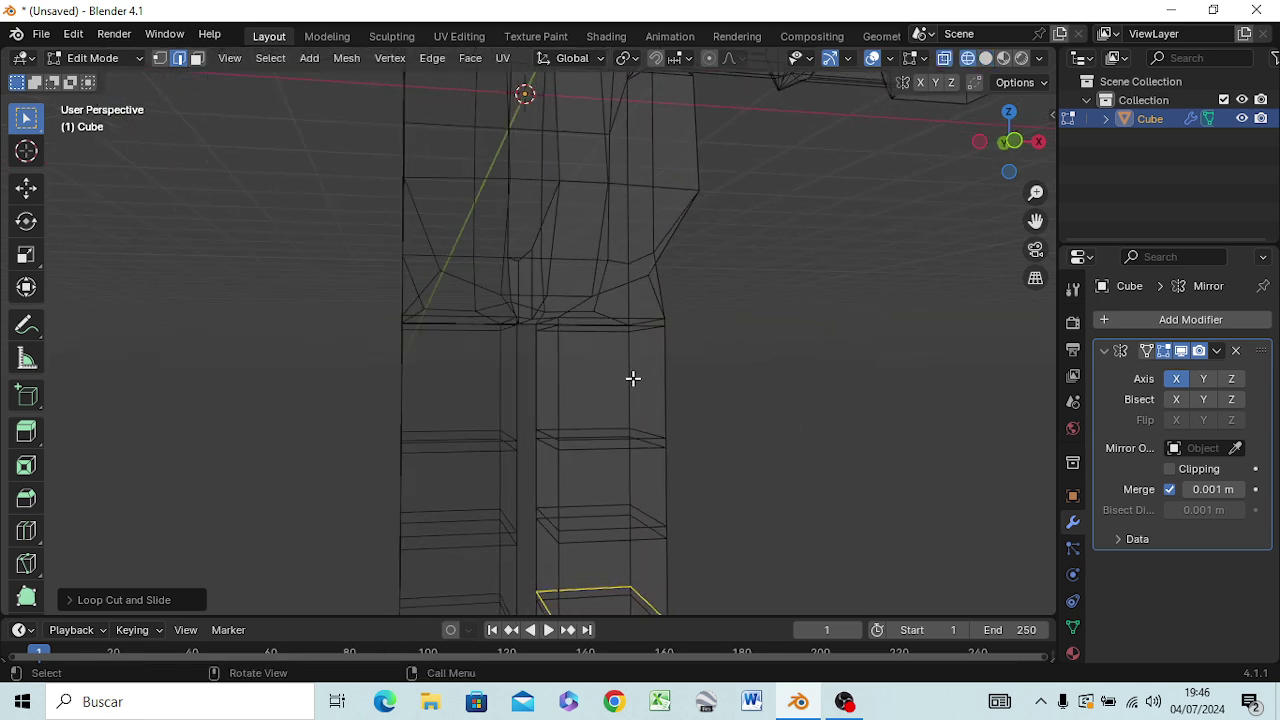
{"action": "left_click", "coordinate": [631, 380]}
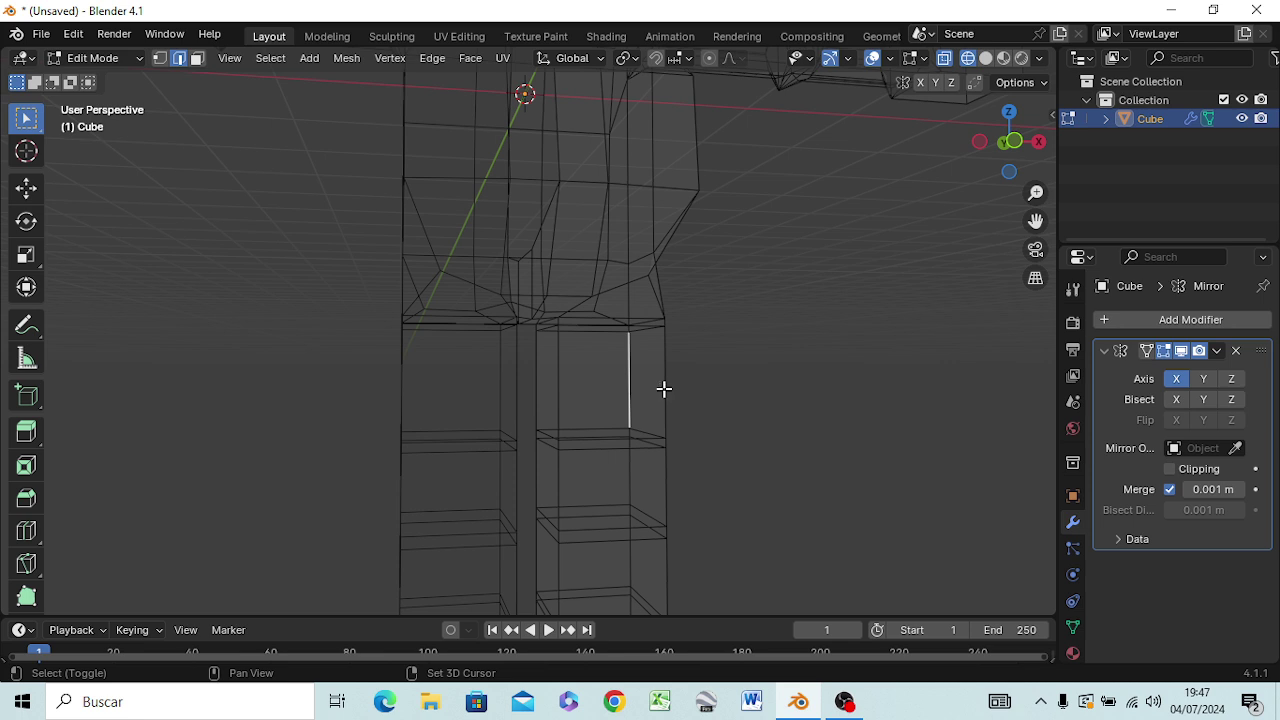
{"action": "left_click", "coordinate": [664, 388], "text": "shift"}
{"action": "left_click", "coordinate": [557, 400], "text": "shift"}
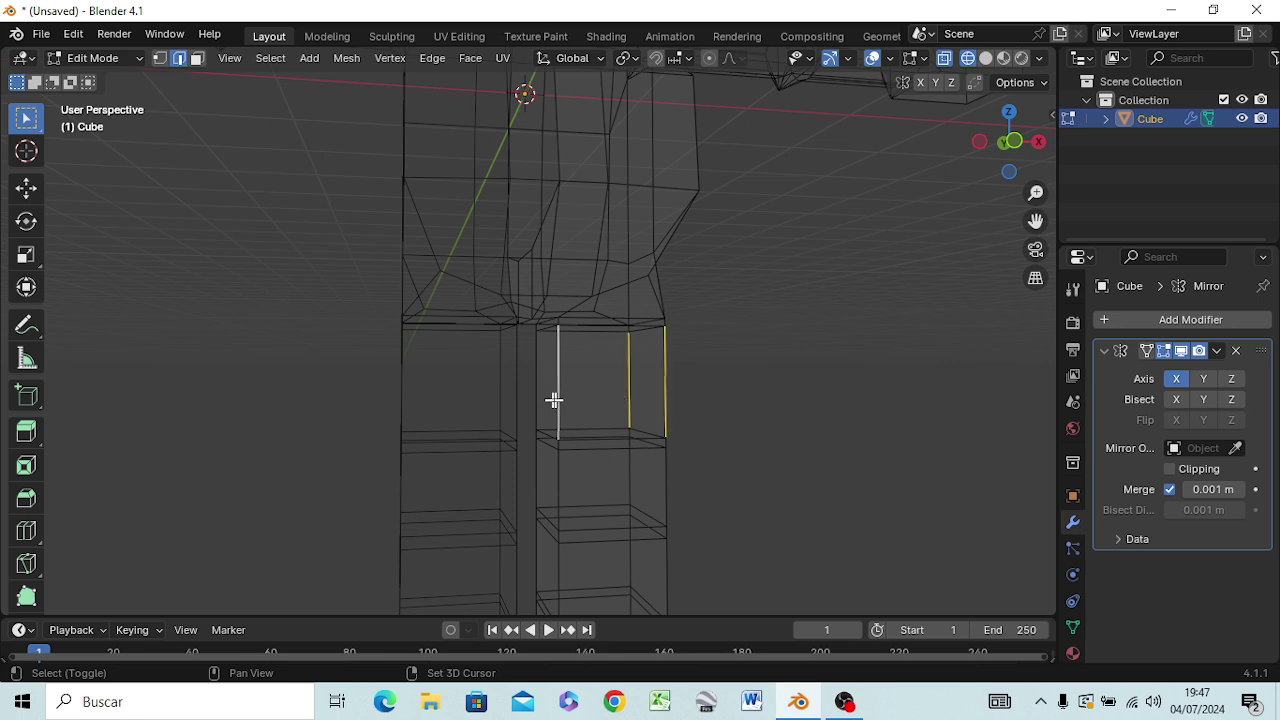
{"action": "left_click", "coordinate": [537, 387], "text": "shift"}
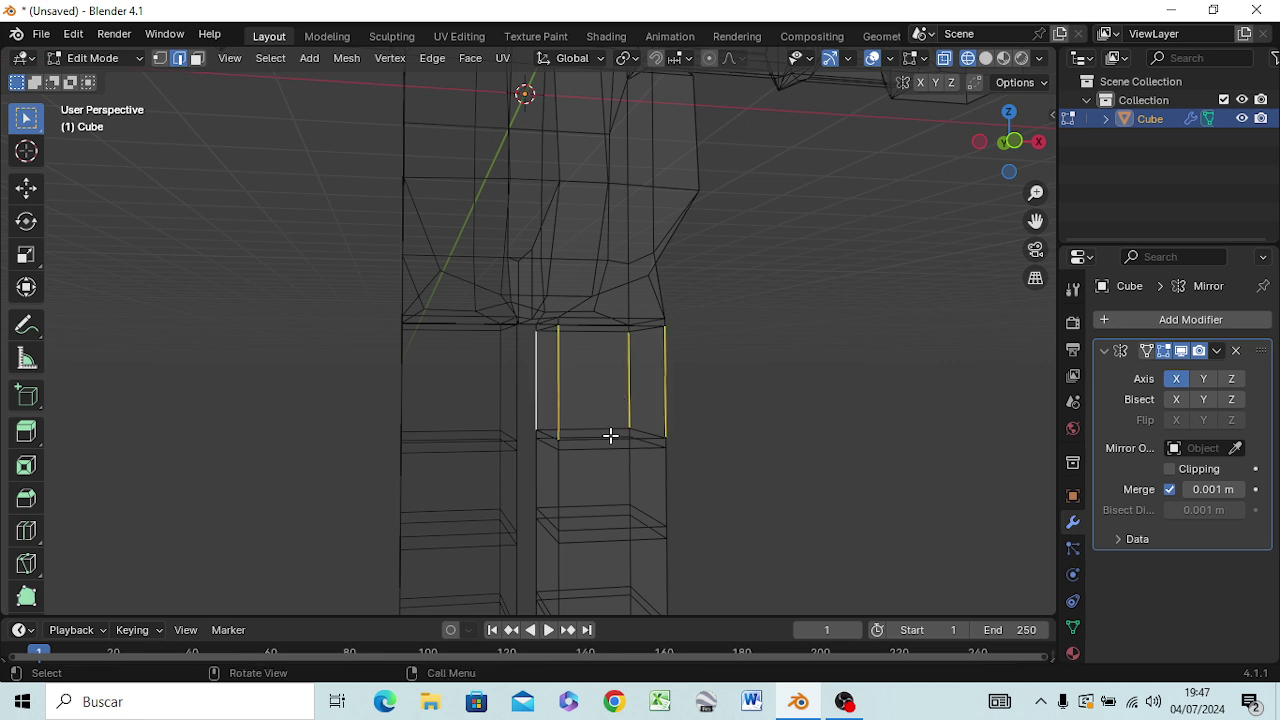
{"action": "scroll", "coordinate": [609, 434], "scroll_direction": "down", "scroll_amount": 3}
{"action": "left_click", "coordinate": [589, 462], "text": "shift"}
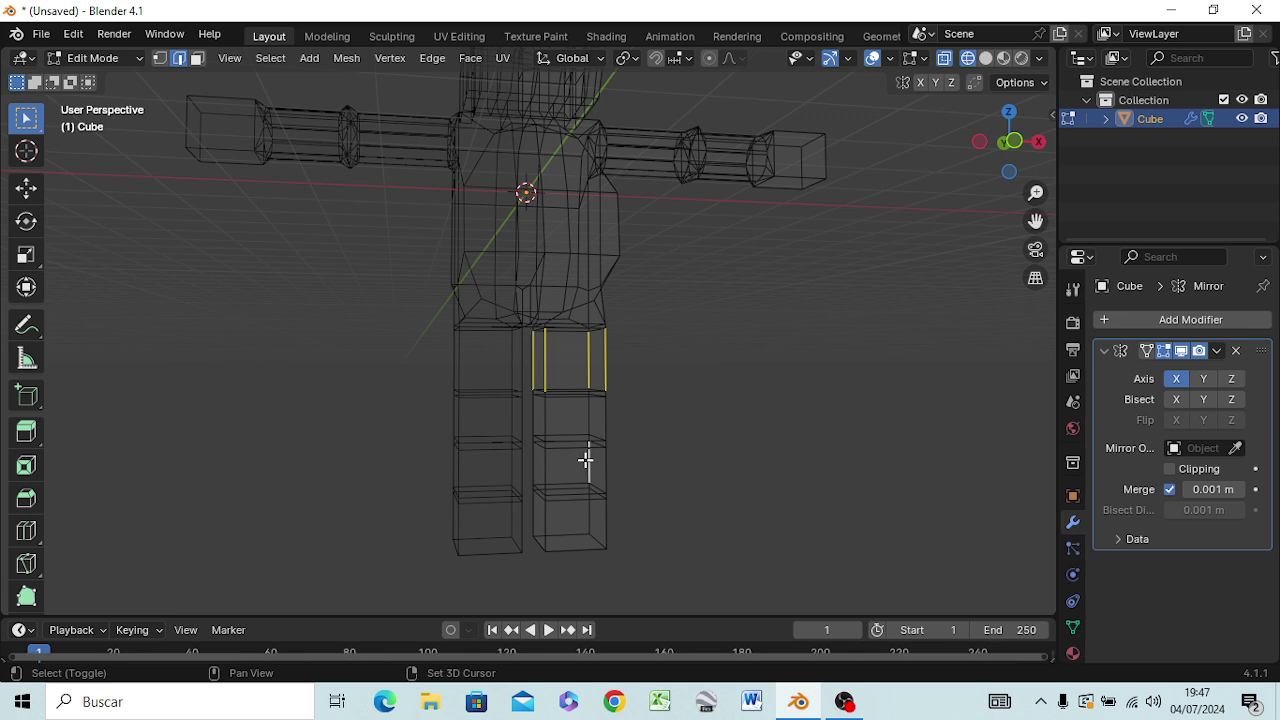
{"action": "left_click", "coordinate": [604, 466], "text": "shift"}
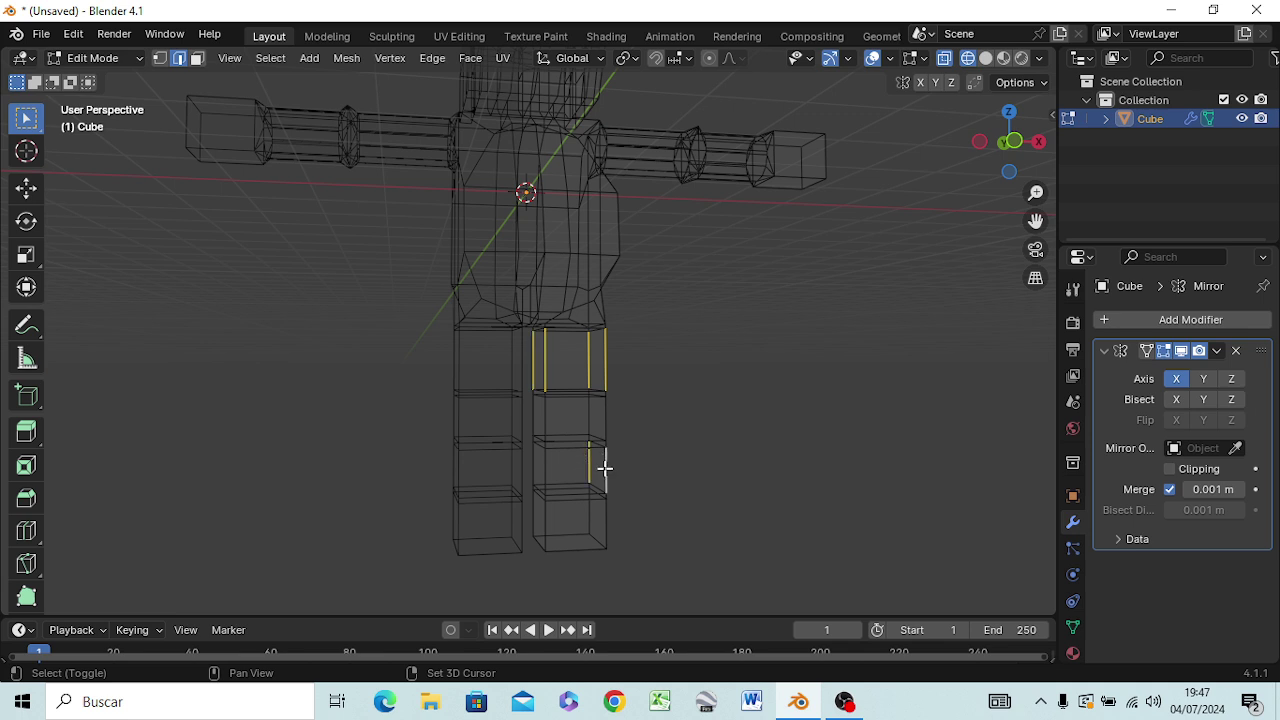
{"action": "left_click", "coordinate": [543, 465], "text": "shift"}
{"action": "left_click", "coordinate": [533, 460], "text": "shift"}
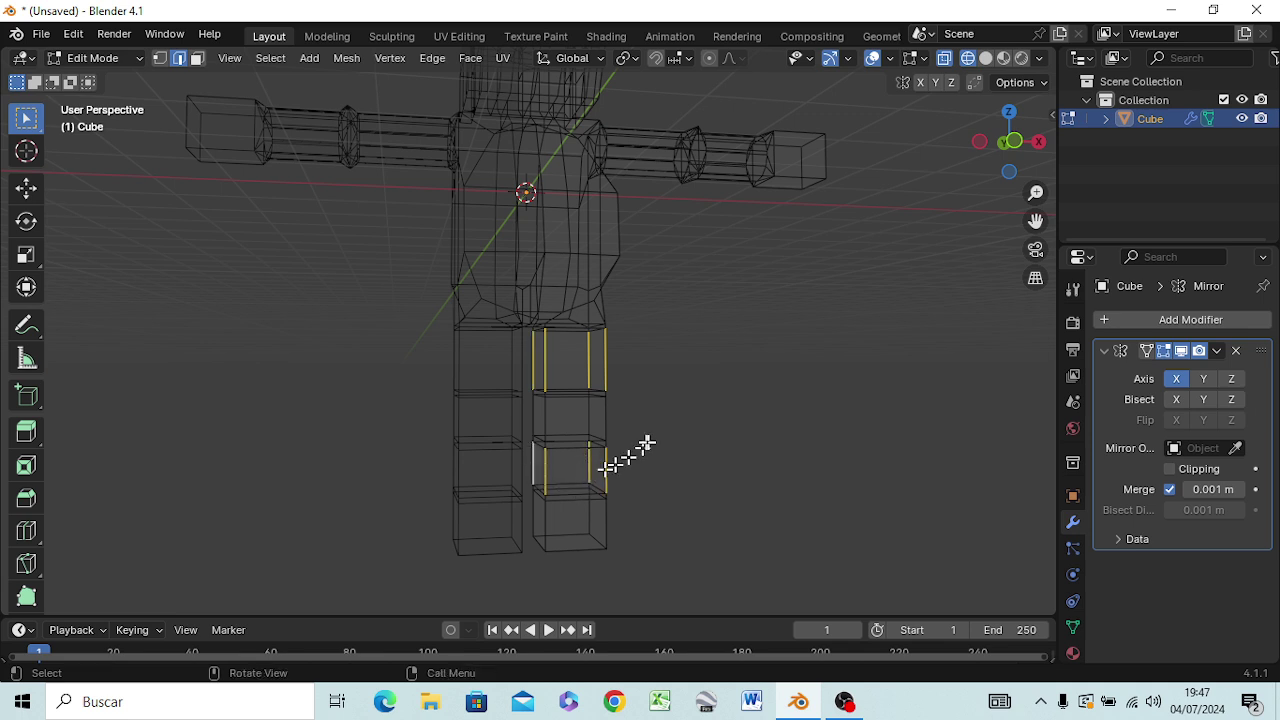
- Bevel the selected leg edges with 3 segments, then clear the selection
{"action": "key", "text": "ctrl+b"}
{"action": "left_click", "coordinate": [728, 396]}
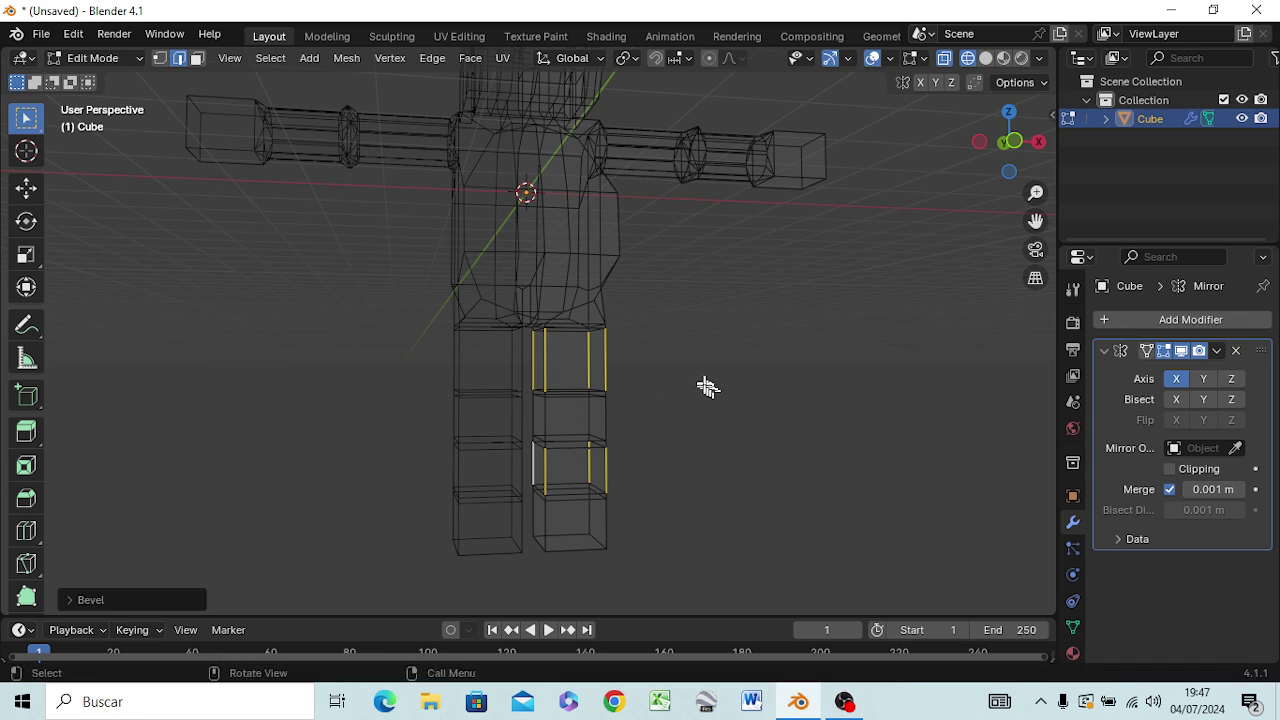
{"action": "key", "text": "ctrl+b"}
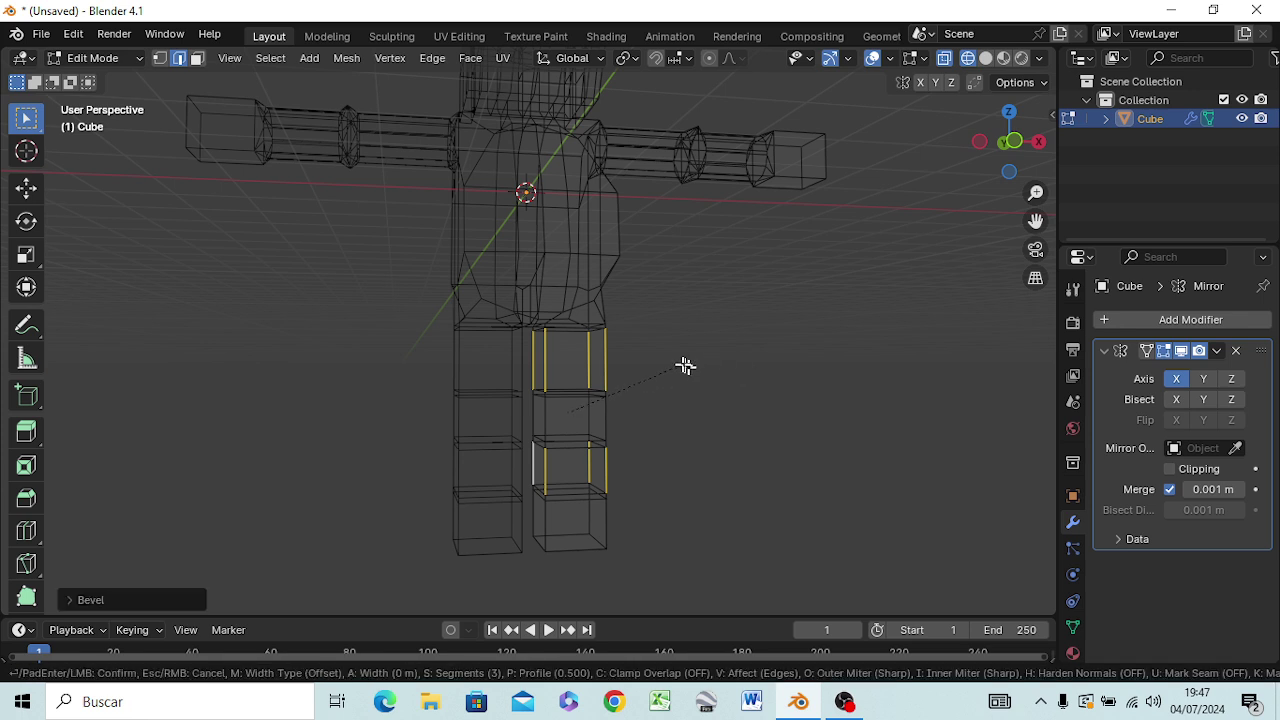
{"action": "left_click", "coordinate": [744, 385]}
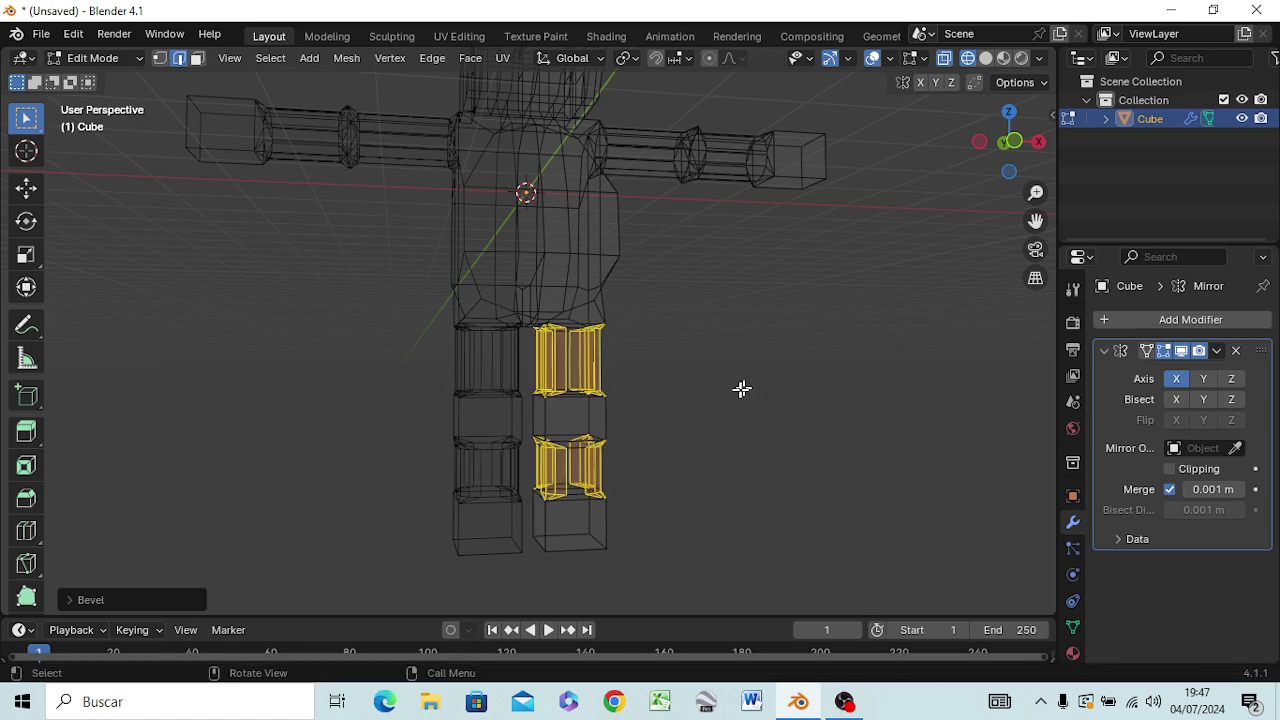
{"action": "left_click", "coordinate": [728, 410]}
- Orbit around the character and return the viewport to Solid shading to inspect the bevelled joints
{"action": "middle_click_drag", "start_coordinate": [698, 440], "coordinate": [399, 380]}
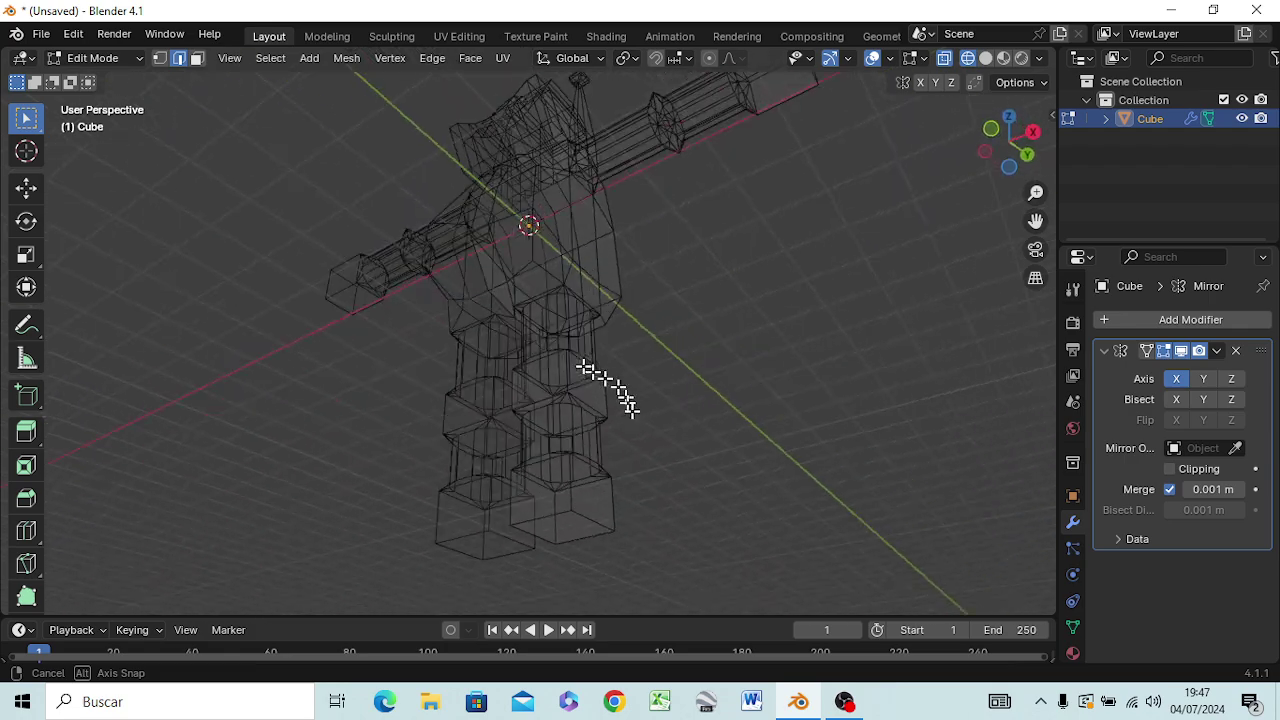
{"action": "middle_click_drag", "start_coordinate": [399, 380], "coordinate": [663, 409]}
{"action": "mouse_move", "coordinate": [843, 217]}
{"action": "middle_mouse_down"}
{"action": "mouse_move", "coordinate": [750, 268]}
{"action": "mouse_move", "coordinate": [606, 291]}
{"action": "mouse_move", "coordinate": [640, 371]}
{"action": "mouse_move", "coordinate": [729, 366]}
{"action": "mouse_move", "coordinate": [769, 323]}
{"action": "mouse_move", "coordinate": [769, 294]}
{"action": "mouse_move", "coordinate": [706, 323]}
{"action": "mouse_move", "coordinate": [634, 314]}
{"action": "mouse_move", "coordinate": [659, 323]}
{"action": "middle_mouse_up"}
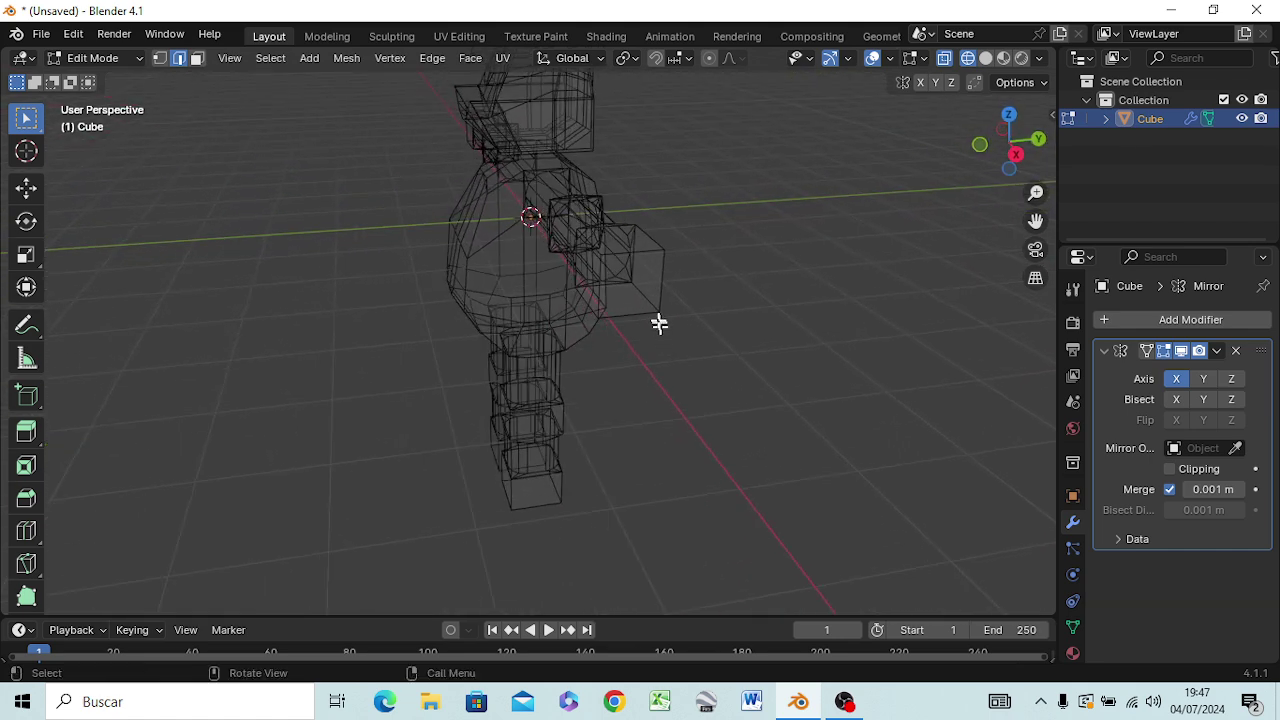
{"action": "key", "text": "z"}
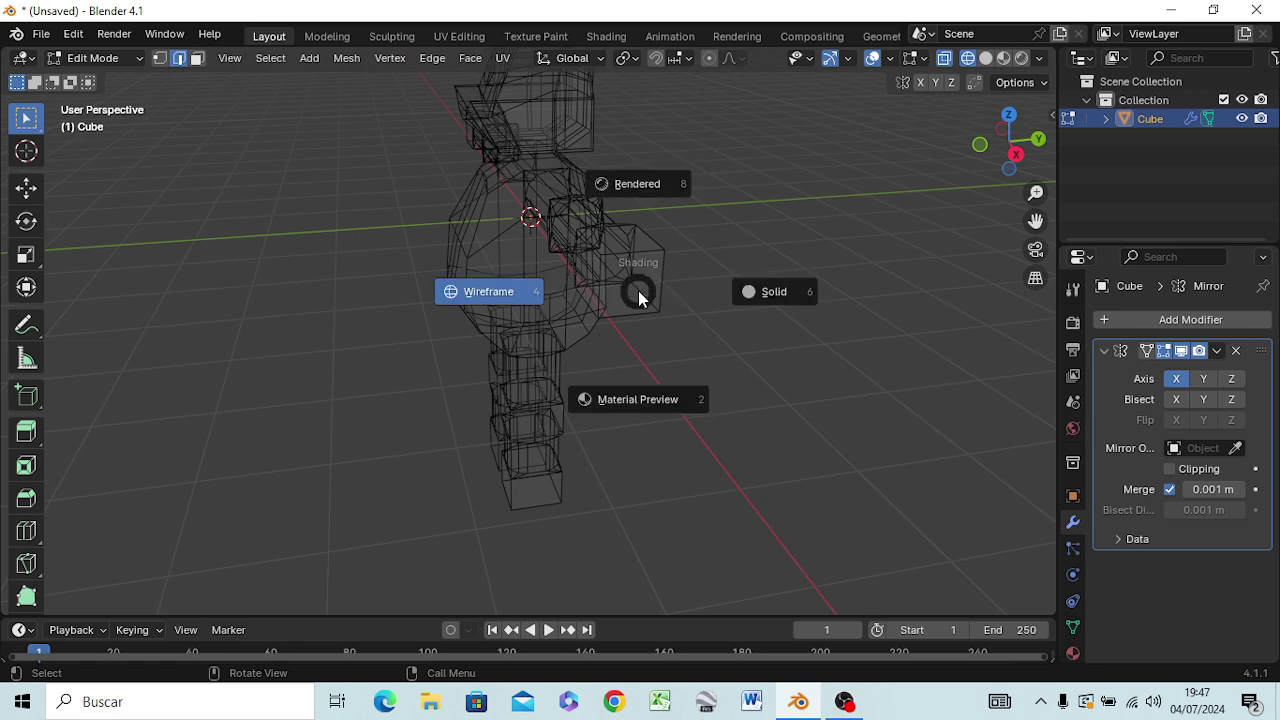
{"action": "left_click", "coordinate": [784, 288]}
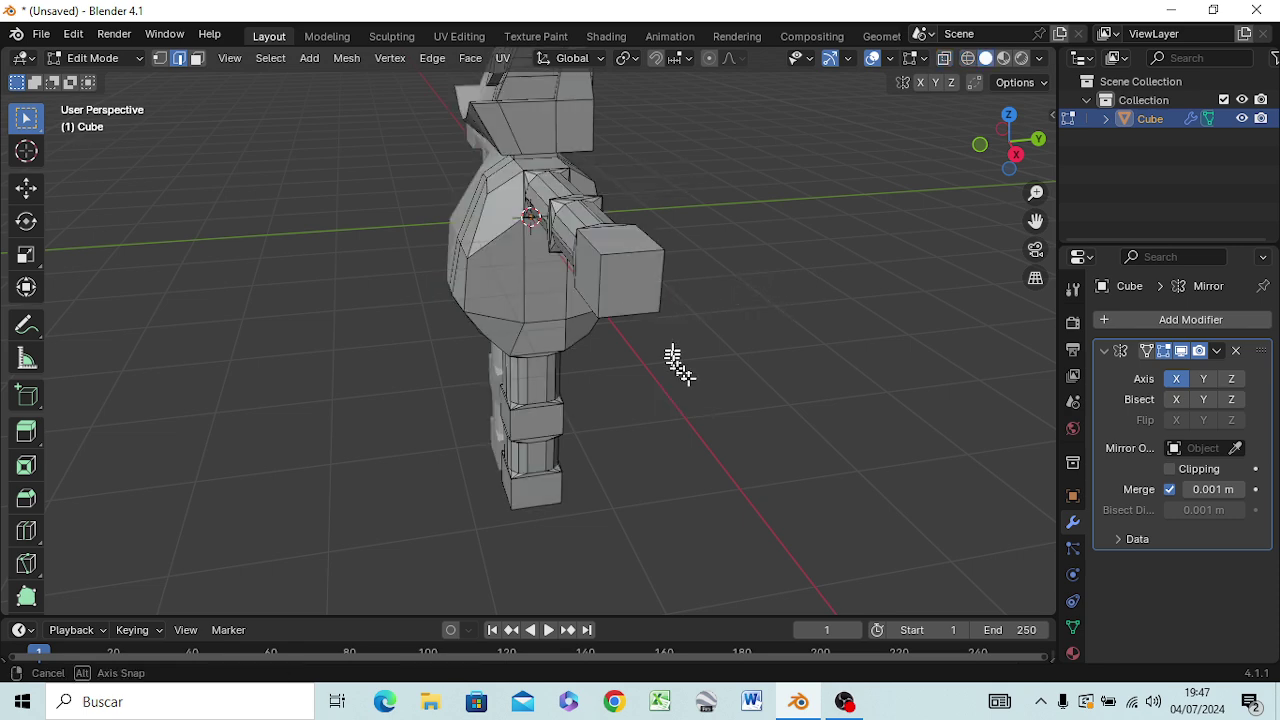
{"action": "mouse_move", "coordinate": [677, 360]}
{"action": "middle_mouse_down"}
{"action": "mouse_move", "coordinate": [803, 346]}
{"action": "mouse_move", "coordinate": [600, 380]}
{"action": "mouse_move", "coordinate": [566, 349]}
{"action": "mouse_move", "coordinate": [589, 377]}
{"action": "mouse_move", "coordinate": [617, 371]}
{"action": "mouse_move", "coordinate": [563, 303]}
{"action": "mouse_move", "coordinate": [652, 283]}
{"action": "mouse_move", "coordinate": [700, 238]}
{"action": "middle_mouse_up"}
{"action": "scroll", "coordinate": [772, 359], "scroll_direction": "up", "scroll_amount": 1}
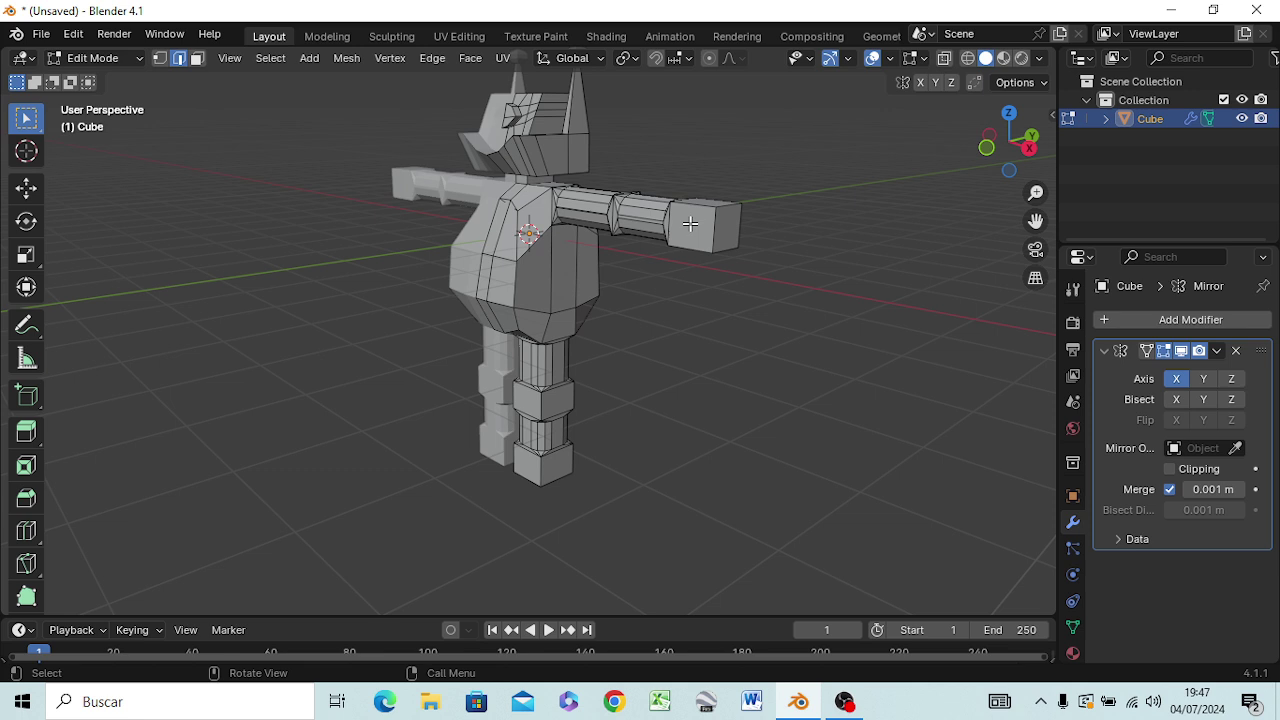
- Add an edge loop across the arm near its end
{"action": "key", "text": "ctrl"}
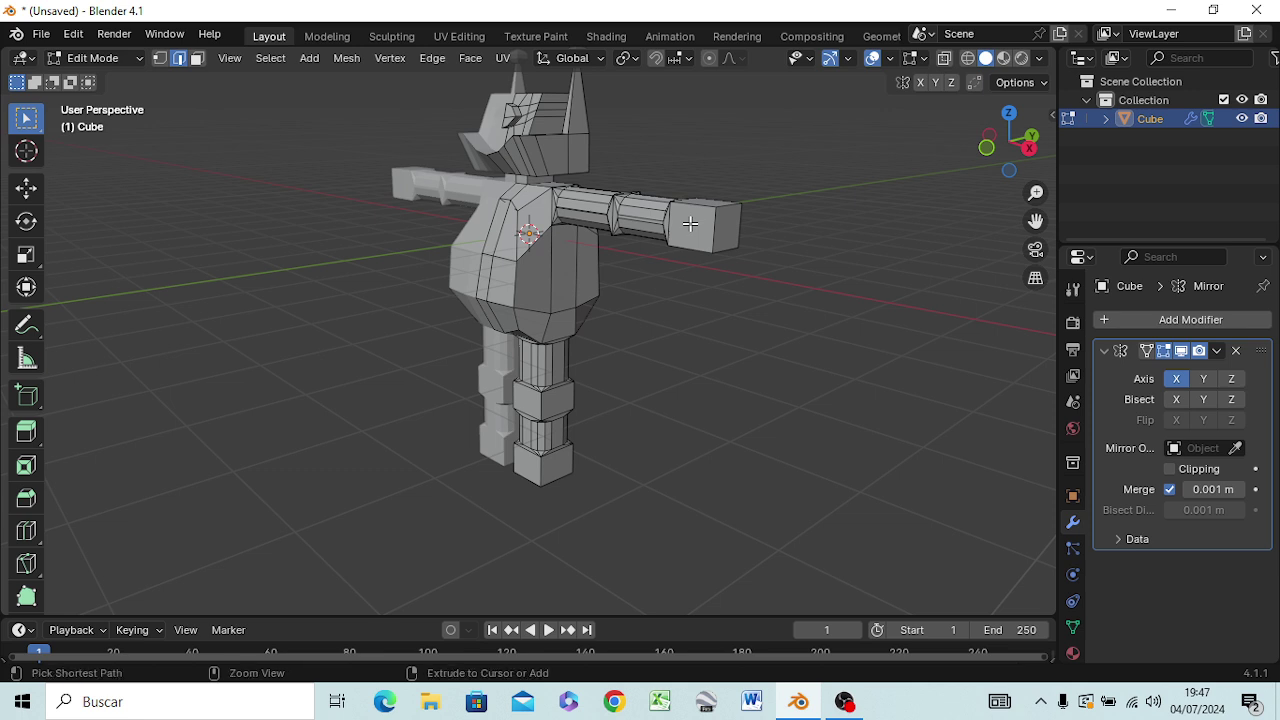
{"action": "key", "text": "ctrl+r"}
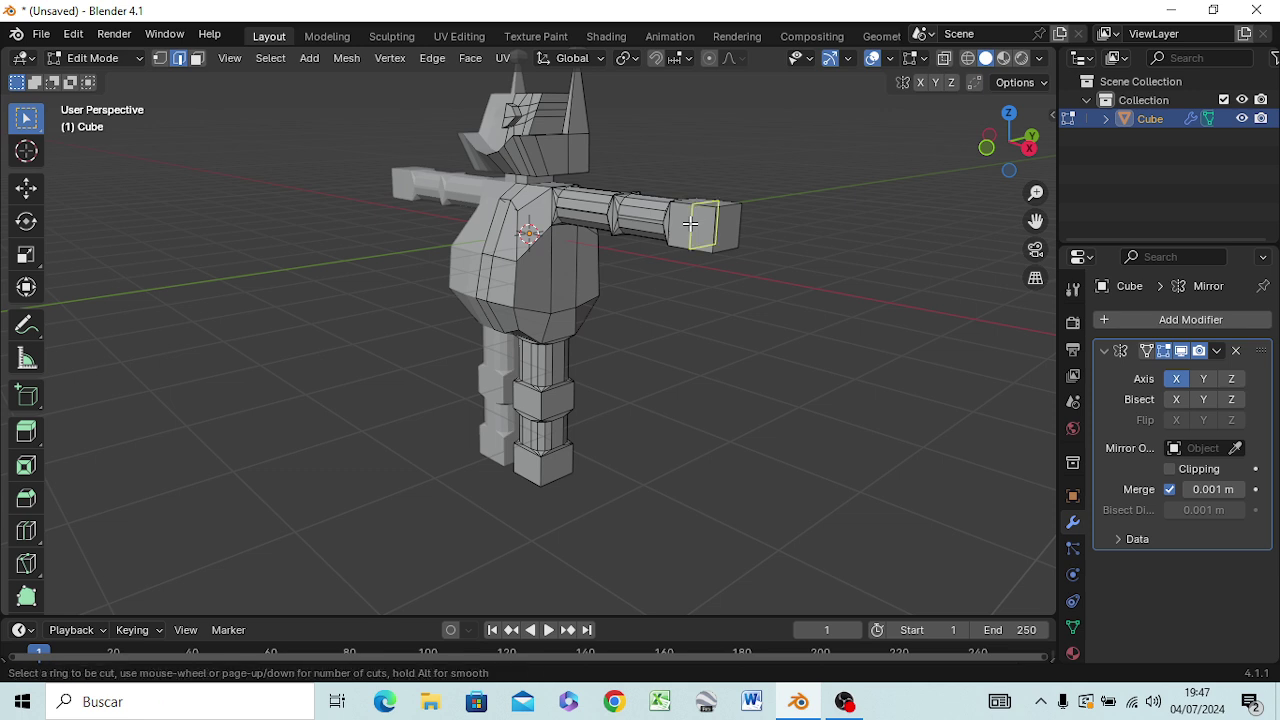
{"action": "left_click", "coordinate": [692, 222]}
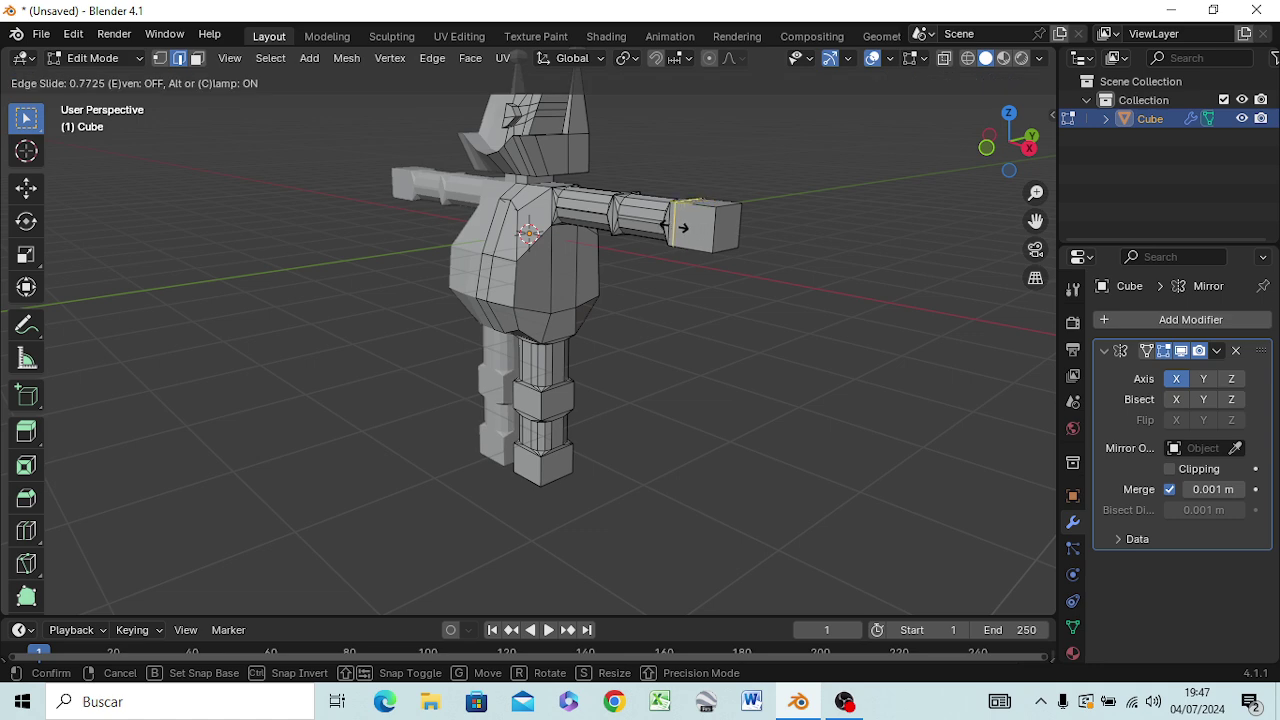
{"action": "left_click", "coordinate": [680, 229]}
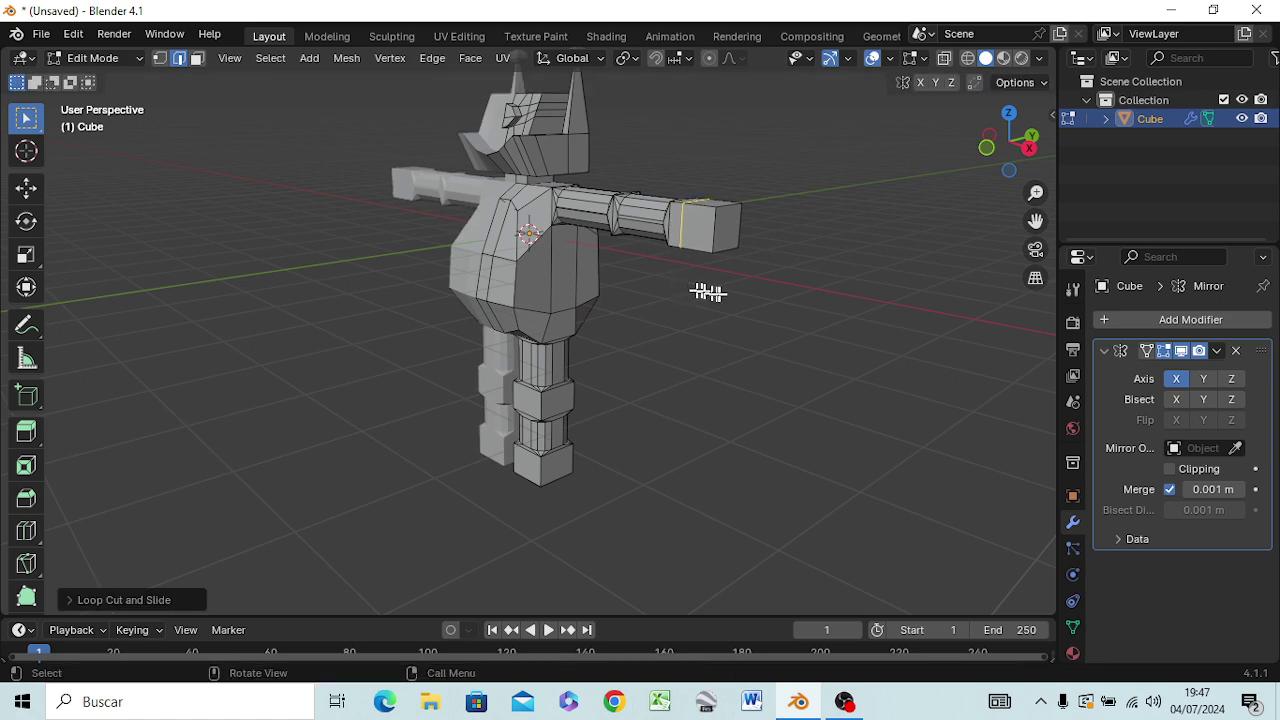
{"action": "mouse_move", "coordinate": [708, 289]}
{"action": "middle_mouse_down"}
{"action": "mouse_move", "coordinate": [618, 313]}
{"action": "mouse_move", "coordinate": [680, 314]}
{"action": "middle_mouse_up"}
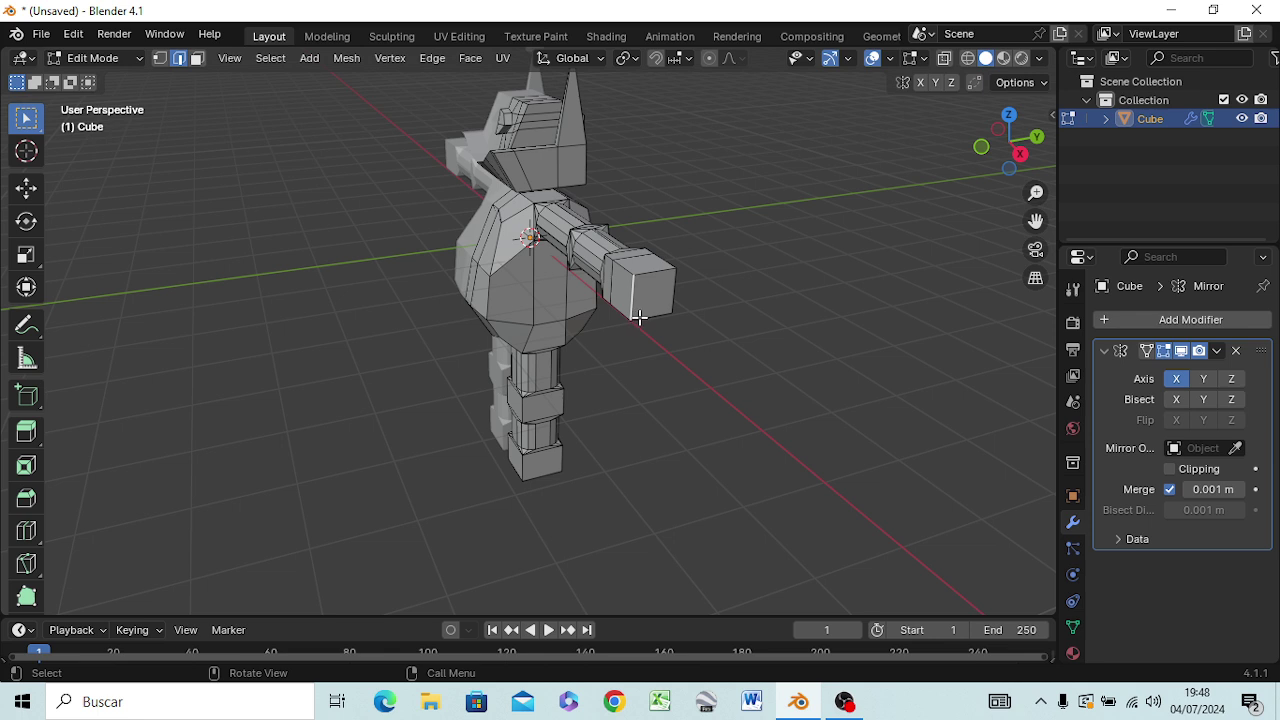
- Push the arm's end forward along Y and scale it to about 0.79 into a taper
{"action": "key", "text": "g"}
{"action": "key", "text": "y"}
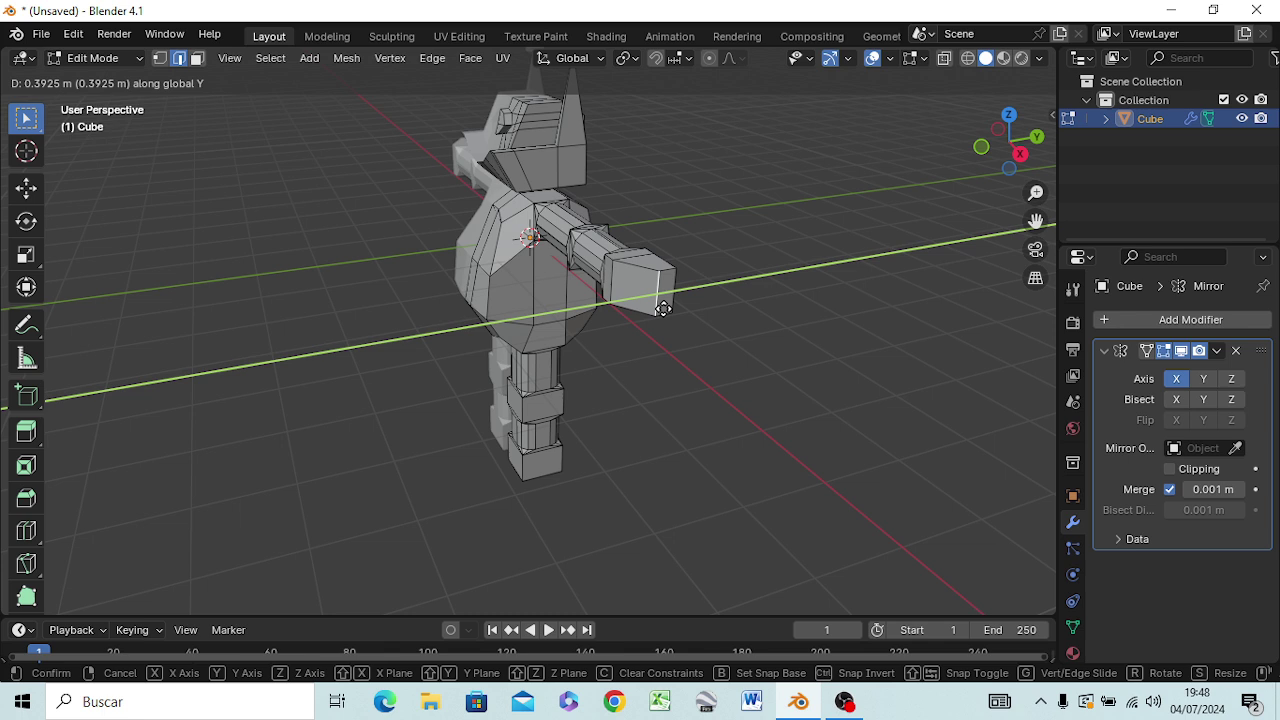
{"action": "left_click", "coordinate": [663, 308]}
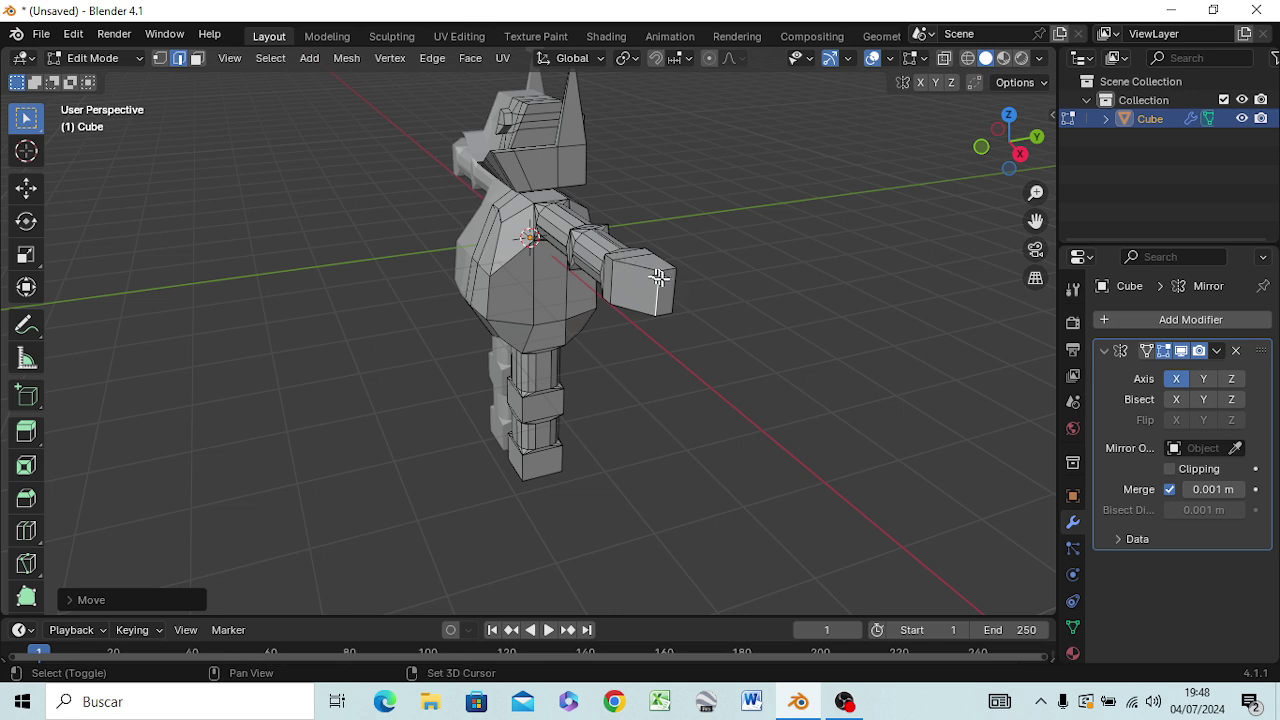
{"action": "left_click", "coordinate": [673, 284], "text": "shift"}
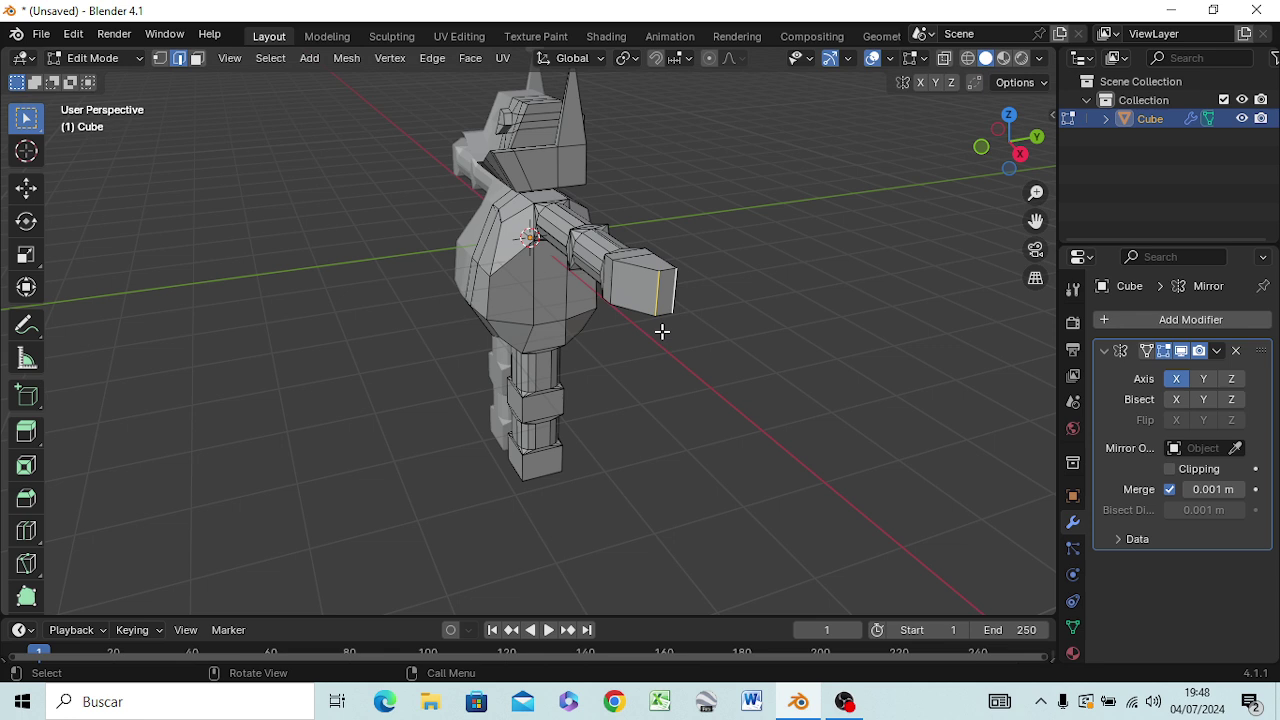
{"action": "key", "text": "s"}
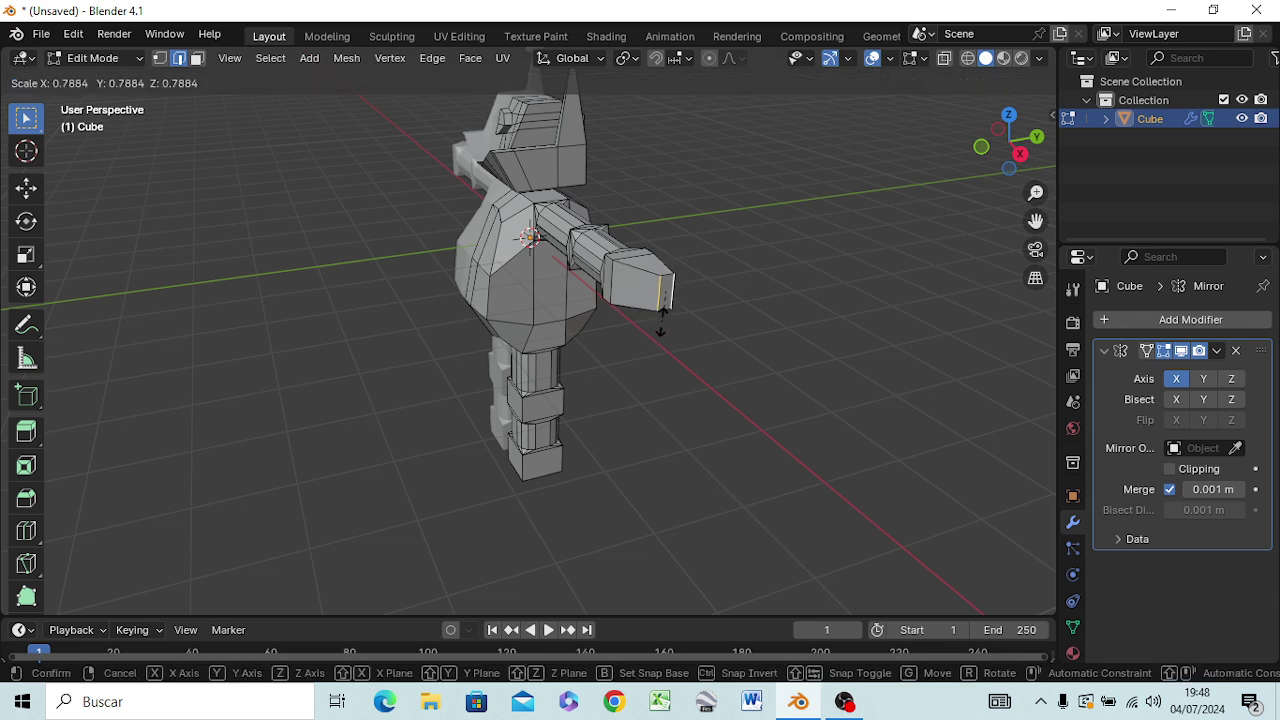
{"action": "left_click", "coordinate": [660, 320]}
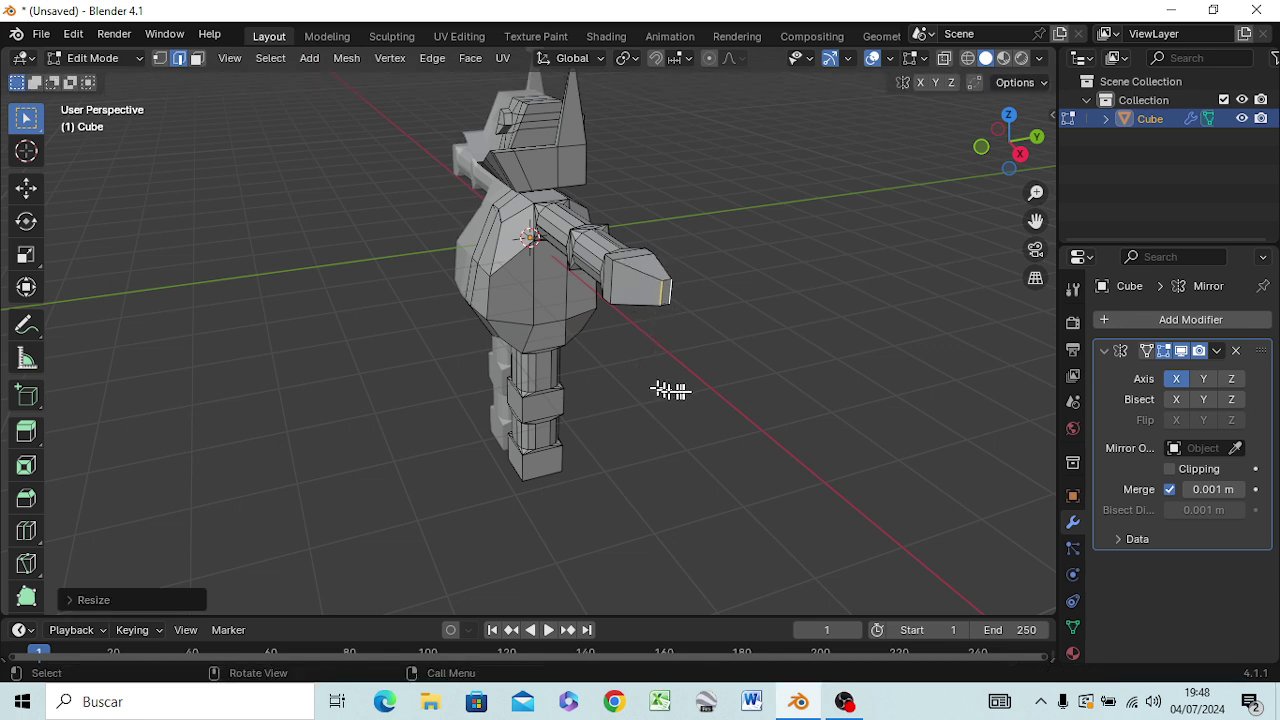
{"action": "left_click", "coordinate": [664, 331]}
{"action": "mouse_move", "coordinate": [665, 331]}
{"action": "middle_mouse_down"}
{"action": "mouse_move", "coordinate": [738, 318]}
{"action": "mouse_move", "coordinate": [728, 280]}
{"action": "middle_mouse_up"}
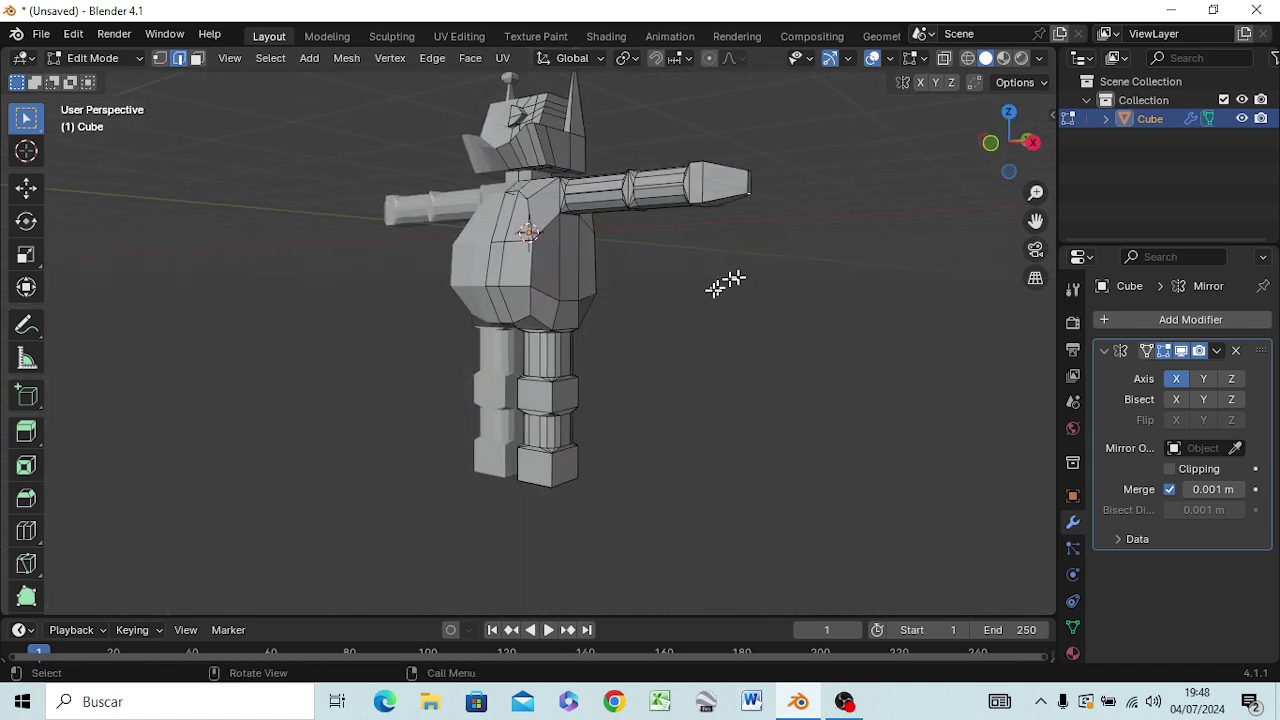
- Extrude the arm's end face forward along Y and scale it down into a tapered hand
{"action": "left_click", "coordinate": [693, 178], "text": "alt"}
{"action": "key", "text": "3"}
{"action": "left_click", "coordinate": [696, 180], "text": "alt"}
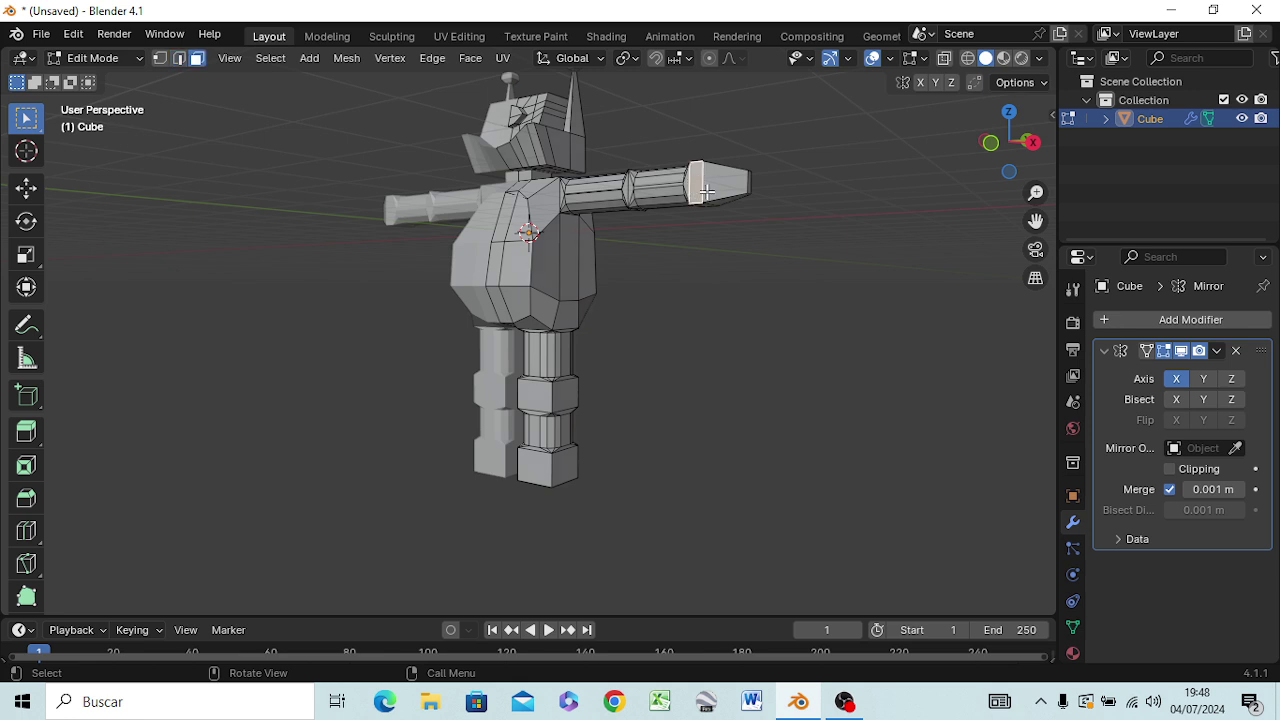
{"action": "key", "text": "e"}
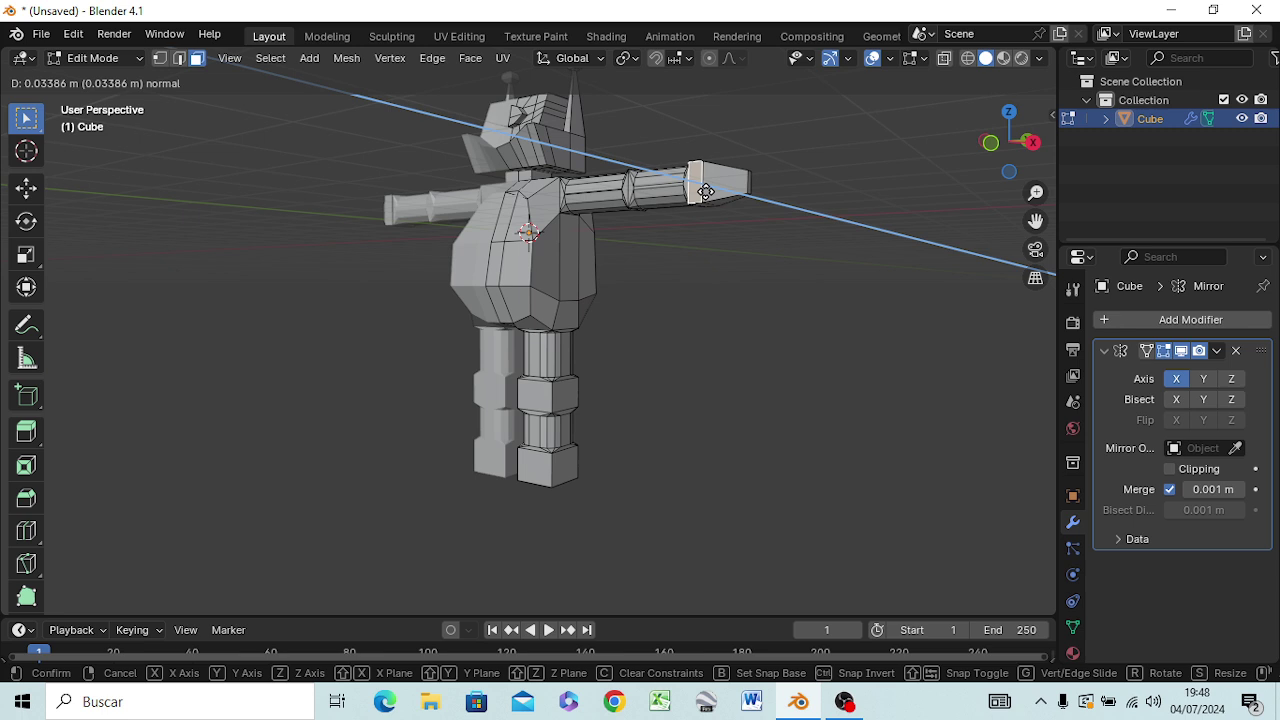
{"action": "key", "text": "x"}
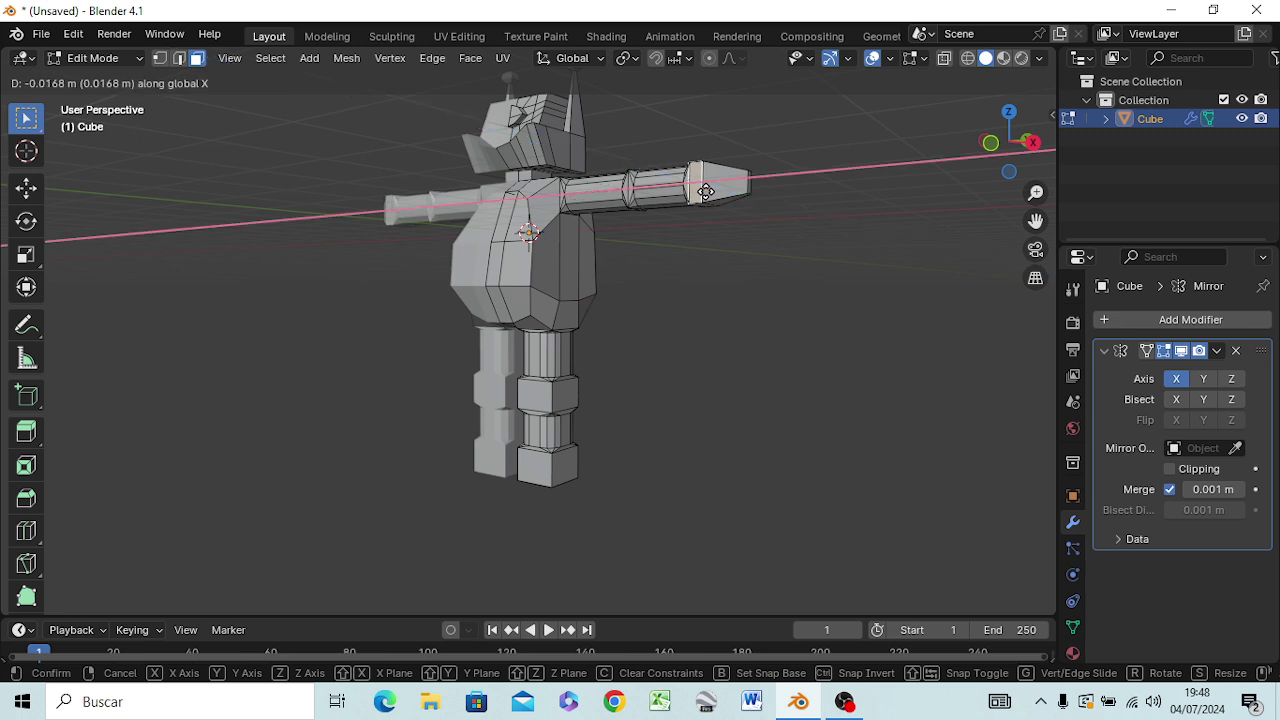
{"action": "key", "text": "y"}
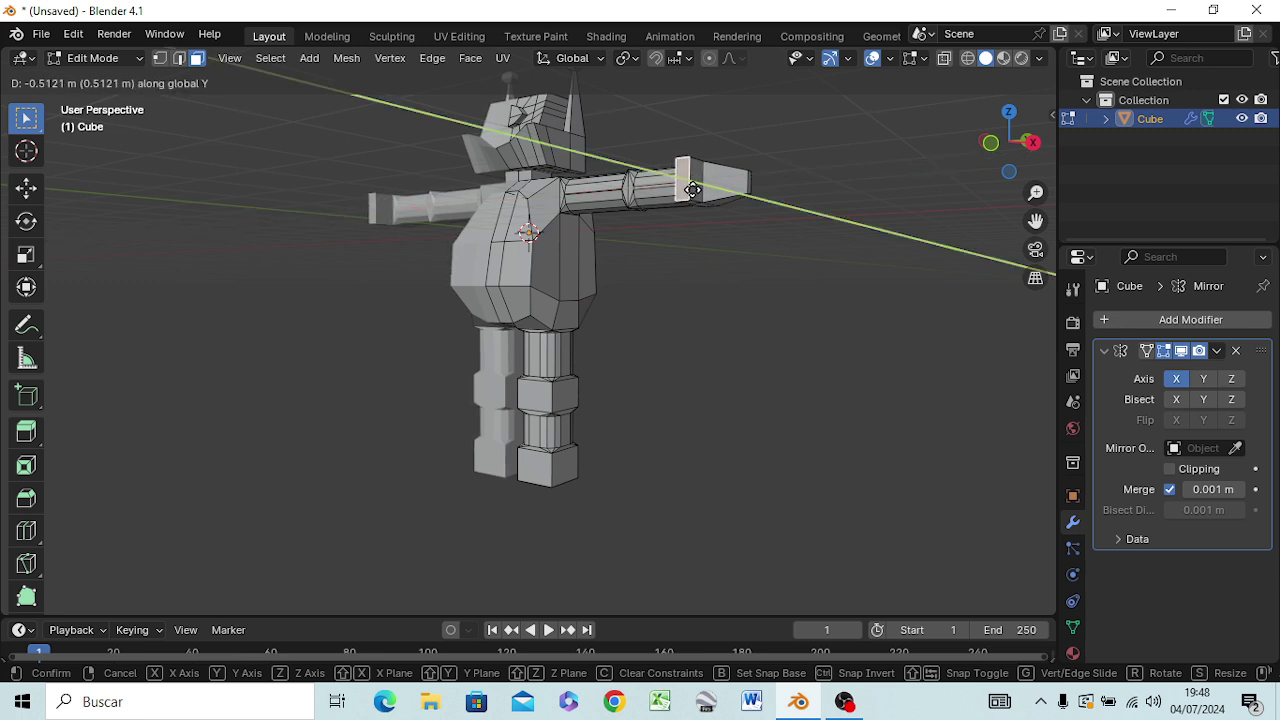
{"action": "left_click", "coordinate": [692, 190]}
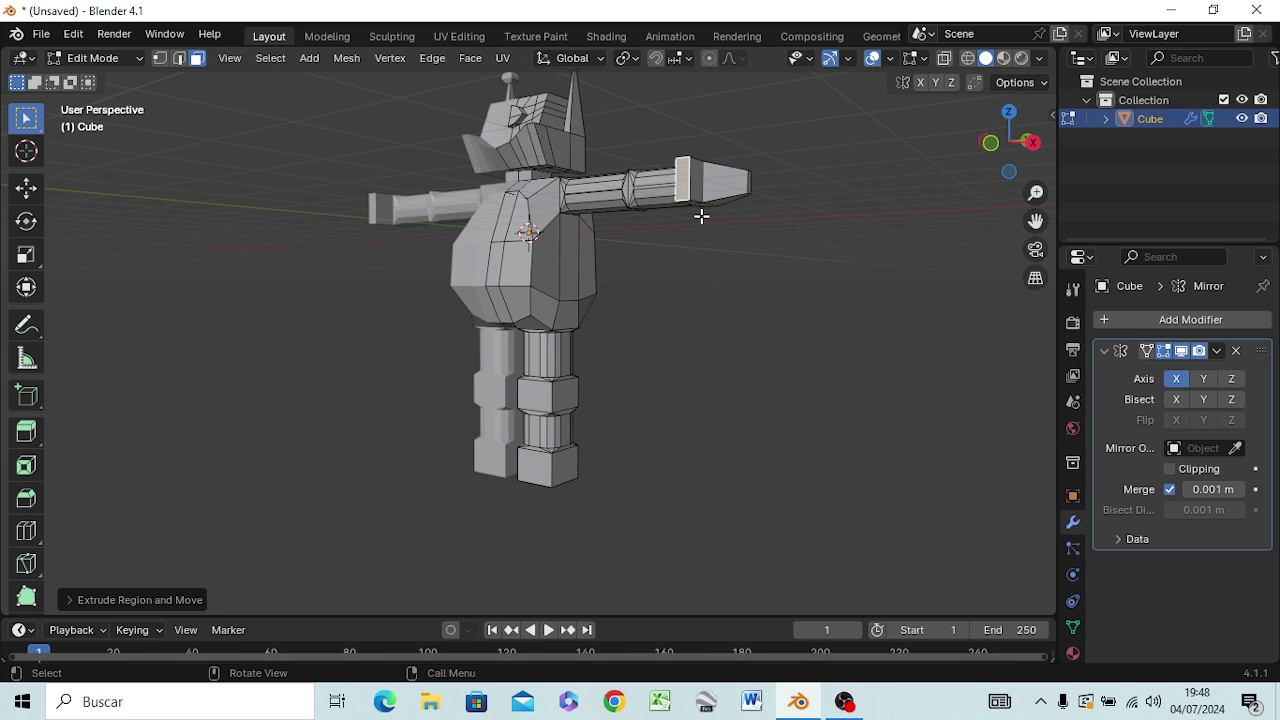
{"action": "key", "text": "s"}
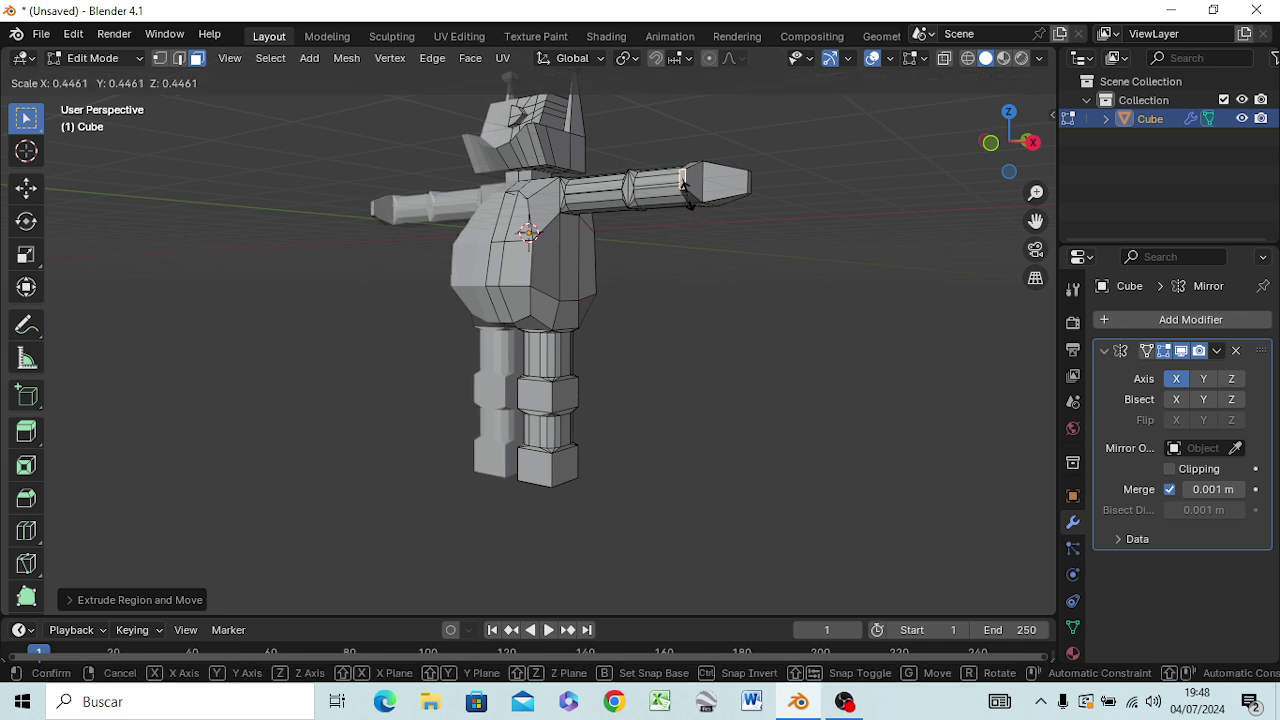
{"action": "left_click", "coordinate": [686, 190]}
{"action": "mouse_move", "coordinate": [700, 243]}
{"action": "middle_mouse_down"}
{"action": "mouse_move", "coordinate": [776, 365]}
{"action": "mouse_move", "coordinate": [776, 334]}
{"action": "middle_mouse_up"}
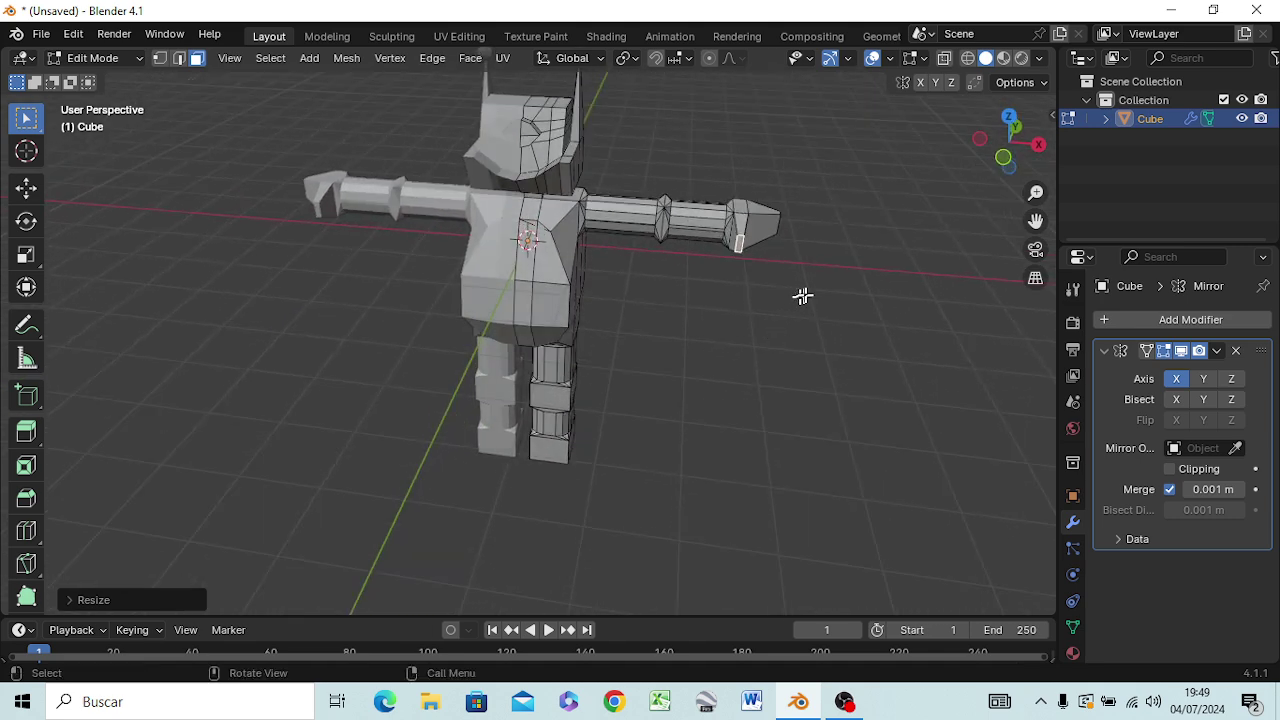
{"action": "mouse_move", "coordinate": [803, 294]}
{"action": "middle_mouse_down"}
{"action": "mouse_move", "coordinate": [749, 329]}
{"action": "mouse_move", "coordinate": [605, 270]}
{"action": "mouse_move", "coordinate": [597, 303]}
{"action": "mouse_move", "coordinate": [637, 306]}
{"action": "middle_mouse_up"}
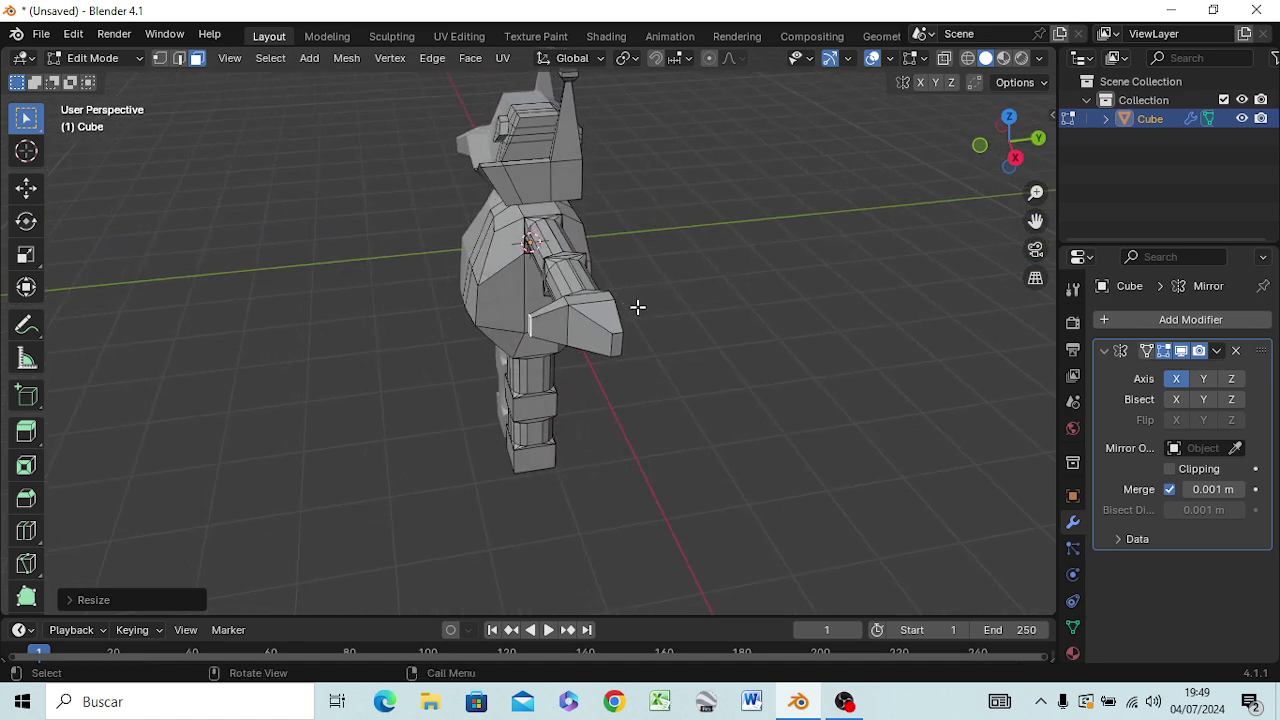
- Move a vertical edge of the new hand along the Y axis to reshape it
{"action": "left_click", "coordinate": [572, 329]}
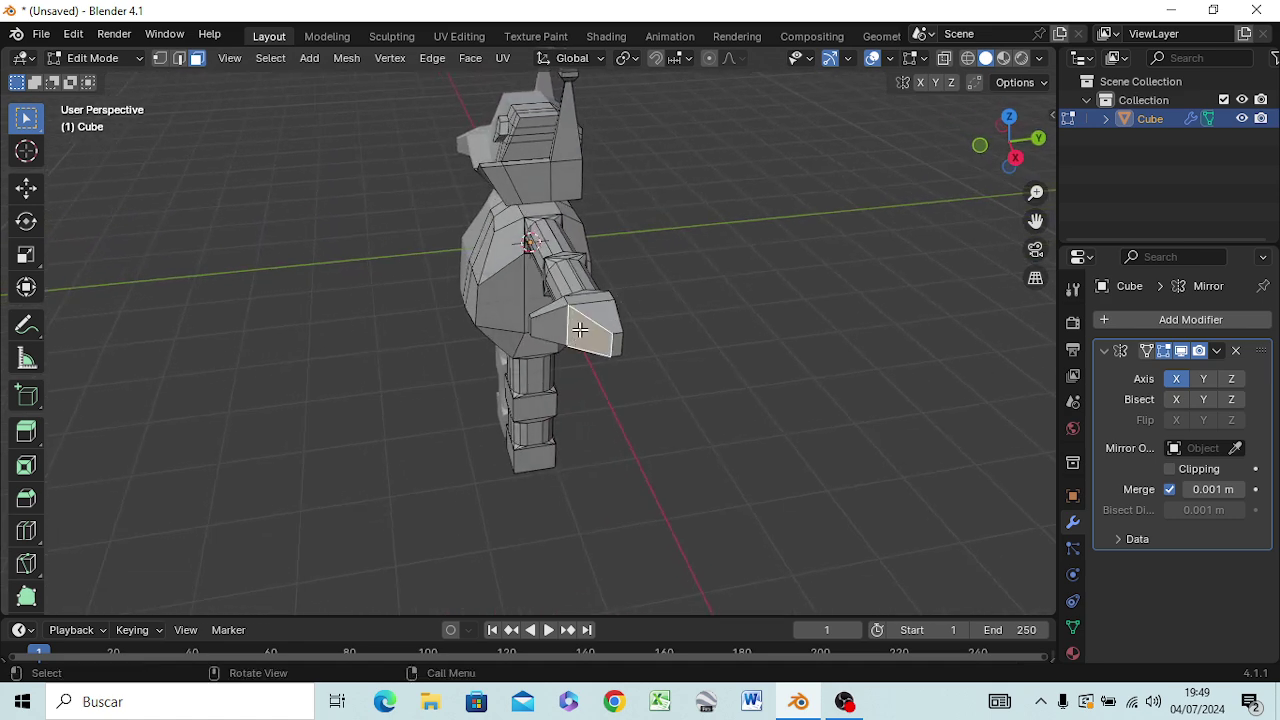
{"action": "key", "text": "2"}
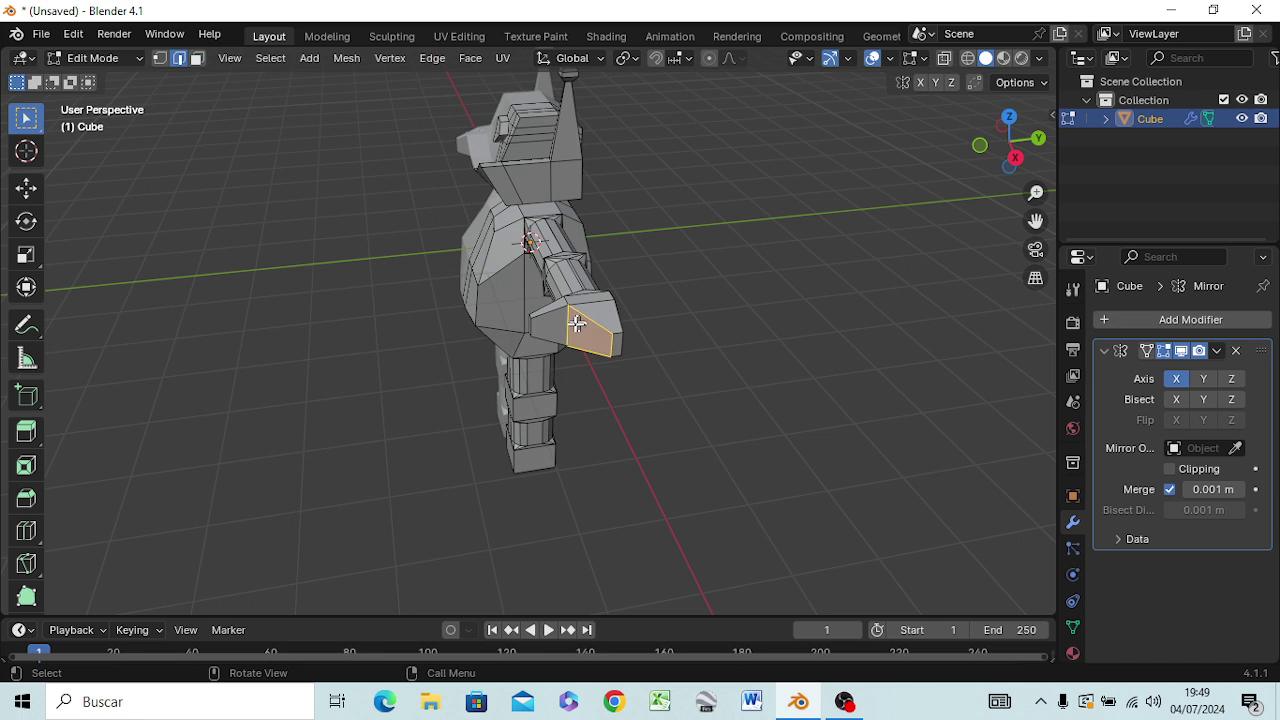
{"action": "left_click", "coordinate": [577, 330]}
{"action": "left_click", "coordinate": [566, 333]}
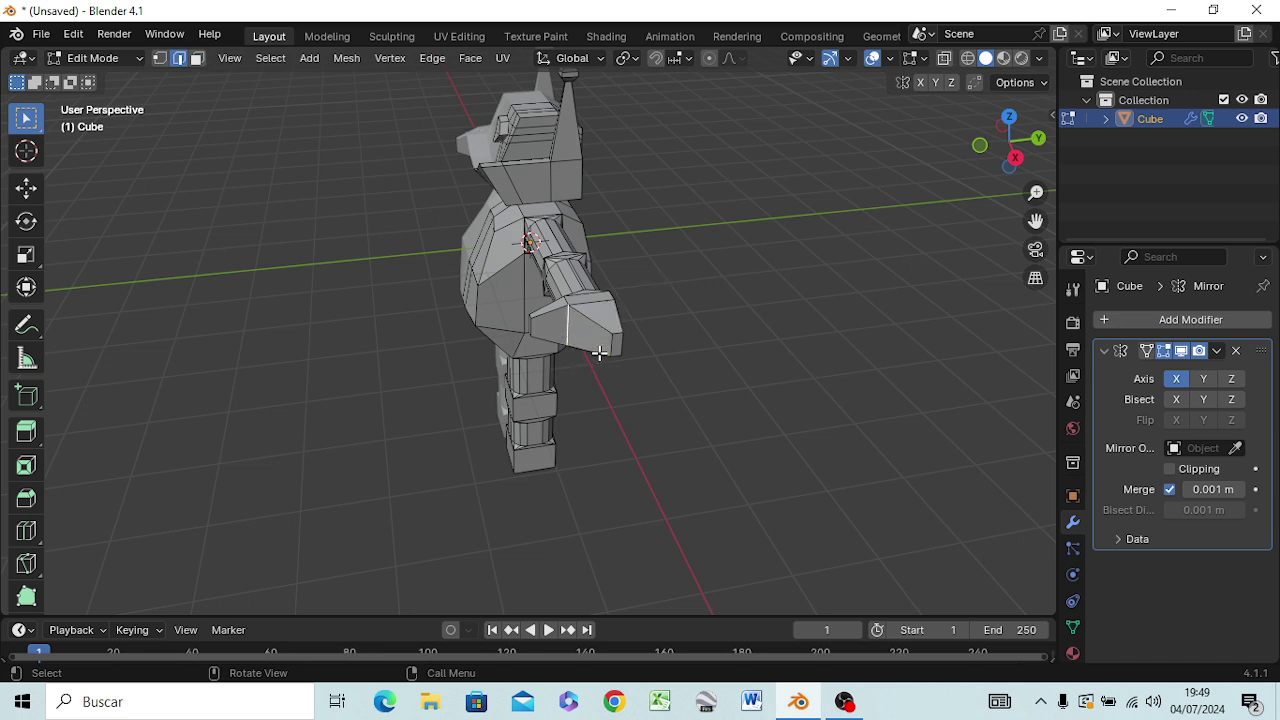
{"action": "key", "text": "g"}
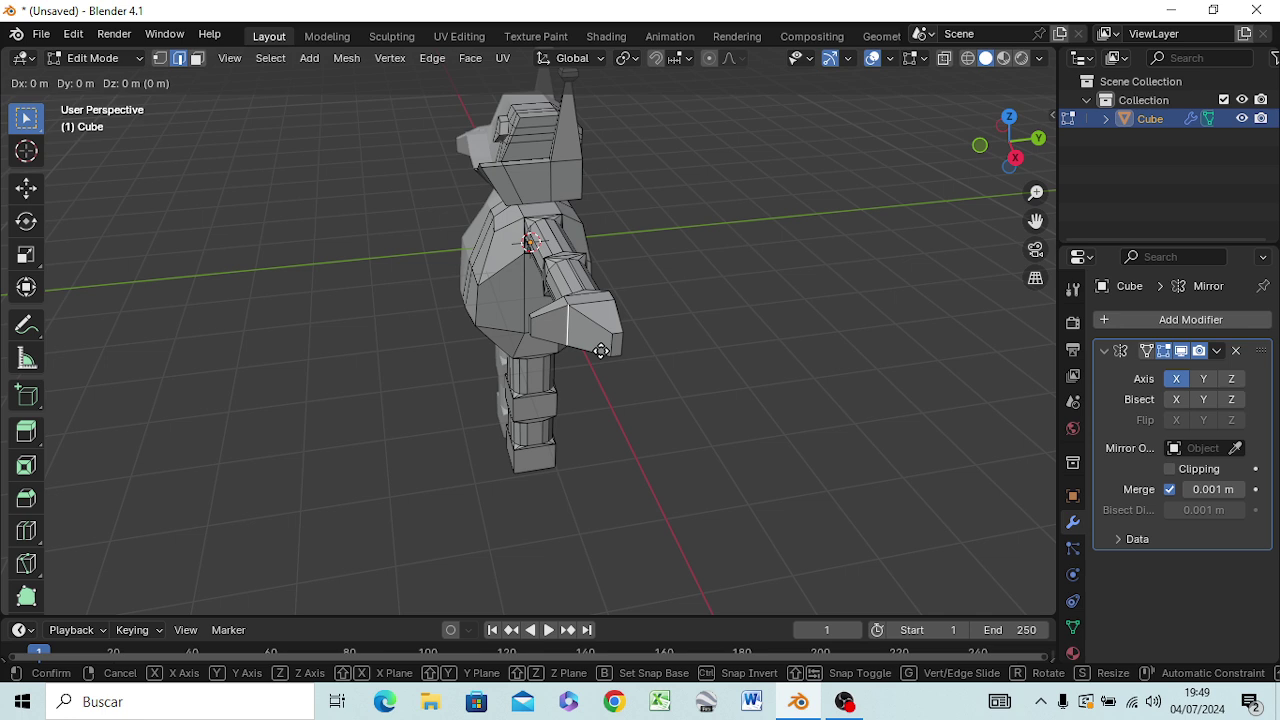
{"action": "key", "text": "y"}
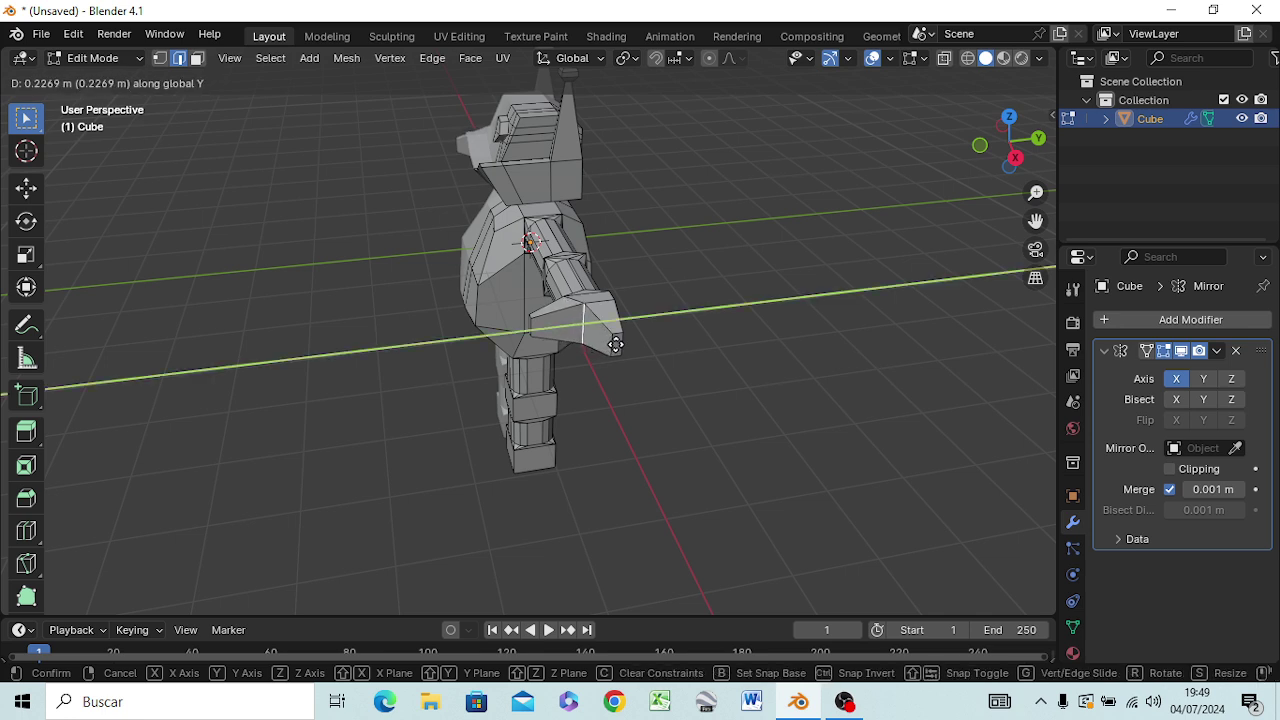
{"action": "left_click", "coordinate": [615, 344]}
{"action": "mouse_move", "coordinate": [689, 389]}
{"action": "middle_mouse_down"}
{"action": "mouse_move", "coordinate": [752, 230]}
{"action": "mouse_move", "coordinate": [909, 386]}
{"action": "mouse_move", "coordinate": [857, 366]}
{"action": "mouse_move", "coordinate": [940, 348]}
{"action": "mouse_move", "coordinate": [837, 463]}
{"action": "mouse_move", "coordinate": [700, 386]}
{"action": "mouse_move", "coordinate": [514, 400]}
{"action": "mouse_move", "coordinate": [652, 441]}
{"action": "middle_mouse_up"}
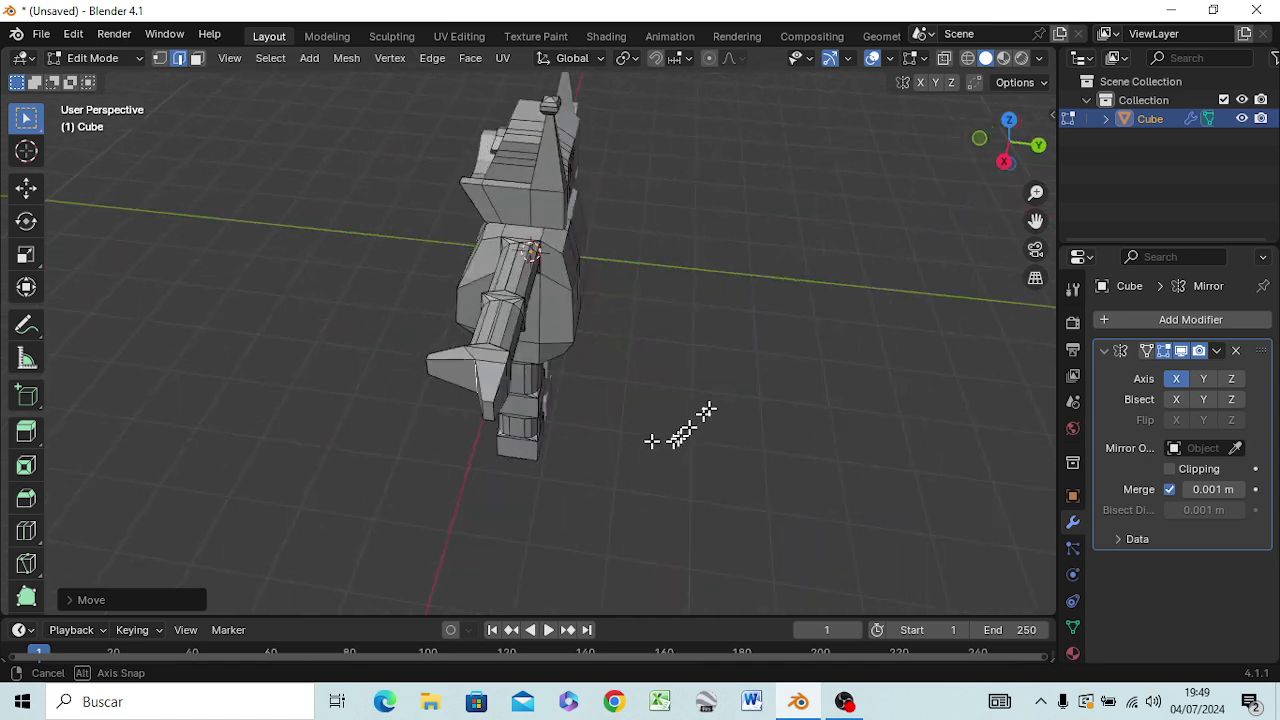
{"action": "mouse_move", "coordinate": [706, 410]}
{"action": "middle_mouse_down"}
{"action": "mouse_move", "coordinate": [814, 297]}
{"action": "mouse_move", "coordinate": [891, 414]}
{"action": "mouse_move", "coordinate": [900, 334]}
{"action": "mouse_move", "coordinate": [735, 320]}
{"action": "mouse_move", "coordinate": [543, 471]}
{"action": "mouse_move", "coordinate": [686, 459]}
{"action": "mouse_move", "coordinate": [686, 491]}
{"action": "mouse_move", "coordinate": [623, 451]}
{"action": "middle_mouse_up"}
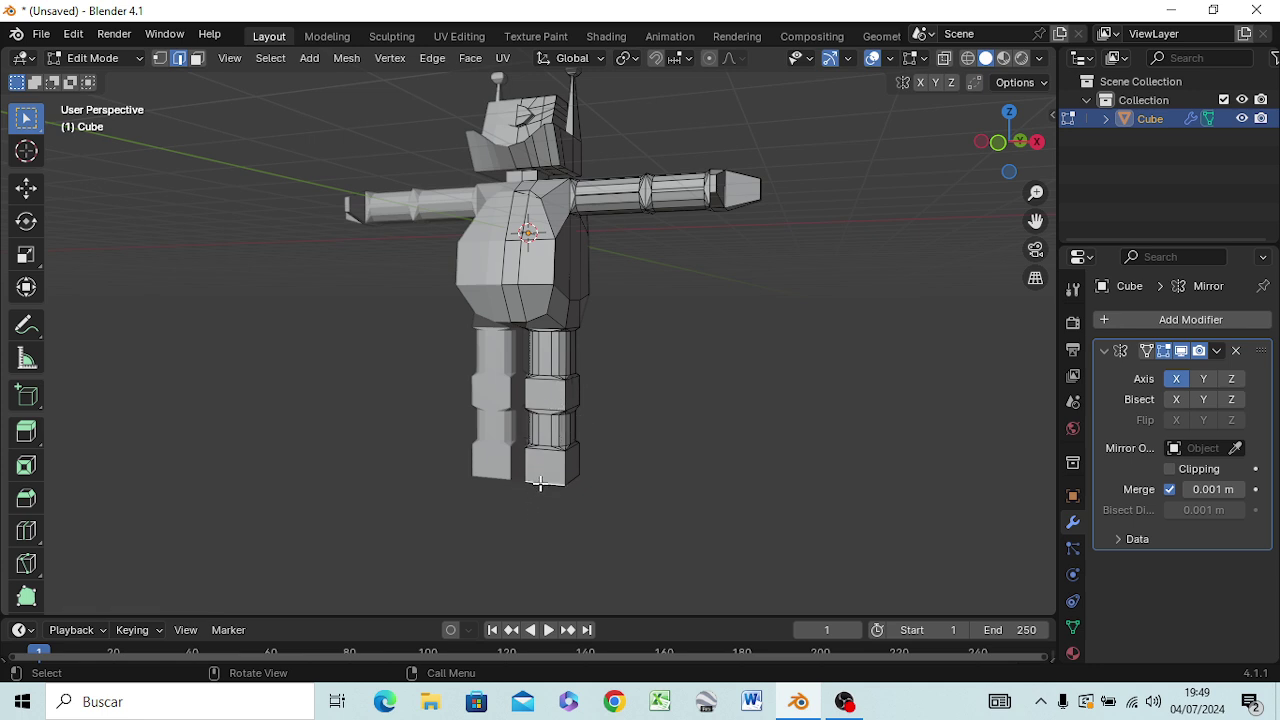
- Add a loop cut near the bottom of the right leg
{"action": "scroll", "coordinate": [543, 475], "scroll_direction": "up", "scroll_amount": 1}
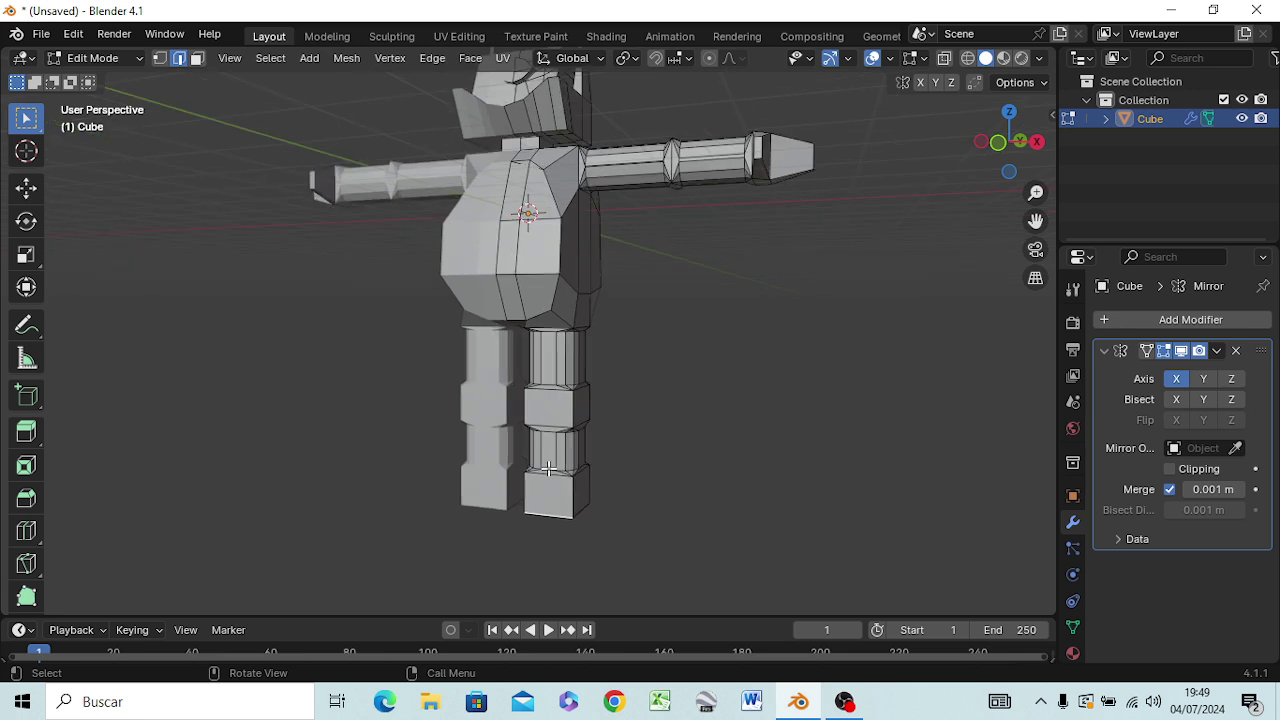
{"action": "scroll", "coordinate": [541, 520], "scroll_direction": "up", "scroll_amount": 1}
{"action": "key", "text": "ctrl"}
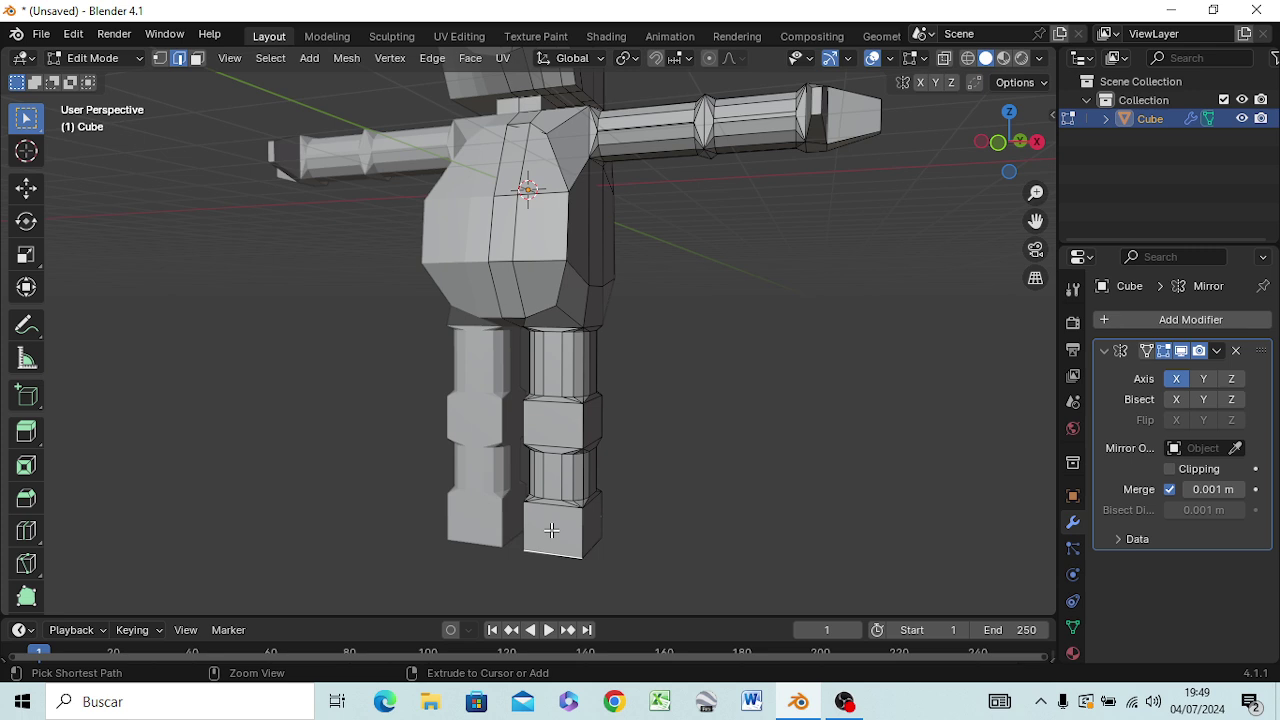
{"action": "key", "text": "ctrl+r"}
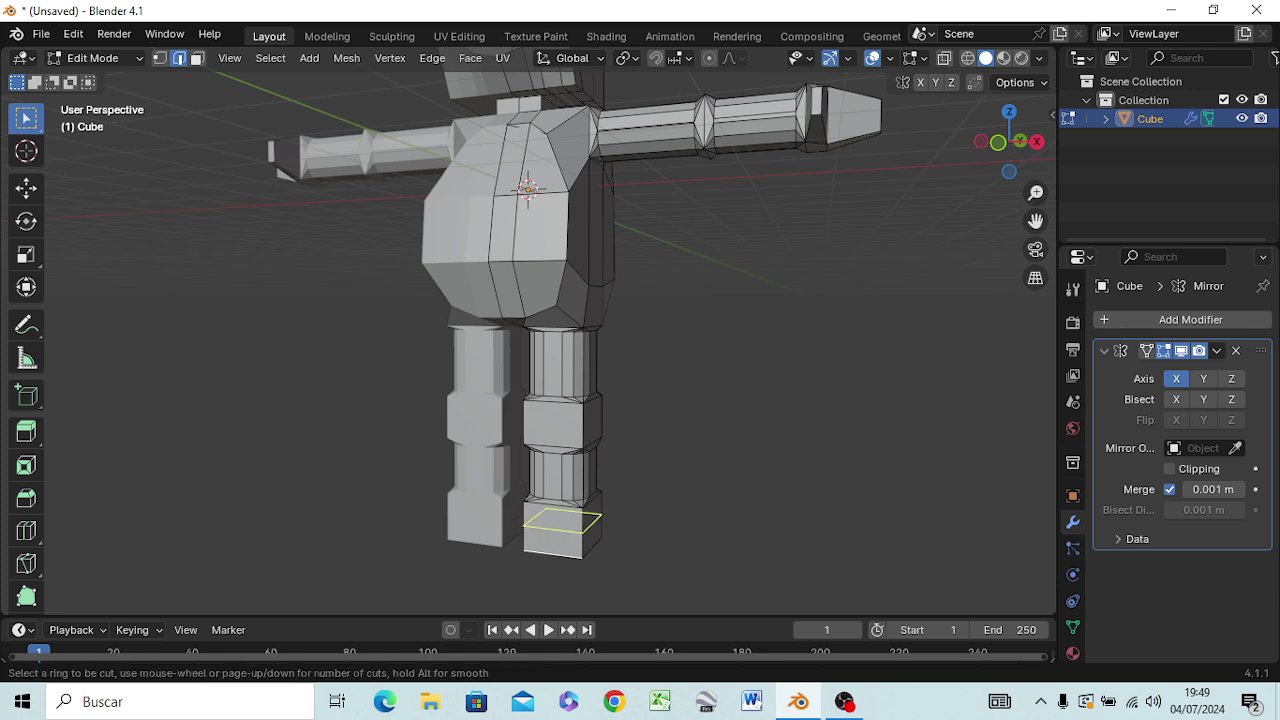
{"action": "left_click", "coordinate": [527, 525]}
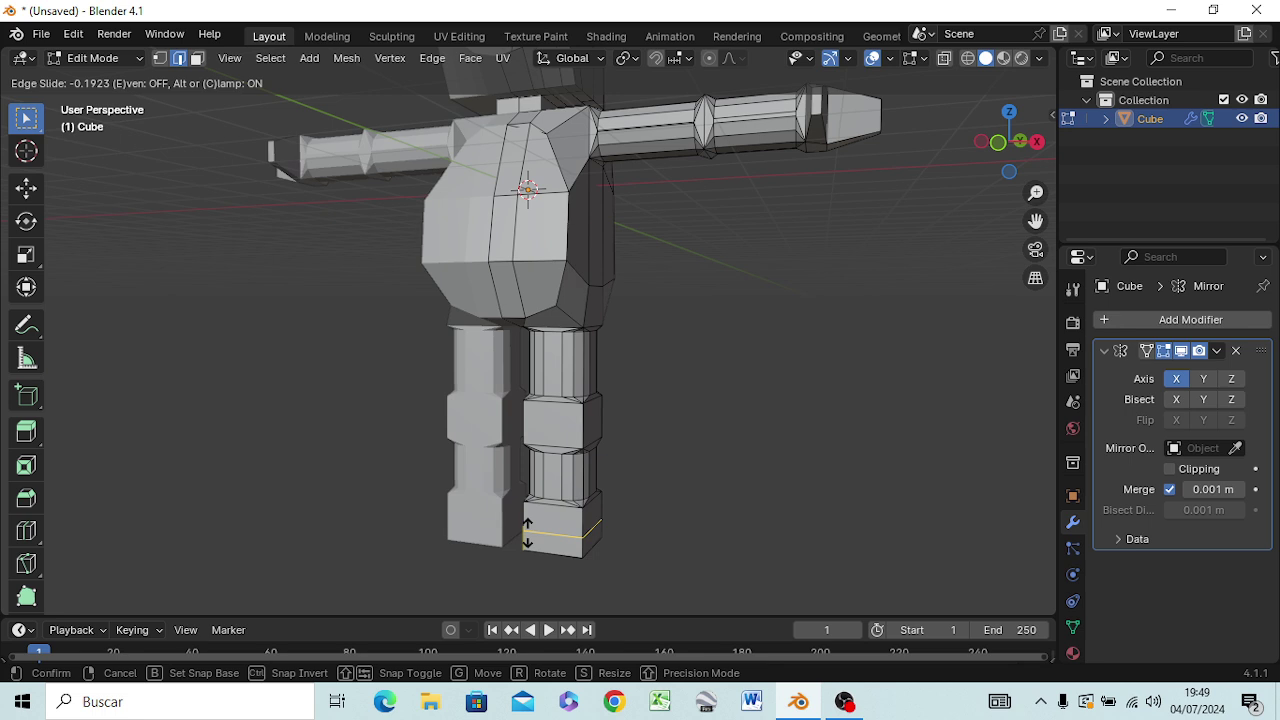
{"action": "left_click", "coordinate": [522, 538]}
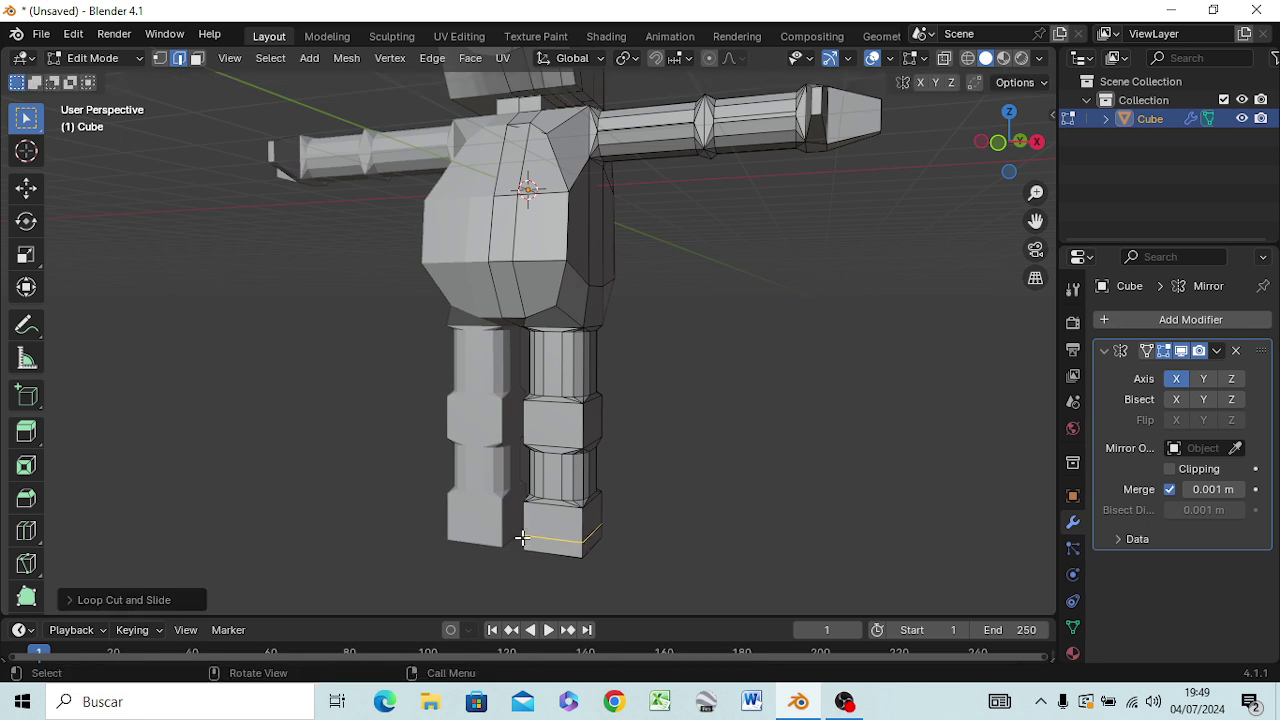
{"action": "left_click", "coordinate": [538, 545]}
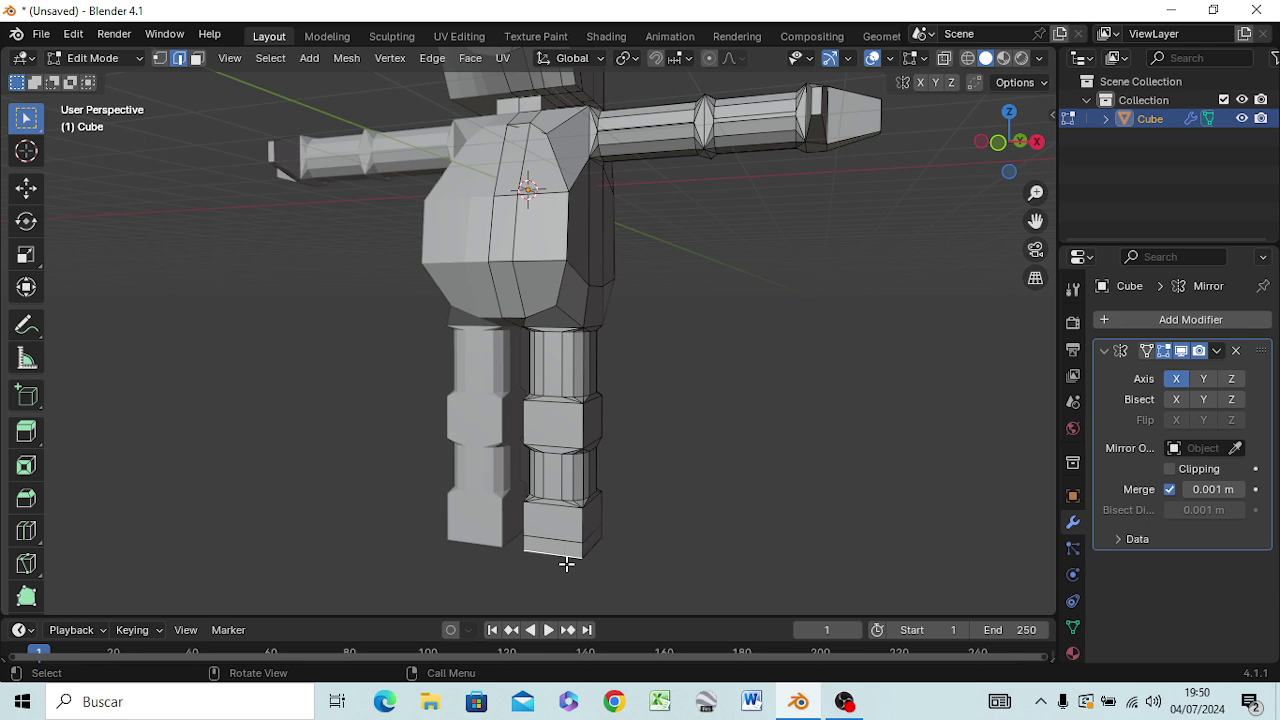
- From the right side view, pull the leg's bottom section about 0.72 m forward along Y into a foot
{"action": "key", "text": "3"}
{"action": "left_click", "coordinate": [552, 543]}
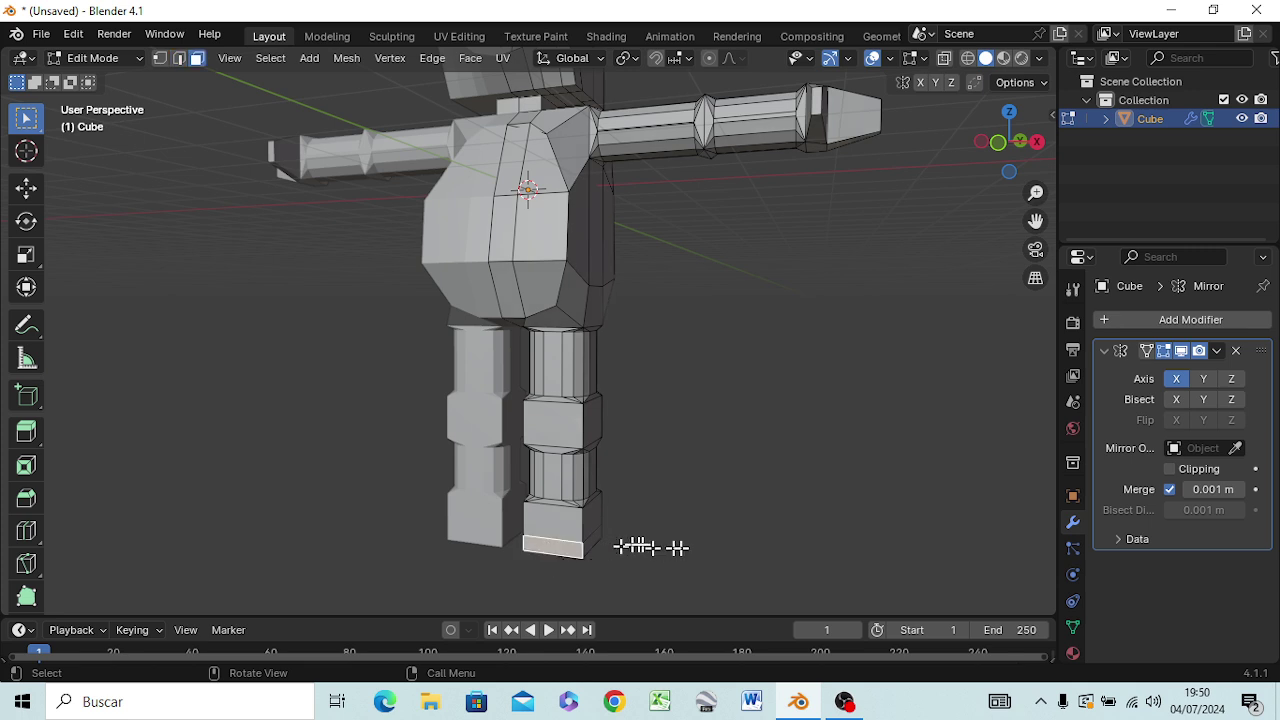
{"action": "key", "text": "KP_3"}
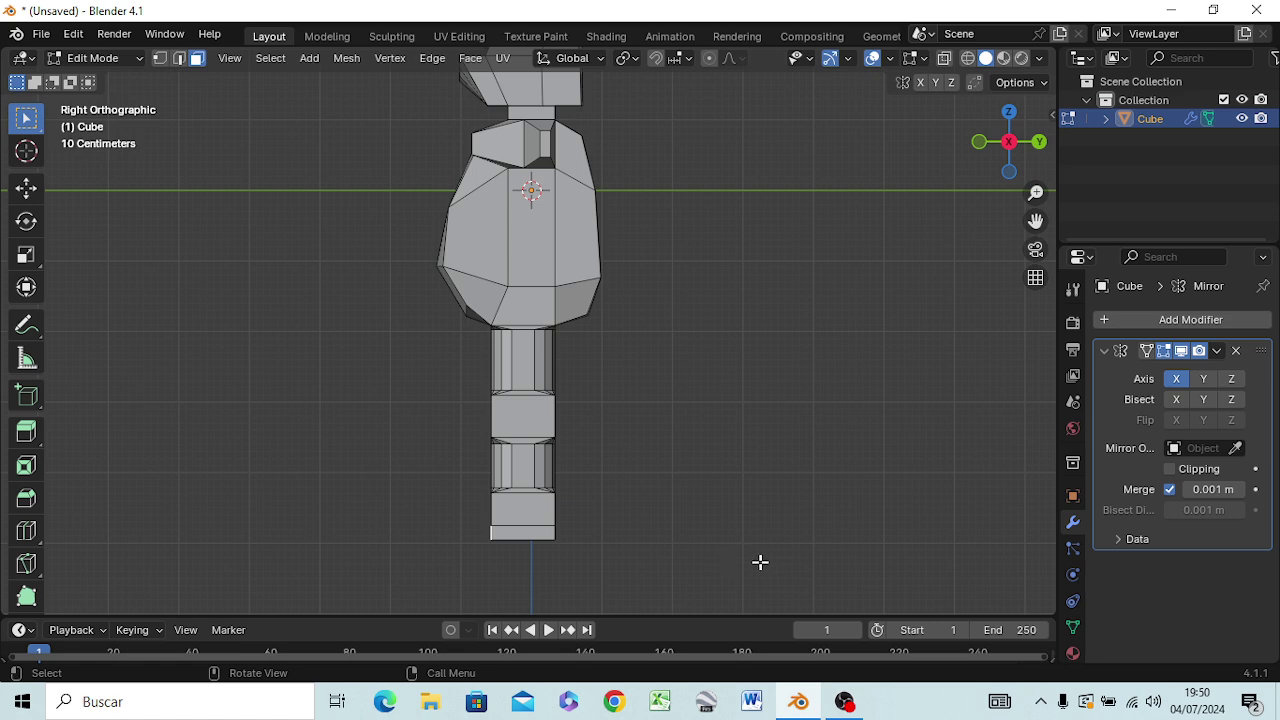
{"action": "mouse_move", "coordinate": [720, 530]}
{"action": "middle_mouse_down"}
{"action": "mouse_move", "coordinate": [822, 515]}
{"action": "mouse_move", "coordinate": [671, 509]}
{"action": "mouse_move", "coordinate": [686, 491]}
{"action": "mouse_move", "coordinate": [672, 498]}
{"action": "middle_mouse_up"}
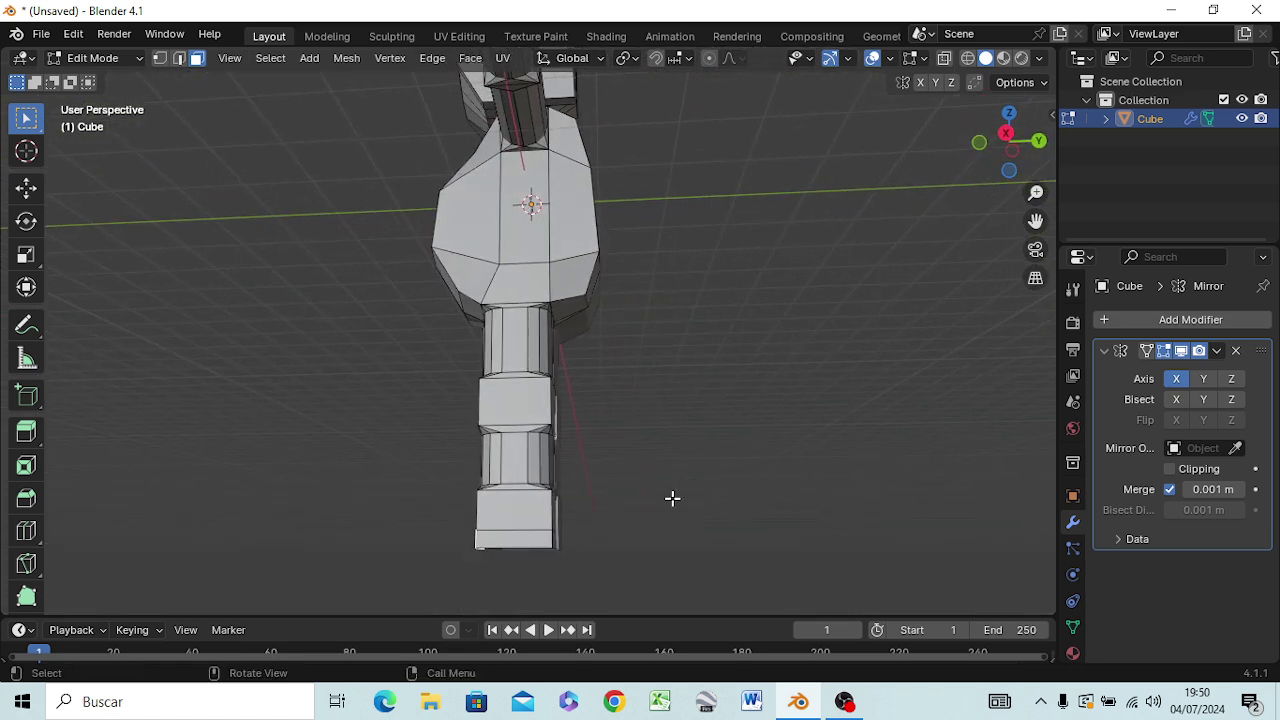
{"action": "key", "text": "KP_3"}
{"action": "key", "text": "g"}
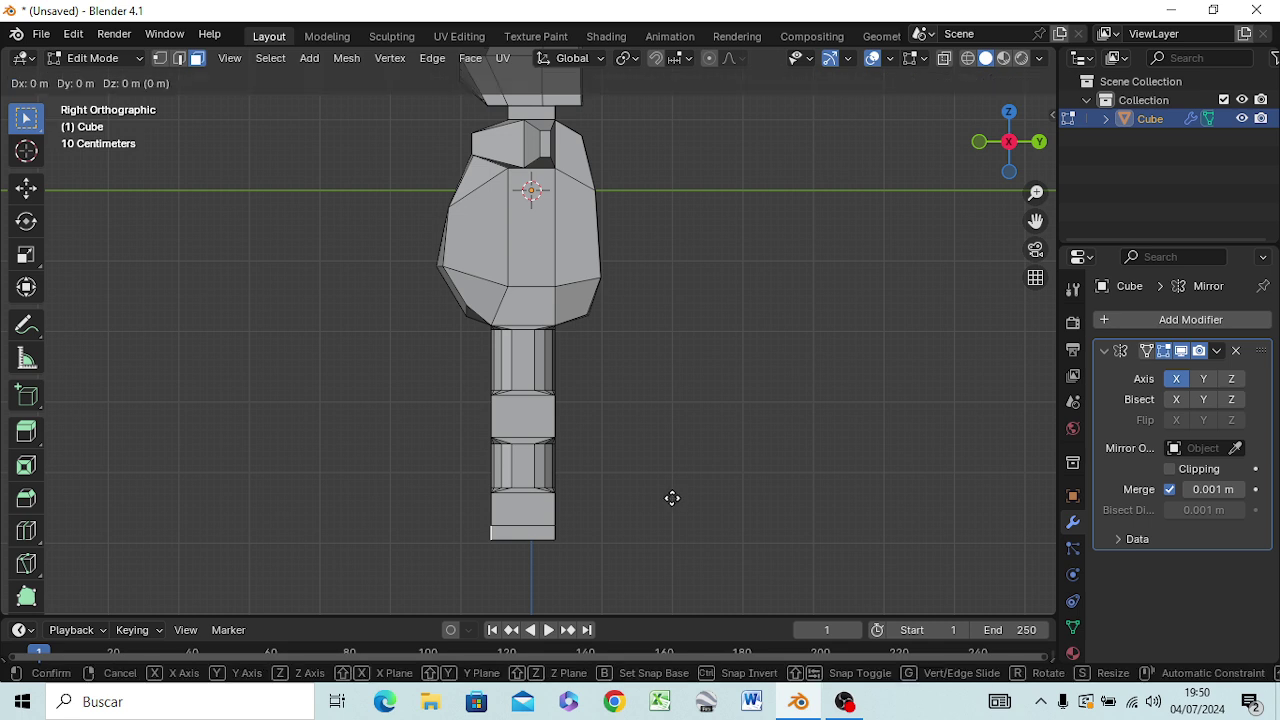
{"action": "key", "text": "y"}
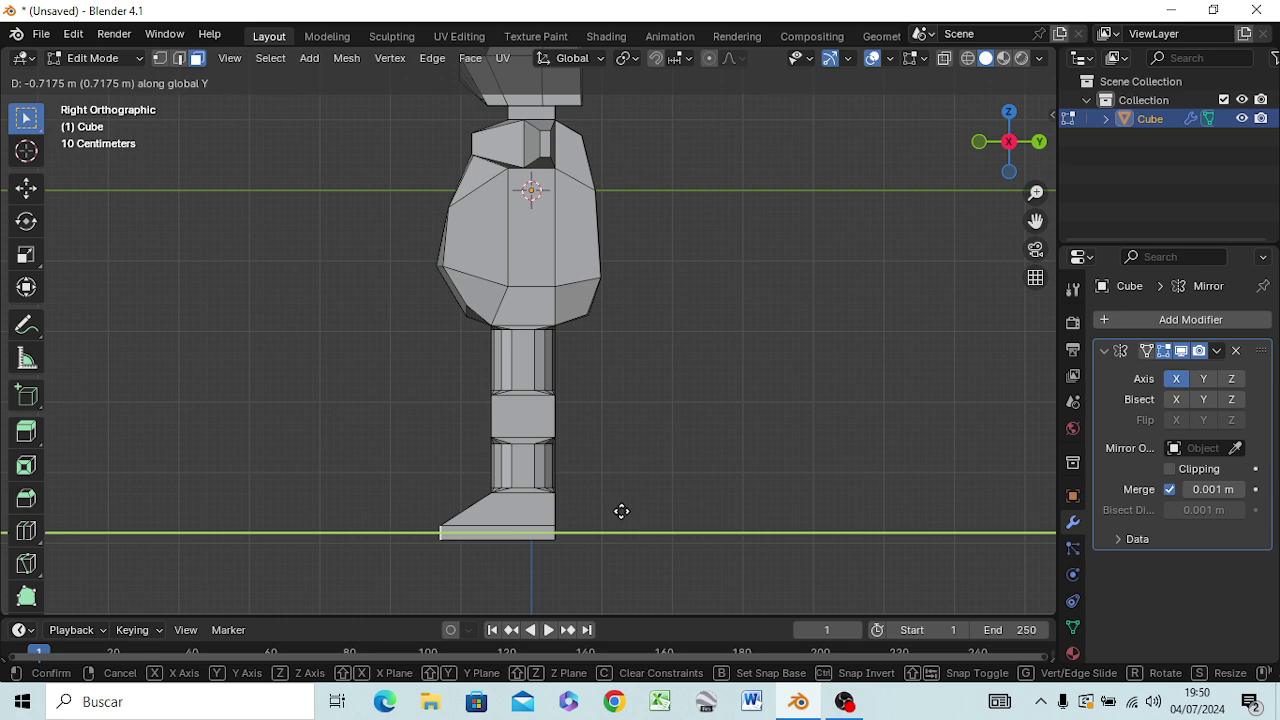
{"action": "left_click", "coordinate": [623, 509]}
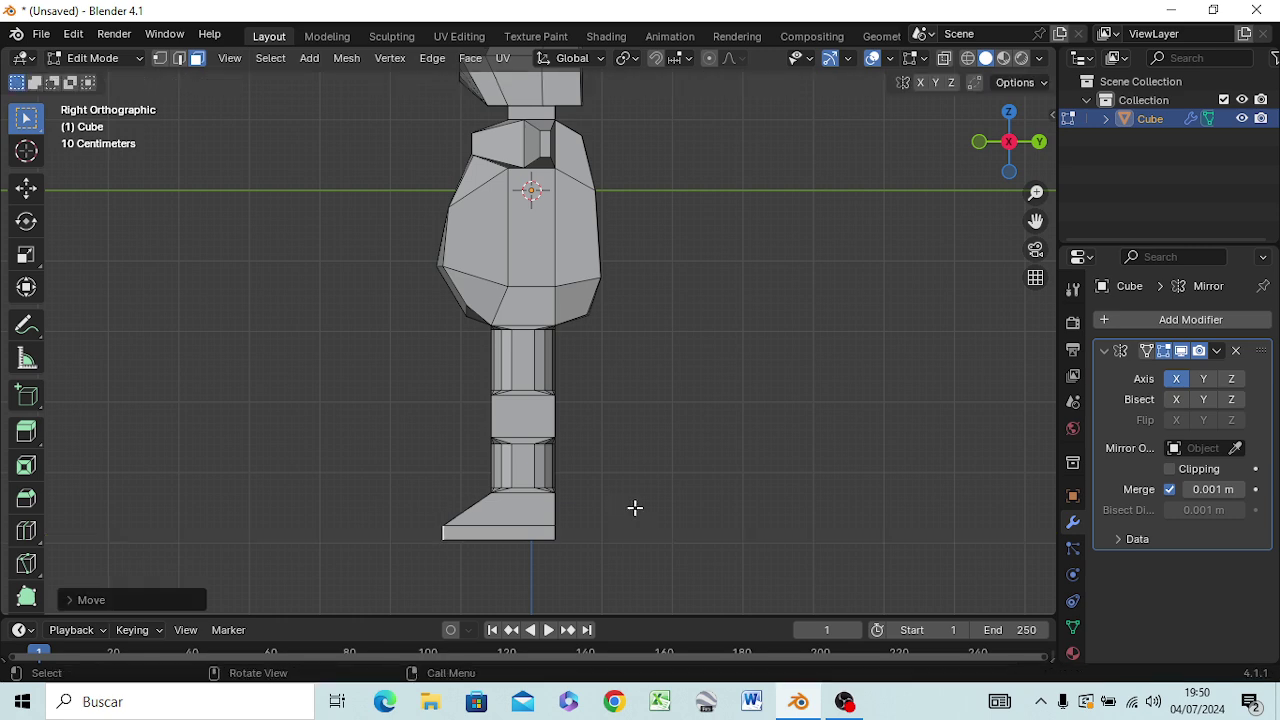
{"action": "mouse_move", "coordinate": [654, 523]}
{"action": "middle_mouse_down"}
{"action": "mouse_move", "coordinate": [830, 560]}
{"action": "mouse_move", "coordinate": [694, 471]}
{"action": "mouse_move", "coordinate": [523, 534]}
{"action": "mouse_move", "coordinate": [832, 493]}
{"action": "mouse_move", "coordinate": [828, 420]}
{"action": "middle_mouse_up"}
{"action": "scroll", "coordinate": [797, 438], "scroll_direction": "down", "scroll_amount": 2}
{"action": "mouse_move", "coordinate": [607, 370]}
{"action": "middle_mouse_down"}
{"action": "mouse_move", "coordinate": [622, 358]}
{"action": "mouse_move", "coordinate": [698, 369]}
{"action": "mouse_move", "coordinate": [580, 380]}
{"action": "mouse_move", "coordinate": [586, 371]}
{"action": "mouse_move", "coordinate": [580, 400]}
{"action": "middle_mouse_up"}
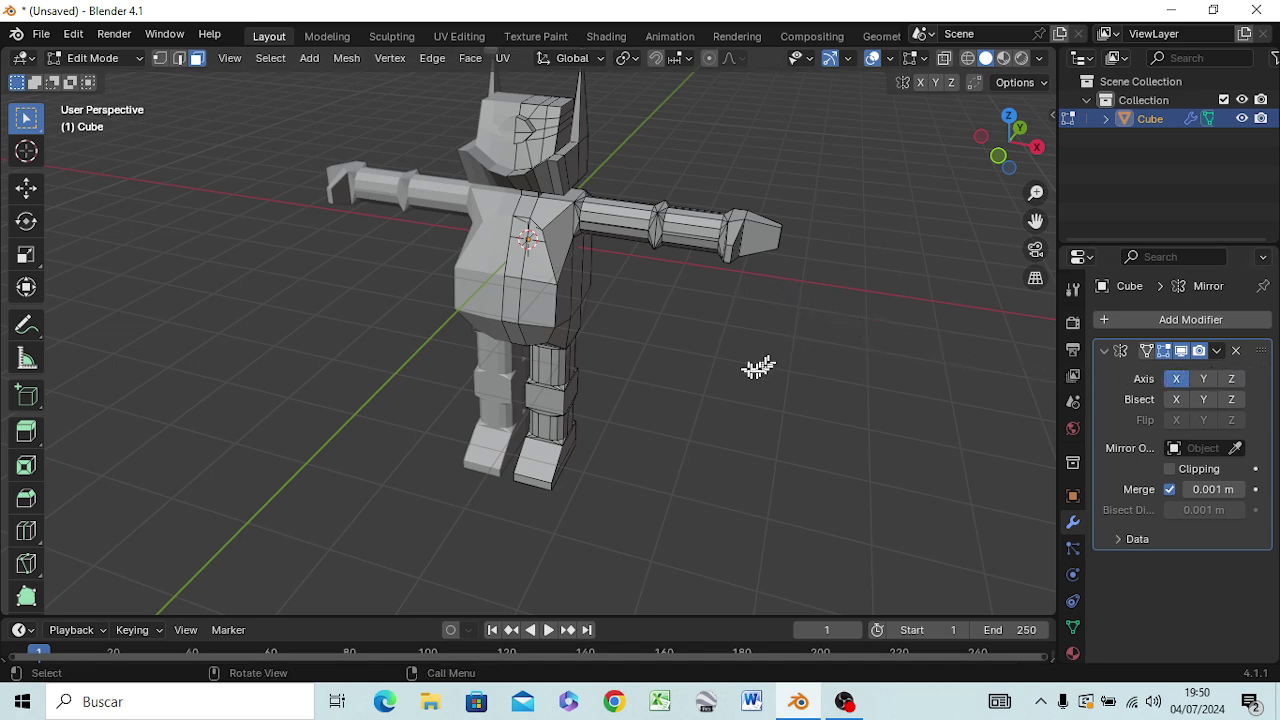
- Switch the Cube to Object Mode and apply its Mirror modifier
{"action": "scroll", "coordinate": [700, 343], "scroll_direction": "up", "scroll_amount": 3}
{"action": "scroll", "coordinate": [700, 343], "scroll_direction": "down", "scroll_amount": 3}
{"action": "mouse_move", "coordinate": [700, 343]}
{"action": "middle_mouse_down"}
{"action": "mouse_move", "coordinate": [683, 350]}
{"action": "mouse_move", "coordinate": [694, 300]}
{"action": "mouse_move", "coordinate": [706, 314]}
{"action": "mouse_move", "coordinate": [771, 309]}
{"action": "mouse_move", "coordinate": [697, 428]}
{"action": "mouse_move", "coordinate": [623, 363]}
{"action": "mouse_move", "coordinate": [790, 305]}
{"action": "middle_mouse_up"}
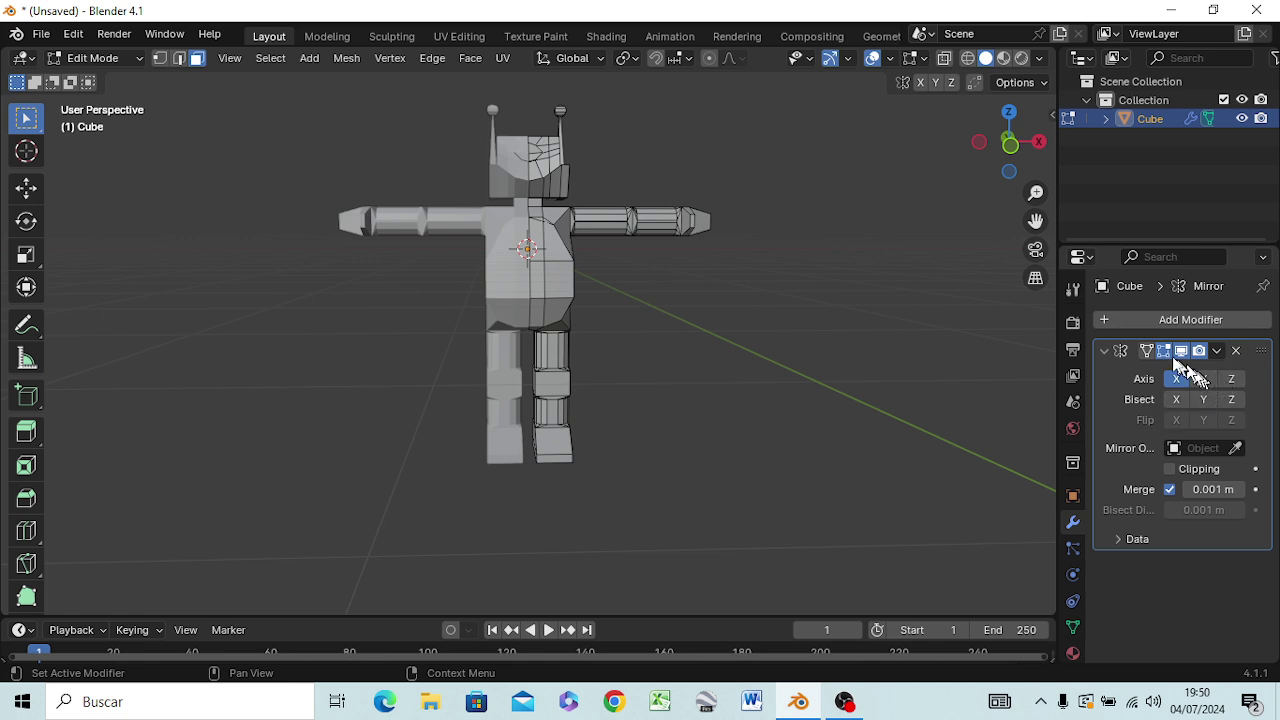
{"action": "key", "text": "Tab"}
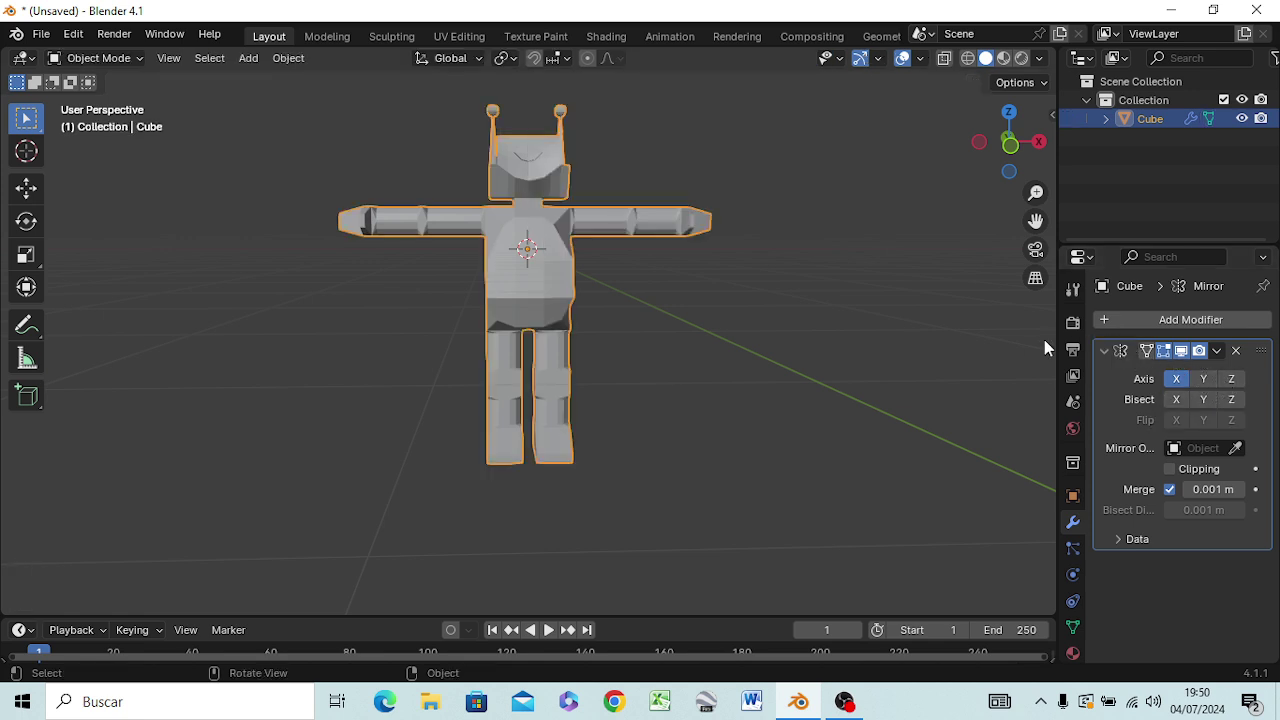
{"action": "mouse_move", "coordinate": [537, 196]}
{"action": "middle_mouse_down"}
{"action": "mouse_move", "coordinate": [590, 245]}
{"action": "mouse_move", "coordinate": [414, 229]}
{"action": "mouse_move", "coordinate": [251, 251]}
{"action": "mouse_move", "coordinate": [115, 340]}
{"action": "mouse_move", "coordinate": [426, 355]}
{"action": "mouse_move", "coordinate": [551, 229]}
{"action": "mouse_move", "coordinate": [509, 220]}
{"action": "middle_mouse_up"}
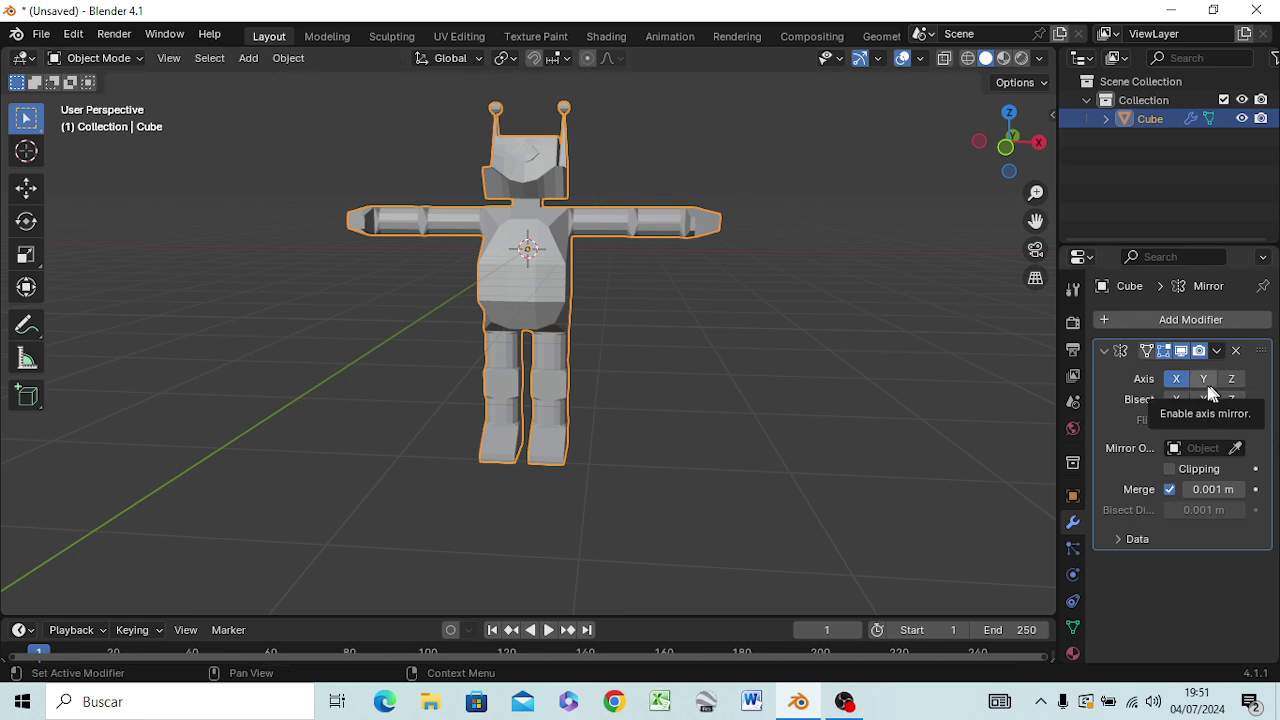
{"action": "left_click", "coordinate": [1216, 350]}
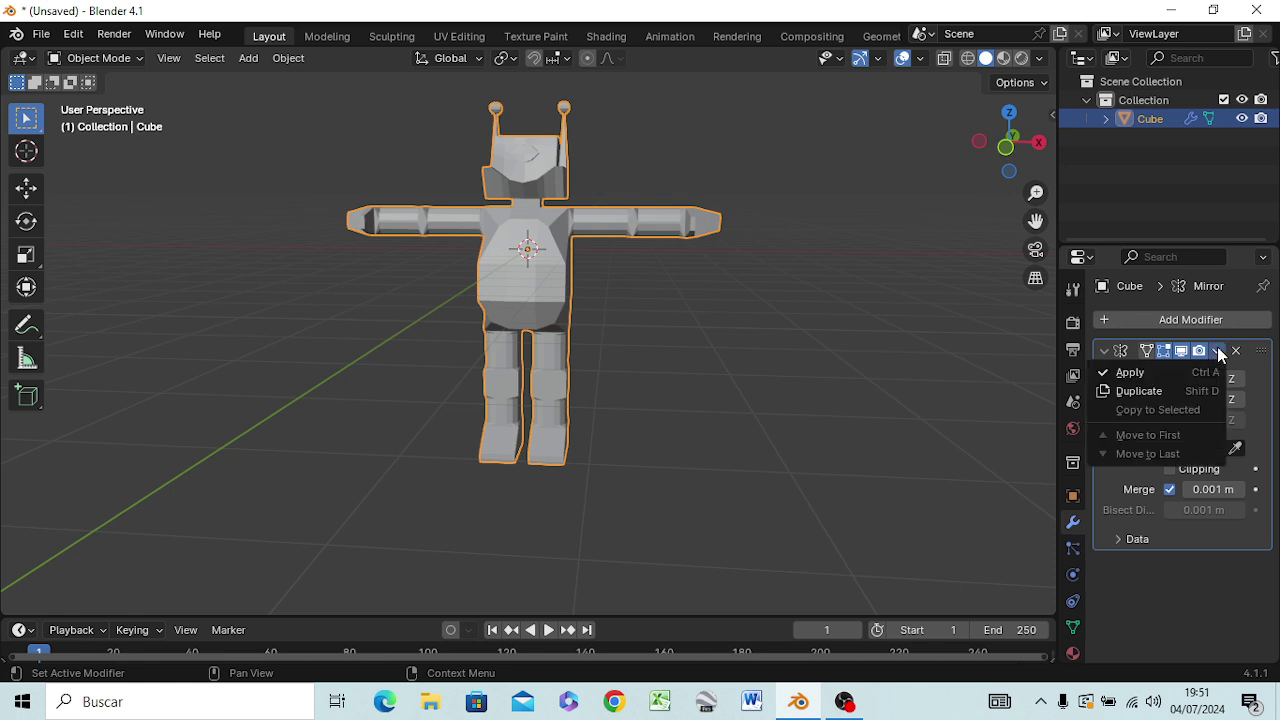
{"action": "left_click", "coordinate": [1141, 375]}
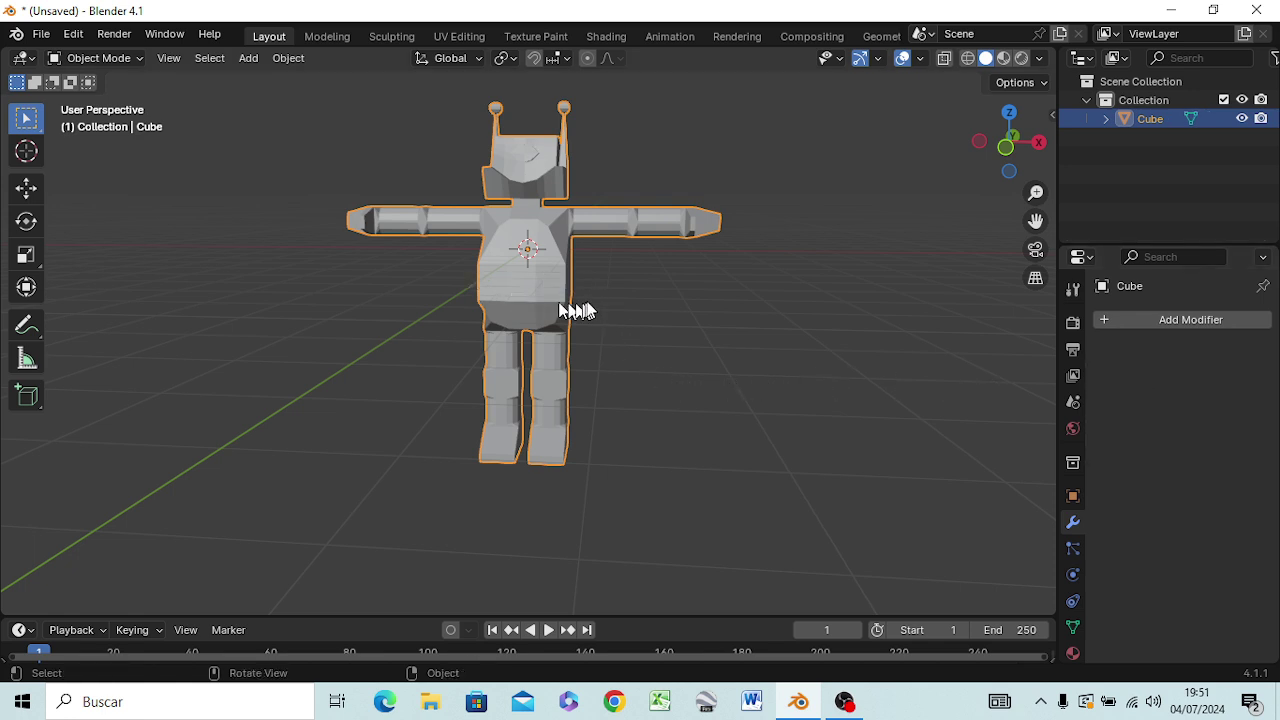
- Return the Cube to Edit Mode and frame a close, level front view of the robot's head
{"action": "key", "text": "Tab"}
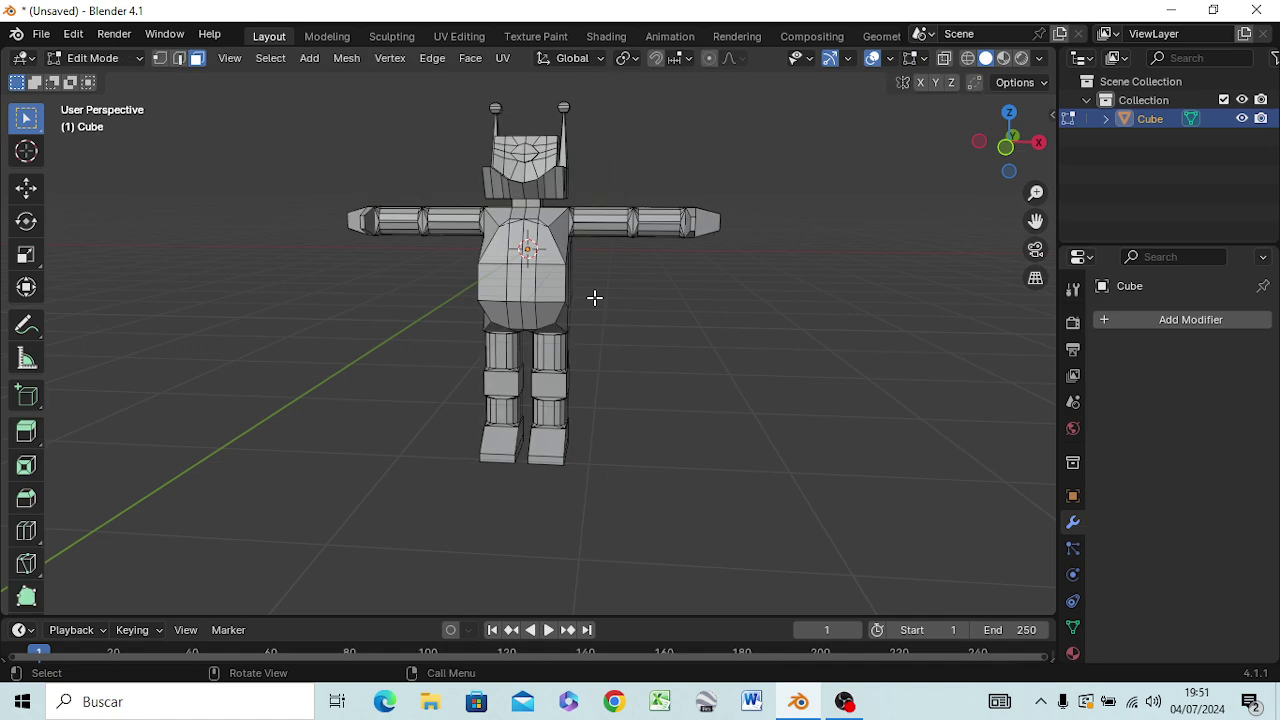
{"action": "scroll", "coordinate": [531, 262], "scroll_direction": "up", "scroll_amount": 2}
{"action": "scroll", "coordinate": [531, 262], "scroll_direction": "up", "scroll_amount": 1}
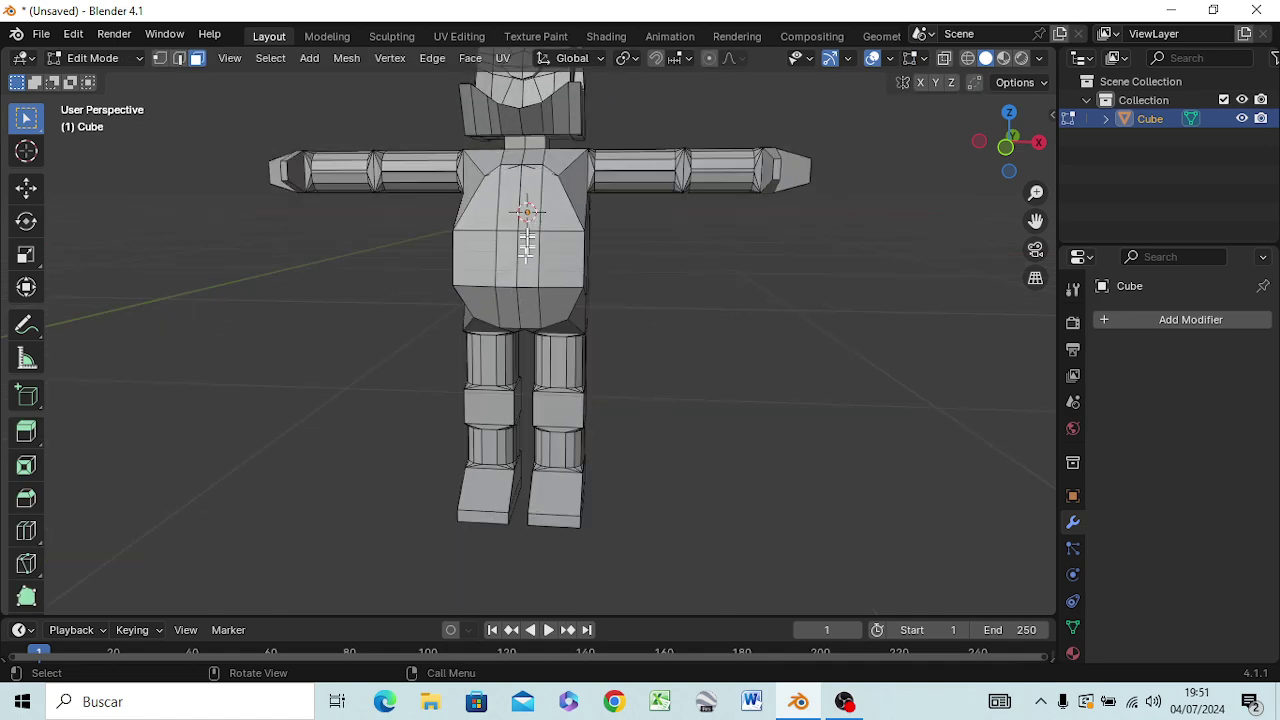
{"action": "mouse_move", "coordinate": [526, 245]}
{"action": "middle_mouse_down"}
{"action": "mouse_move", "coordinate": [146, 220]}
{"action": "mouse_move", "coordinate": [686, 226]}
{"action": "mouse_move", "coordinate": [478, 328]}
{"action": "middle_mouse_up"}
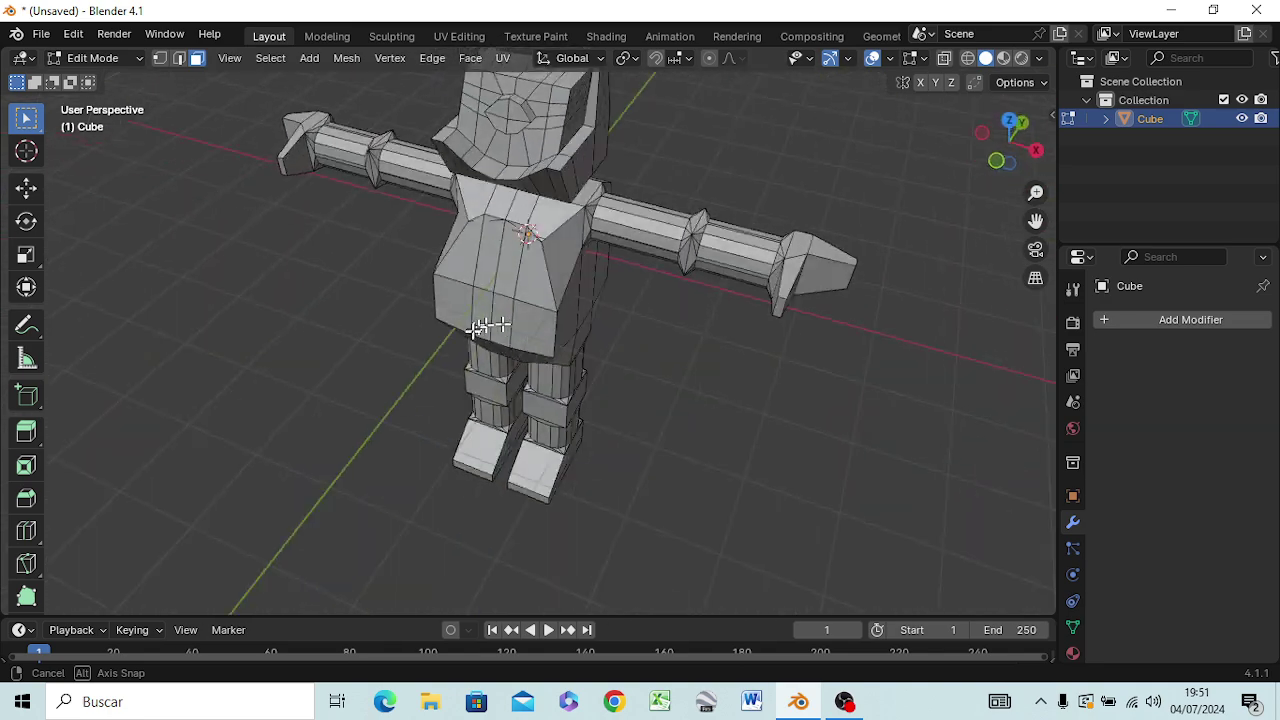
{"action": "middle_click_drag", "start_coordinate": [478, 328], "coordinate": [563, 263]}
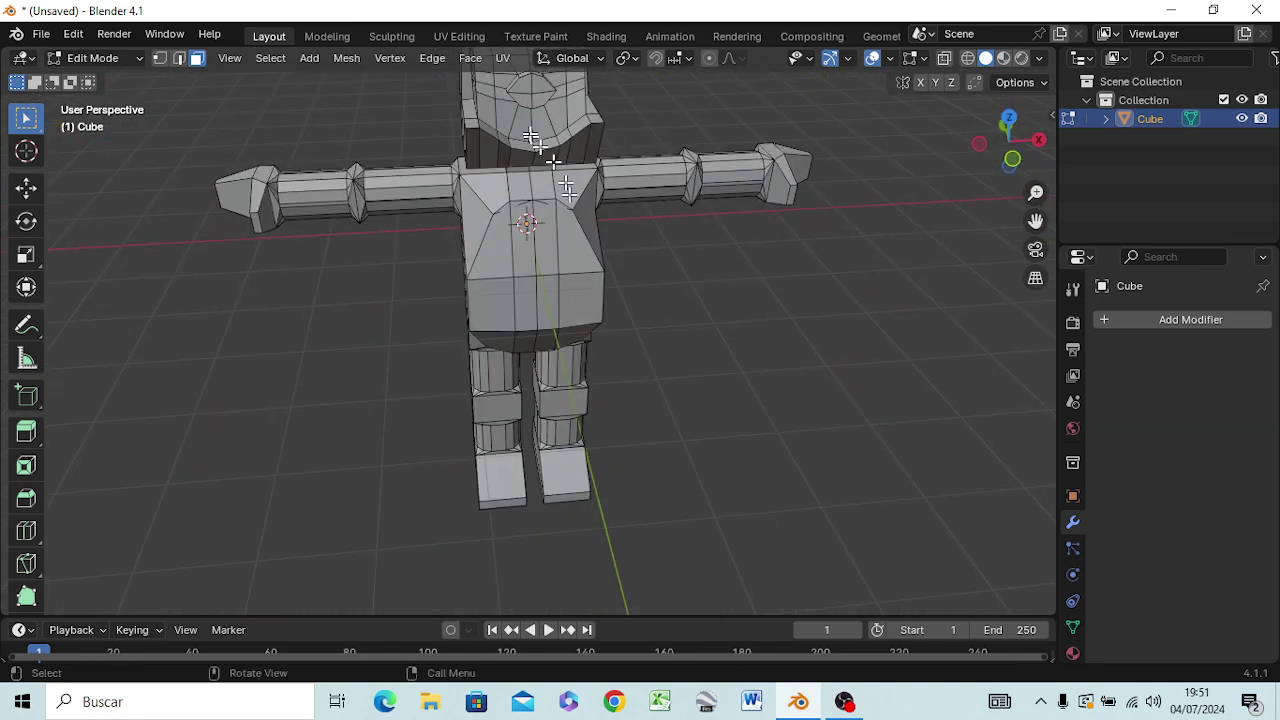
{"action": "scroll", "coordinate": [525, 138], "scroll_direction": "up", "scroll_amount": 2}
{"action": "scroll", "coordinate": [520, 145], "scroll_direction": "down", "scroll_amount": 3}
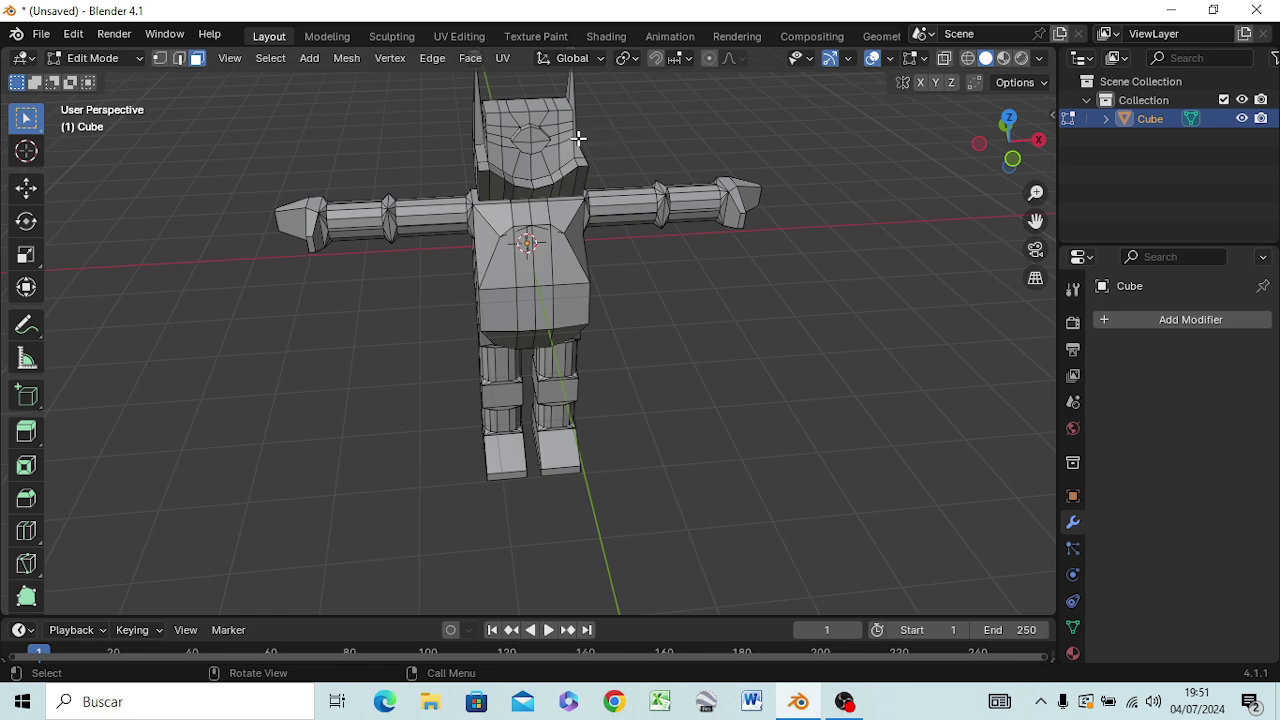
{"action": "mouse_move", "coordinate": [578, 138]}
{"action": "middle_mouse_down"}
{"action": "mouse_move", "coordinate": [580, 120]}
{"action": "mouse_move", "coordinate": [530, 128]}
{"action": "mouse_move", "coordinate": [497, 372]}
{"action": "mouse_move", "coordinate": [500, 313]}
{"action": "middle_mouse_up"}
{"action": "scroll", "coordinate": [530, 128], "scroll_direction": "up", "scroll_amount": 2}
{"action": "scroll", "coordinate": [529, 128], "scroll_direction": "up", "scroll_amount": 2}
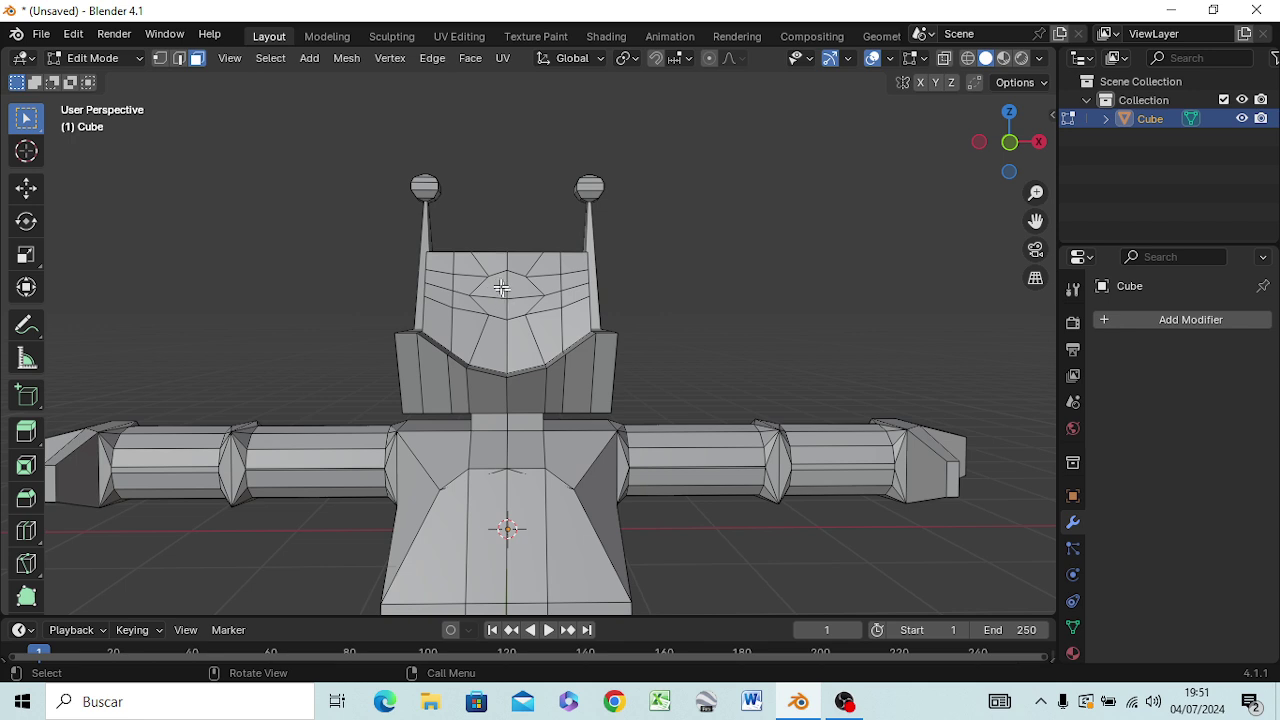
- Add the second diamond head face to the selection and tilt both faces slightly in side view
{"action": "left_click", "coordinate": [519, 286], "text": "shift"}
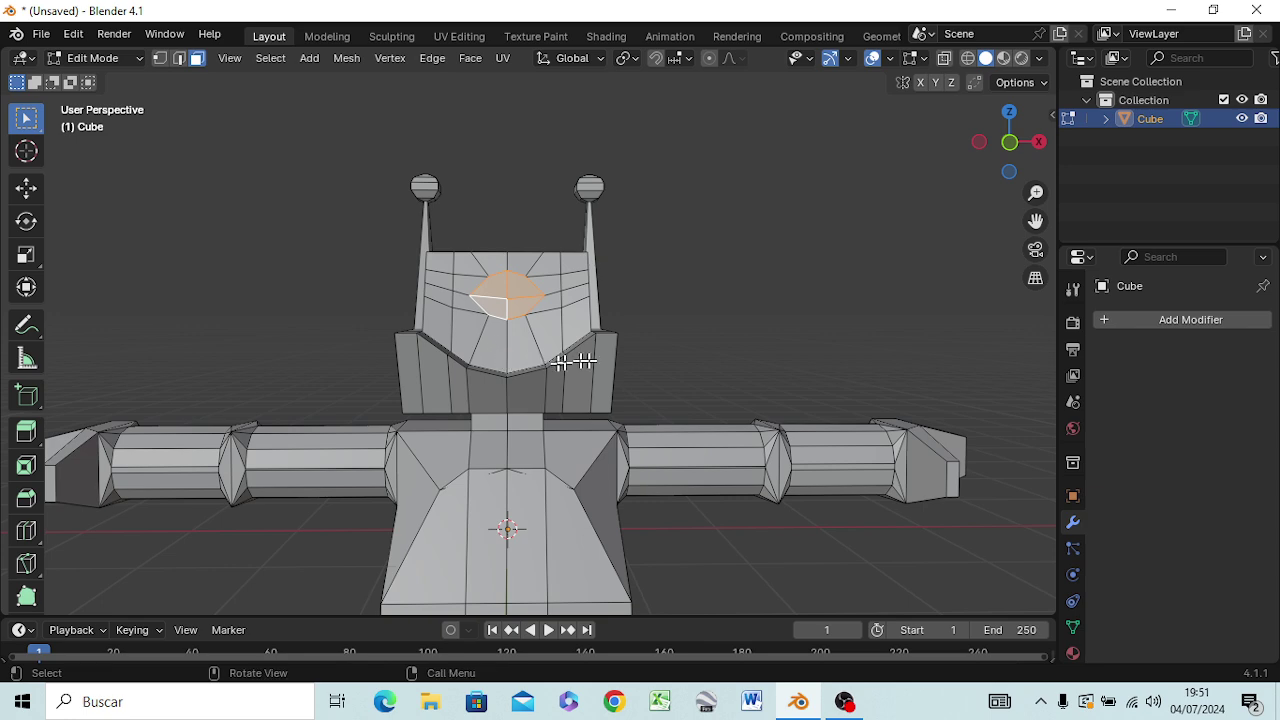
{"action": "middle_click_drag", "start_coordinate": [651, 347], "coordinate": [474, 357]}
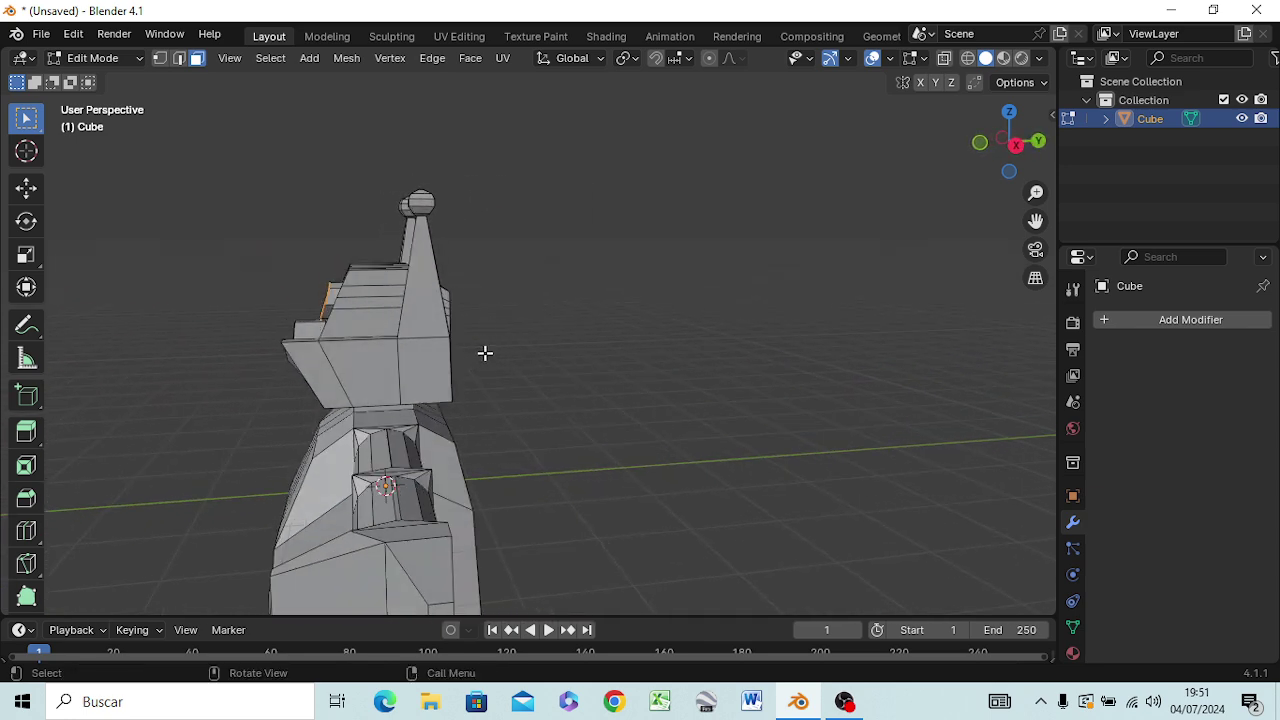
{"action": "key", "text": "r"}
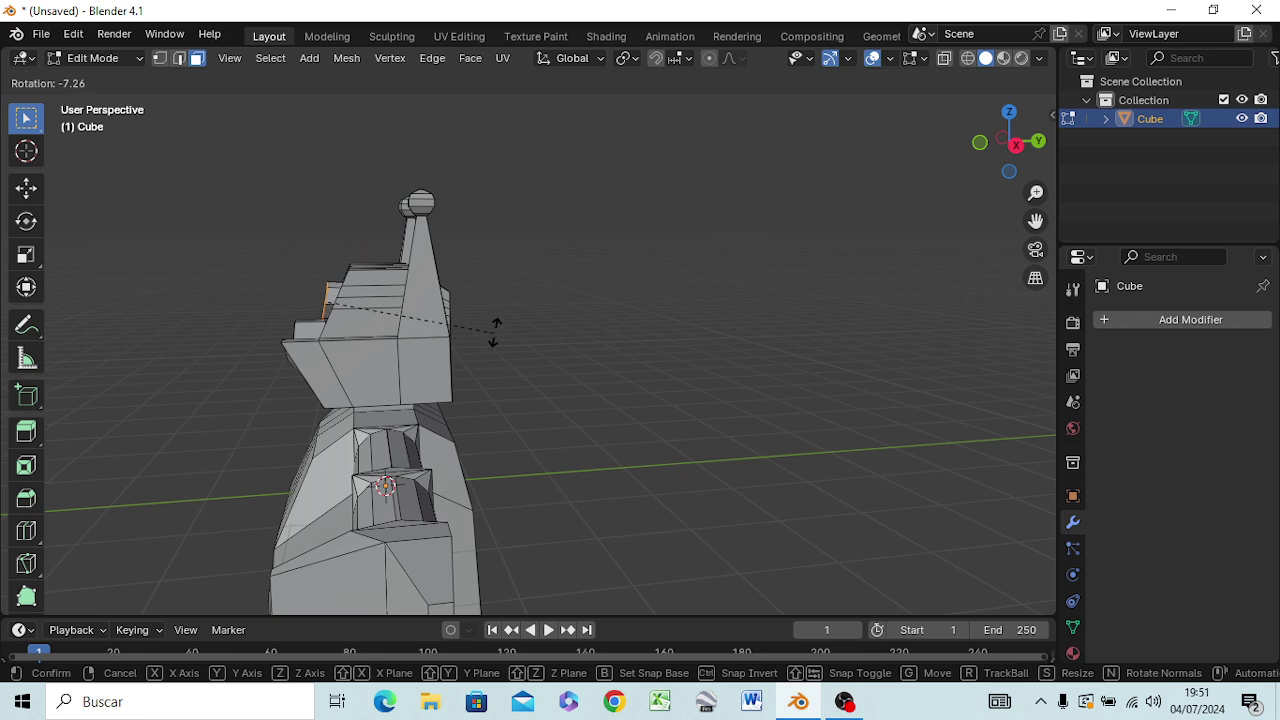
{"action": "key", "text": "Escape"}
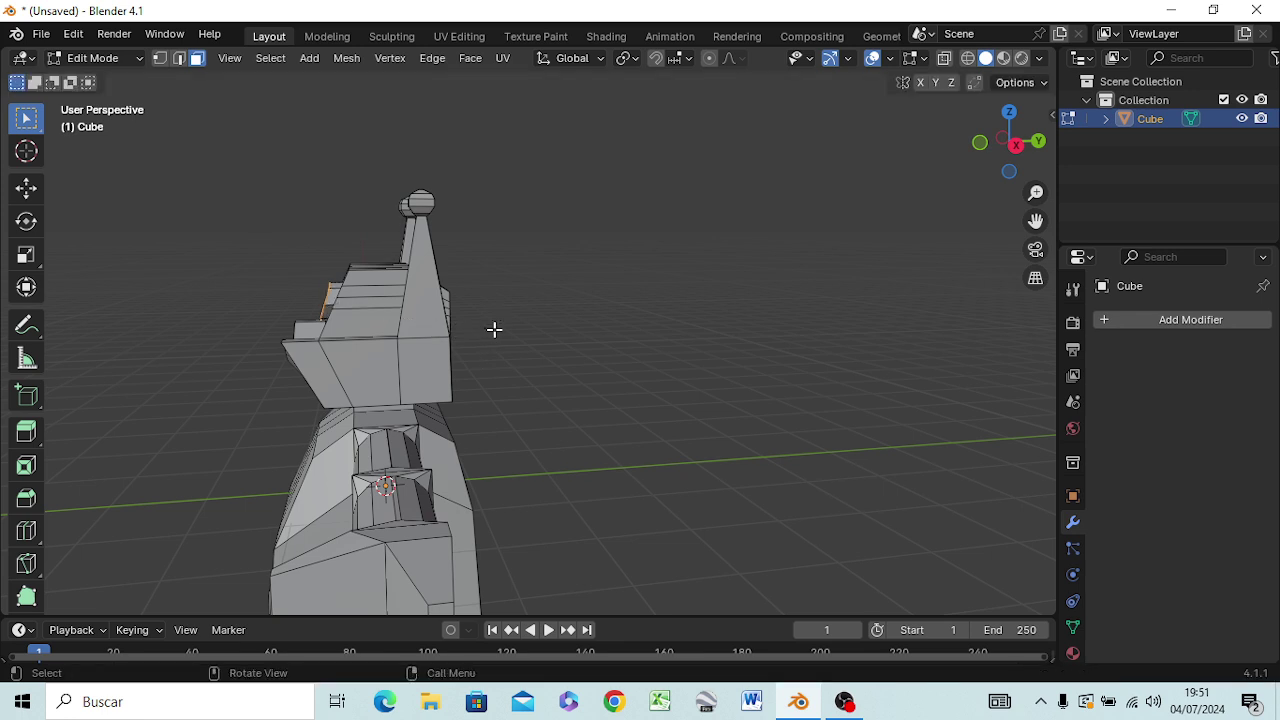
{"action": "key", "text": "KP_3"}
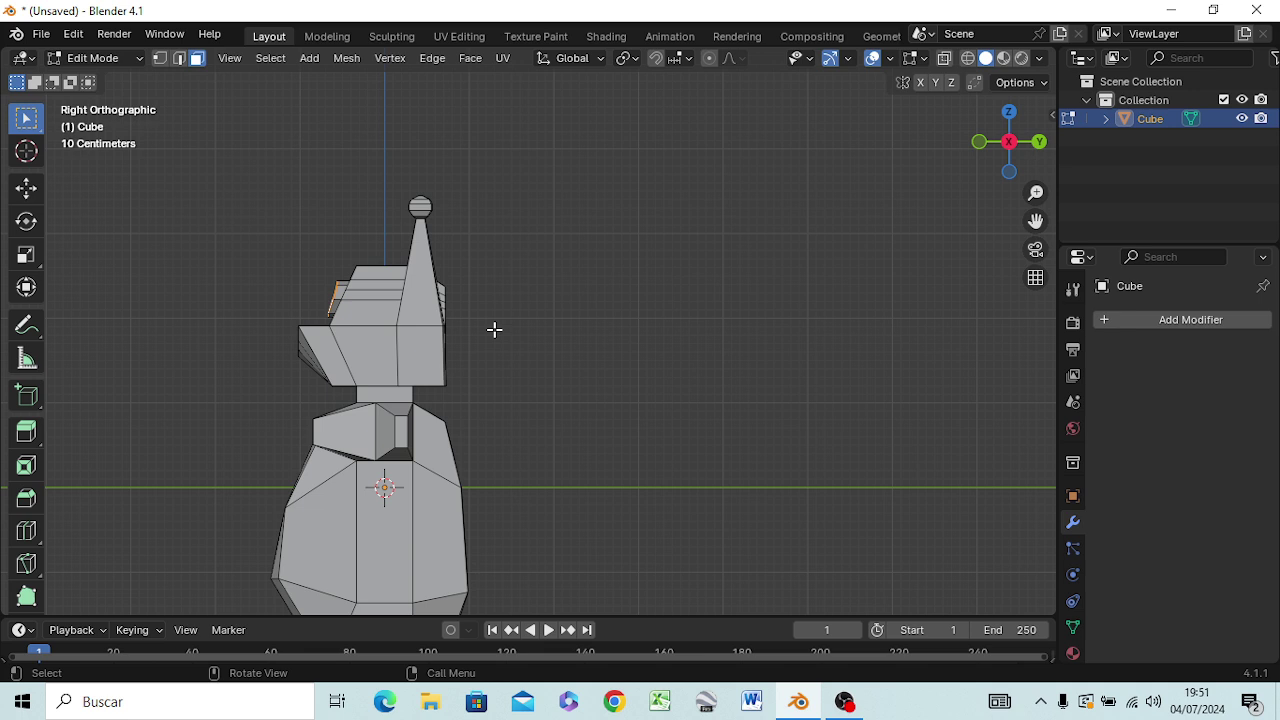
{"action": "key", "text": "r"}
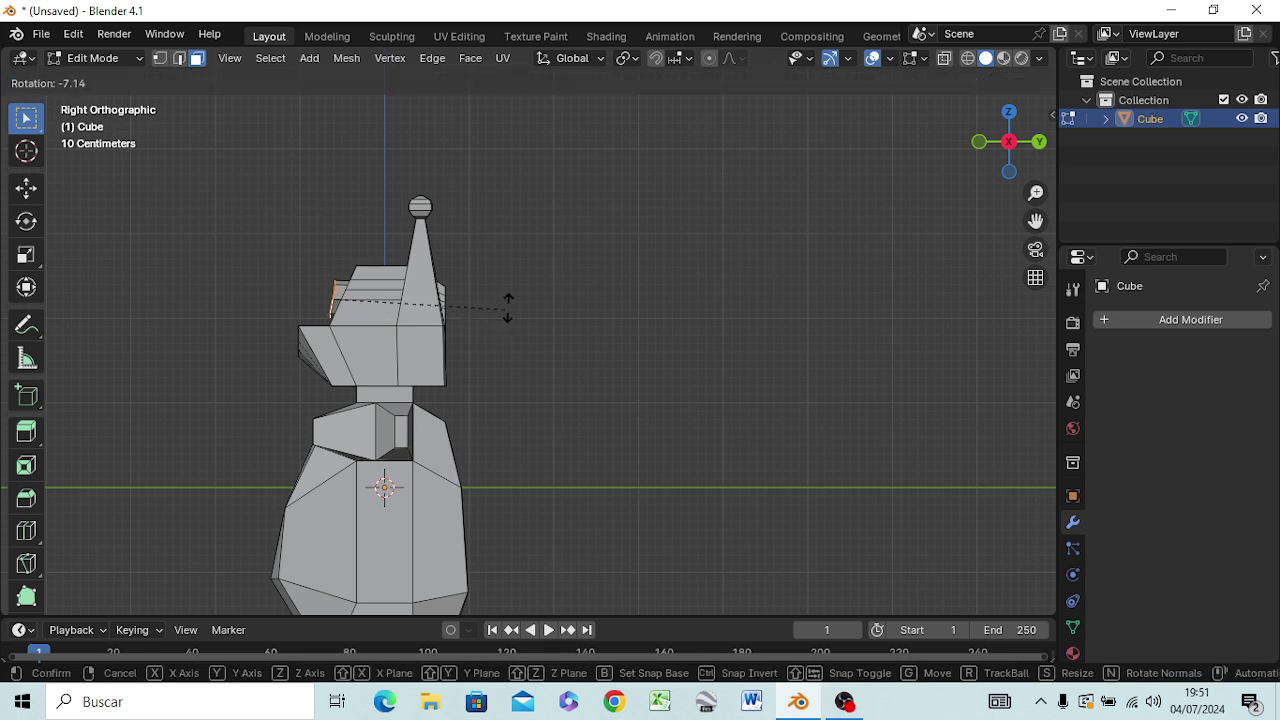
{"action": "left_click", "coordinate": [513, 295]}
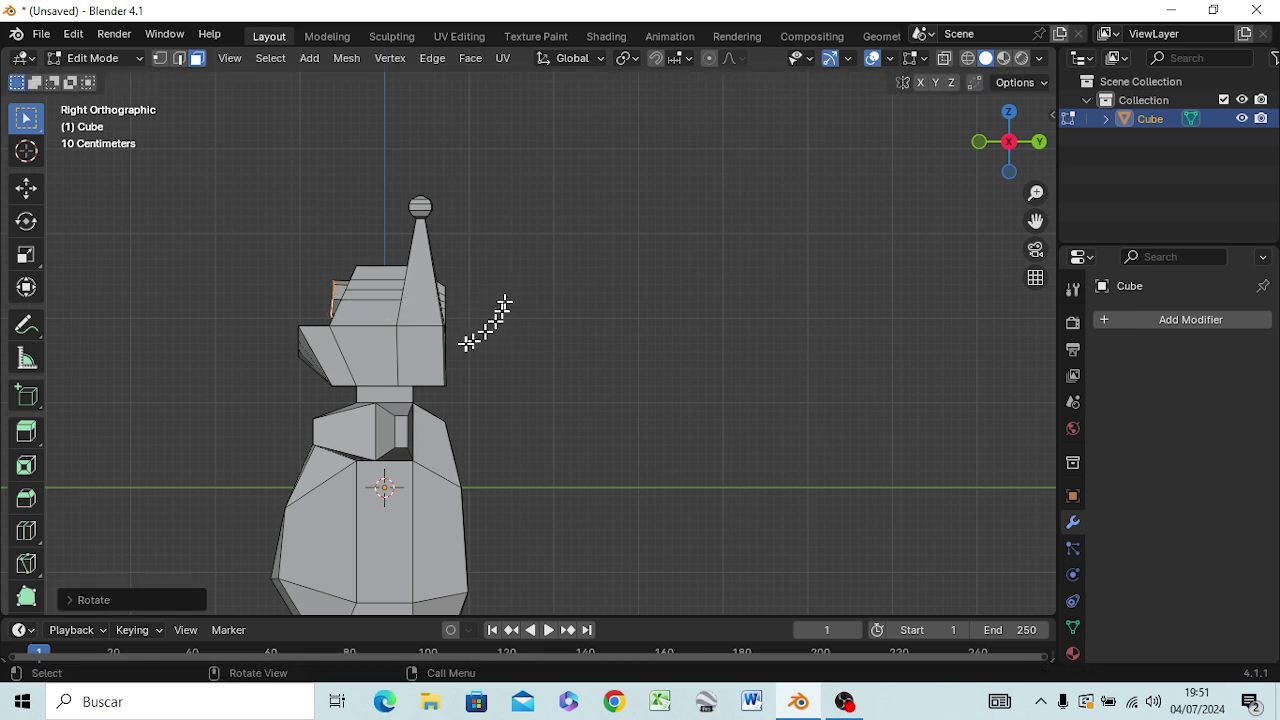
- Extrude the diamond faces a short way along Y and scale them up slightly
{"action": "key", "text": "g"}
{"action": "key", "text": "z"}
{"action": "key", "text": "z"}
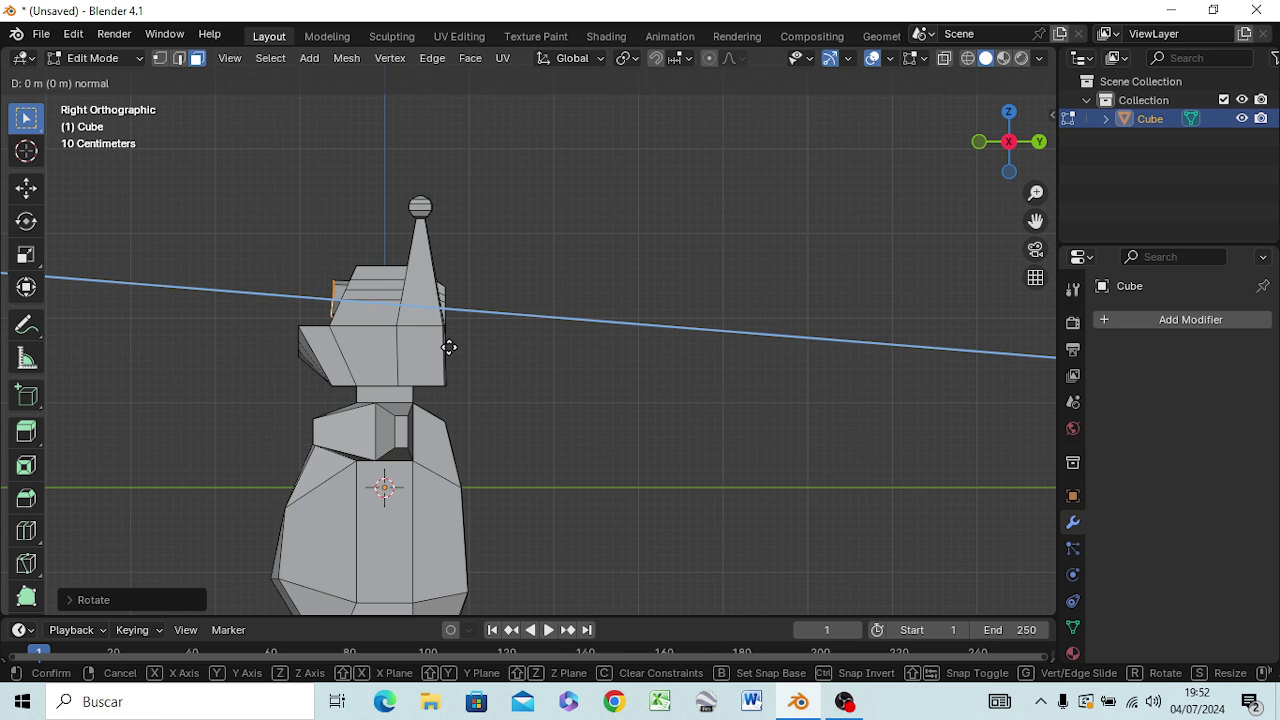
{"action": "key", "text": "y"}
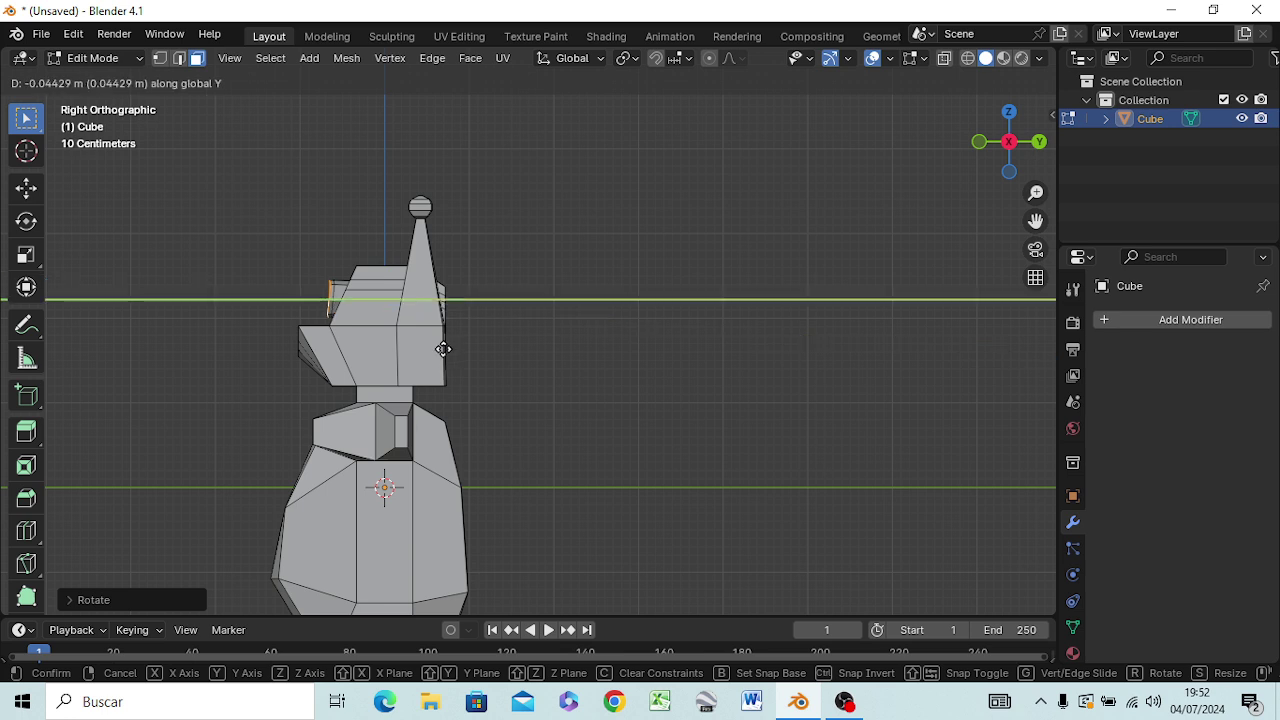
{"action": "left_click", "coordinate": [443, 349]}
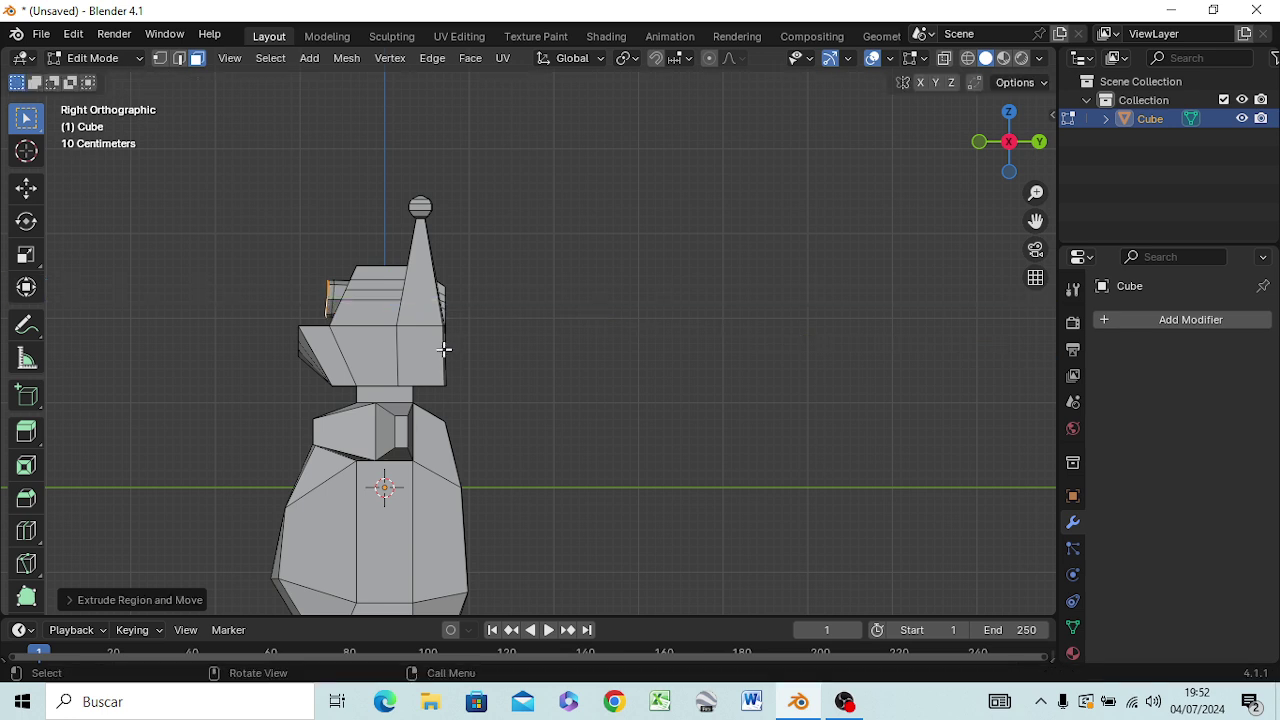
{"action": "key", "text": "s"}
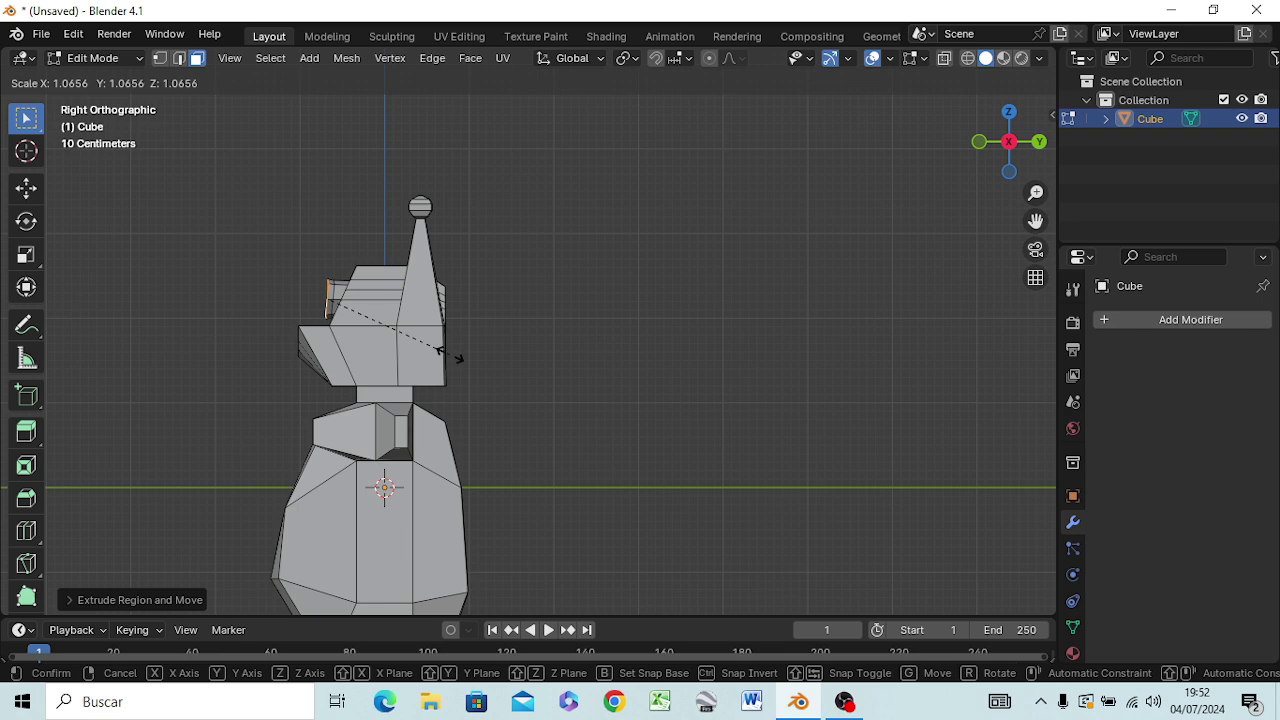
{"action": "left_click", "coordinate": [474, 376]}
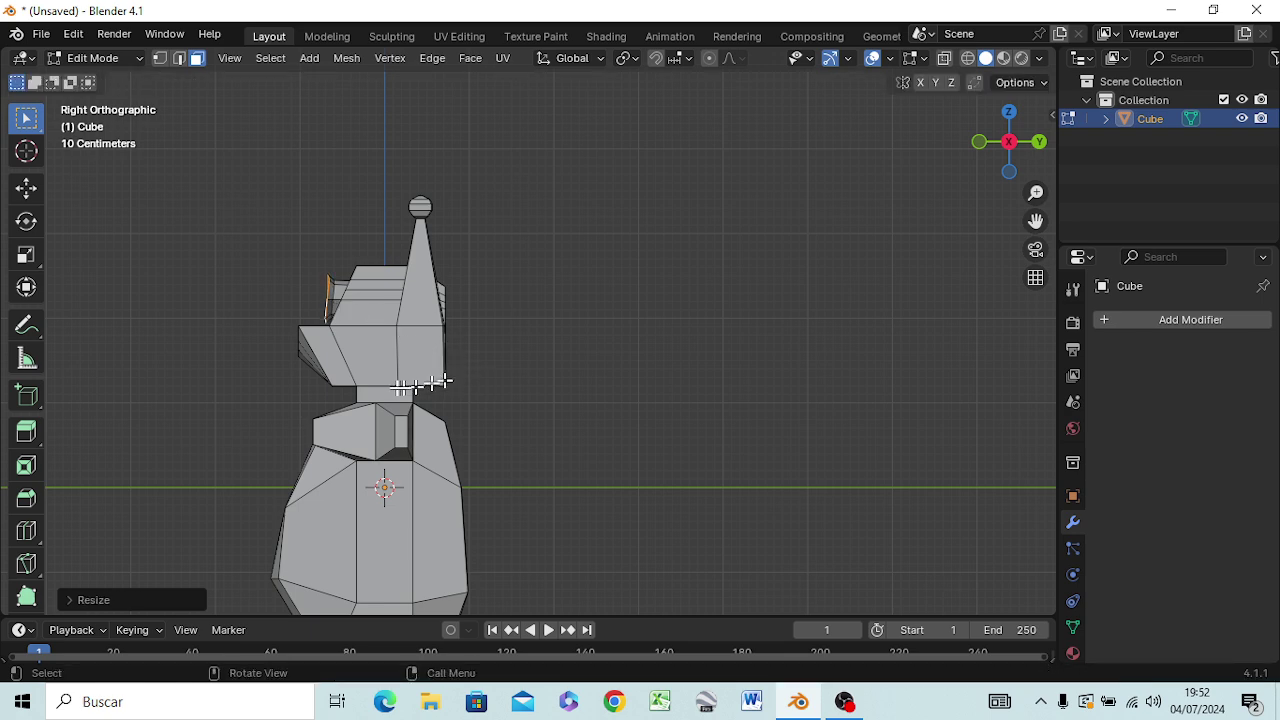
{"action": "mouse_move", "coordinate": [443, 381]}
{"action": "middle_mouse_down"}
{"action": "mouse_move", "coordinate": [614, 425]}
{"action": "mouse_move", "coordinate": [589, 480]}
{"action": "mouse_move", "coordinate": [599, 454]}
{"action": "middle_mouse_up"}
- Extrude the selected head faces again along the Y axis
{"action": "key", "text": "e"}
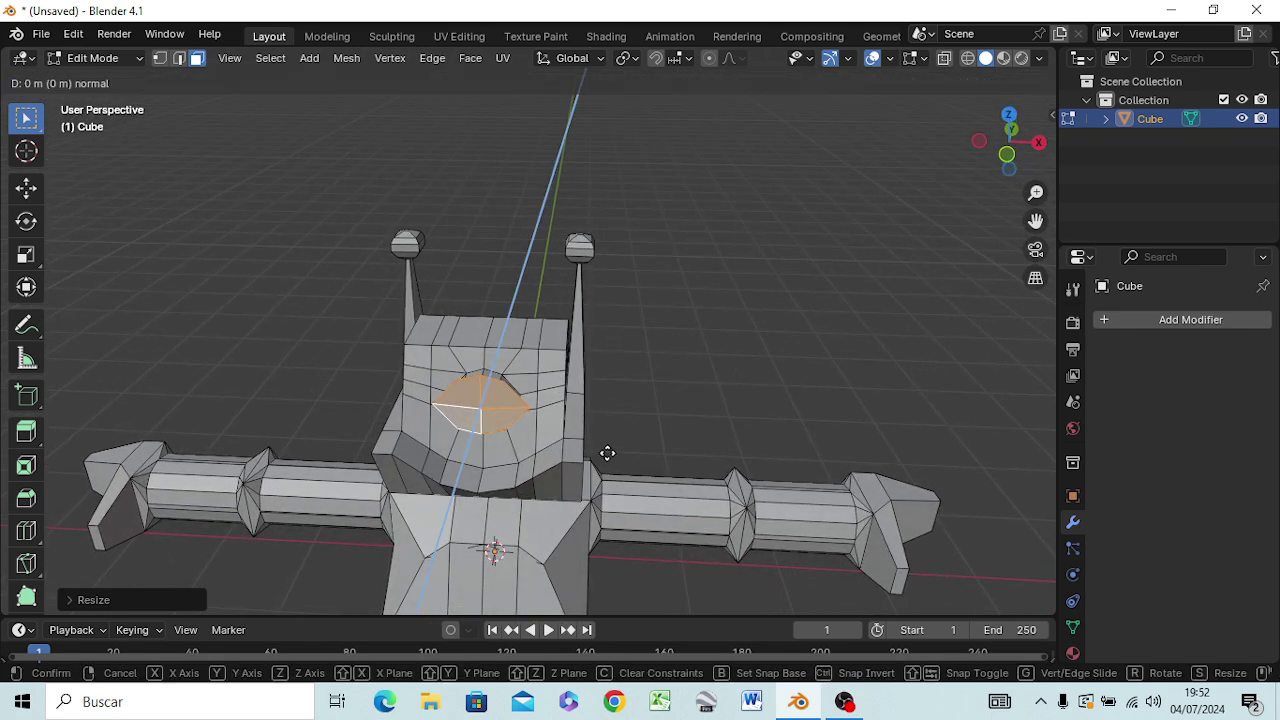
{"action": "key", "text": "y"}
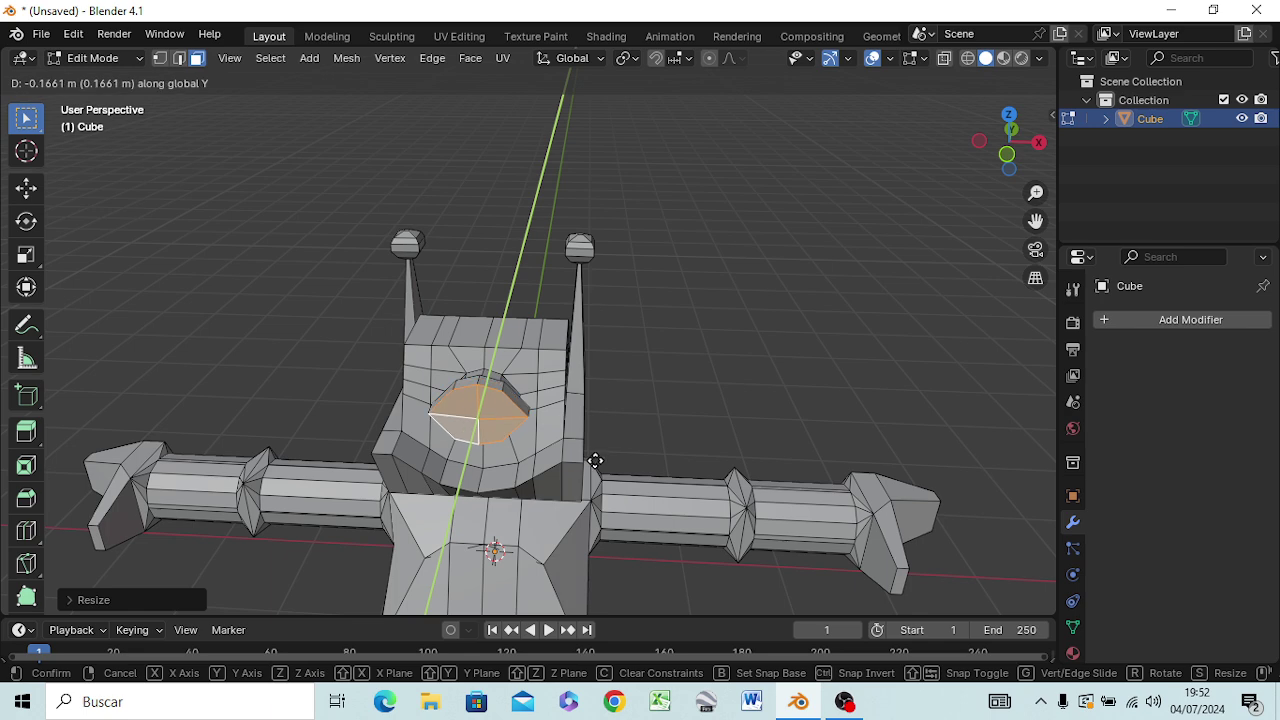
{"action": "left_click", "coordinate": [595, 461]}
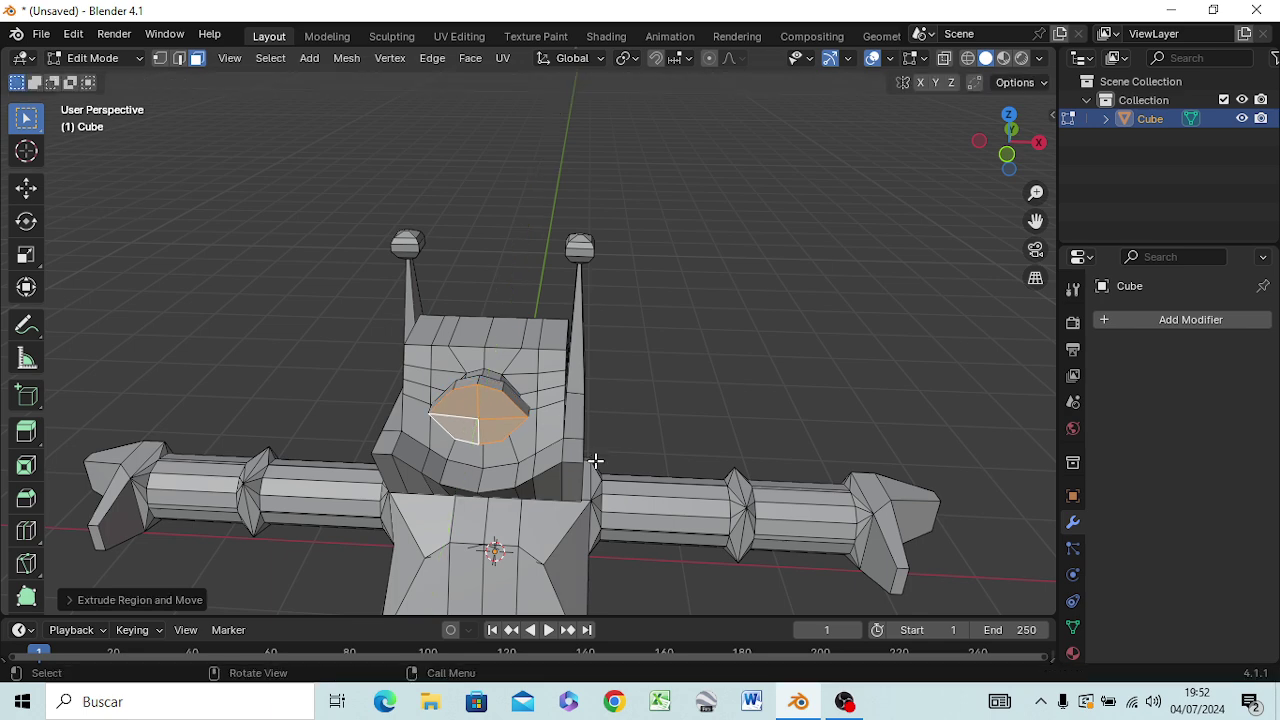
{"action": "mouse_move", "coordinate": [599, 461]}
{"action": "middle_mouse_down"}
{"action": "mouse_move", "coordinate": [426, 411]}
{"action": "mouse_move", "coordinate": [471, 417]}
{"action": "mouse_move", "coordinate": [428, 430]}
{"action": "mouse_move", "coordinate": [614, 416]}
{"action": "middle_mouse_up"}
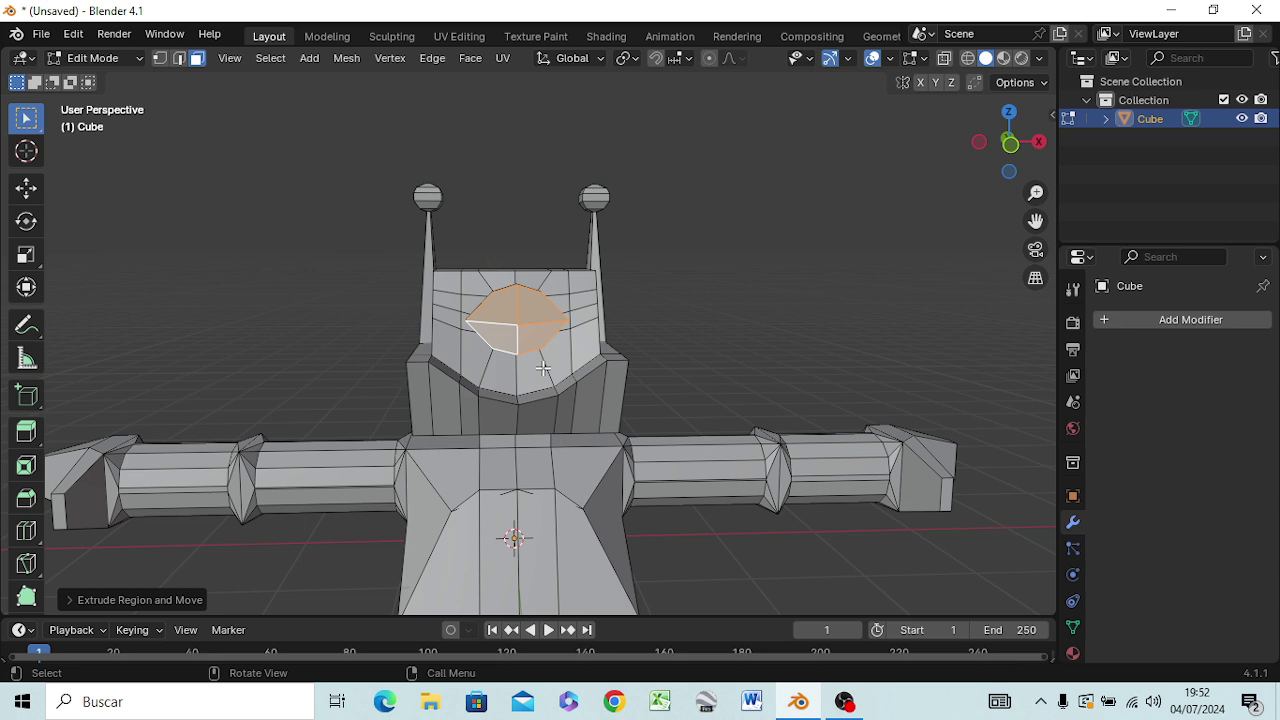
- Inset the extruded faces and switch to Right Orthographic view
{"action": "key", "text": "i"}
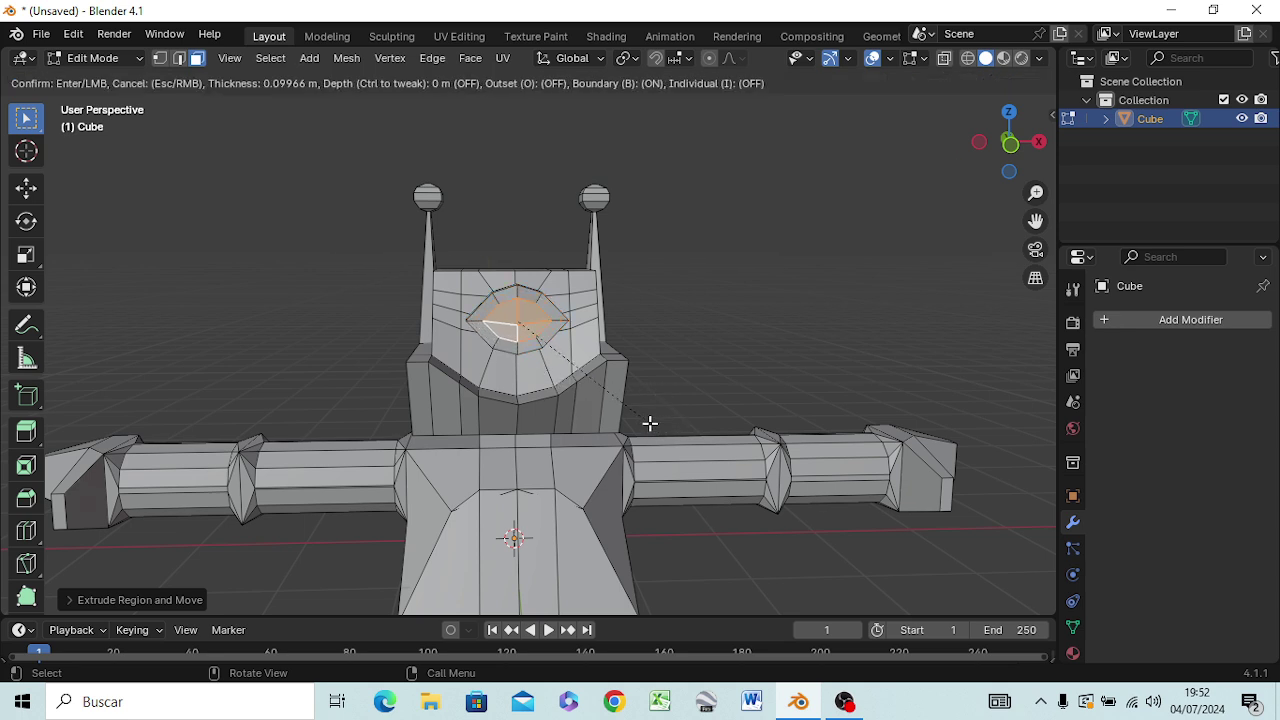
{"action": "left_click", "coordinate": [645, 421]}
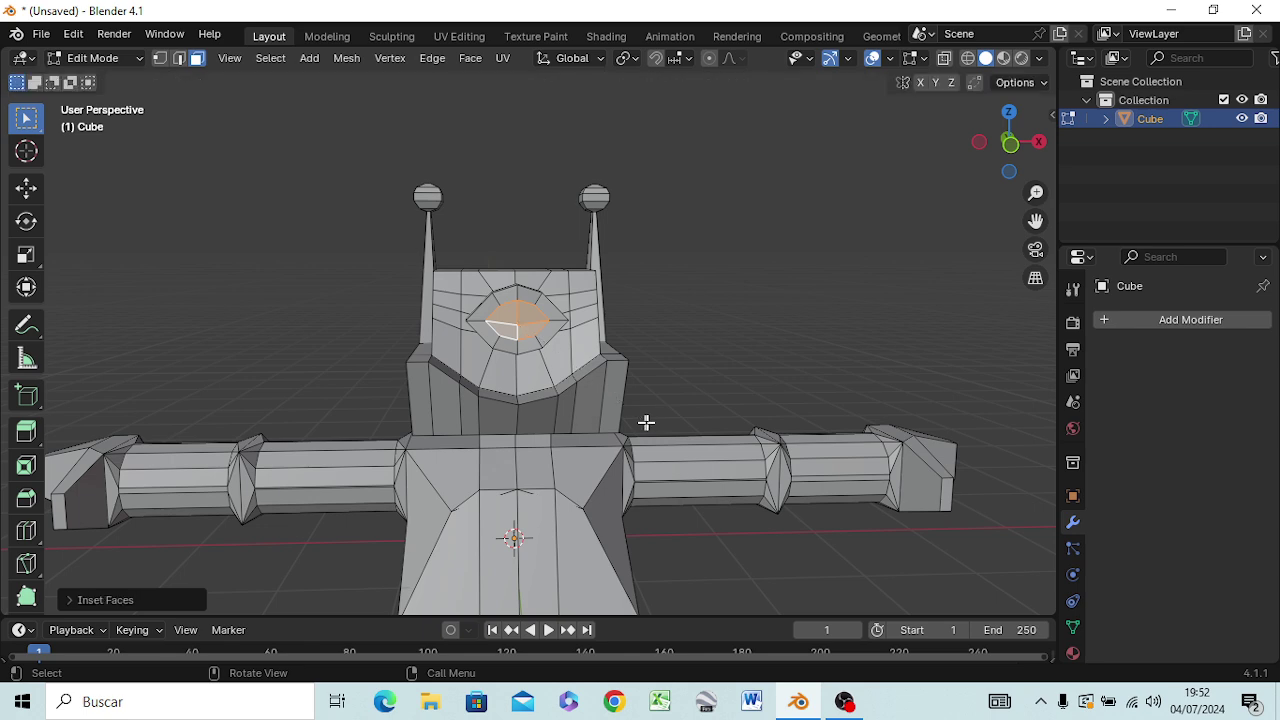
{"action": "middle_click_drag", "start_coordinate": [672, 478], "coordinate": [498, 480]}
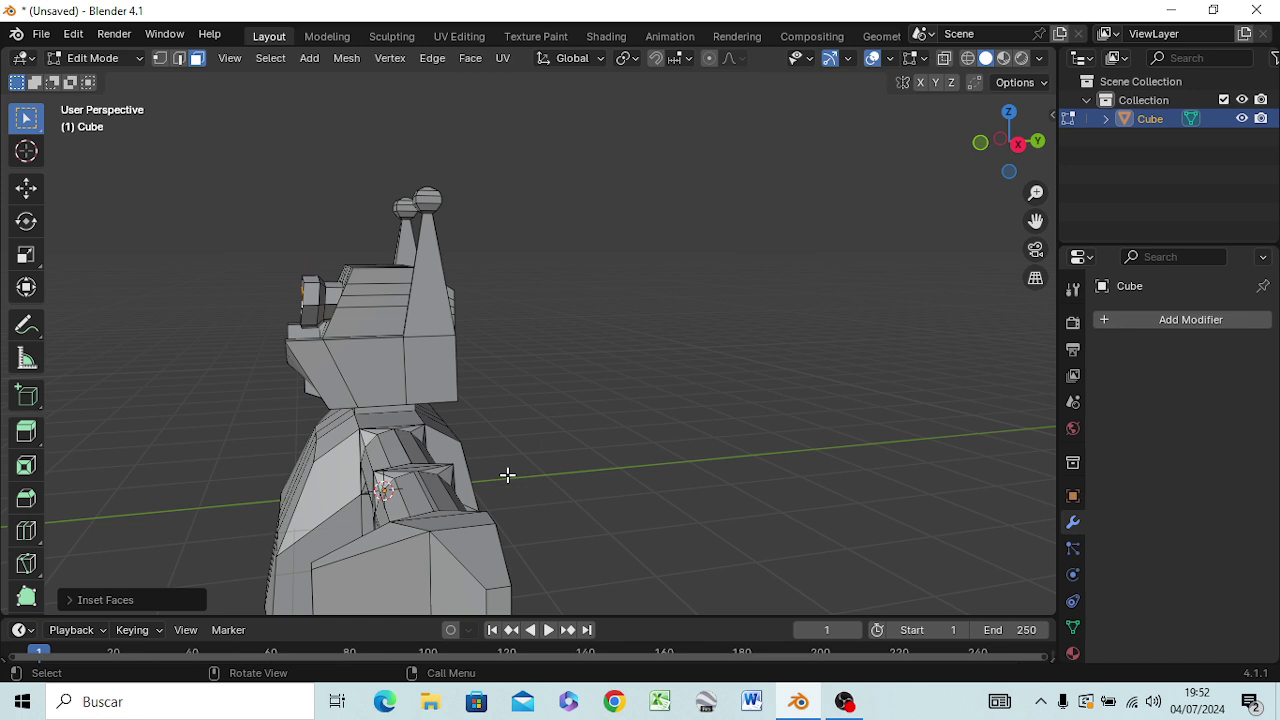
{"action": "key", "text": "KP_3"}
- In wireframe shading, extrude the eye face along the Y axis
{"action": "key", "text": "z"}
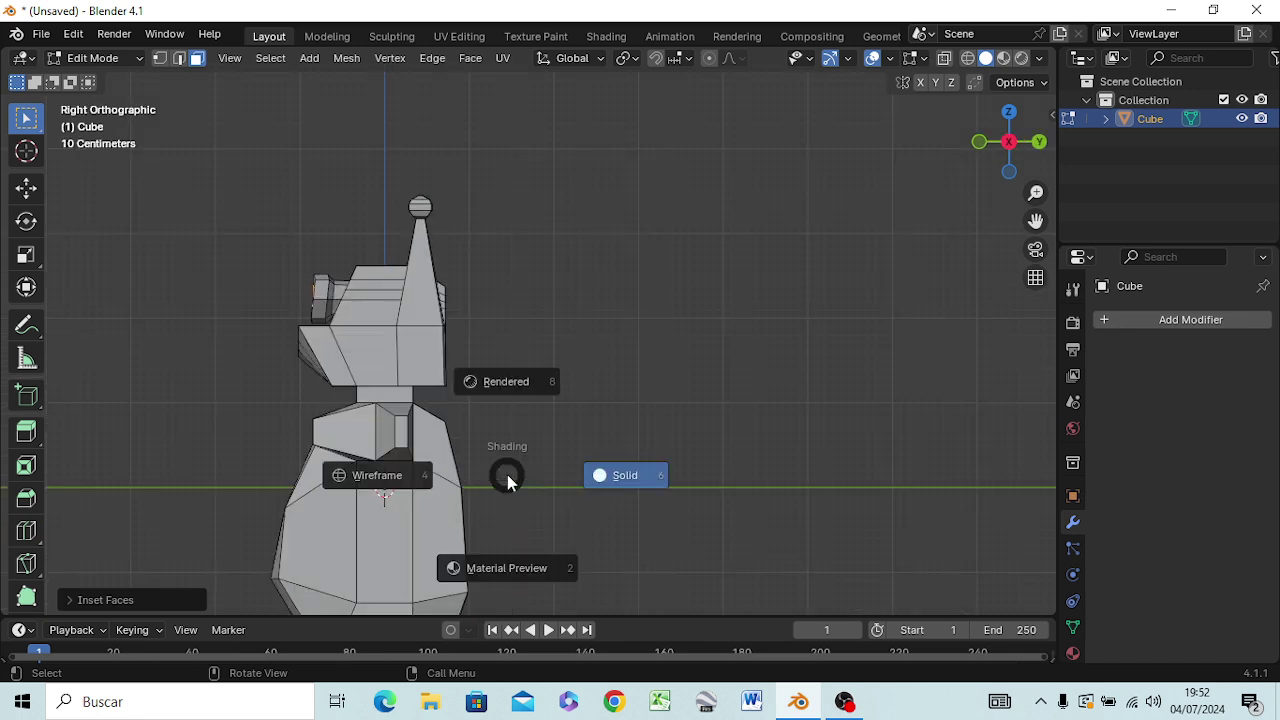
{"action": "left_click", "coordinate": [361, 476]}
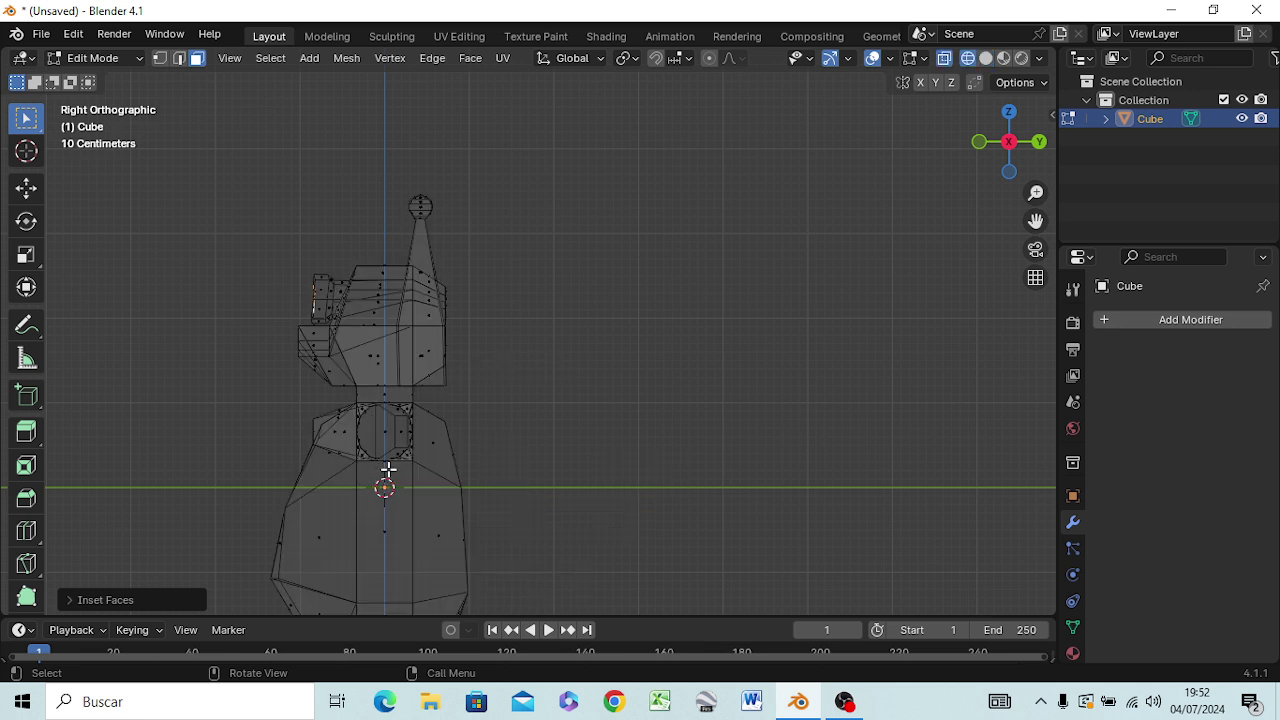
{"action": "key", "text": "g"}
{"action": "key", "text": "z"}
{"action": "key", "text": "z"}
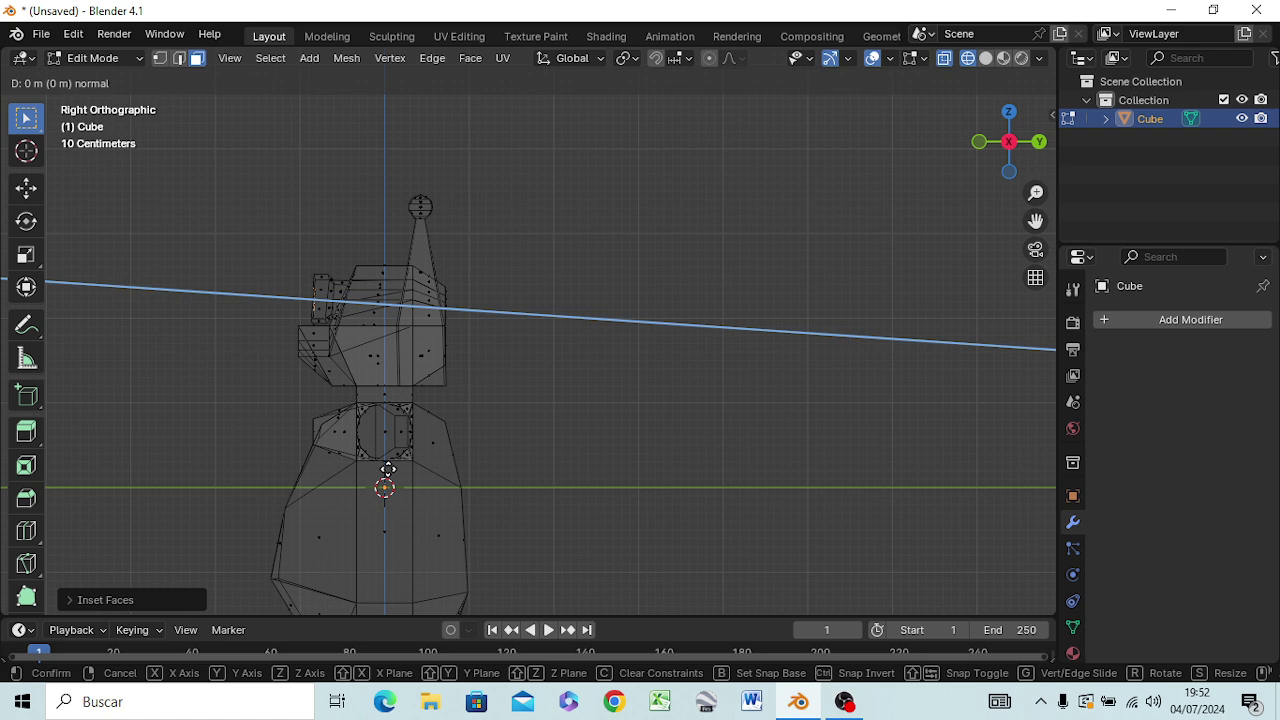
{"action": "key", "text": "y"}
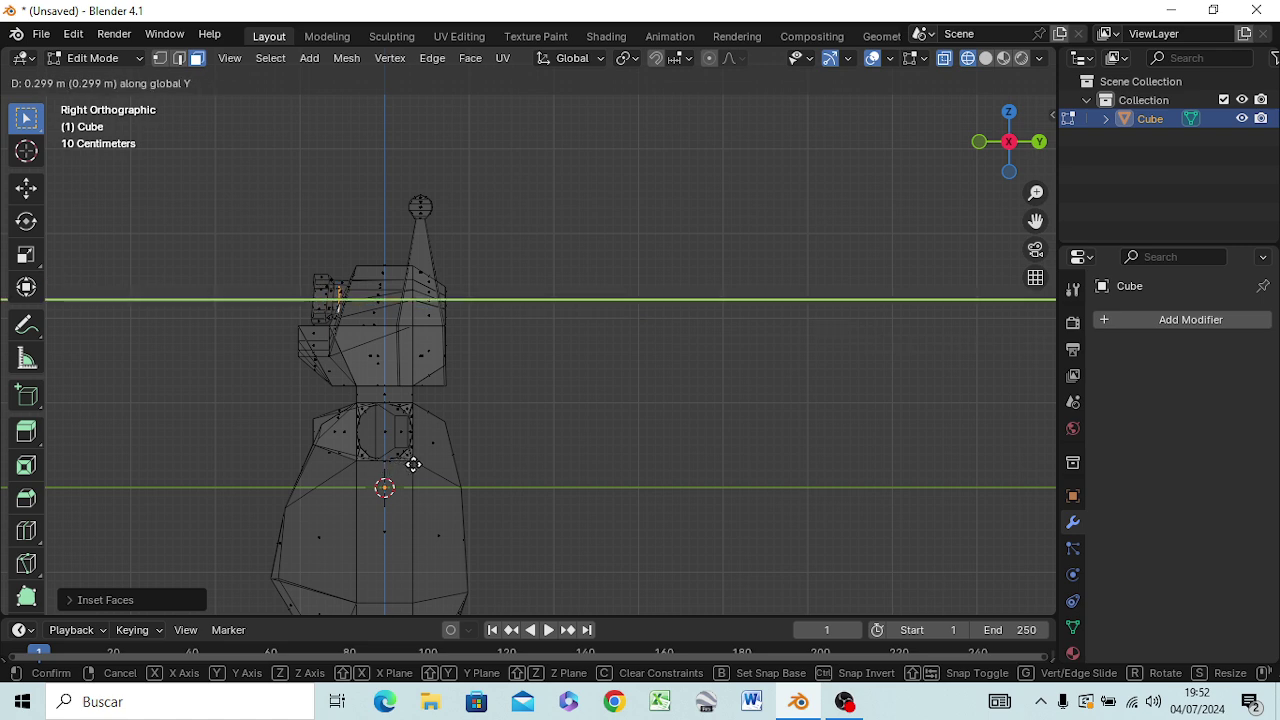
{"action": "left_click", "coordinate": [413, 464]}
- Return to solid shading and frame the whole robot in a level front perspective view
{"action": "mouse_move", "coordinate": [425, 478]}
{"action": "middle_mouse_down"}
{"action": "mouse_move", "coordinate": [474, 503]}
{"action": "mouse_move", "coordinate": [632, 500]}
{"action": "middle_mouse_up"}
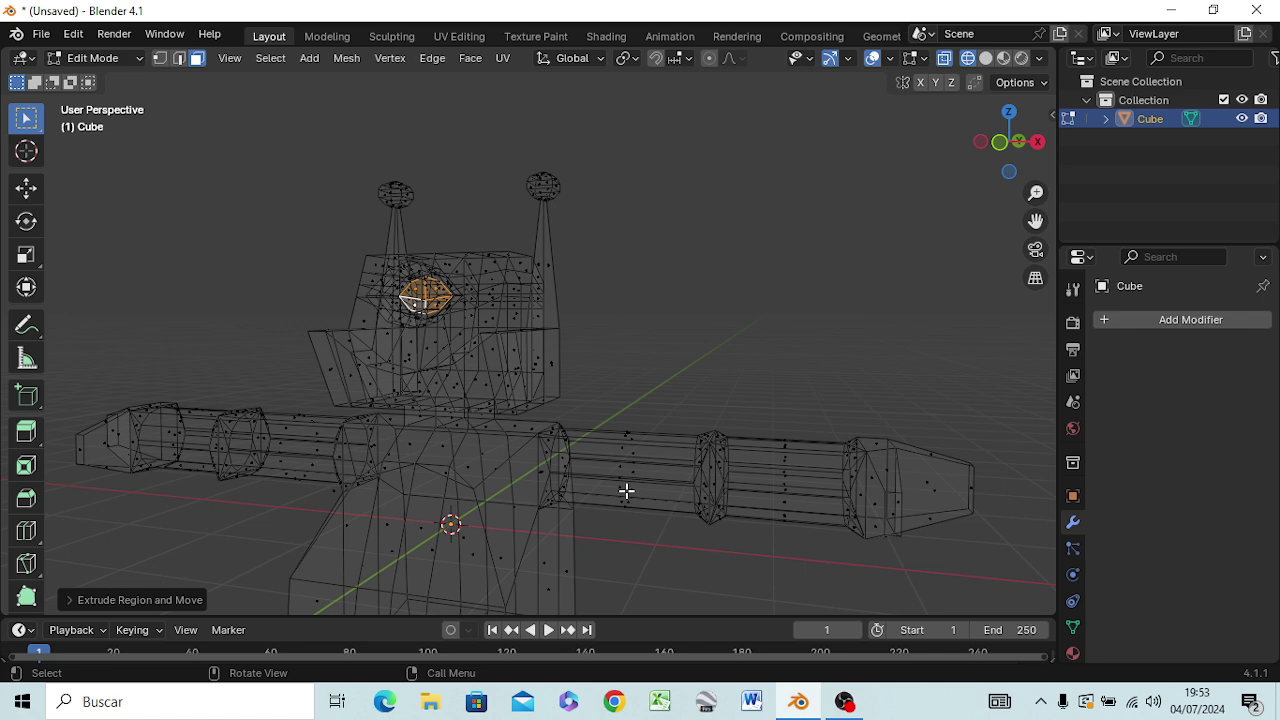
{"action": "key", "text": "z"}
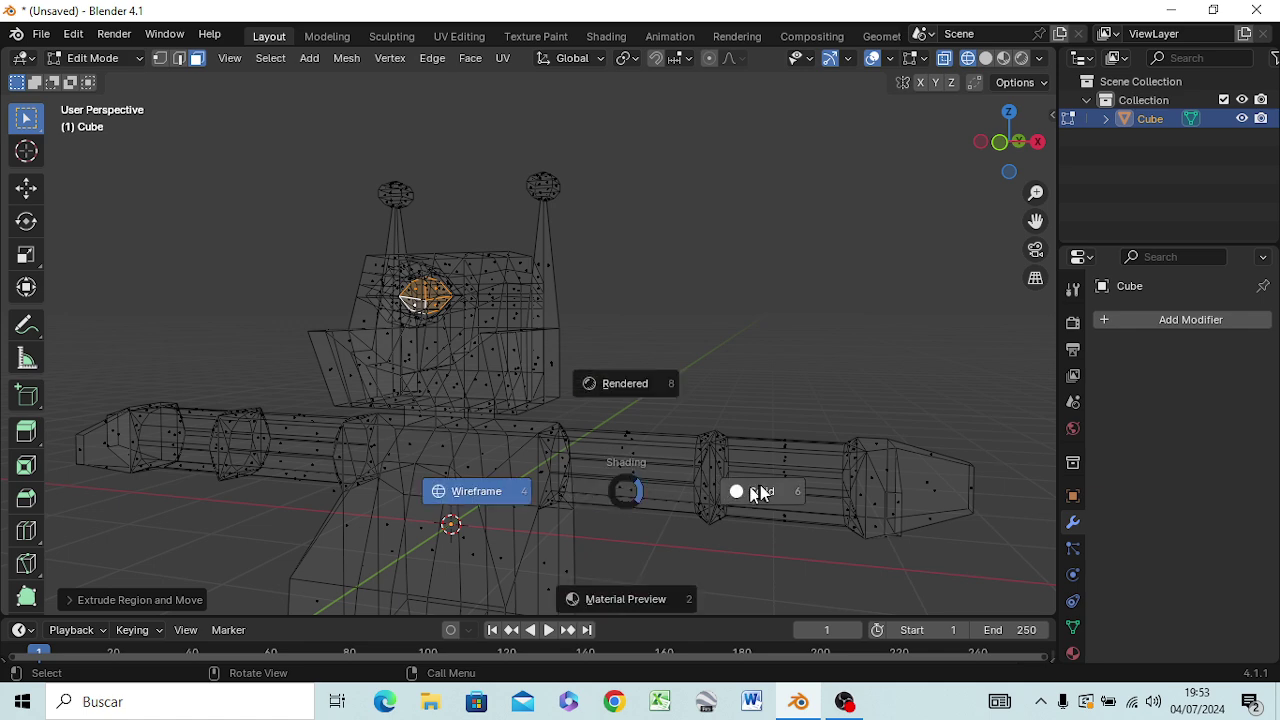
{"action": "left_click", "coordinate": [760, 491]}
{"action": "mouse_move", "coordinate": [568, 403]}
{"action": "middle_mouse_down"}
{"action": "mouse_move", "coordinate": [443, 469]}
{"action": "mouse_move", "coordinate": [425, 399]}
{"action": "mouse_move", "coordinate": [549, 466]}
{"action": "mouse_move", "coordinate": [586, 429]}
{"action": "mouse_move", "coordinate": [740, 351]}
{"action": "mouse_move", "coordinate": [641, 383]}
{"action": "mouse_move", "coordinate": [549, 443]}
{"action": "mouse_move", "coordinate": [600, 414]}
{"action": "mouse_move", "coordinate": [591, 429]}
{"action": "mouse_move", "coordinate": [636, 417]}
{"action": "mouse_move", "coordinate": [640, 434]}
{"action": "mouse_move", "coordinate": [629, 429]}
{"action": "mouse_move", "coordinate": [677, 486]}
{"action": "mouse_move", "coordinate": [549, 403]}
{"action": "mouse_move", "coordinate": [357, 423]}
{"action": "mouse_move", "coordinate": [420, 531]}
{"action": "mouse_move", "coordinate": [651, 509]}
{"action": "mouse_move", "coordinate": [837, 437]}
{"action": "mouse_move", "coordinate": [751, 503]}
{"action": "mouse_move", "coordinate": [726, 435]}
{"action": "mouse_move", "coordinate": [740, 491]}
{"action": "mouse_move", "coordinate": [717, 449]}
{"action": "mouse_move", "coordinate": [683, 434]}
{"action": "mouse_move", "coordinate": [729, 406]}
{"action": "mouse_move", "coordinate": [730, 472]}
{"action": "mouse_move", "coordinate": [637, 429]}
{"action": "mouse_move", "coordinate": [757, 443]}
{"action": "mouse_move", "coordinate": [609, 471]}
{"action": "mouse_move", "coordinate": [728, 430]}
{"action": "mouse_move", "coordinate": [671, 503]}
{"action": "mouse_move", "coordinate": [651, 403]}
{"action": "mouse_move", "coordinate": [697, 480]}
{"action": "mouse_move", "coordinate": [686, 487]}
{"action": "middle_mouse_up"}
{"action": "scroll", "coordinate": [629, 429], "scroll_direction": "down", "scroll_amount": 2}
{"action": "scroll", "coordinate": [645, 425], "scroll_direction": "down", "scroll_amount": 2}
{"action": "scroll", "coordinate": [737, 466], "scroll_direction": "down", "scroll_amount": 2}
{"action": "scroll", "coordinate": [724, 463], "scroll_direction": "down", "scroll_amount": 3}
{"action": "scroll", "coordinate": [621, 440], "scroll_direction": "up", "scroll_amount": 1}
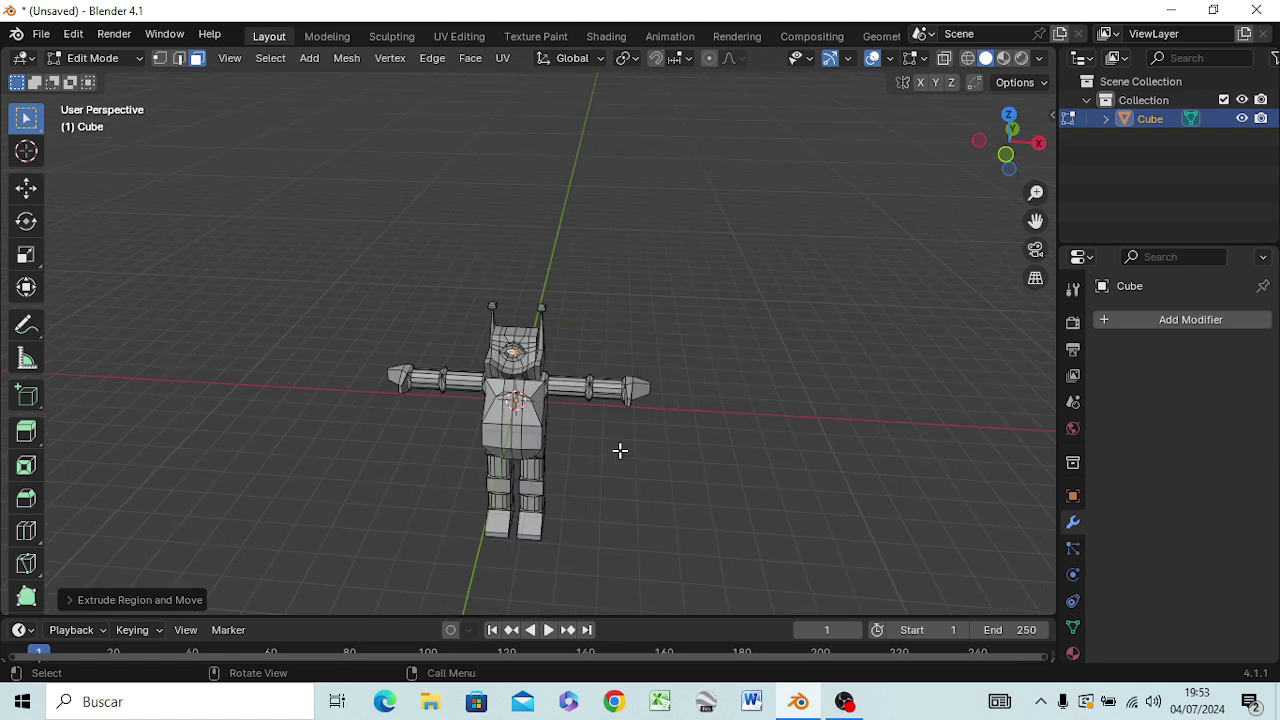
{"action": "scroll", "coordinate": [620, 447], "scroll_direction": "up", "scroll_amount": 1}
{"action": "scroll", "coordinate": [617, 449], "scroll_direction": "up", "scroll_amount": 1}
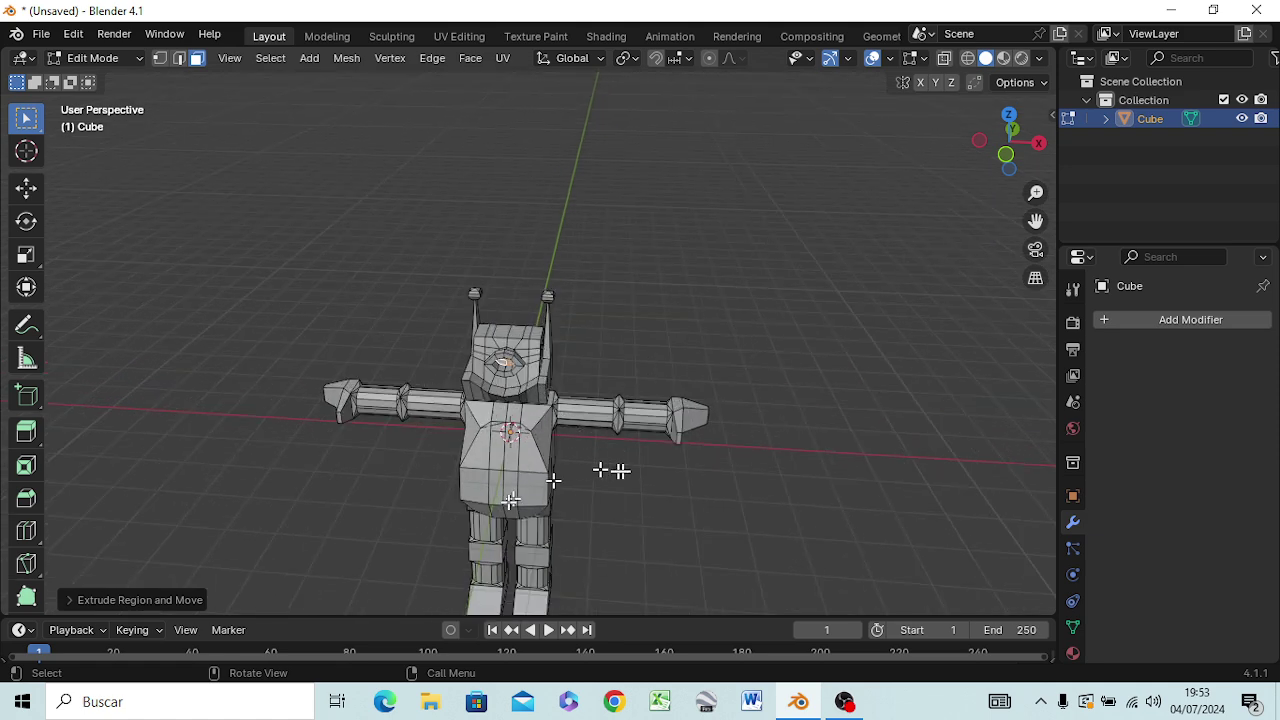
{"action": "middle_click_drag", "start_coordinate": [560, 523], "coordinate": [589, 437]}
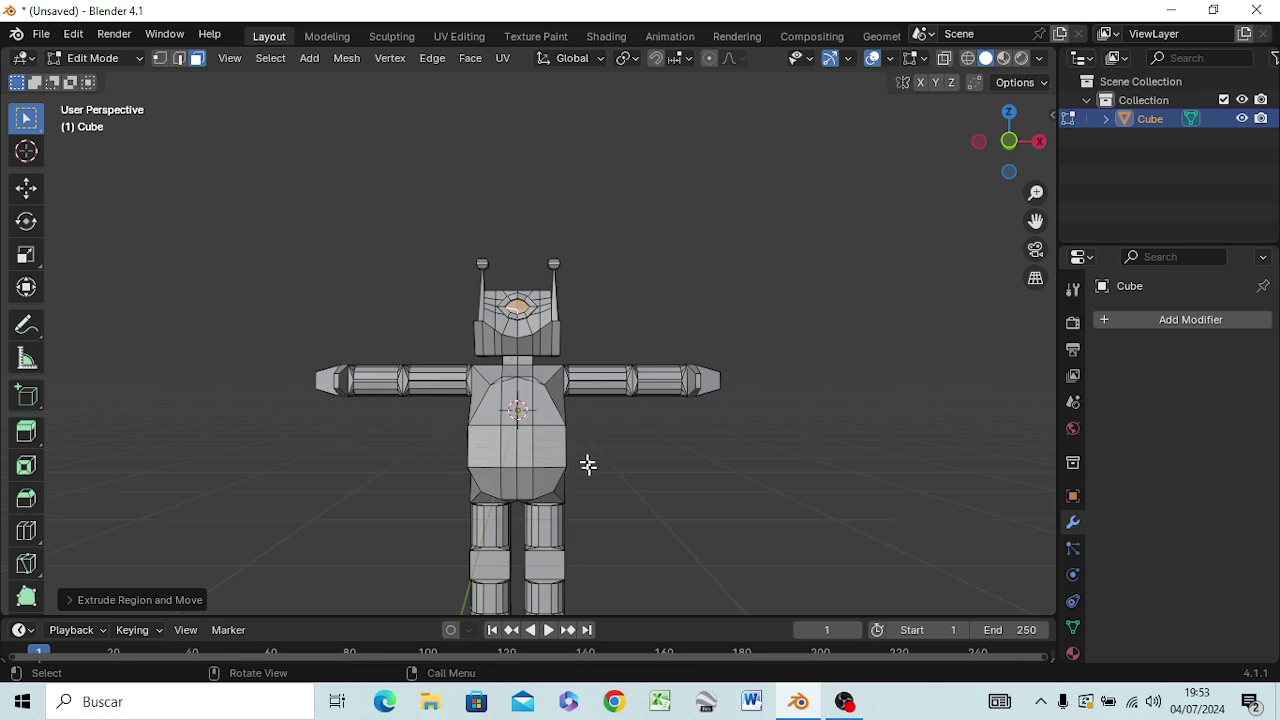
{"action": "mouse_move", "coordinate": [657, 480]}
{"action": "middle_mouse_down"}
{"action": "mouse_move", "coordinate": [426, 478]}
{"action": "mouse_move", "coordinate": [731, 474]}
{"action": "mouse_move", "coordinate": [697, 479]}
{"action": "mouse_move", "coordinate": [646, 458]}
{"action": "middle_mouse_up"}
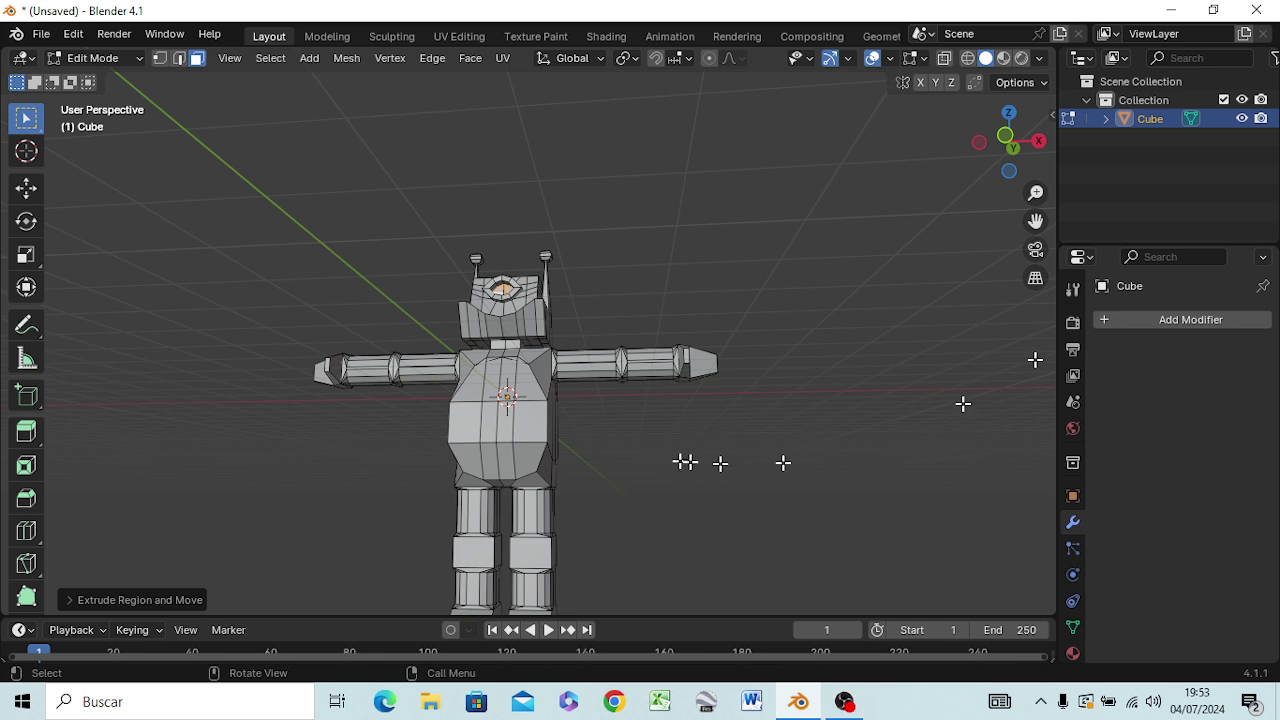
- Switch to Object Mode and rename the Cube object to IkerRob in the Outliner
{"action": "double_click", "coordinate": [1152, 120]}
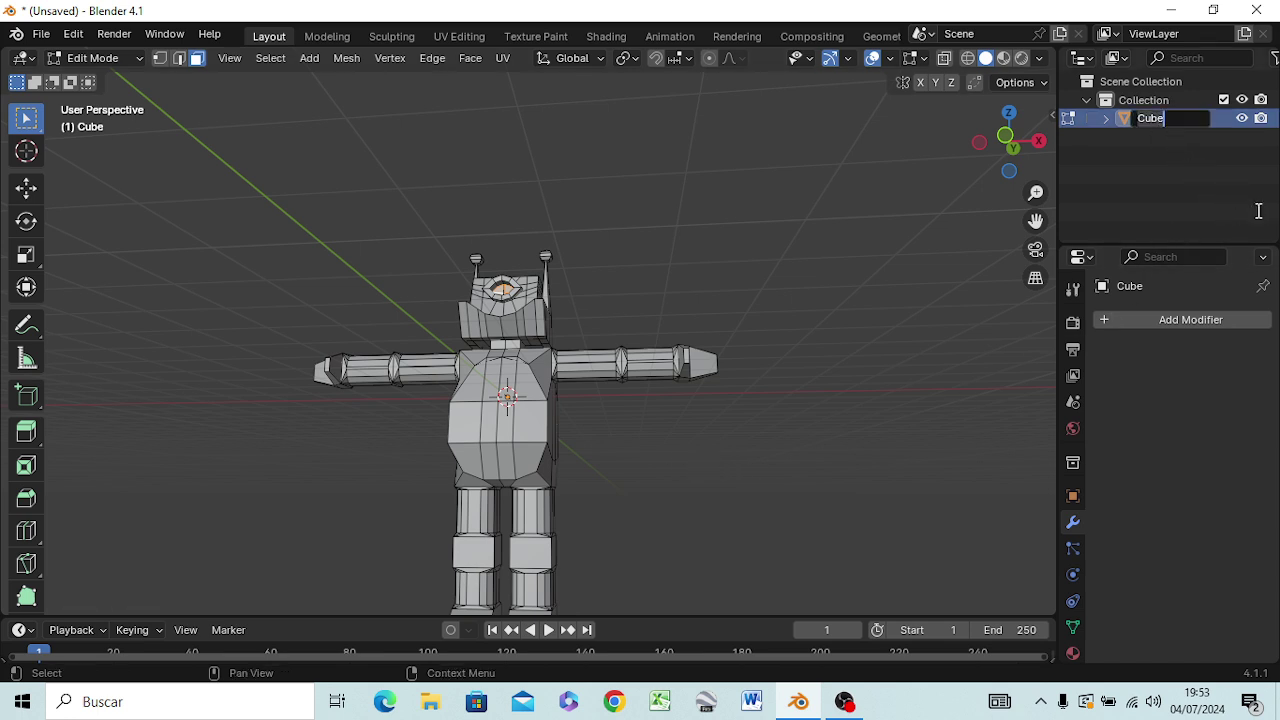
{"action": "key", "text": "Return"}
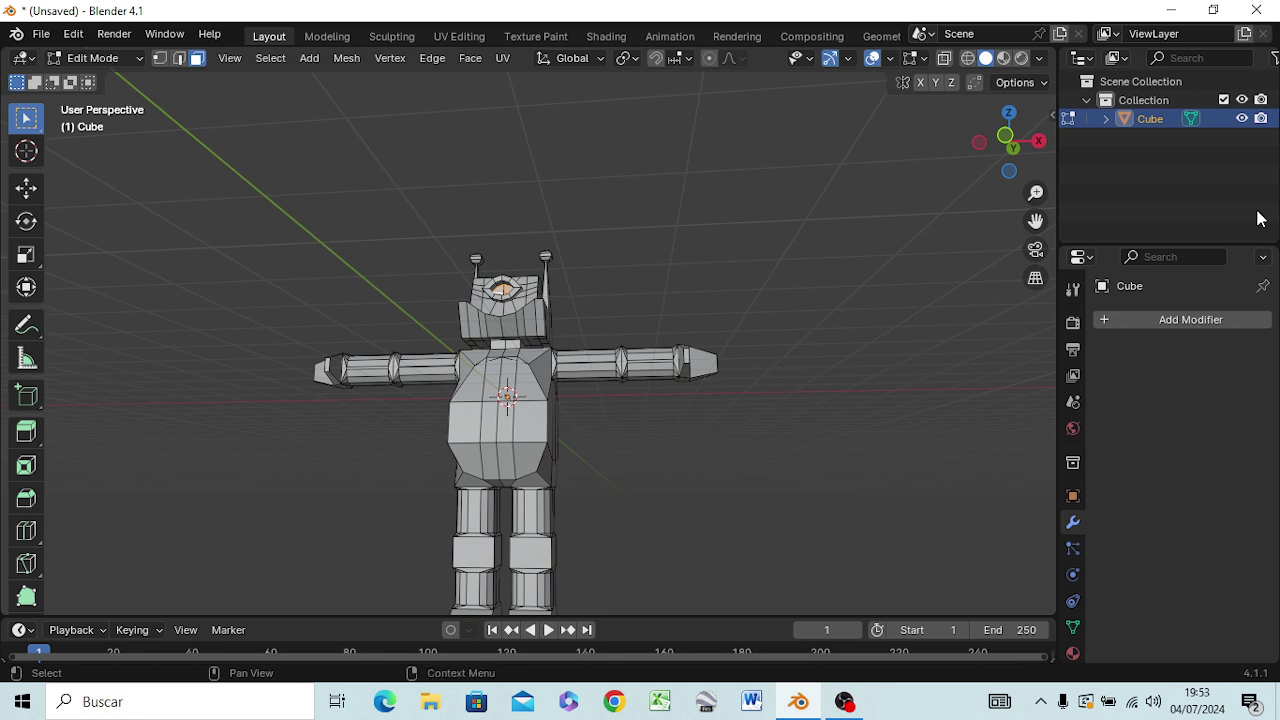
{"action": "double_click", "coordinate": [1152, 121]}
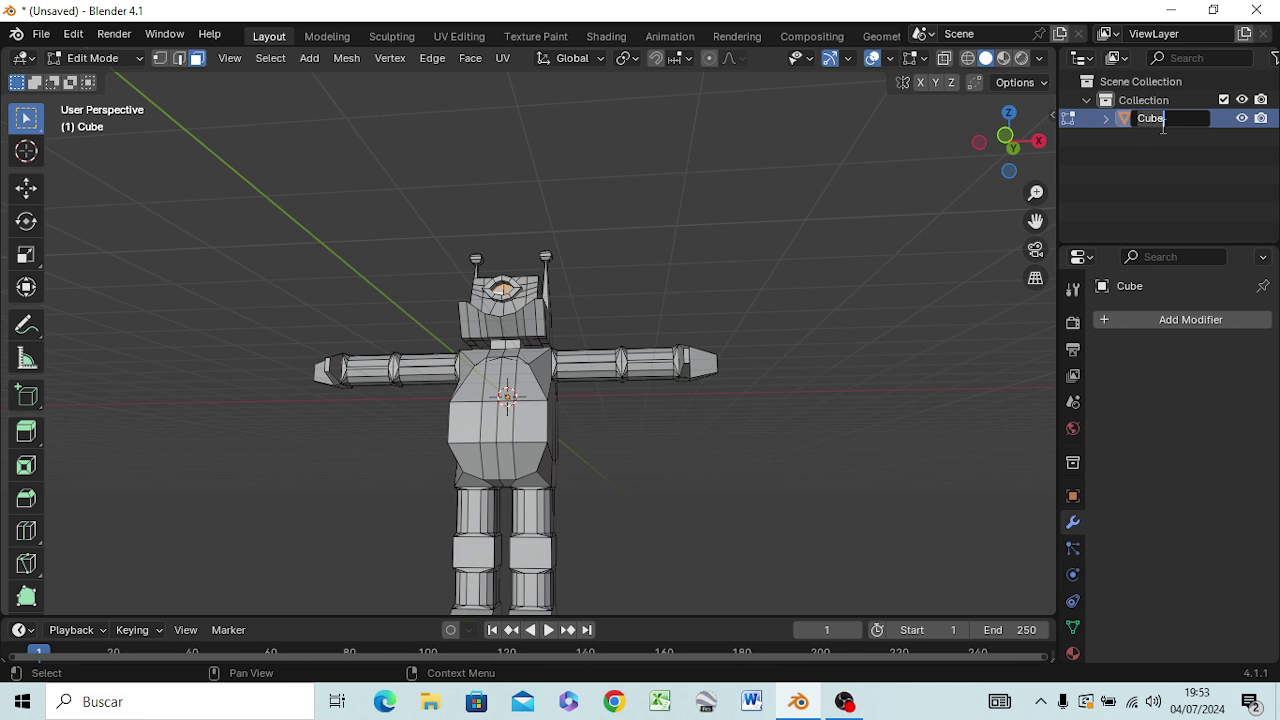
{"action": "key", "text": "Return"}
{"action": "key", "text": "Tab"}
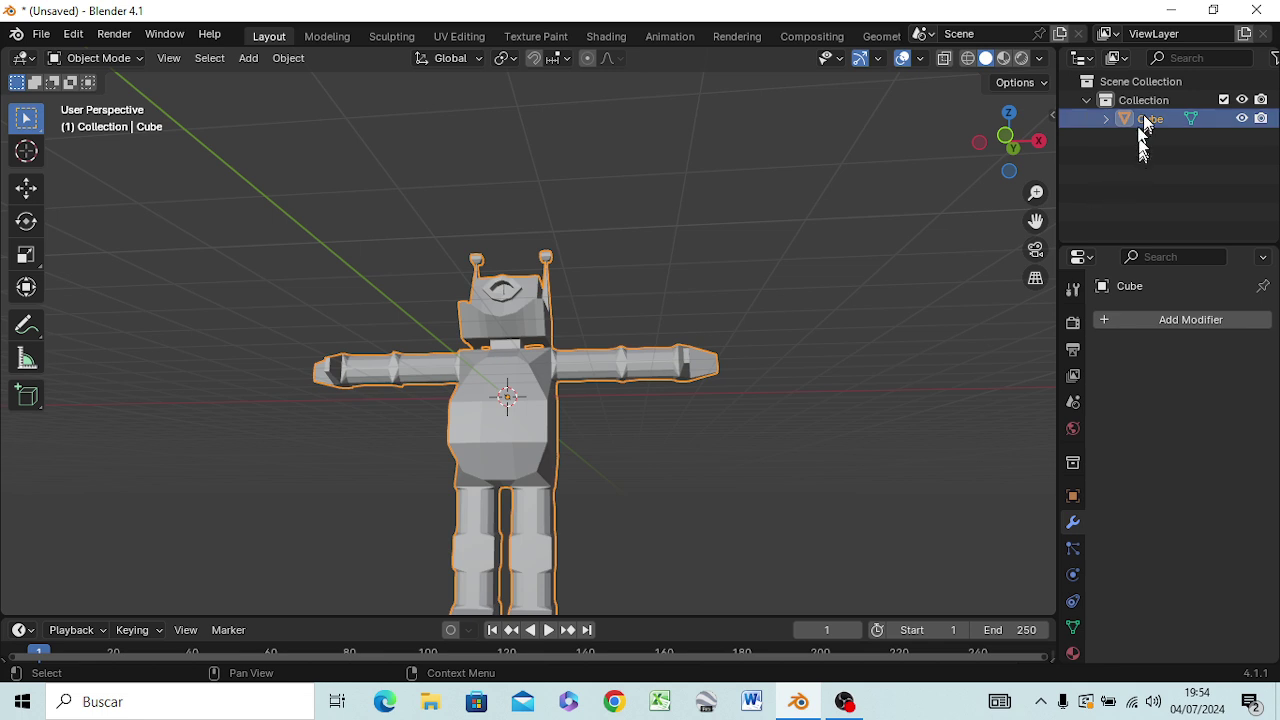
{"action": "double_click", "coordinate": [1149, 120]}
{"action": "left_click", "coordinate": [1076, 121]}
{"action": "double_click", "coordinate": [1153, 119]}
{"action": "key", "text": "BackSpace"}
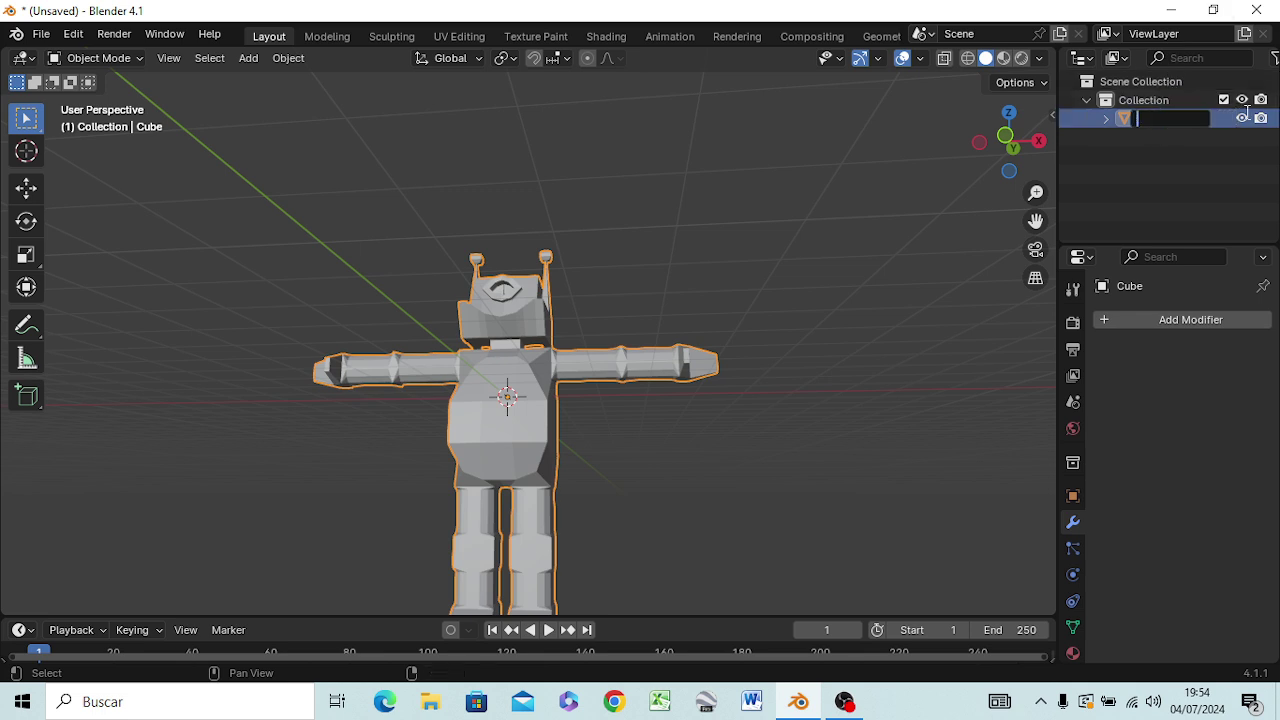
{"action": "type", "text": "1"}
{"action": "type", "text": "ker"}
{"action": "type", "text": "Rob"}
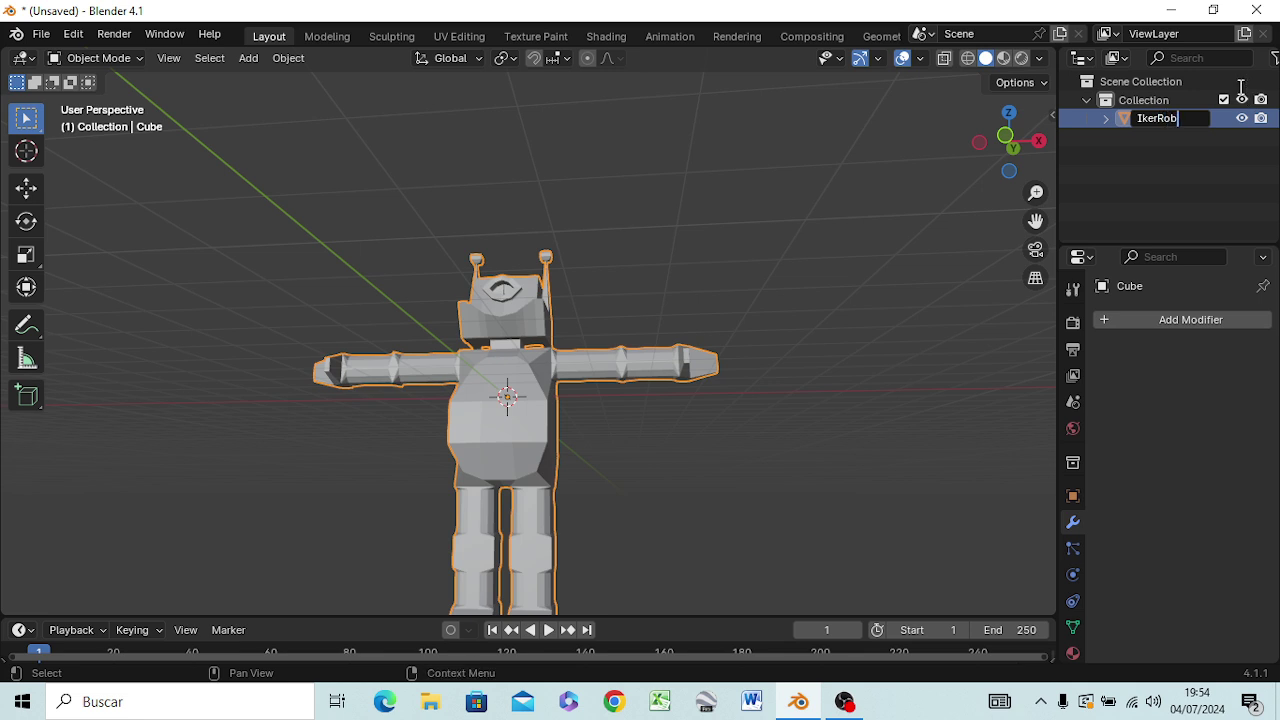
{"action": "key", "text": "Return"}
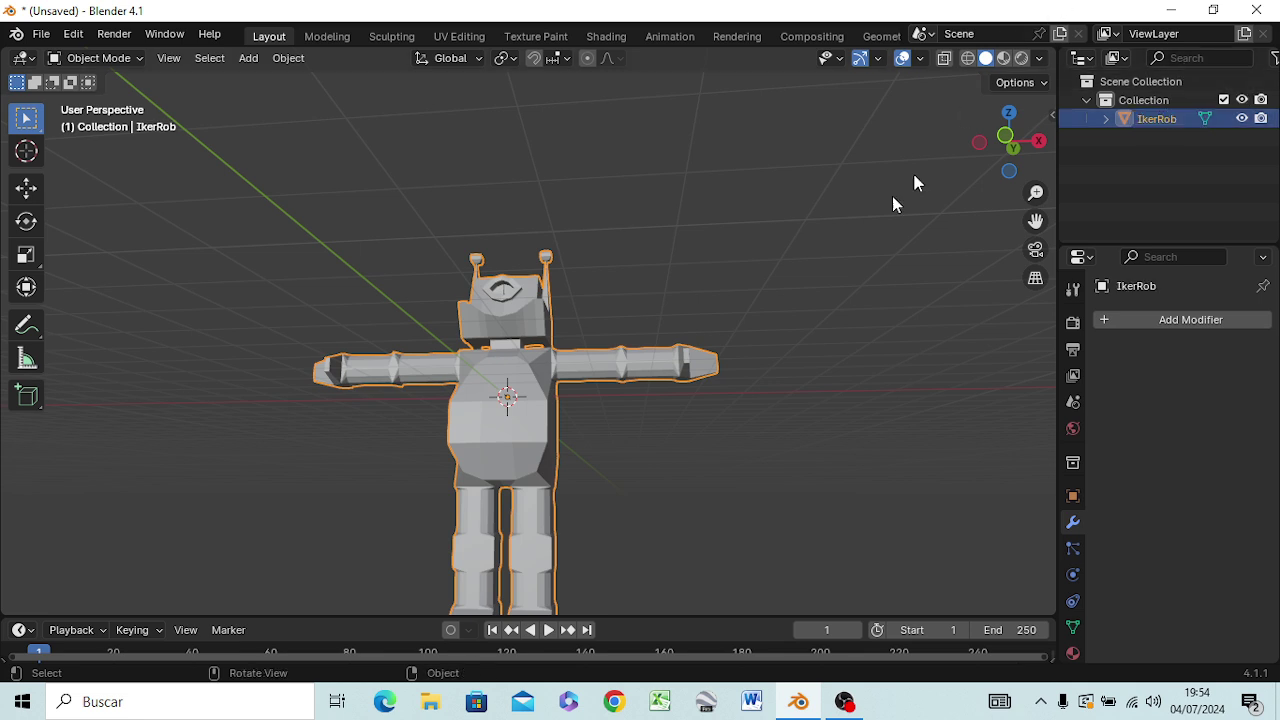
- Hide IkerRob in the viewport, switch to top view, and bring up the Add menu
{"action": "mouse_move", "coordinate": [714, 266]}
{"action": "middle_mouse_down"}
{"action": "mouse_move", "coordinate": [710, 330]}
{"action": "mouse_move", "coordinate": [668, 357]}
{"action": "middle_mouse_up"}
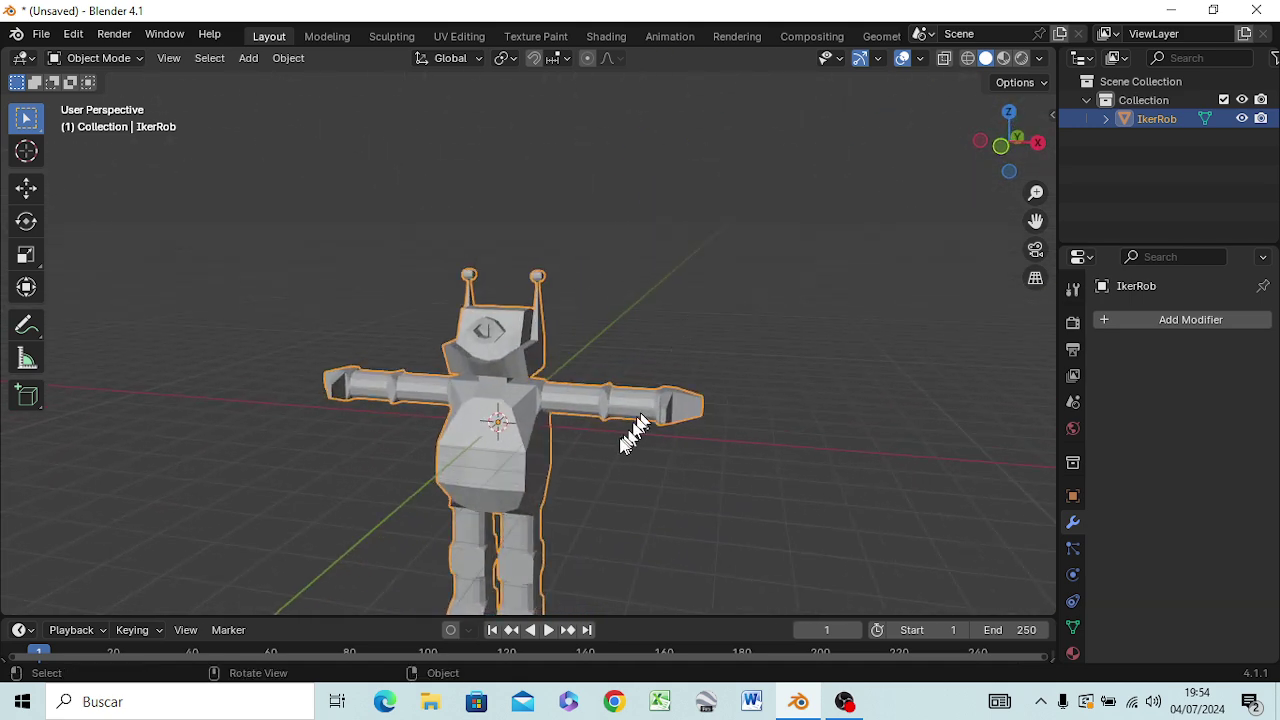
{"action": "left_click", "coordinate": [1106, 119]}
{"action": "left_click", "coordinate": [1106, 119]}
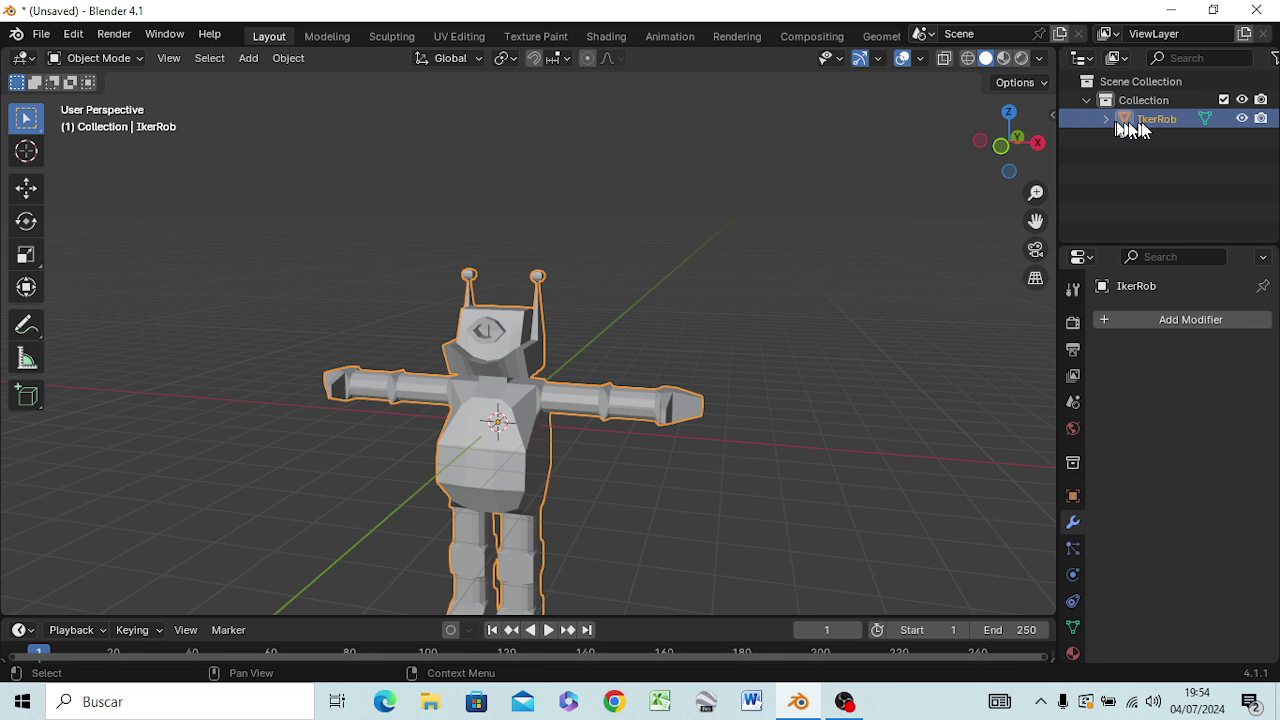
{"action": "left_click", "coordinate": [1242, 119]}
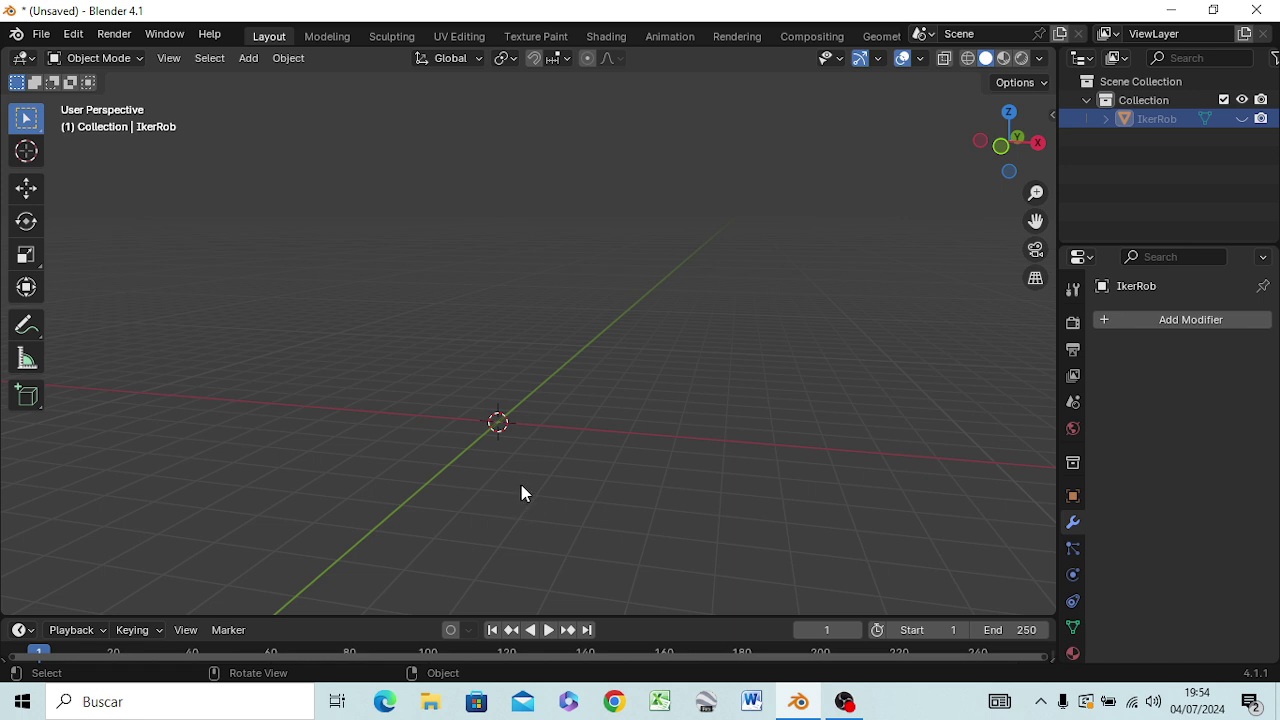
{"action": "key", "text": "KP_7"}
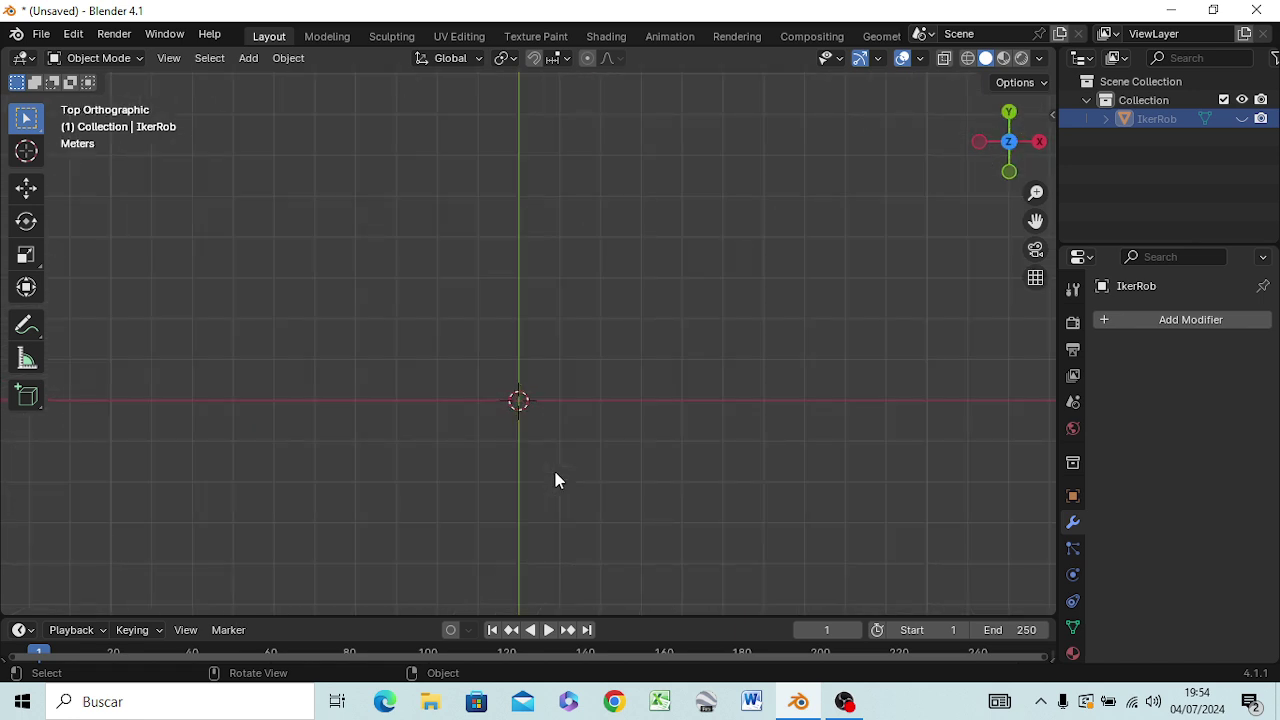
{"action": "scroll", "coordinate": [538, 465], "scroll_direction": "up", "scroll_amount": 3}
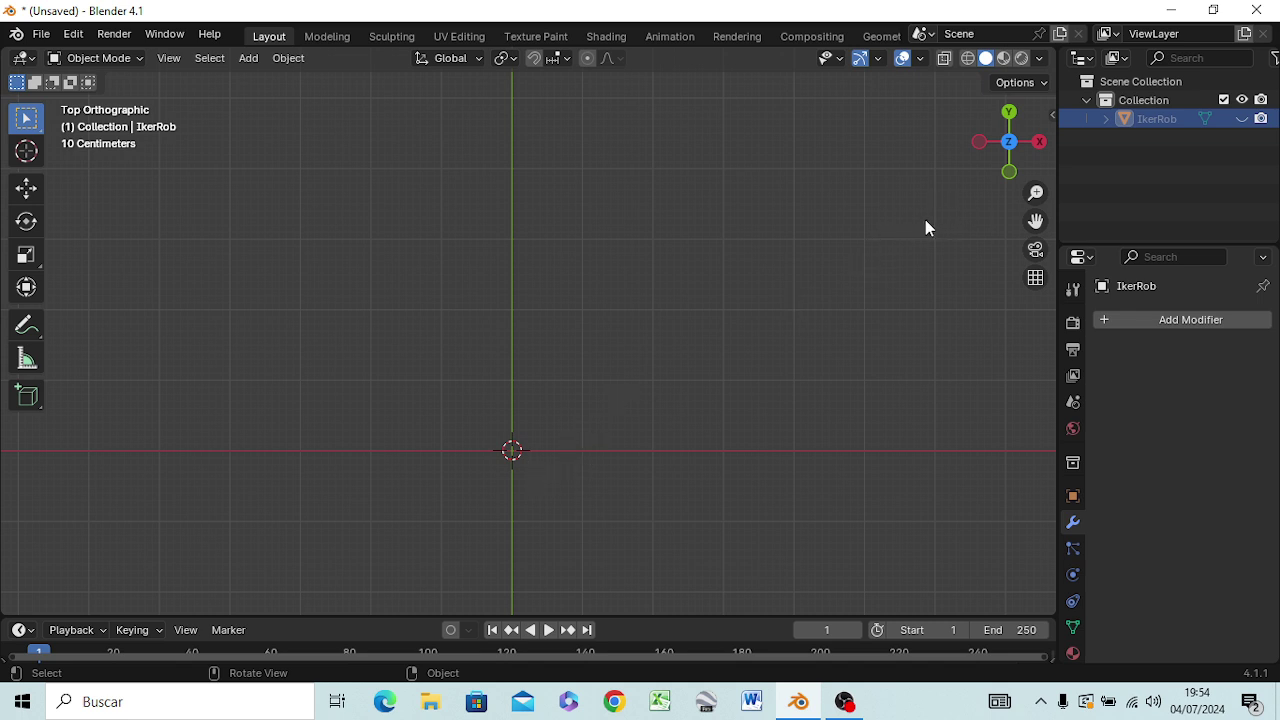
{"action": "key", "text": "shift+a"}
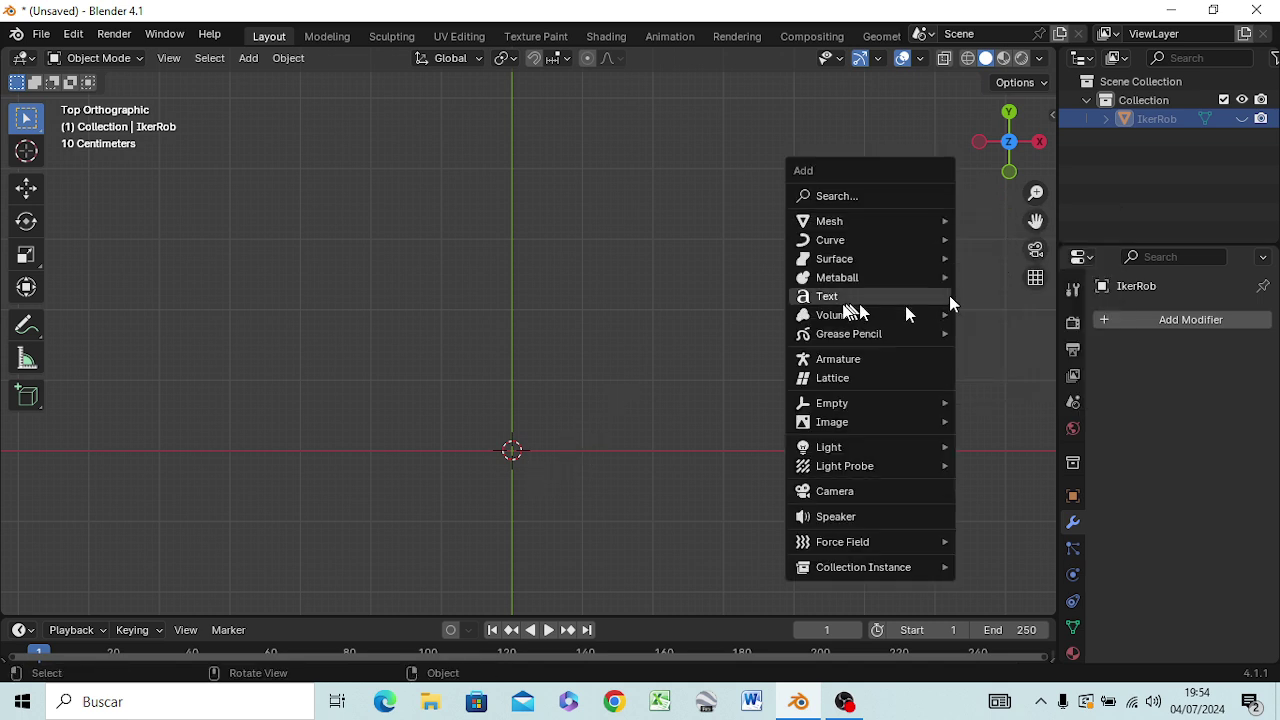
{"action": "mouse_move", "coordinate": [829, 221]}
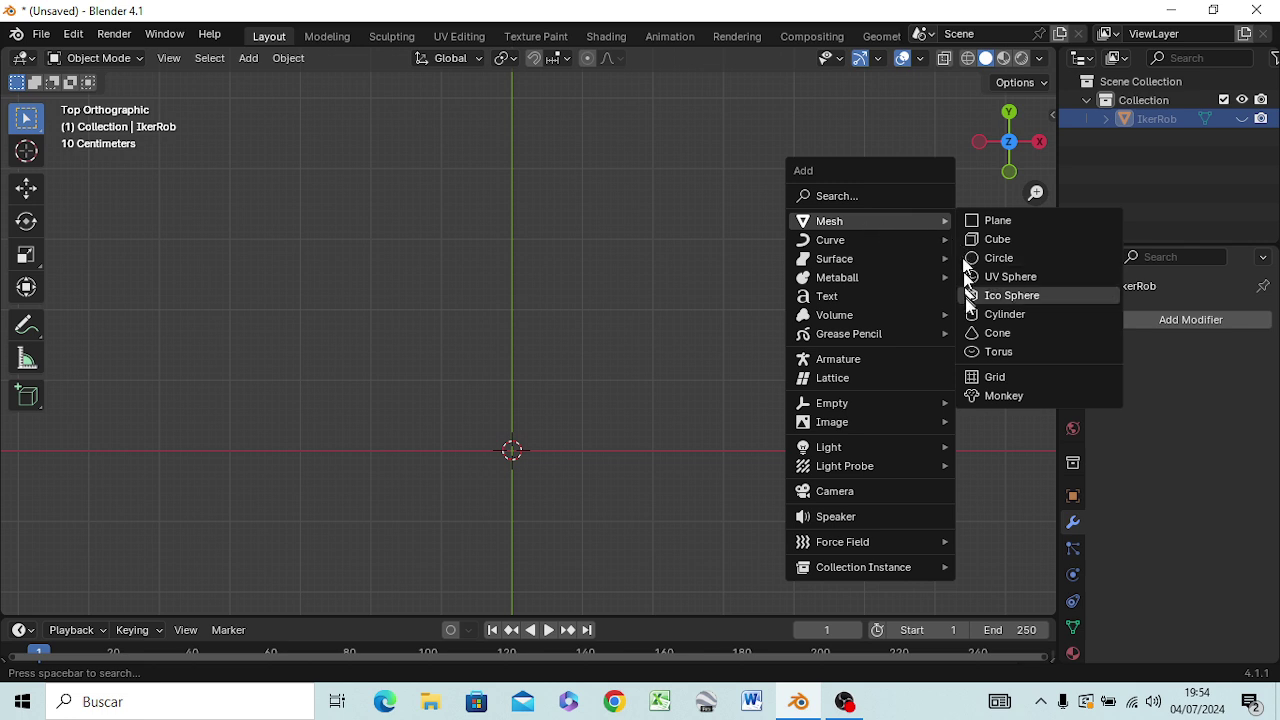
- Add a Text object and replace its default word 'Text' with IkerRob
{"action": "left_click", "coordinate": [845, 297]}
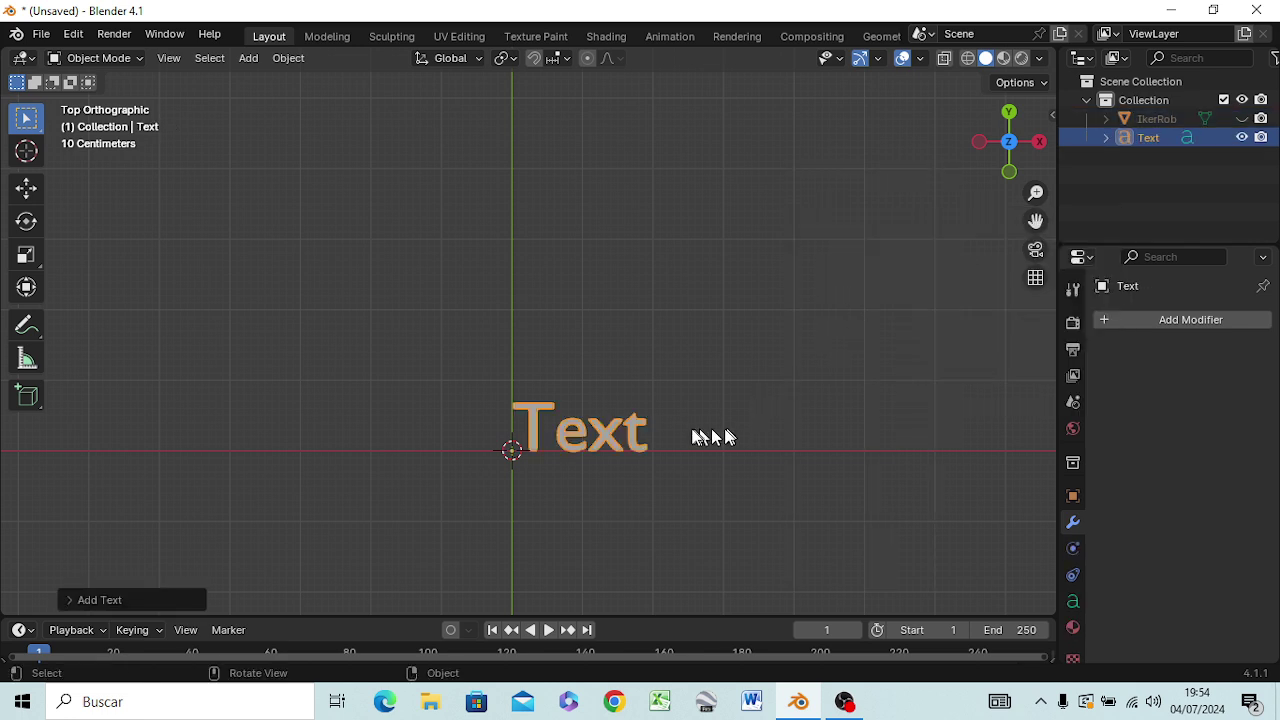
{"action": "key", "text": "Tab"}
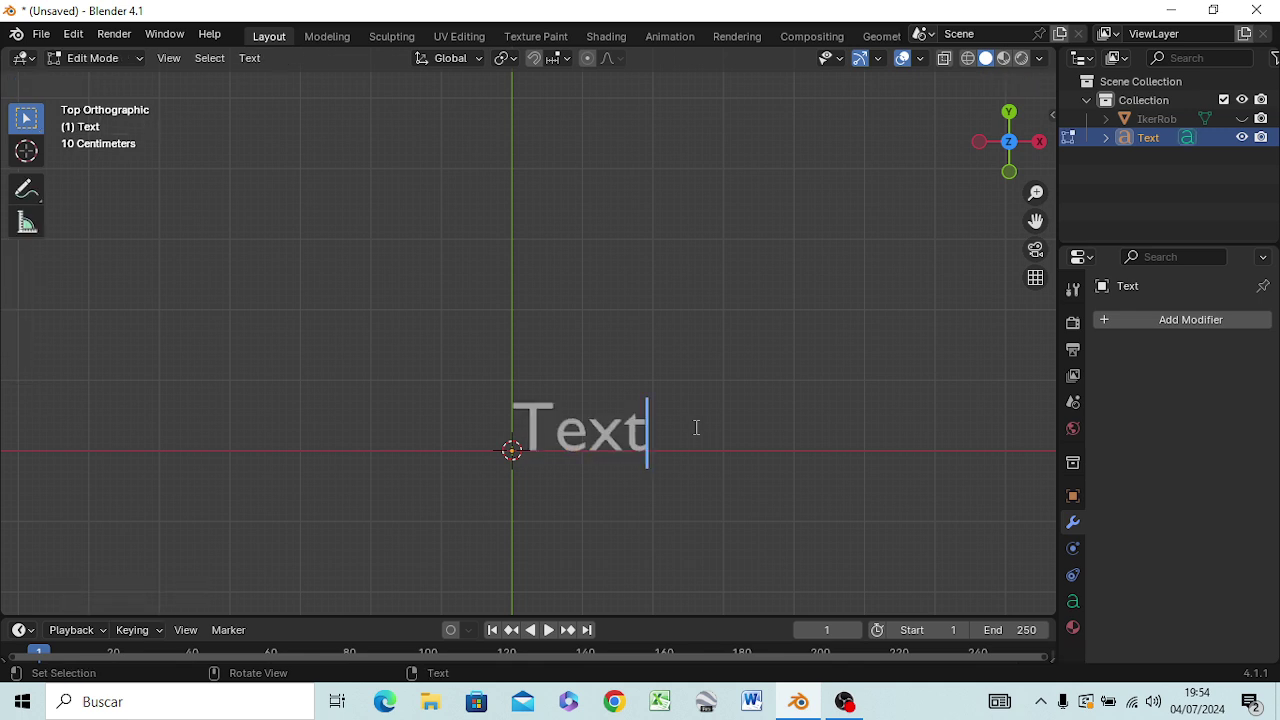
{"action": "key", "text": "BackSpace"}
{"action": "key", "text": "BackSpace"}
{"action": "key", "text": "BackSpace"}
{"action": "key", "text": "BackSpace"}
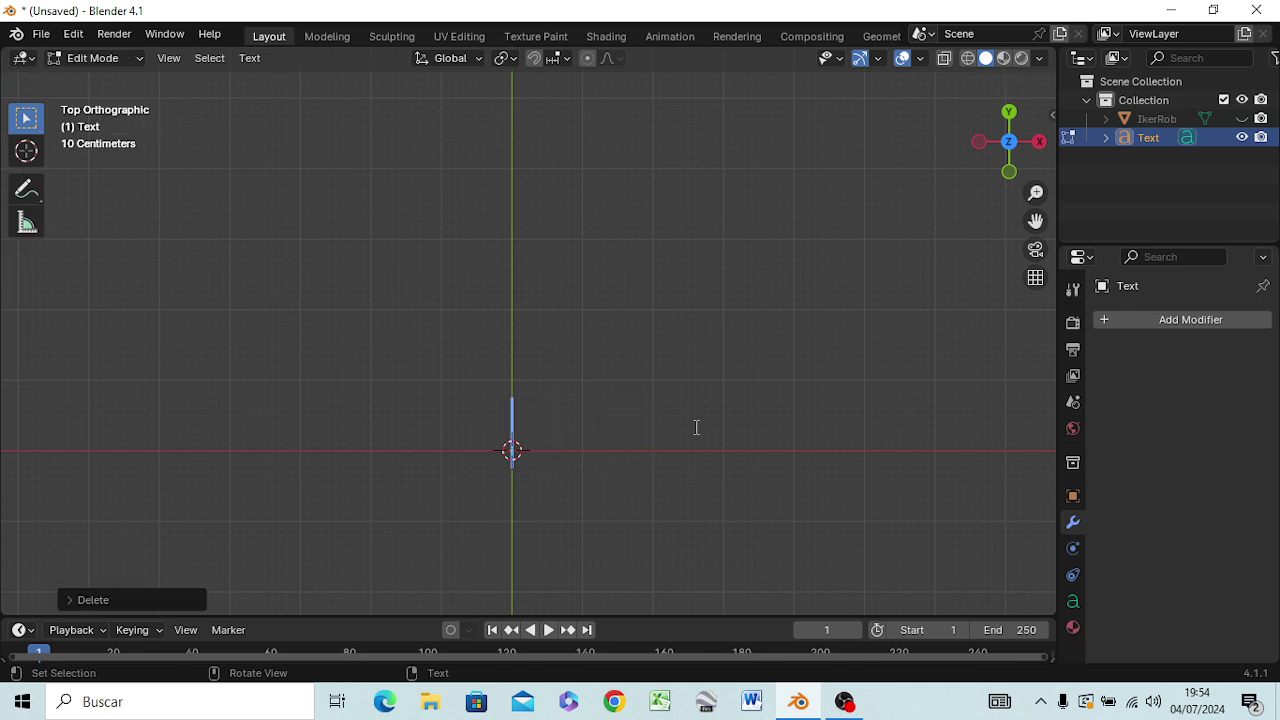
{"action": "type", "text": "I"}
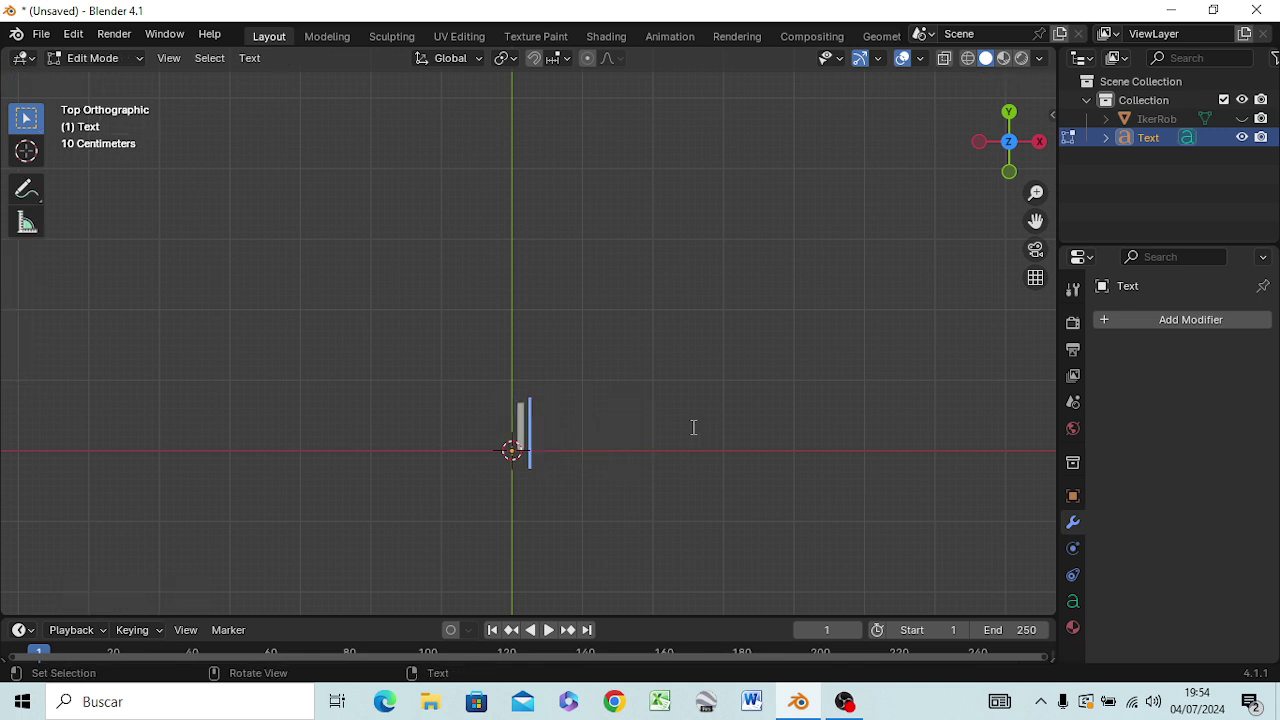
{"action": "type", "text": "ker"}
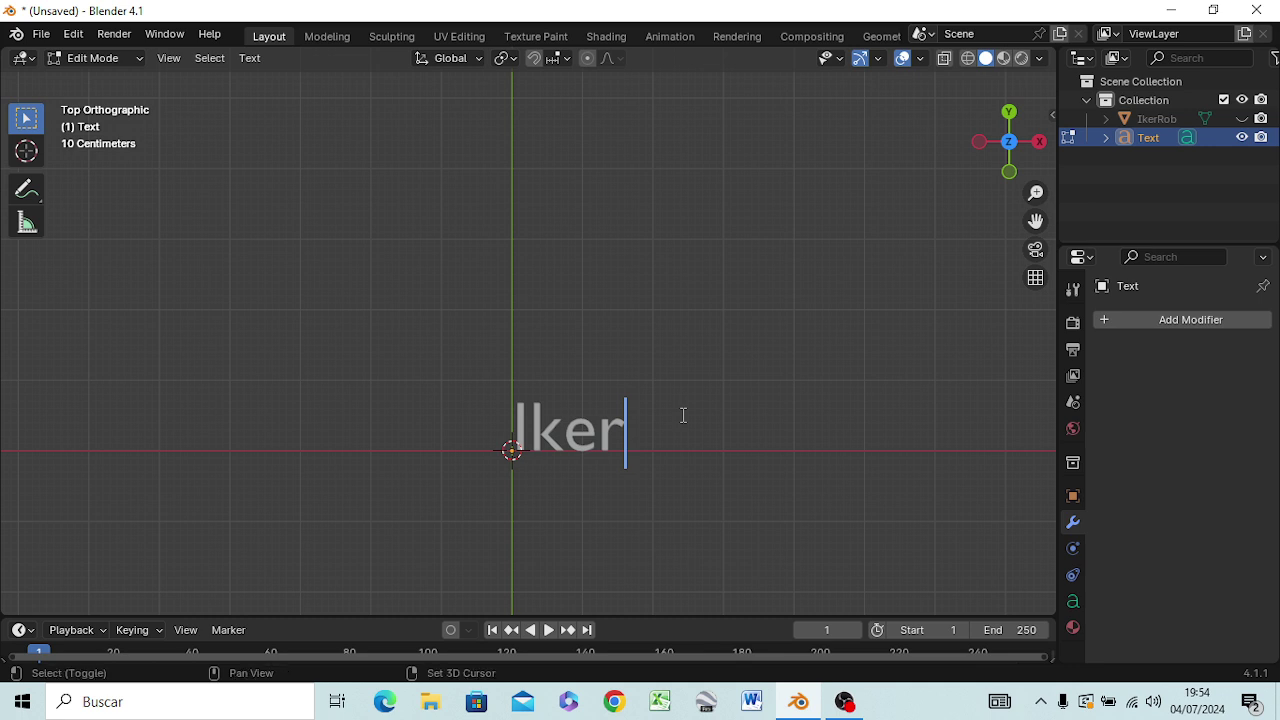
{"action": "type", "text": "Rob"}
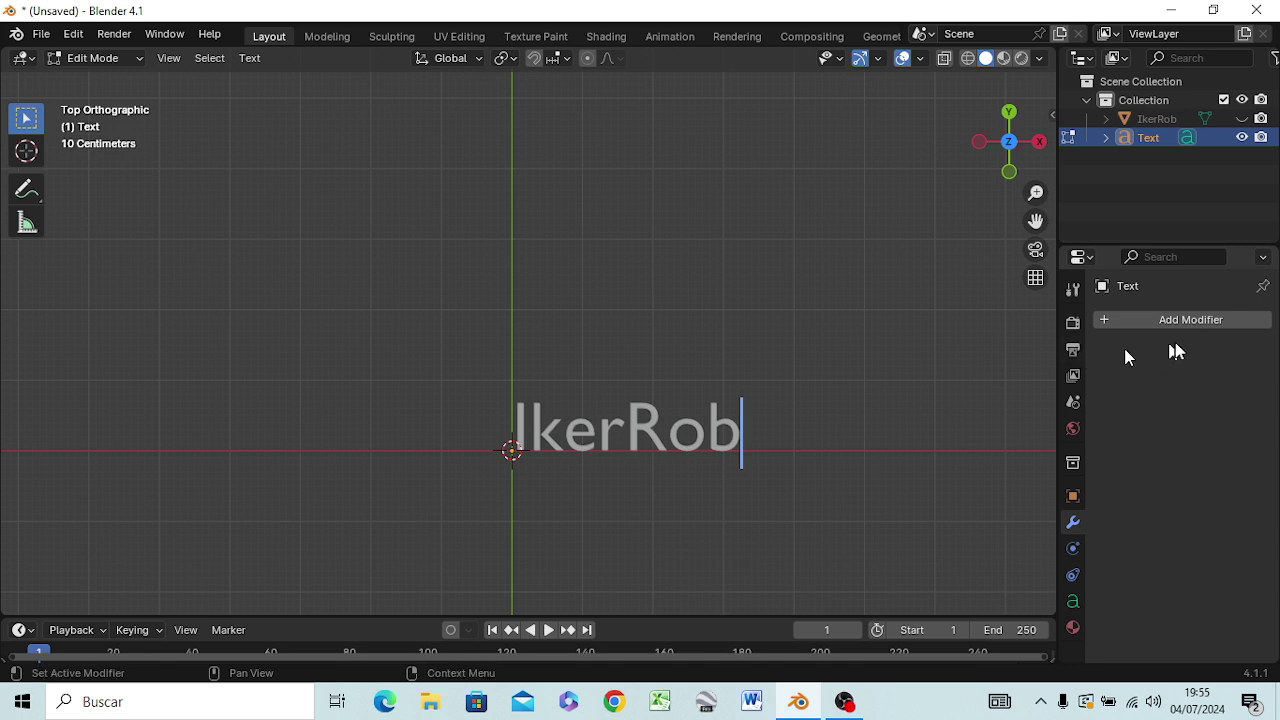
- Expand the text's Font settings and browse the Windows Fonts folder for a new Regular font
{"action": "left_click", "coordinate": [1073, 601]}
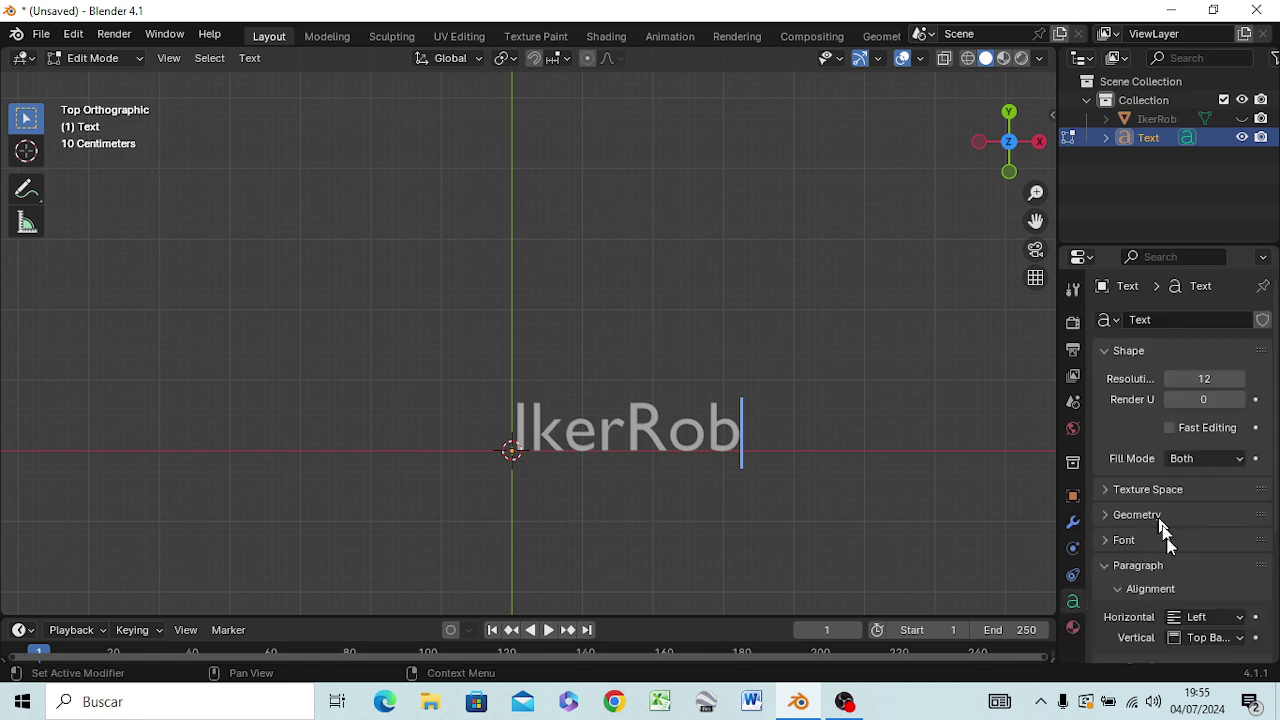
{"action": "scroll", "coordinate": [1165, 555], "scroll_direction": "down", "scroll_amount": 1}
{"action": "scroll", "coordinate": [1165, 555], "scroll_direction": "down", "scroll_amount": 2}
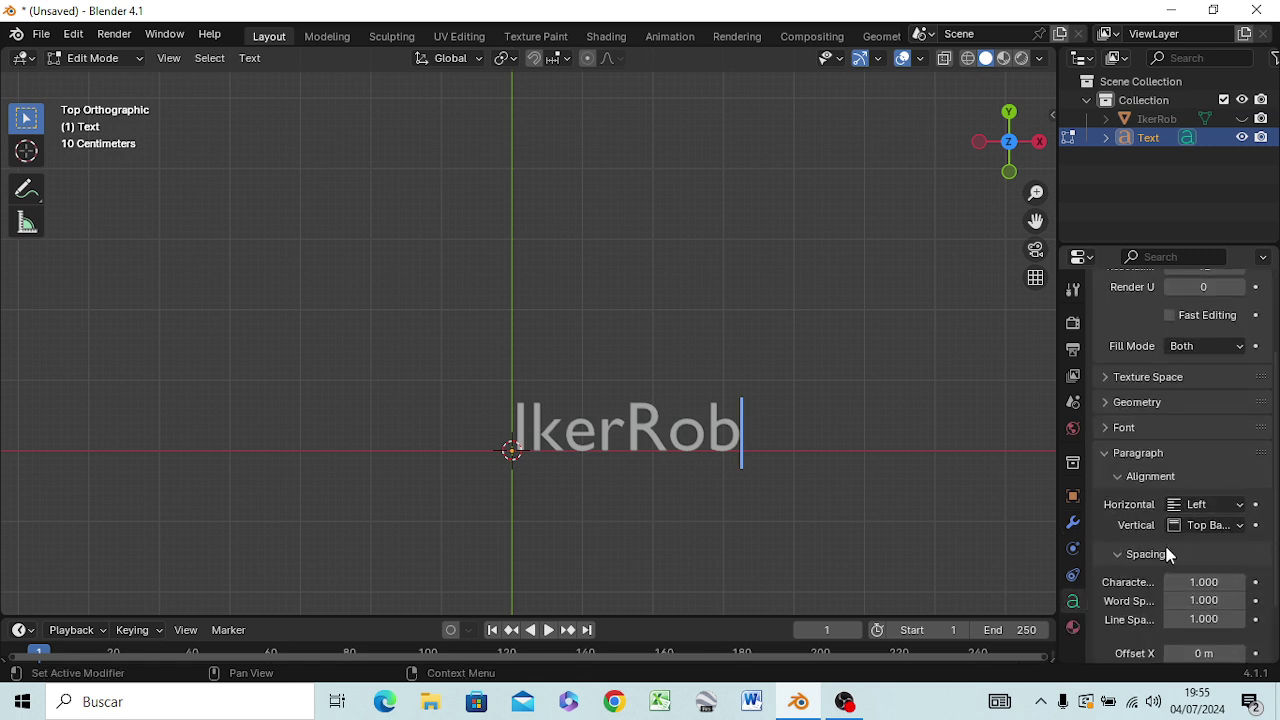
{"action": "left_click", "coordinate": [1118, 428]}
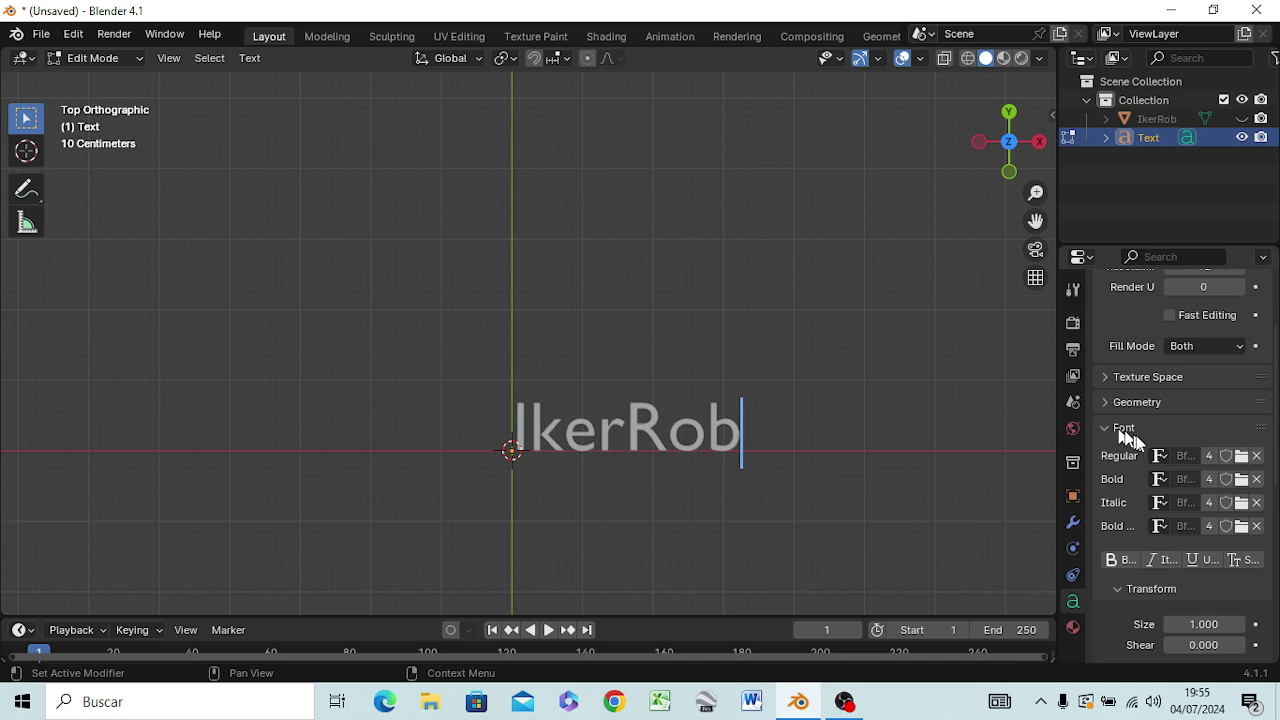
{"action": "left_click", "coordinate": [1240, 460]}
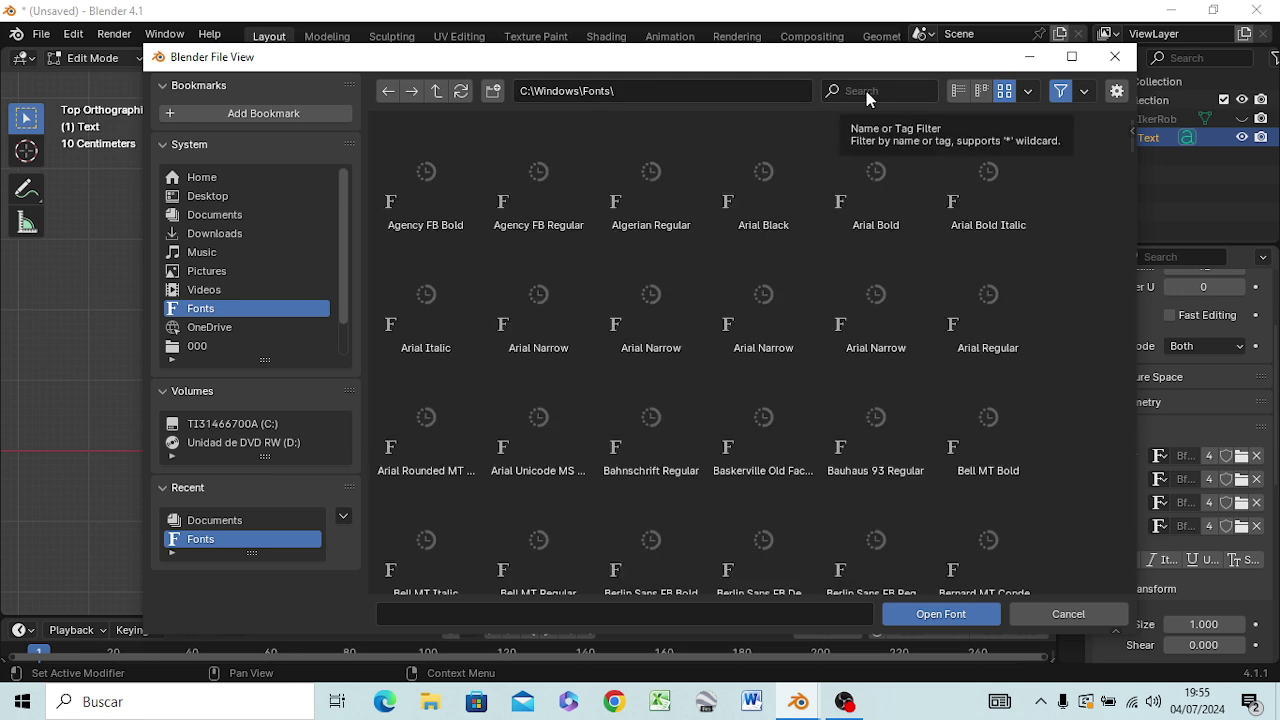
- Filter the font browser for 'ocr' and try opening the OCR A Extended font
{"action": "left_click", "coordinate": [866, 91]}
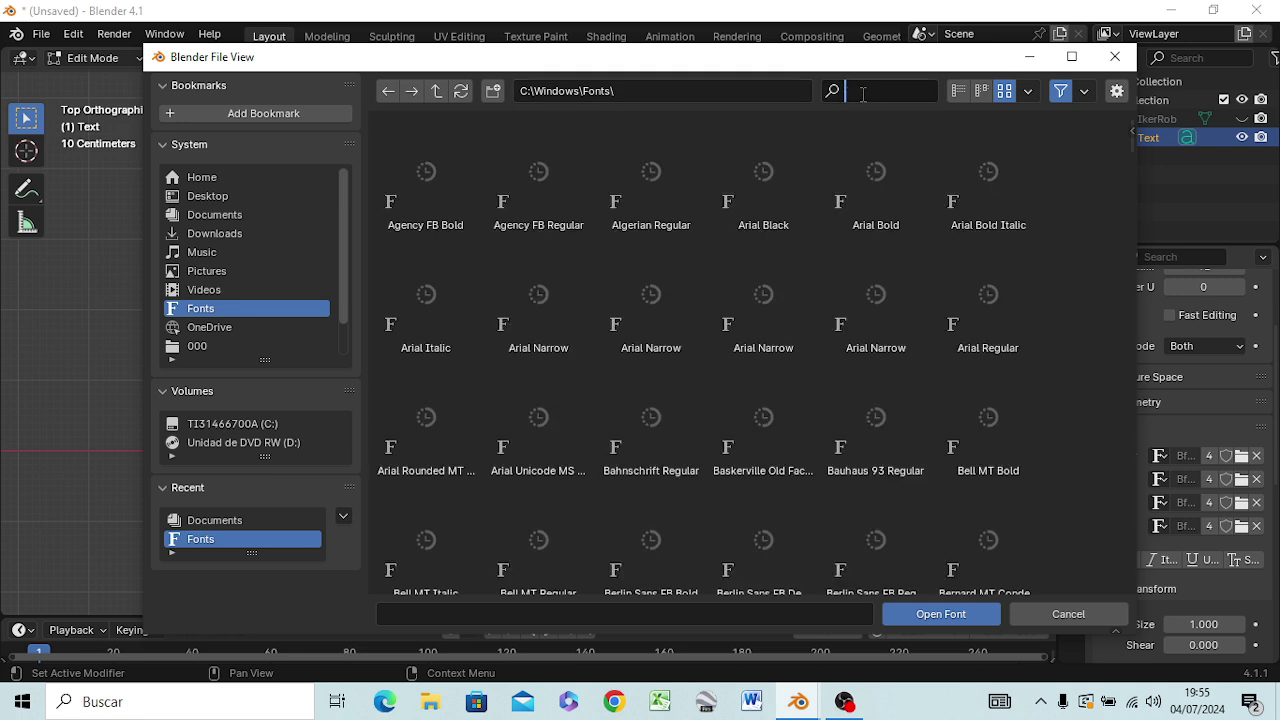
{"action": "left_click", "coordinate": [861, 72]}
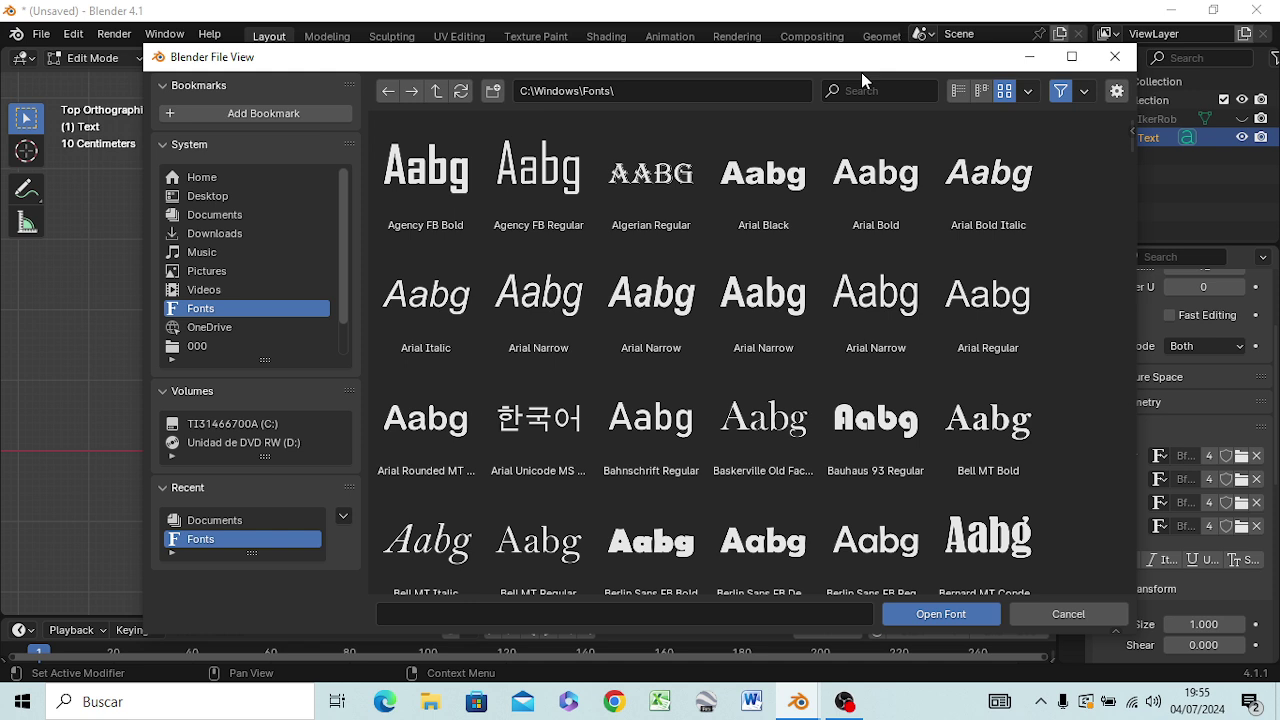
{"action": "left_click", "coordinate": [880, 89]}
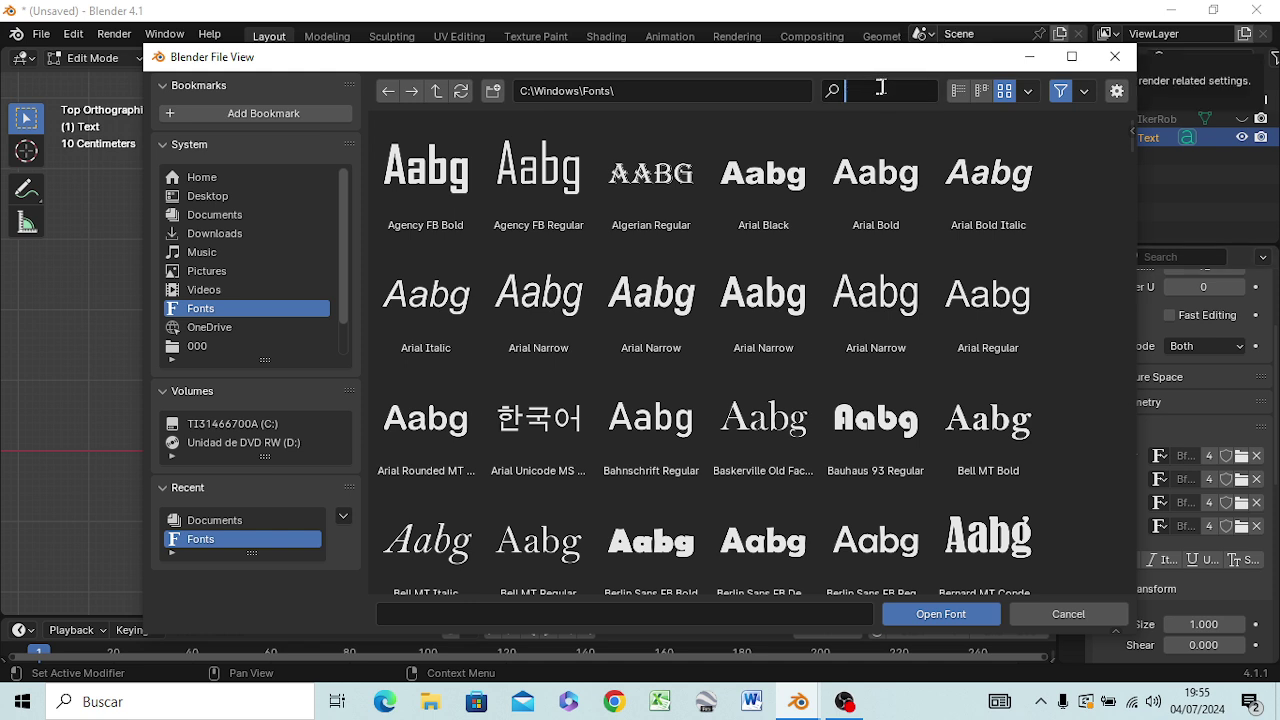
{"action": "type", "text": "o"}
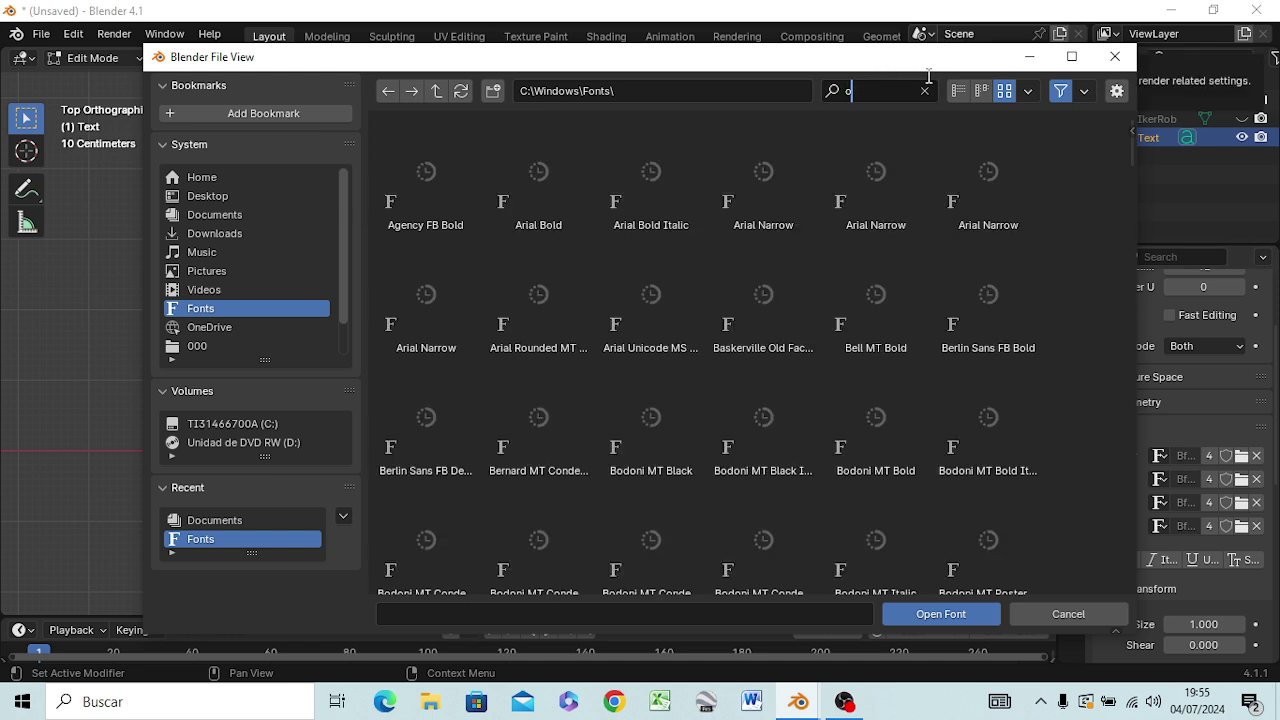
{"action": "type", "text": "c"}
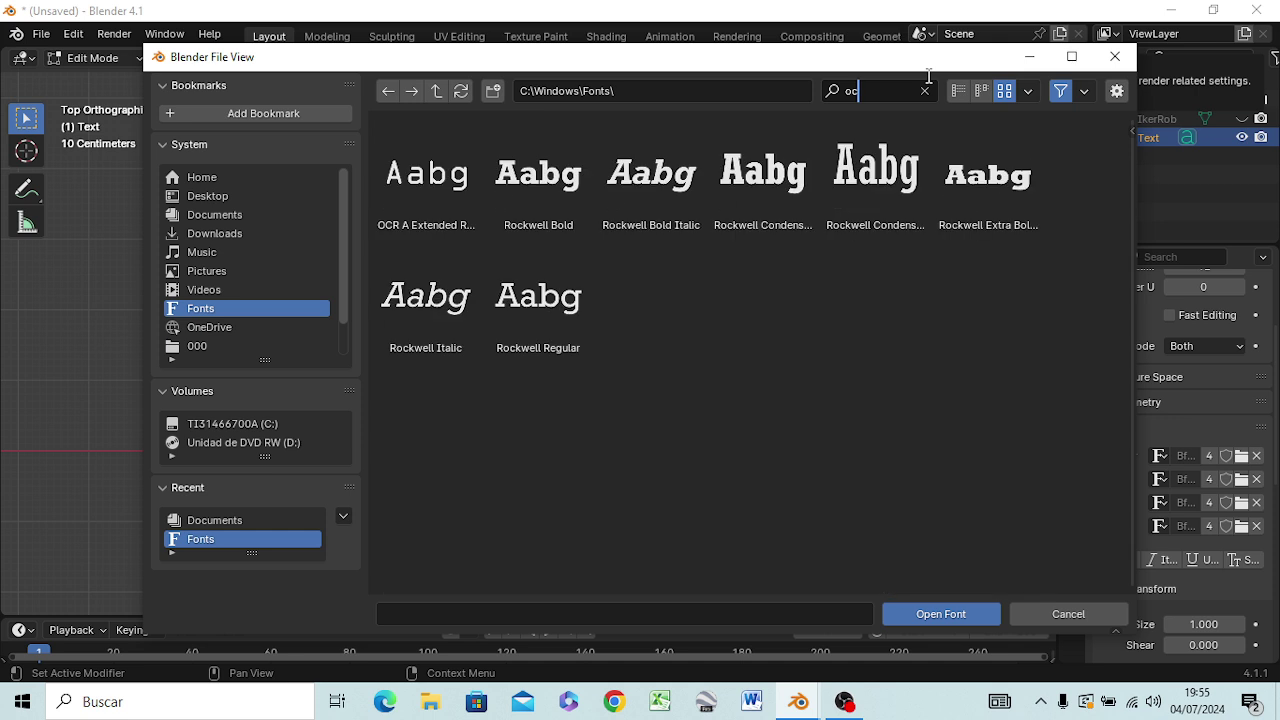
{"action": "type", "text": "r"}
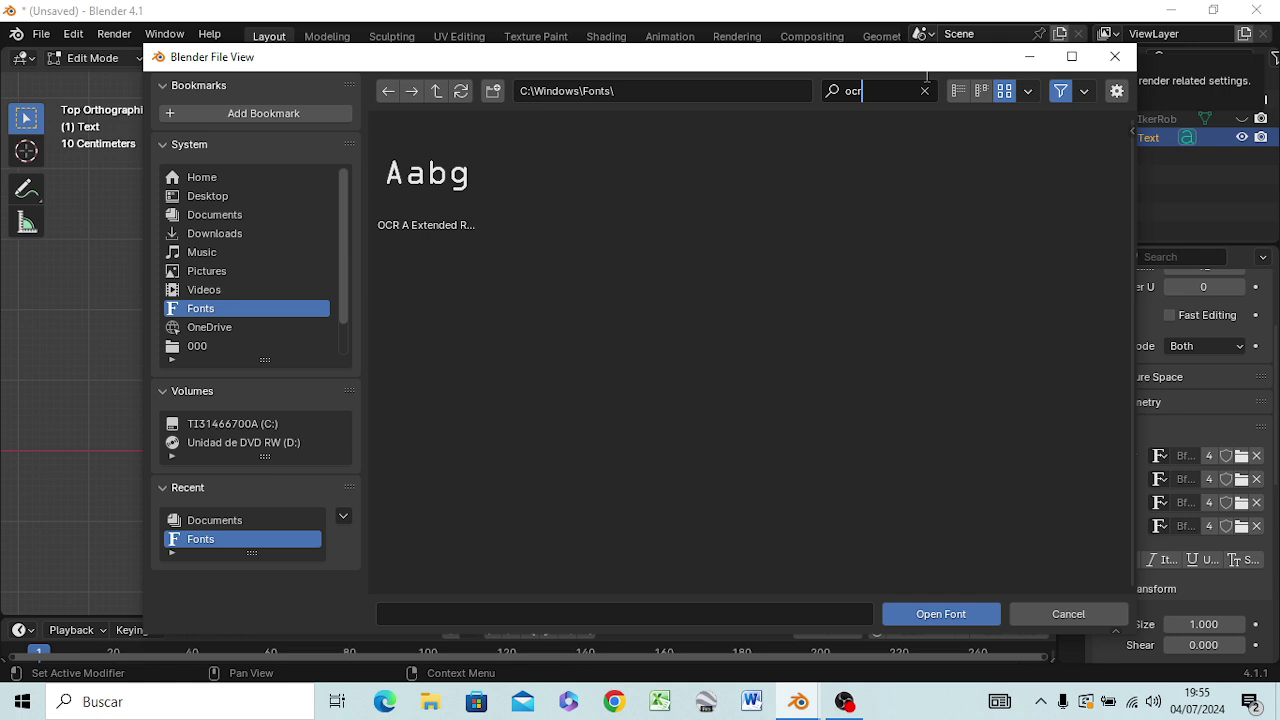
{"action": "key", "text": "Return"}
{"action": "left_click", "coordinate": [943, 614]}
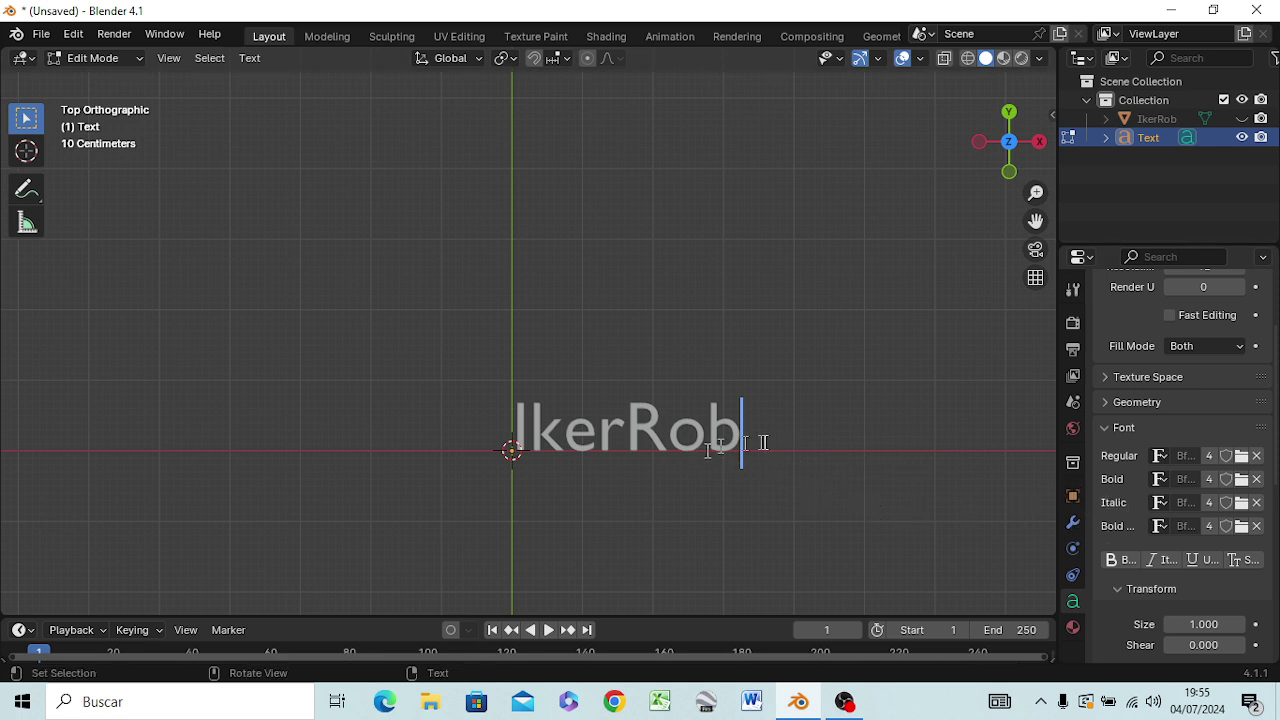
- Select all the IkerRob text and change its regular font to Jokerman Regular
{"action": "left_click_drag", "start_coordinate": [742, 432], "coordinate": [497, 447]}
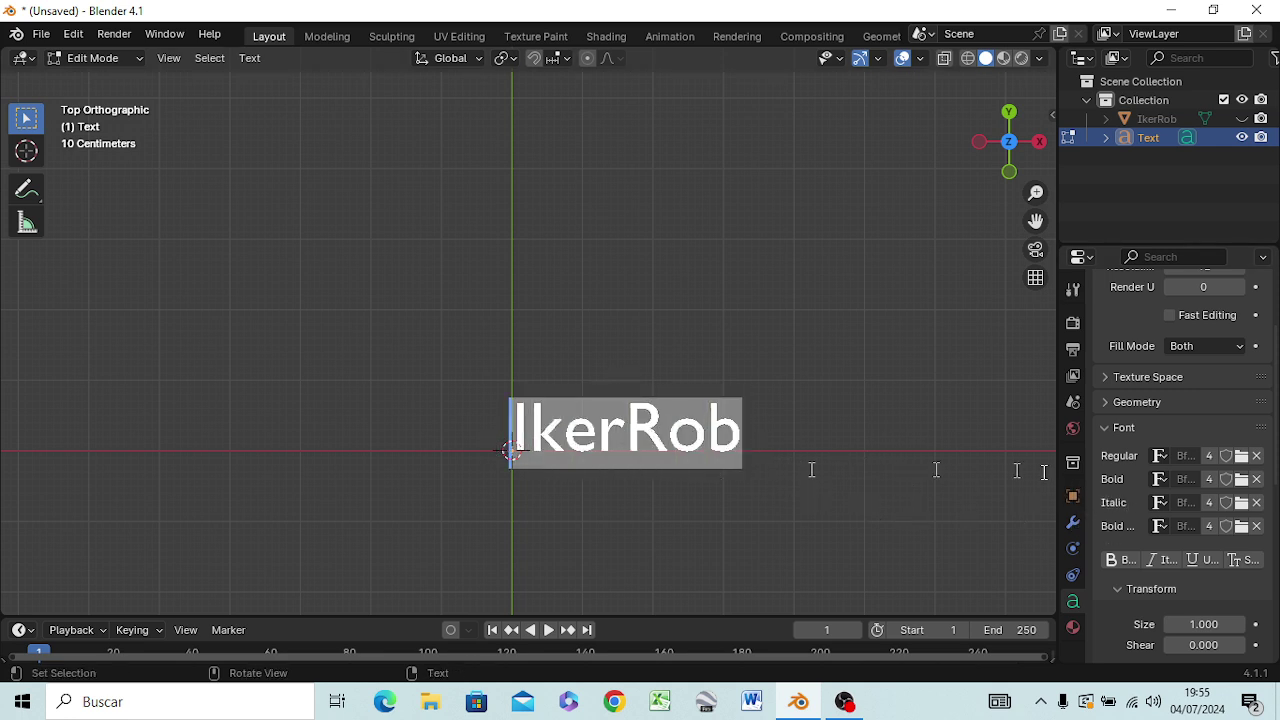
{"action": "left_click", "coordinate": [1242, 460]}
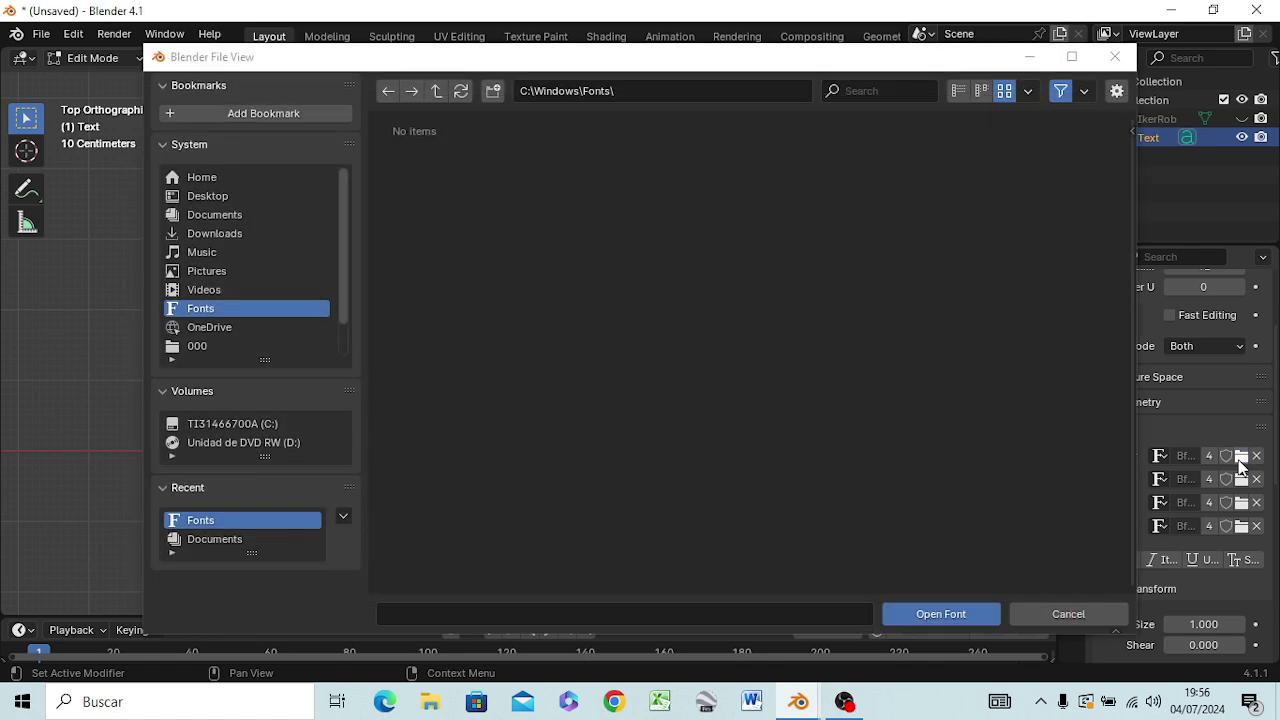
{"action": "left_click", "coordinate": [868, 91]}
{"action": "type", "text": "j"}
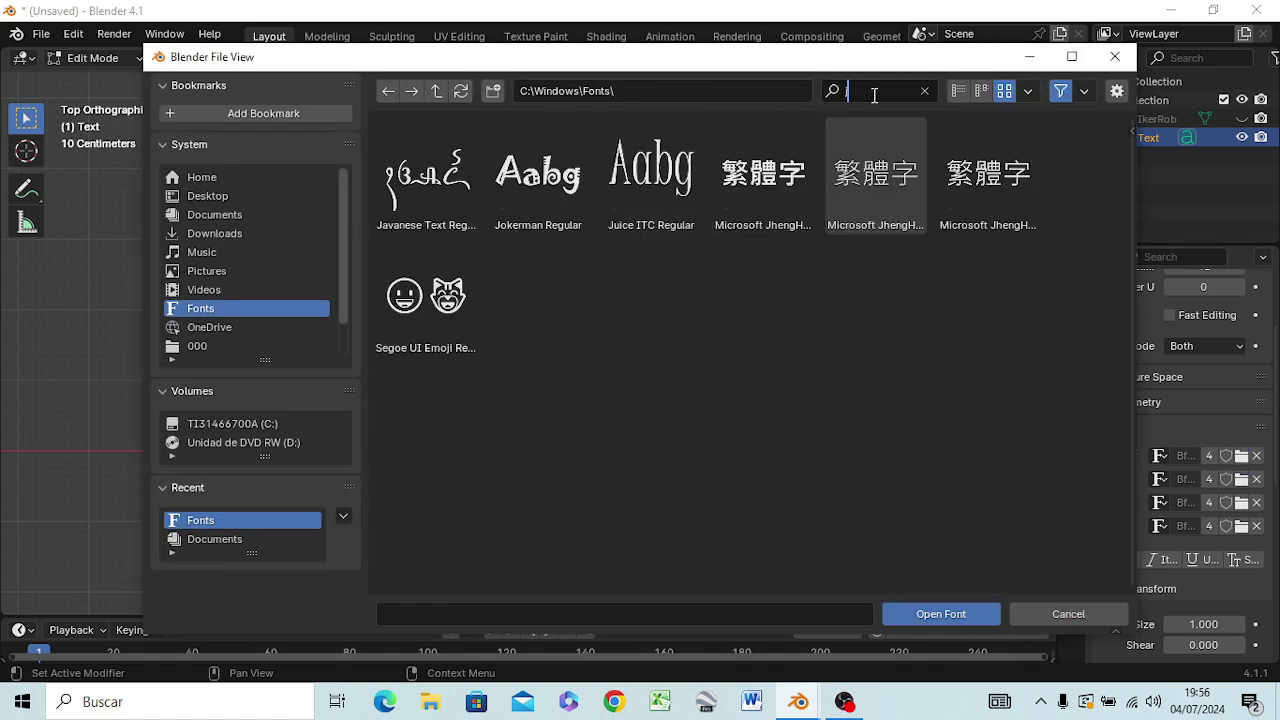
{"action": "type", "text": "o"}
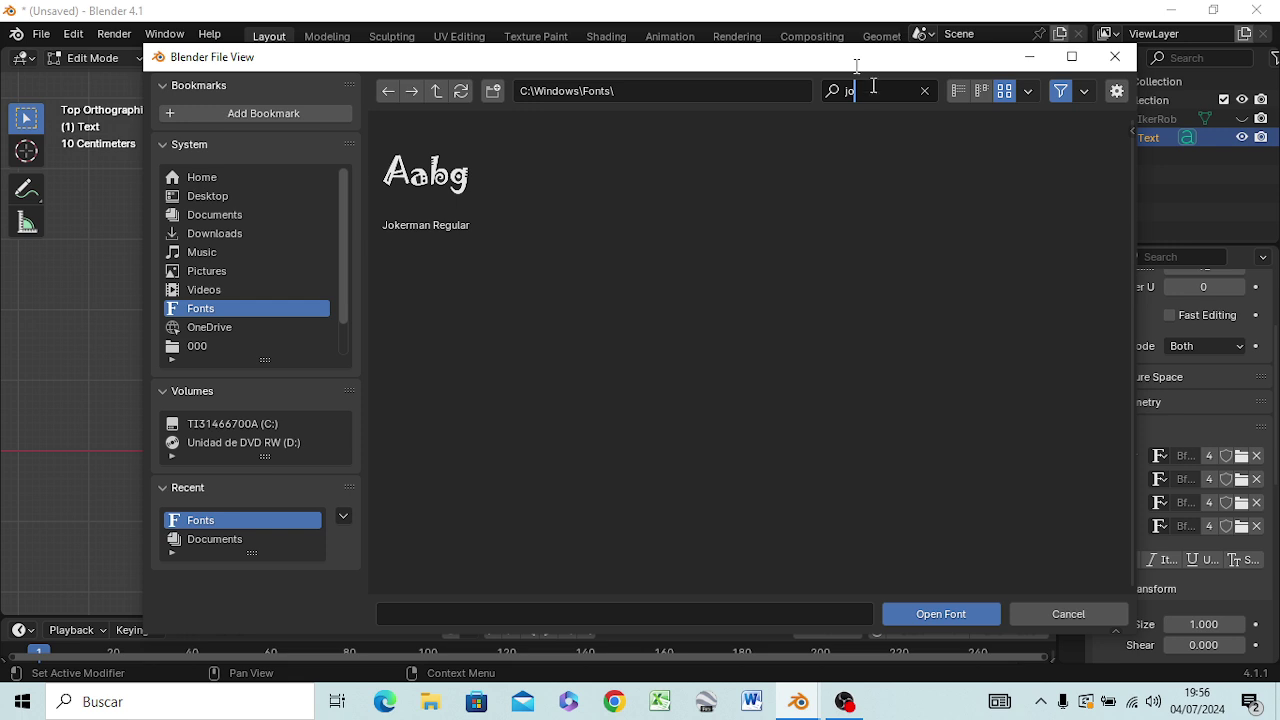
{"action": "double_click", "coordinate": [437, 185]}
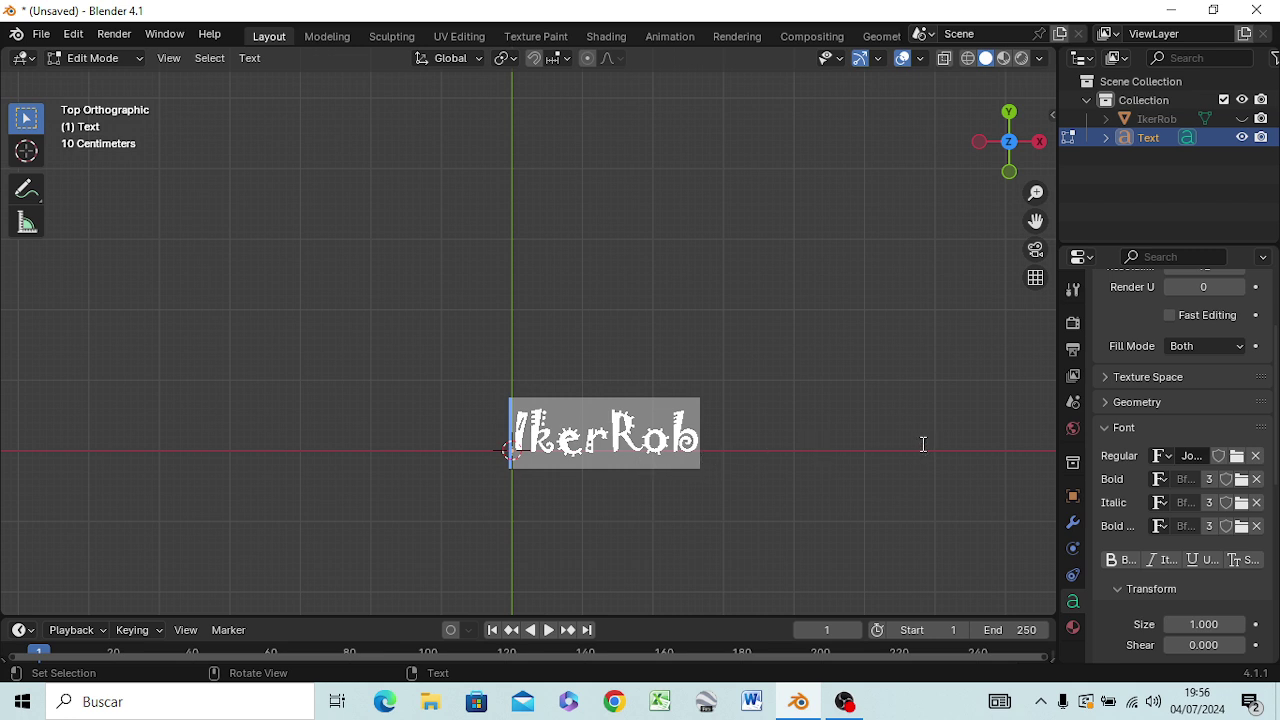
{"action": "left_click", "coordinate": [1139, 404]}
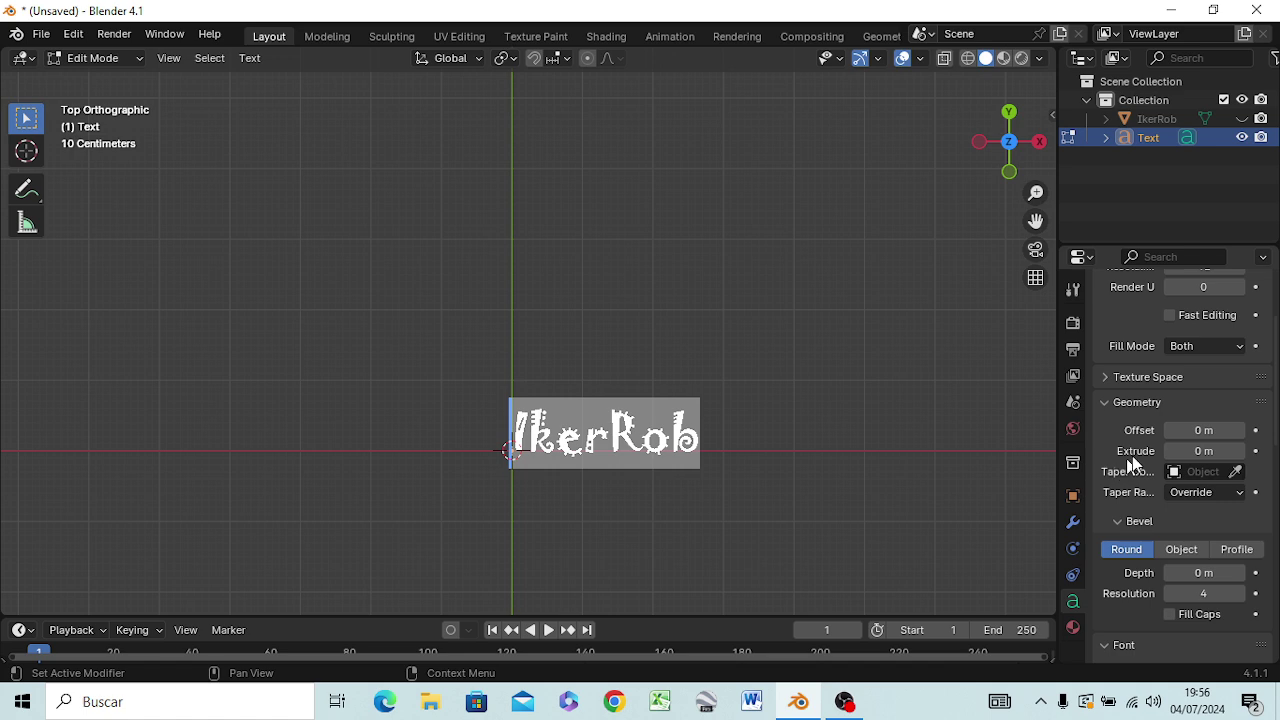
{"action": "mouse_move", "coordinate": [1204, 451]}
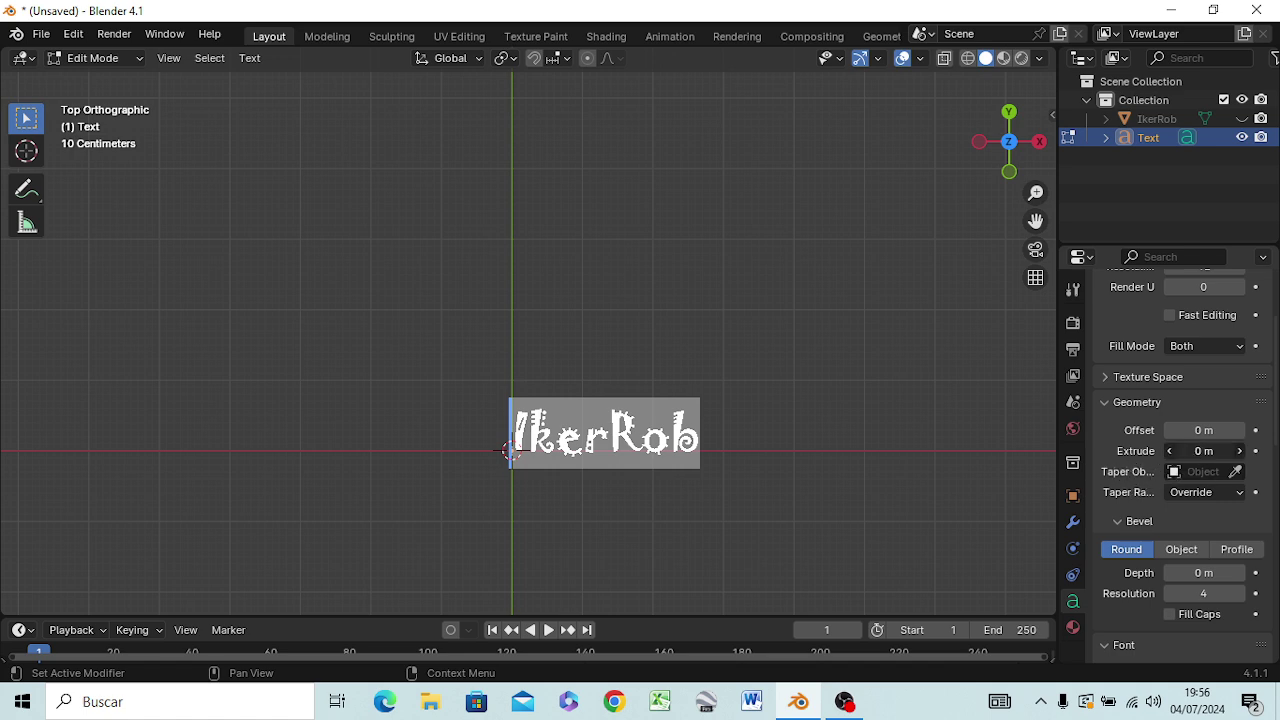
- Extrude the Jokerman IkerRob text to 0.18 m, orbiting to check its thickness
{"action": "left_click_drag", "start_coordinate": [1204, 451], "coordinate": [1216, 451]}
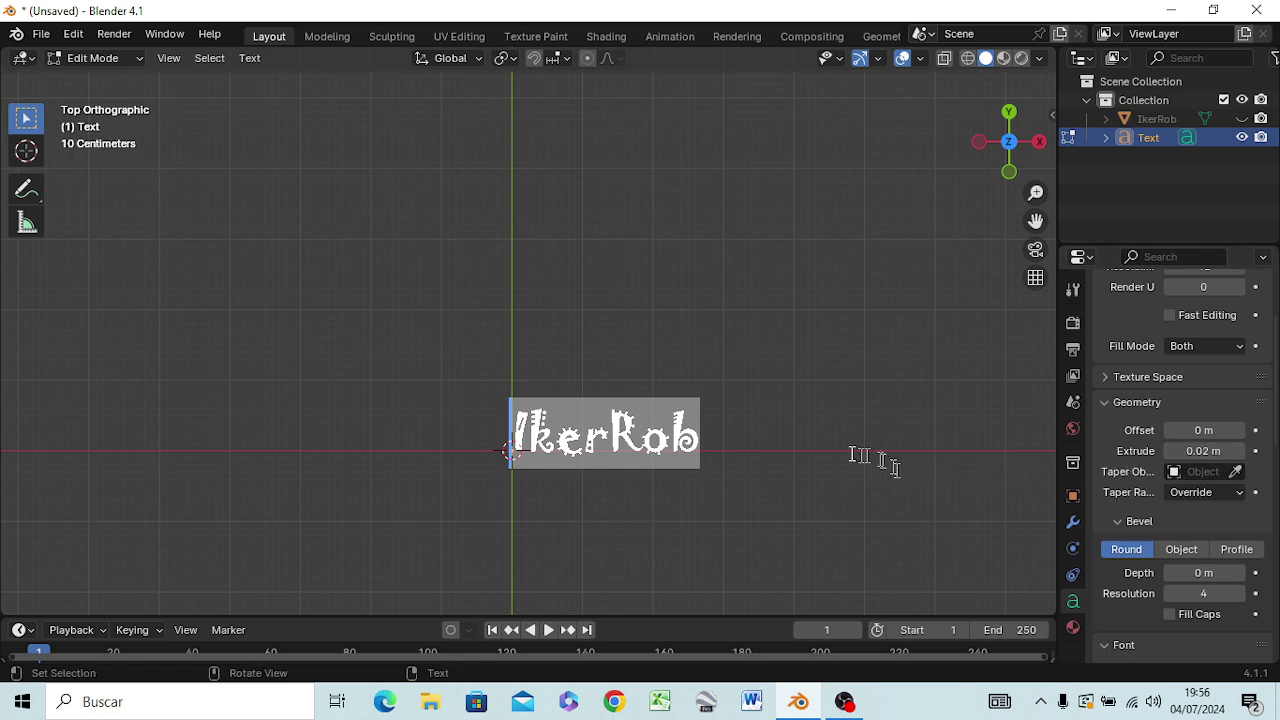
{"action": "middle_click_drag", "start_coordinate": [814, 448], "coordinate": [564, 187]}
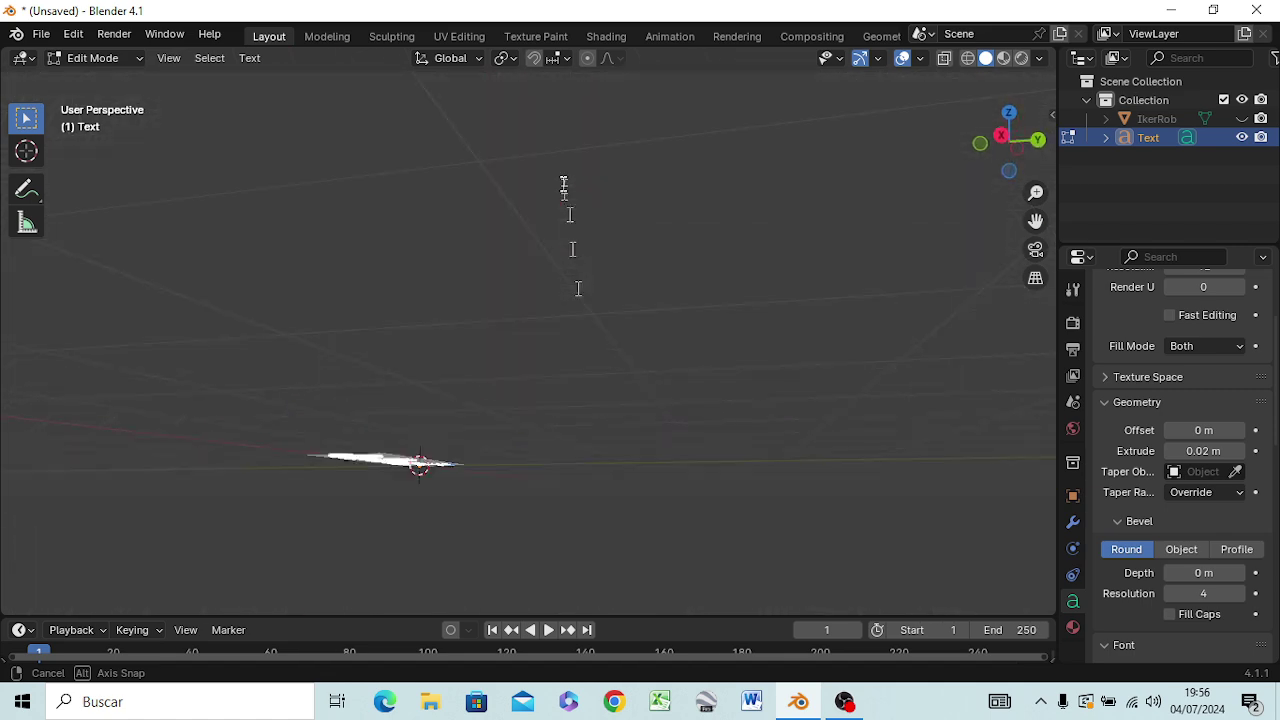
{"action": "middle_click_drag", "start_coordinate": [564, 187], "coordinate": [655, 225]}
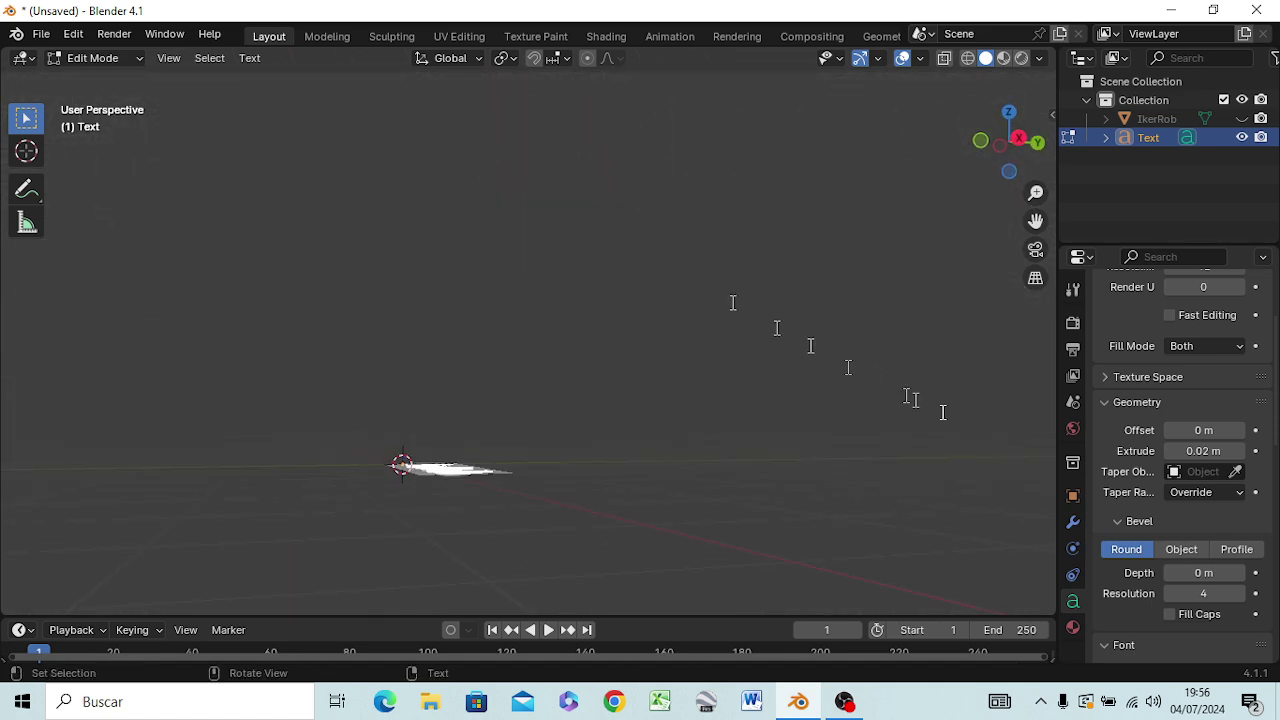
{"action": "key", "text": "BackSpace"}
{"action": "key", "text": "BackSpace"}
{"action": "key", "text": "BackSpace"}
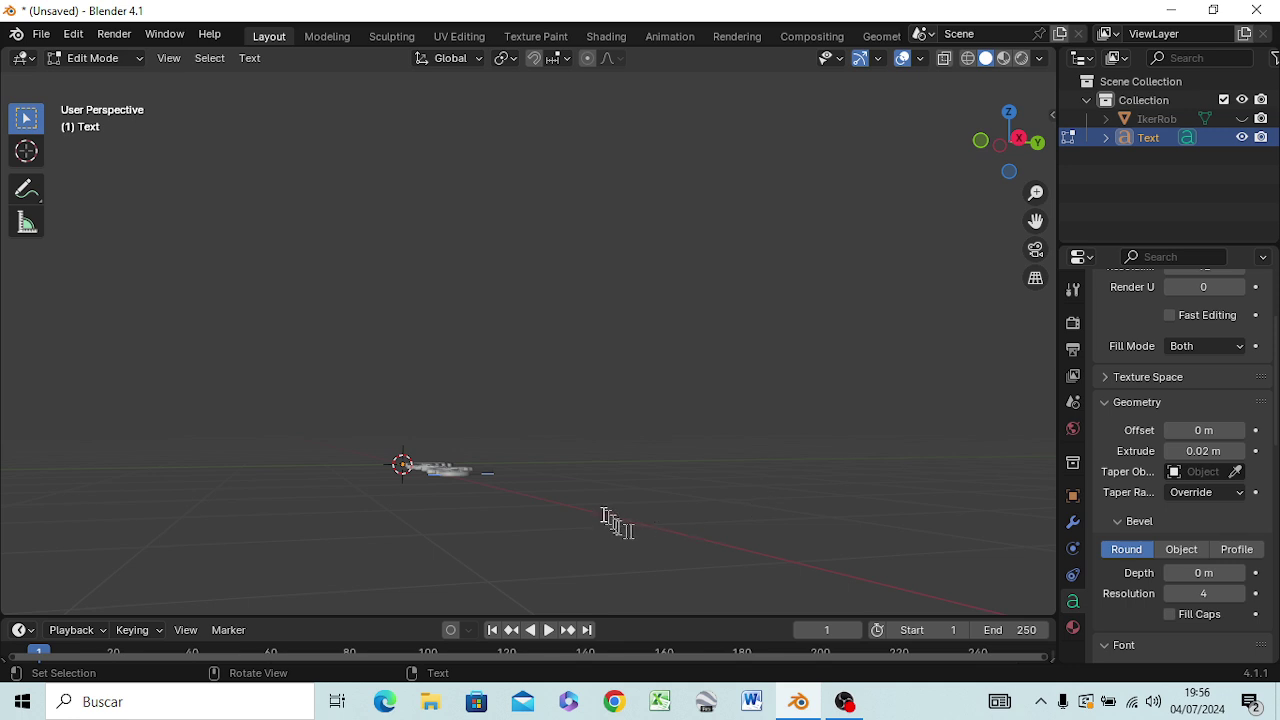
{"action": "middle_click_drag", "start_coordinate": [457, 491], "coordinate": [538, 519]}
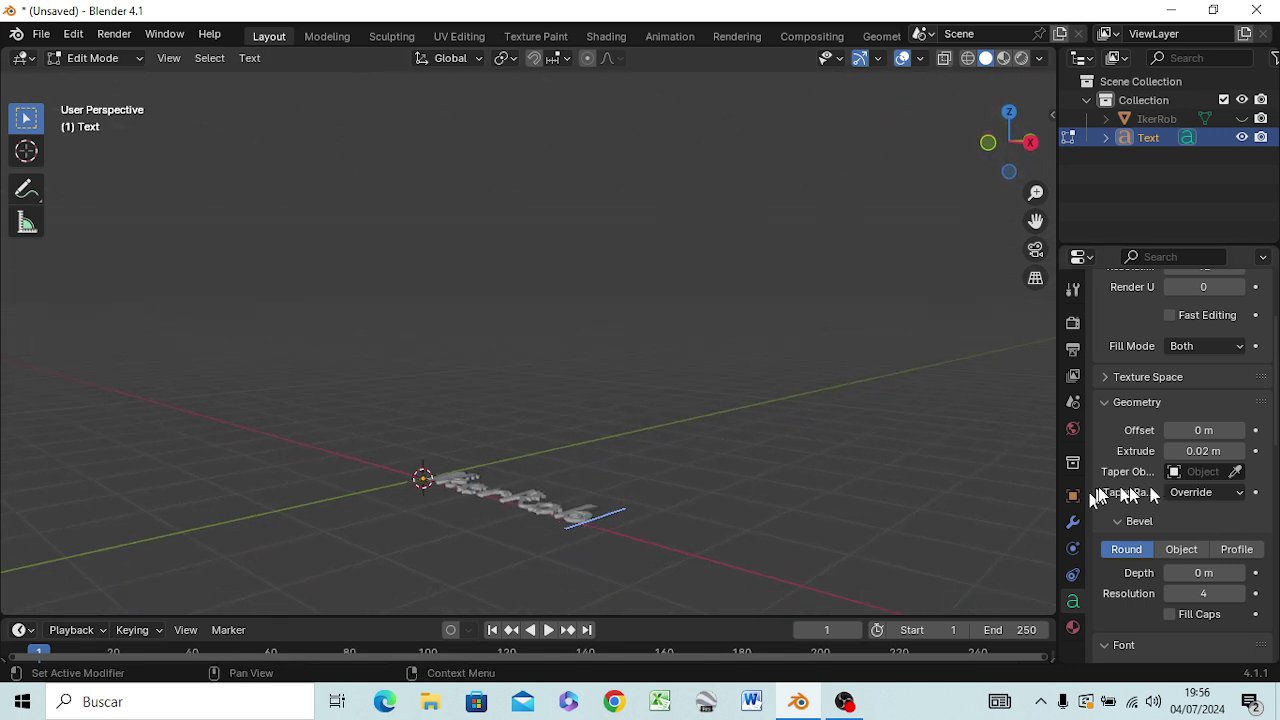
{"action": "mouse_move", "coordinate": [1203, 451]}
{"action": "left_mouse_down"}
{"action": "mouse_move", "coordinate": [1230, 451]}
{"action": "mouse_move", "coordinate": [1208, 451]}
{"action": "left_mouse_up"}
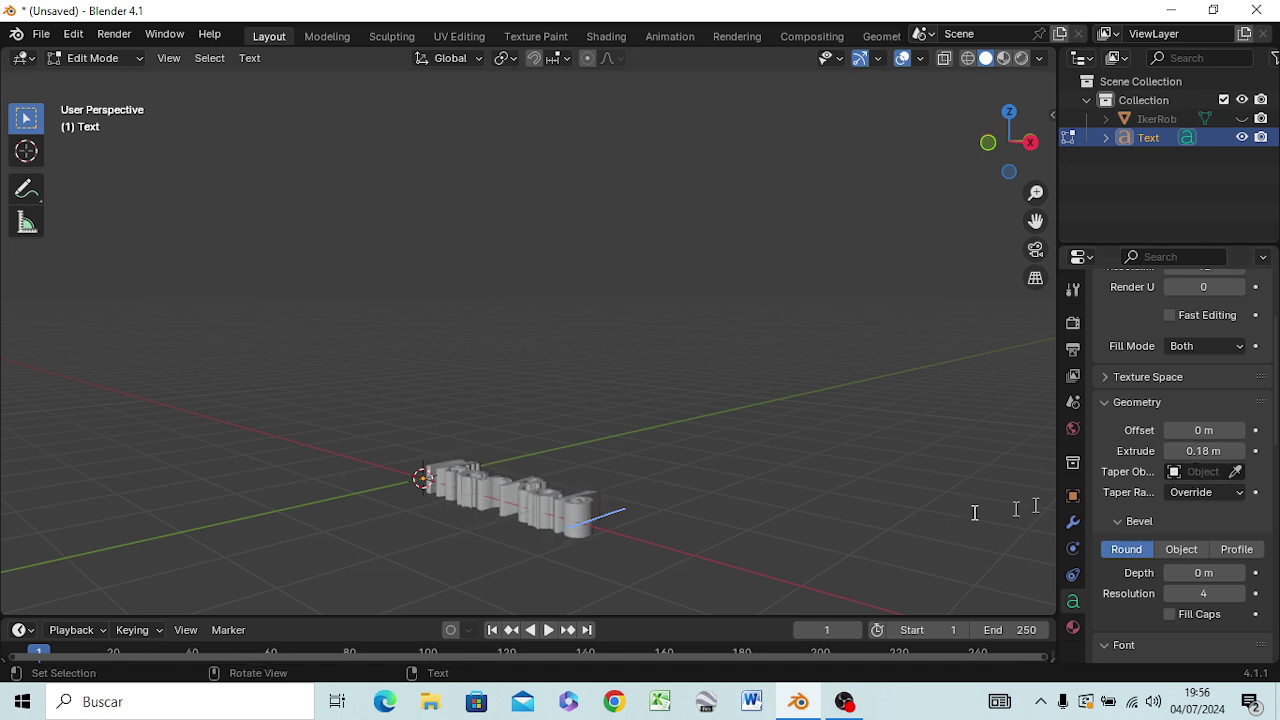
{"action": "key", "text": "Home"}
{"action": "type", "text": "E"}
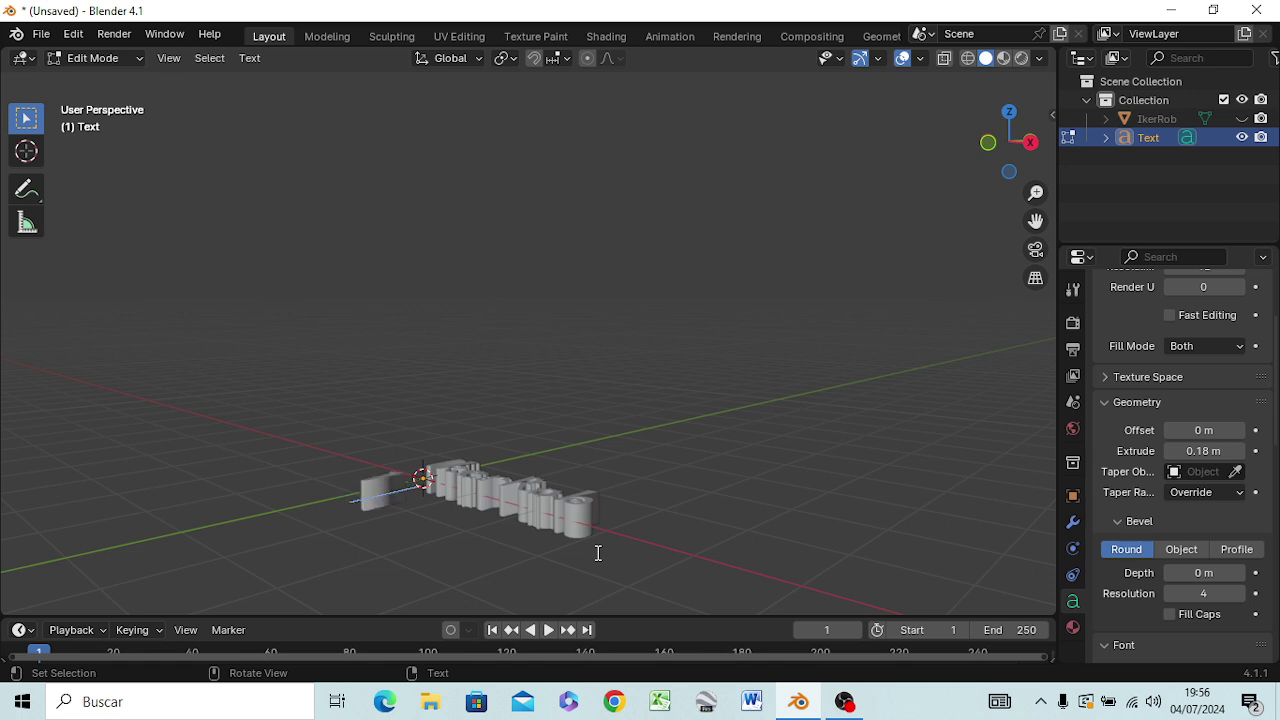
{"action": "key", "text": "BackSpace"}
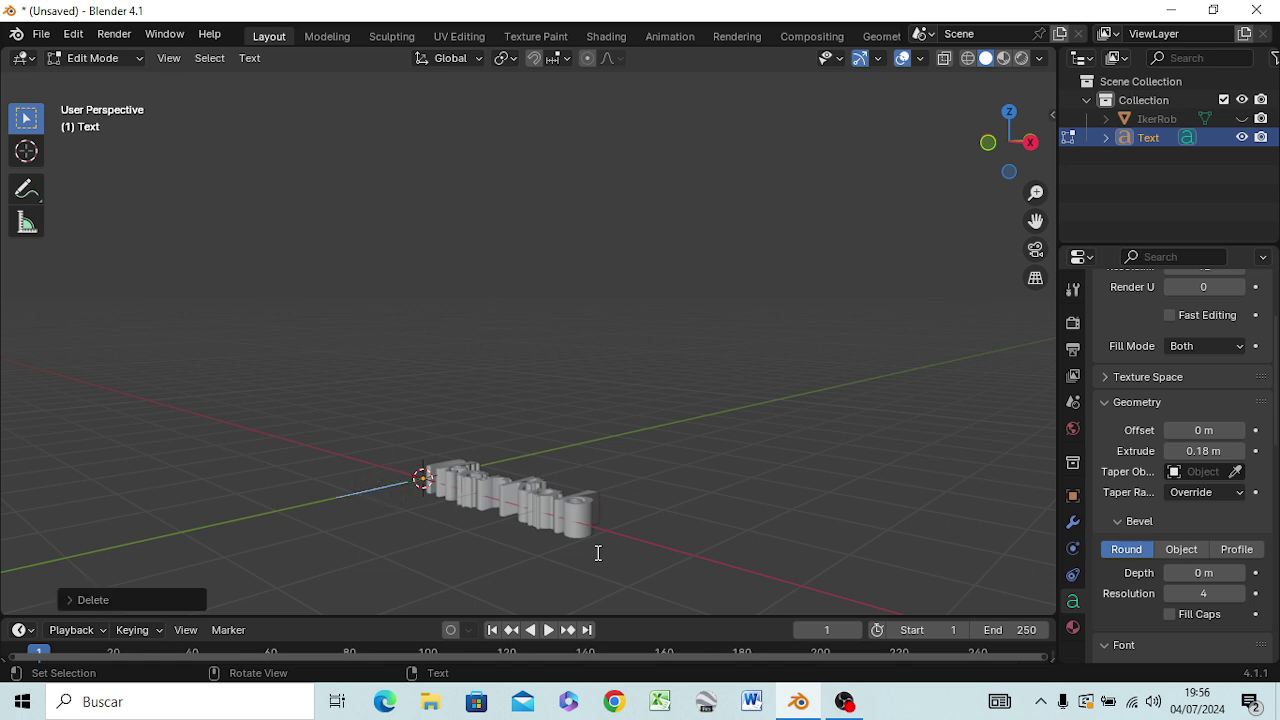
- Return to Object Mode, check front and right views, and begin rotating the text upright
{"action": "key", "text": "Tab"}
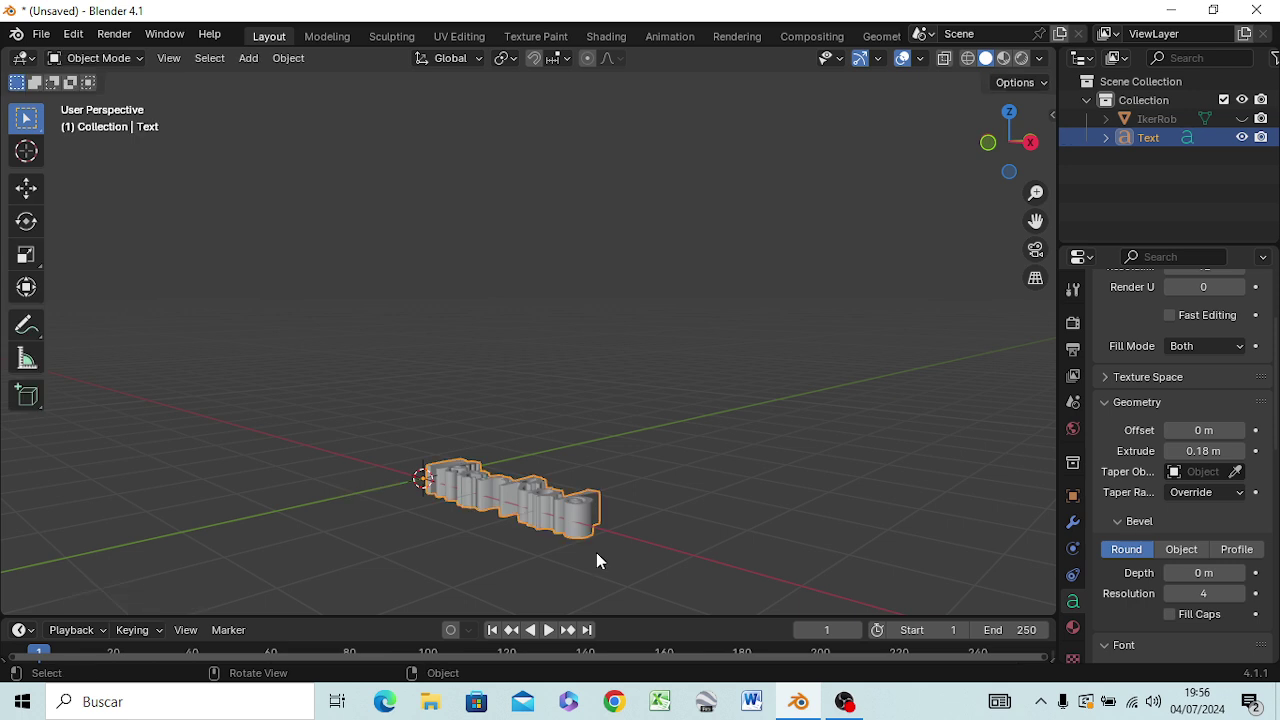
{"action": "key", "text": "KP_1"}
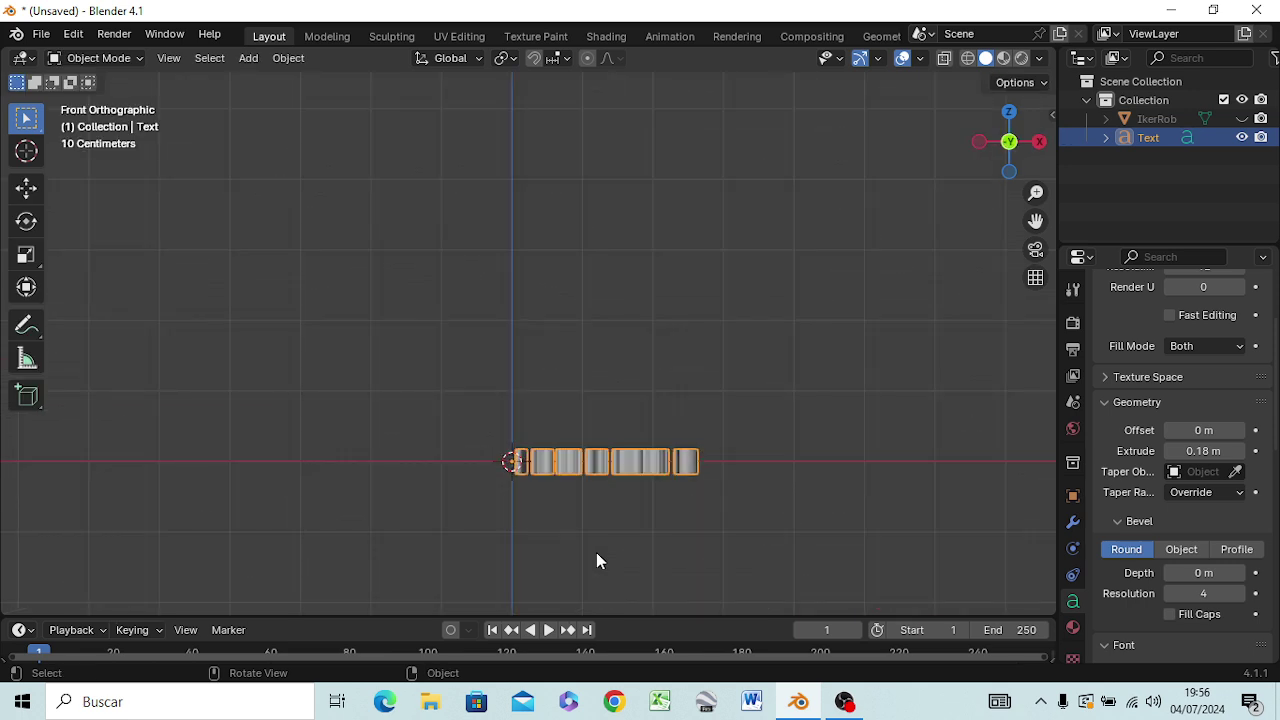
{"action": "key", "text": "KP_3"}
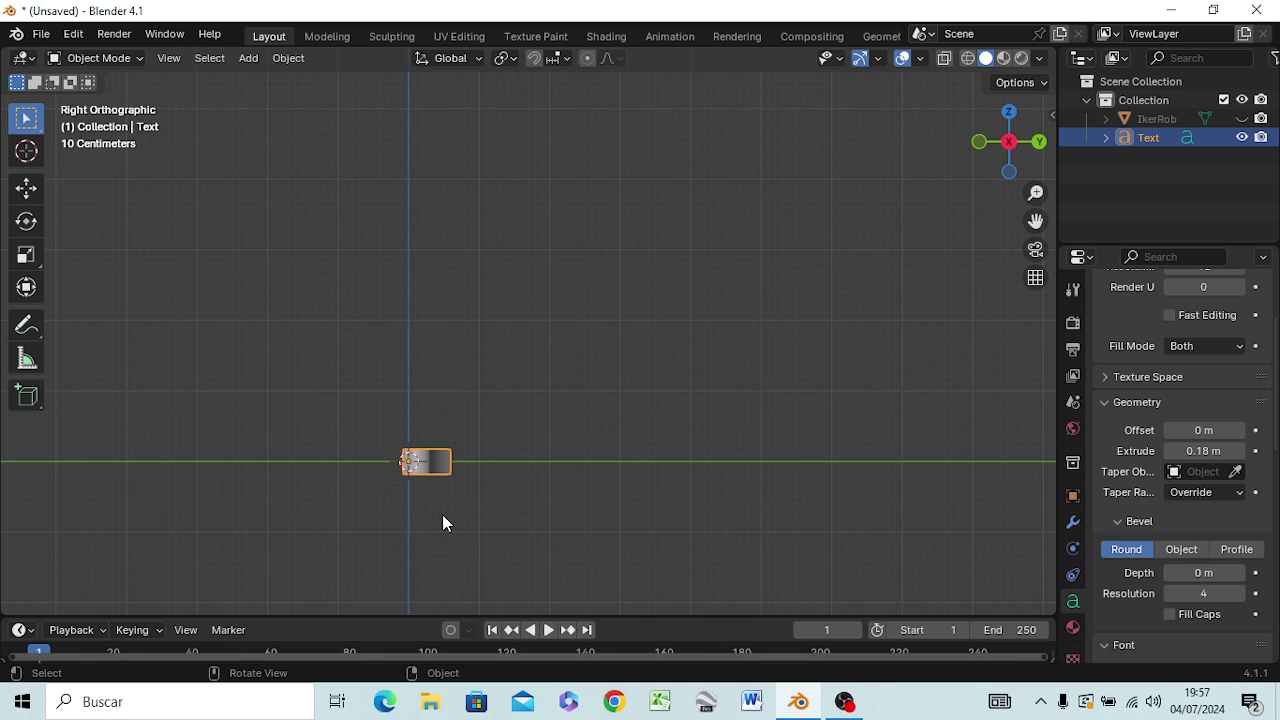
{"action": "key", "text": "r"}
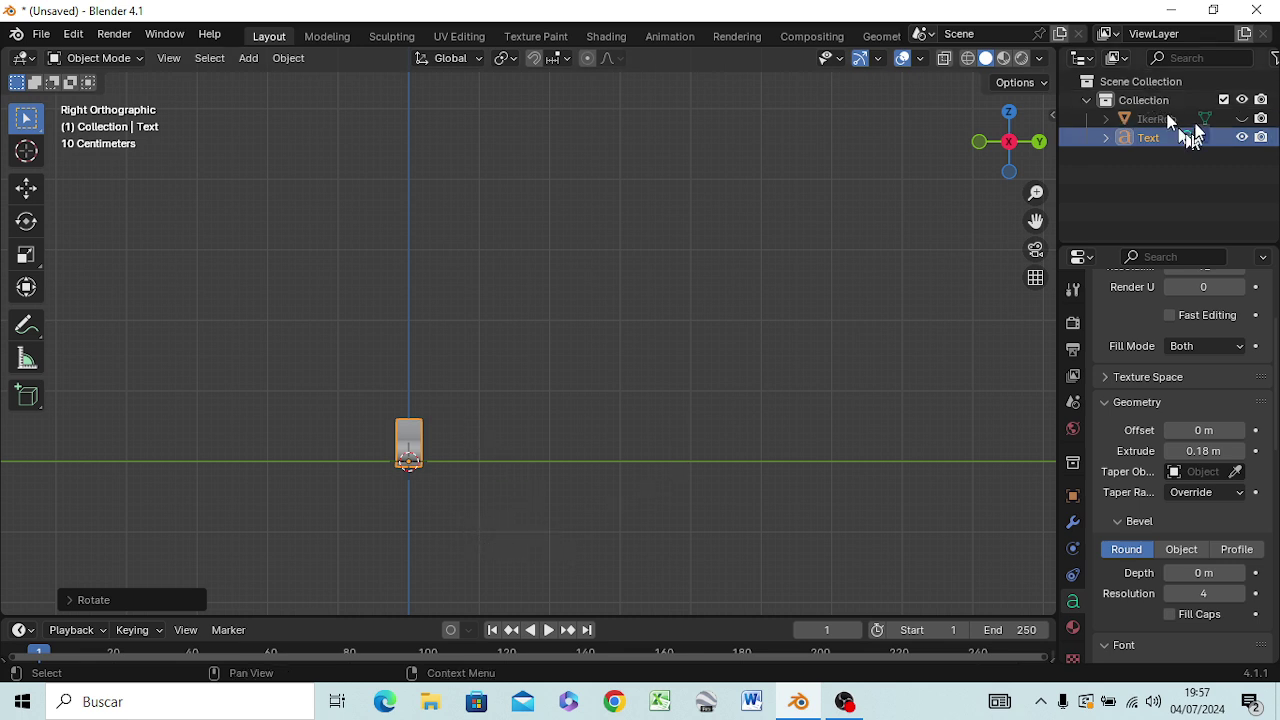
- Unhide the robot and move the text along Y in front of its chest
{"action": "left_click", "coordinate": [1242, 119]}
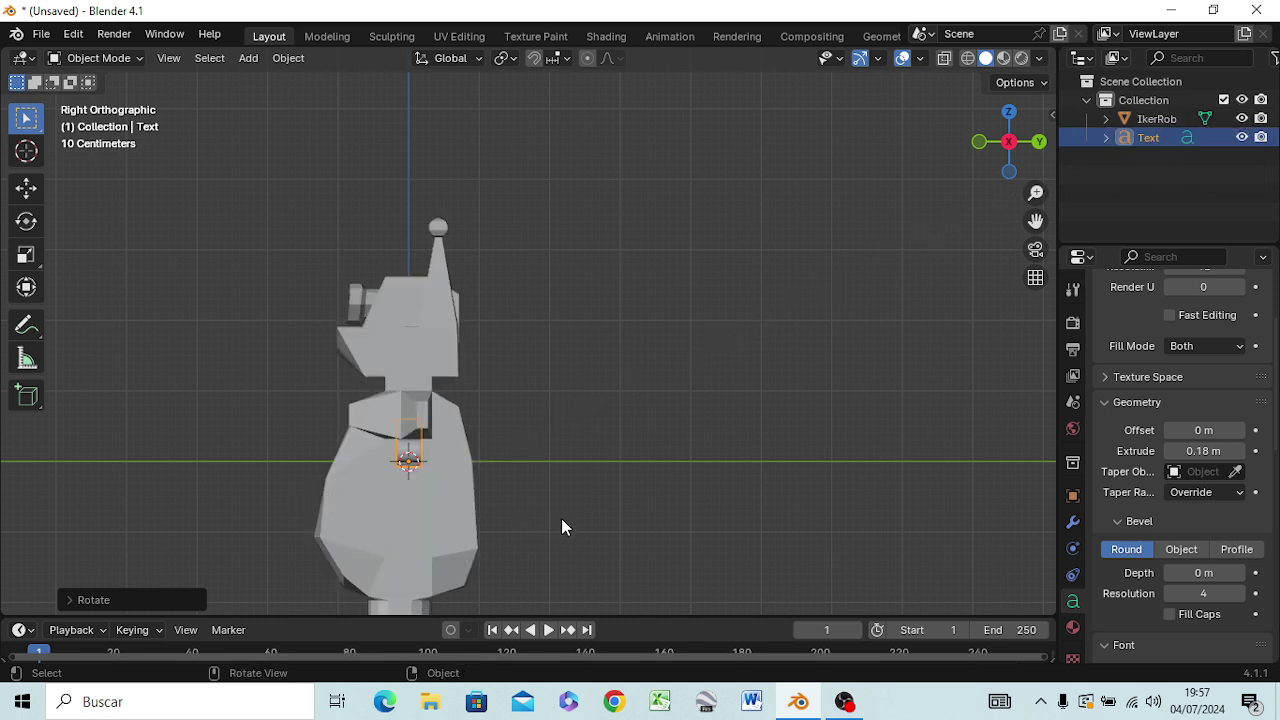
{"action": "key", "text": "g"}
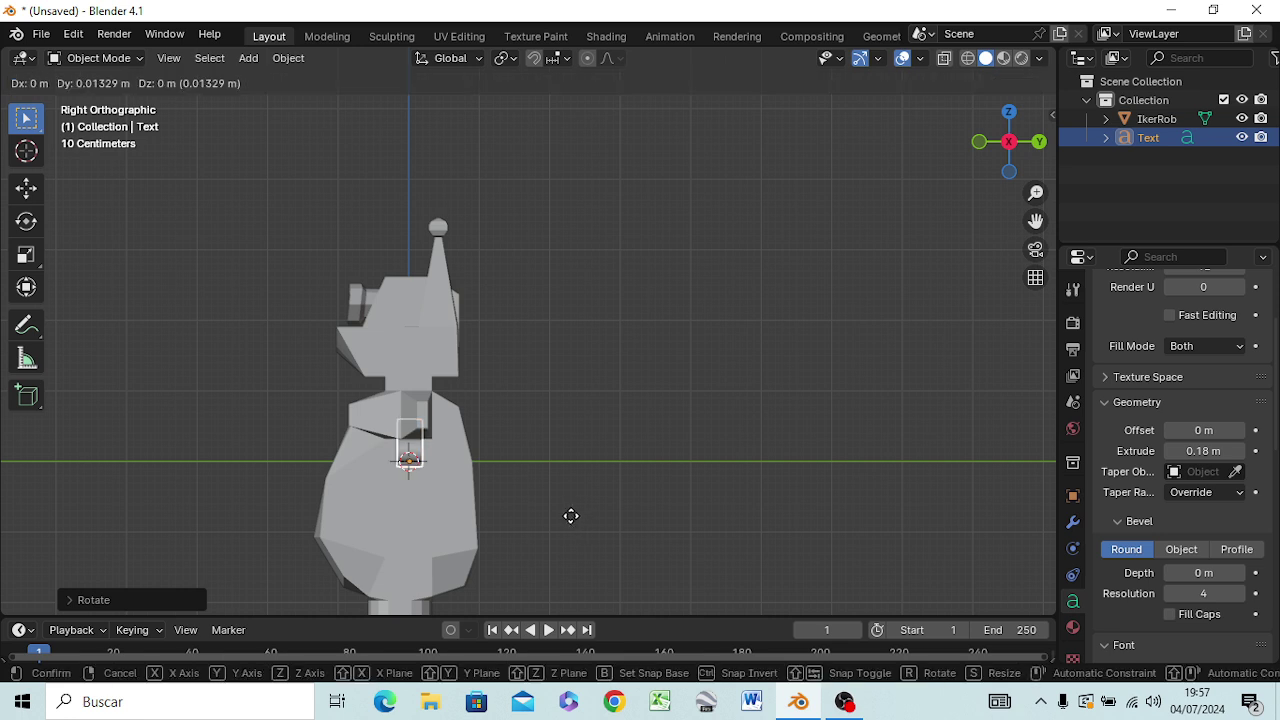
{"action": "key", "text": "y"}
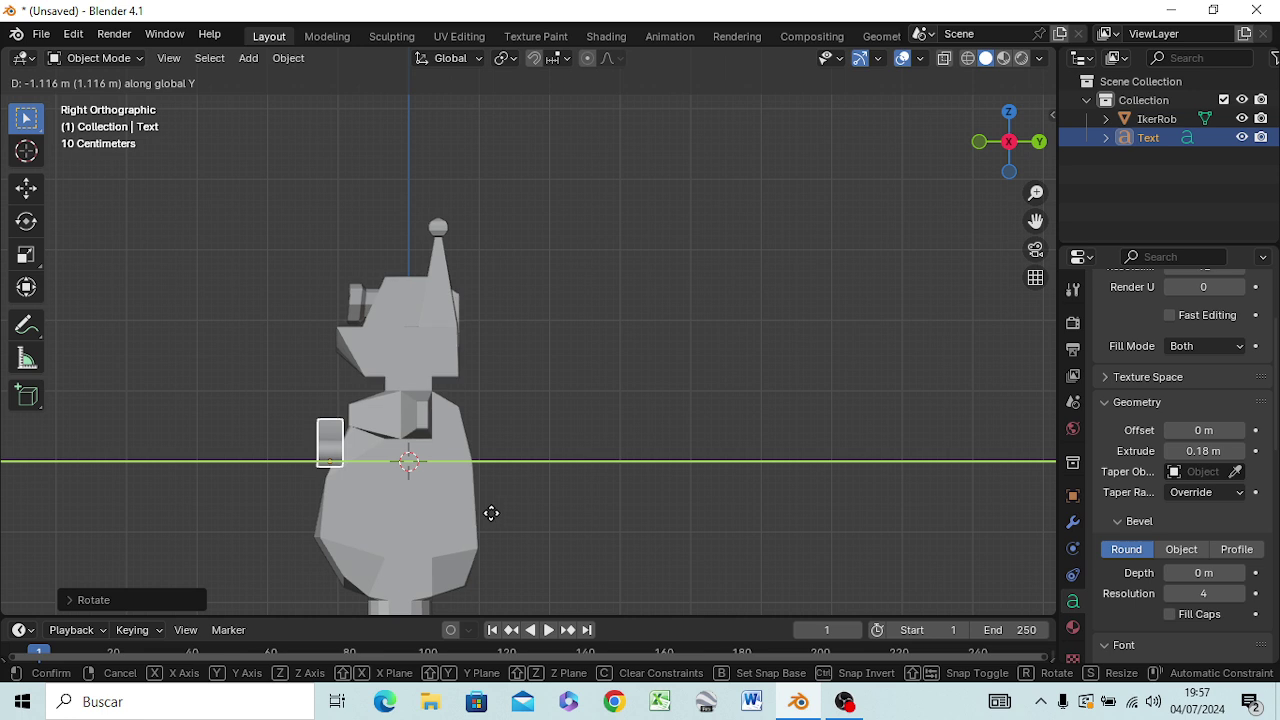
{"action": "left_click", "coordinate": [481, 513]}
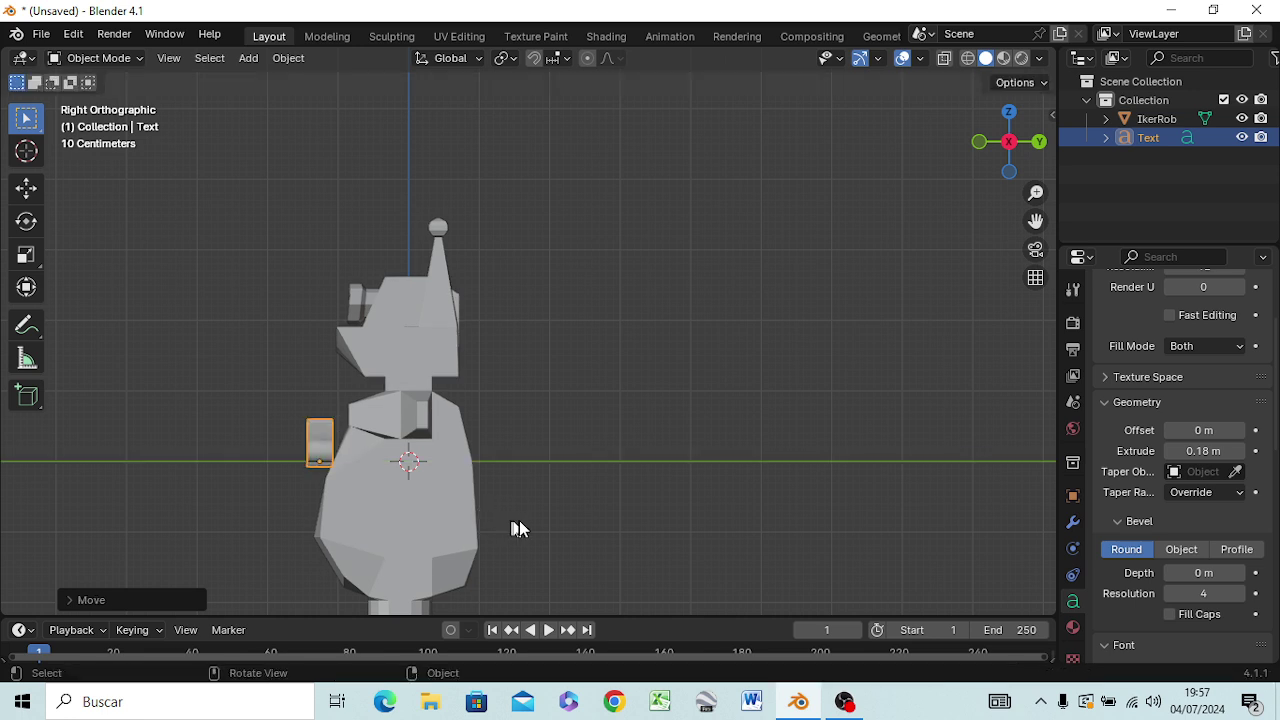
- Tilt the text to the chest's slope, rest it against the chest, and view from the front
{"action": "key", "text": "r"}
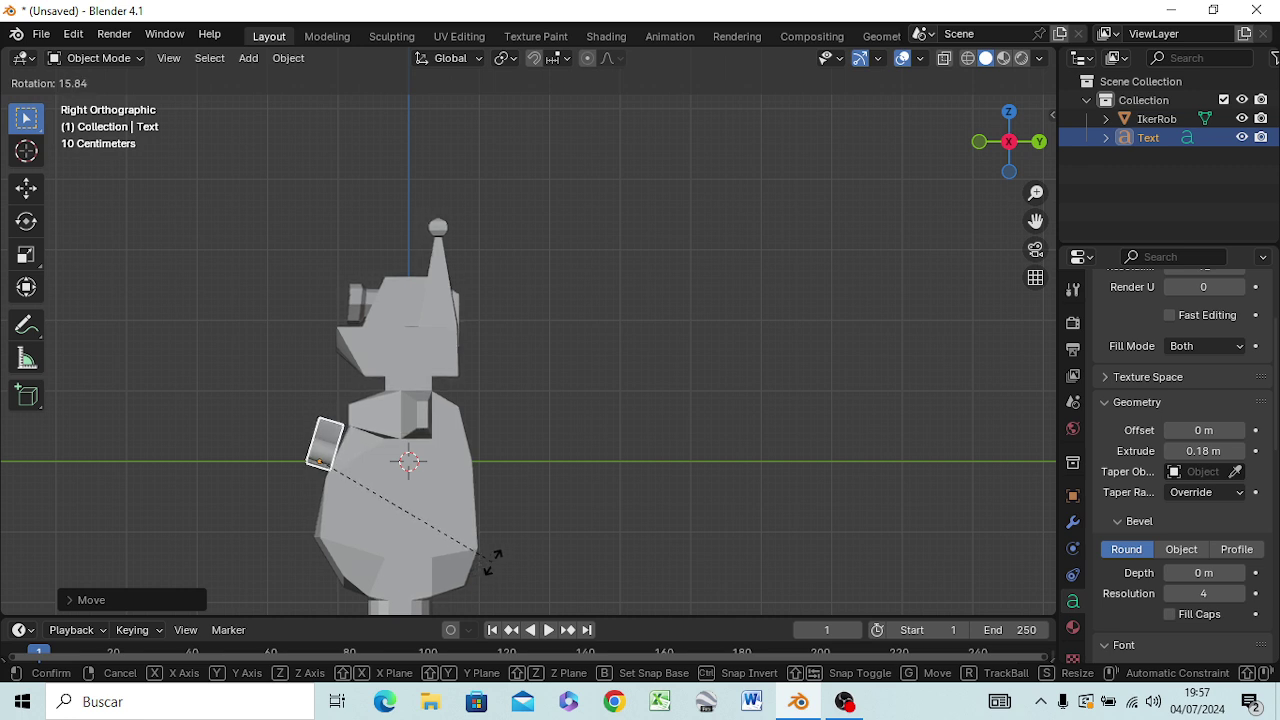
{"action": "left_click", "coordinate": [512, 563]}
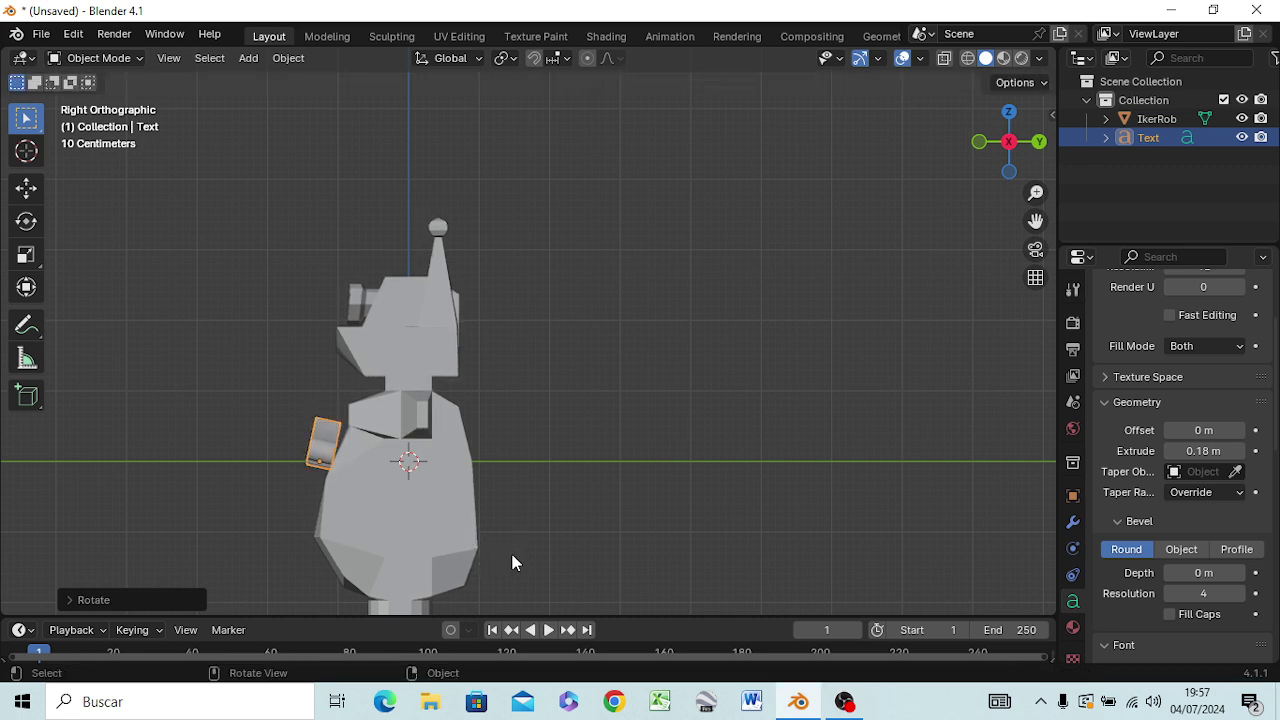
{"action": "key", "text": "g"}
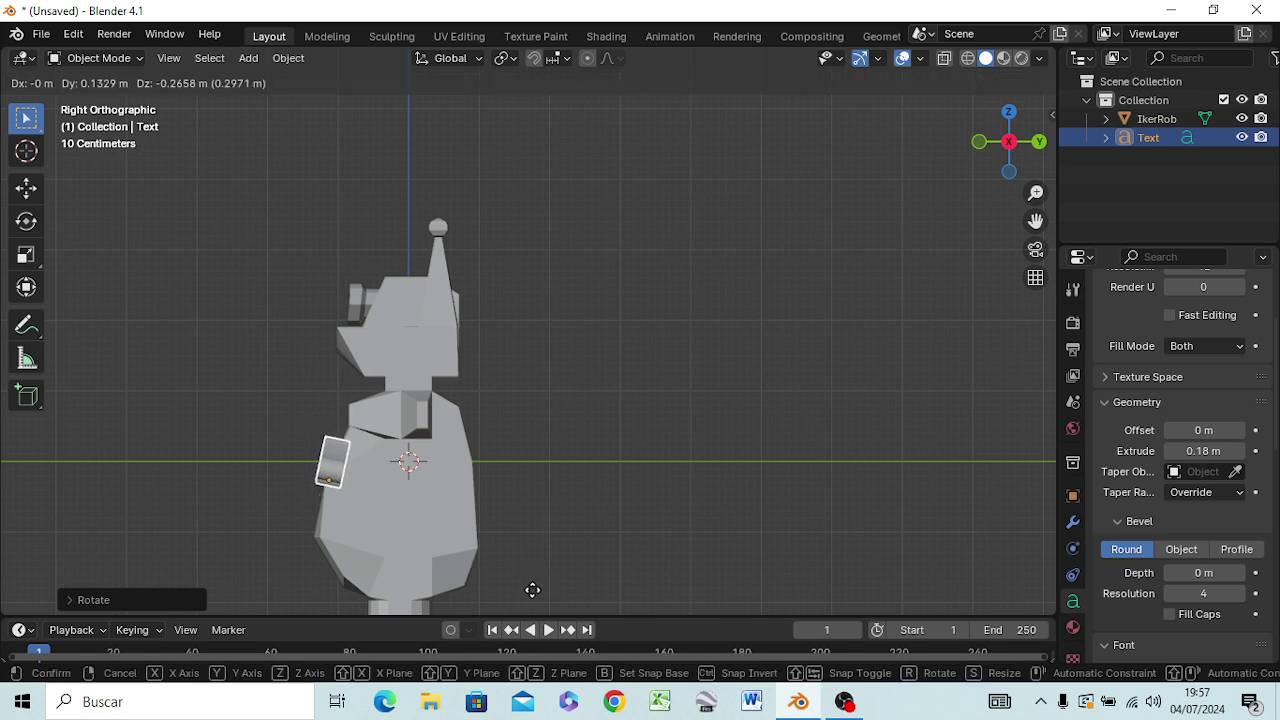
{"action": "left_click", "coordinate": [534, 586]}
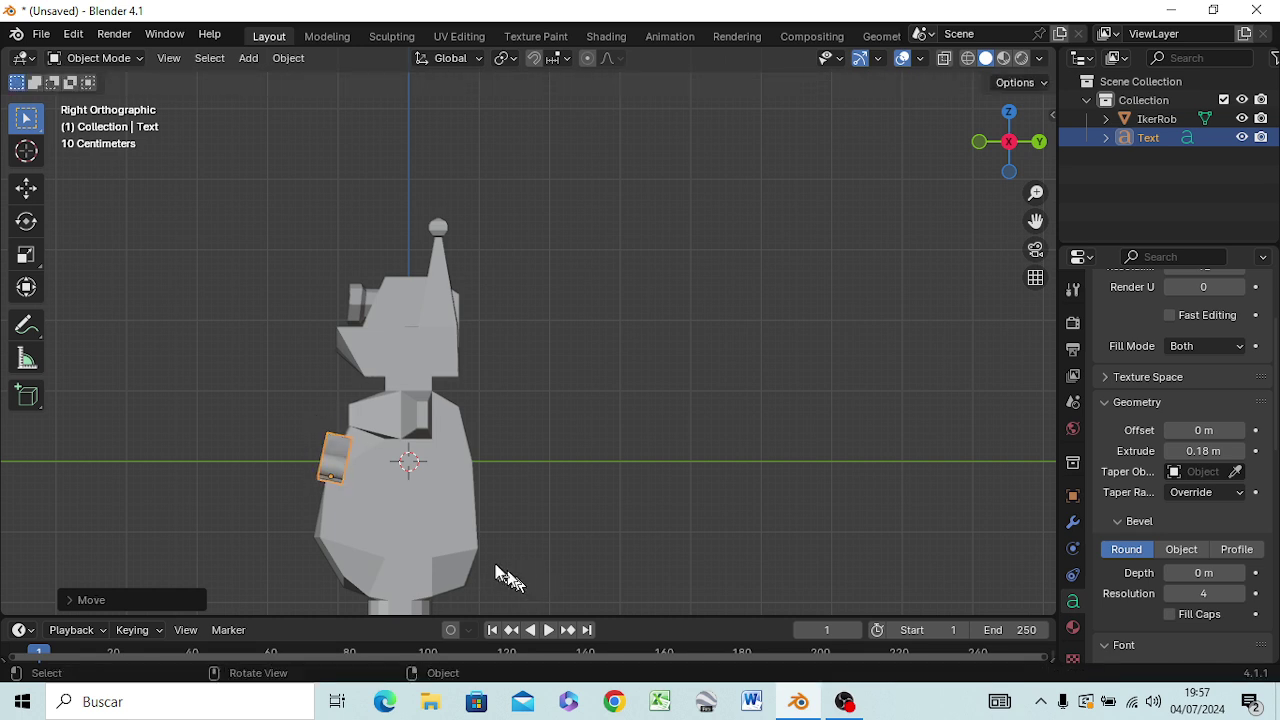
{"action": "key", "text": "KP_1"}
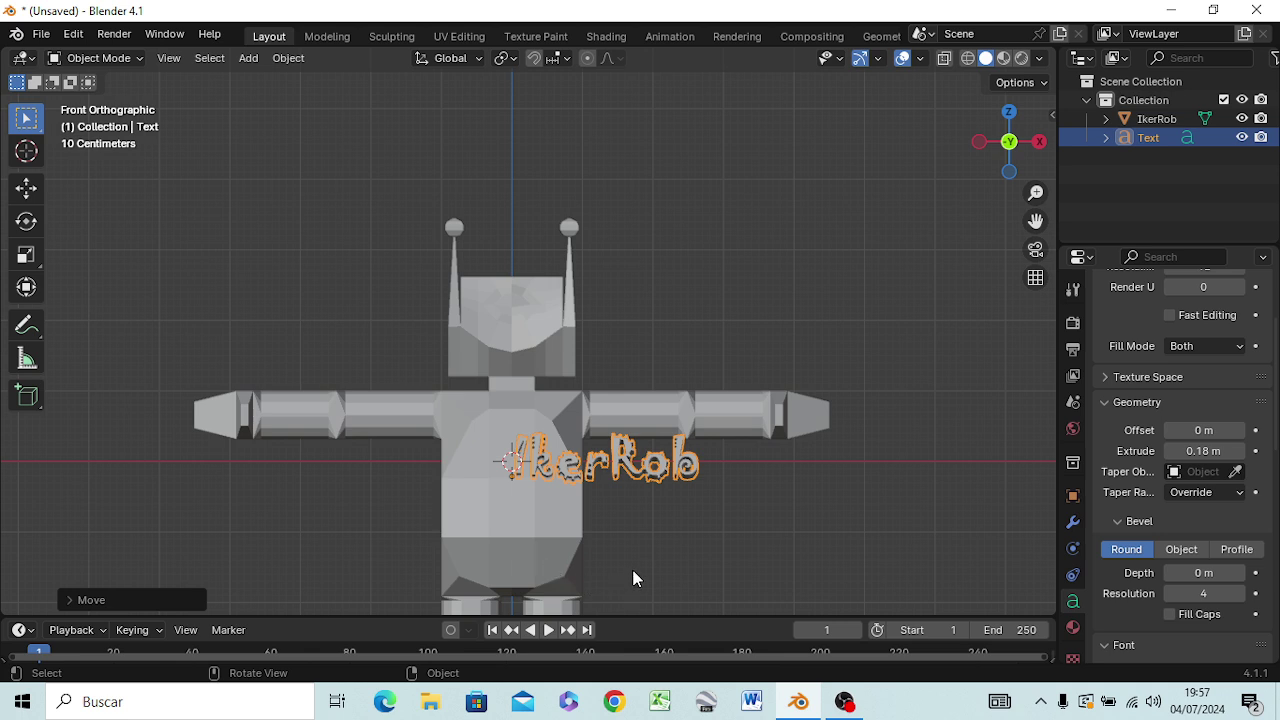
- Scale the IkerRob text to about 0.5 and move it lower onto the chest centre
{"action": "key", "text": "s"}
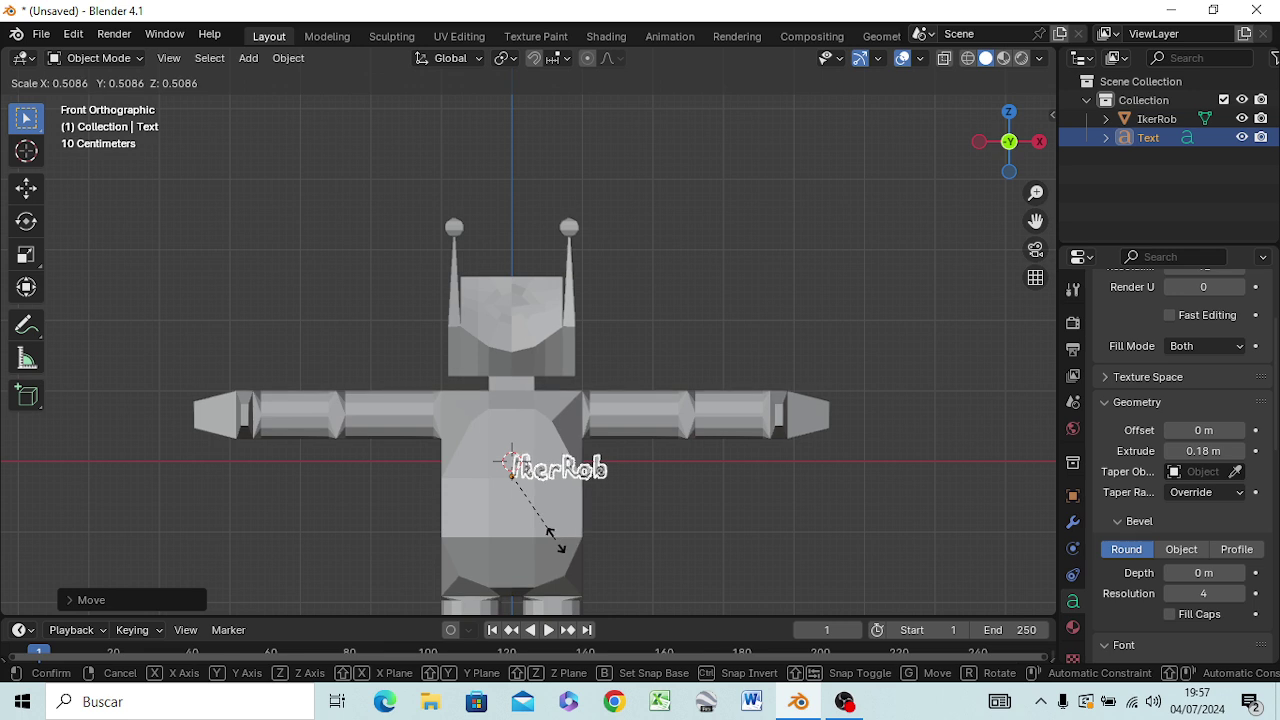
{"action": "left_click", "coordinate": [566, 541]}
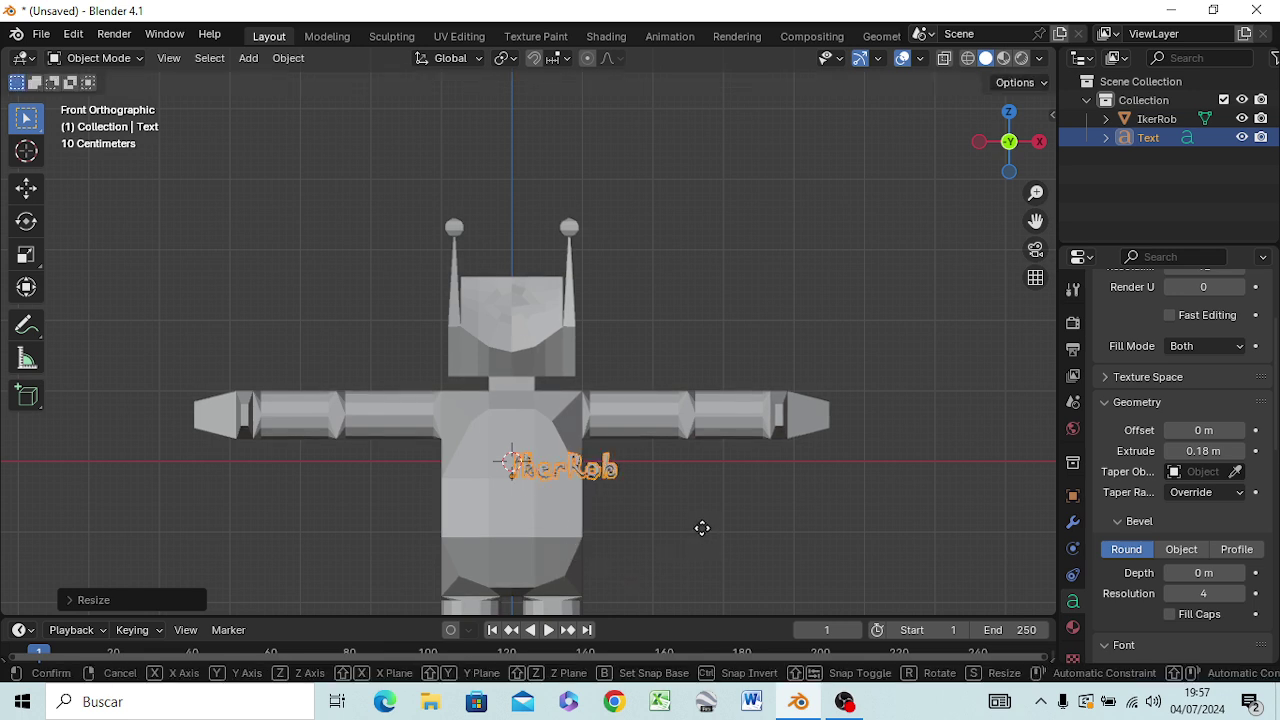
{"action": "key", "text": "g"}
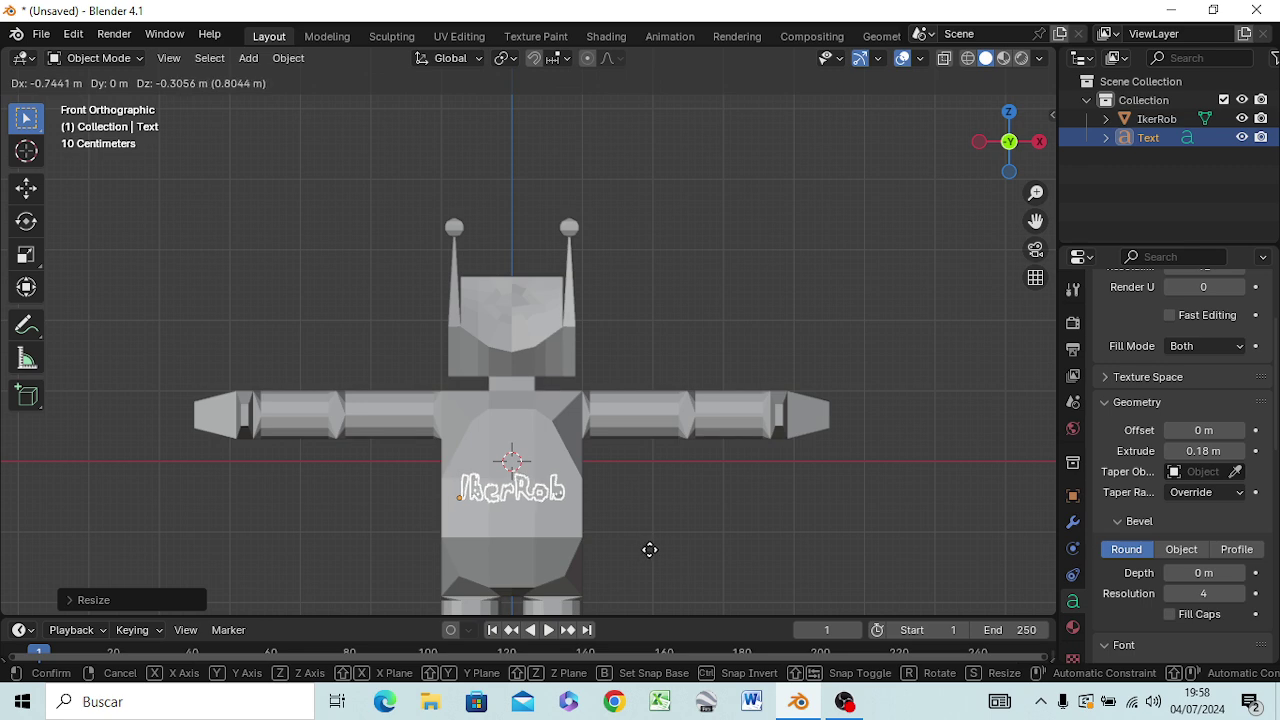
{"action": "left_click", "coordinate": [650, 549]}
{"action": "mouse_move", "coordinate": [728, 571]}
{"action": "middle_mouse_down"}
{"action": "mouse_move", "coordinate": [653, 584]}
{"action": "mouse_move", "coordinate": [520, 569]}
{"action": "mouse_move", "coordinate": [543, 531]}
{"action": "mouse_move", "coordinate": [547, 549]}
{"action": "middle_mouse_up"}
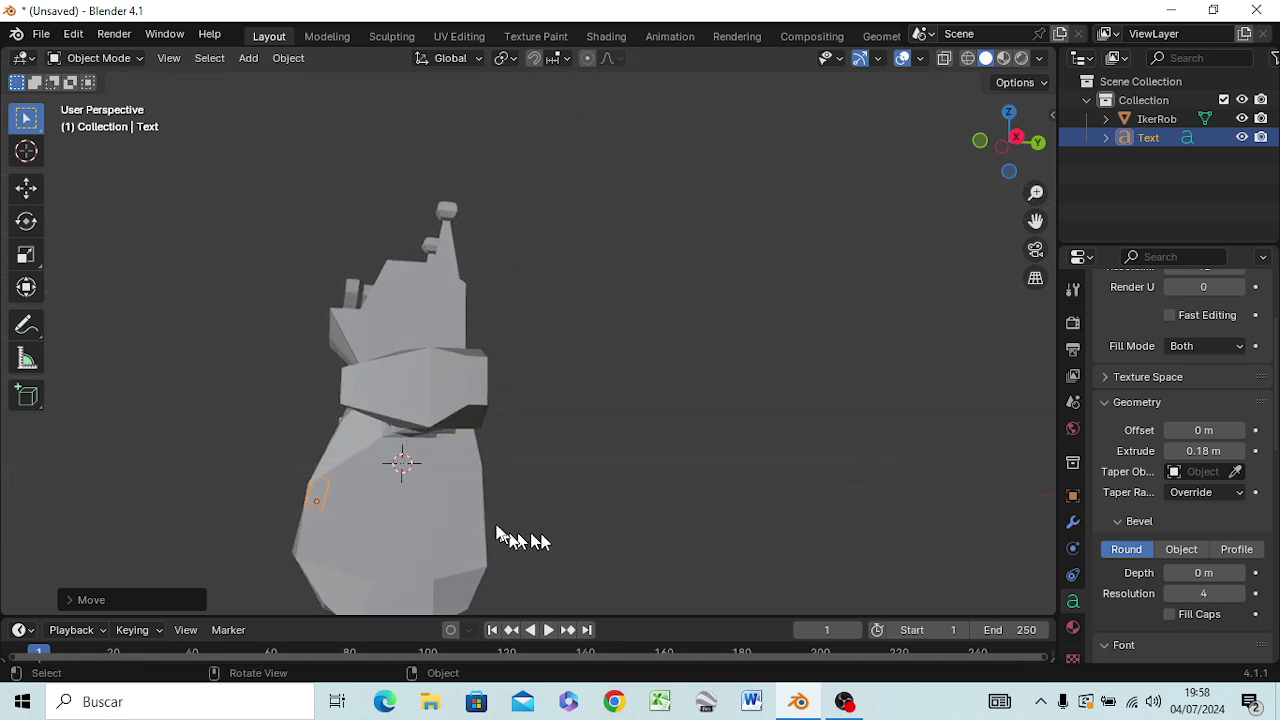
- In a zoomed right-side view, resize the text and push it against the chest
{"action": "mouse_move", "coordinate": [465, 531]}
{"action": "middle_mouse_down"}
{"action": "mouse_move", "coordinate": [503, 517]}
{"action": "mouse_move", "coordinate": [561, 430]}
{"action": "mouse_move", "coordinate": [548, 426]}
{"action": "middle_mouse_up"}
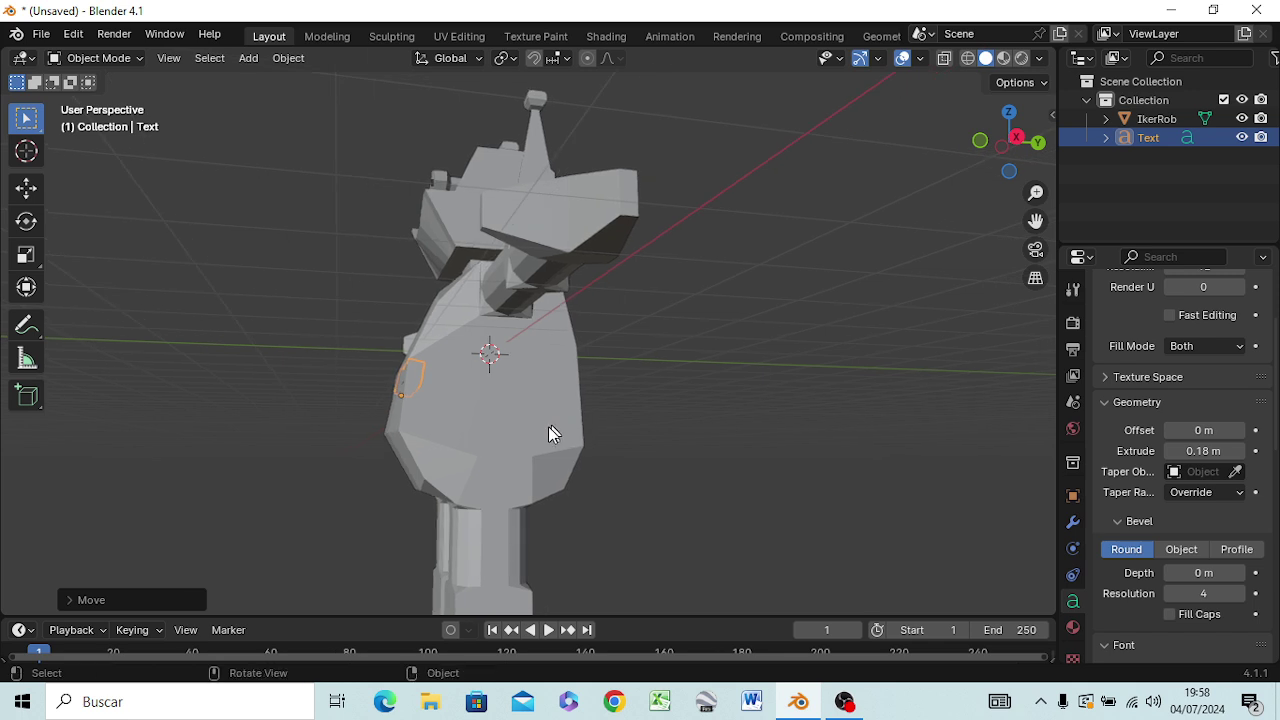
{"action": "key", "text": "KP_3"}
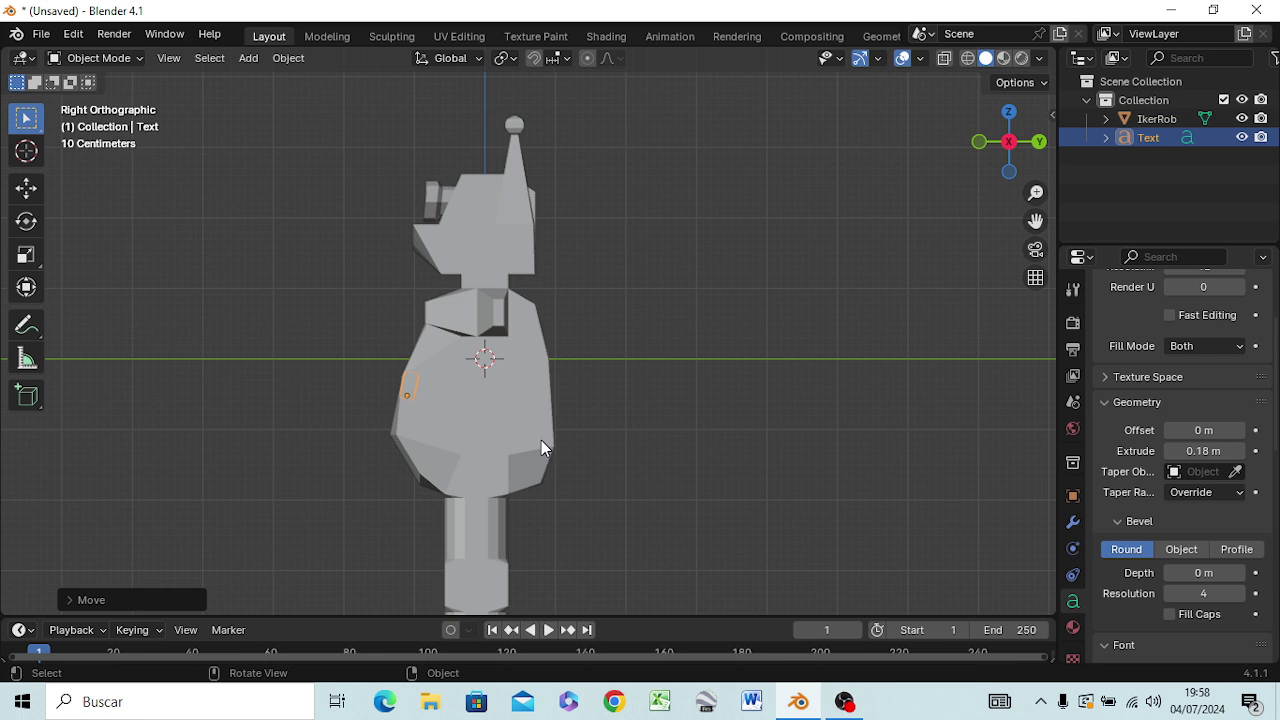
{"action": "scroll", "coordinate": [440, 434], "scroll_direction": "up", "scroll_amount": 3}
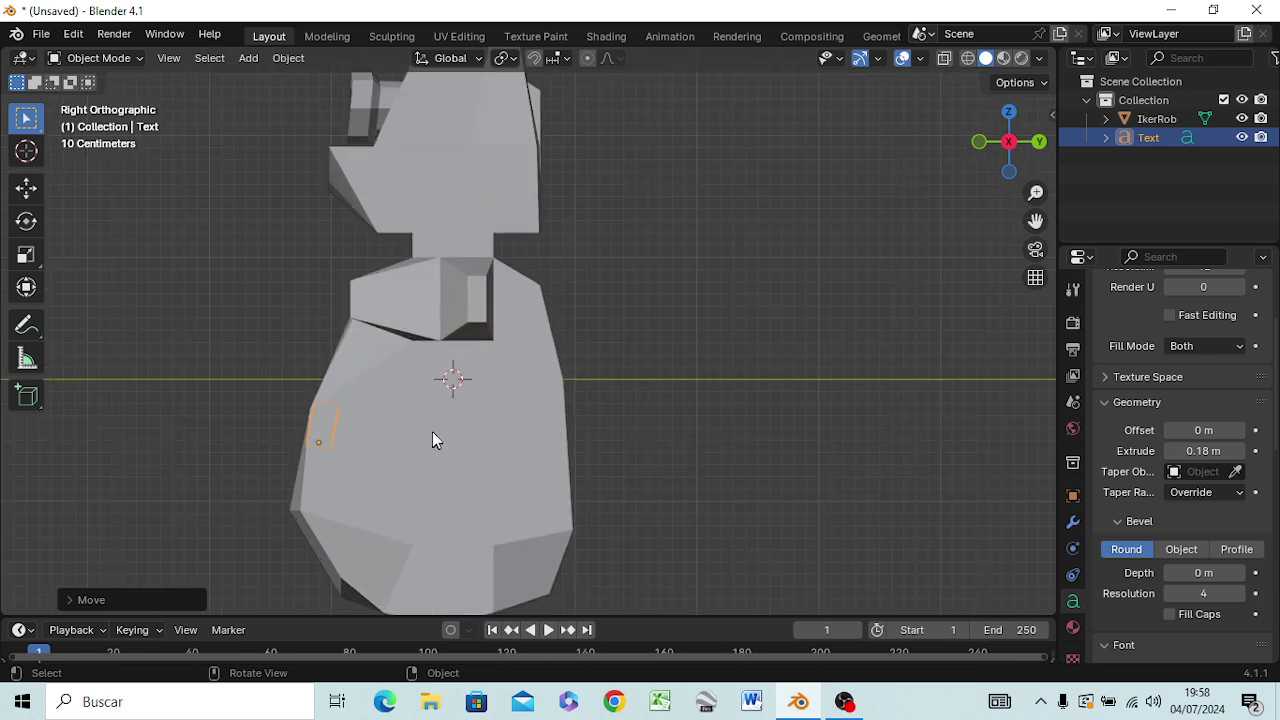
{"action": "scroll", "coordinate": [425, 431], "scroll_direction": "up", "scroll_amount": 1}
{"action": "middle_click_drag", "start_coordinate": [400, 462], "coordinate": [610, 446], "text": "shift"}
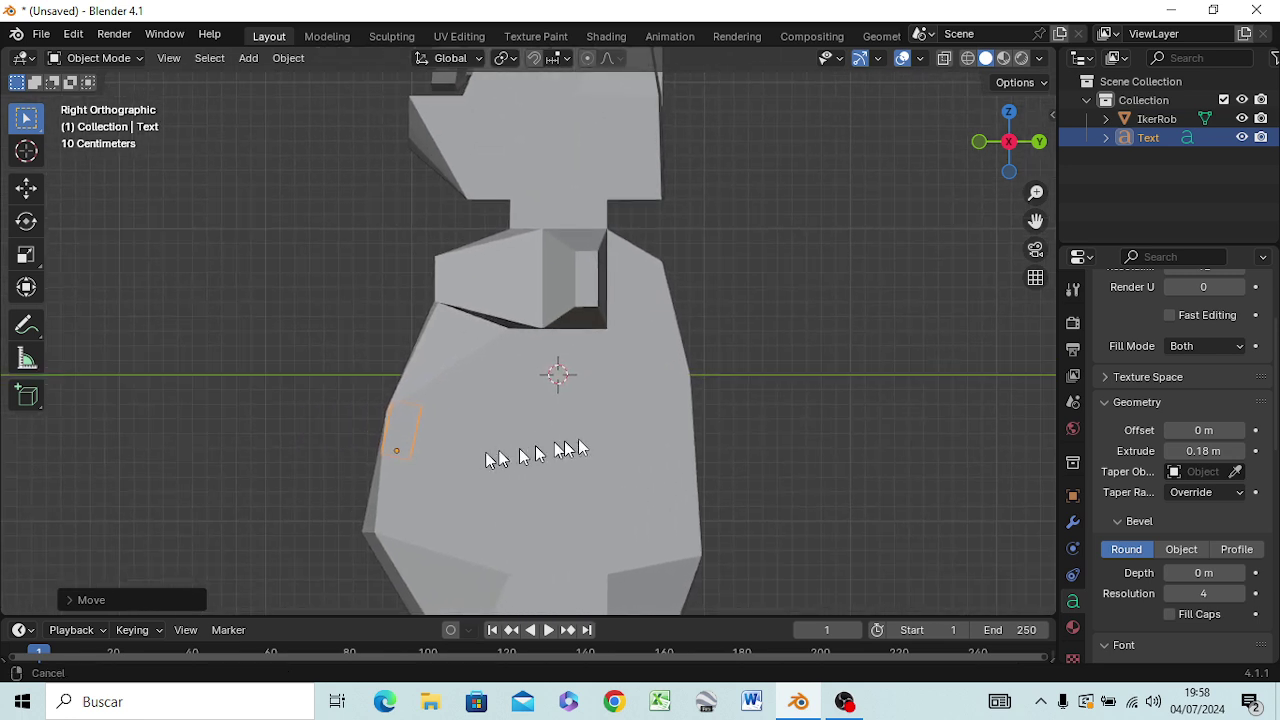
{"action": "key", "text": "s"}
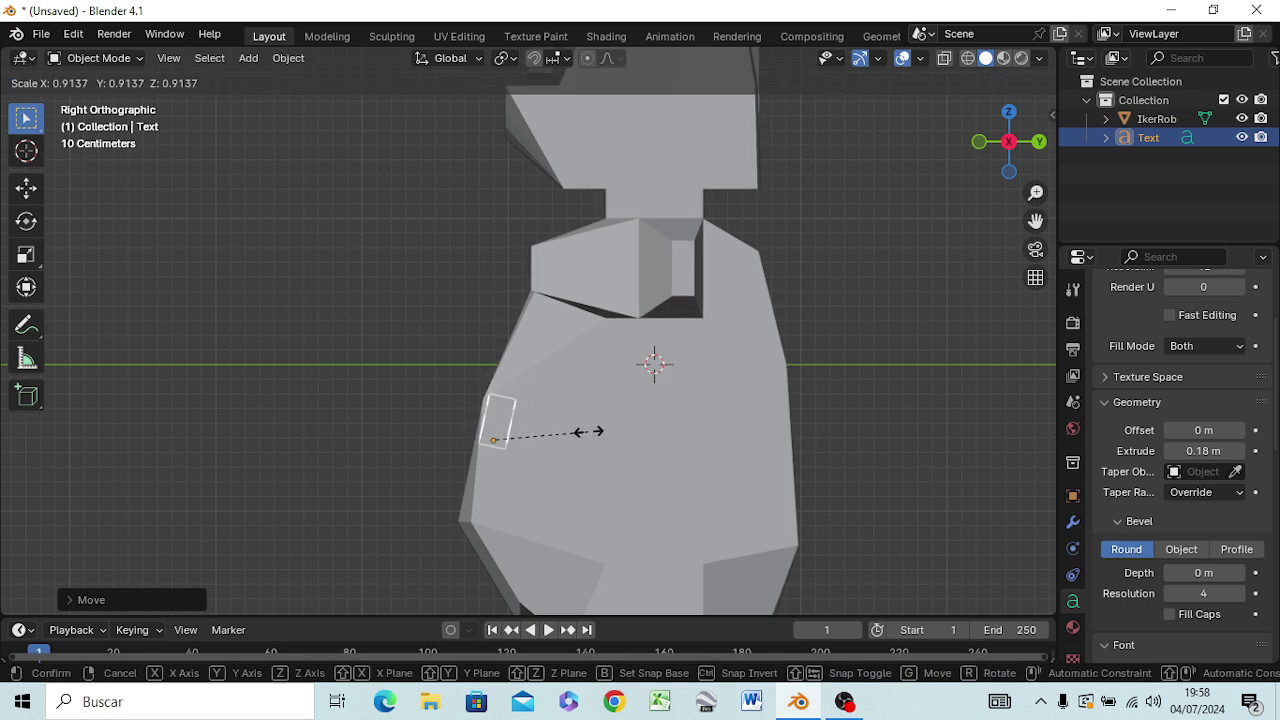
{"action": "left_click", "coordinate": [598, 432]}
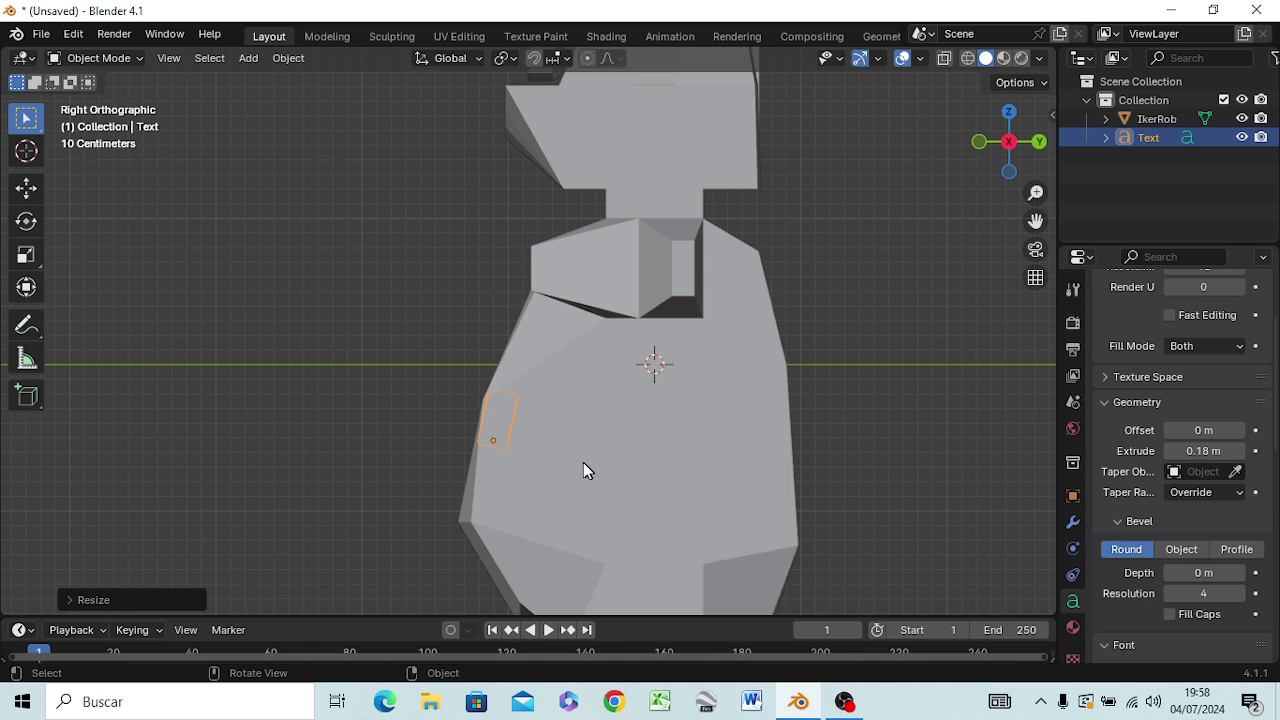
{"action": "key", "text": "g"}
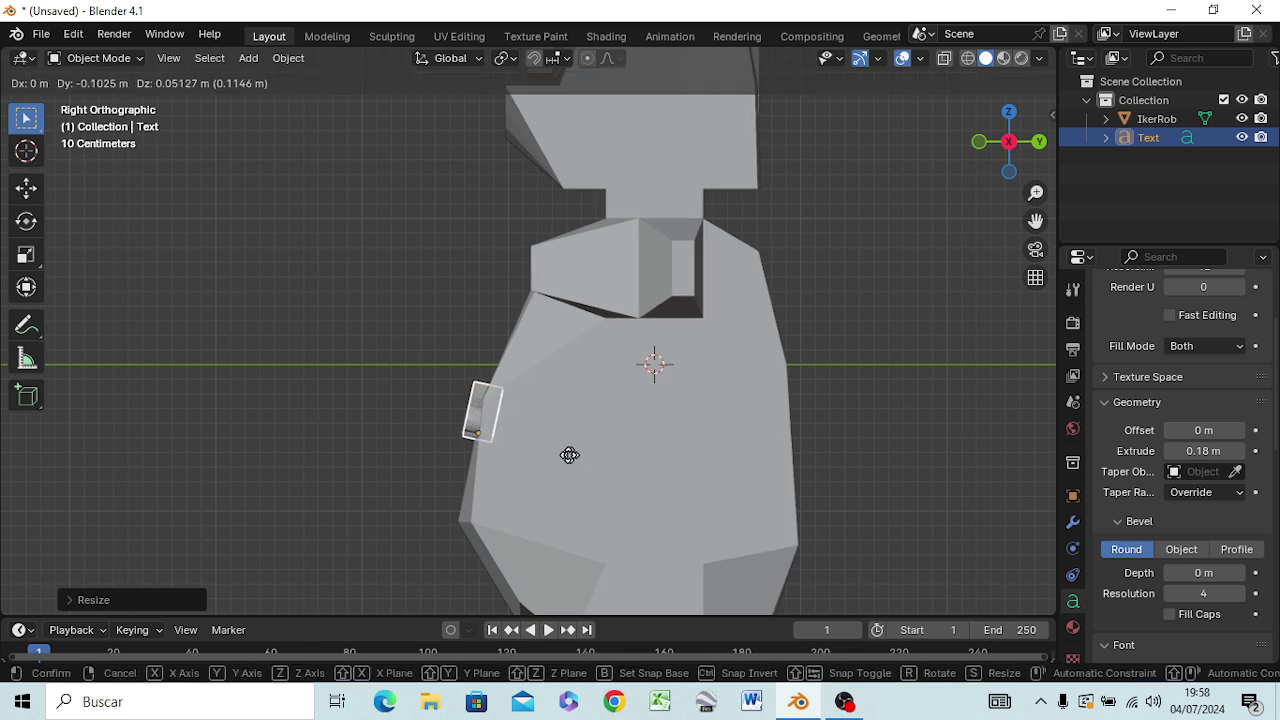
{"action": "left_click", "coordinate": [566, 455]}
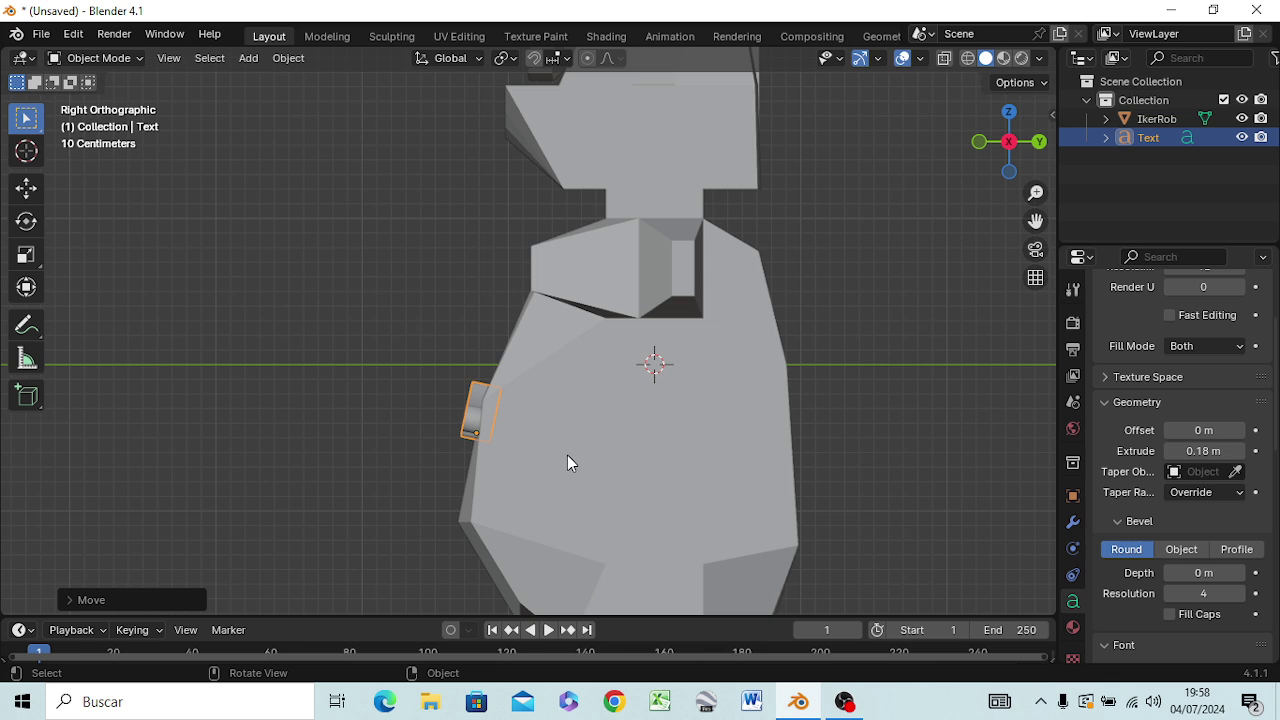
- Rotate the text upright and raise it on the chest front, checking from the front view
{"action": "key", "text": "r"}
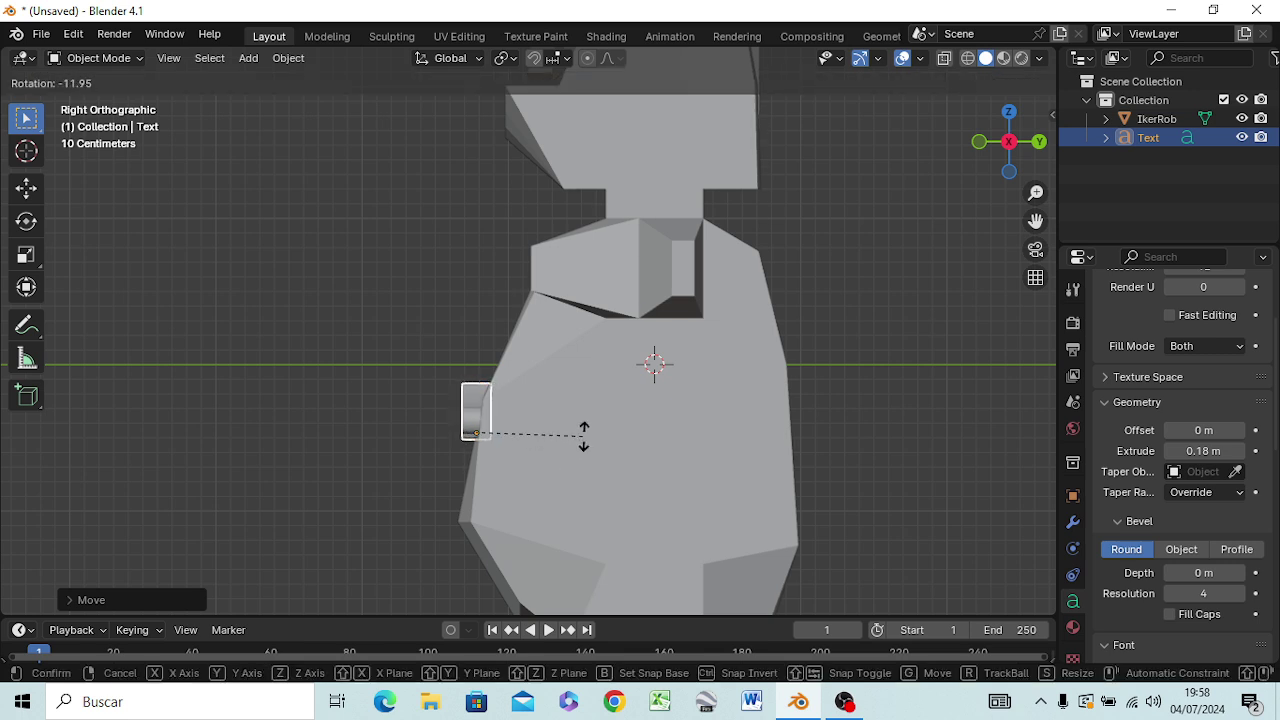
{"action": "left_click", "coordinate": [585, 444]}
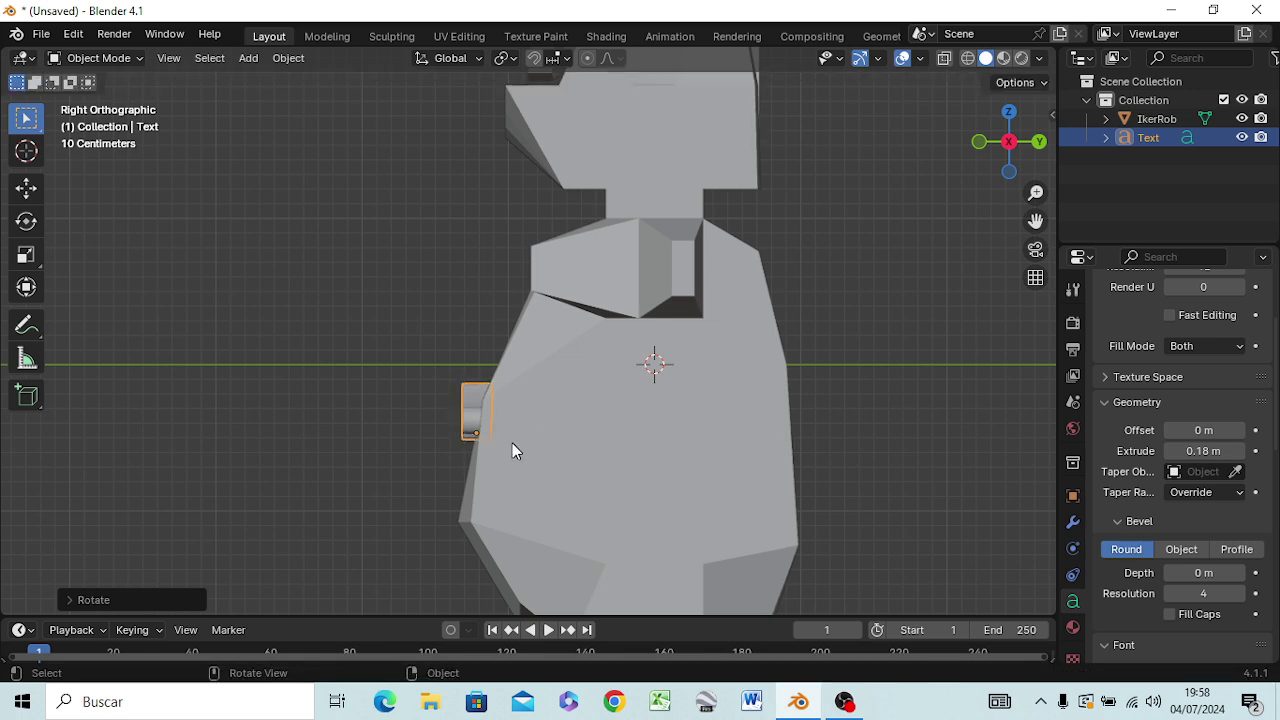
{"action": "key", "text": "g"}
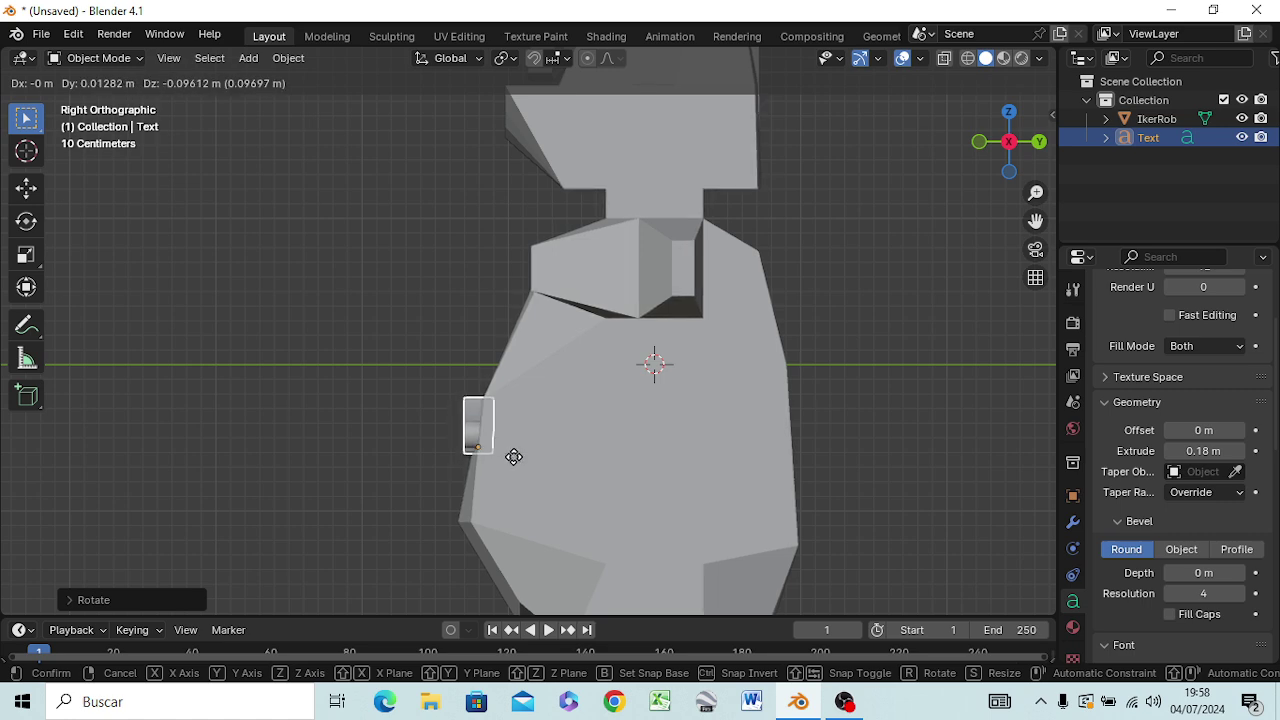
{"action": "left_click", "coordinate": [513, 456]}
{"action": "mouse_move", "coordinate": [497, 497]}
{"action": "middle_mouse_down"}
{"action": "mouse_move", "coordinate": [726, 508]}
{"action": "mouse_move", "coordinate": [700, 538]}
{"action": "mouse_move", "coordinate": [700, 527]}
{"action": "middle_mouse_up"}
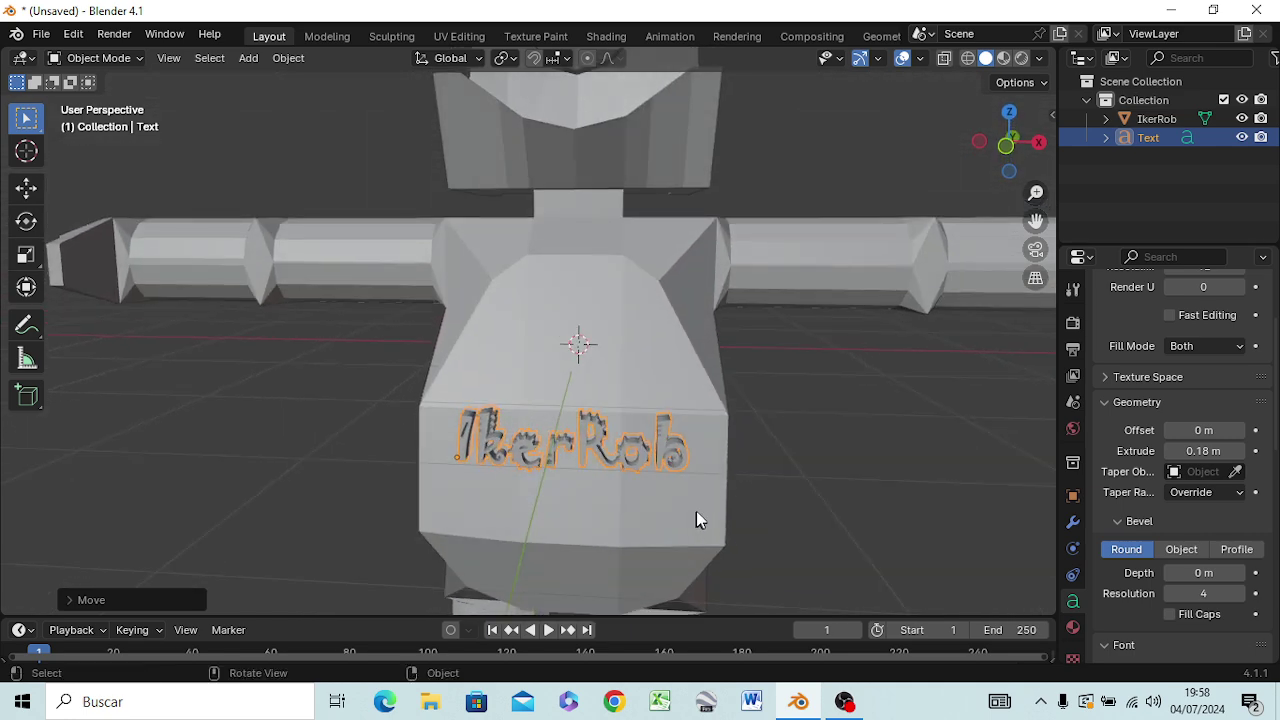
{"action": "key", "text": "KP_1"}
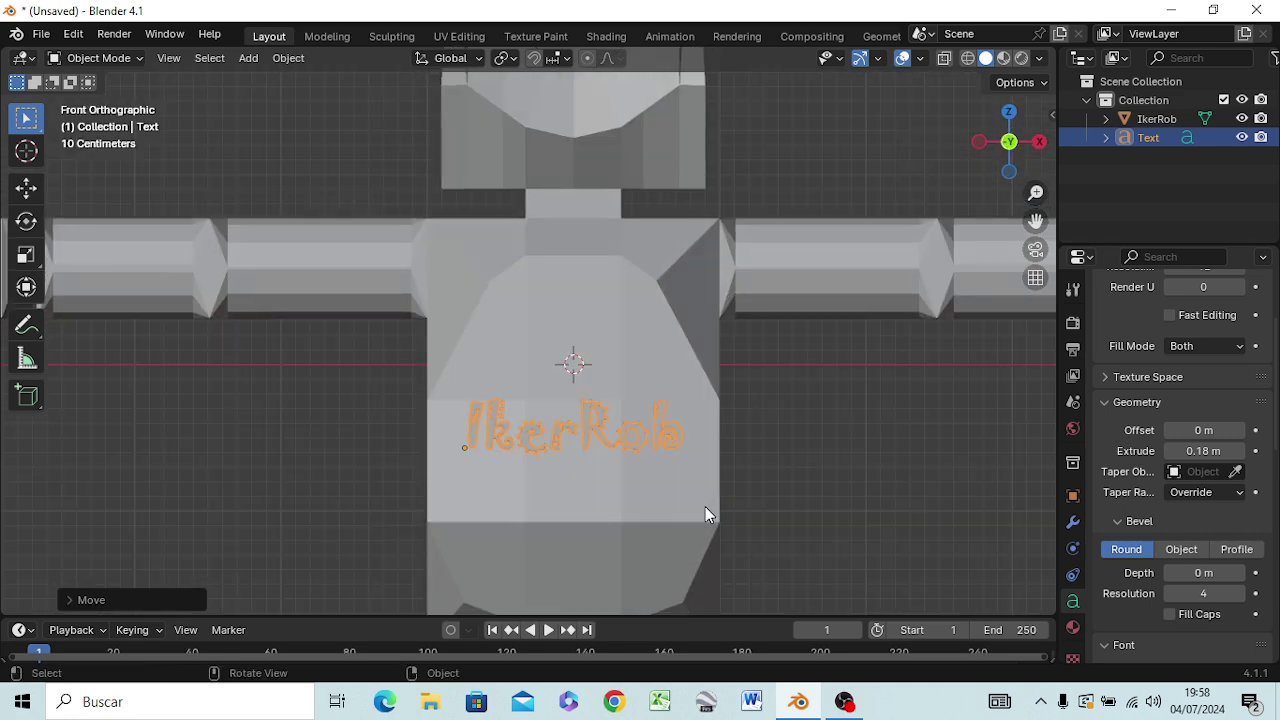
- Scale the text up by about 1.19 and recenter it across the chest
{"action": "key", "text": "s"}
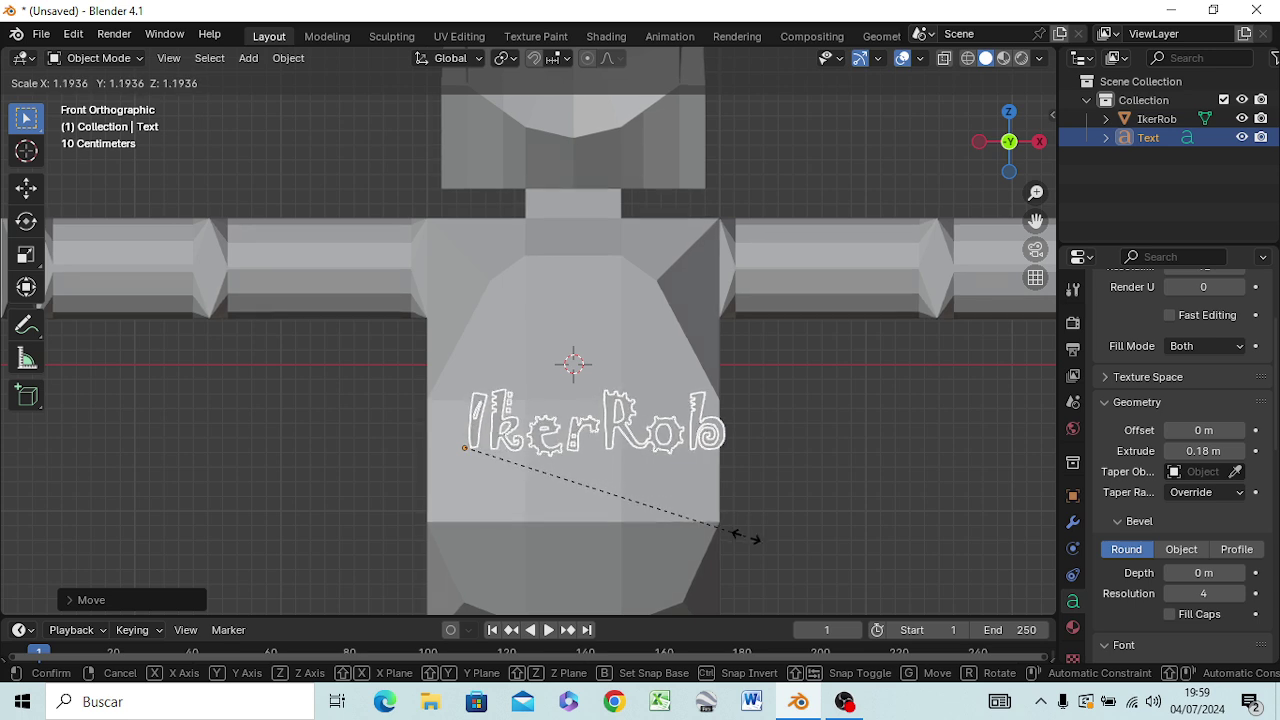
{"action": "left_click", "coordinate": [749, 542]}
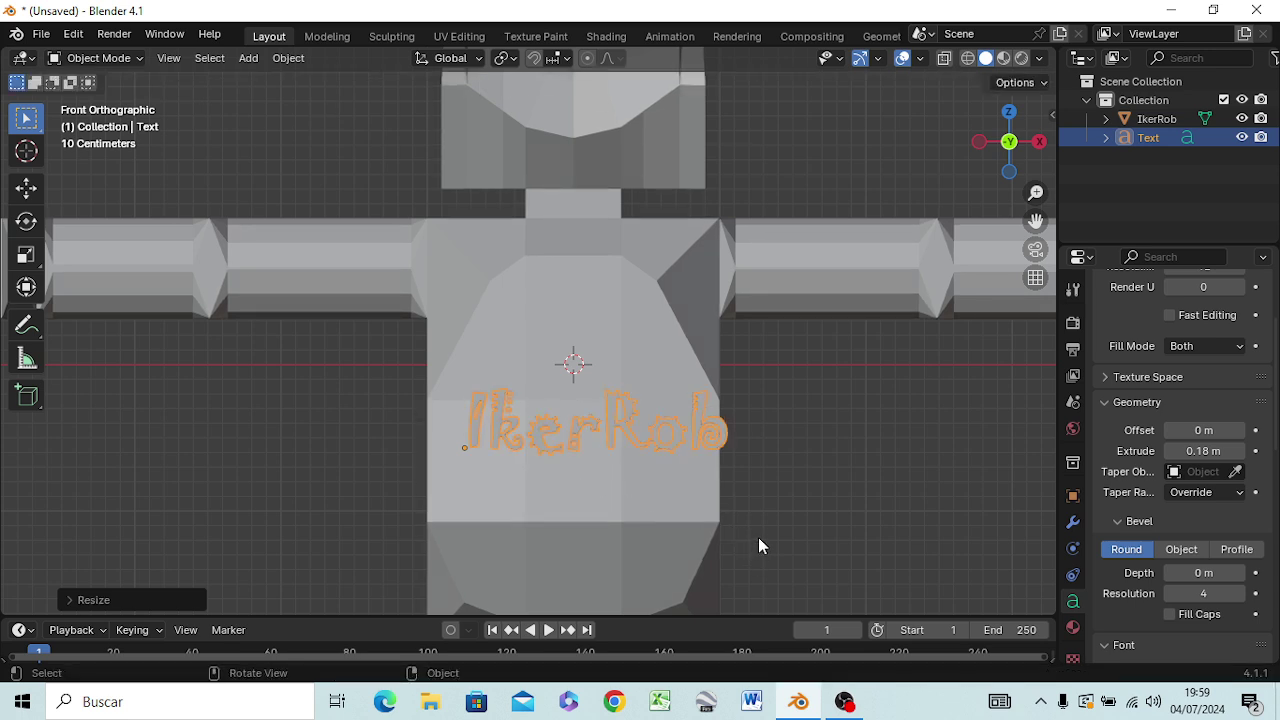
{"action": "key", "text": "g"}
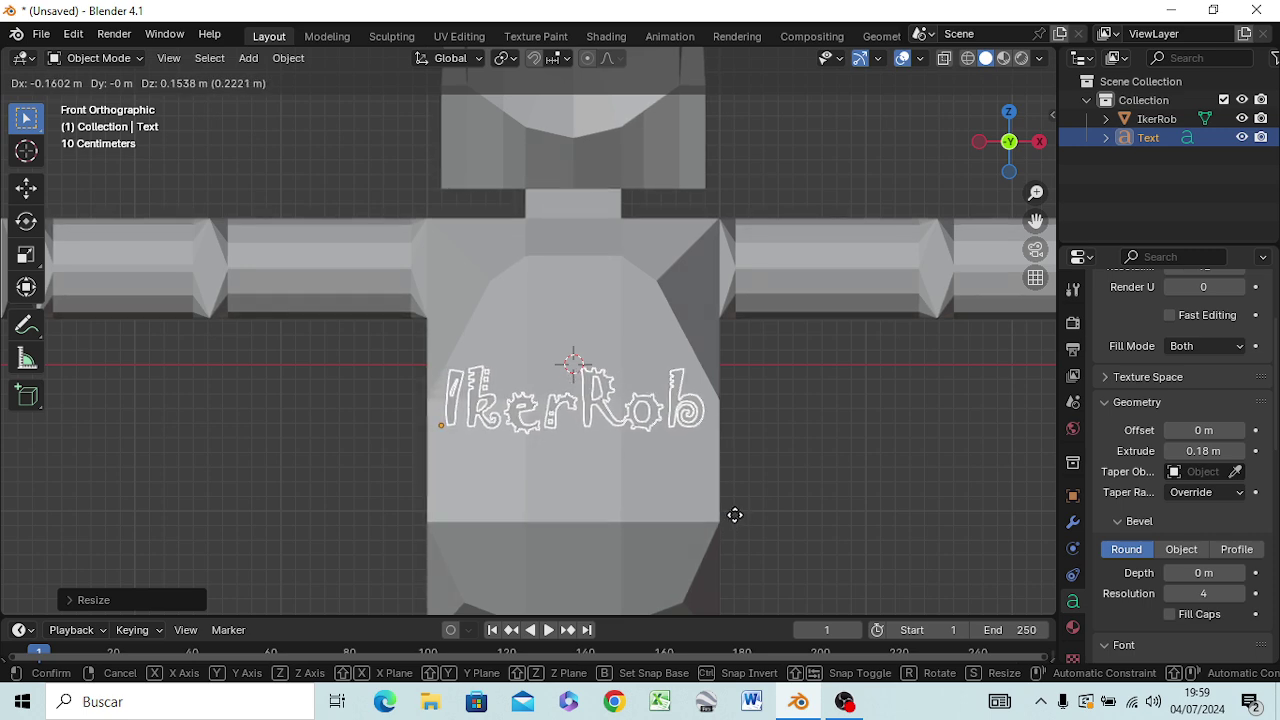
{"action": "left_click", "coordinate": [735, 515]}
{"action": "mouse_move", "coordinate": [743, 526]}
{"action": "middle_mouse_down"}
{"action": "mouse_move", "coordinate": [860, 511]}
{"action": "mouse_move", "coordinate": [690, 520]}
{"action": "mouse_move", "coordinate": [831, 509]}
{"action": "mouse_move", "coordinate": [815, 543]}
{"action": "mouse_move", "coordinate": [843, 491]}
{"action": "mouse_move", "coordinate": [645, 535]}
{"action": "mouse_move", "coordinate": [720, 523]}
{"action": "mouse_move", "coordinate": [660, 478]}
{"action": "mouse_move", "coordinate": [960, 443]}
{"action": "mouse_move", "coordinate": [908, 475]}
{"action": "mouse_move", "coordinate": [871, 466]}
{"action": "mouse_move", "coordinate": [711, 509]}
{"action": "mouse_move", "coordinate": [683, 492]}
{"action": "mouse_move", "coordinate": [743, 514]}
{"action": "mouse_move", "coordinate": [698, 491]}
{"action": "mouse_move", "coordinate": [691, 509]}
{"action": "mouse_move", "coordinate": [642, 523]}
{"action": "mouse_move", "coordinate": [710, 490]}
{"action": "mouse_move", "coordinate": [715, 504]}
{"action": "mouse_move", "coordinate": [702, 498]}
{"action": "mouse_move", "coordinate": [745, 465]}
{"action": "mouse_move", "coordinate": [731, 489]}
{"action": "mouse_move", "coordinate": [697, 497]}
{"action": "middle_mouse_up"}
{"action": "scroll", "coordinate": [720, 523], "scroll_direction": "down", "scroll_amount": 3}
{"action": "scroll", "coordinate": [720, 523], "scroll_direction": "down", "scroll_amount": 4}
{"action": "scroll", "coordinate": [720, 523], "scroll_direction": "down", "scroll_amount": 3}
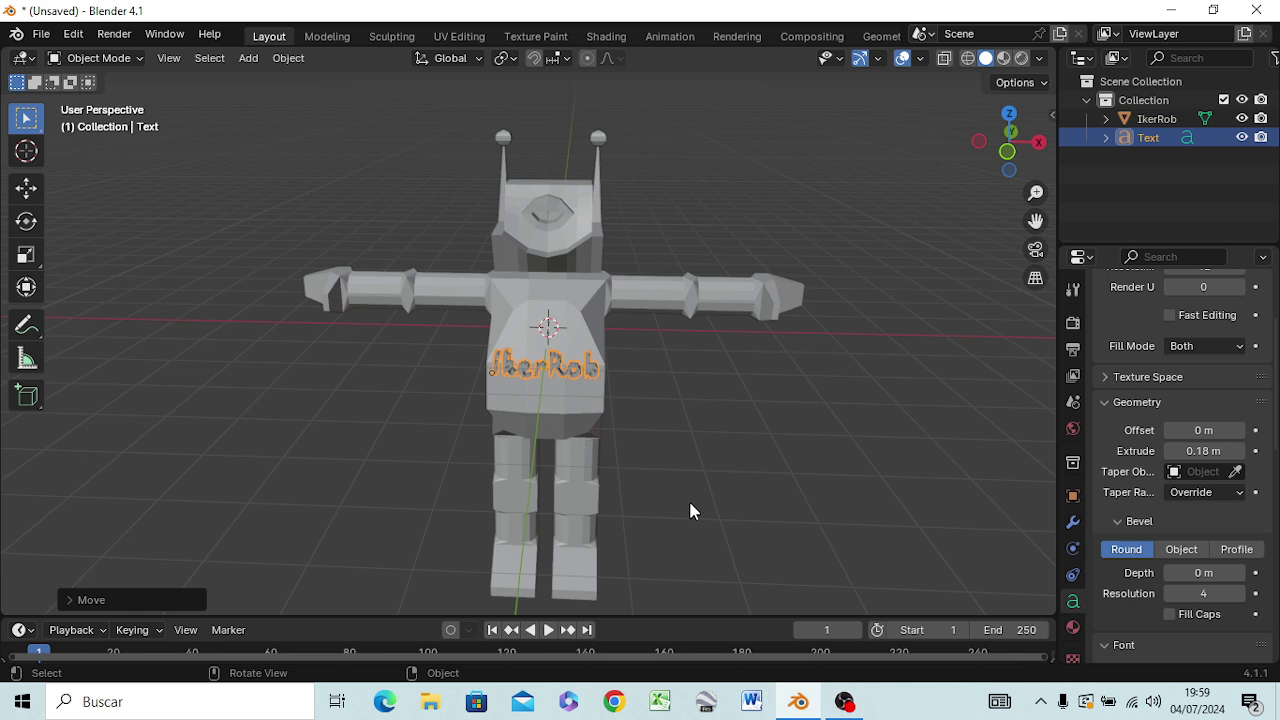
- Select the robot and text and try Join, which fails because the text isn't a mesh
{"action": "left_click", "coordinate": [1160, 119]}
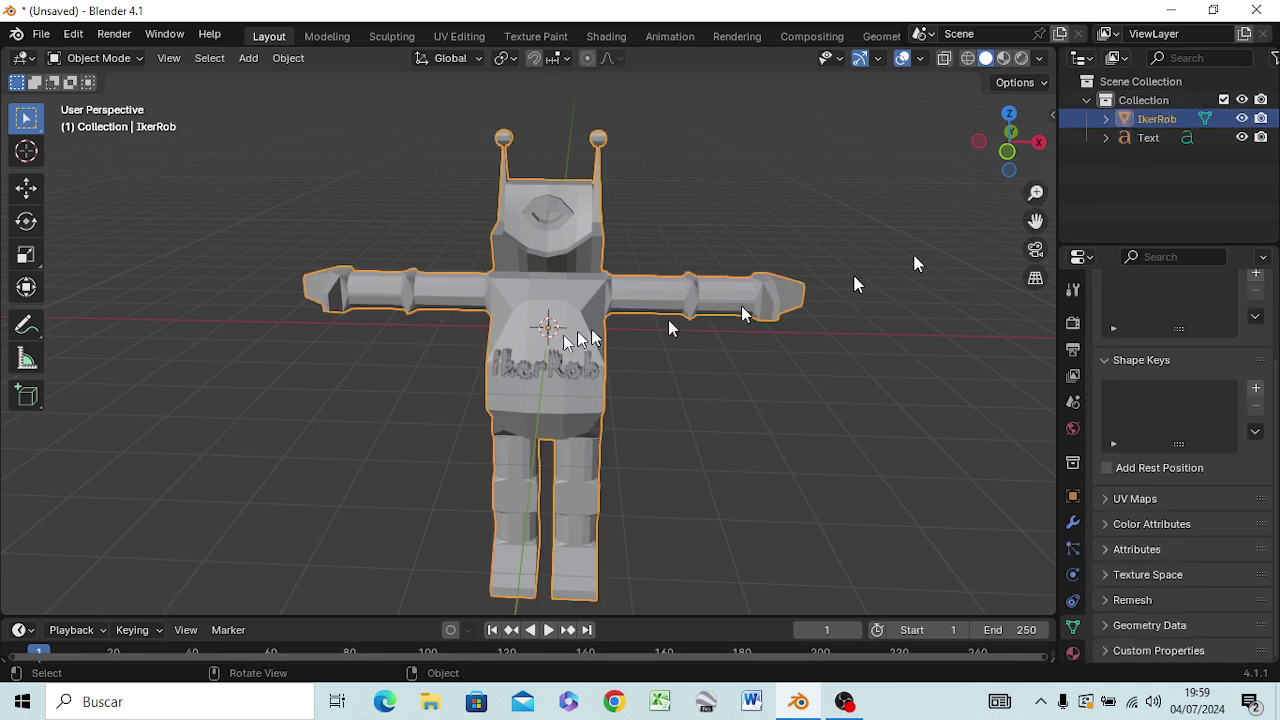
{"action": "key", "text": "Tab"}
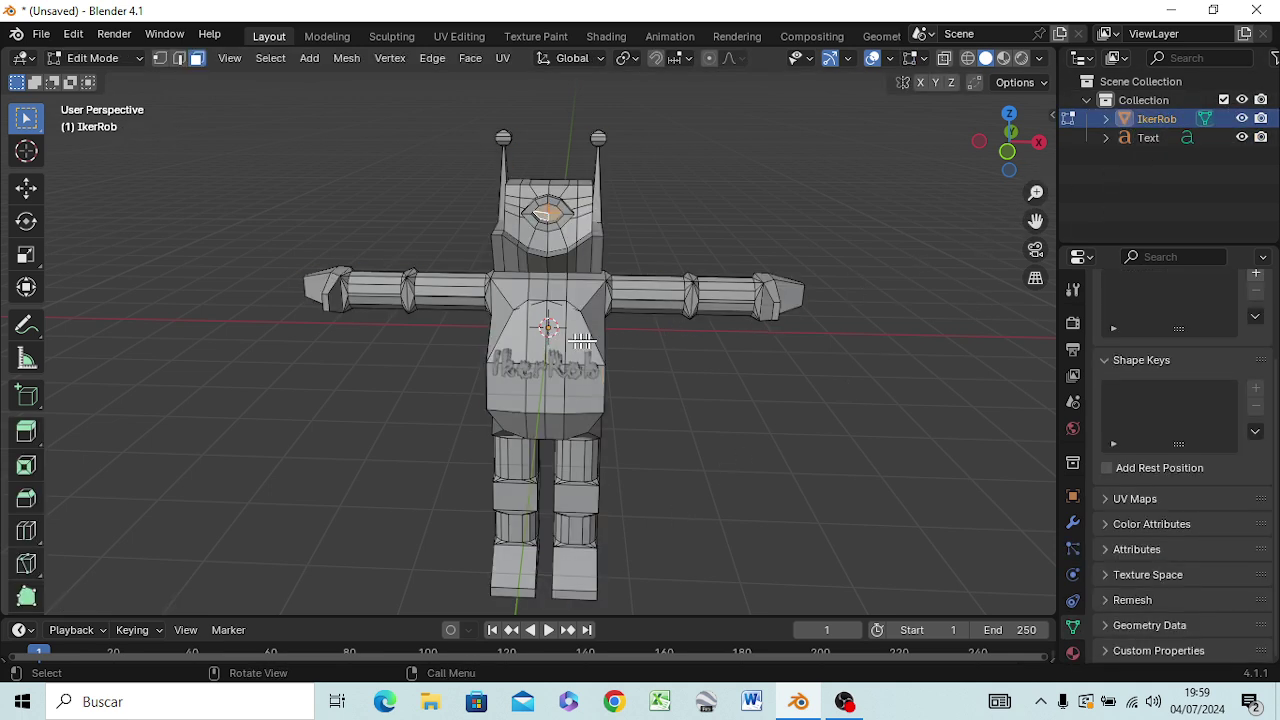
{"action": "key", "text": "Tab"}
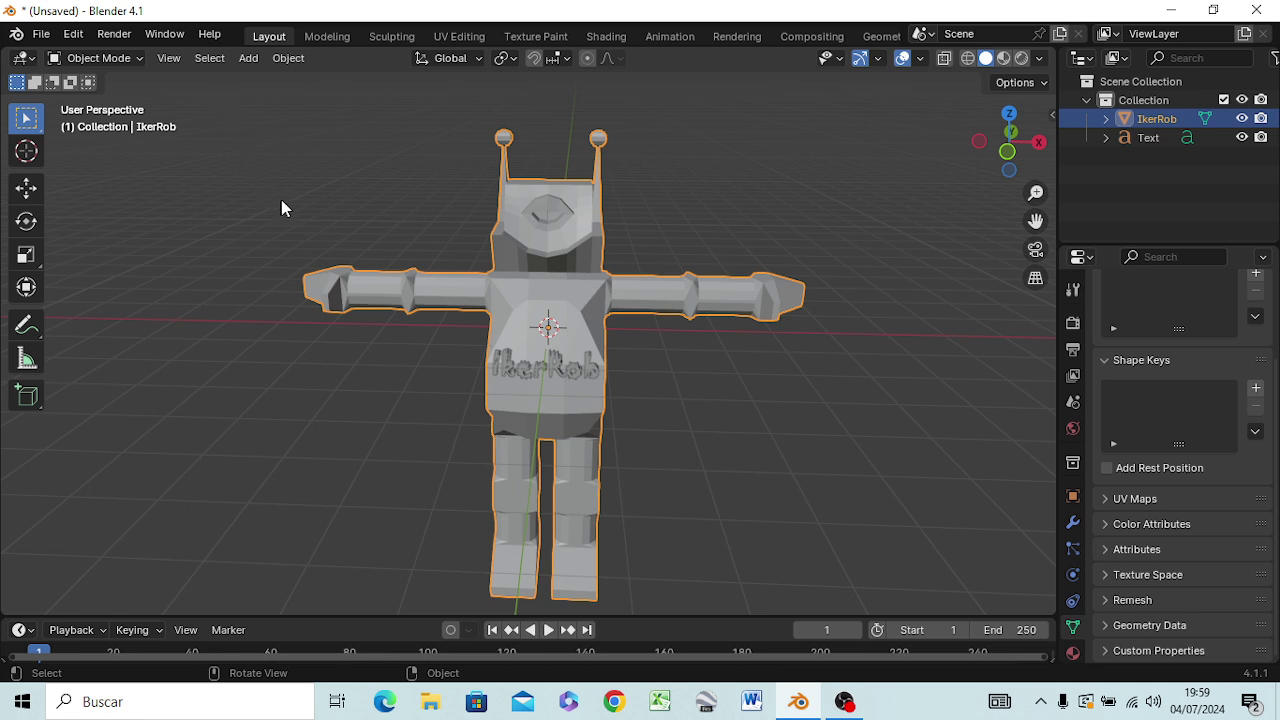
{"action": "key", "text": "a"}
{"action": "right_click", "coordinate": [508, 272]}
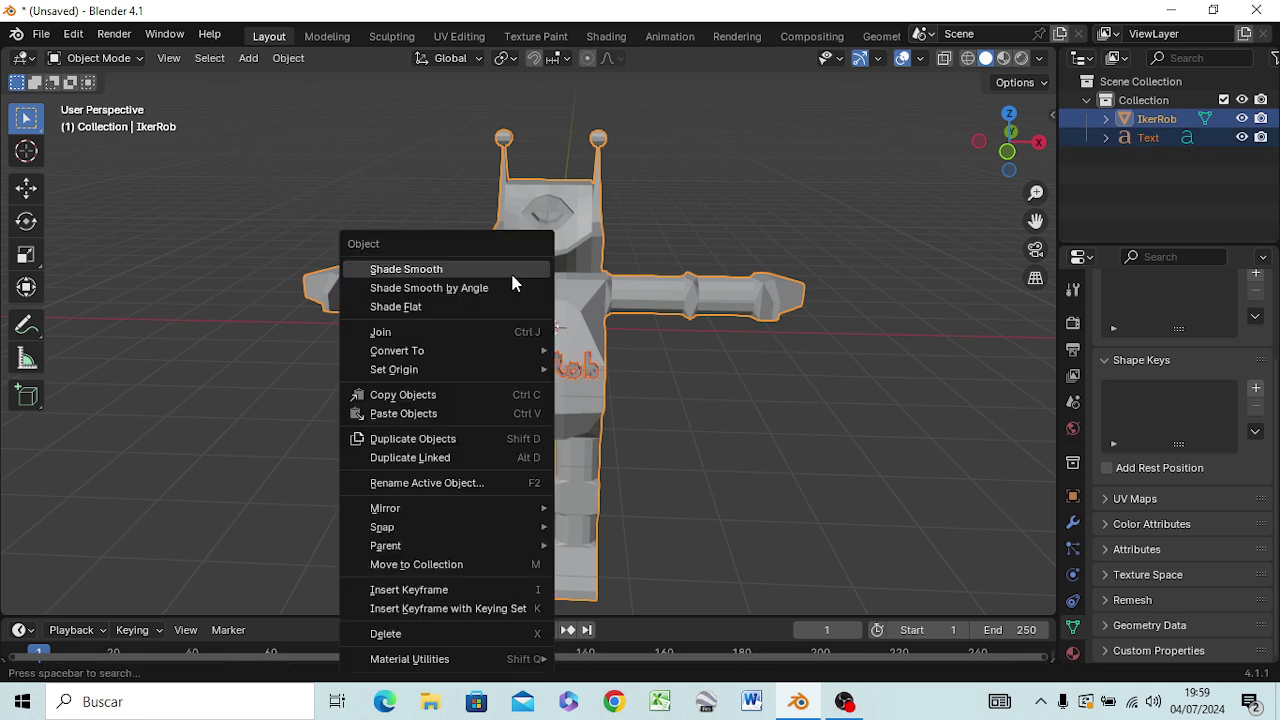
{"action": "left_click", "coordinate": [411, 334]}
- Inspect the robot and select the Text object in the outliner
{"action": "mouse_move", "coordinate": [726, 412]}
{"action": "middle_mouse_down"}
{"action": "mouse_move", "coordinate": [500, 346]}
{"action": "mouse_move", "coordinate": [471, 386]}
{"action": "mouse_move", "coordinate": [686, 371]}
{"action": "mouse_move", "coordinate": [758, 330]}
{"action": "mouse_move", "coordinate": [743, 414]}
{"action": "mouse_move", "coordinate": [777, 380]}
{"action": "mouse_move", "coordinate": [757, 397]}
{"action": "middle_mouse_up"}
{"action": "scroll", "coordinate": [754, 389], "scroll_direction": "down", "scroll_amount": 3}
{"action": "scroll", "coordinate": [756, 385], "scroll_direction": "up", "scroll_amount": 1}
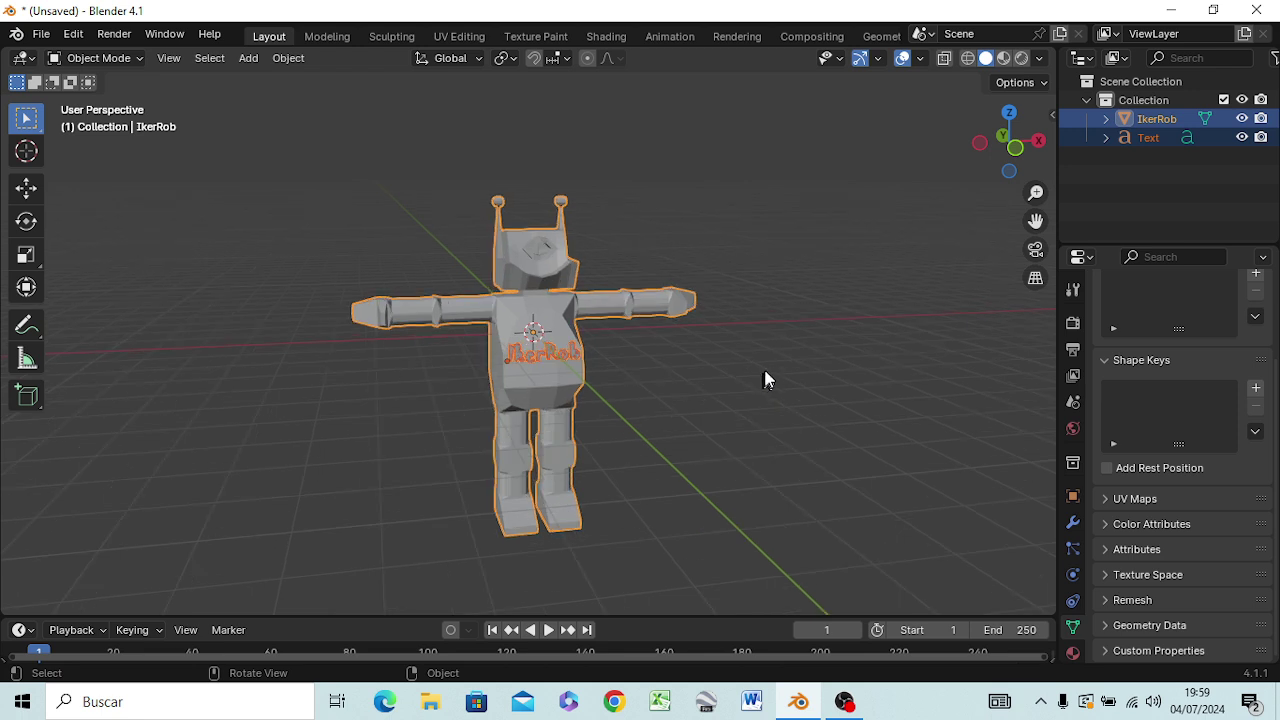
{"action": "right_click", "coordinate": [1145, 137]}
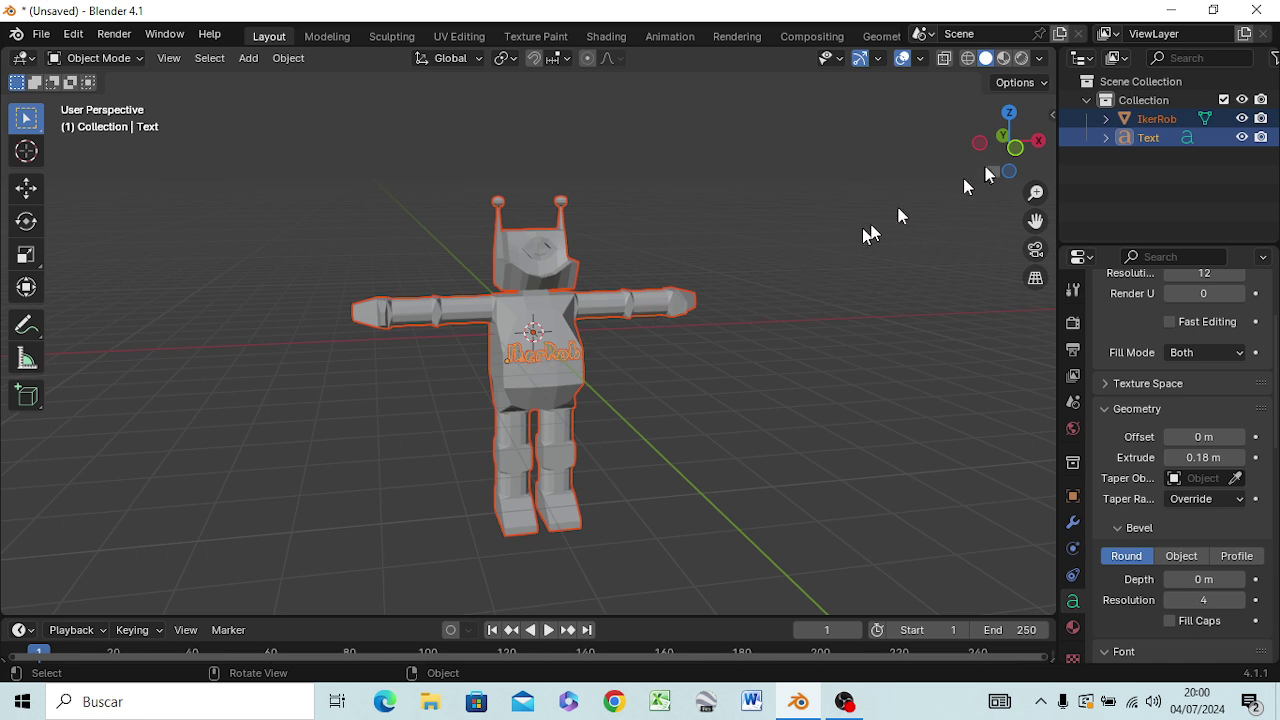
- Select the IkerRob text object and copy it from the outliner
{"action": "right_click", "coordinate": [1159, 137]}
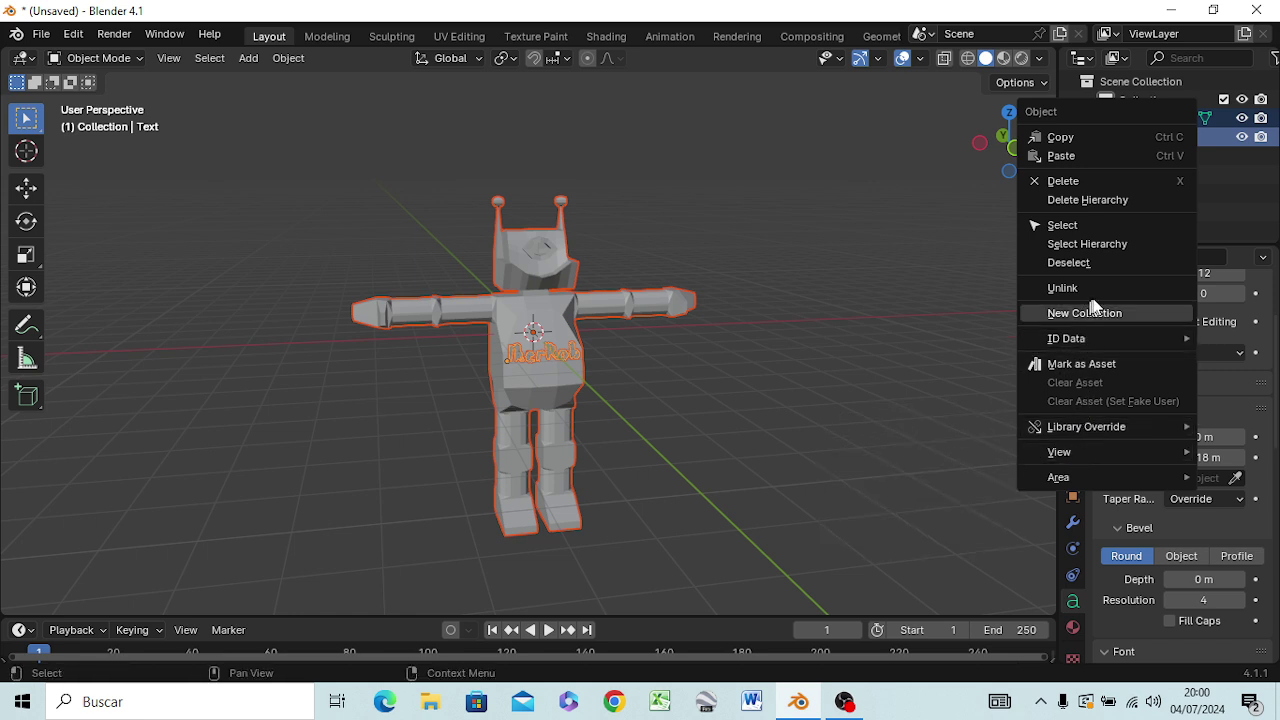
{"action": "left_click", "coordinate": [641, 358]}
{"action": "left_click", "coordinate": [572, 360]}
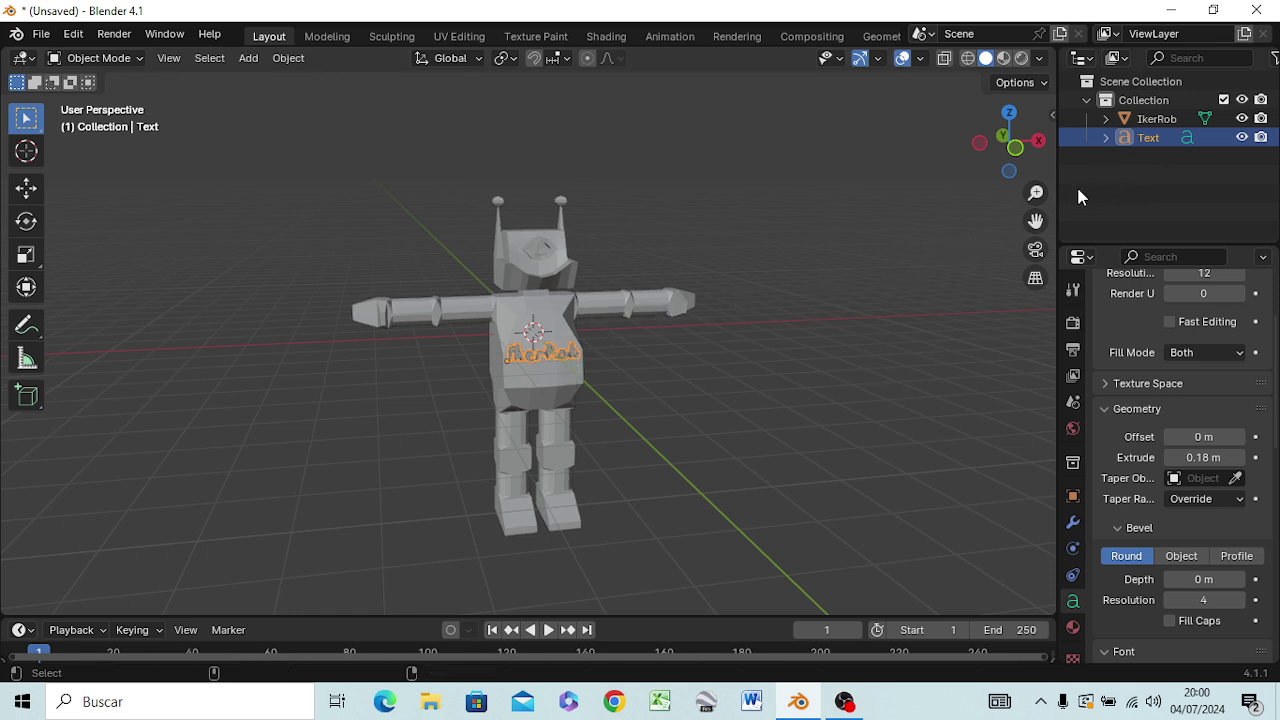
{"action": "right_click", "coordinate": [1143, 136]}
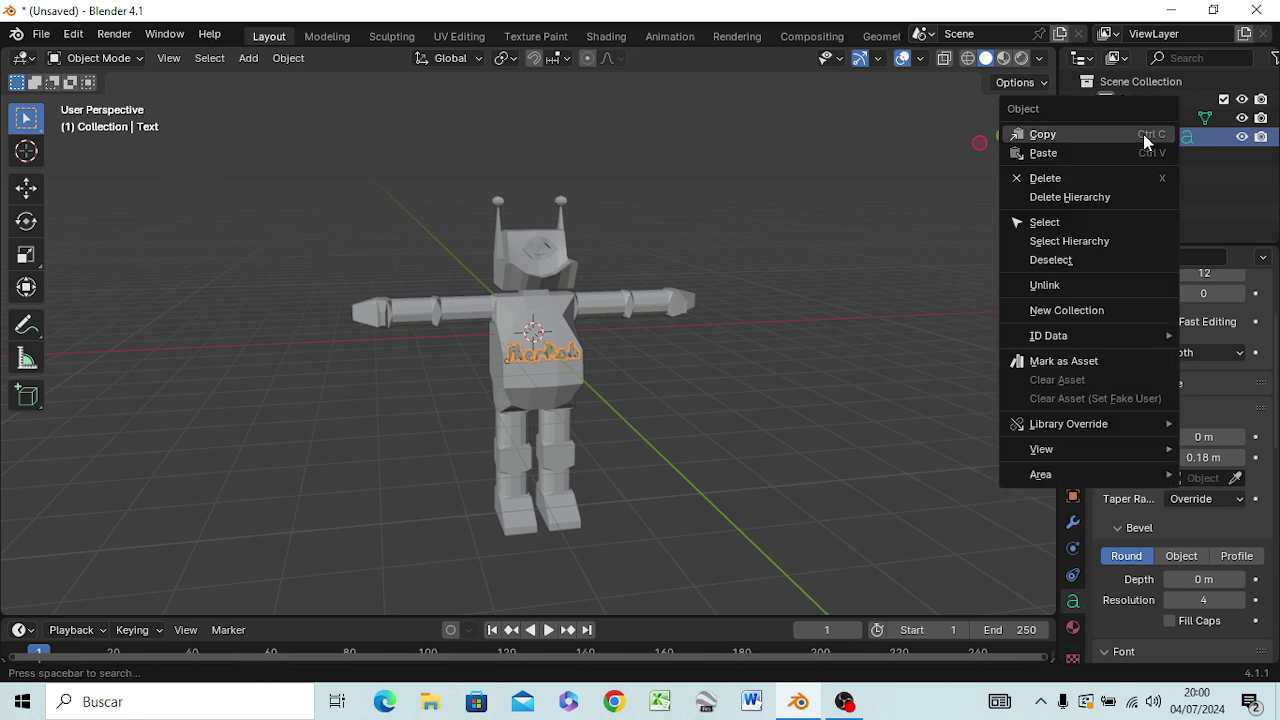
{"action": "left_click", "coordinate": [1078, 137]}
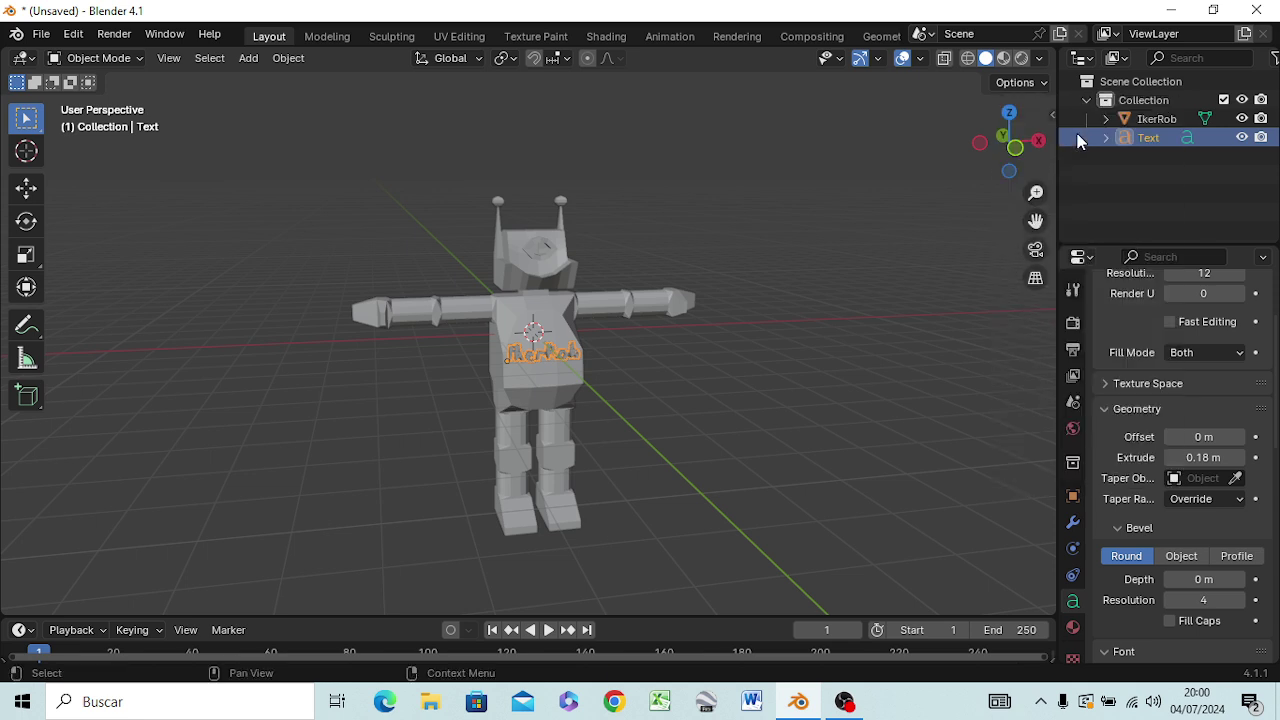
- Parent the Text object under IkerRob in the outliner and return to Object Mode
{"action": "left_click", "coordinate": [1149, 121]}
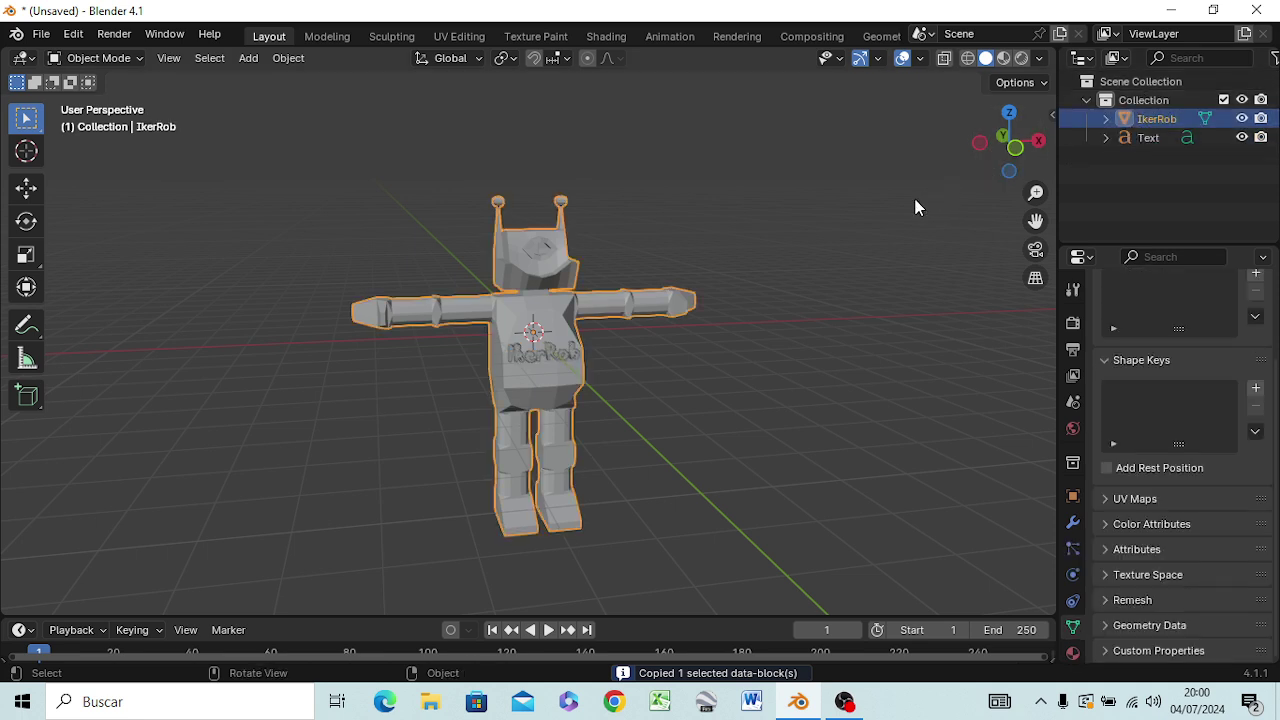
{"action": "key", "text": "Tab"}
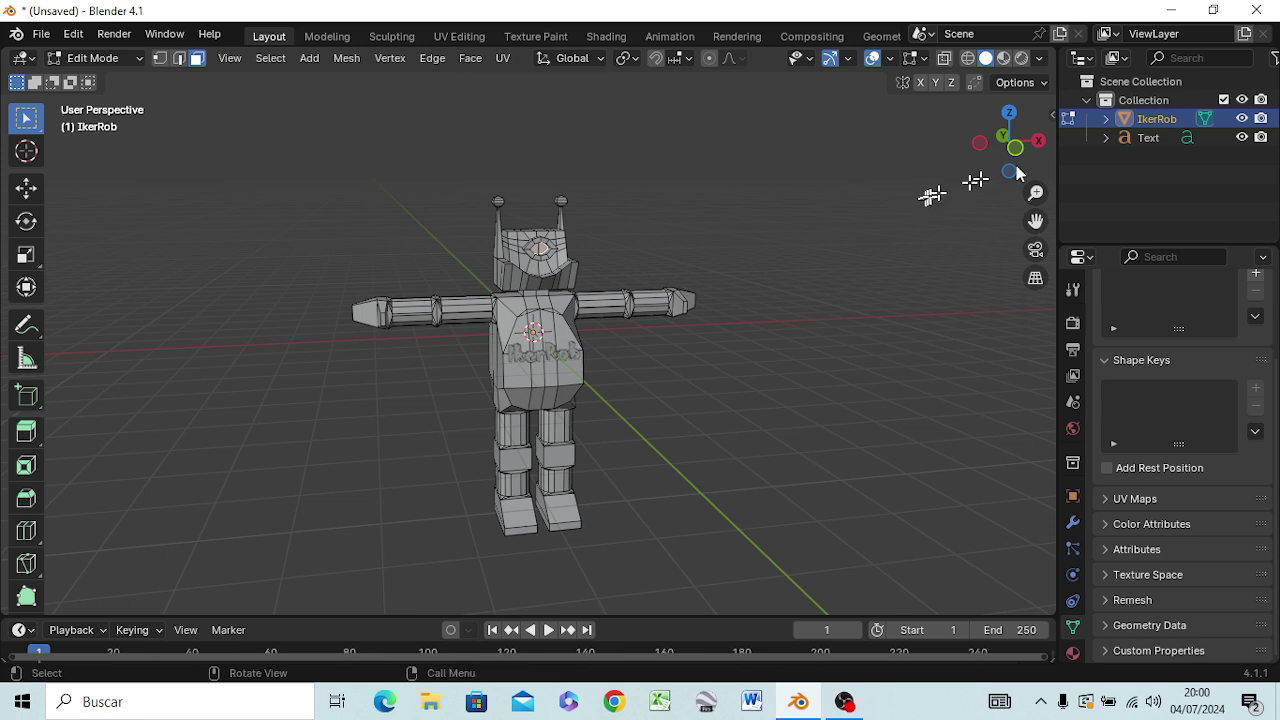
{"action": "left_click", "coordinate": [1106, 118]}
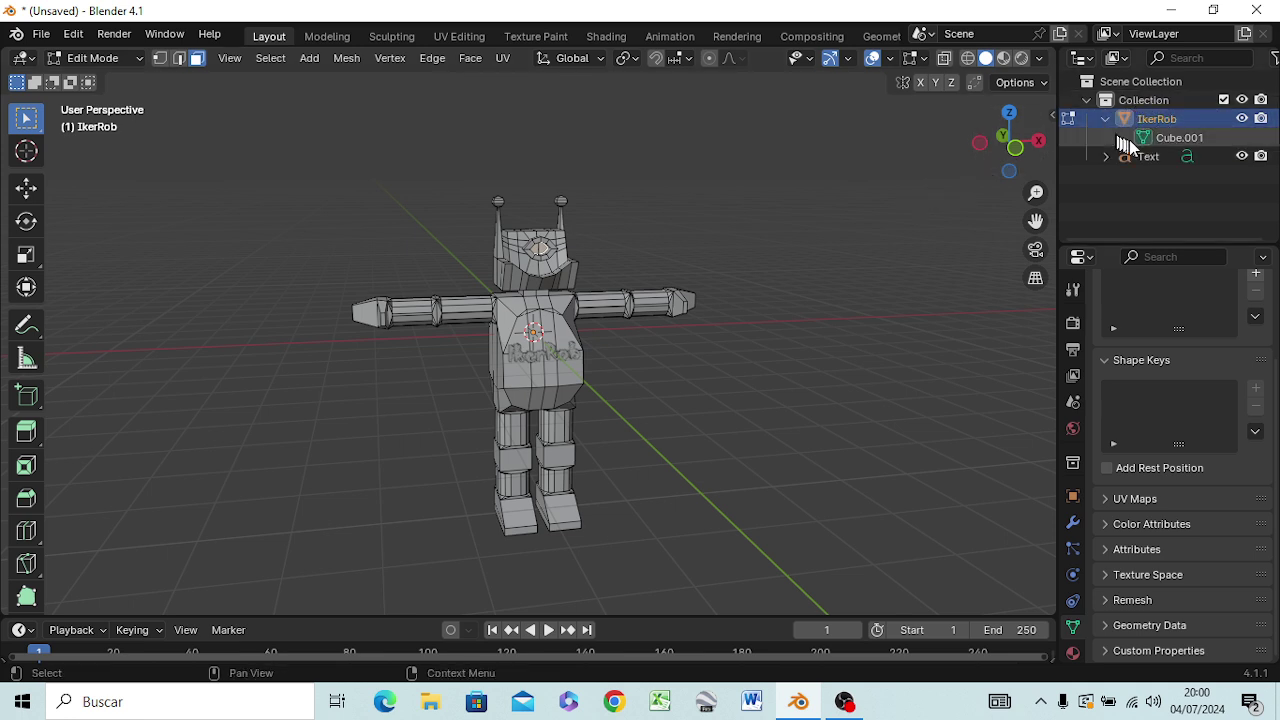
{"action": "left_click_drag", "start_coordinate": [1148, 158], "coordinate": [1146, 123]}
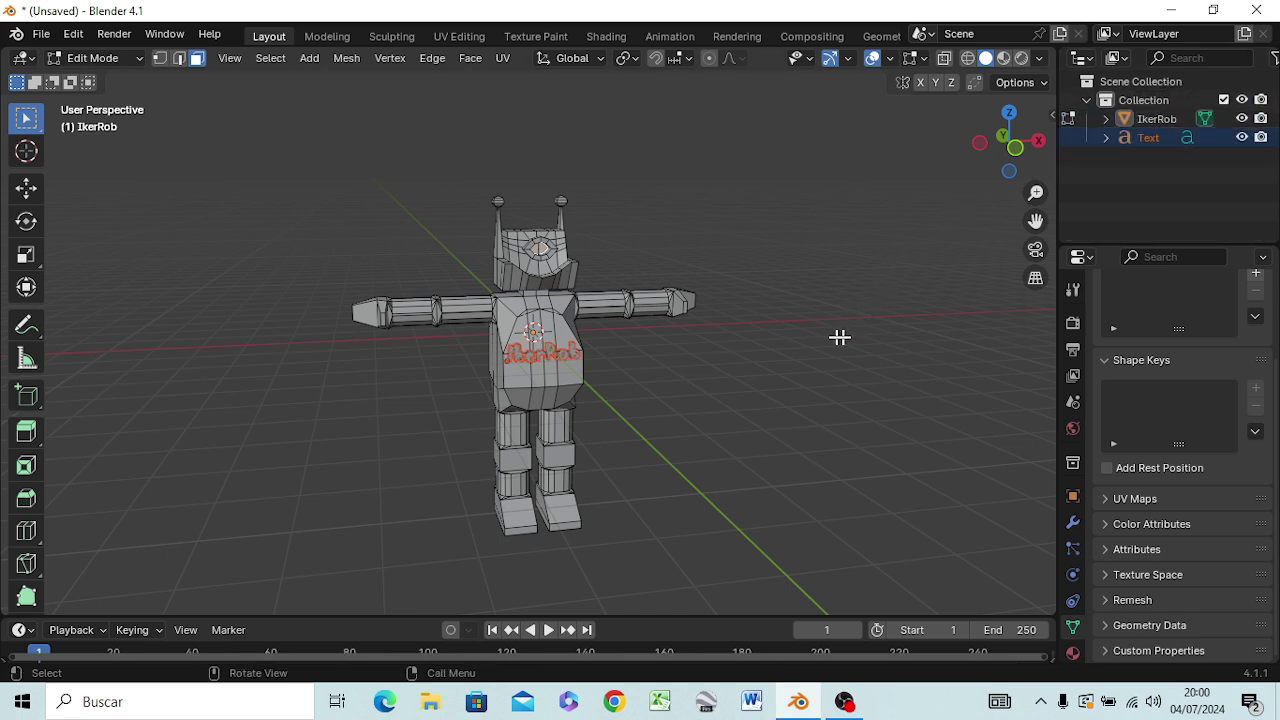
{"action": "scroll", "coordinate": [714, 392], "scroll_direction": "down", "scroll_amount": 1}
{"action": "scroll", "coordinate": [714, 388], "scroll_direction": "up", "scroll_amount": 1}
{"action": "scroll", "coordinate": [714, 388], "scroll_direction": "up", "scroll_amount": 1}
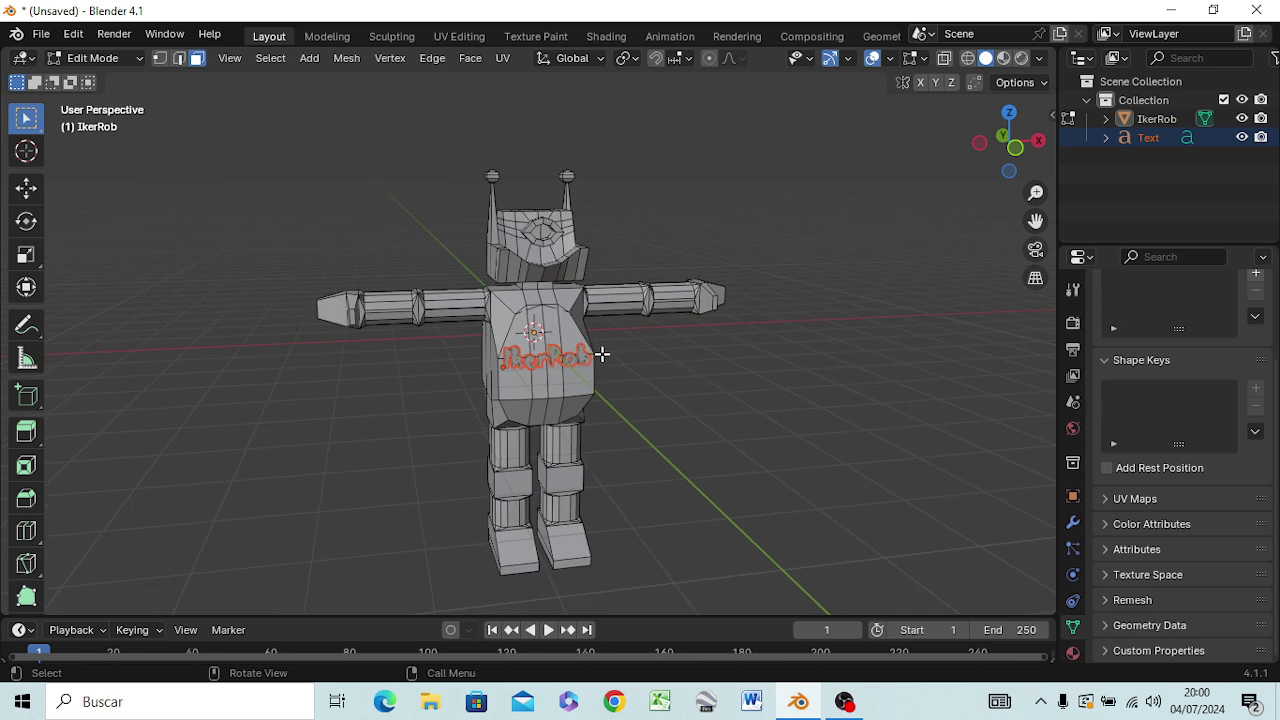
{"action": "key", "text": "Tab"}
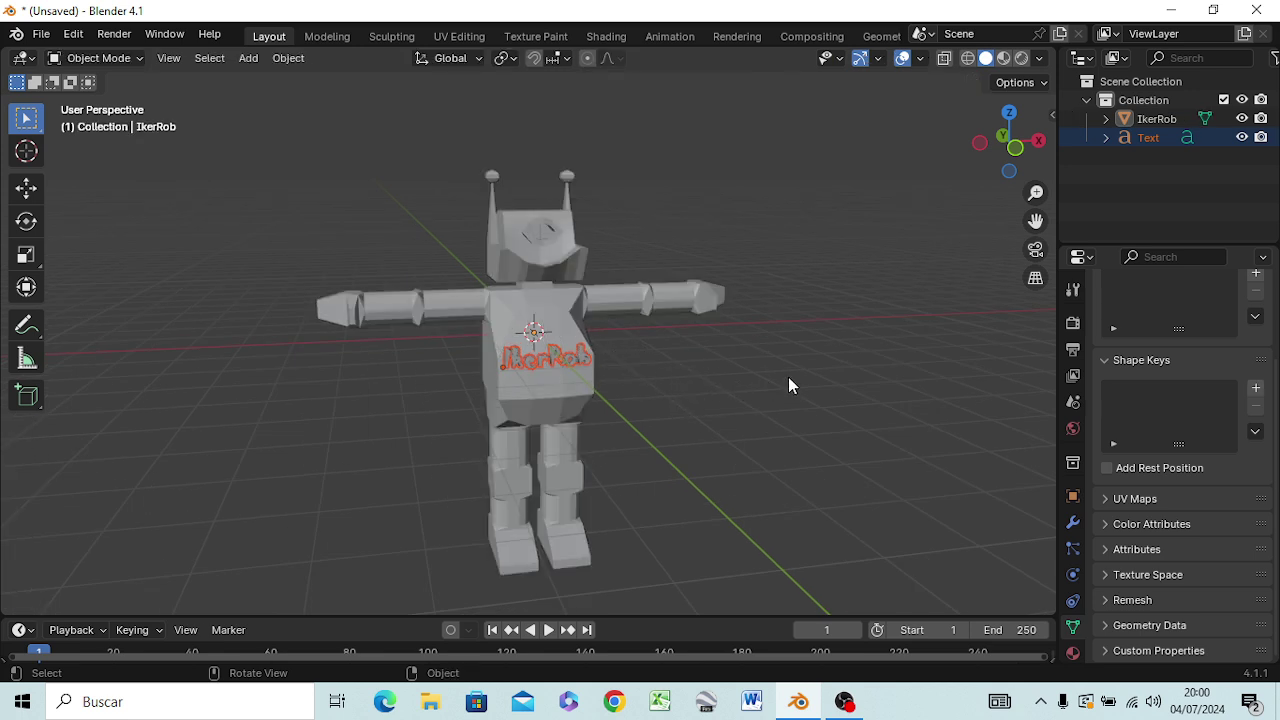
- Deselect the text, orbit to view the robot sideways, and open the File menu
{"action": "left_click", "coordinate": [666, 380]}
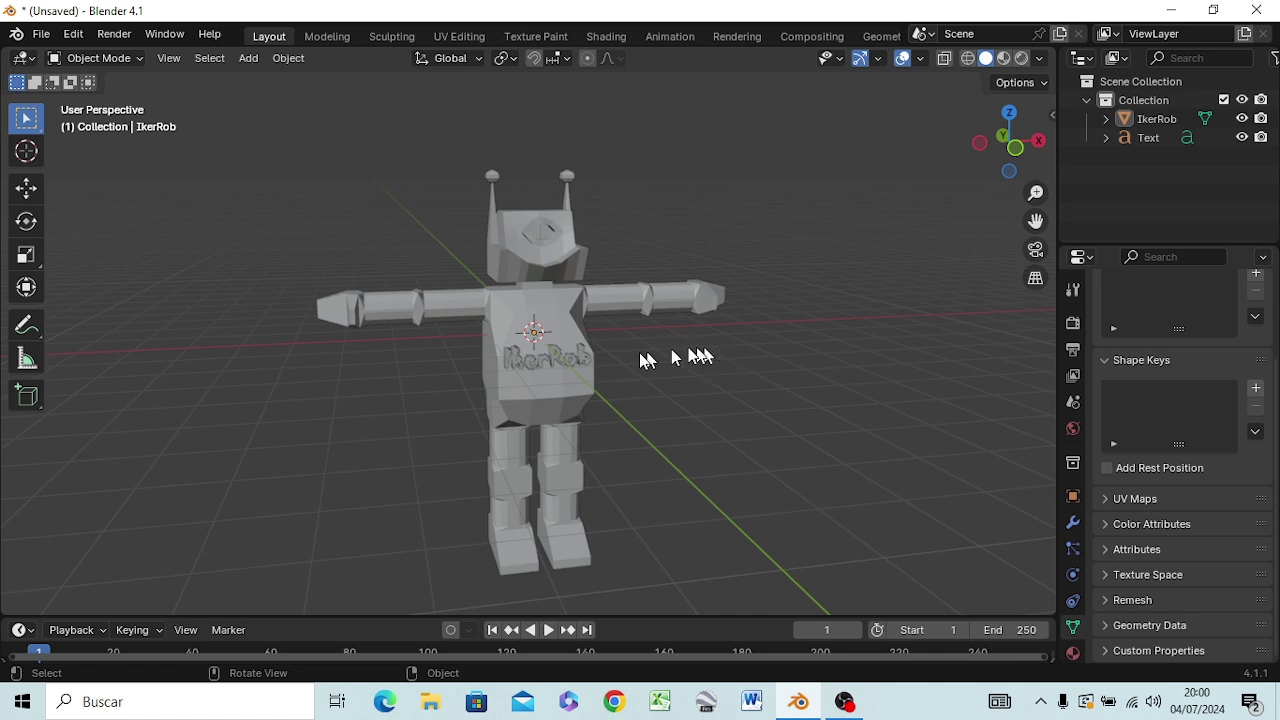
{"action": "mouse_move", "coordinate": [632, 371]}
{"action": "middle_mouse_down"}
{"action": "mouse_move", "coordinate": [437, 440]}
{"action": "mouse_move", "coordinate": [680, 325]}
{"action": "mouse_move", "coordinate": [665, 366]}
{"action": "mouse_move", "coordinate": [775, 539]}
{"action": "mouse_move", "coordinate": [600, 522]}
{"action": "mouse_move", "coordinate": [554, 503]}
{"action": "mouse_move", "coordinate": [617, 477]}
{"action": "mouse_move", "coordinate": [812, 452]}
{"action": "mouse_move", "coordinate": [791, 494]}
{"action": "middle_mouse_up"}
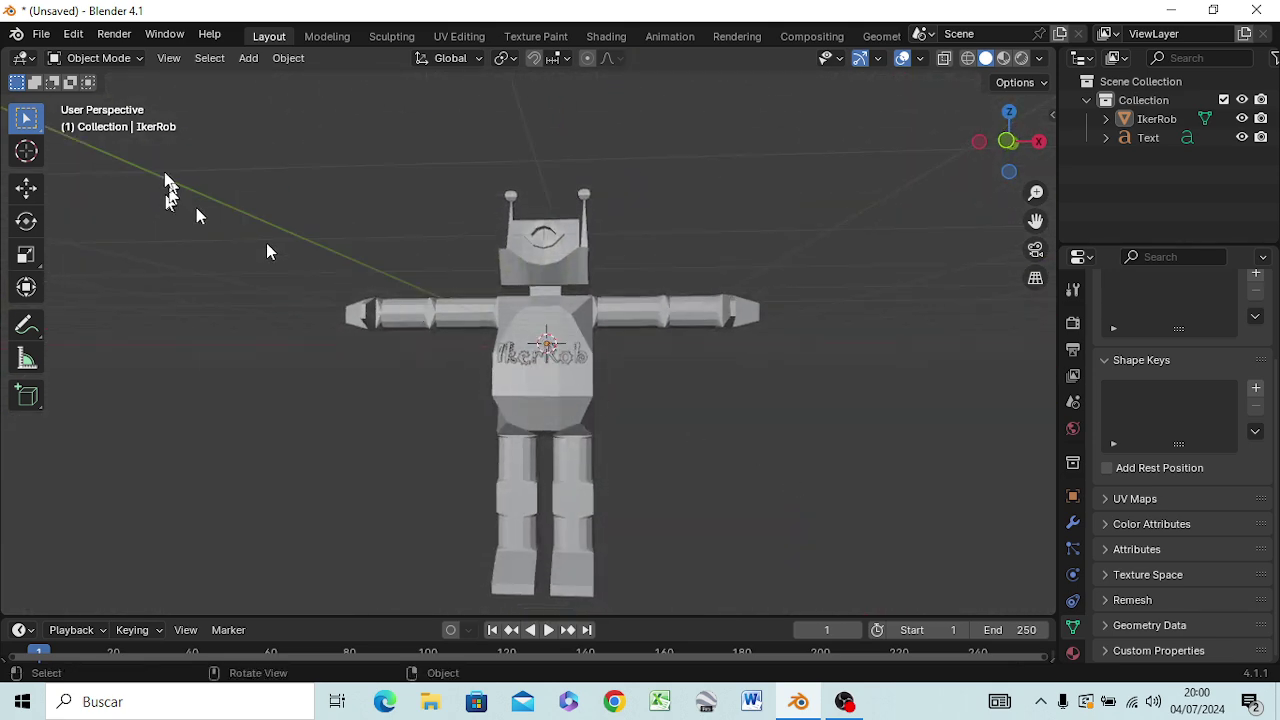
{"action": "left_click", "coordinate": [38, 35]}
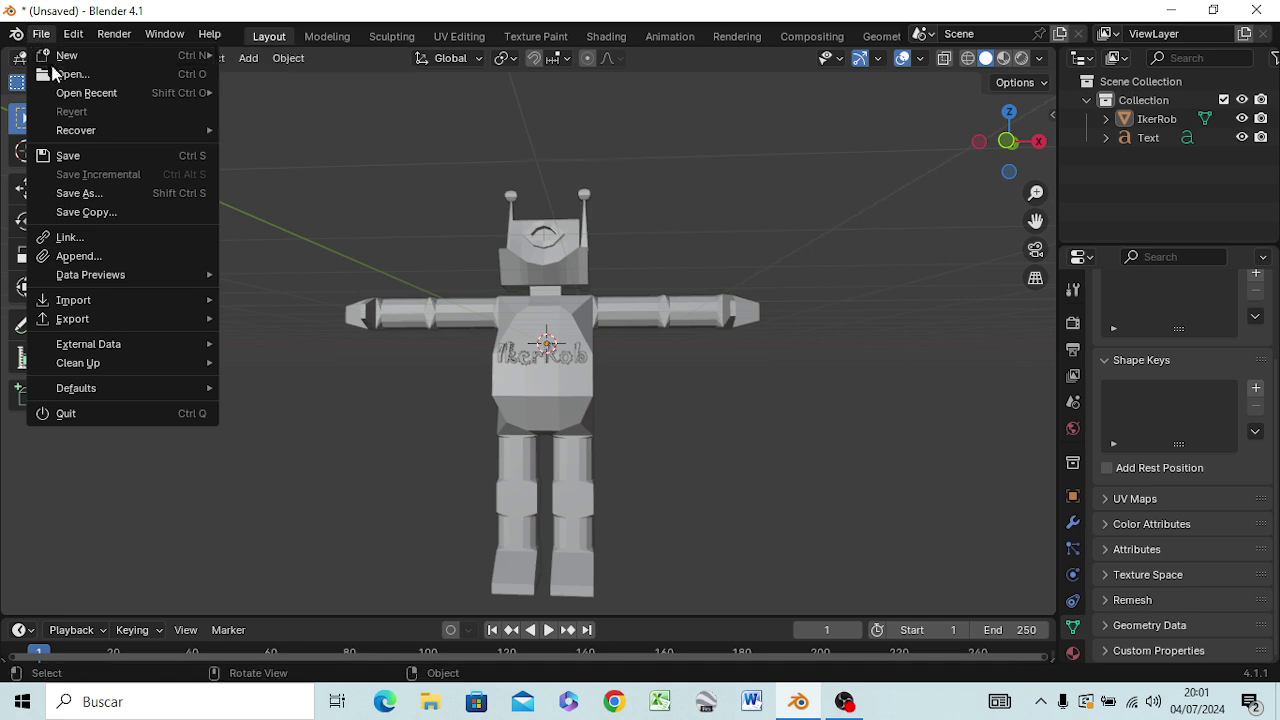
- Save the scene as IkerRob.blend in the Documents folder
{"action": "left_click", "coordinate": [76, 157]}
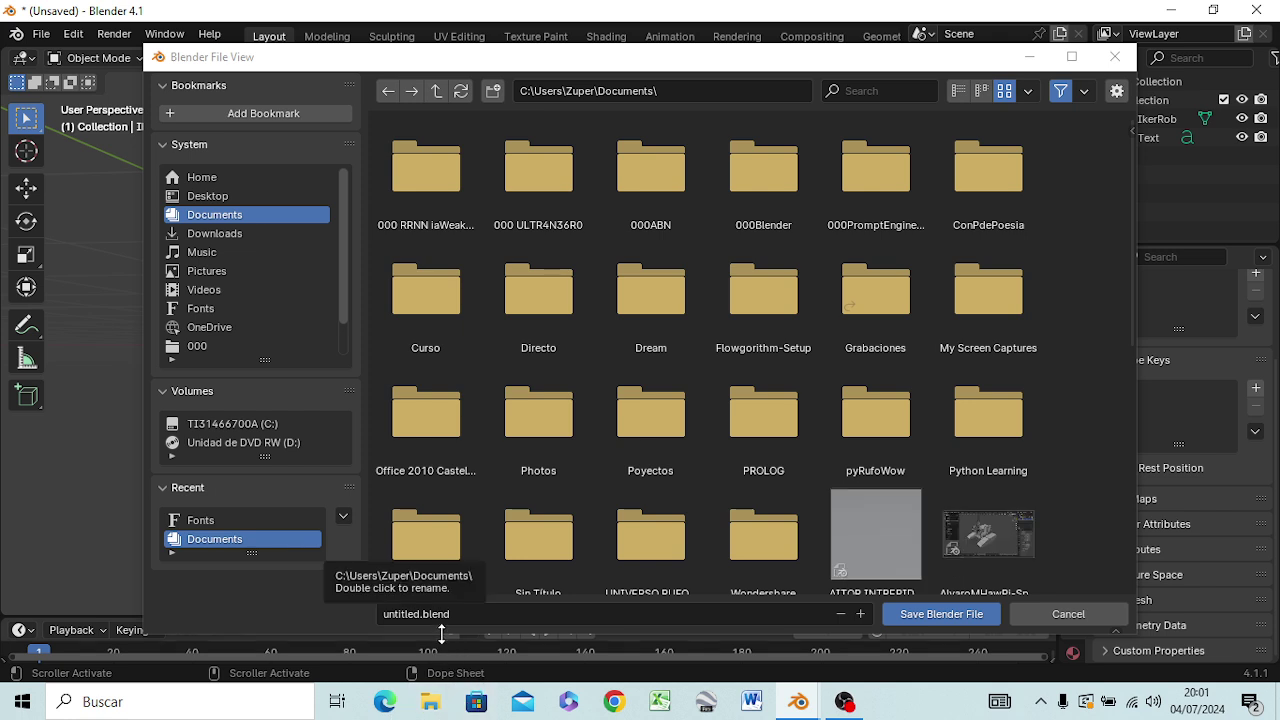
{"action": "left_click", "coordinate": [452, 616]}
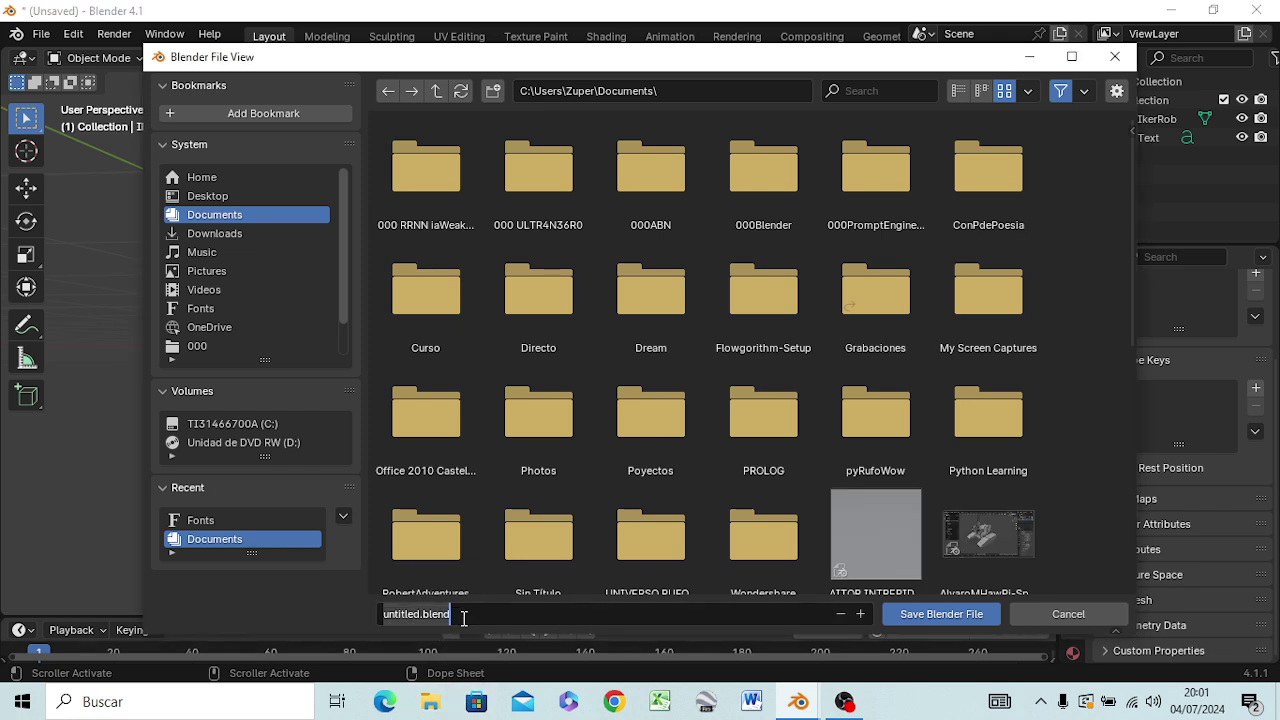
{"action": "type", "text": "IkerRog"}
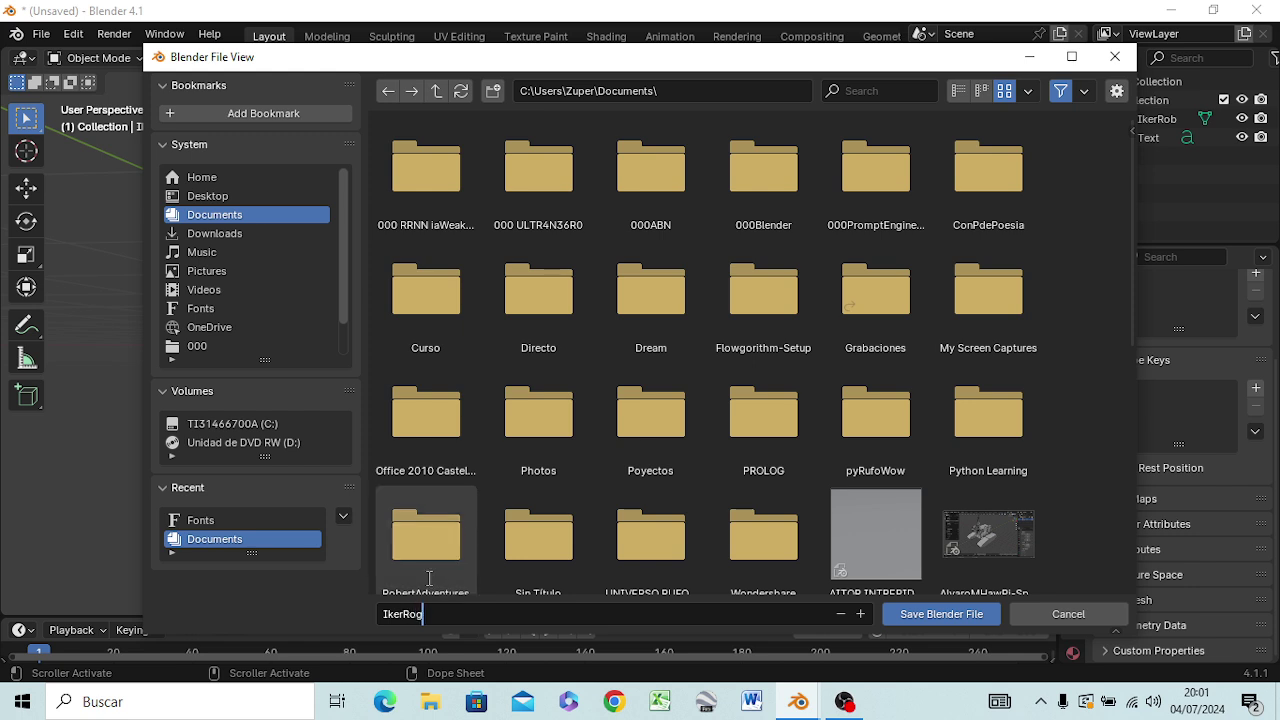
{"action": "key", "text": "BackSpace"}
{"action": "type", "text": "b"}
{"action": "left_click", "coordinate": [942, 616]}
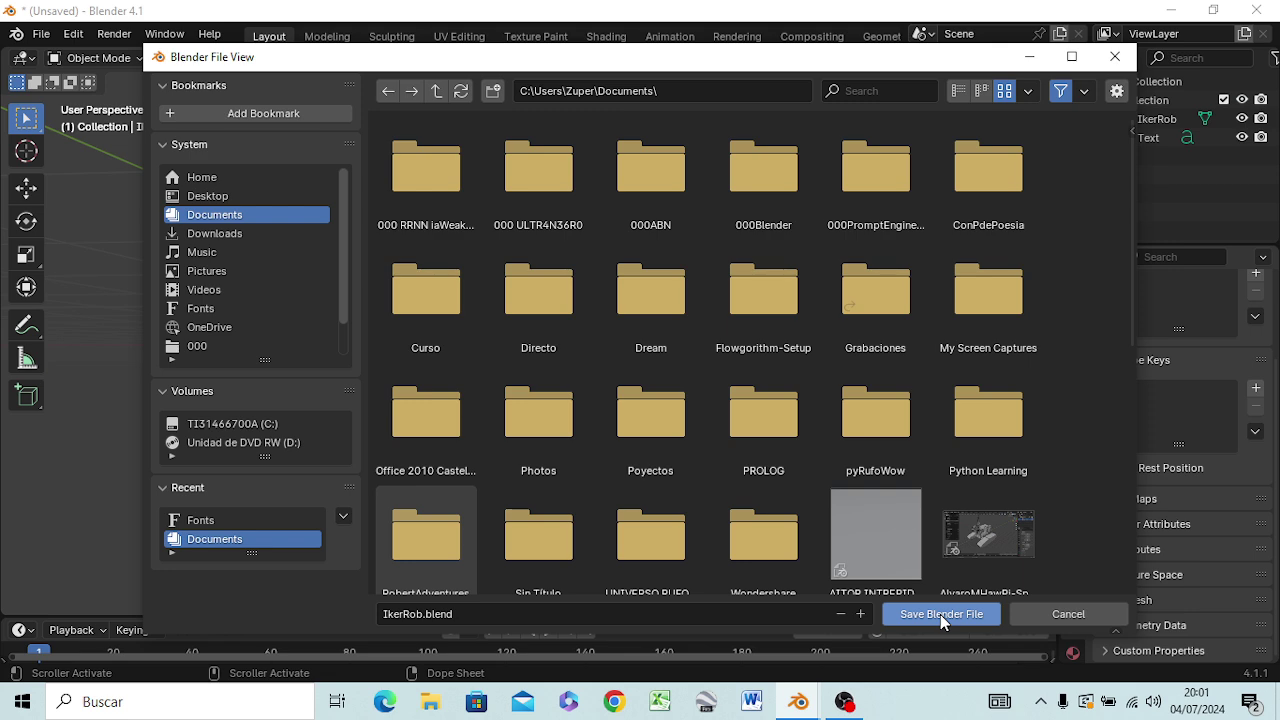
{"action": "left_click", "coordinate": [940, 614]}
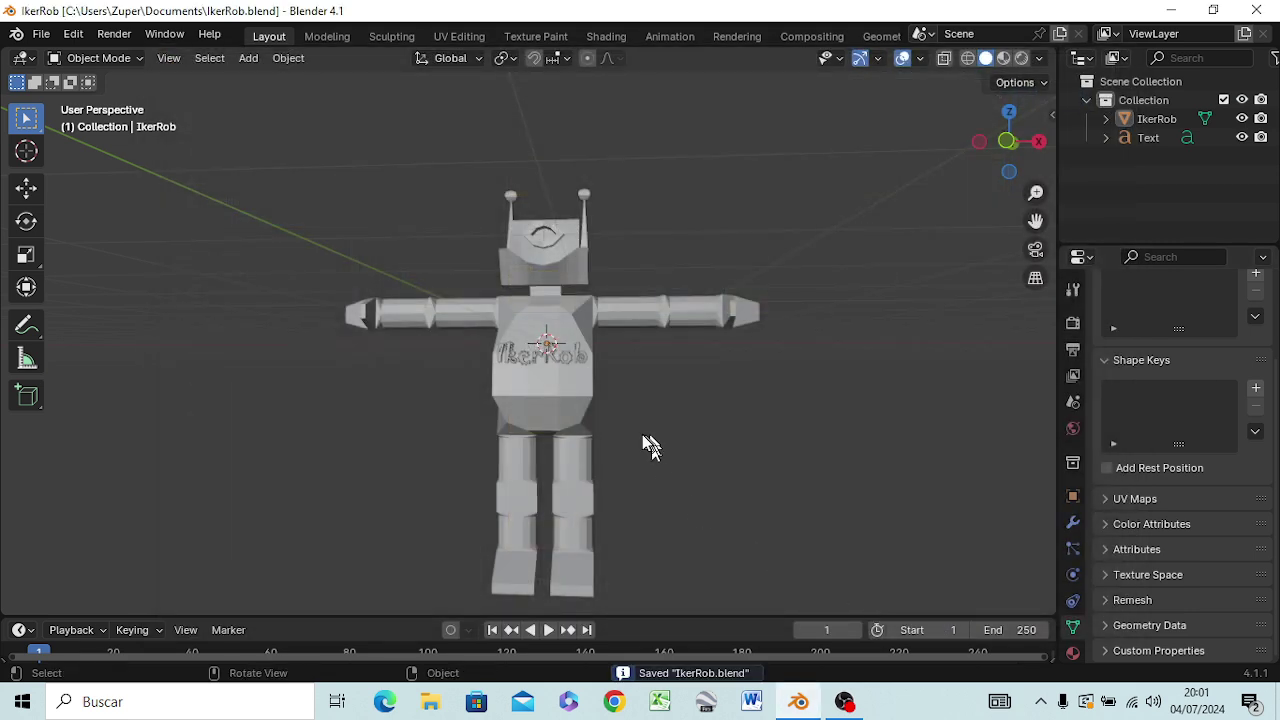
{"action": "scroll", "coordinate": [631, 428], "scroll_direction": "up", "scroll_amount": 5}
{"action": "mouse_move", "coordinate": [644, 424]}
{"action": "middle_mouse_down"}
{"action": "mouse_move", "coordinate": [385, 455]}
{"action": "mouse_move", "coordinate": [614, 437]}
{"action": "mouse_move", "coordinate": [765, 497]}
{"action": "mouse_move", "coordinate": [605, 495]}
{"action": "mouse_move", "coordinate": [571, 488]}
{"action": "mouse_move", "coordinate": [557, 460]}
{"action": "mouse_move", "coordinate": [652, 463]}
{"action": "mouse_move", "coordinate": [643, 517]}
{"action": "mouse_move", "coordinate": [578, 482]}
{"action": "middle_mouse_up"}
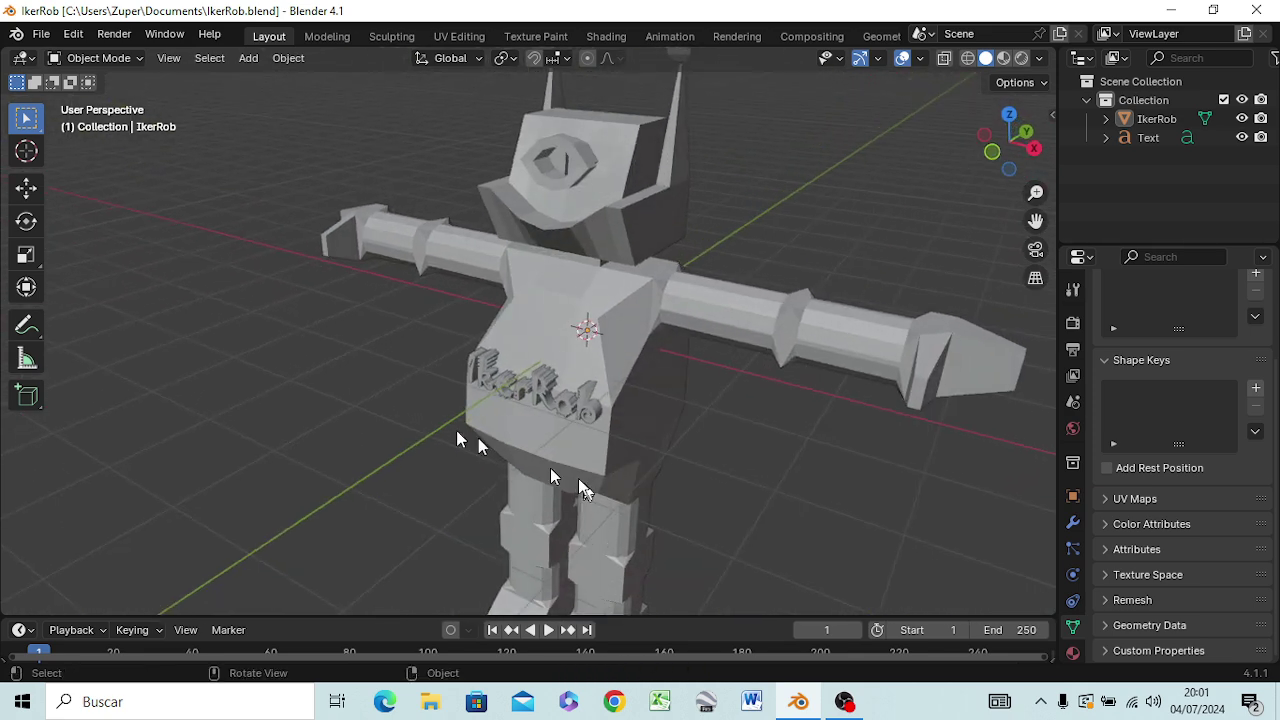
- Export the robot as Wavefront OBJ, keeping the name IkerRob.obj in Documents
{"action": "left_click", "coordinate": [39, 38]}
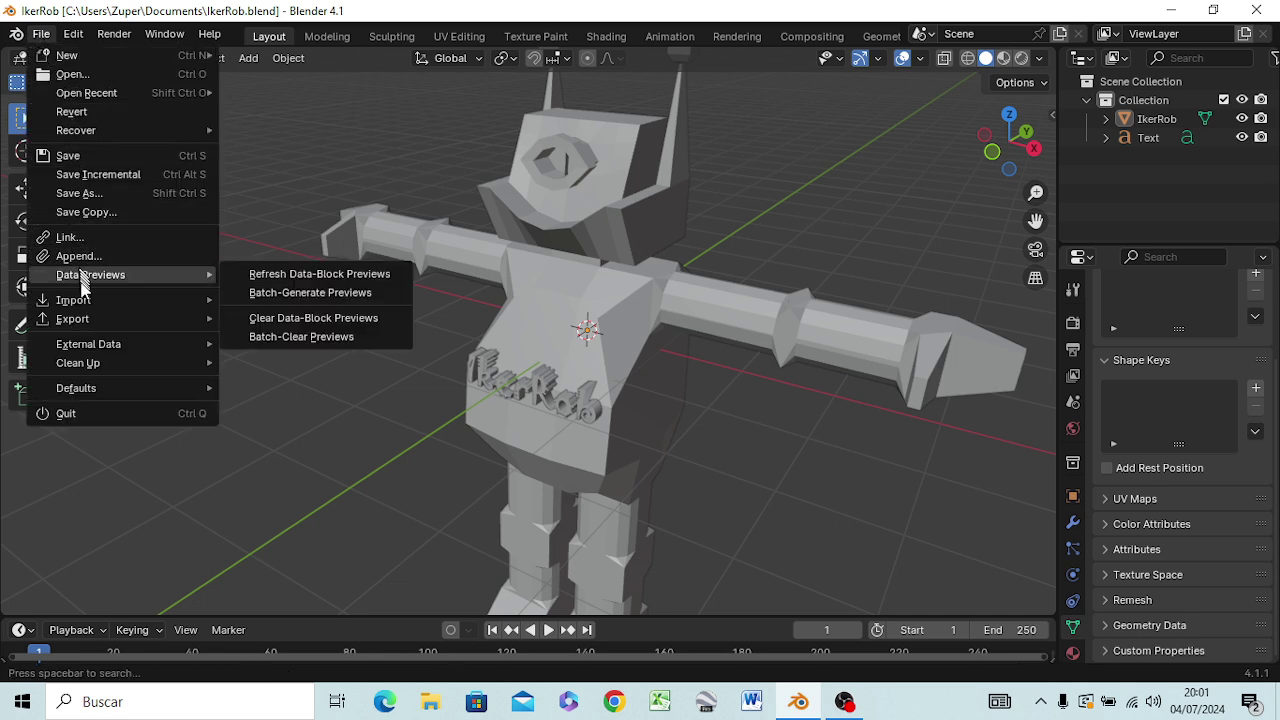
{"action": "mouse_move", "coordinate": [72, 319]}
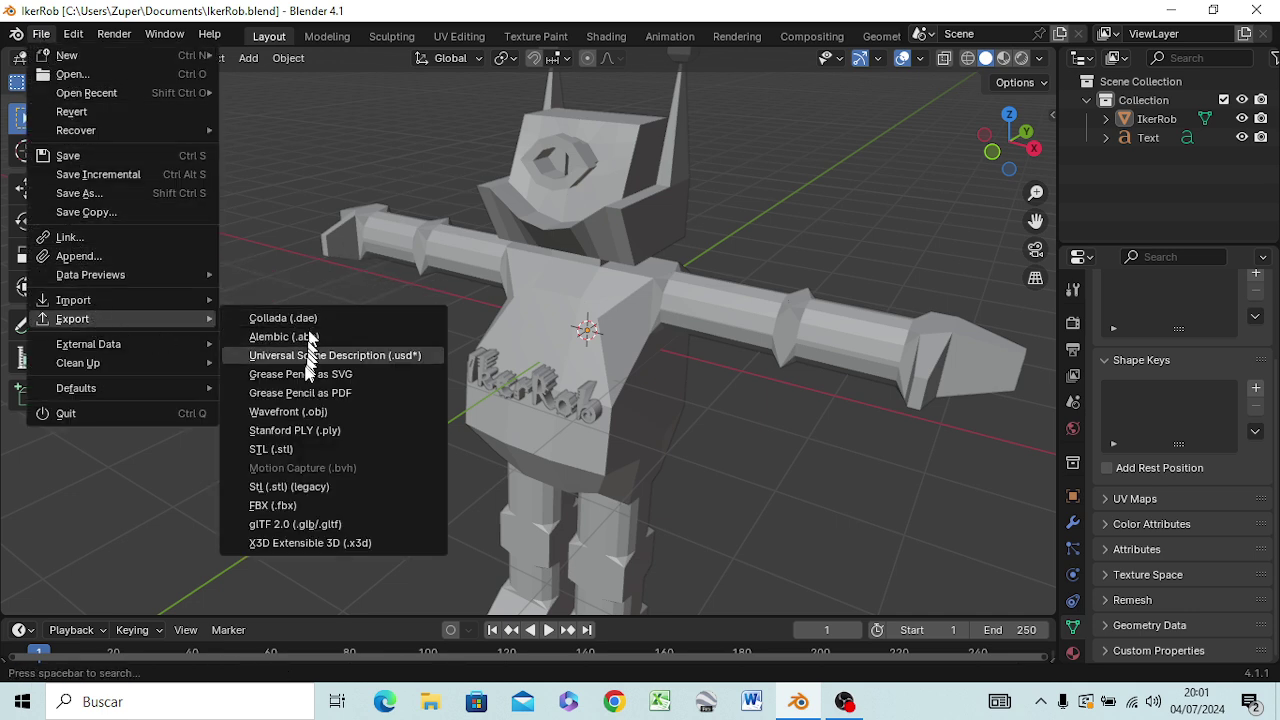
{"action": "left_click", "coordinate": [307, 417]}
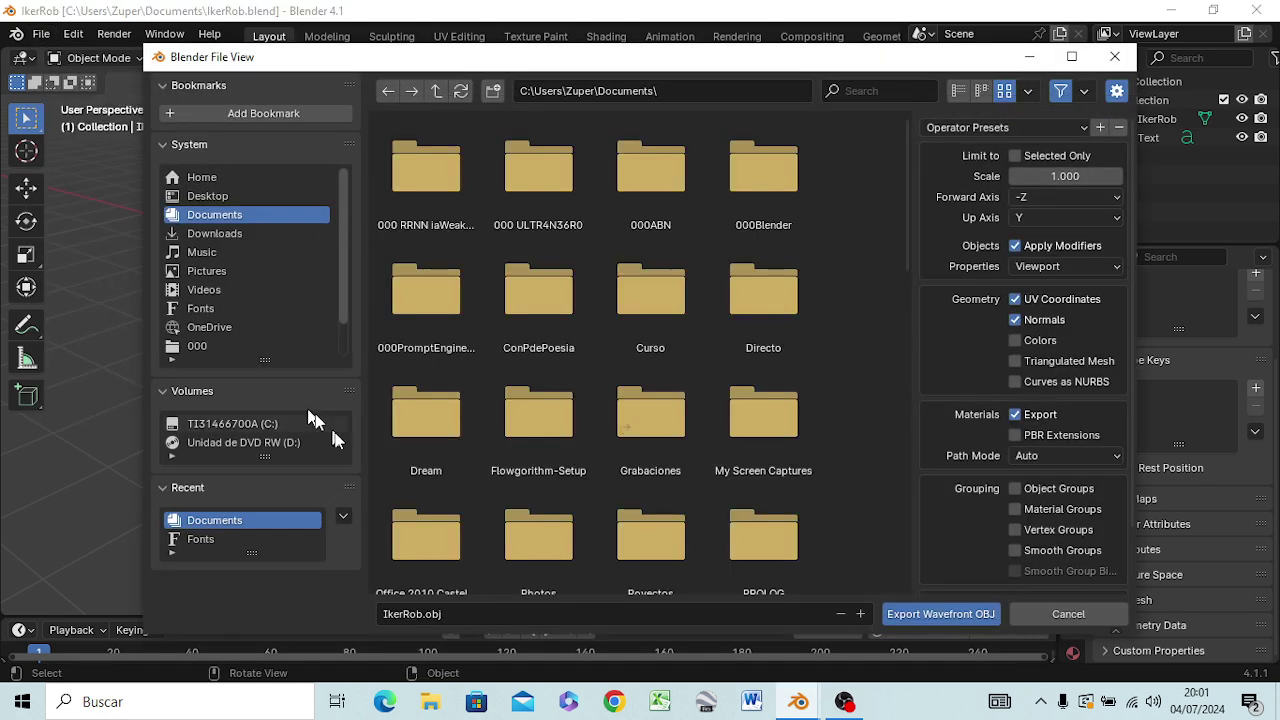
{"action": "left_click", "coordinate": [928, 617]}
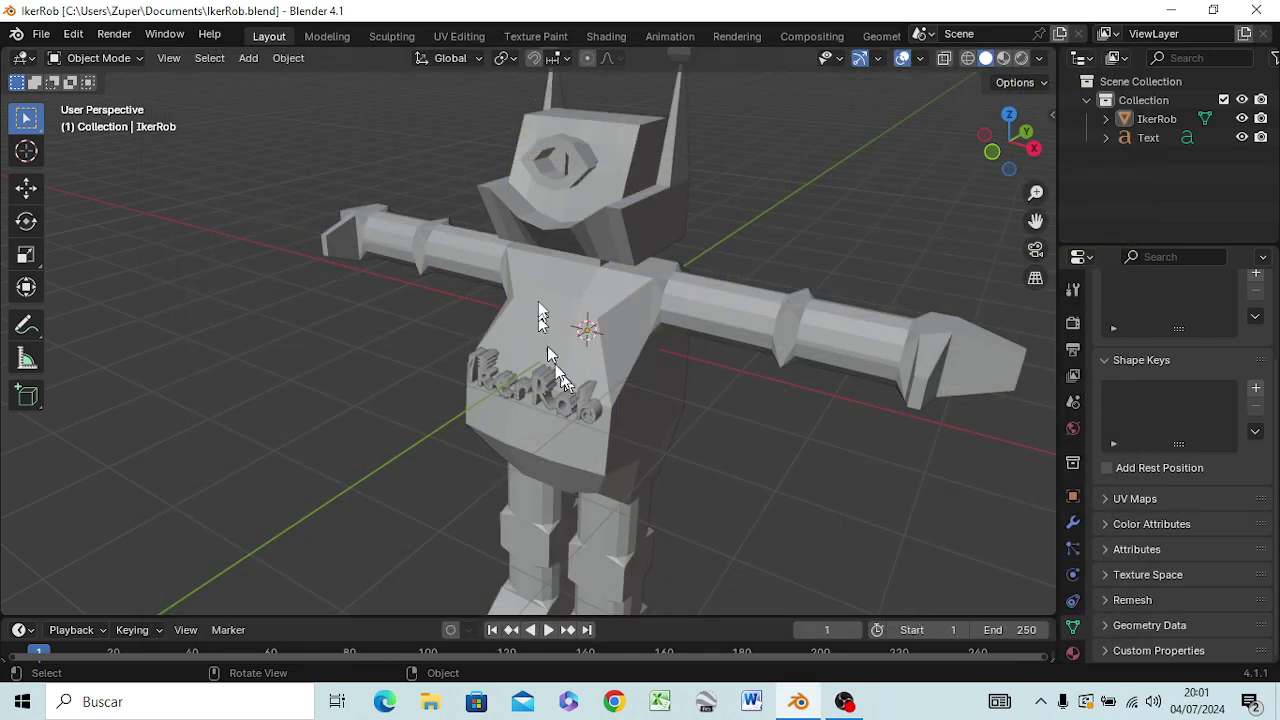
- Orbit the view back to the front and zoom out to inspect the finished robot
{"action": "mouse_move", "coordinate": [560, 376]}
{"action": "middle_mouse_down"}
{"action": "mouse_move", "coordinate": [735, 213]}
{"action": "mouse_move", "coordinate": [735, 247]}
{"action": "mouse_move", "coordinate": [591, 274]}
{"action": "mouse_move", "coordinate": [553, 268]}
{"action": "mouse_move", "coordinate": [650, 285]}
{"action": "mouse_move", "coordinate": [604, 190]}
{"action": "mouse_move", "coordinate": [571, 243]}
{"action": "mouse_move", "coordinate": [541, 232]}
{"action": "mouse_move", "coordinate": [557, 235]}
{"action": "middle_mouse_up"}
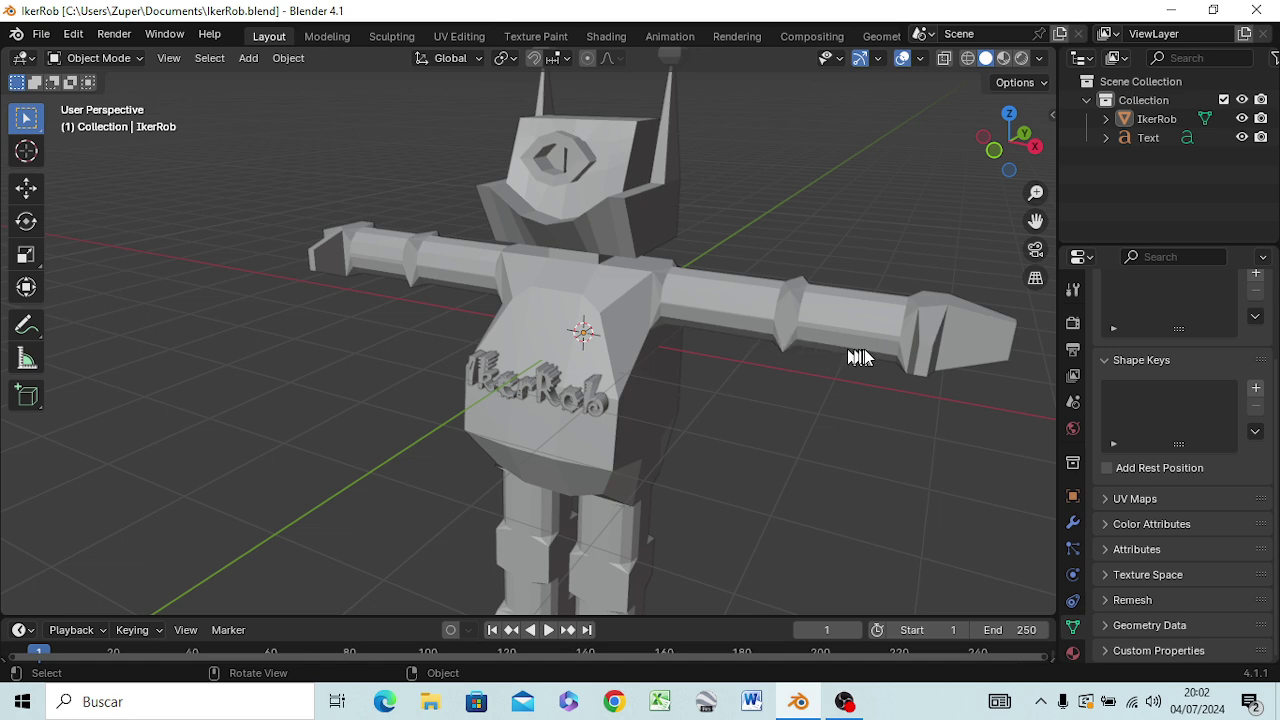
{"action": "mouse_move", "coordinate": [776, 336]}
{"action": "middle_mouse_down"}
{"action": "mouse_move", "coordinate": [843, 337]}
{"action": "mouse_move", "coordinate": [849, 323]}
{"action": "mouse_move", "coordinate": [790, 320]}
{"action": "mouse_move", "coordinate": [737, 243]}
{"action": "mouse_move", "coordinate": [737, 171]}
{"action": "middle_mouse_up"}
{"action": "scroll", "coordinate": [790, 320], "scroll_direction": "down", "scroll_amount": 1}
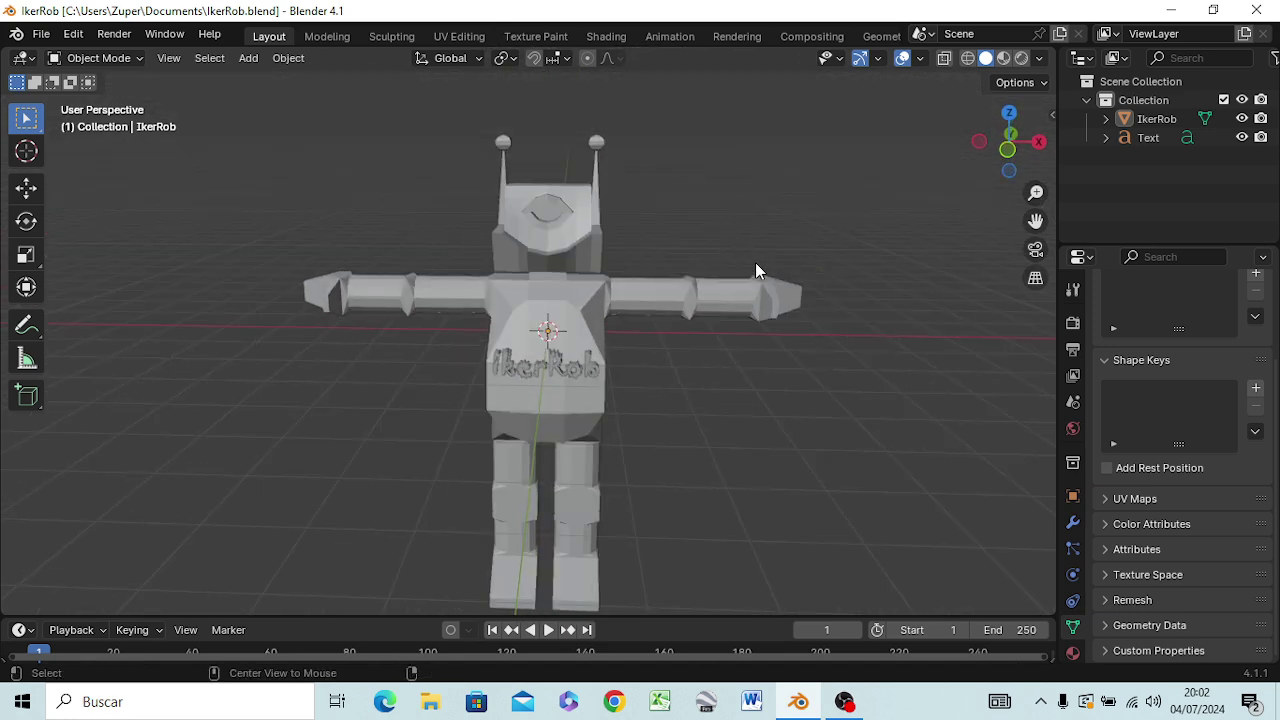